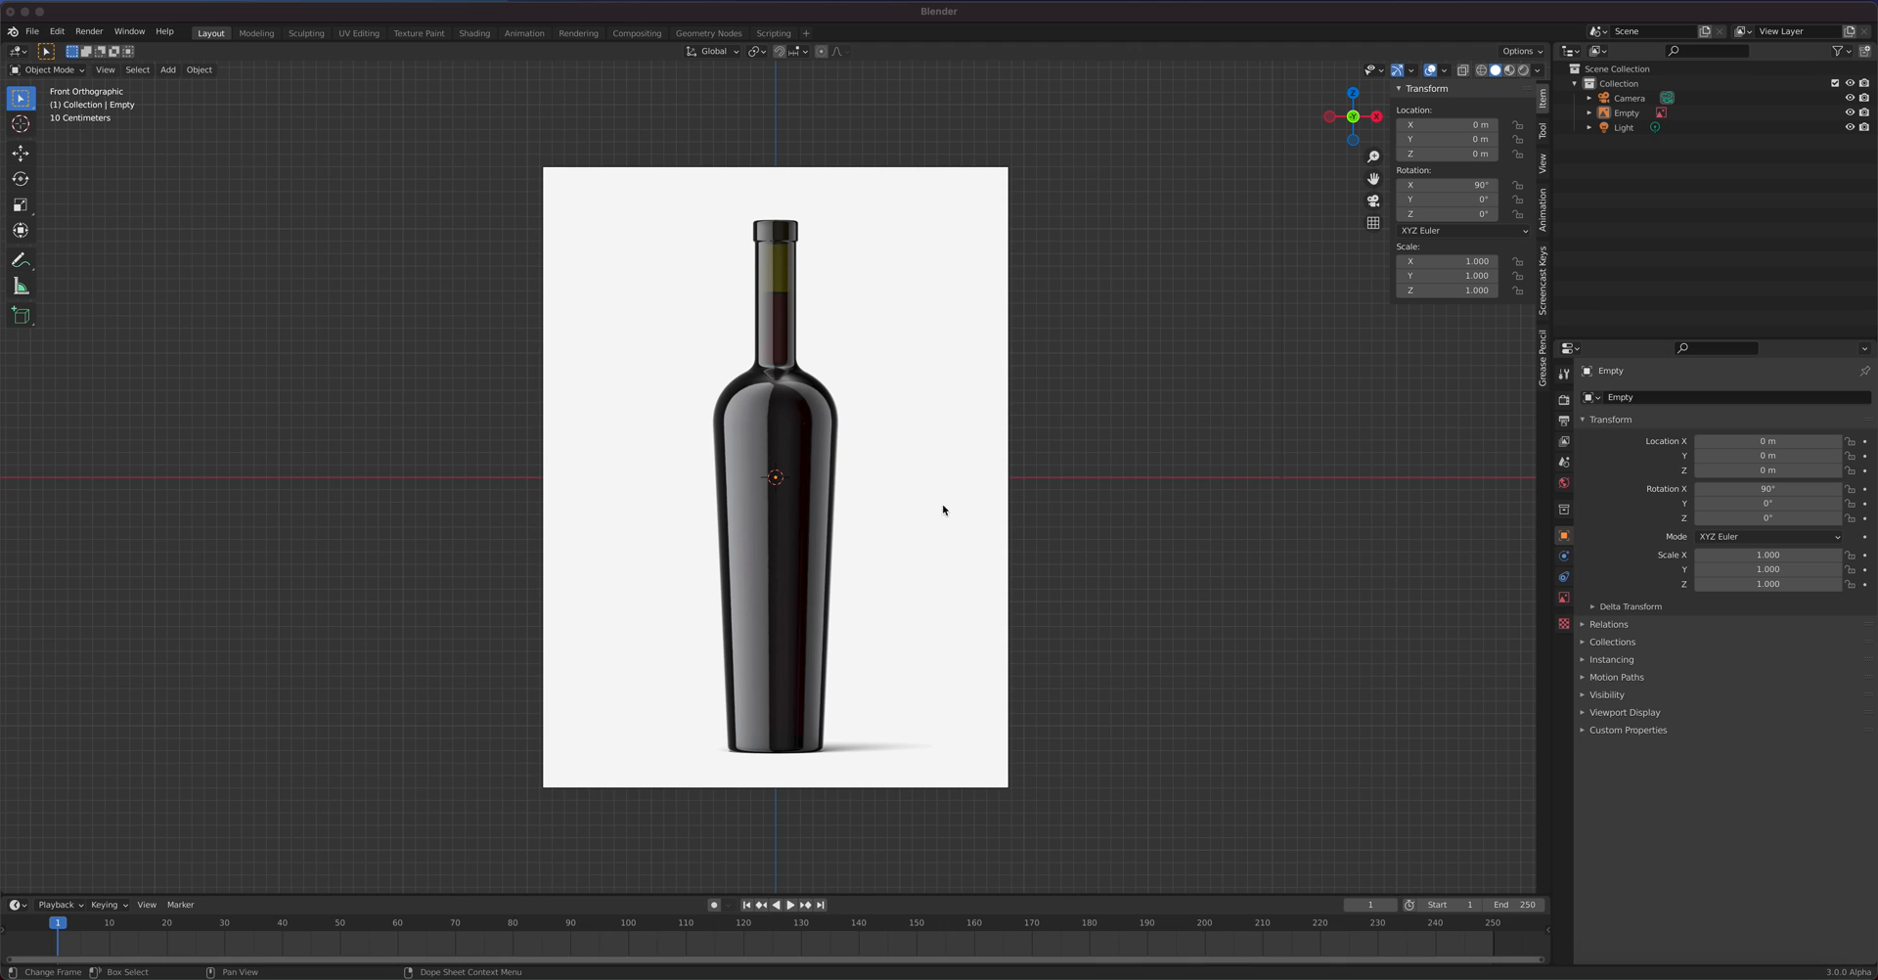
- Bring the wine bottle image into the front view as a second reference and delete the original centred reference
left_click(64, 976)
left_click_drag(1189, 319, 382, 373)
left_click(922, 330)
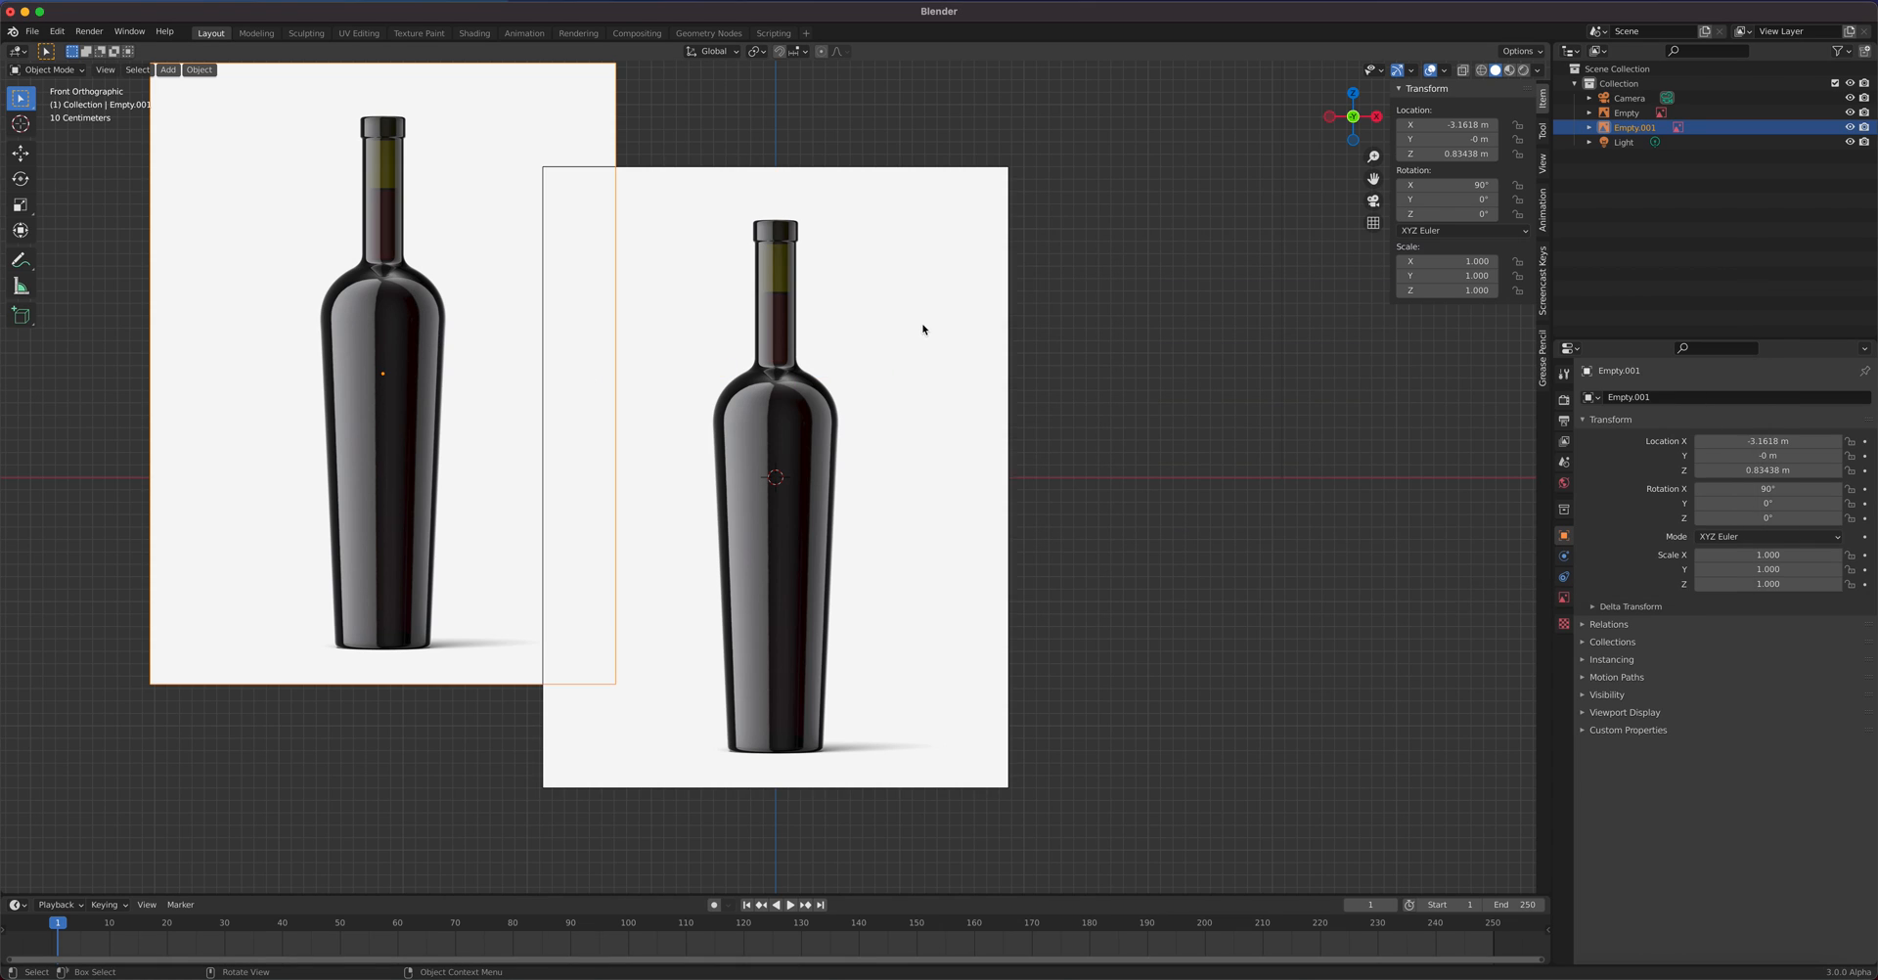
key("Delete")
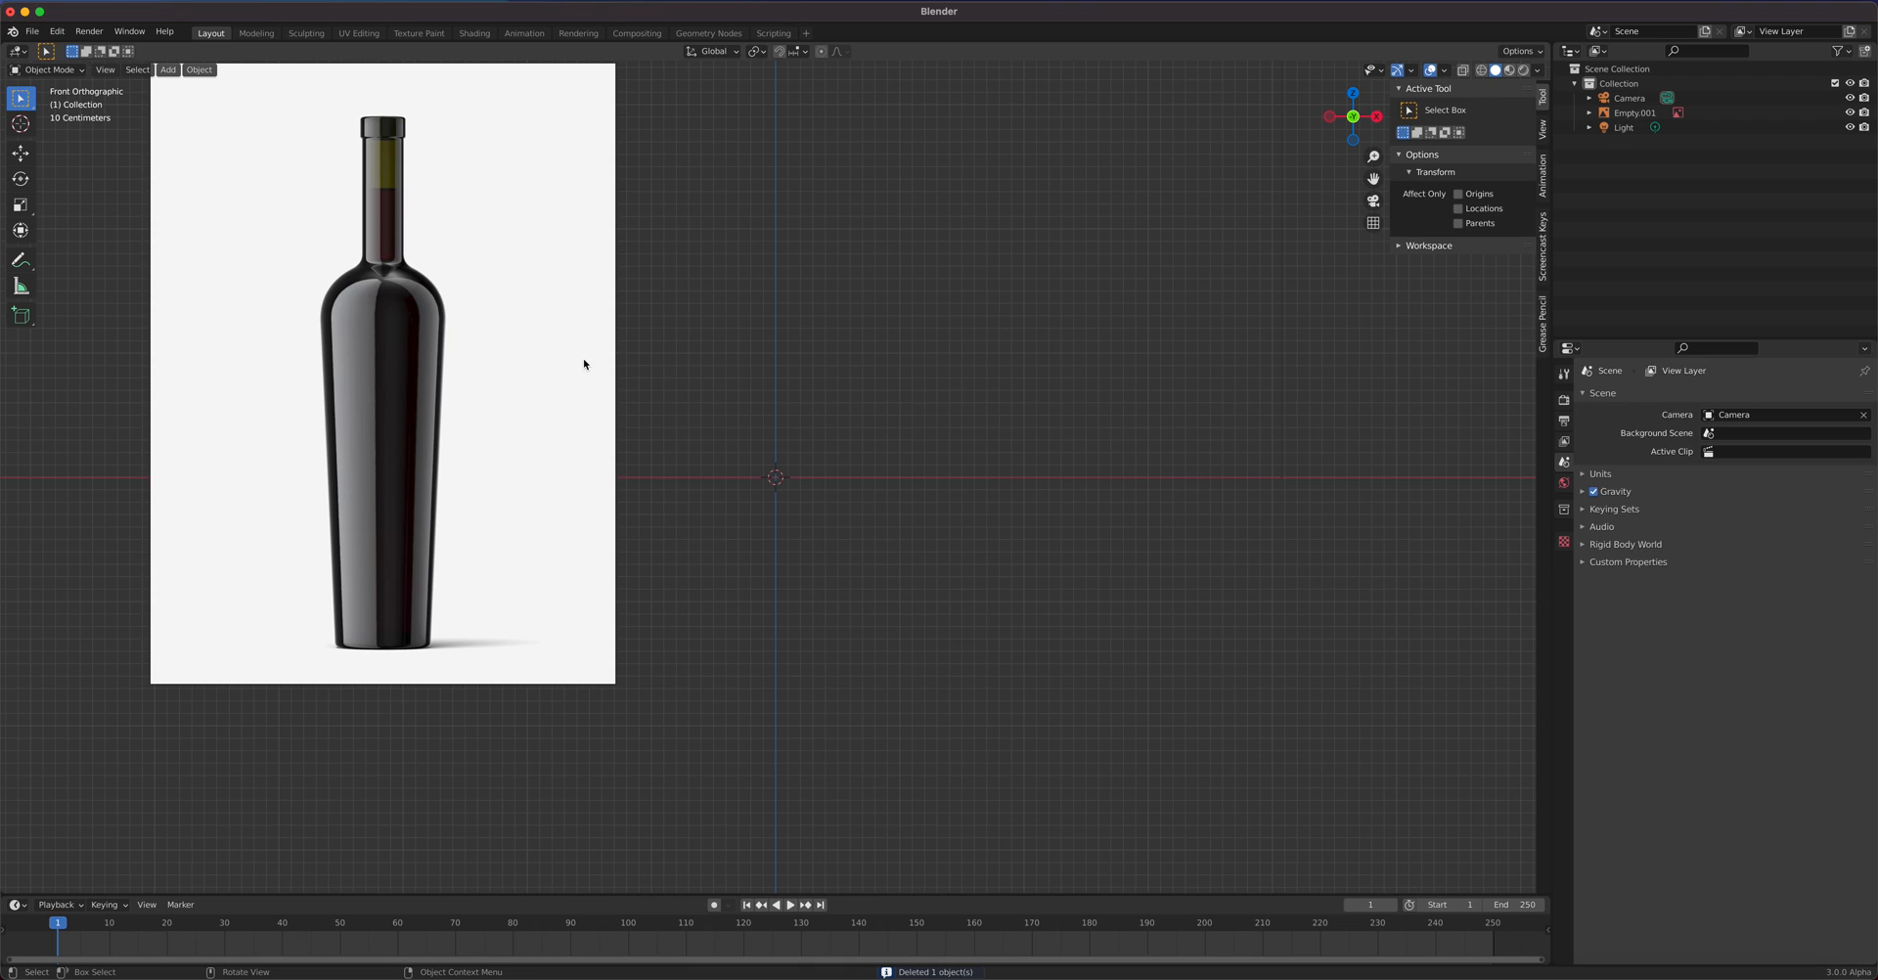
- Select the remaining bottle reference image and enable the Screencast Keys overlay
left_click(588, 363)
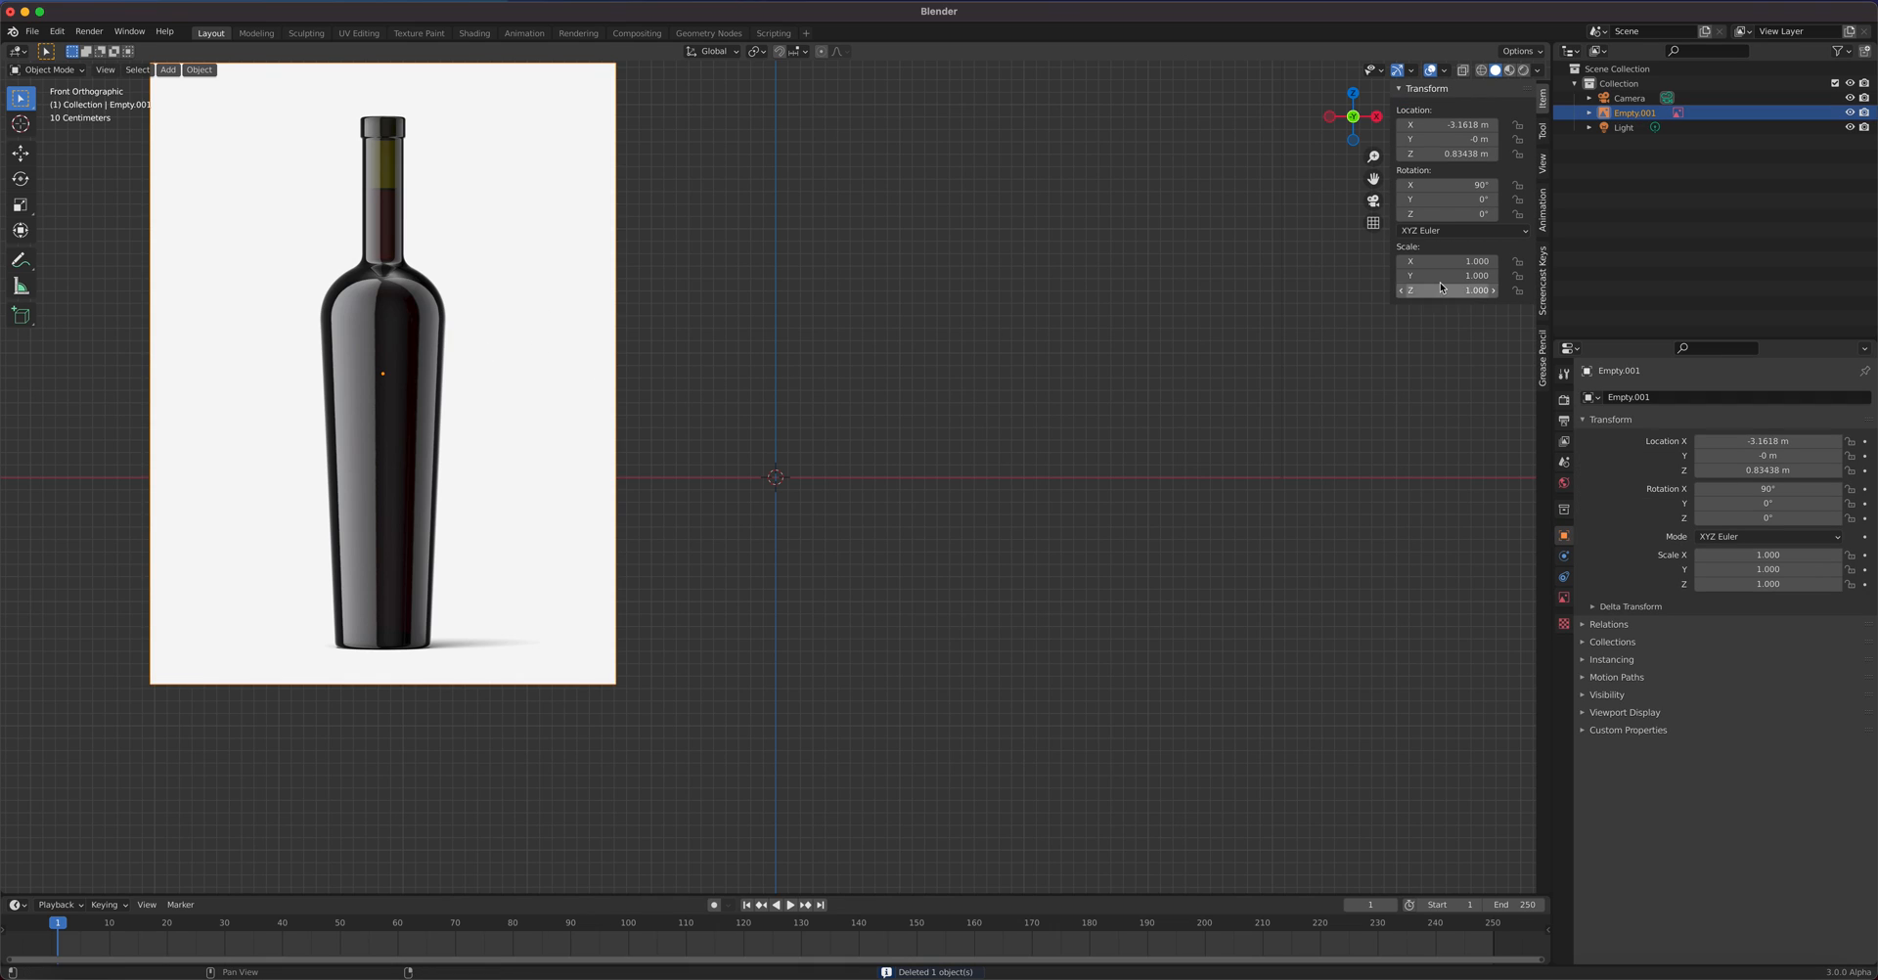
left_click(1543, 280)
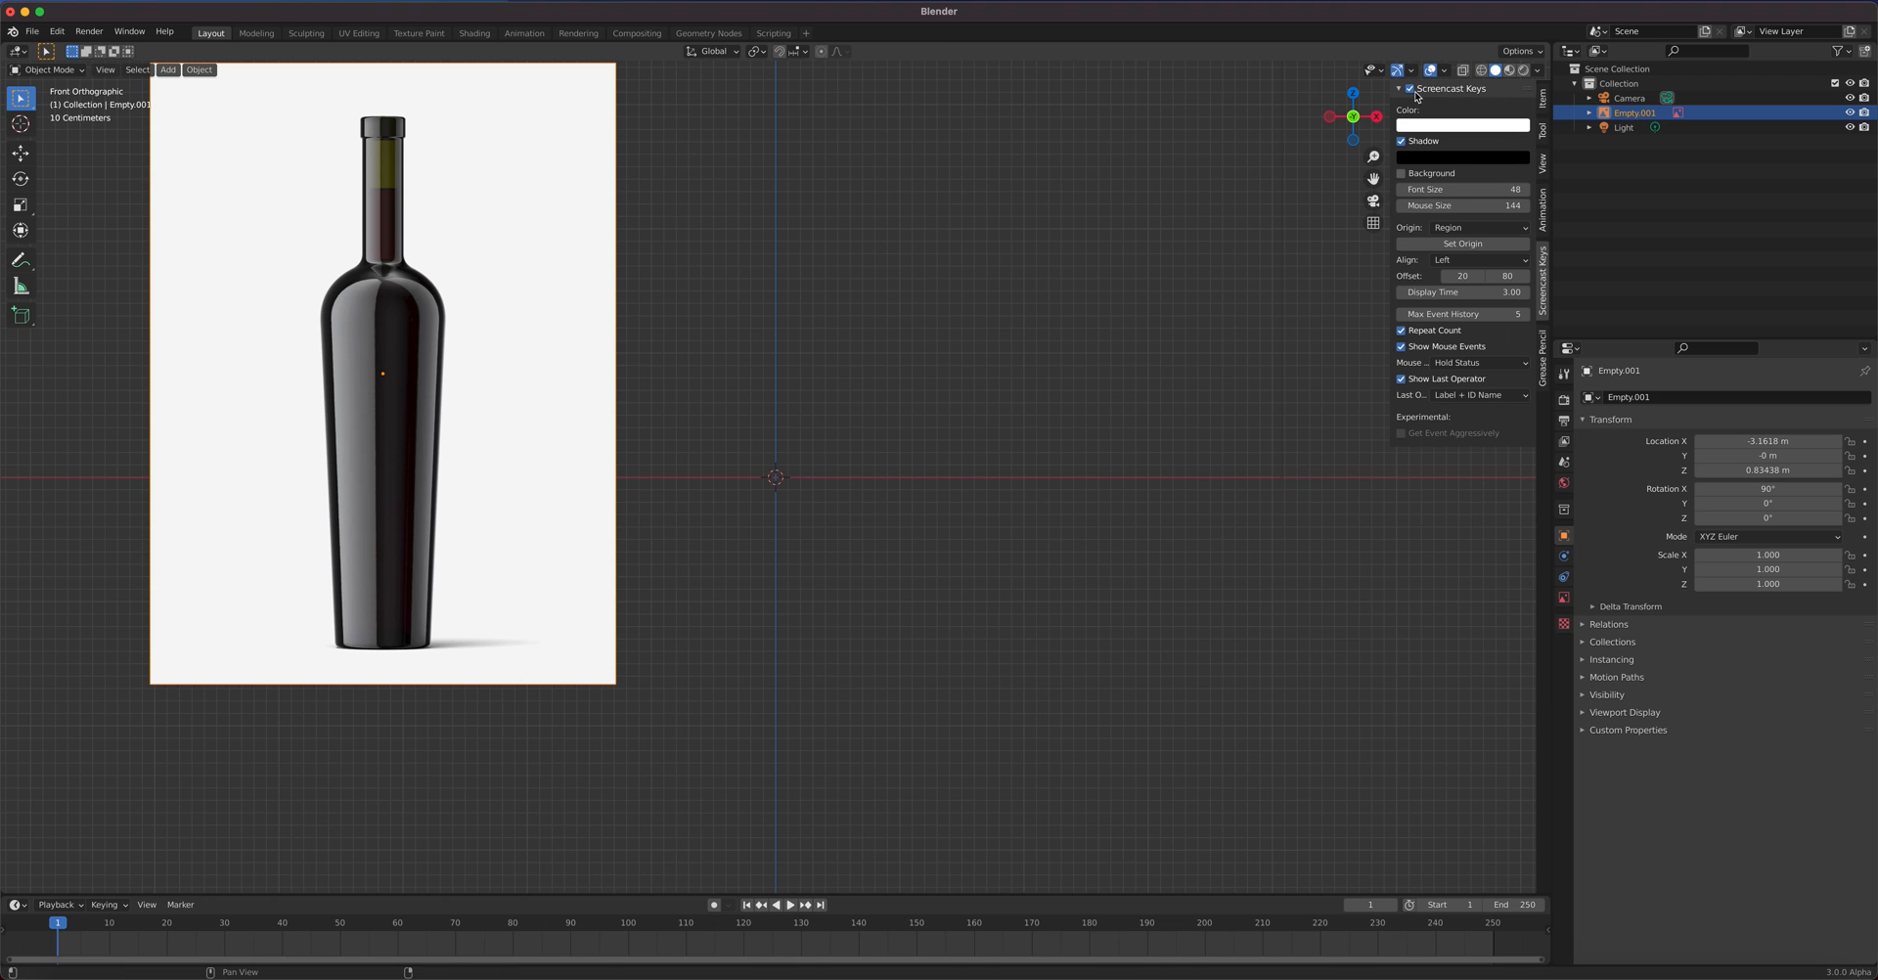
scroll(1036, 746, "up", 2)
scroll(970, 685, "down", 2)
middle_click_drag(970, 685, 1022, 712, "shift")
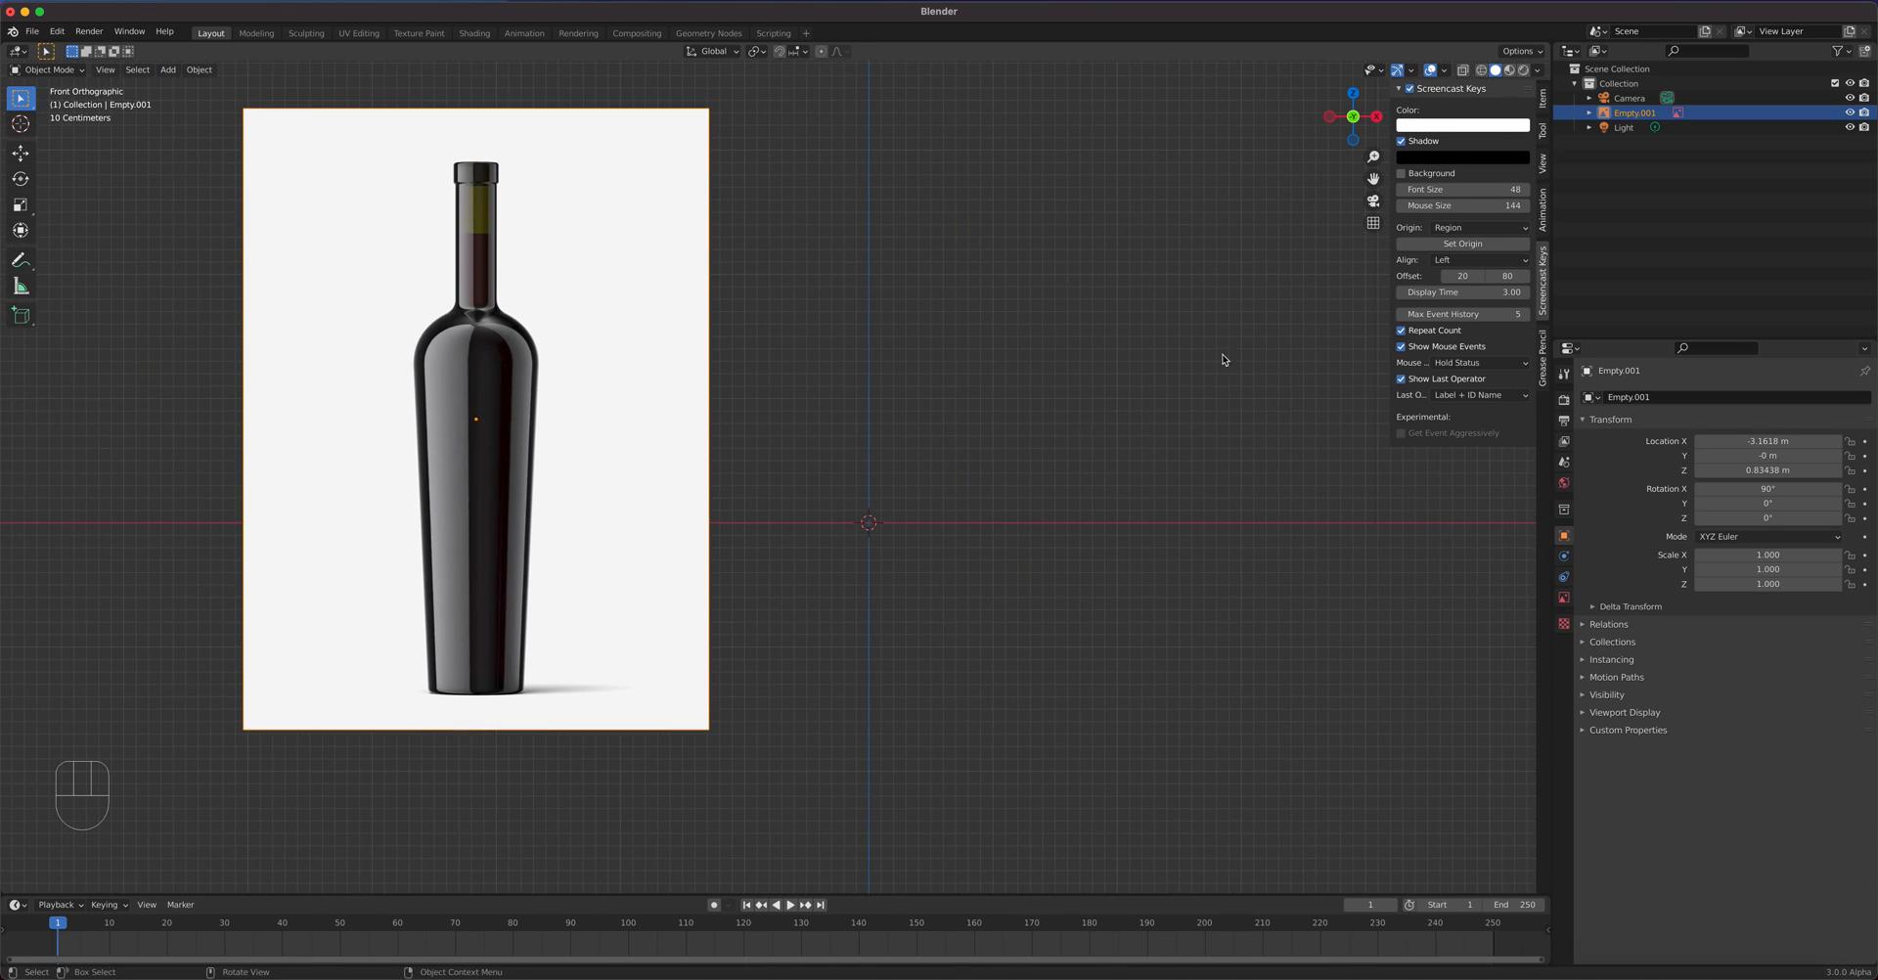
- Set the bottle reference image's X, Y and Z location to 0 m
key("n")
key("n")
left_click(1541, 106)
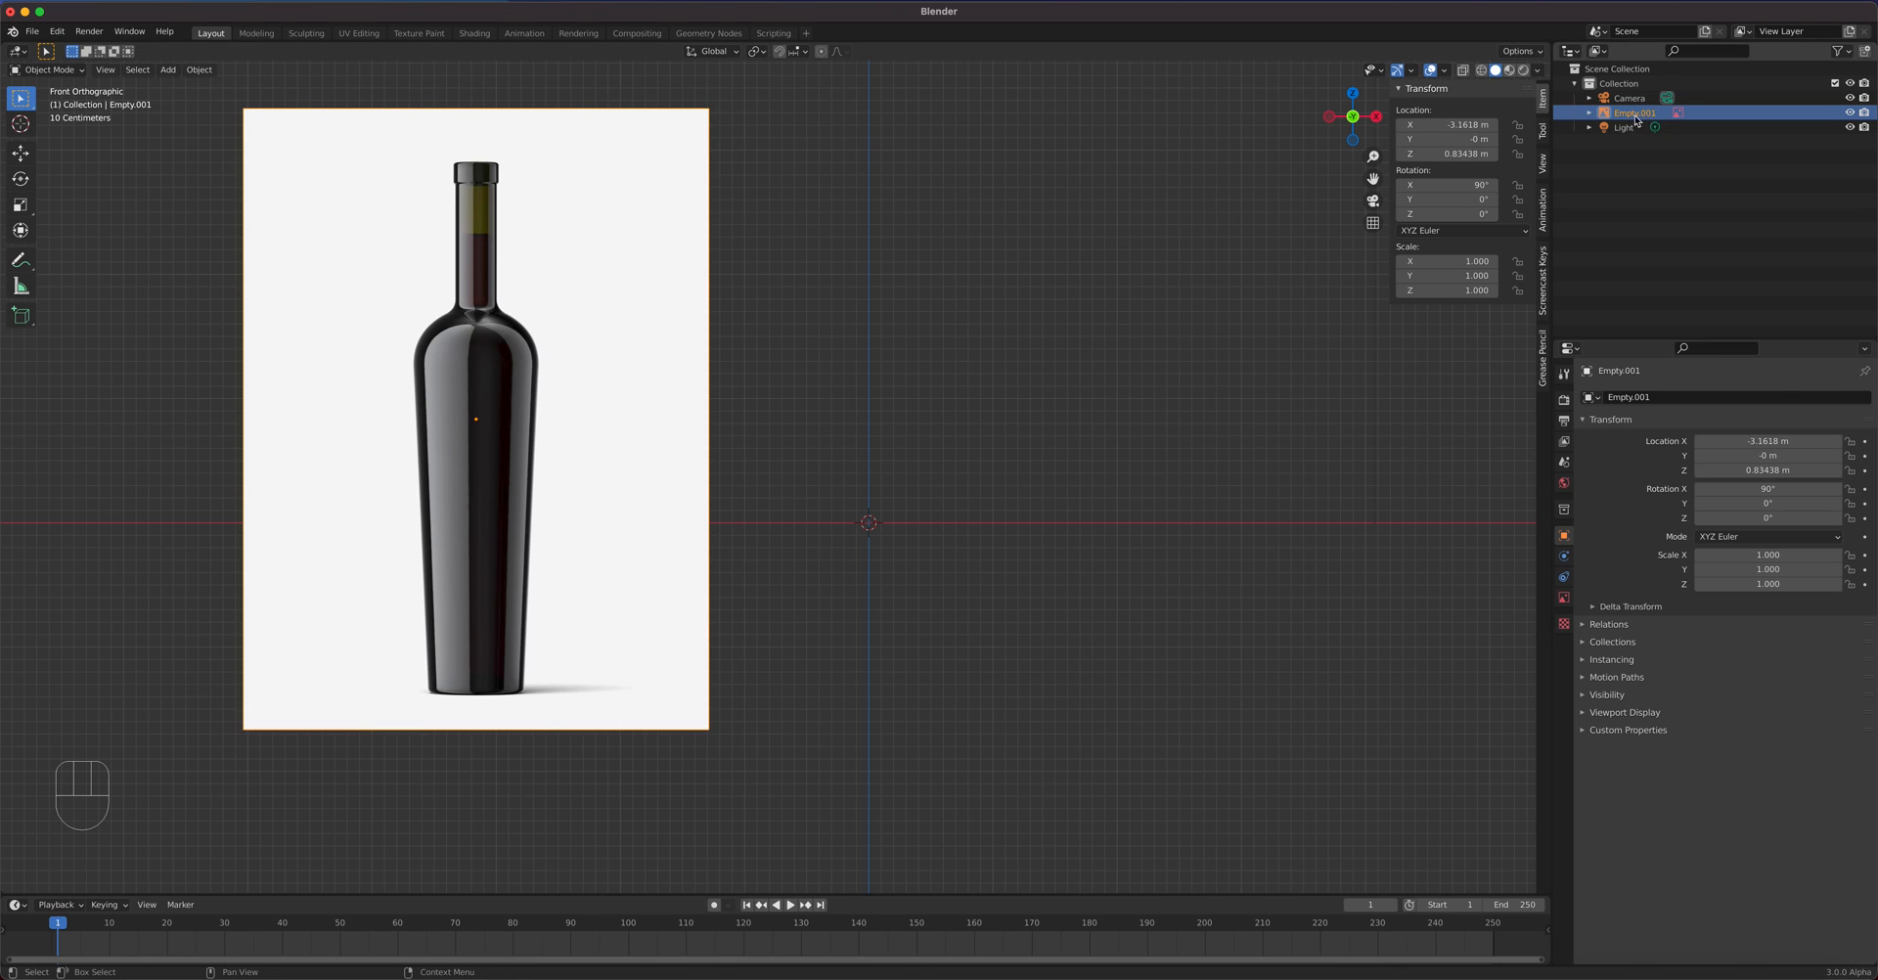
left_click(1432, 124)
left_click_drag(1432, 124, 1431, 154)
type("0")
key("Return")
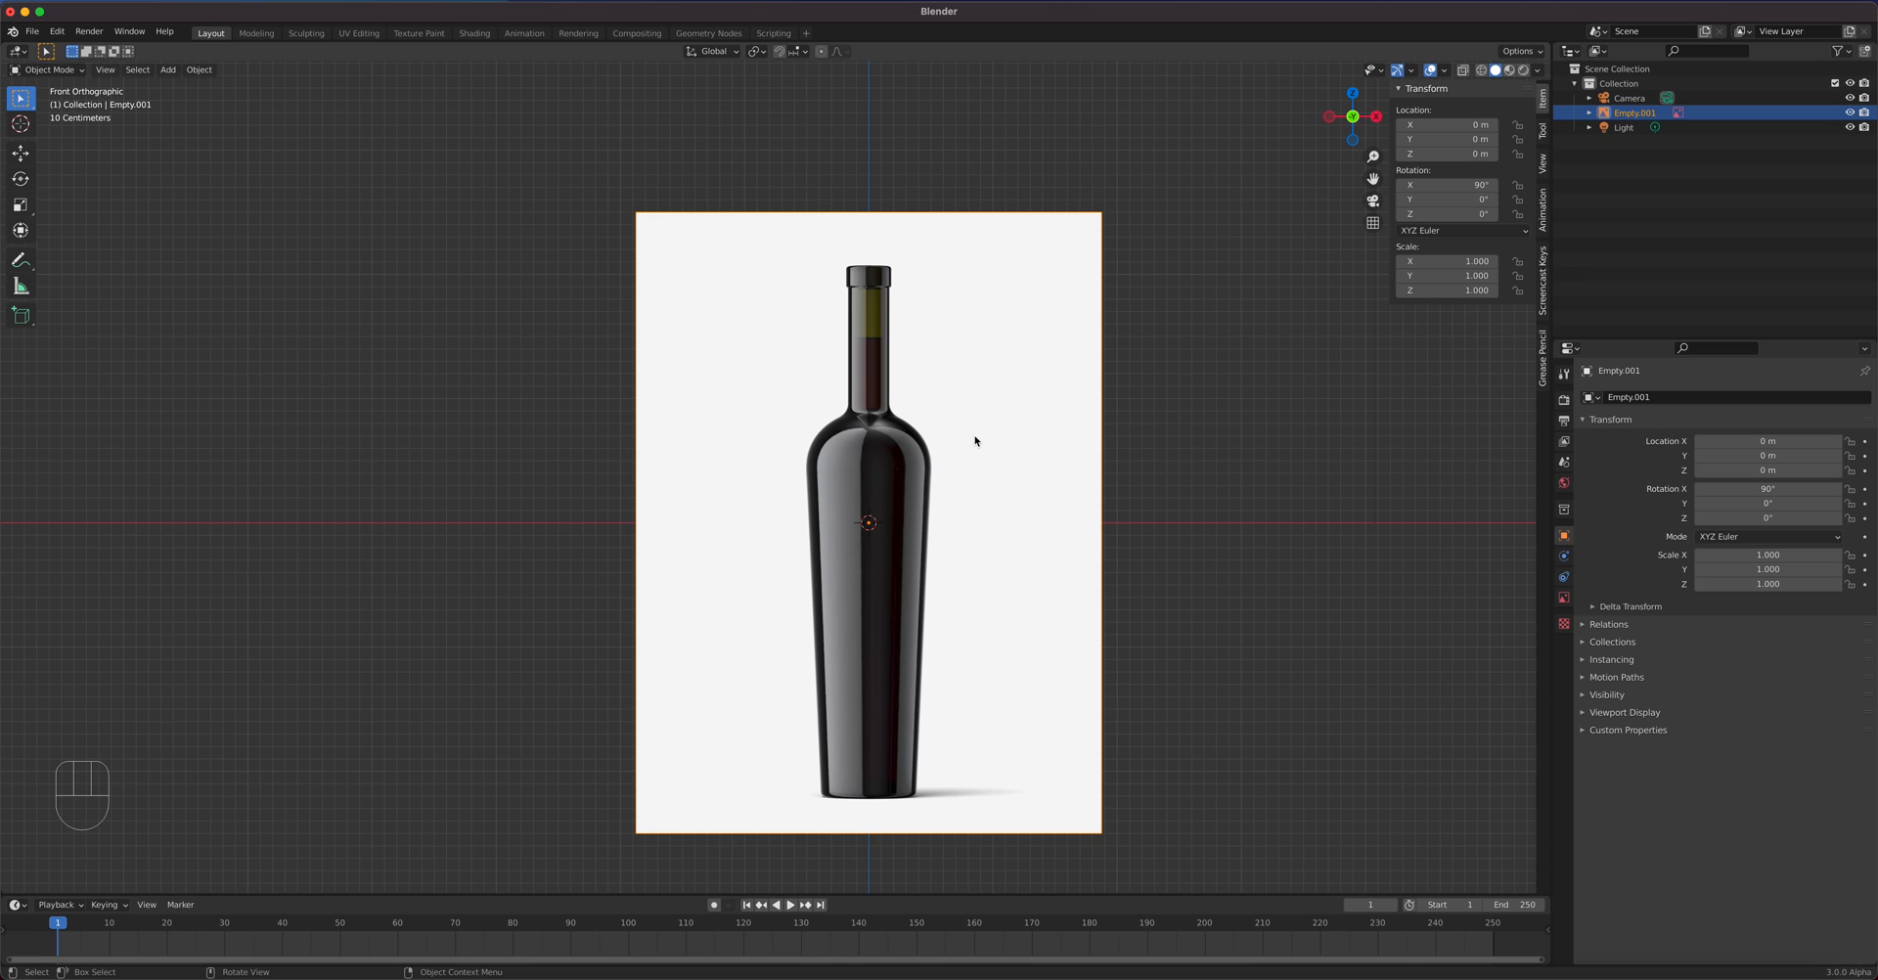
scroll(968, 418, "up", 3)
scroll(953, 411, "down", 1)
middle_click_drag(938, 404, 864, 599, "shift")
scroll(842, 206, "up", 2)
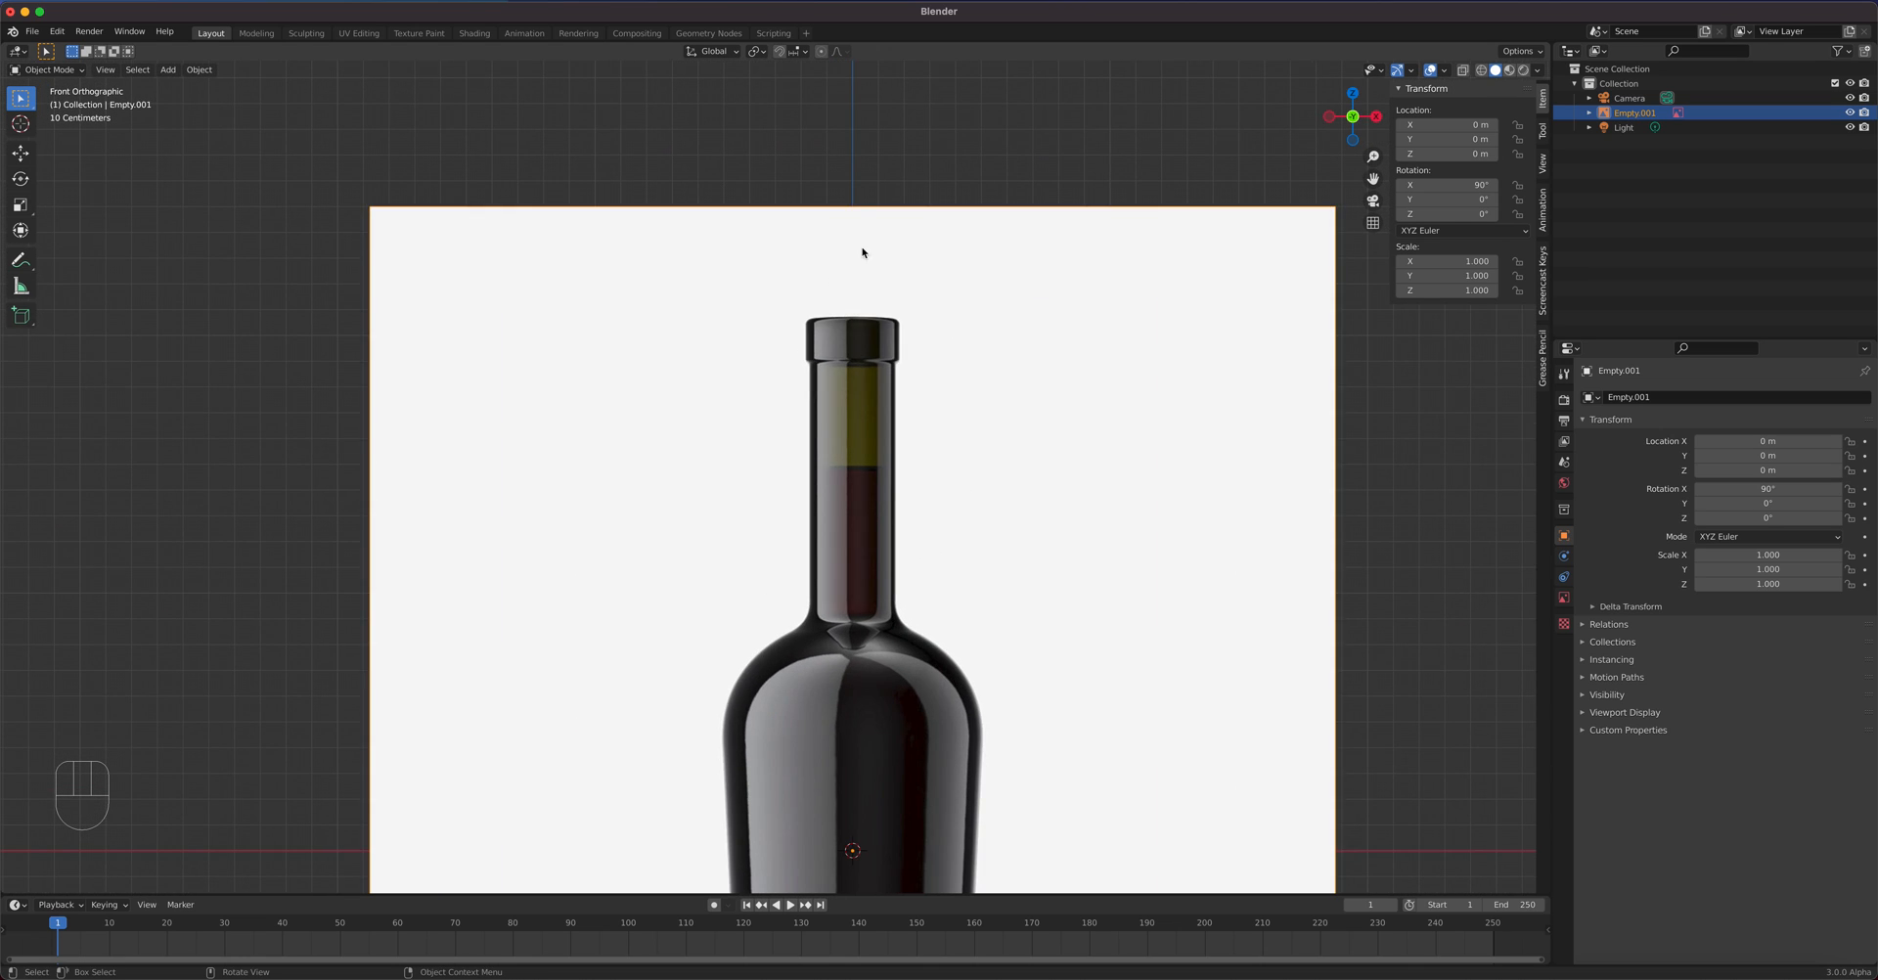
scroll(1027, 629, "down", 4)
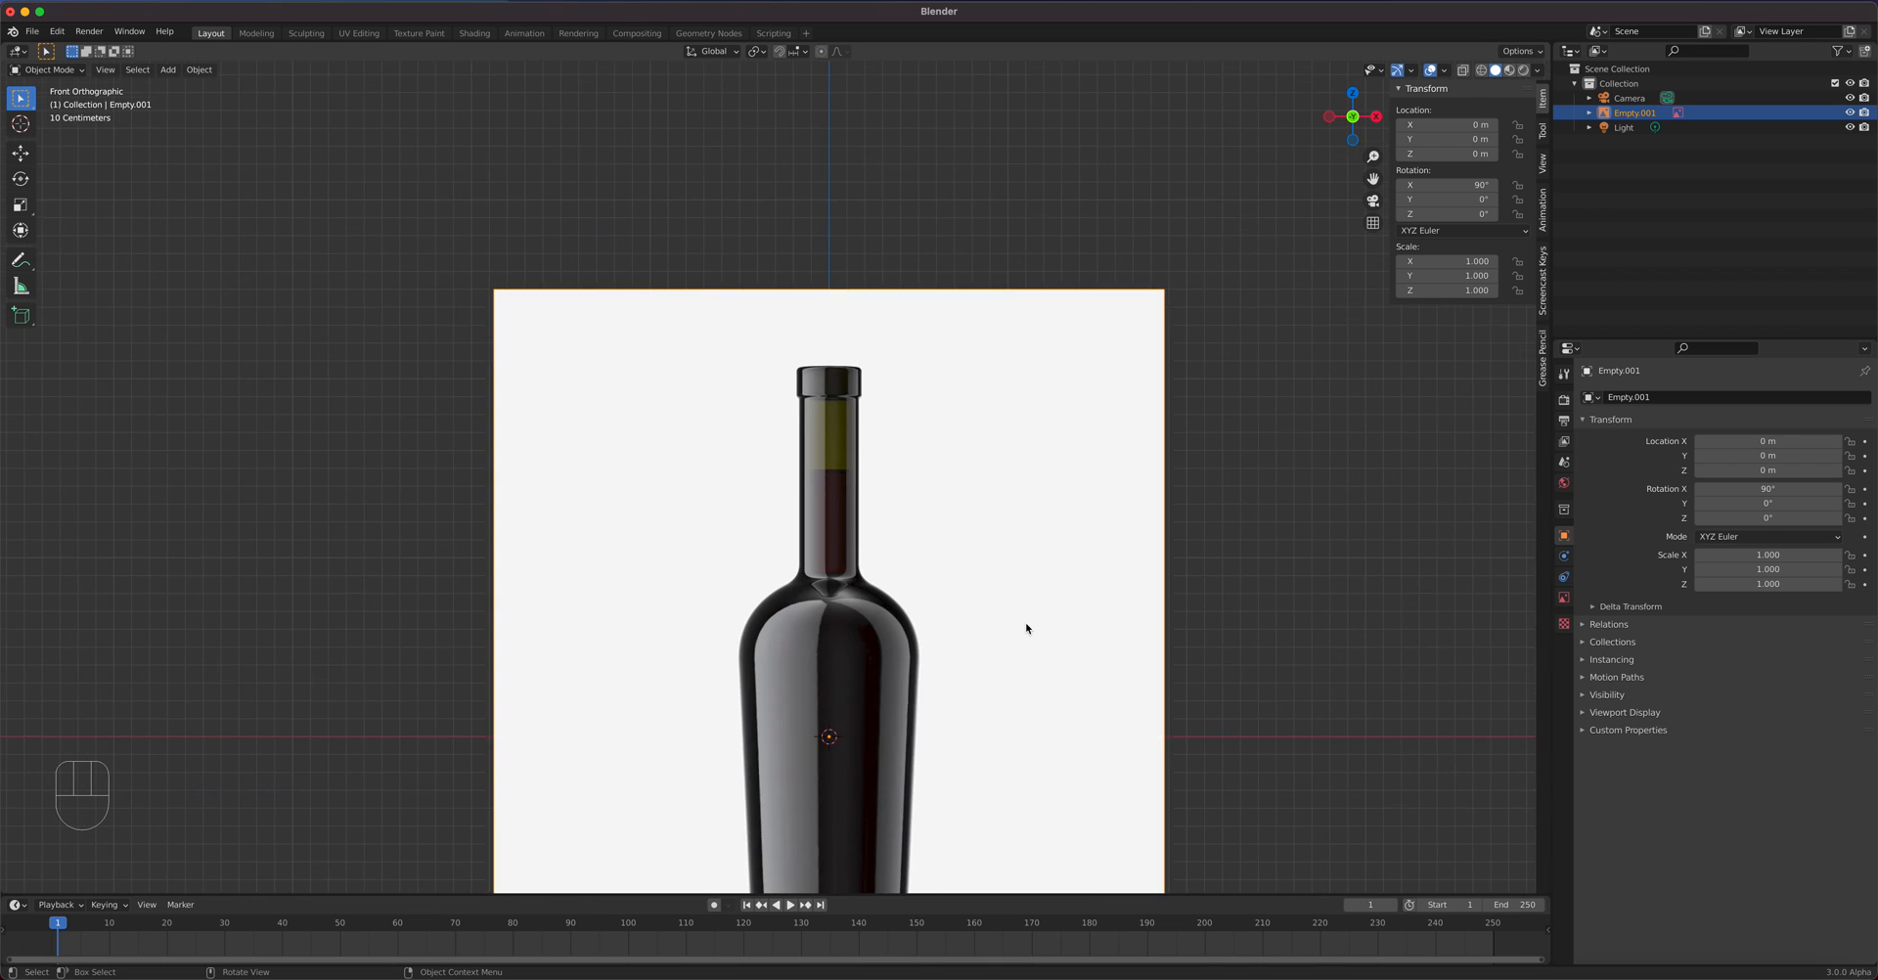
middle_click_drag(1037, 634, 1075, 394, "shift")
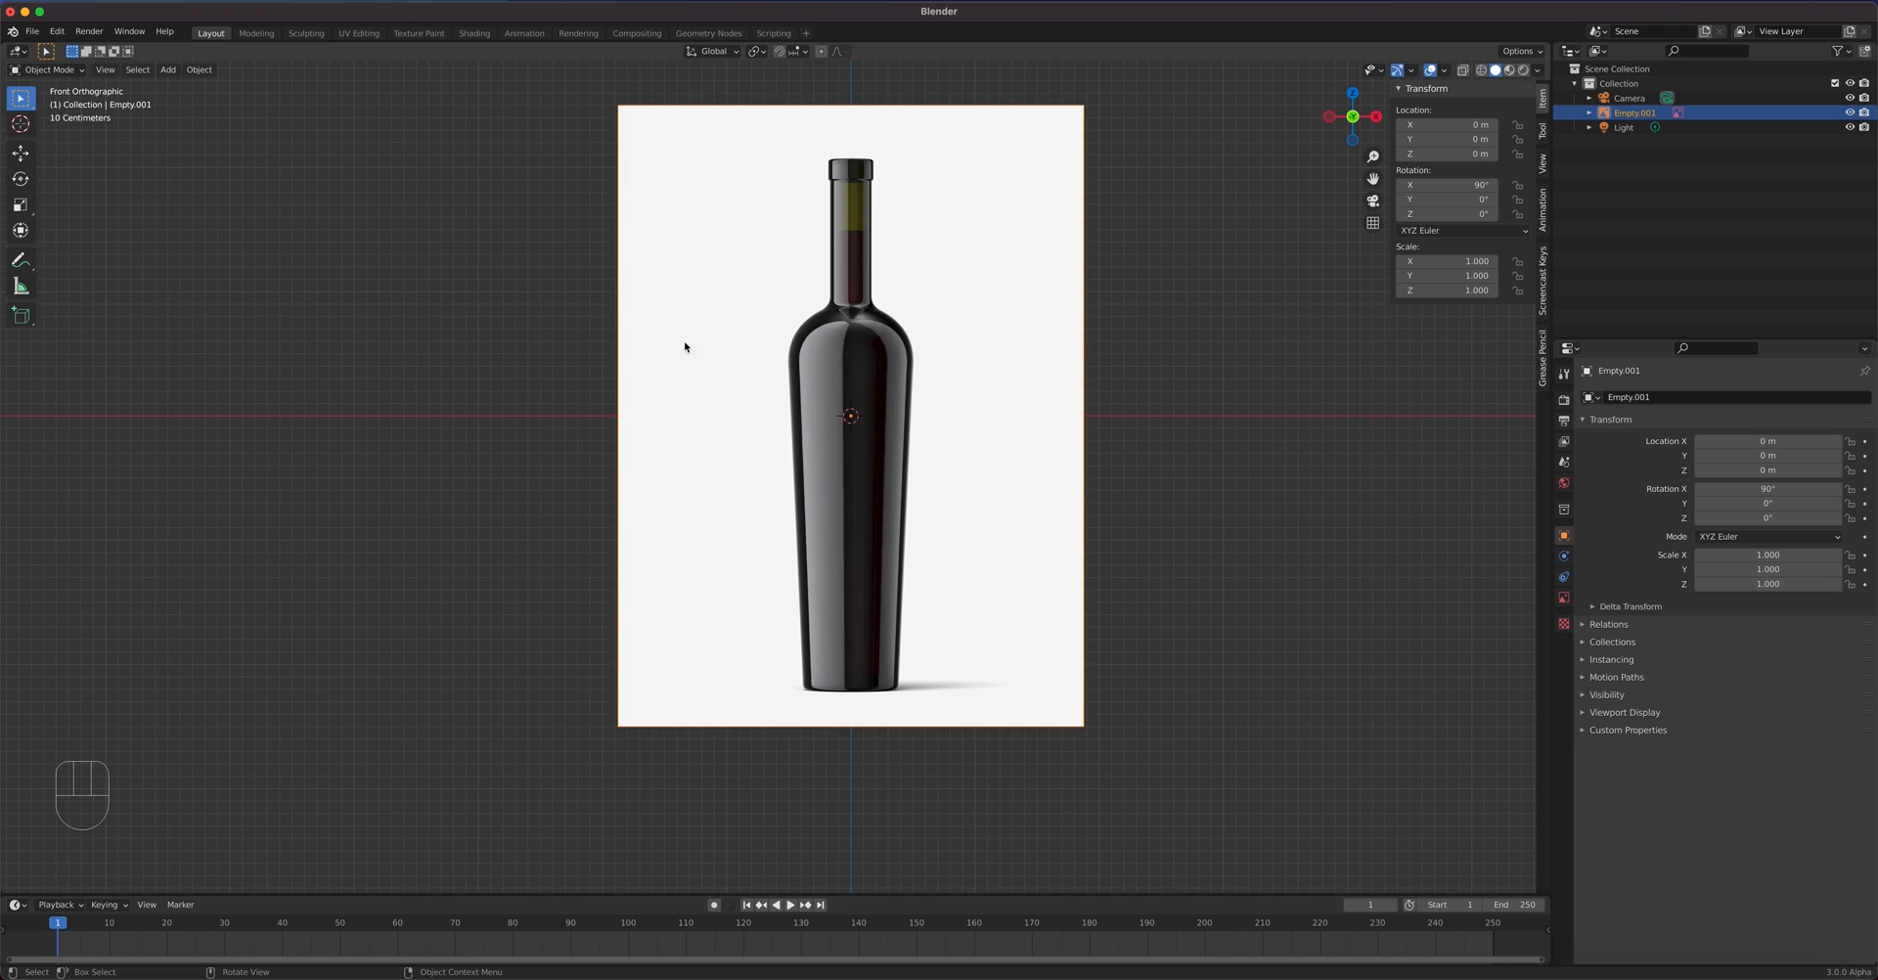
- Add a 32-vertex cylinder with 1 m radius and 2 m depth at the origin, and turn on X-ray display
left_click(168, 69)
mouse_move(215, 86)
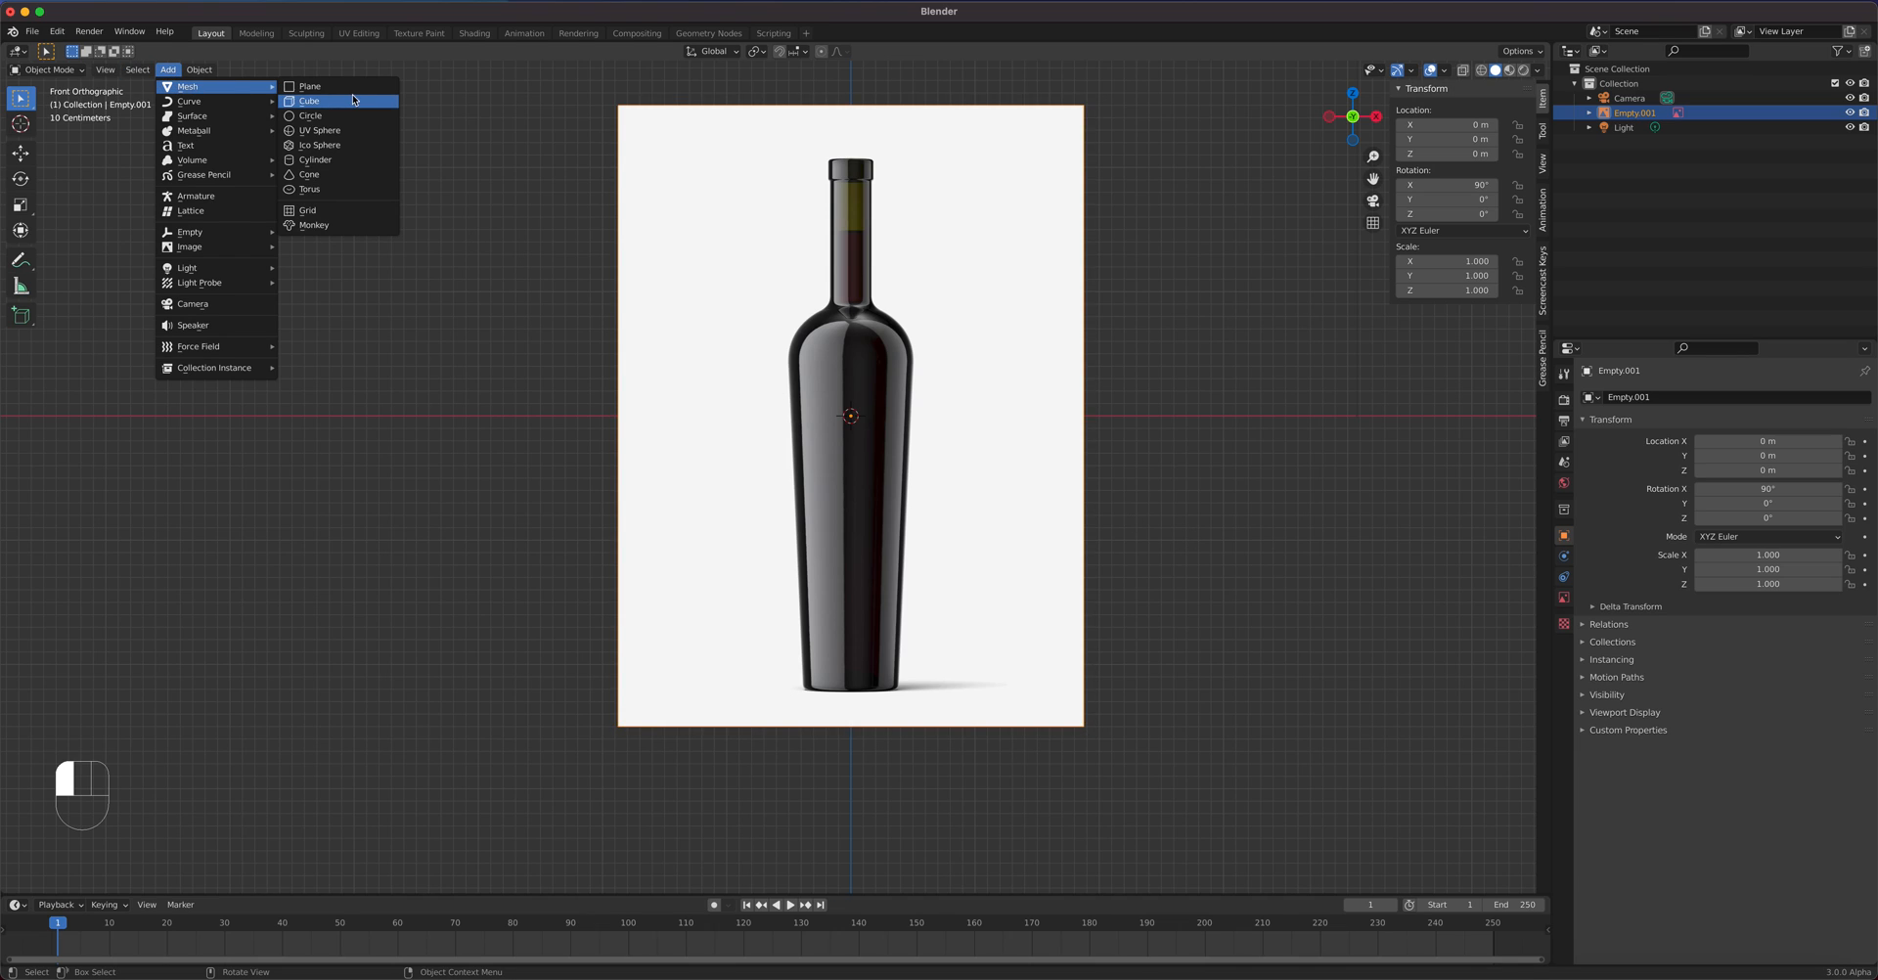
left_click(360, 162)
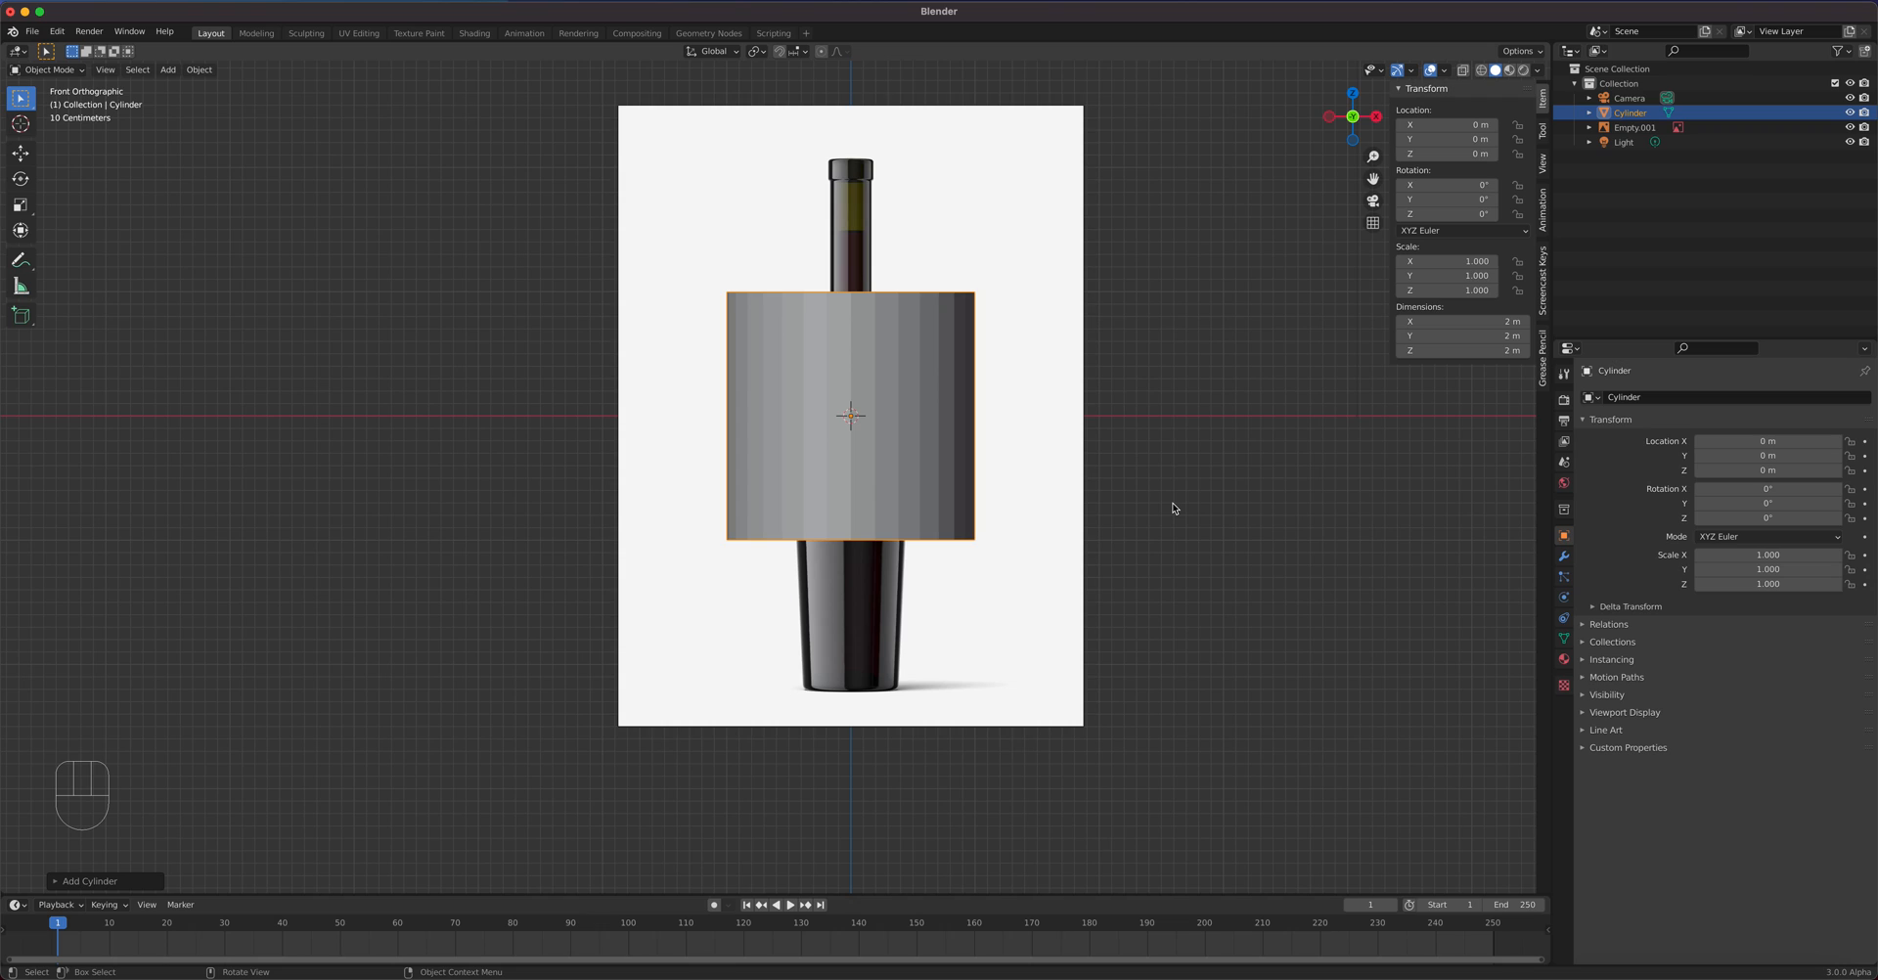
left_click(59, 881)
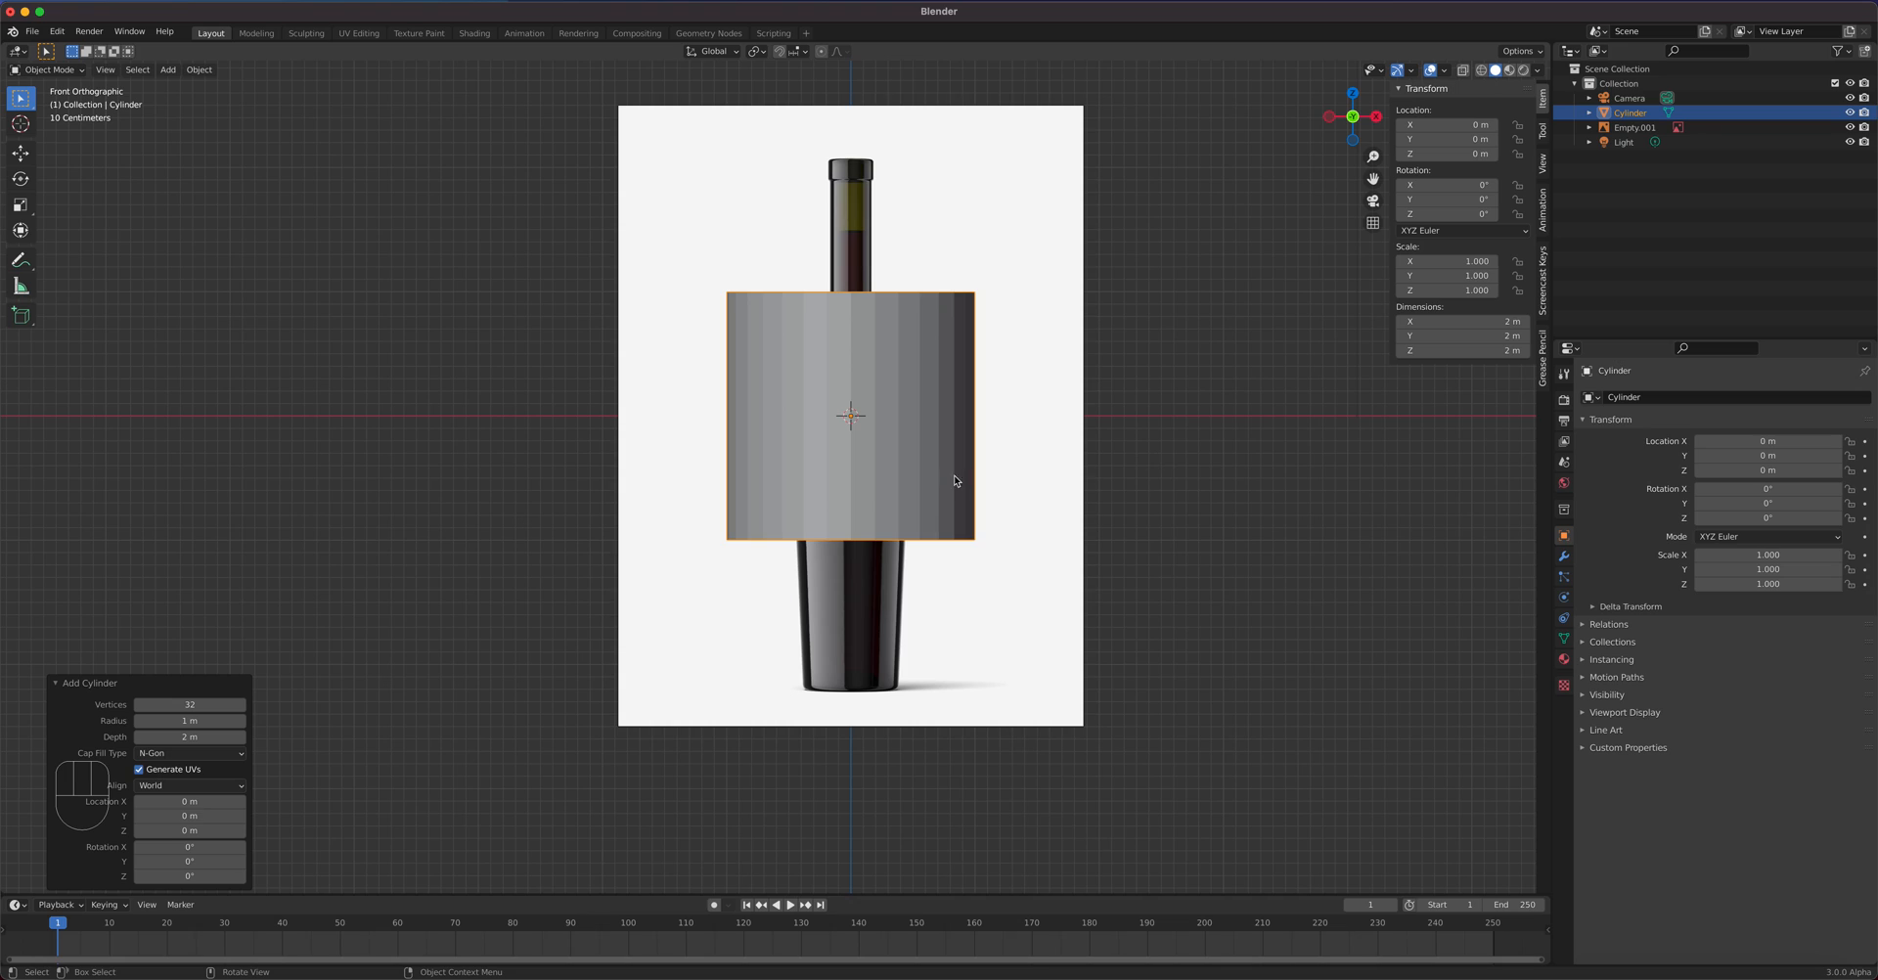
left_click(1463, 69)
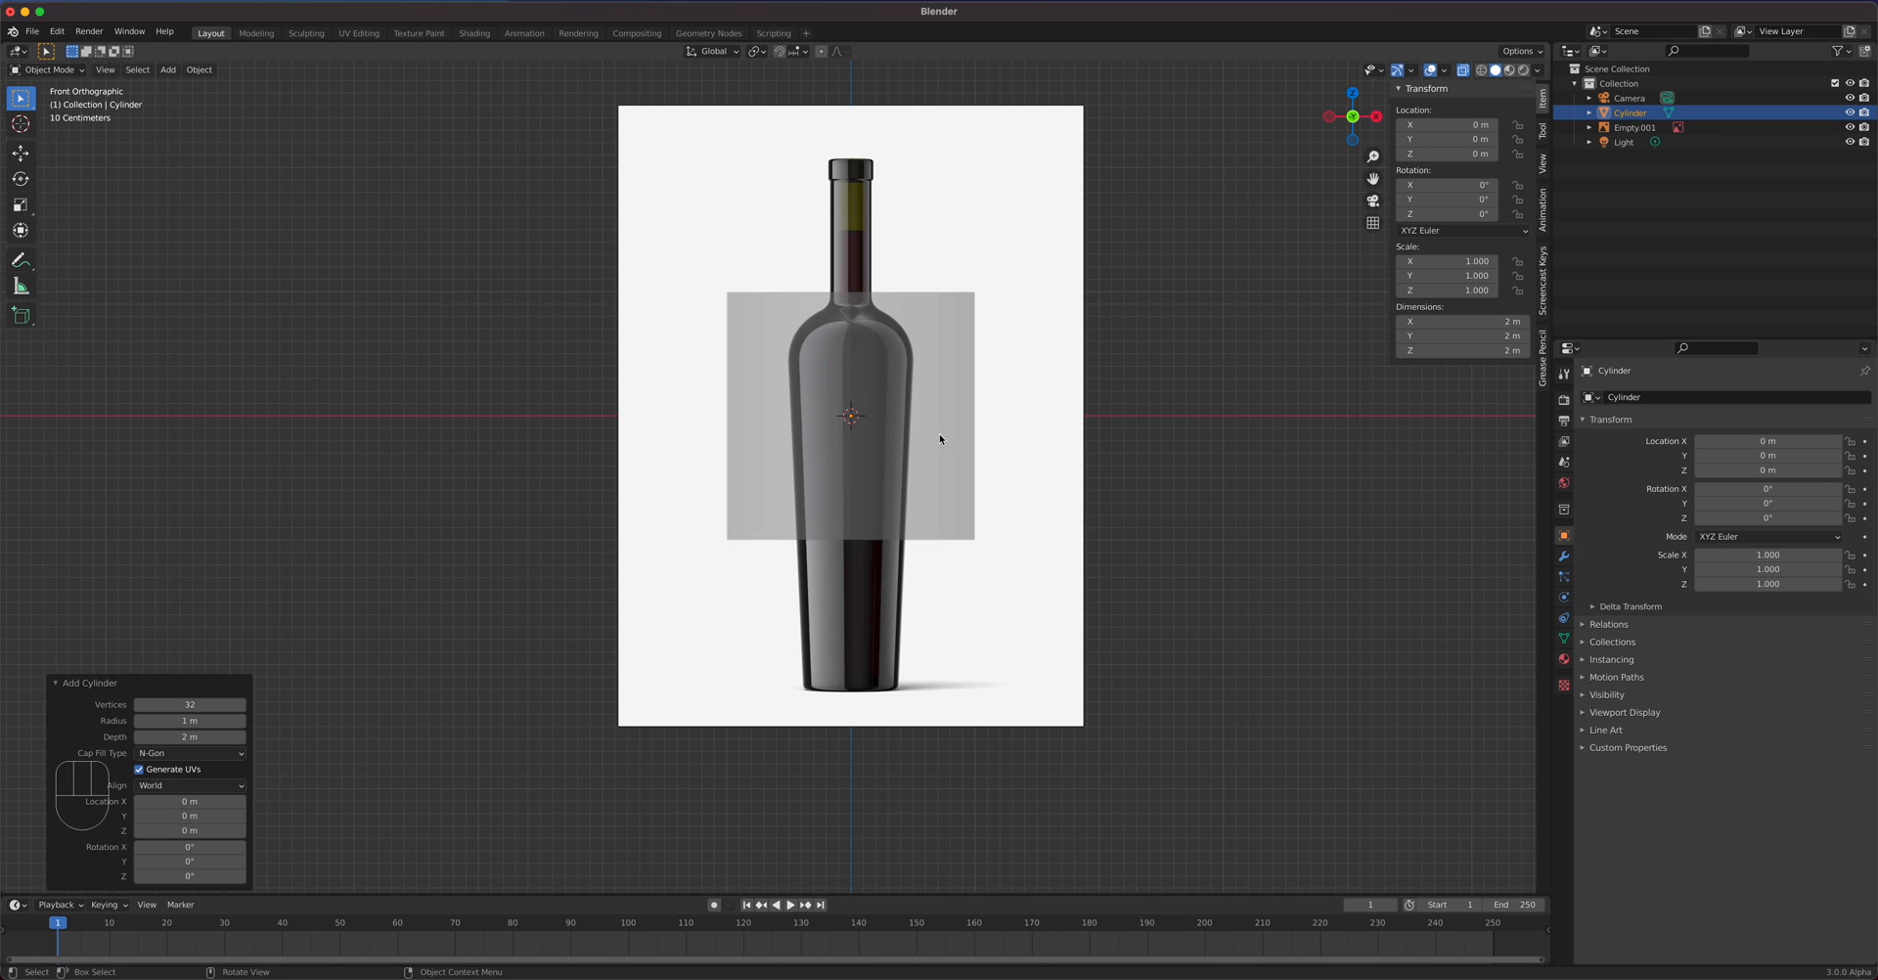
- Scale the cylinder uniformly to about 0.505 to match the width of the bottle's shoulders
key("s")
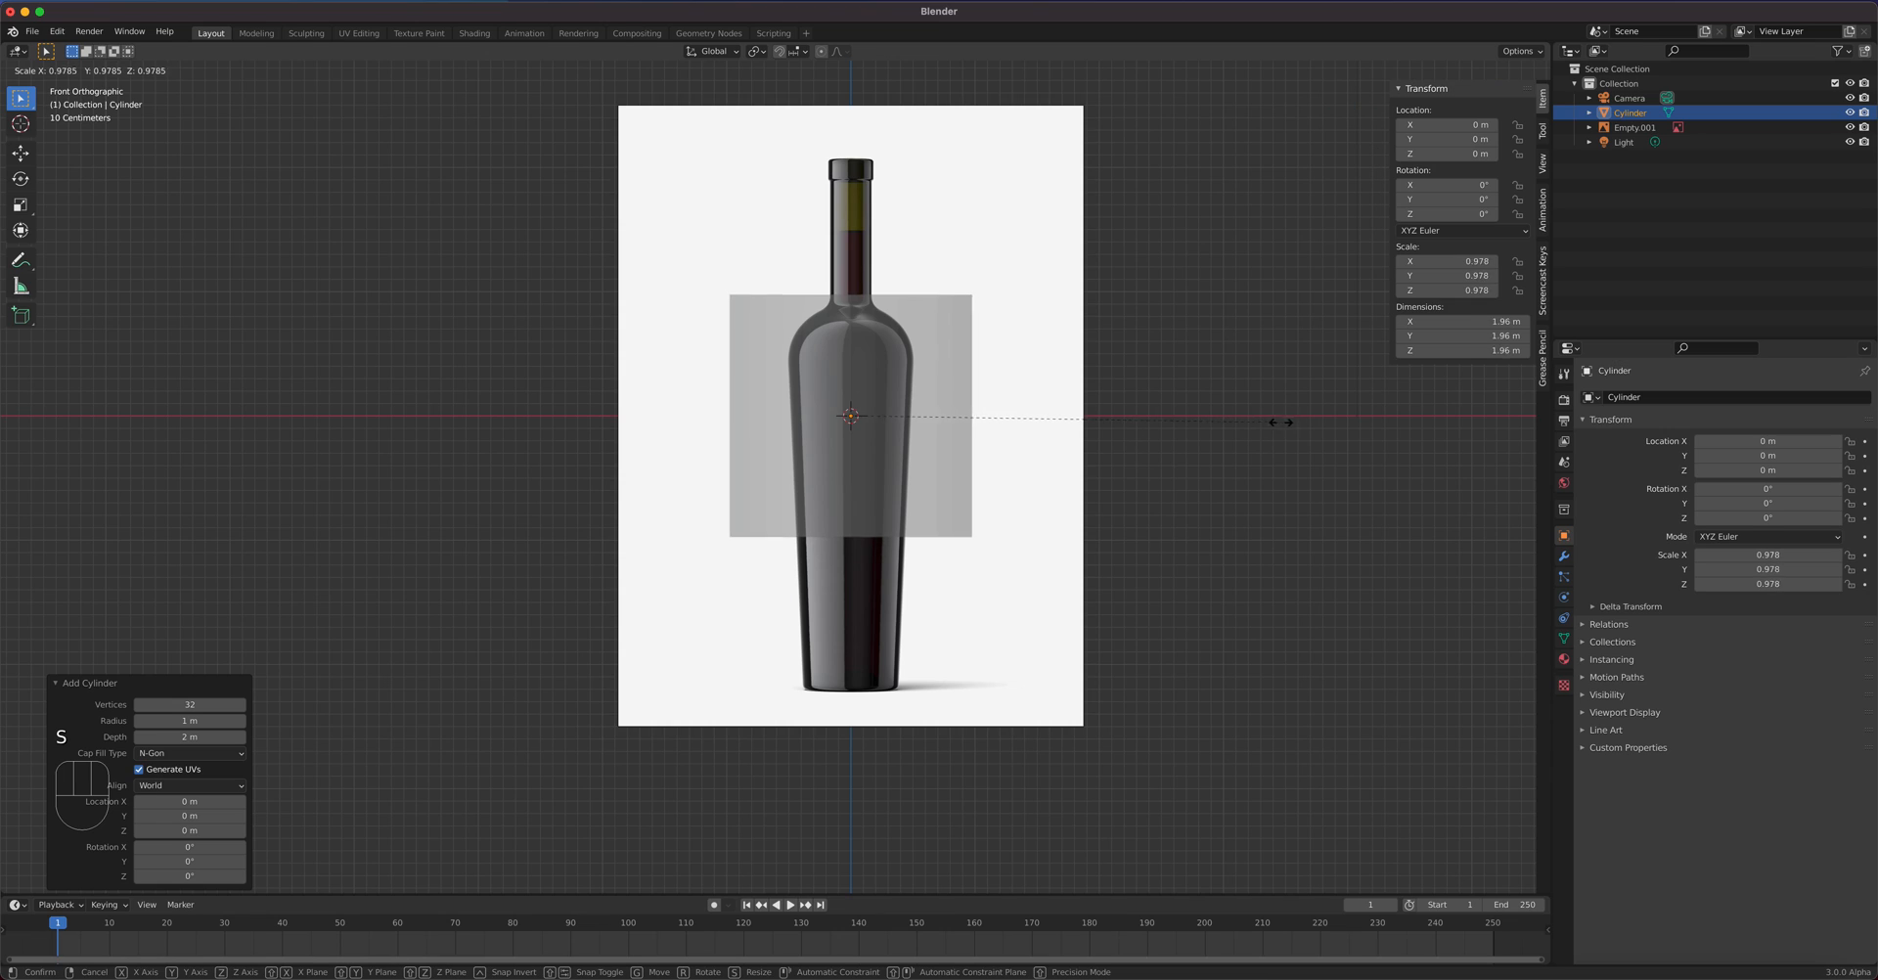
left_click(1076, 428)
scroll(1041, 360, "up", 5)
middle_click_drag(1041, 360, 900, 521, "shift")
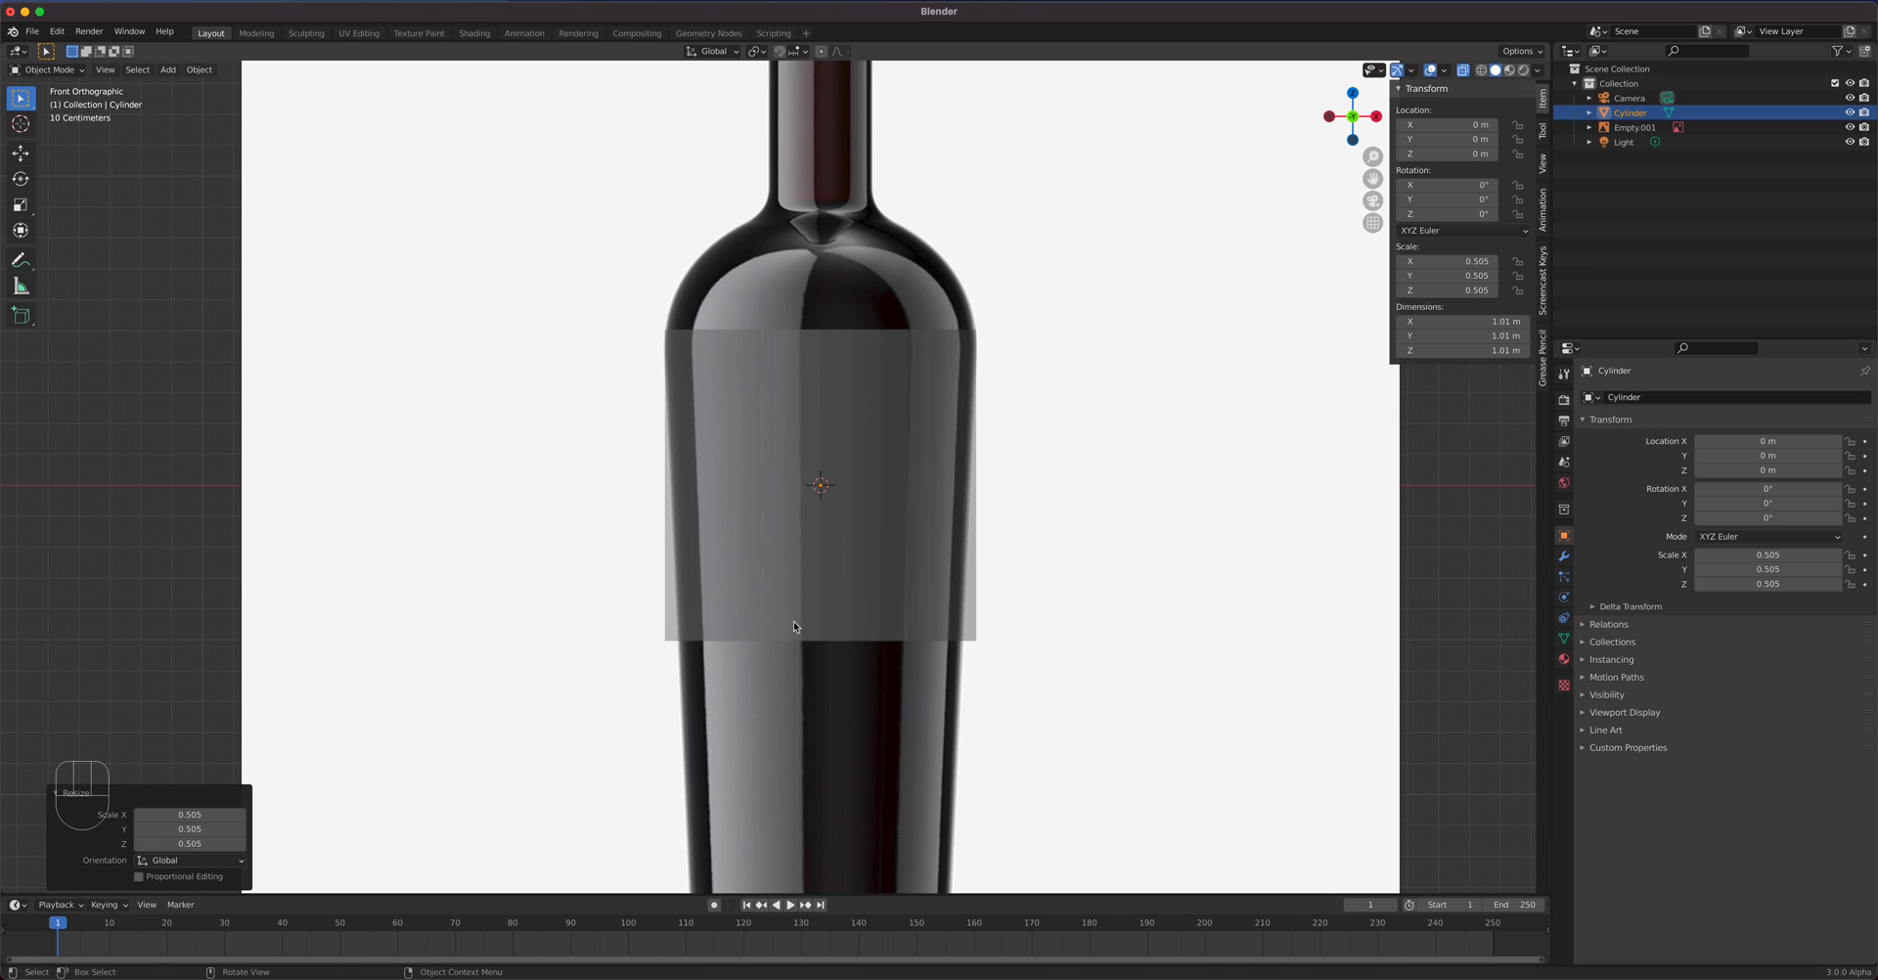
- In Edit Mode, move the cylinder's bottom ring of vertices down about 1.713 m along Z to the bottle's base
middle_click_drag(895, 625, 942, 402, "shift")
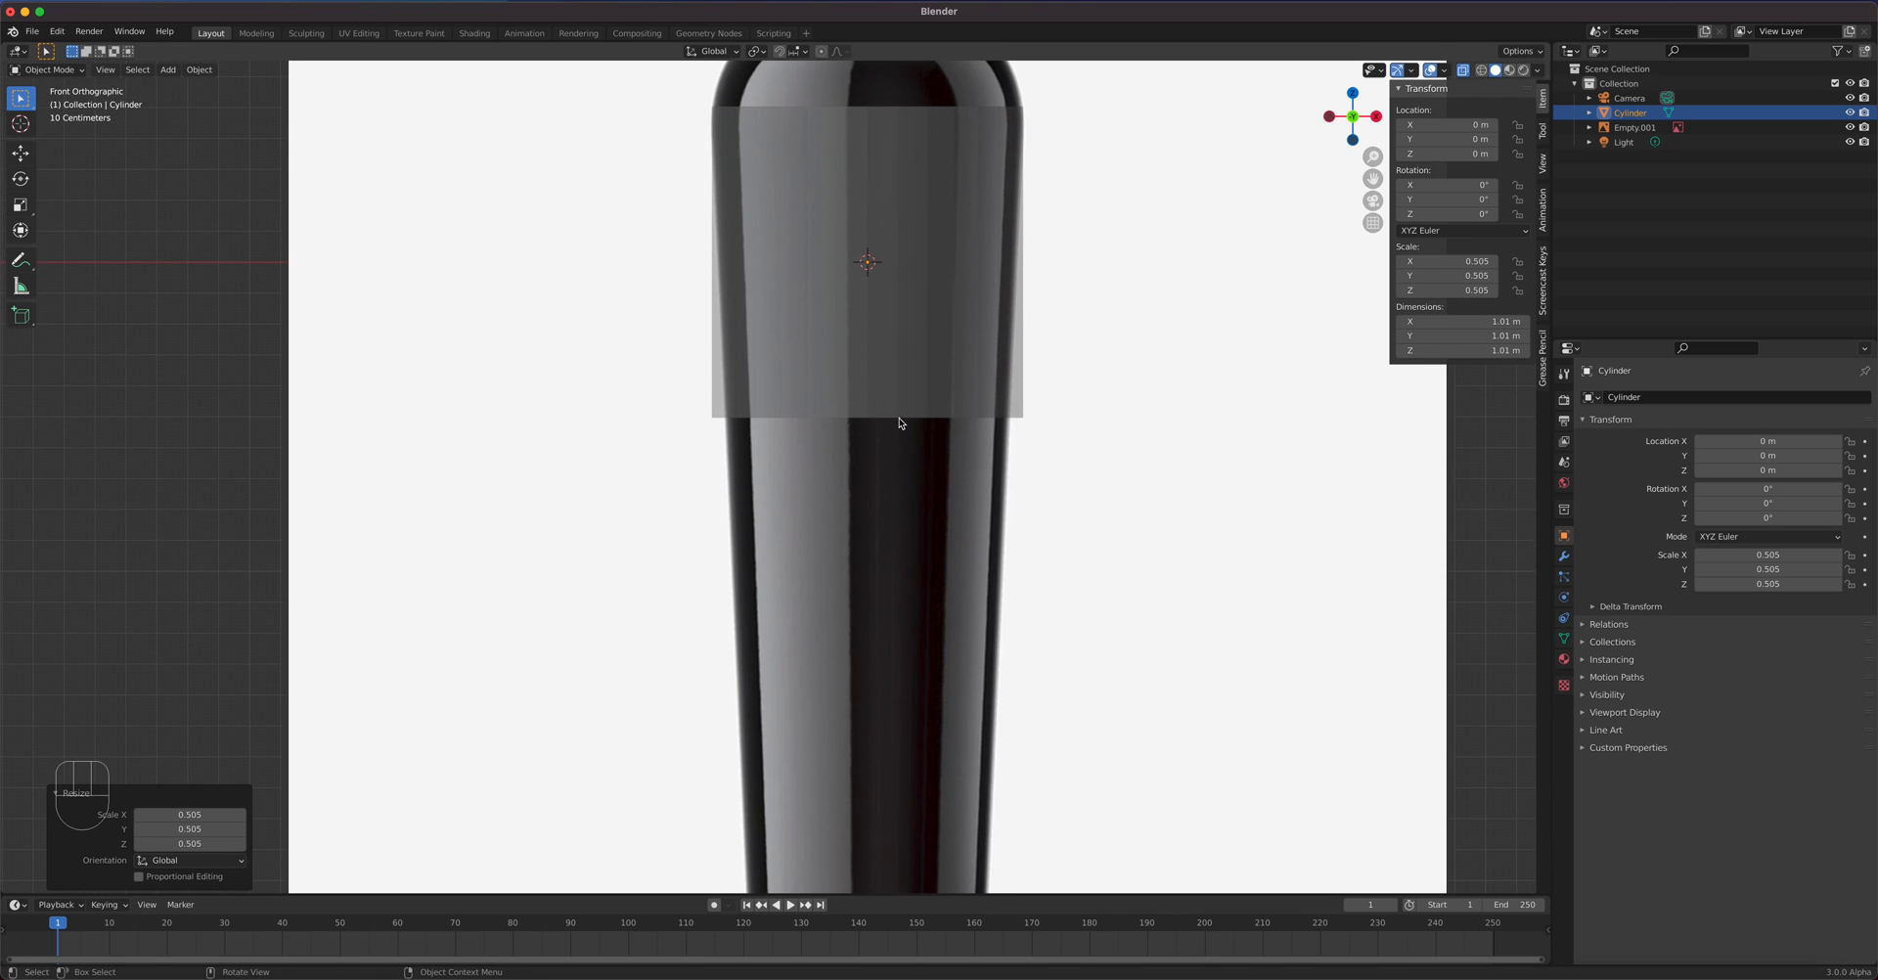
key("Tab")
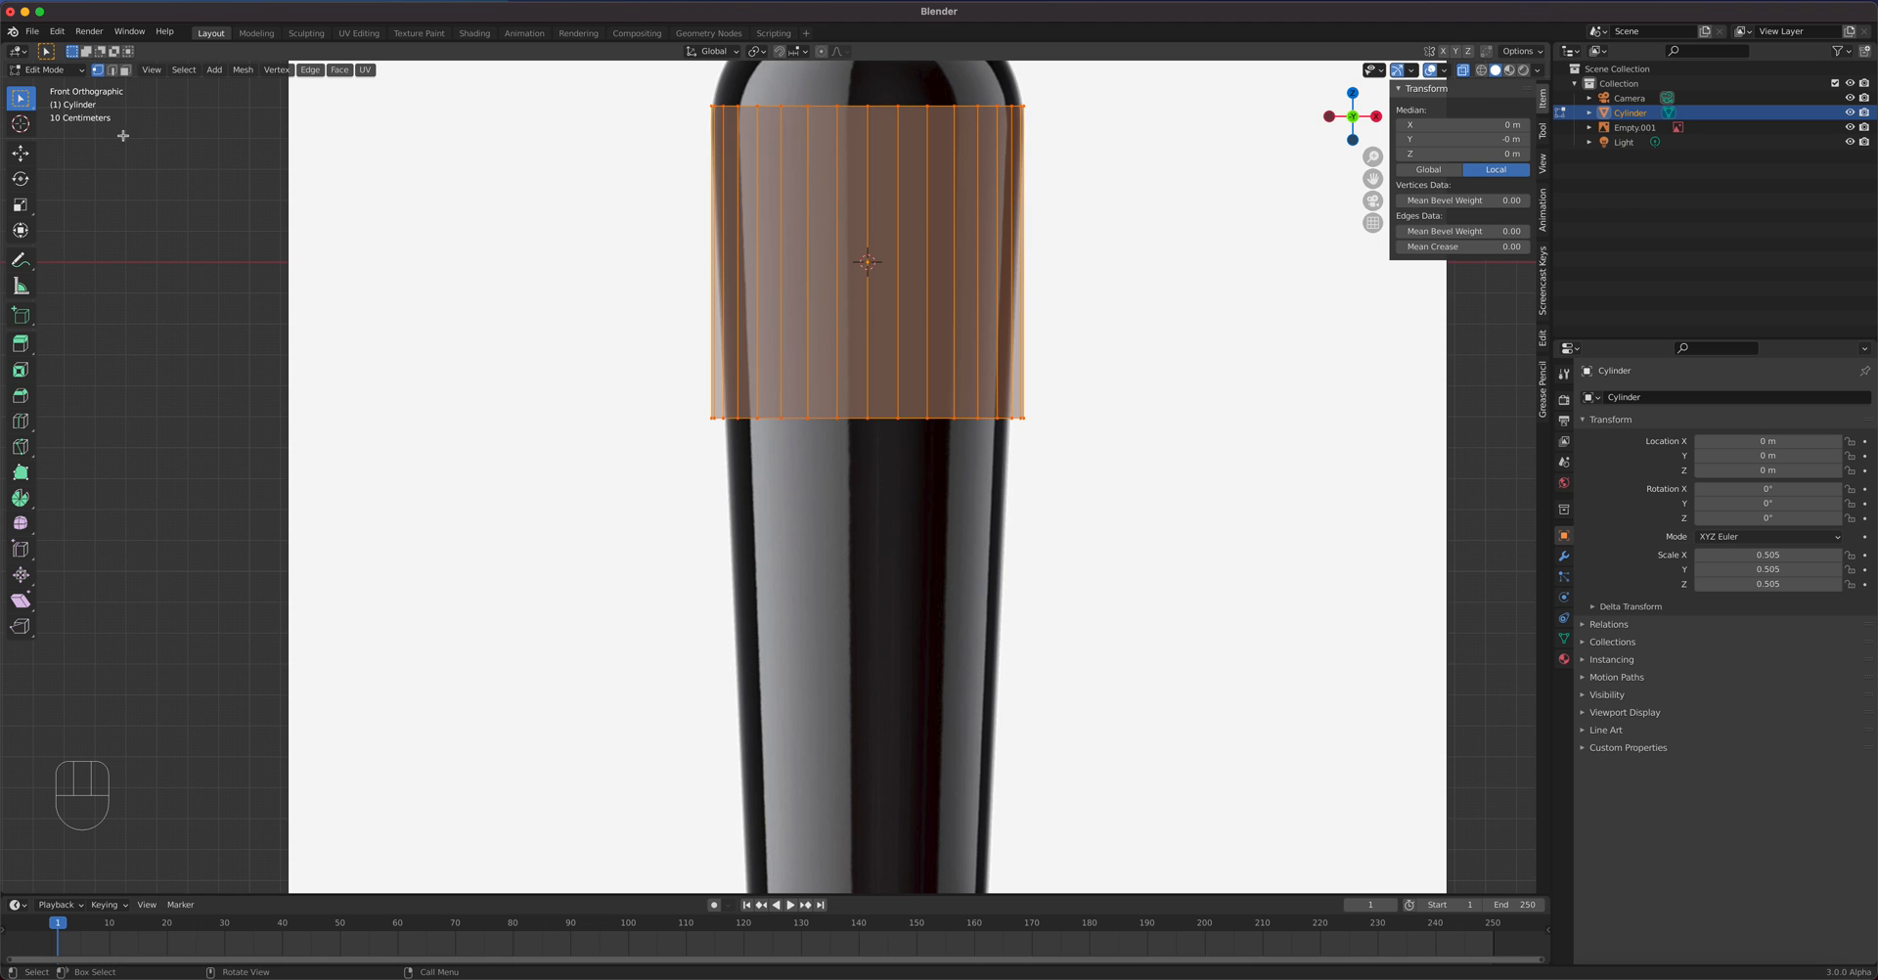
left_click_drag(703, 412, 1025, 484)
middle_click_drag(1145, 579, 955, 648)
key("KP_1")
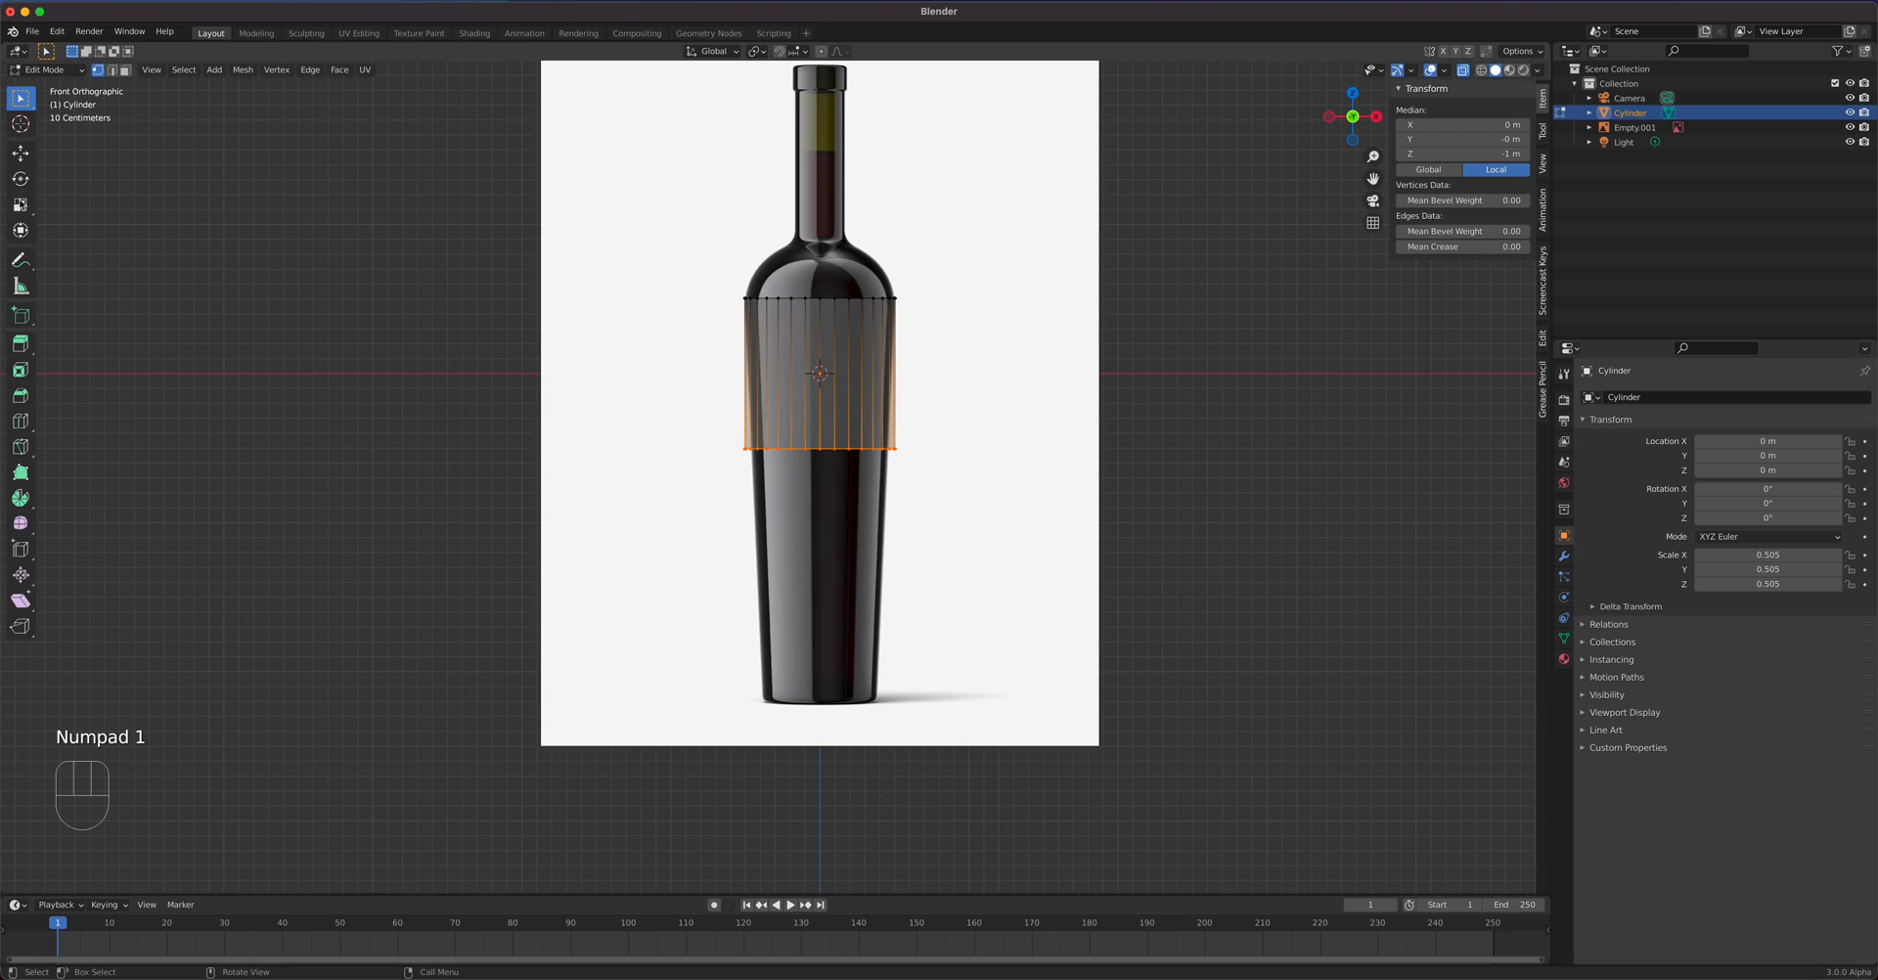
left_click(20, 152)
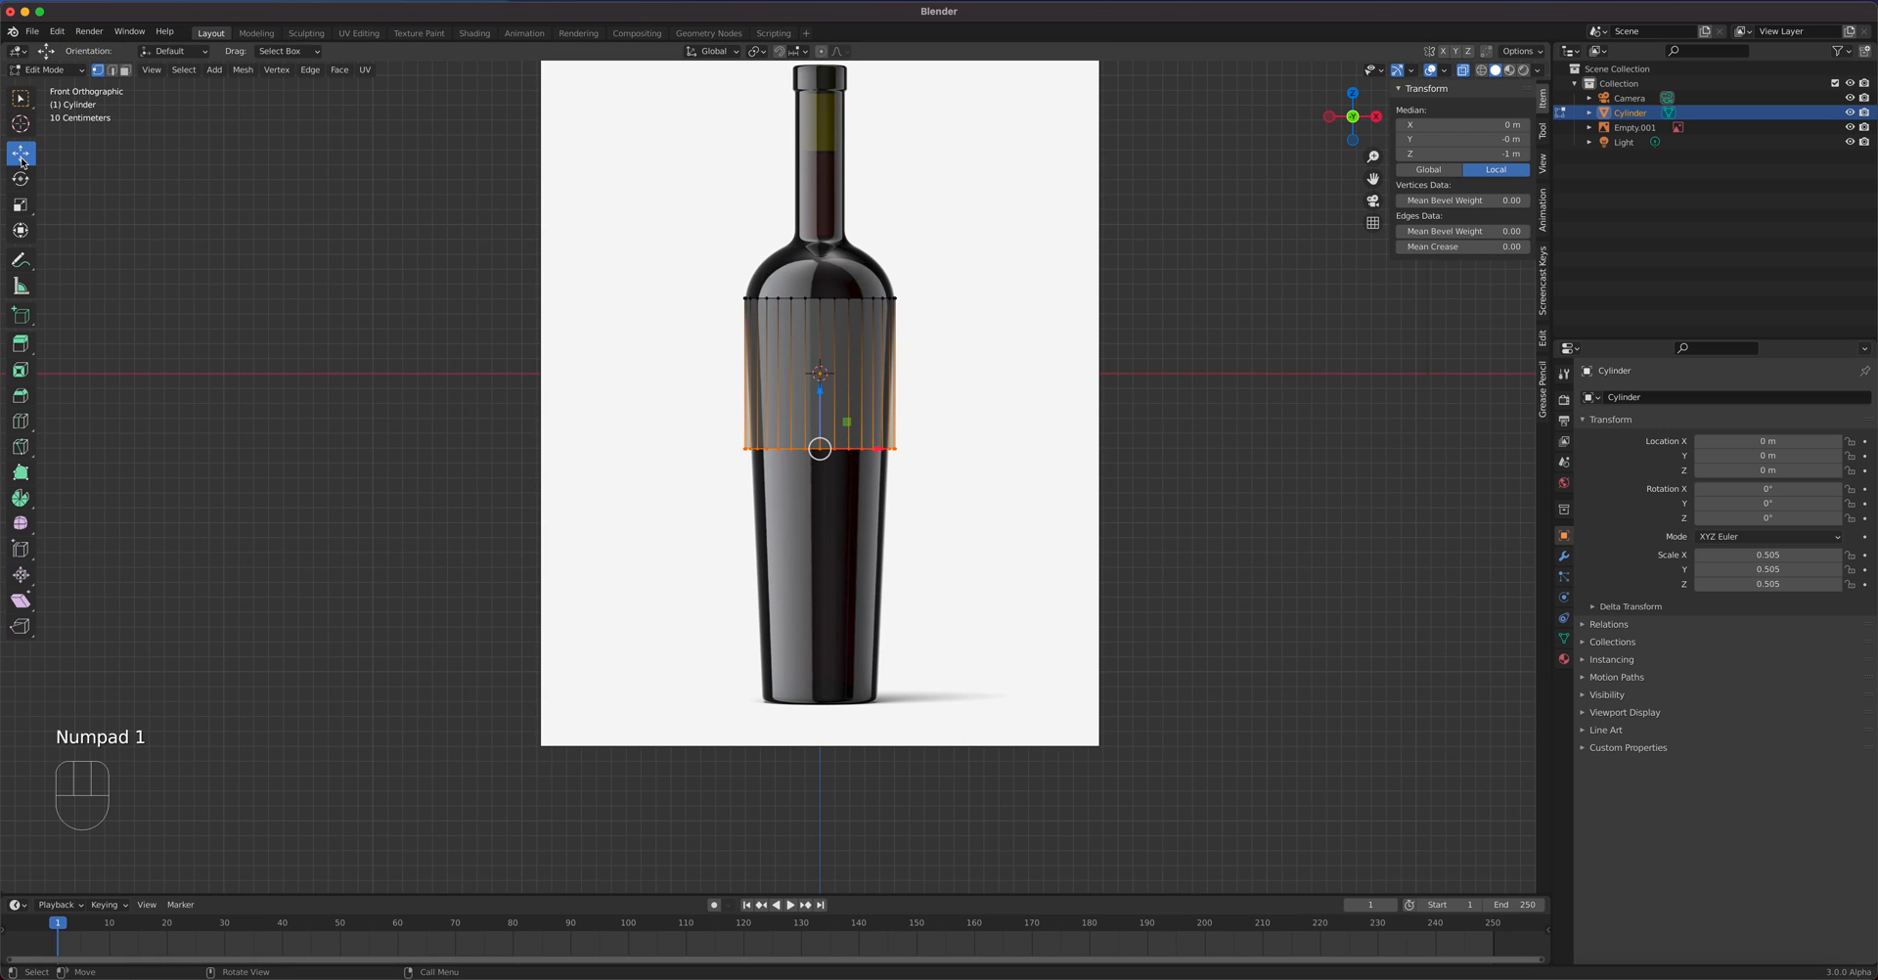
left_click_drag(820, 391, 864, 650)
middle_click_drag(917, 497, 898, 576, "shift")
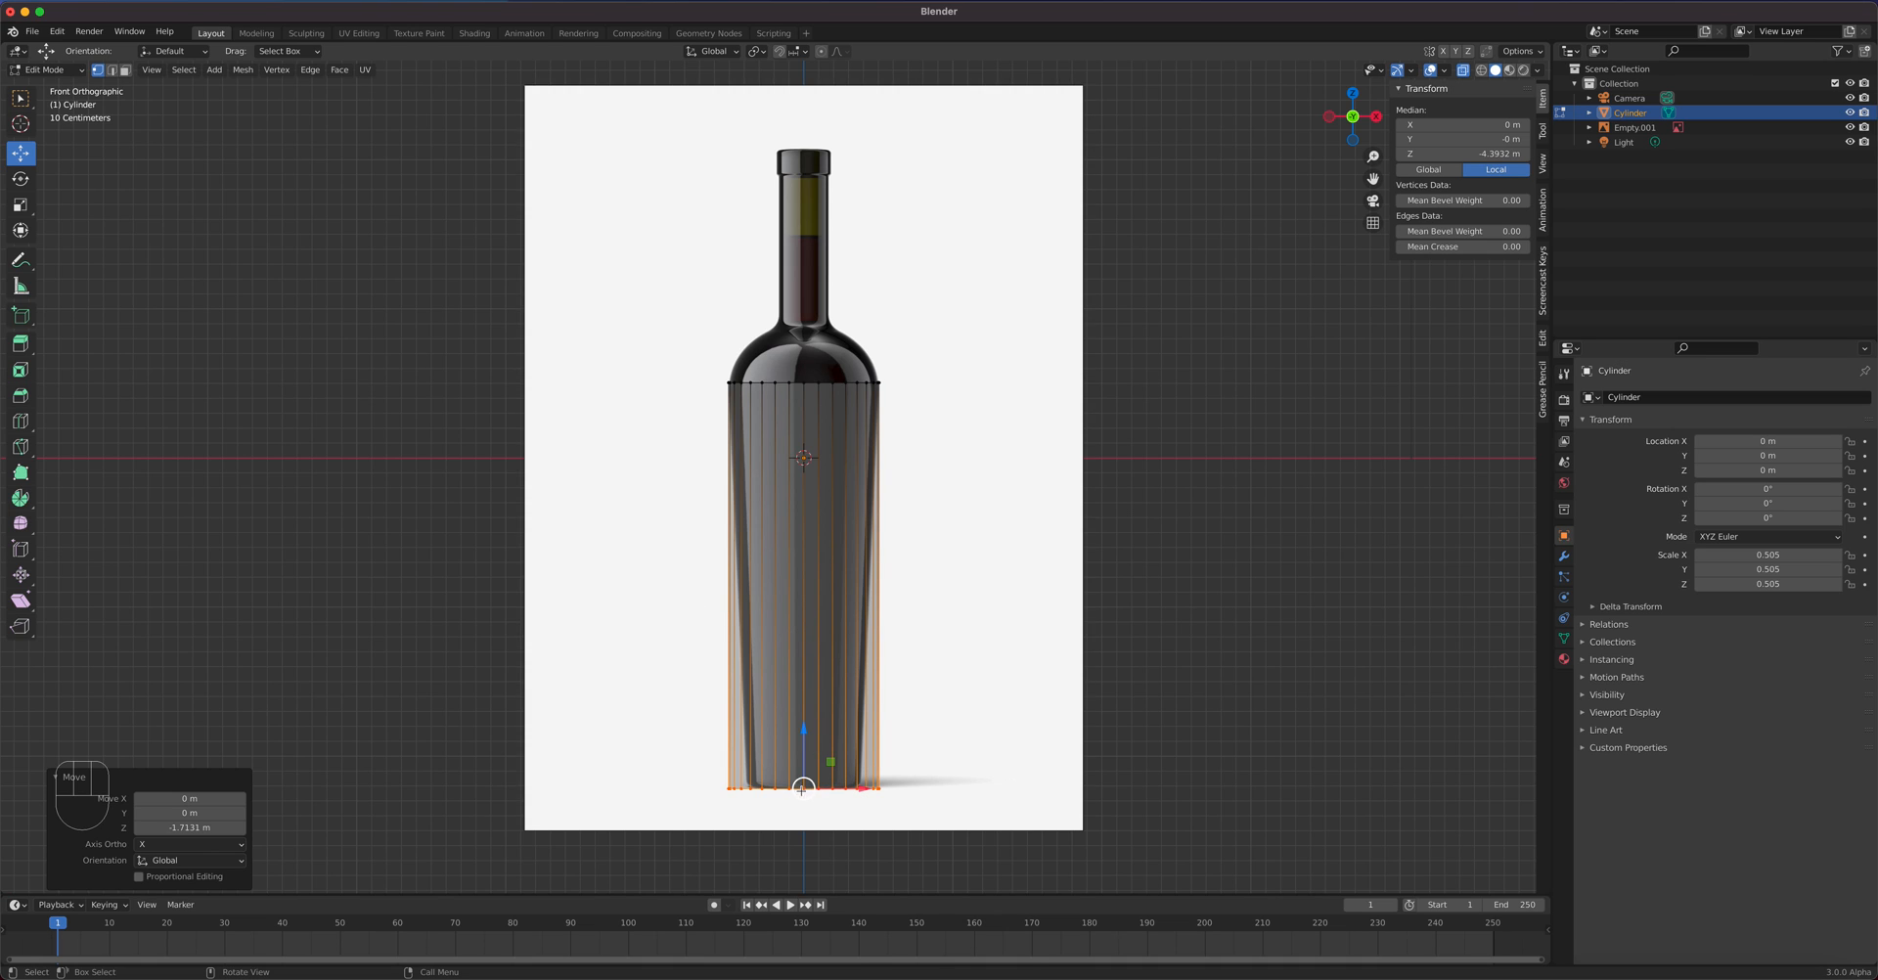
- Raise the bottom ring about 0.023 m along Z and scale it by about 0.764 to fit the bottle's base
scroll(941, 727, "up", 1)
middle_click_drag(993, 702, 919, 638, "shift")
scroll(981, 488, "up", 1)
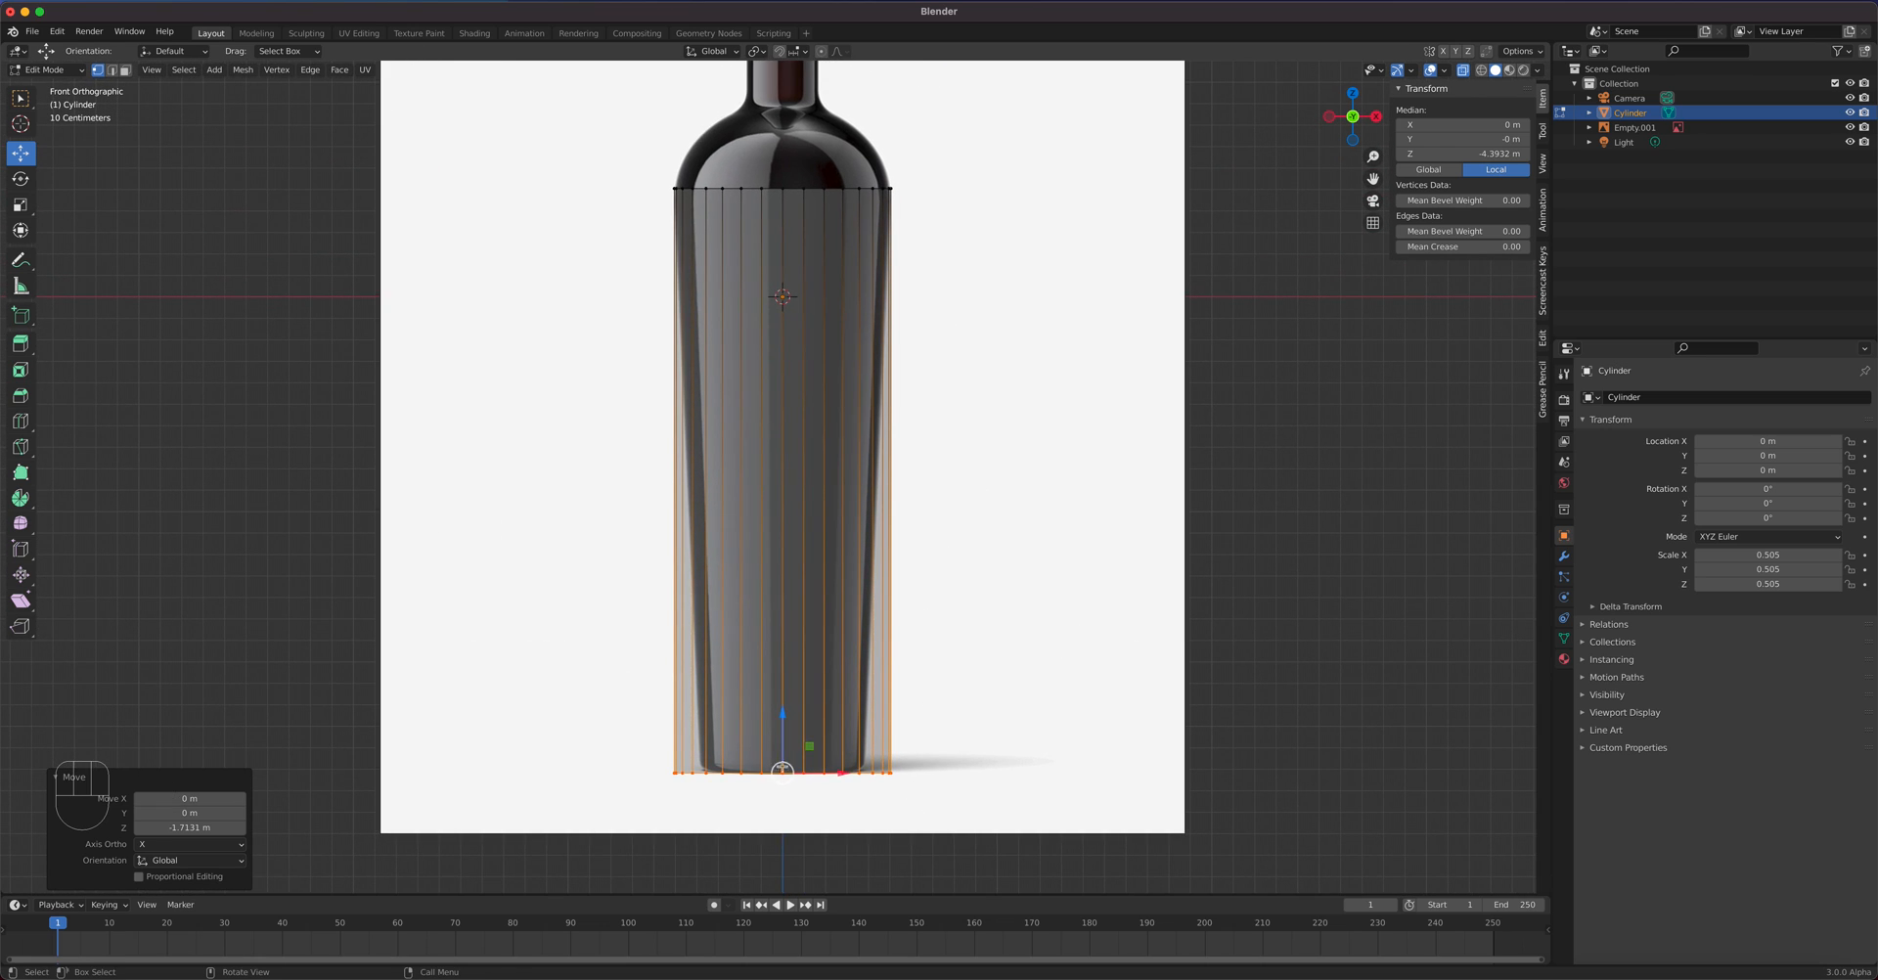
scroll(910, 753, "up", 2)
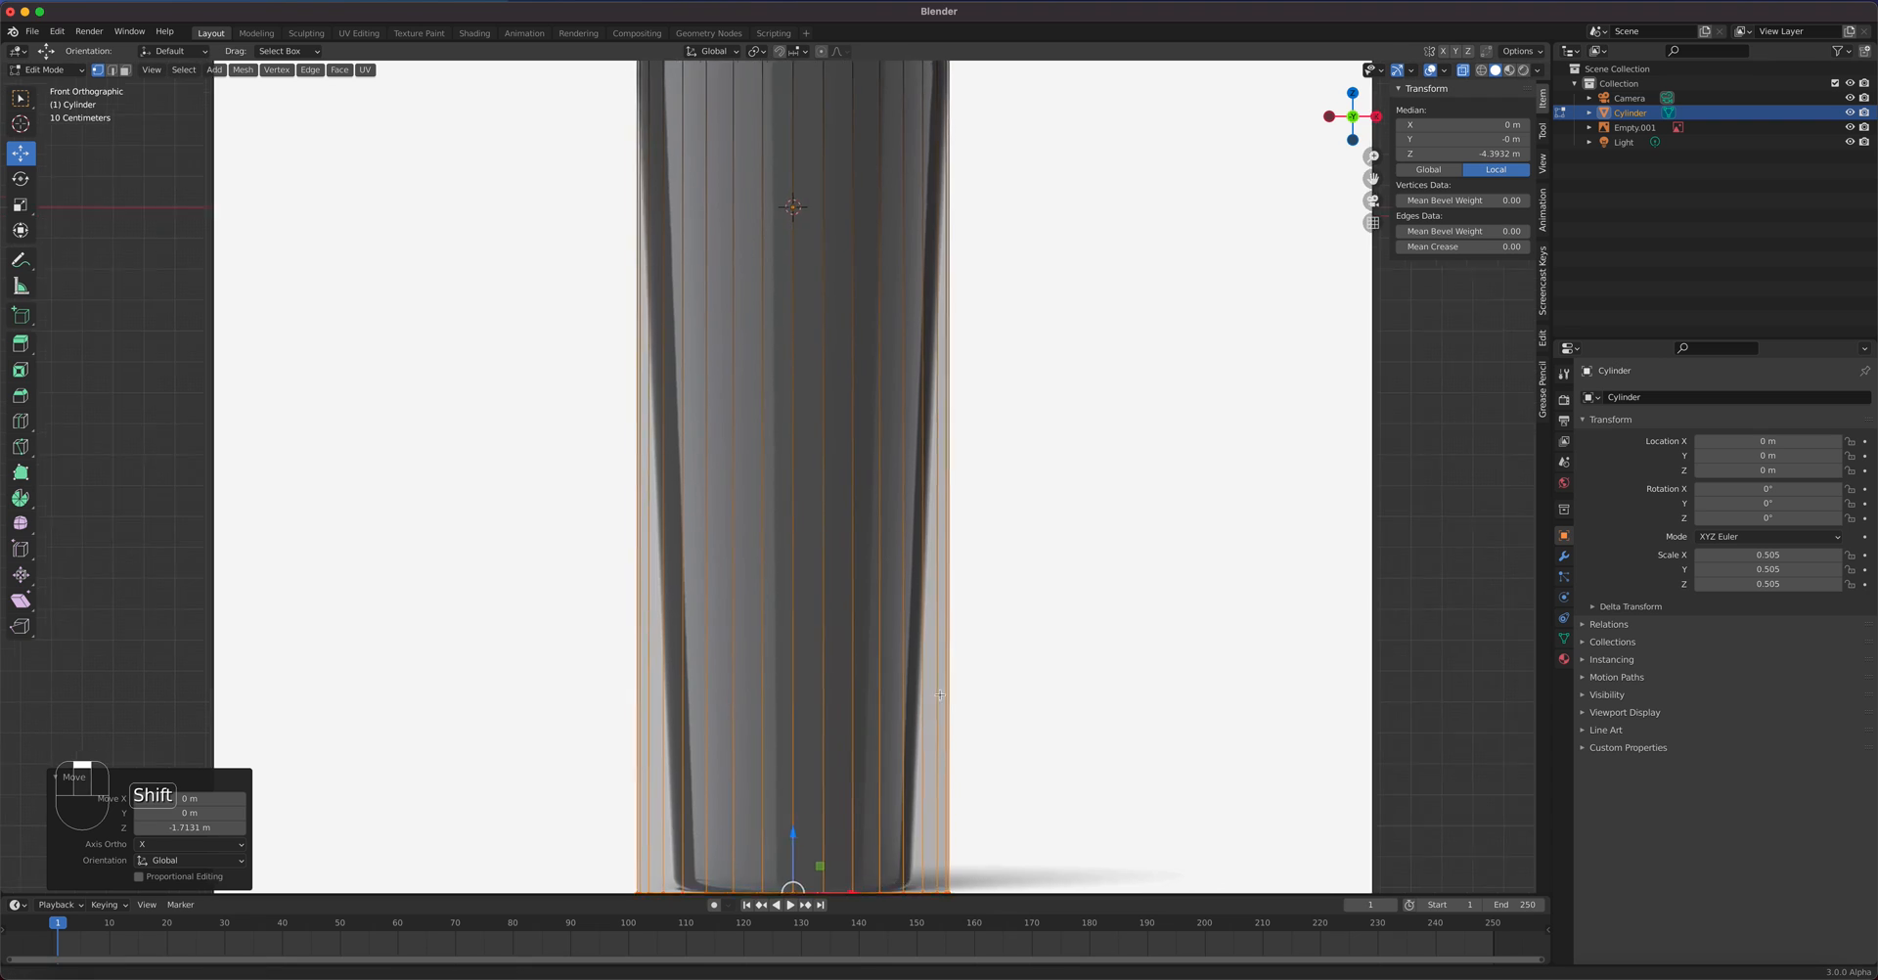
middle_click_drag(909, 753, 909, 388, "shift")
scroll(810, 473, "up", 2)
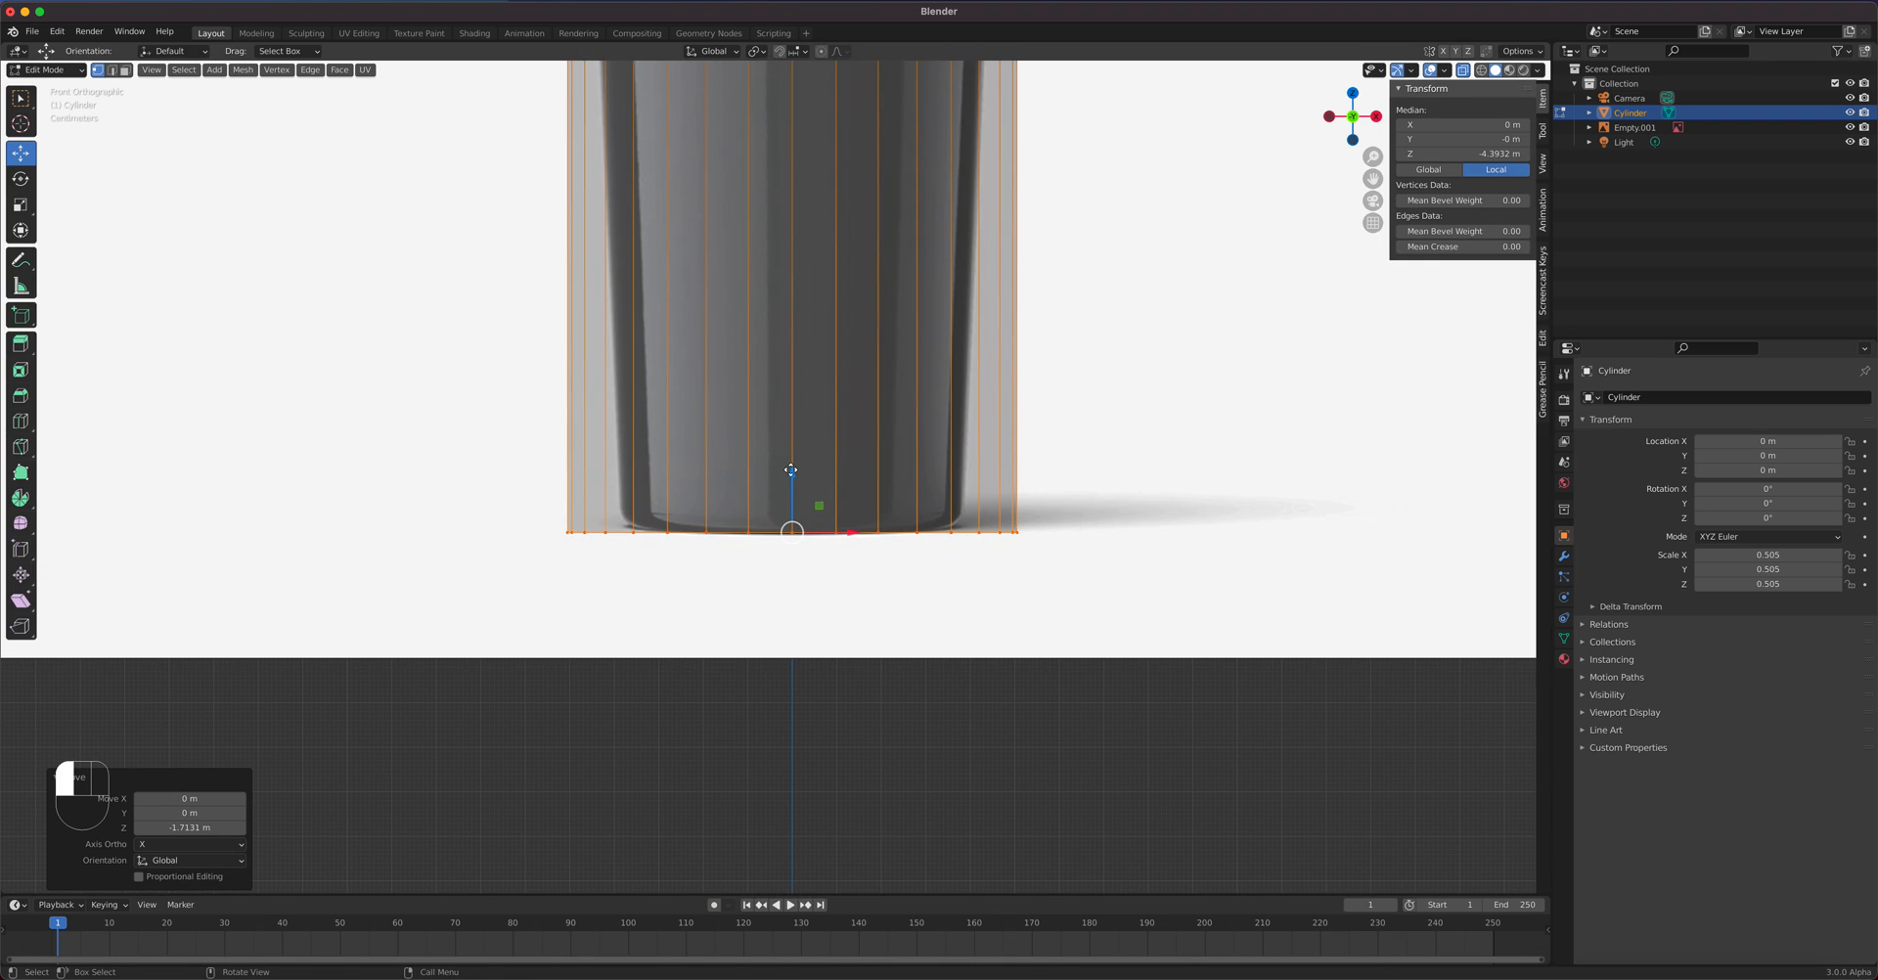
key("g")
left_click(792, 452)
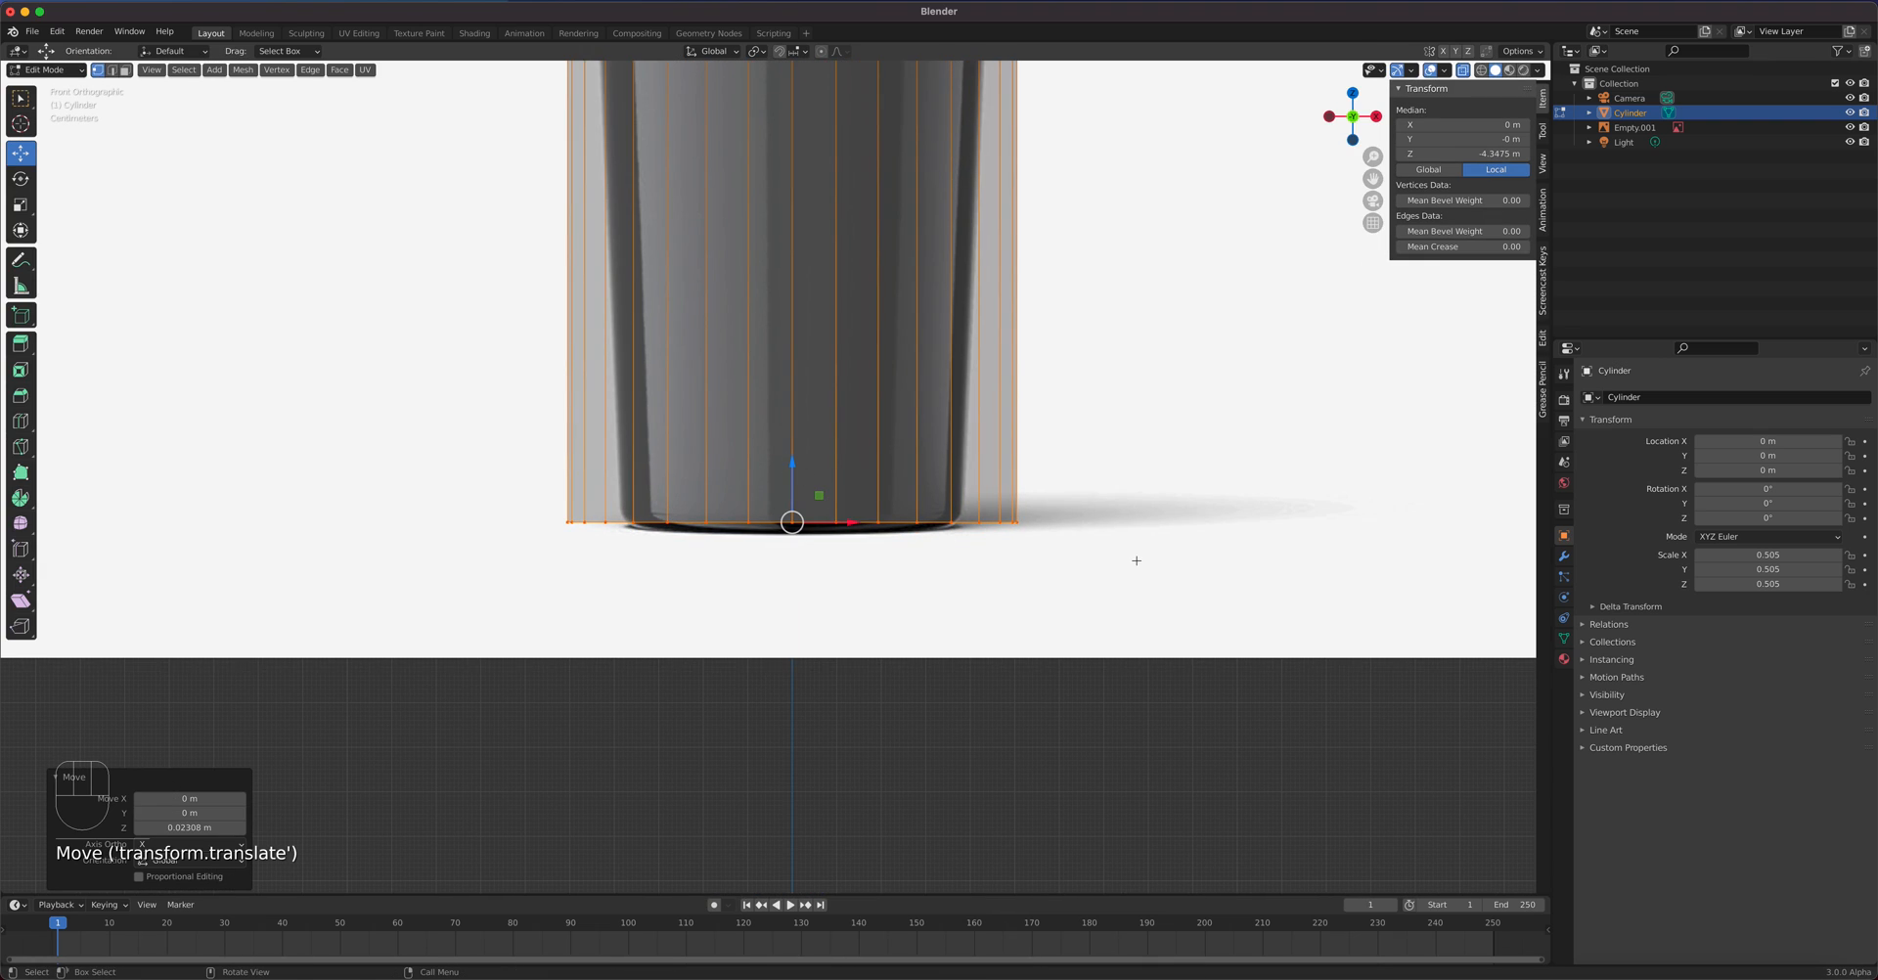
key("s")
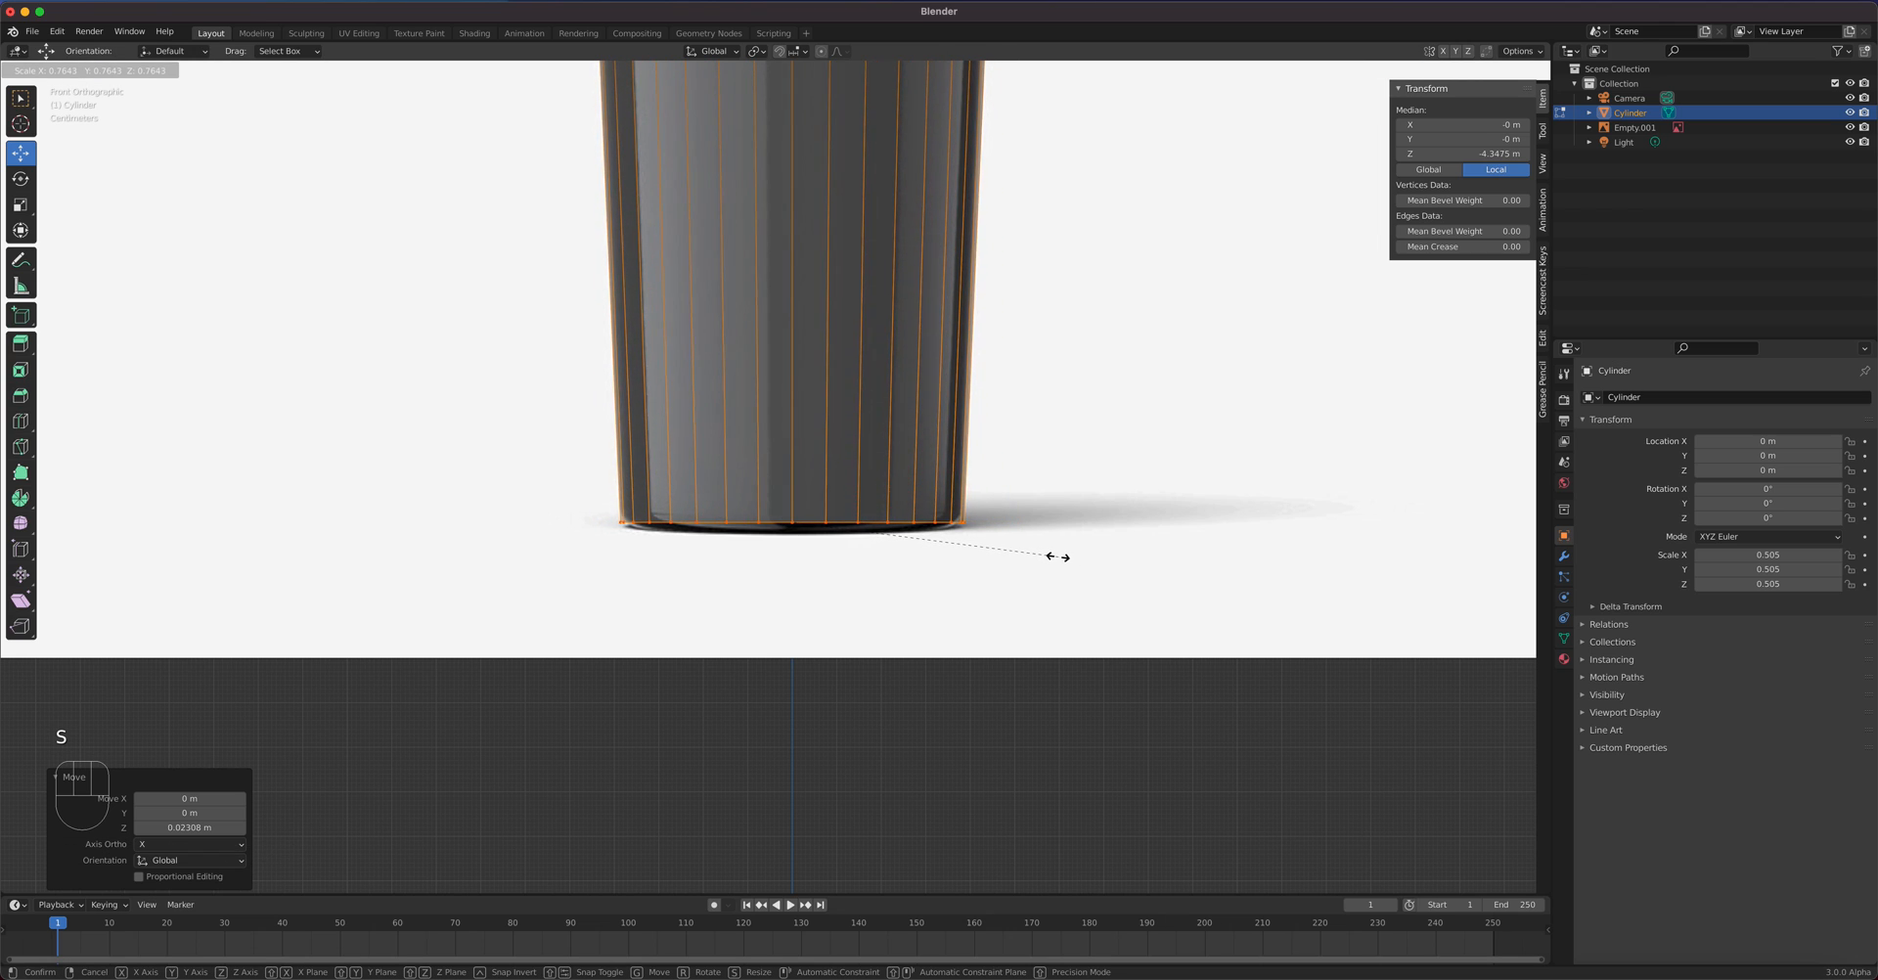
left_click(1060, 553)
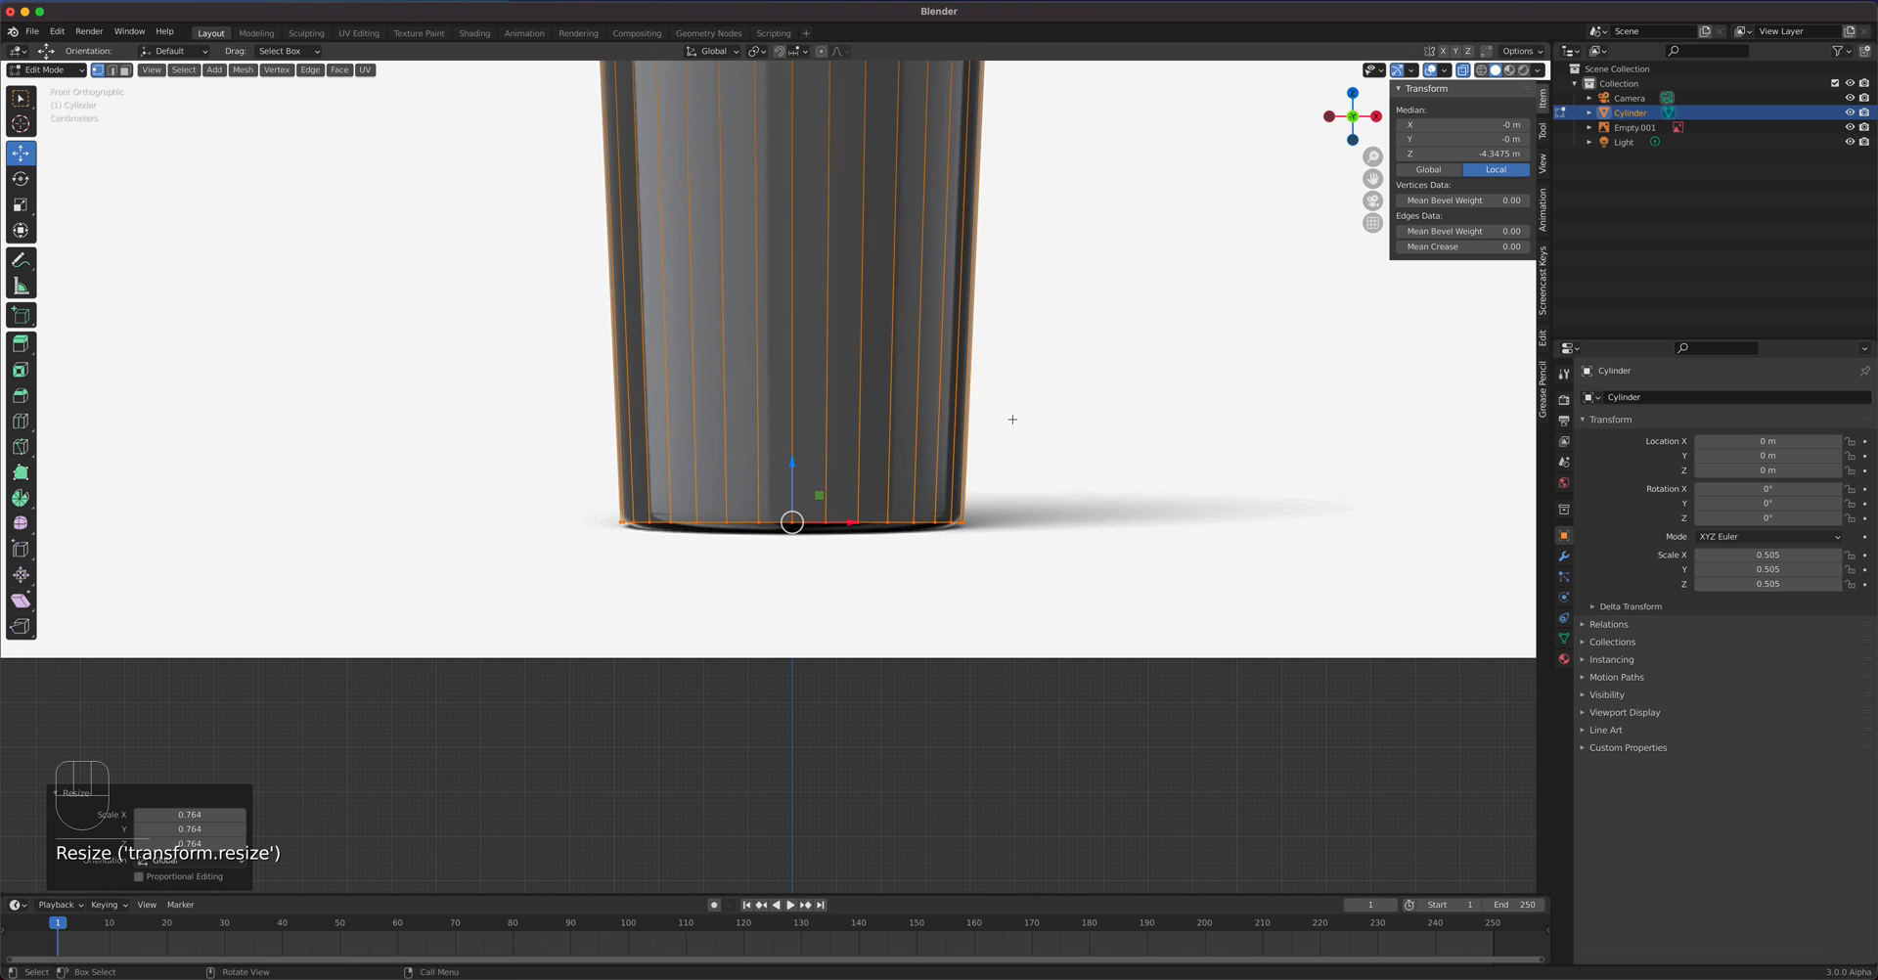
- Extrude the cylinder's top face upward about 0.177 m to begin the bottle's shoulder
middle_click_drag(872, 332, 809, 779, "shift")
middle_click_drag(859, 604, 887, 635)
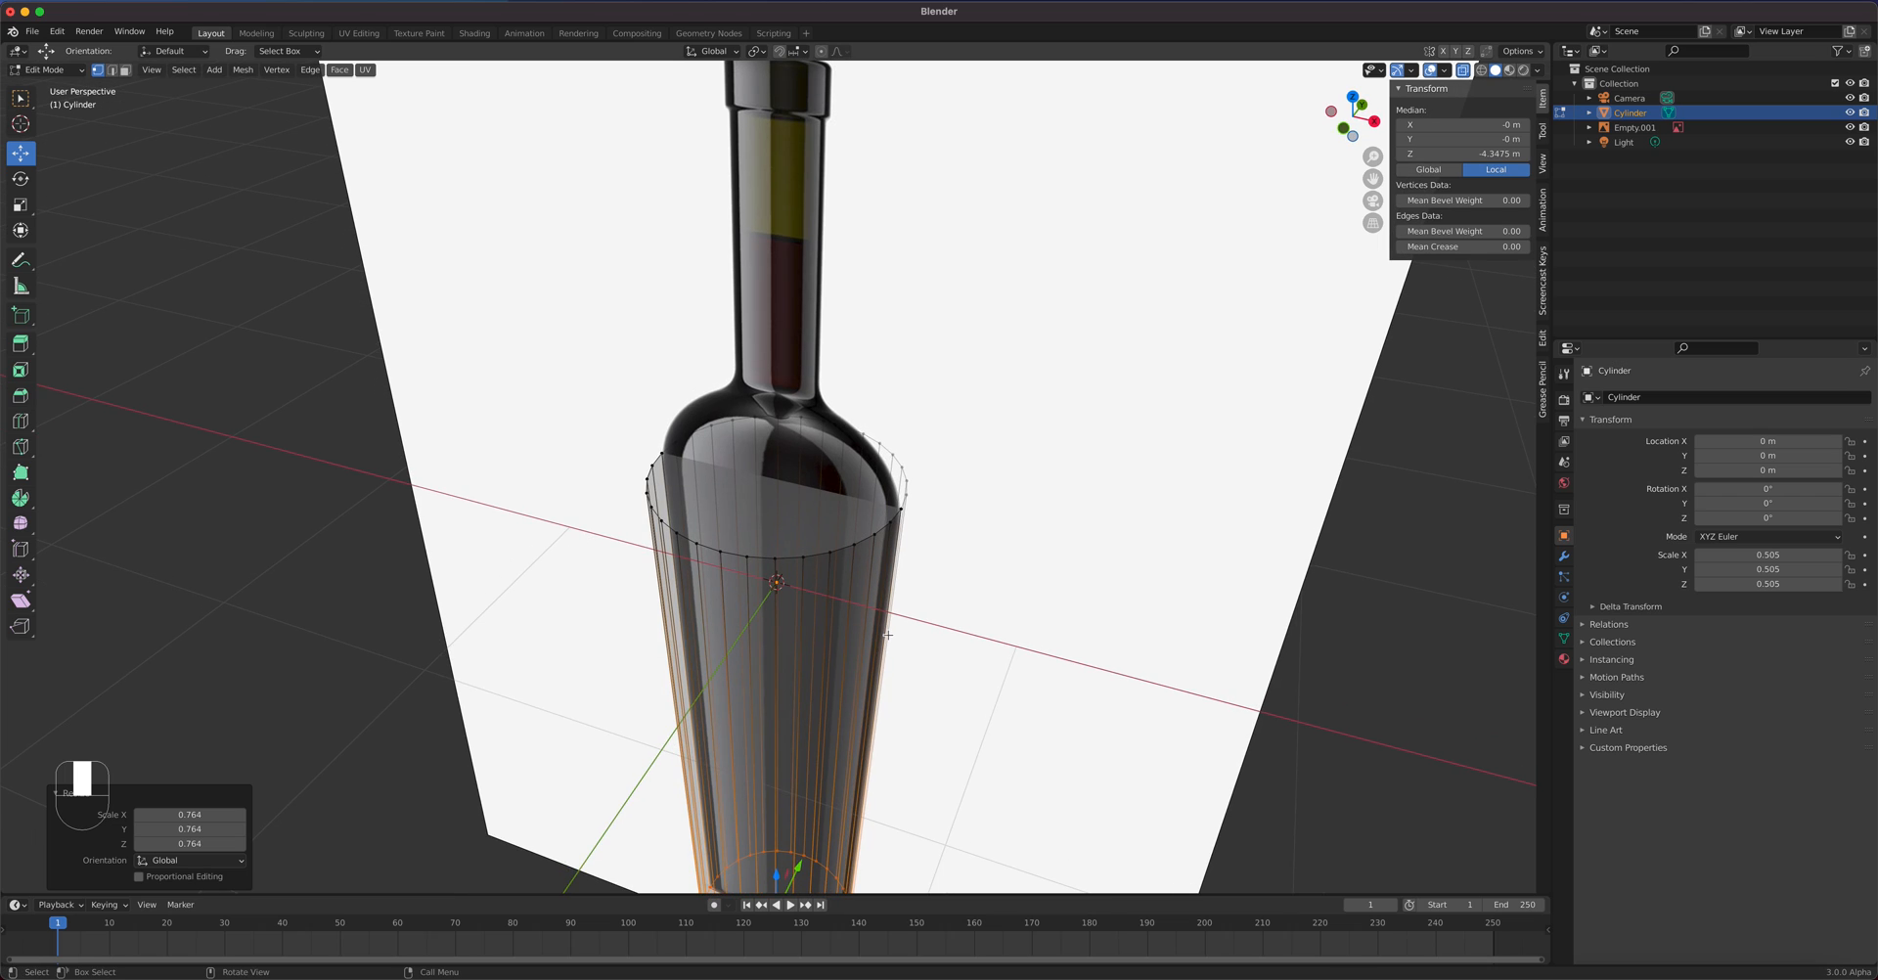
key("3")
left_click(880, 506)
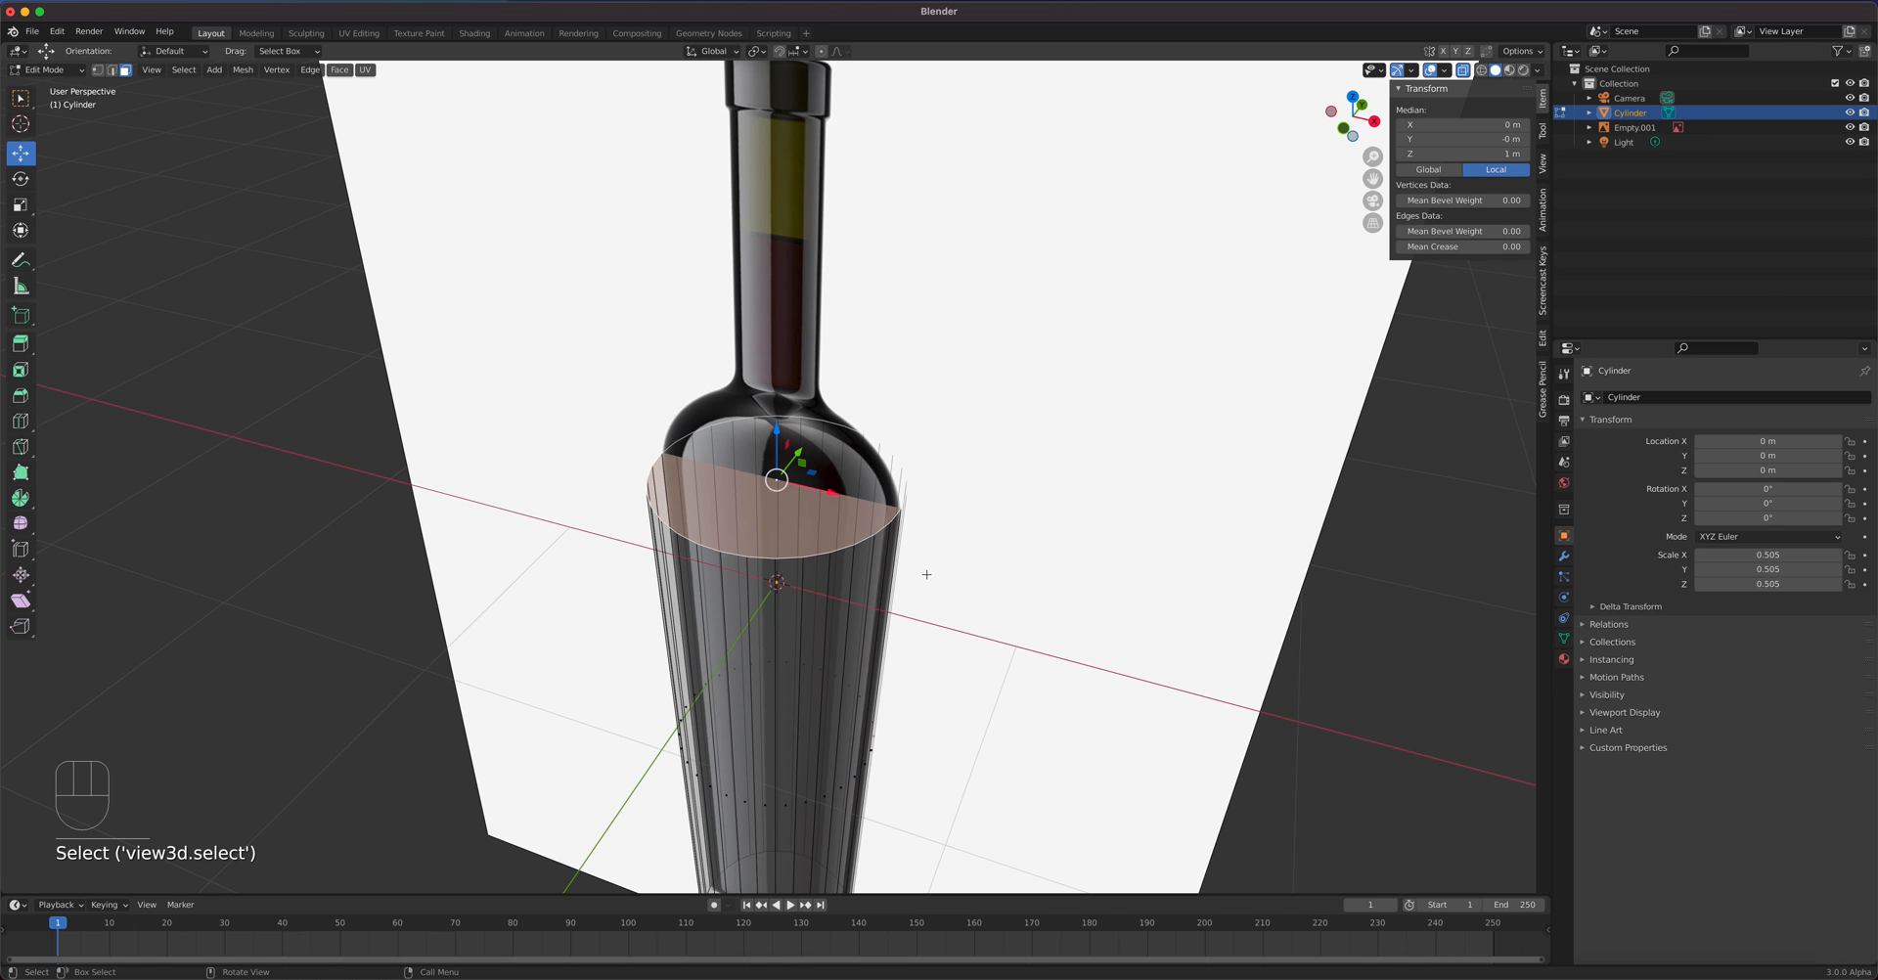
key("KP_1")
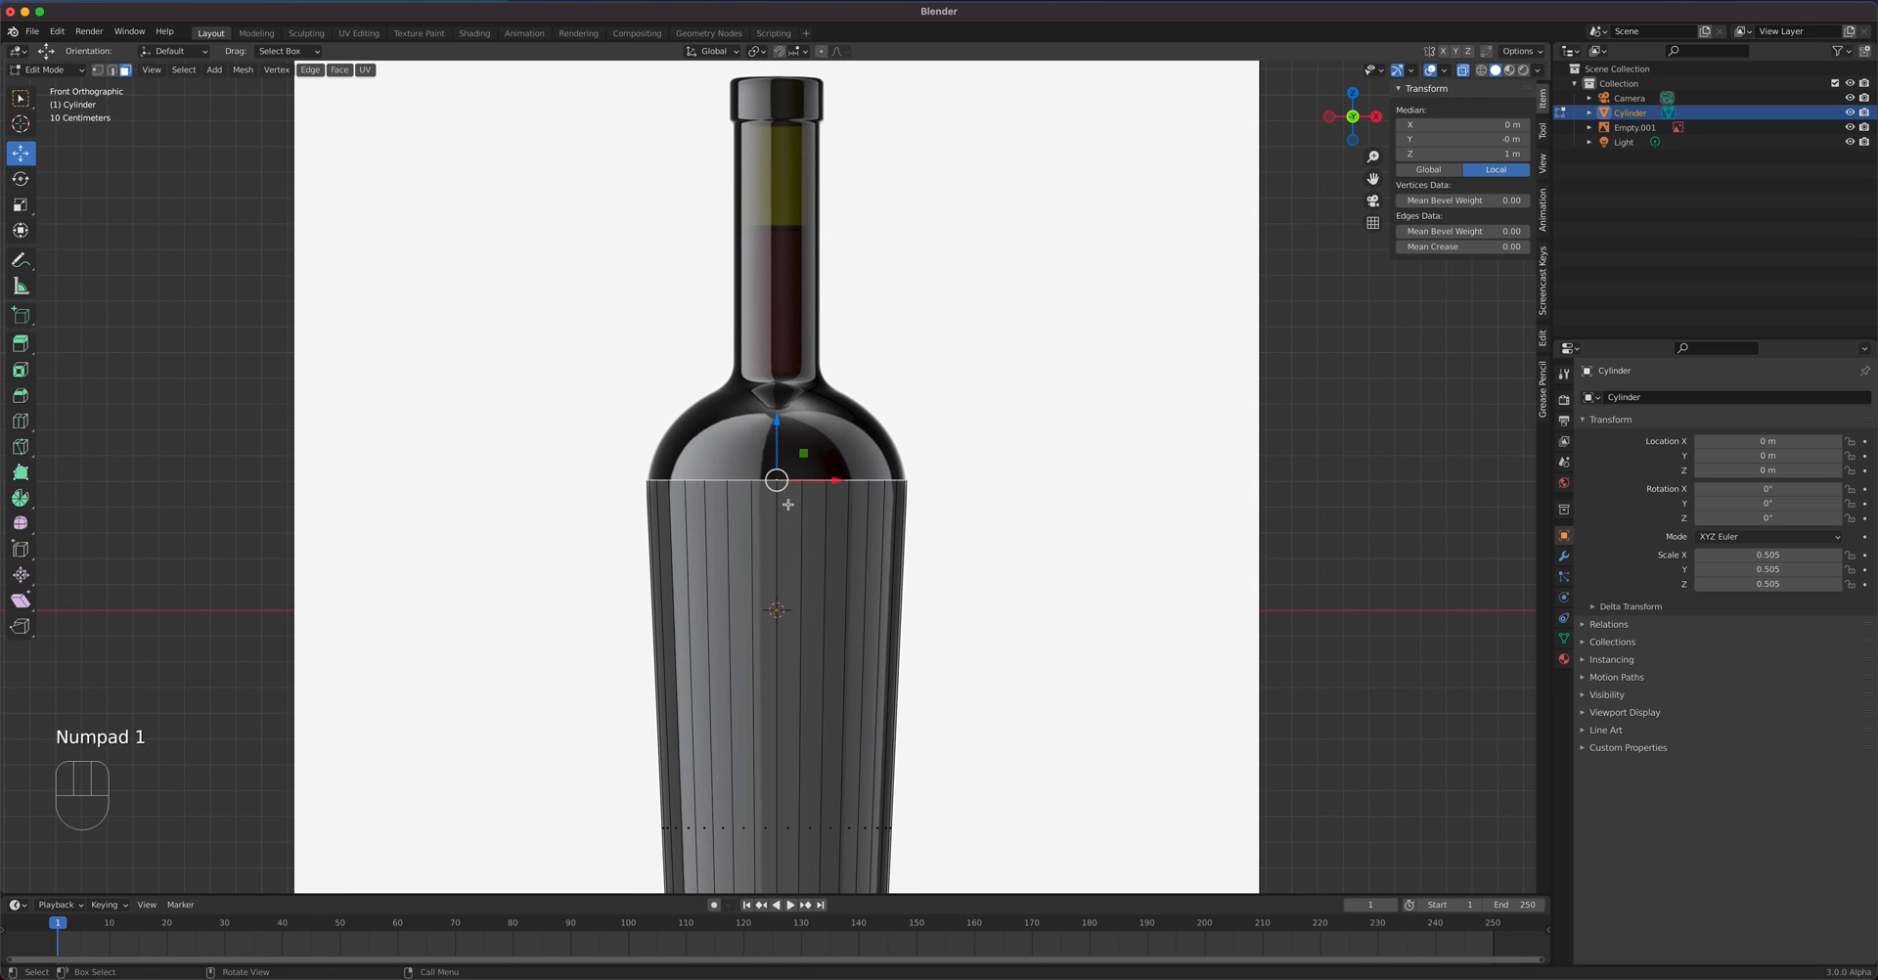
middle_click_drag(866, 563, 917, 772, "shift")
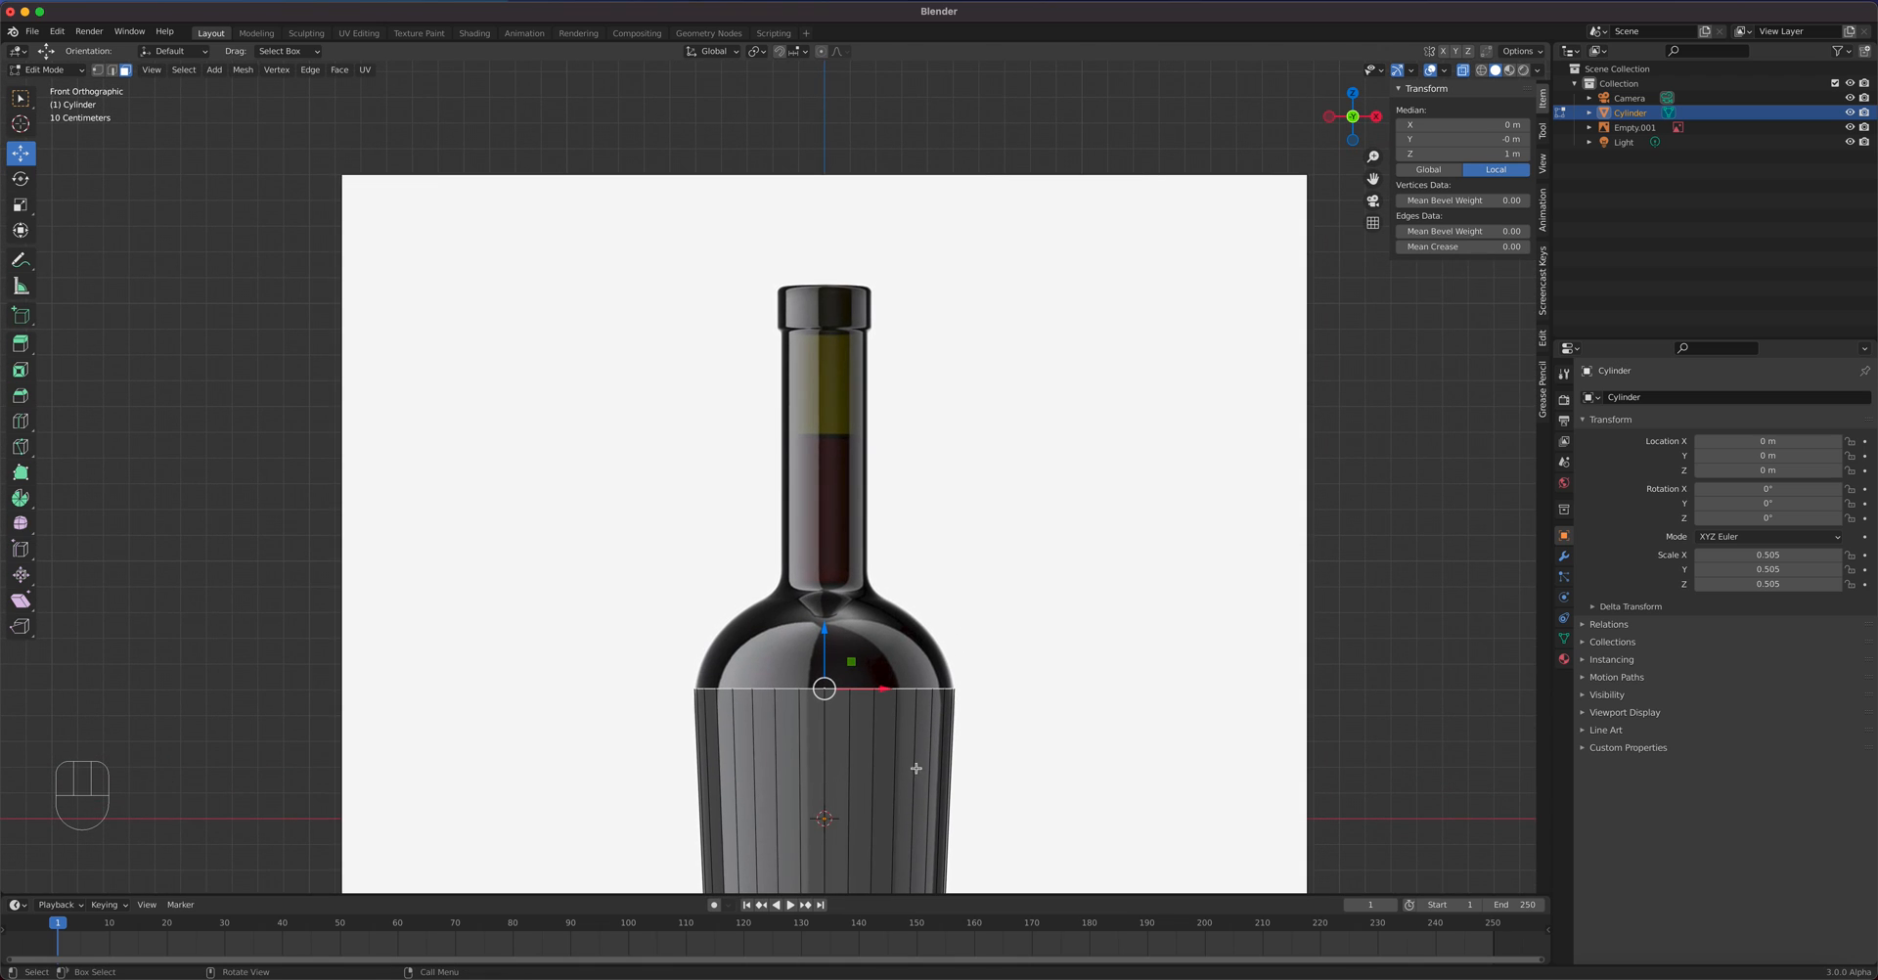
key("e")
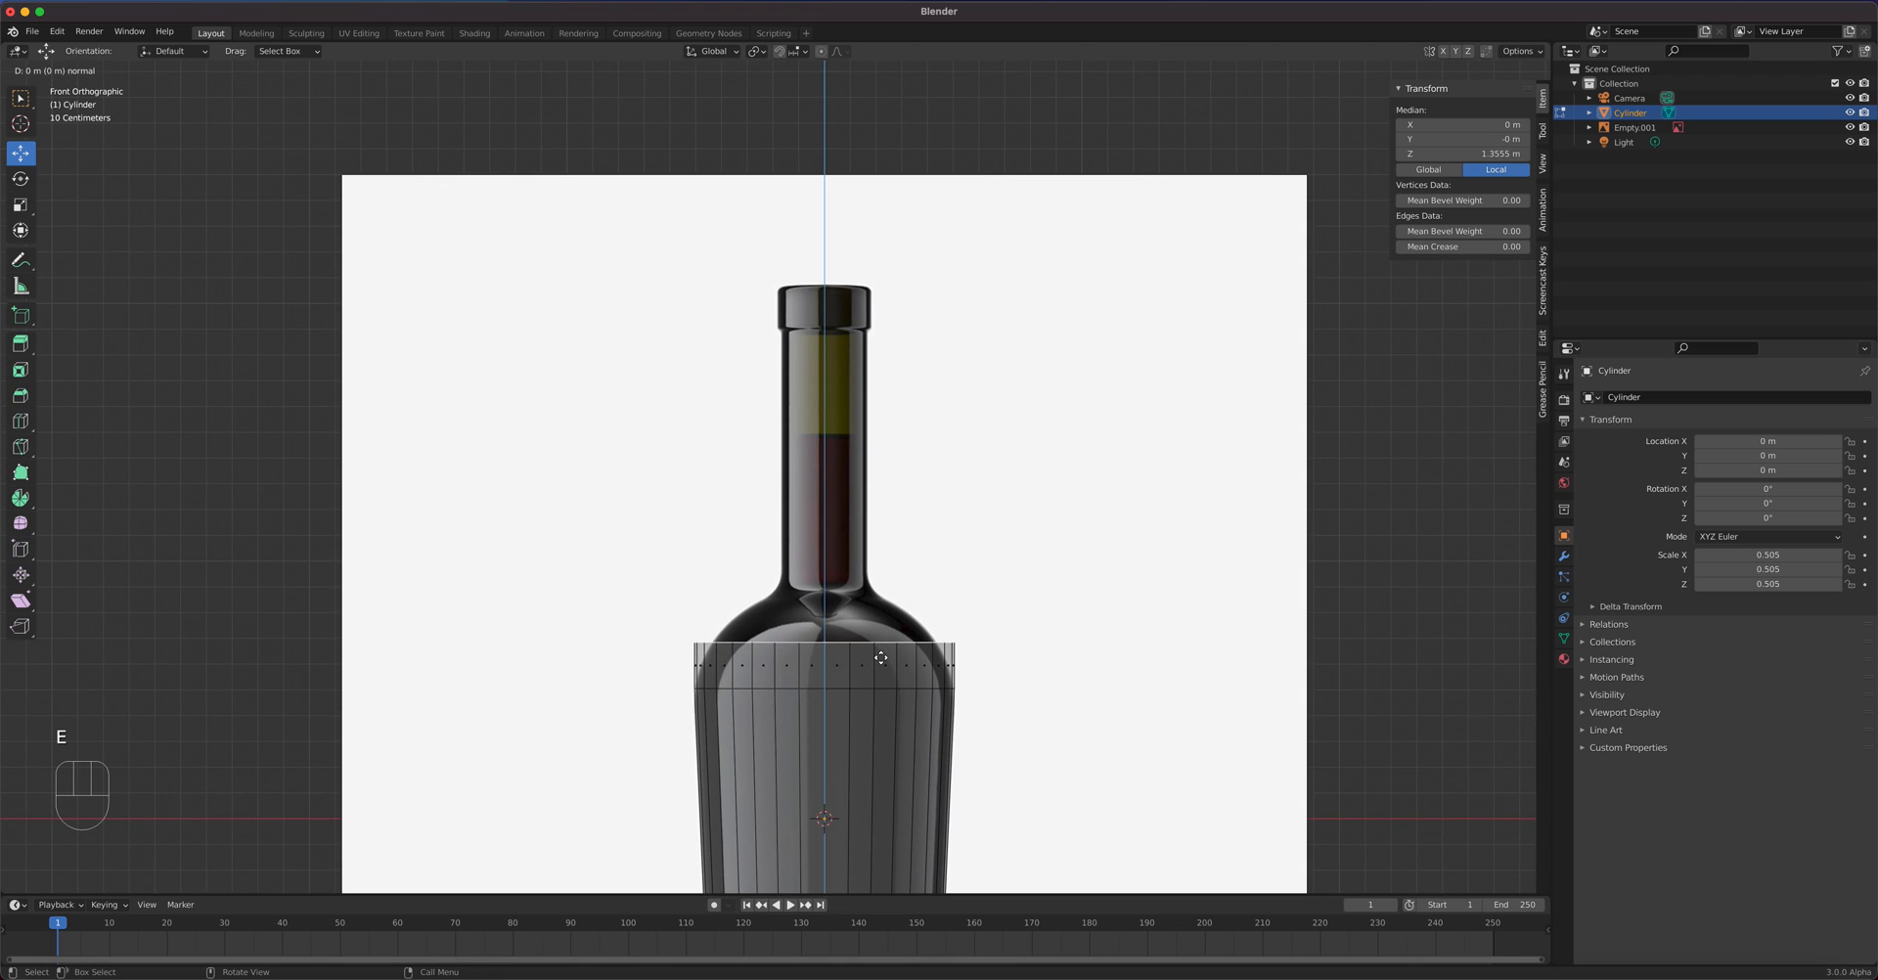
left_click(881, 658)
- Scale the extruded top face by about 0.871 to follow the curve of the bottle's shoulder
scroll(896, 772, "up", 5)
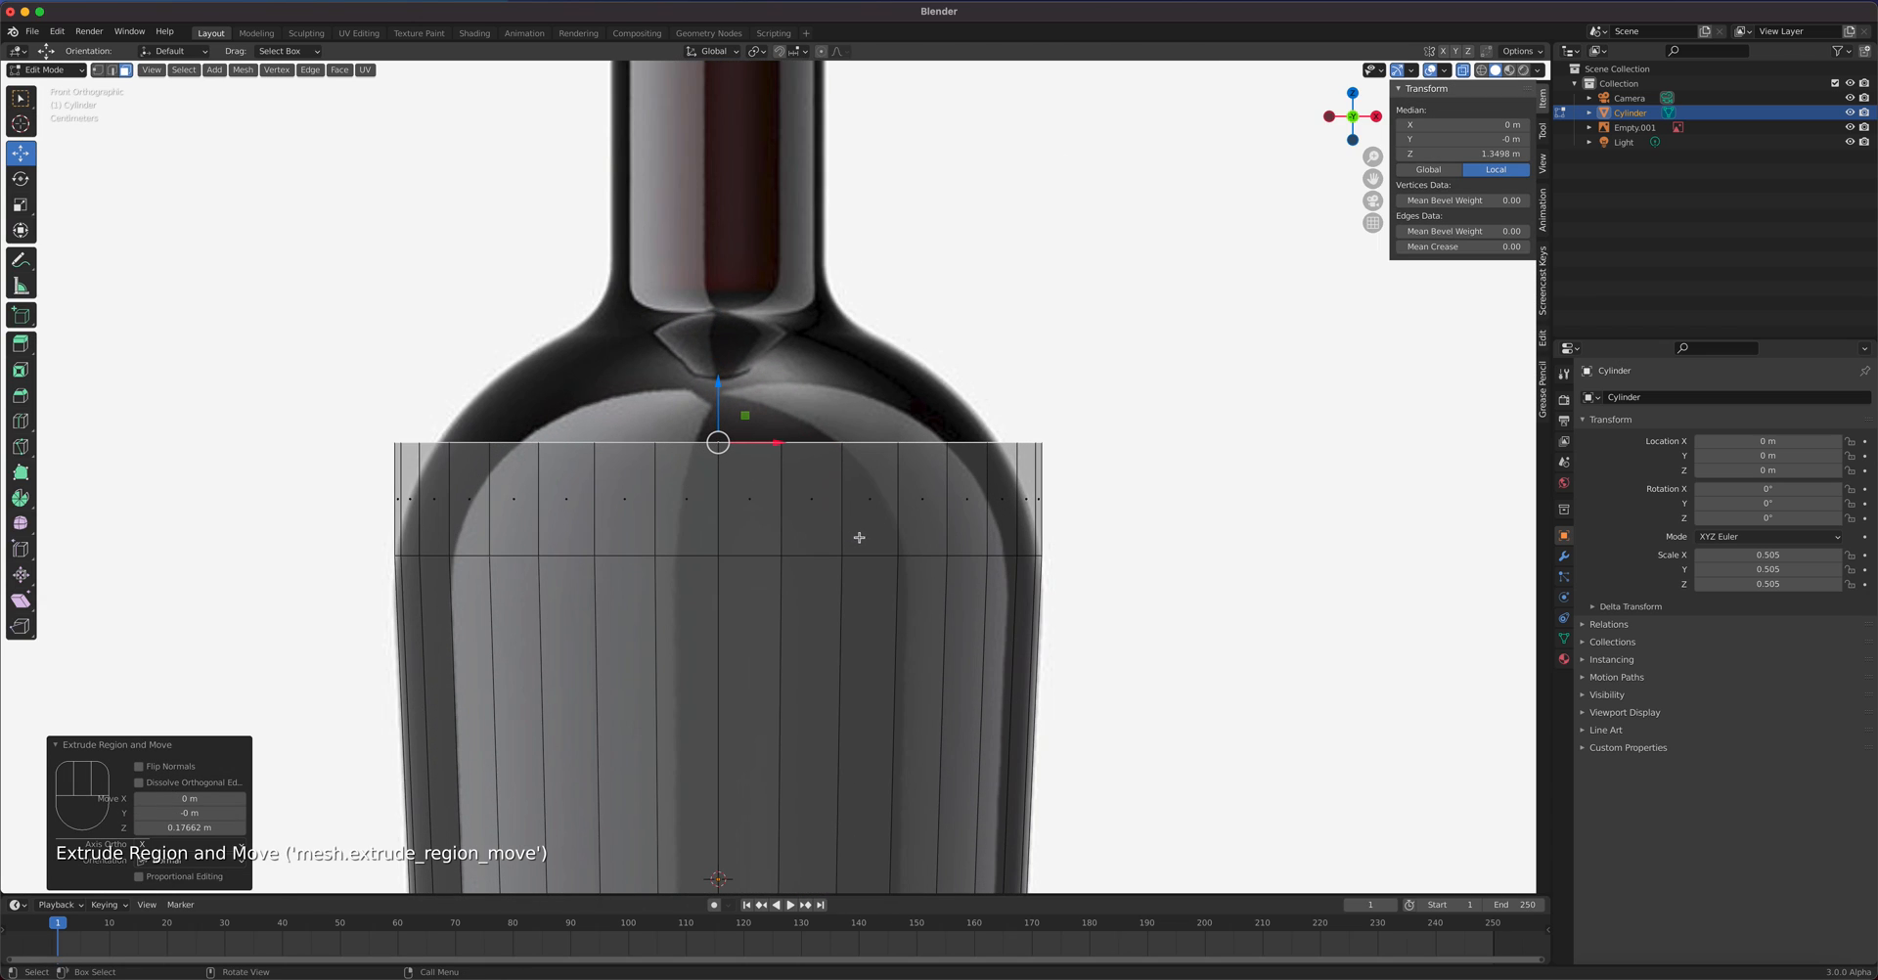
key("s")
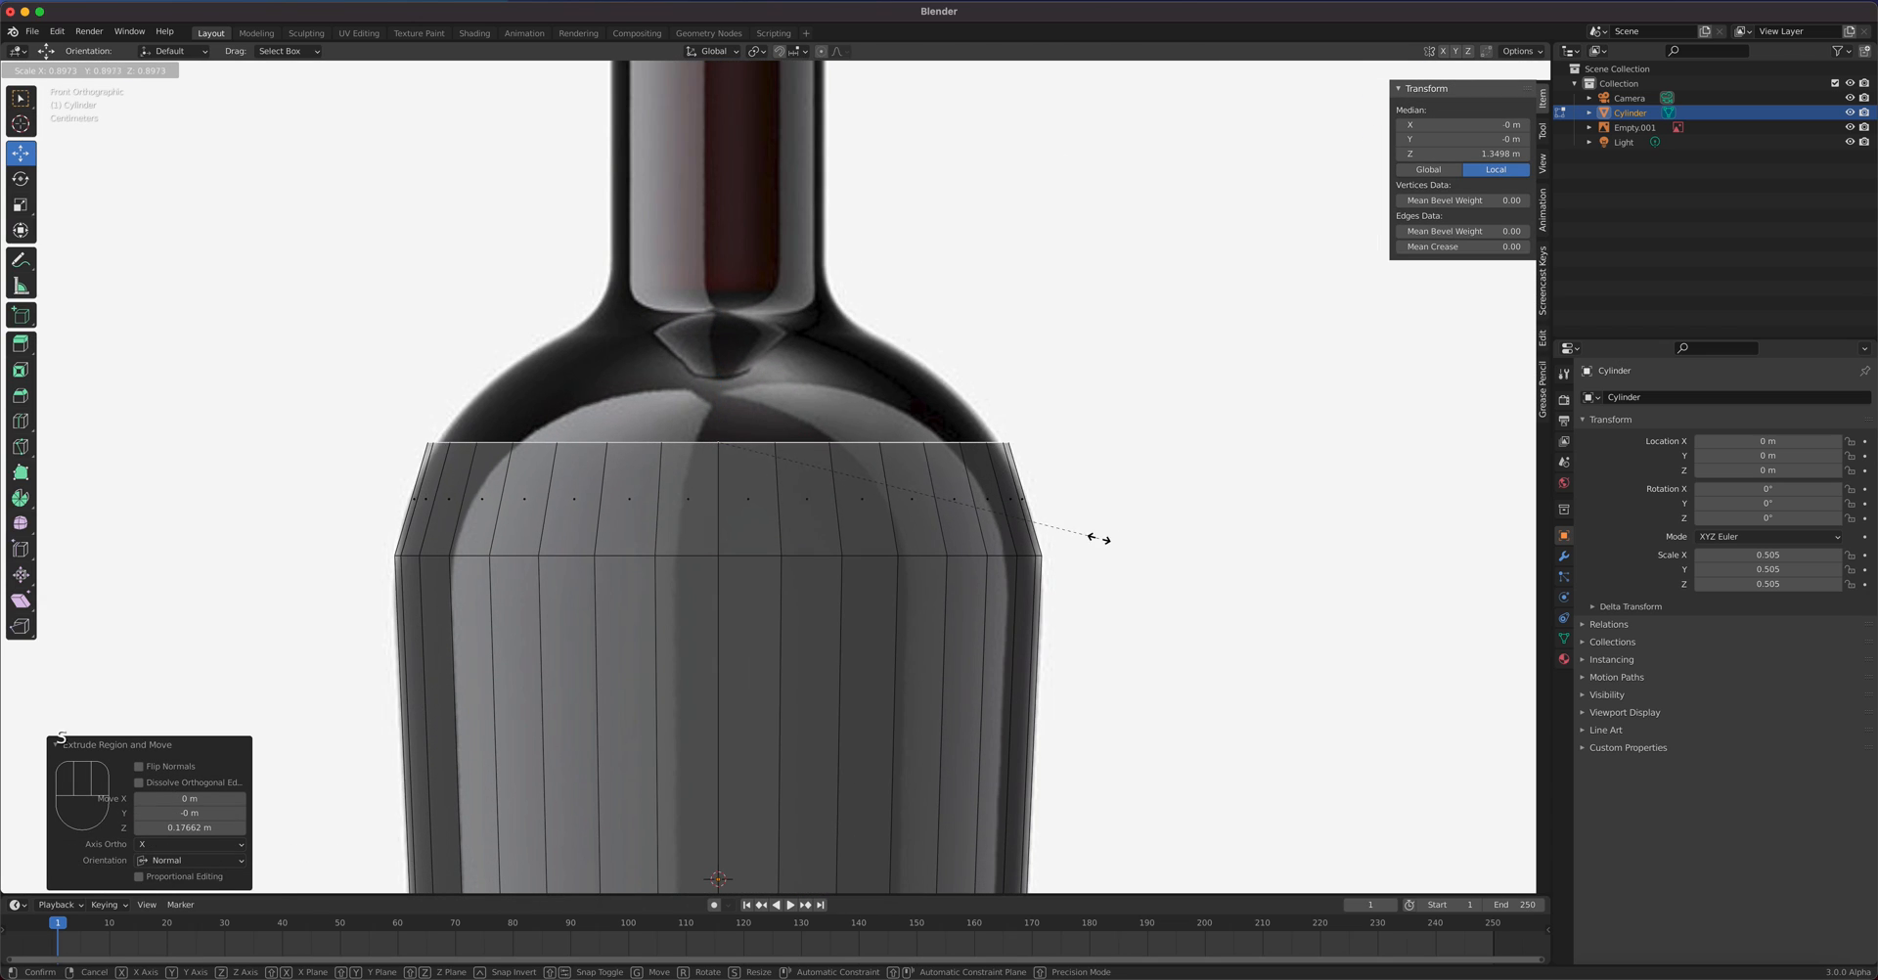
left_click(1087, 538)
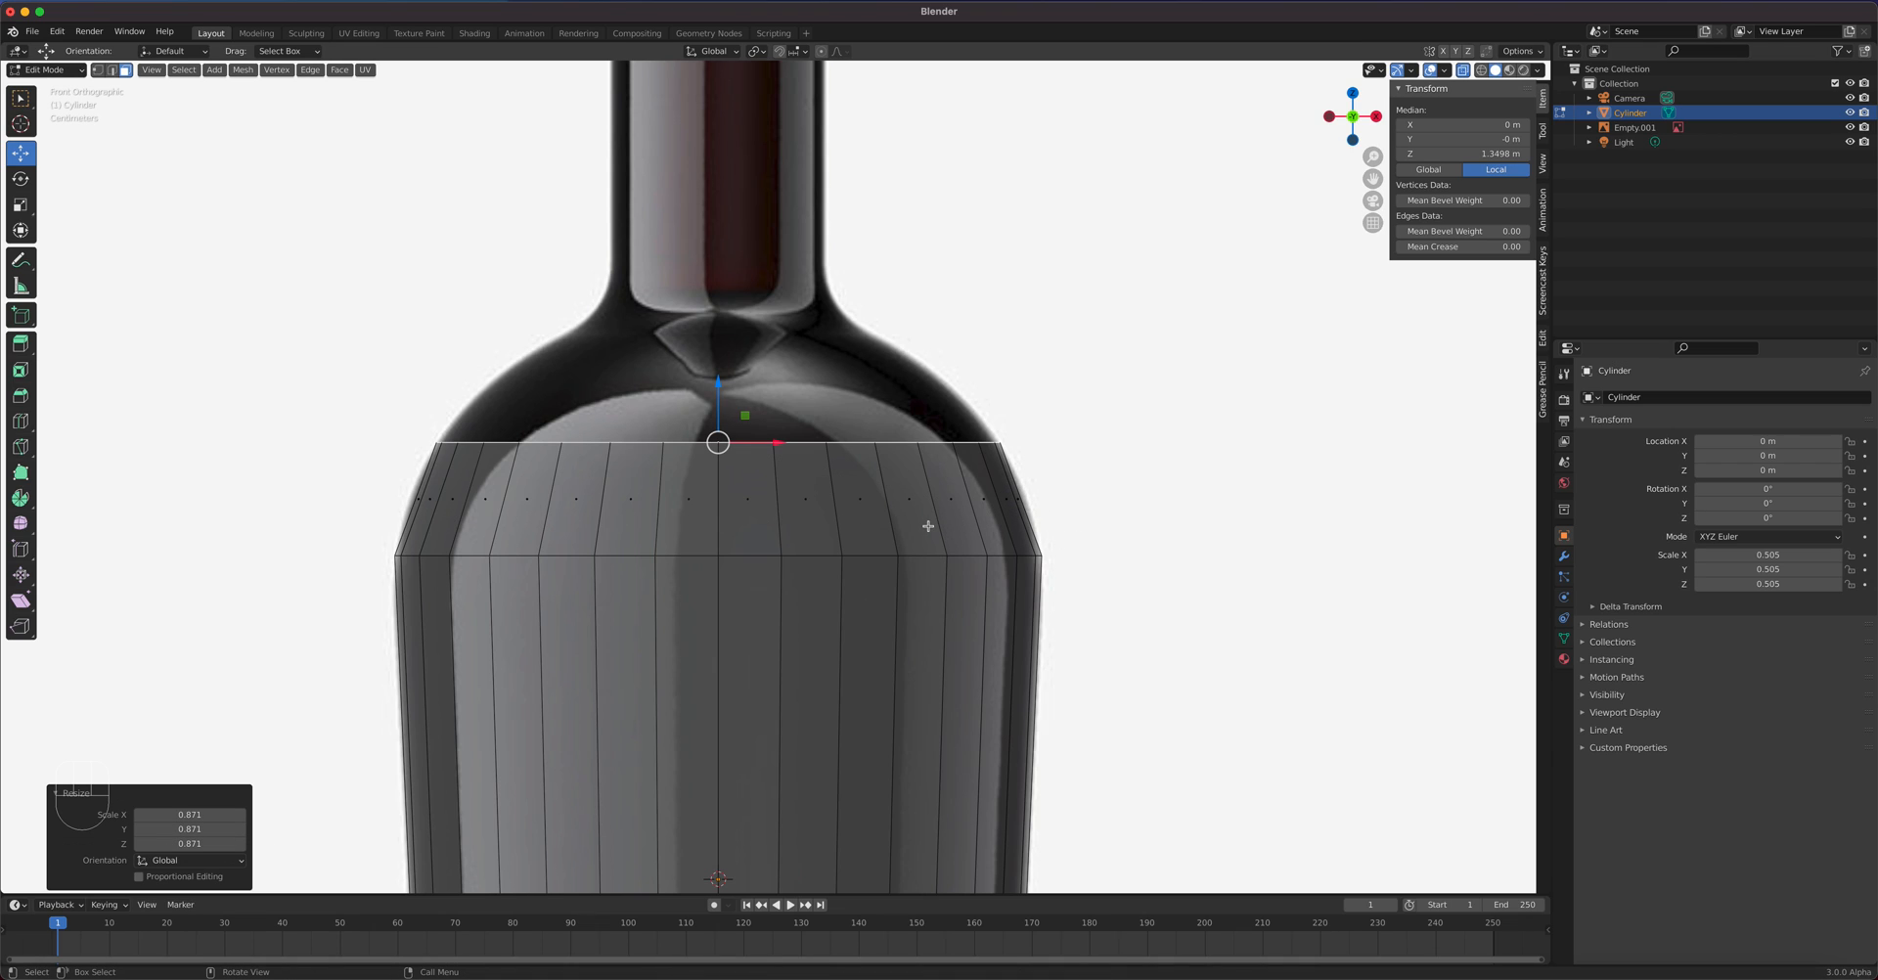
- Extrude the top face upward about 0.141 m and scale it by about 0.658 to follow the bottle's upper shoulder
key("e")
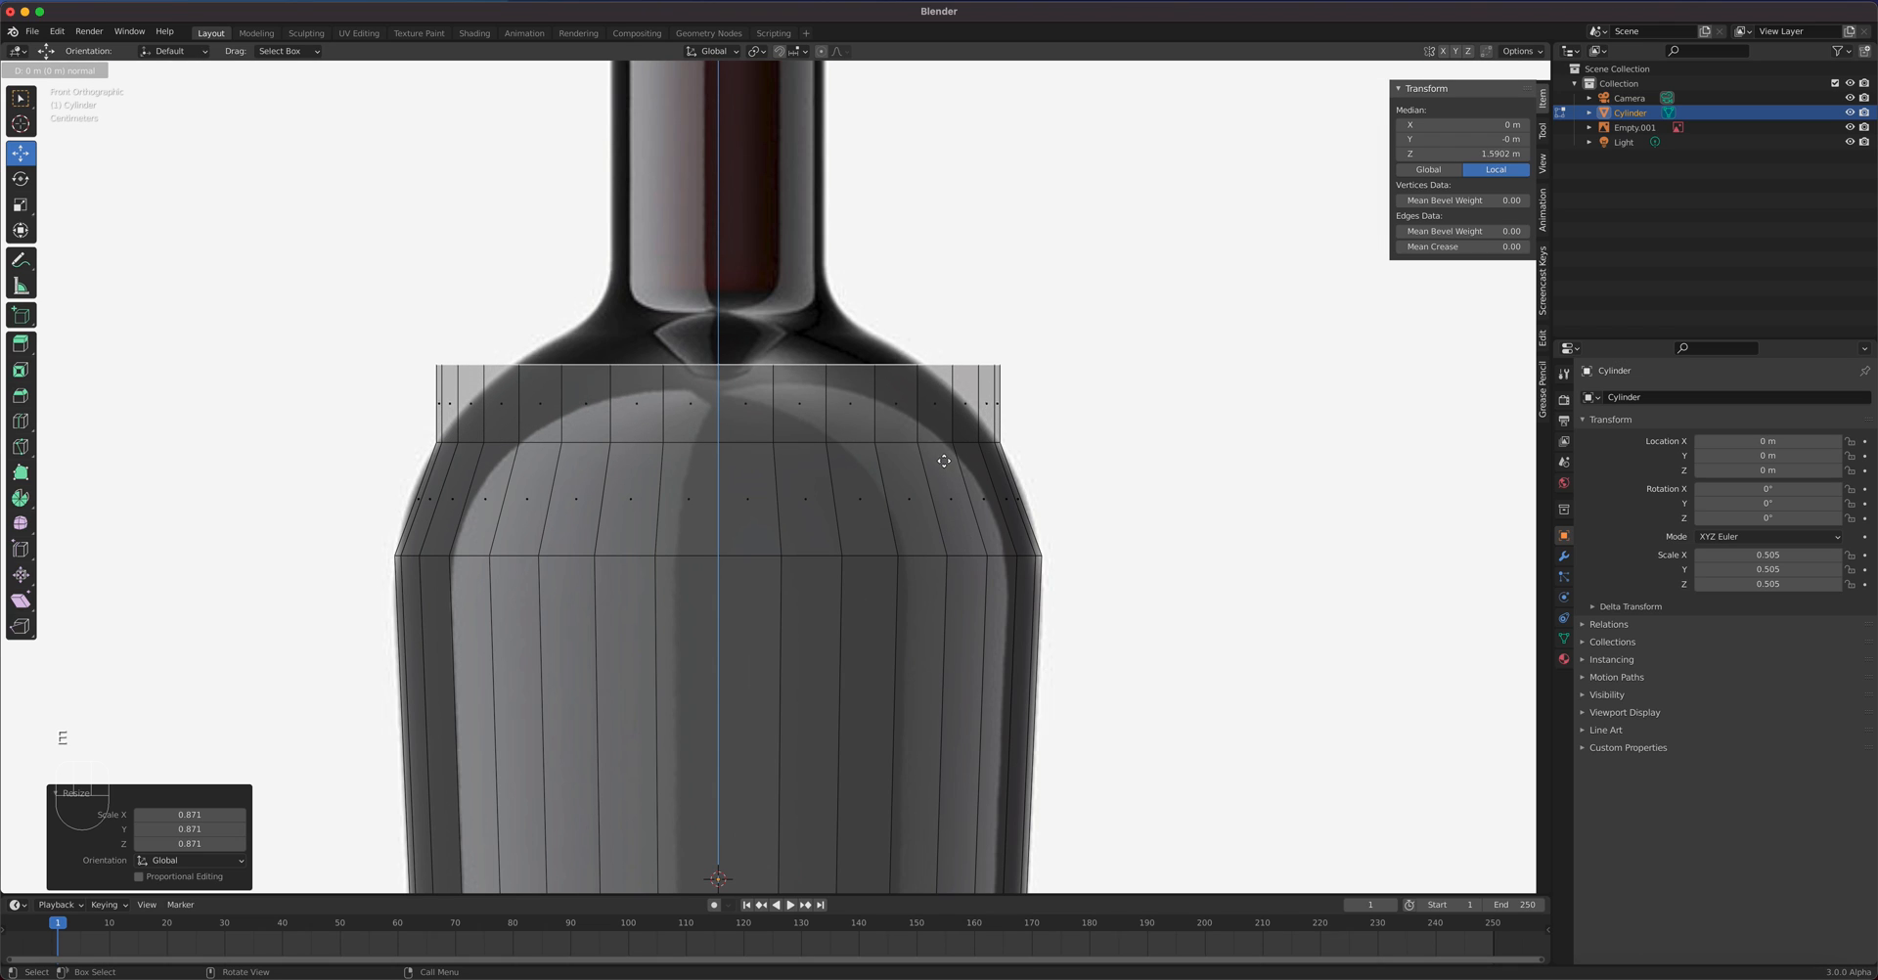
left_click(1009, 459)
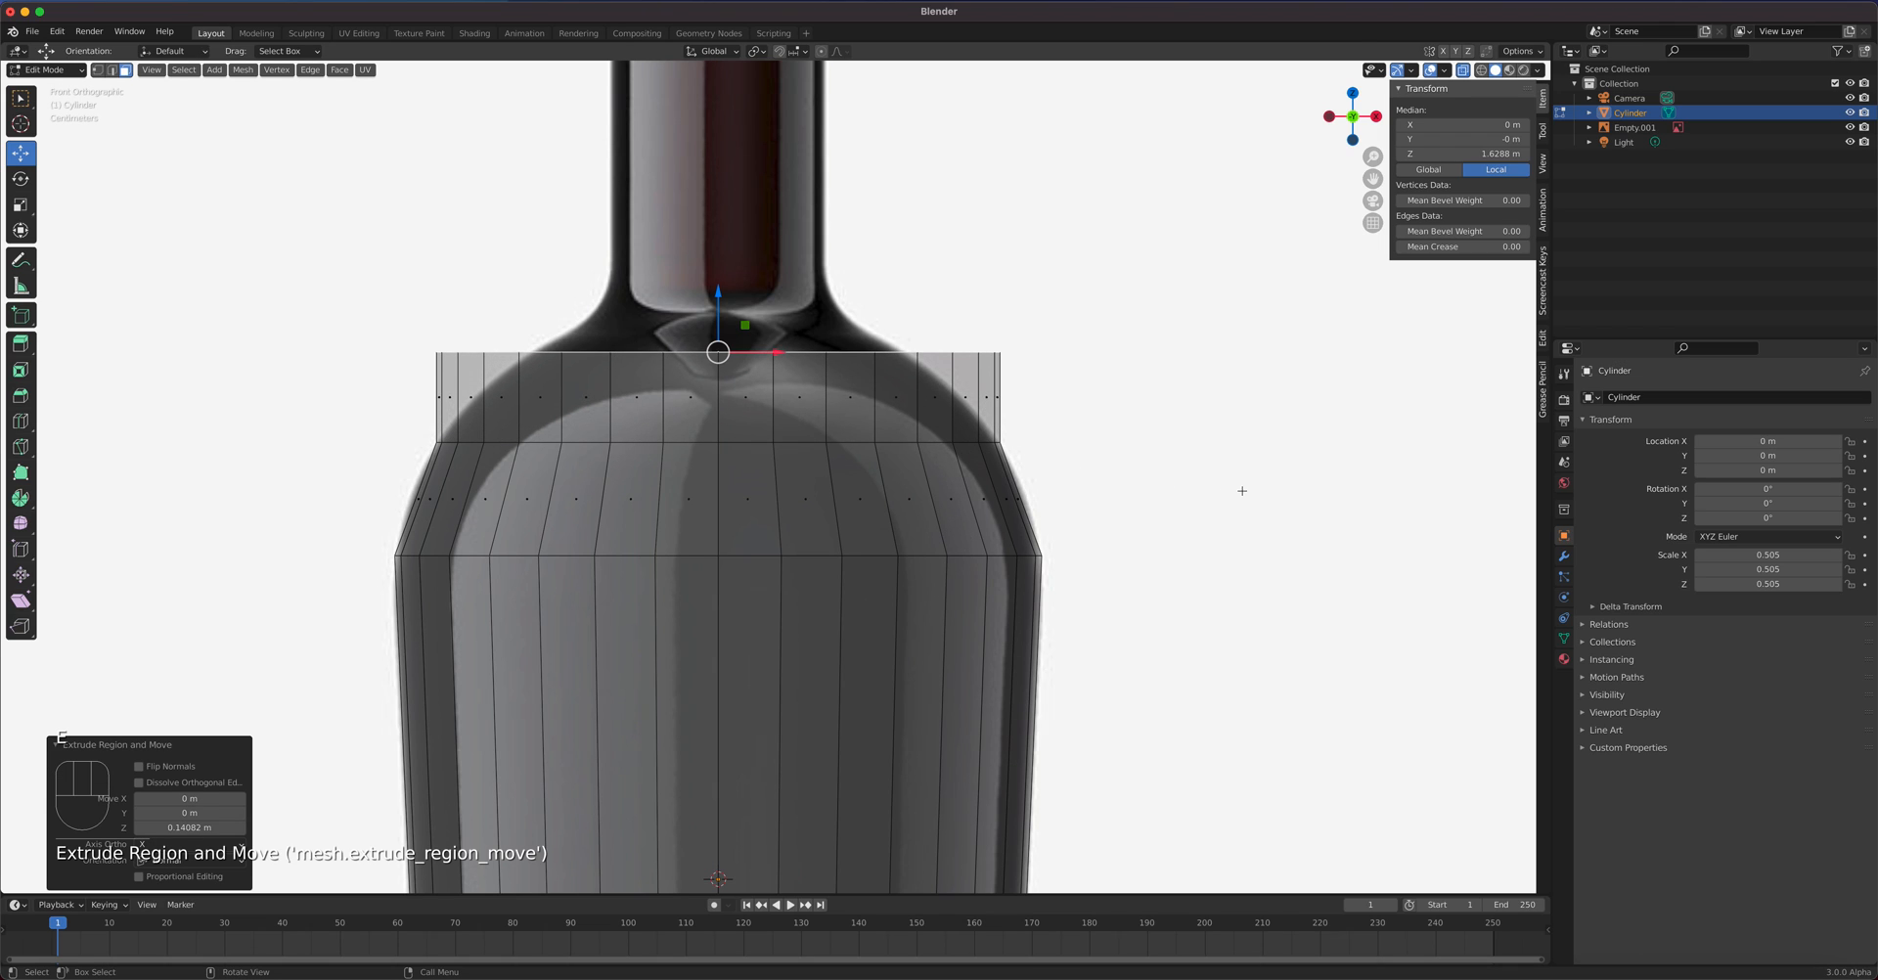
key("s")
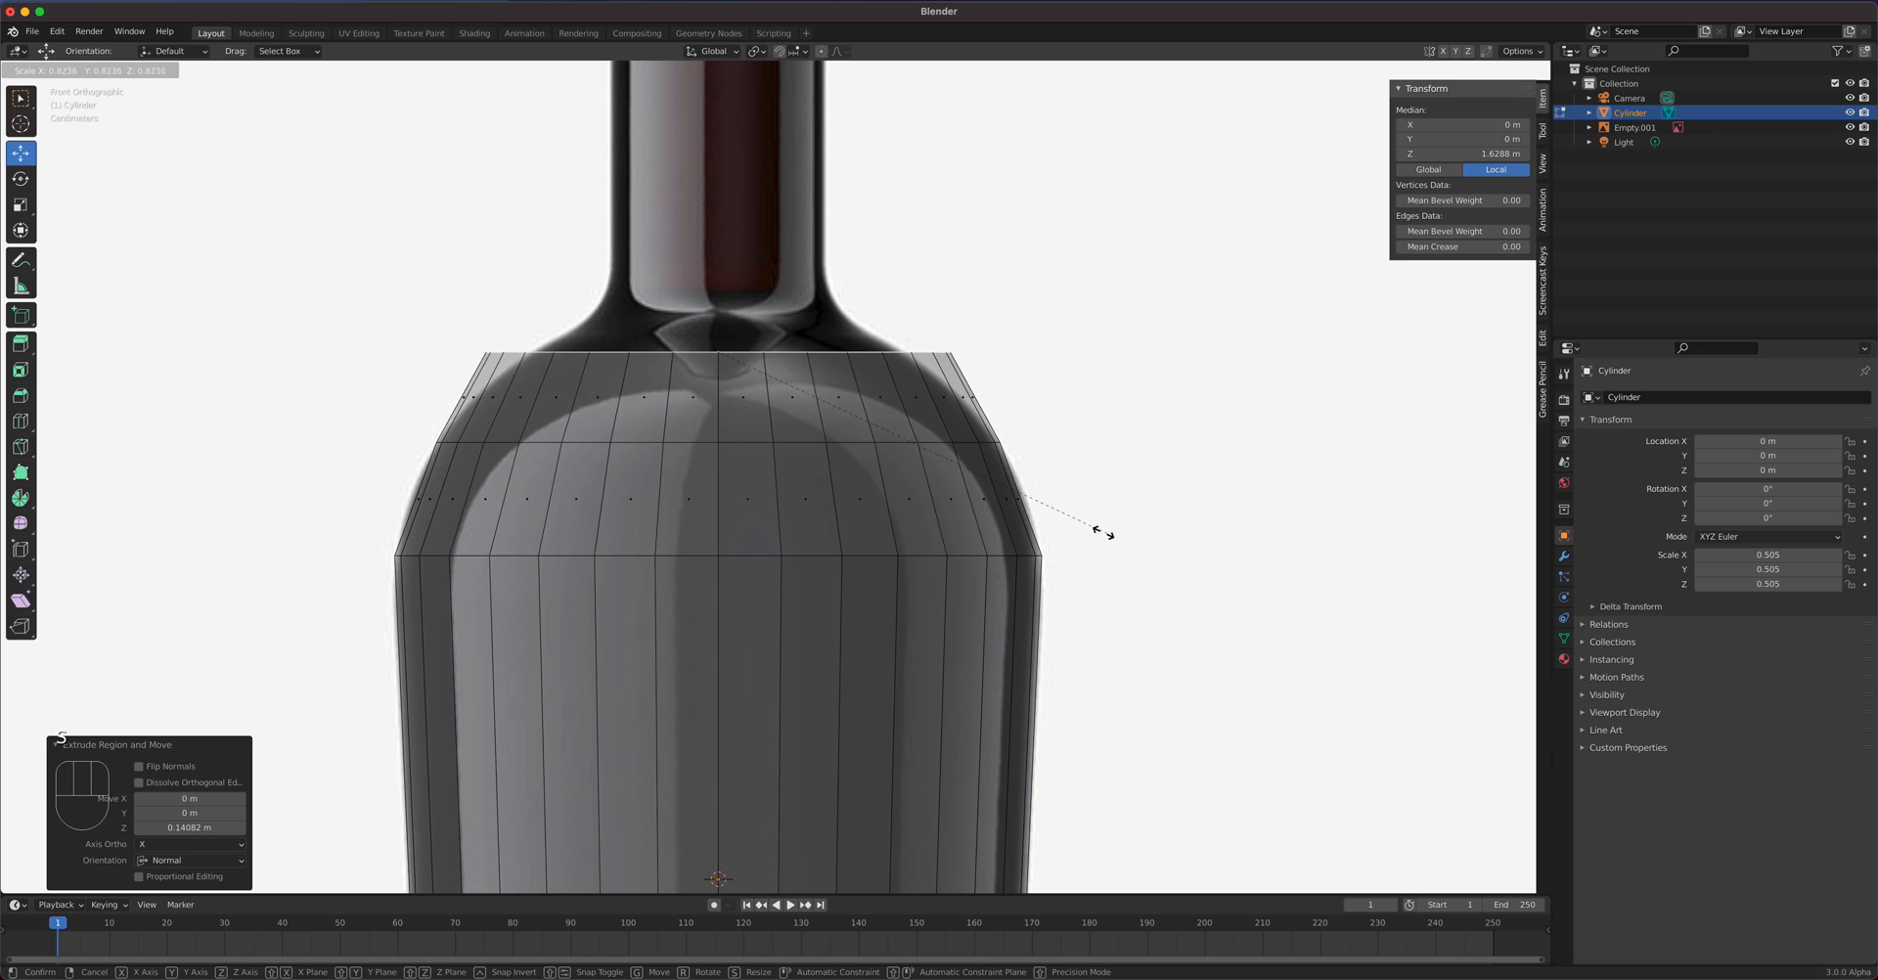
left_click(1013, 531)
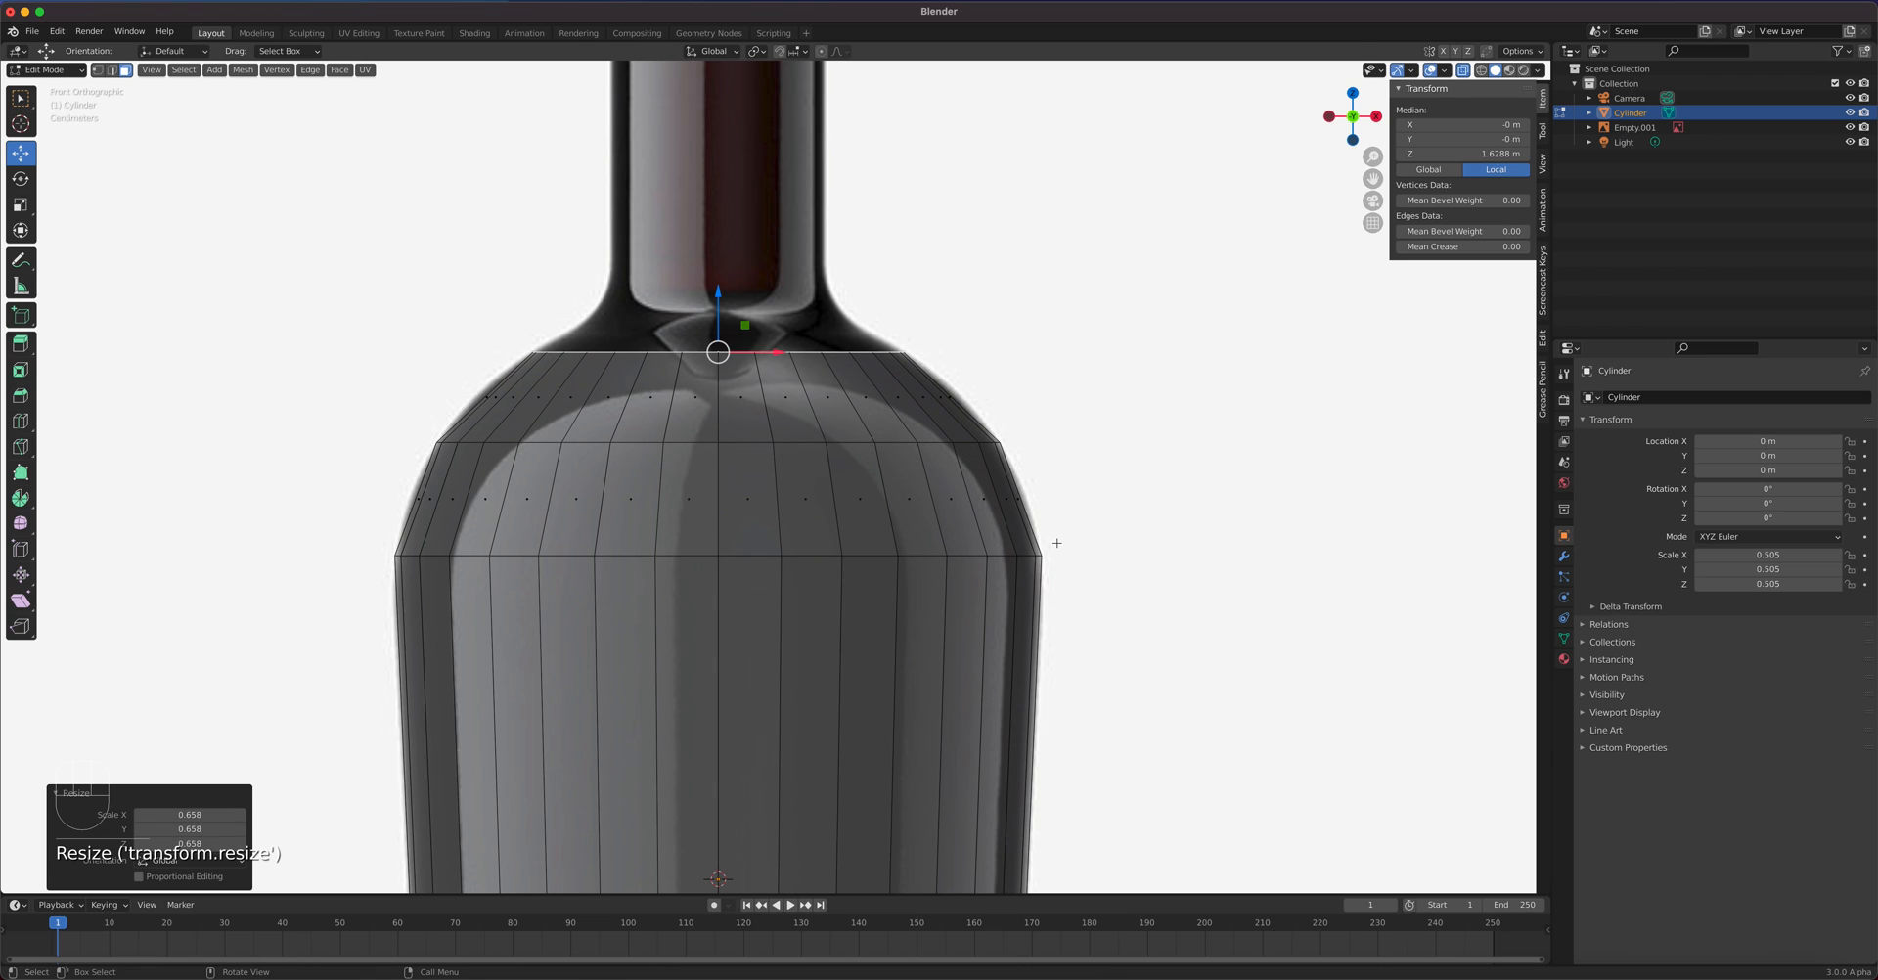
- Extrude the top face upward about 0.114 m and scale it by about 0.580 to match the width of the neck's base
key("e")
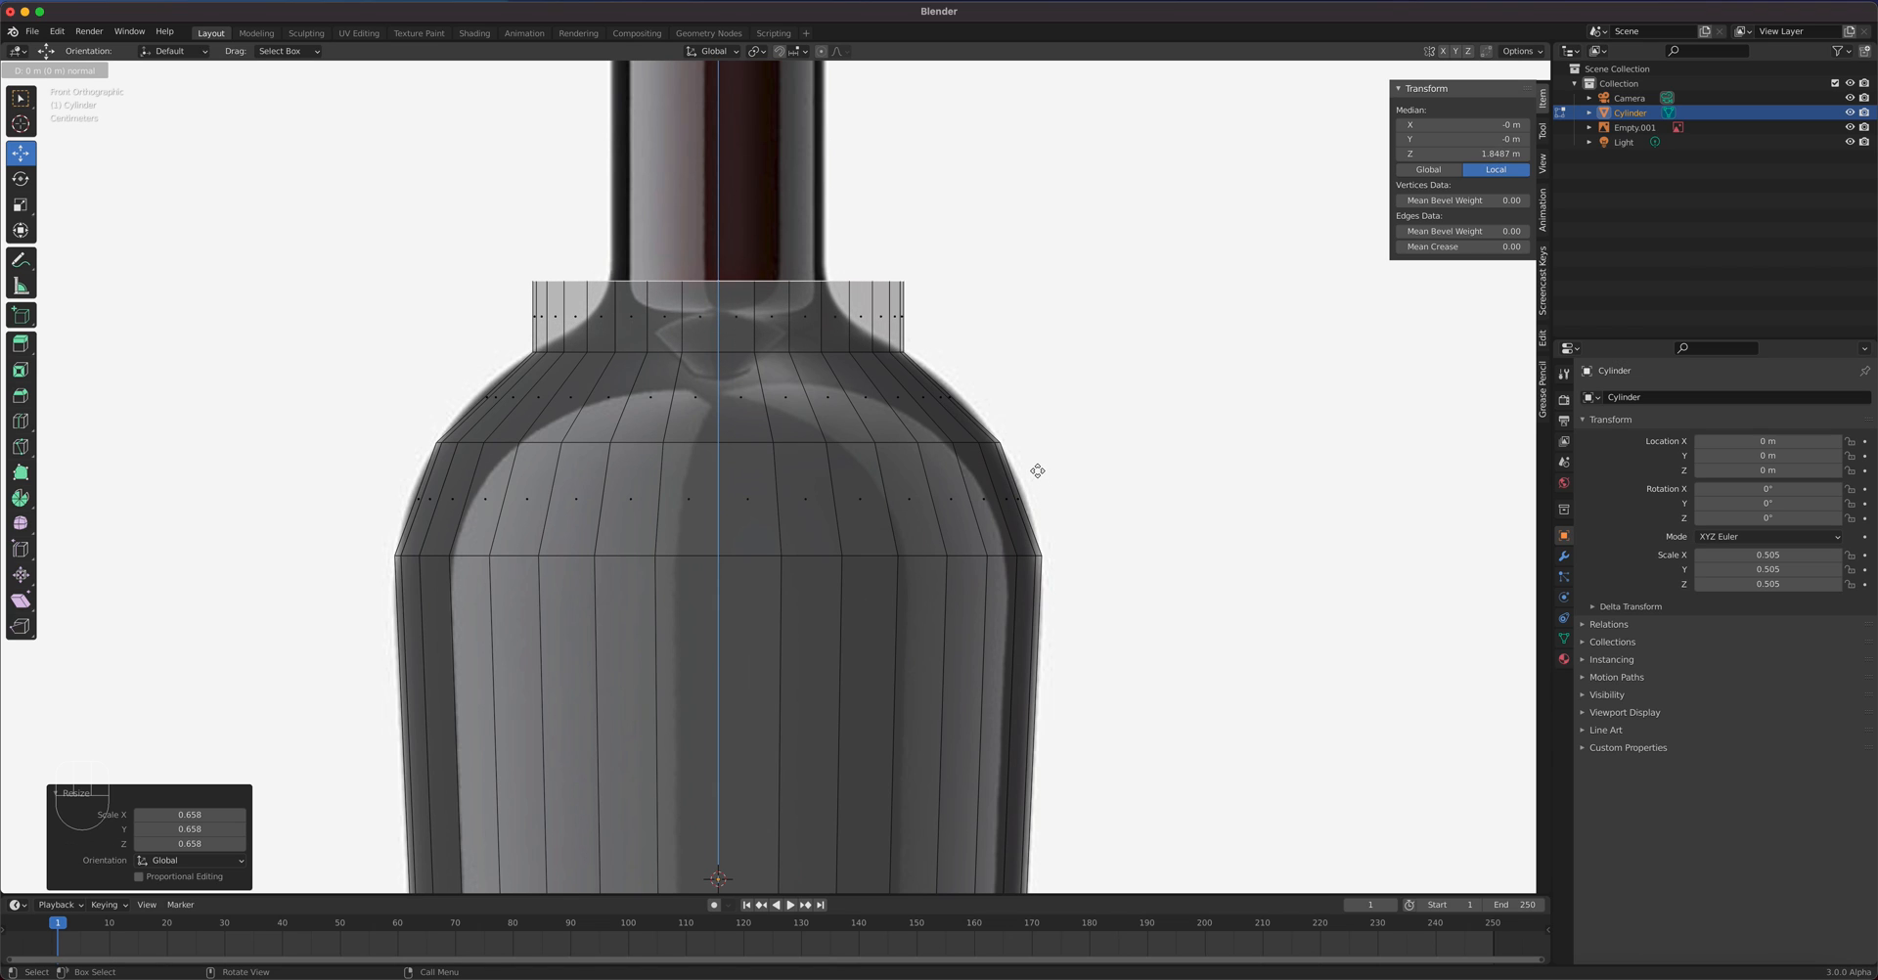
left_click(1037, 470)
key("s")
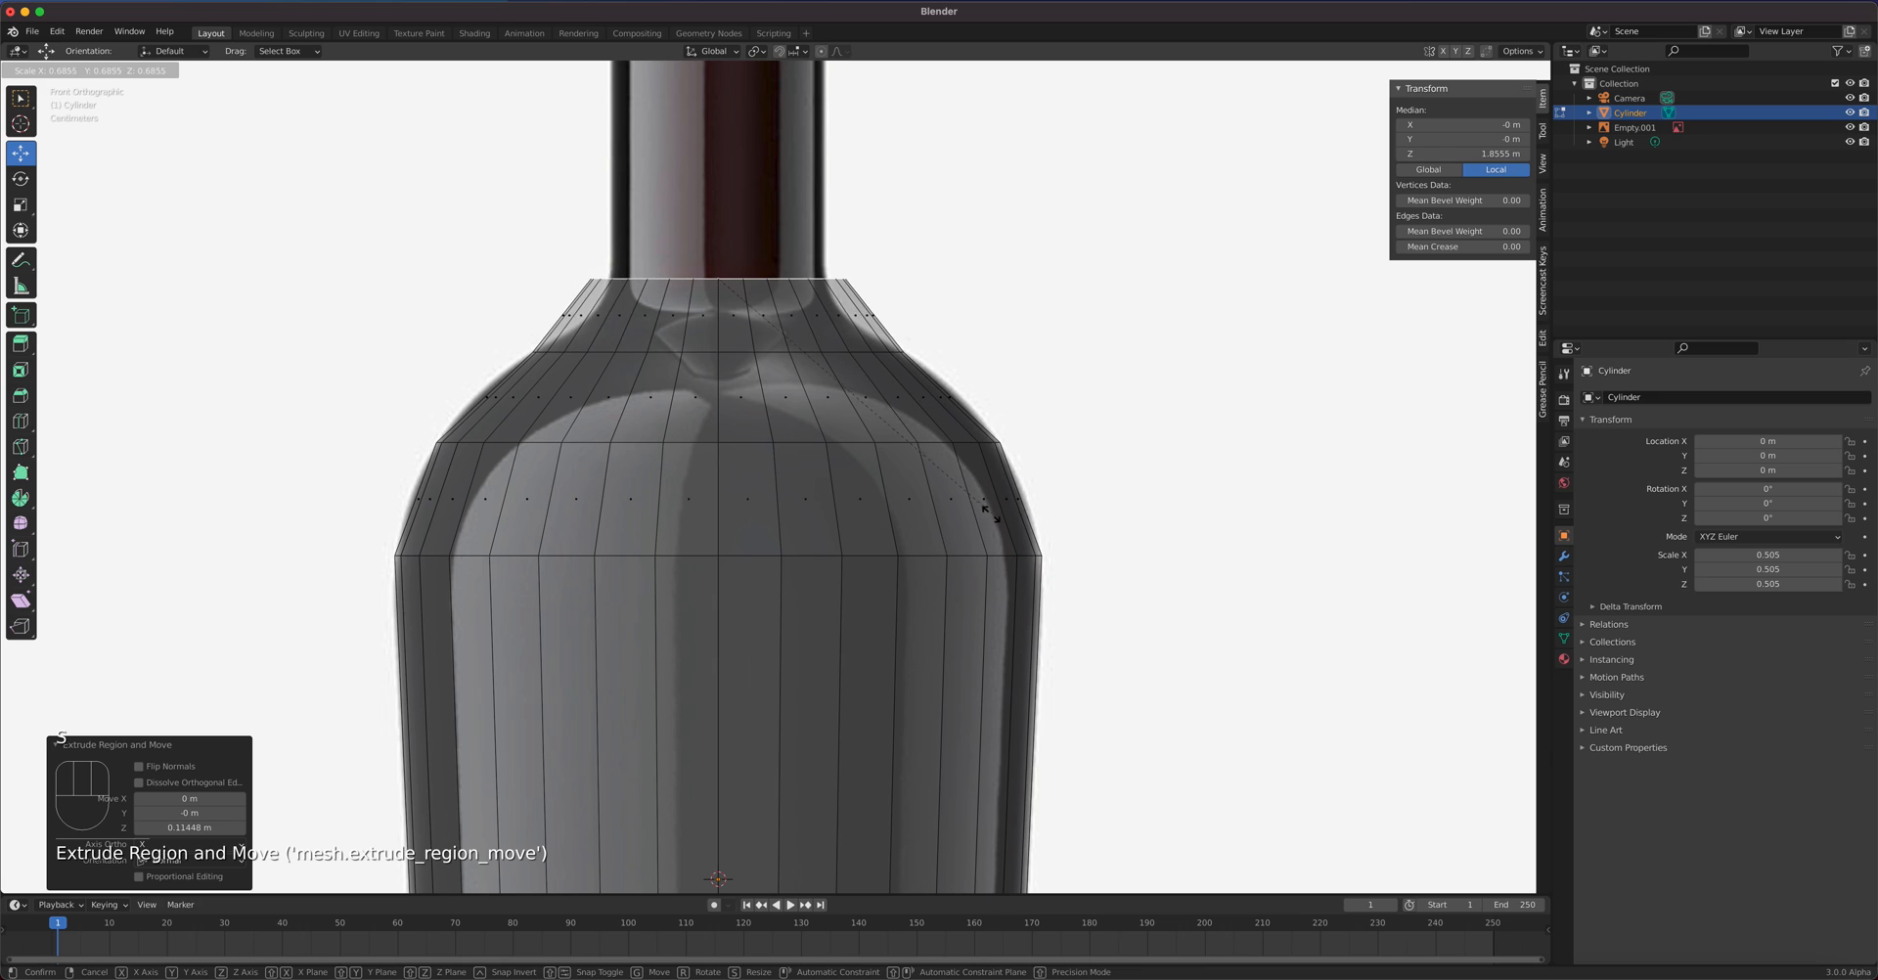
left_click(912, 512)
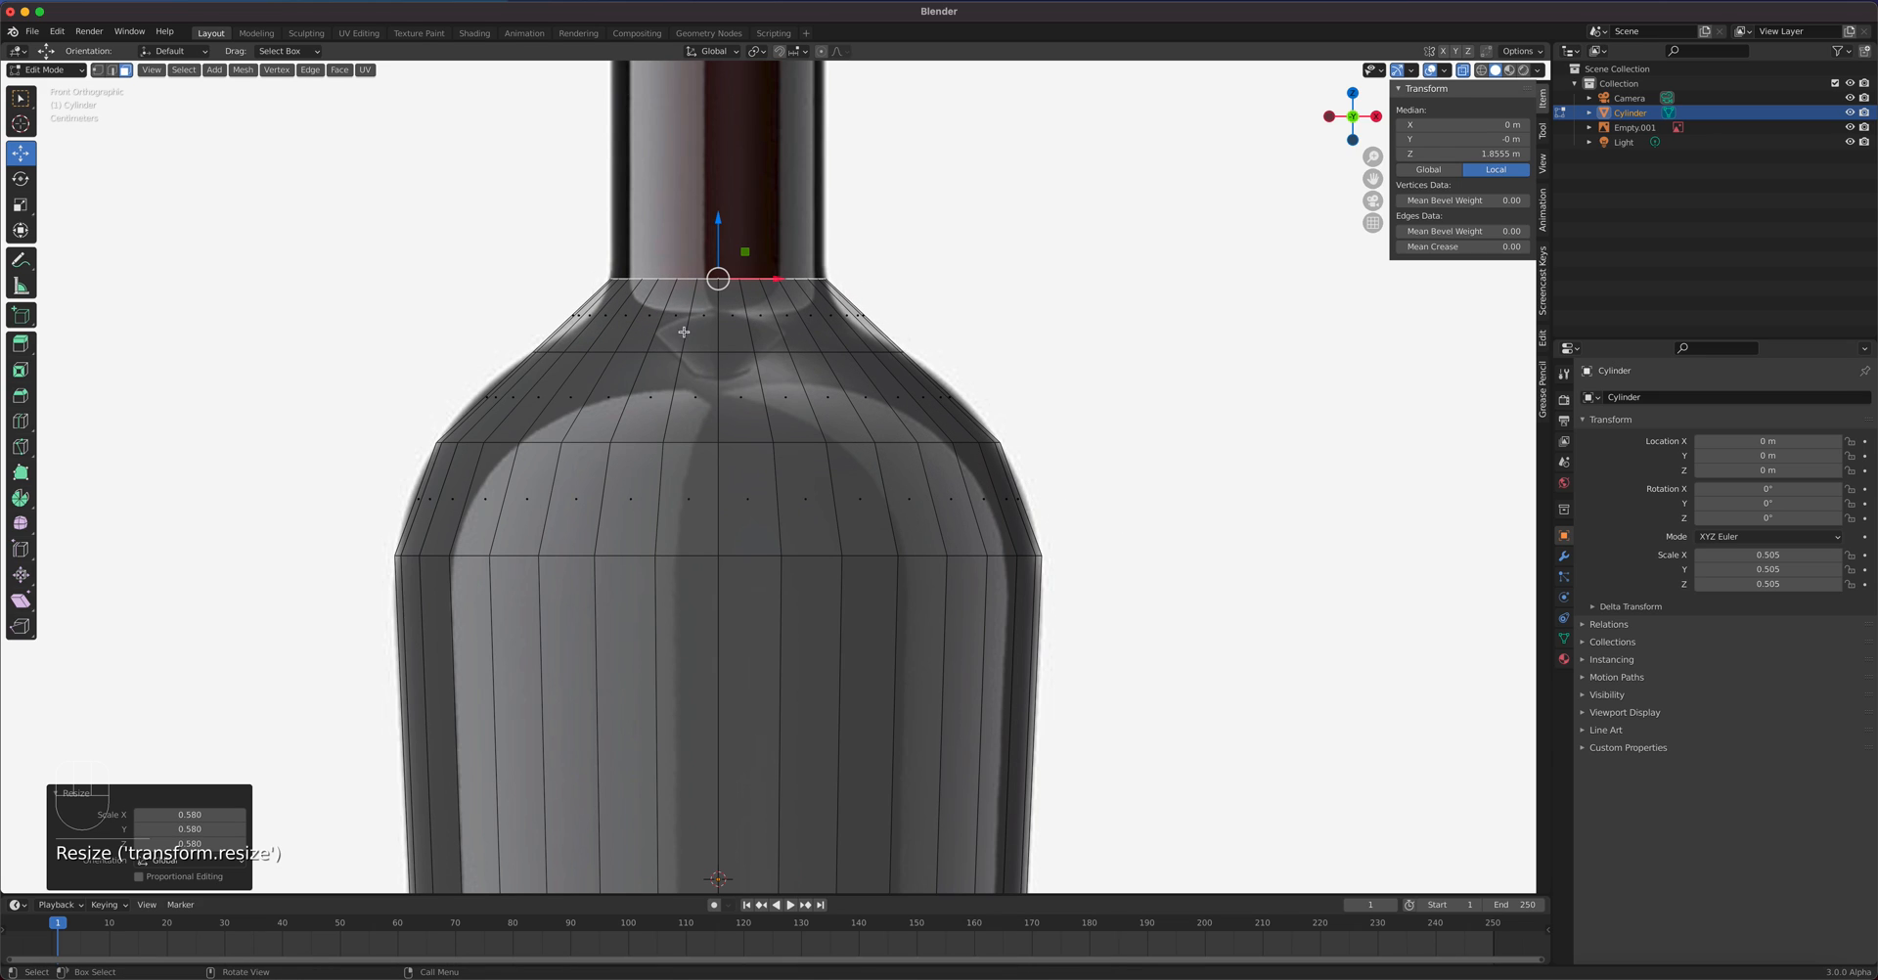
- Extrude the top face upward about 0.957 m to form the bottle's neck up to the underside of the lip
scroll(880, 538, "up", 10, "shift")
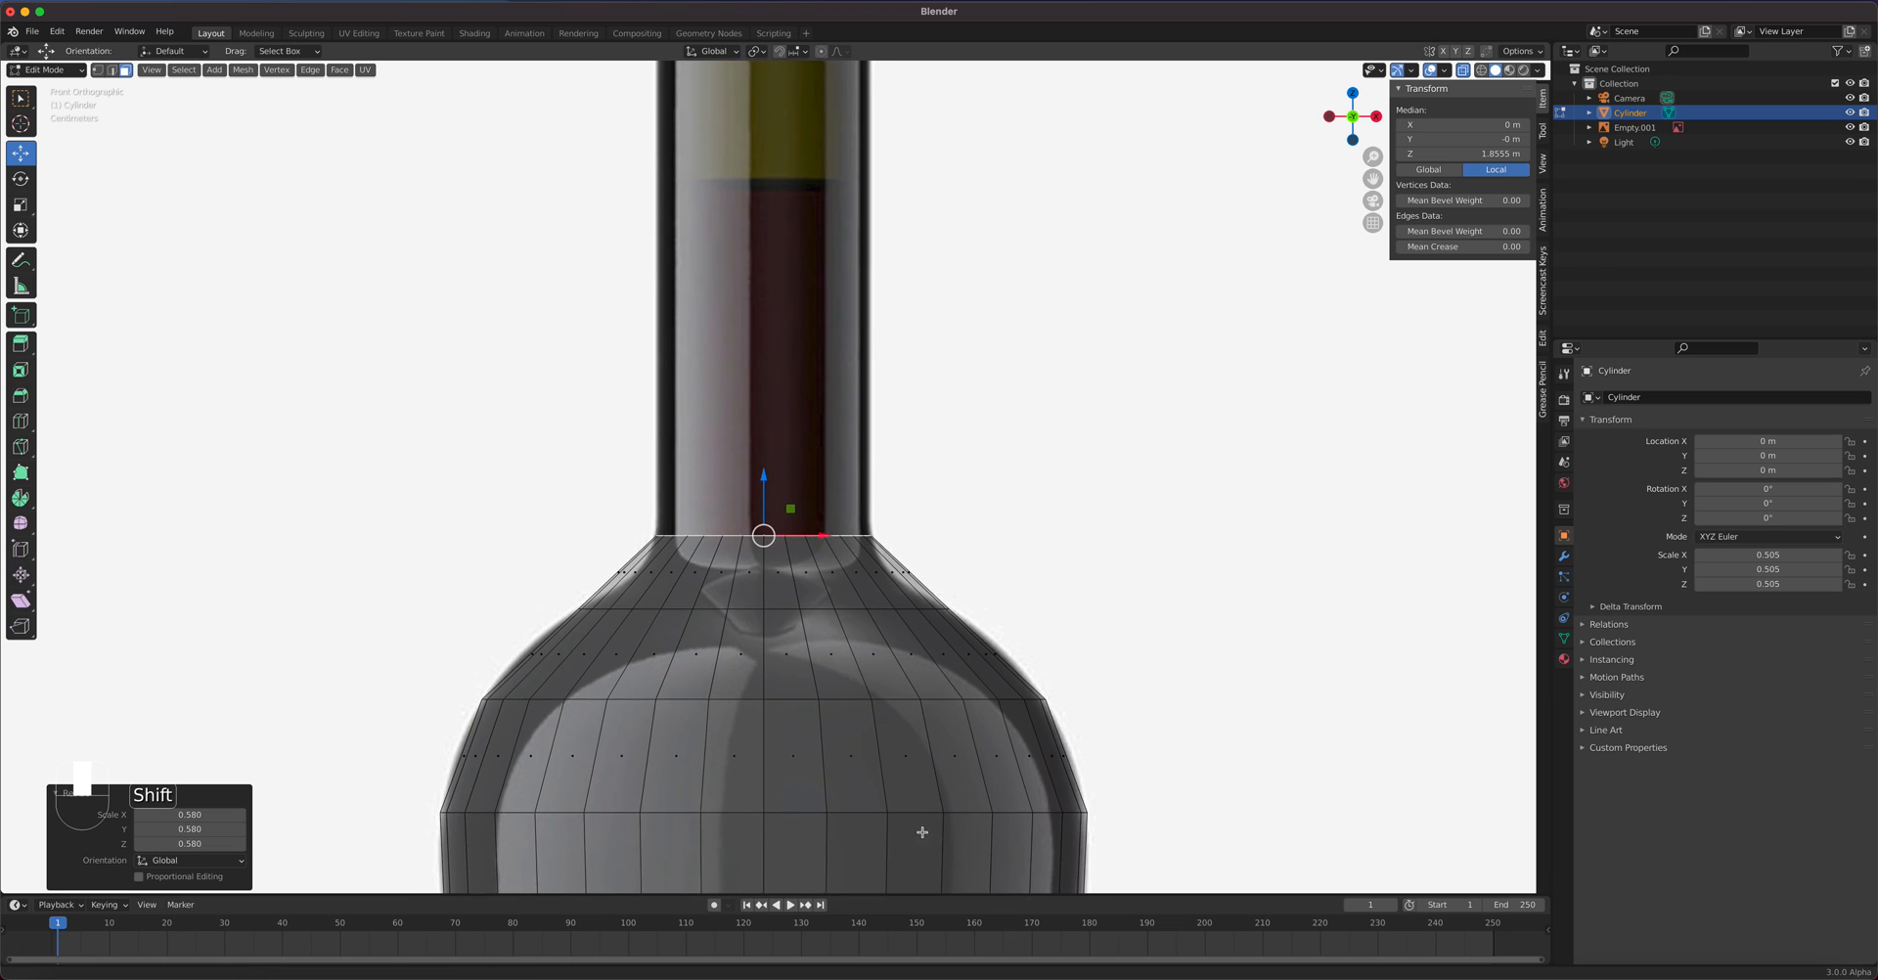
middle_click_drag(960, 323, 992, 505, "shift")
key("e")
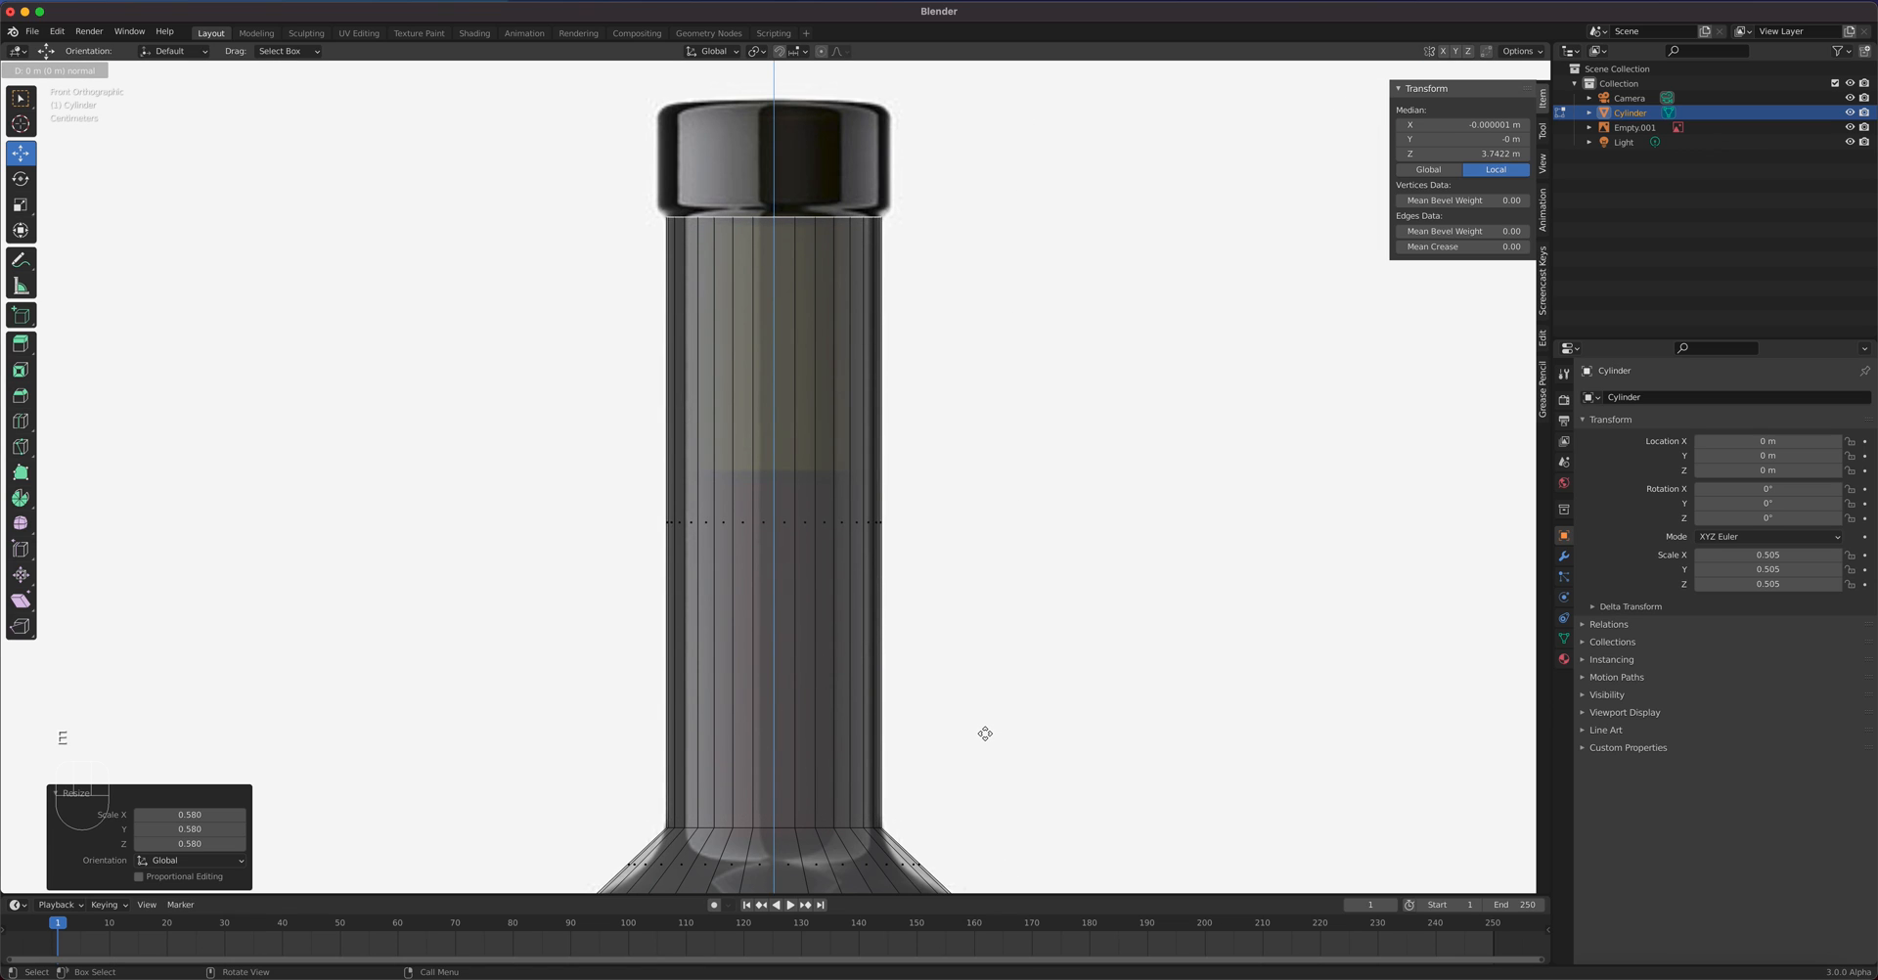
left_click(979, 771)
- Extrude the neck's top face upward about 0.011 m and scale it by about 1.082 to flare out to the lip's width
scroll(783, 342, "up", 4)
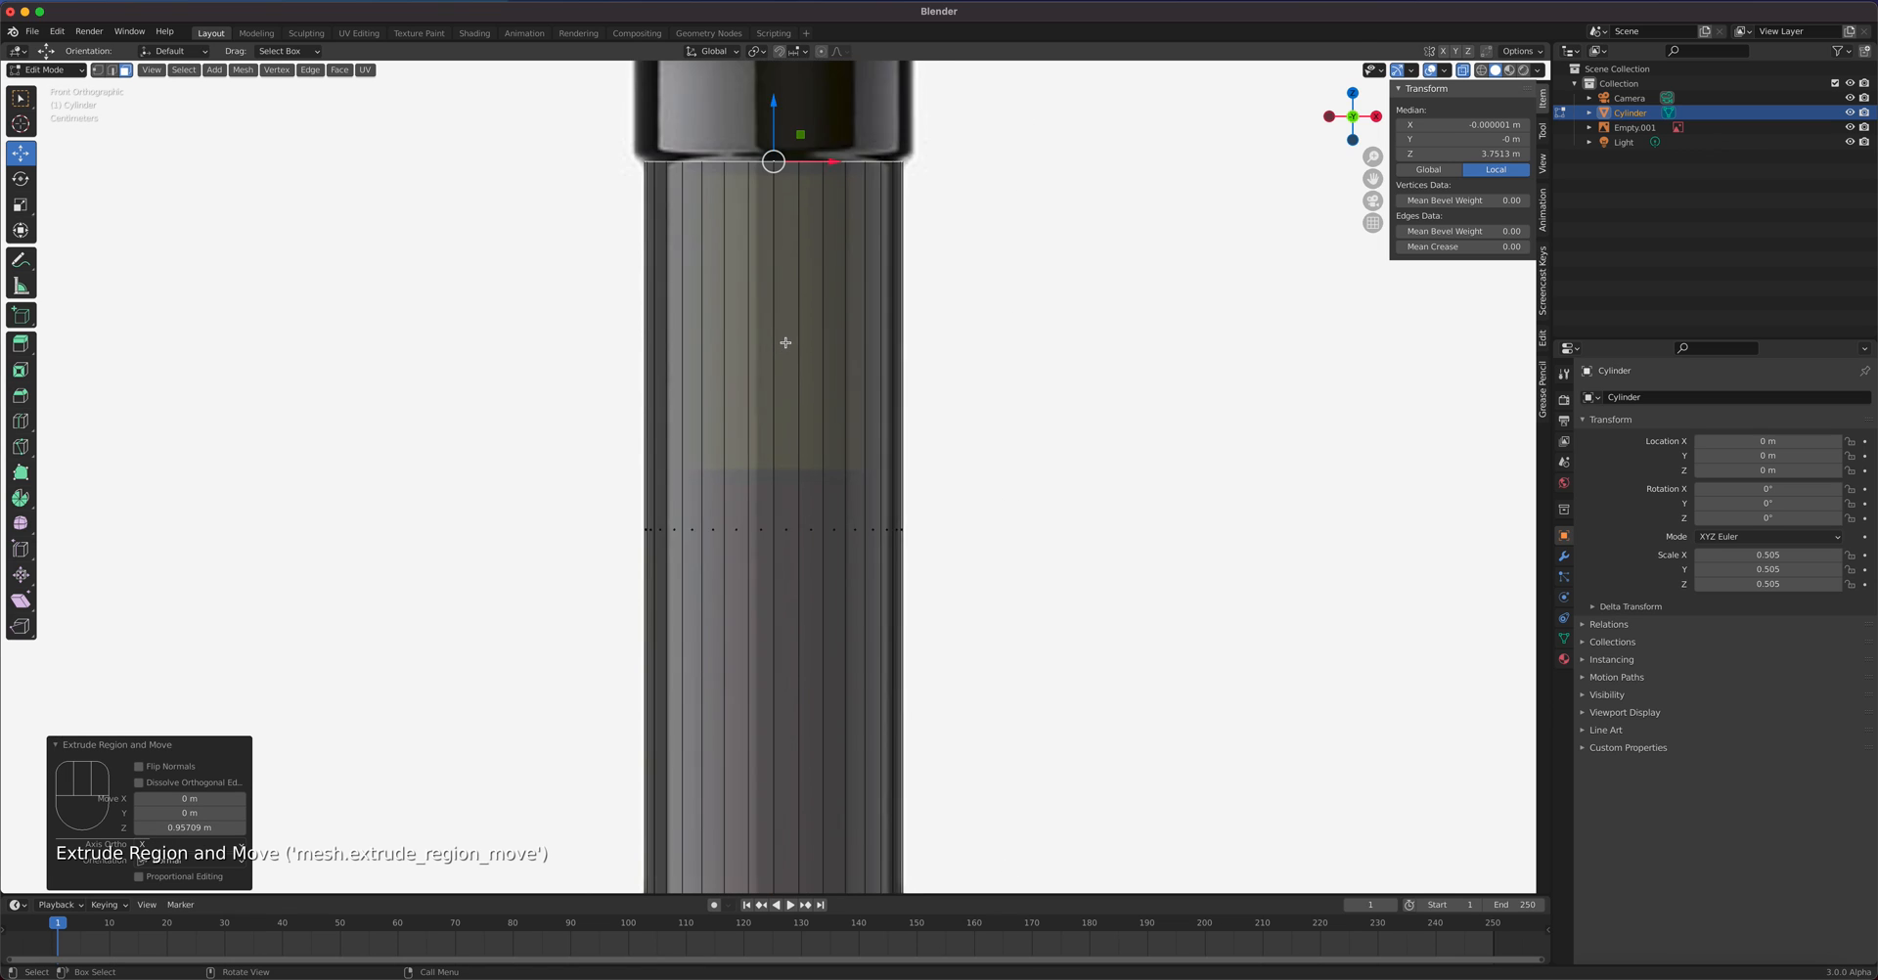
middle_click_drag(784, 338, 813, 875, "shift")
scroll(811, 503, "up", 4)
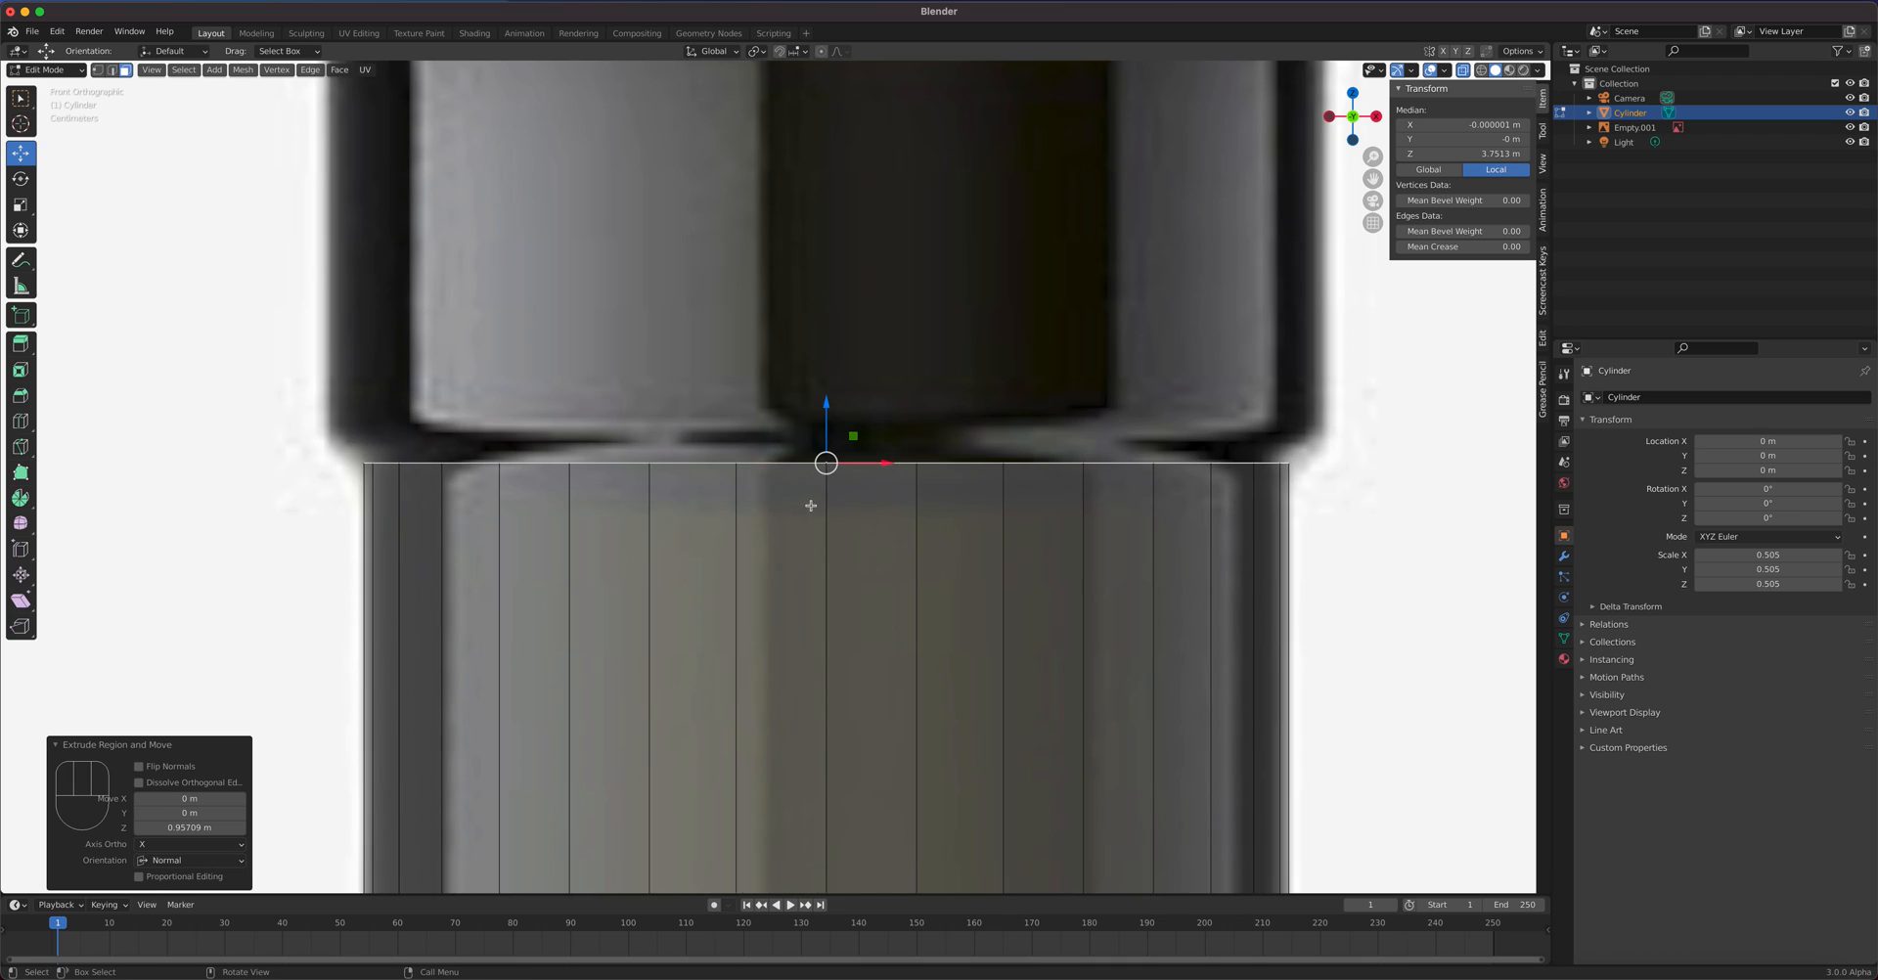
key("e")
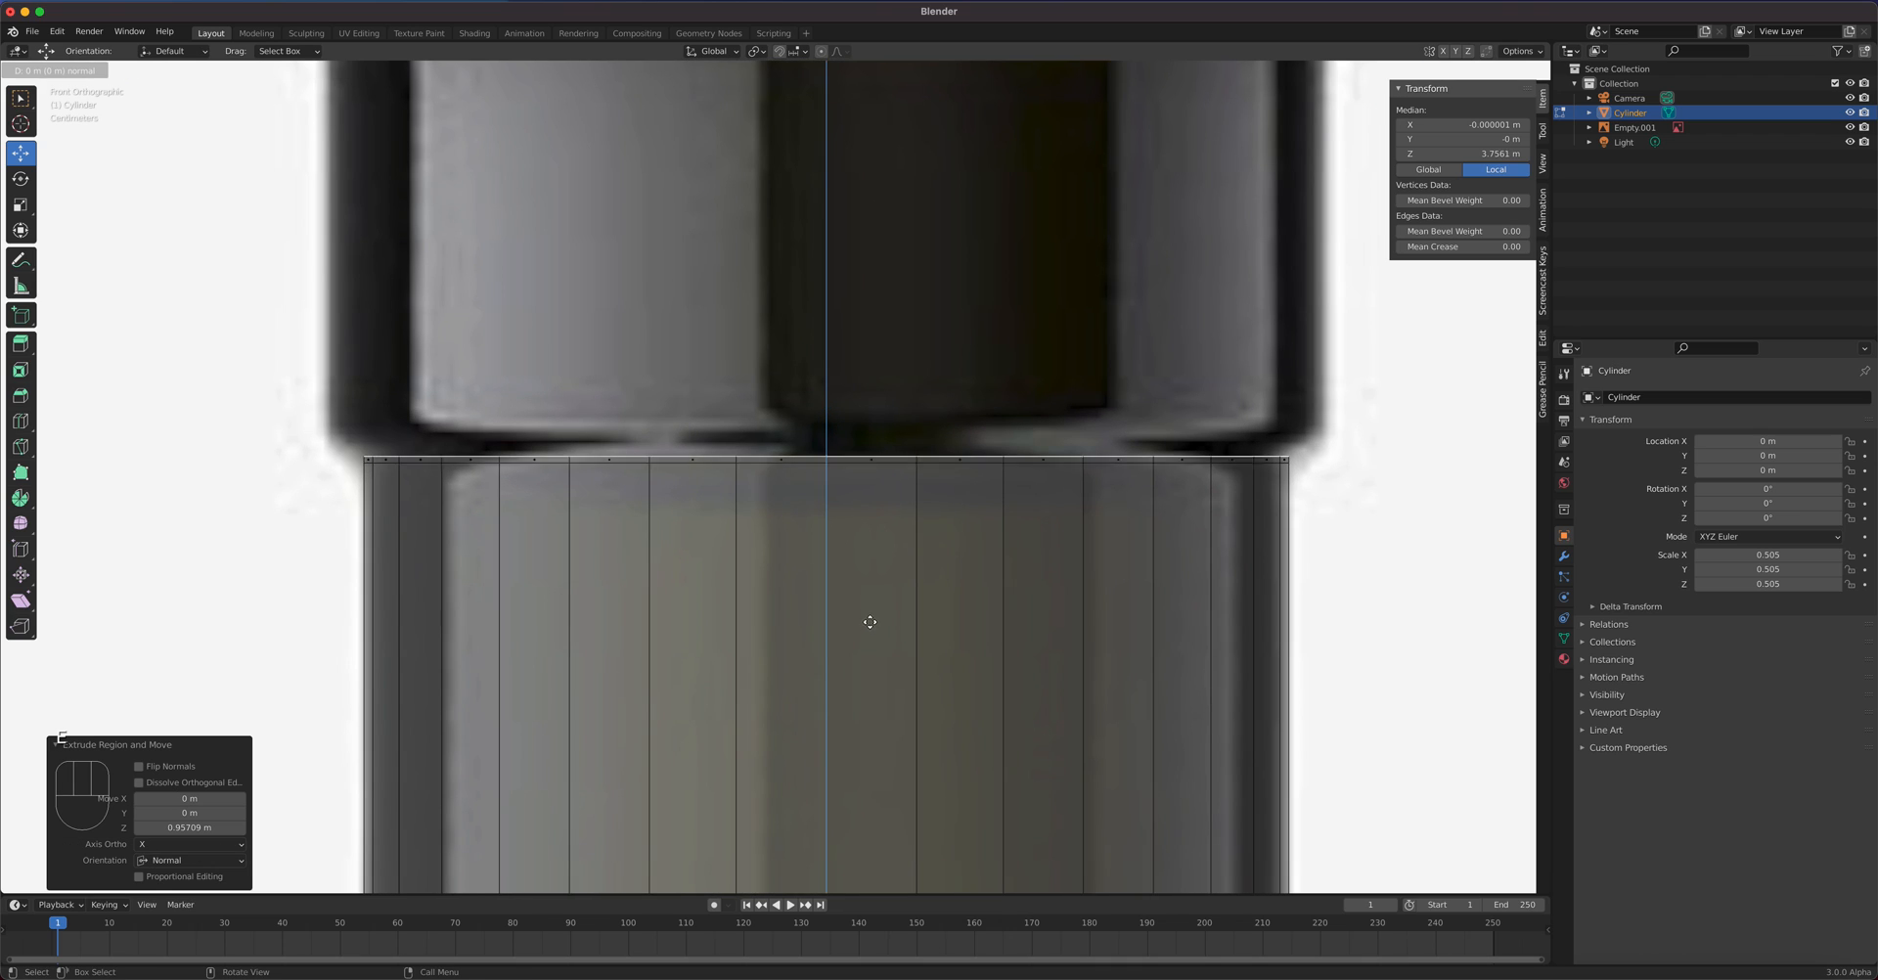
left_click(868, 601)
key("s")
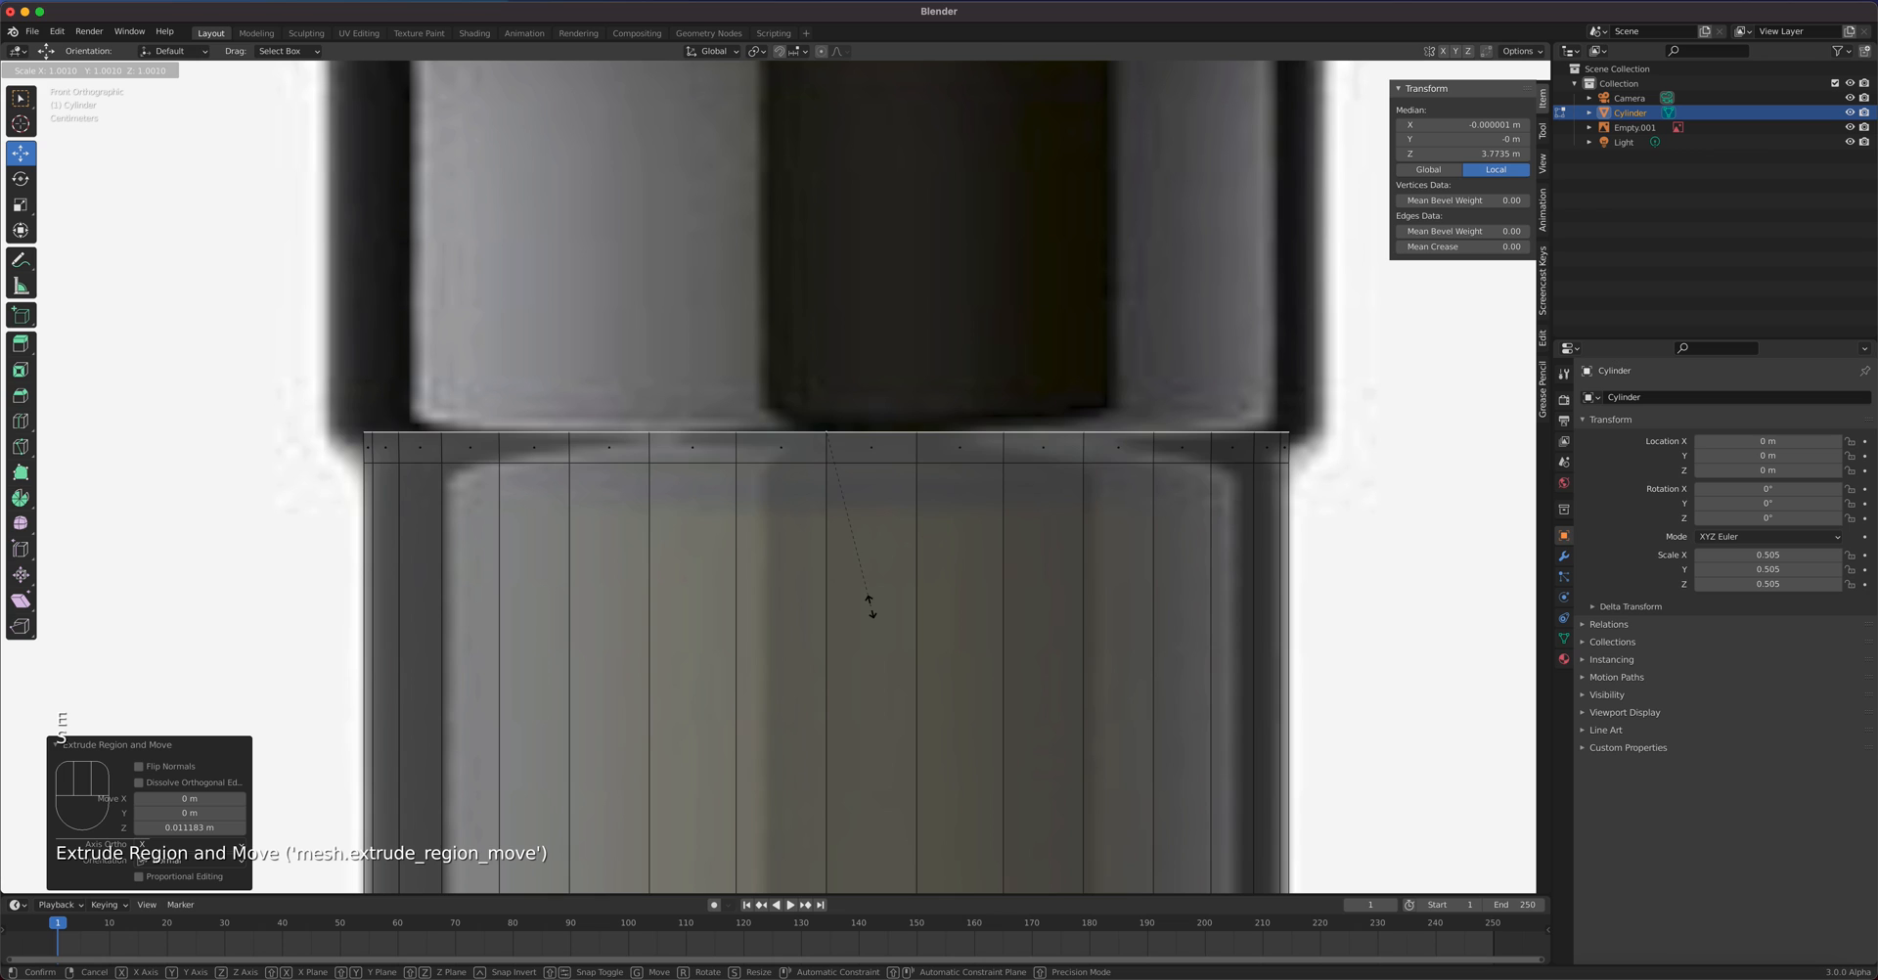
left_click(929, 594)
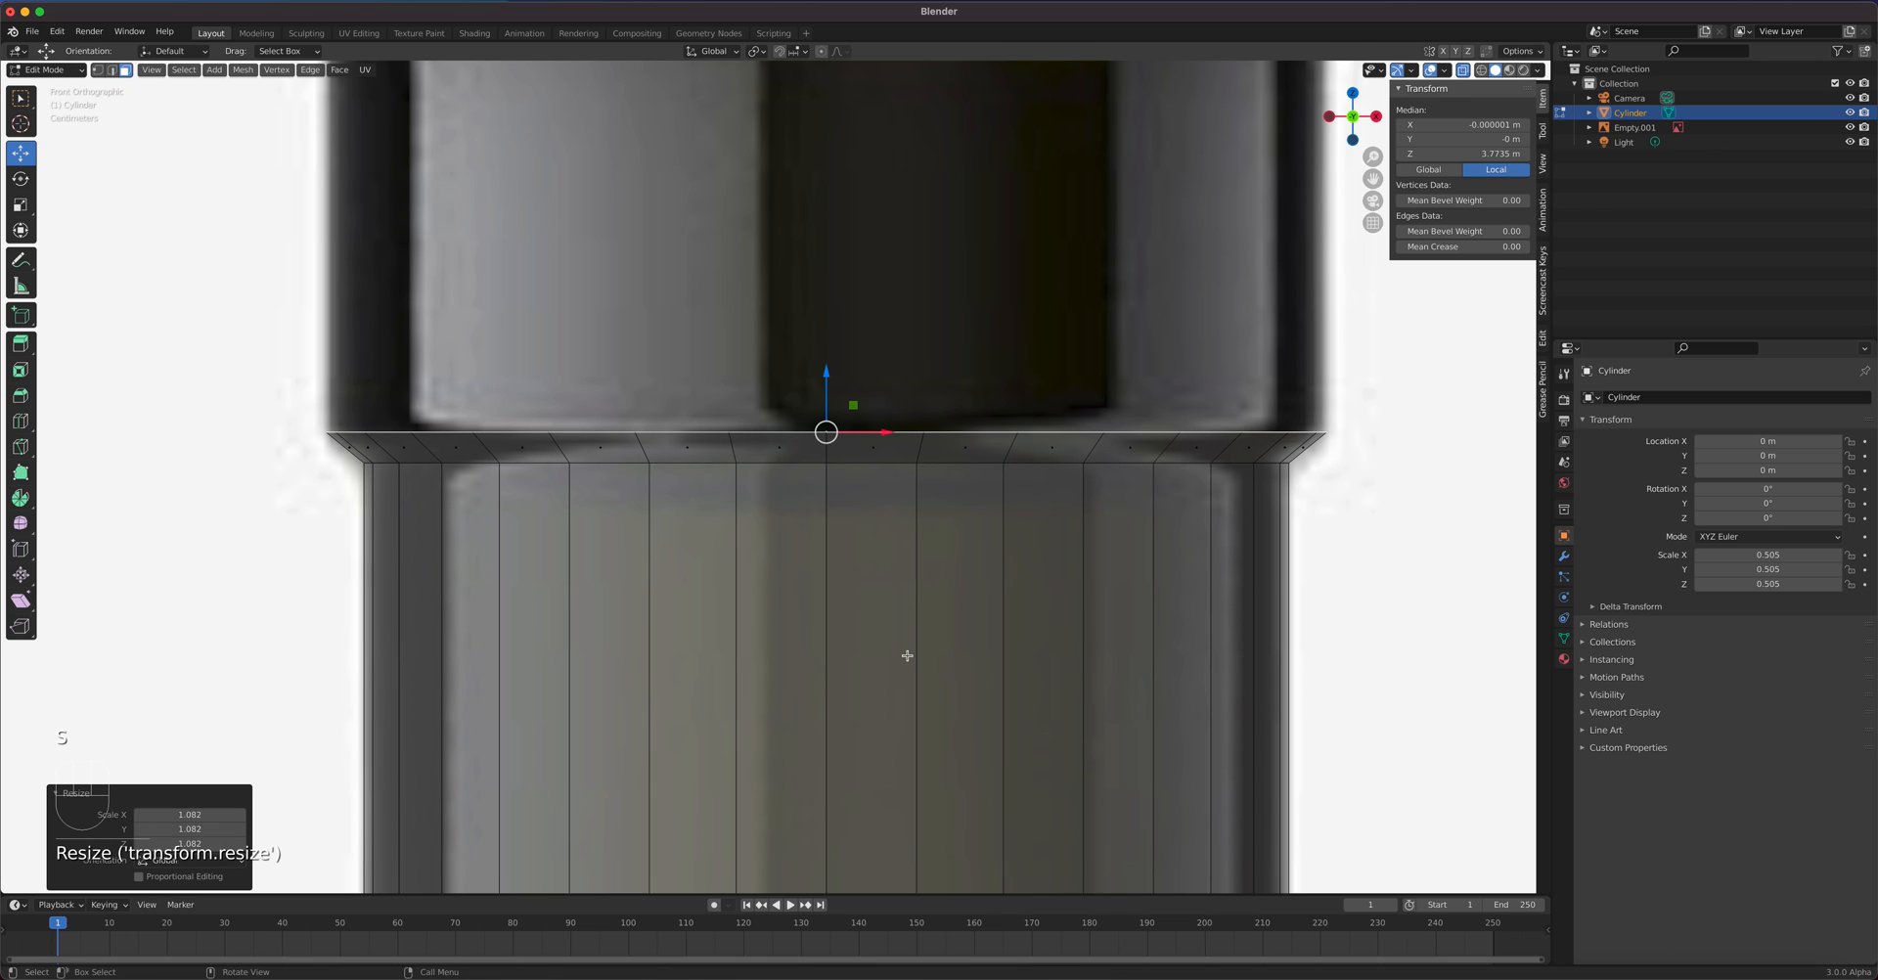
- Extrude the flared top face upward about 0.146 m to form the straight side of the bottle's lip
scroll(906, 654, "down", 3)
key("e")
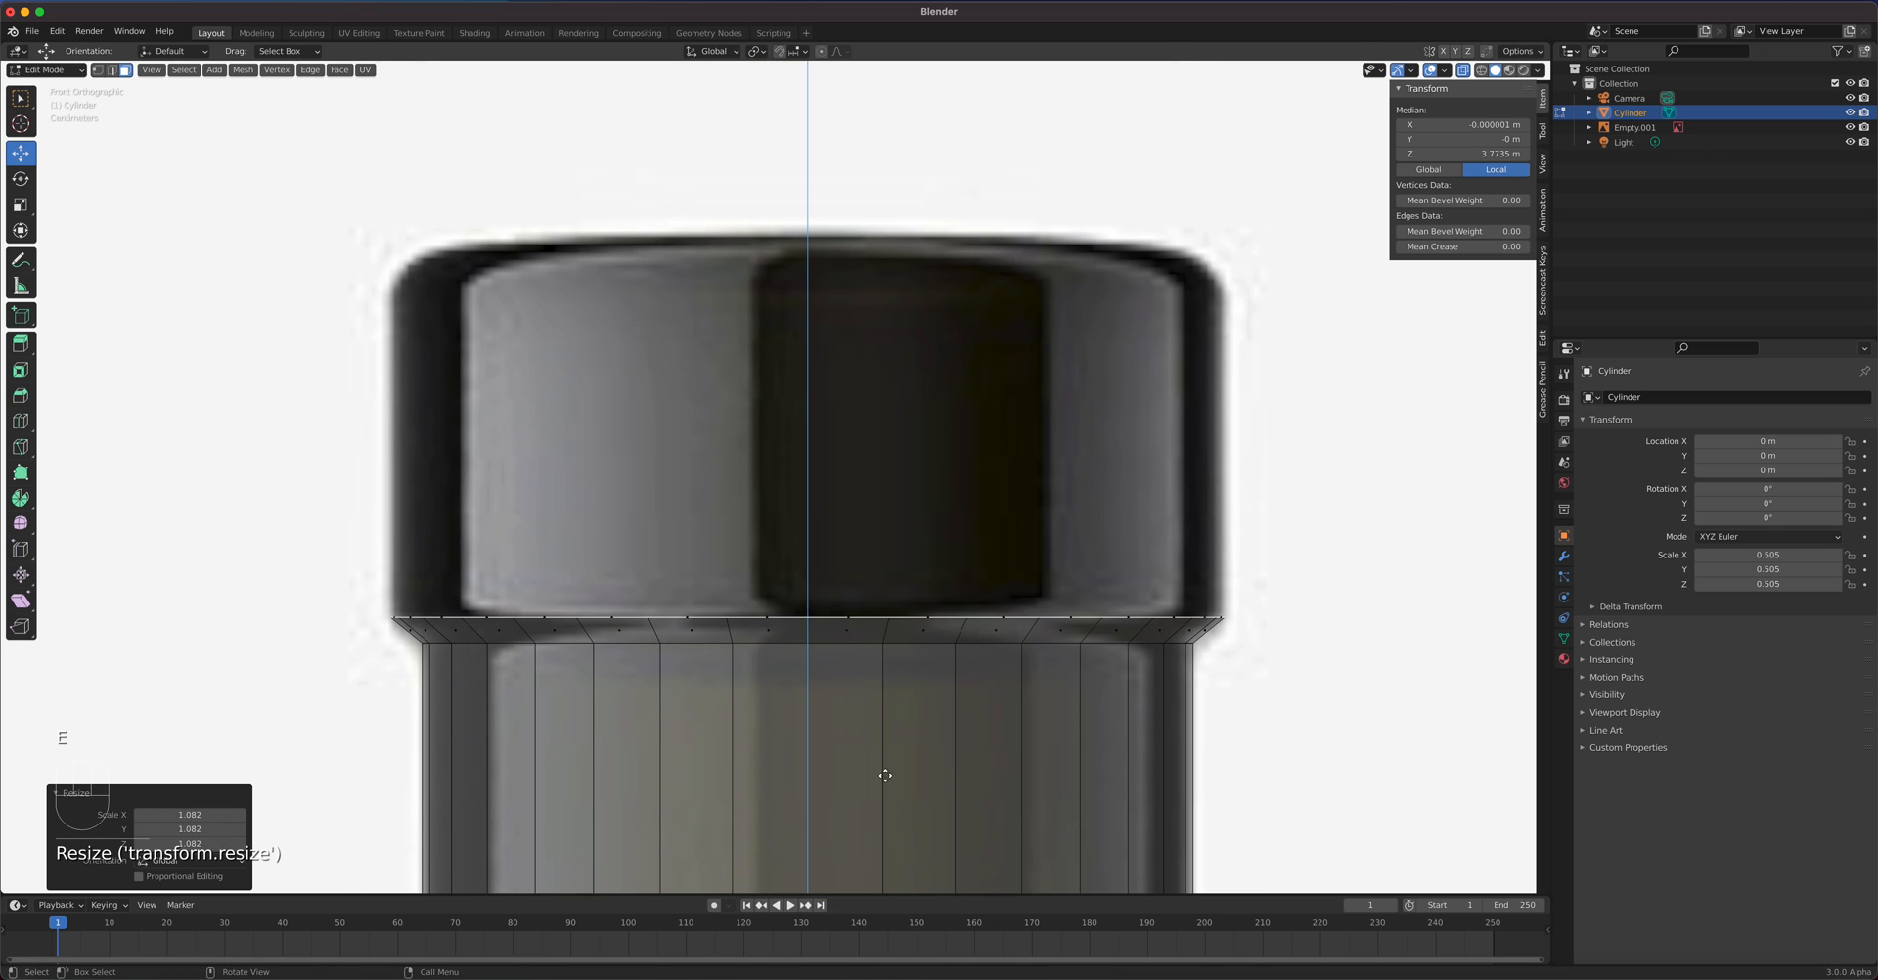
left_click(880, 485)
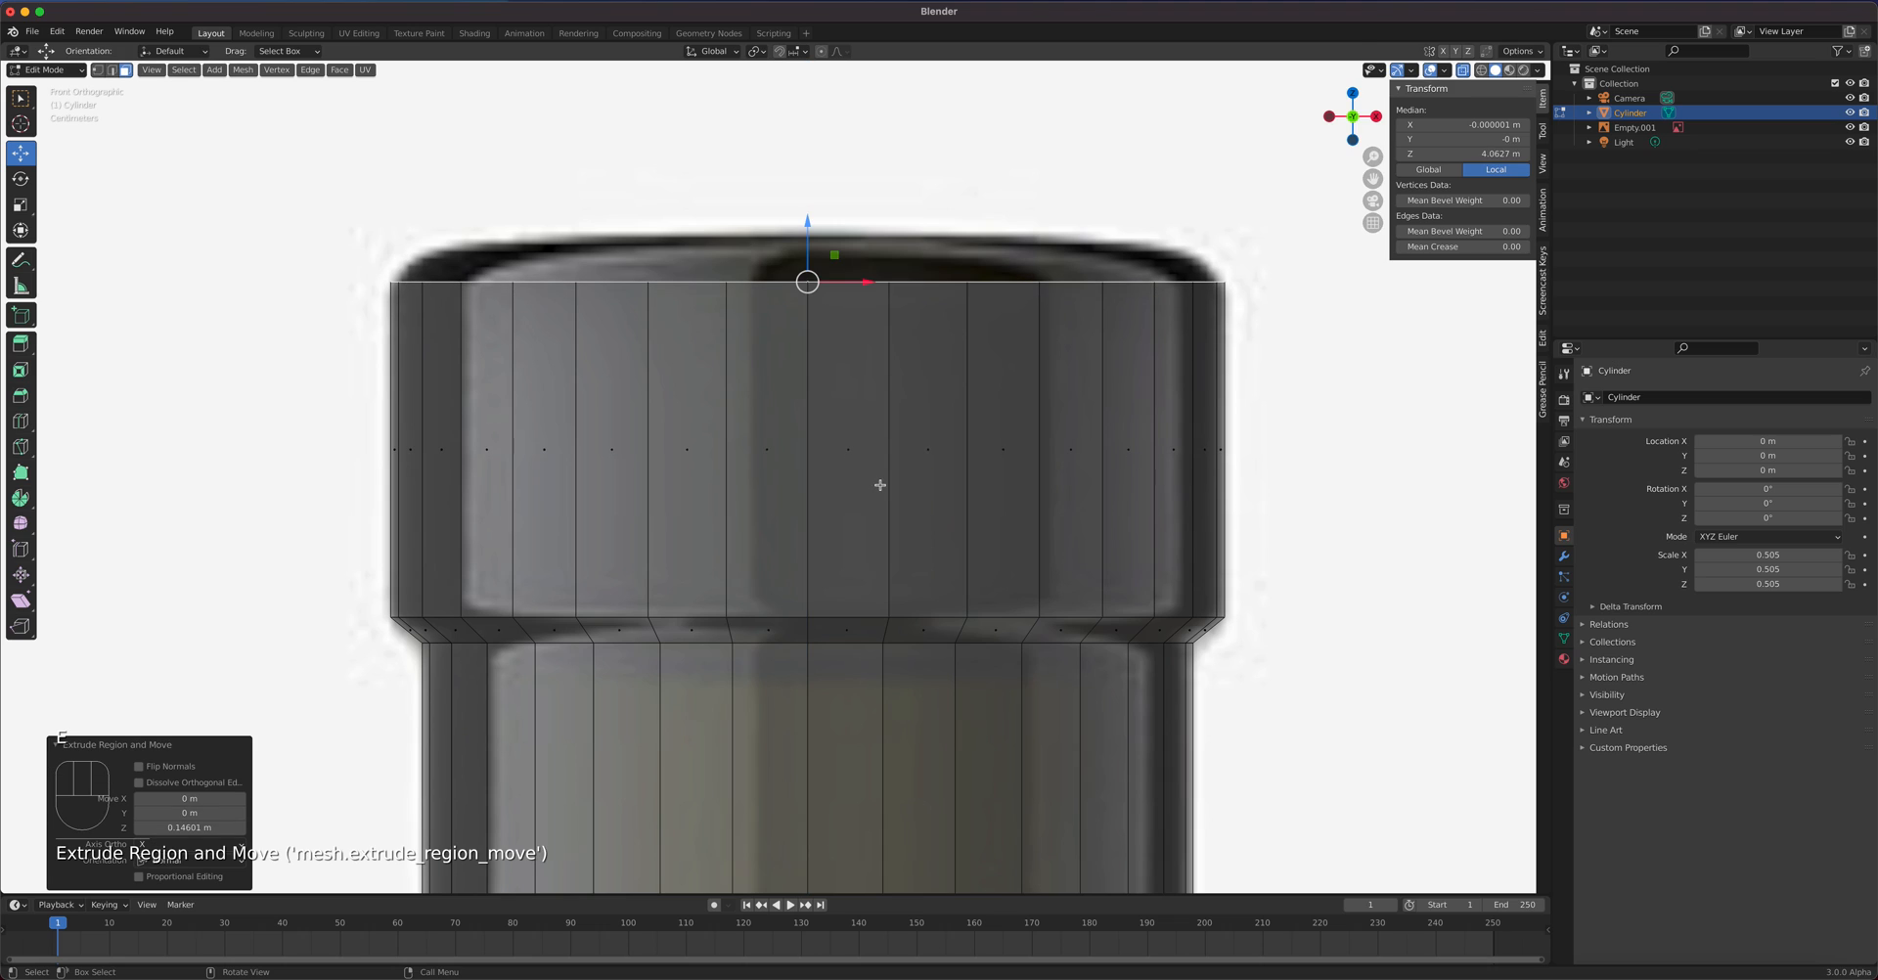
- Extrude the lip's top face upward about 0.014 m and scale it by about 0.907 to bevel the lip's upper edge
key("e")
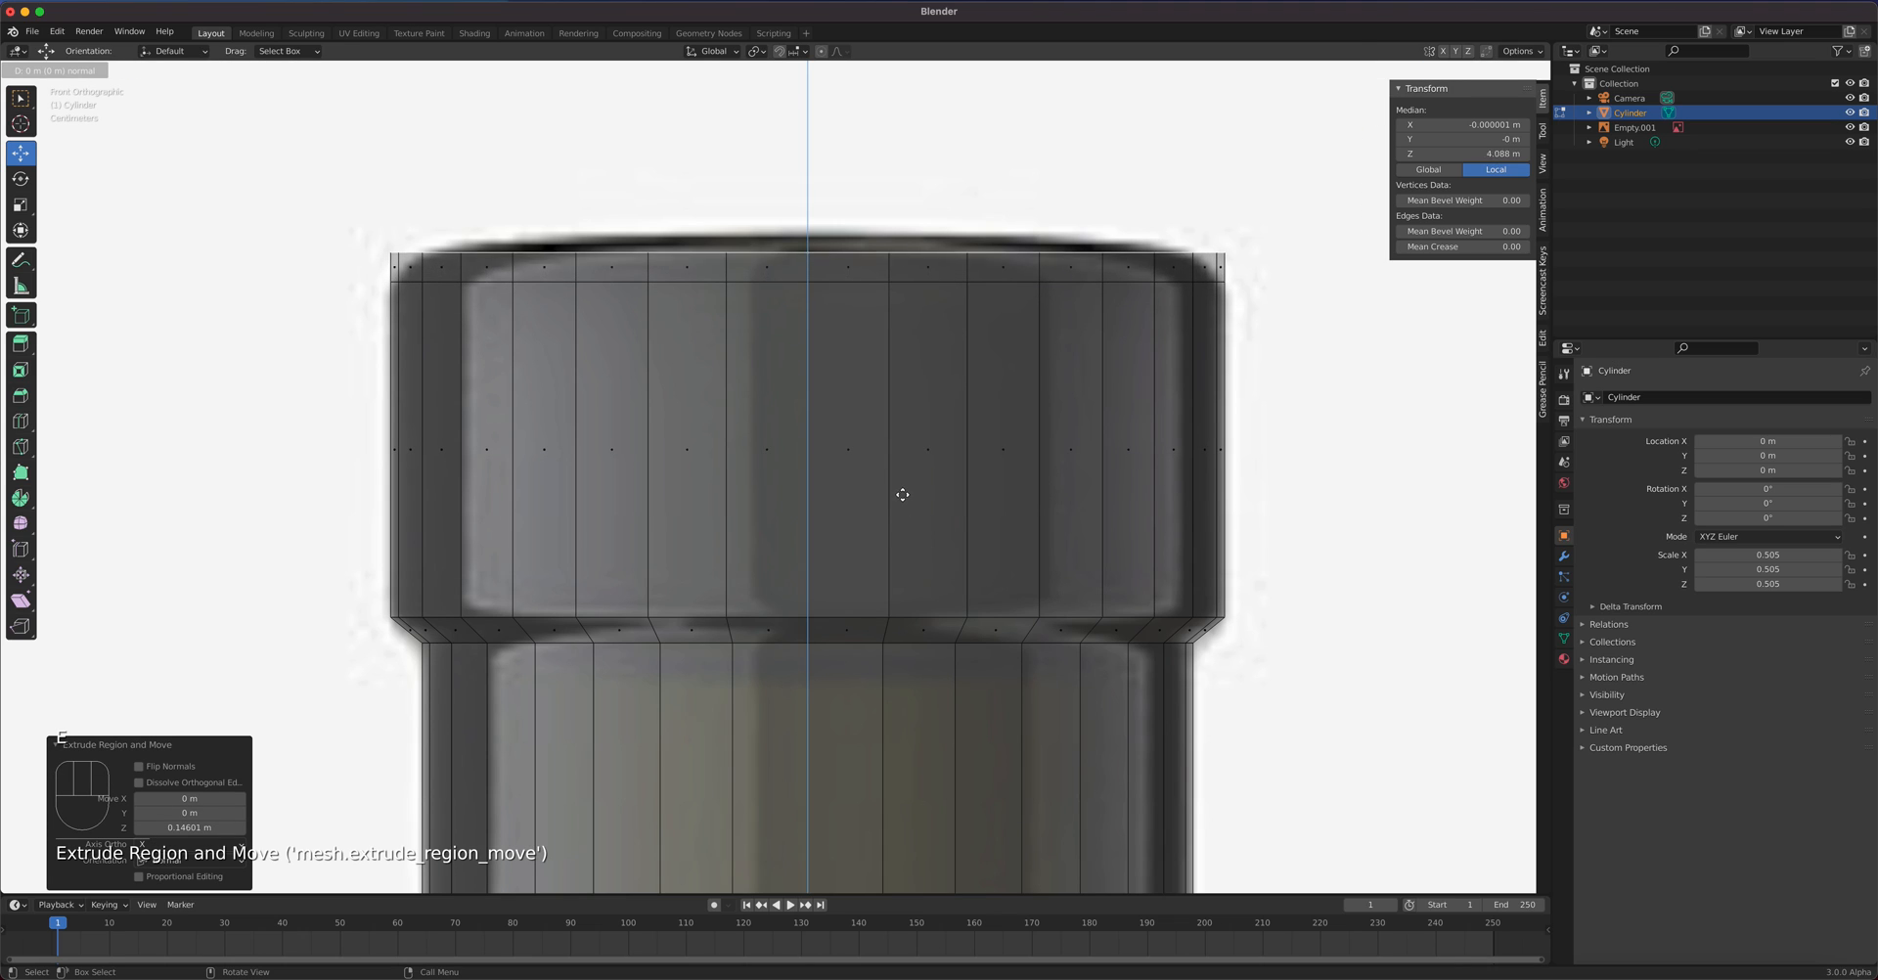
left_click(902, 493)
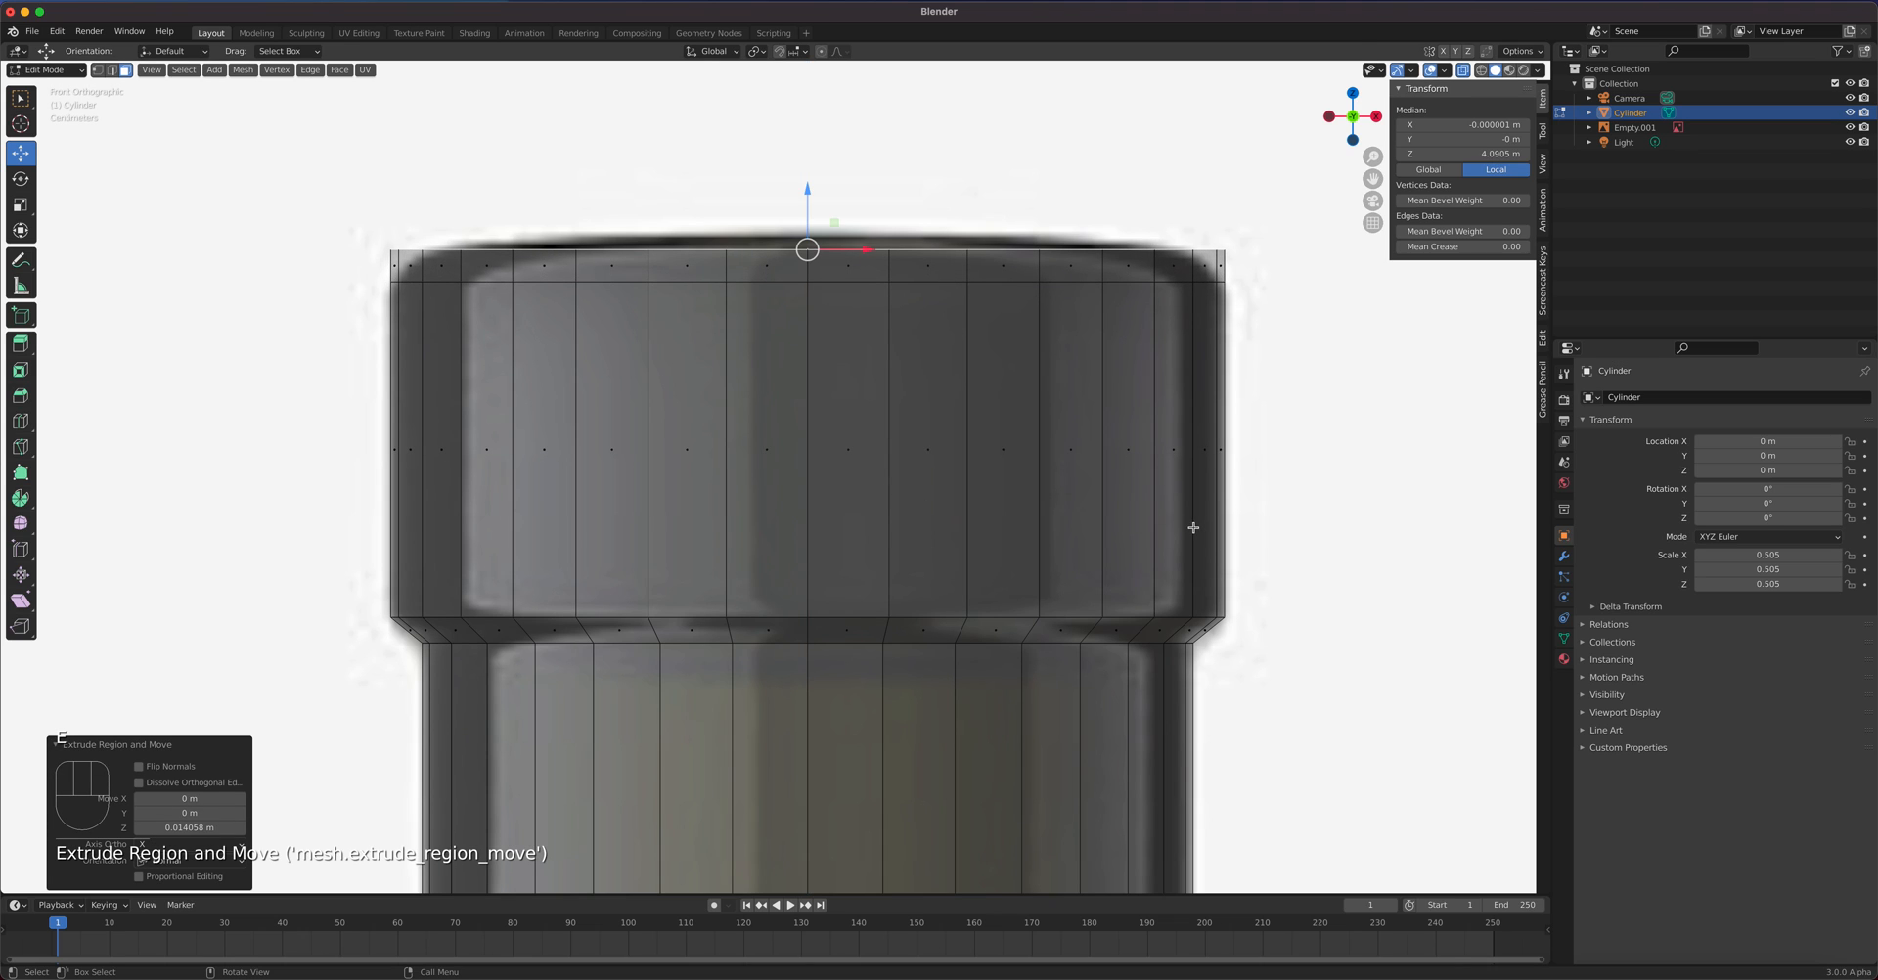
key("s")
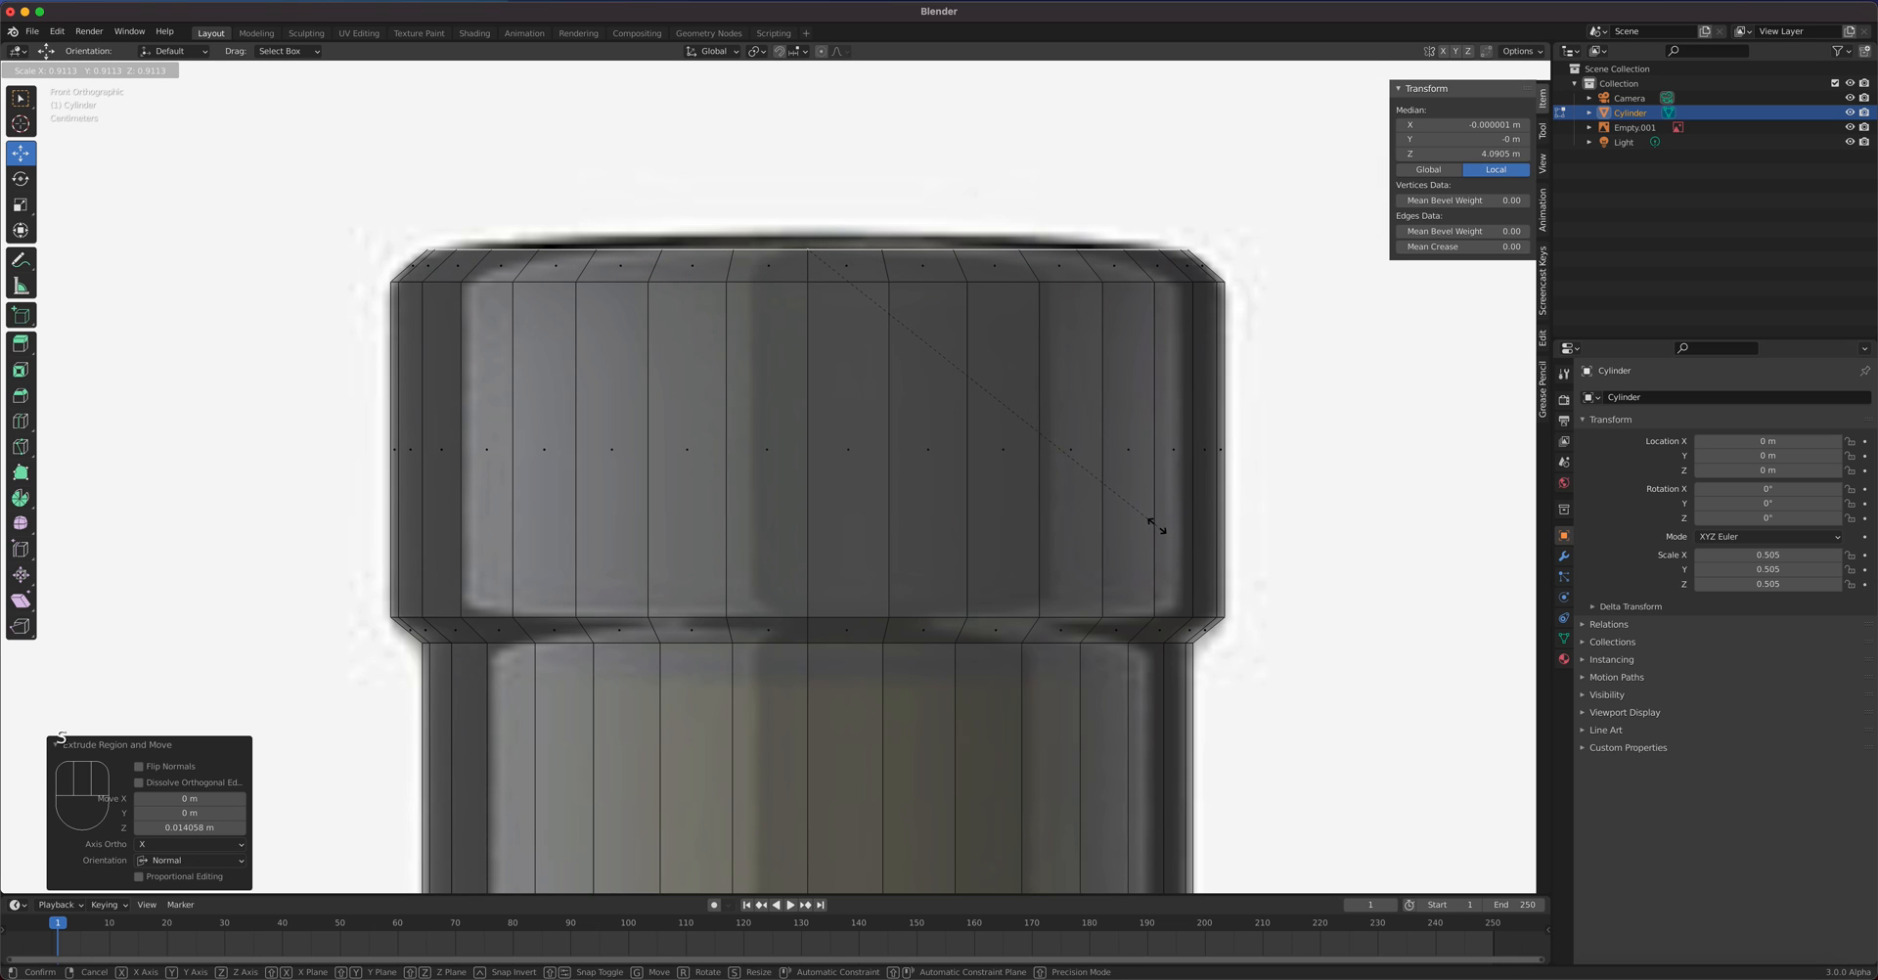
left_click(1154, 526)
- Add one horizontal loop cut around the bottle's neck and slide it slightly above the middle, by a factor of about 0.075
scroll(1012, 680, "down", 4)
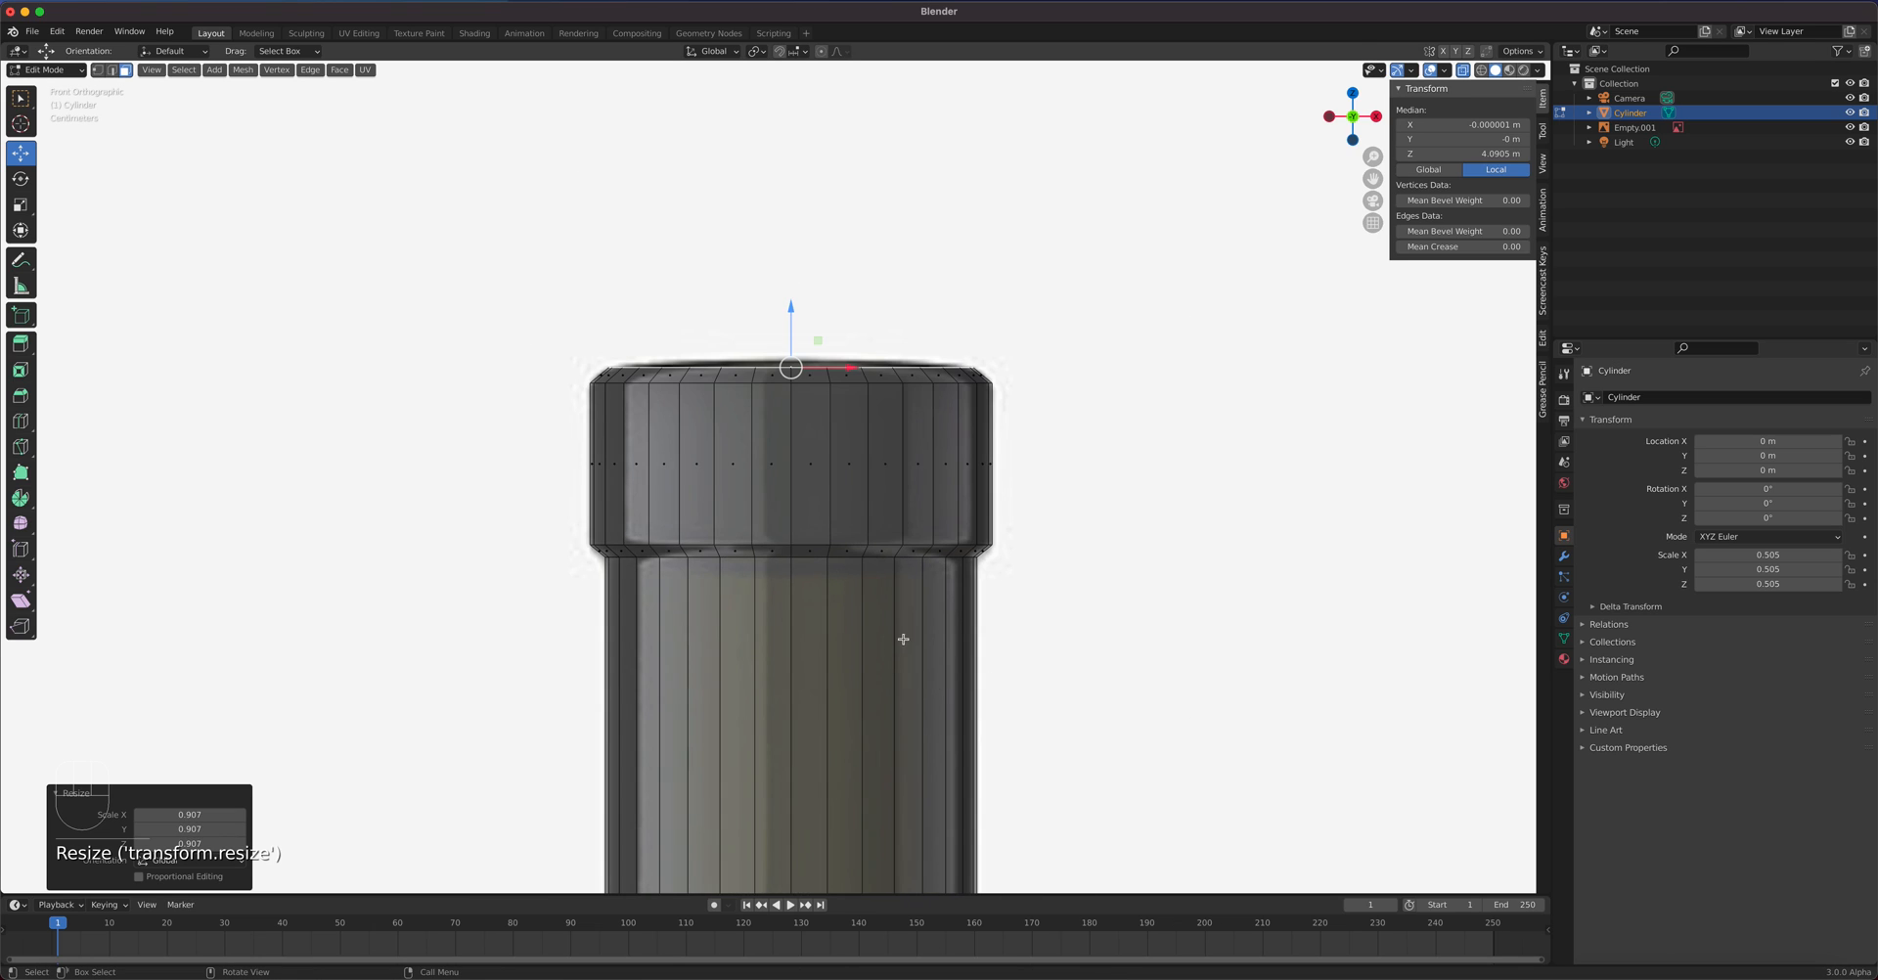
scroll(903, 638, "down", 3)
middle_click_drag(926, 758, 892, 510, "shift")
scroll(895, 517, "up", 2)
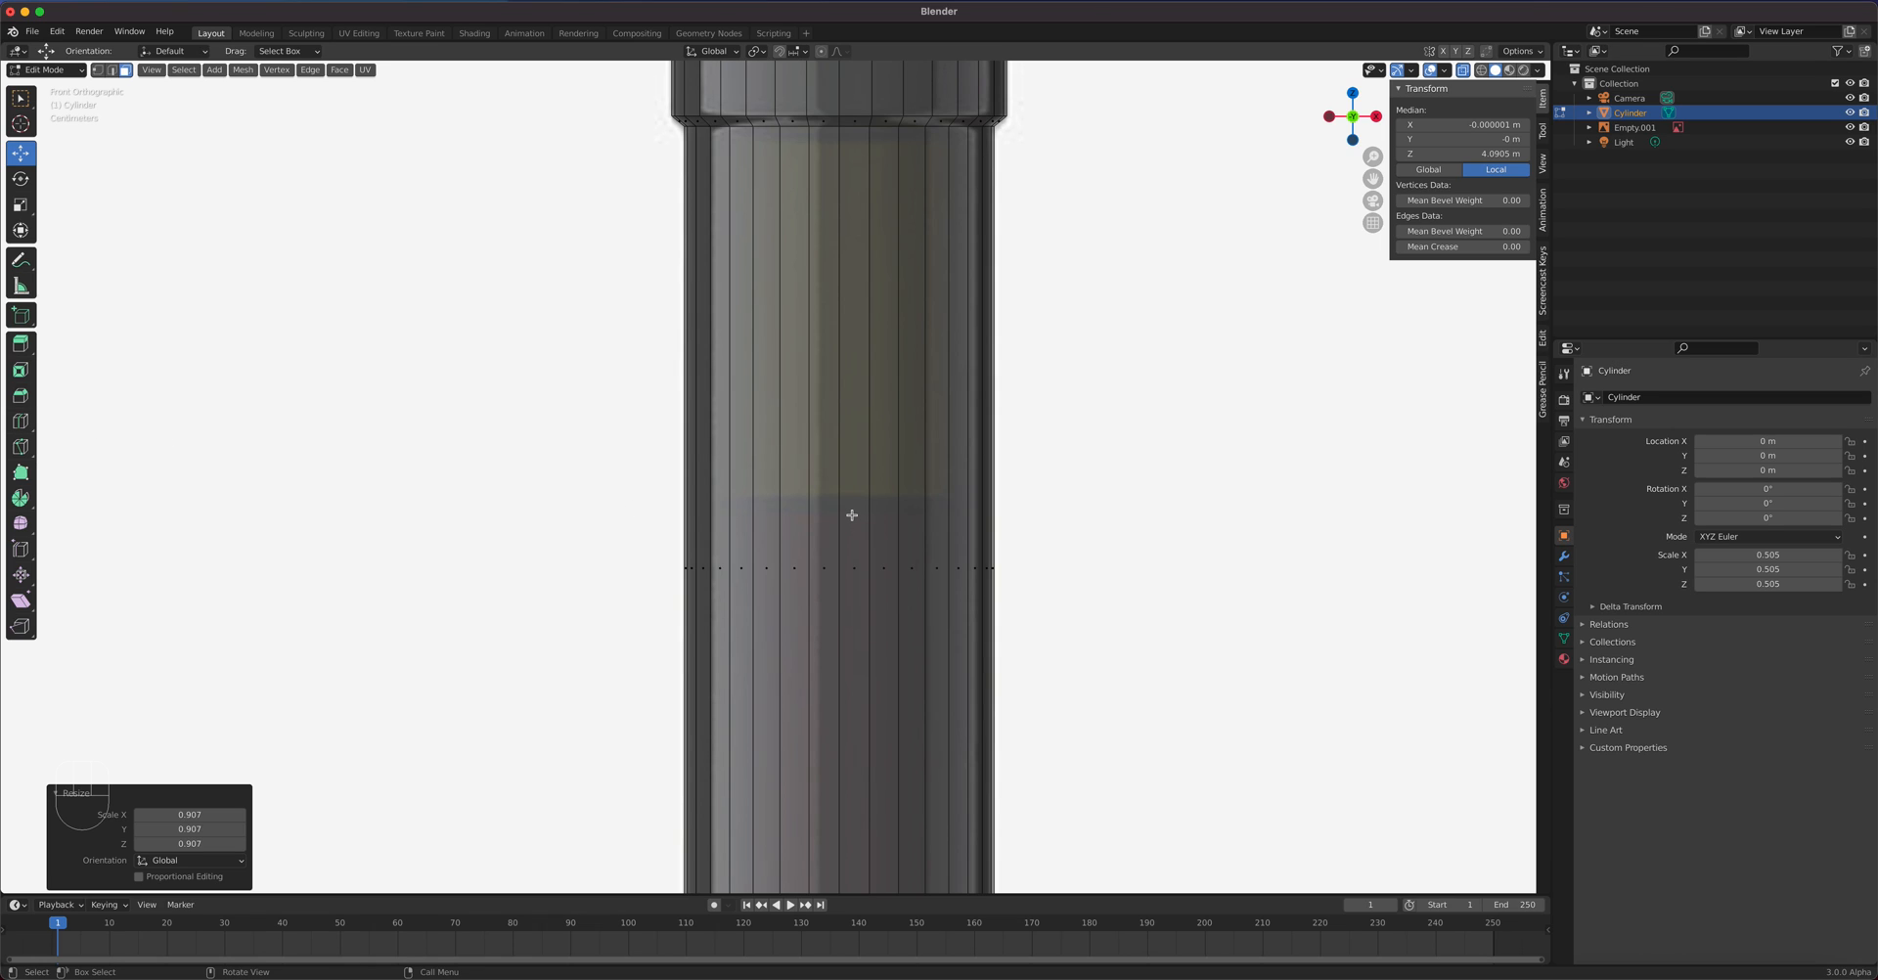
key("ctrl+r")
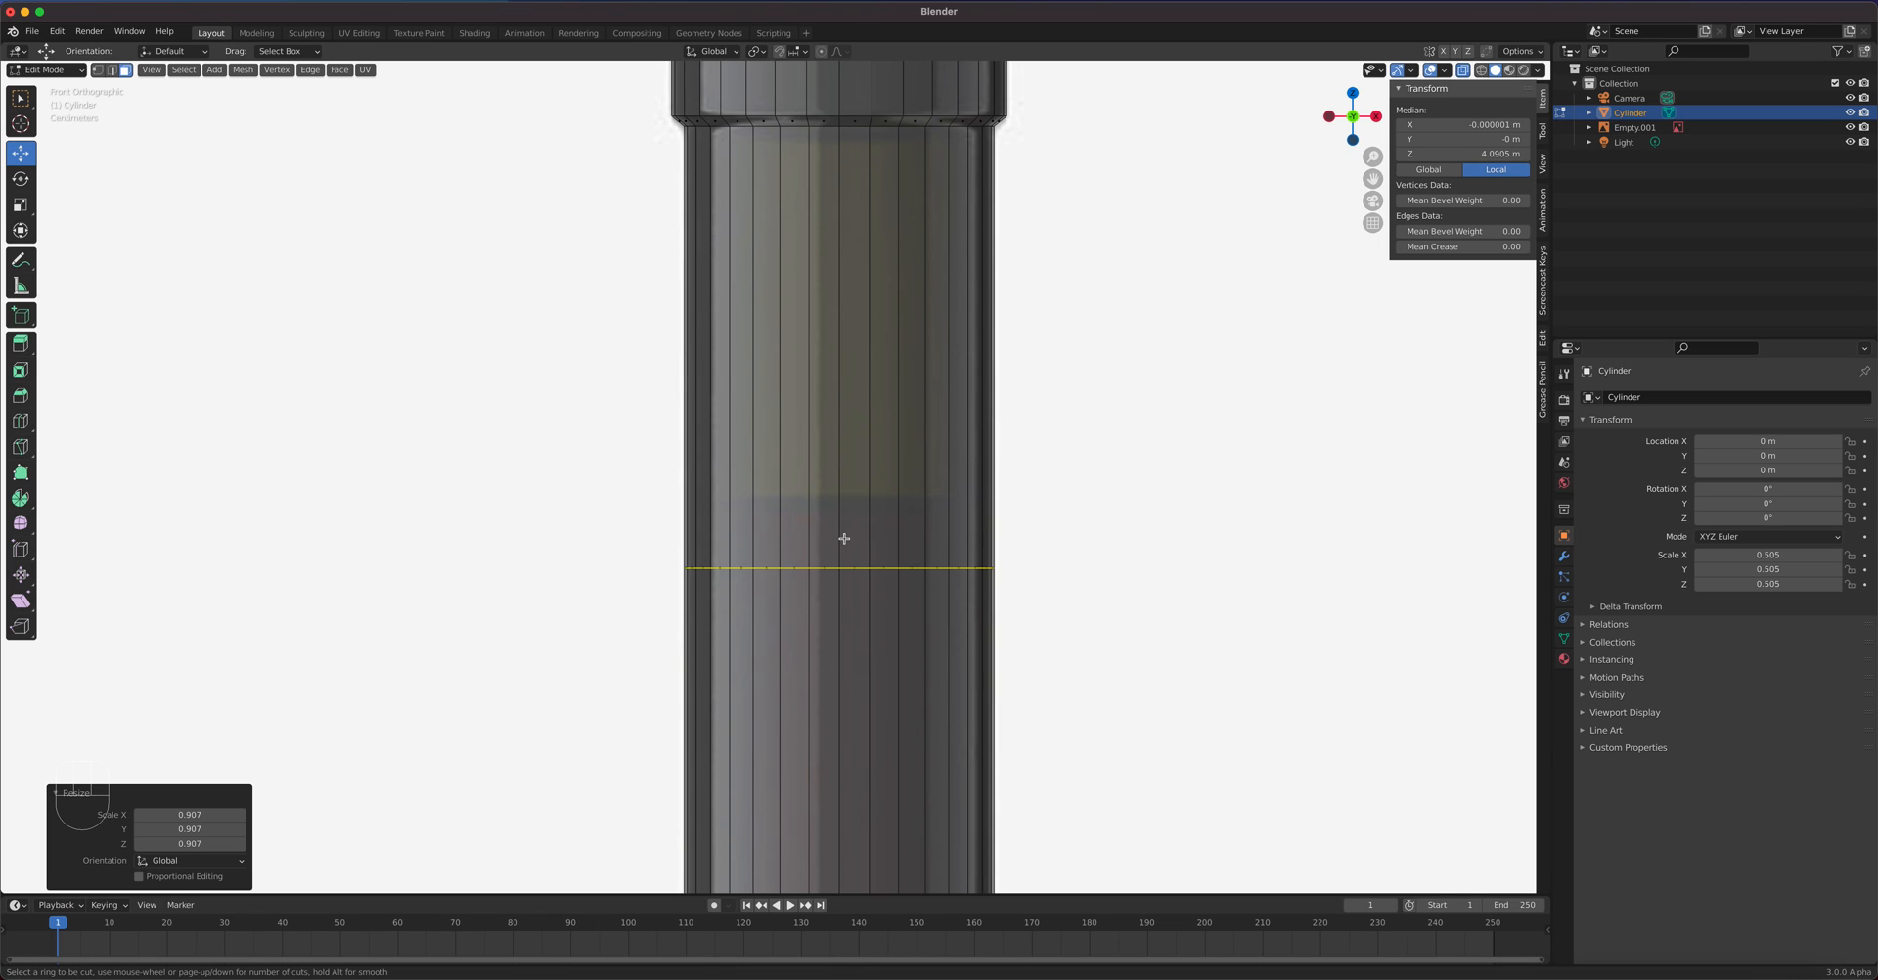
left_click(844, 538)
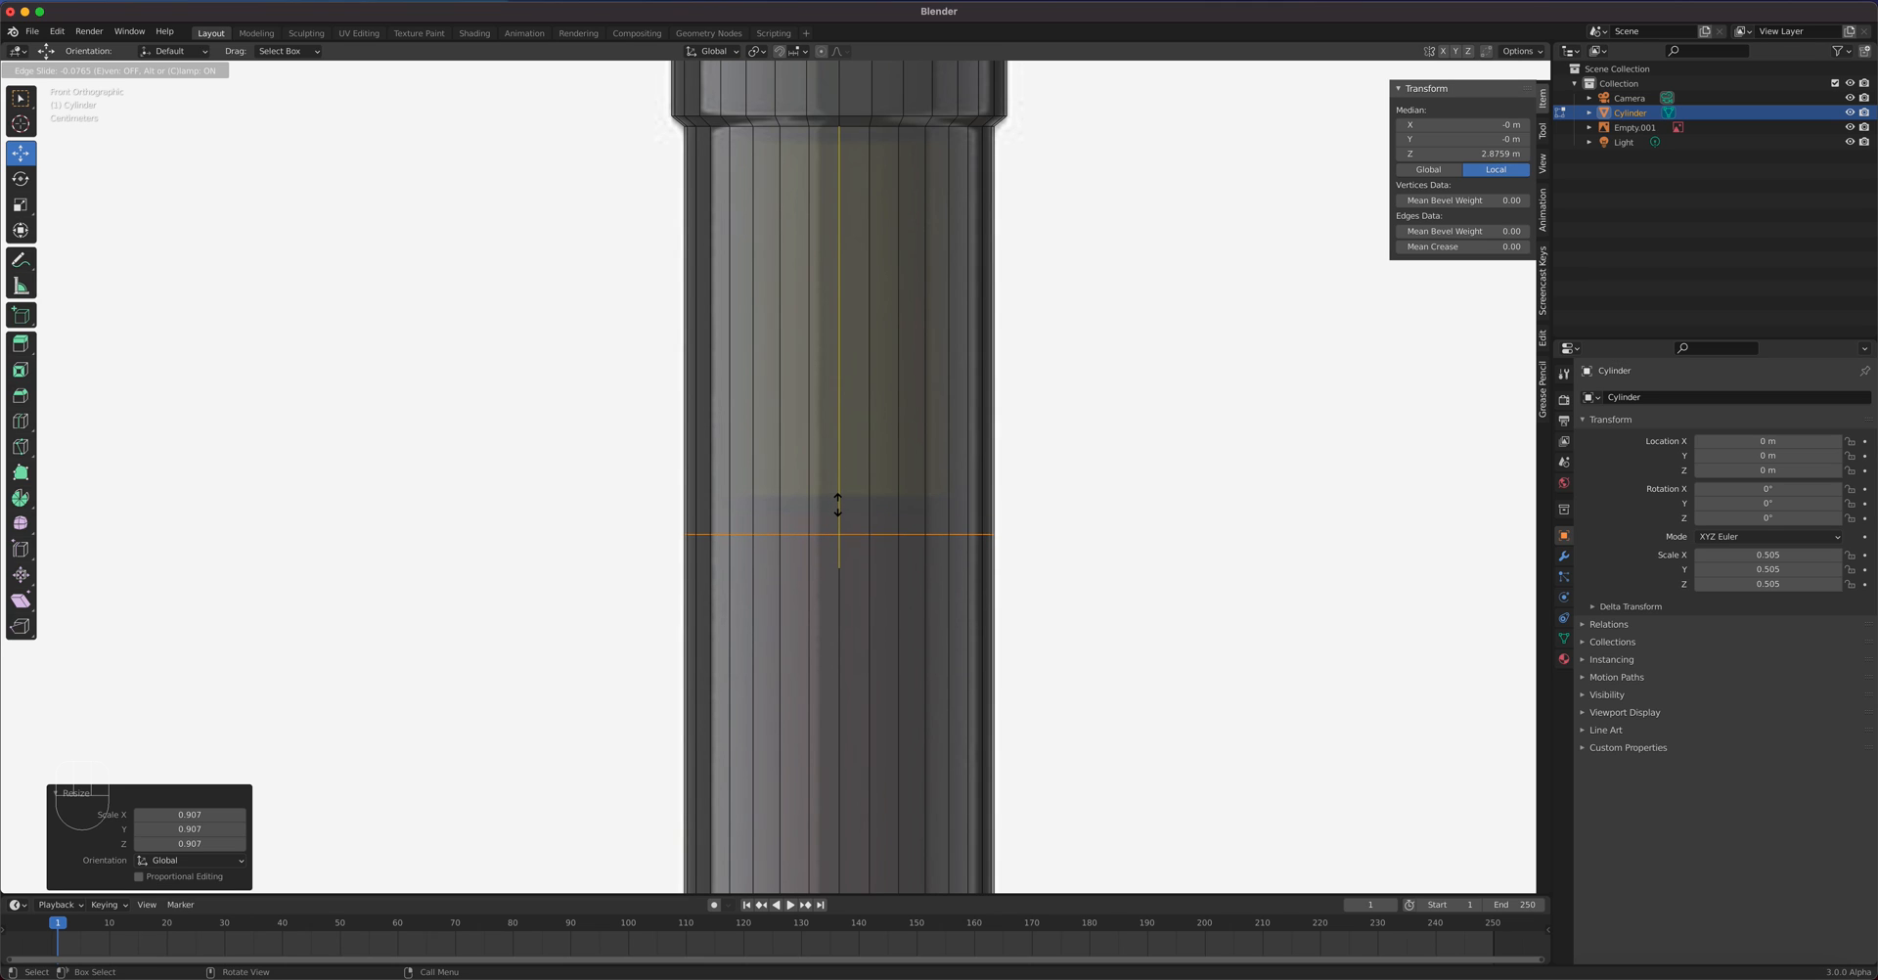
left_click(837, 506)
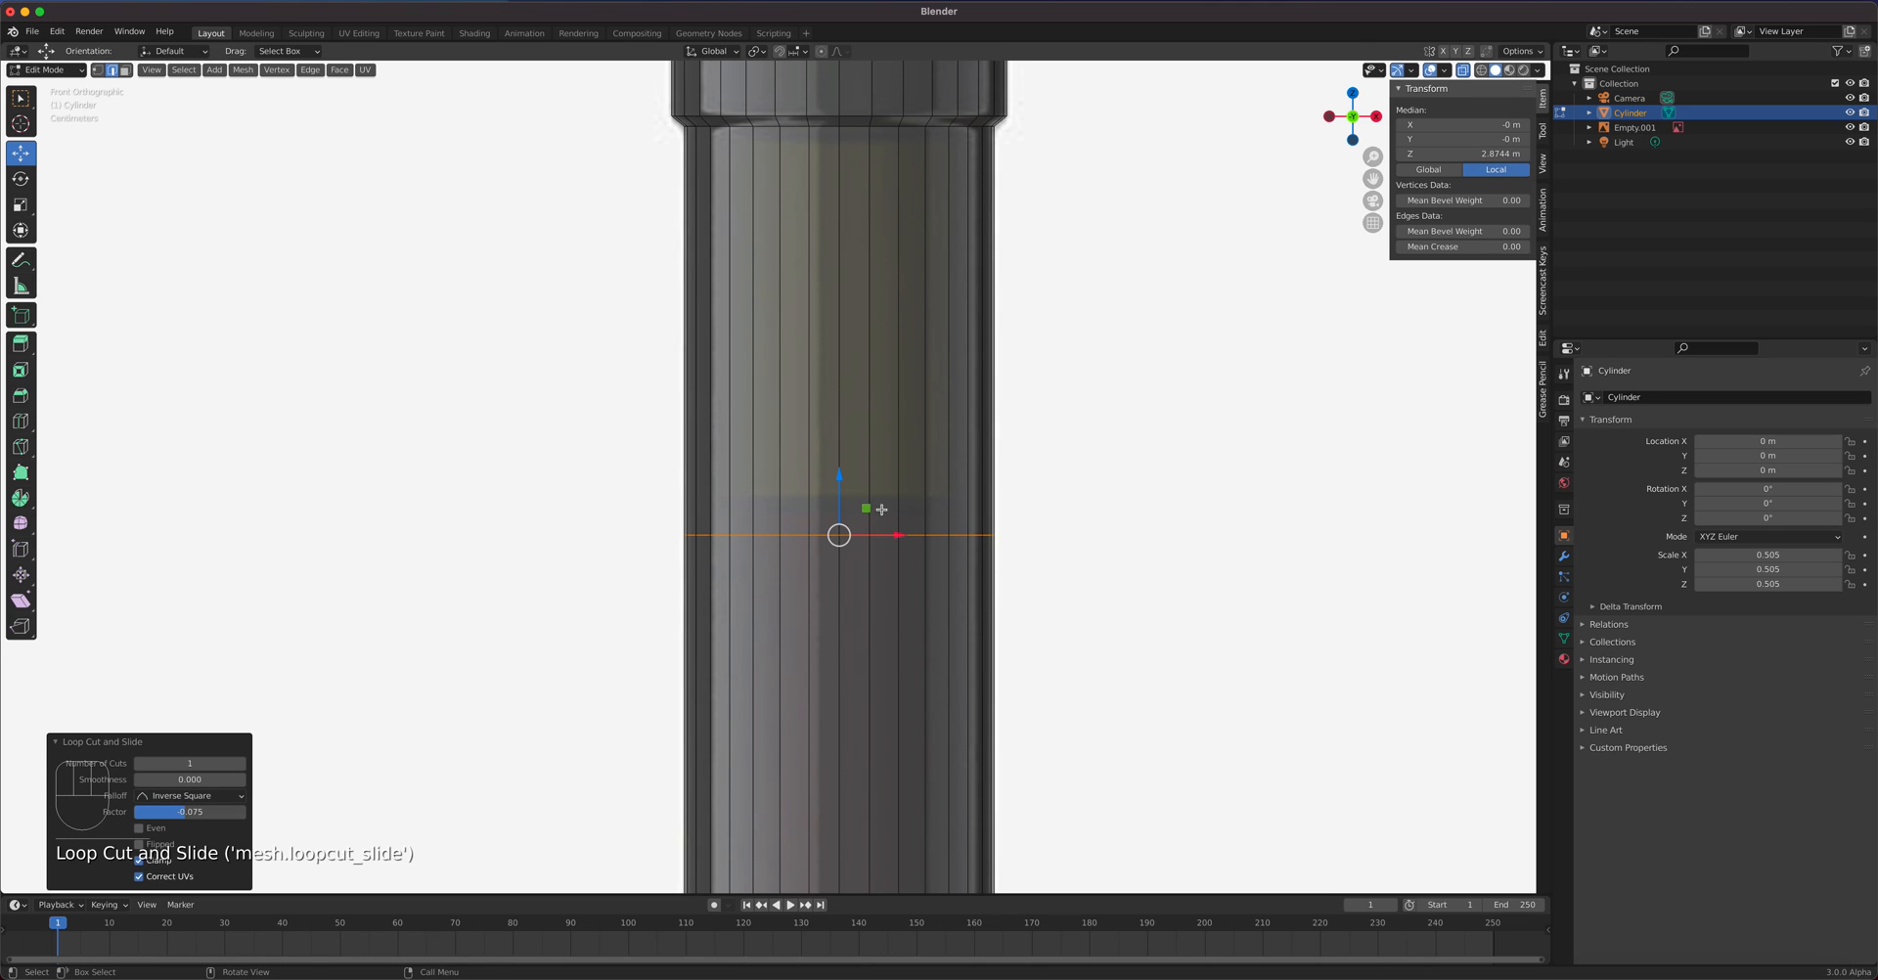
- In Object Mode, hide the reference image to check the bottle's silhouette, and show the image again
scroll(977, 583, "down", 4)
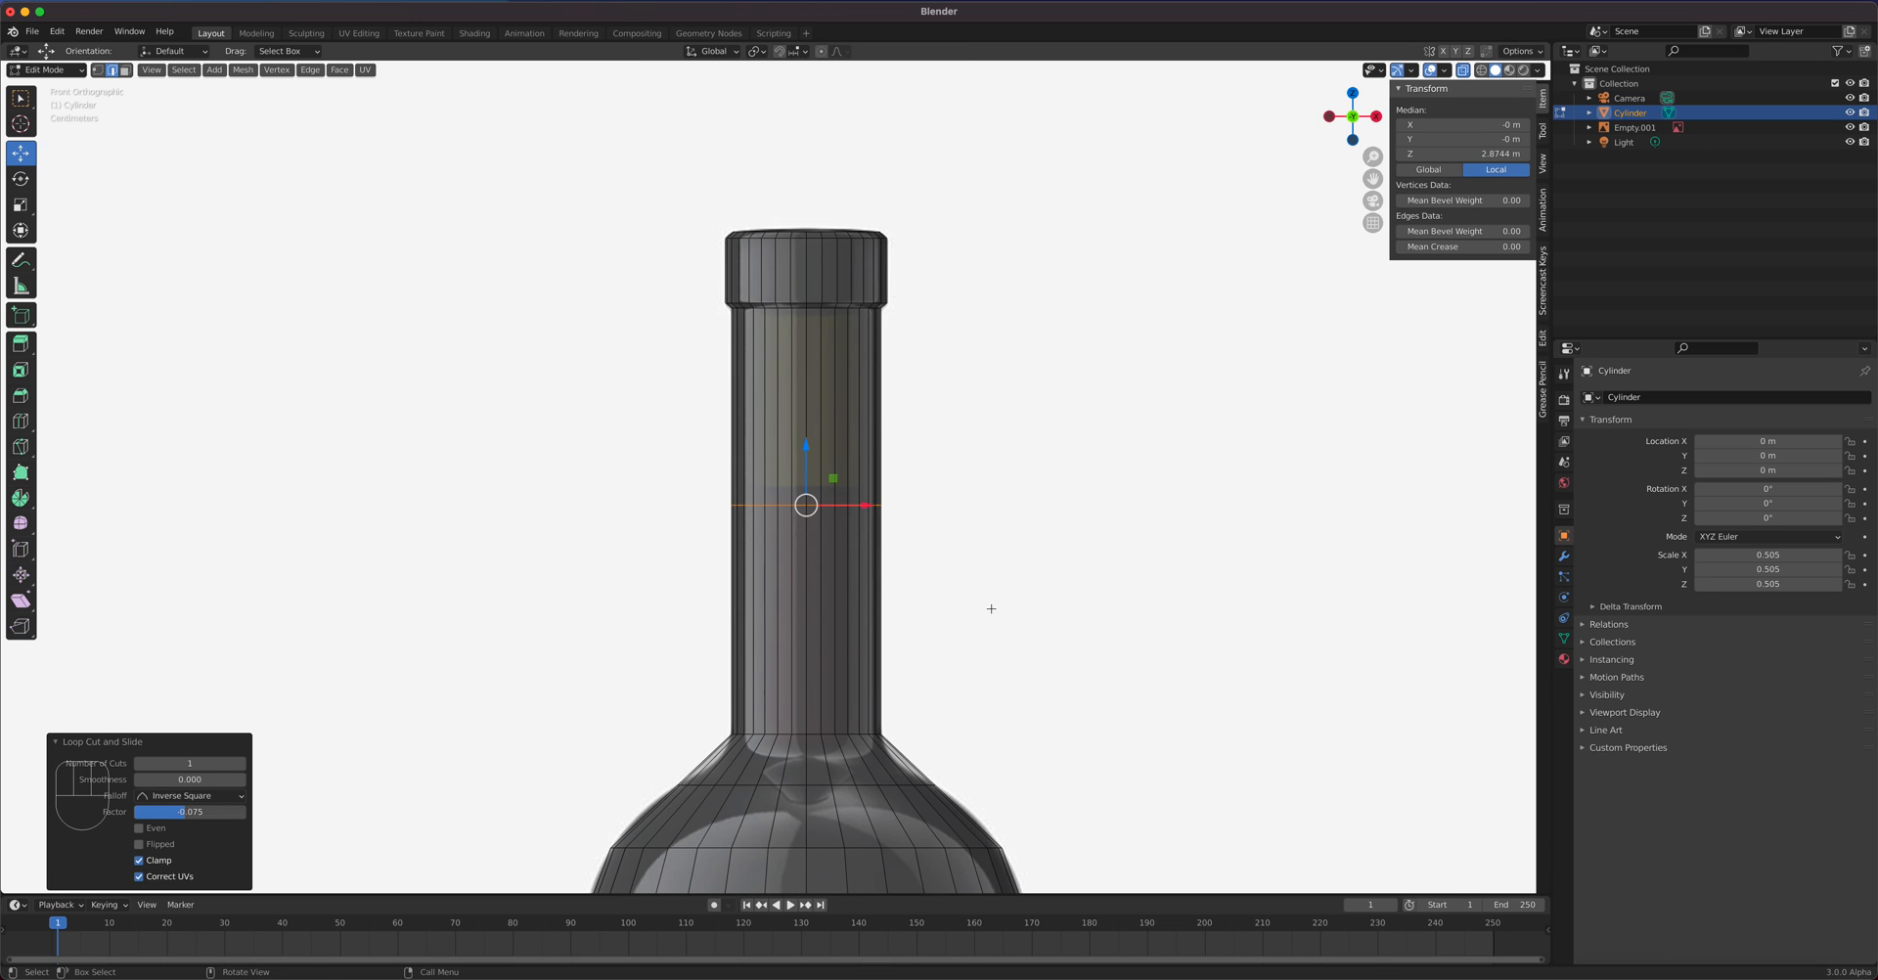
middle_click_drag(974, 741, 1047, 407, "shift")
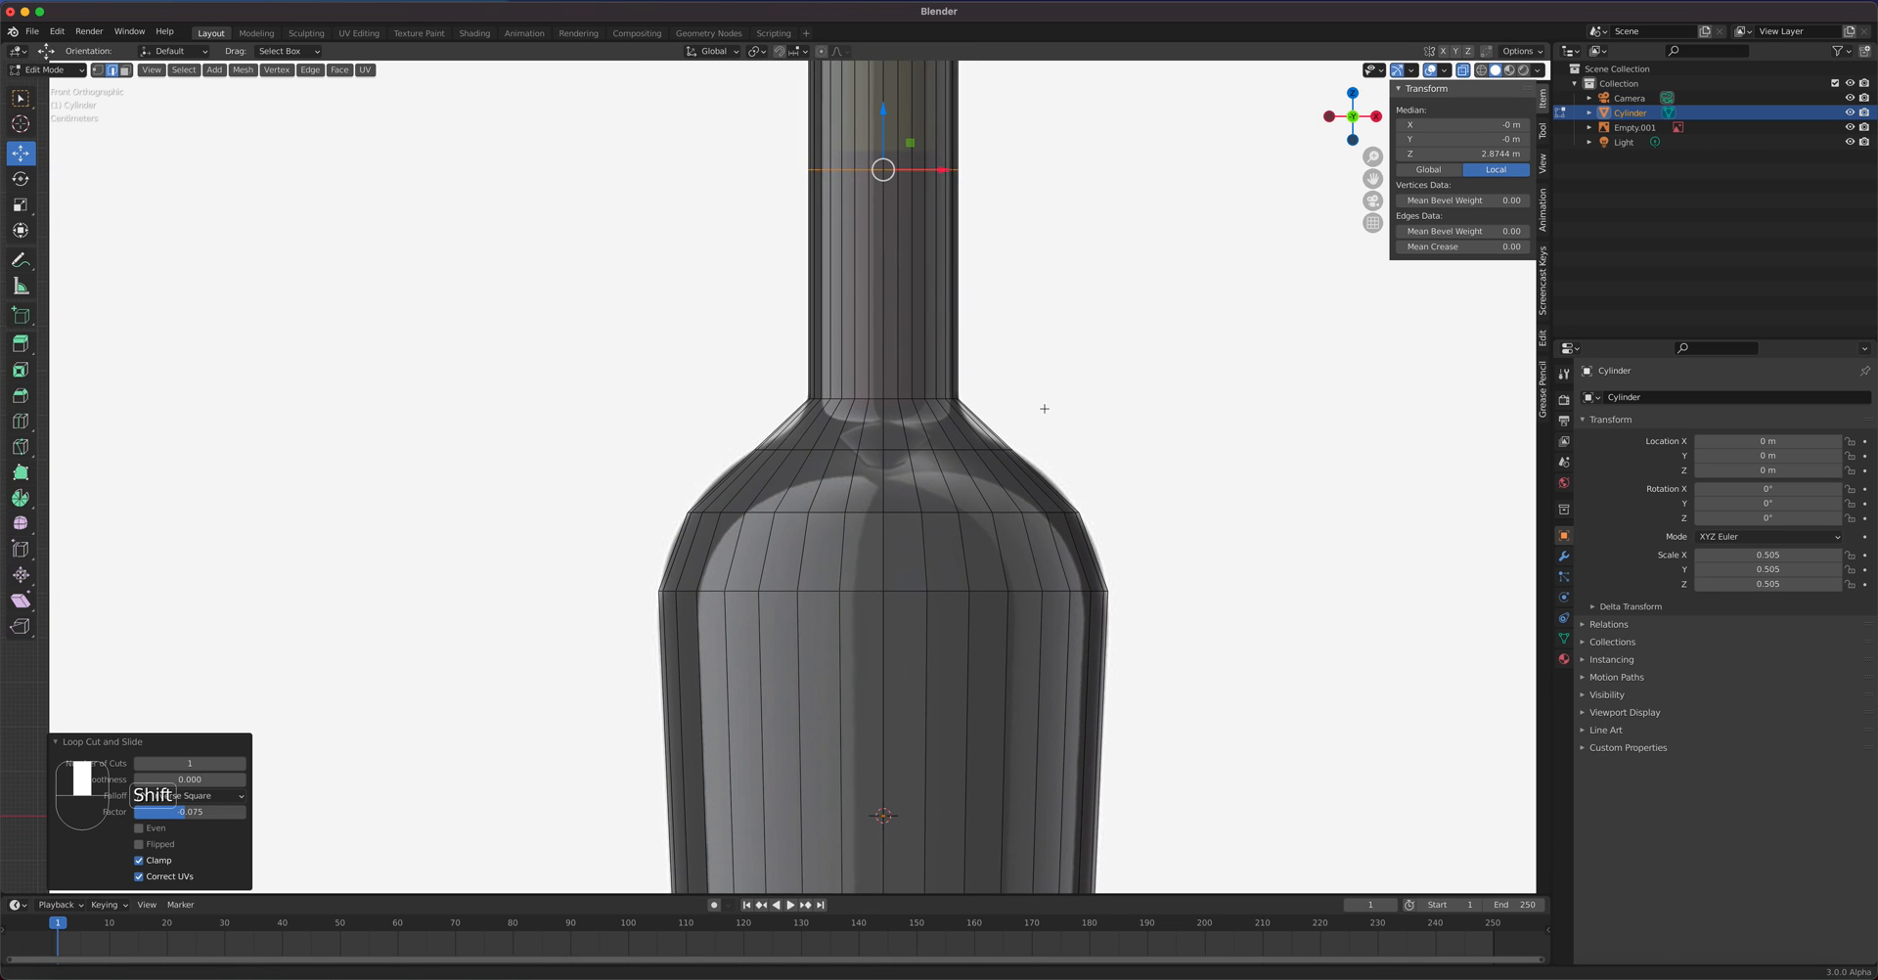
key("Tab")
scroll(984, 549, "down", 4)
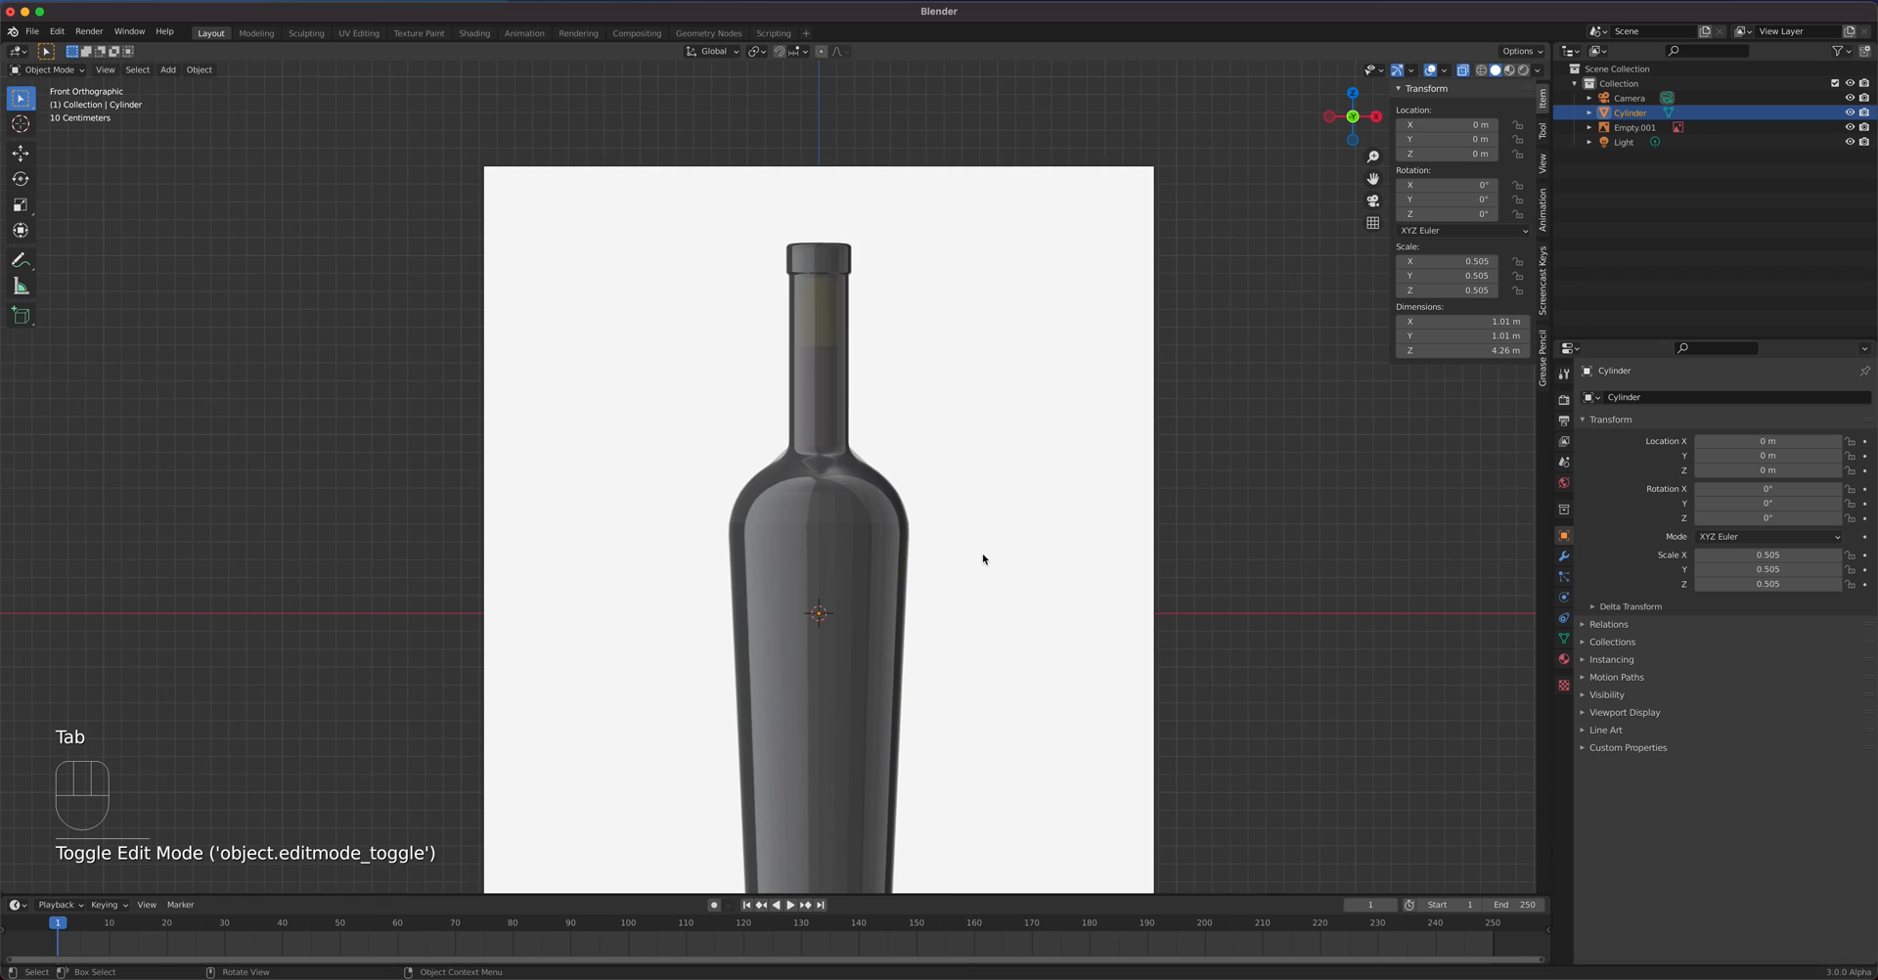
left_click(1850, 127)
middle_click_drag(814, 629, 812, 510, "shift")
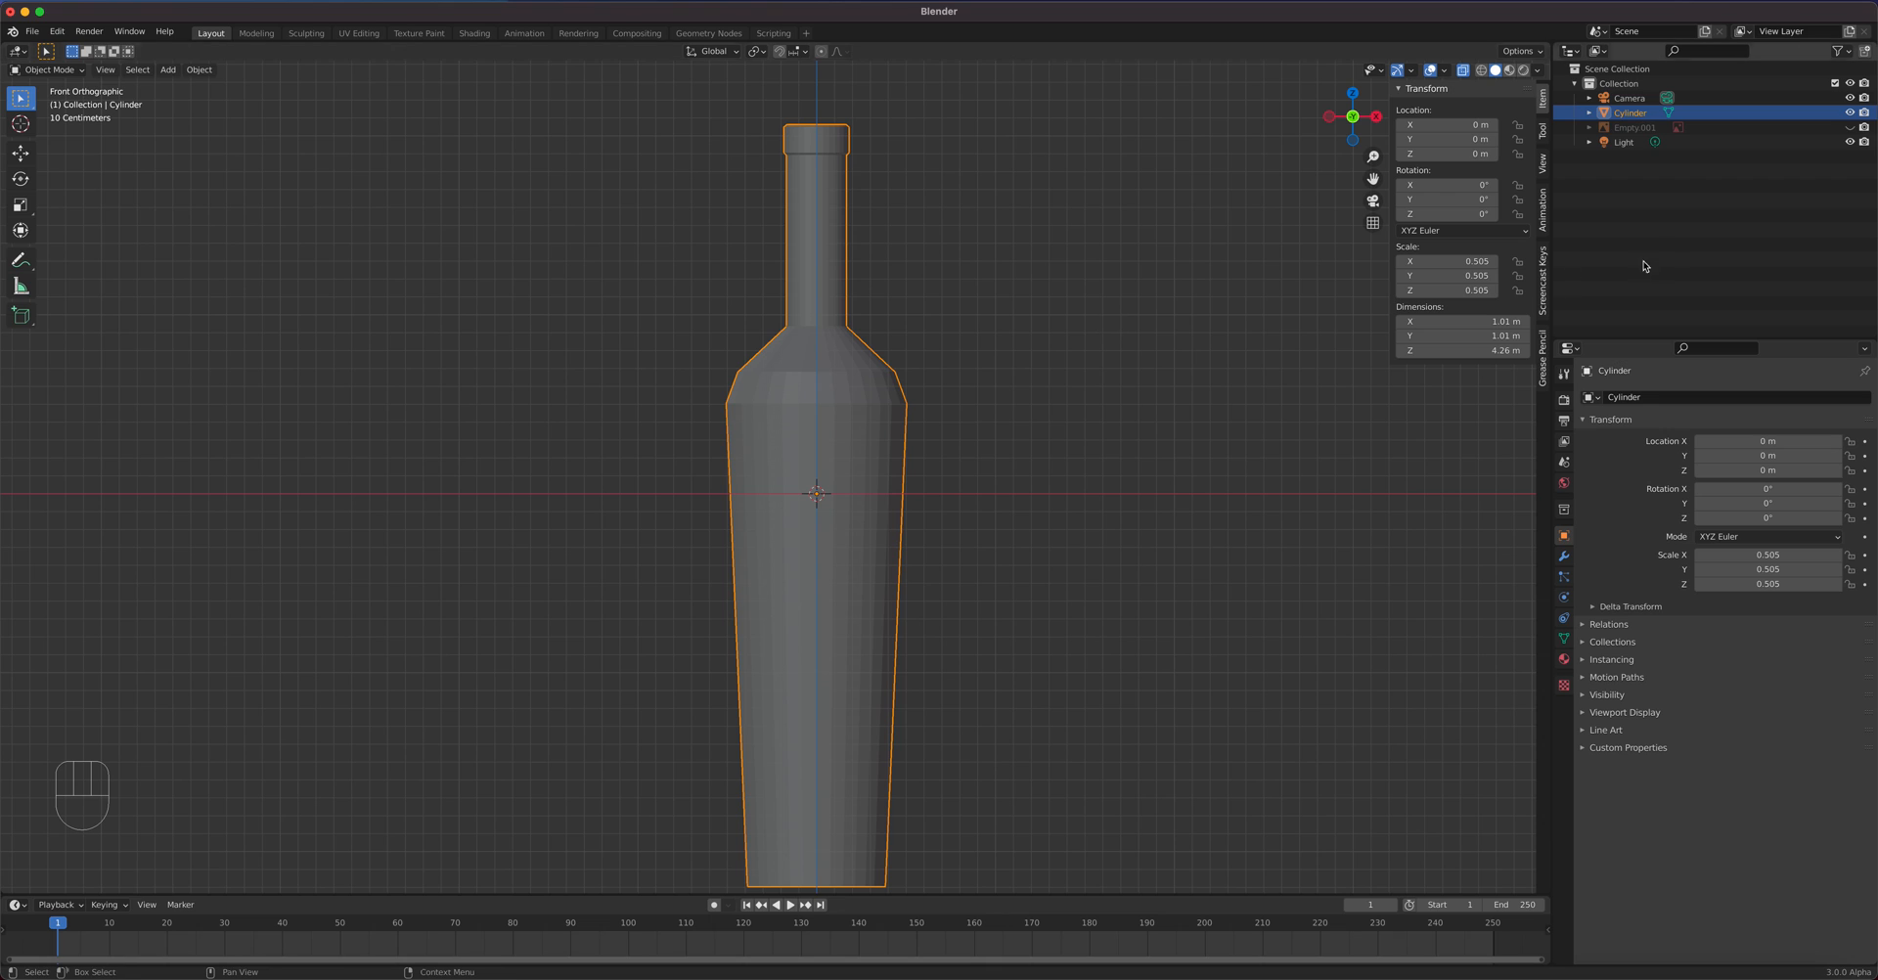
left_click(1849, 127)
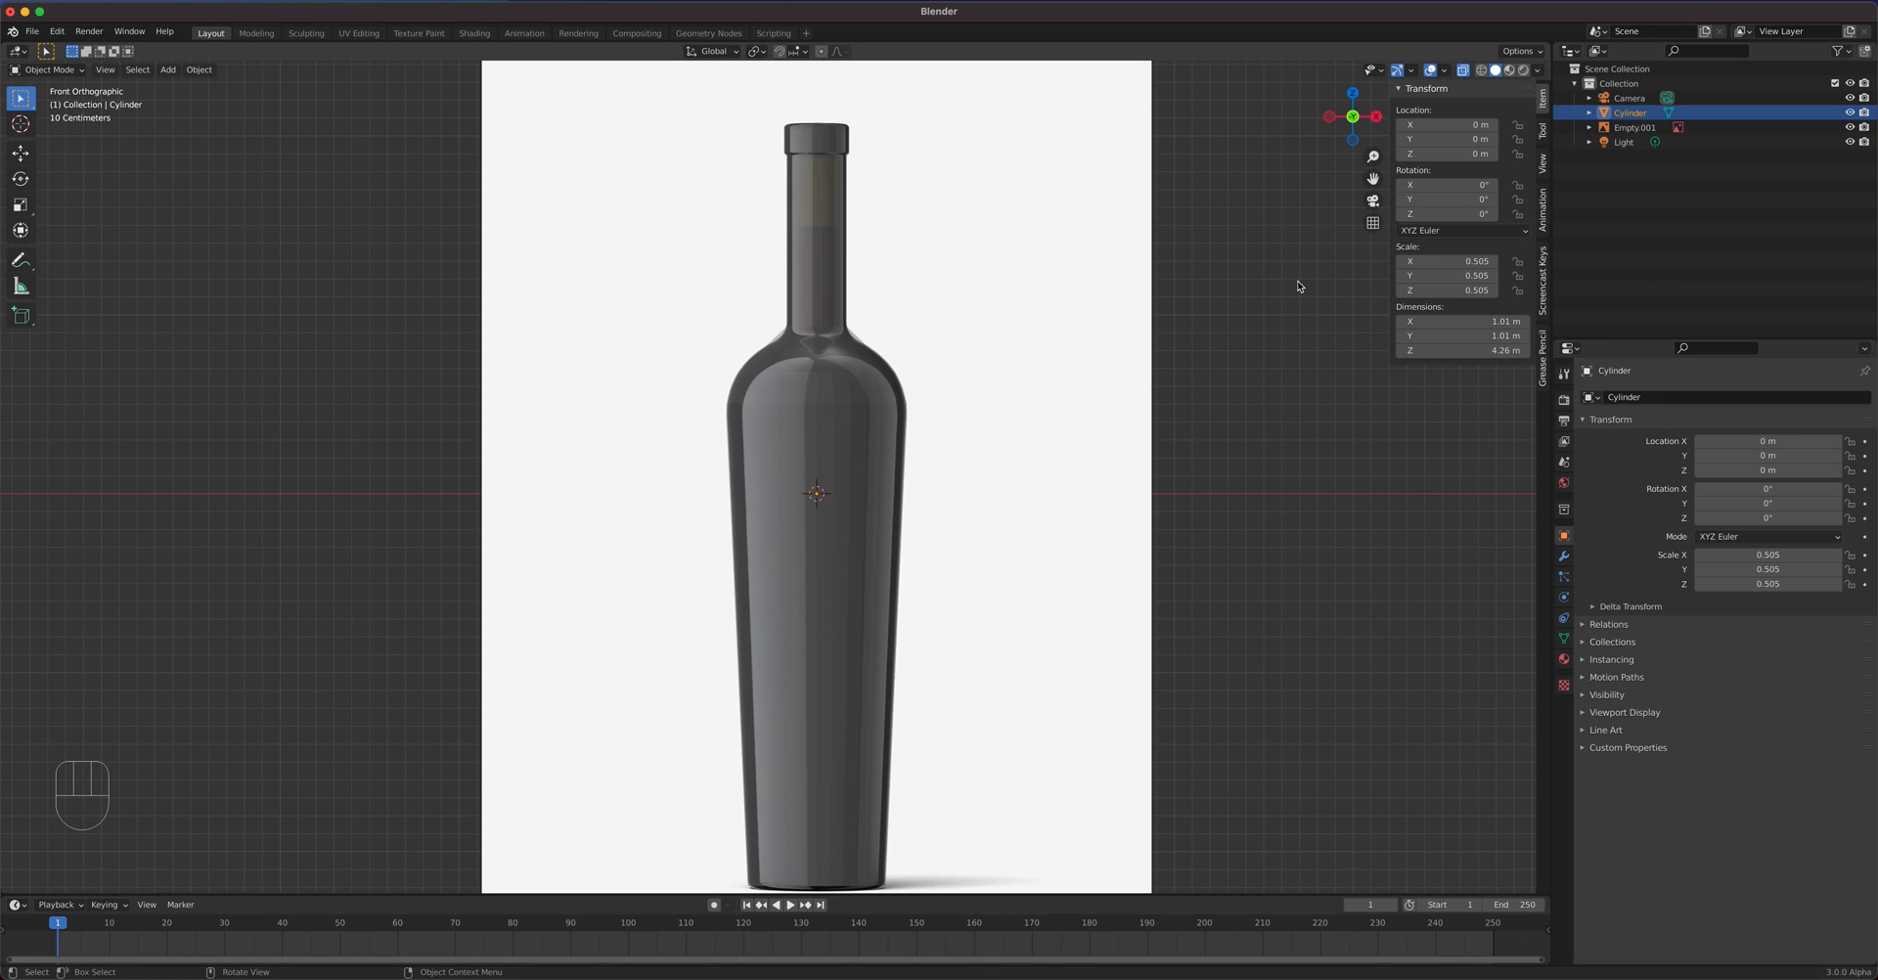
- In Edit Mode, add one loop cut between the neck's base and the upper shoulder ring, slid by a factor of about 0.061
scroll(929, 325, "up", 4)
key("Tab")
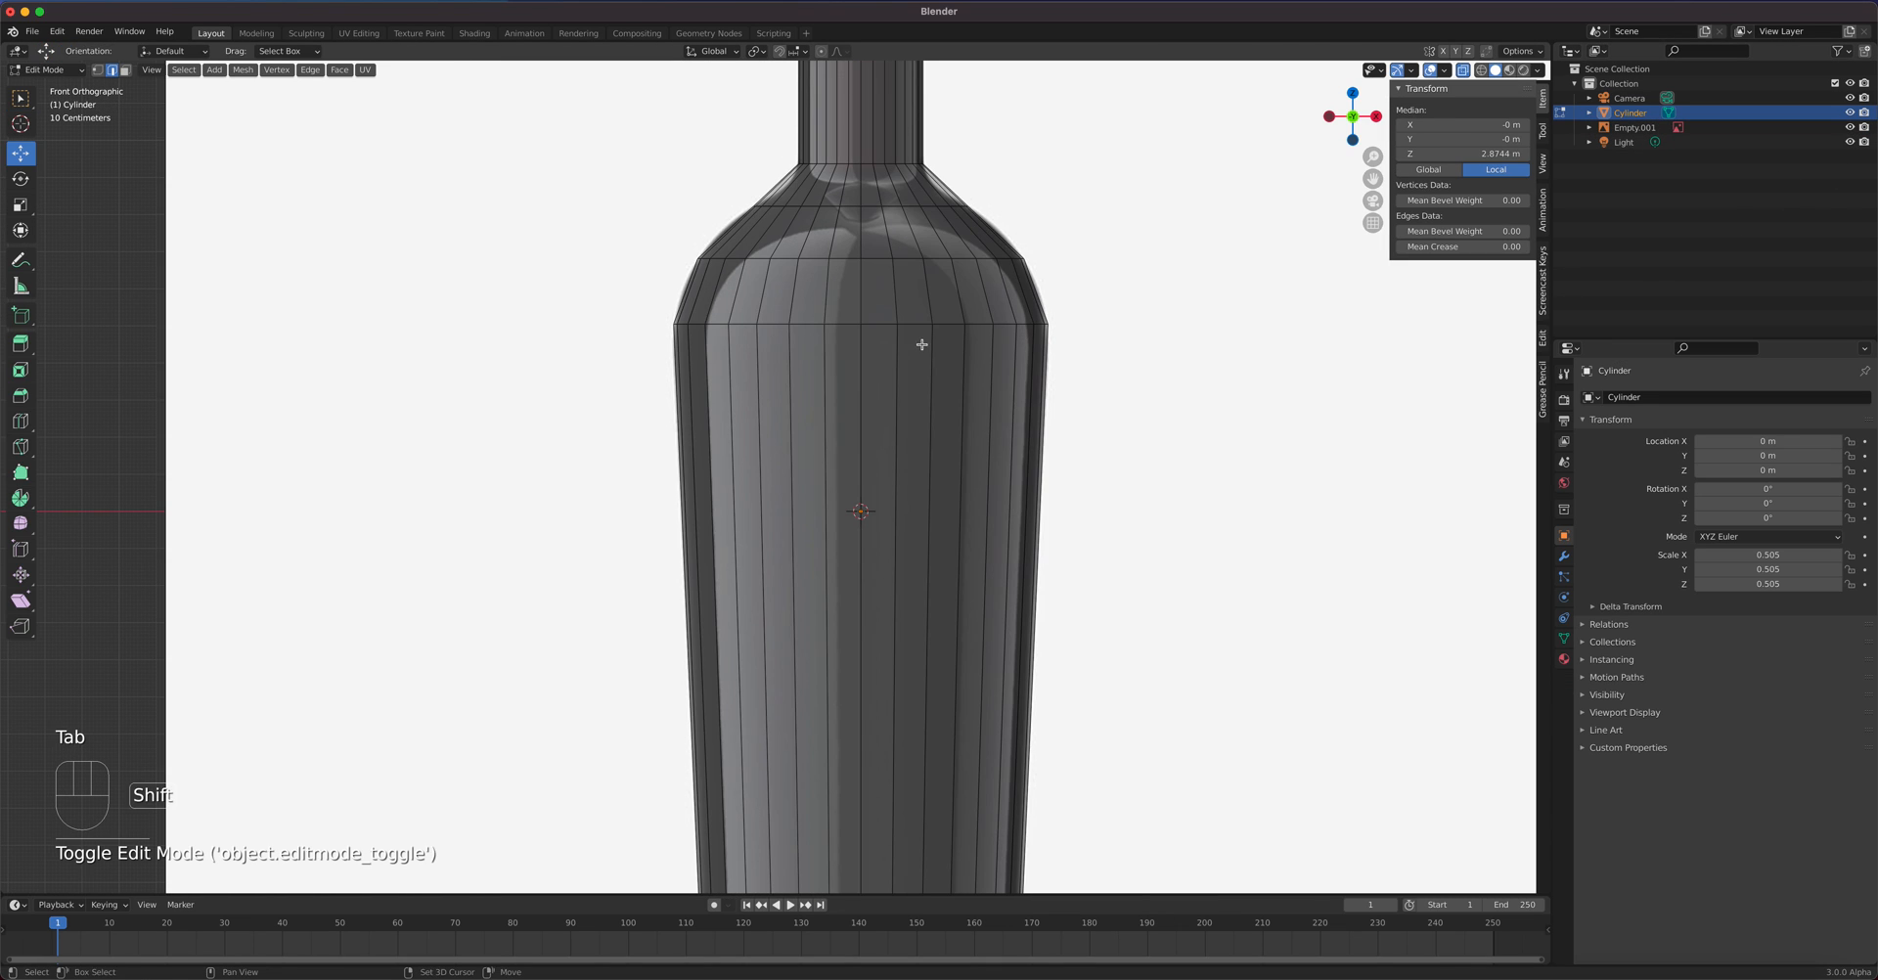
scroll(923, 348, "up", 5)
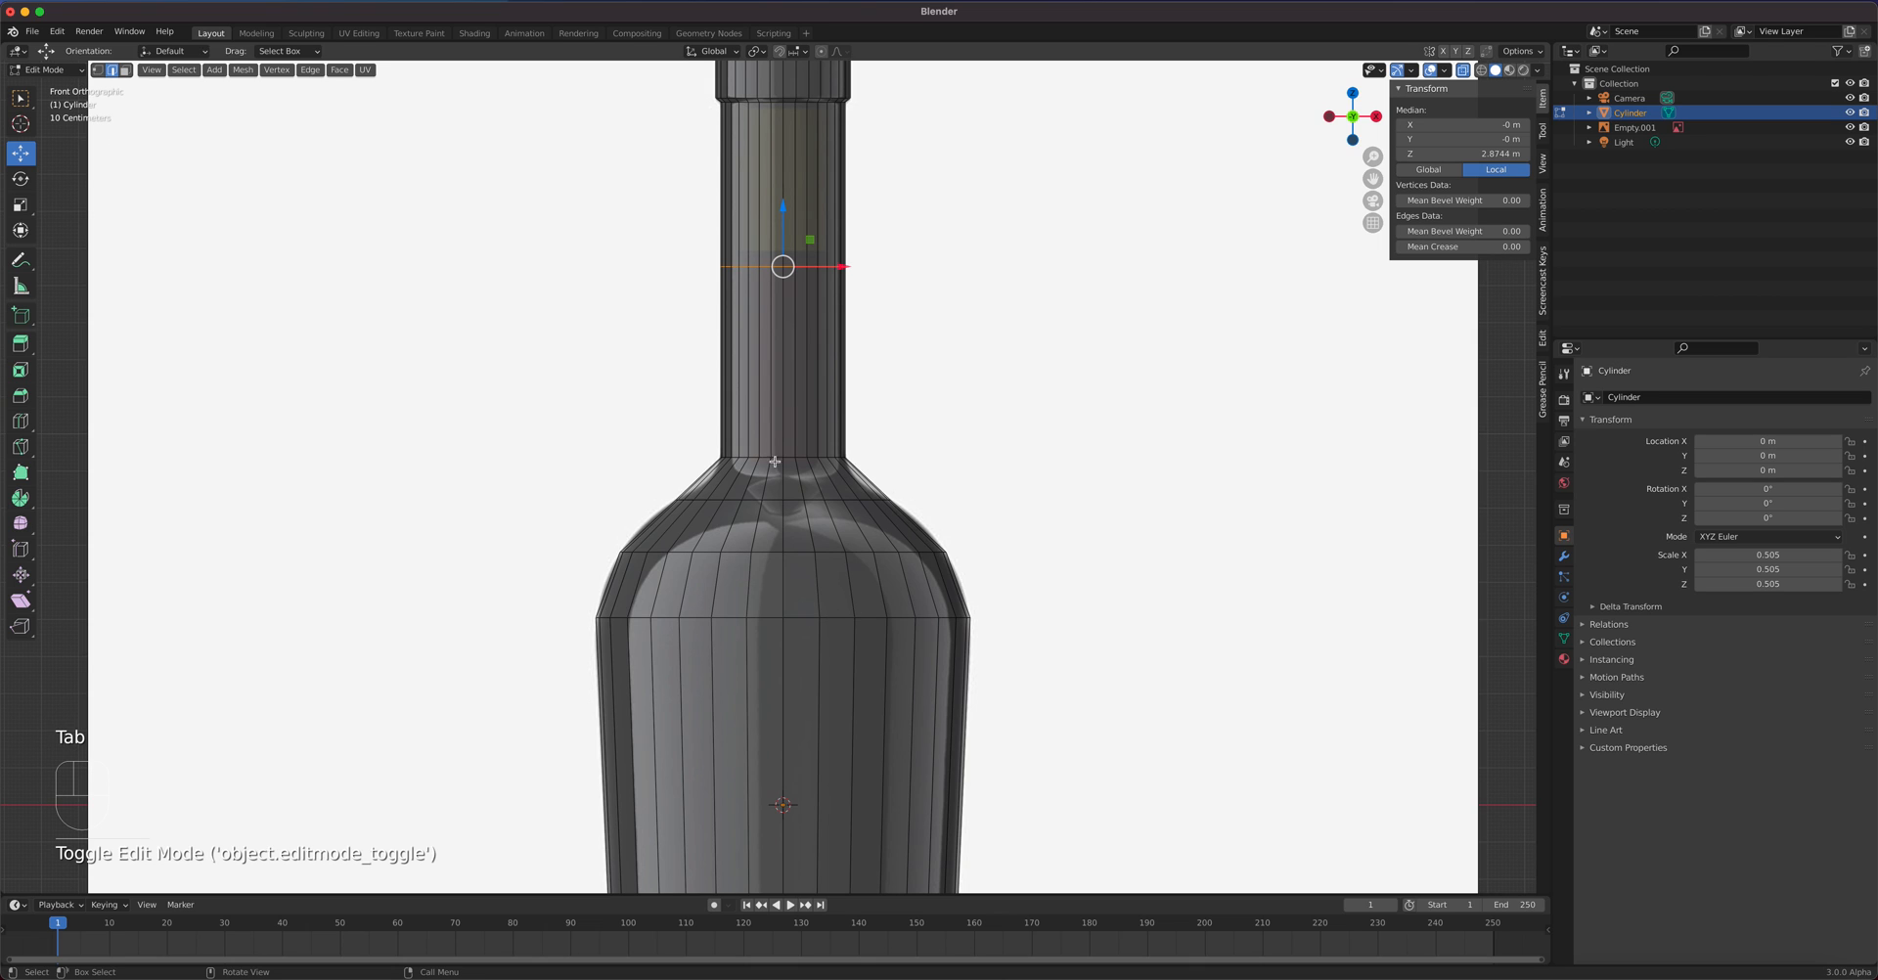
scroll(815, 499, "up", 4)
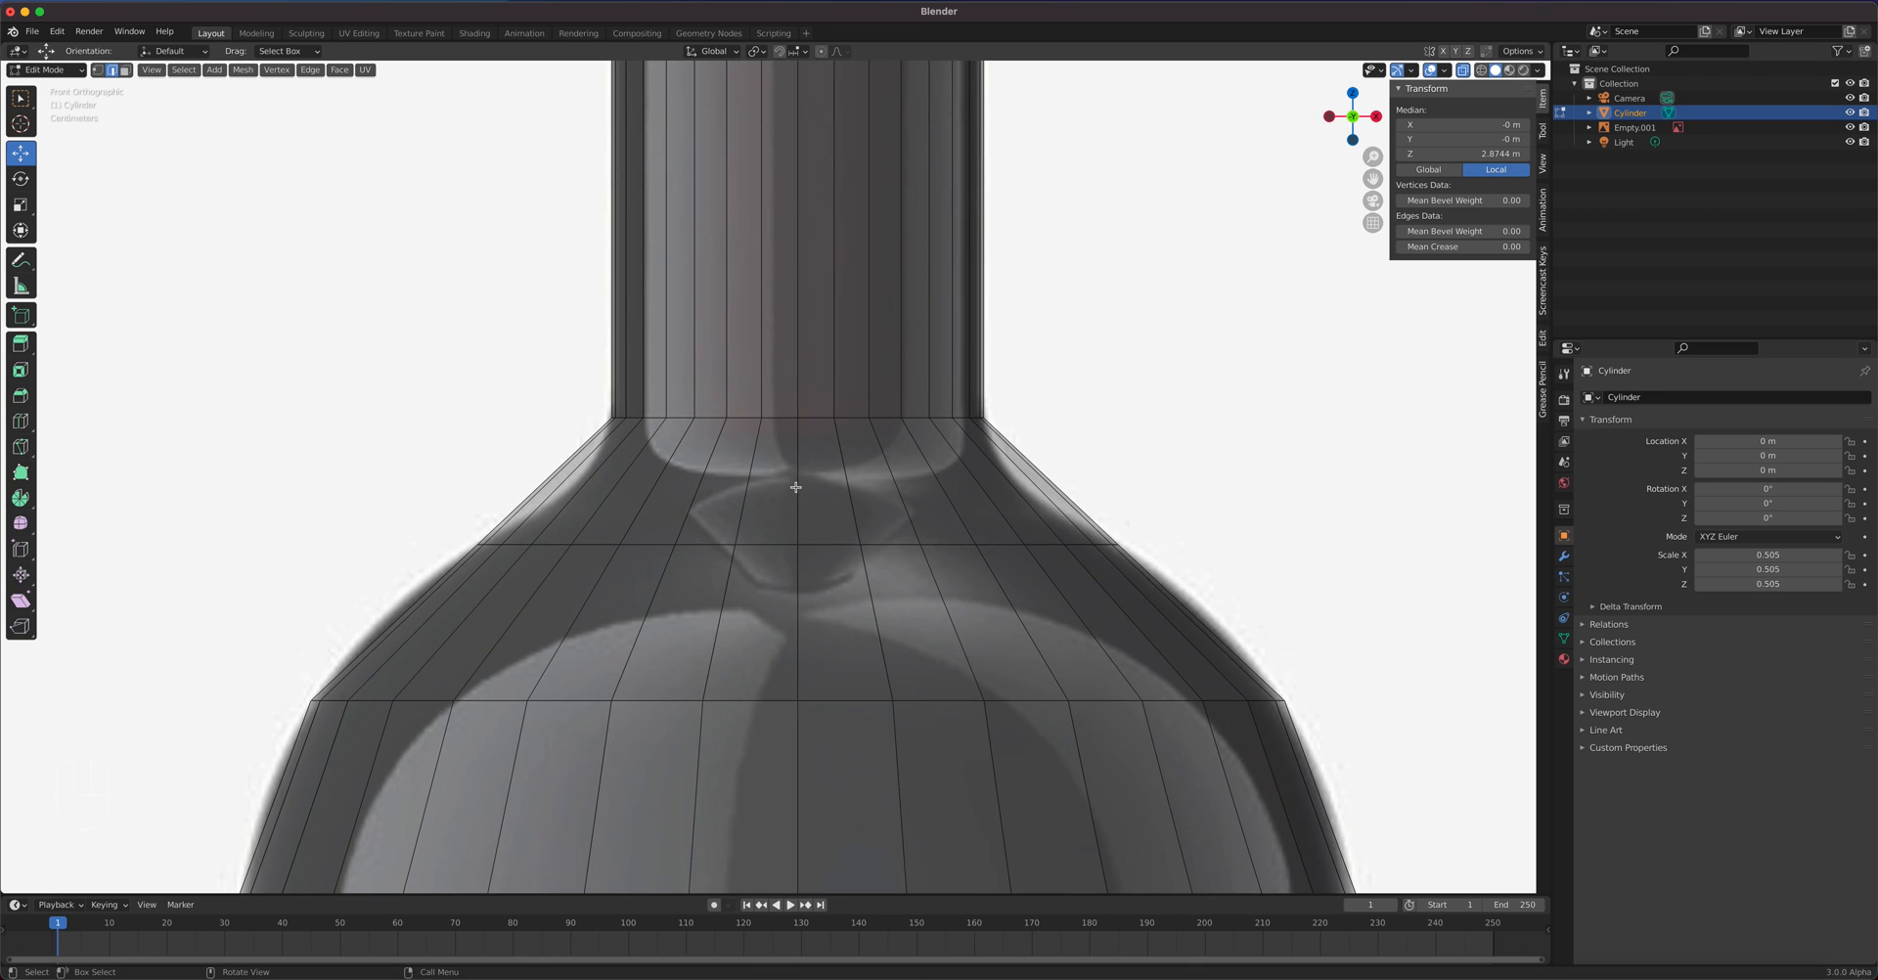
key("ctrl+r")
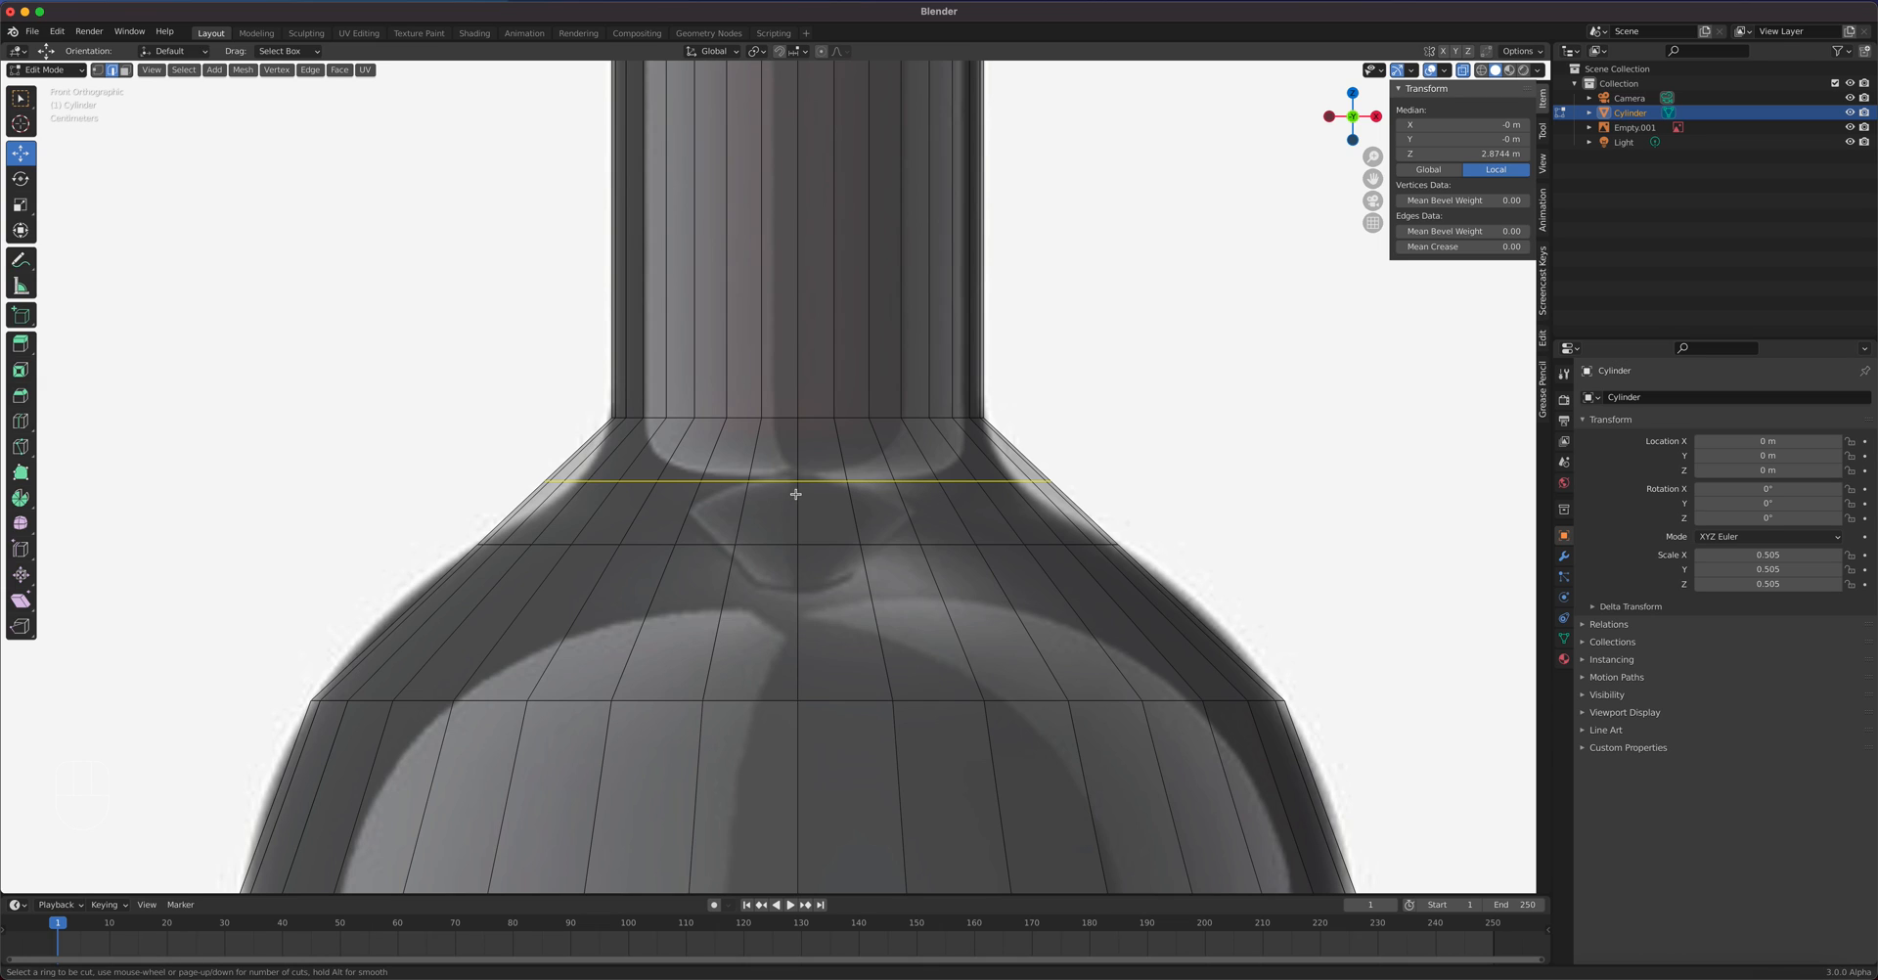
left_click(968, 507)
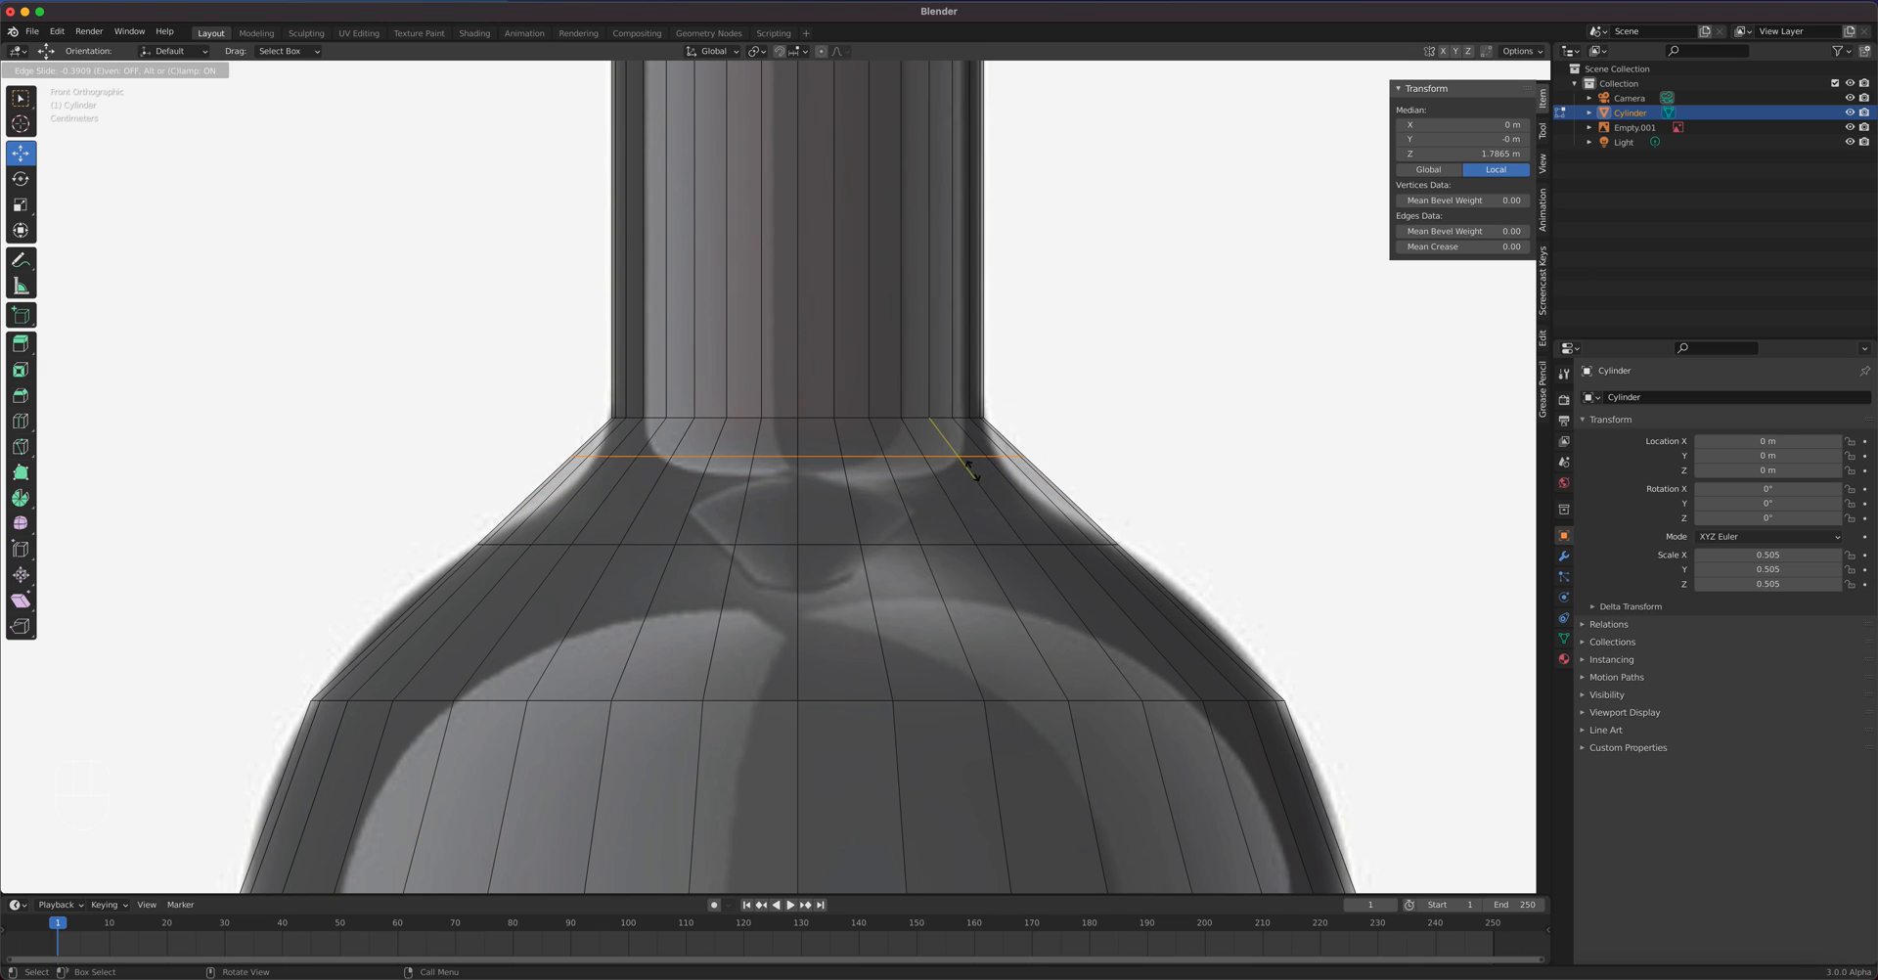
left_click(984, 503)
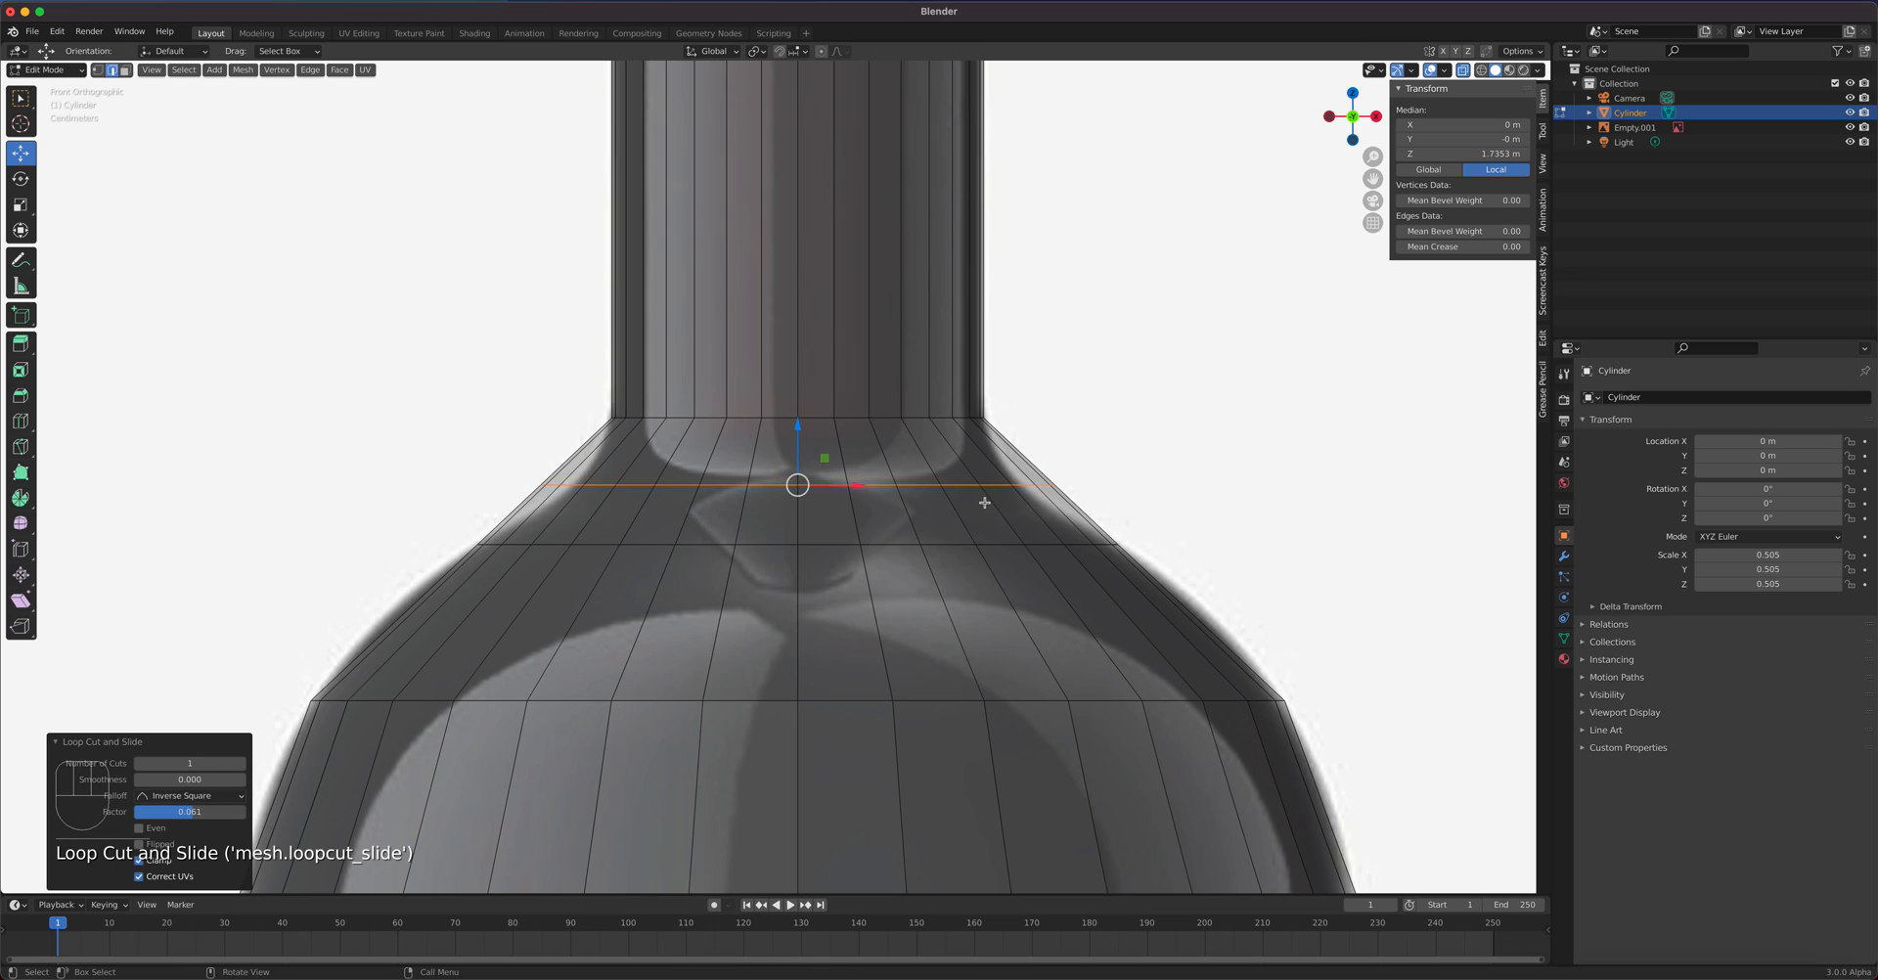
- Scale the new edge loop just below the neck's base by about 0.871 to match the reference curve
key("s")
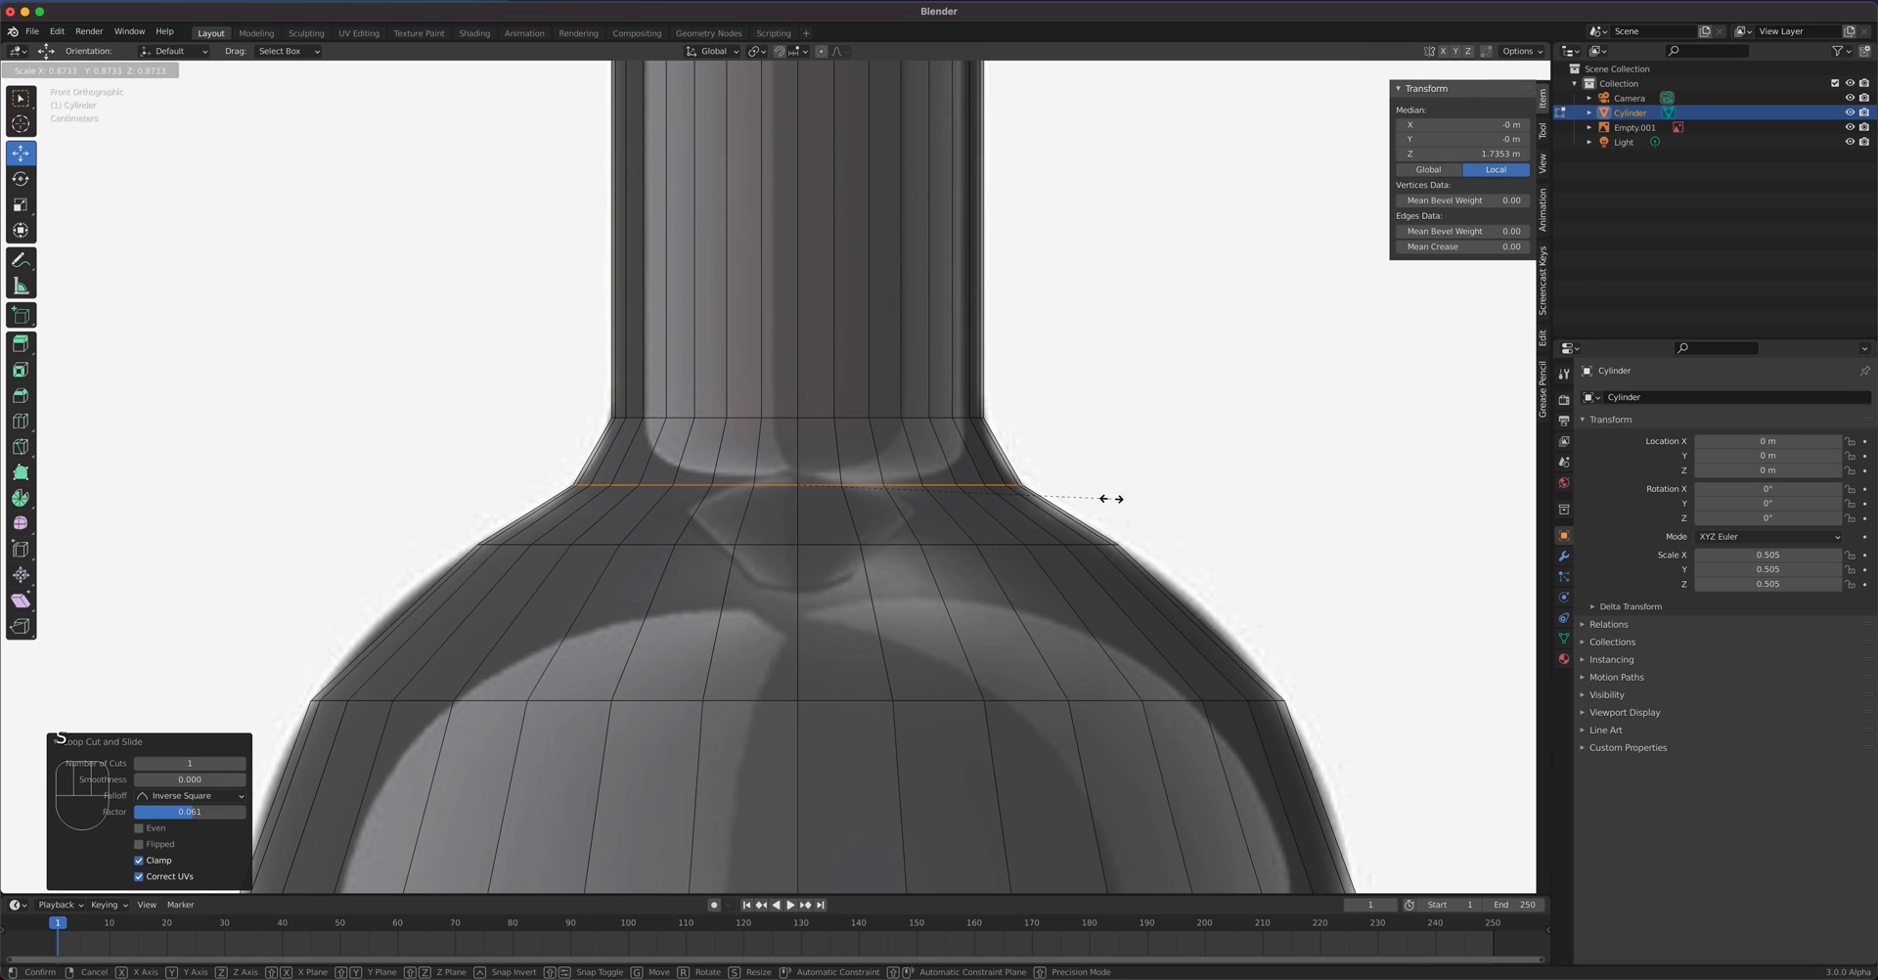
left_click(1112, 498)
- Add one centred loop cut between the two lowest shoulder rings and scale it by about 1.022 to match the reference outline
middle_click_drag(1166, 632, 1157, 365, "shift")
key("ctrl")
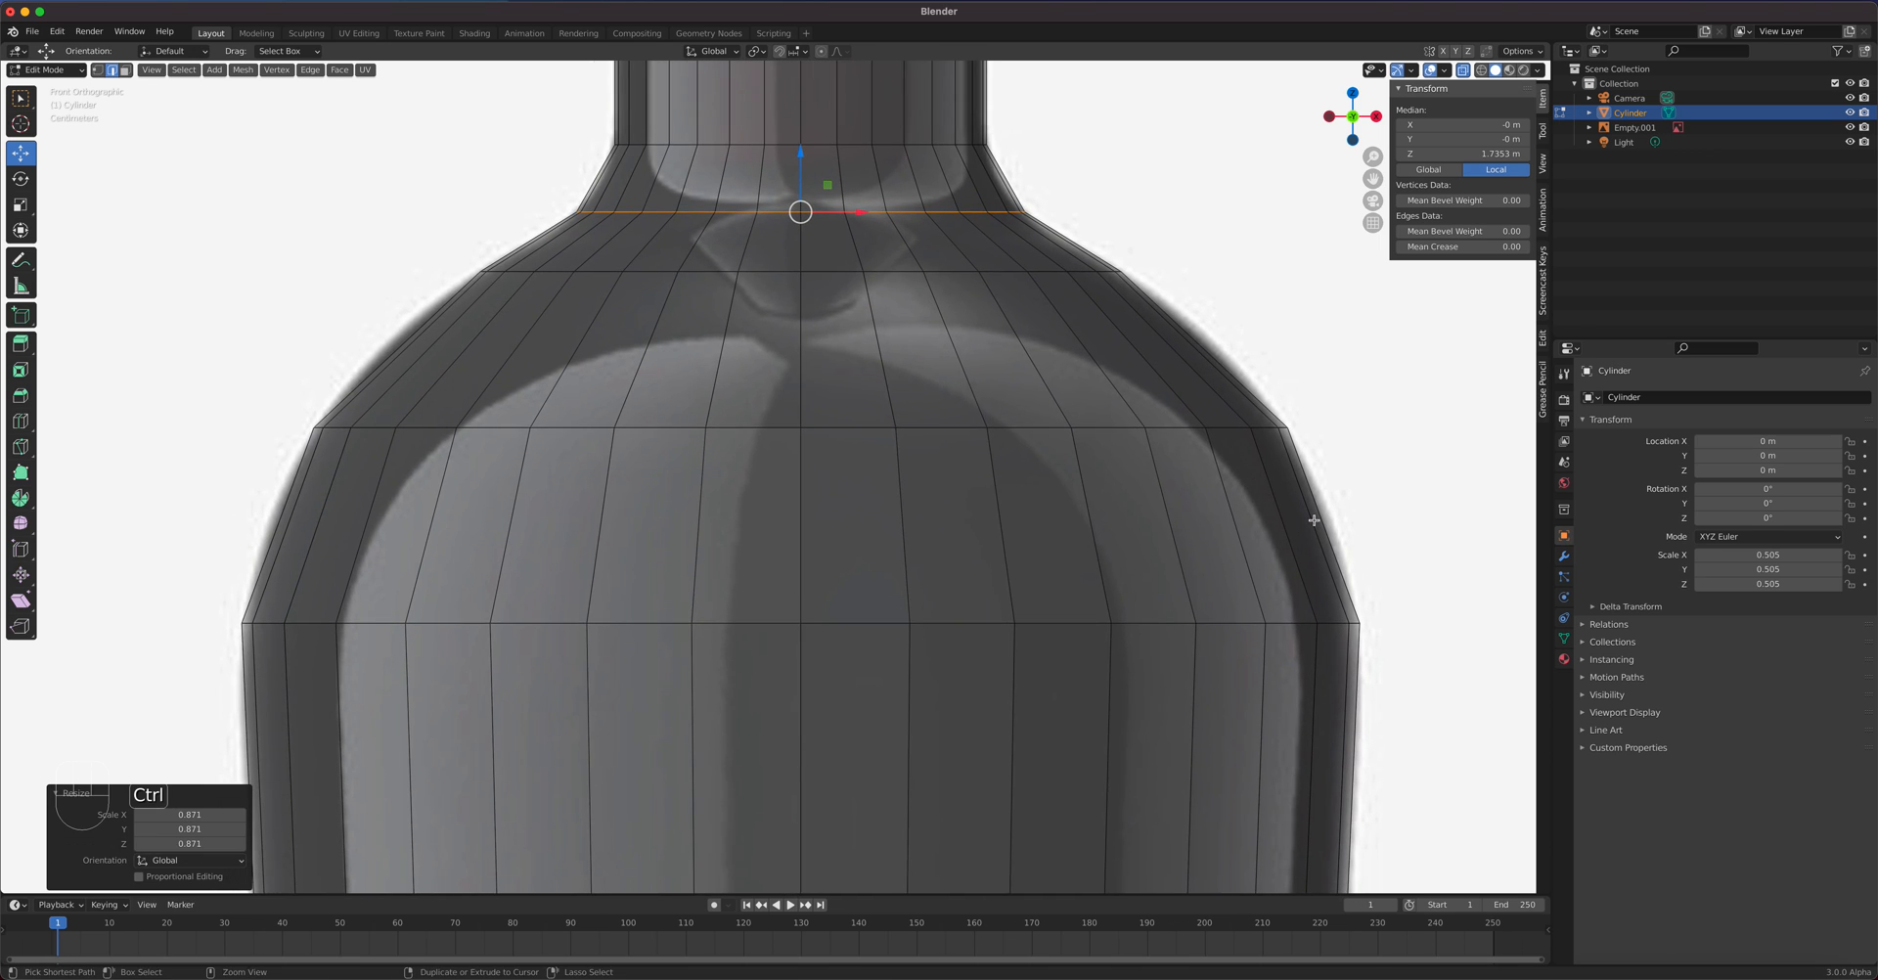
key("ctrl+r")
left_click(1313, 520)
left_click(1314, 520)
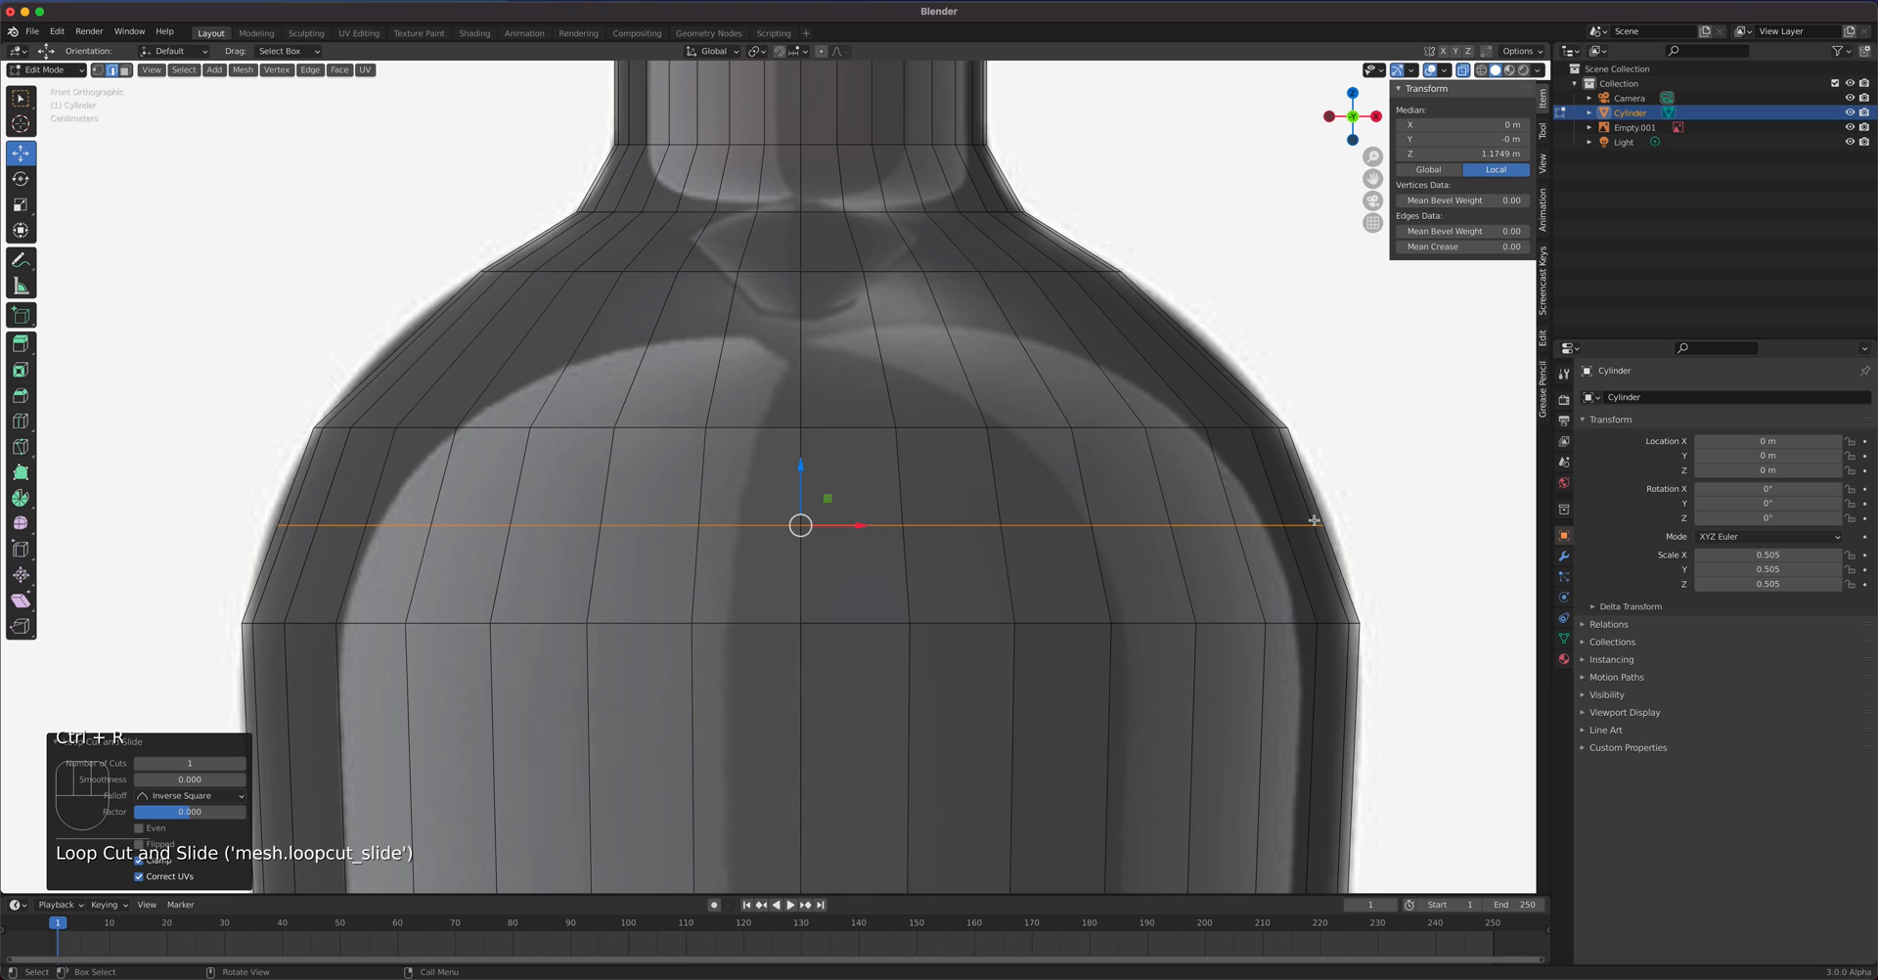
key("s")
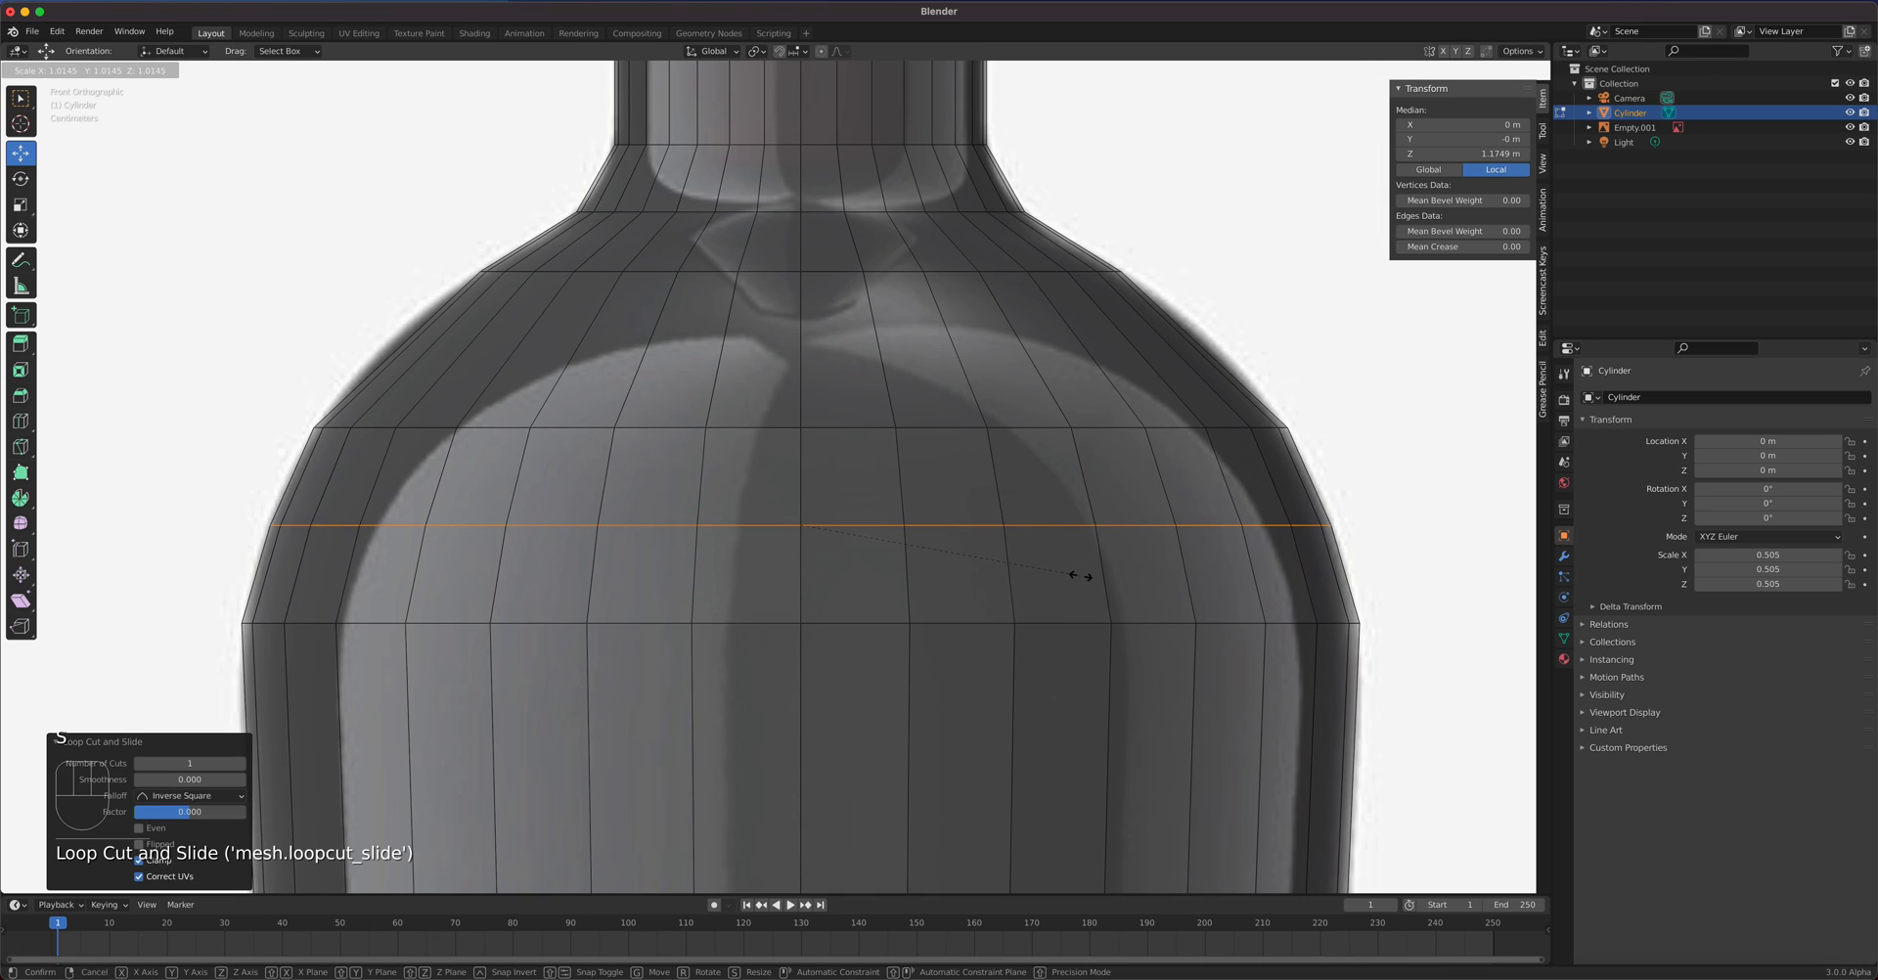
left_click(1082, 575)
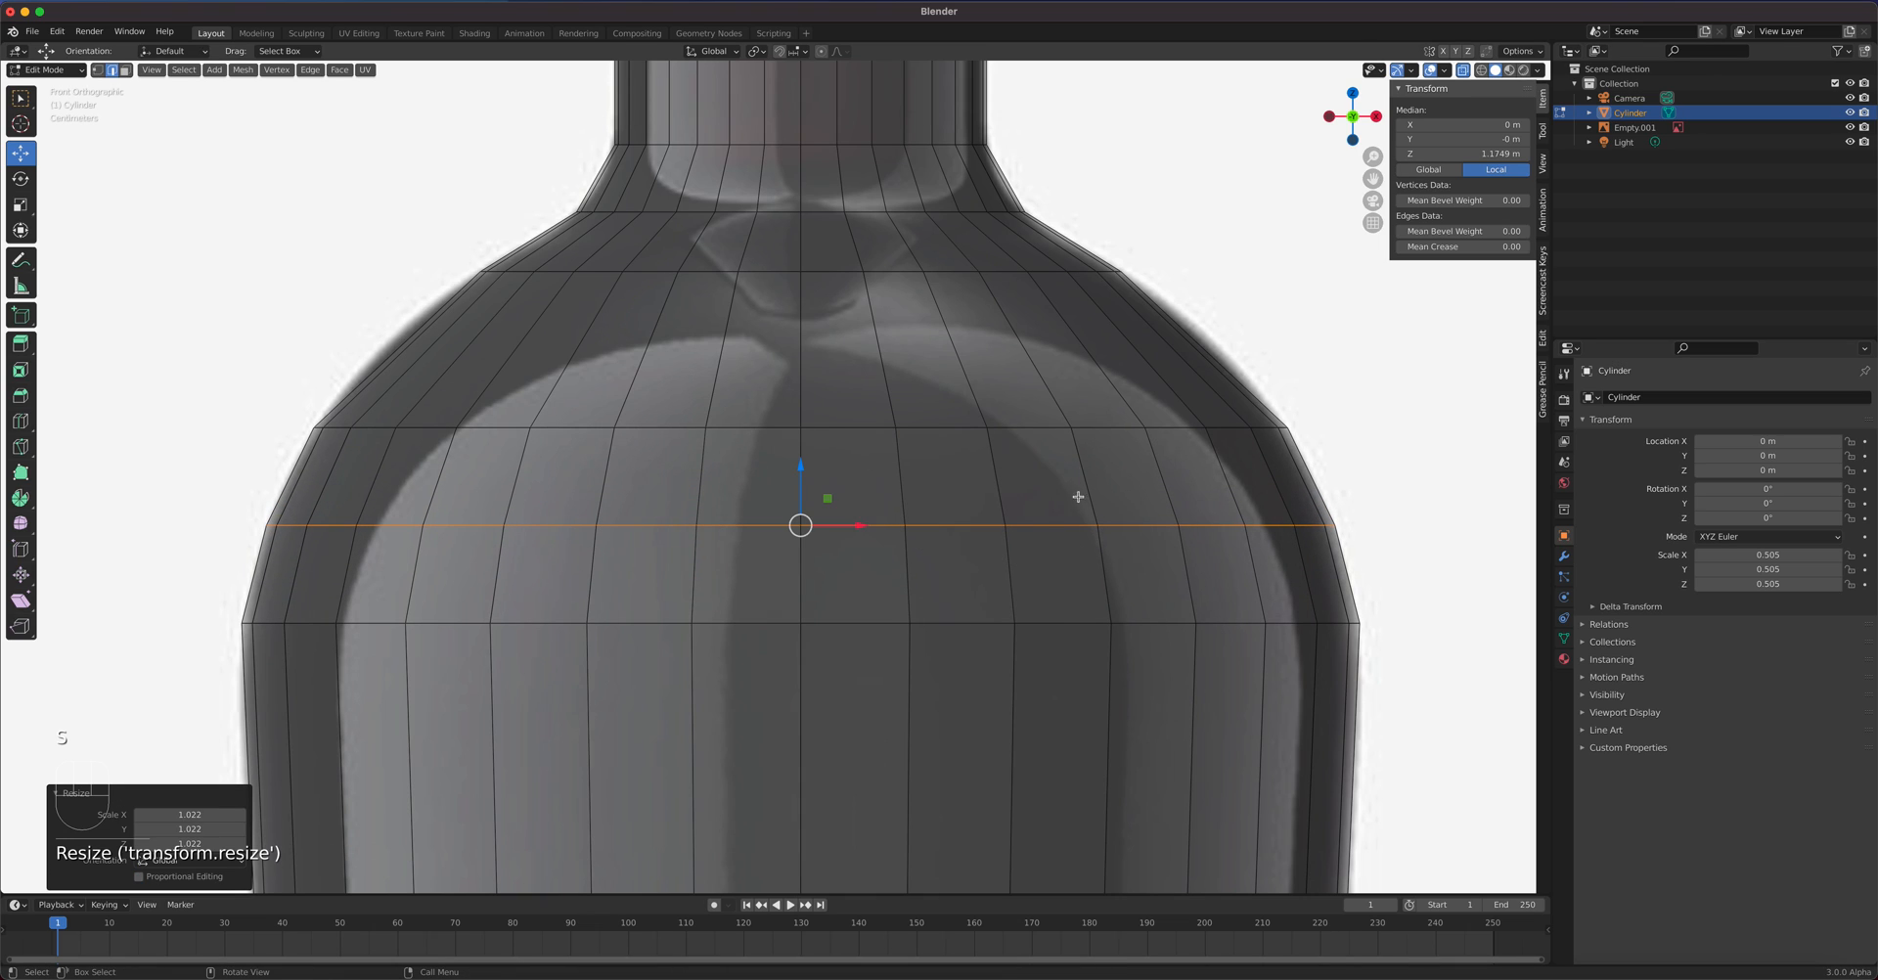
- Add one centred loop cut across the upper shoulder section and scale it by about 1.032 to round the curve
key("ctrl+r")
left_click(1197, 337)
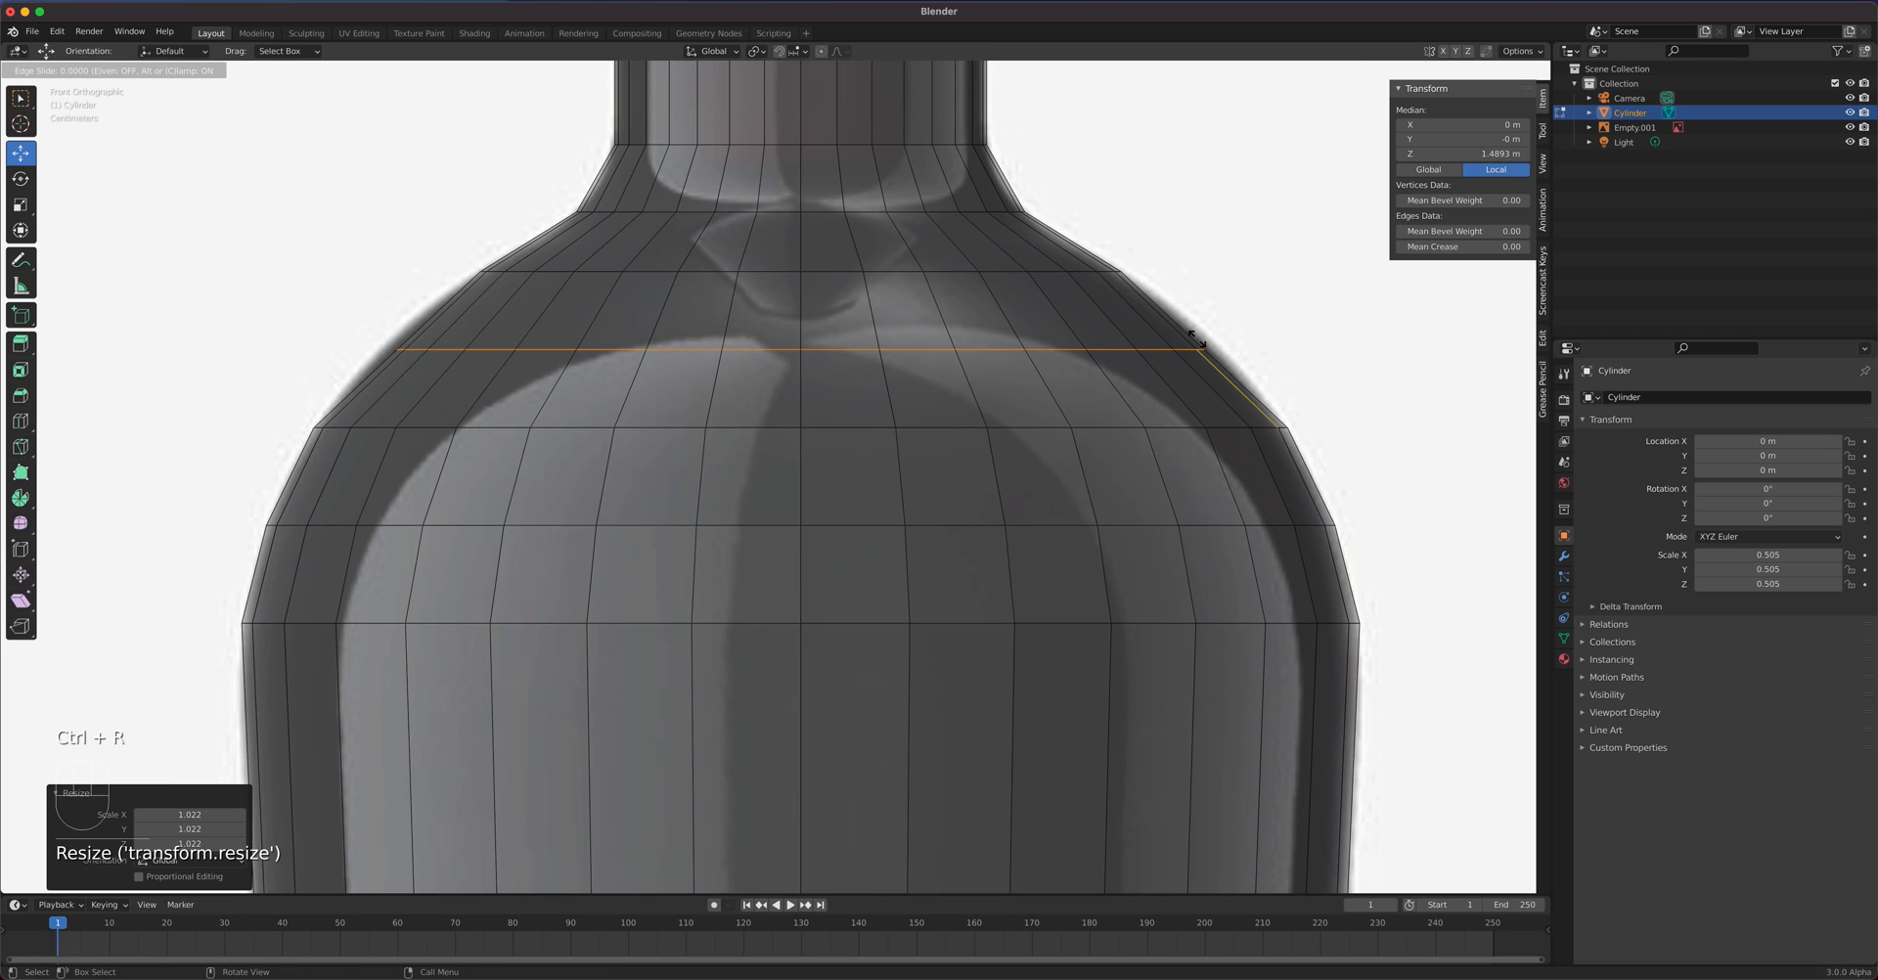
left_click(1197, 337)
key("s")
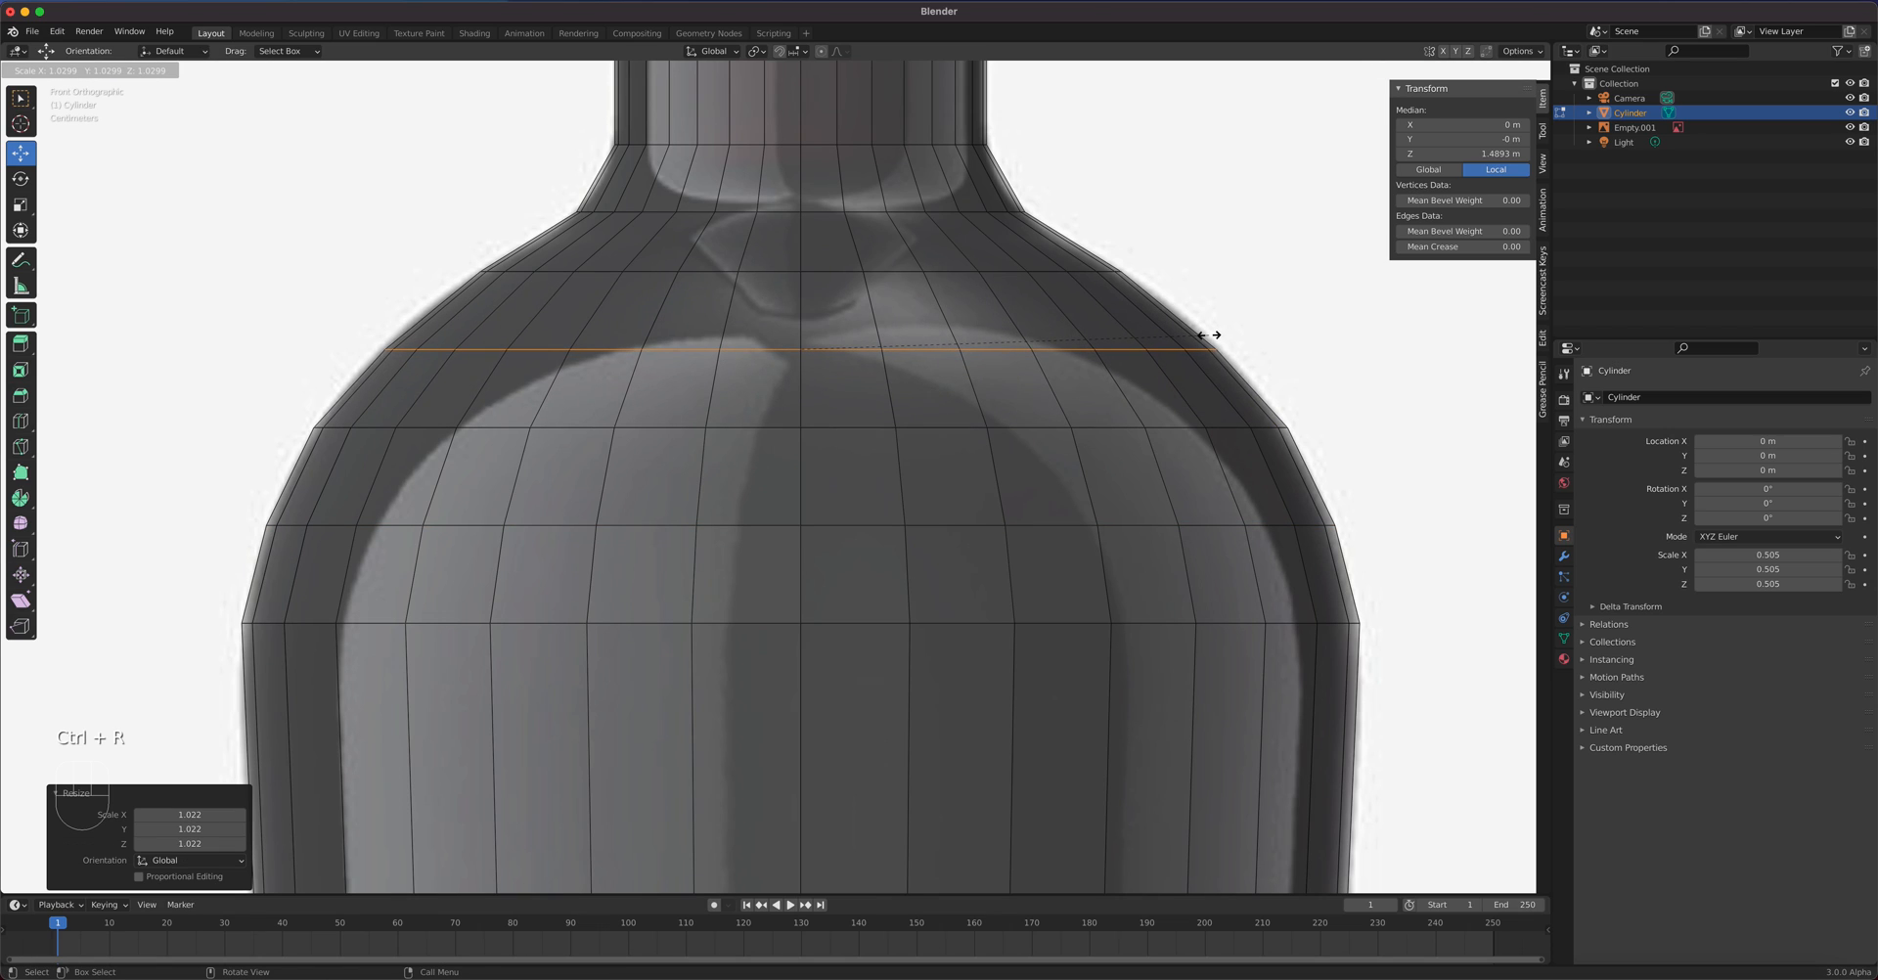
left_click(1213, 381)
- Add one loop cut around the bottle's long body and slide it down to just above the base, by a factor of about 0.982
scroll(981, 671, "down", 4)
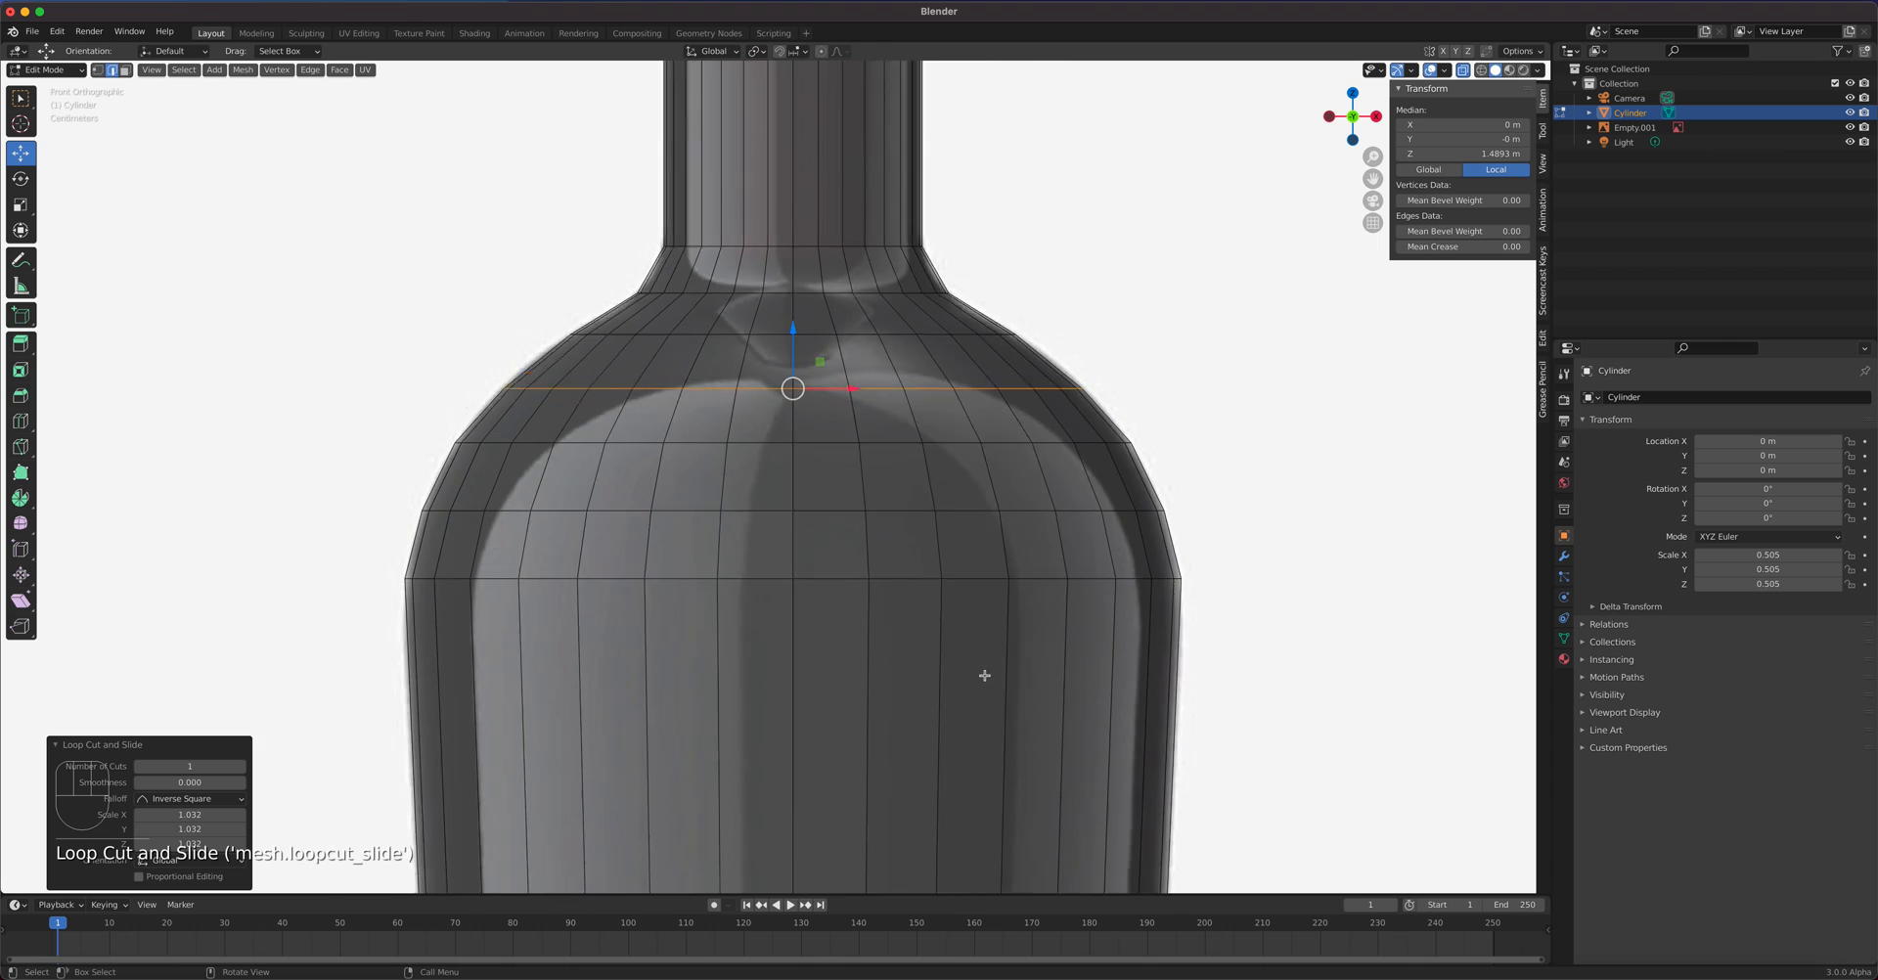
scroll(904, 319, "up", 5)
middle_click_drag(904, 319, 855, 407, "shift")
middle_click_drag(848, 732, 909, 128, "shift")
middle_click_drag(818, 658, 864, 520, "shift")
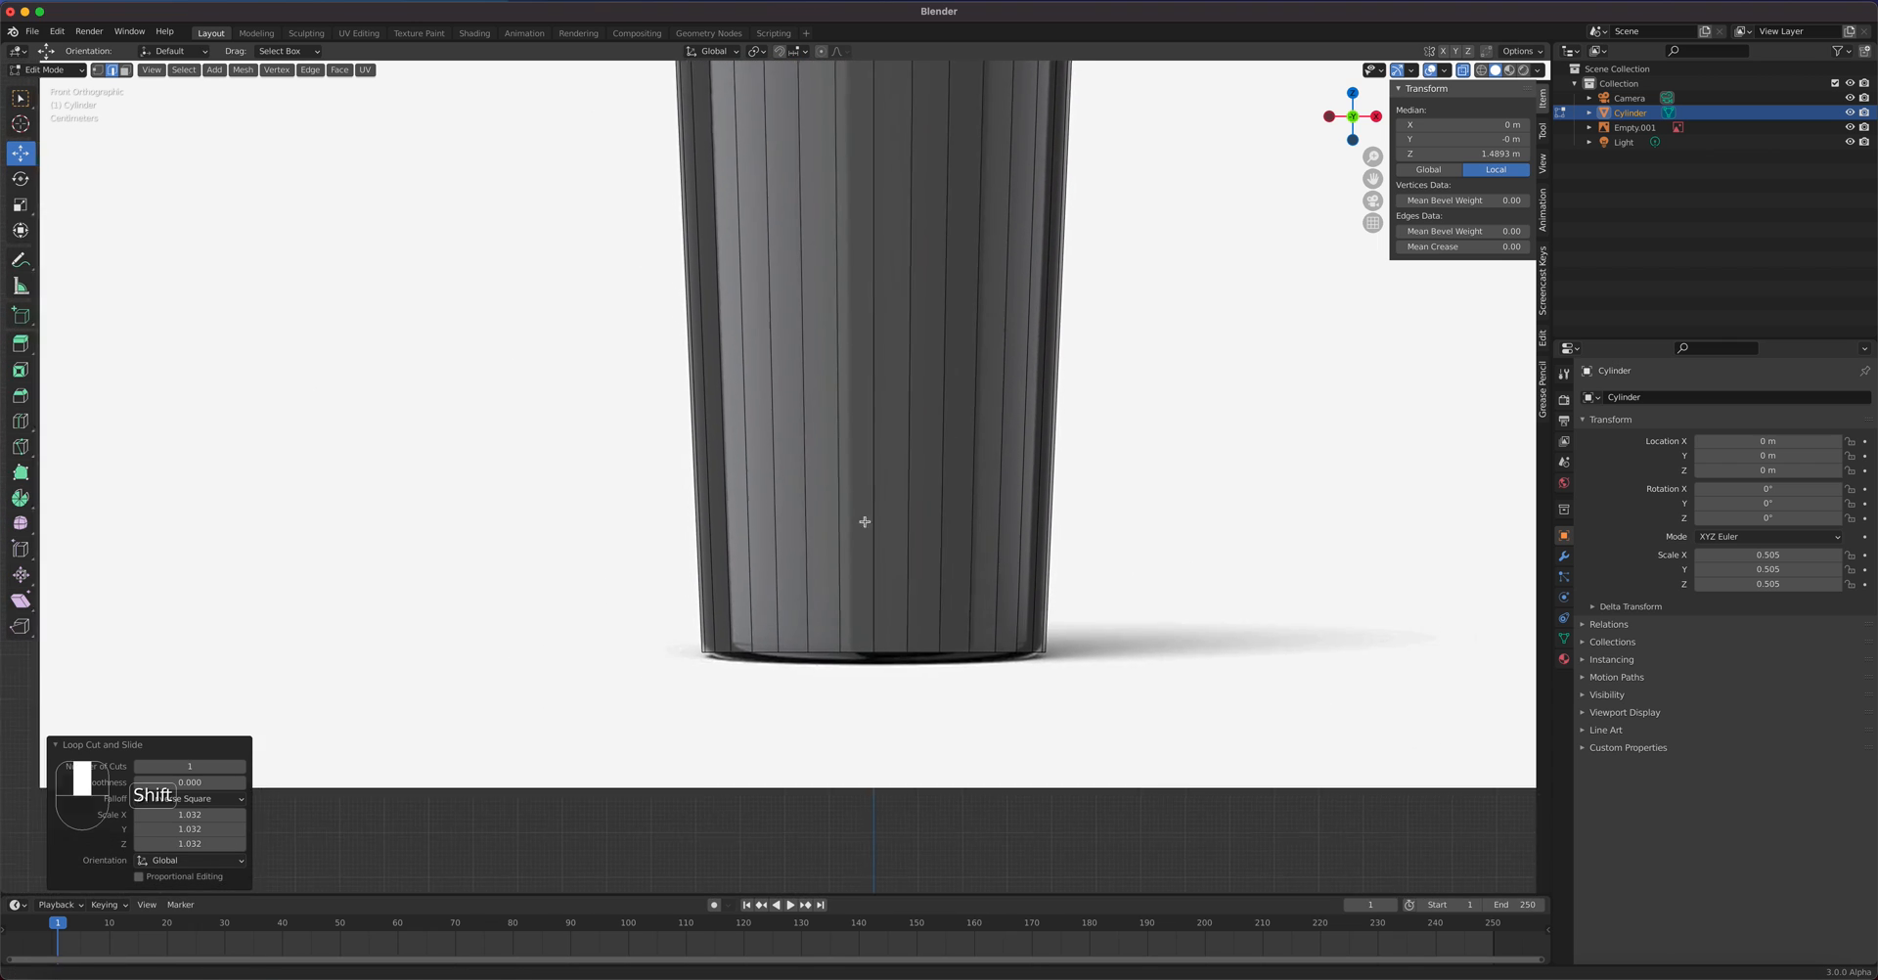
scroll(872, 536, "up", 3)
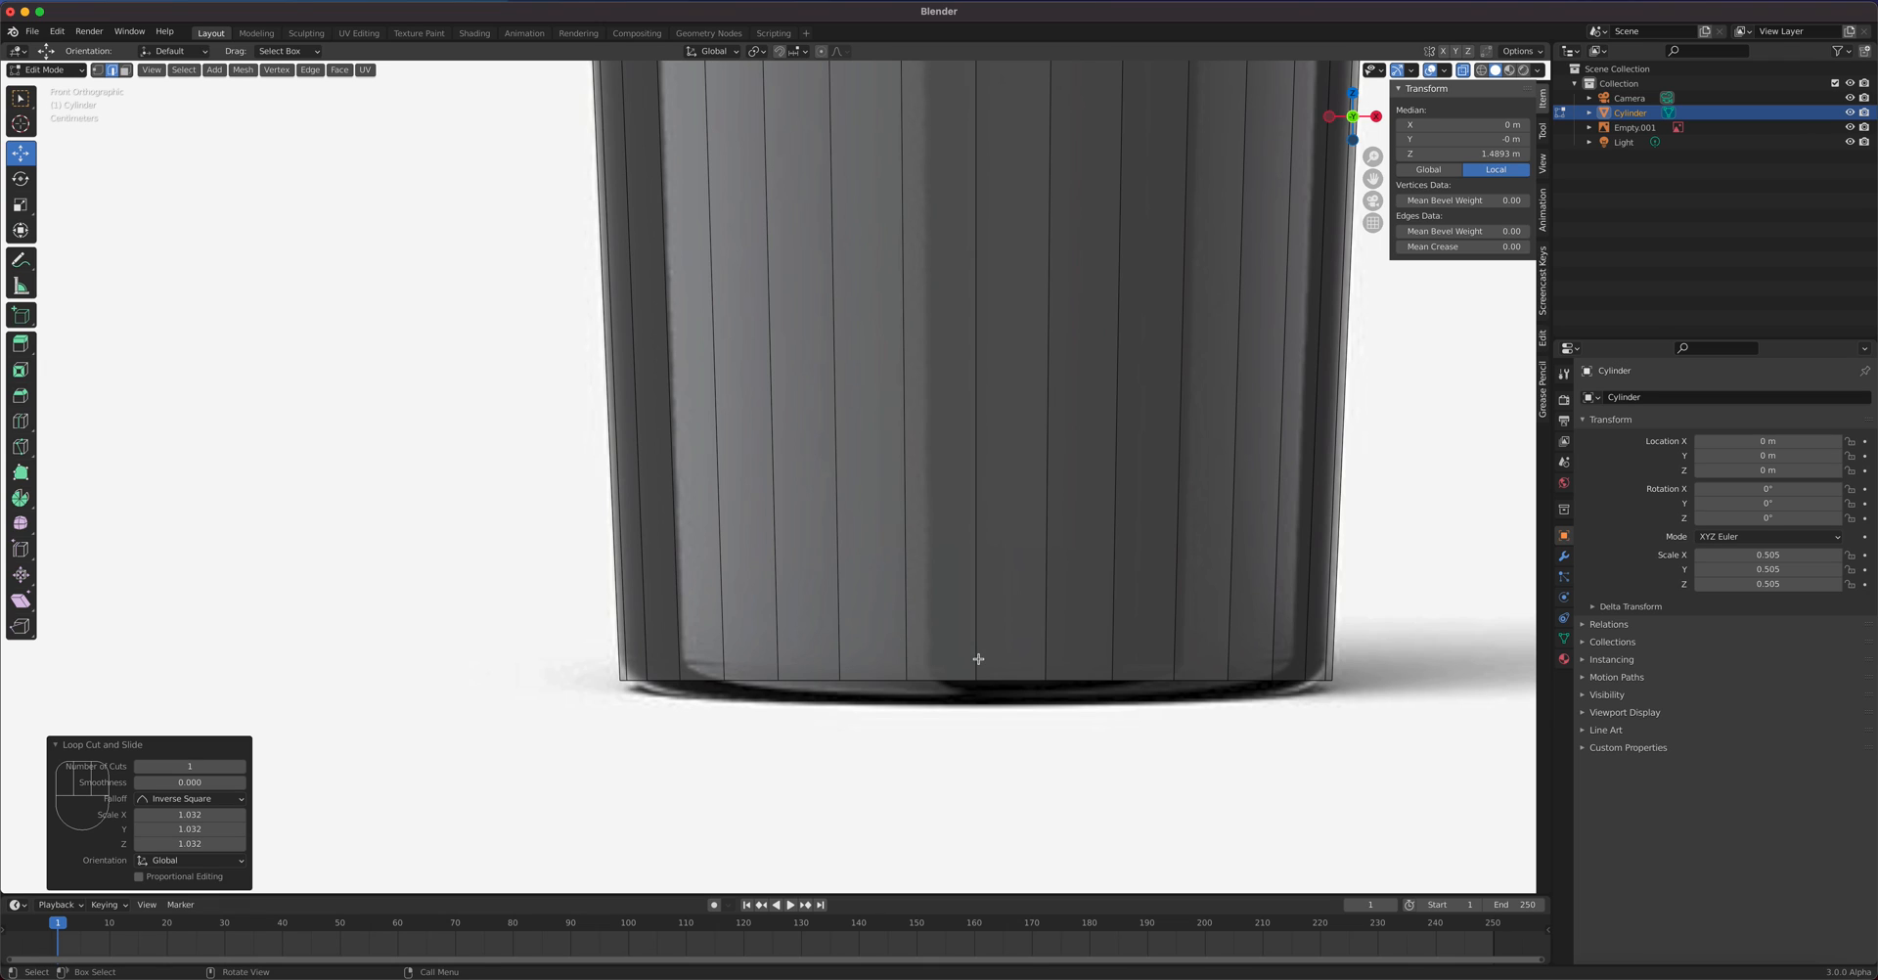
key("ctrl+r")
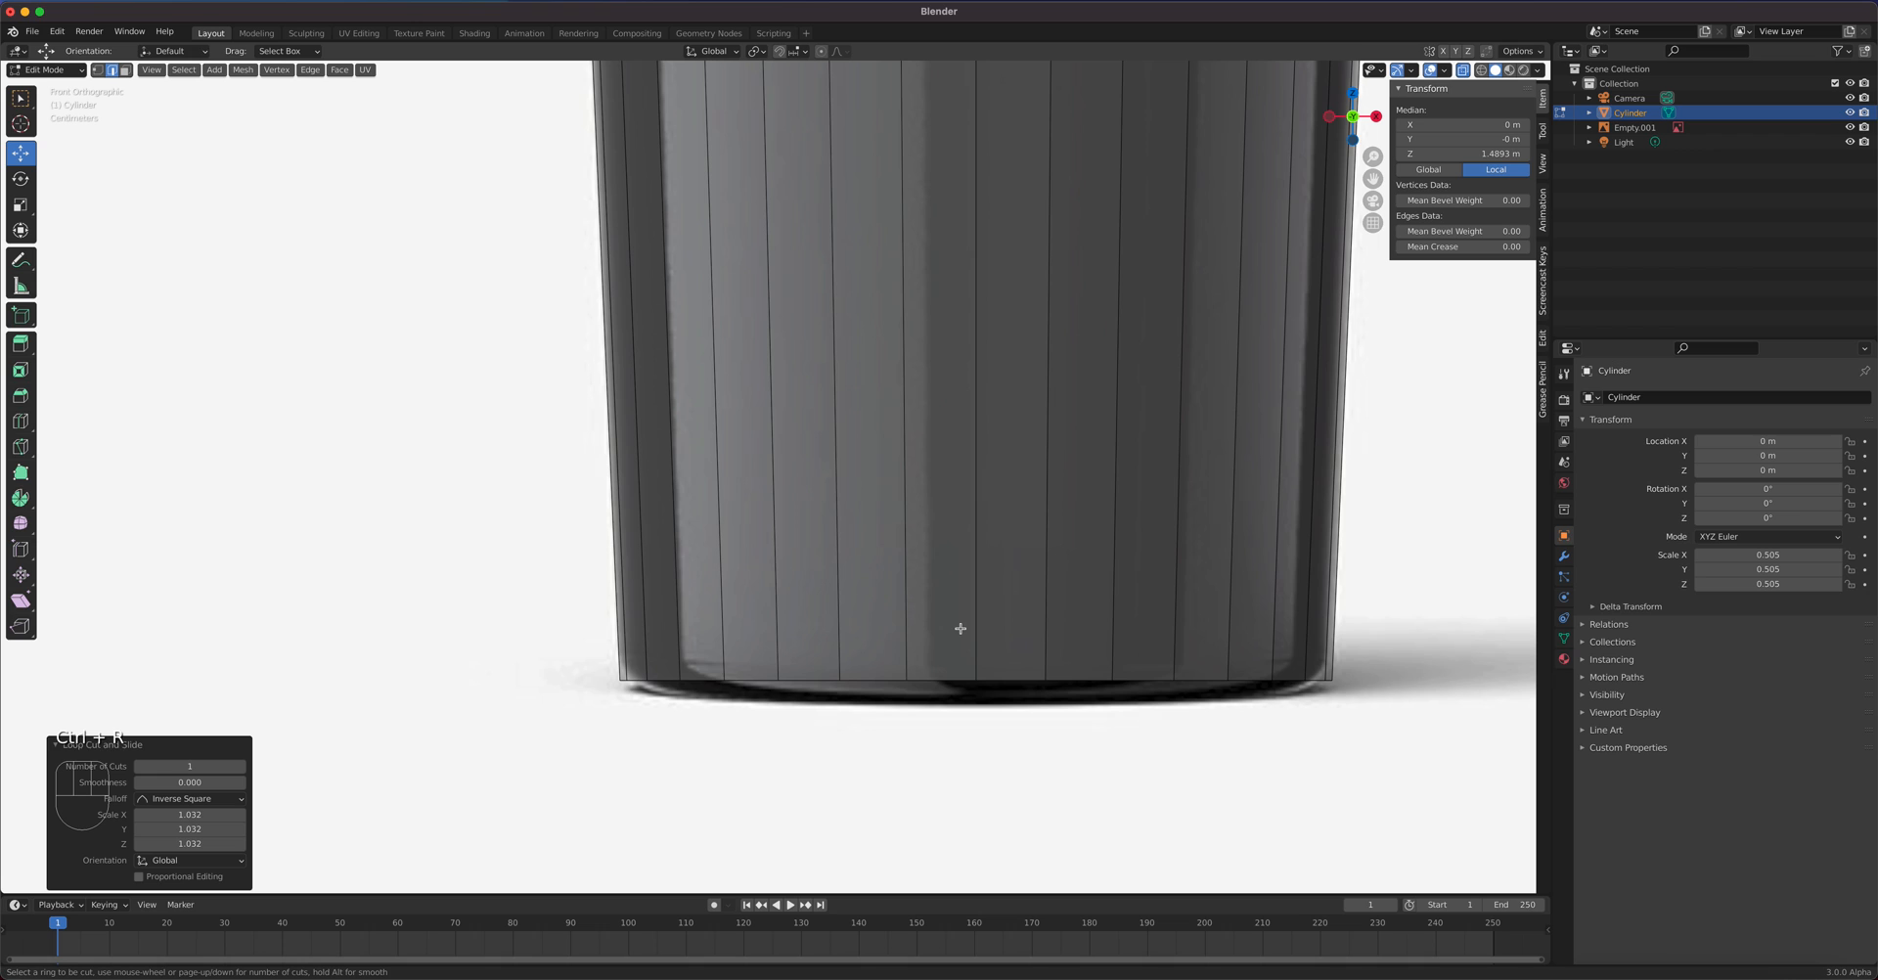
key("Escape")
scroll(954, 616, "down", 4)
middle_click_drag(941, 571, 924, 636, "shift")
key("ctrl+r")
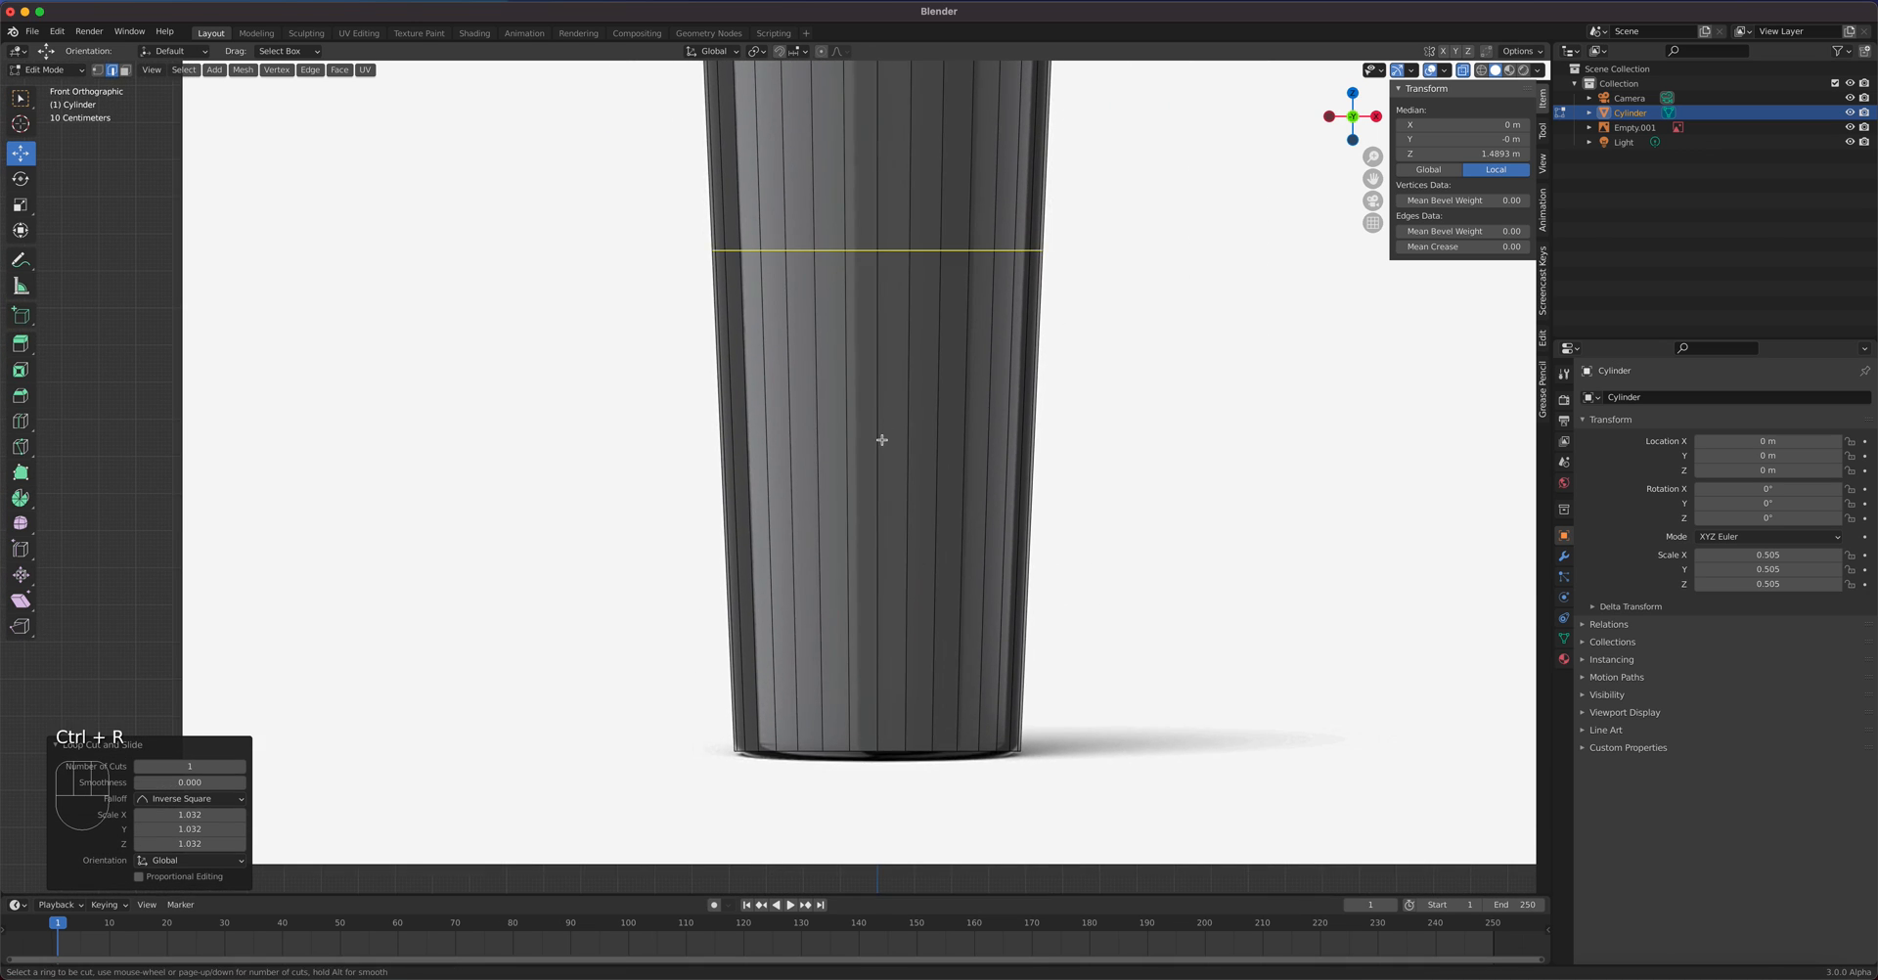
left_click(881, 440)
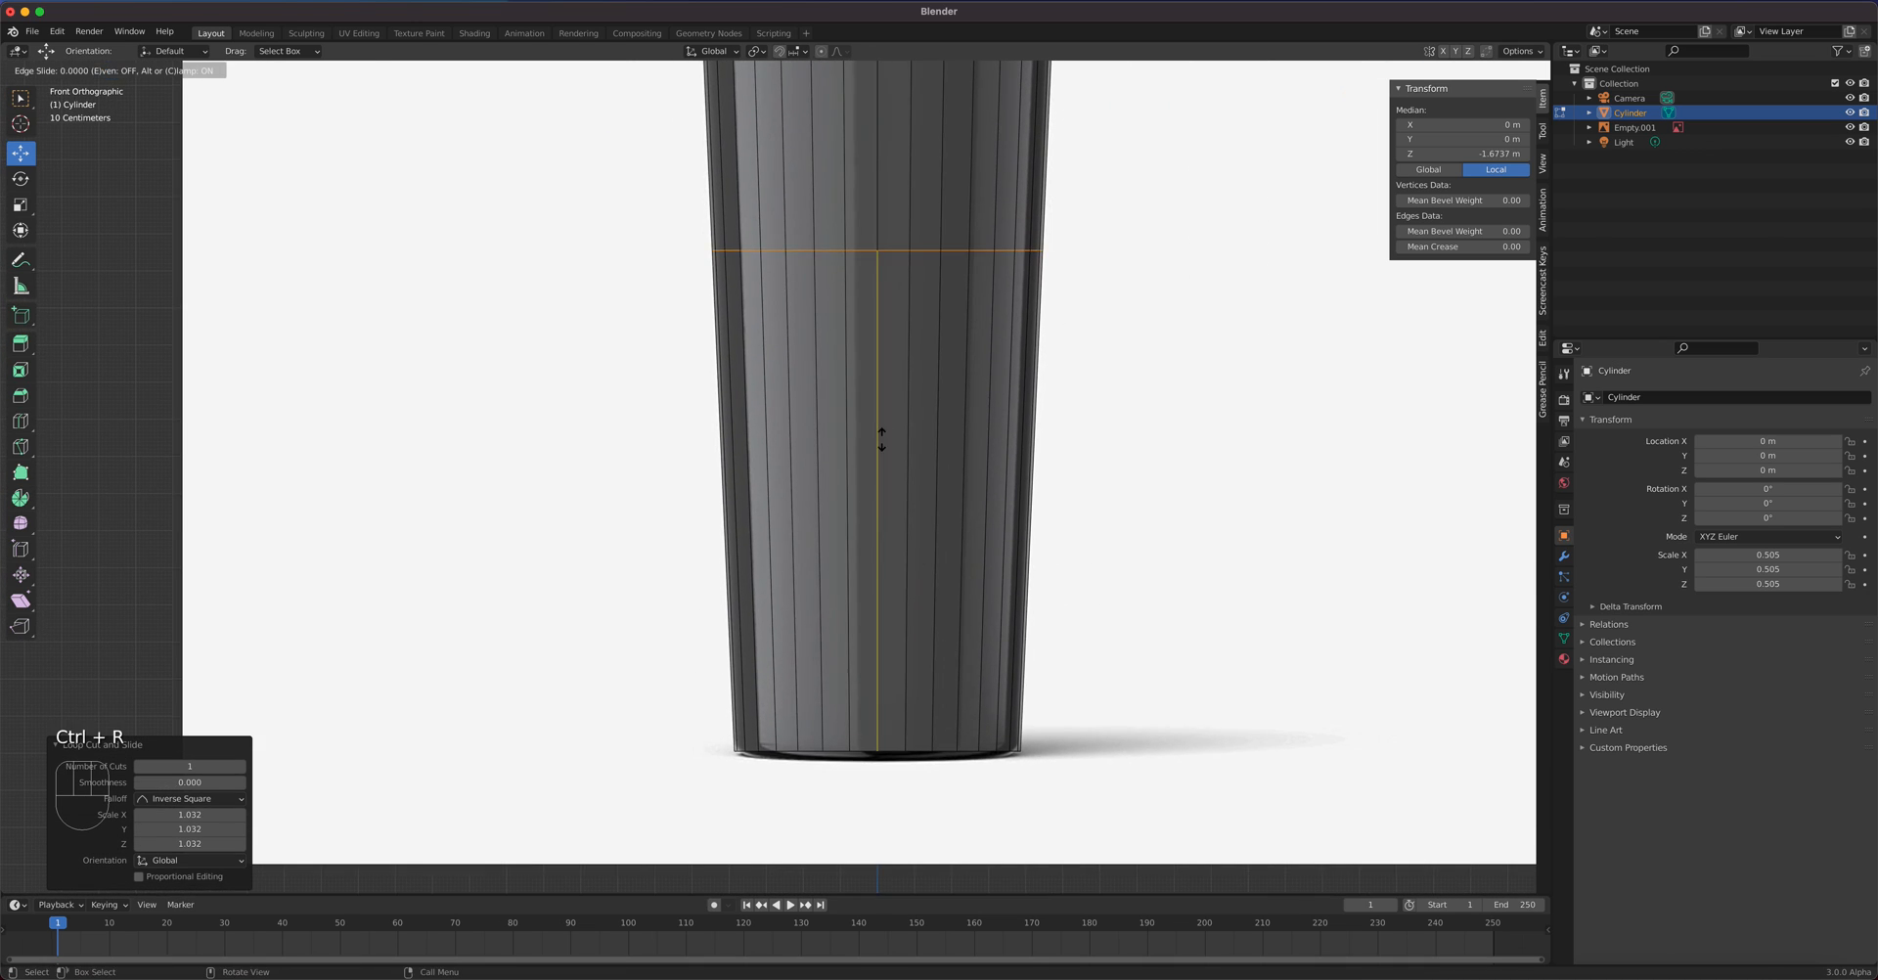
left_click(892, 83)
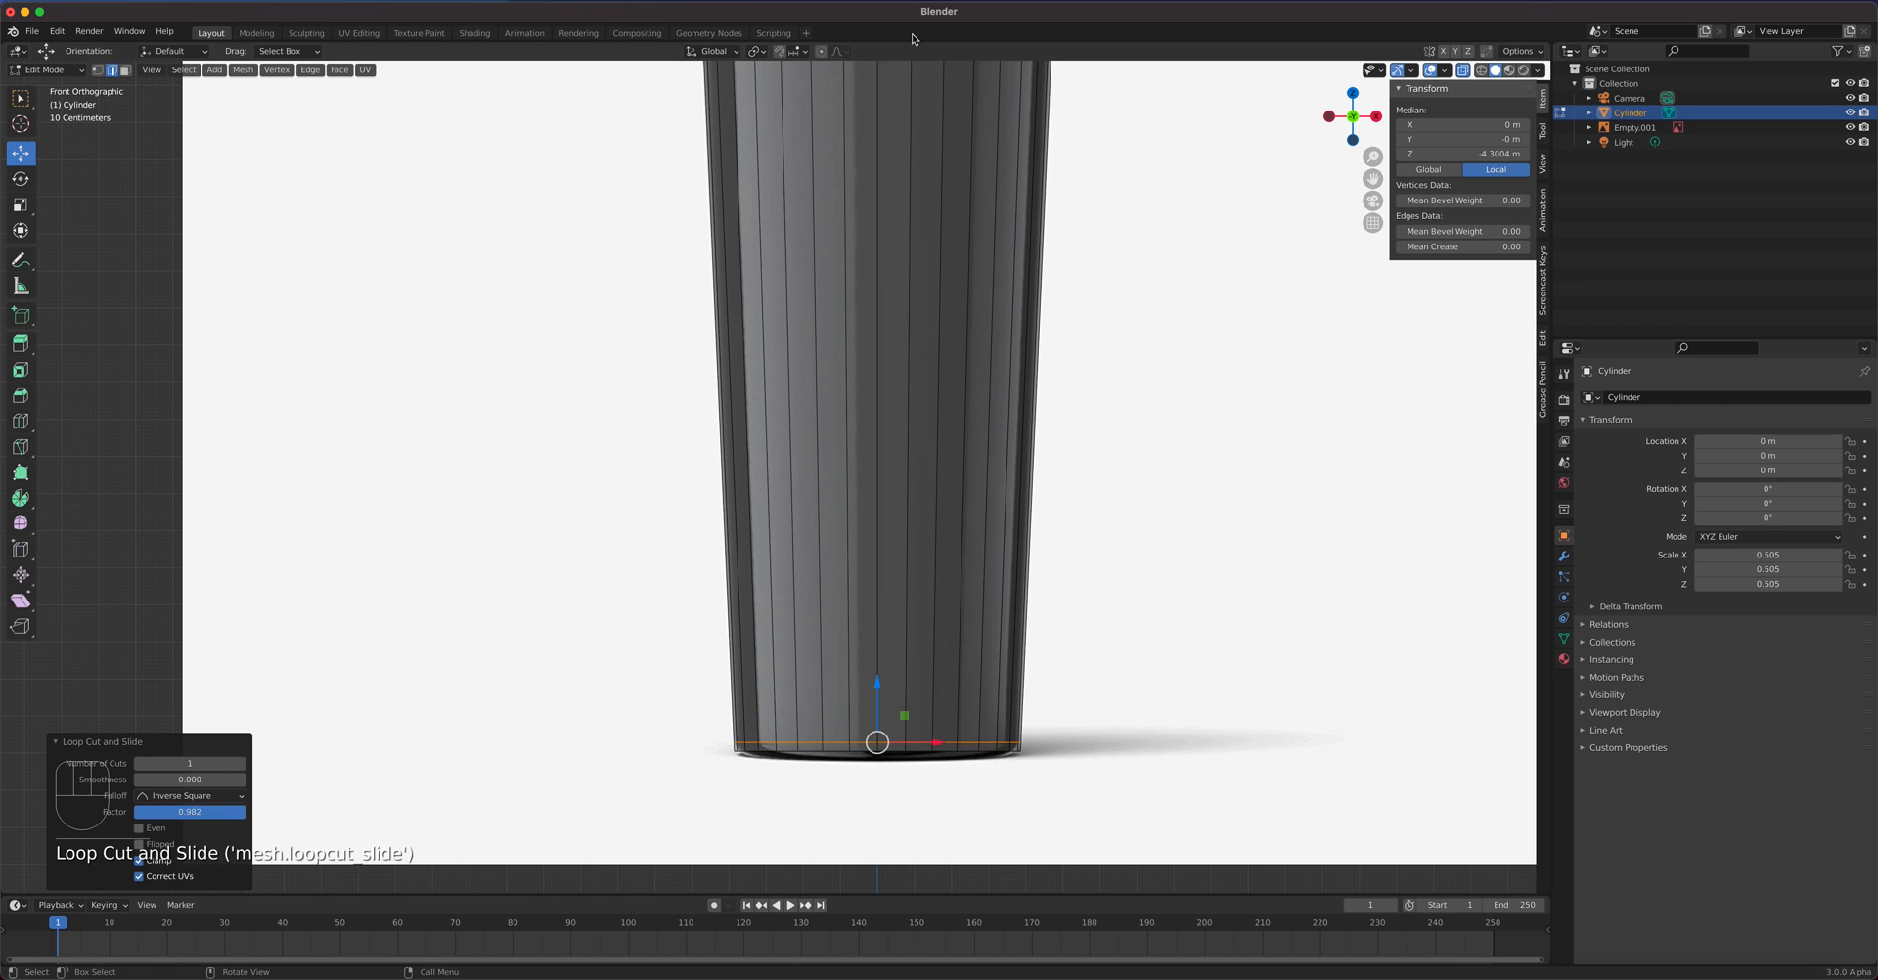
- Select the bottle's bottom edge loop and, in front view, scale it by about 0.940 to bevel the base edge
middle_click_drag(976, 641, 942, 314, "shift")
scroll(945, 333, "up", 3)
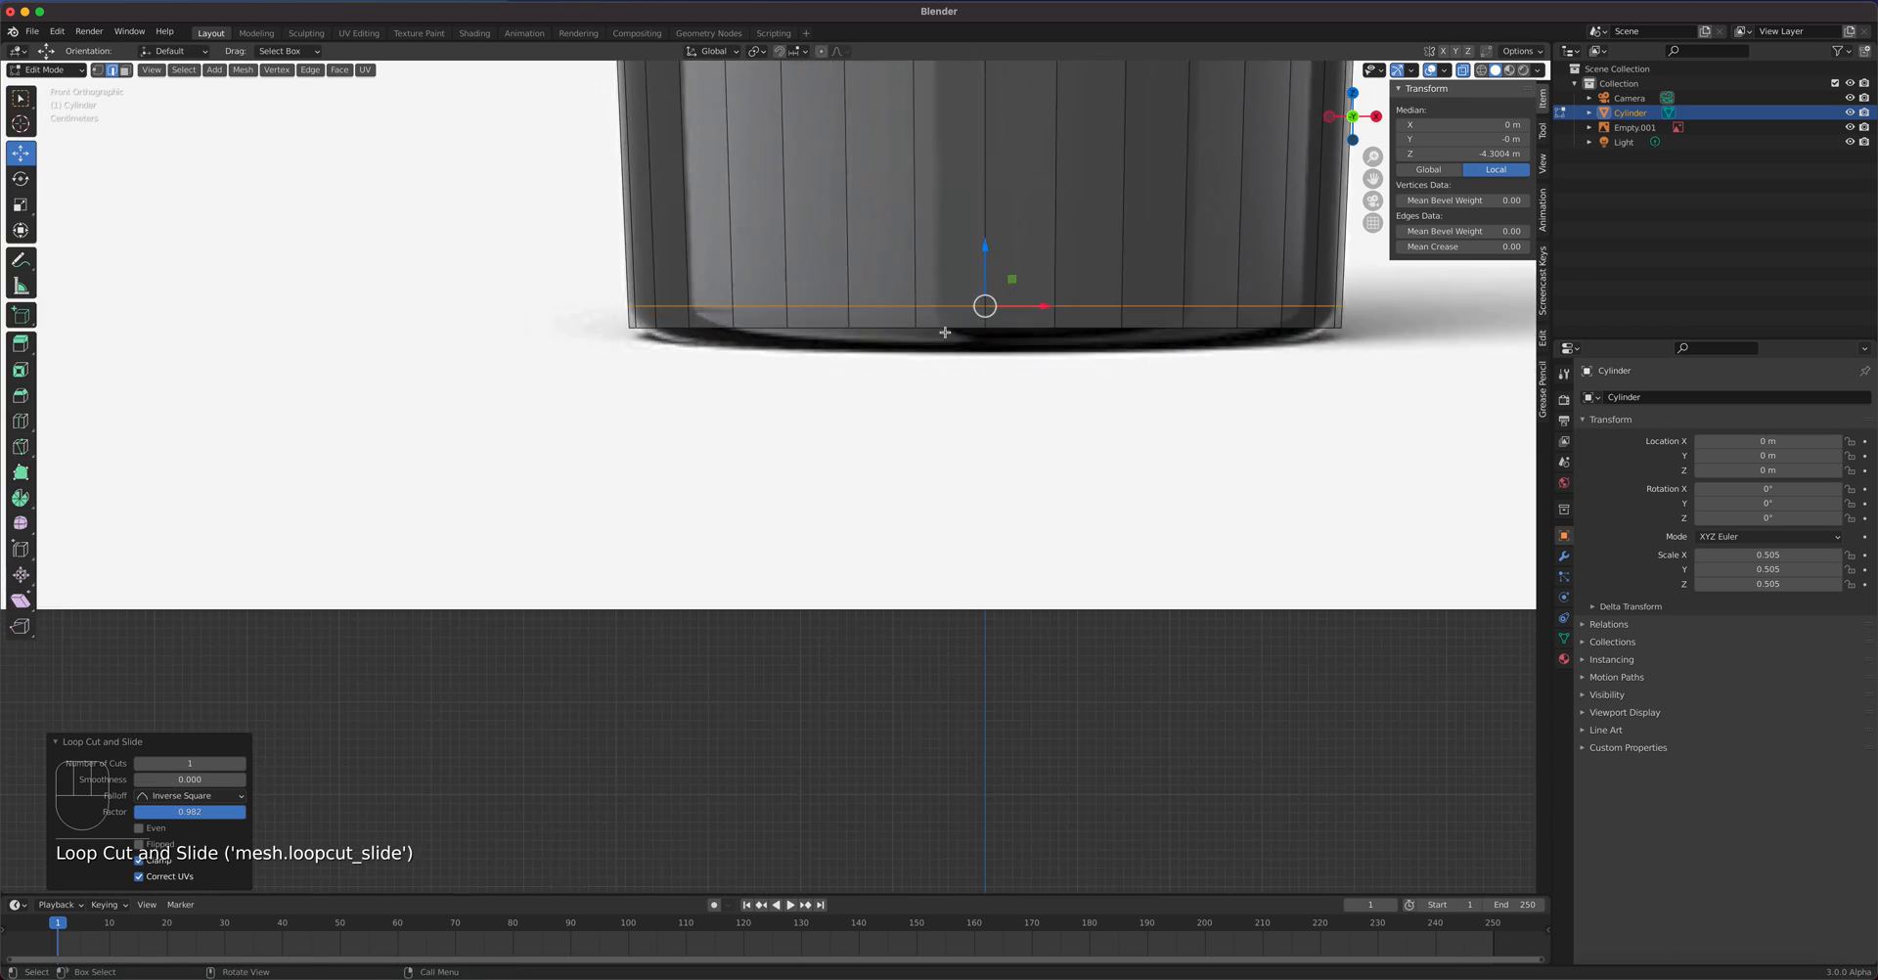
left_click(883, 327)
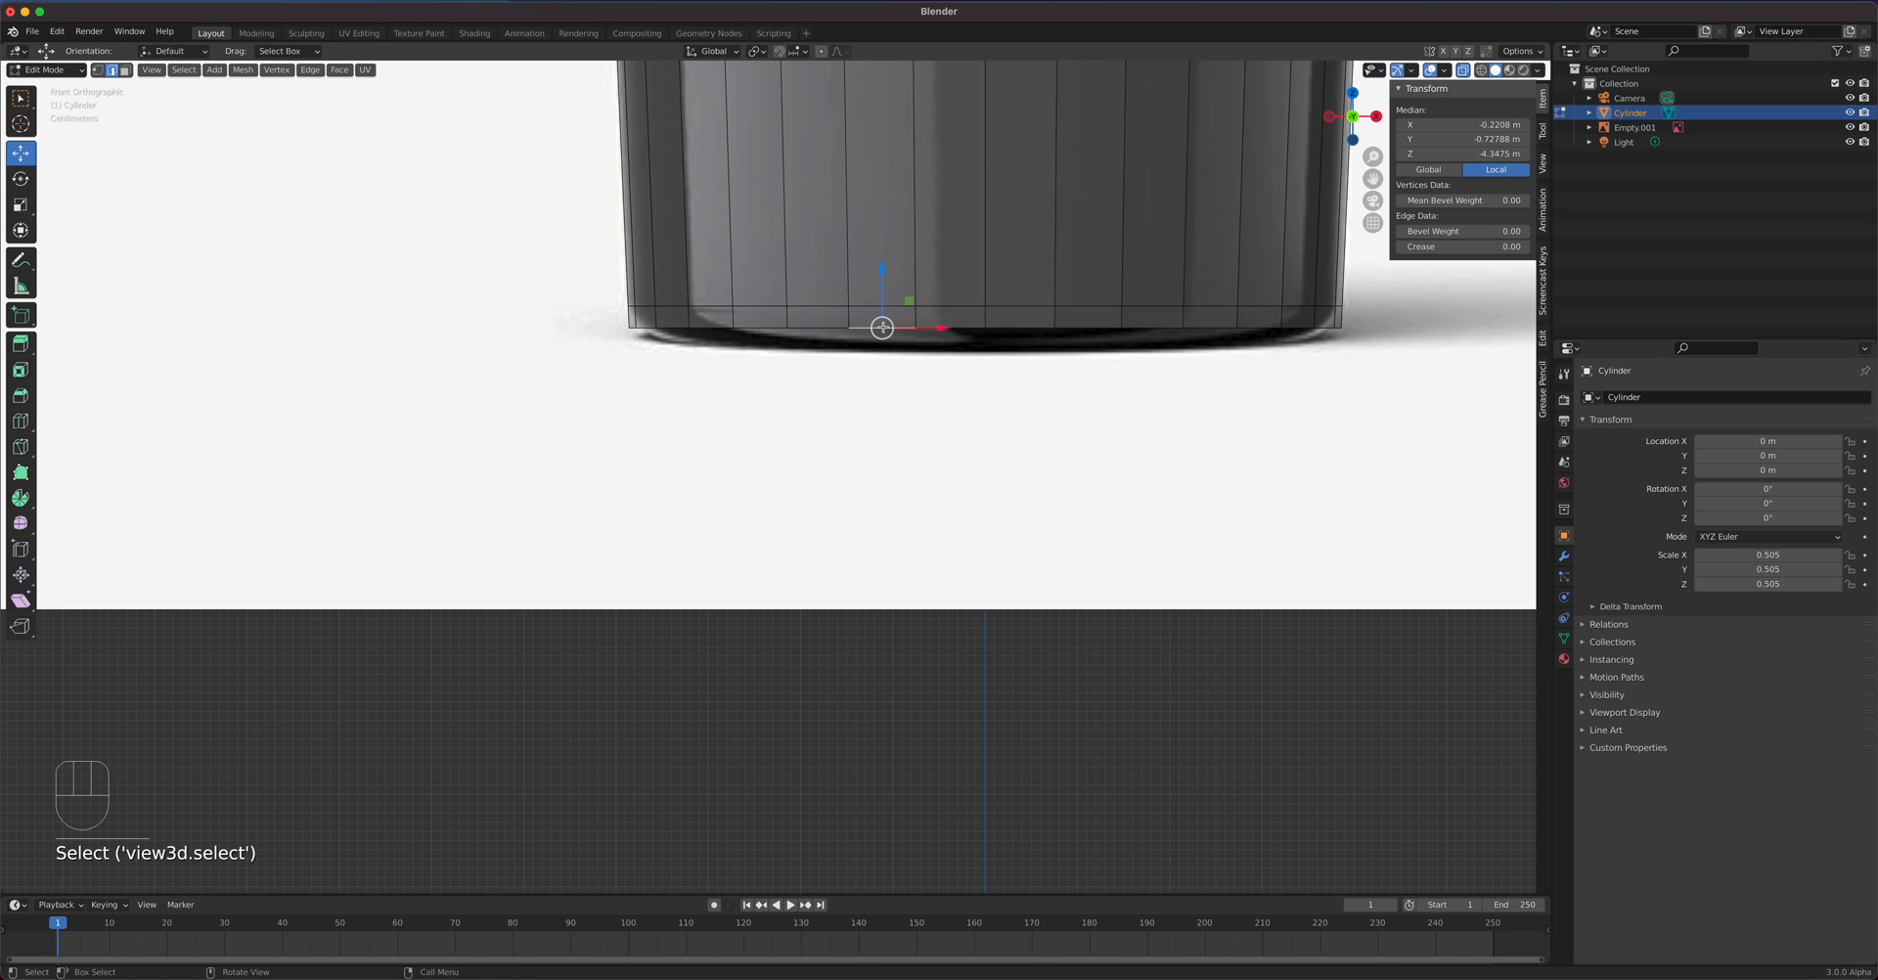
key("alt")
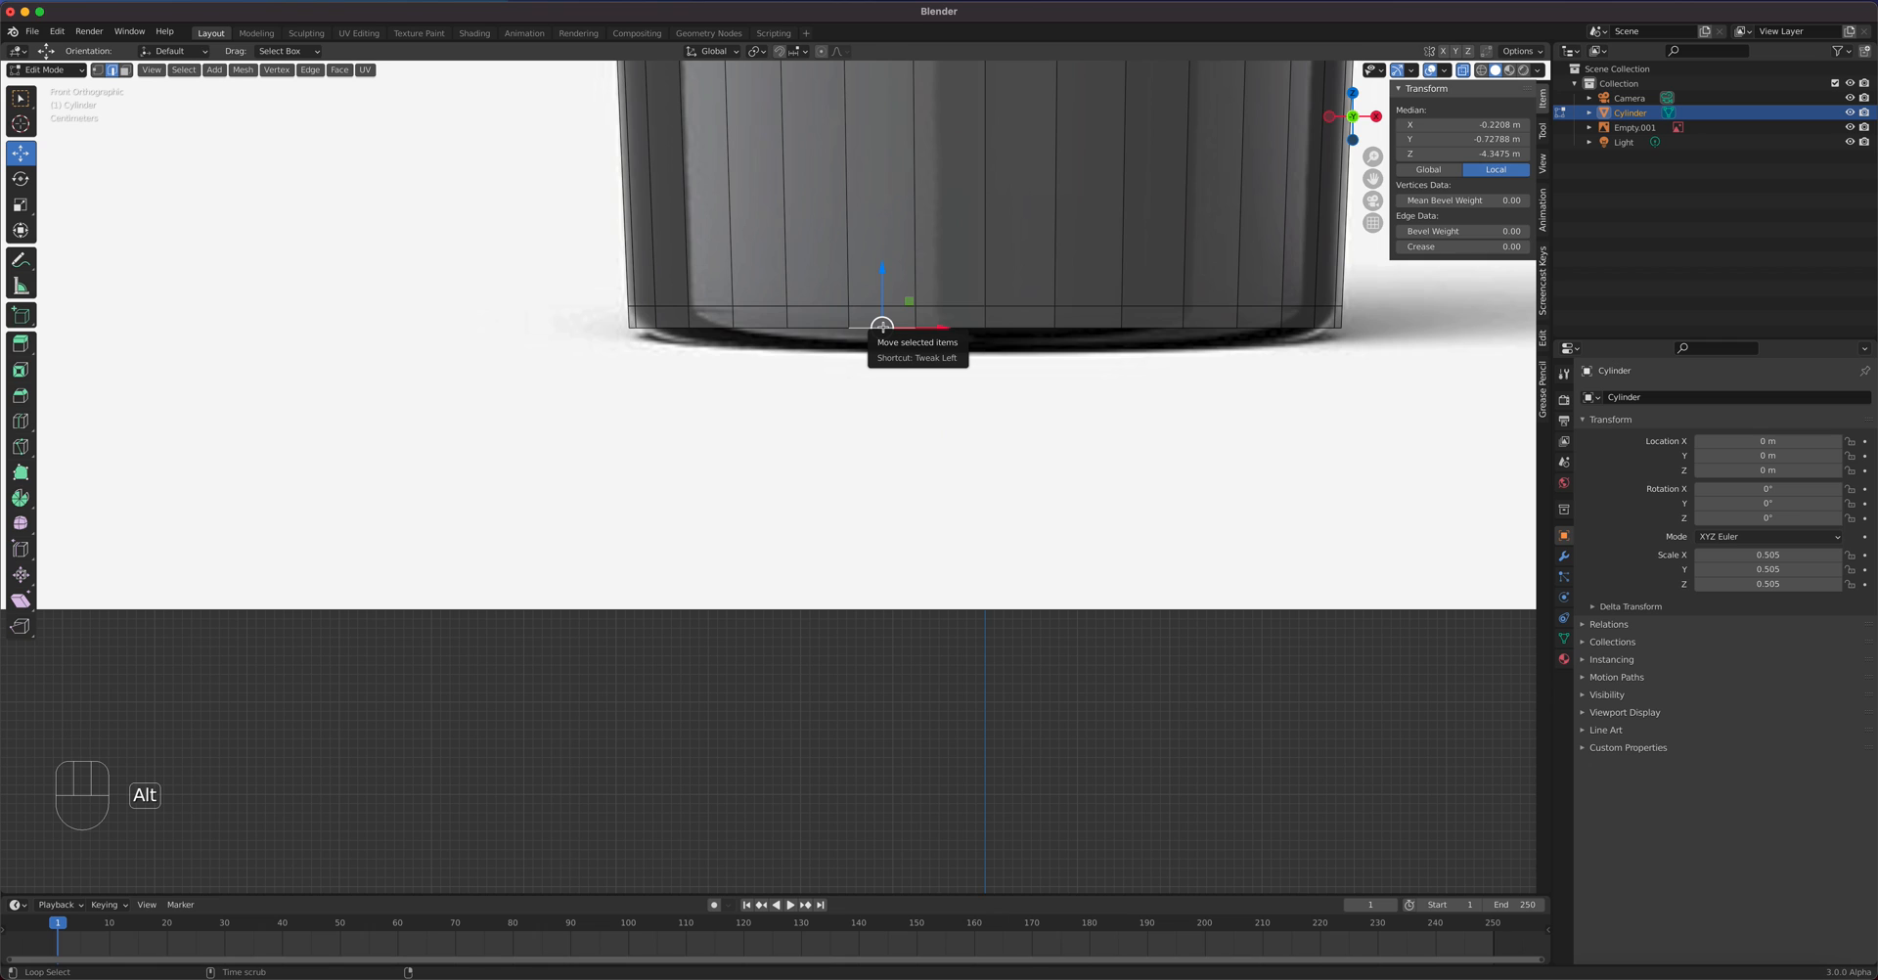
left_click(883, 327, "alt")
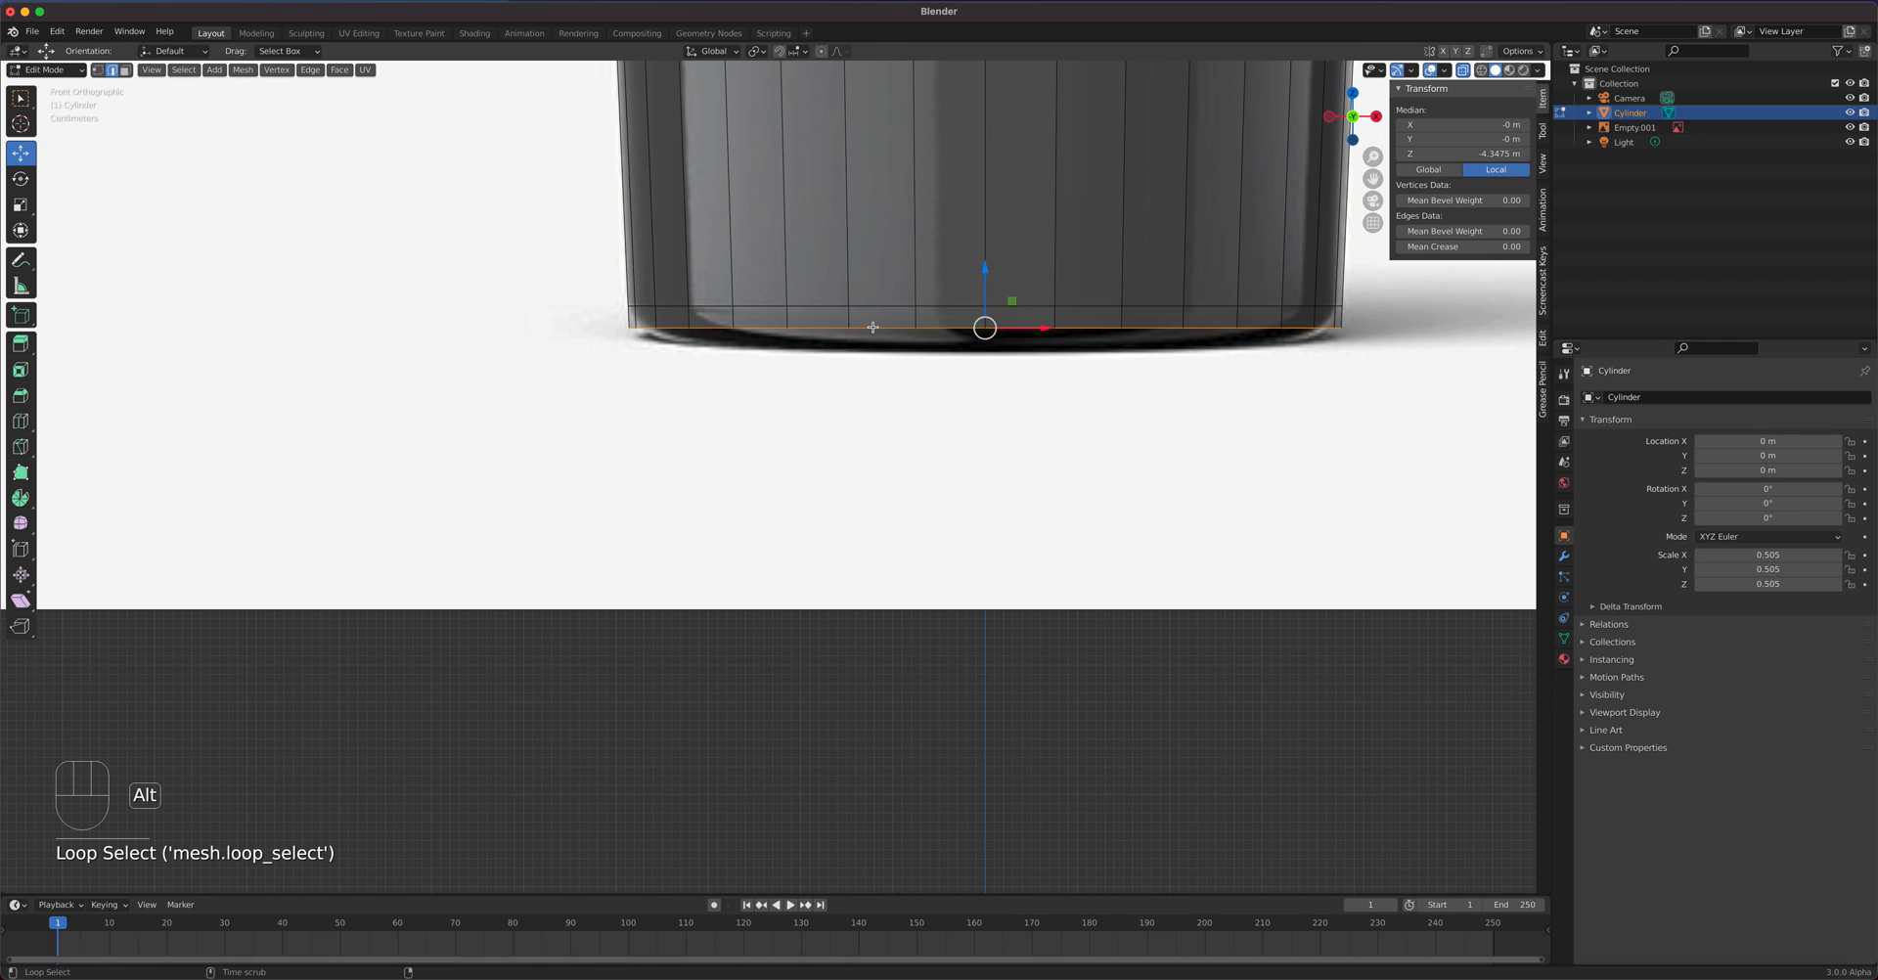
mouse_move(1032, 429)
middle_mouse_down()
mouse_move(1040, 410)
mouse_move(1006, 419)
mouse_move(1014, 402)
mouse_move(780, 448)
mouse_move(1039, 447)
middle_mouse_up()
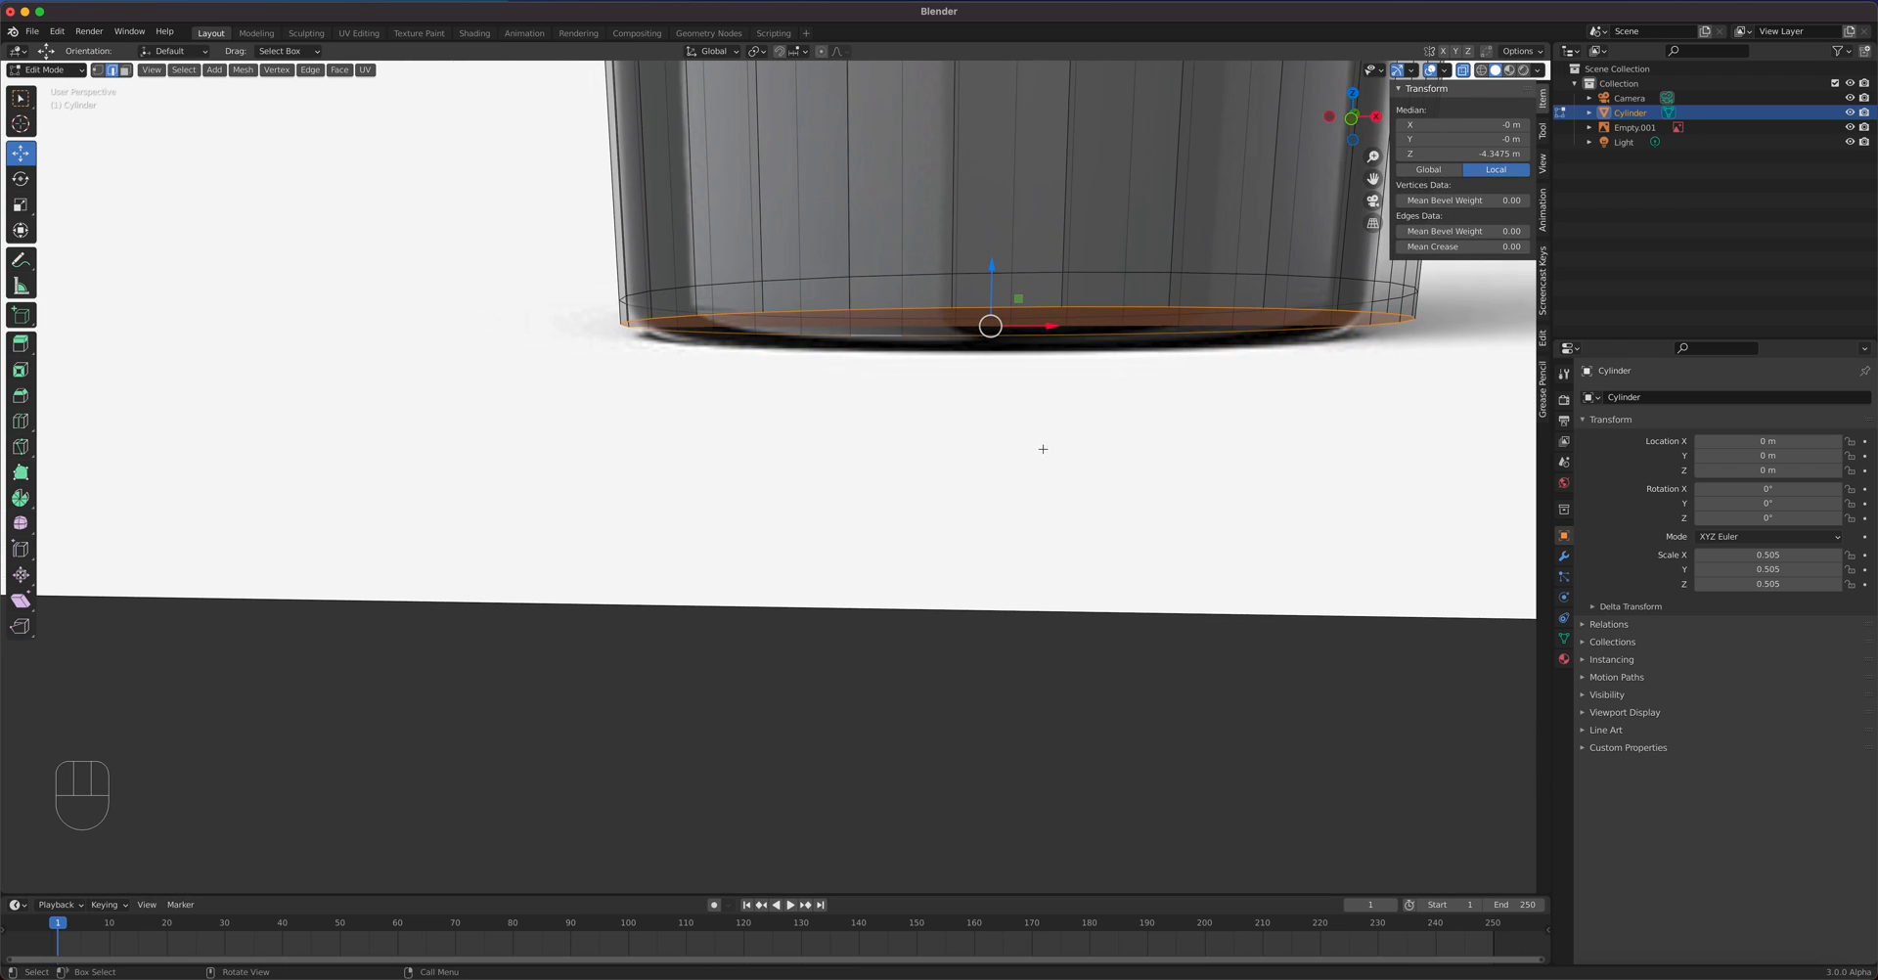
key("KP_1")
scroll(1076, 420, "up", 3)
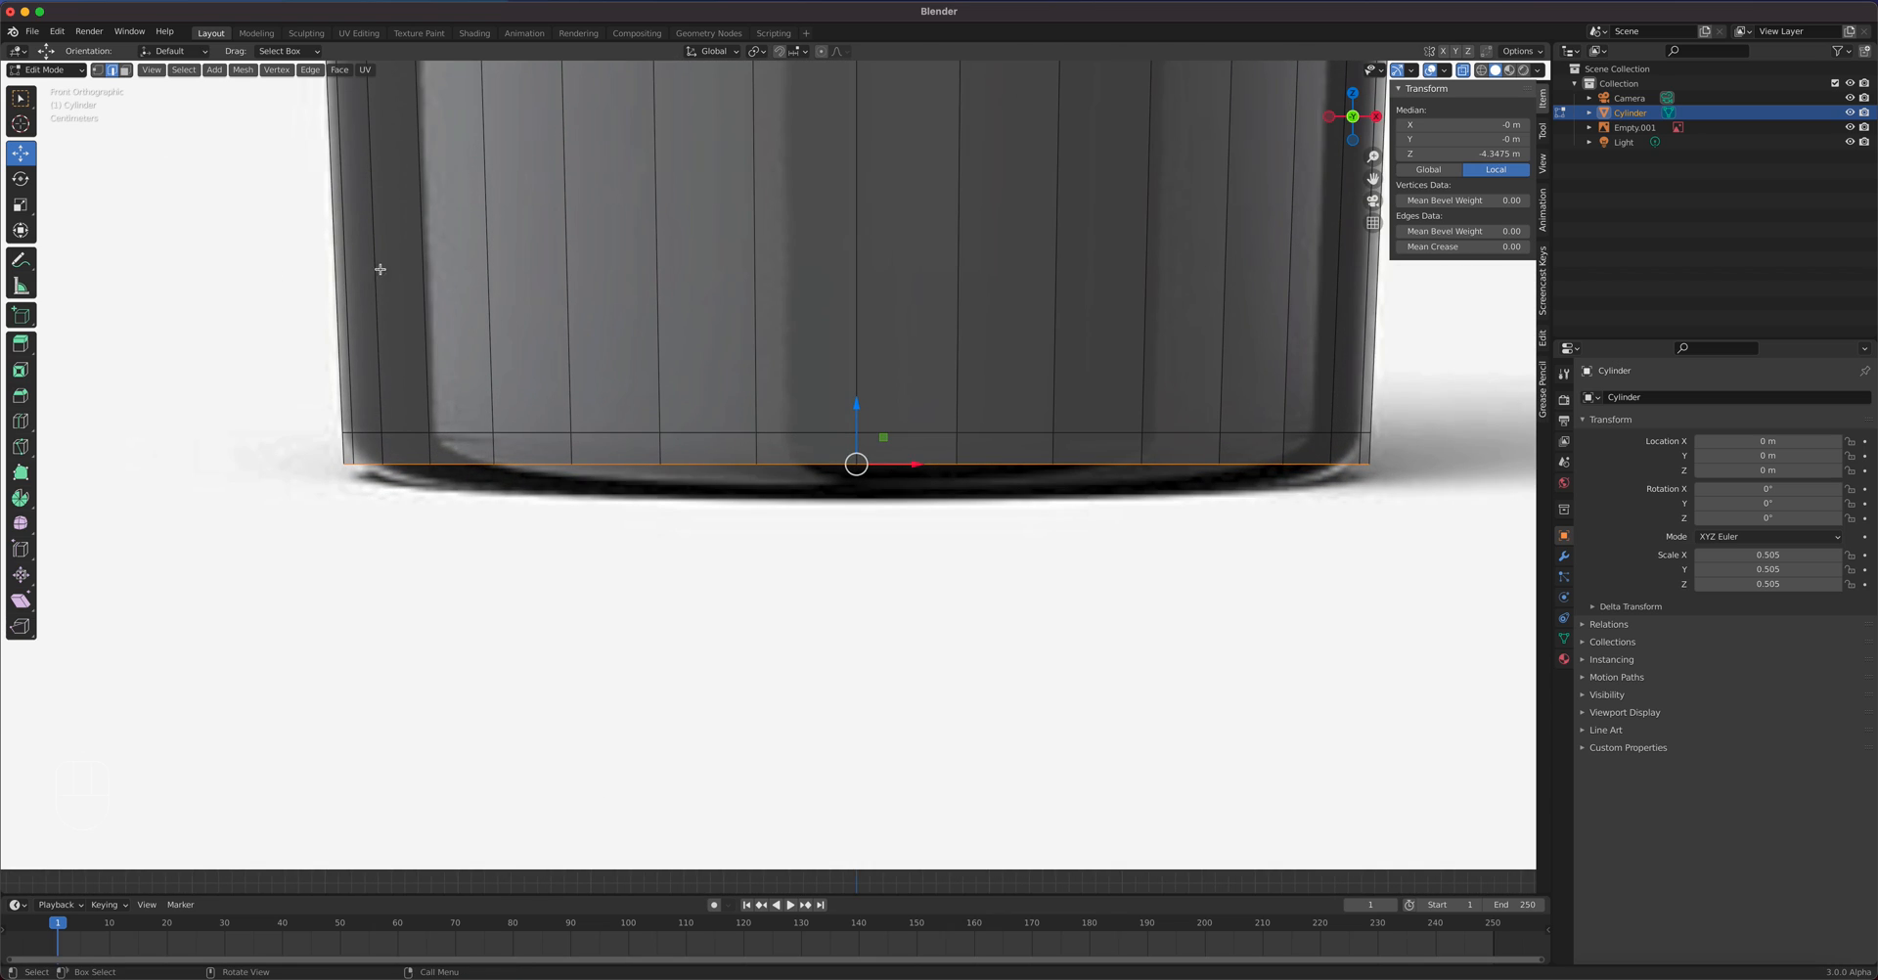
key("s")
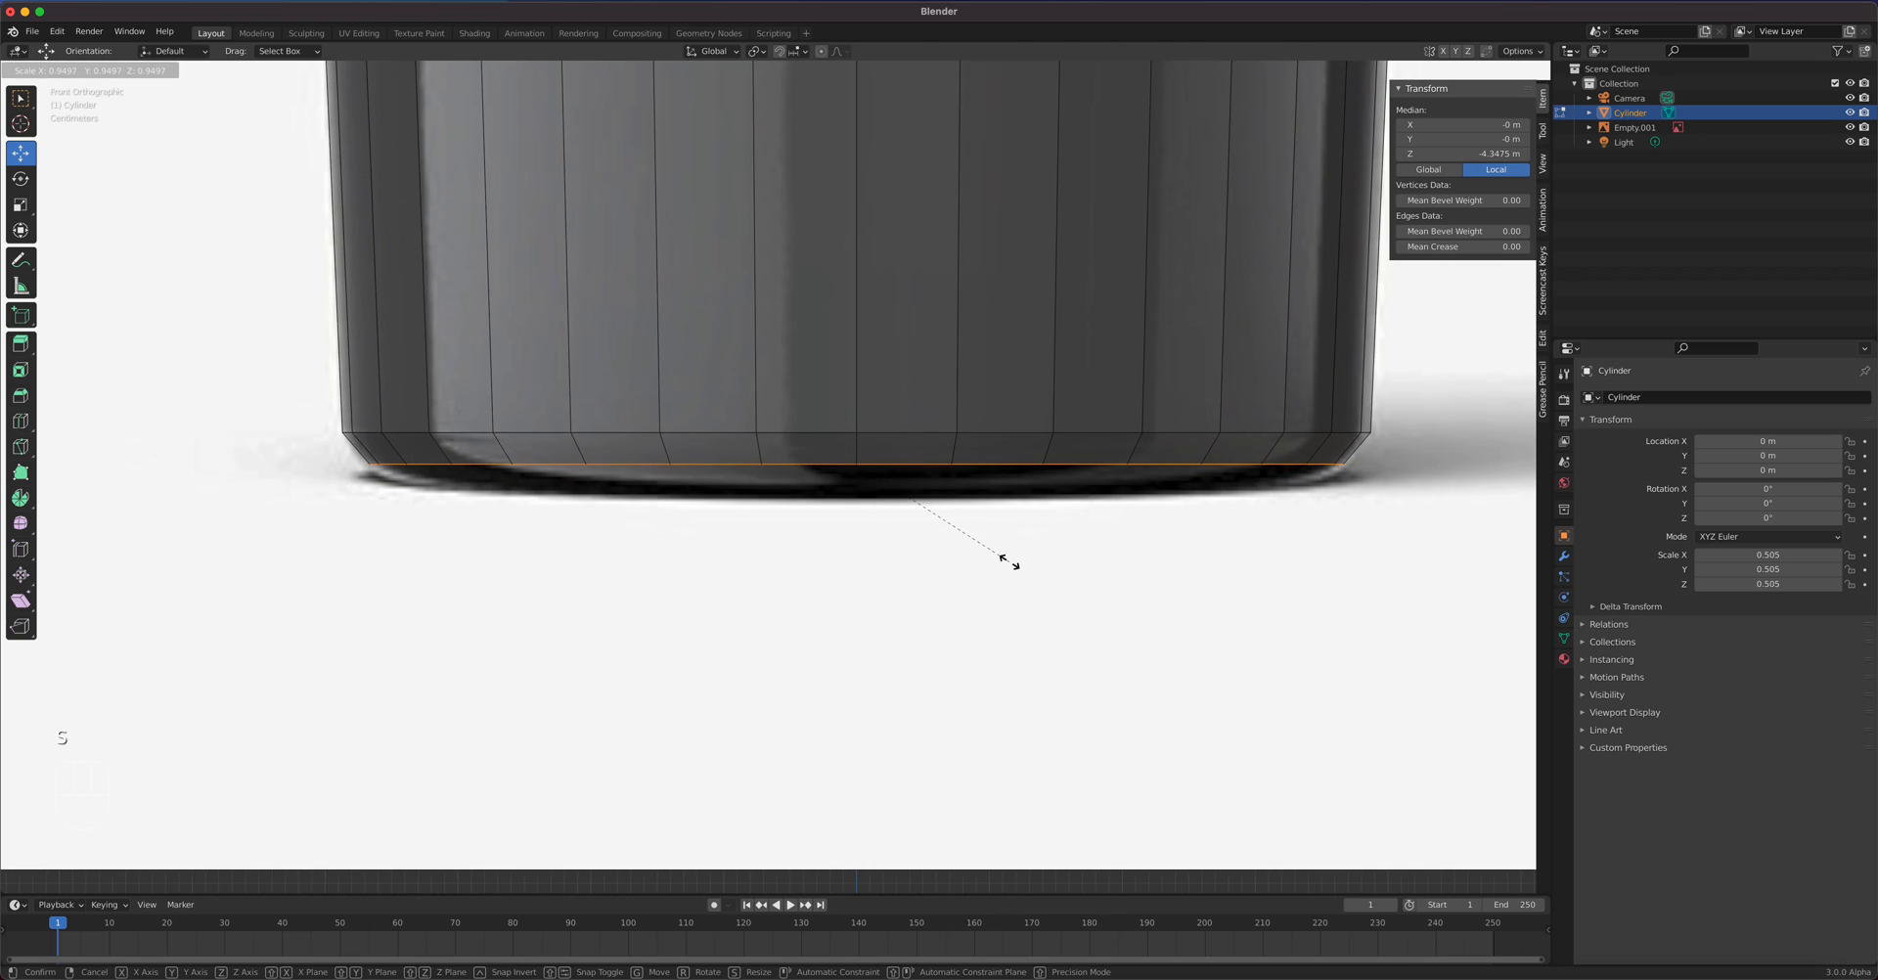
left_click(1007, 562)
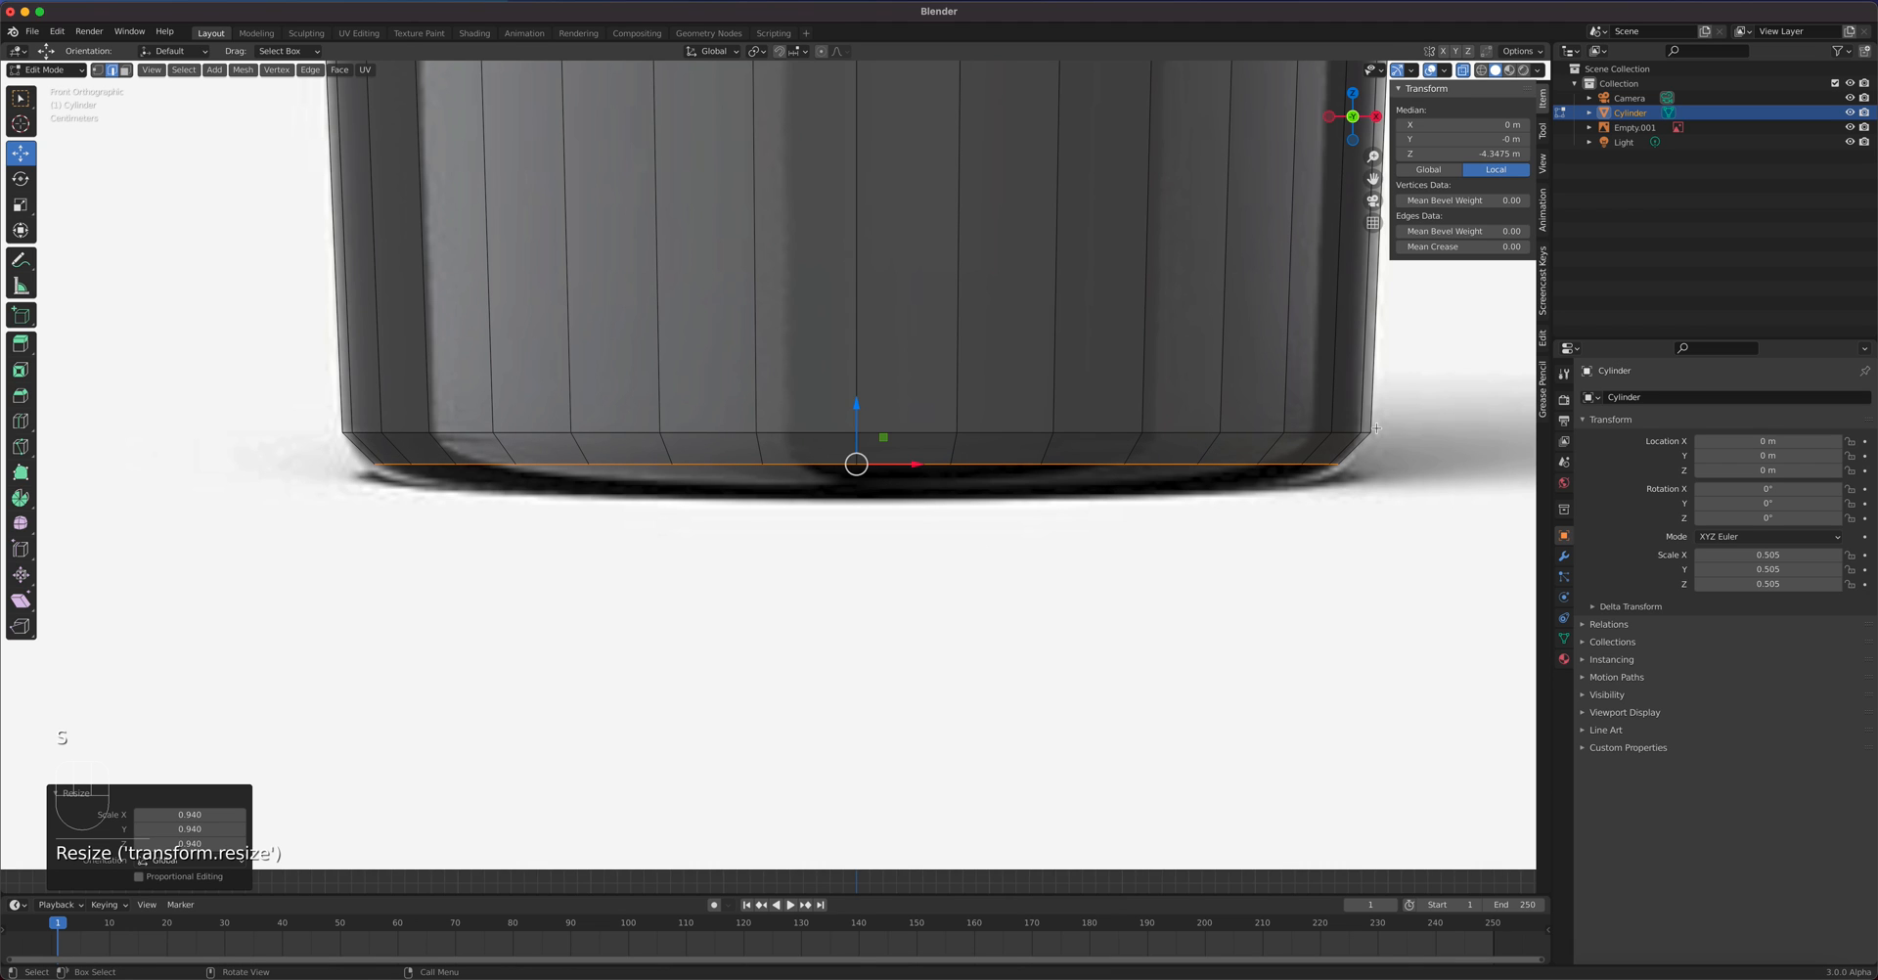
- Add a Subdivision Surface modifier to the bottle and set its viewport levels to 2
scroll(1075, 464, "down", 7)
middle_click_drag(989, 327, 1057, 683, "shift")
scroll(972, 479, "down", 4)
middle_click_drag(890, 359, 968, 617, "shift")
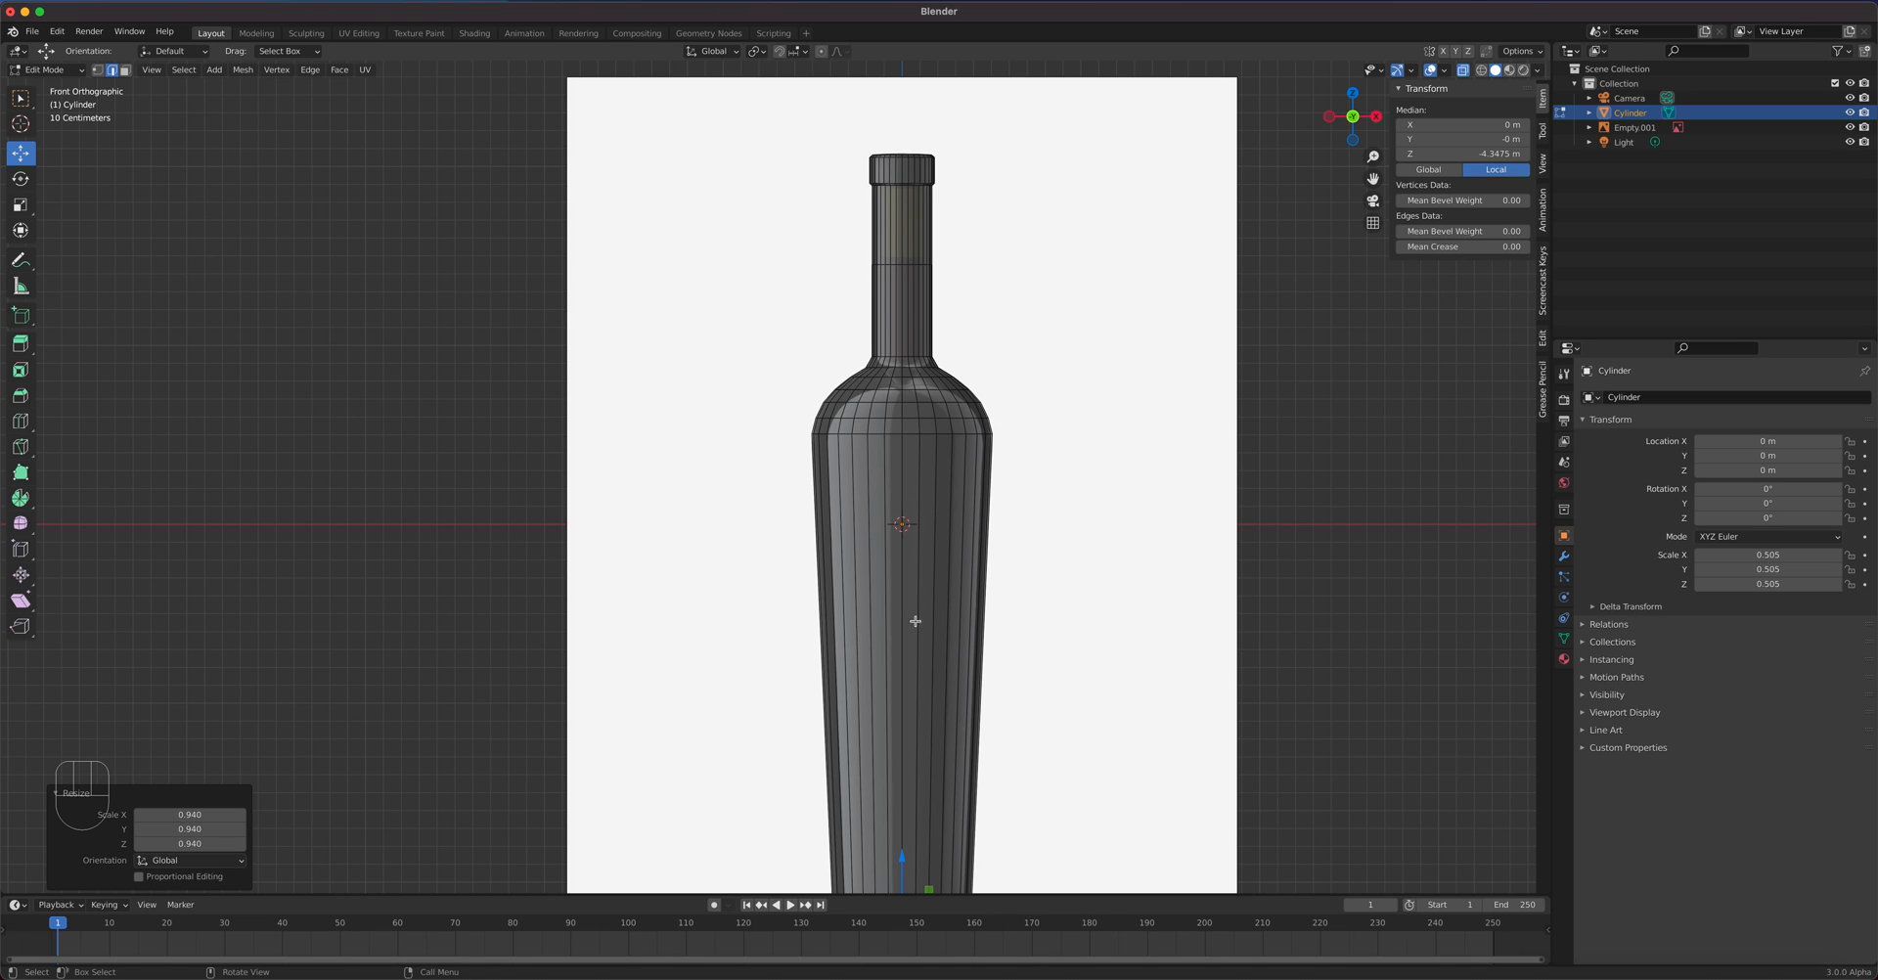
middle_click_drag(945, 531, 963, 369, "shift")
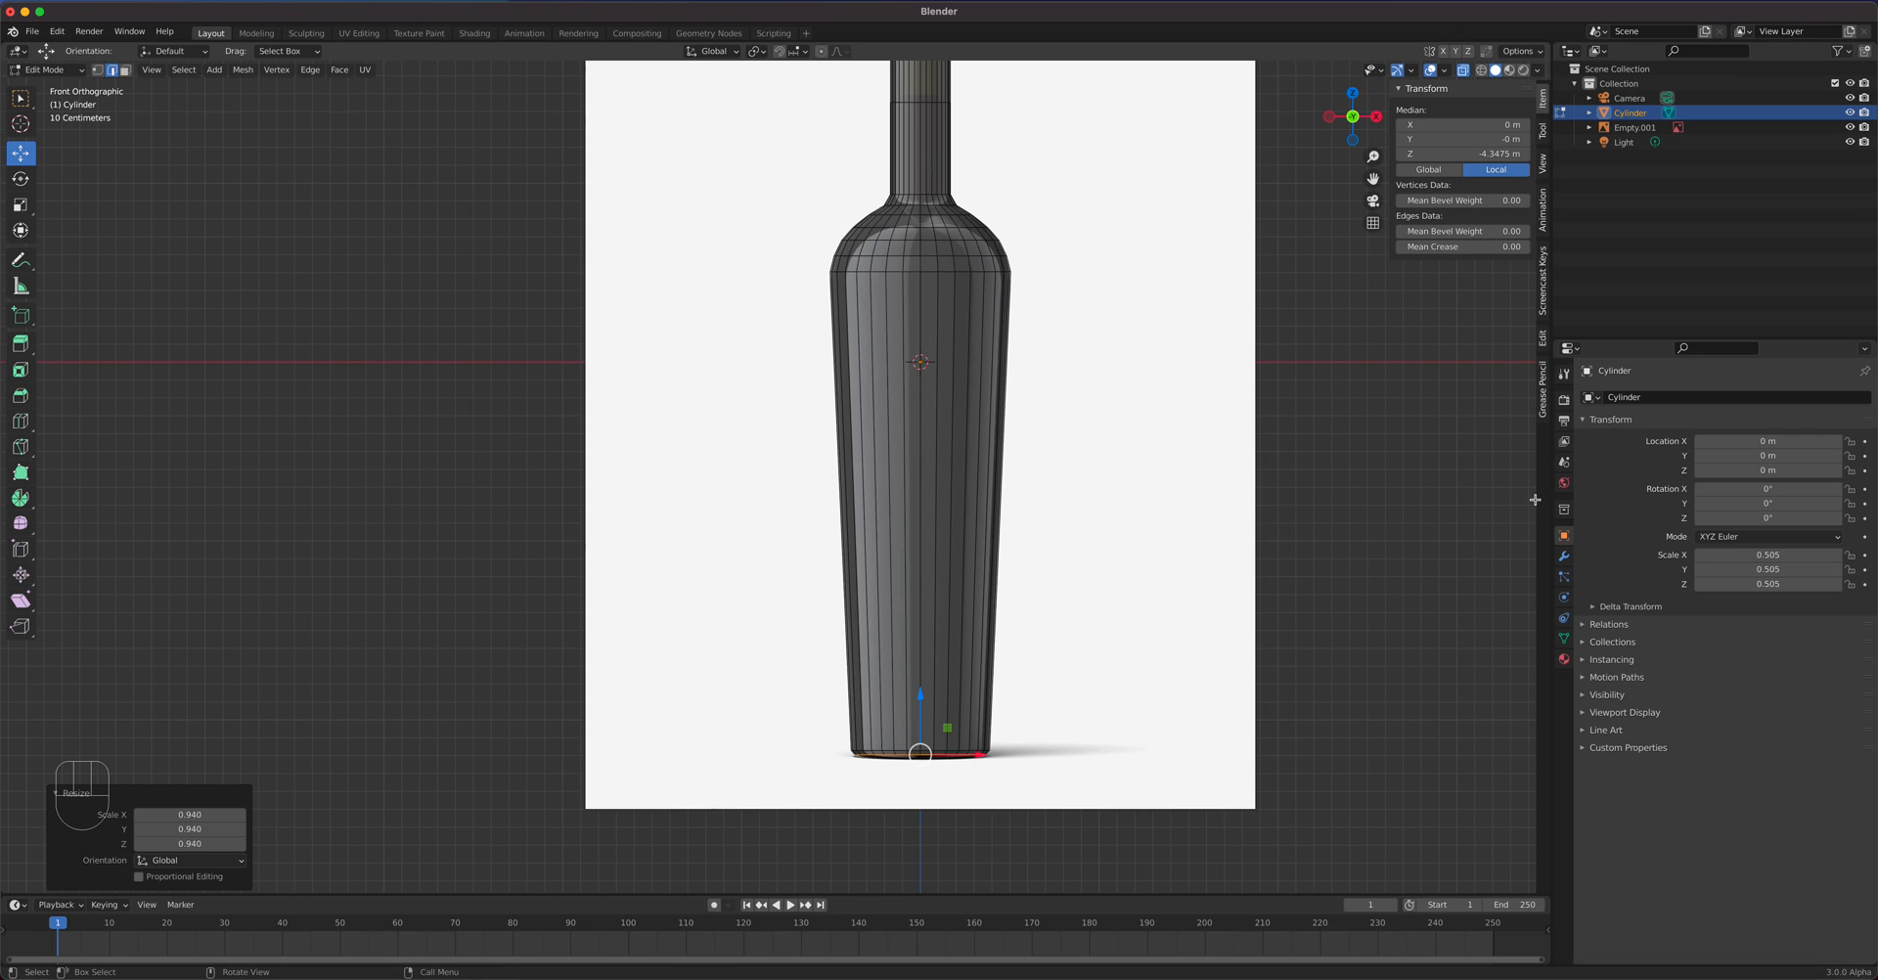
left_click(1564, 557)
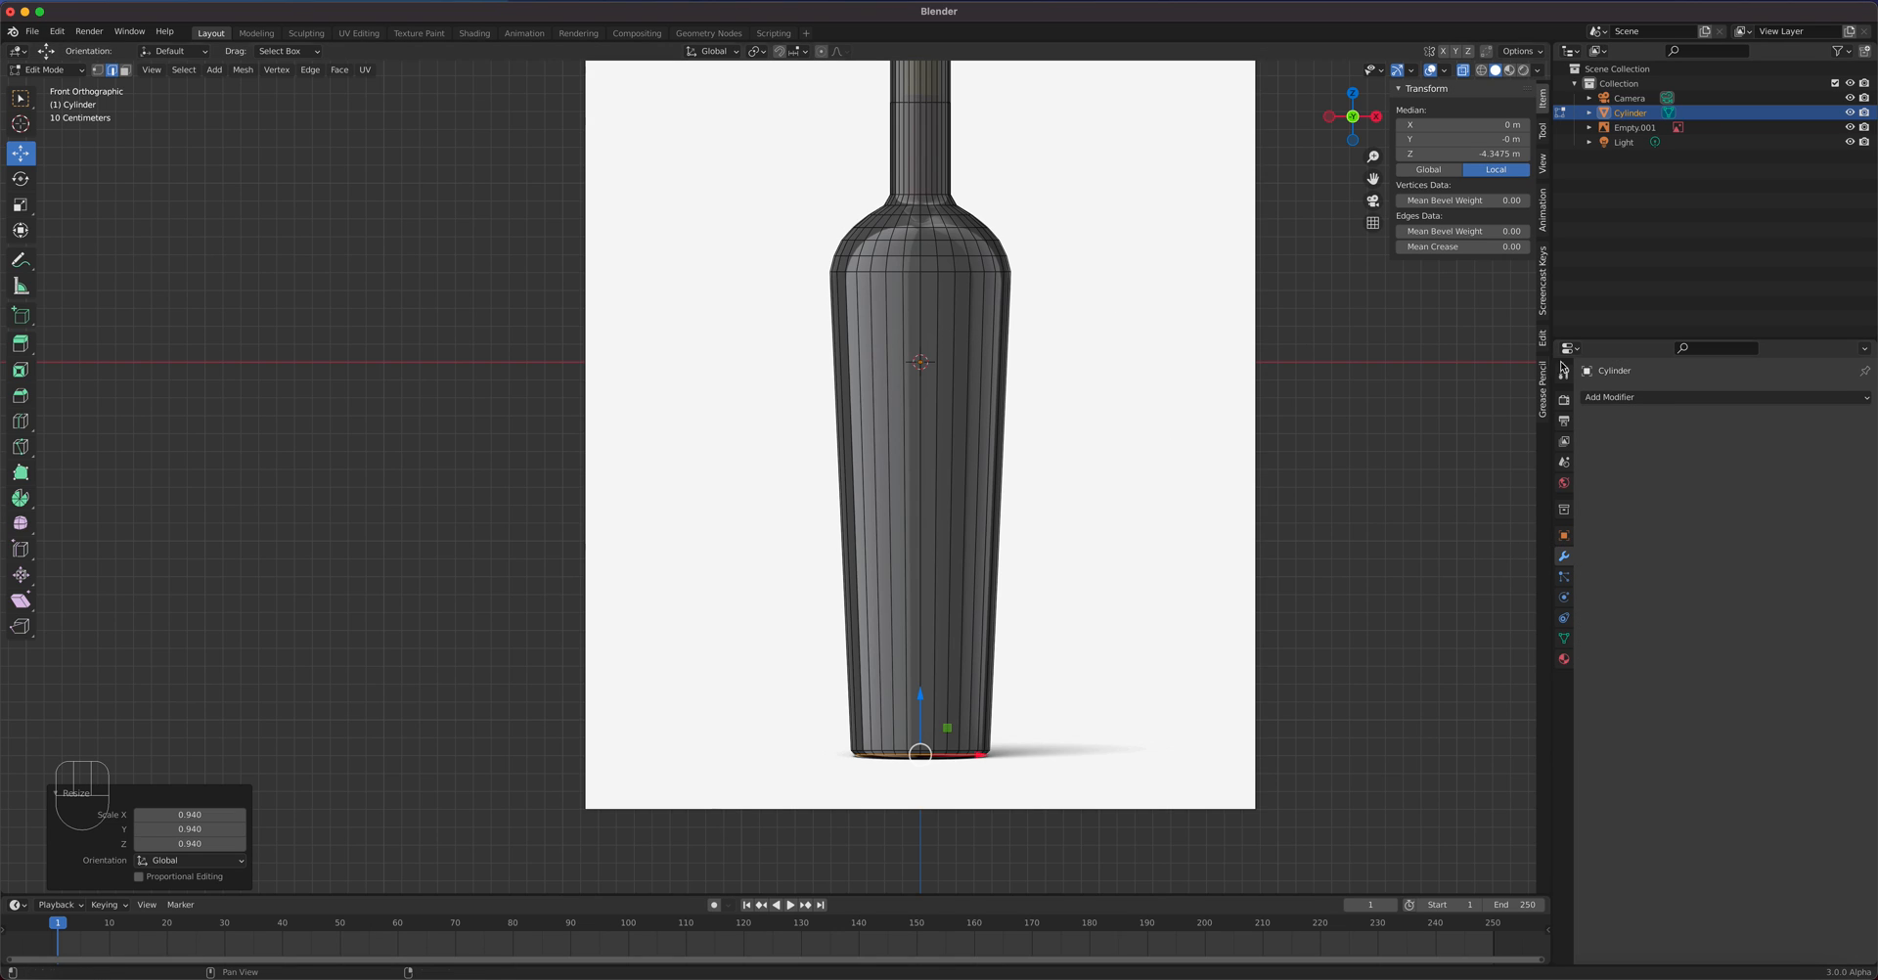
left_click(1668, 401)
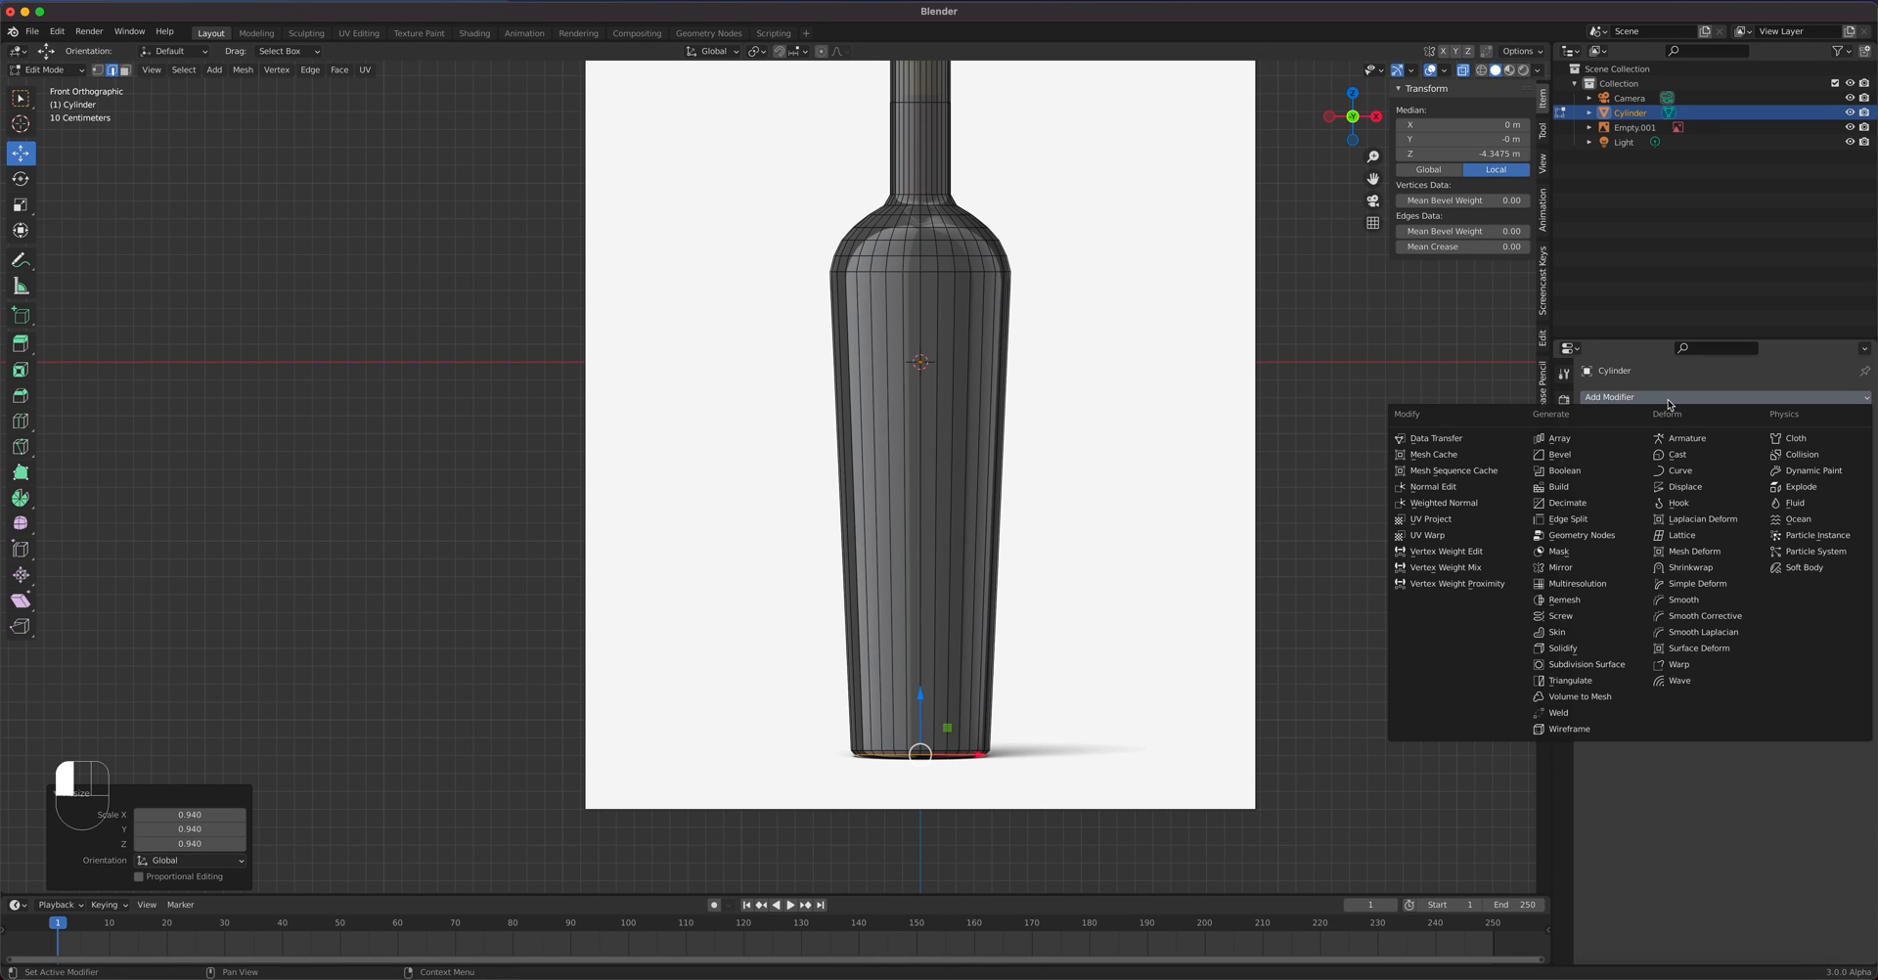
left_click(1573, 669)
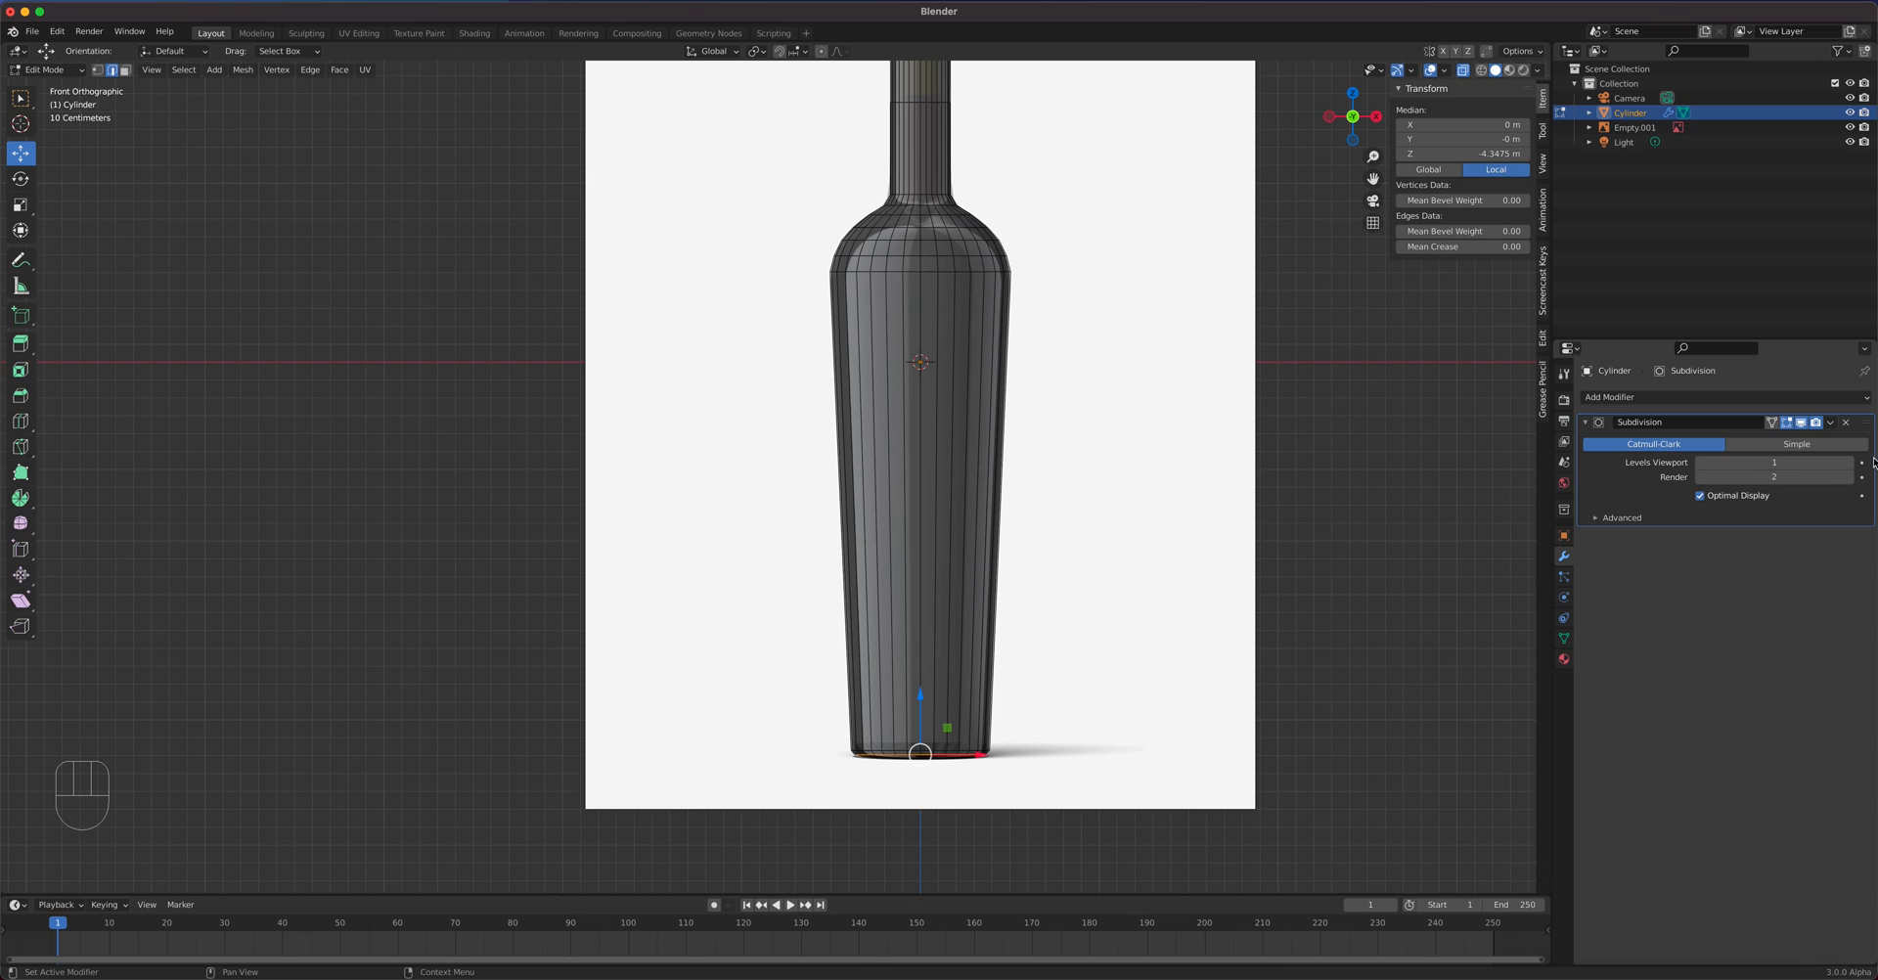
left_click_drag(1766, 466, 1787, 463)
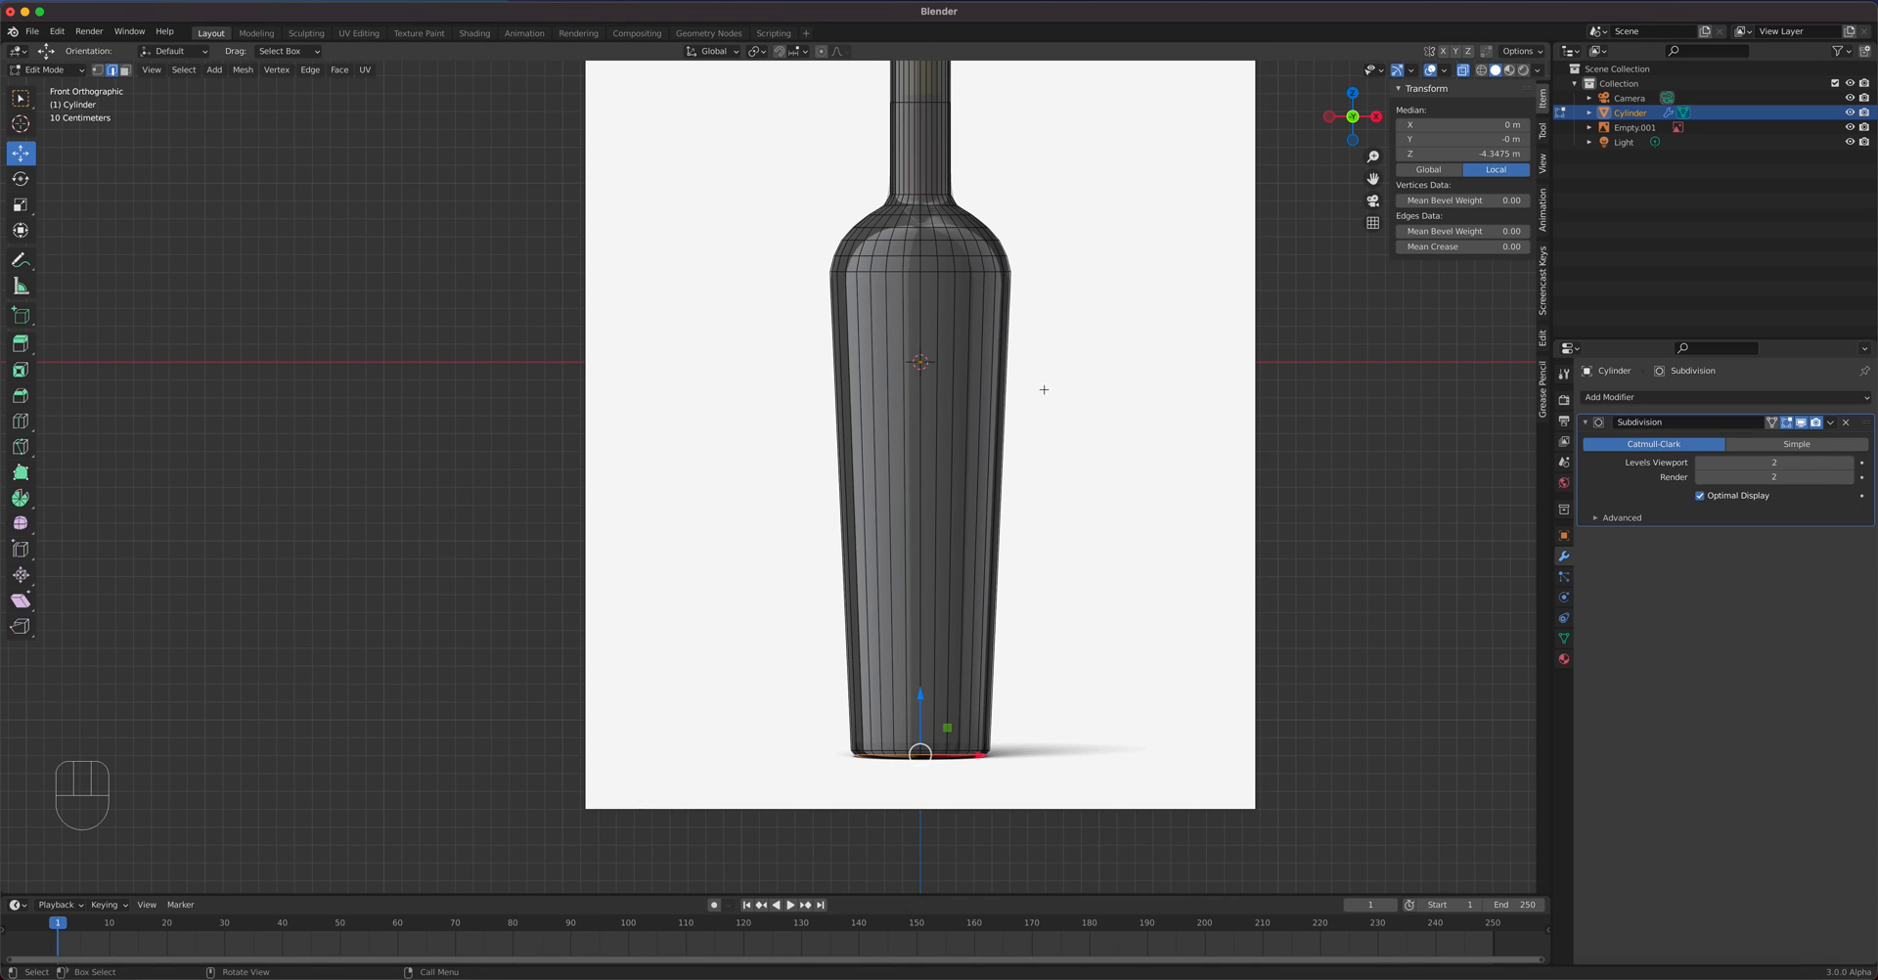
- Switch to Object Mode and hide the reference image to inspect the subdivided bottle
key("Tab")
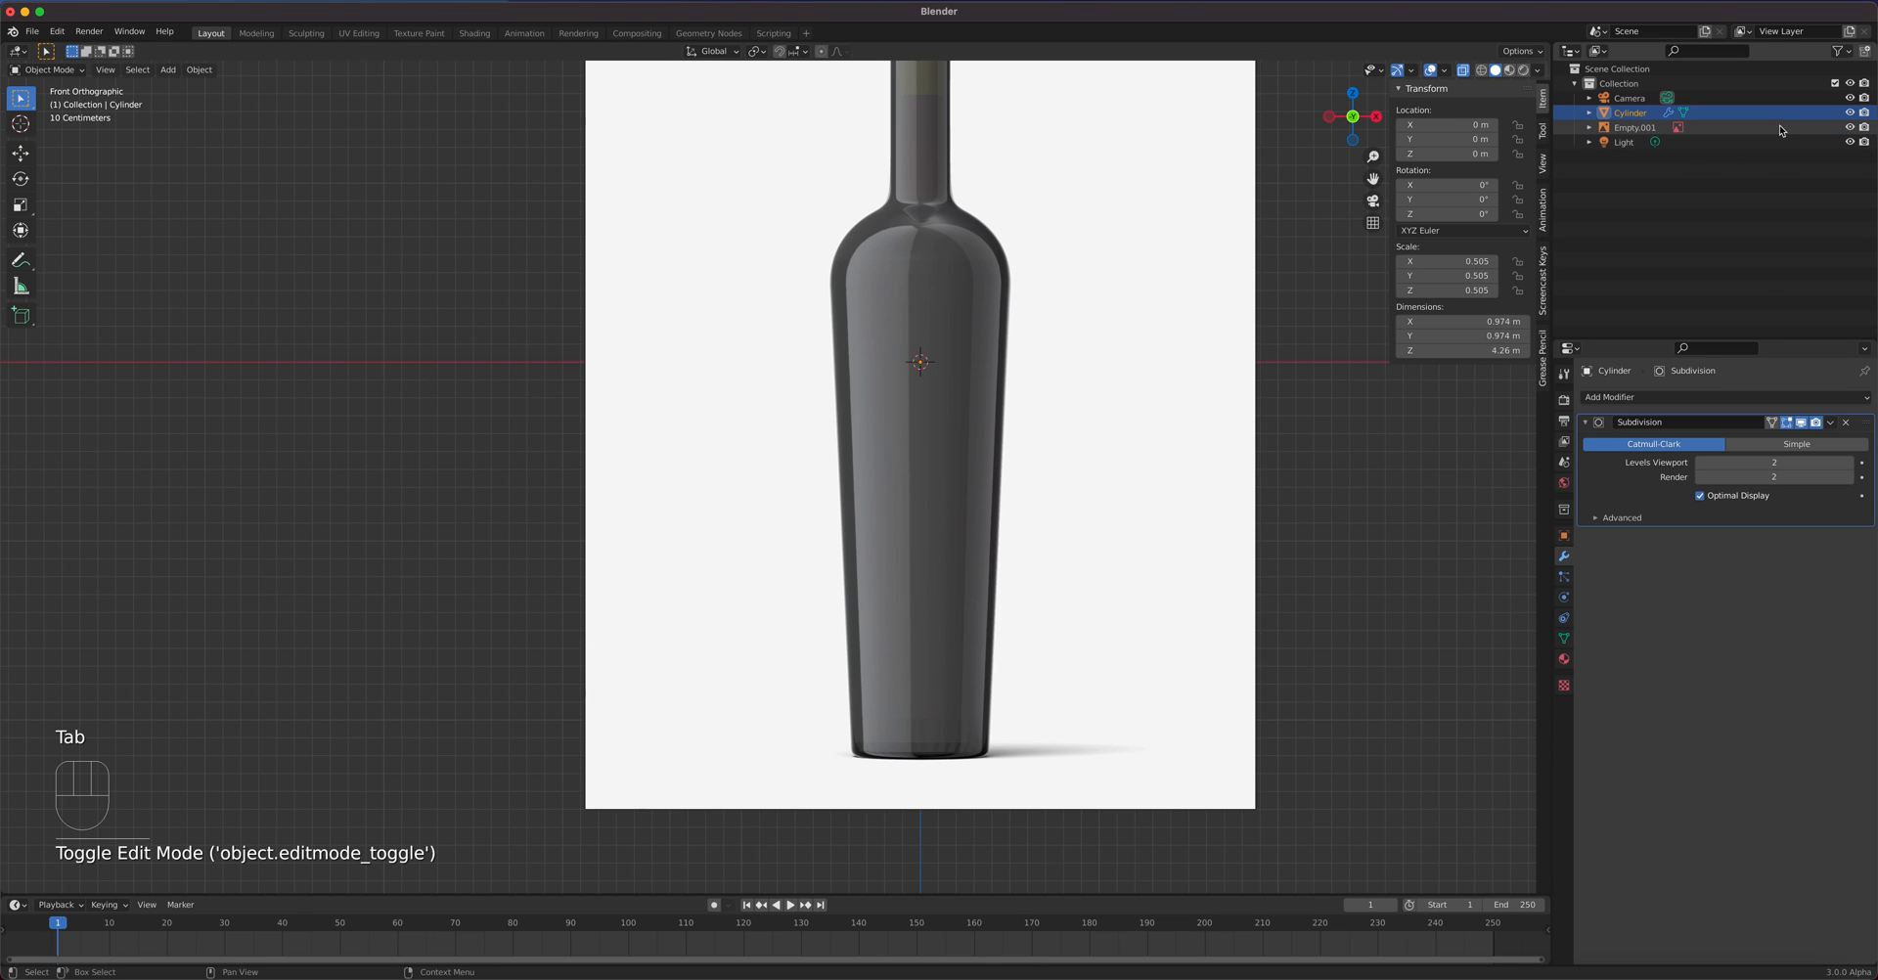
left_click(1850, 127)
middle_click_drag(1075, 274, 1035, 439, "shift")
scroll(915, 427, "up", 1)
scroll(915, 428, "up", 2)
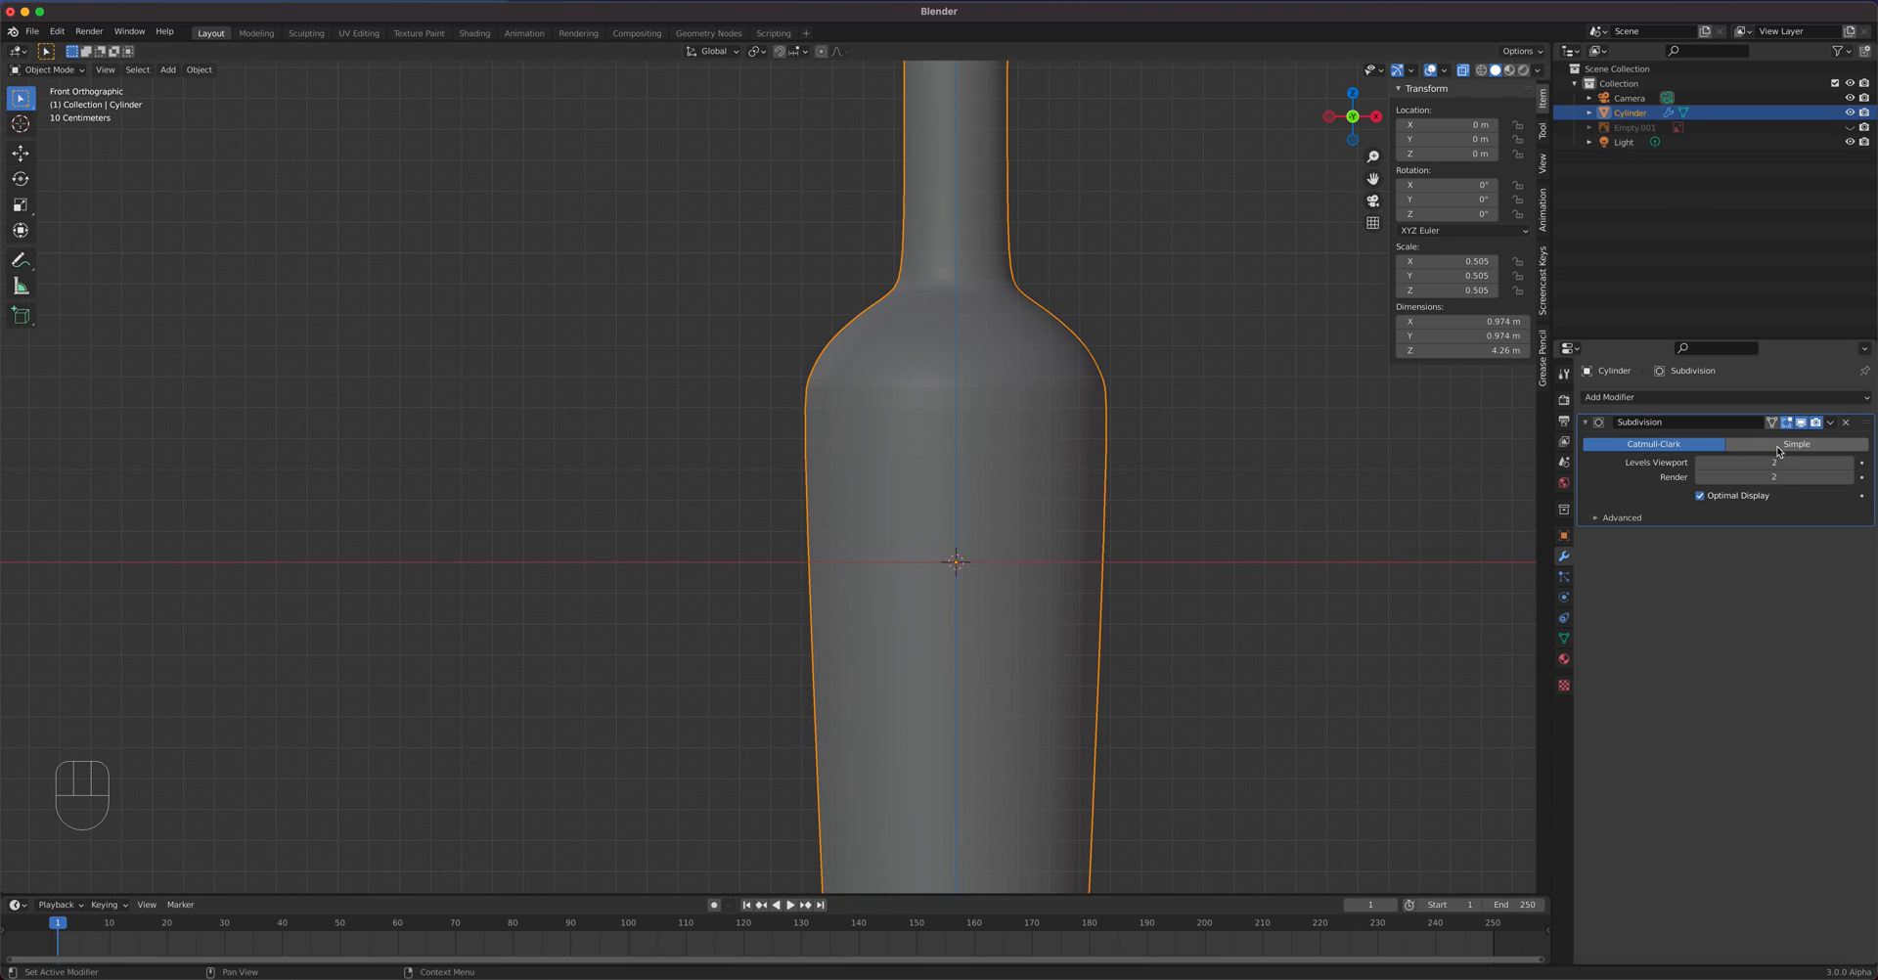
- Turn off the Subdivision modifier's viewport display and apply Shade Smooth to the bottle
left_click(1800, 422)
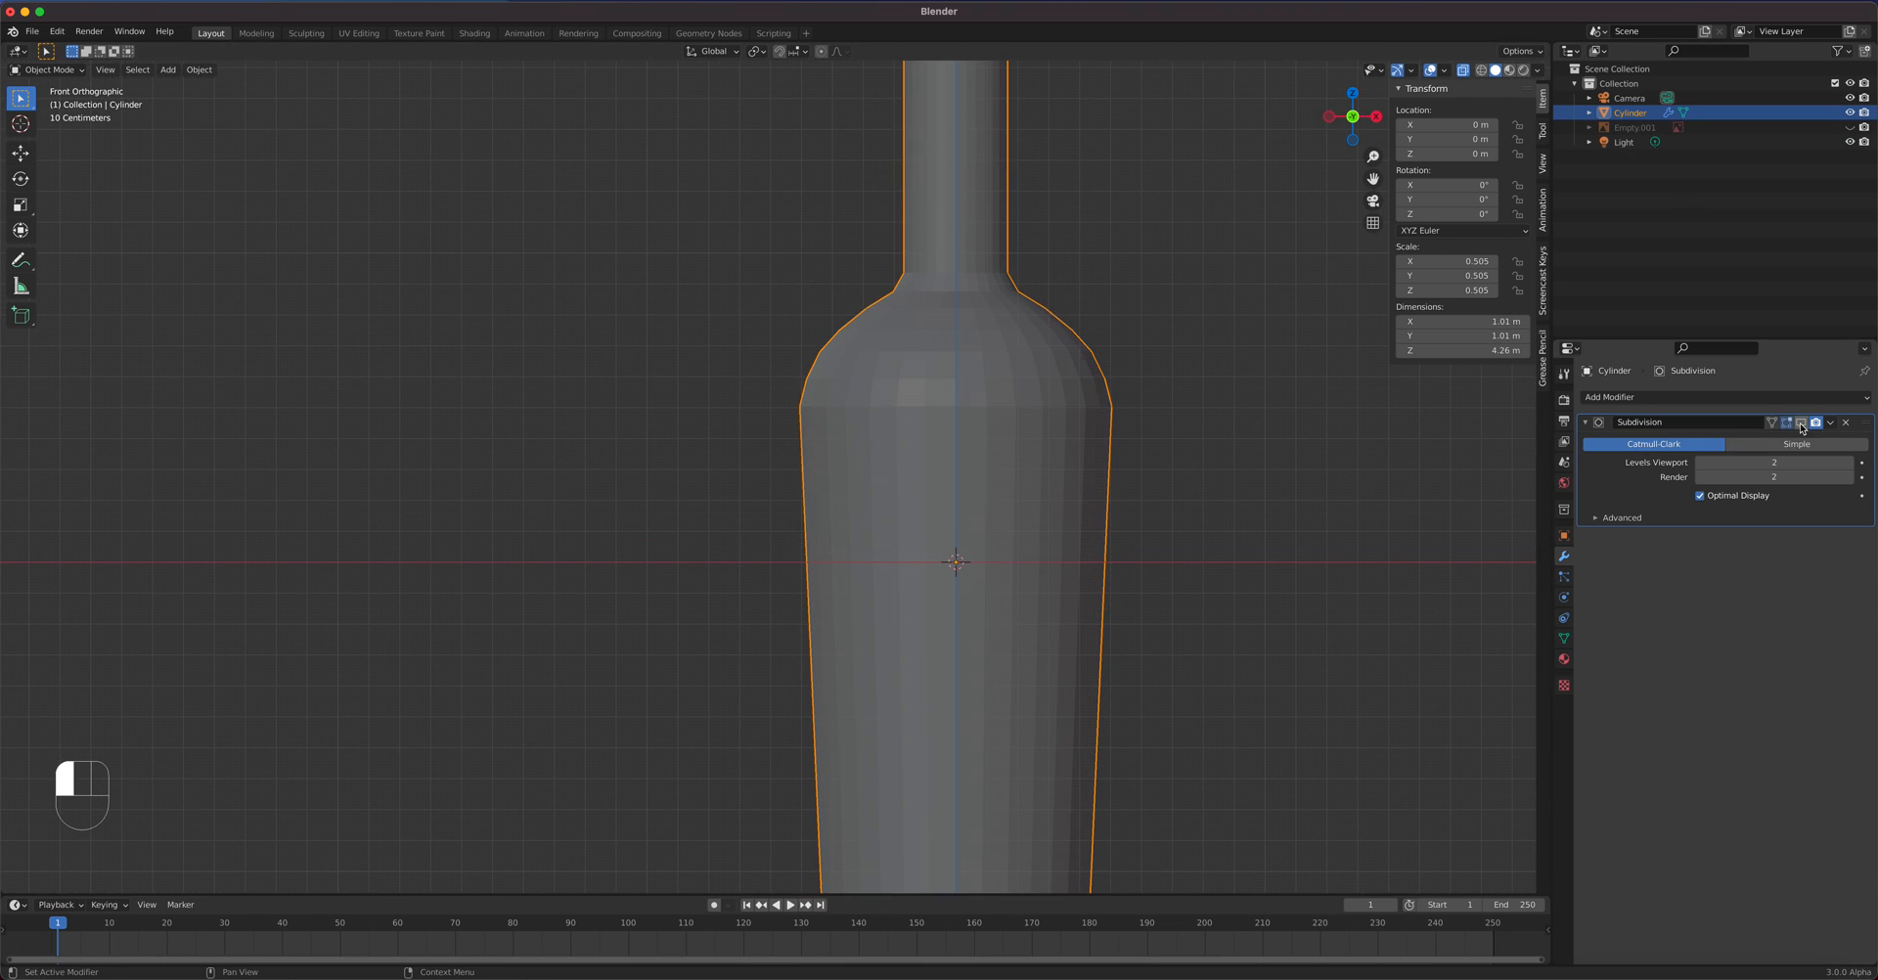
middle_click_drag(972, 443, 945, 591, "shift")
right_click(956, 587)
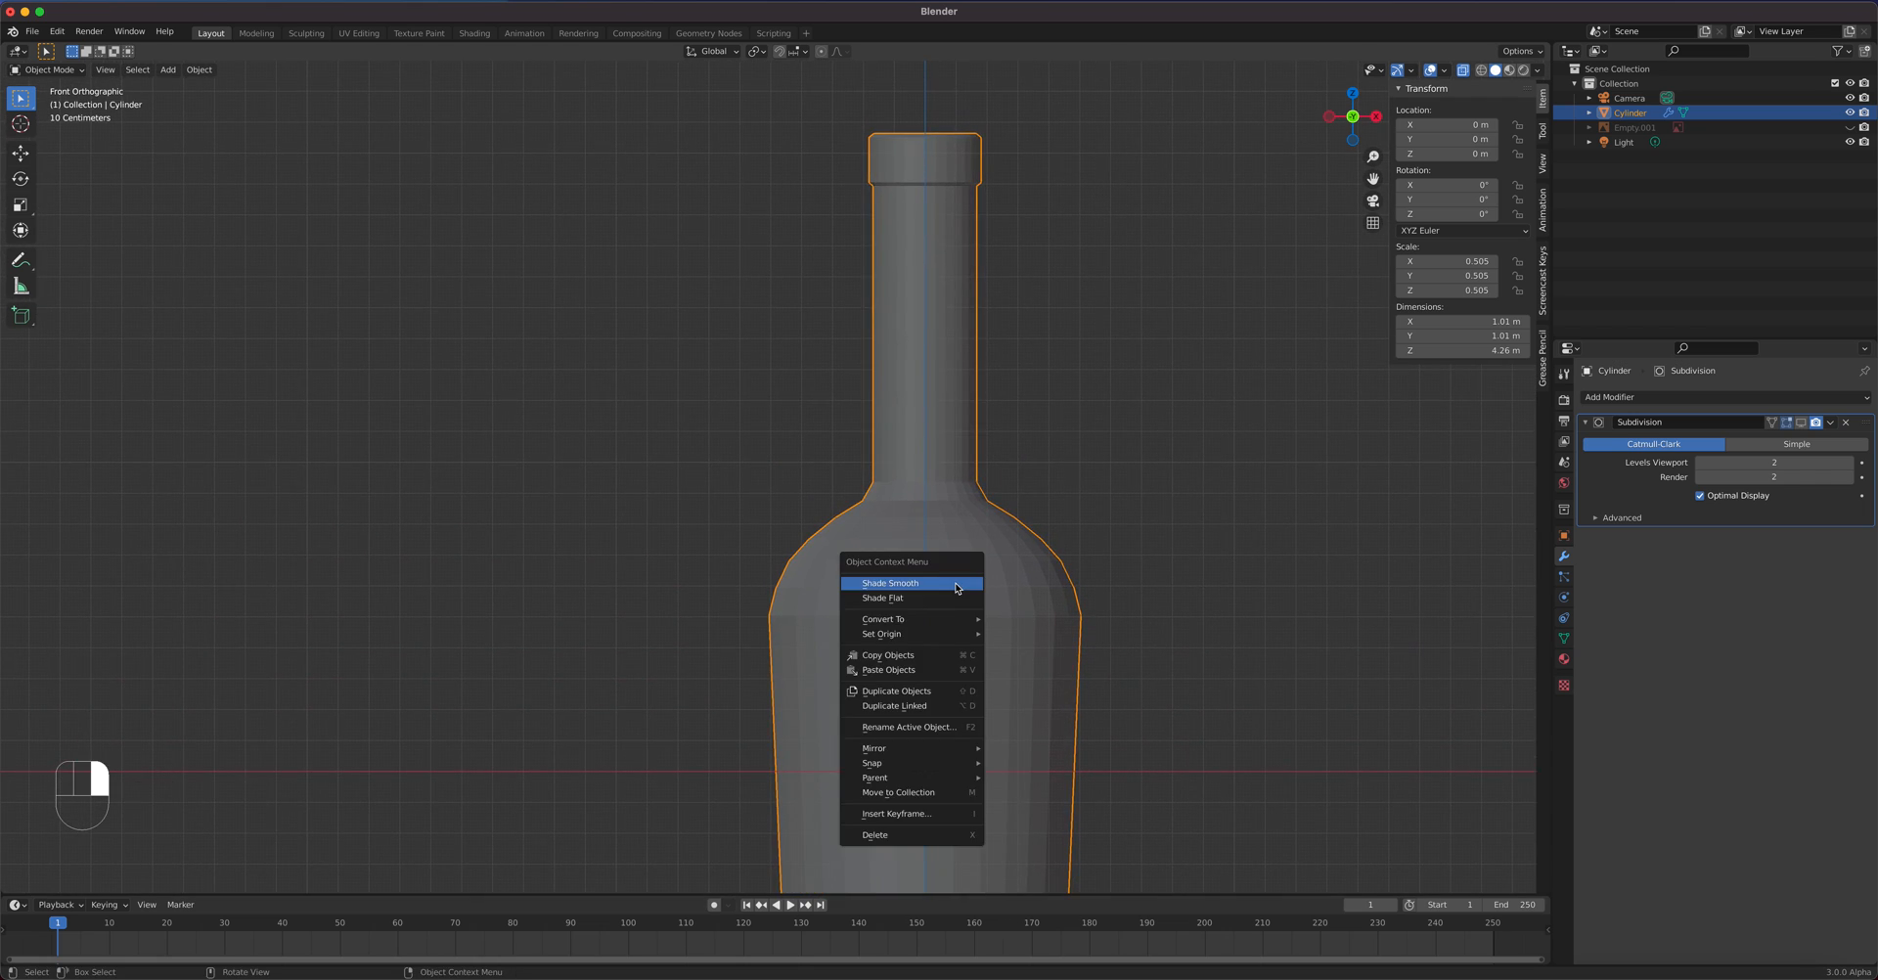
left_click(956, 585)
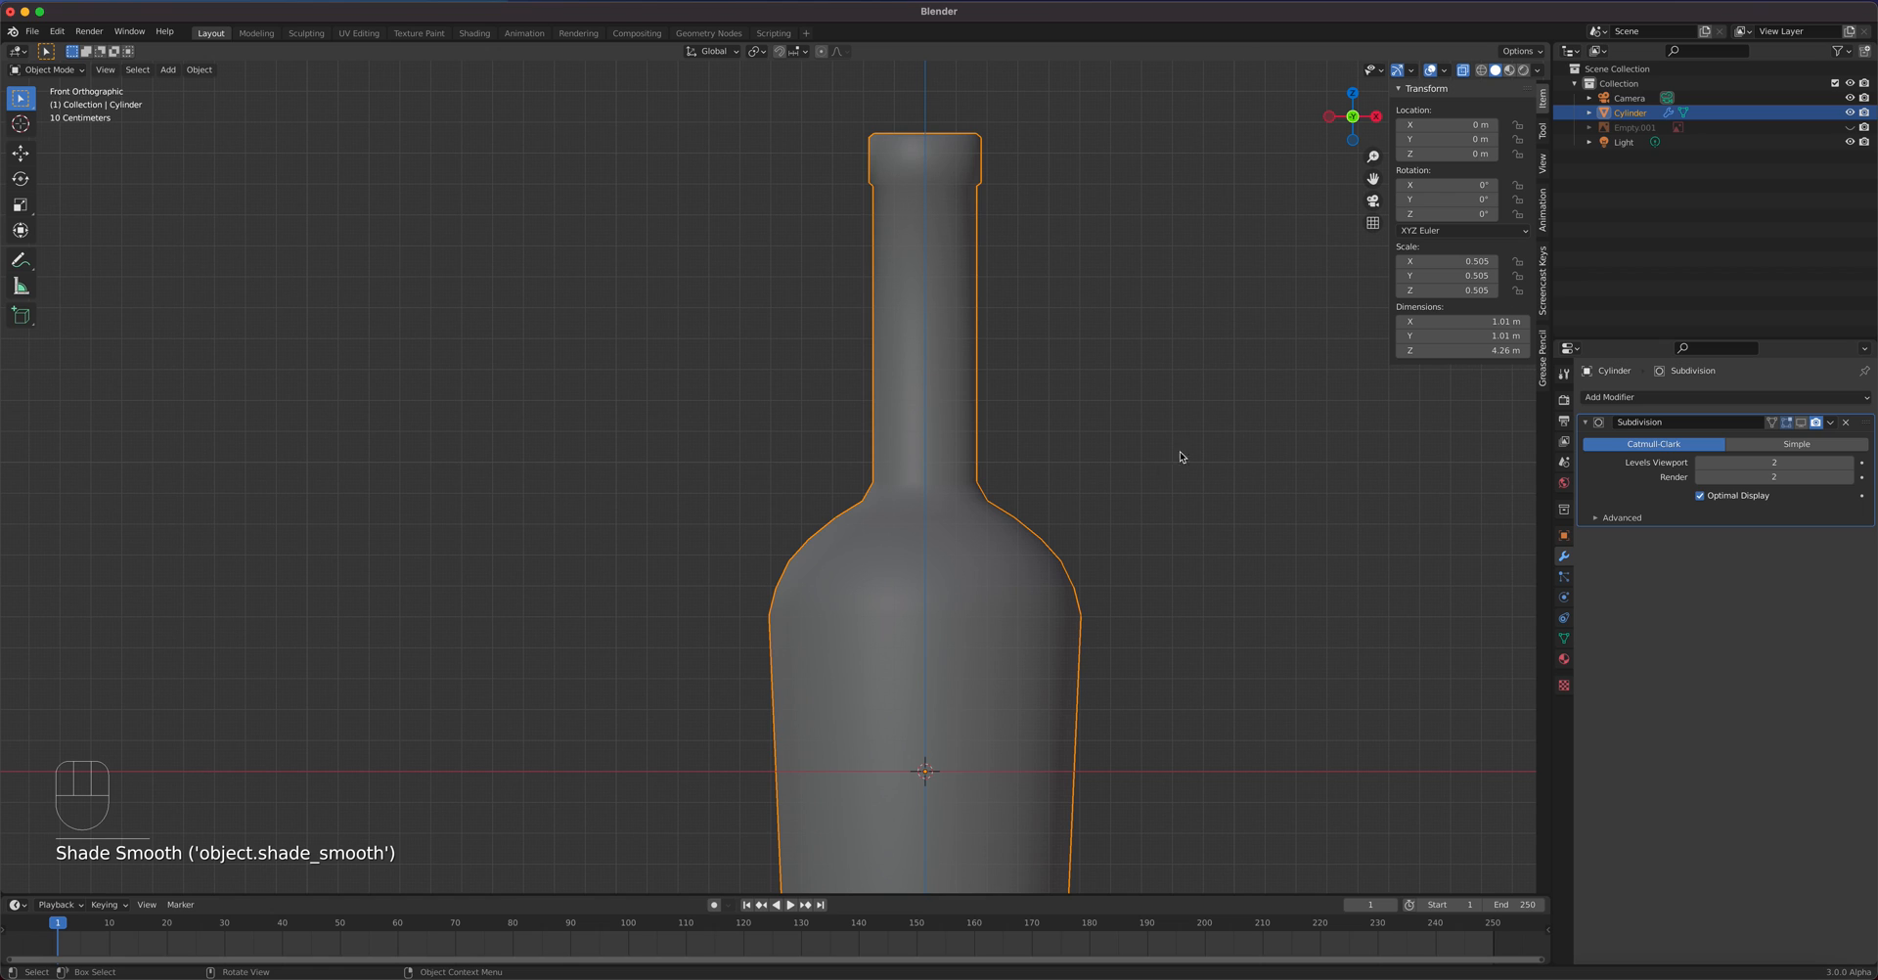
- Preview the bottle in Material Preview shading and set the viewport to Rendered shading
left_click(1509, 71)
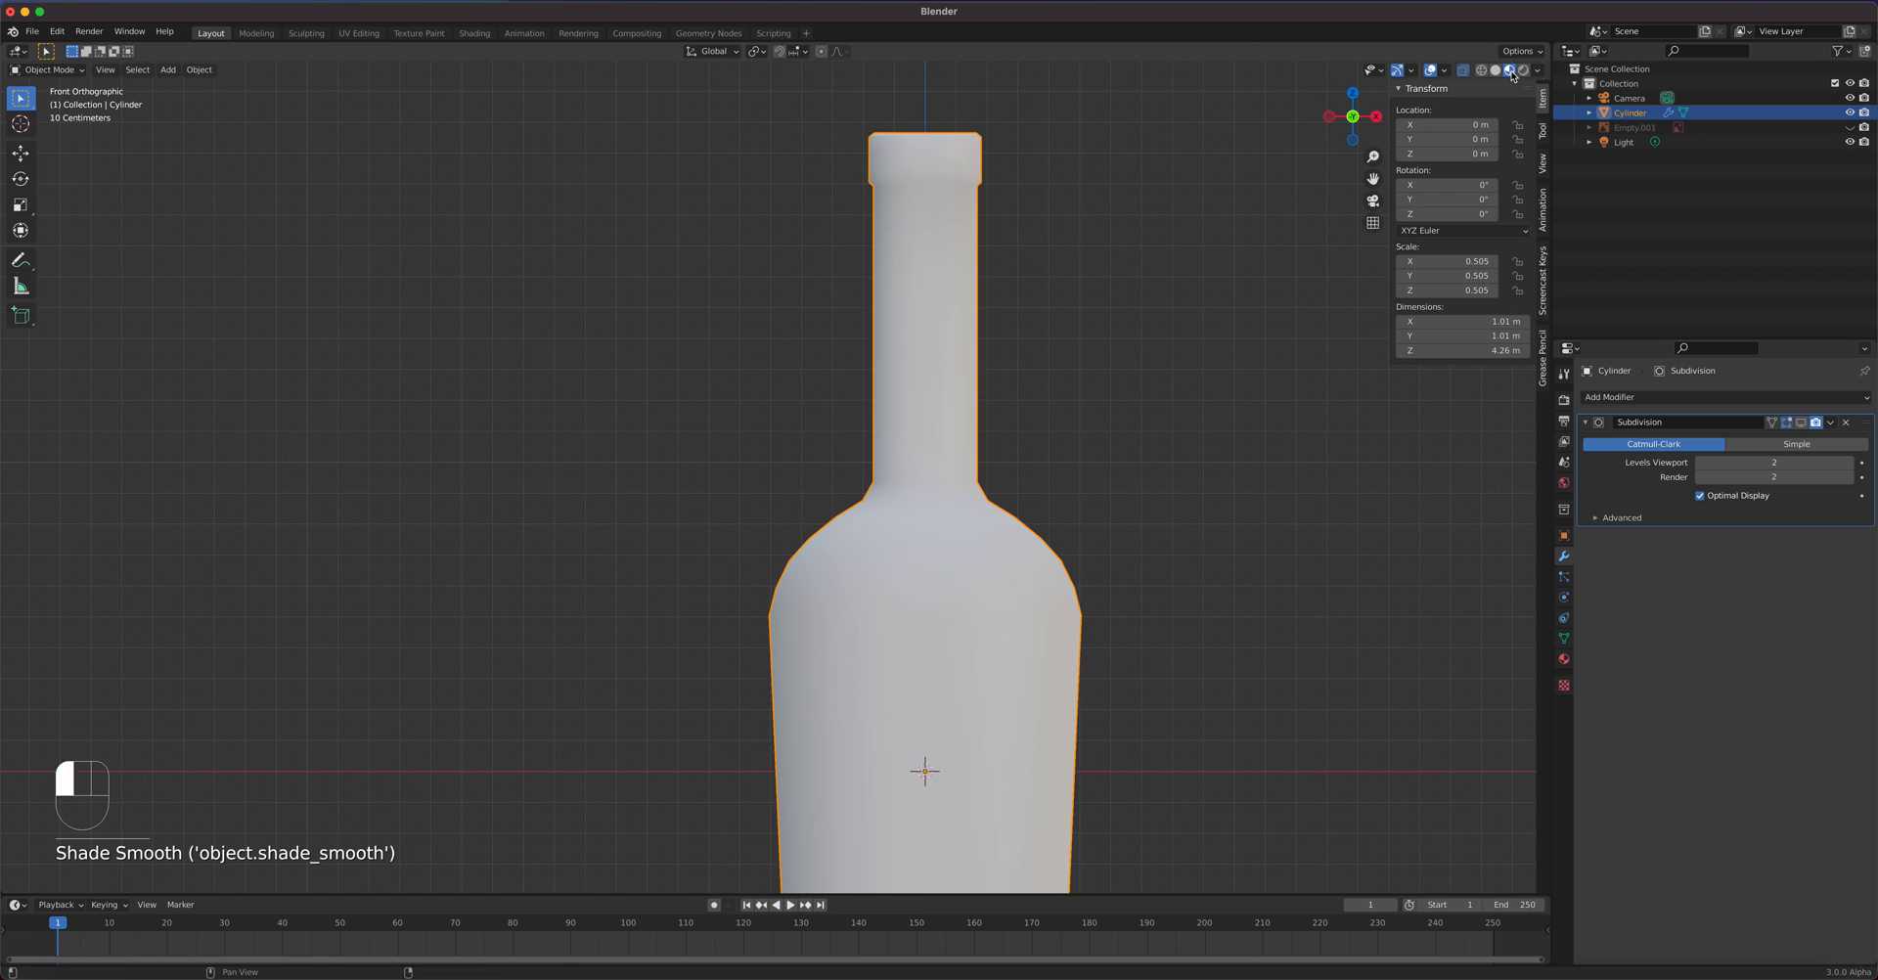
left_click(1522, 71)
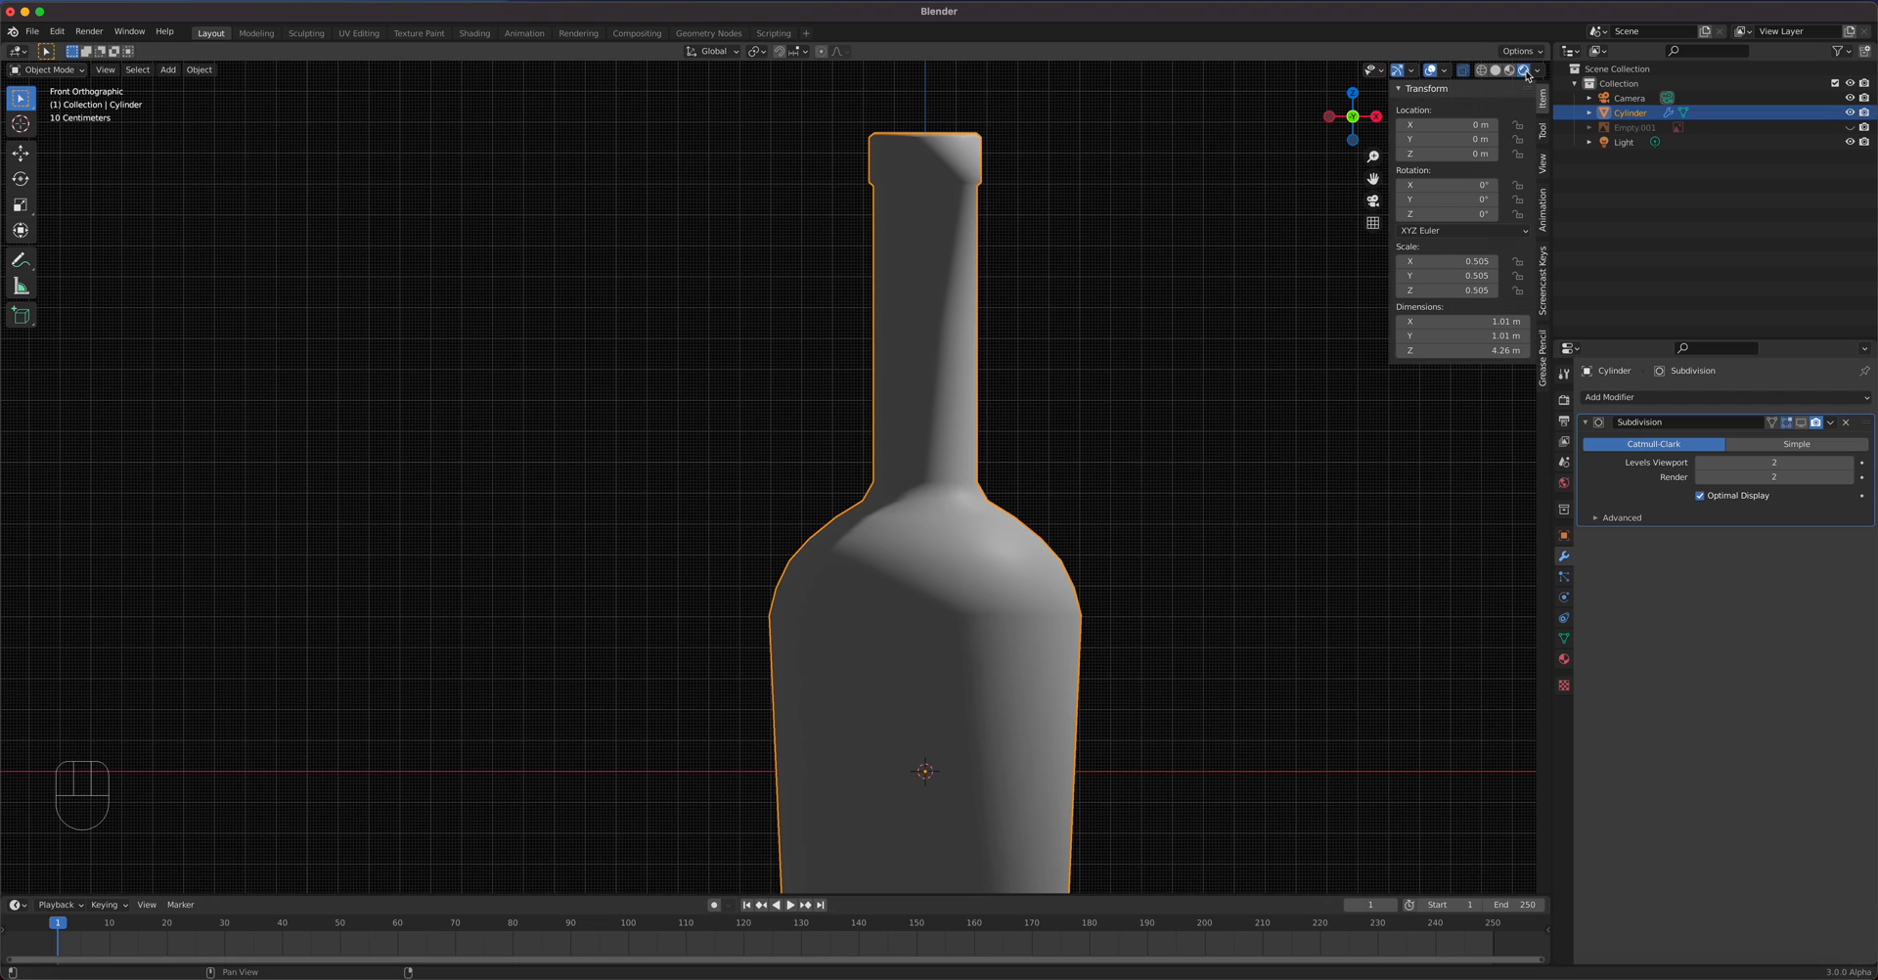
- Turn the Subdivision modifier's viewport display back on and open the bottle mesh for editing in Solid shading
left_click(1801, 424)
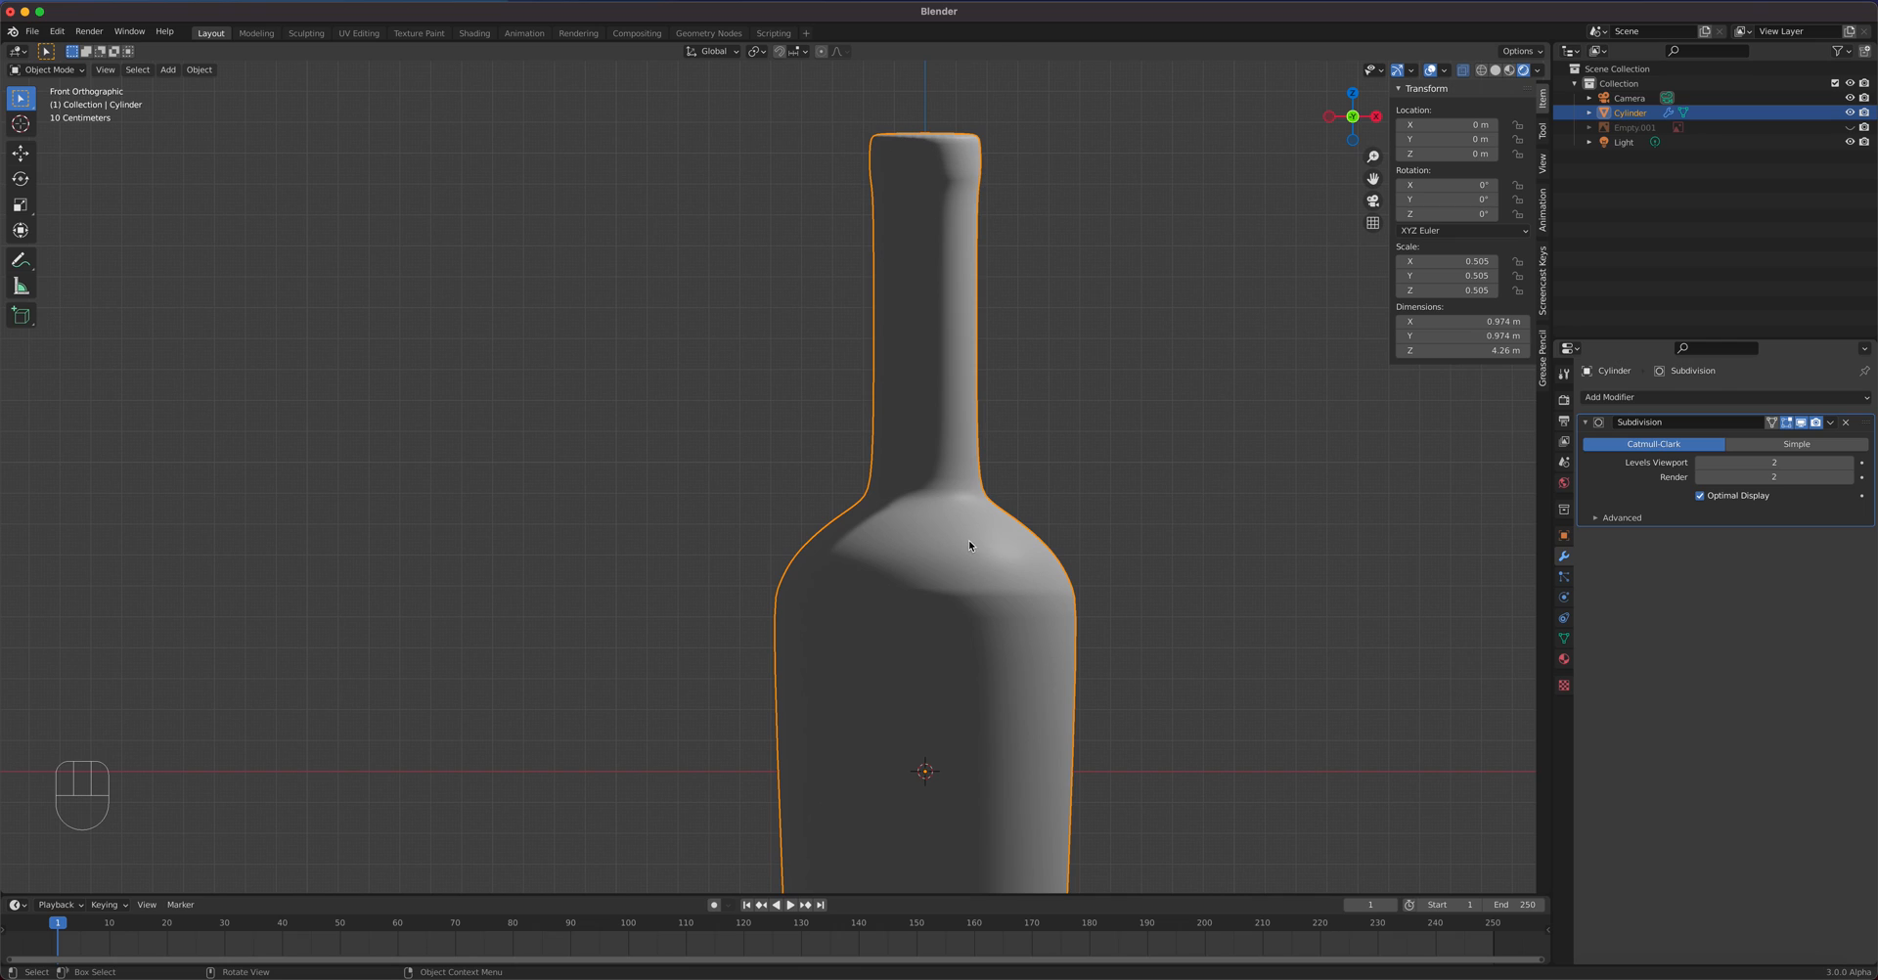
left_click(1494, 70)
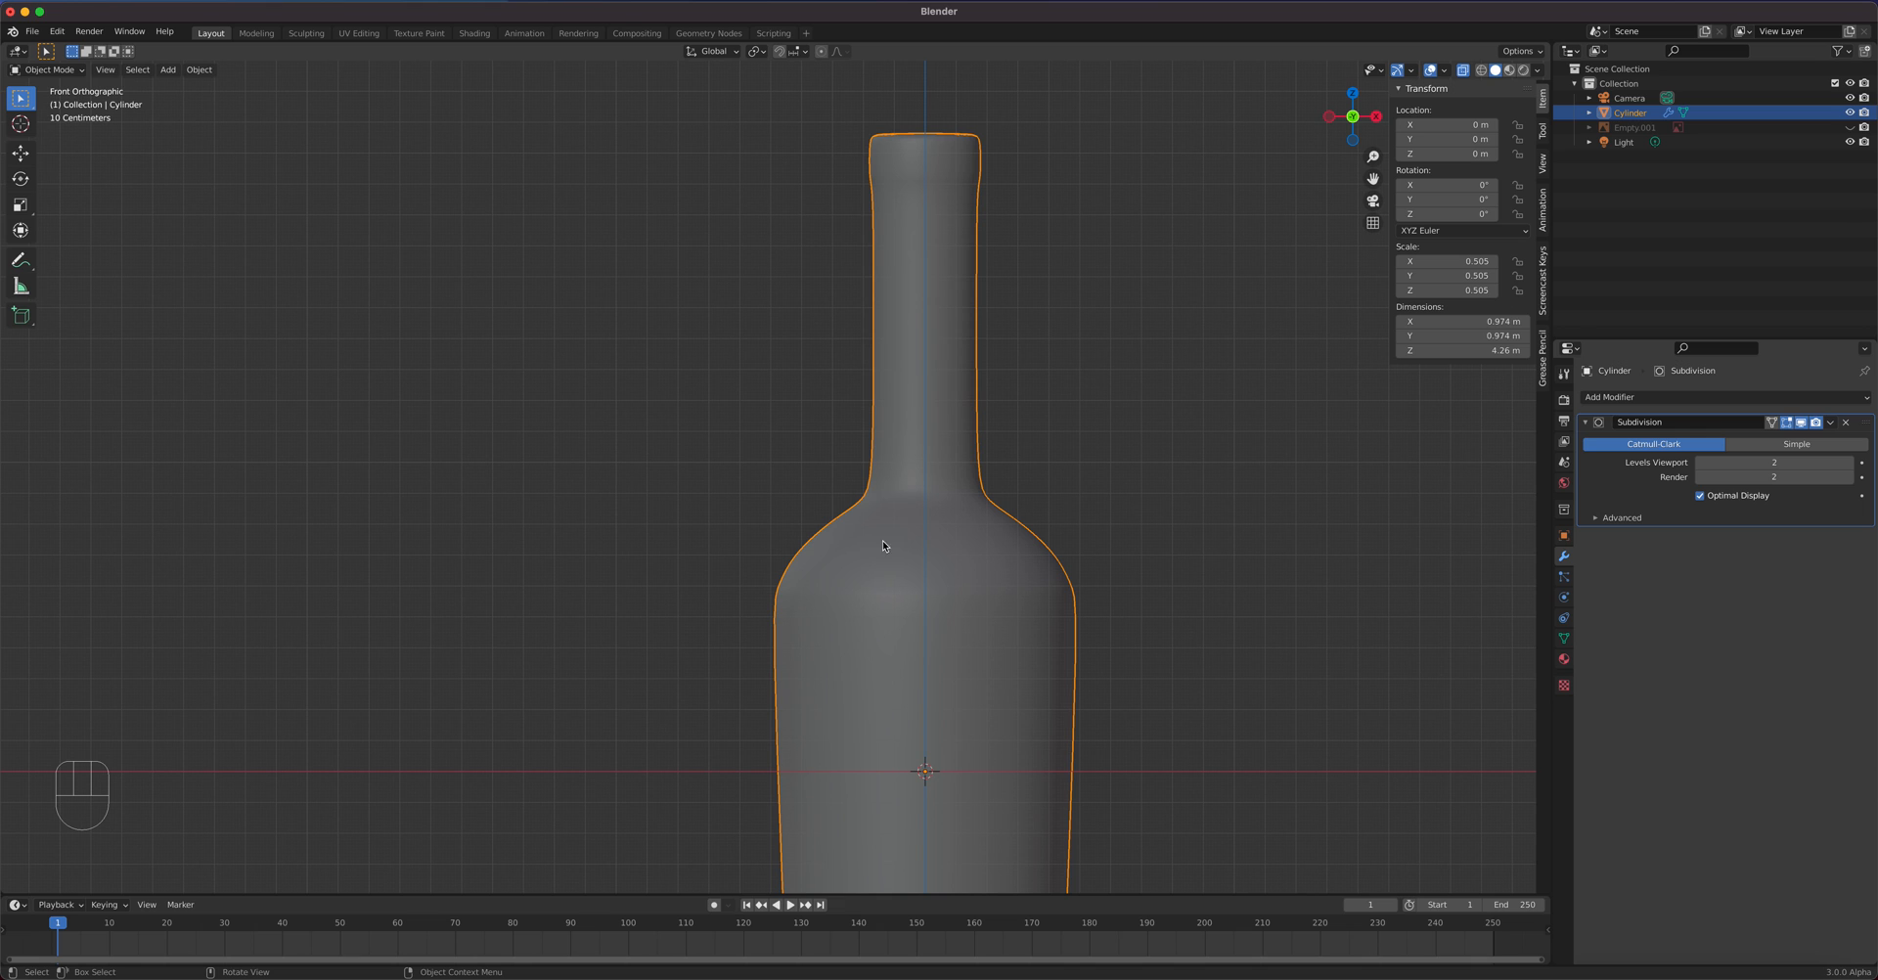
key("Tab")
- Add one edge loop around the bottle body and slide it down to just above the base, with a factor of about 0.977
middle_click_drag(972, 654, 937, 396, "shift")
scroll(901, 352, "up", 4)
middle_click_drag(986, 260, 772, 880, "shift")
middle_click_drag(809, 612, 881, 401, "shift")
scroll(978, 547, "up", 3)
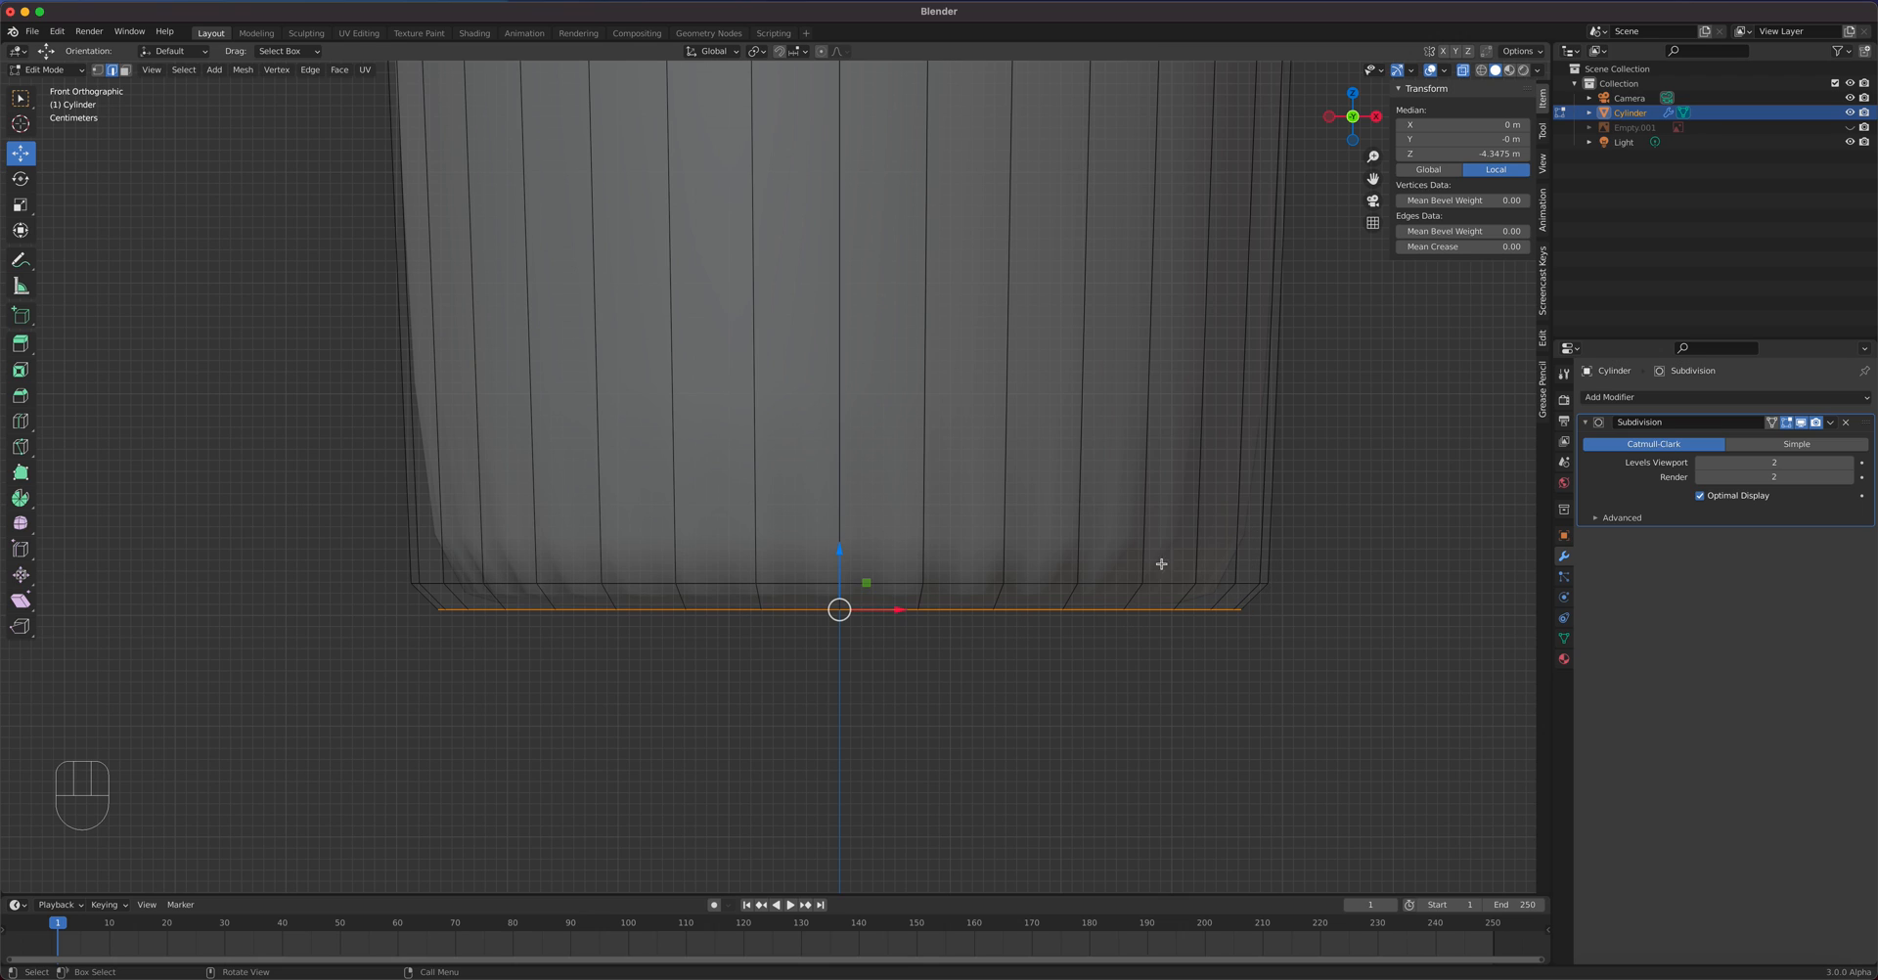
scroll(796, 641, "down", 5)
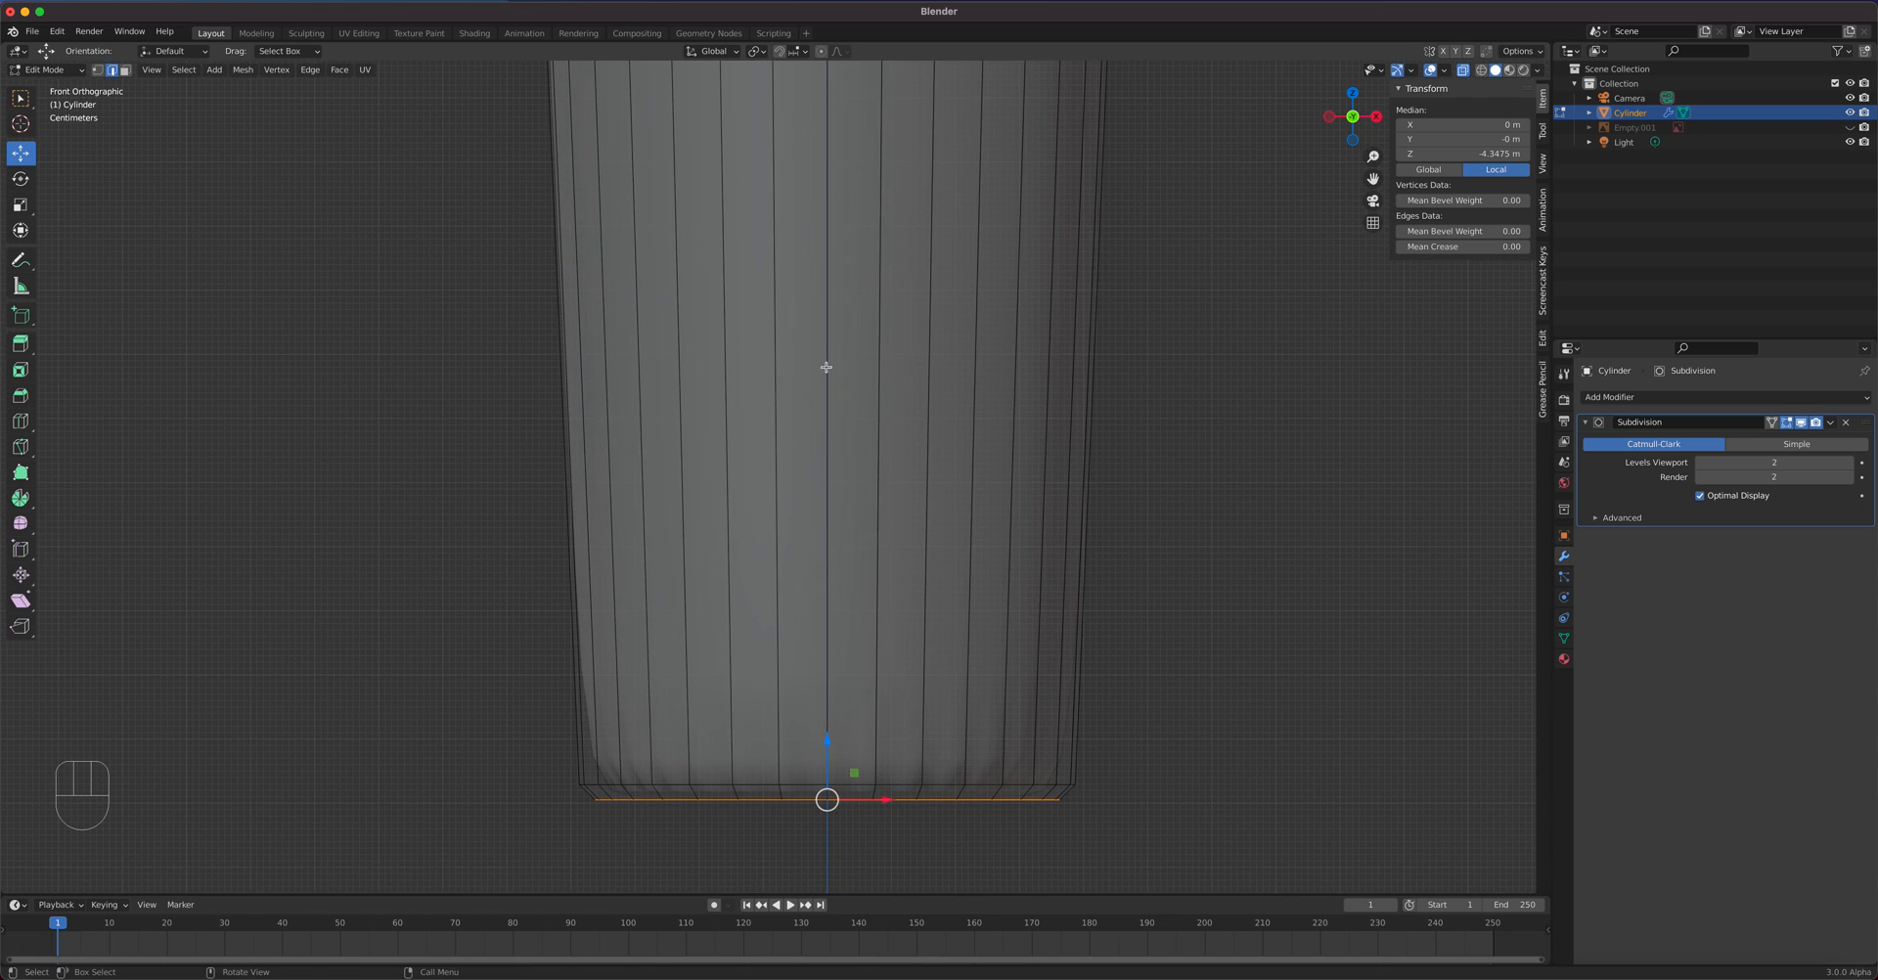
key("ctrl+r")
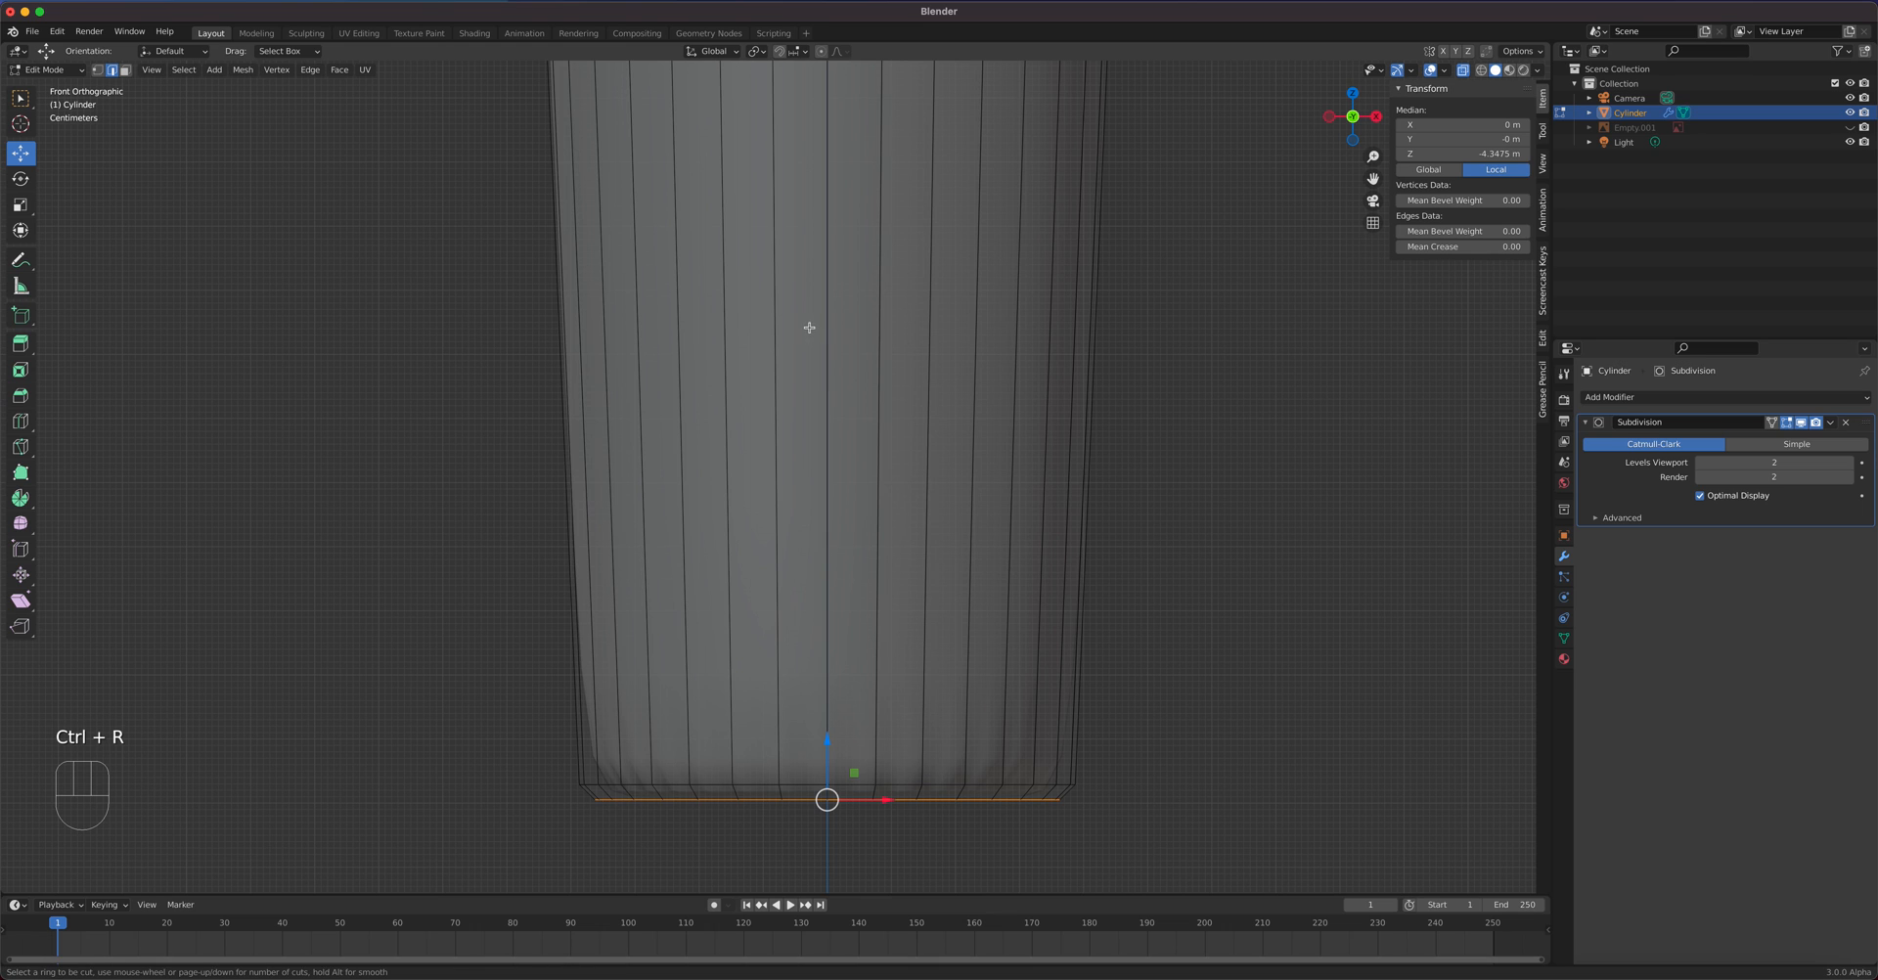
key("Escape")
scroll(908, 397, "down", 3)
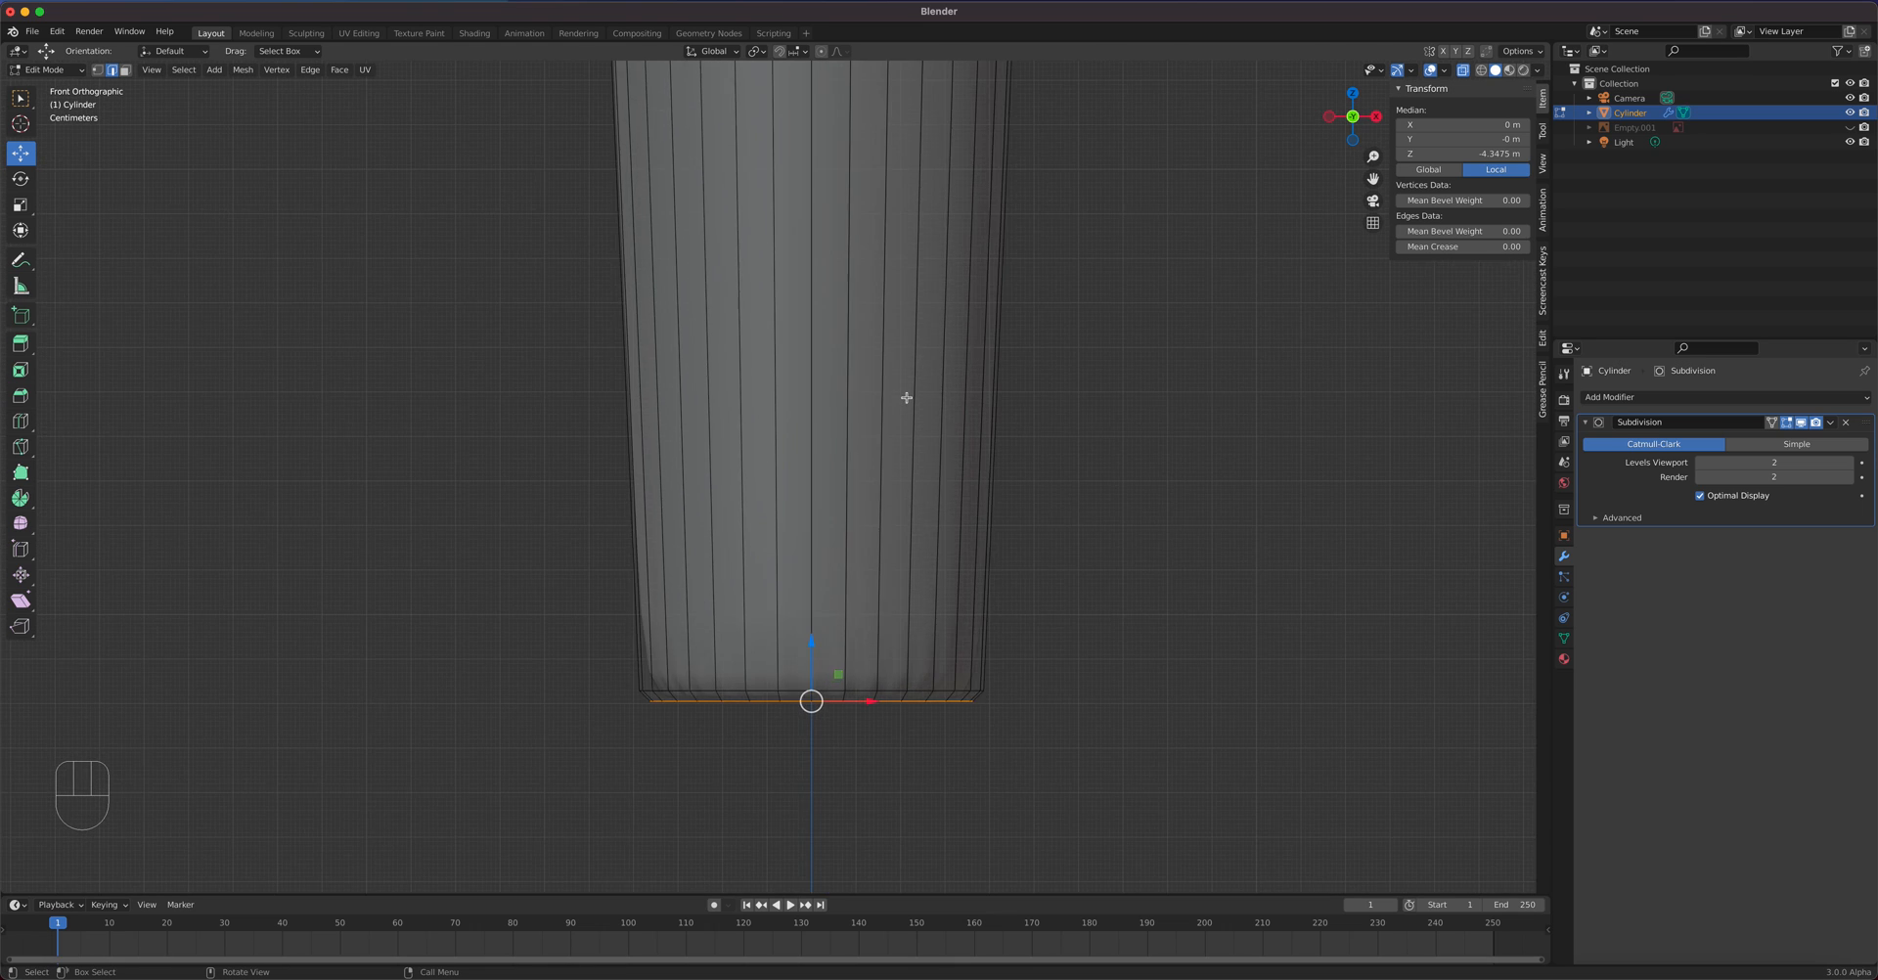
middle_click_drag(897, 380, 928, 595, "shift")
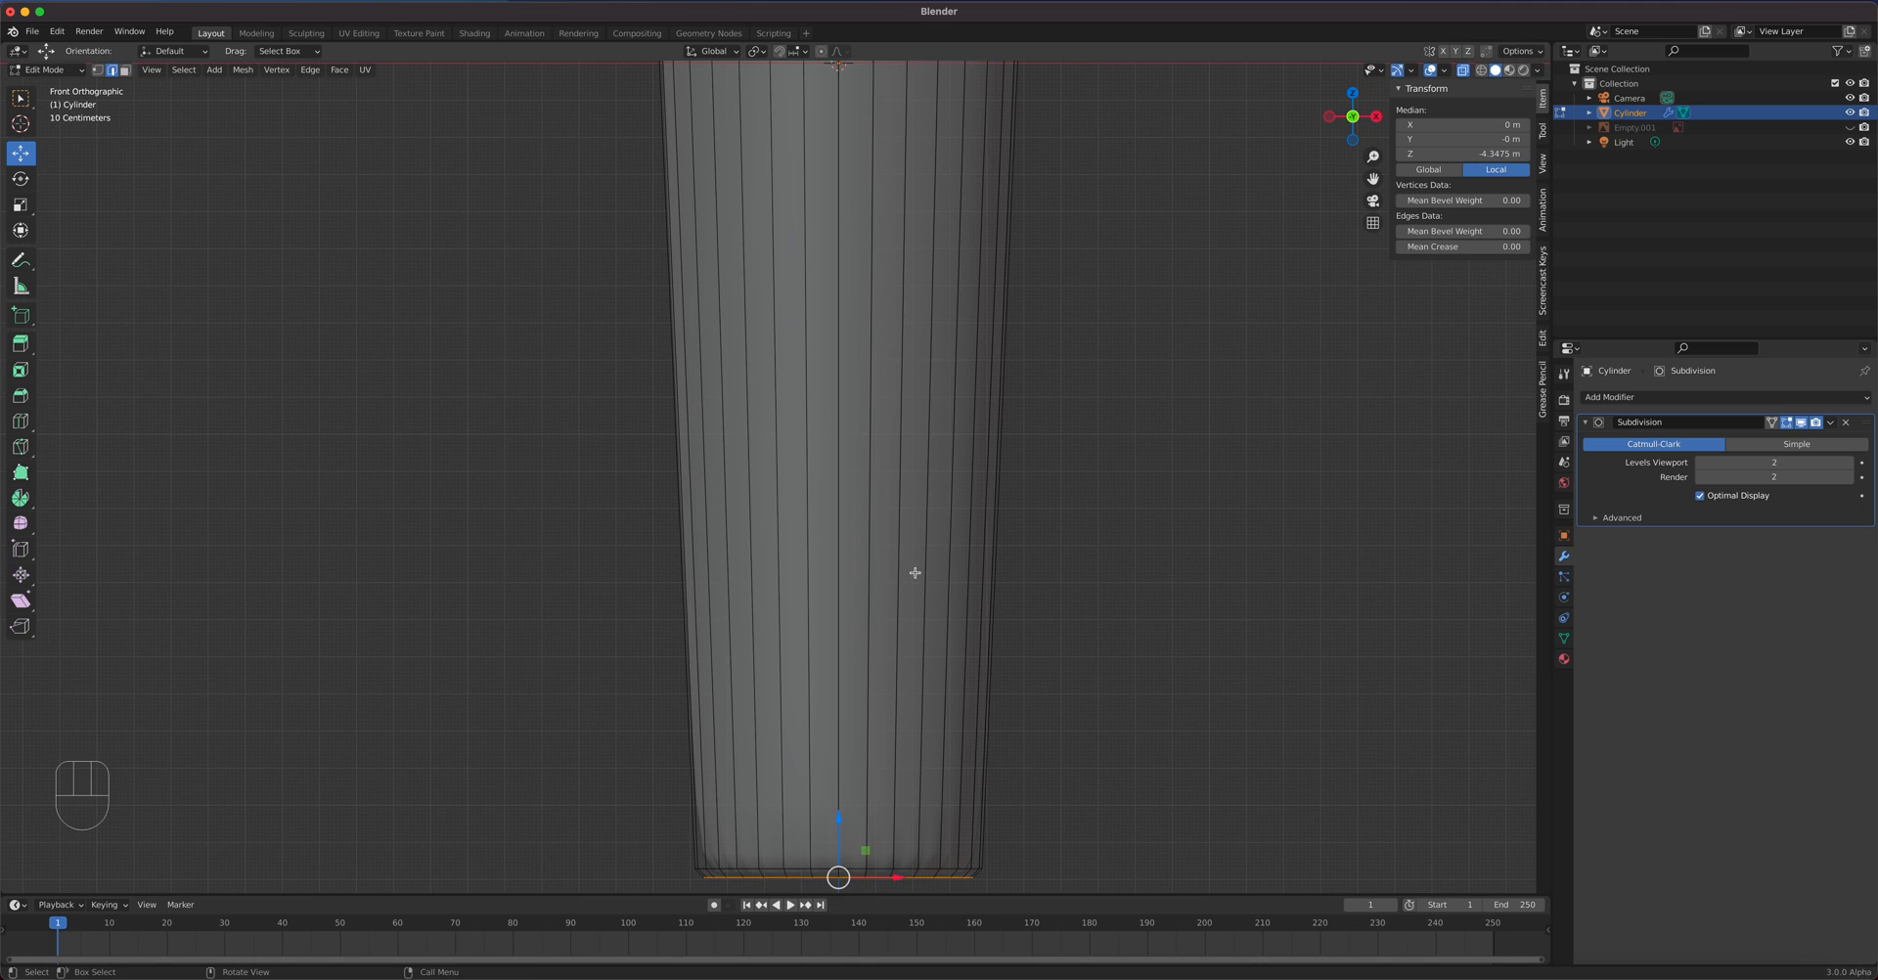
key("ctrl+r")
left_click(855, 492)
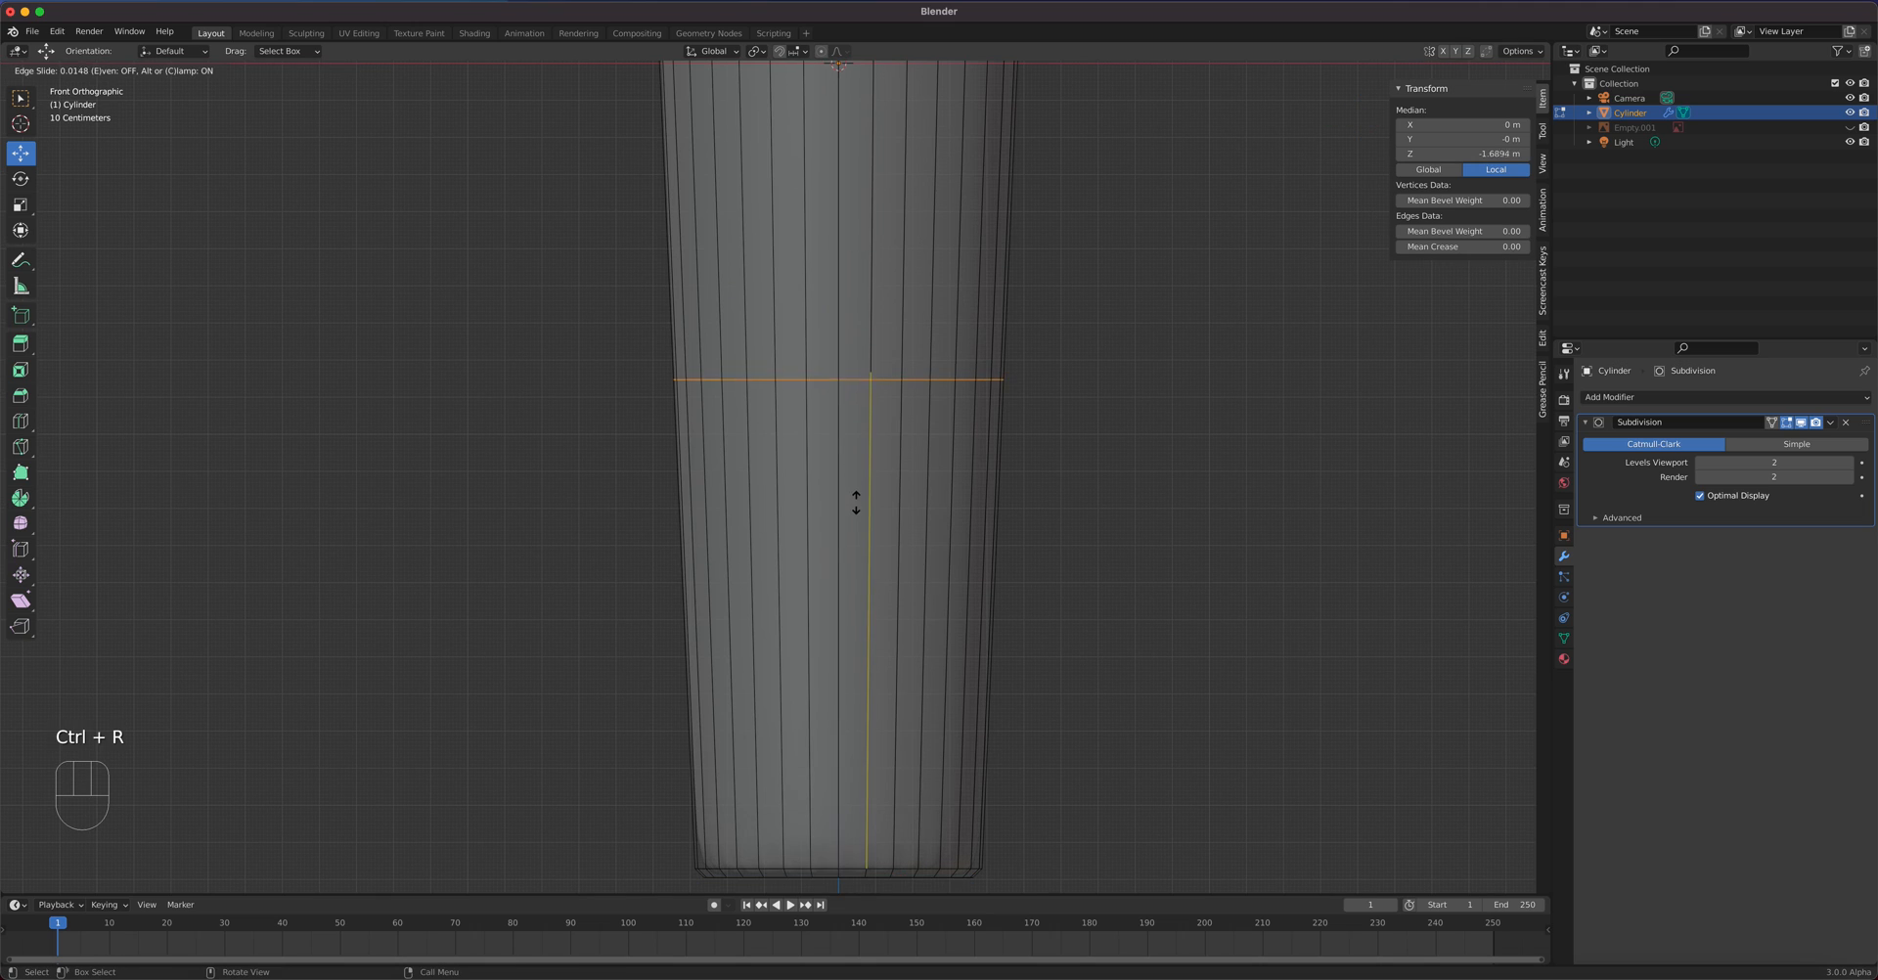
left_click(937, 132)
middle_click_drag(970, 641, 948, 251, "shift")
scroll(893, 419, "up", 7)
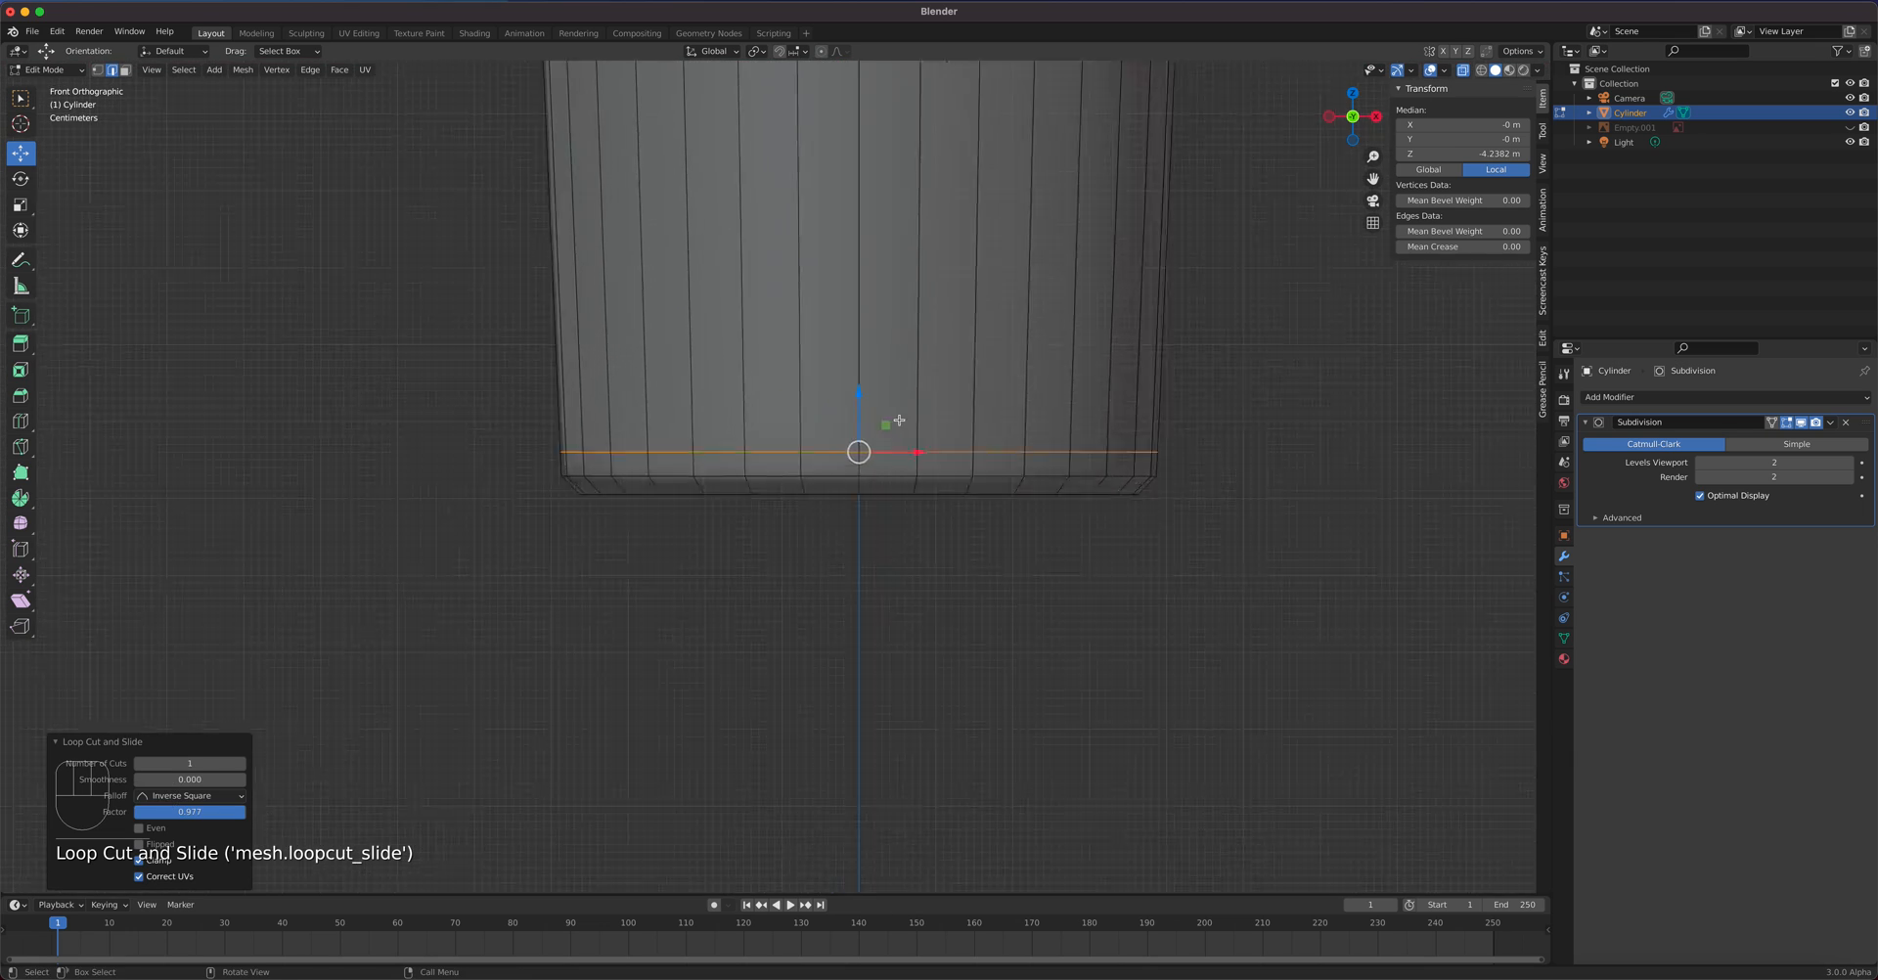
- Add an edge loop in the bevelled band at the base and slide it about halfway towards the bottom edge
scroll(899, 420, "up", 1)
middle_click_drag(954, 484, 847, 536, "shift")
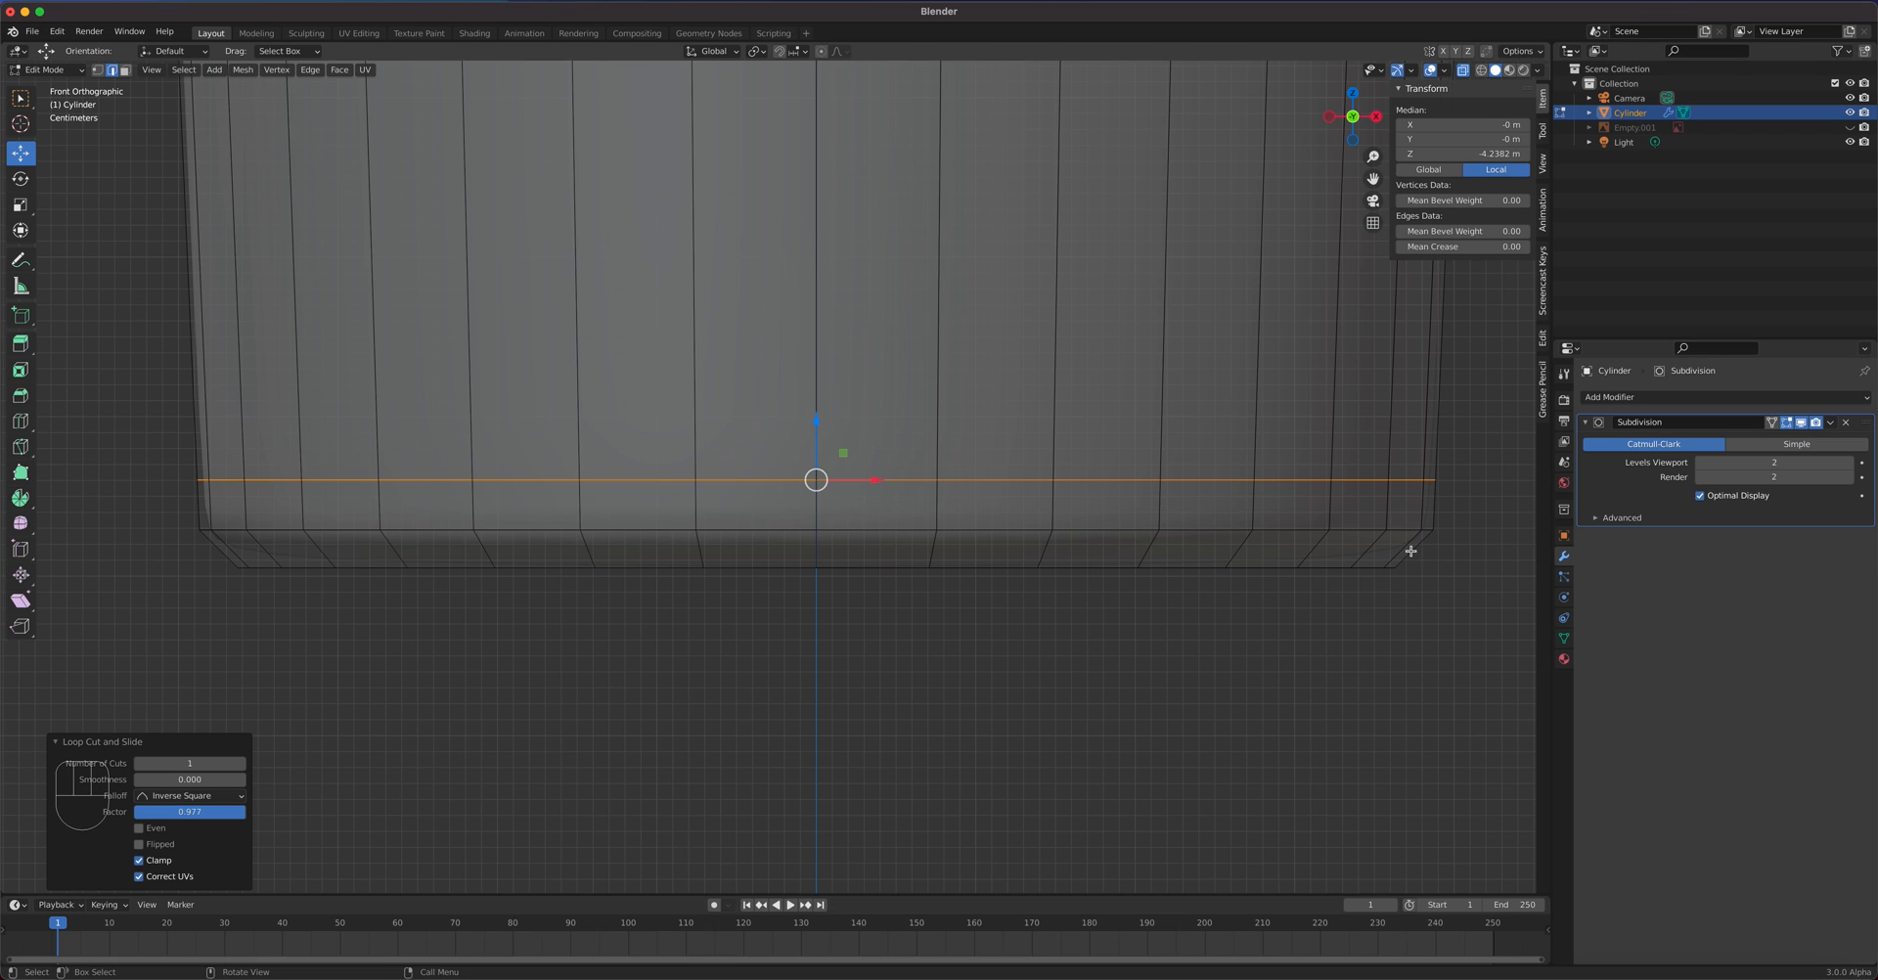
key("ctrl+r")
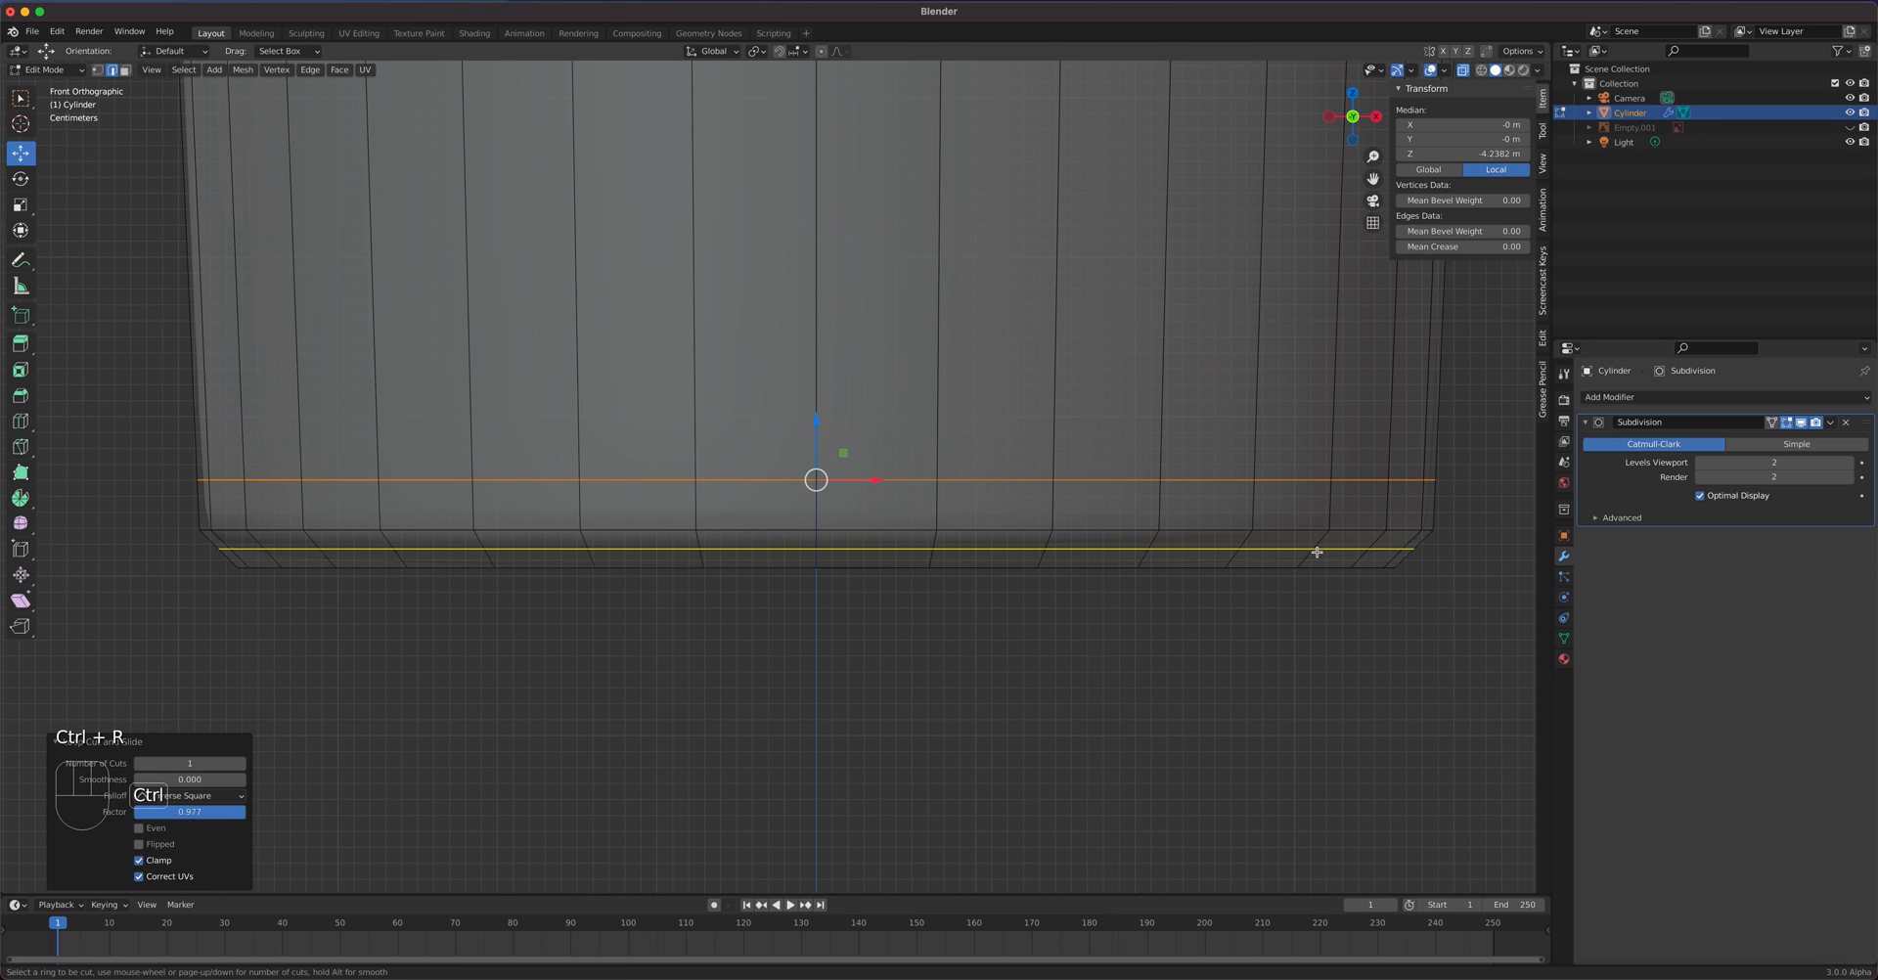
left_click(1316, 552)
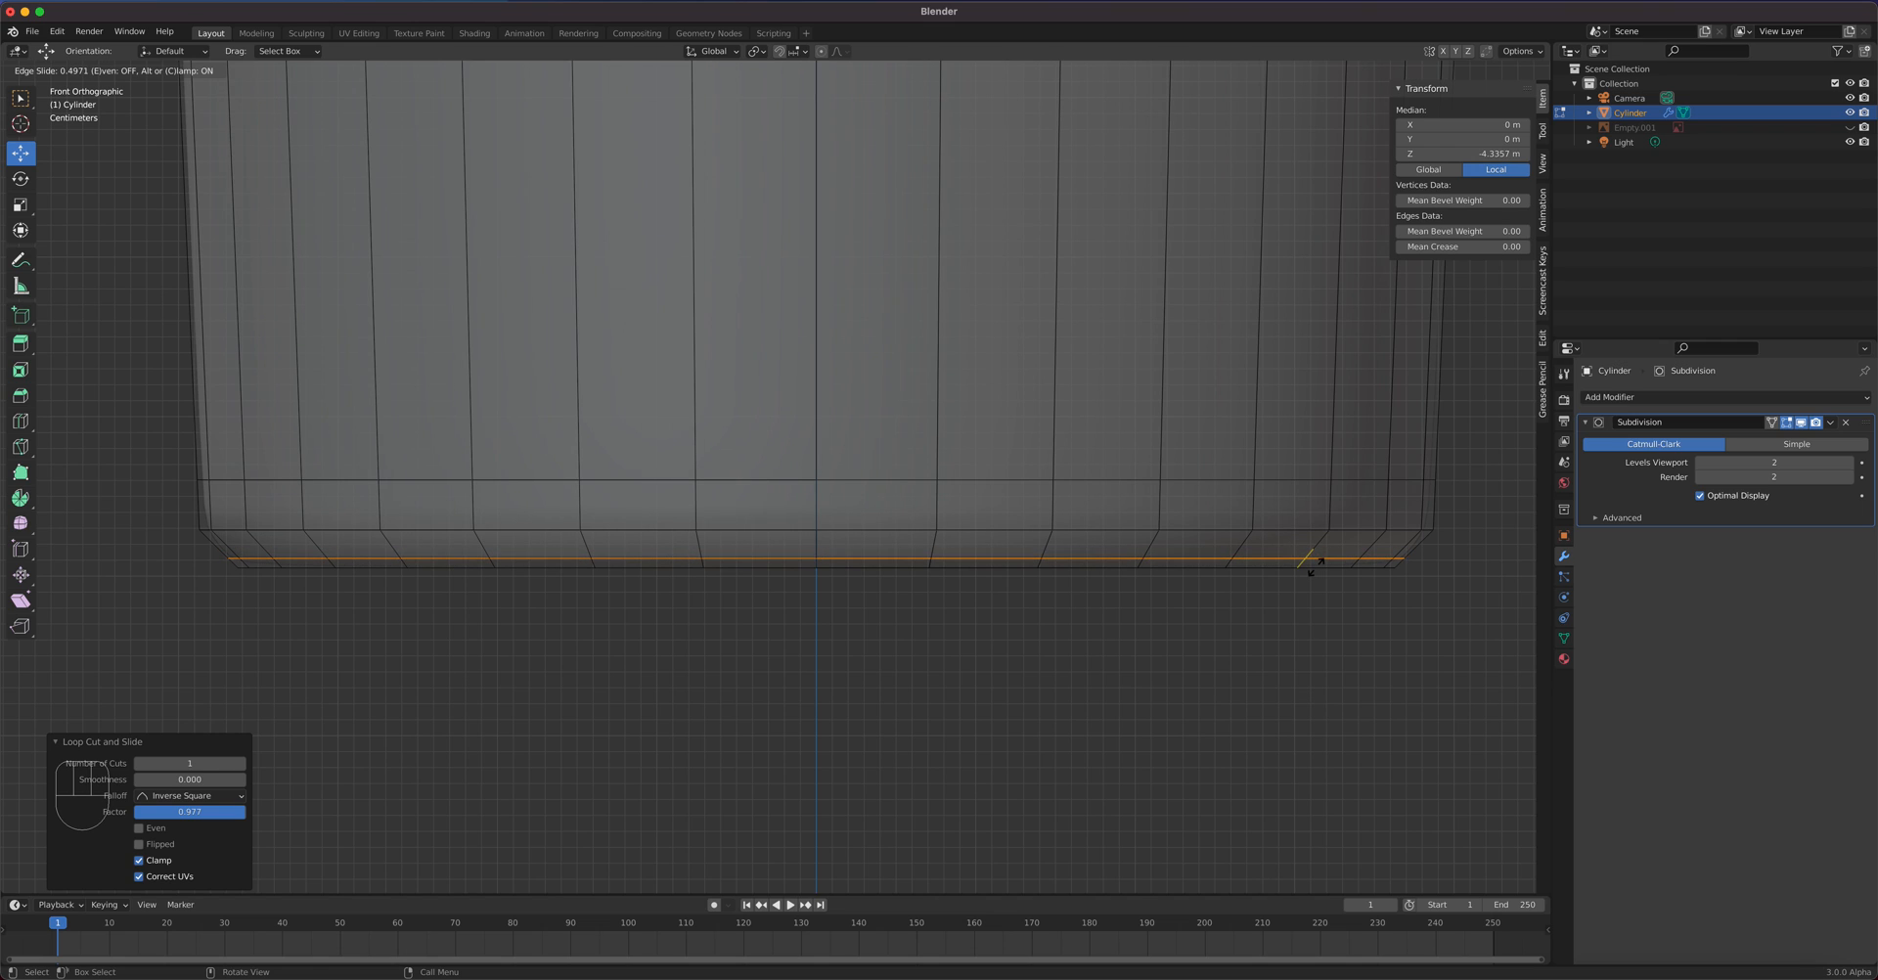
left_click(1316, 567)
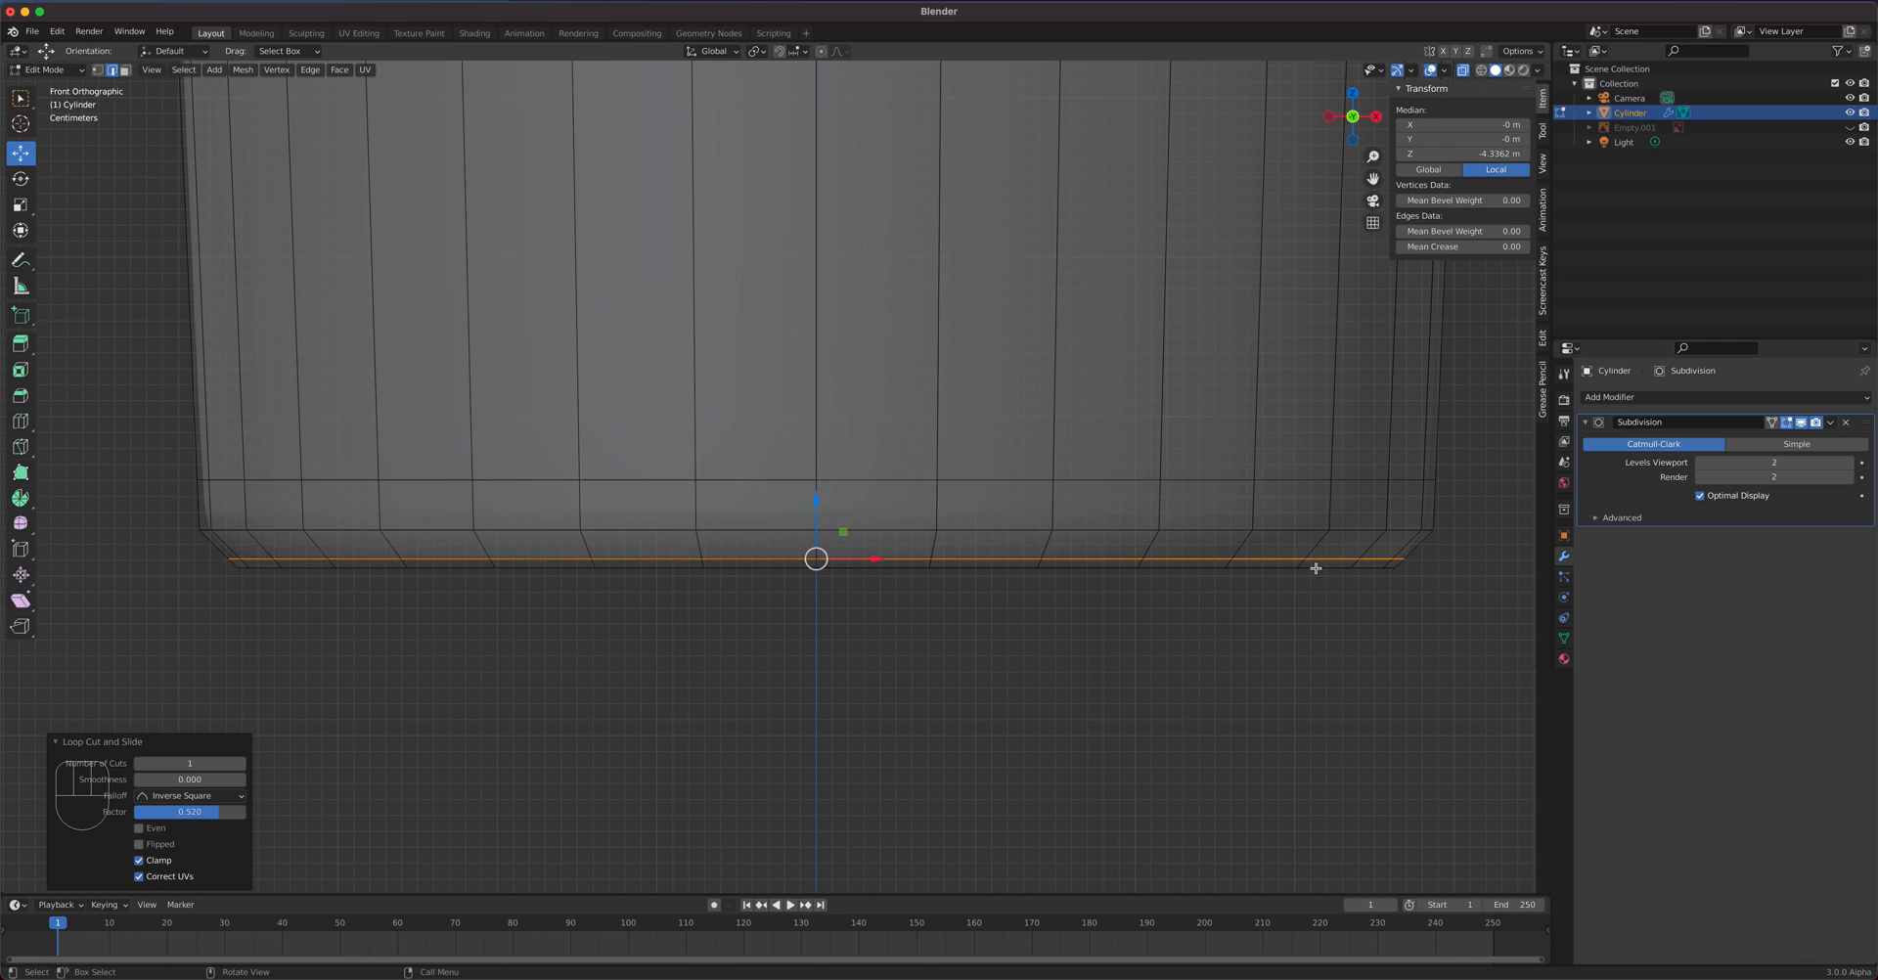
- Select the bottommost edge loop of the bottle and scale it inward to about 0.956
scroll(1142, 563, "up", 3)
middle_click_drag(1142, 562, 1261, 435, "shift")
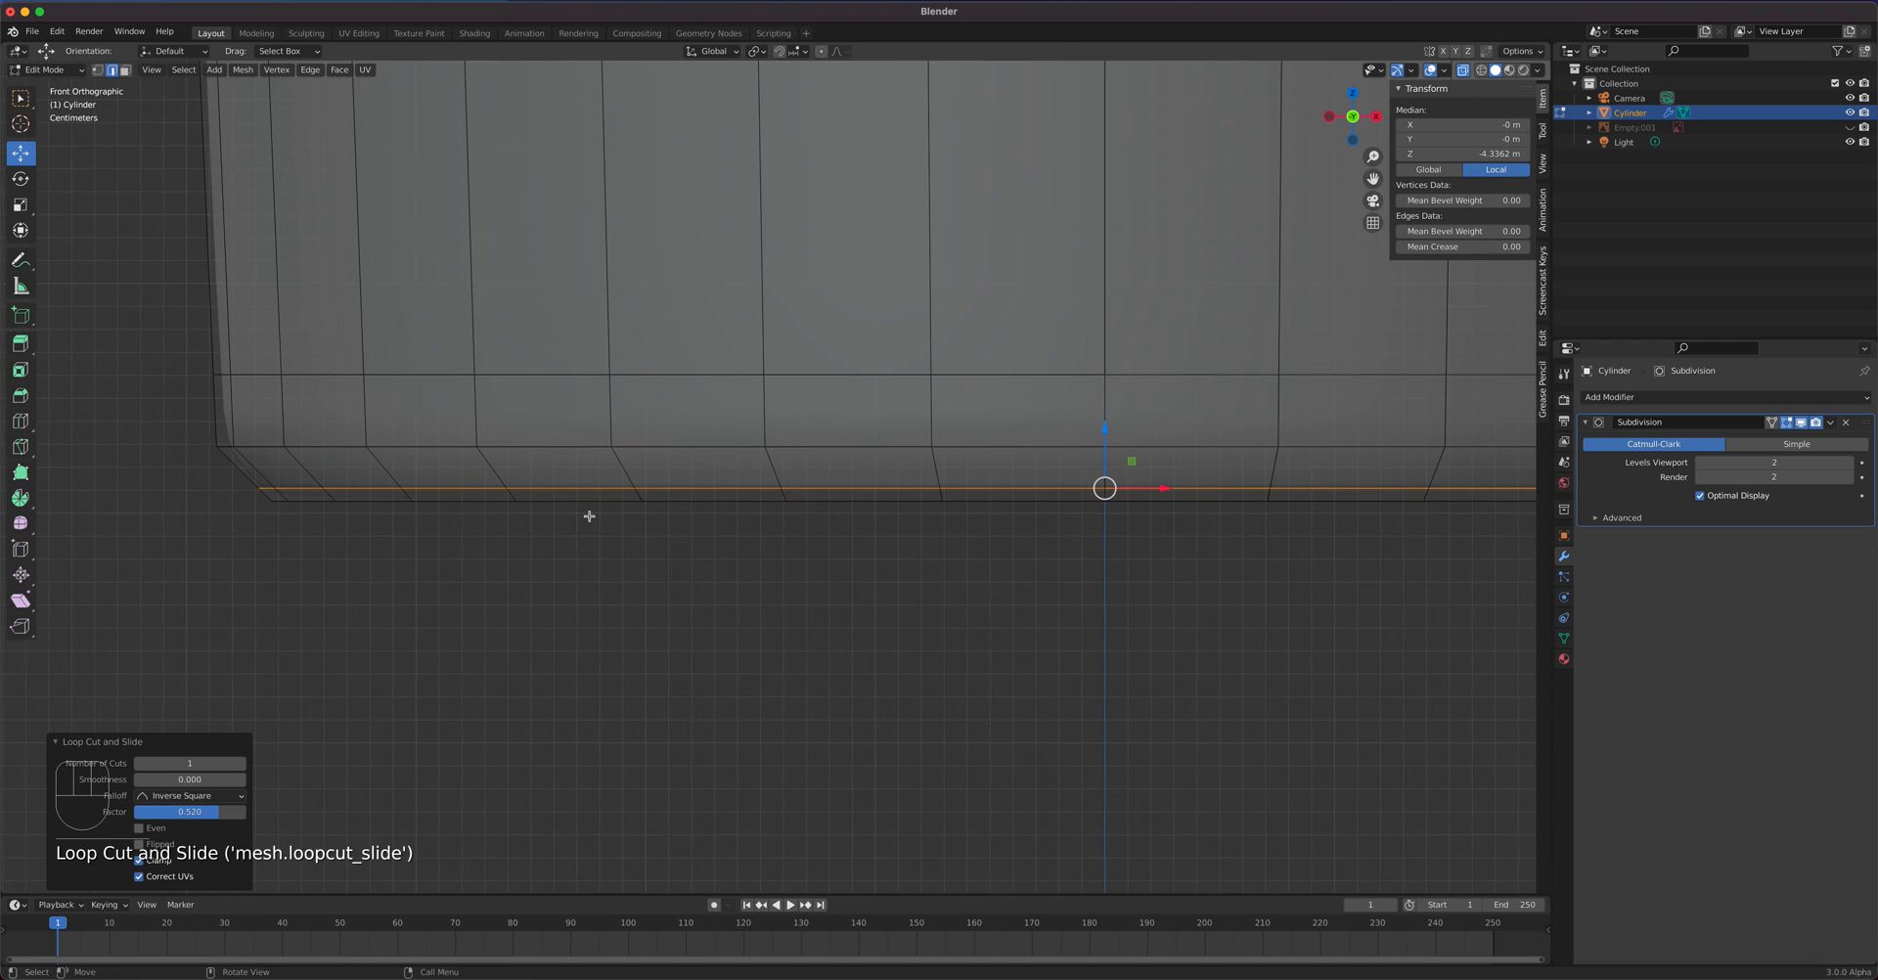
left_click(552, 502, "alt")
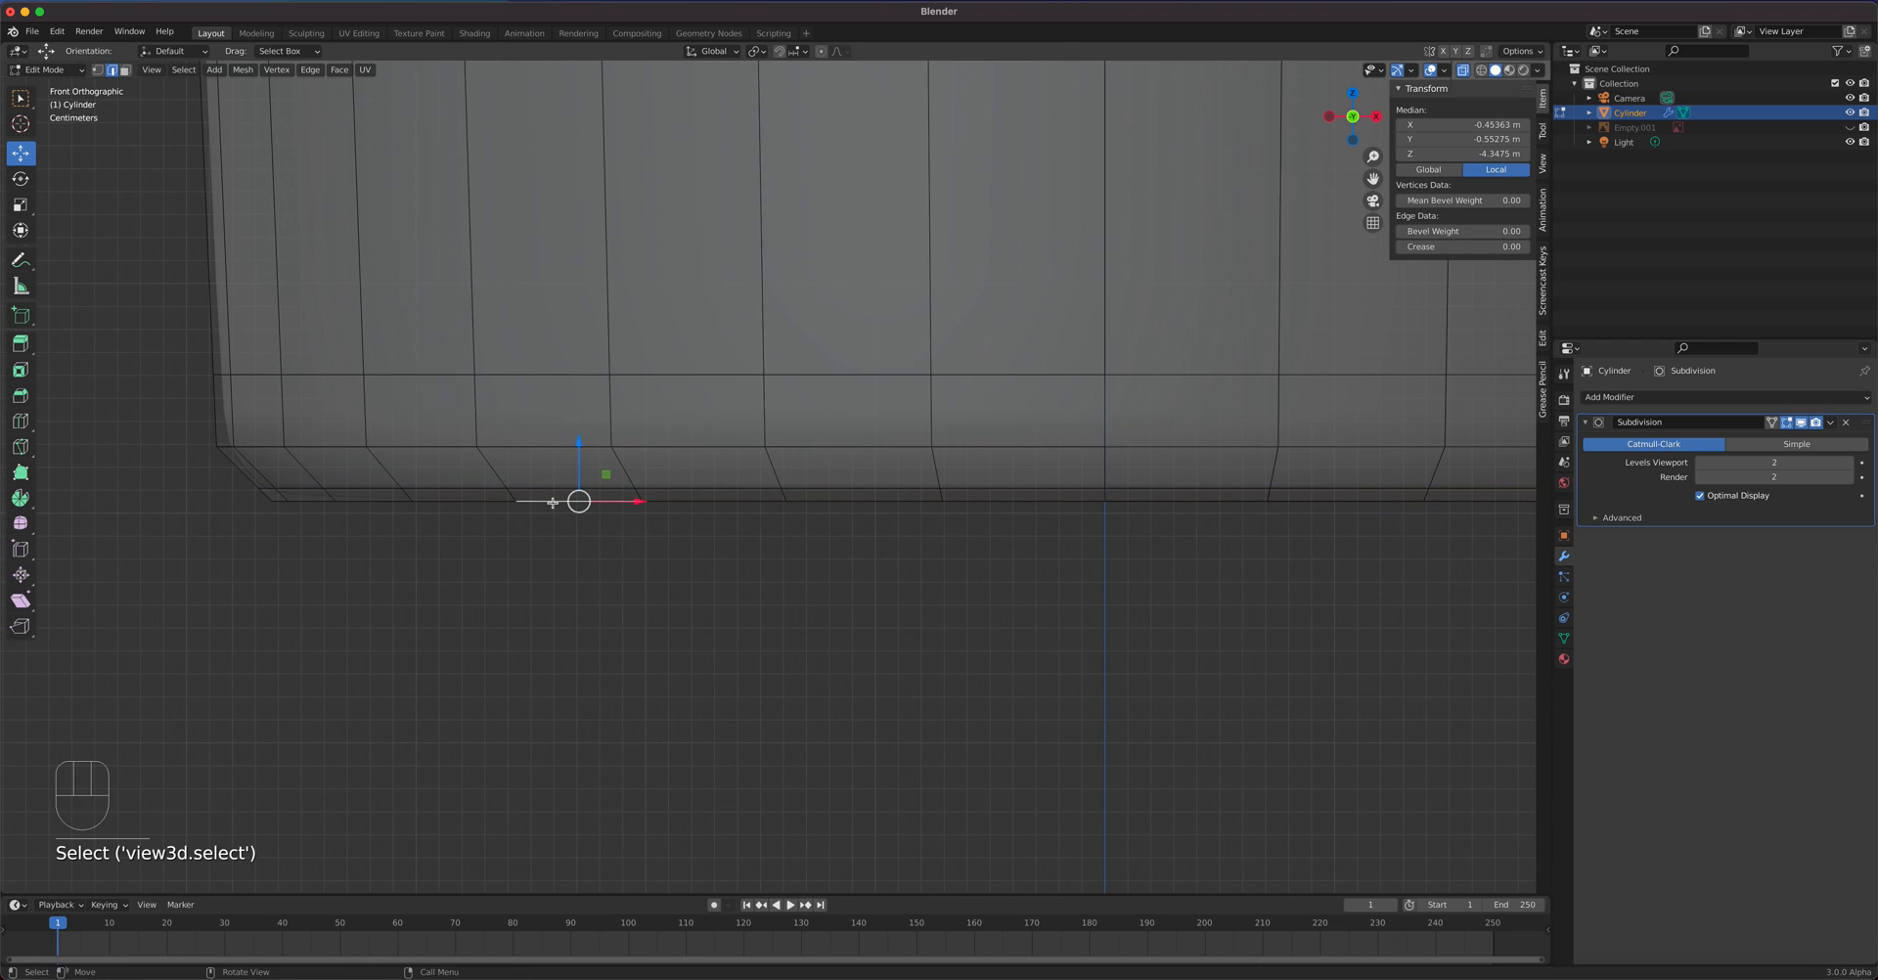
left_click(552, 503, "alt")
middle_click_drag(709, 536, 861, 533)
key("KP_1")
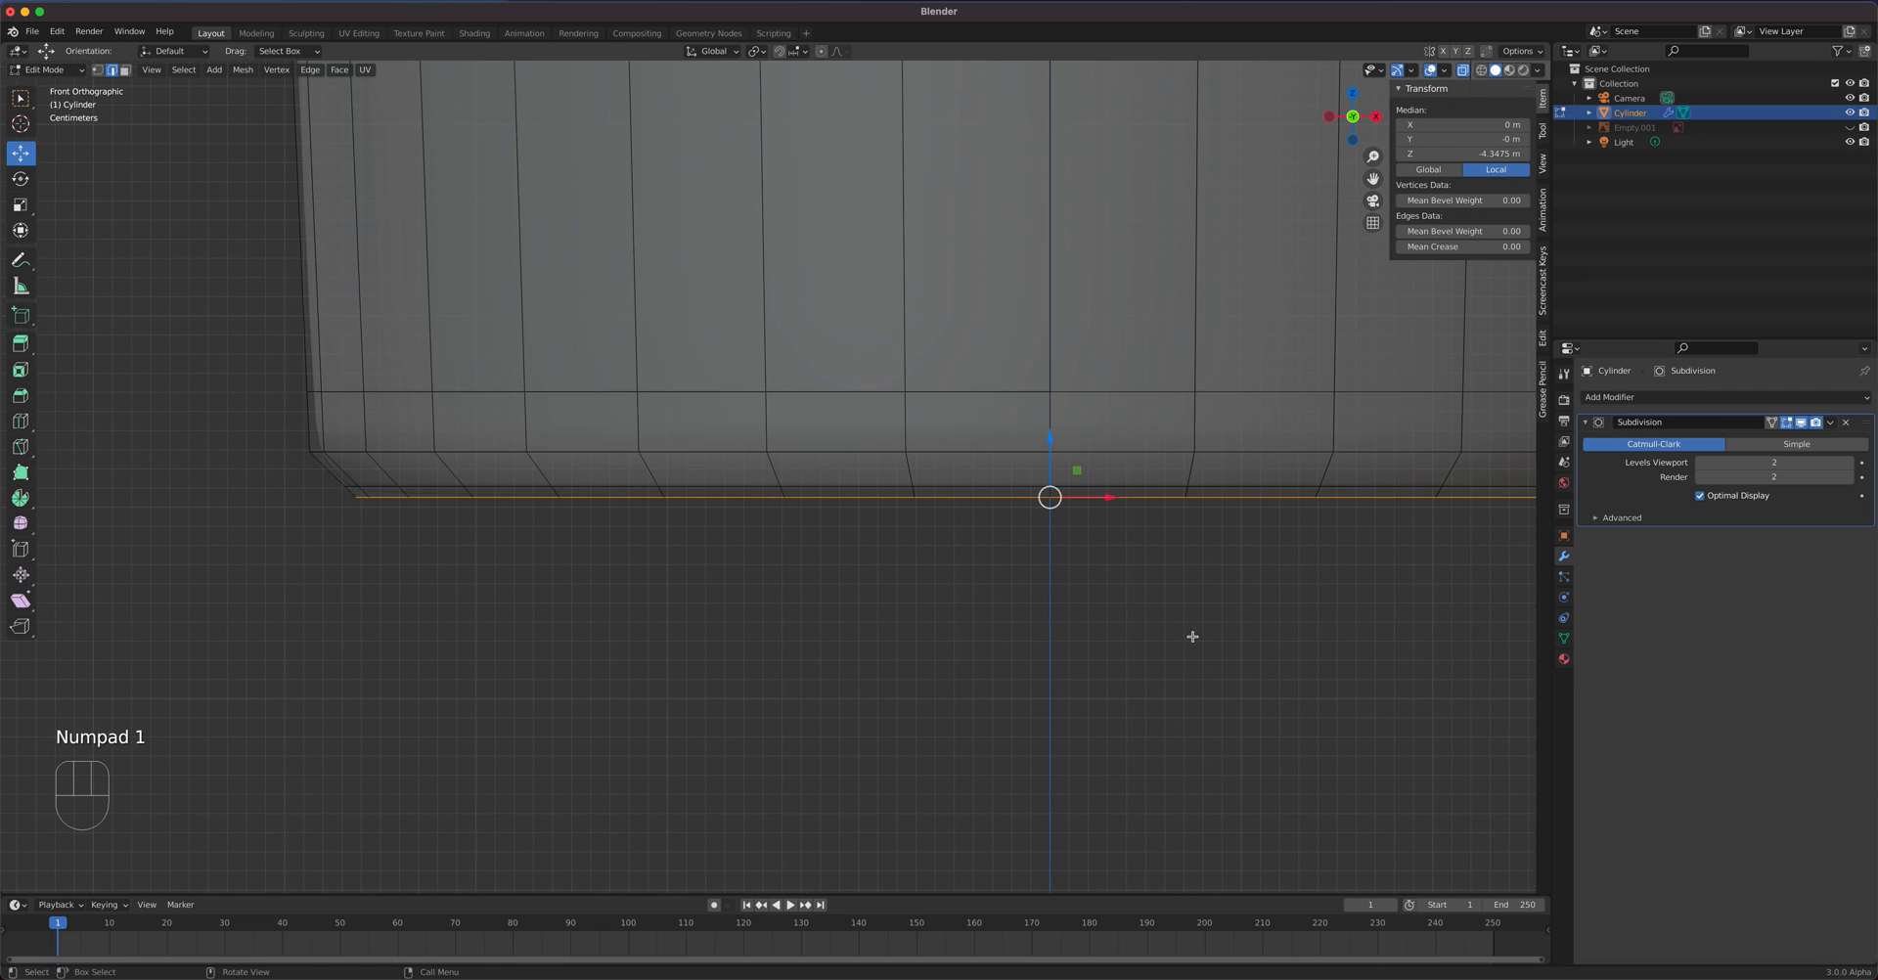
key("s")
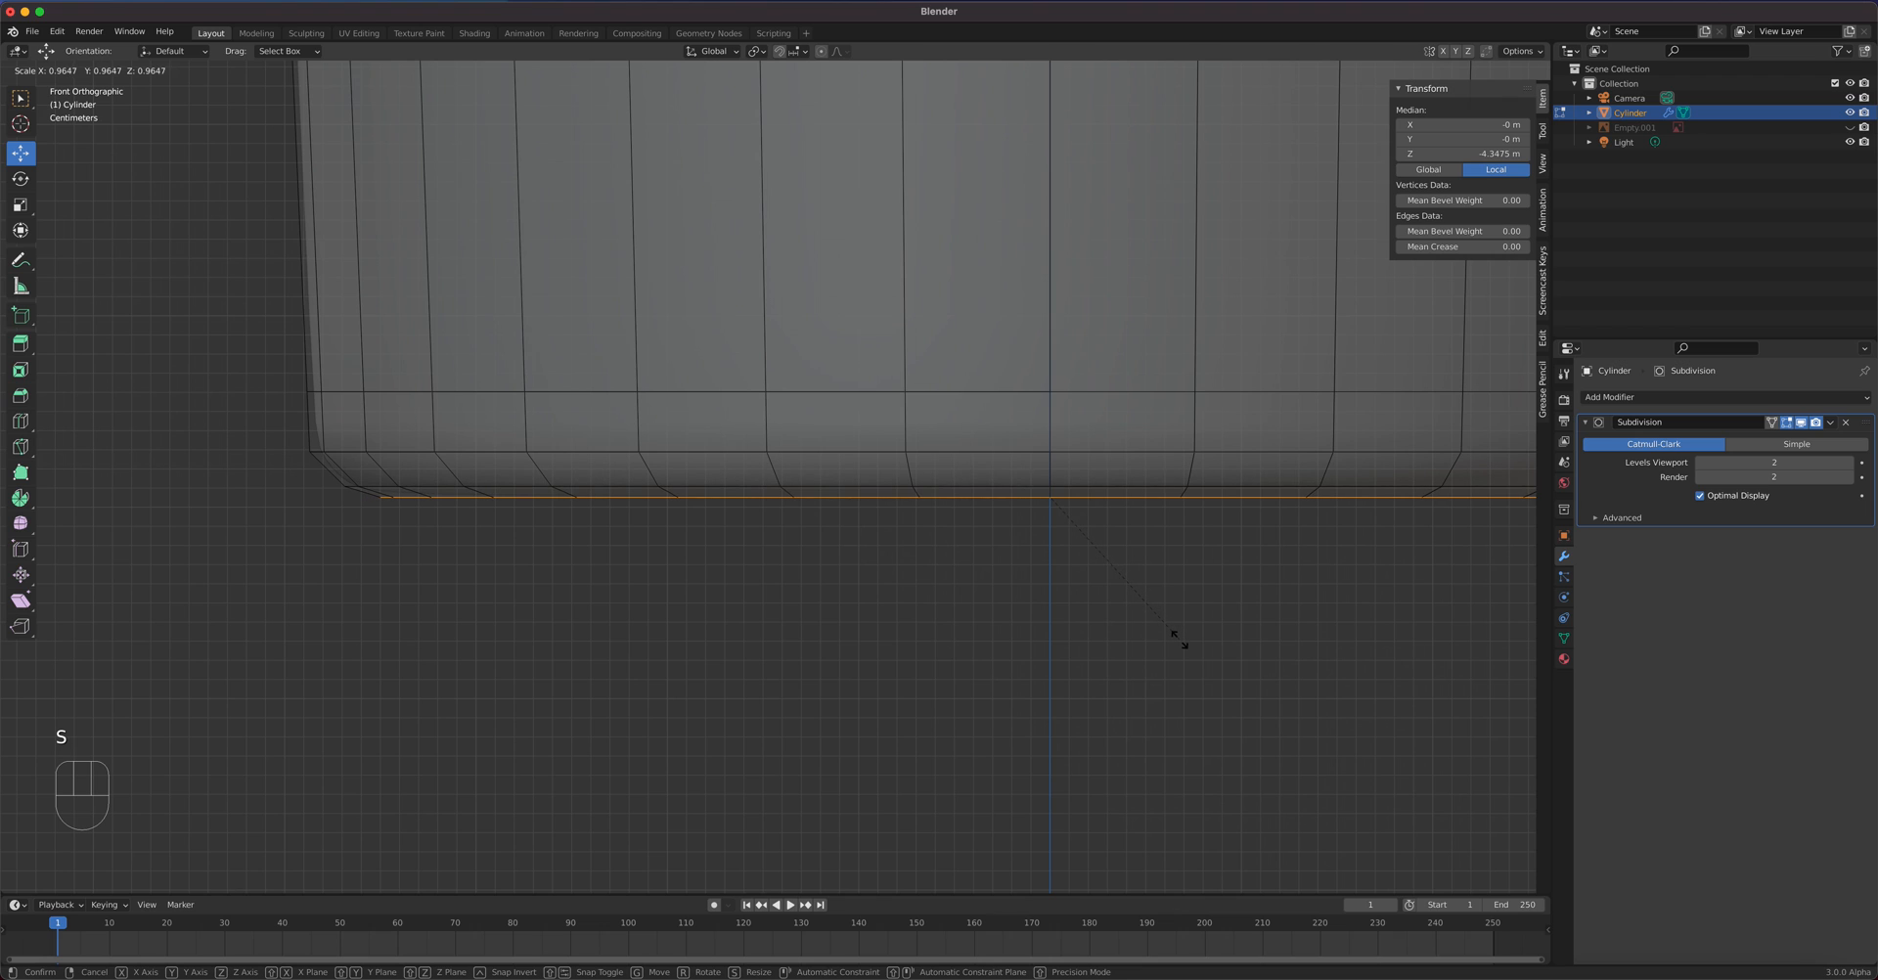
left_click(1174, 640)
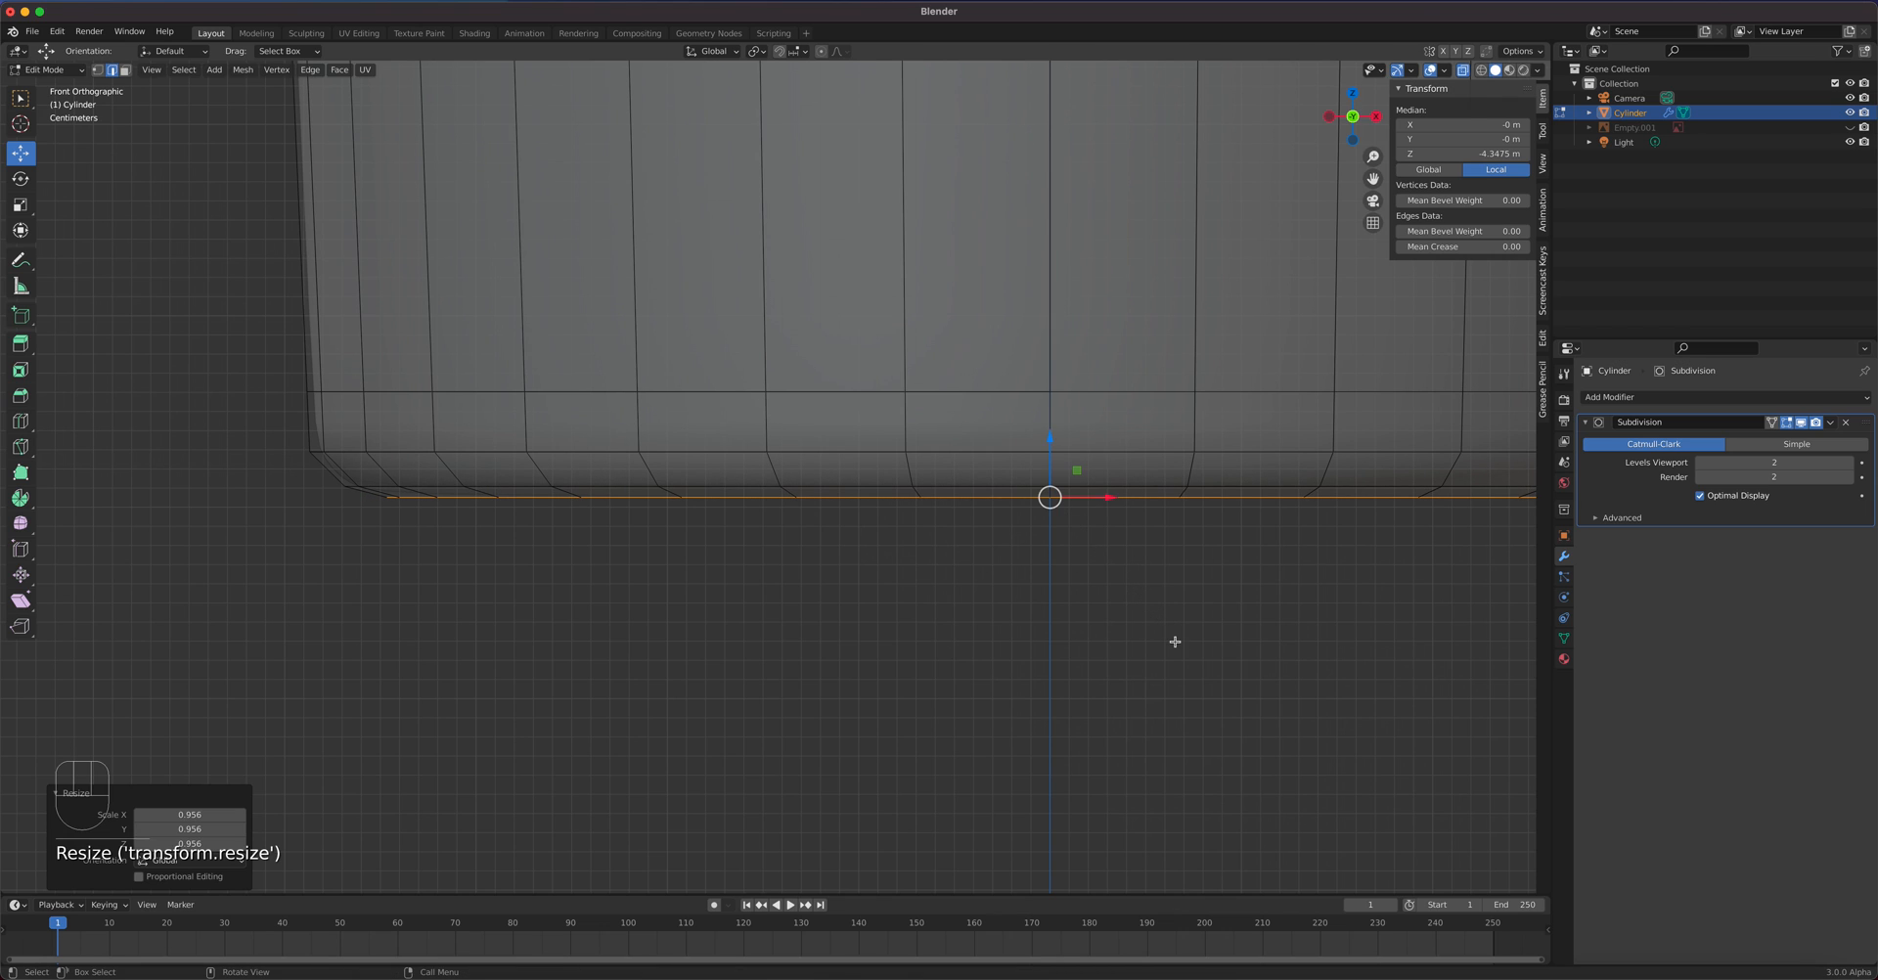
- Inset the bottle's bottom face by about 0.0595 m
scroll(1081, 587, "down", 4)
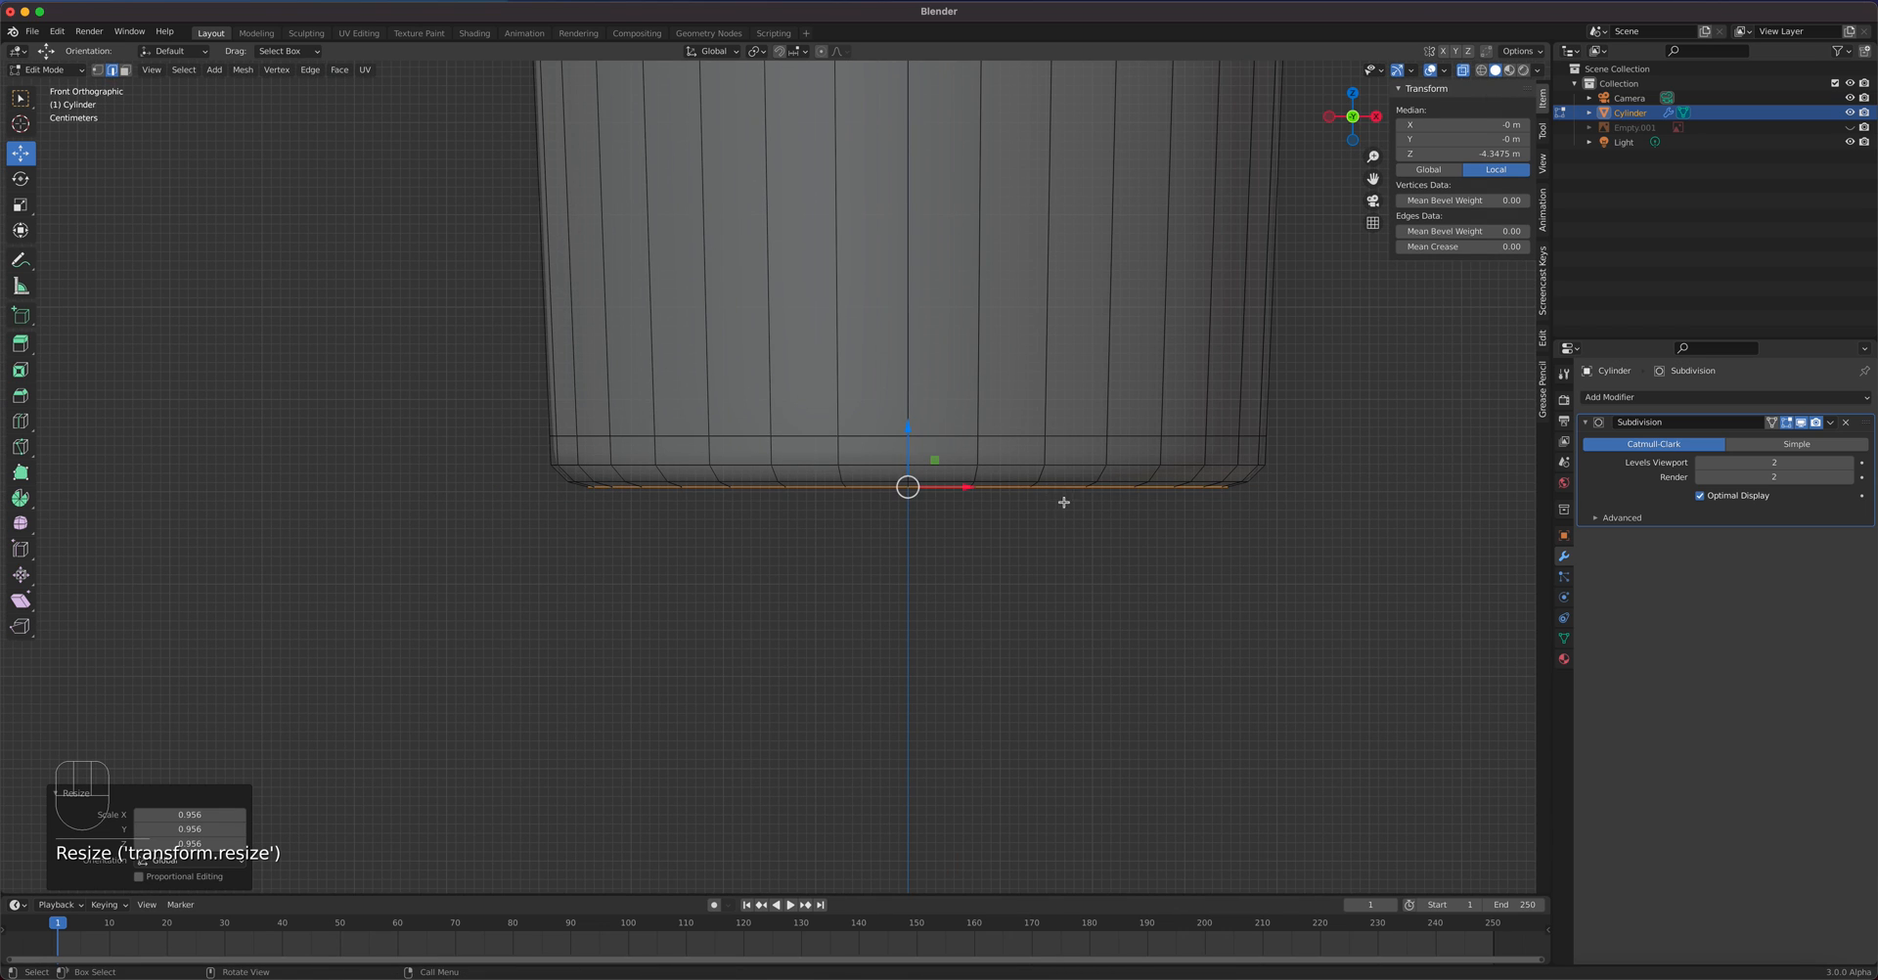
middle_click_drag(1045, 563, 1039, 495)
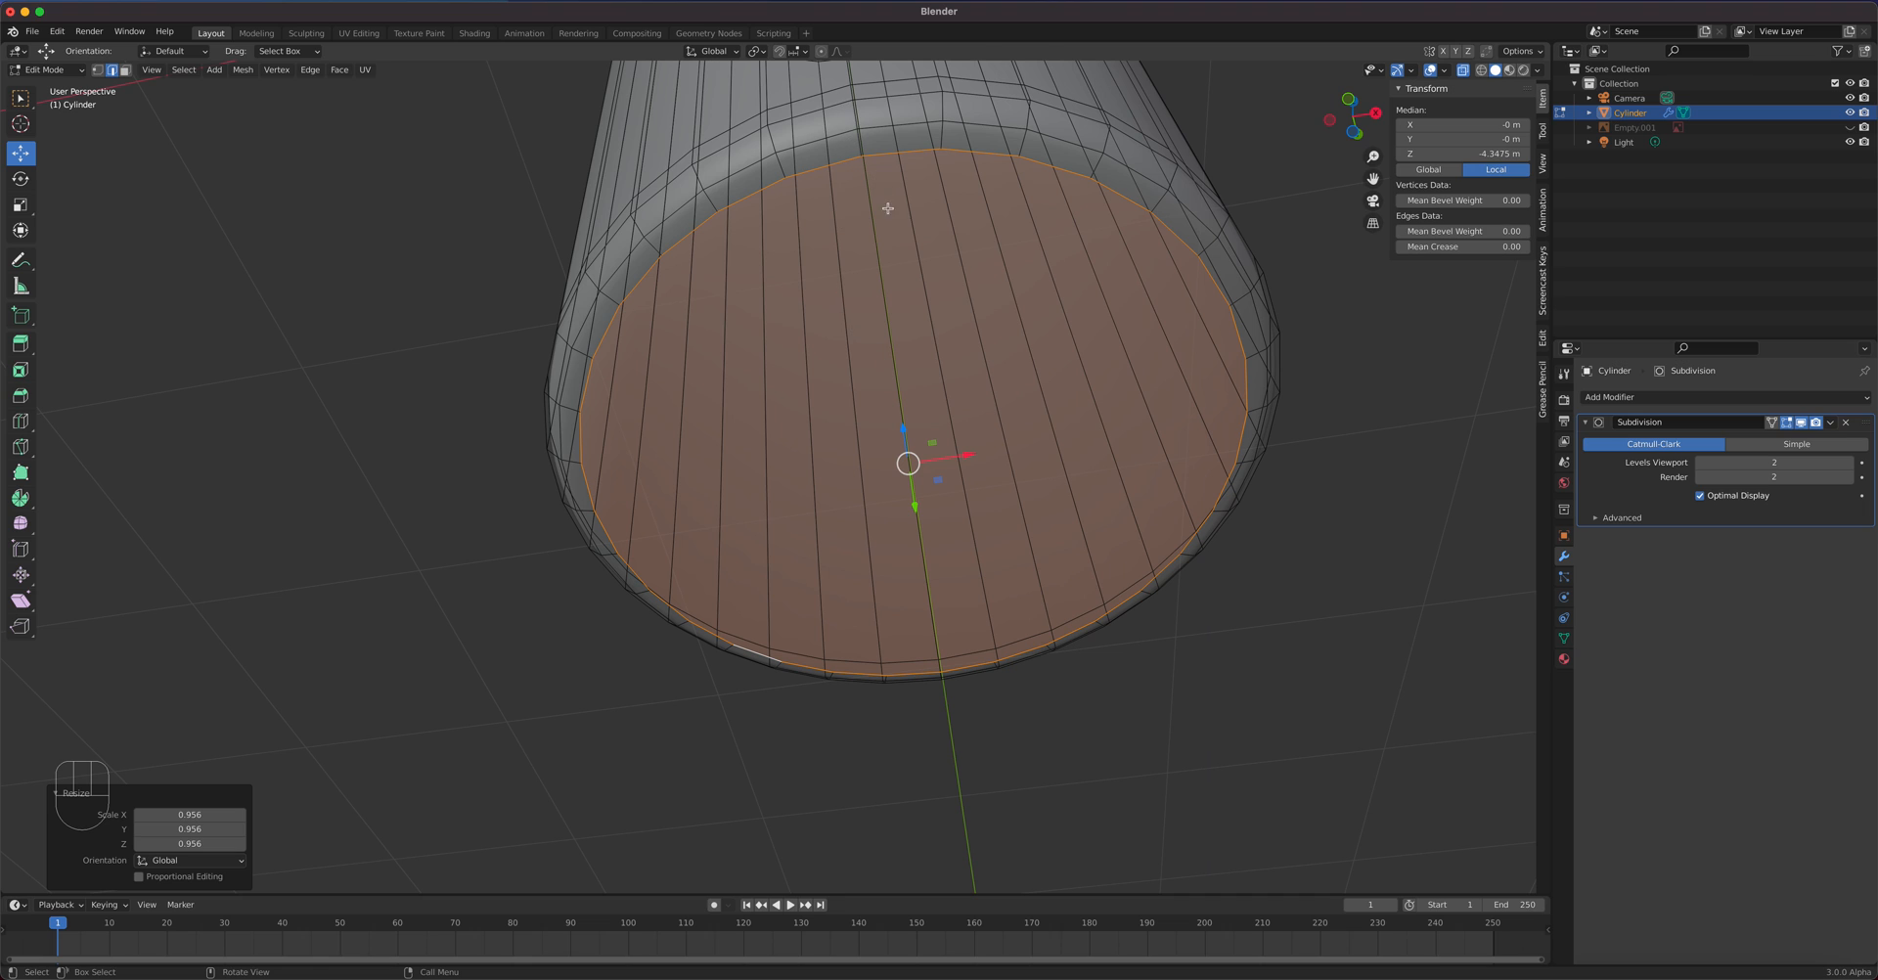
key("KP_1")
scroll(909, 357, "up", 8)
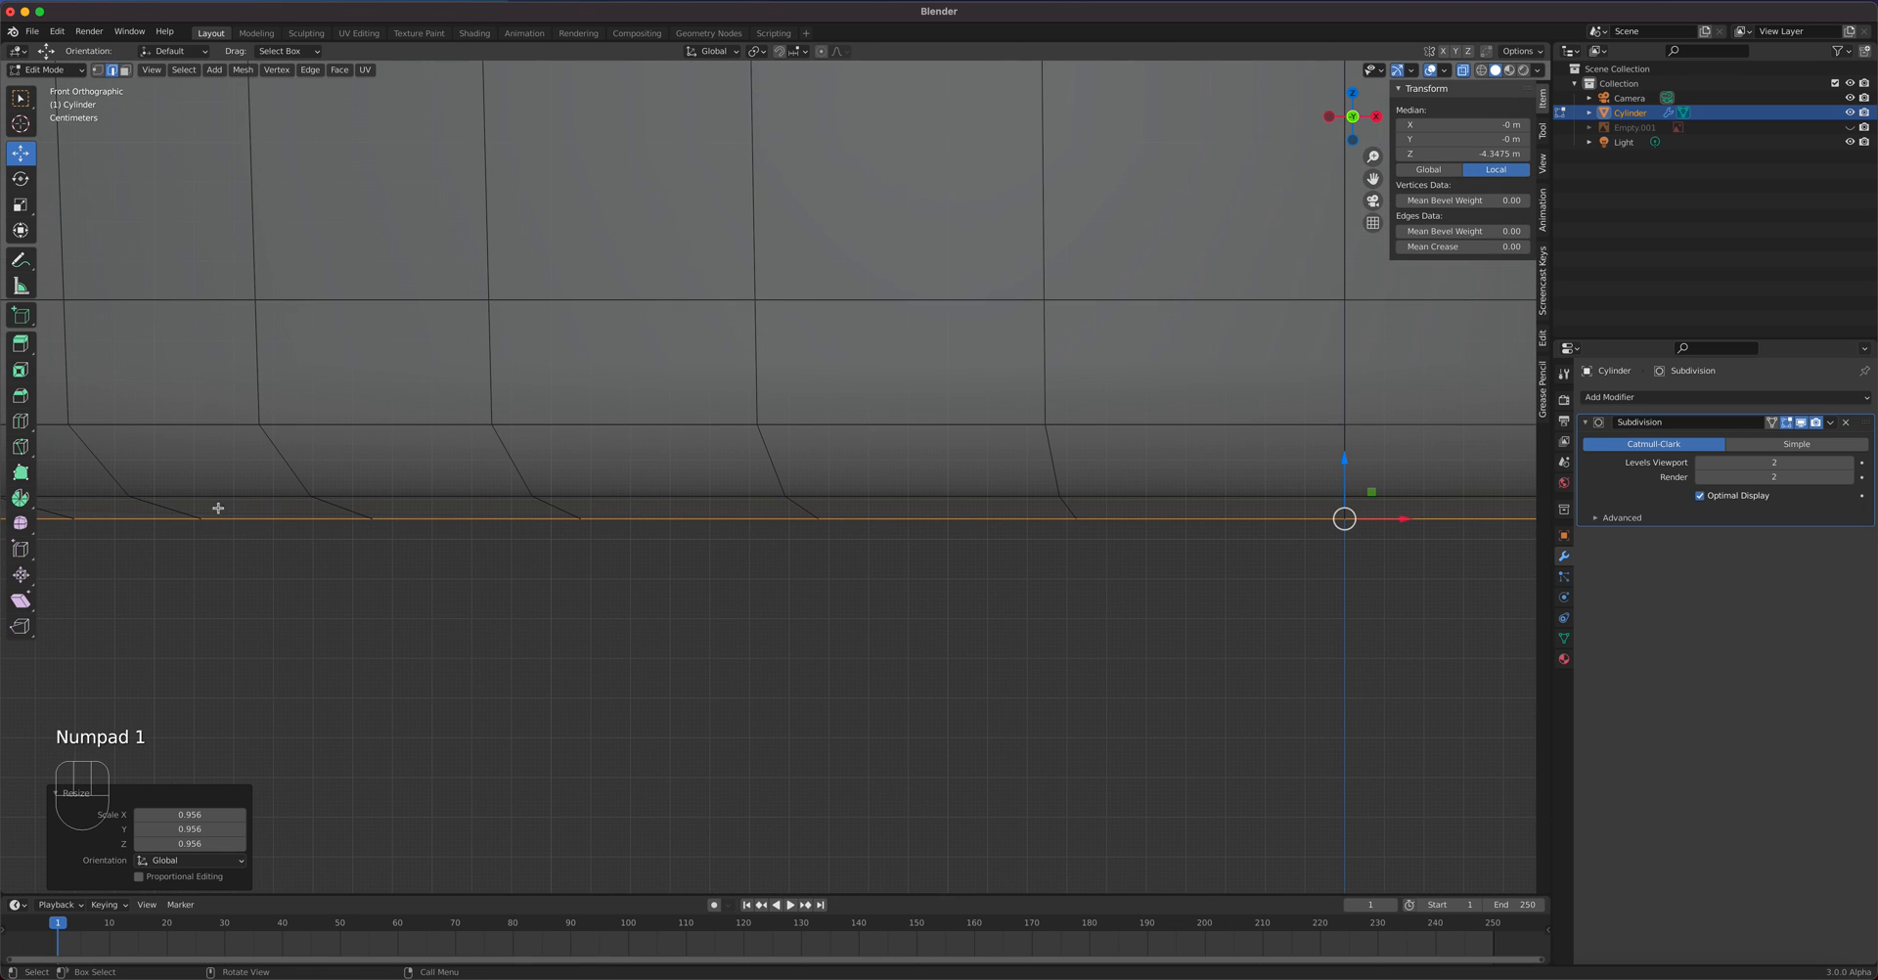
scroll(772, 548, "down", 4)
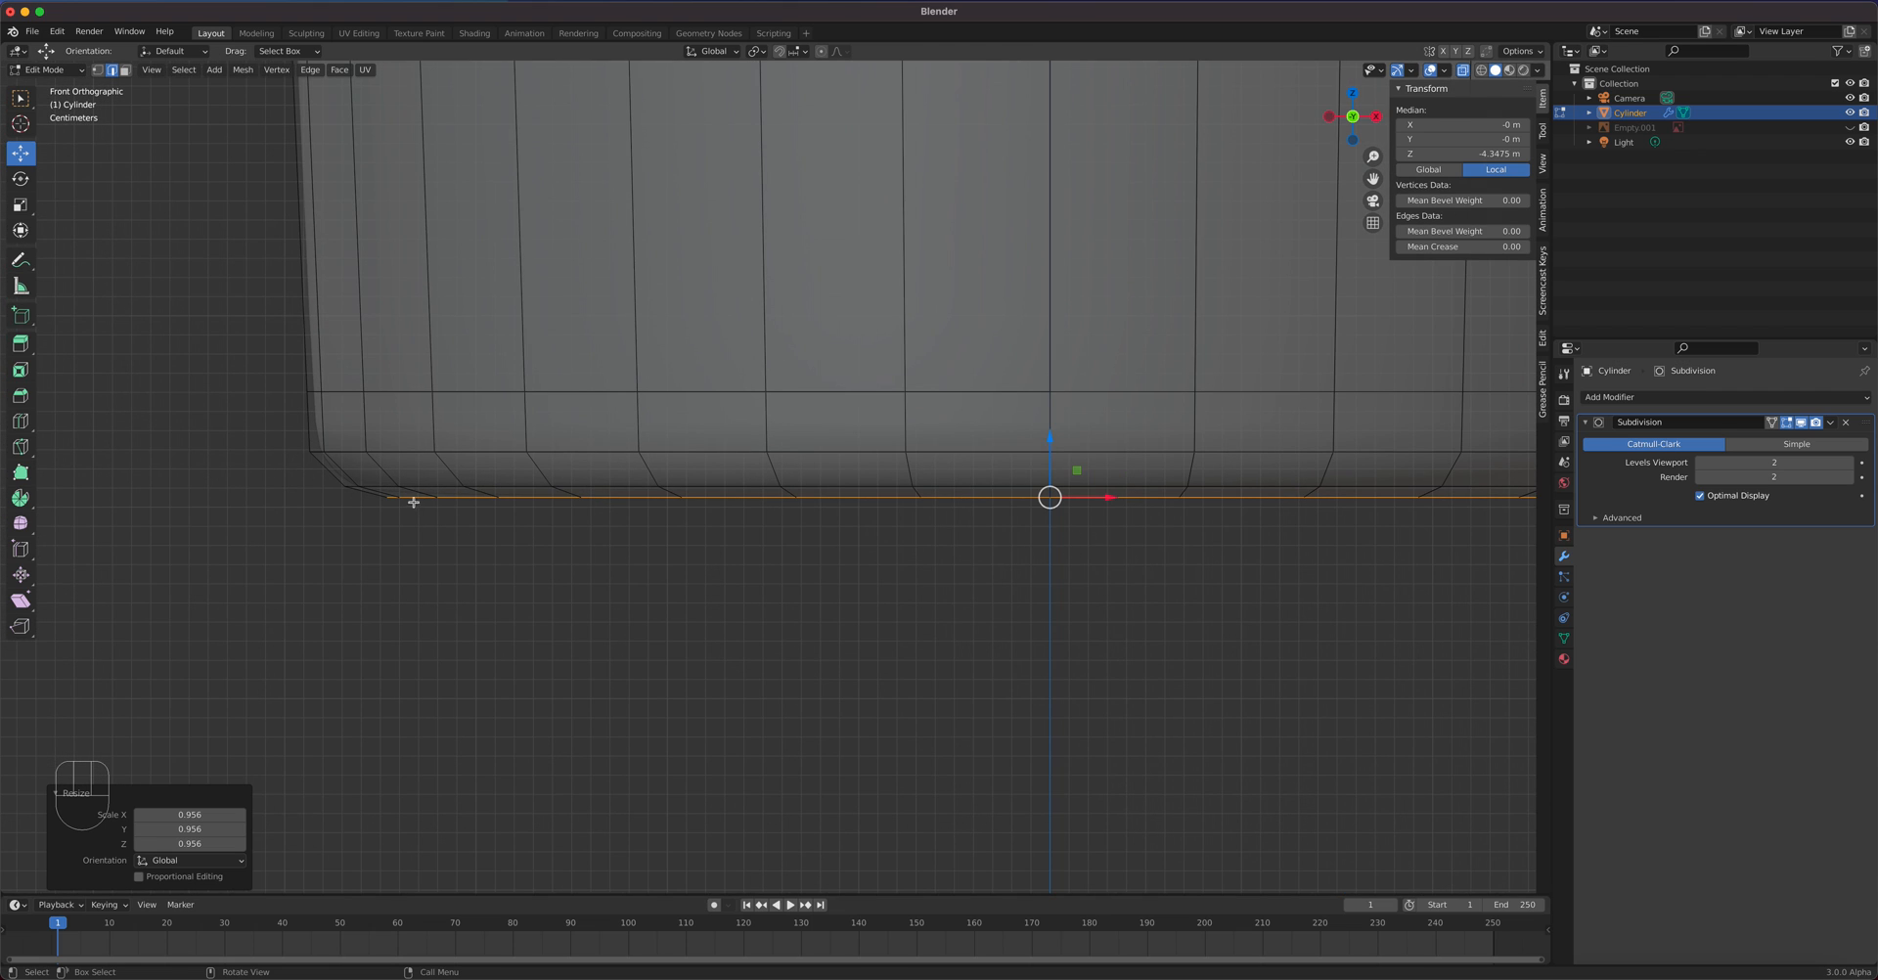
middle_click_drag(966, 524, 980, 638)
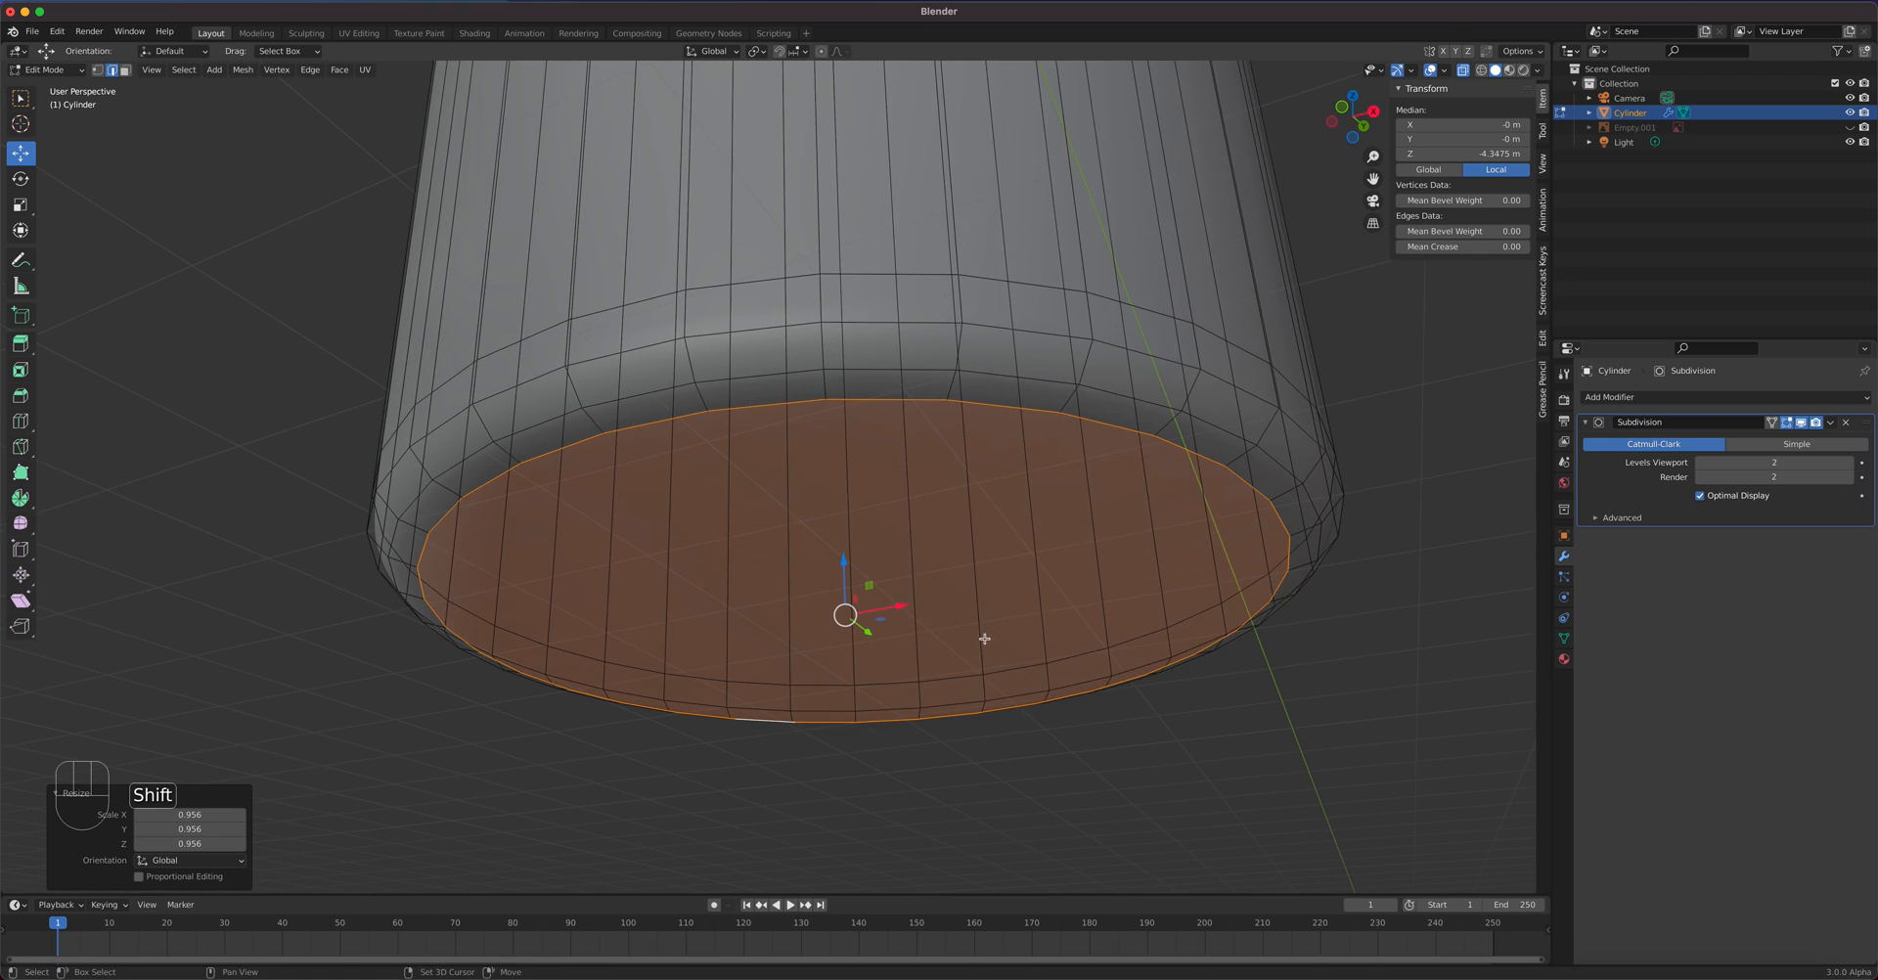
scroll(981, 625, "up", 2)
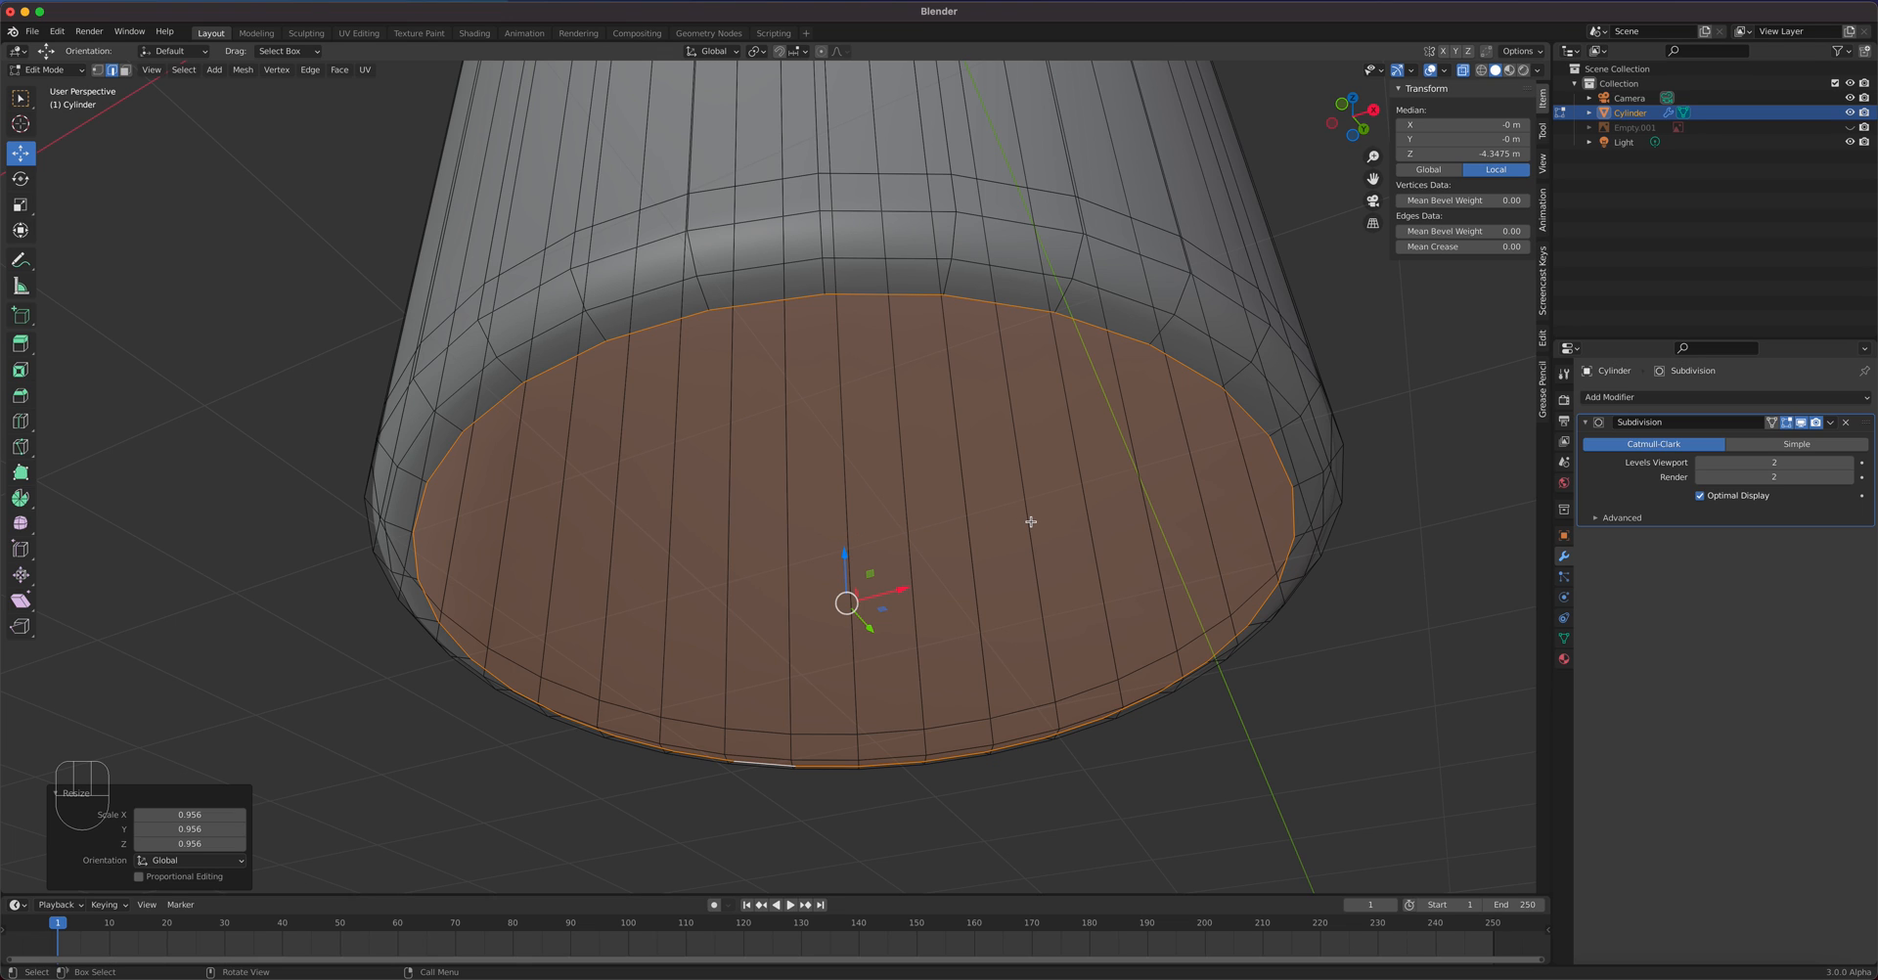
key("i")
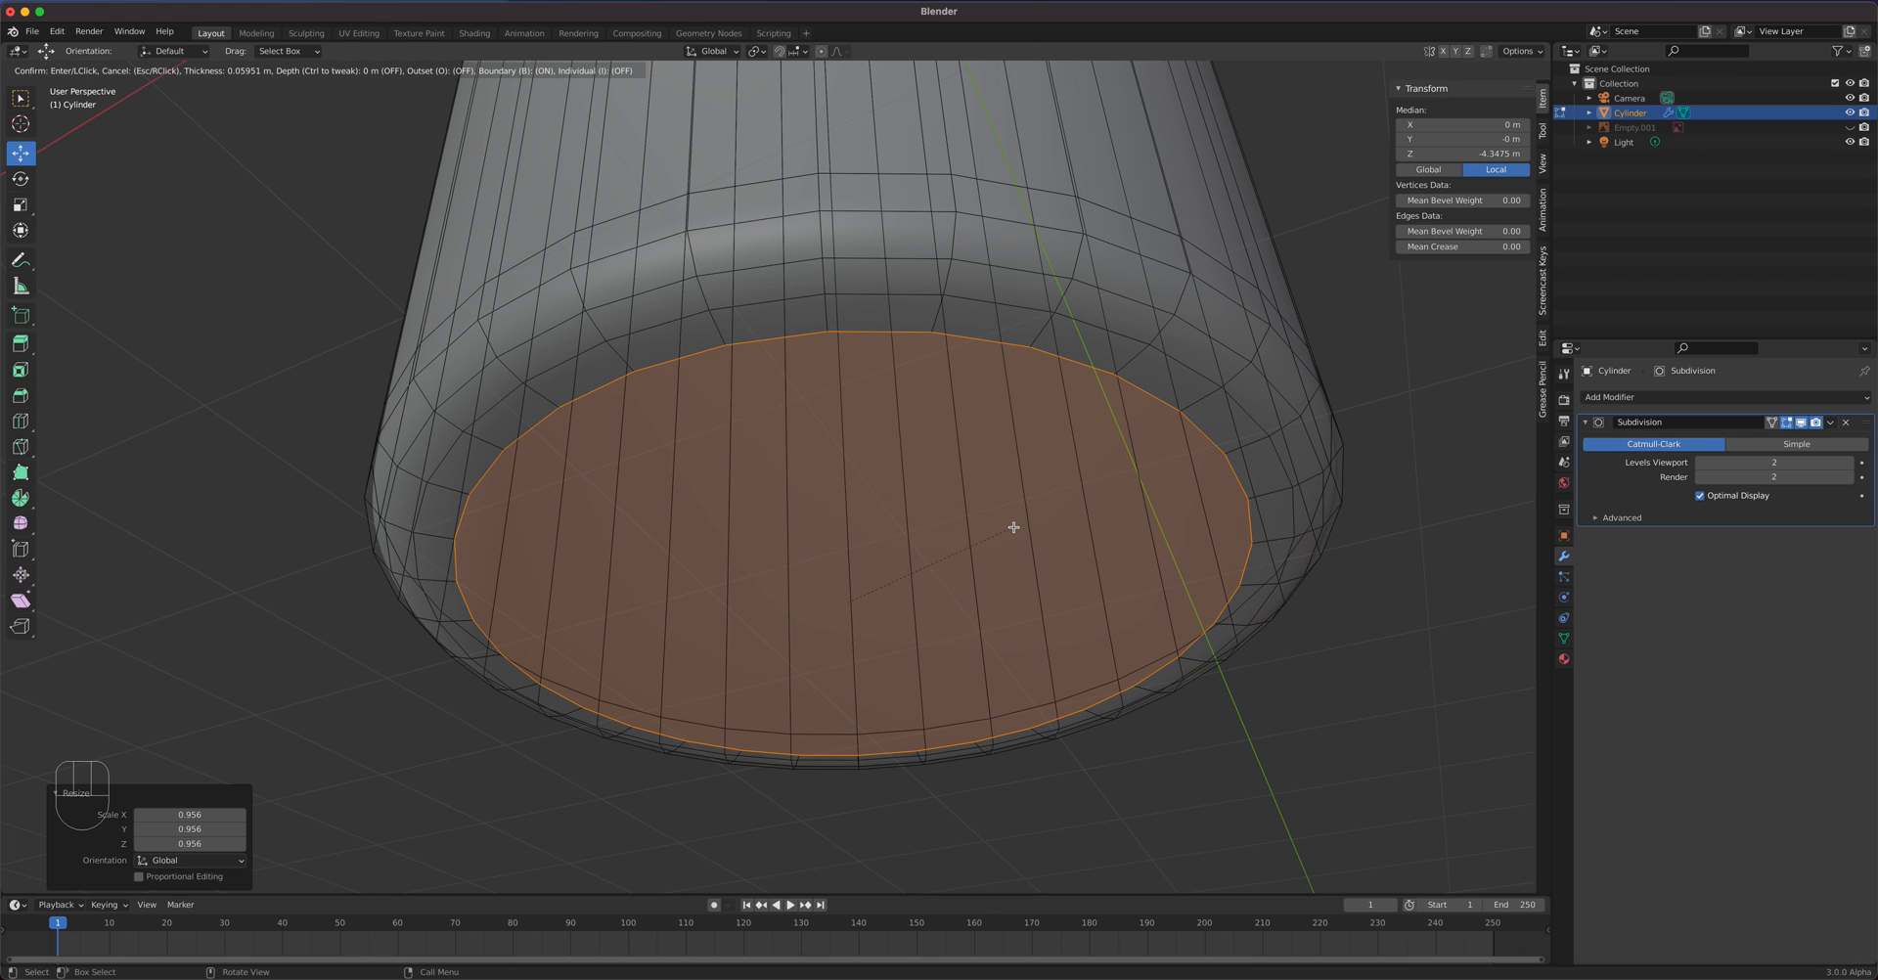
left_click(1013, 527)
key("KP_1")
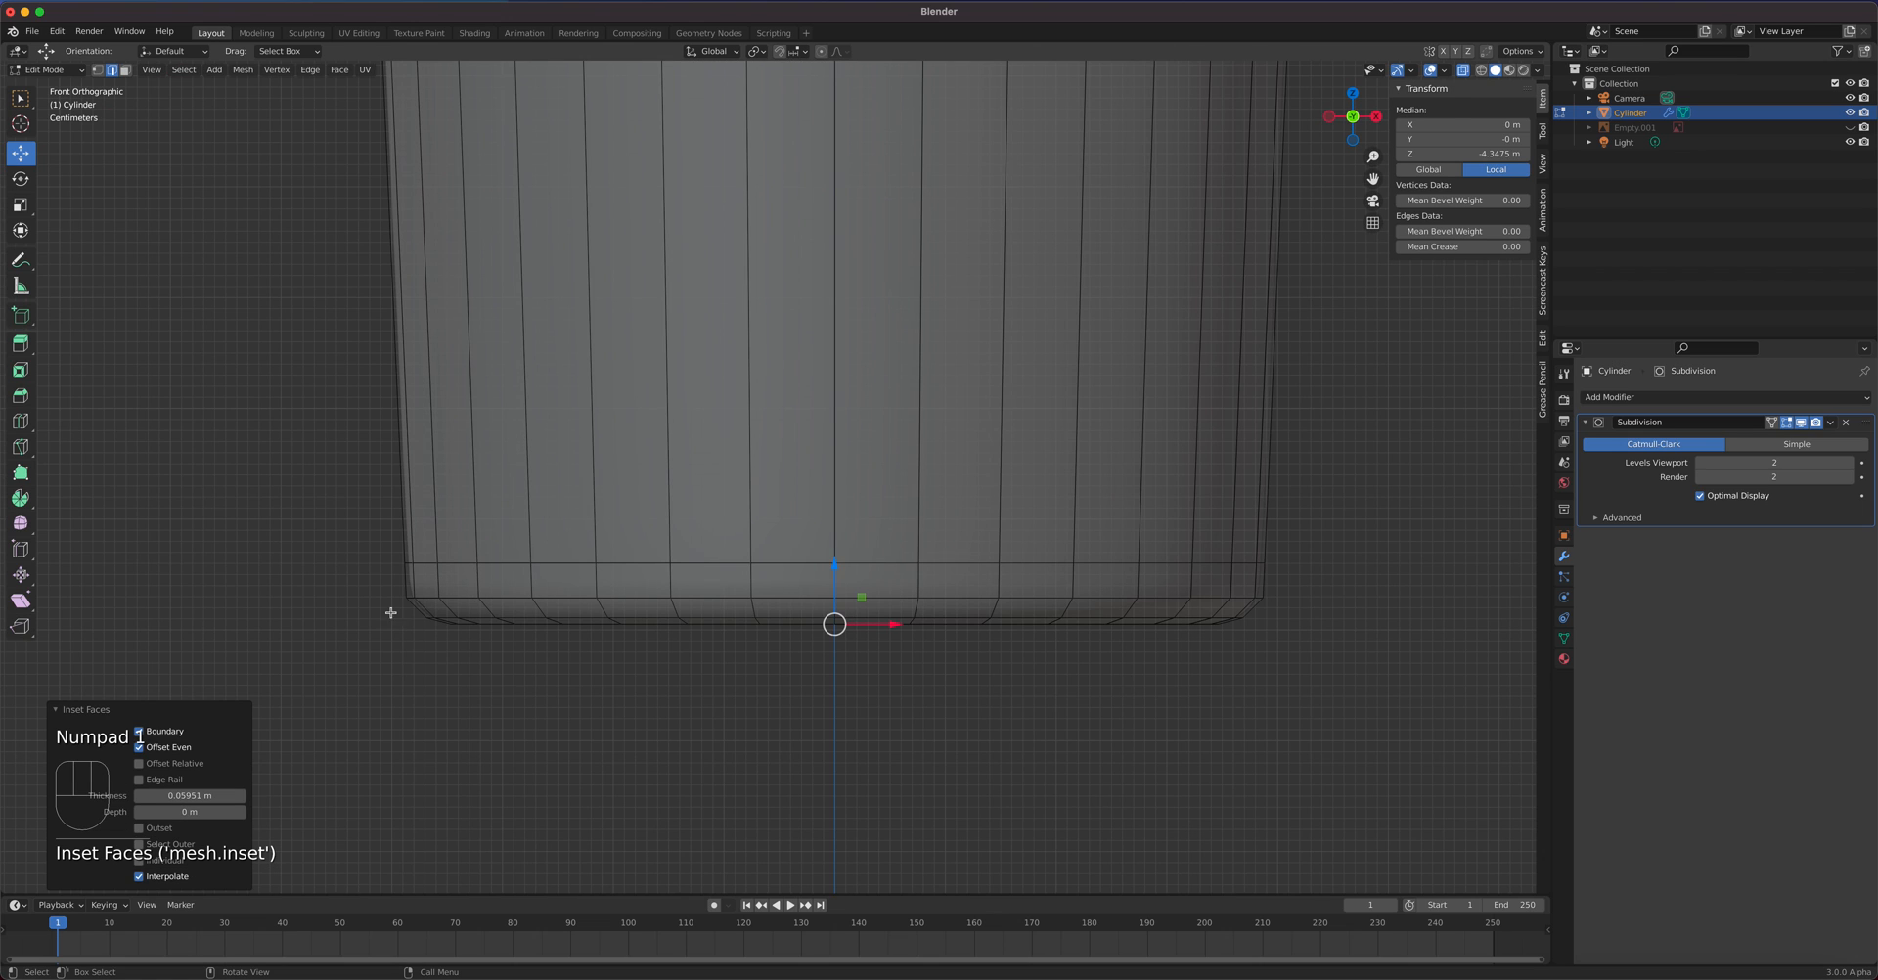
- Examine the smoothed outline of the bottle's base, body and shoulder in Object Mode
key("Tab")
key("Tab")
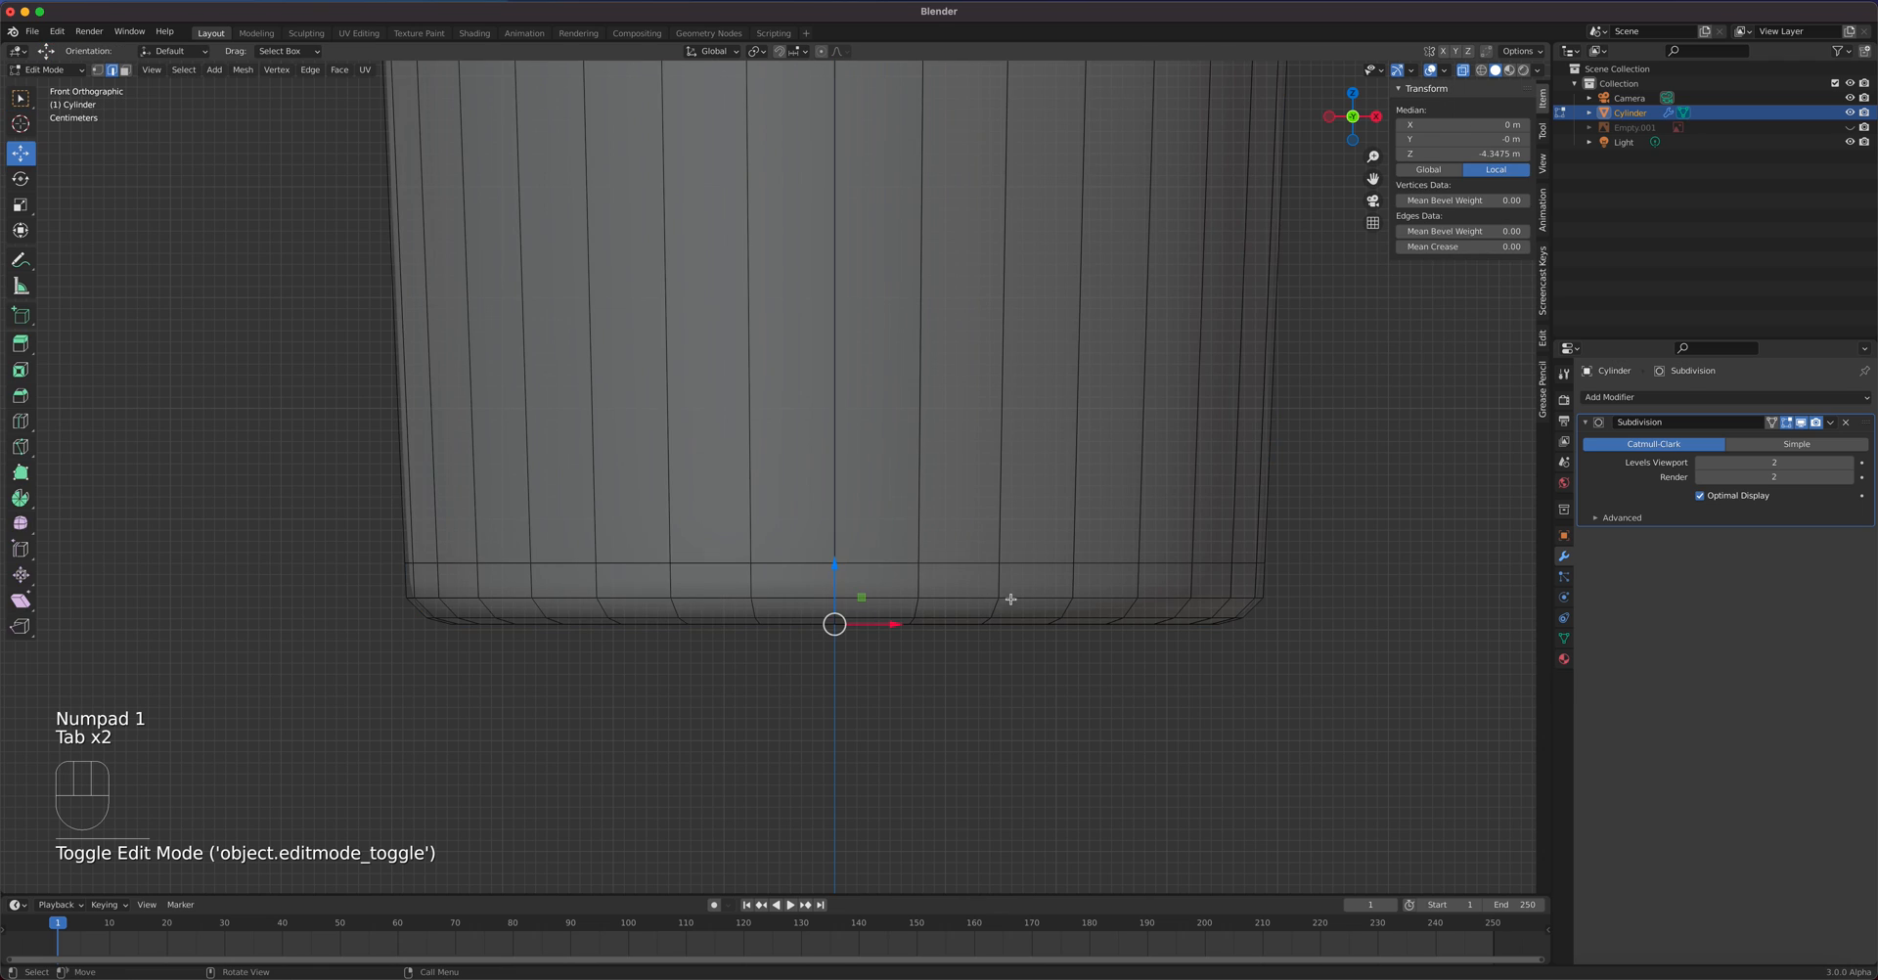
key("Tab")
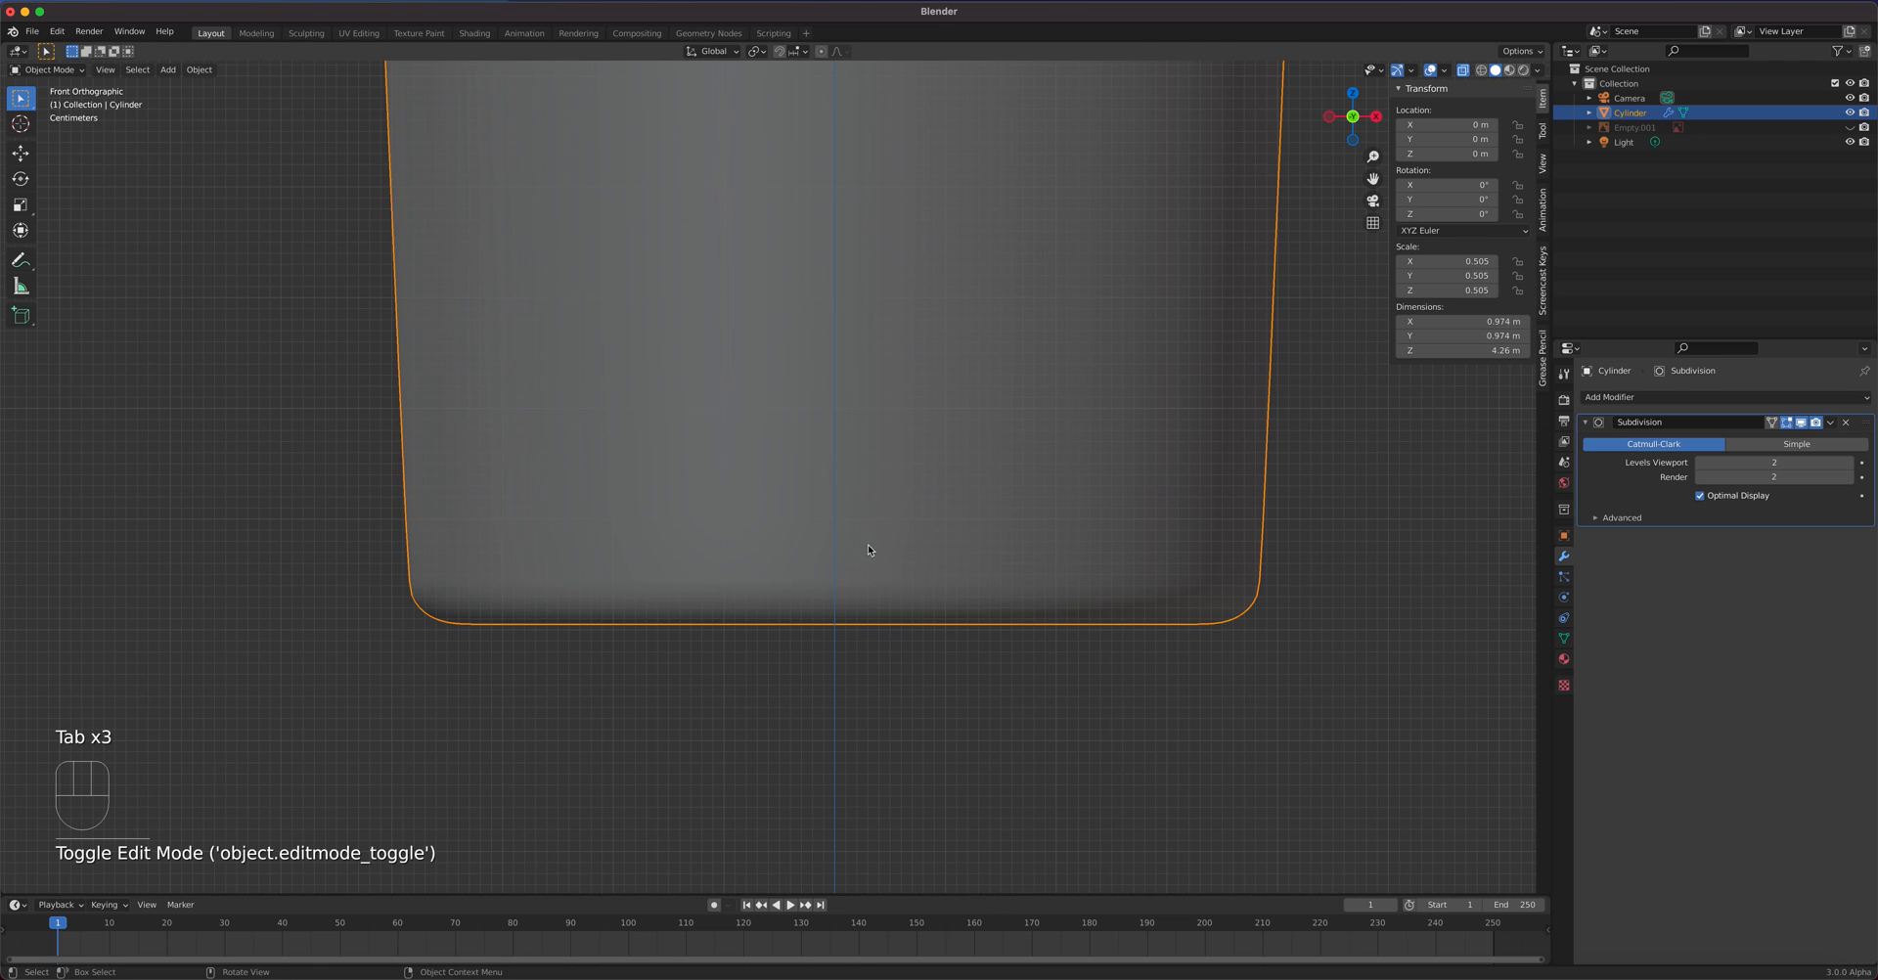
middle_click_drag(963, 368, 943, 729, "shift")
middle_click_drag(952, 391, 964, 724, "shift")
scroll(1004, 569, "down", 7)
middle_click_drag(855, 358, 934, 683, "shift")
scroll(913, 548, "up", 4)
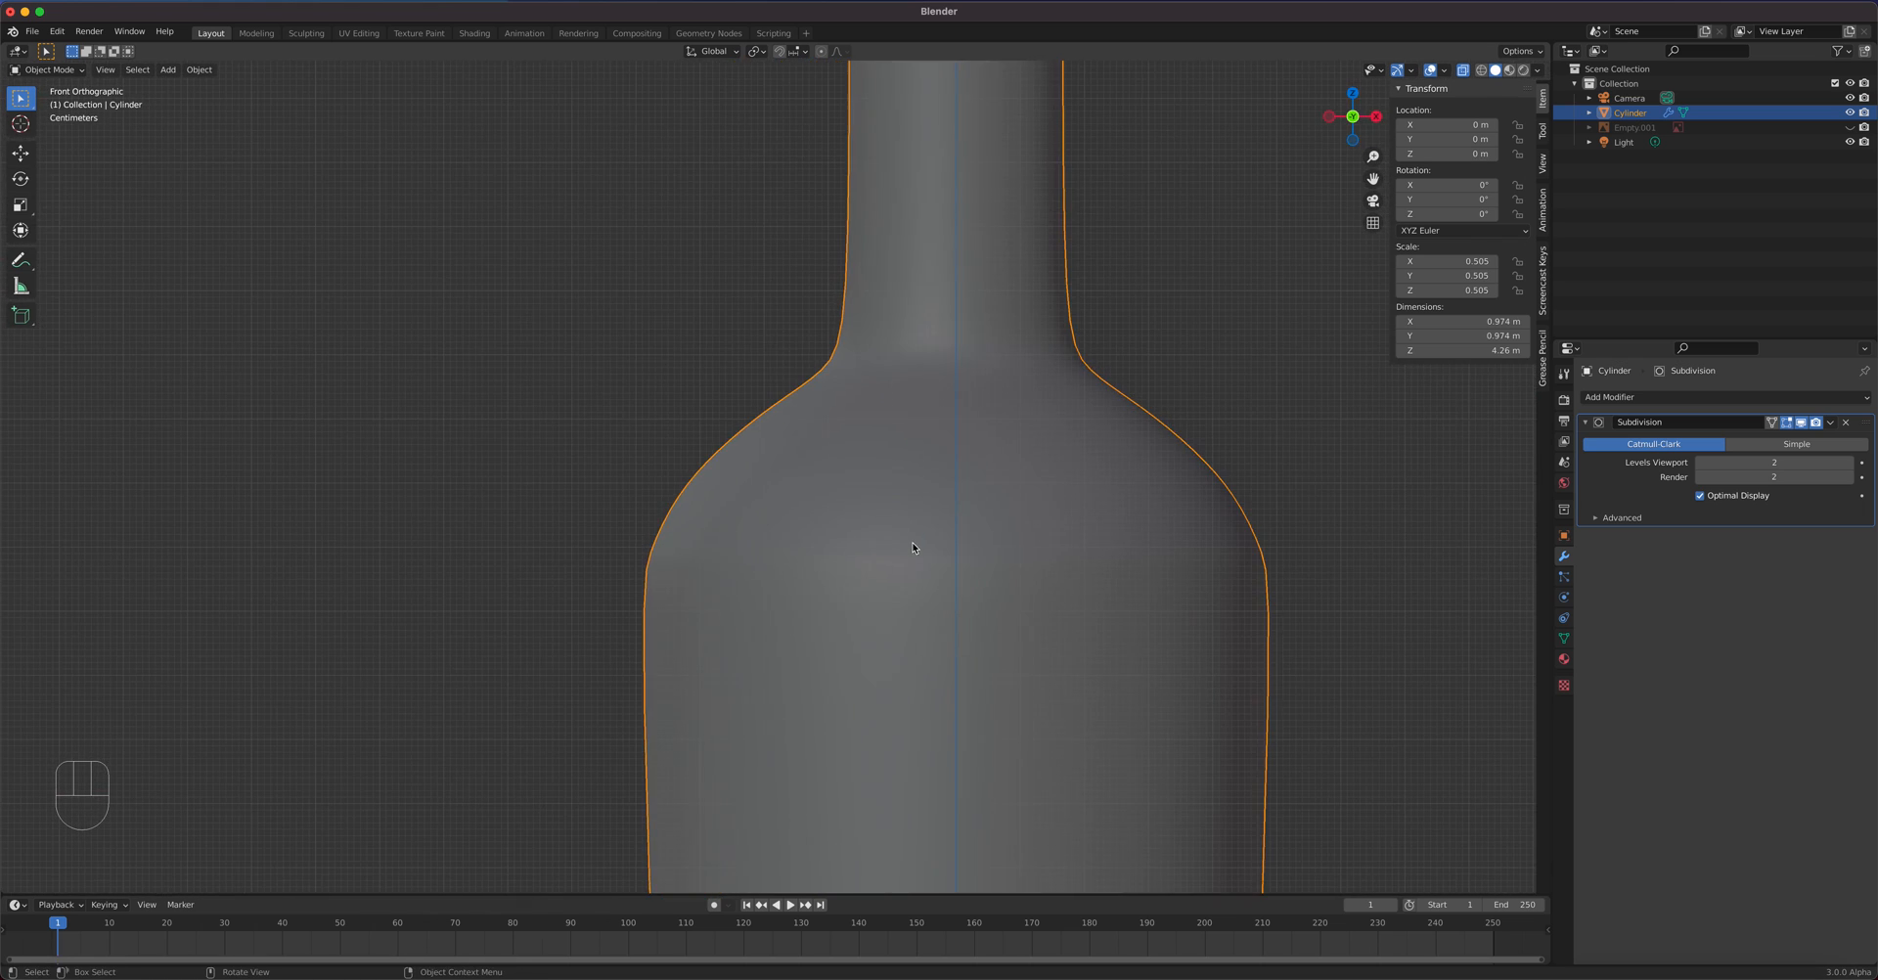
middle_click_drag(978, 534, 864, 683, "shift")
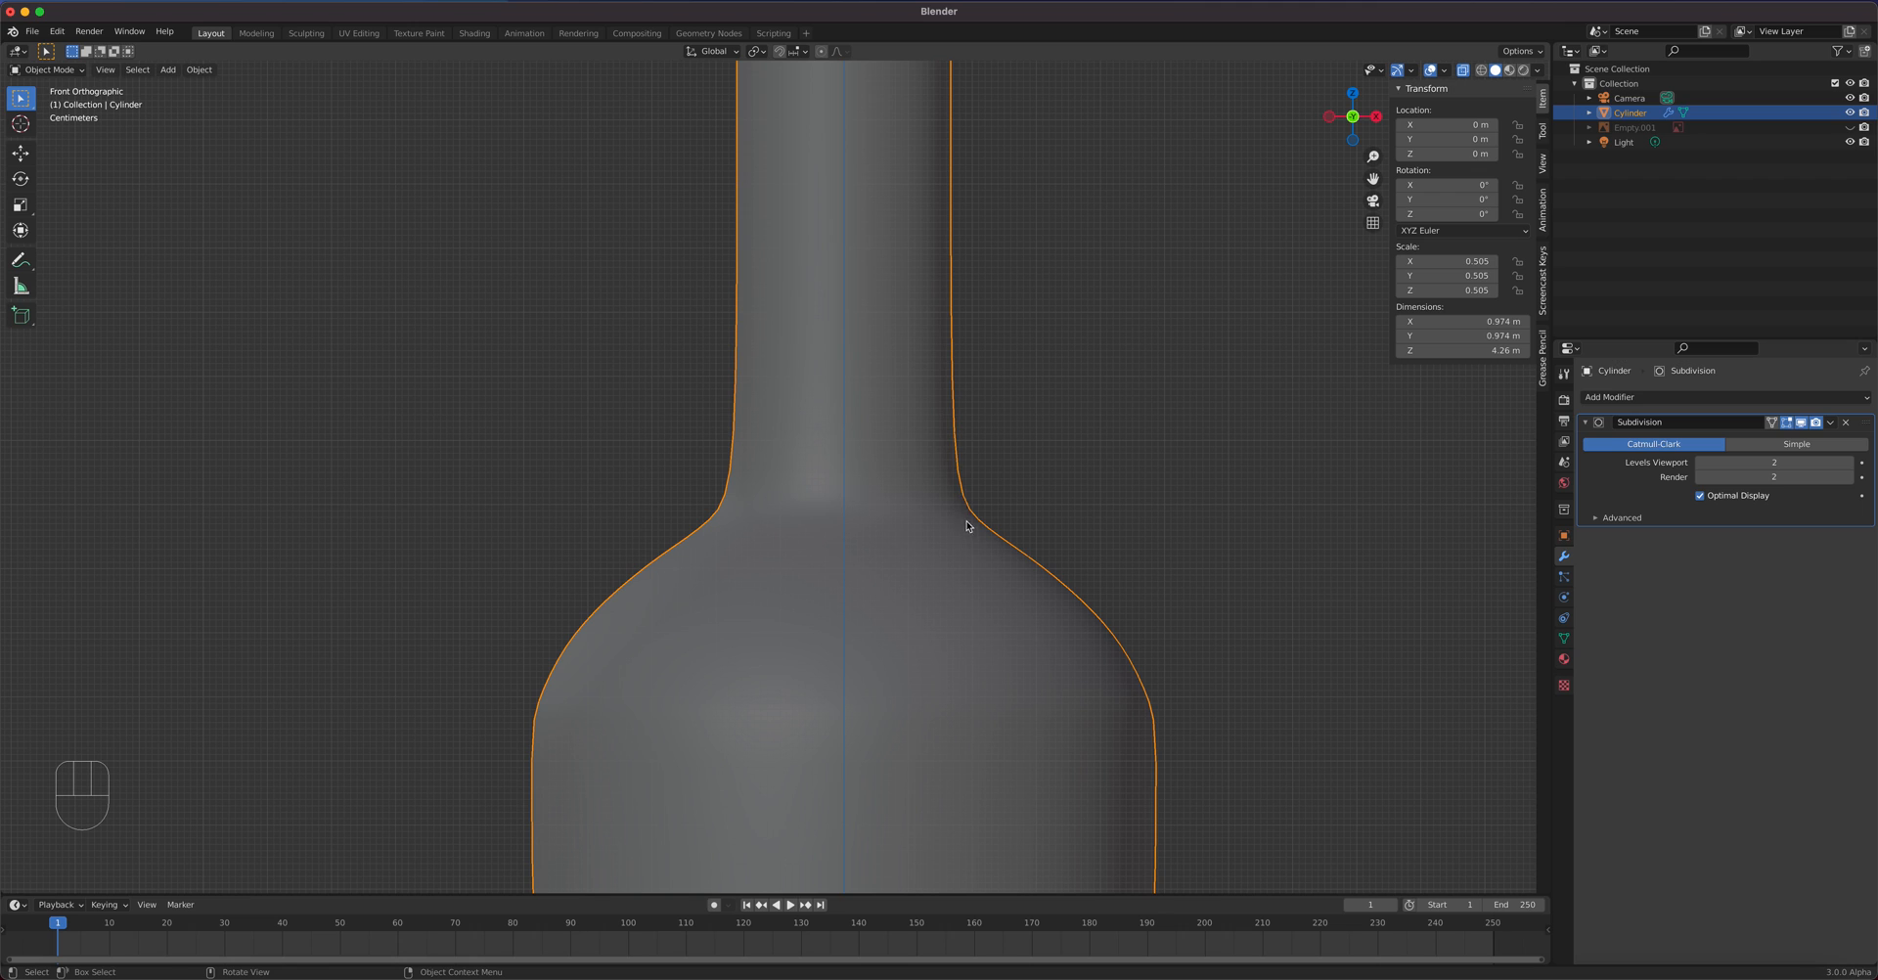
- Add an edge loop around the lower neck and slide it down near the neck's base edge, at a factor of about 0.868
key("Tab")
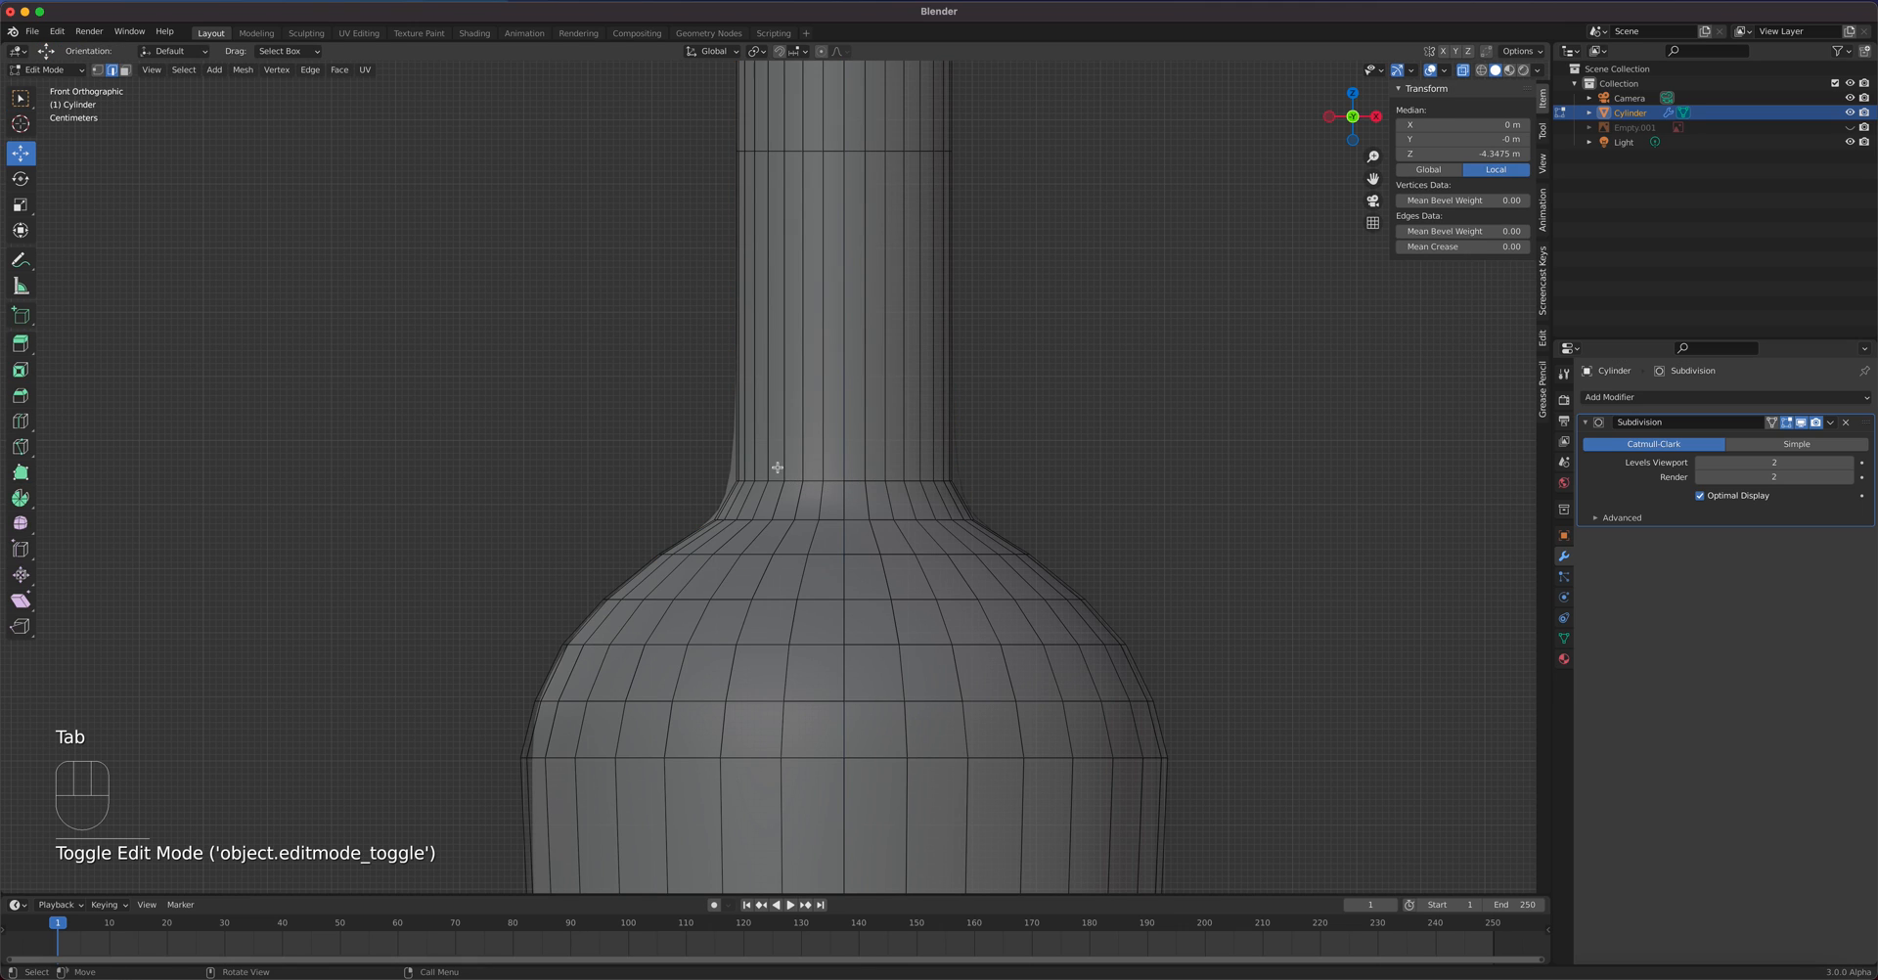
scroll(776, 468, "up", 3)
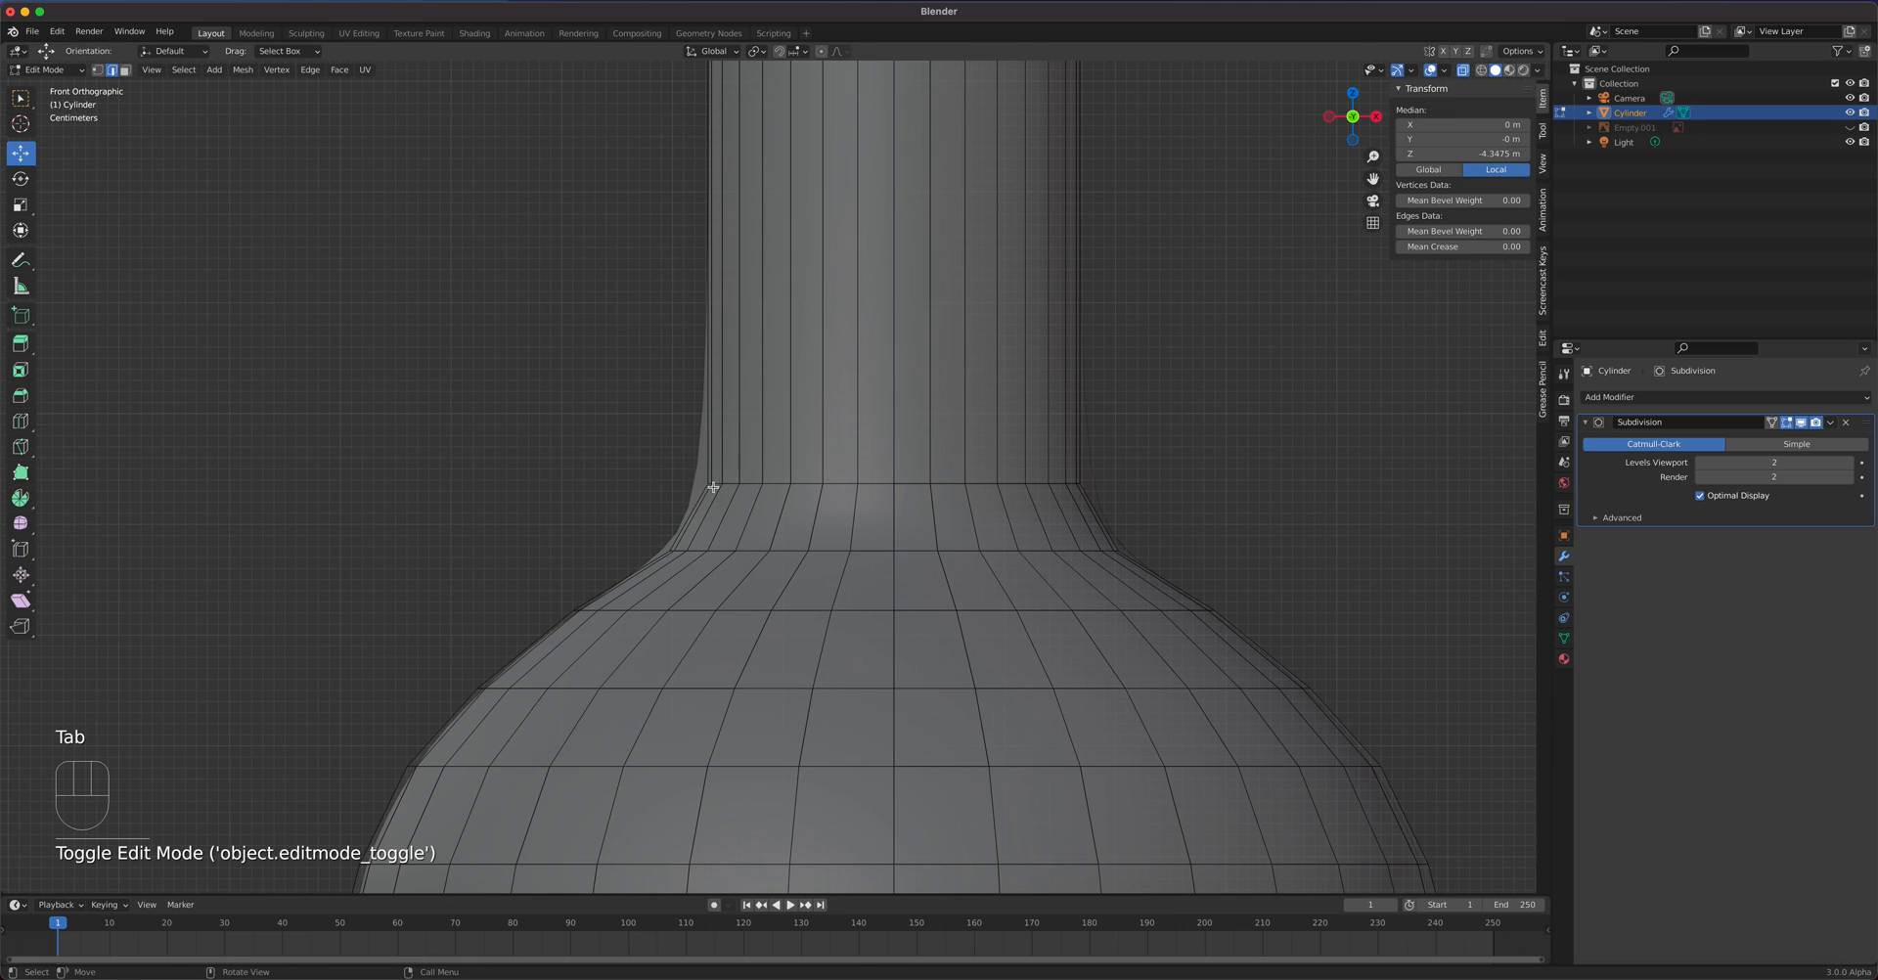
middle_click_drag(716, 473, 725, 717, "shift")
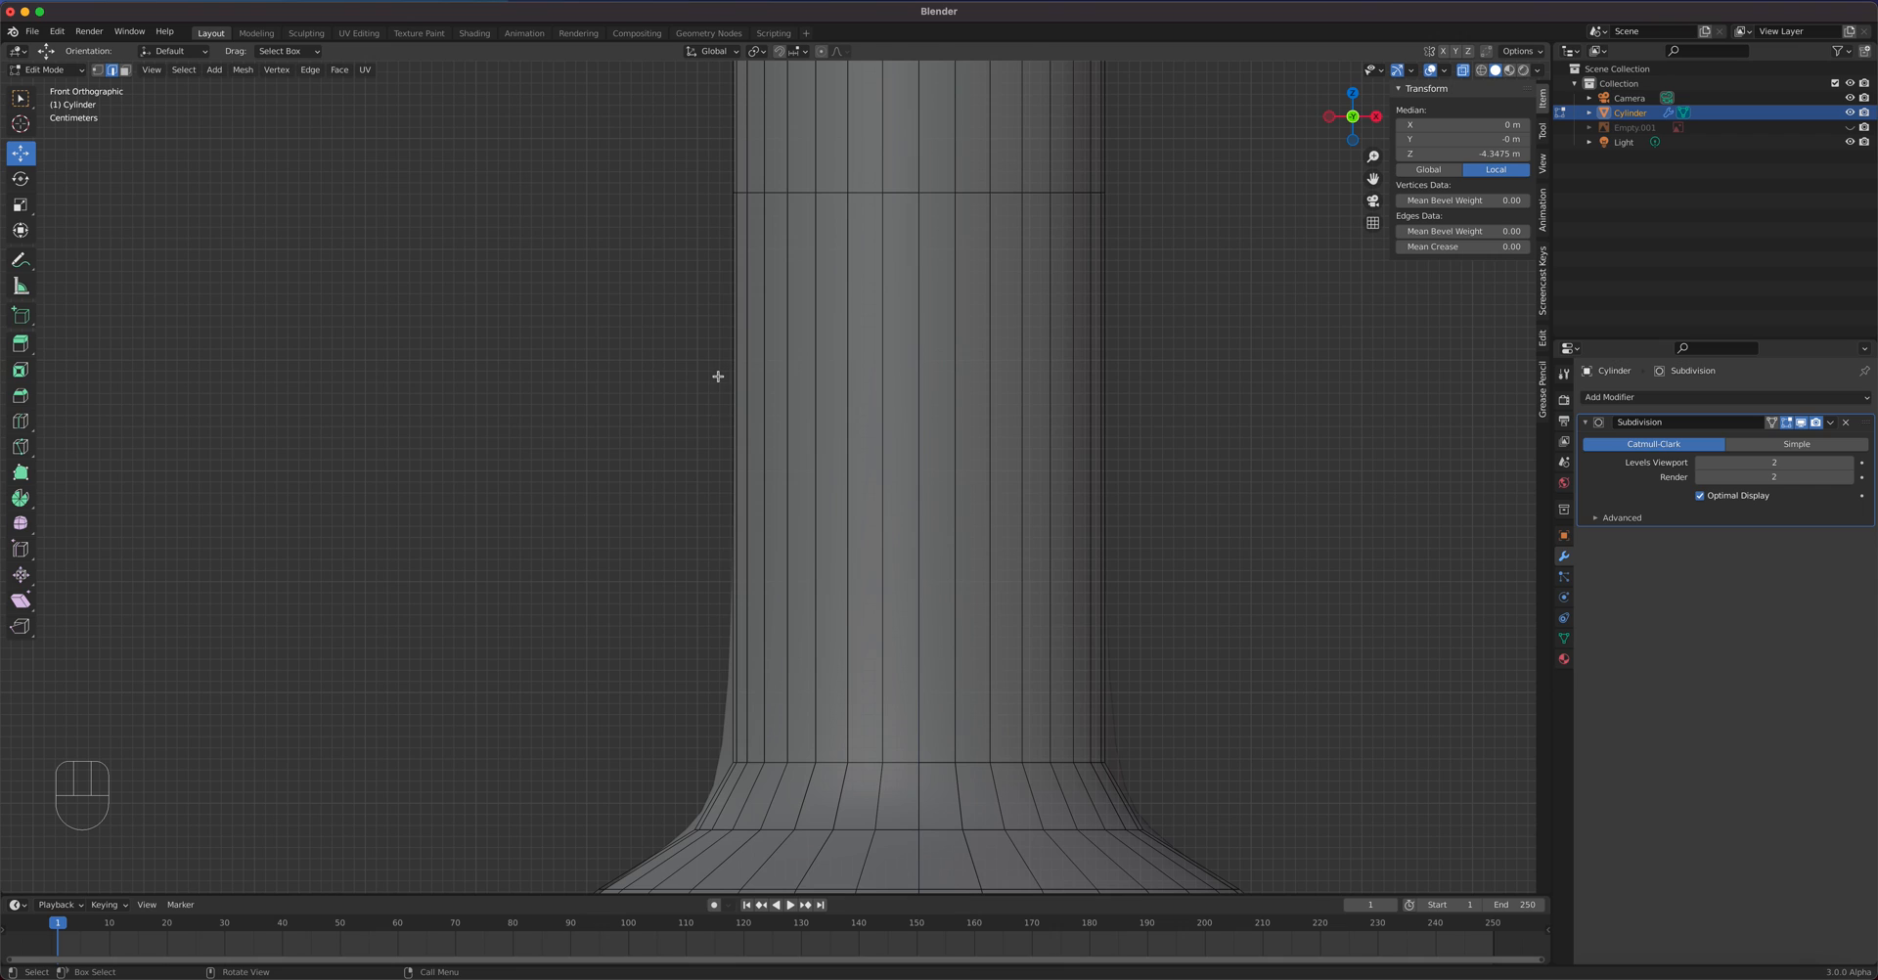
key("ctrl")
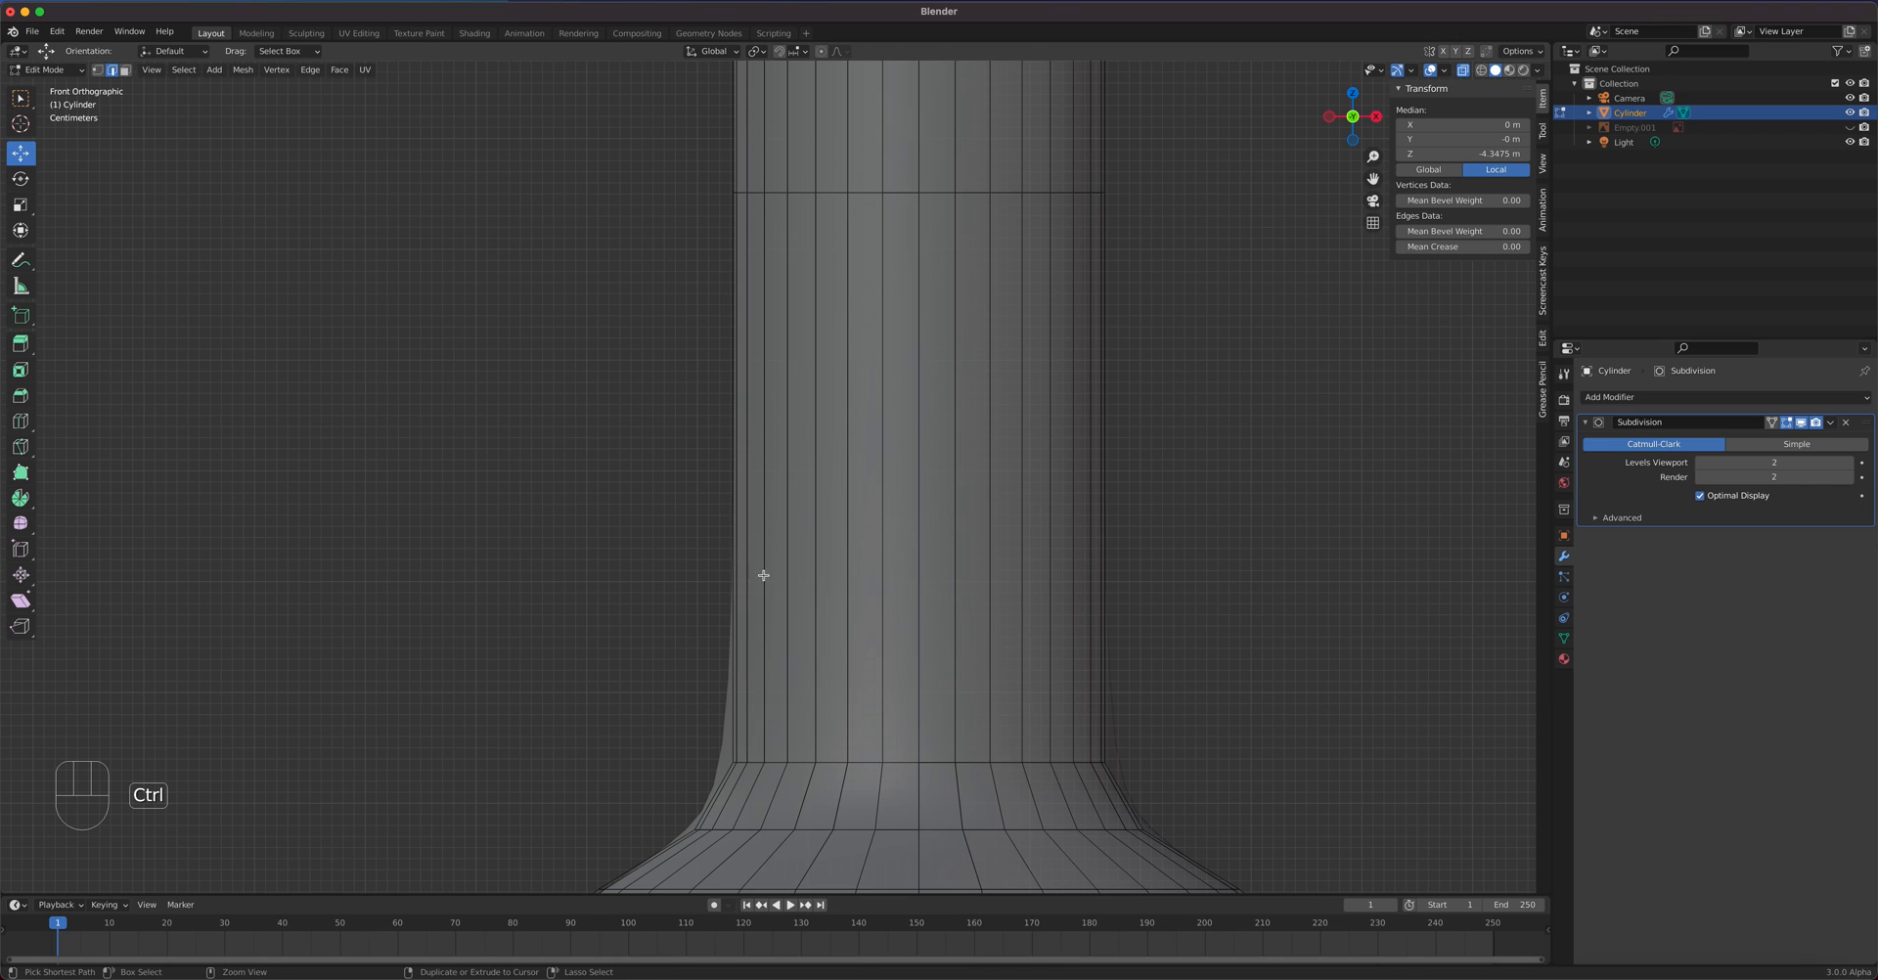
key("ctrl+r")
left_click(765, 494)
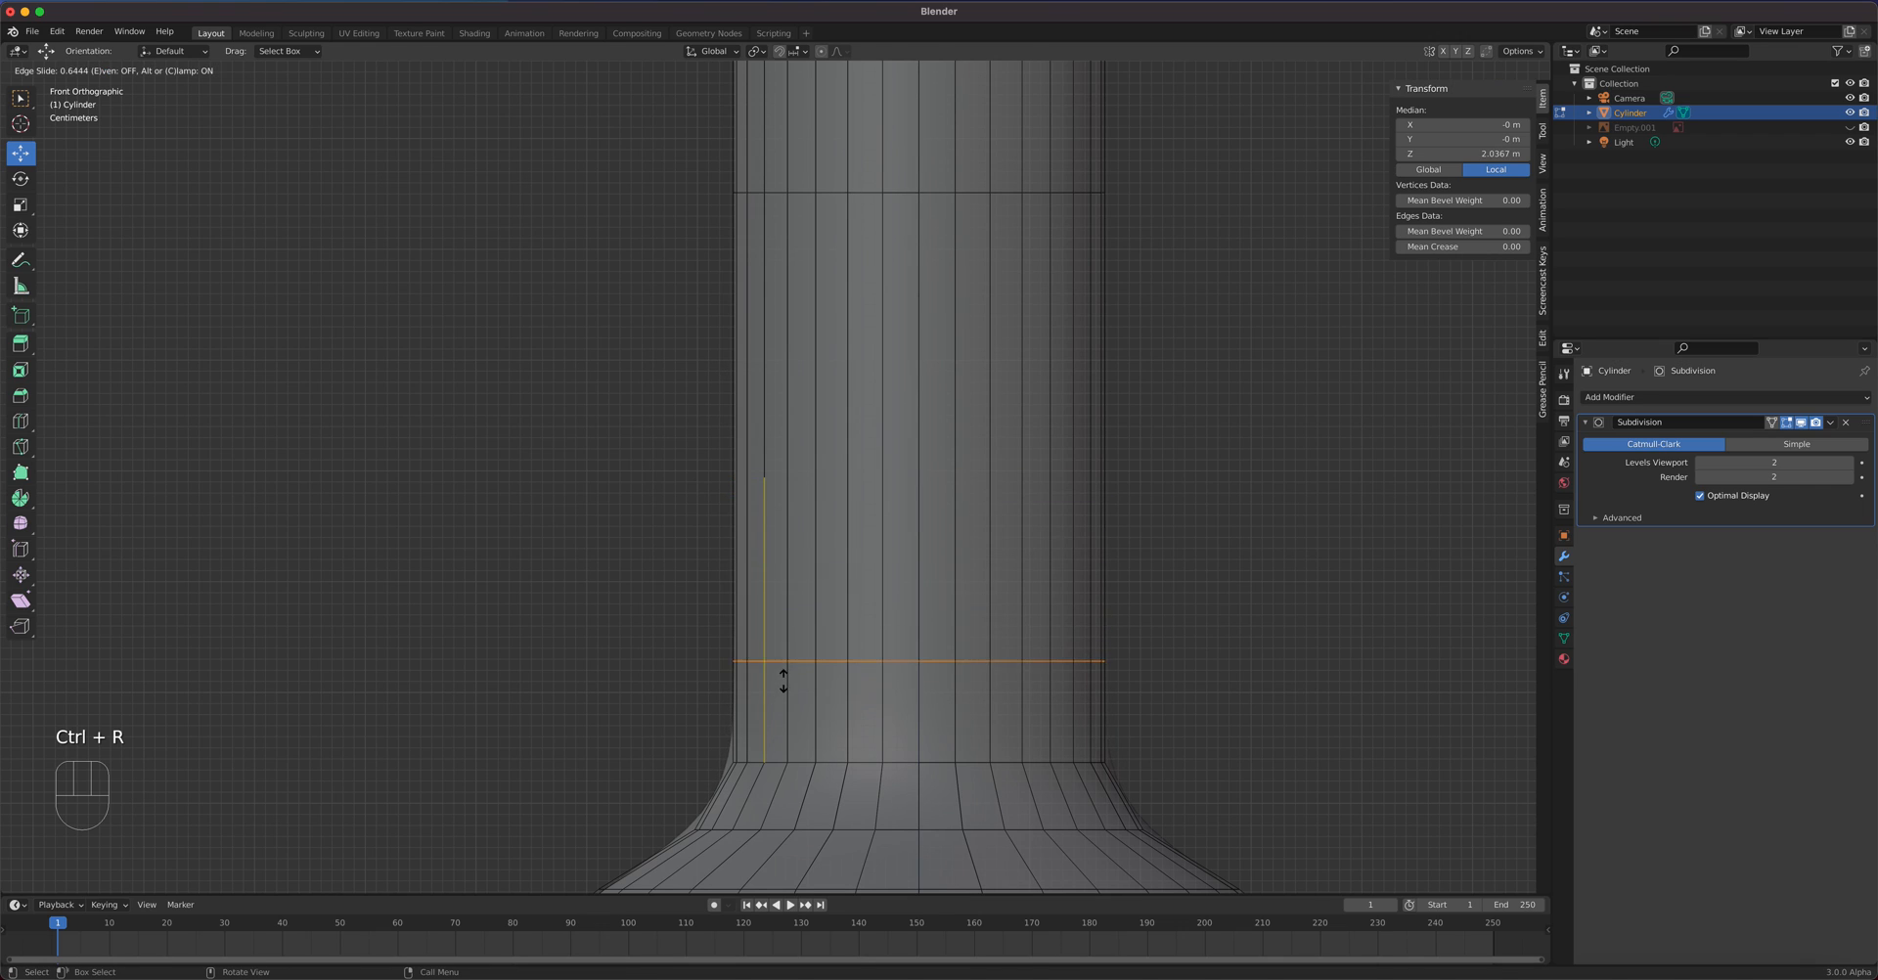
left_click(786, 742)
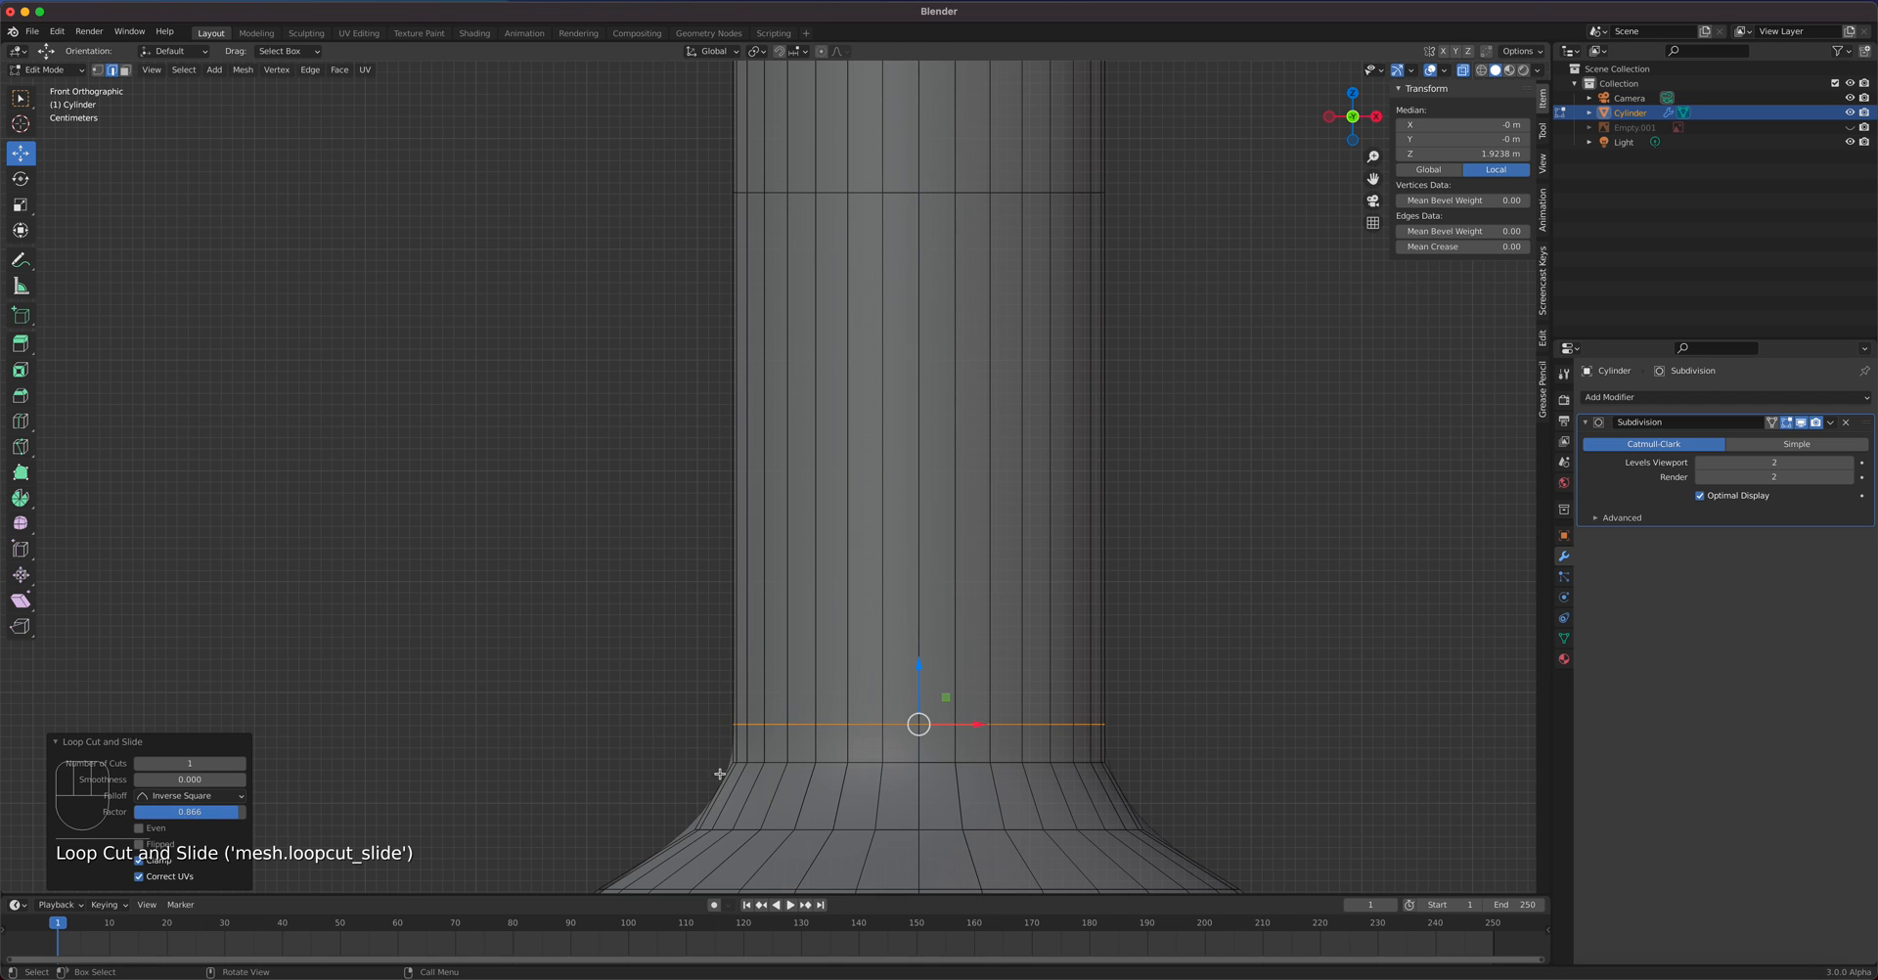
- Try adding an edge loop on the body directly below the shoulder edge, at a slide factor of about -0.975
middle_click_drag(930, 739, 866, 828, "shift")
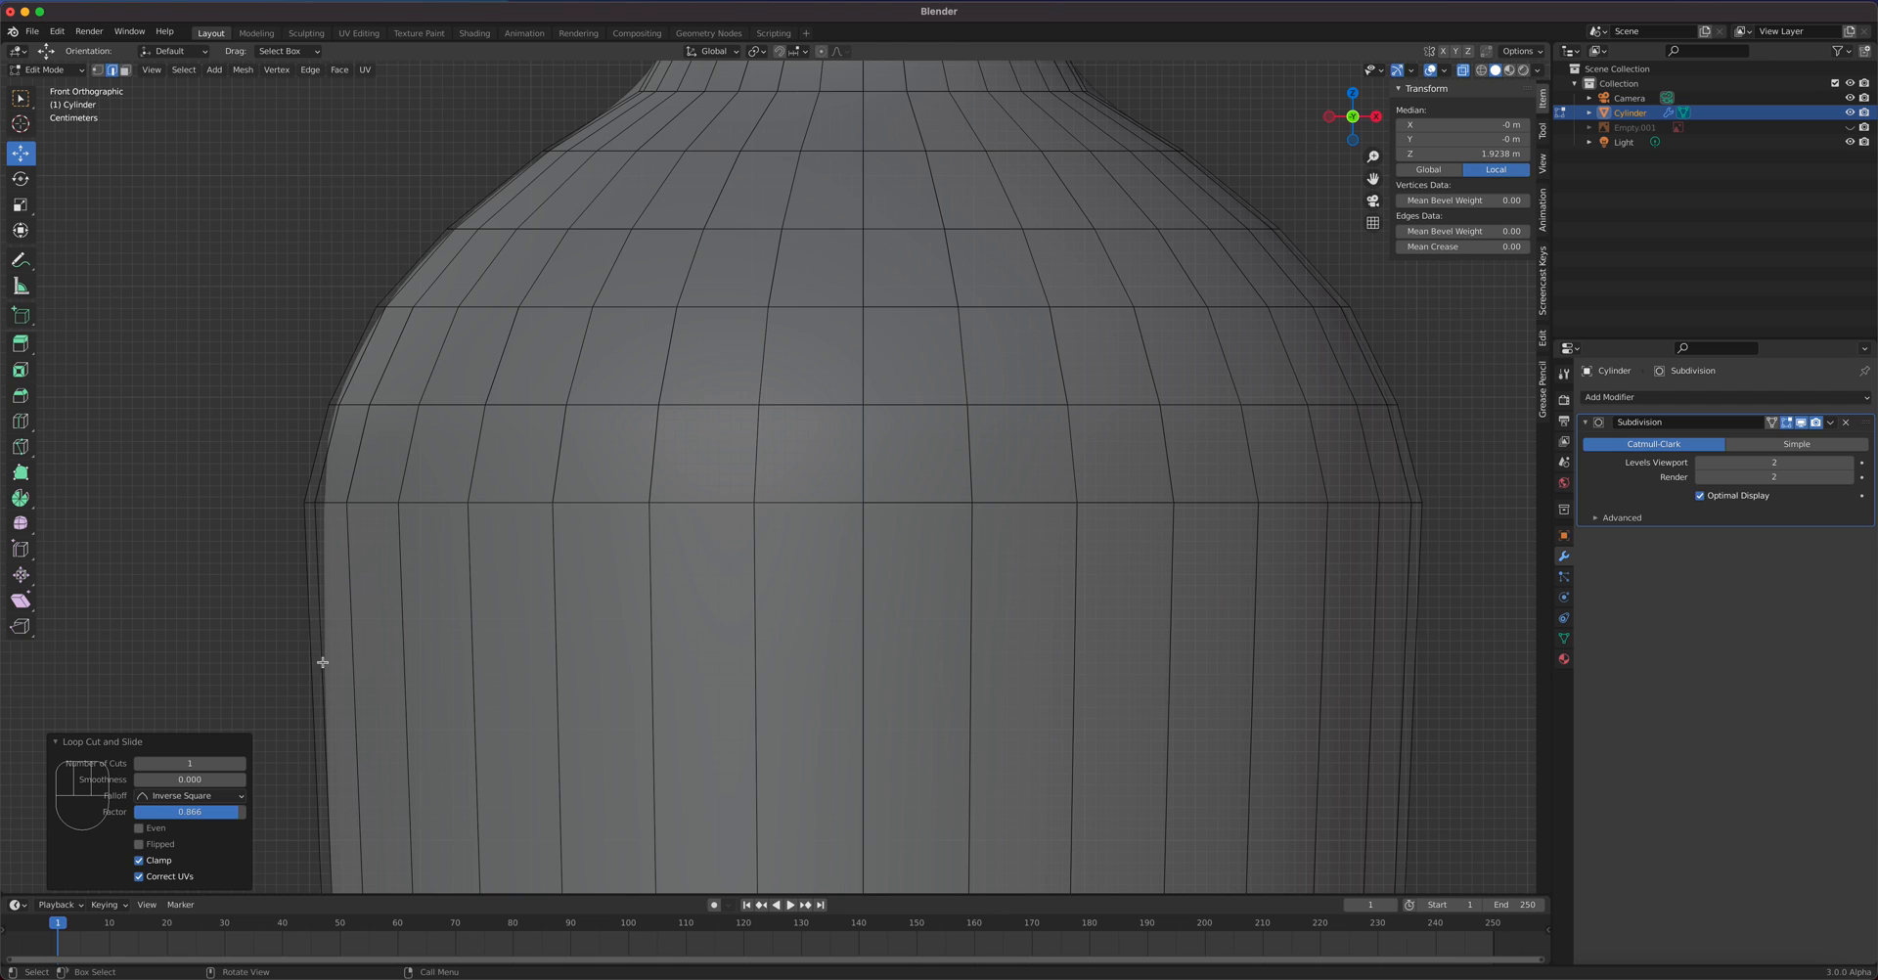
scroll(809, 770, "down", 4)
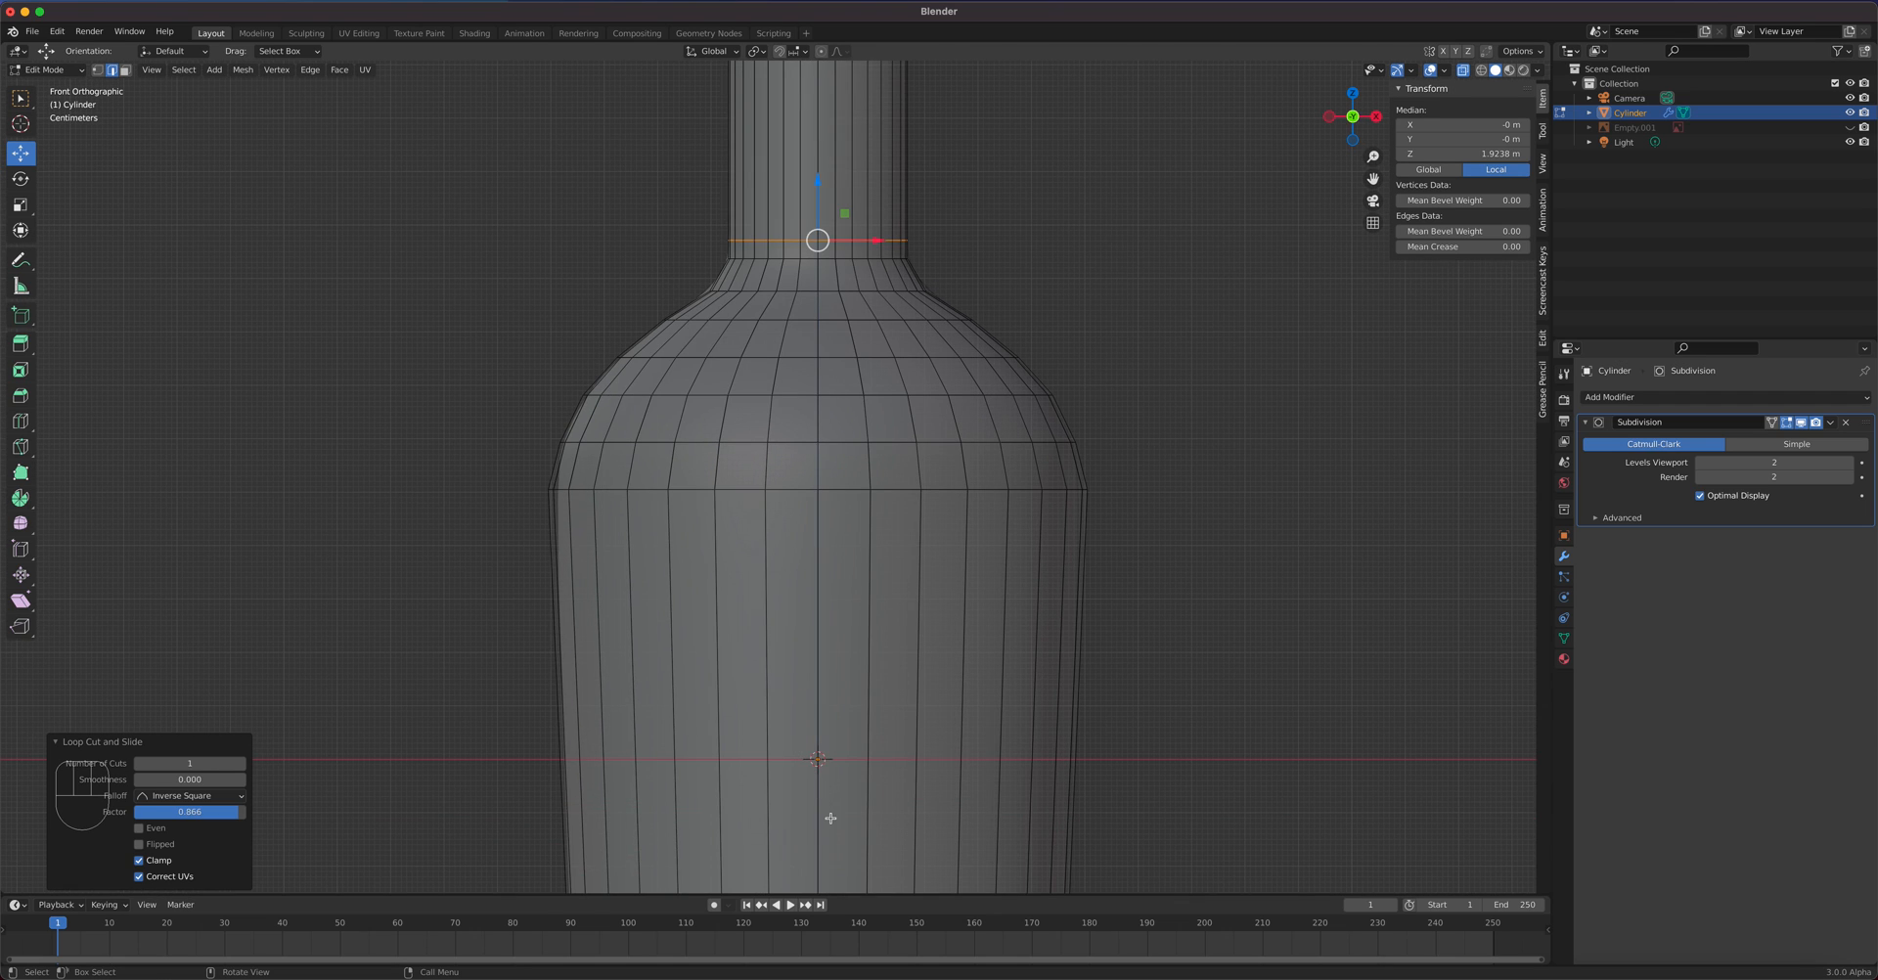
key("ctrl+r")
key("Escape")
middle_click_drag(864, 785, 941, 469, "shift")
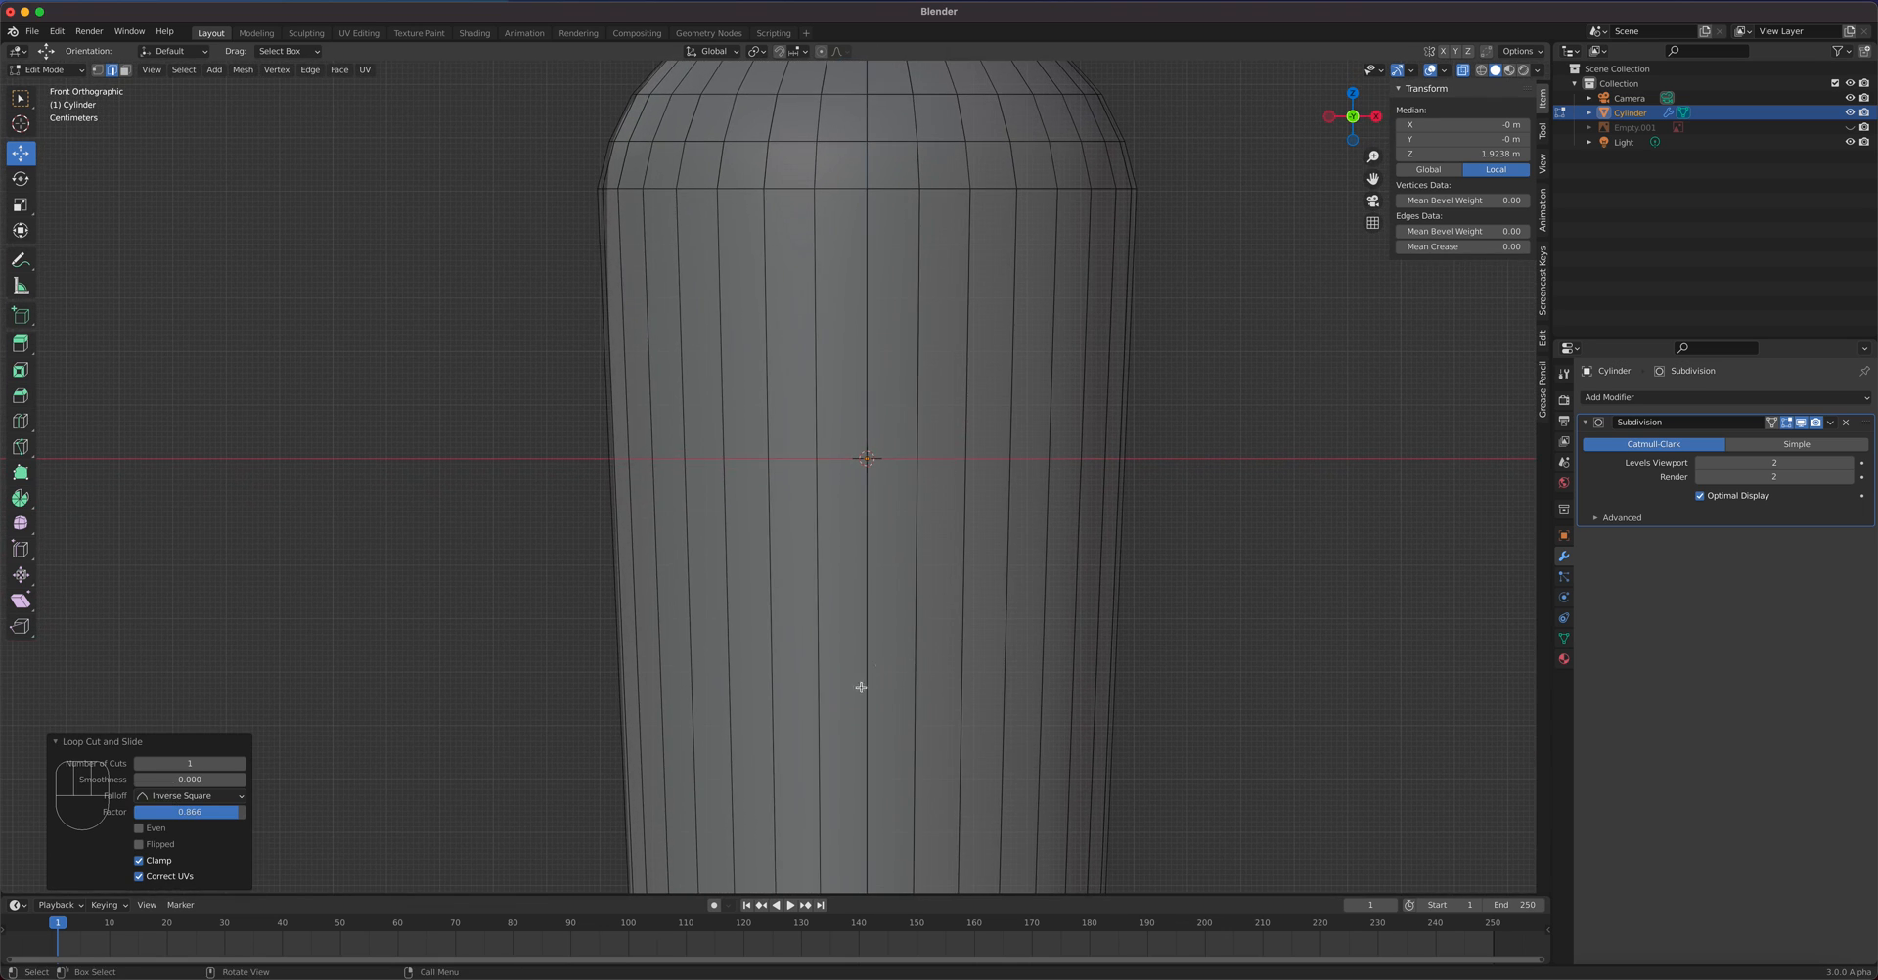
key("ctrl+r")
right_click(864, 736)
scroll(875, 750, "down", 4)
middle_click_drag(855, 734, 901, 574, "shift")
scroll(862, 508, "up", 3)
key("ctrl+r")
left_click(877, 683)
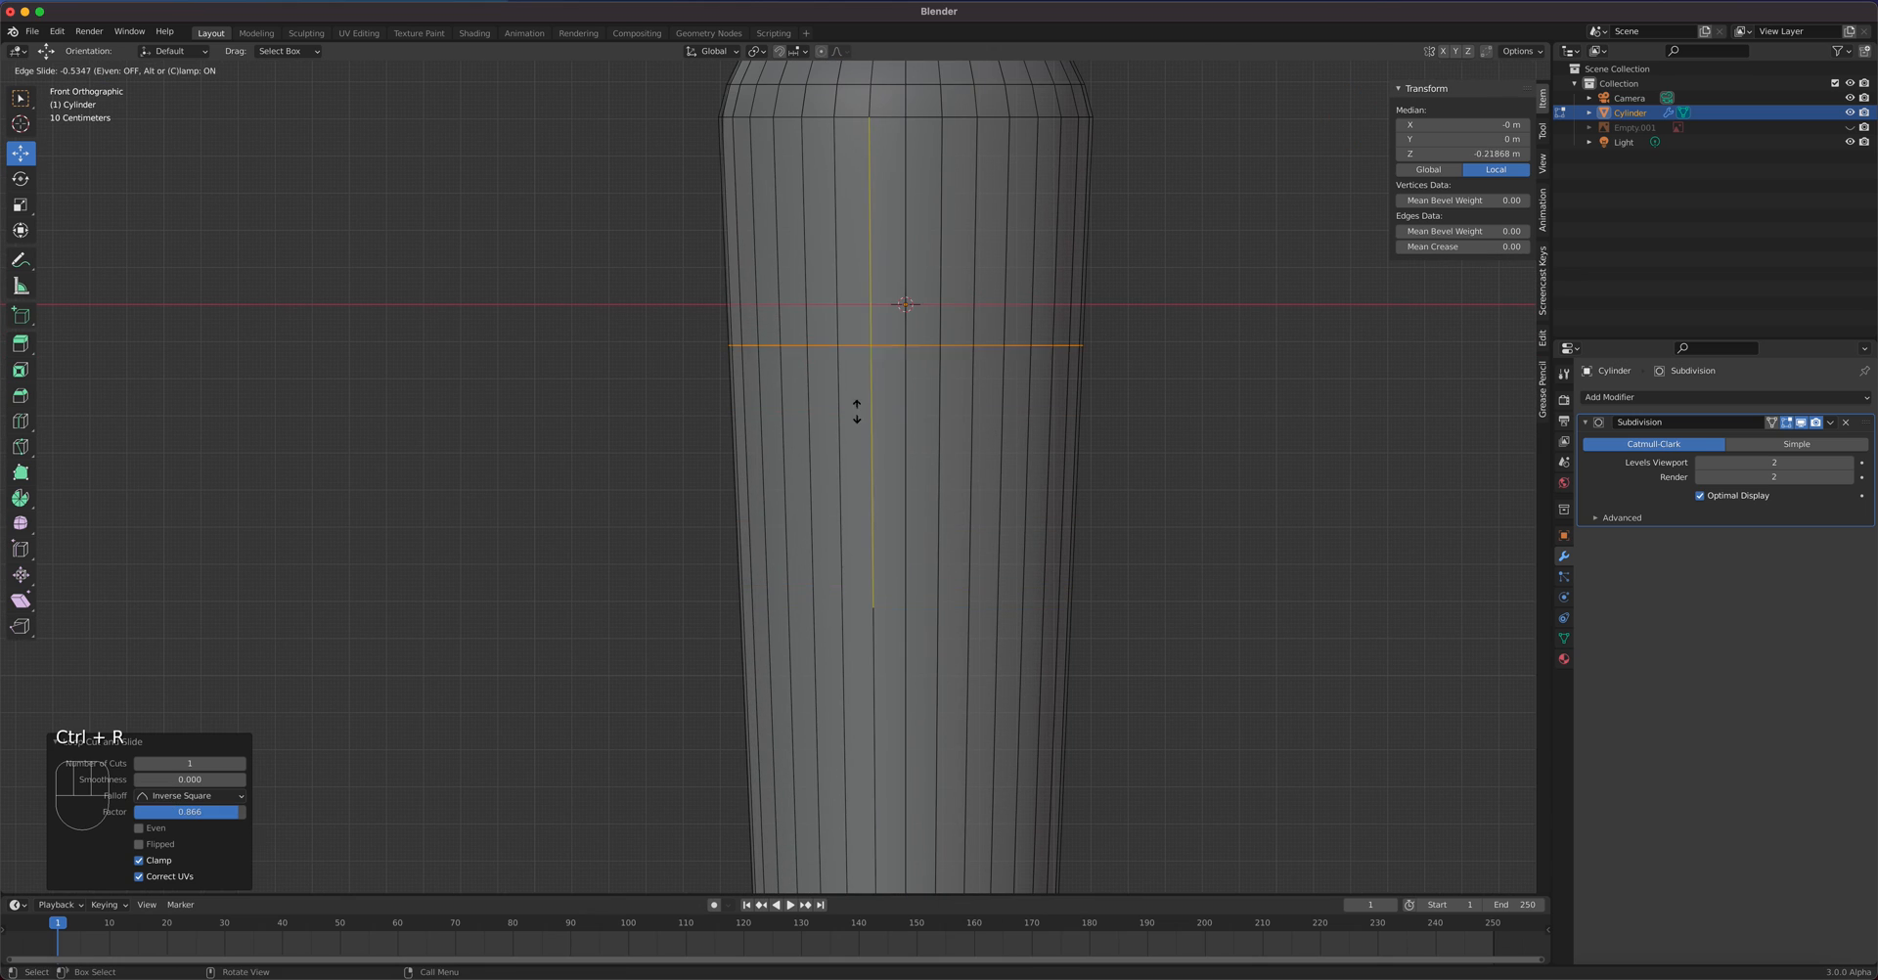
left_click(826, 201)
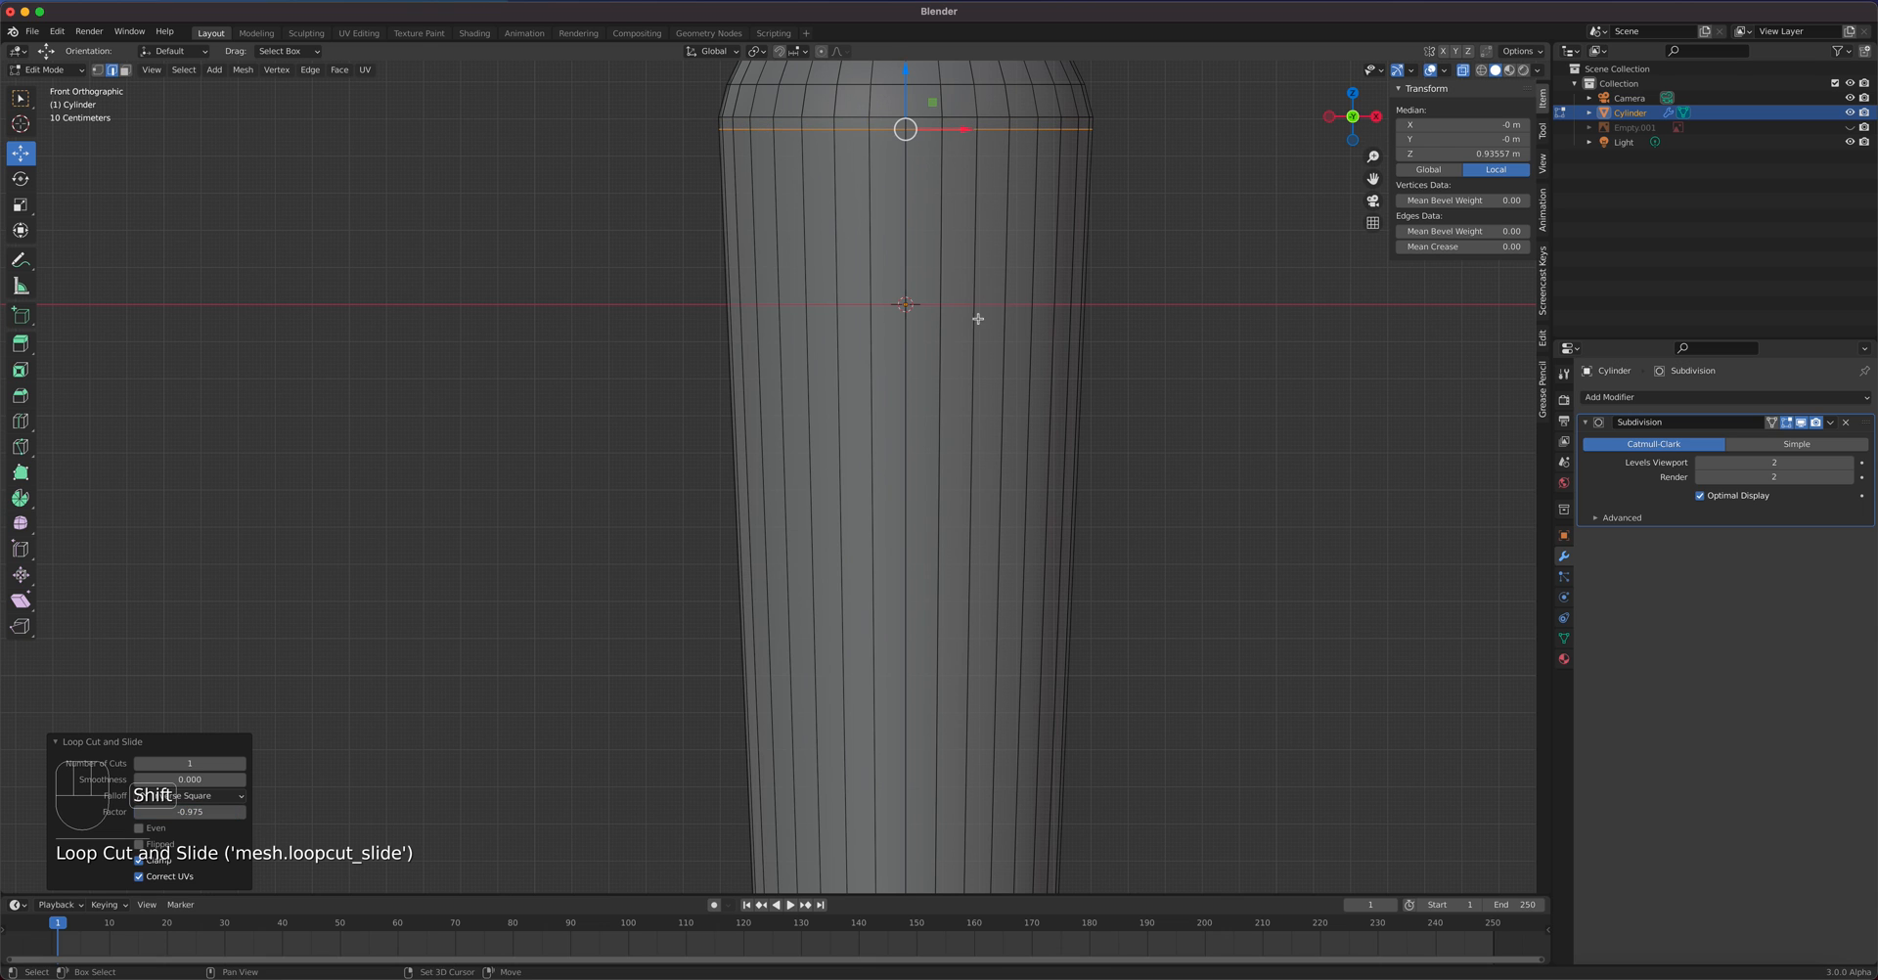
scroll(978, 317, "down", 3)
scroll(808, 511, "up", 10)
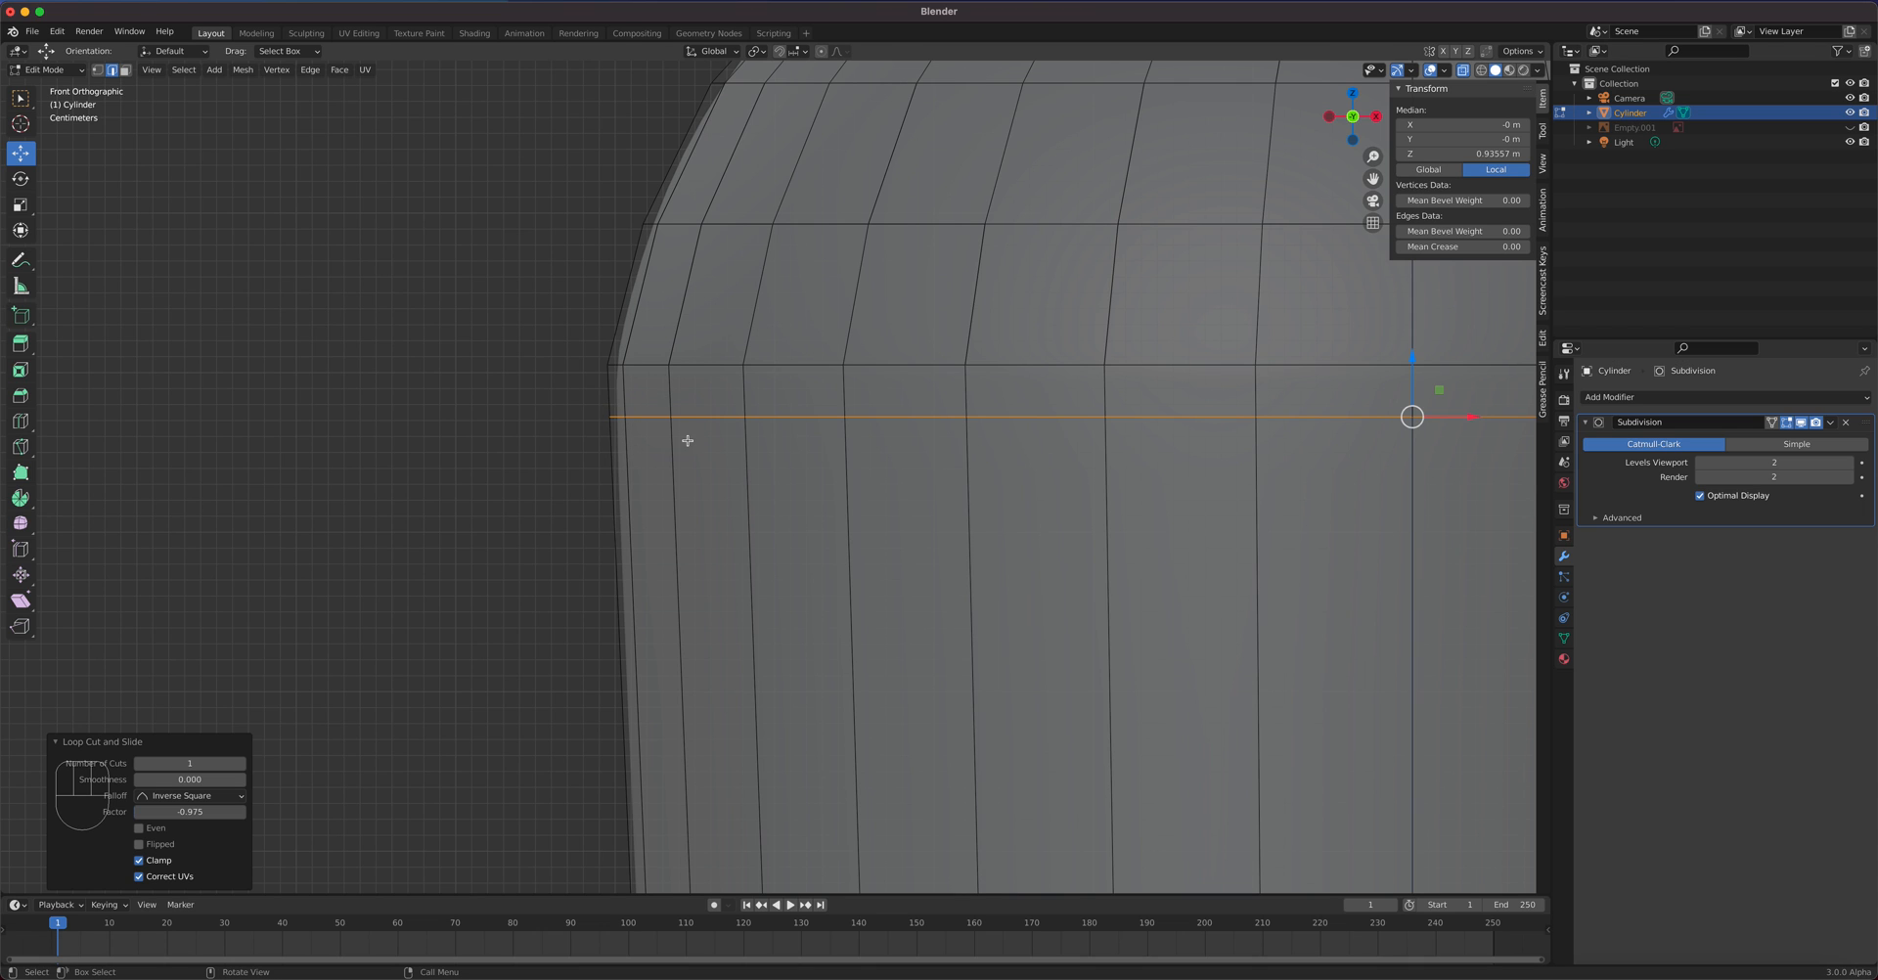
- Examine how the edge loop just below the shoulder affects the bottle's smoothed outline in Object Mode
key("Tab")
scroll(988, 594, "down", 5)
middle_click_drag(990, 596, 1012, 494)
key("Tab")
scroll(1041, 619, "up", 5)
middle_click_drag(1145, 465, 1188, 485)
key("KP_1")
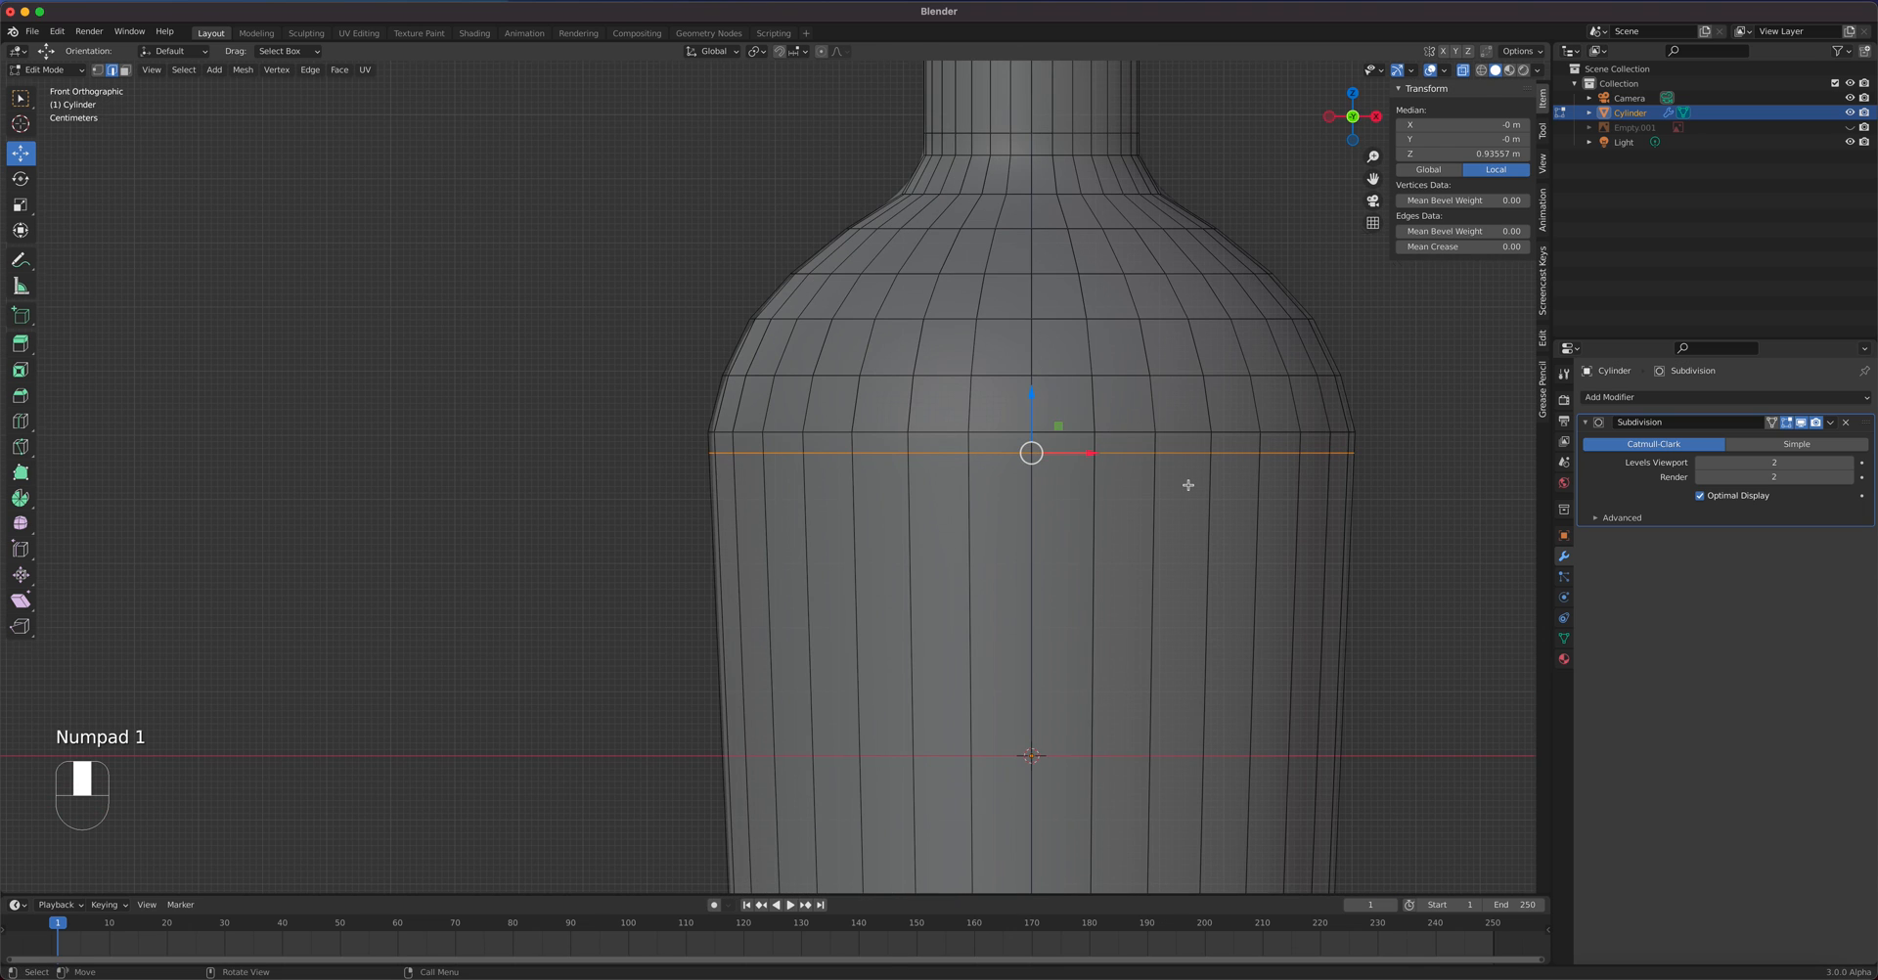
scroll(1188, 485, "up", 2)
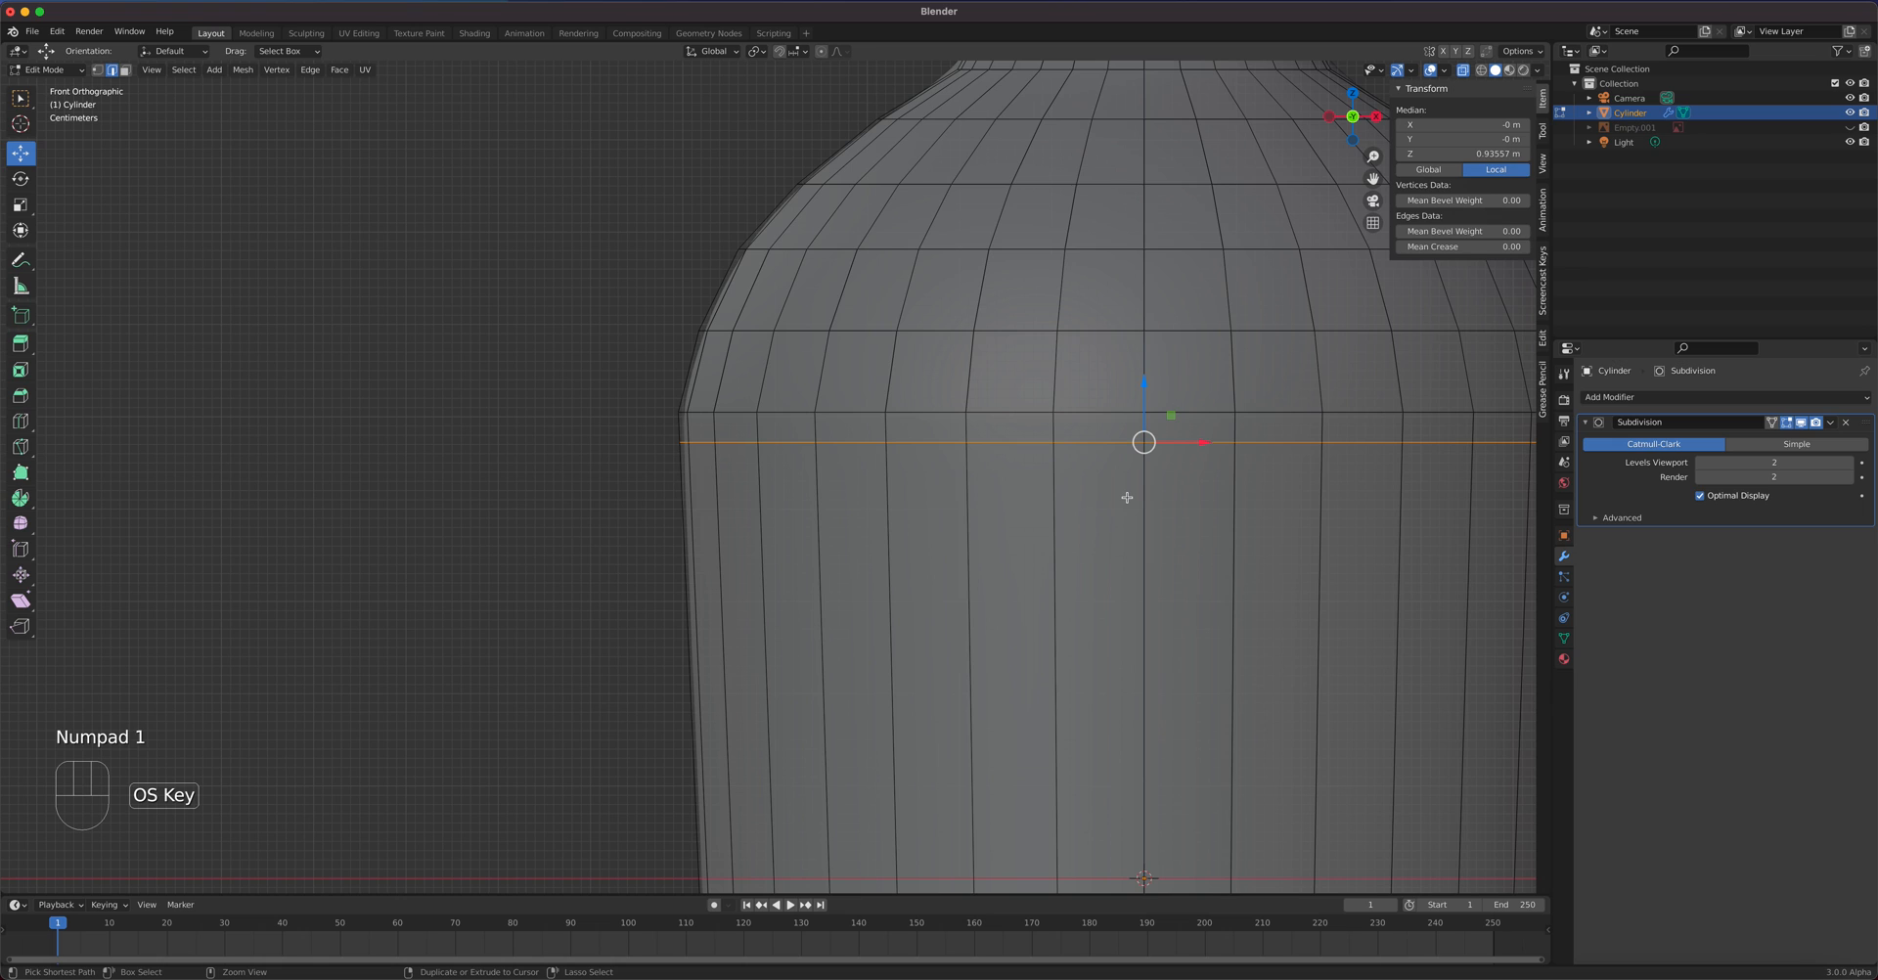
- Undo the edge loop just added below the shoulder edge
key("super+z")
key("super+z")
key("super+z")
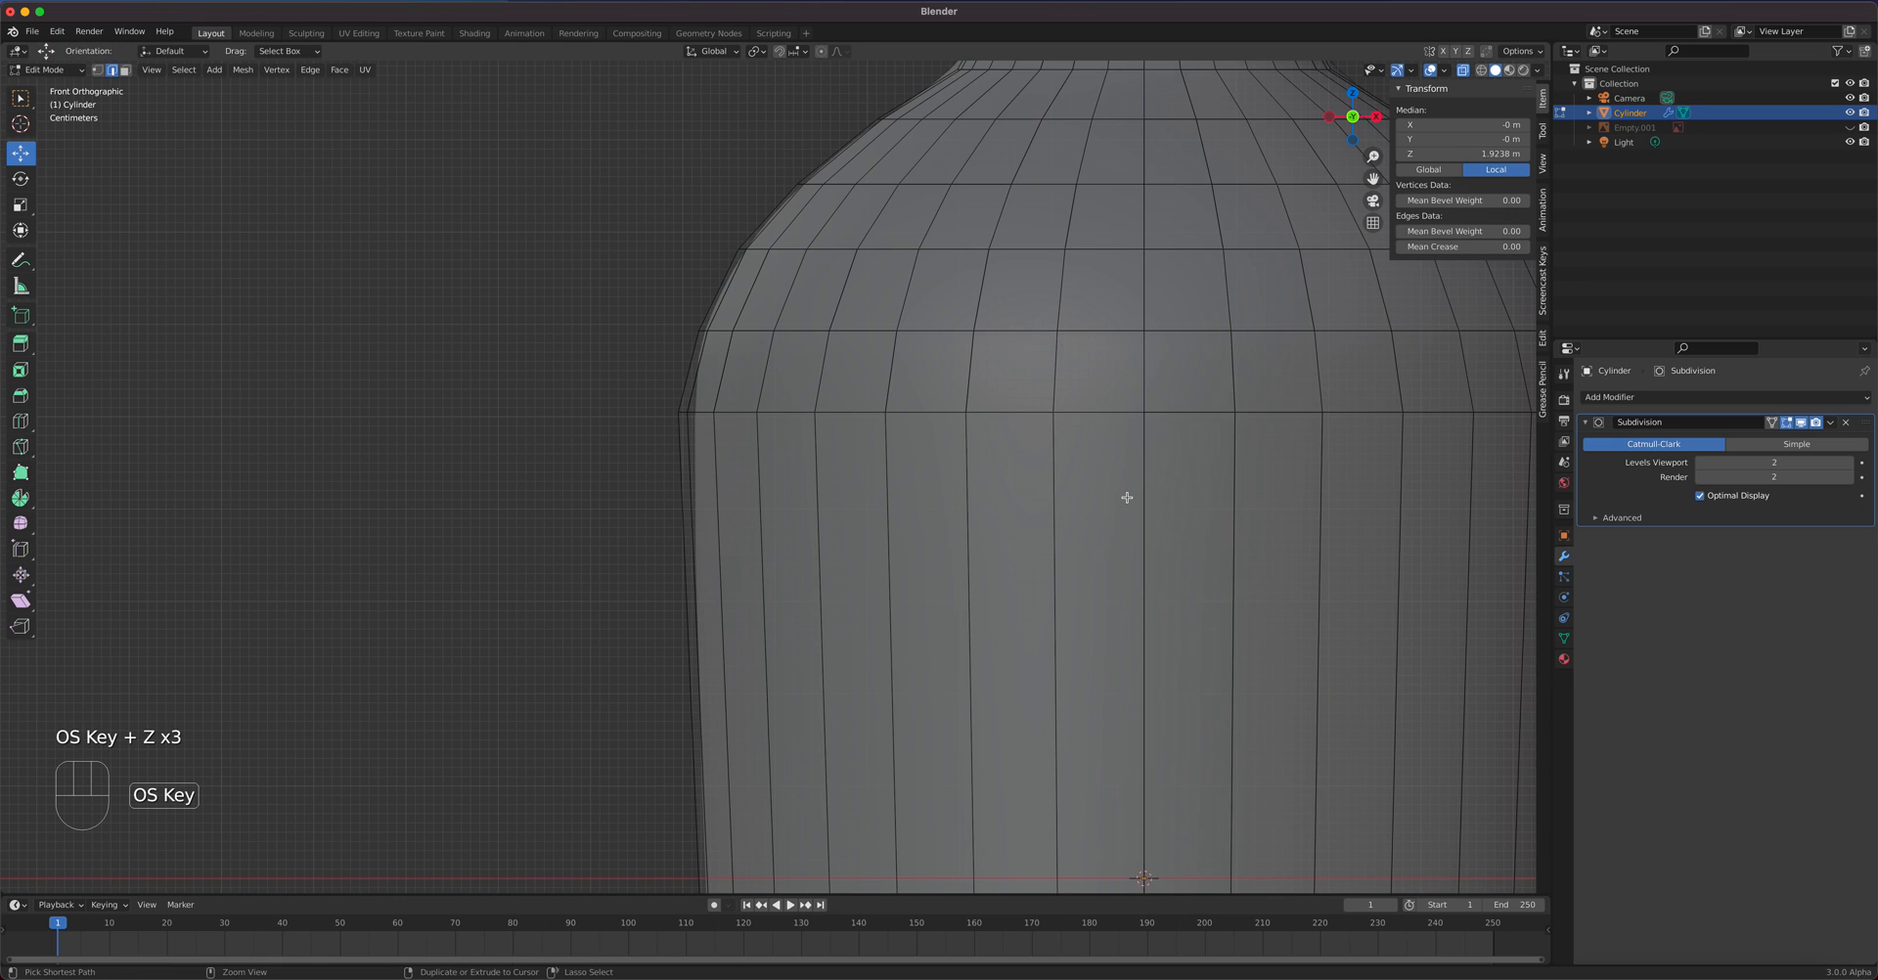
- Examine the smoothed shoulder from the left, the front and an angled view, and return to editing the mesh
key("Tab")
key("grave")
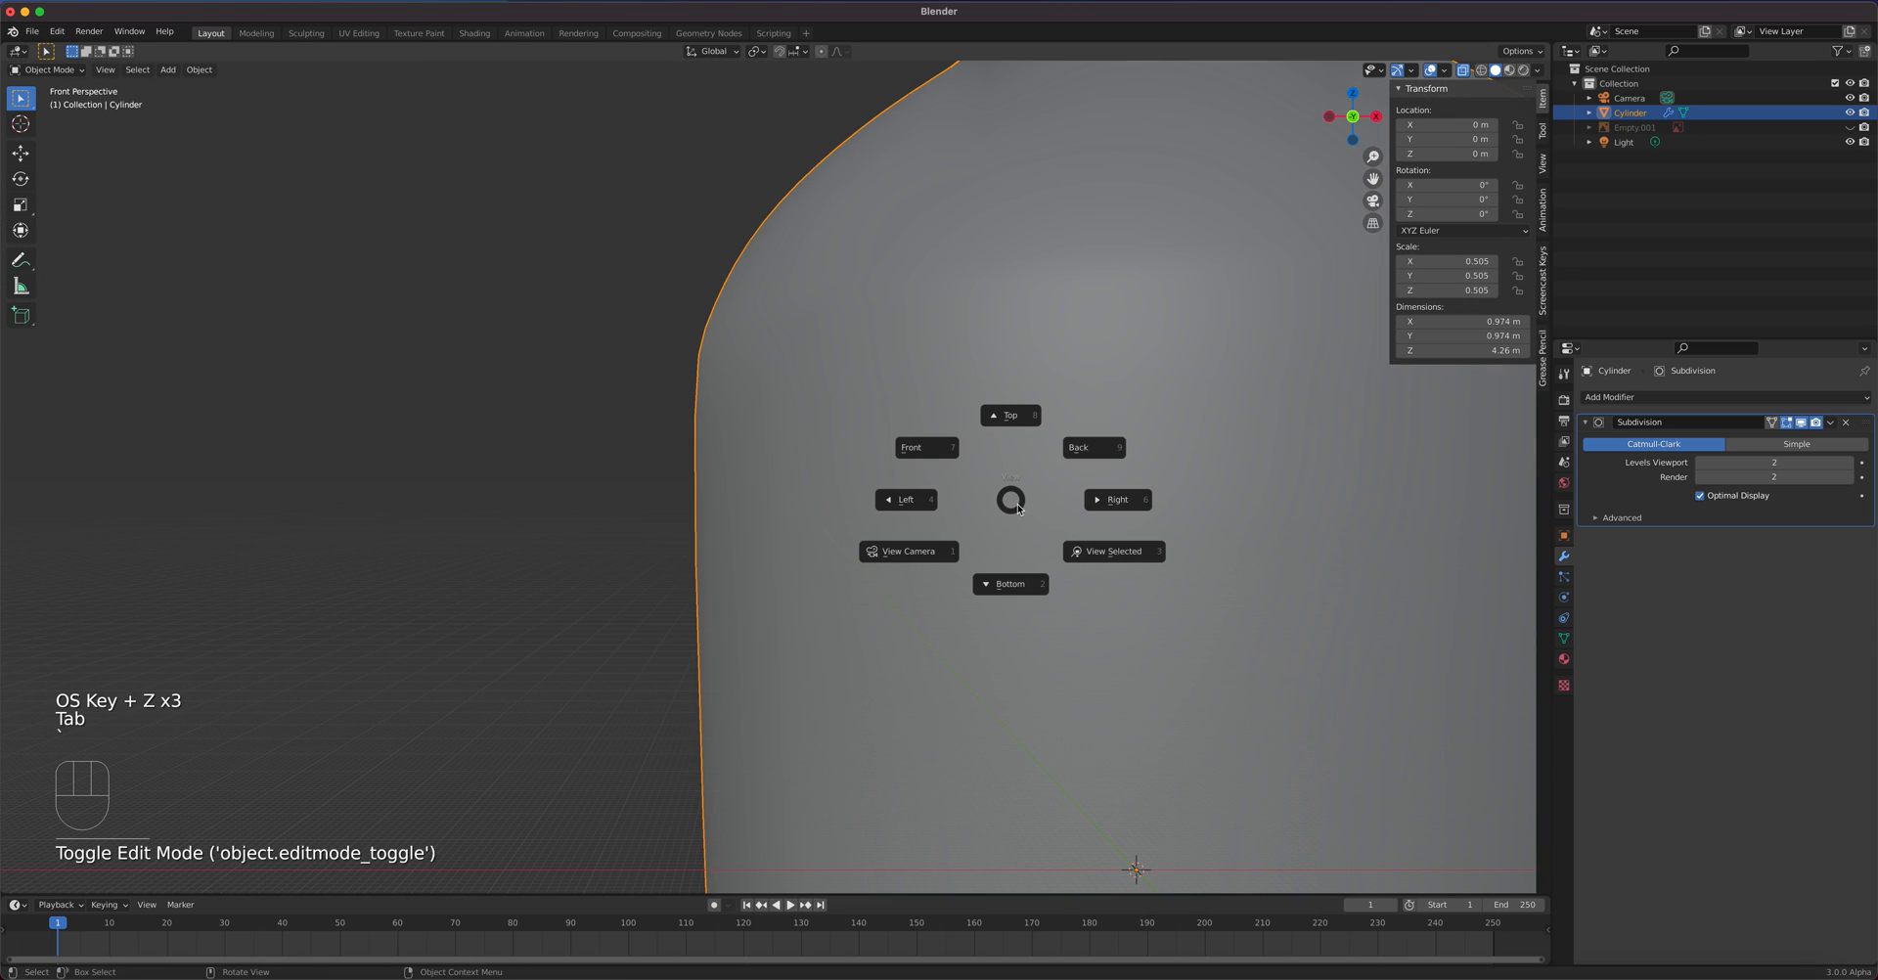
left_click(528, 479)
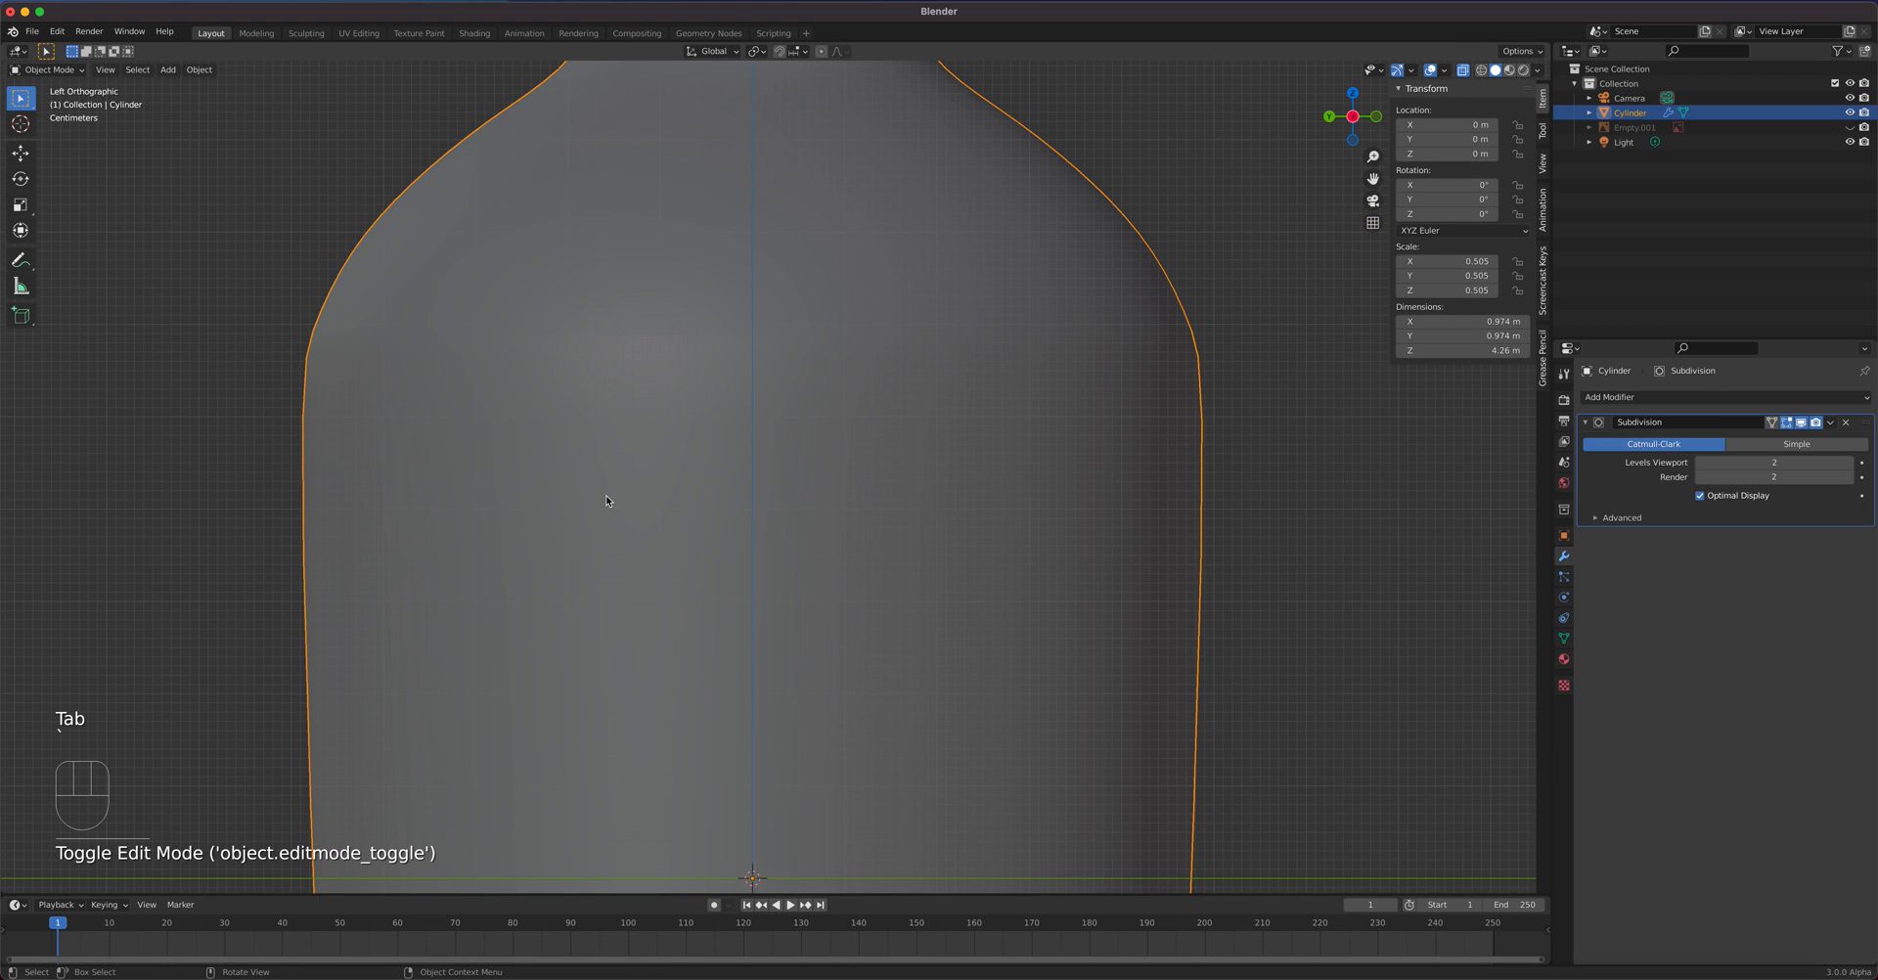
key("KP_1")
scroll(952, 567, "down", 4)
middle_click_drag(951, 566, 1084, 397)
left_click(1068, 495)
key("Tab")
middle_click_drag(1058, 475, 1060, 466)
key("KP_1")
scroll(1014, 533, "up", 1)
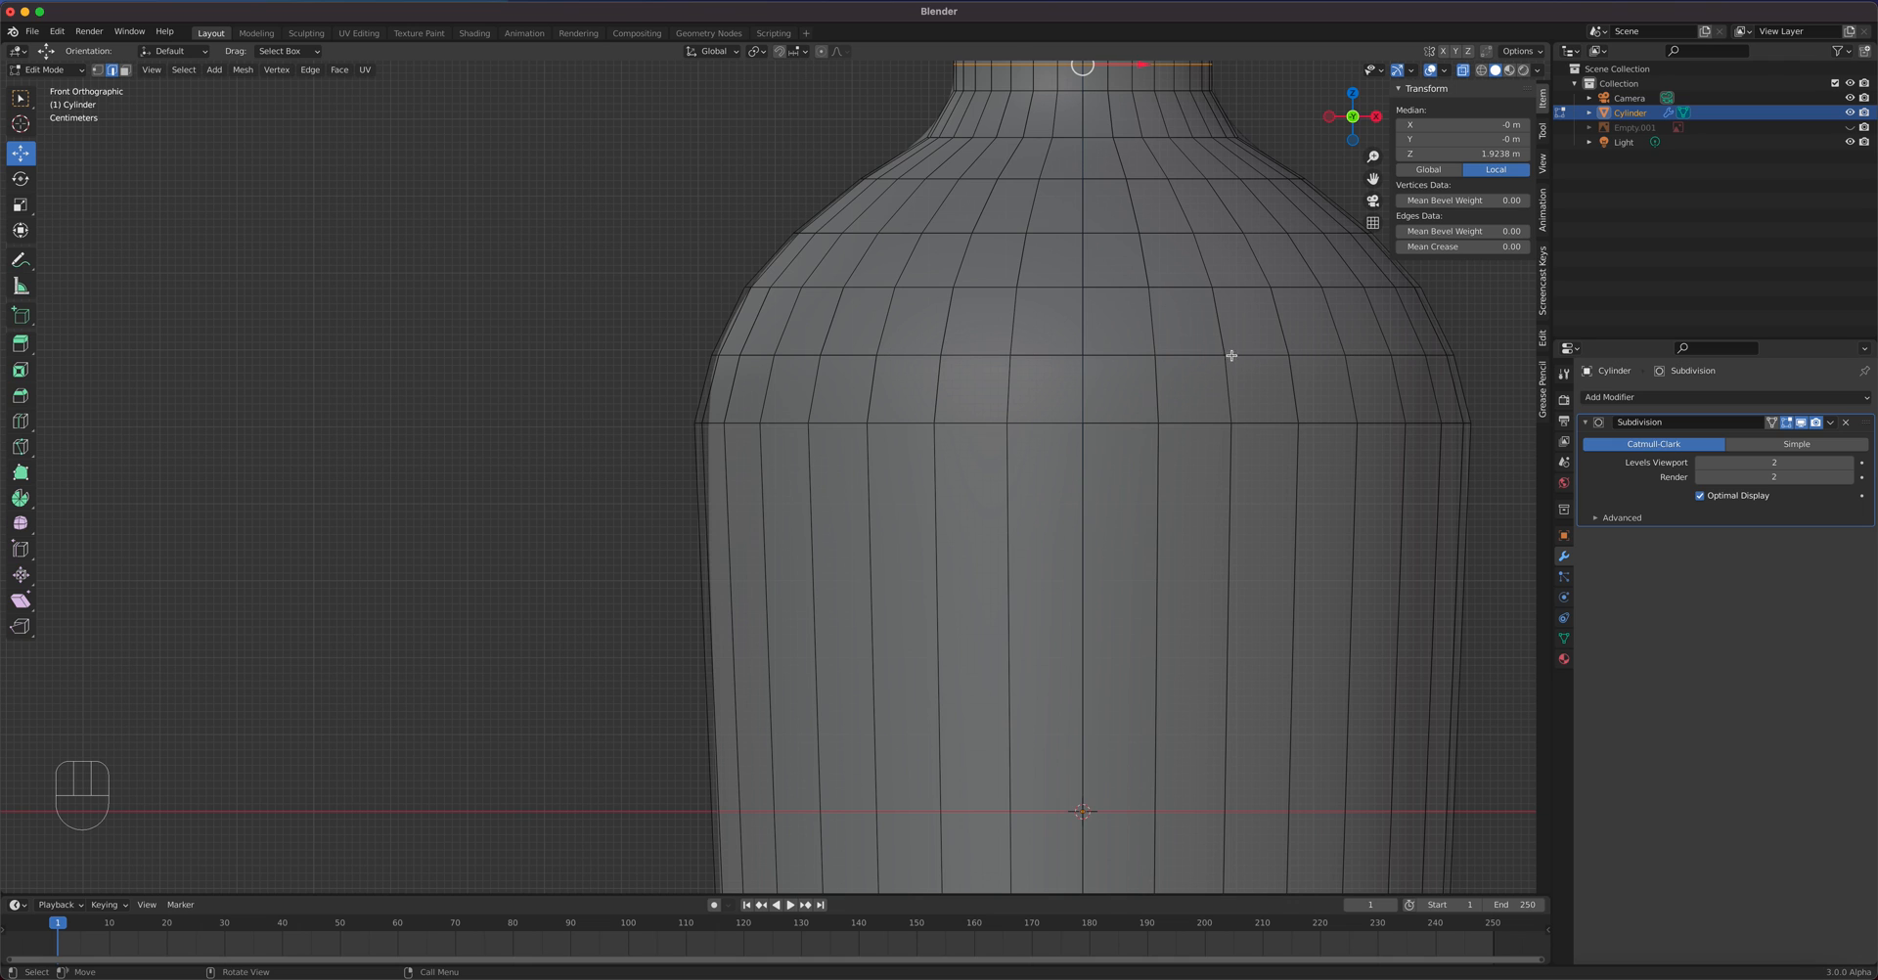
- Add an edge loop on the body and slide it up to just below the shoulder edge, at a factor of about -0.945
scroll(1164, 680, "down", 4)
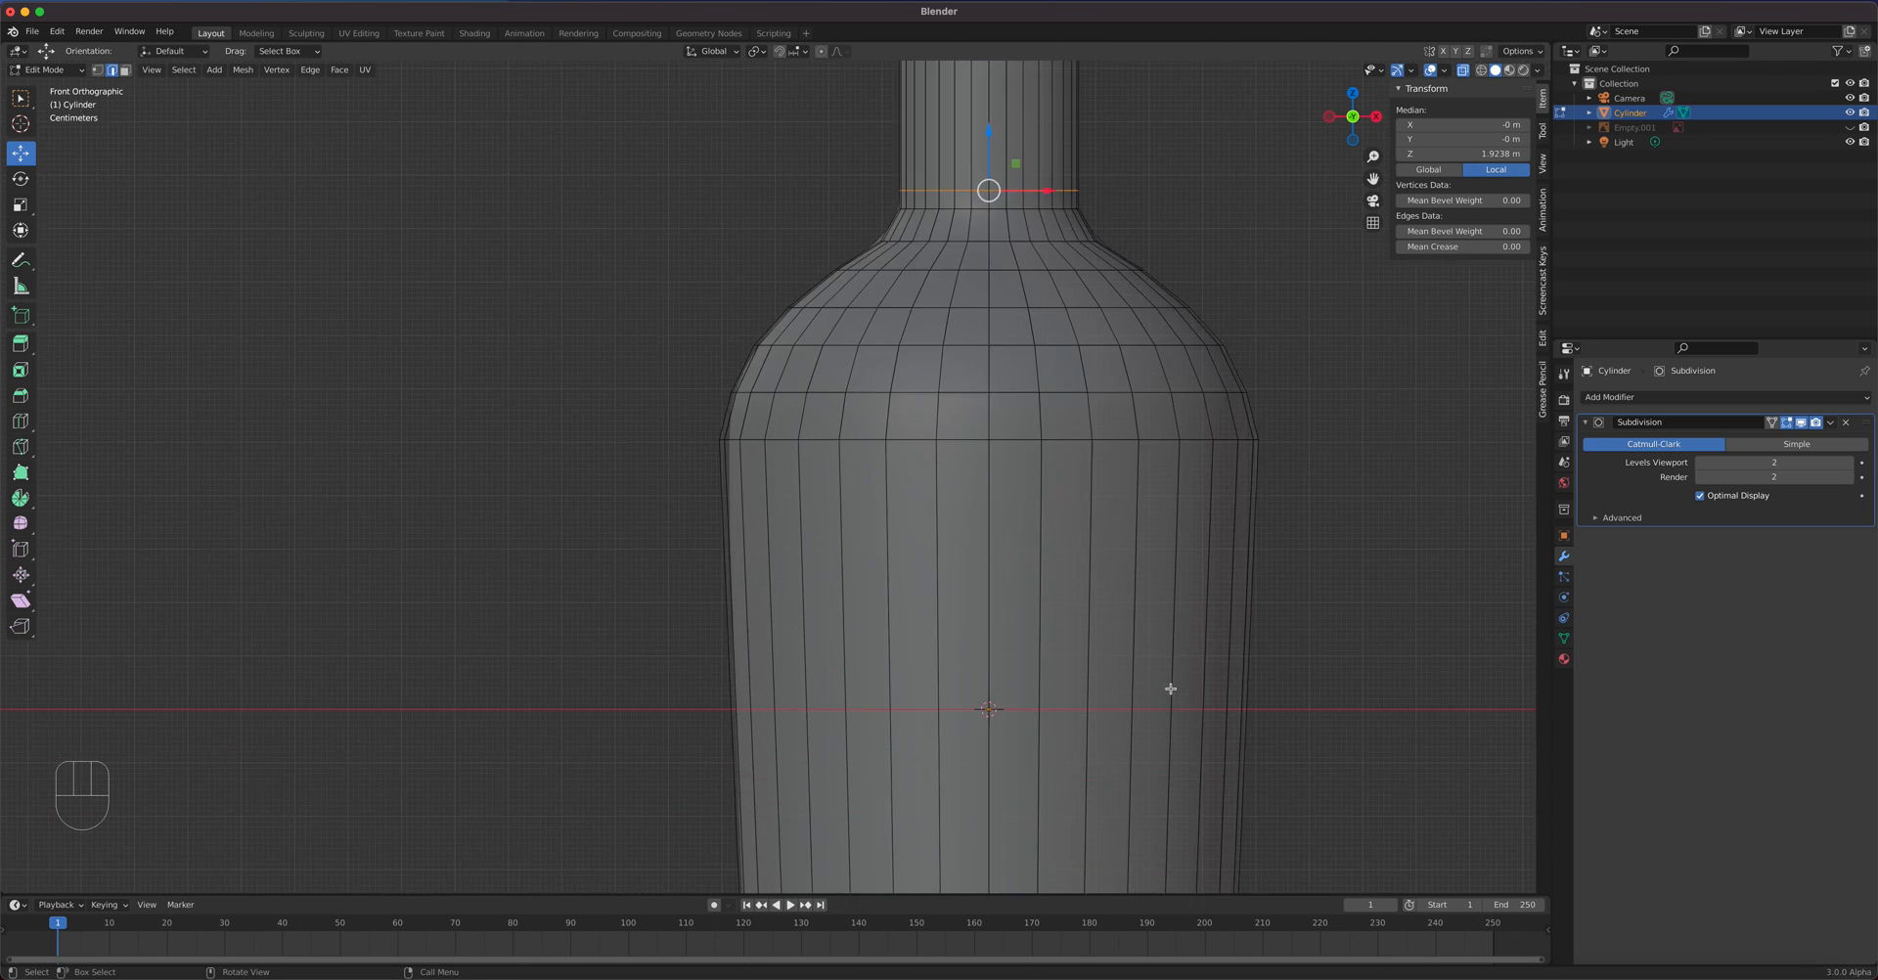
middle_click_drag(968, 716, 948, 546, "shift")
key("ctrl+r")
left_click(919, 661)
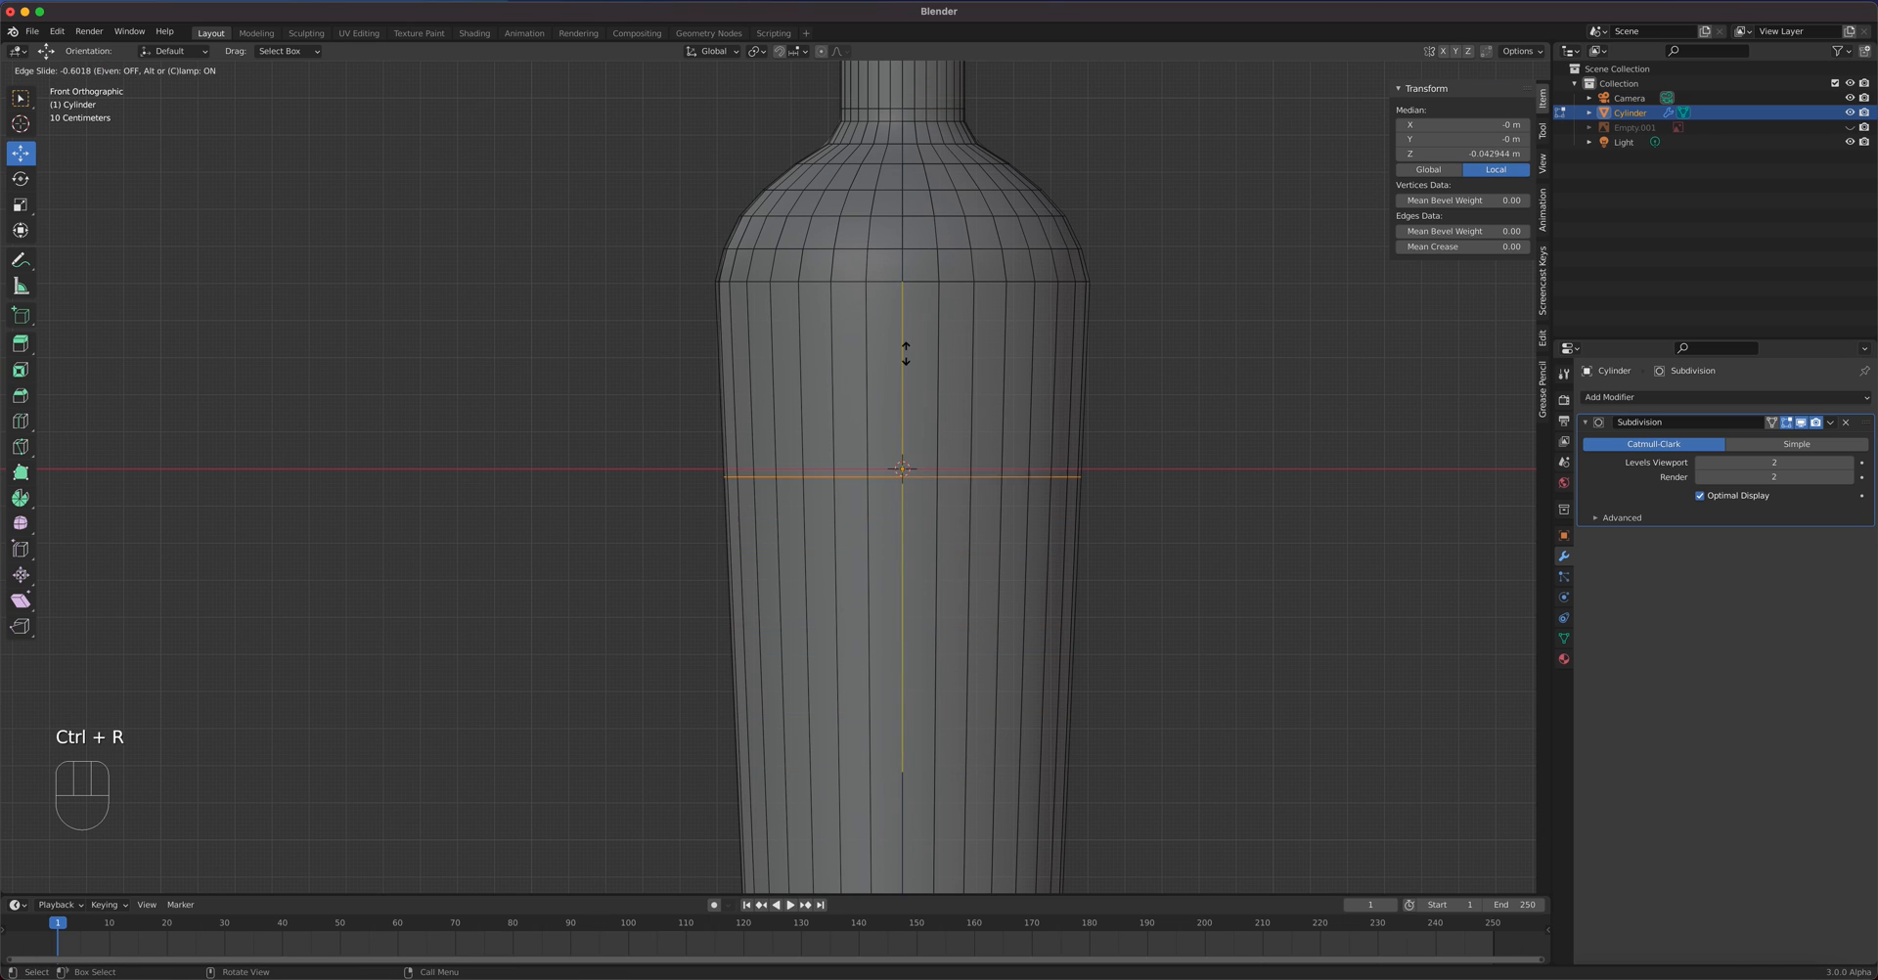
left_click(921, 200)
middle_click_drag(926, 301, 944, 425, "shift")
scroll(944, 425, "up", 3)
scroll(943, 425, "up", 3)
middle_click_drag(984, 368, 822, 612, "shift")
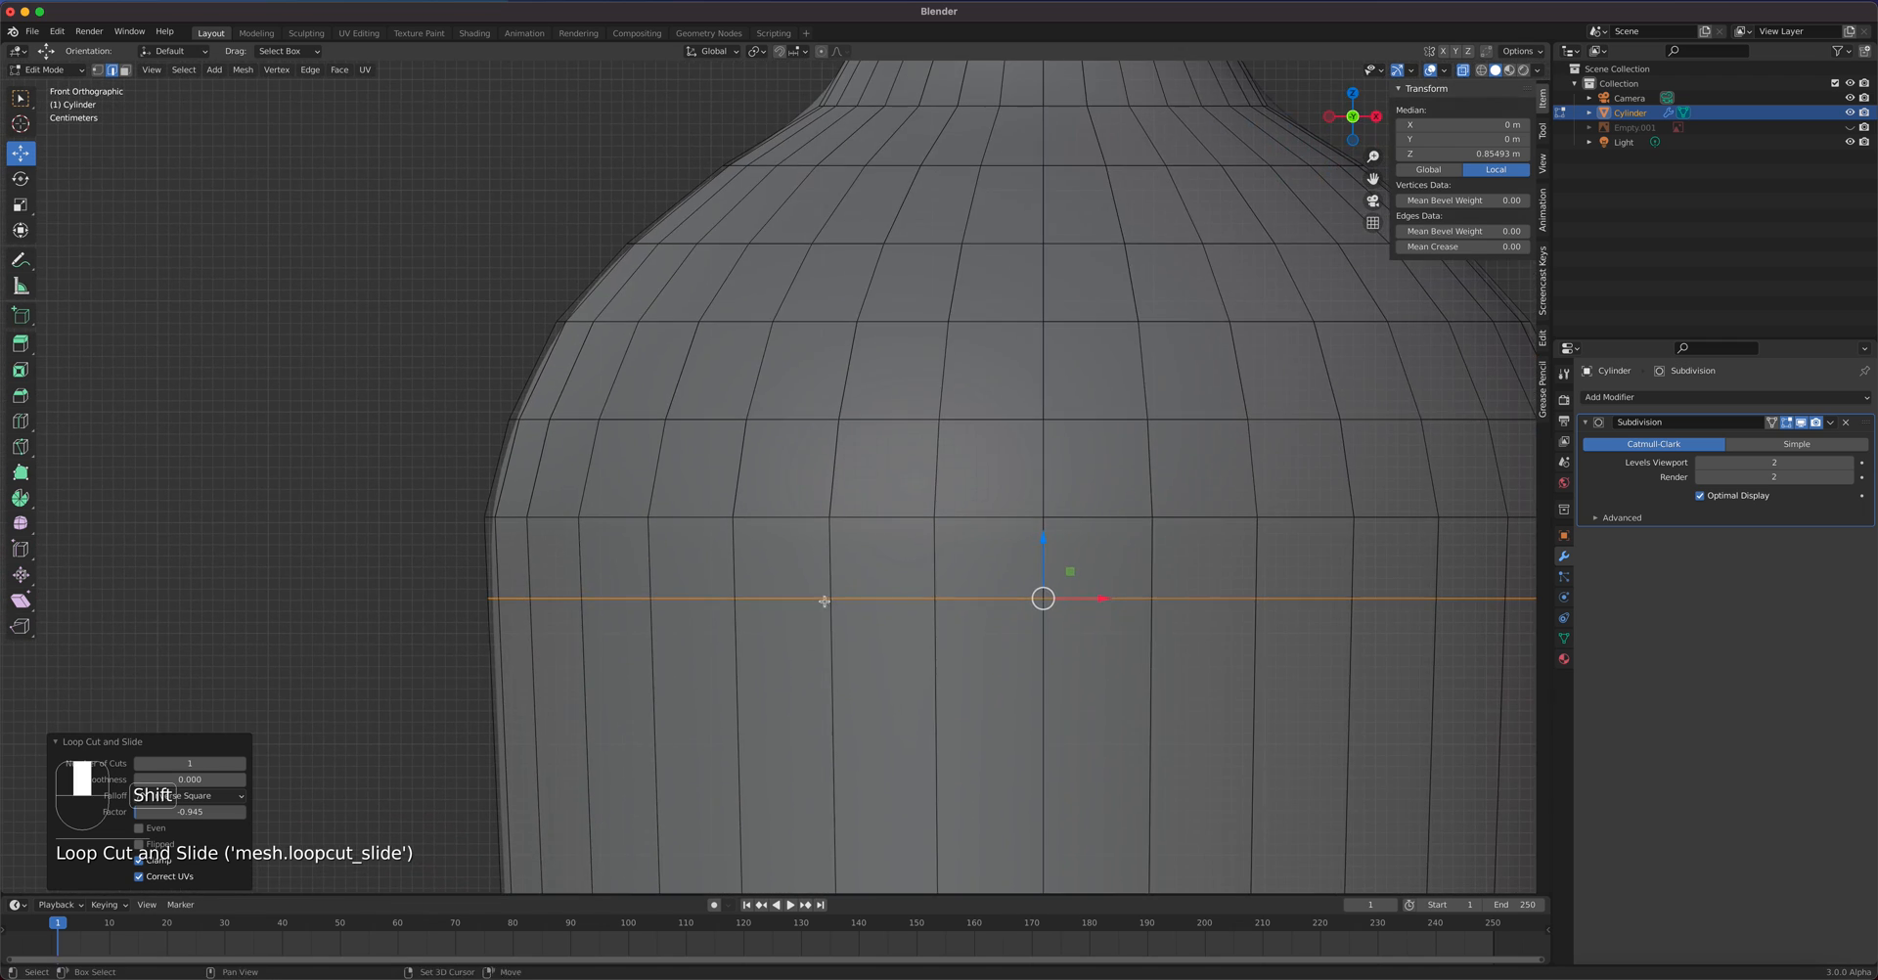
- Dissolve the edge loop directly above the shoulder's lowest edge
left_click(904, 421)
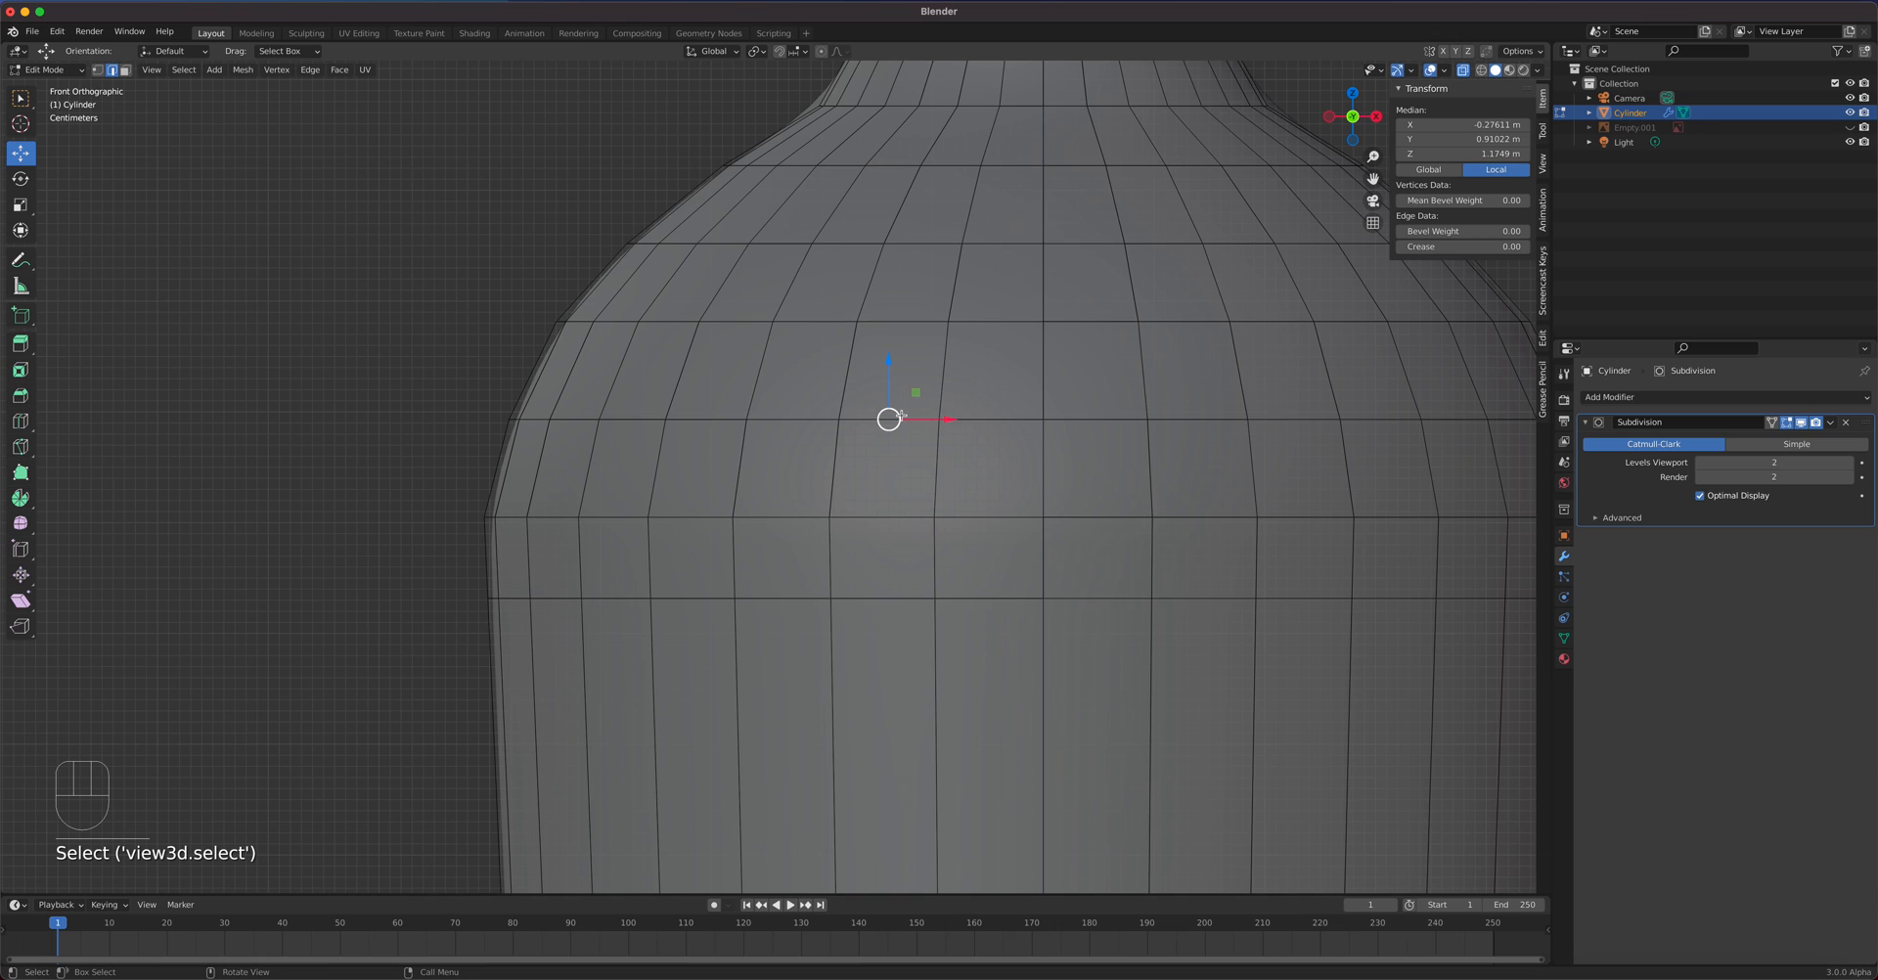
left_click(899, 419, "alt")
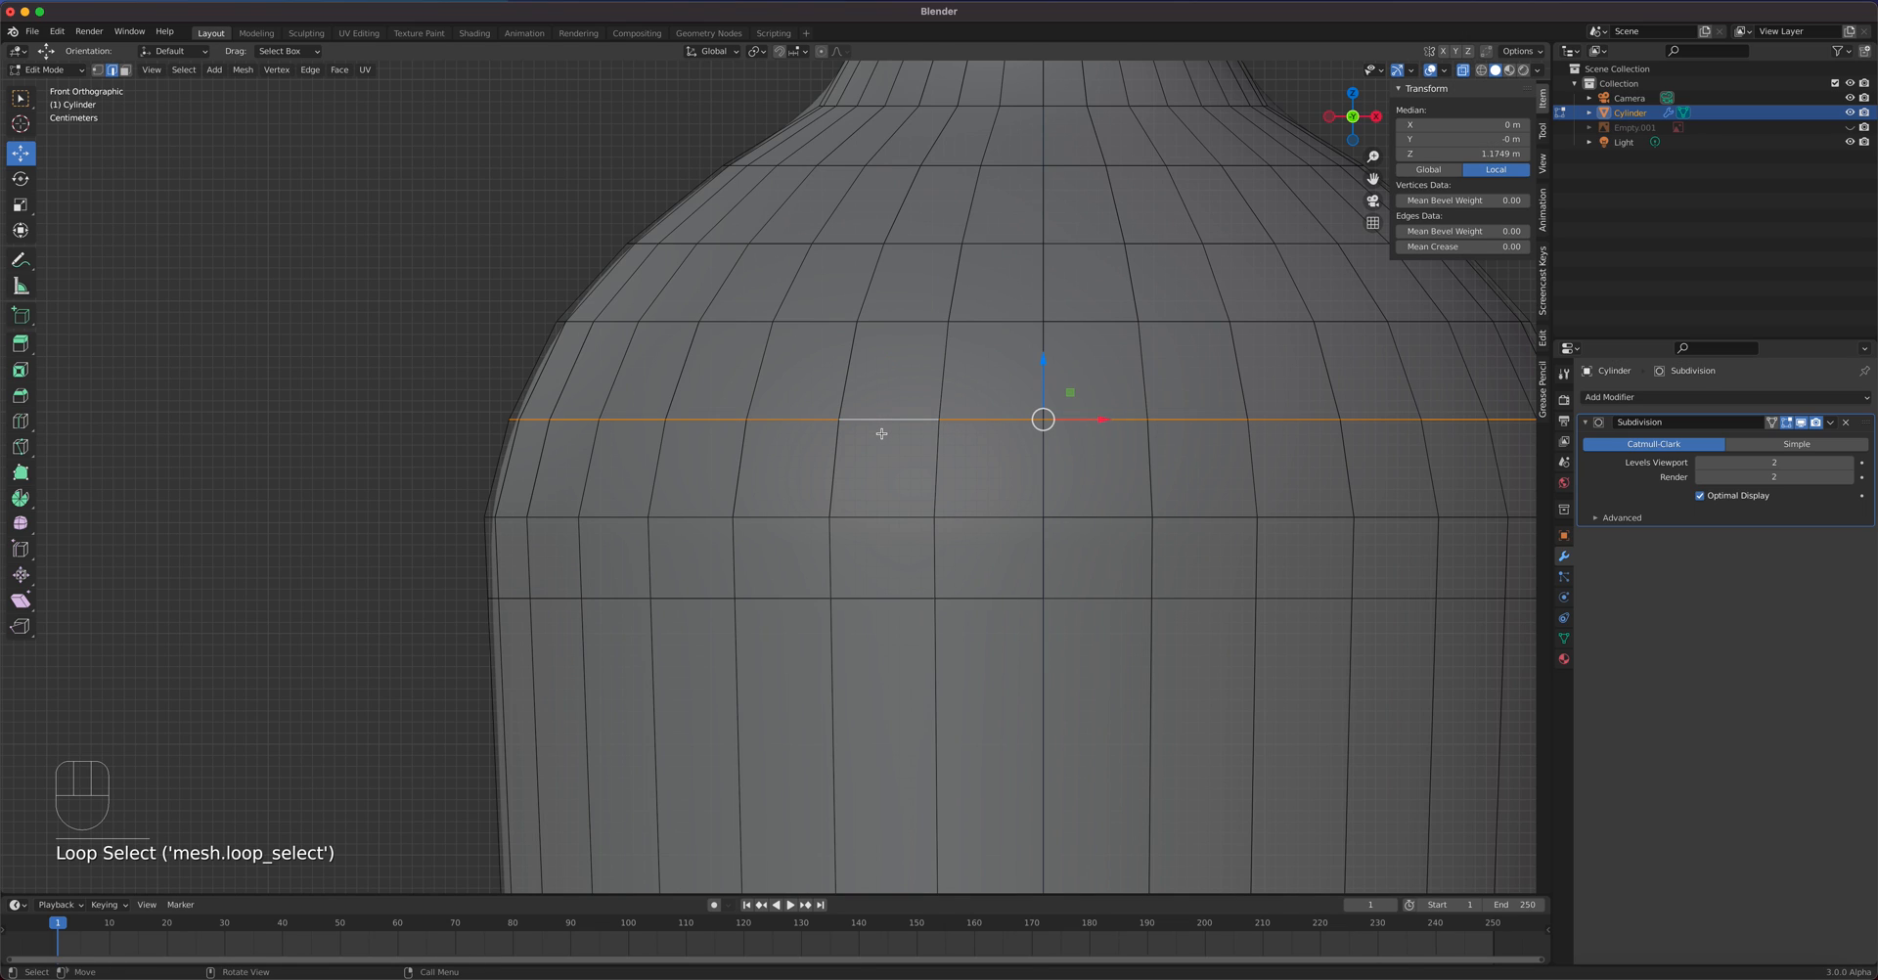
key("x")
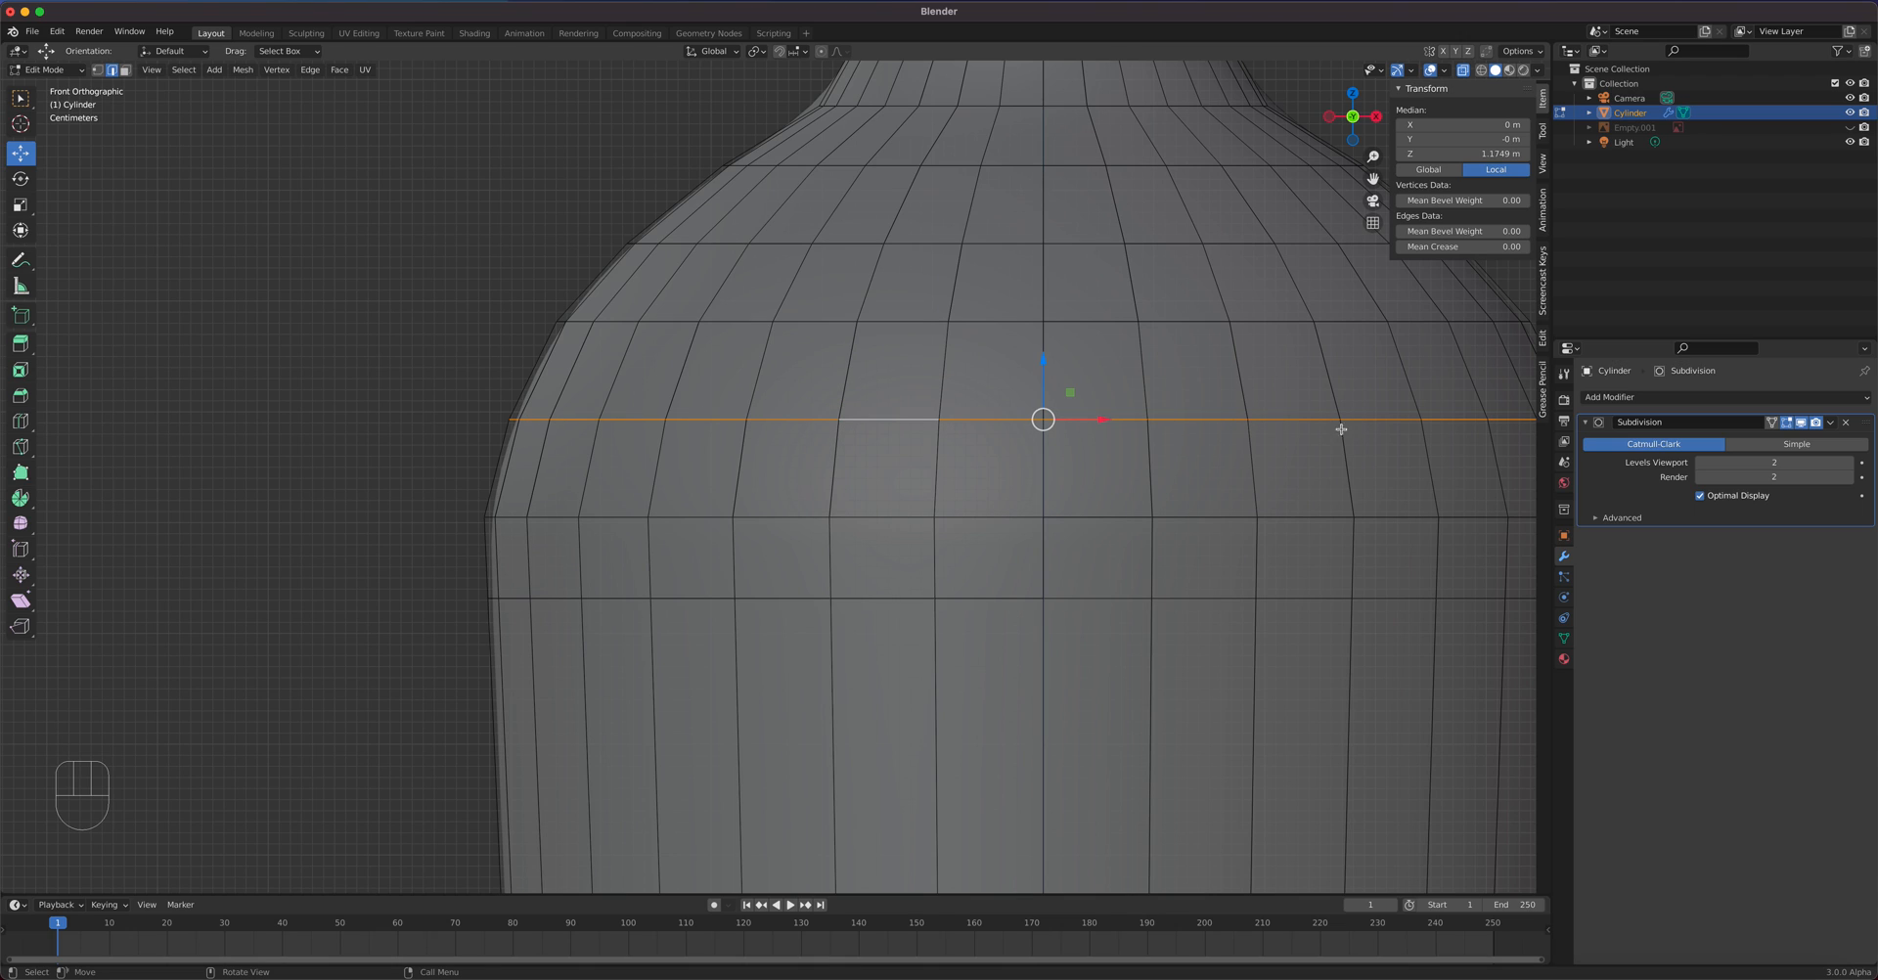
key("x")
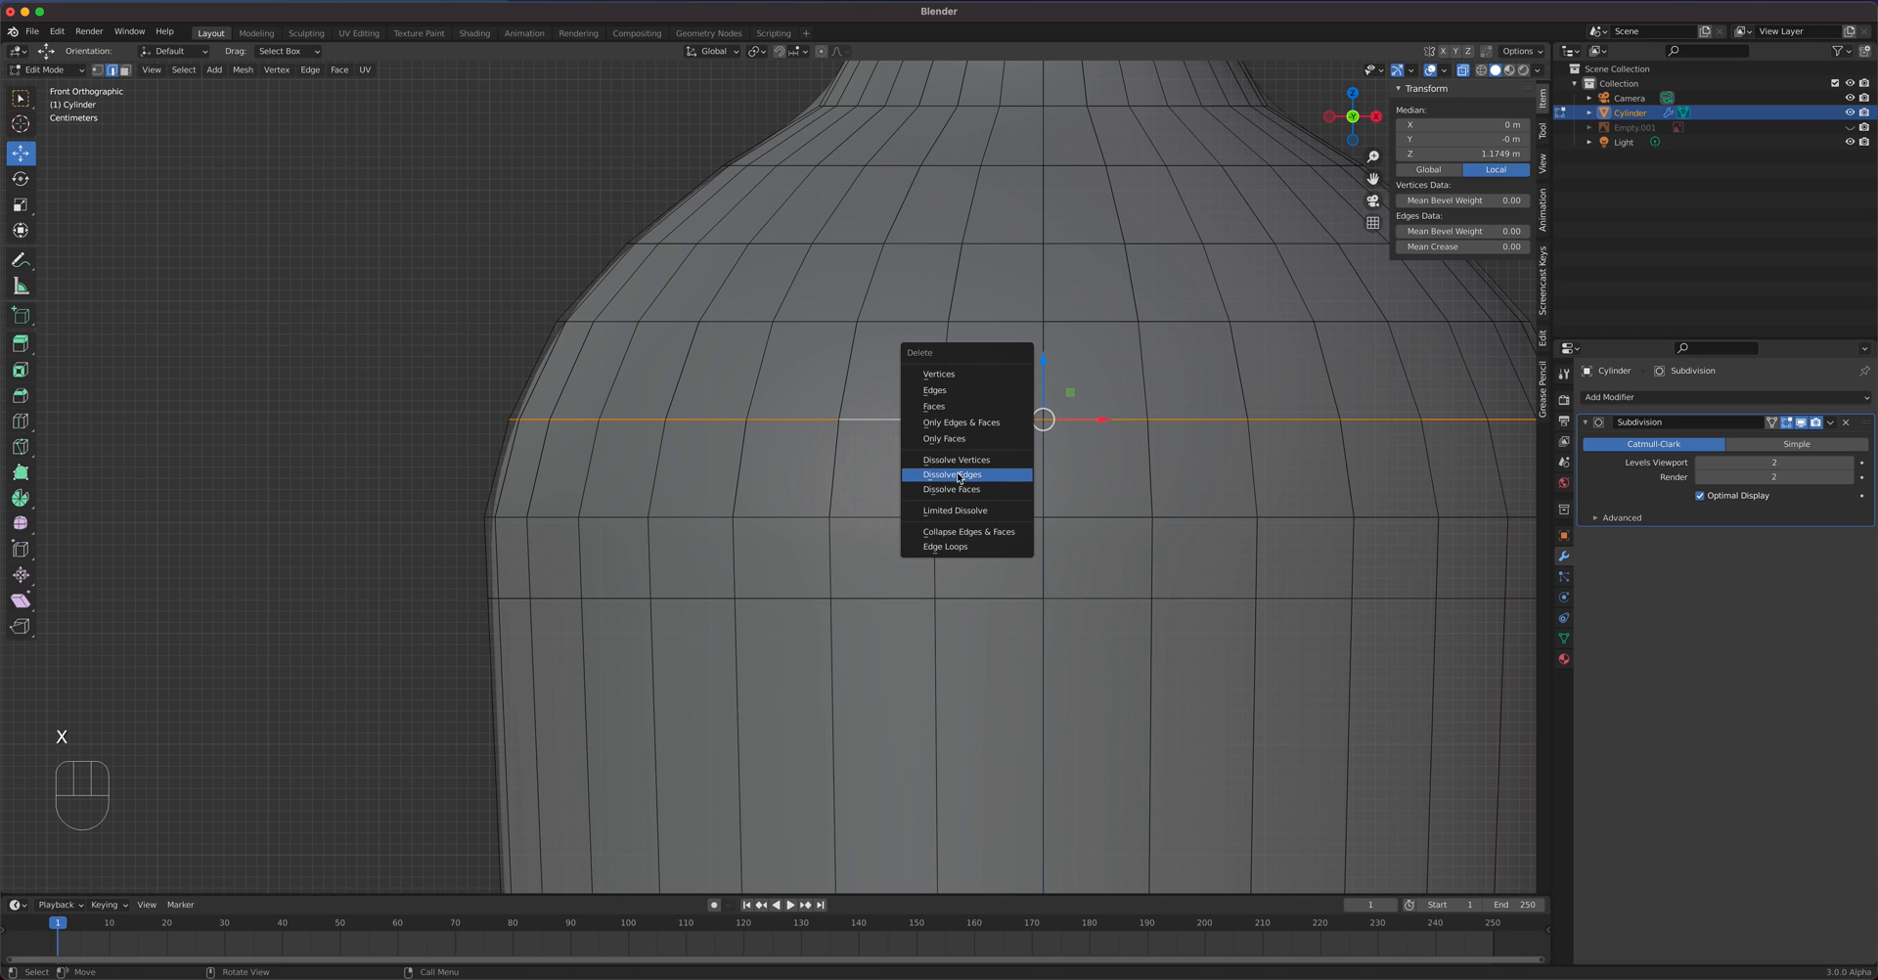
left_click(960, 475)
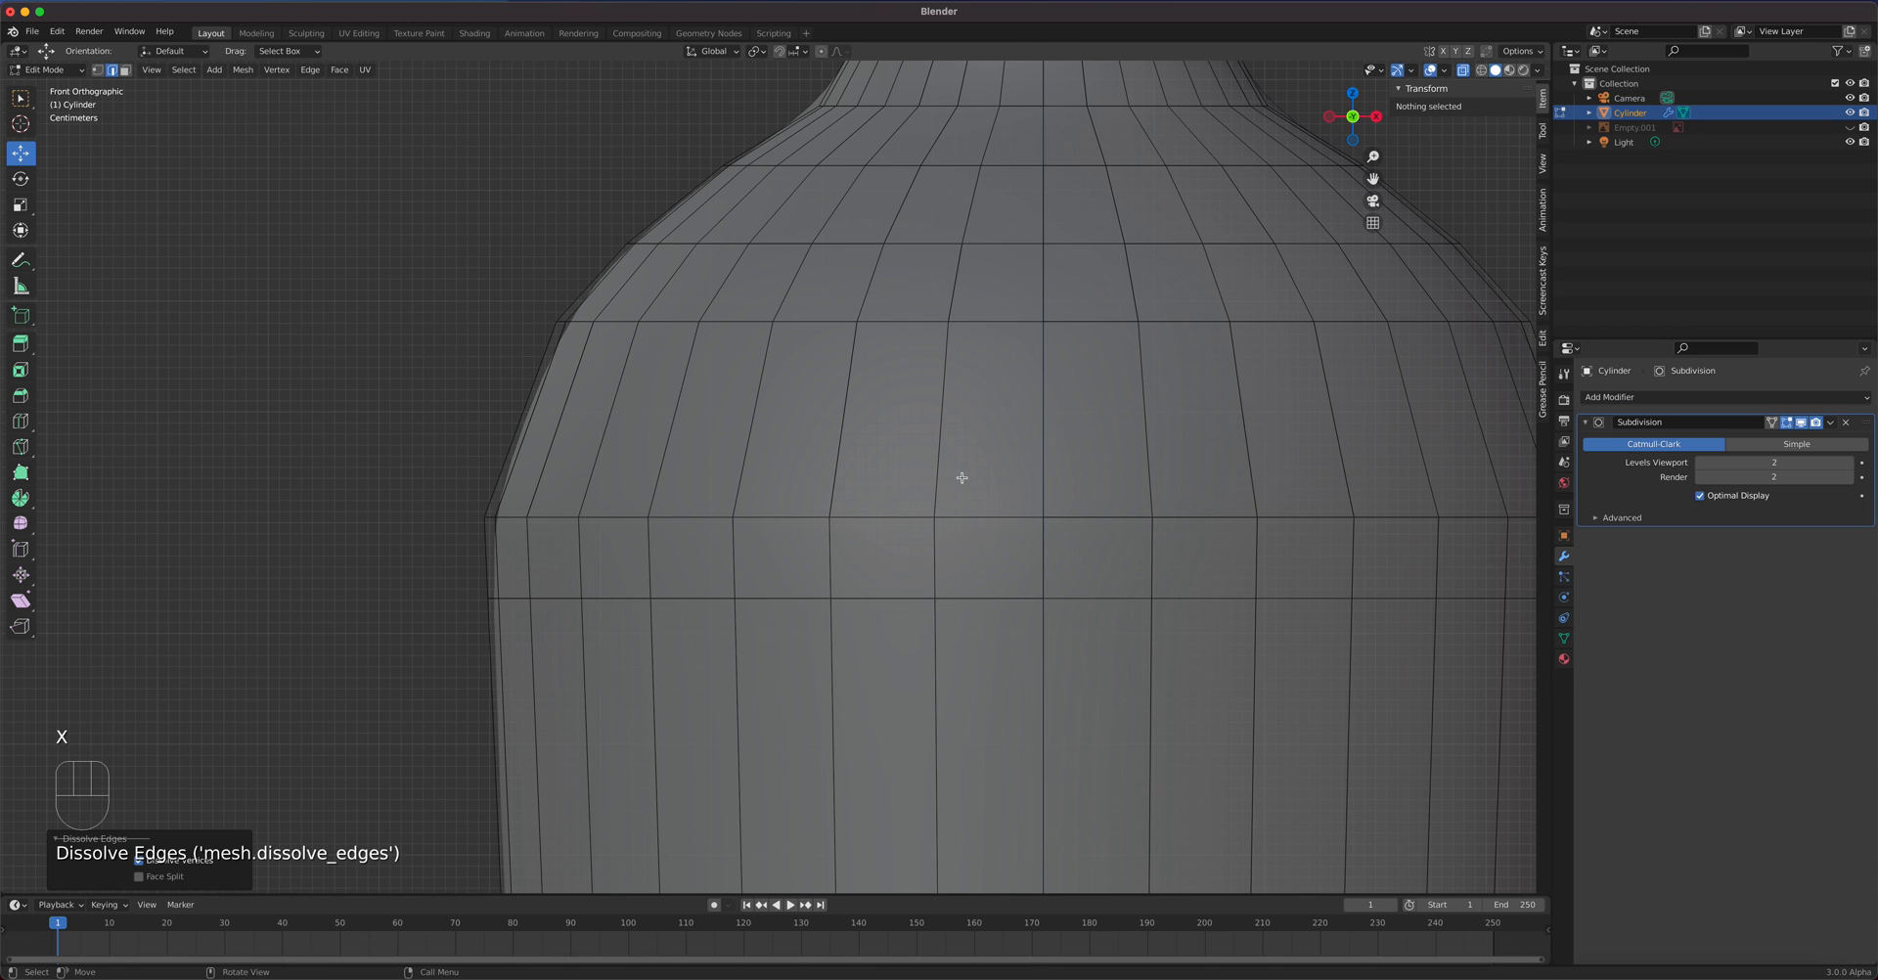
- Apply Shade Smooth to the bottle in Object Mode and check its shoulder outline from the front
key("Tab")
scroll(999, 558, "down", 2)
mouse_move(999, 558)
middle_mouse_down()
mouse_move(1102, 618)
mouse_move(1073, 590)
mouse_move(1262, 531)
mouse_move(1157, 612)
mouse_move(988, 534)
middle_mouse_up()
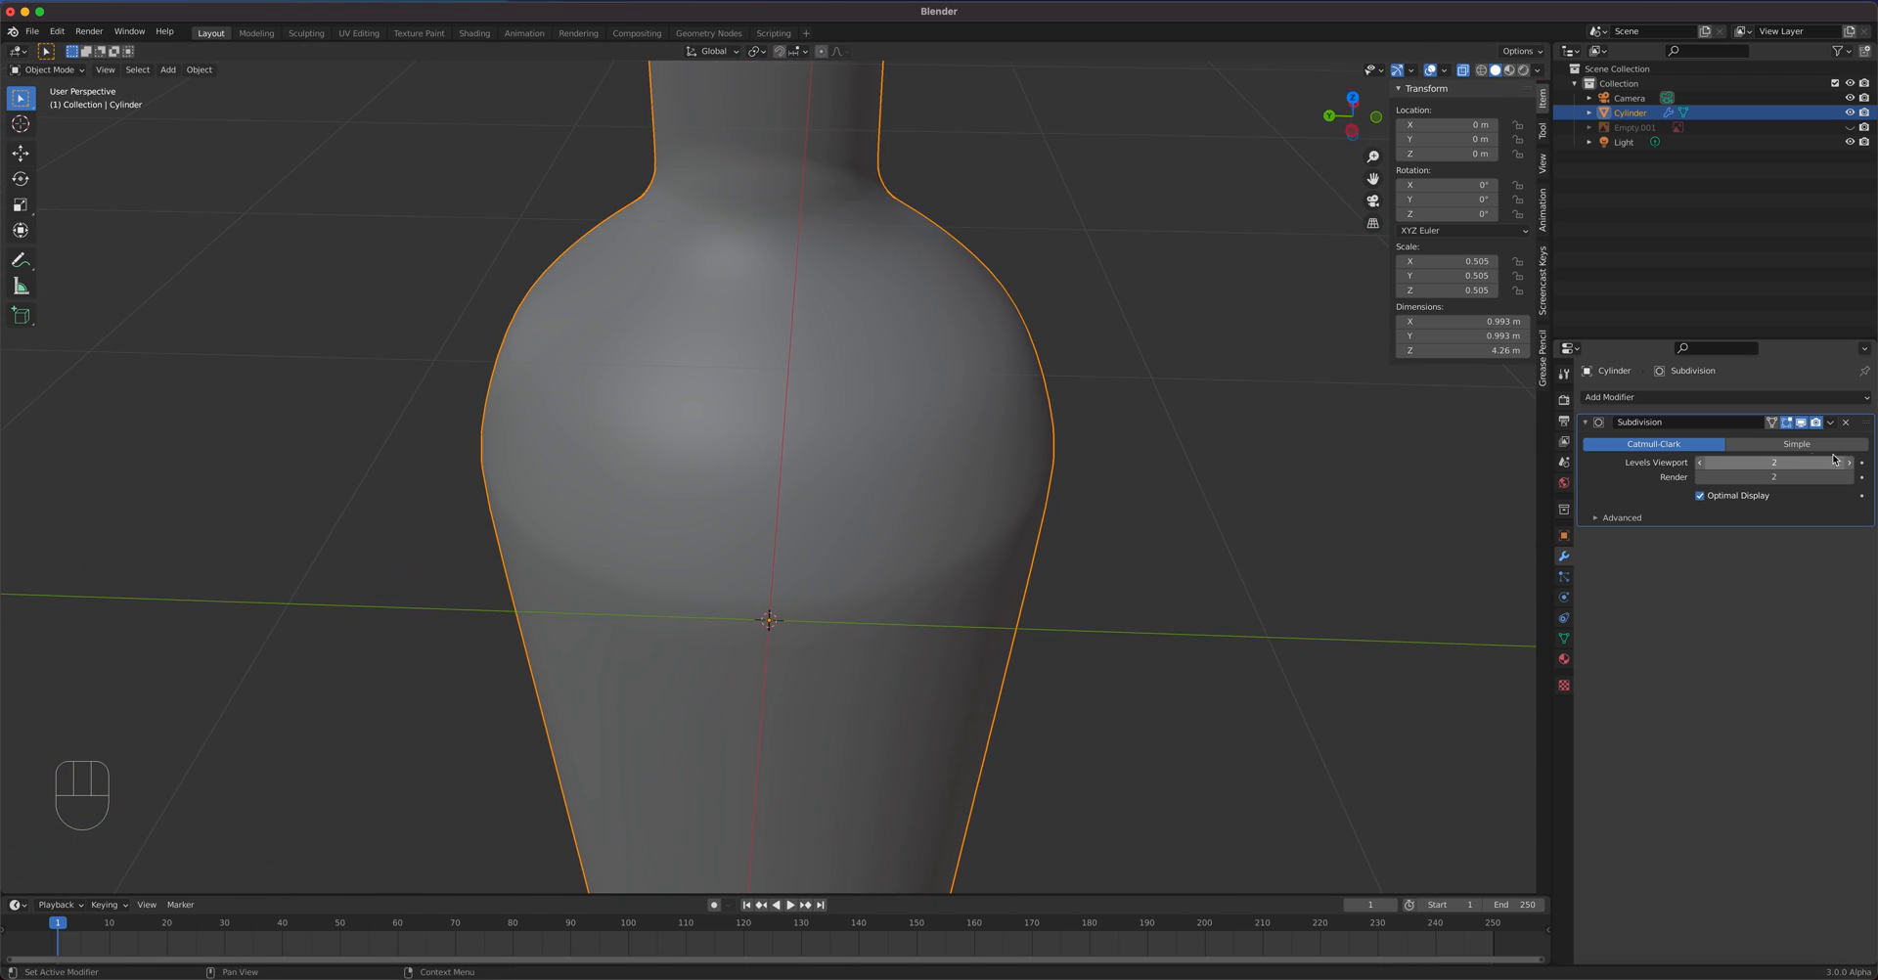
left_click(1699, 463)
right_click(925, 537)
left_click(925, 538)
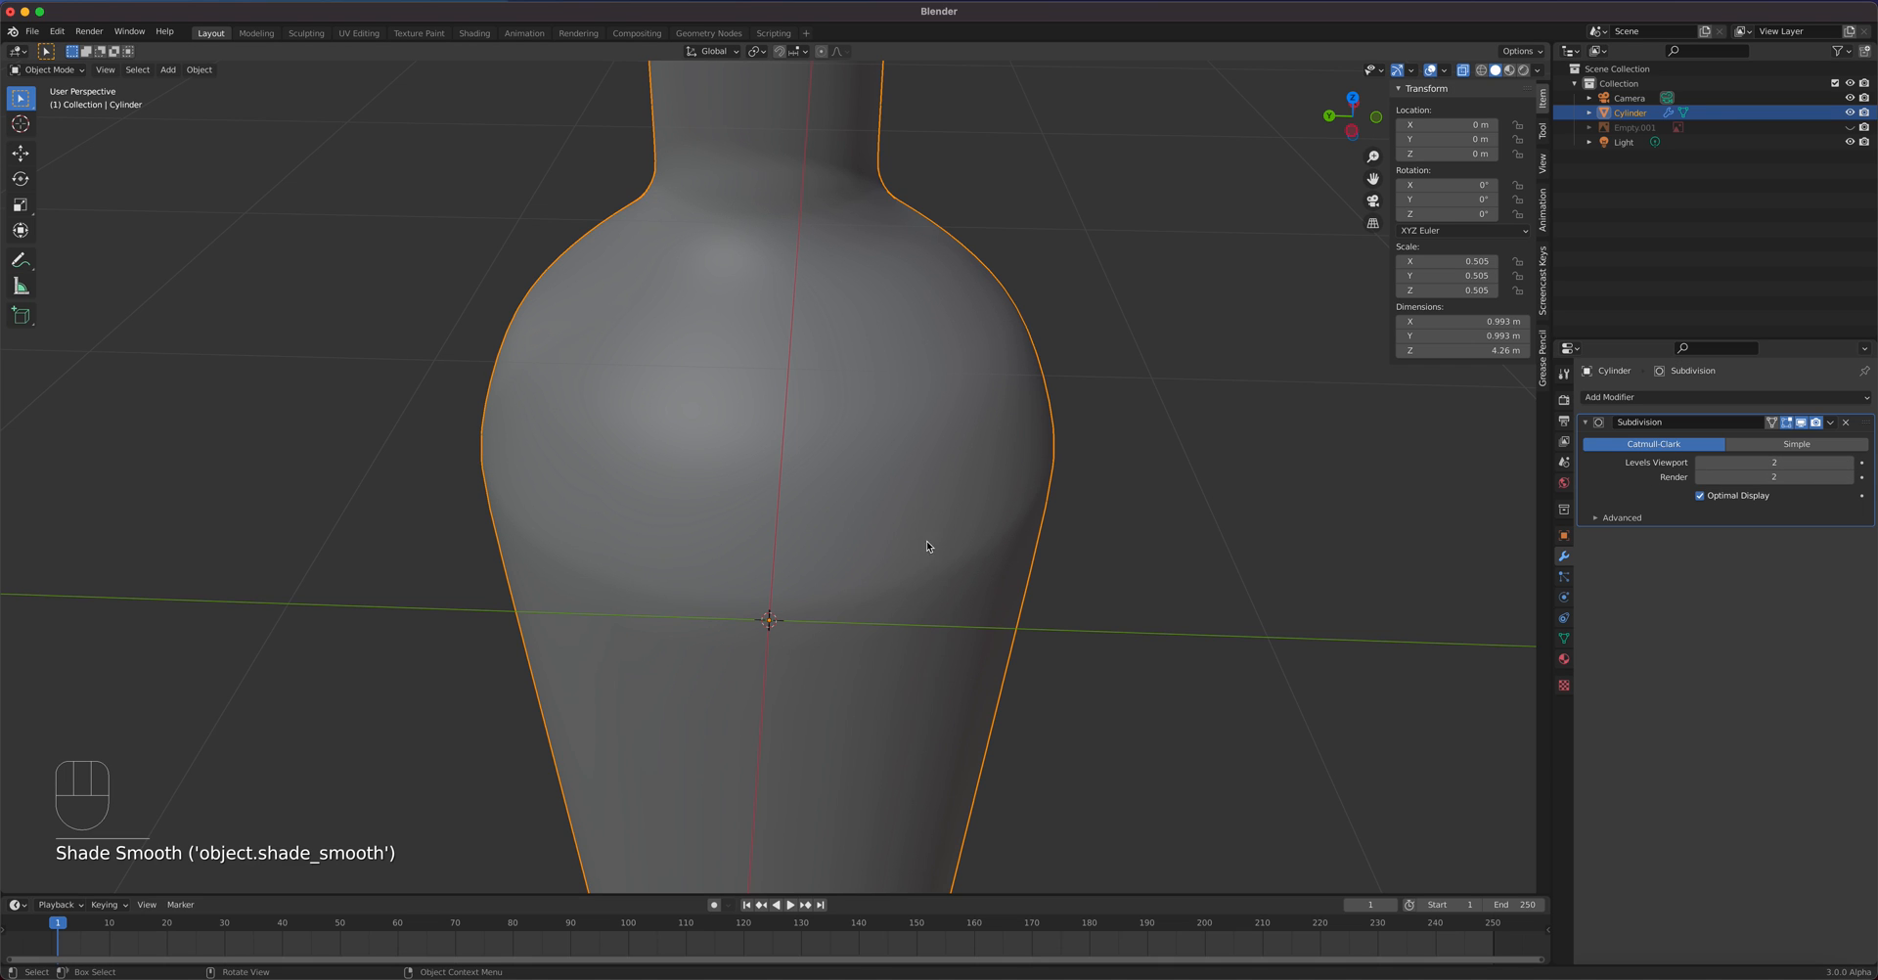
scroll(1004, 600, "down", 2)
middle_click_drag(926, 620, 841, 558)
key("KP_1")
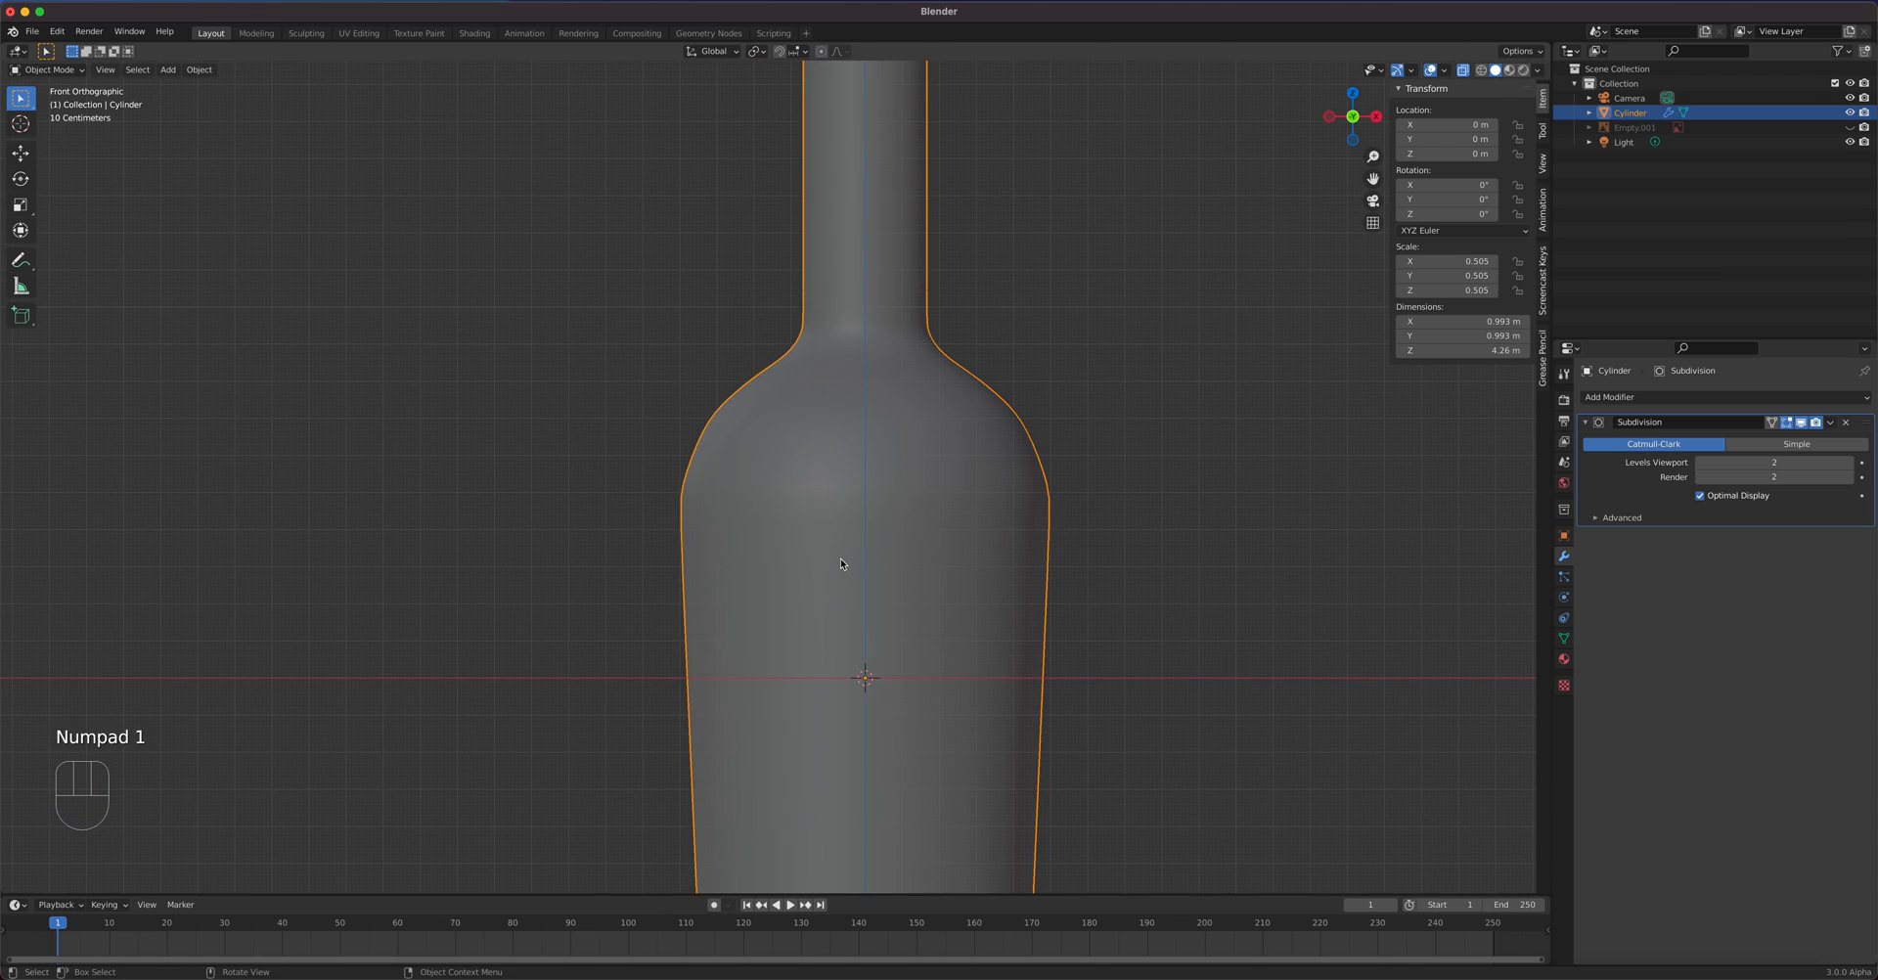
- Scale the edge loop where the shoulder meets the body inward to about 0.98 and check the smoothed shape in Object Mode
key("Tab")
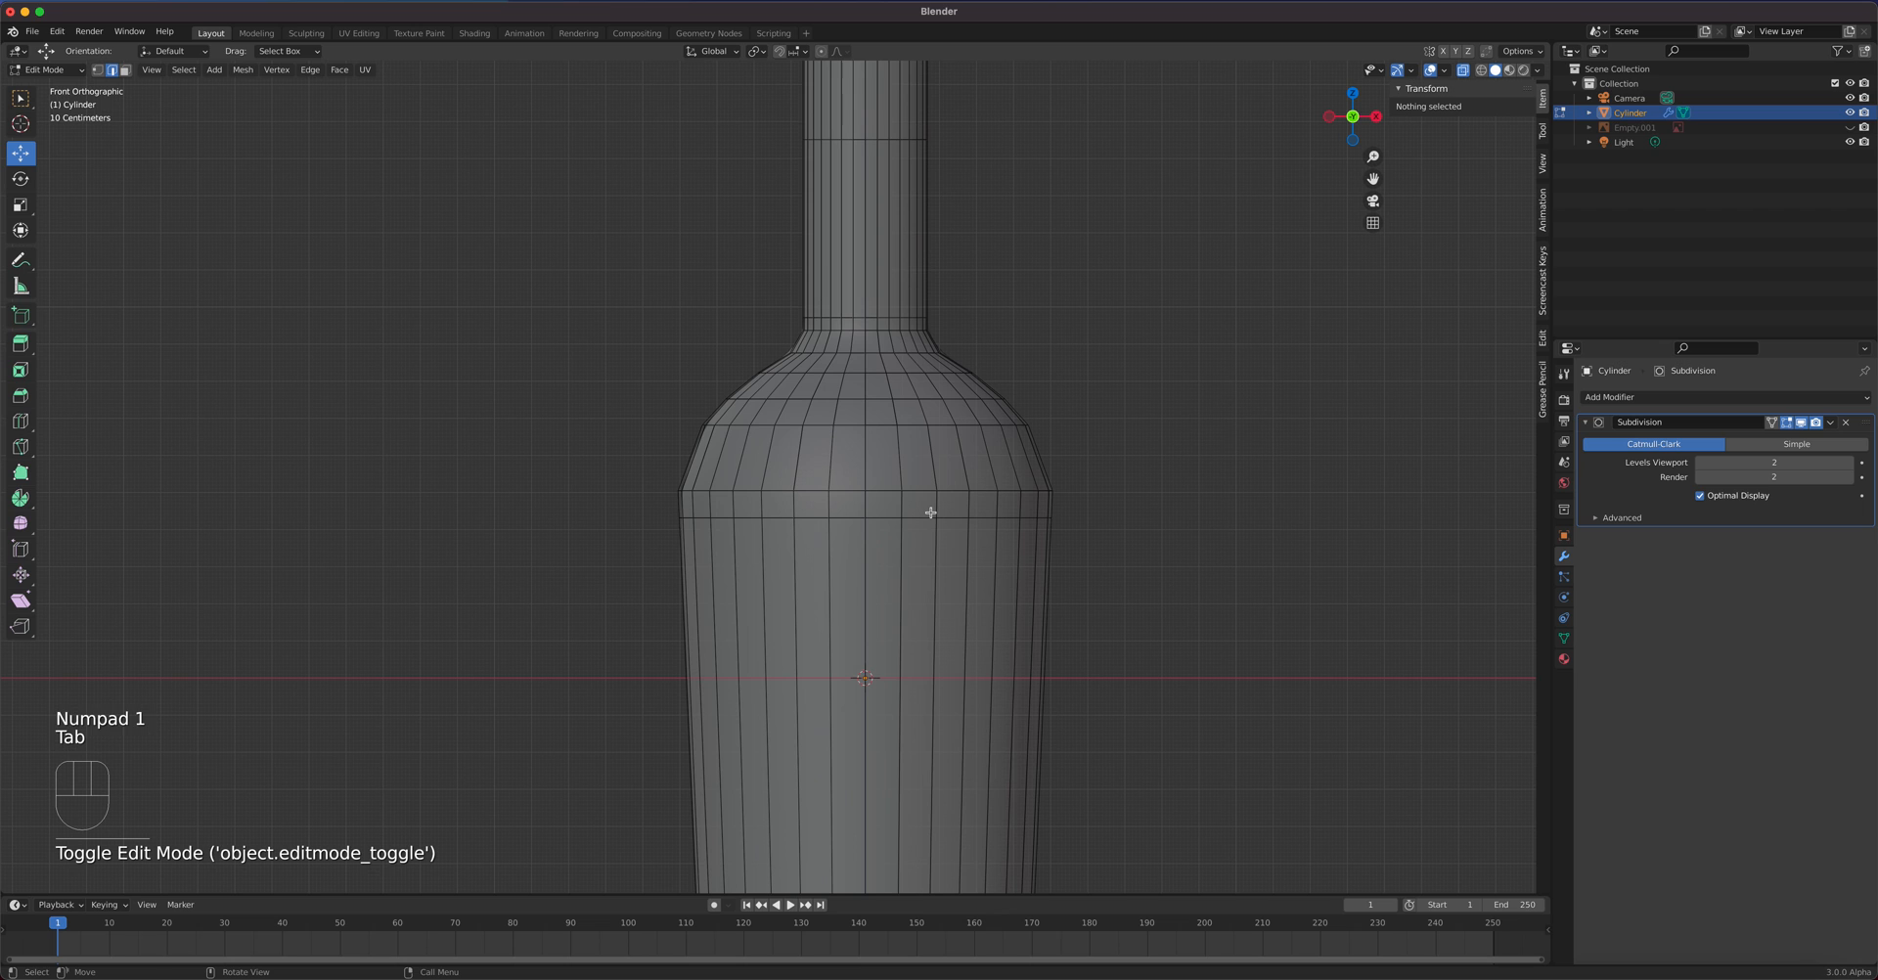
scroll(923, 517, "up", 2)
scroll(922, 517, "up", 3)
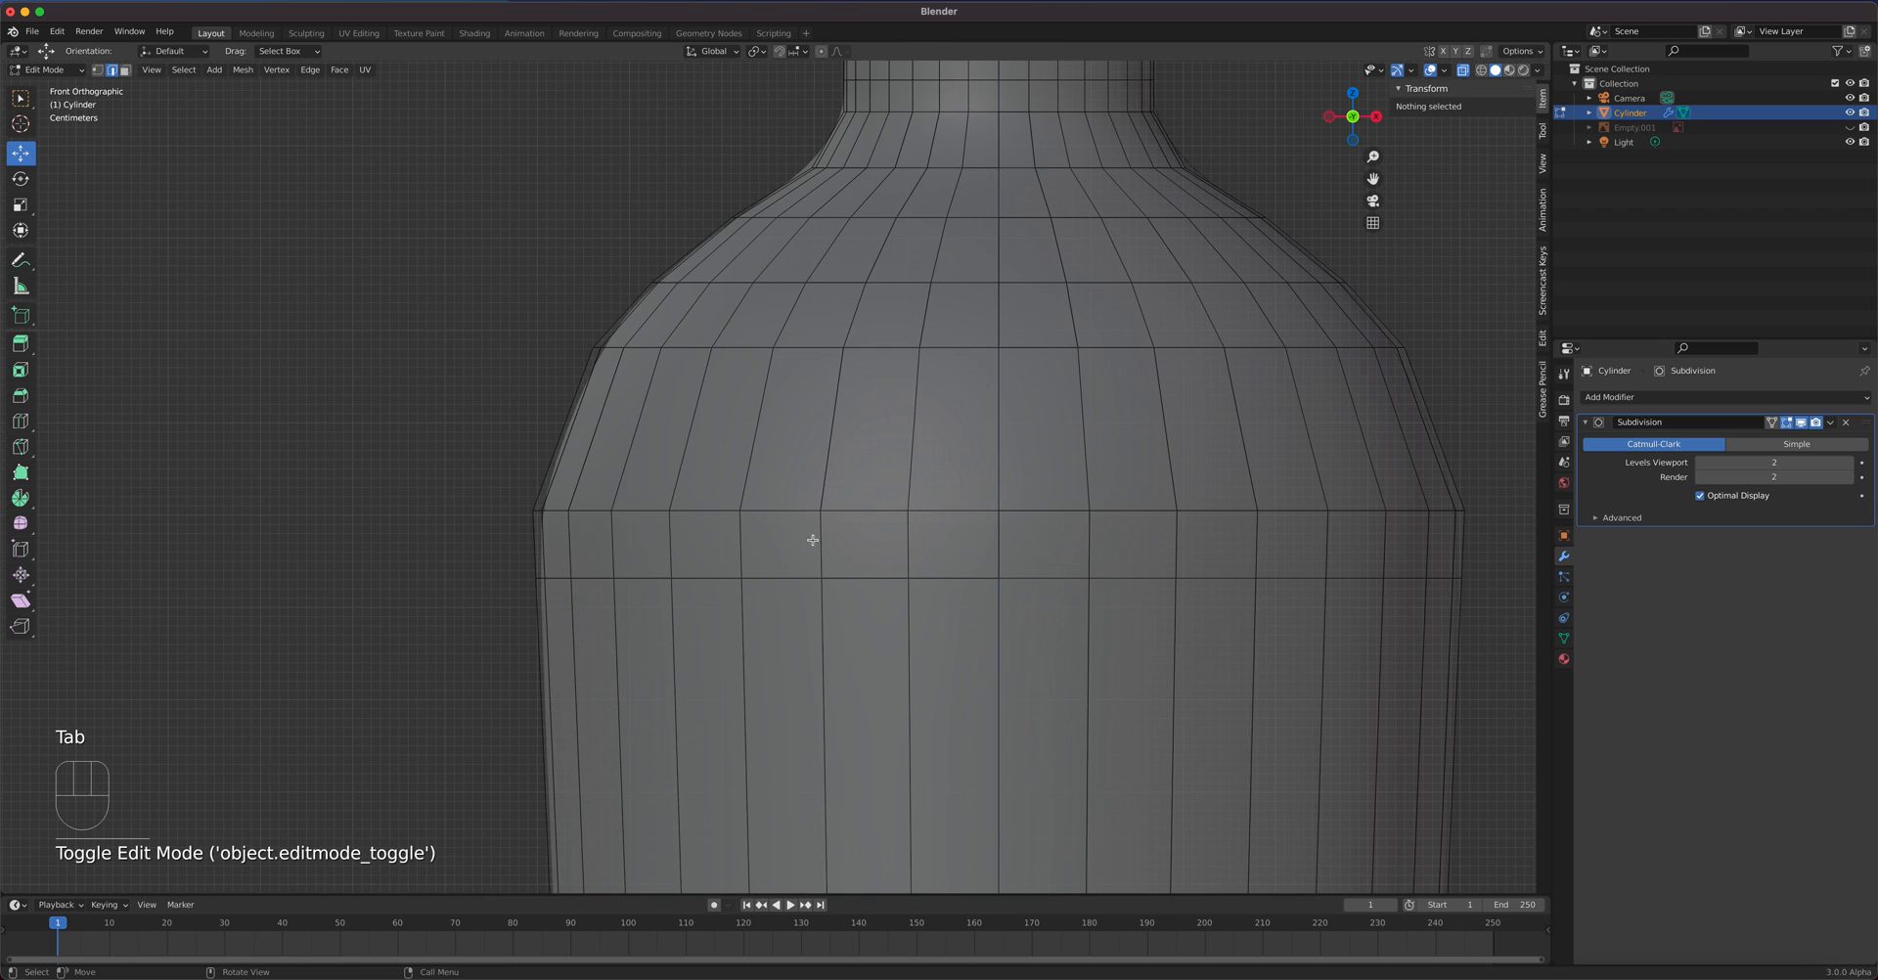
left_click(974, 510)
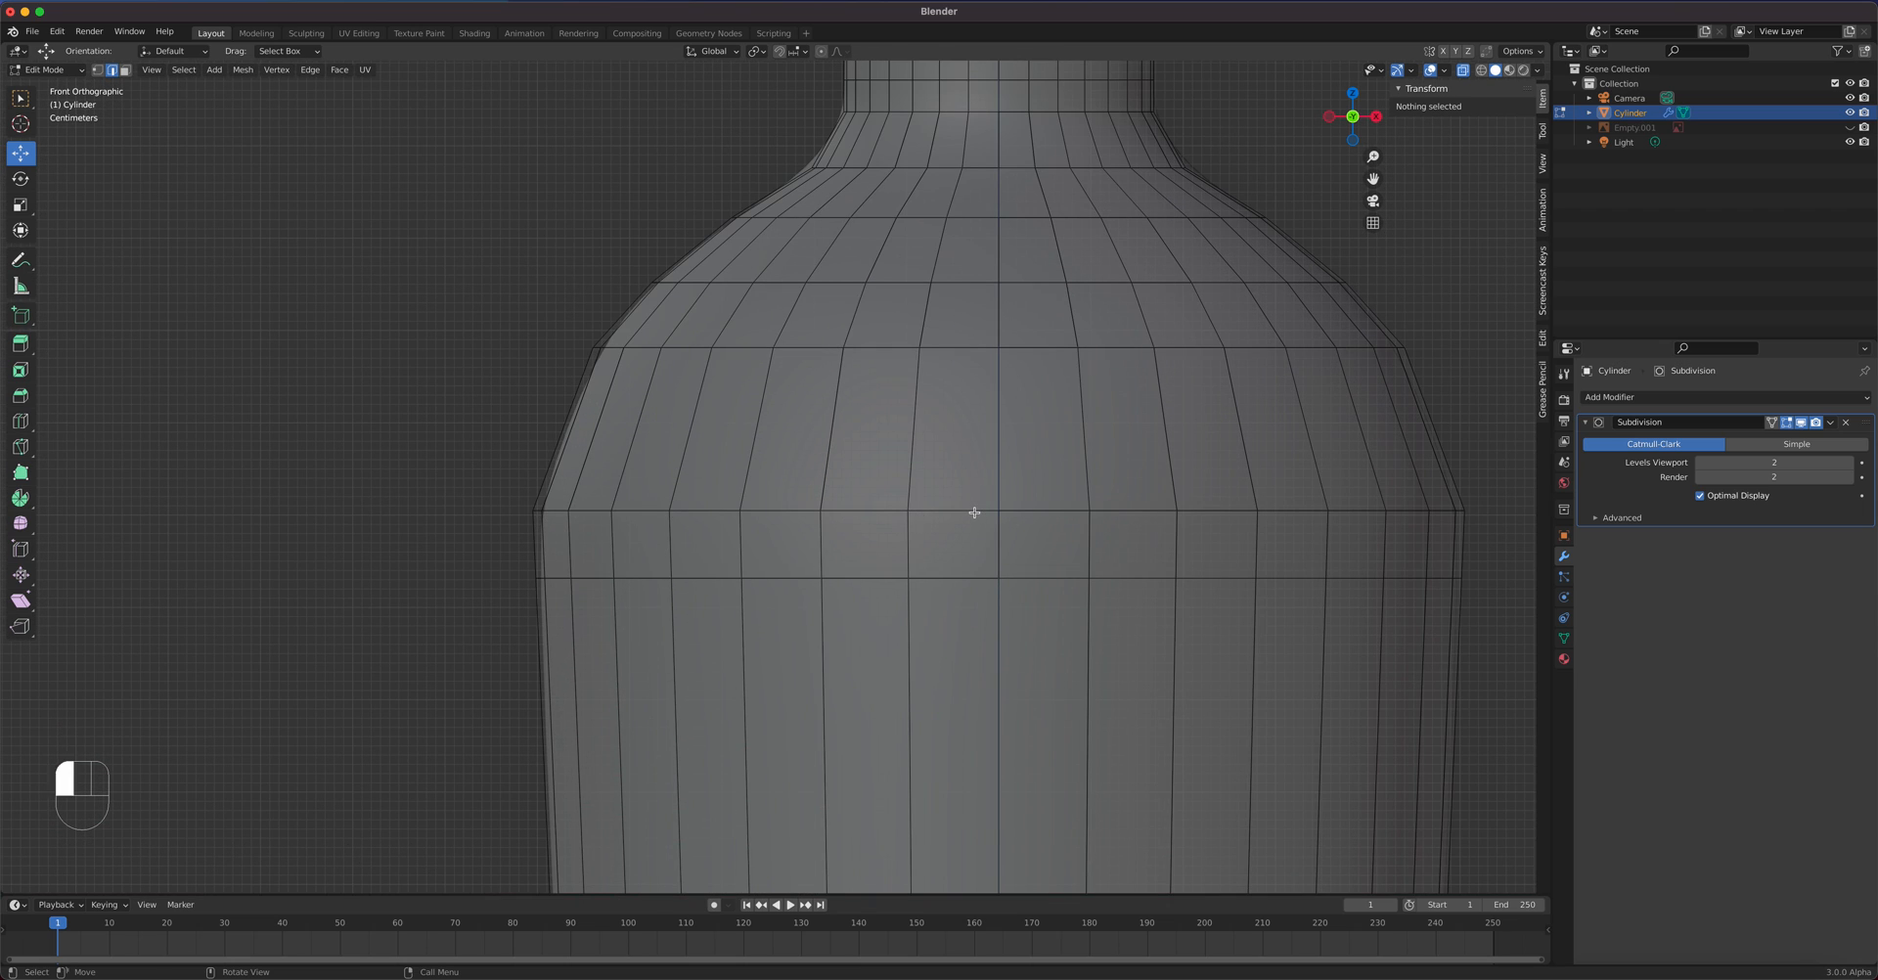
left_click(1040, 527, "alt")
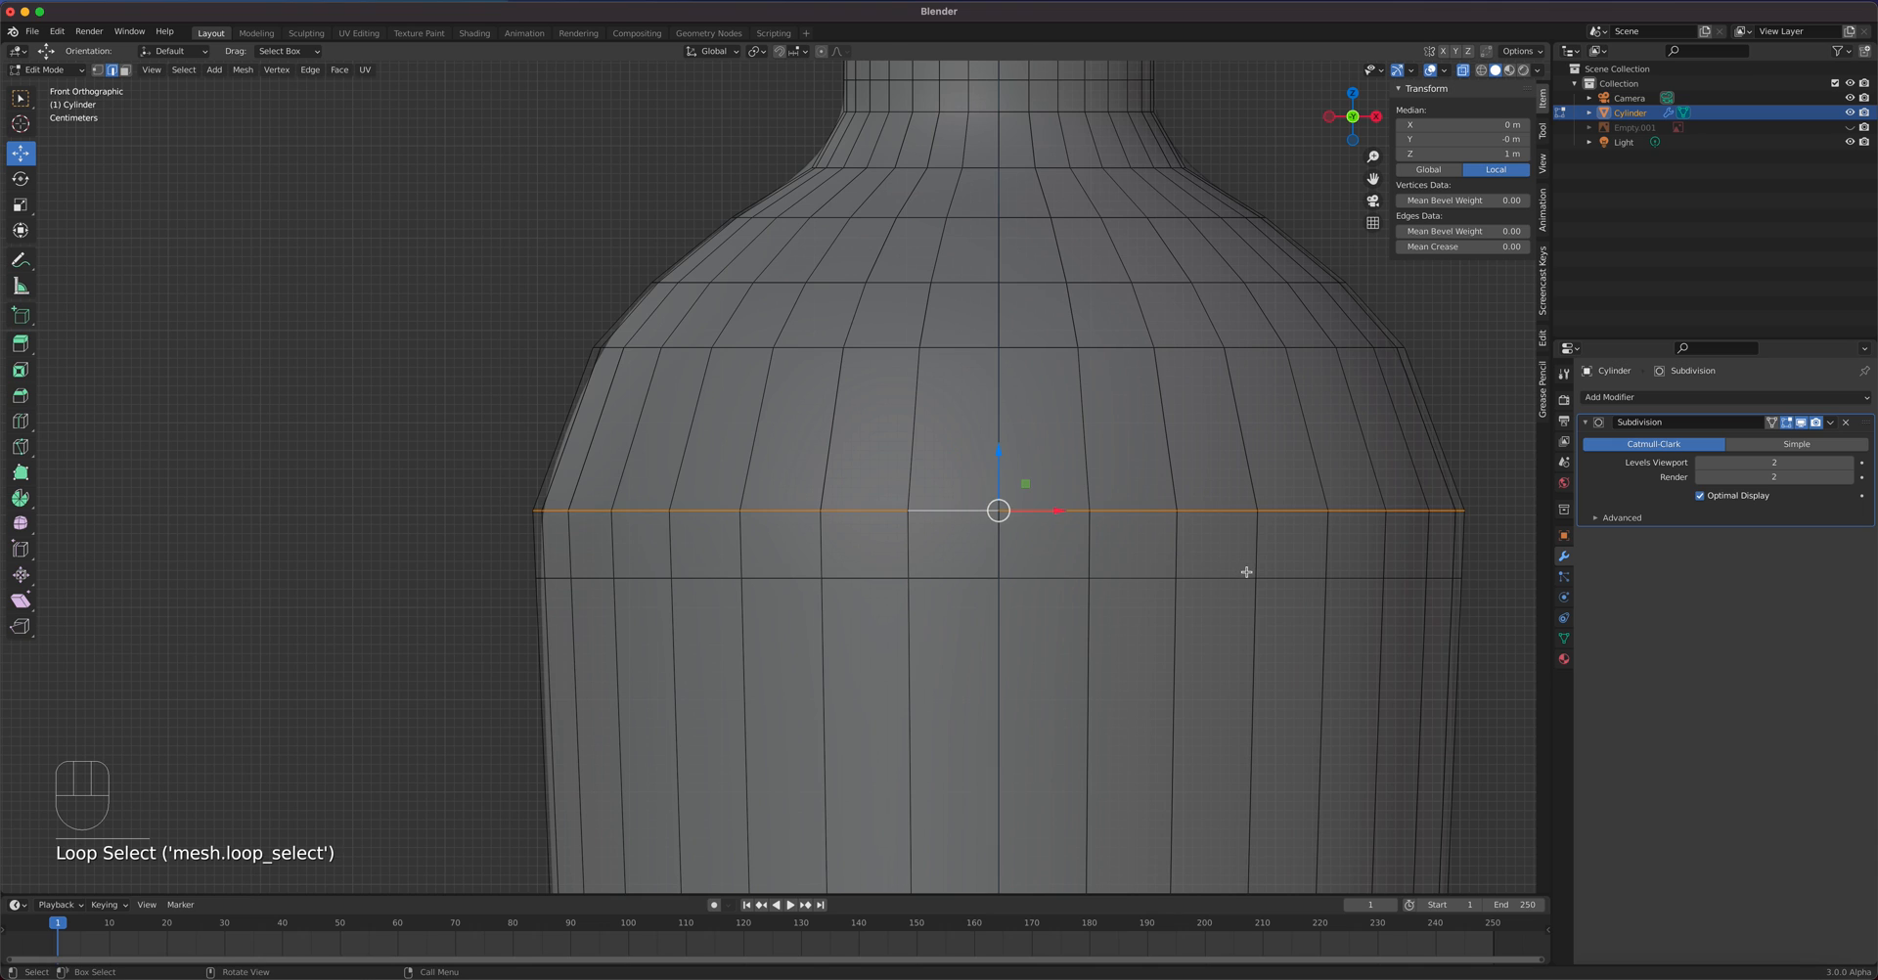
key("s")
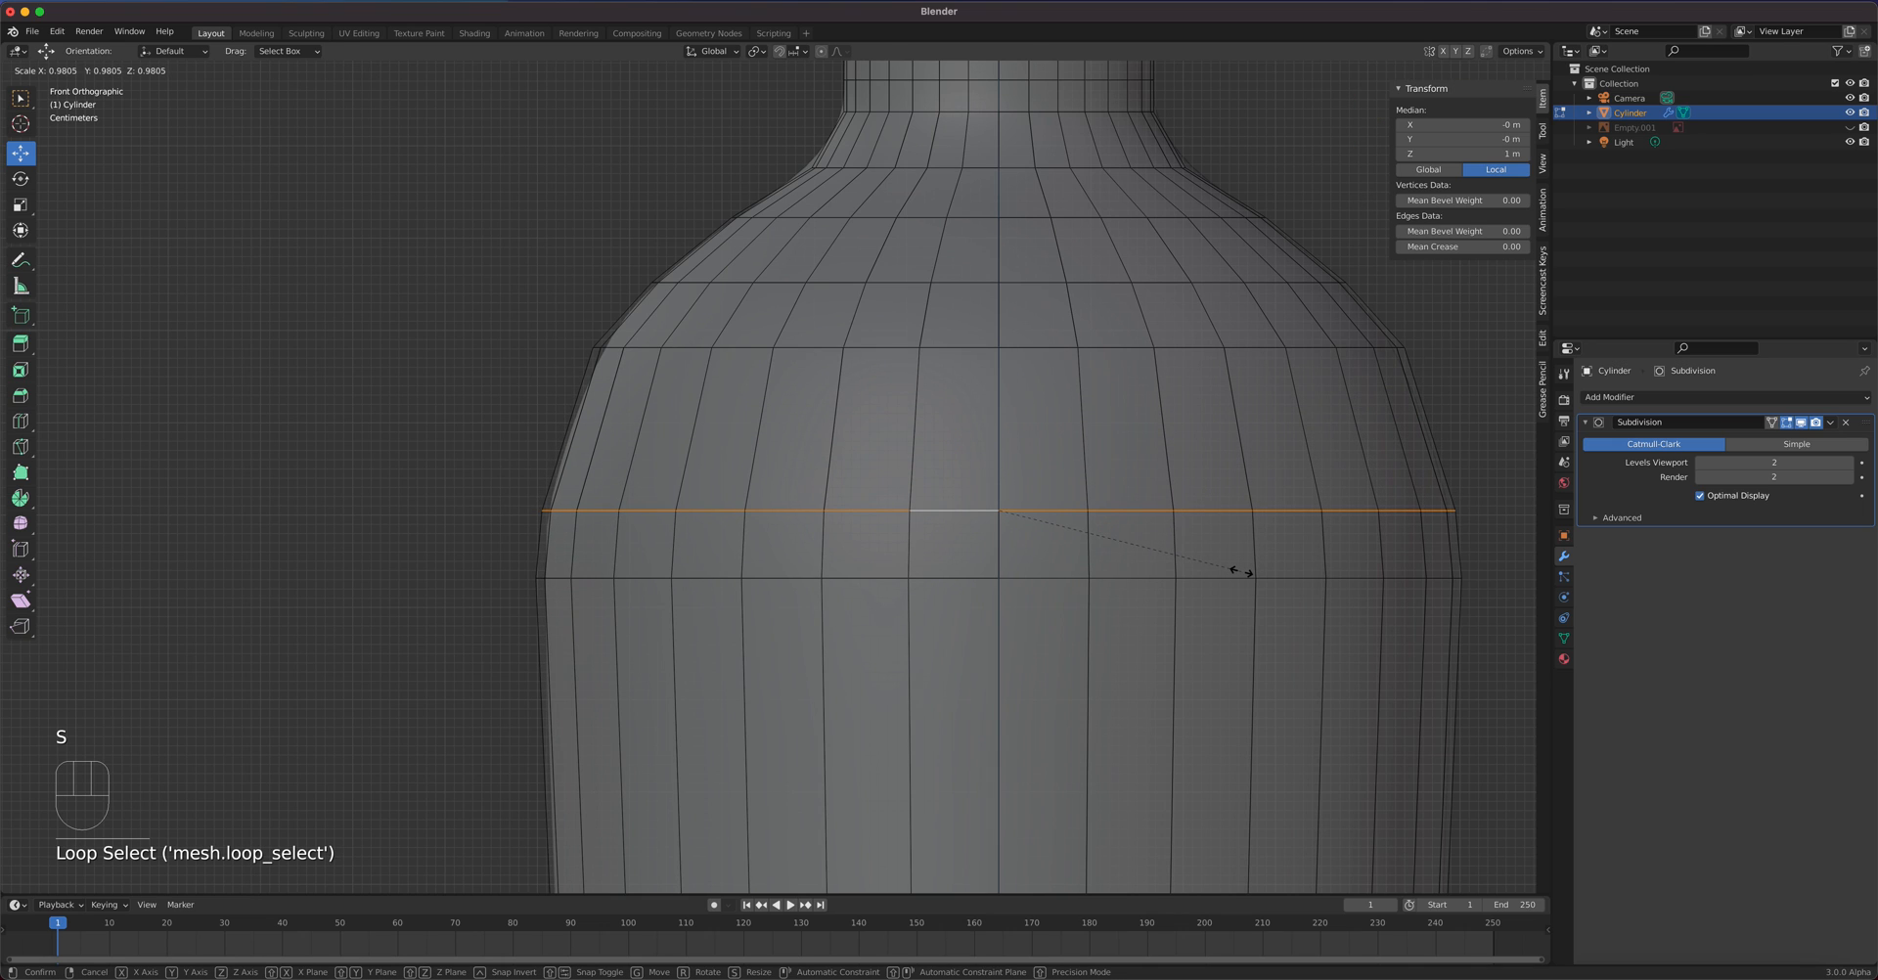
left_click(1238, 577)
key("Tab")
middle_click_drag(1039, 650, 1150, 630)
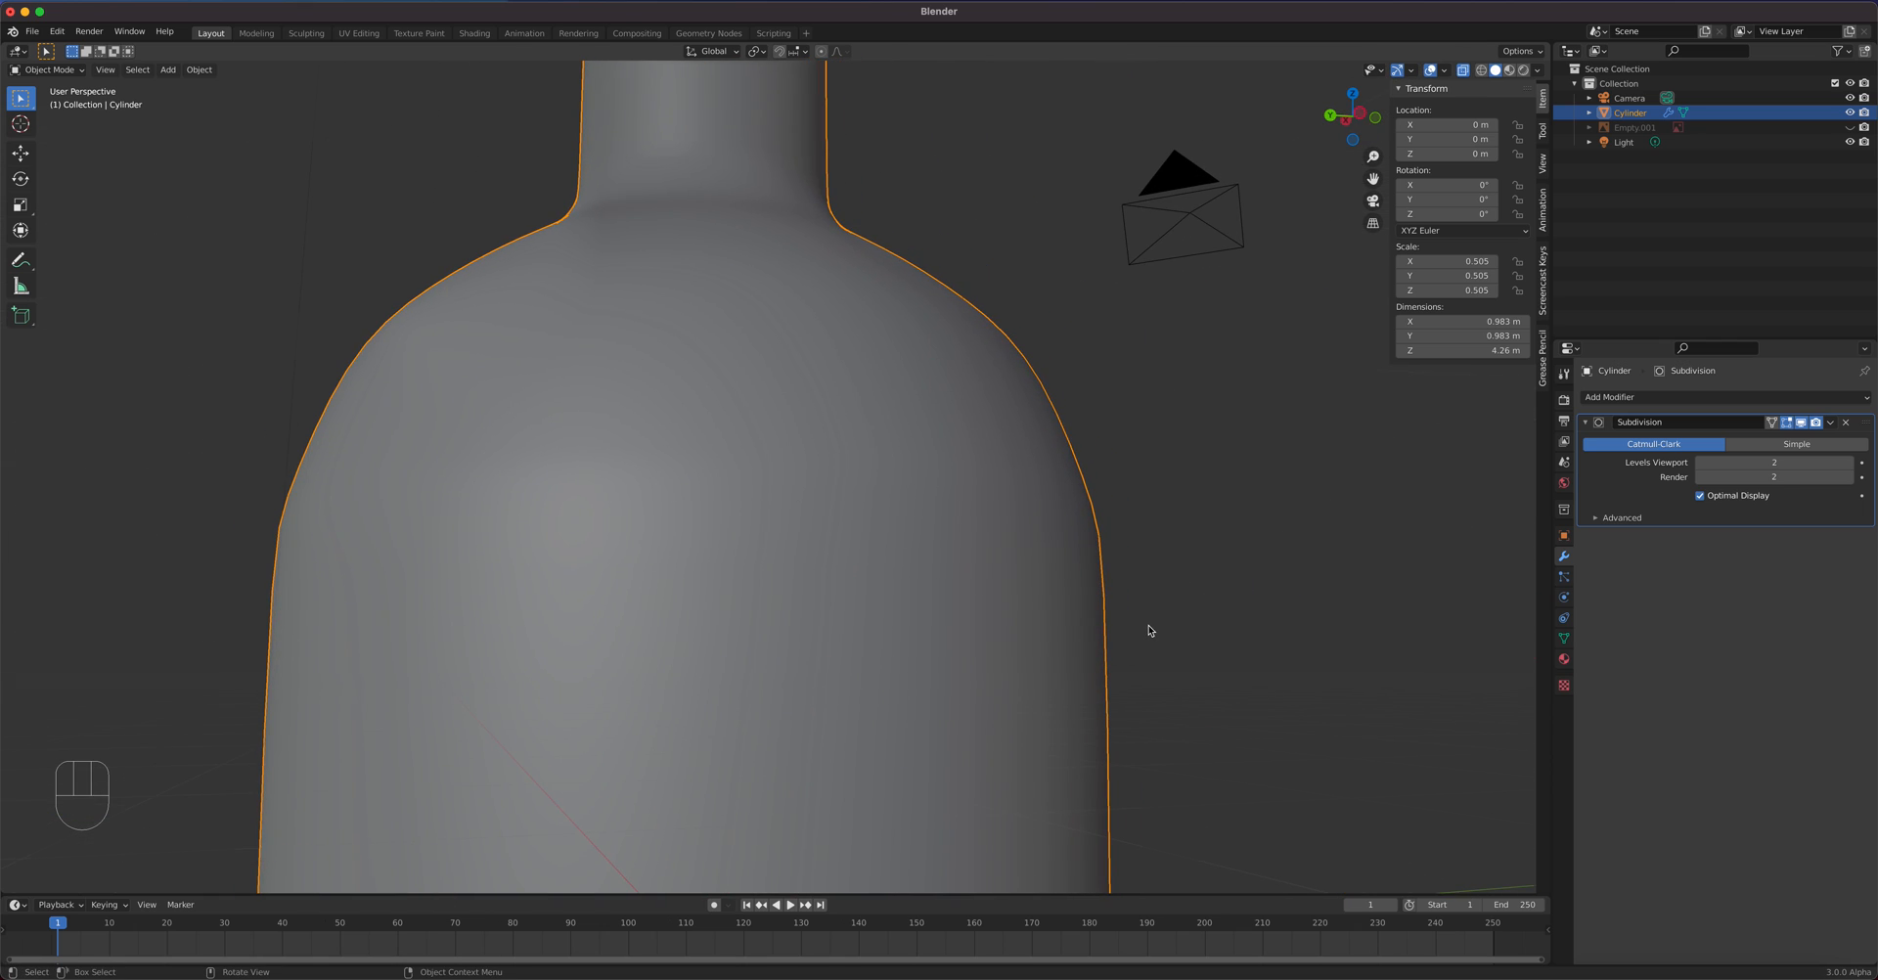
- Scale the edge loop just above the lower shoulder loops inward to about 0.992 and check the smoothed bottle in Object Mode
key("KP_3")
key("Tab")
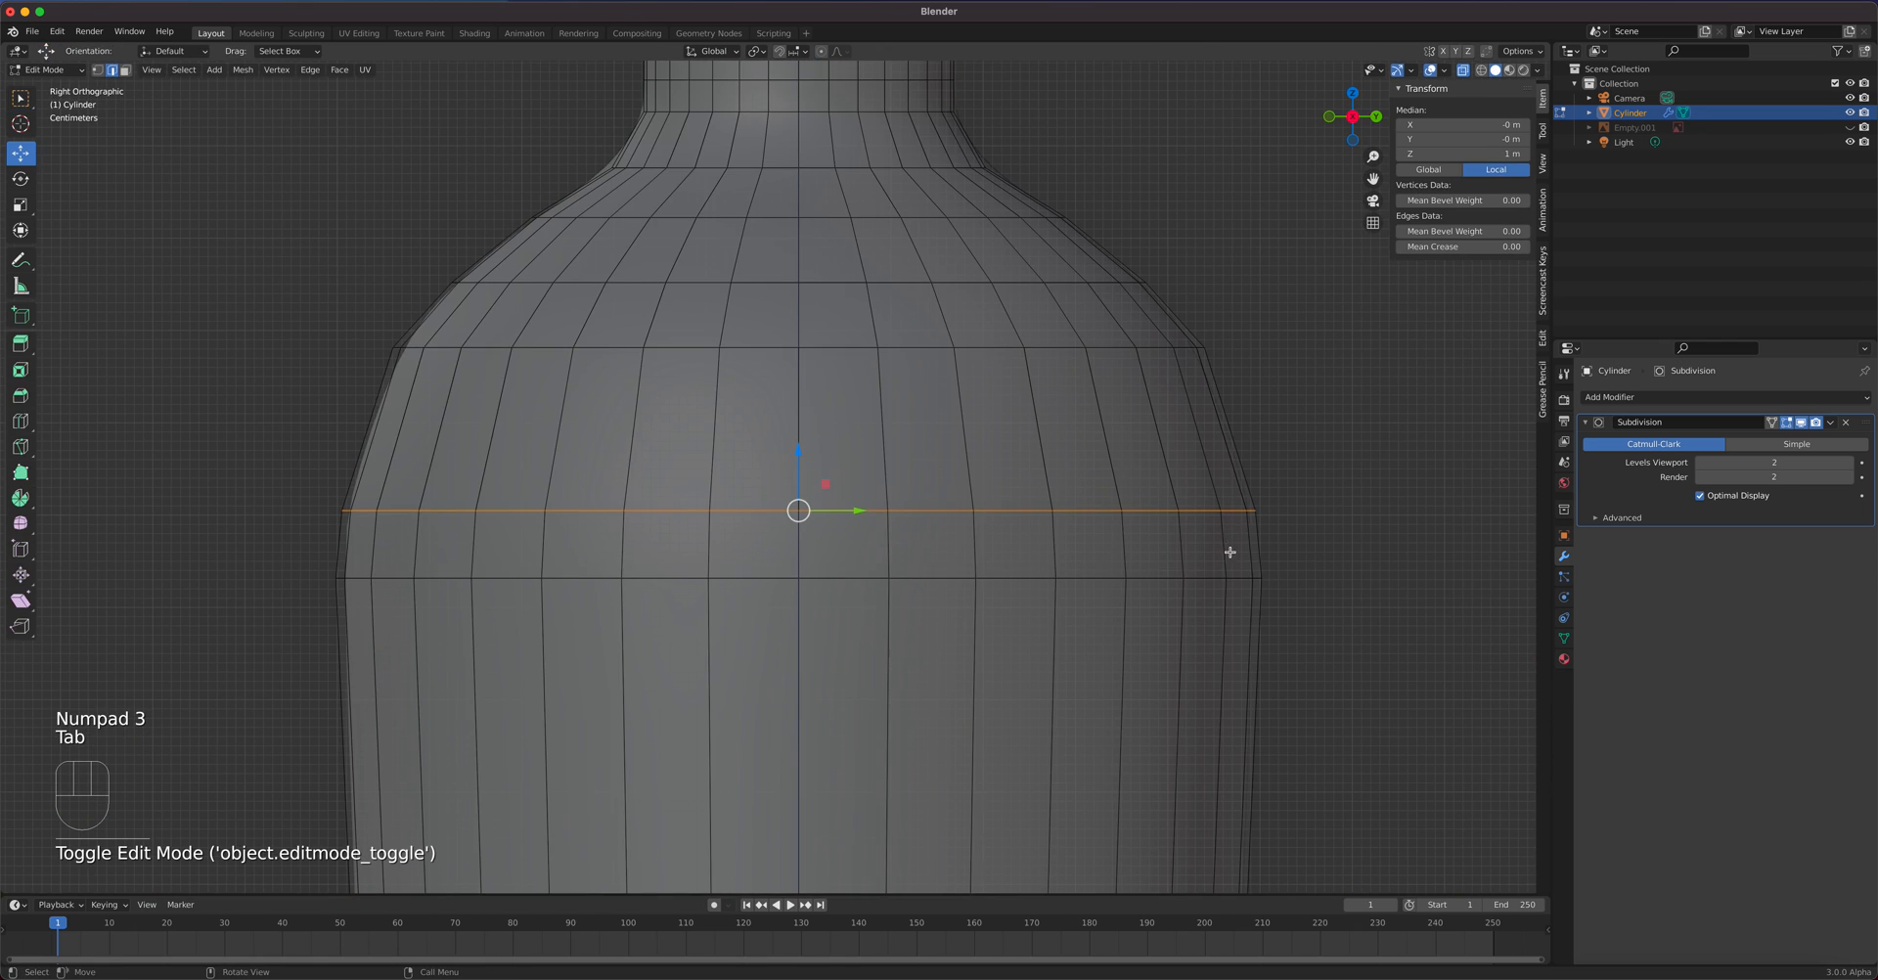
left_click(1159, 350)
left_click(1154, 351, "alt")
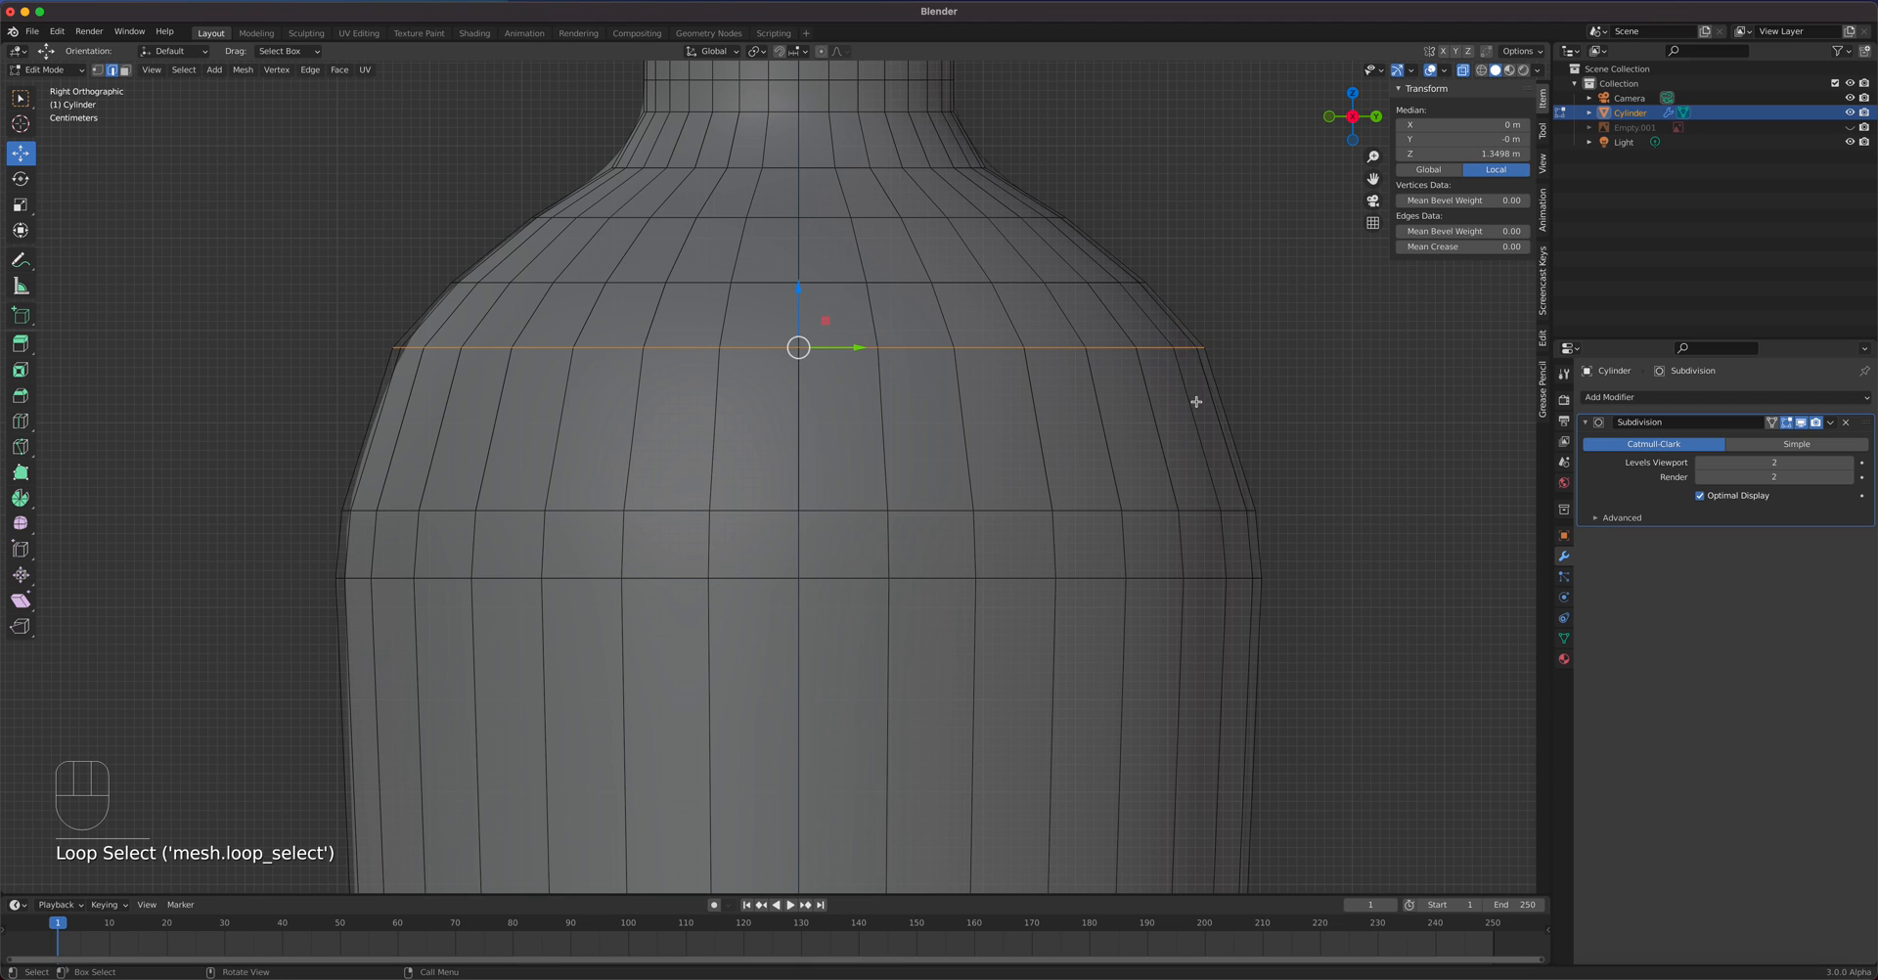
key("s")
left_click(1221, 419)
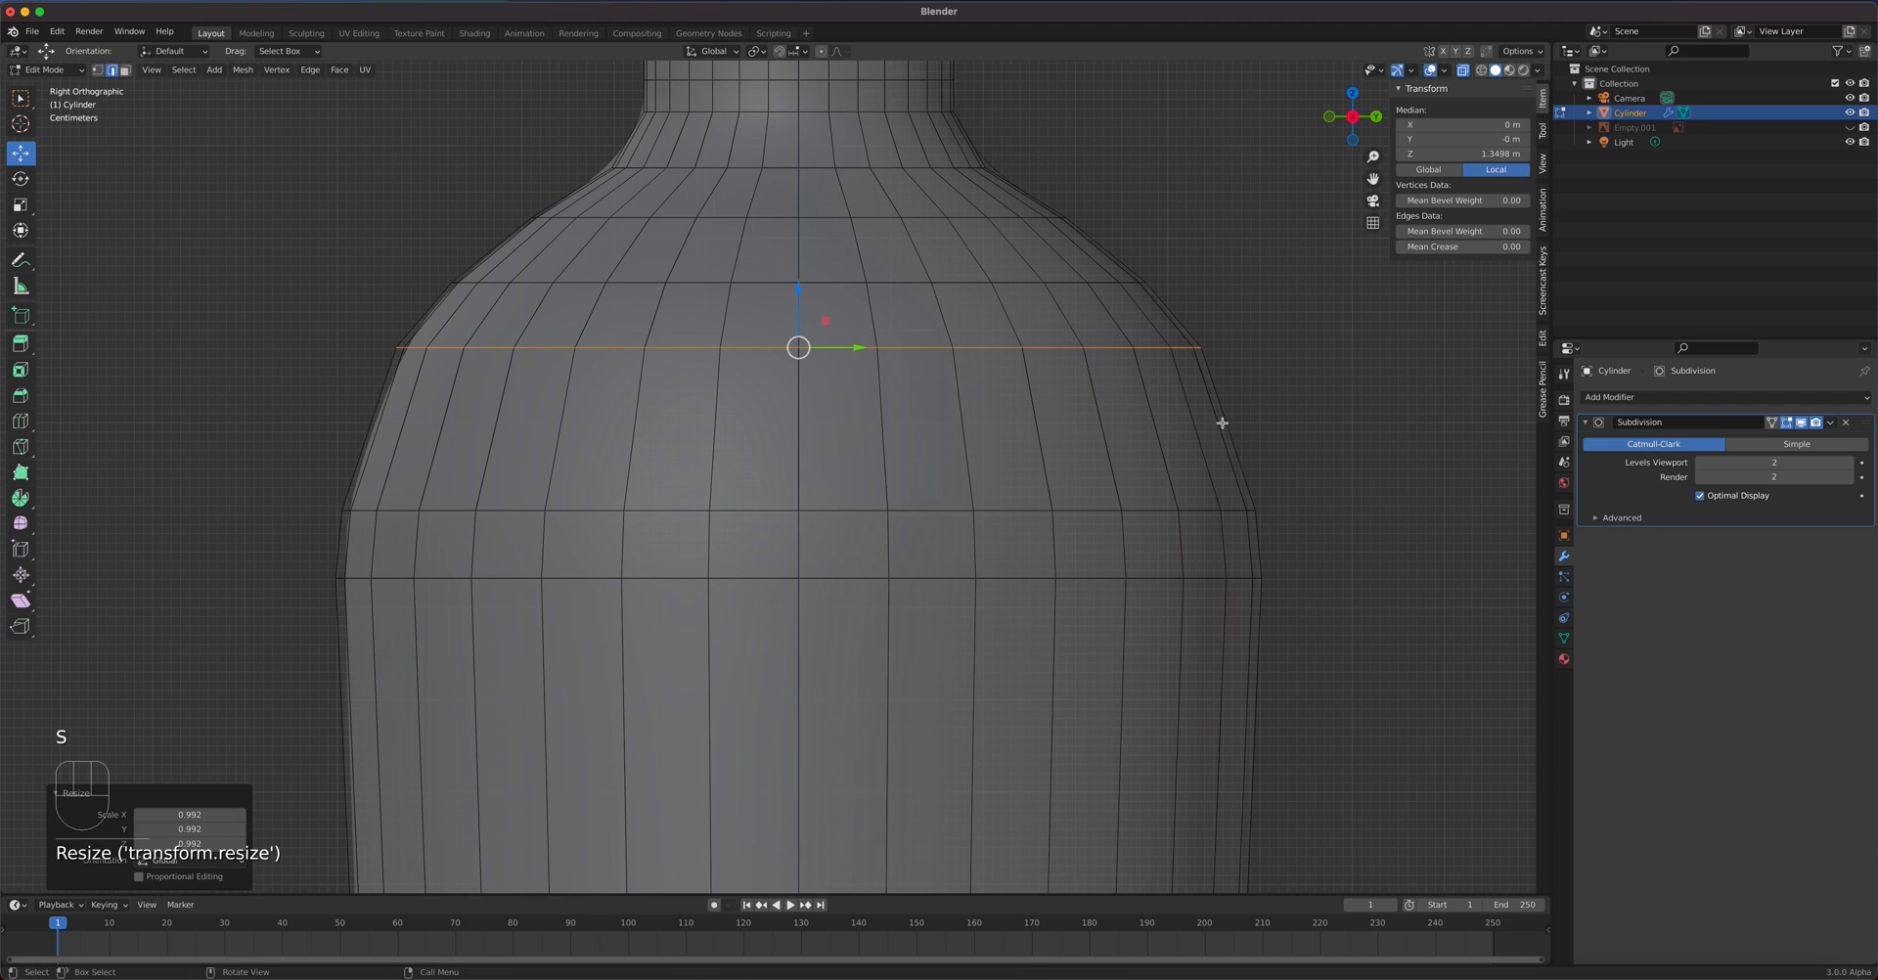
key("Tab")
middle_click_drag(1210, 671, 1176, 699)
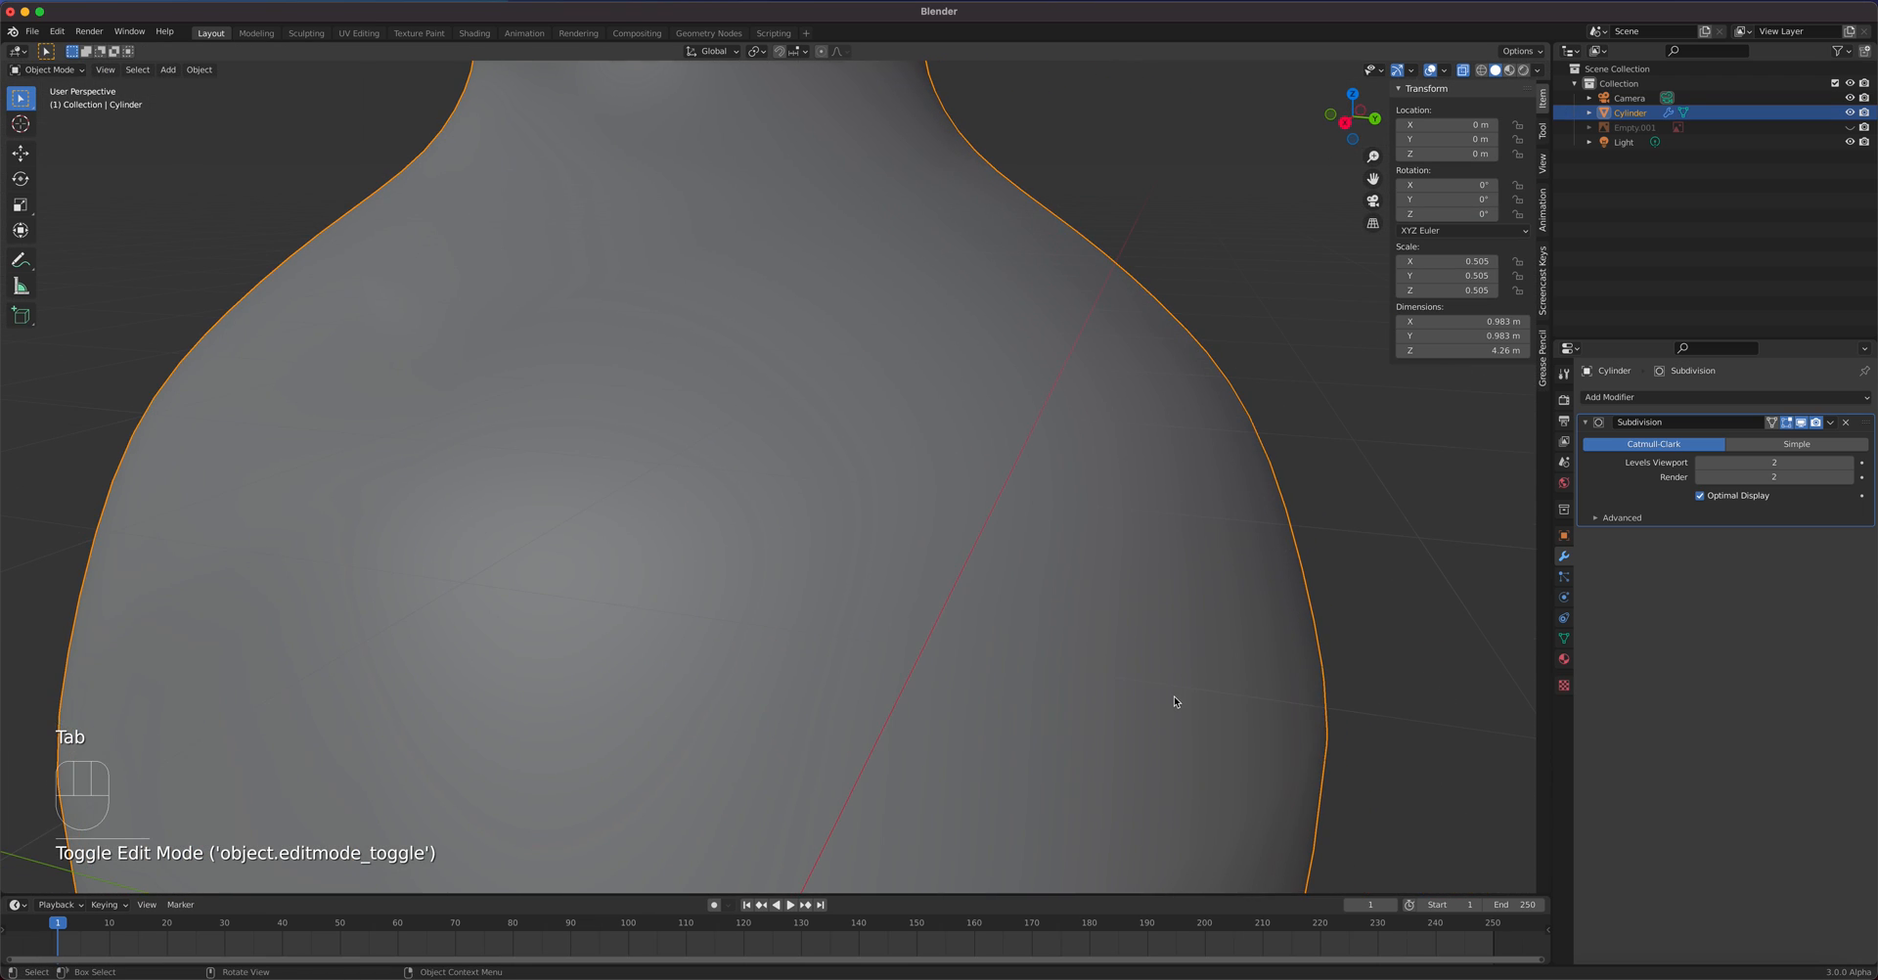
key("KP_1")
scroll(1164, 698, "down", 5)
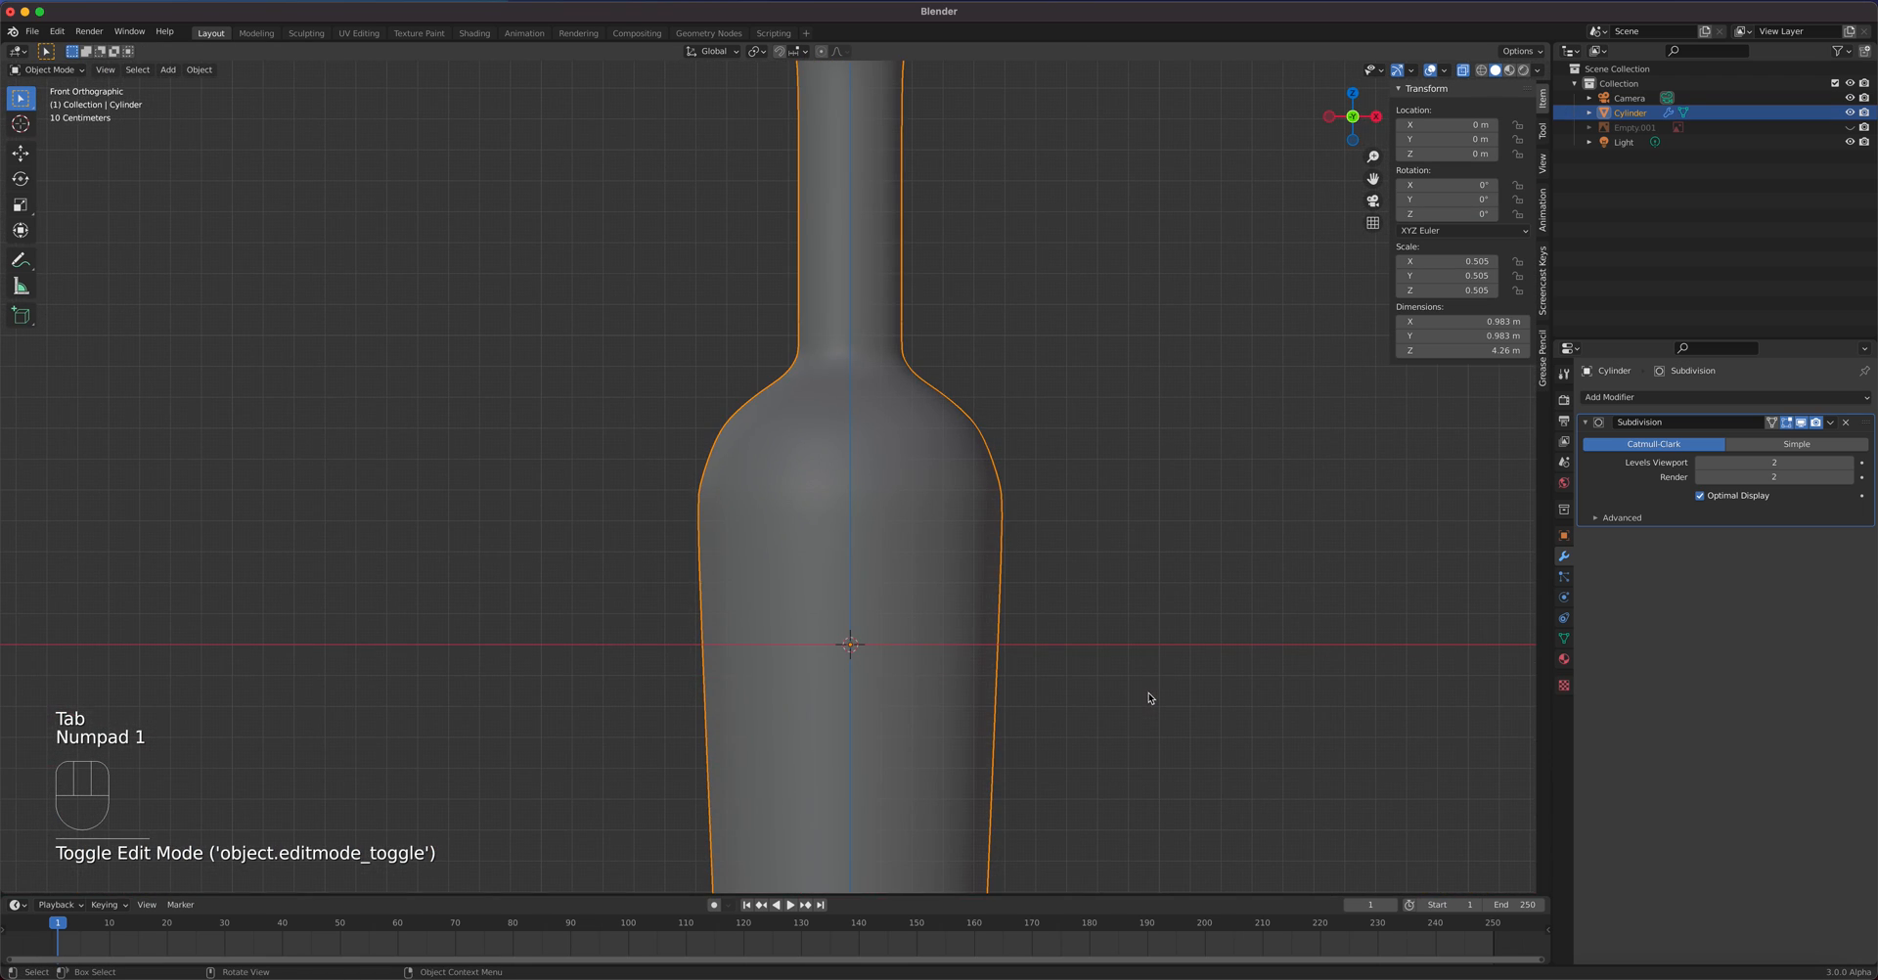
- Show the reference image, lower the same shoulder edge loop by about 0.065 m and scale it to about 1.074 to follow the outline
left_click(1848, 127)
key("Tab")
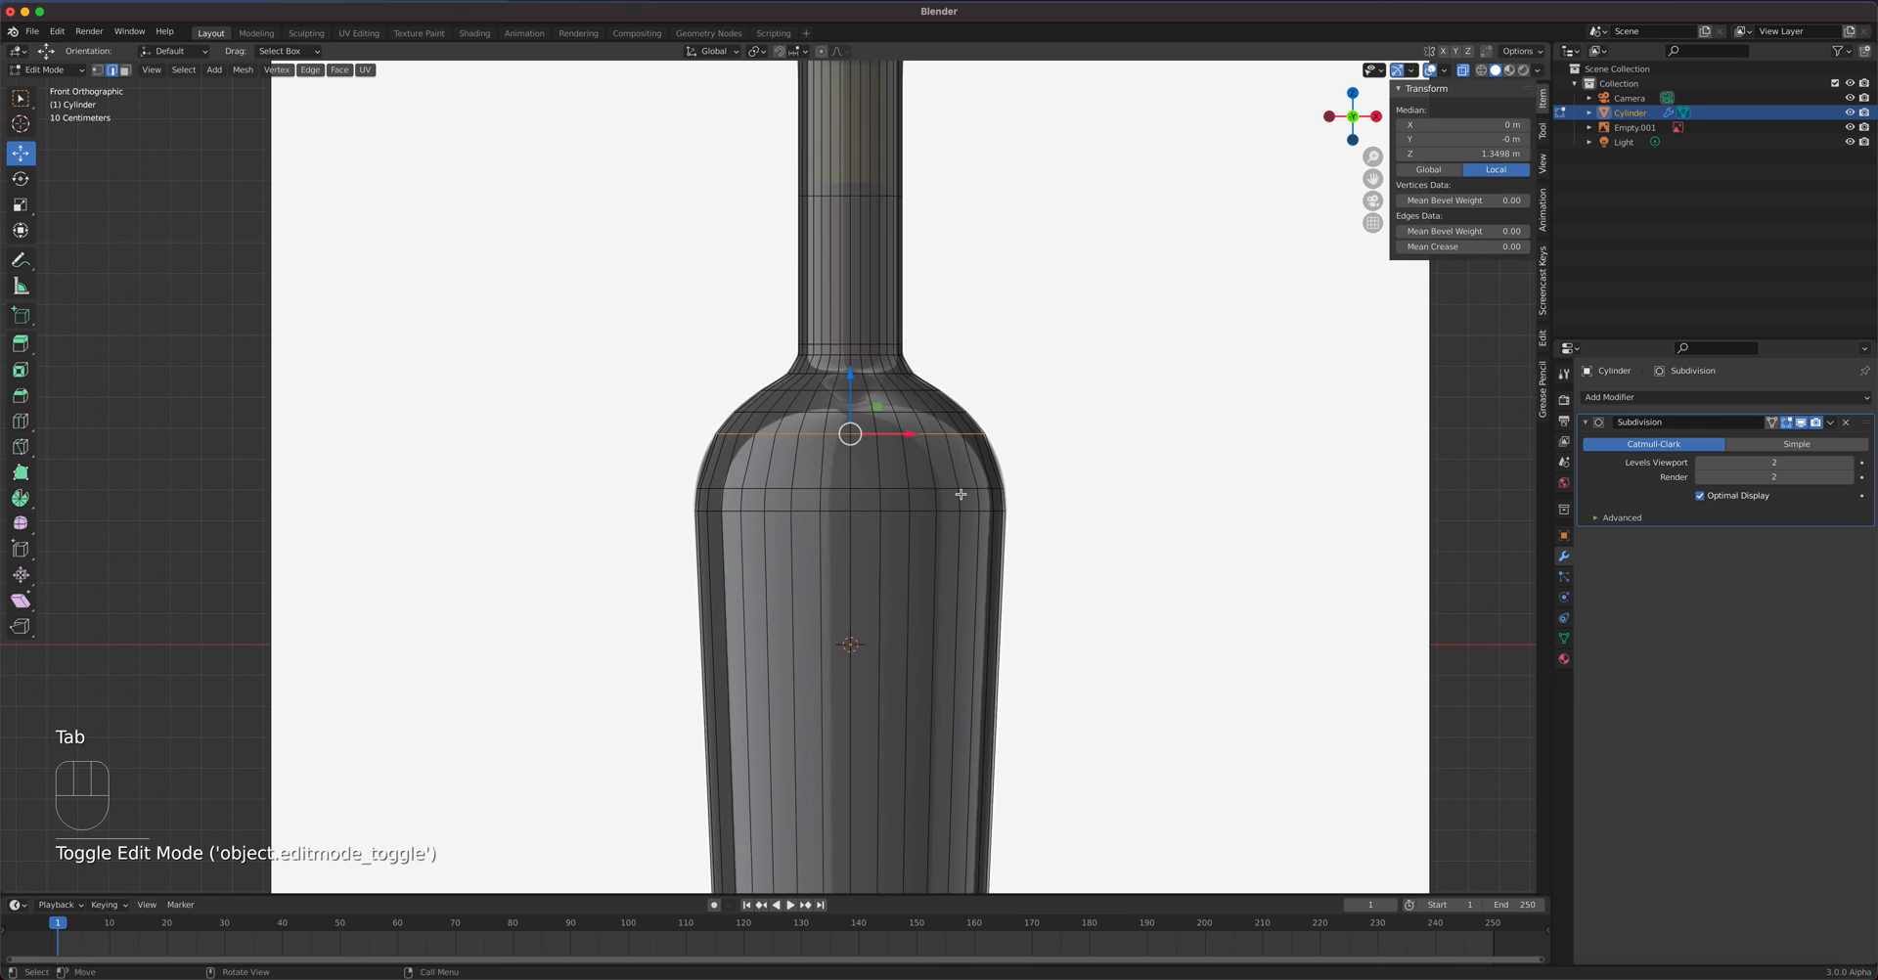
scroll(941, 504, "up", 3)
middle_click_drag(934, 493, 887, 575, "shift")
scroll(886, 567, "up", 2)
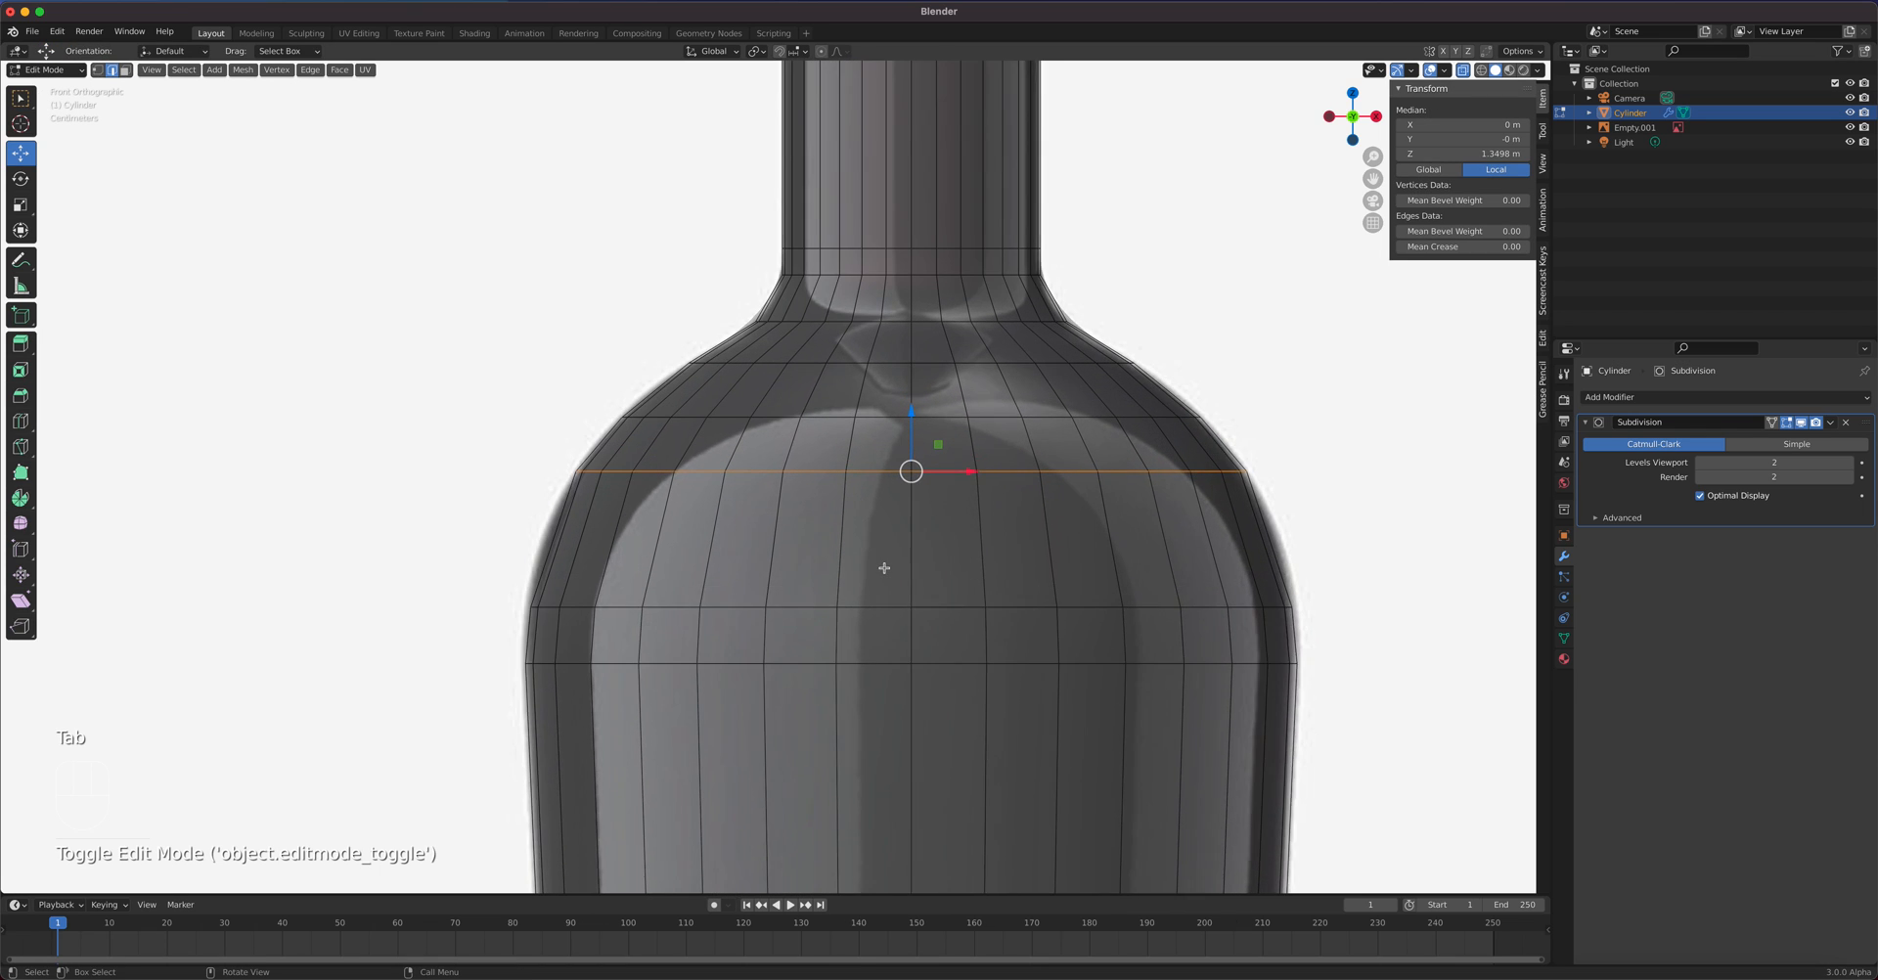
left_click_drag(939, 411, 945, 473)
key("s")
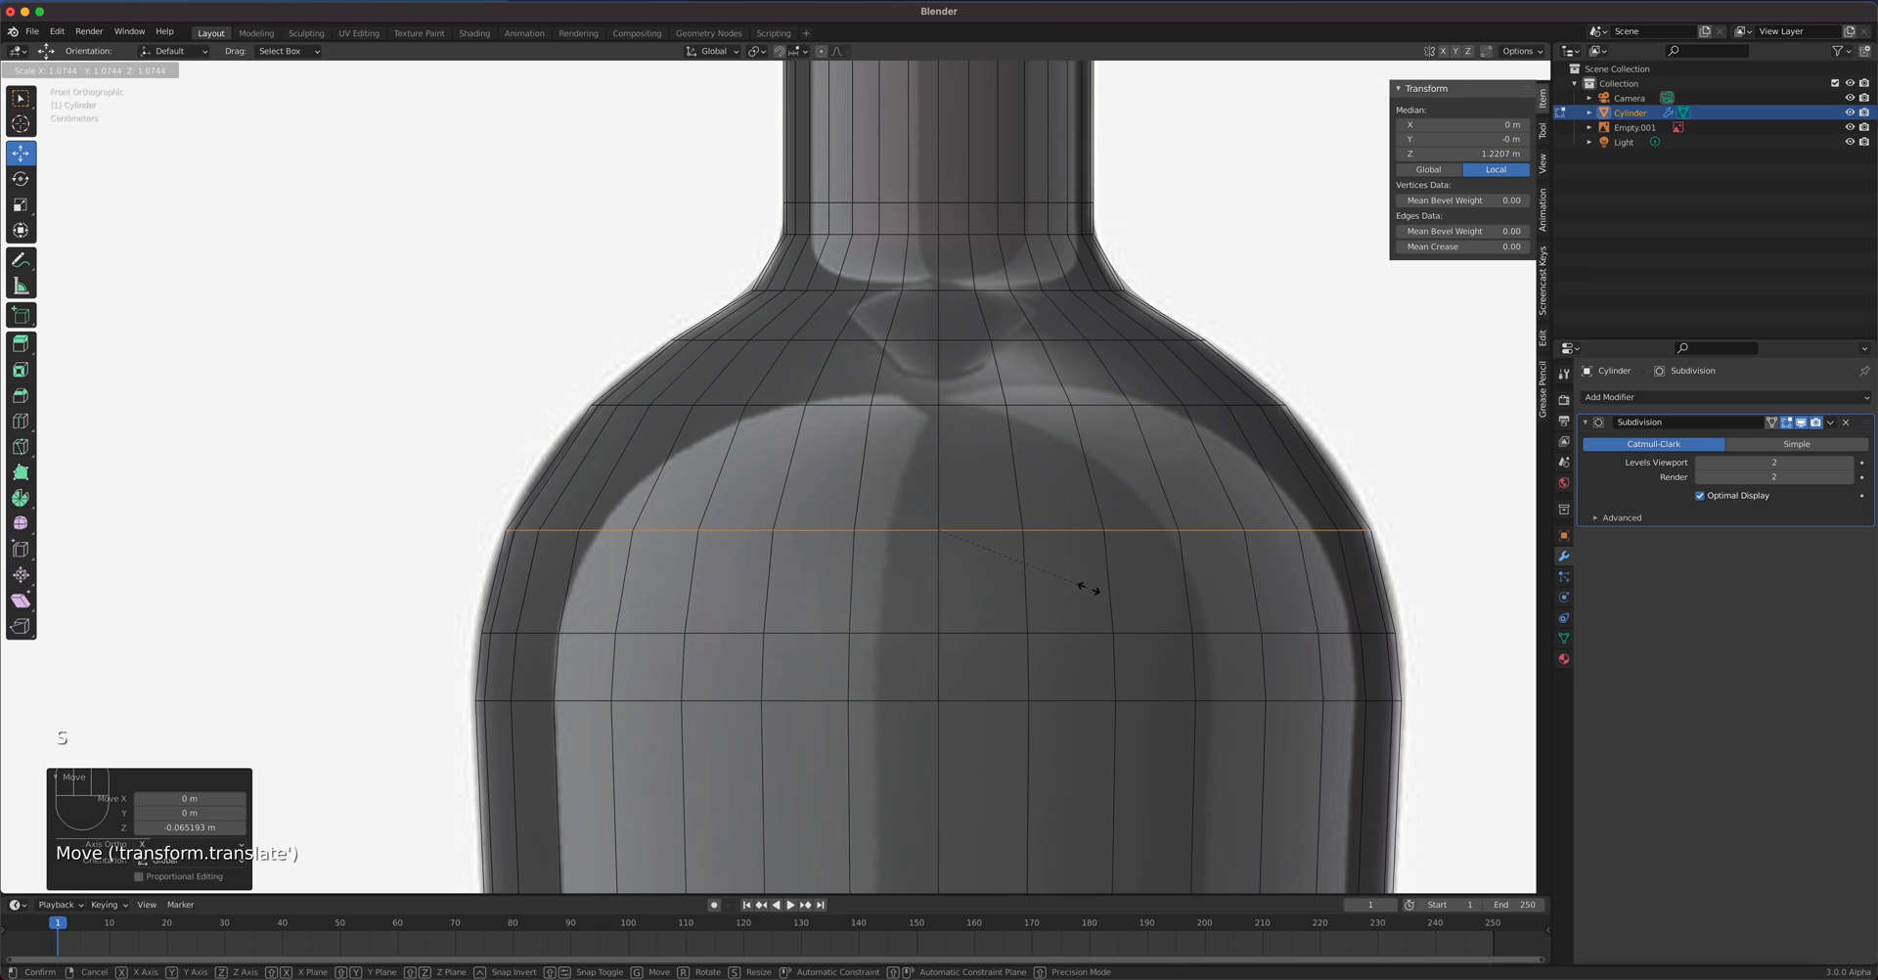
left_click(1087, 587)
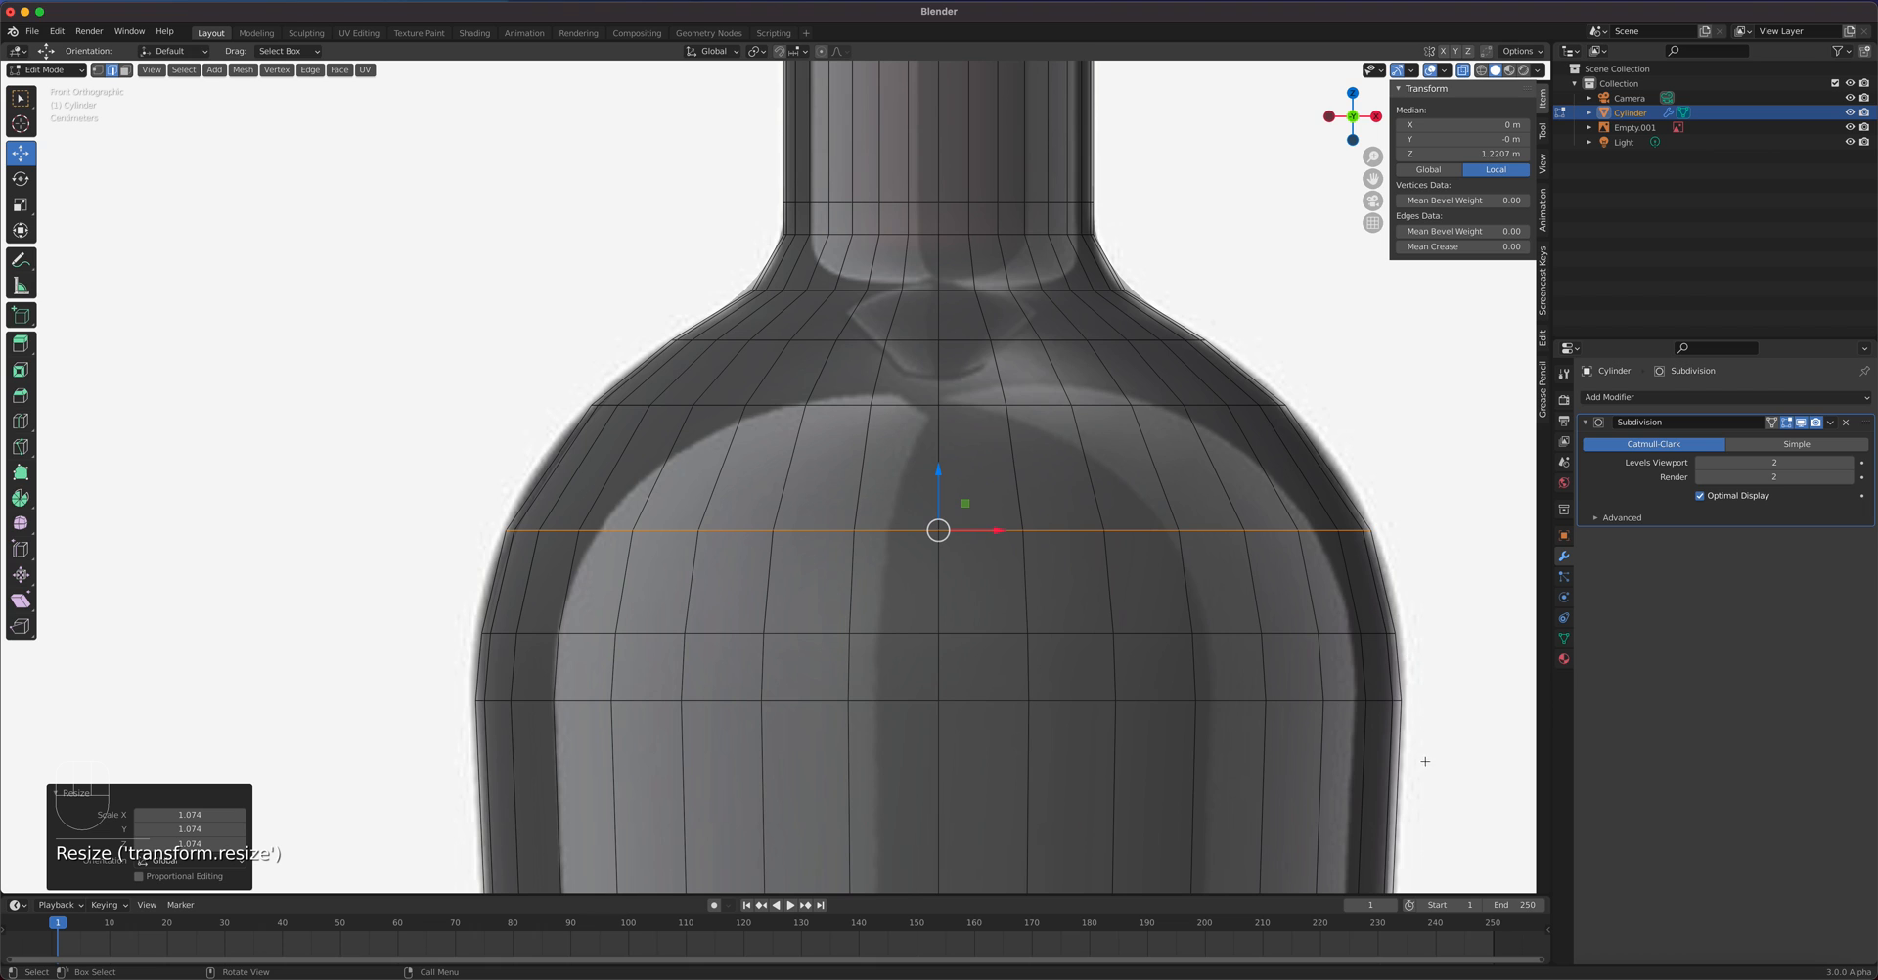
key("Tab")
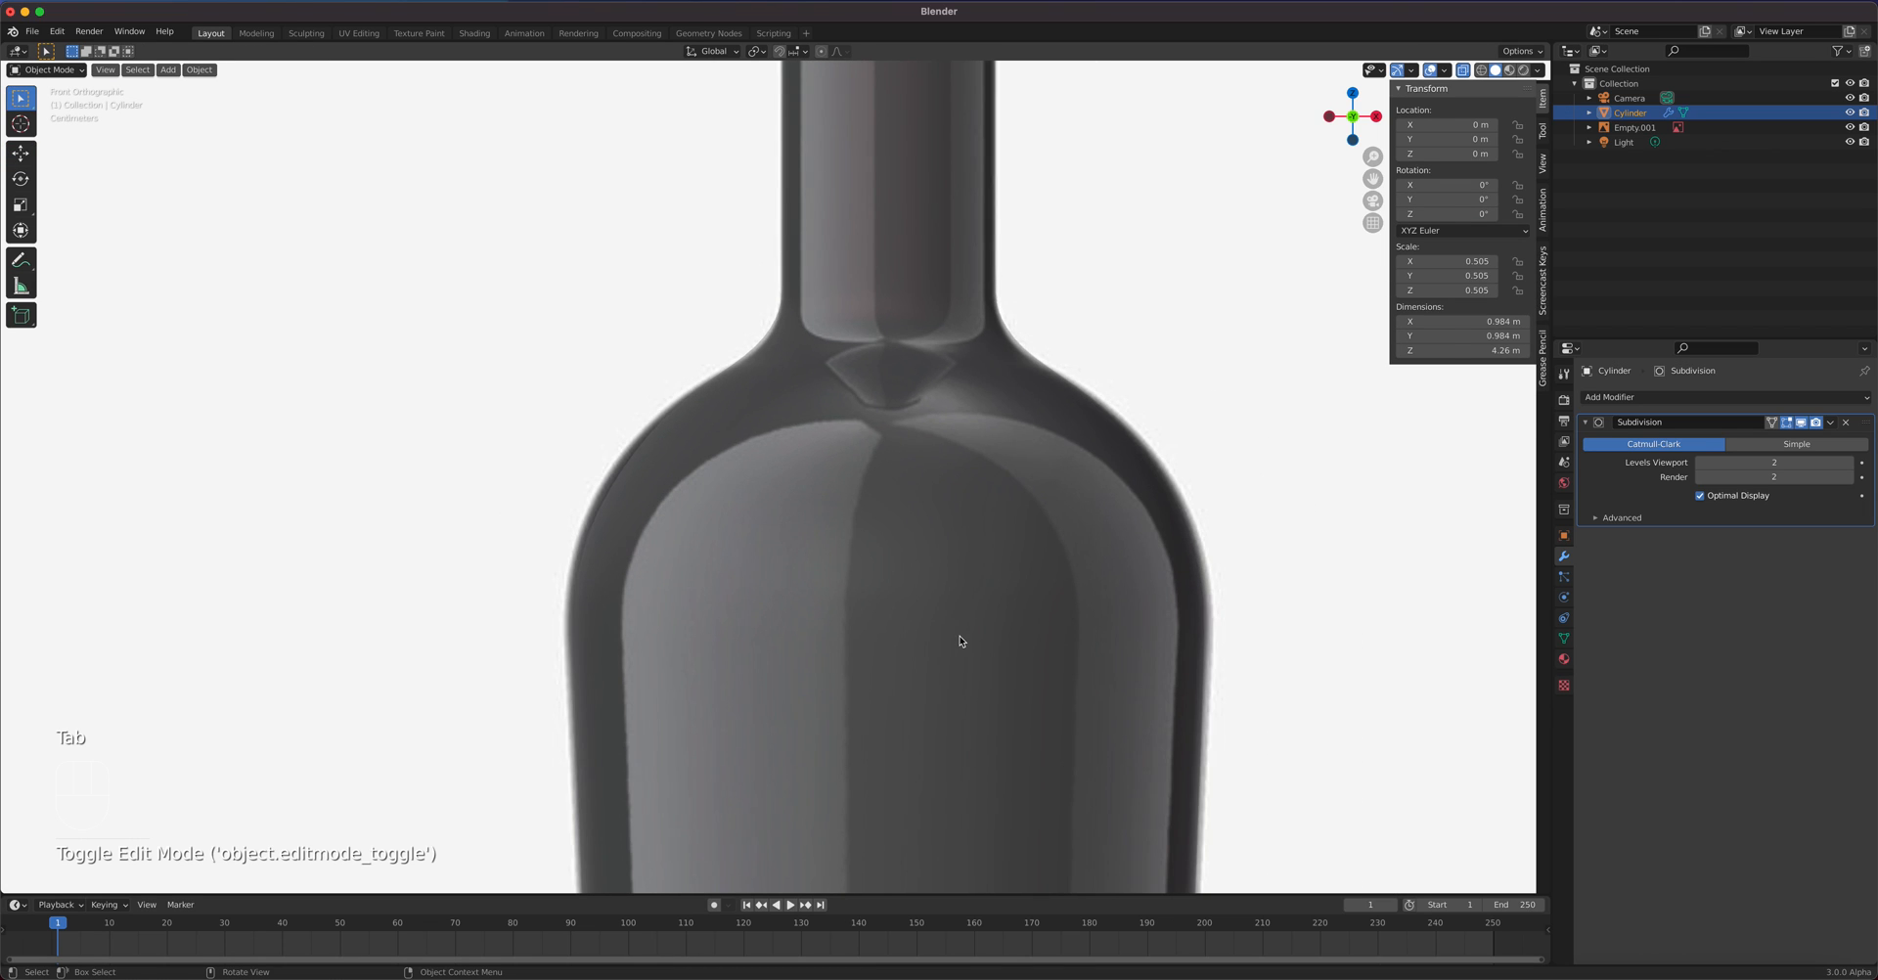
- Hide the bottle mesh and examine the reflections on the reference image's bottle from base to neck
key("Tab")
scroll(959, 641, "down", 5)
middle_click_drag(809, 684, 858, 369, "shift")
scroll(880, 515, "up", 2)
scroll(881, 515, "down", 2)
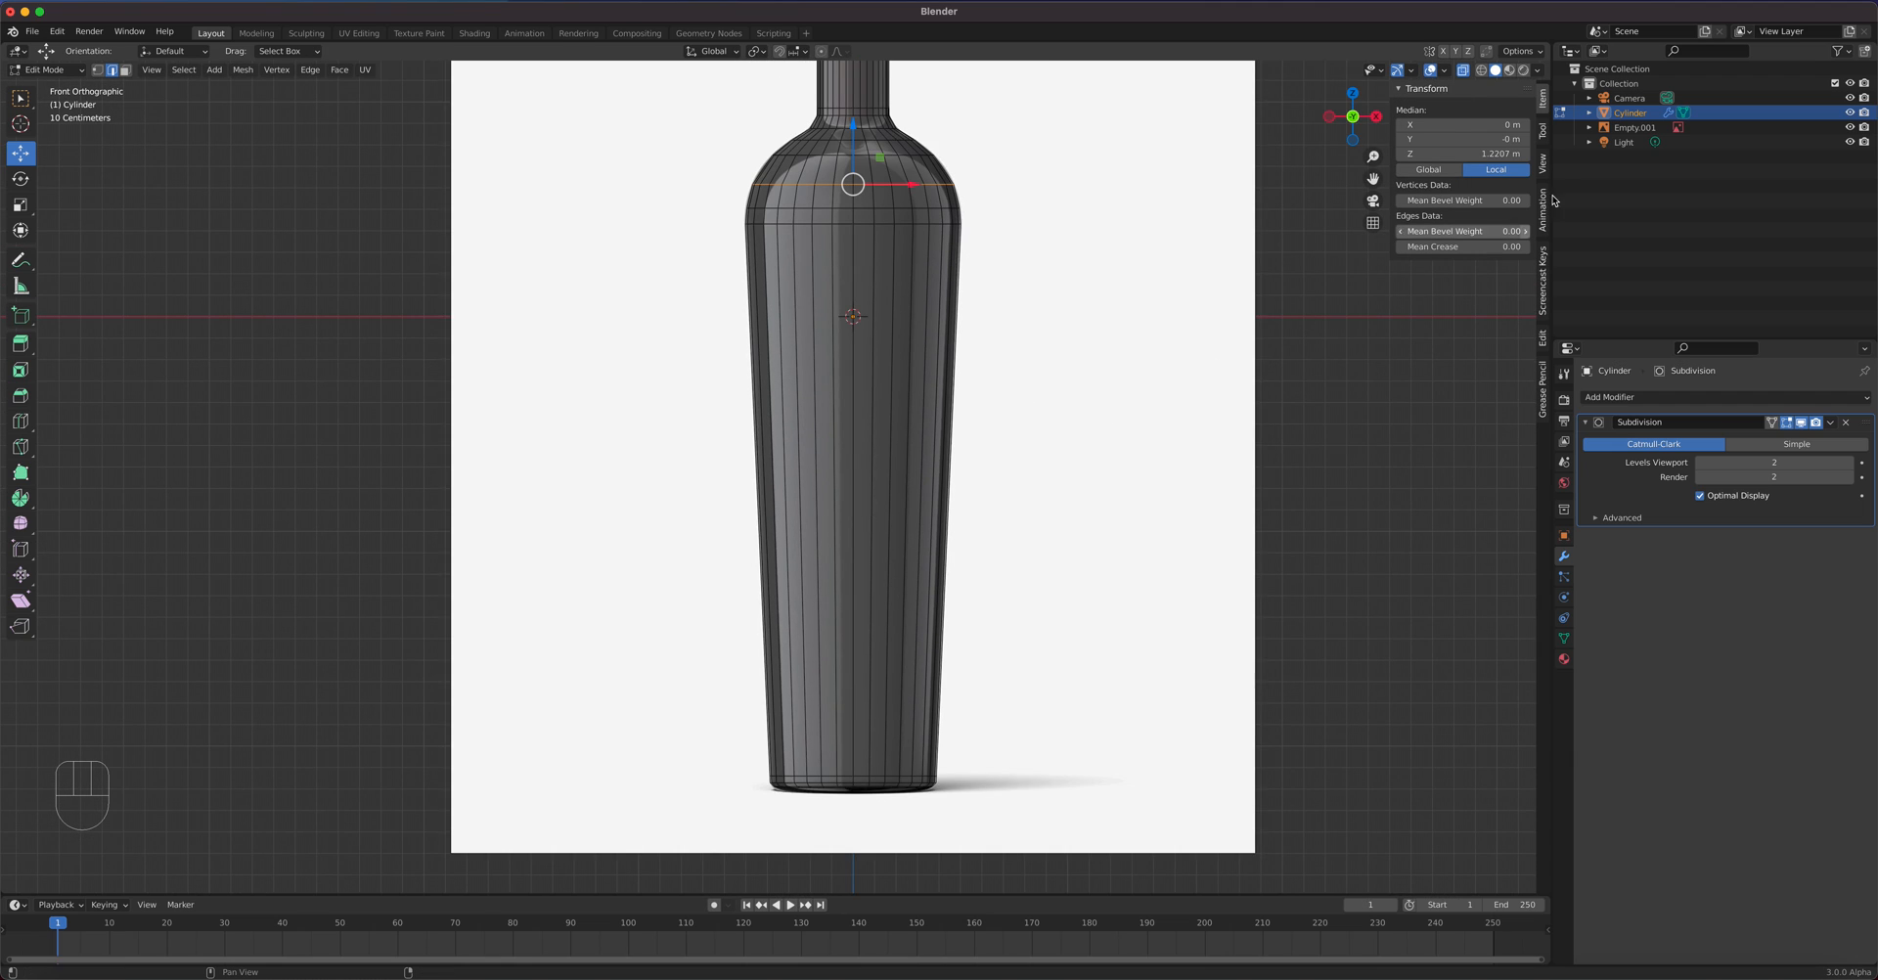
left_click(1851, 113)
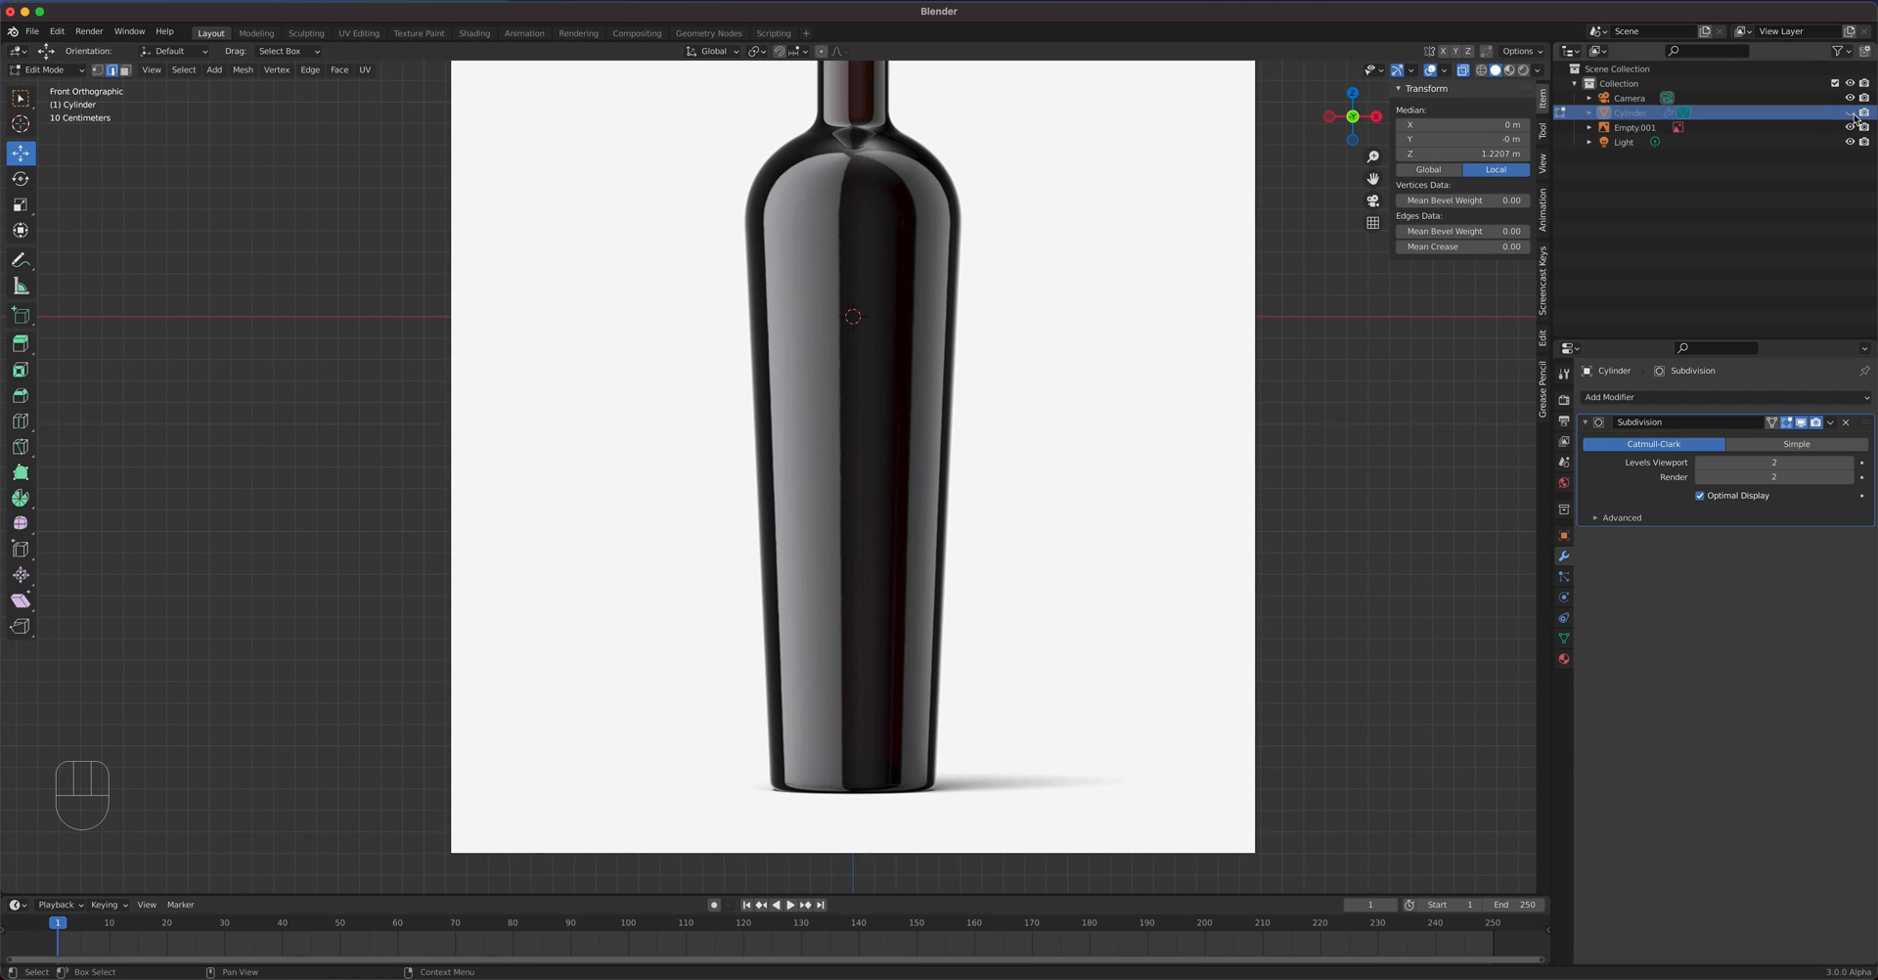
middle_click_drag(929, 434, 966, 403, "shift")
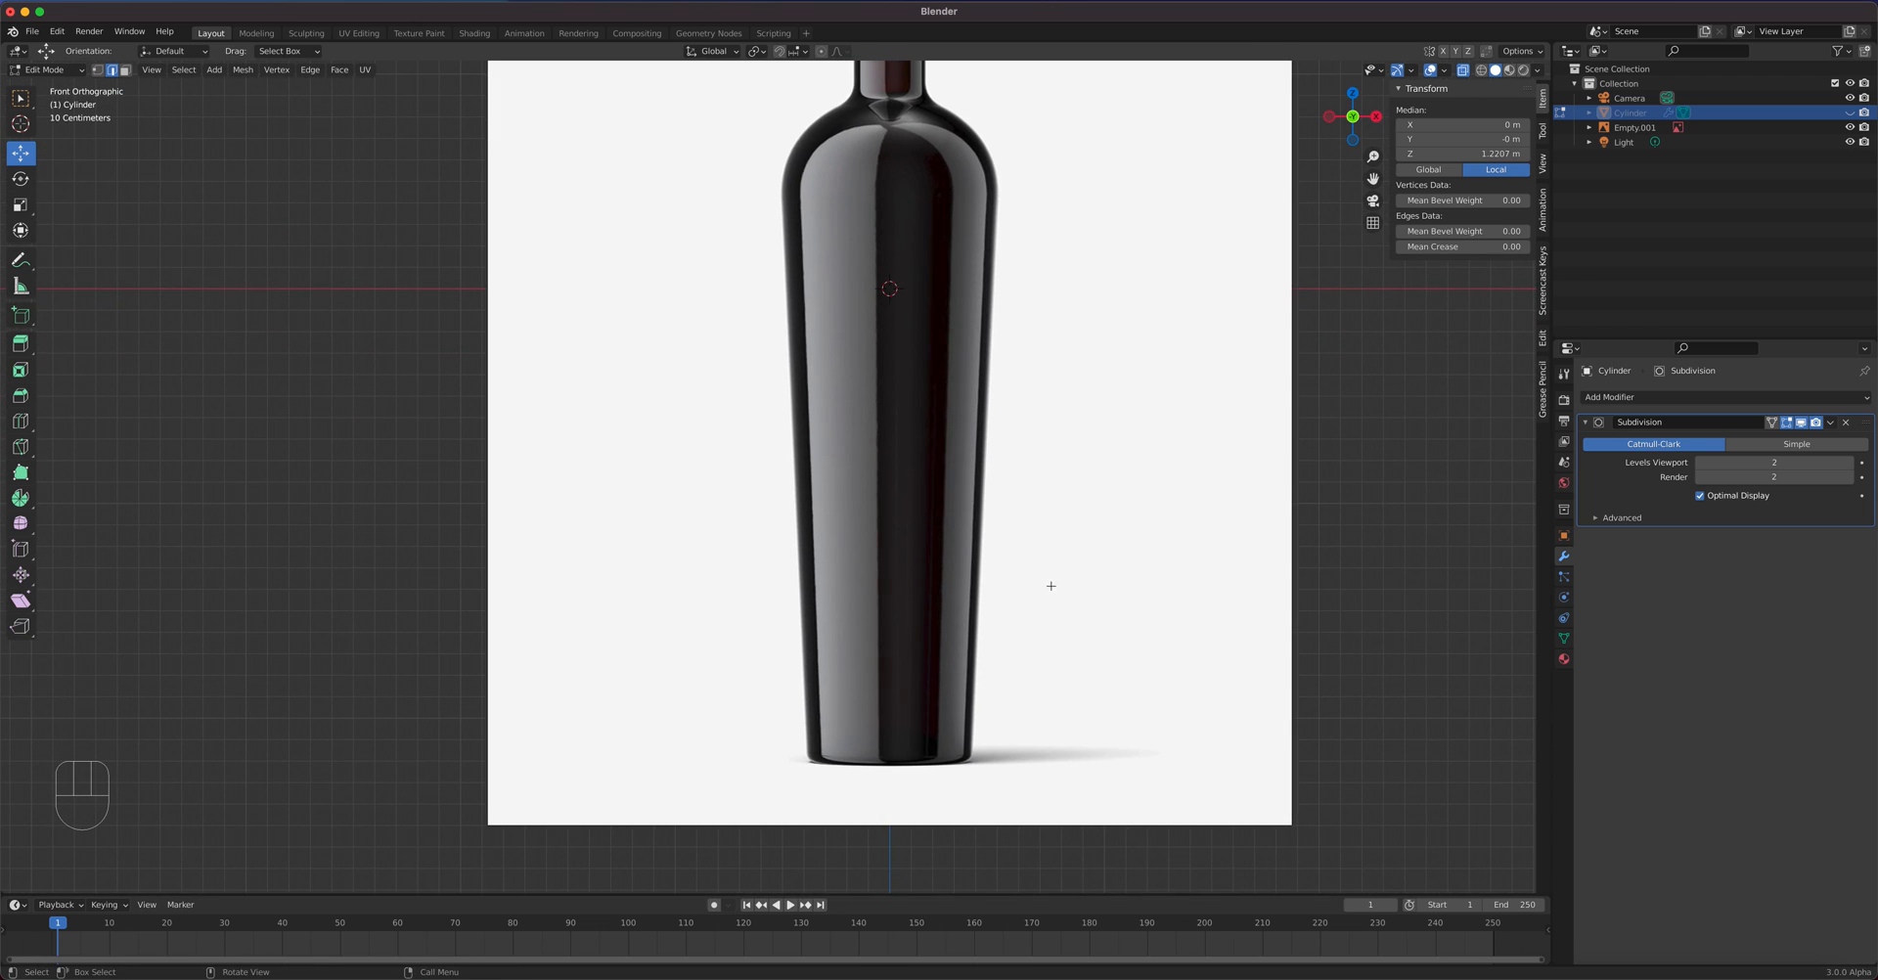
middle_click_drag(885, 615, 865, 585, "shift")
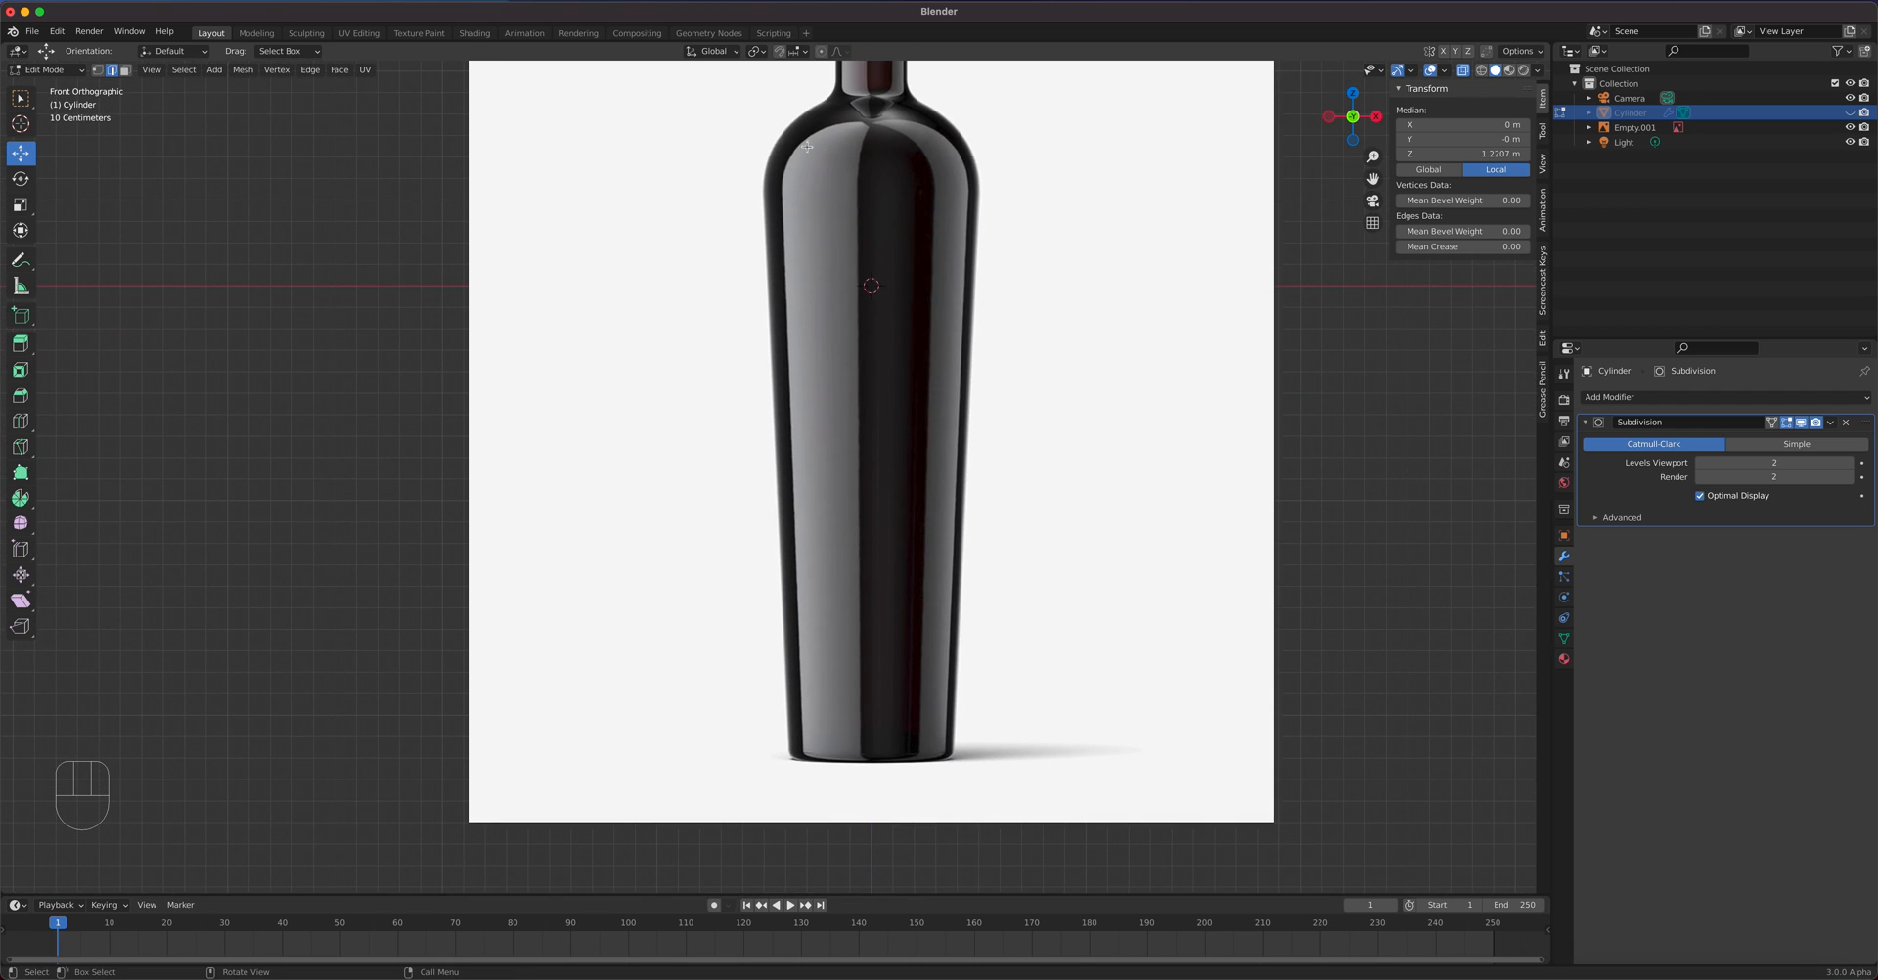
middle_click_drag(833, 123, 893, 237, "shift")
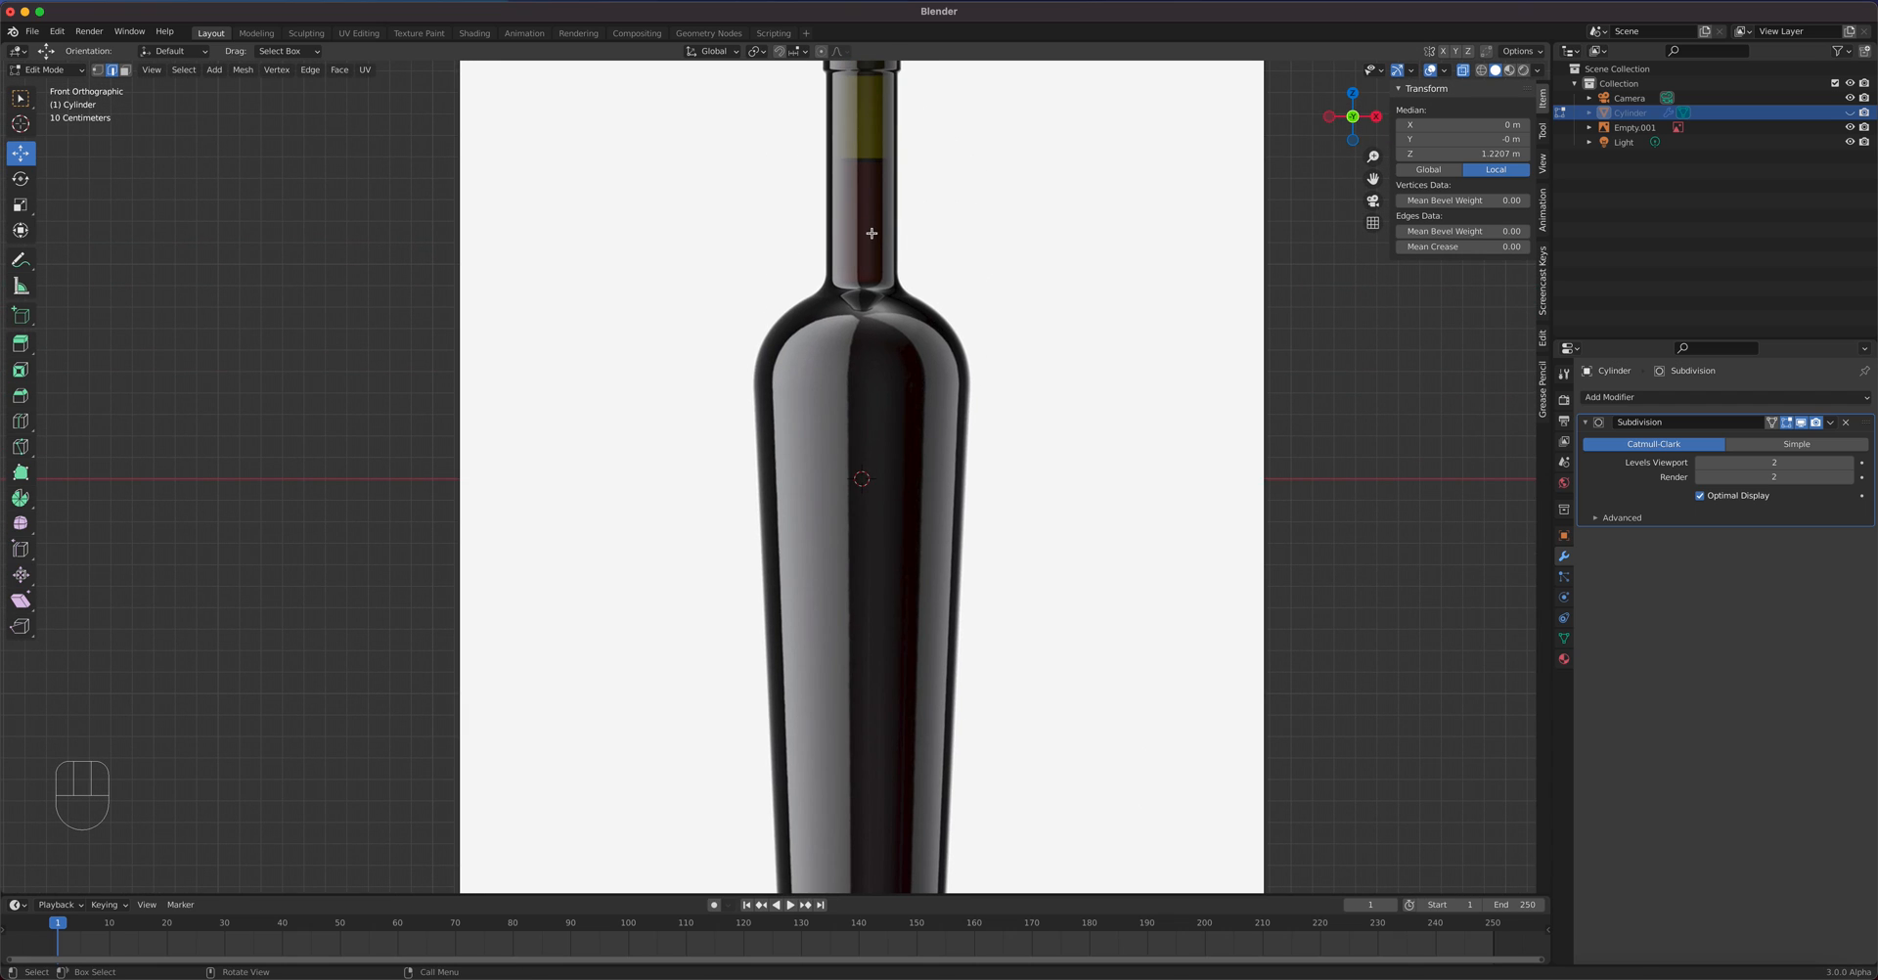
- Enable Ambient Occlusion, Screen Space Reflections and High Bit Depth shadows in the Eevee render settings
left_click(1563, 400)
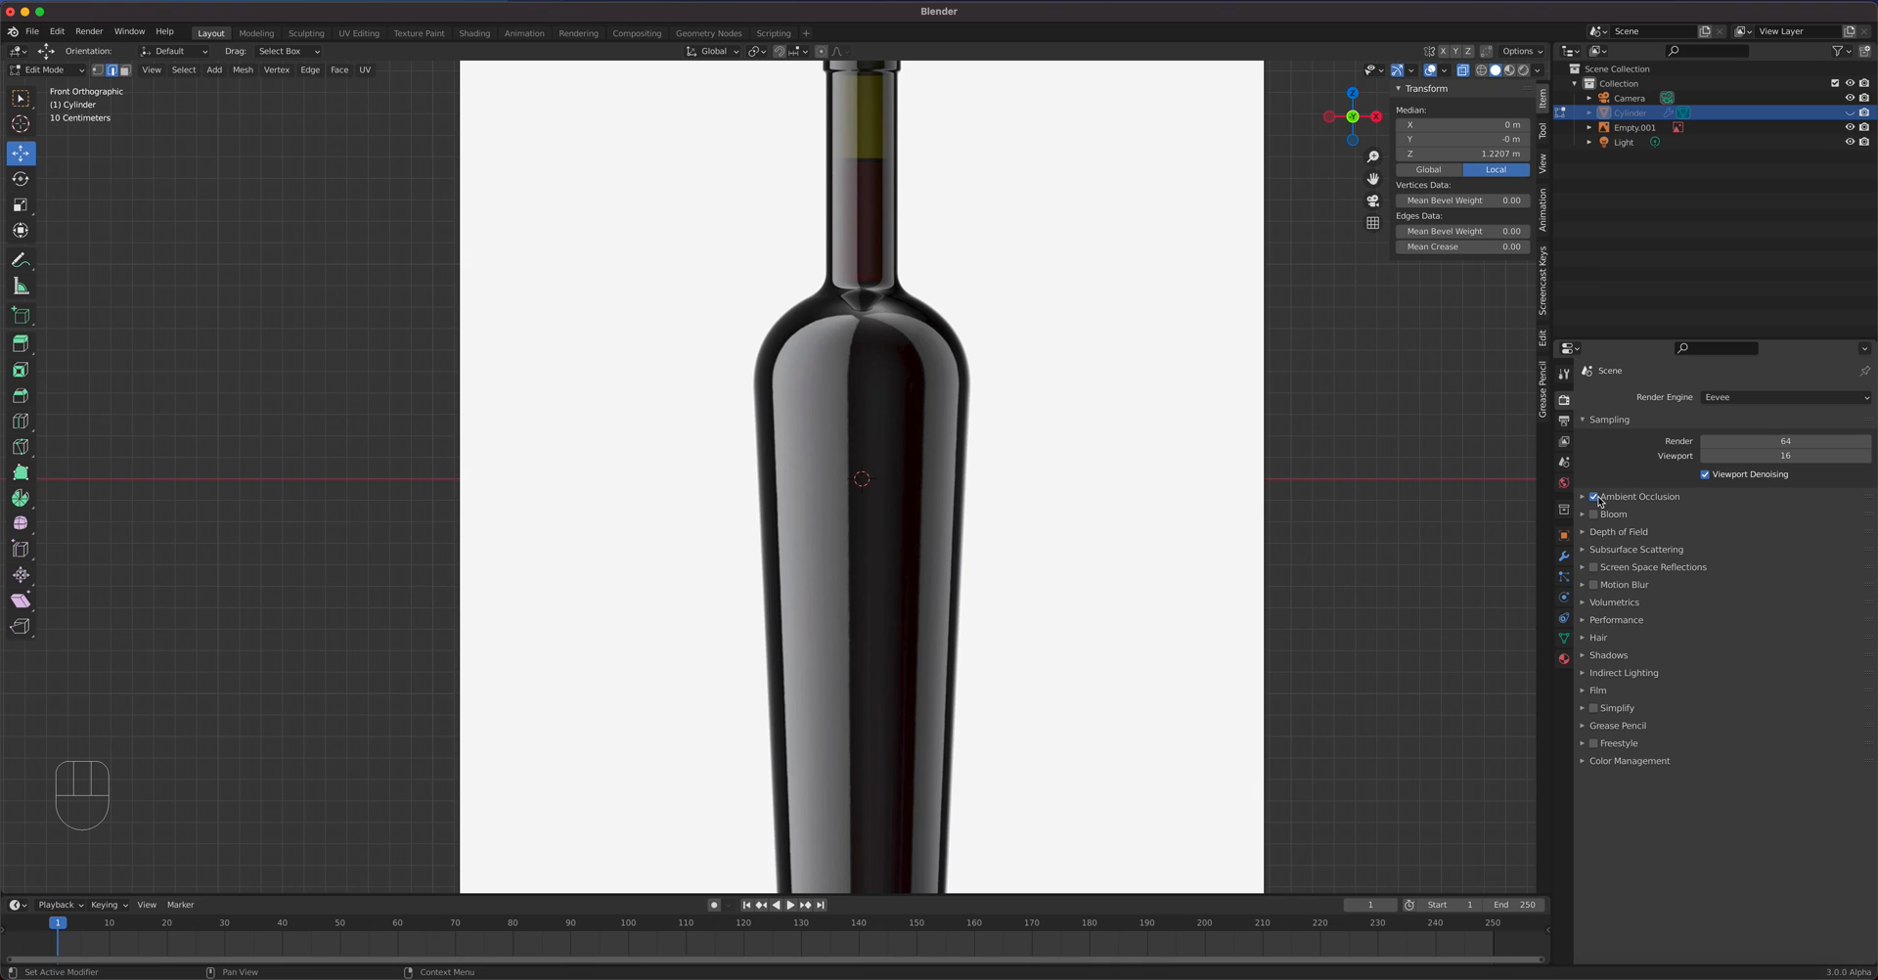
left_click(1593, 567)
left_click(1586, 655)
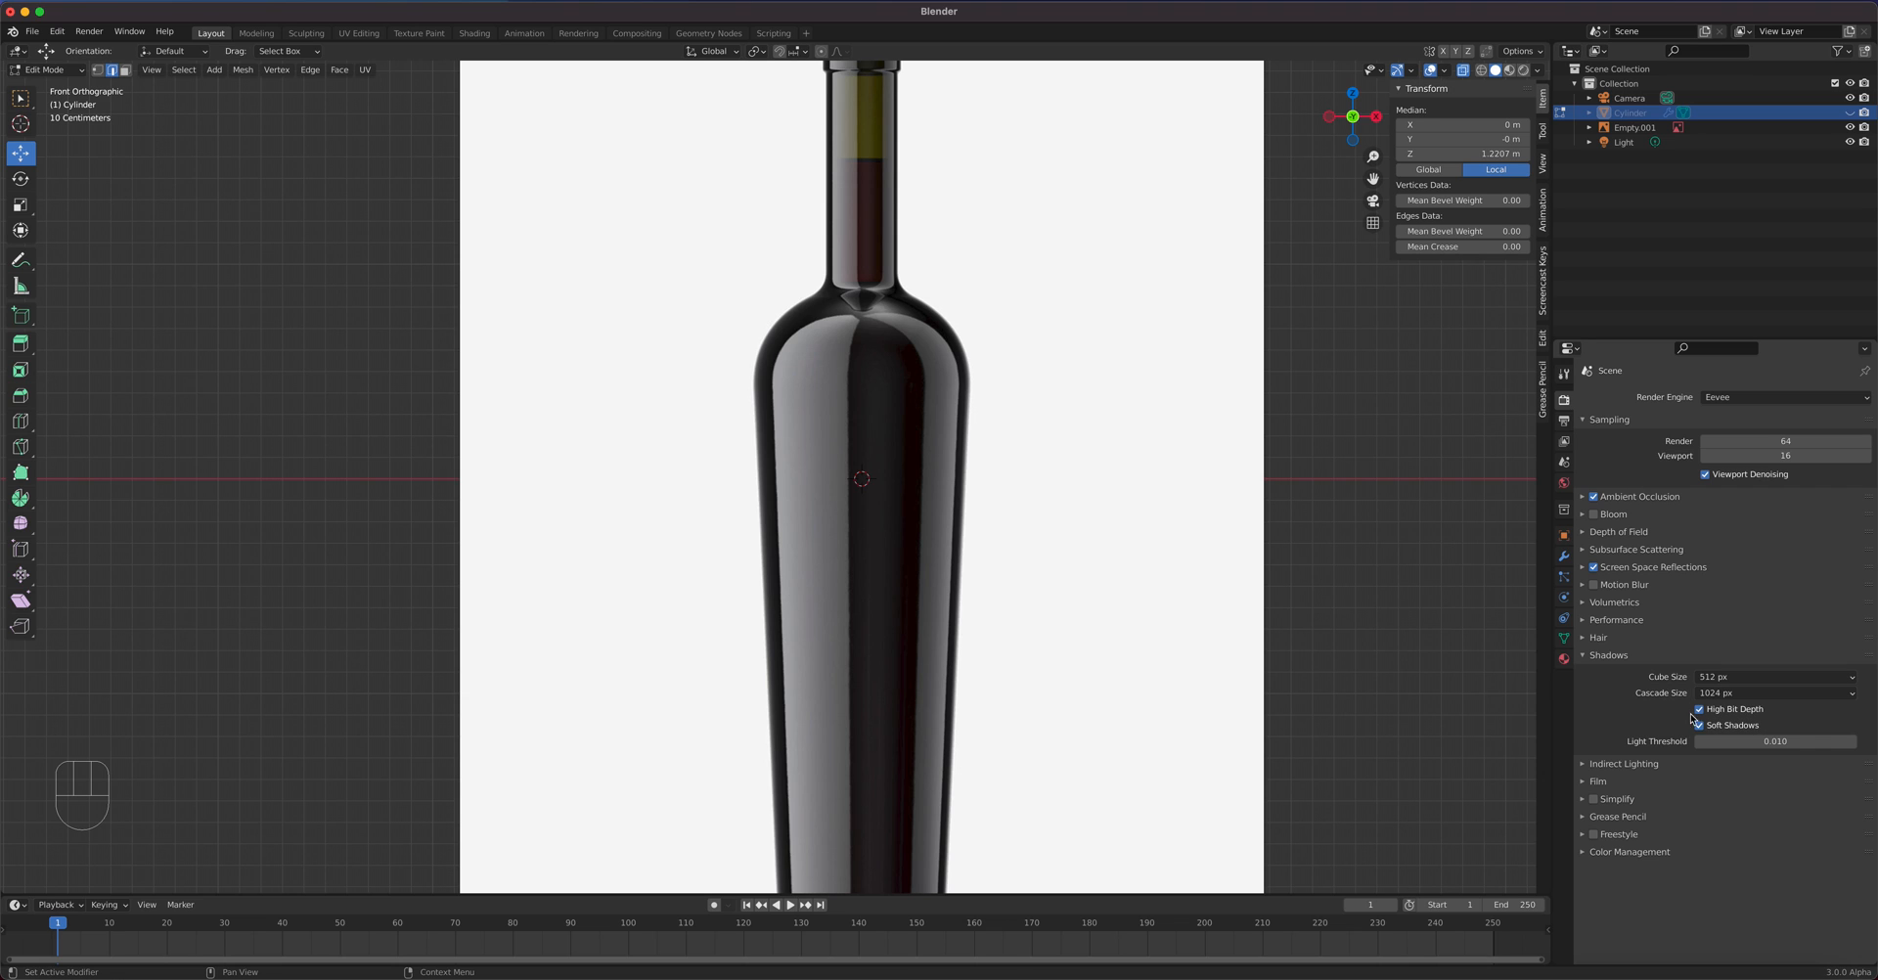
- Hide the reference image and show the bottle mesh again in Object Mode
scroll(939, 650, "down", 3)
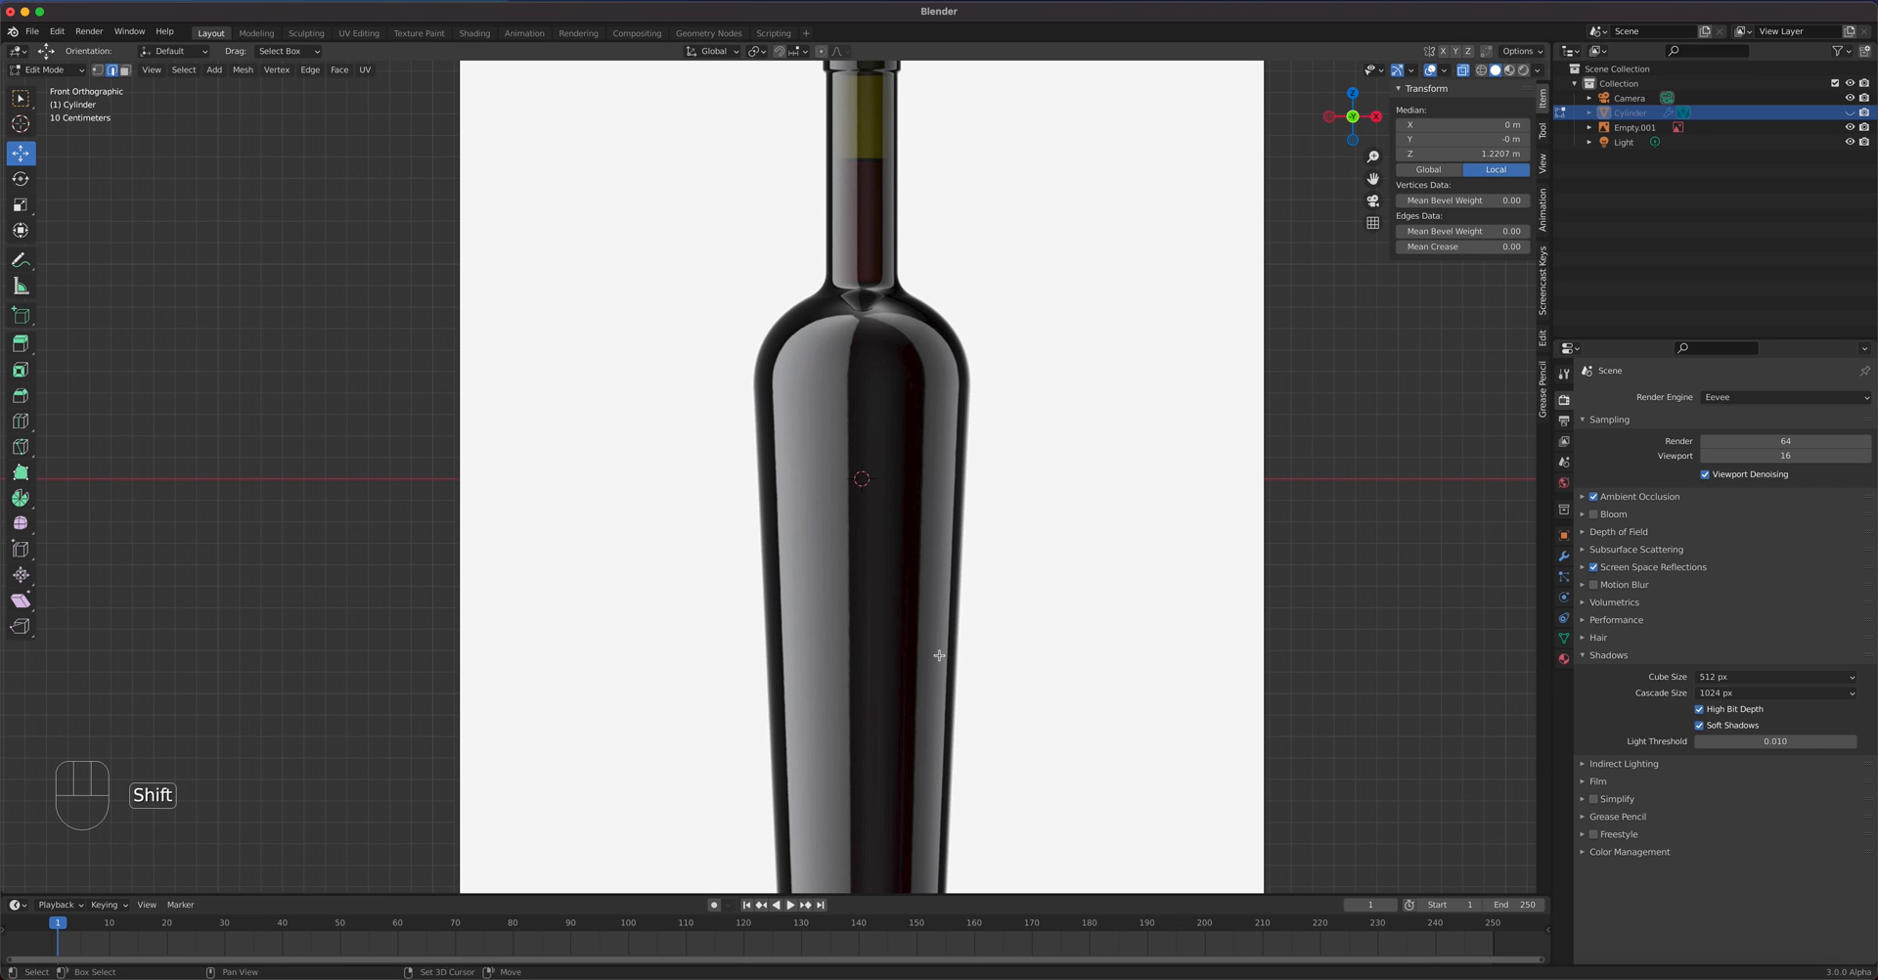
middle_click_drag(959, 499, 998, 595, "shift")
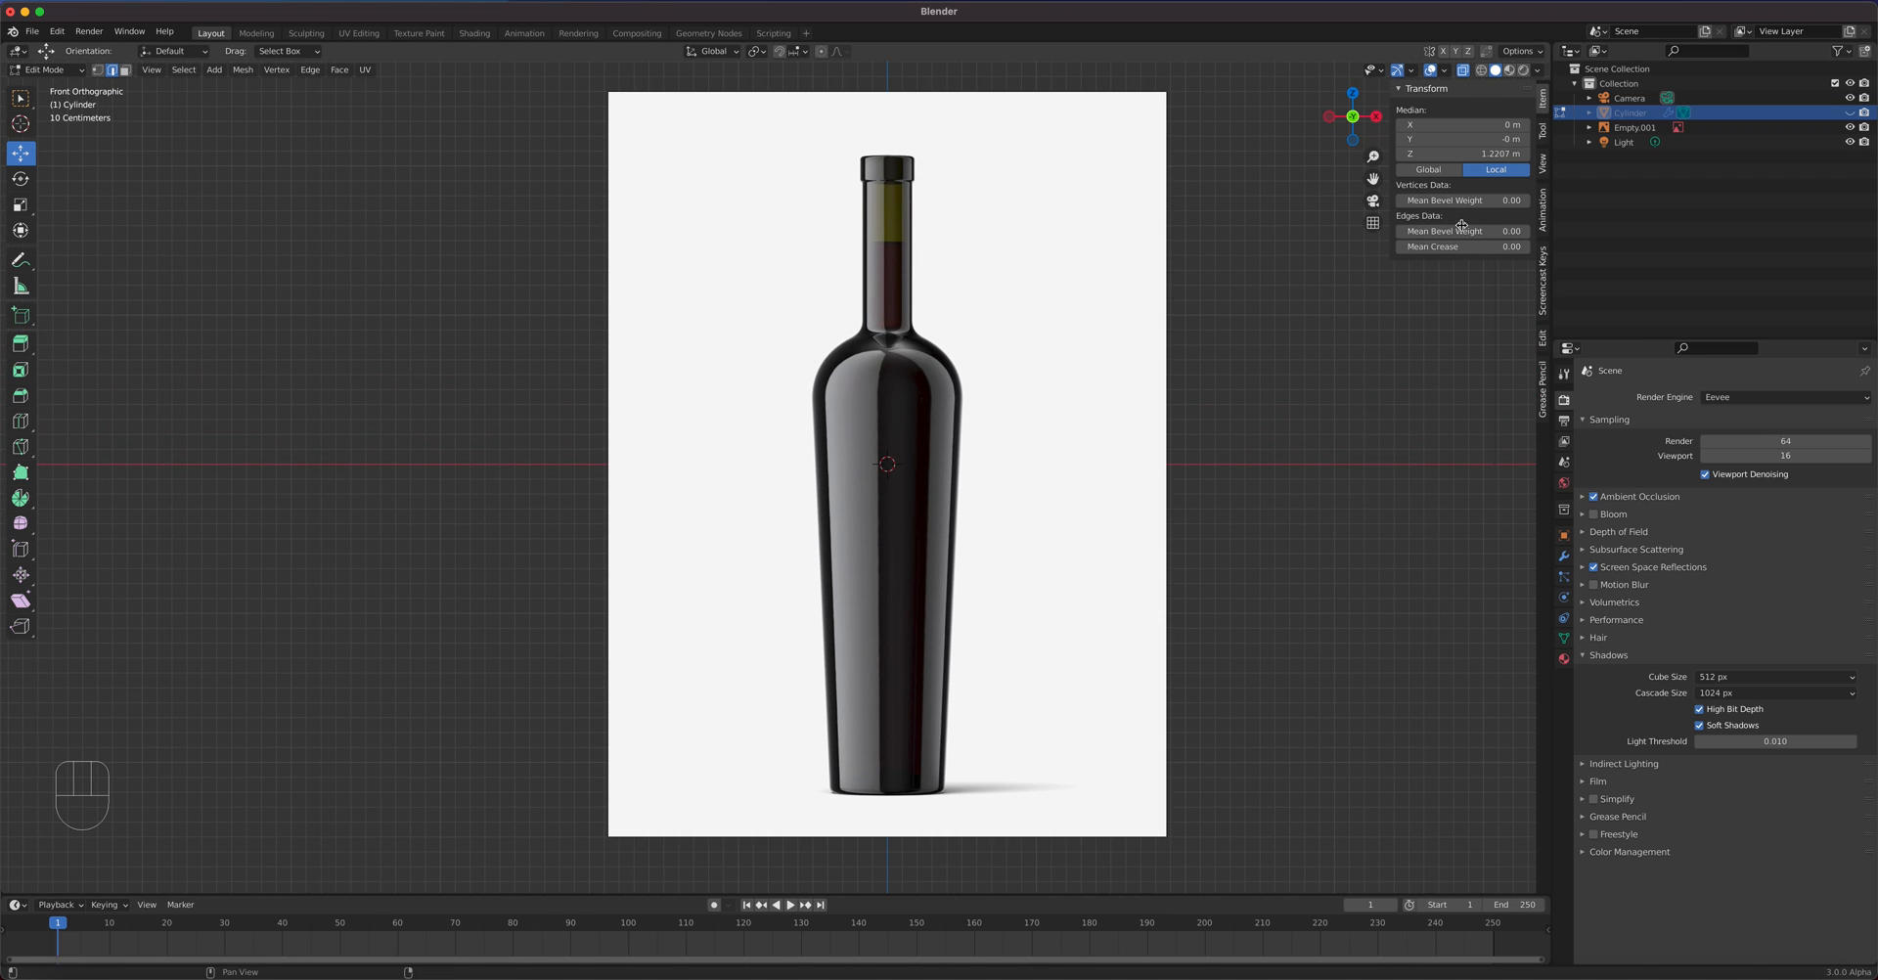
left_click(1850, 127)
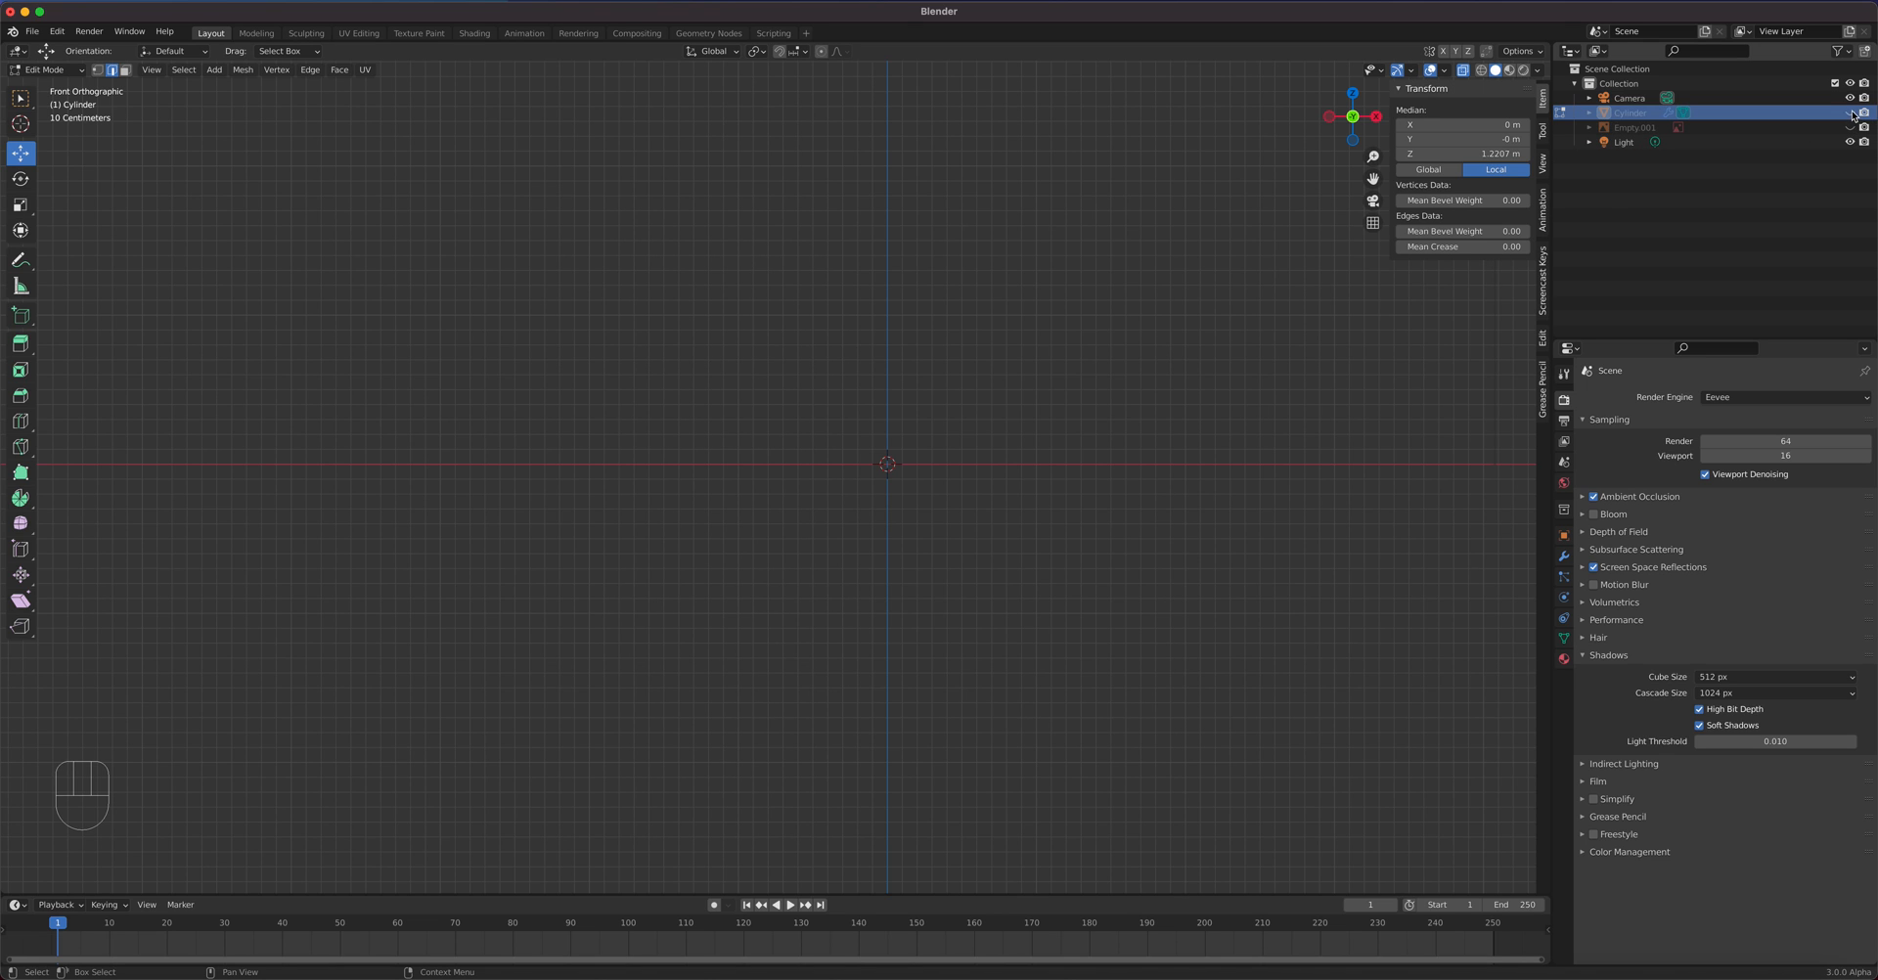
left_click(1849, 112)
key("Tab")
middle_click_drag(1097, 512, 1007, 545)
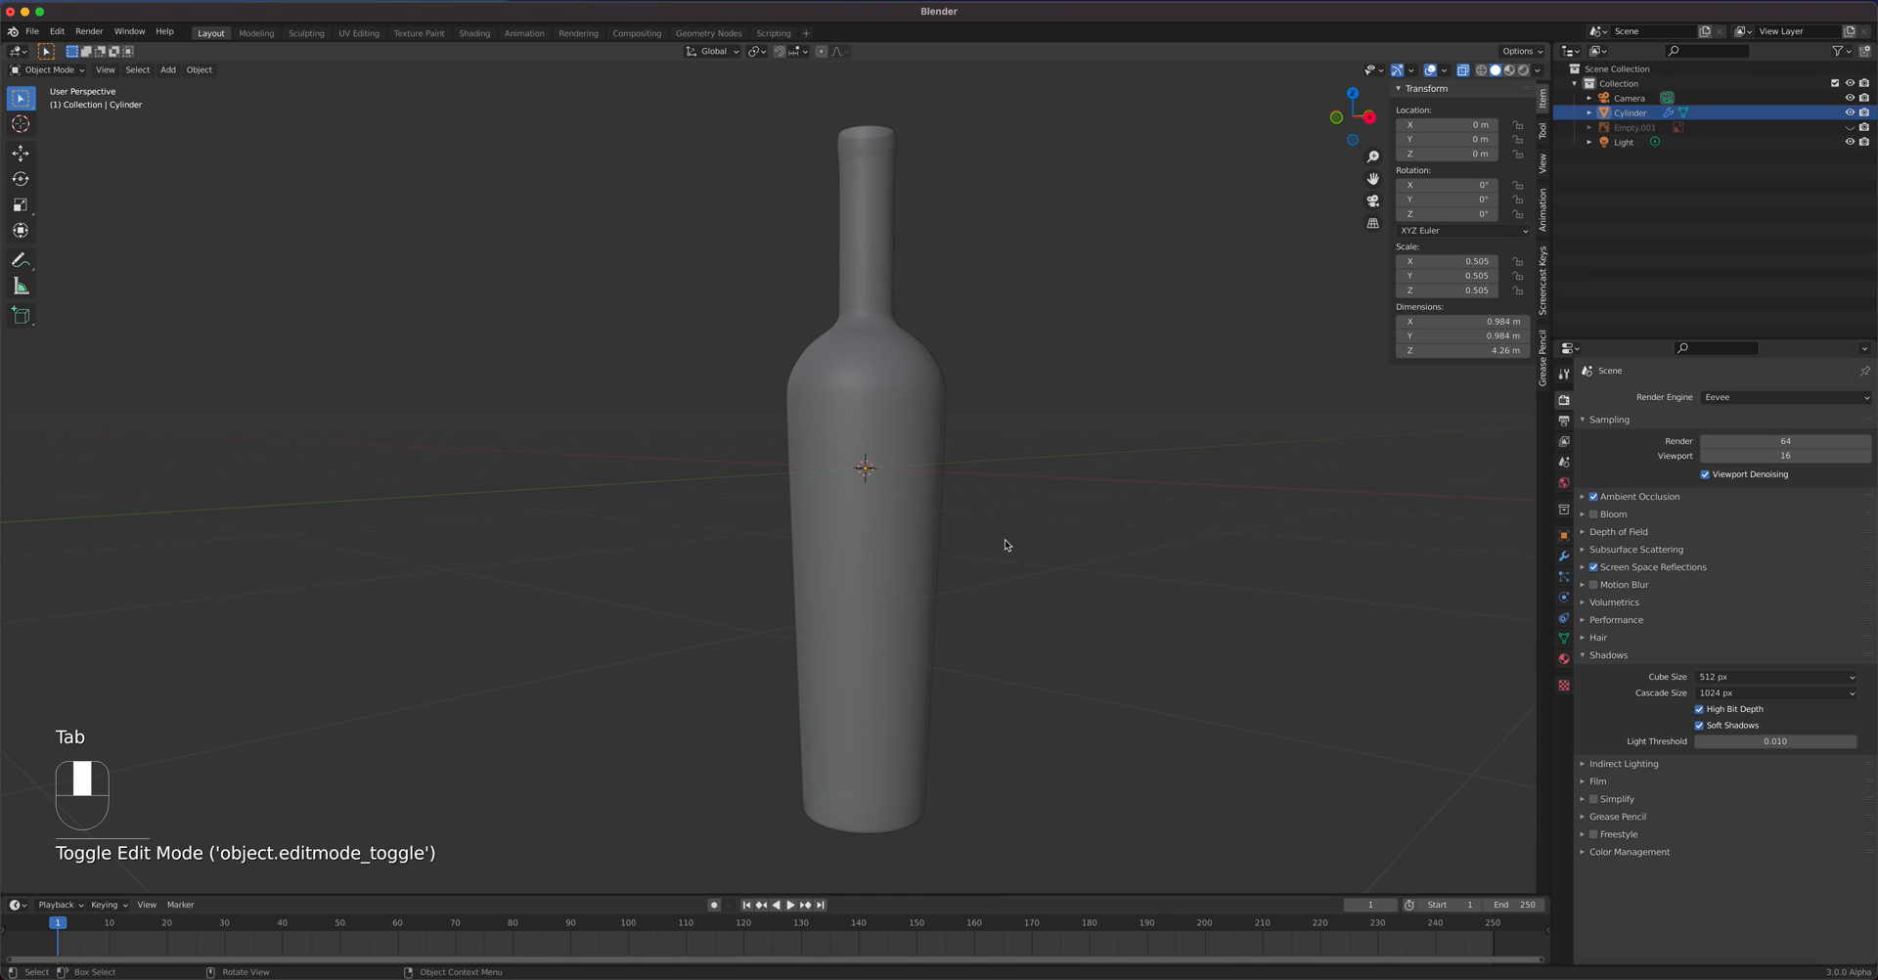
- Add a plane mesh at the world origin
key("shift+a")
mouse_move(1010, 364)
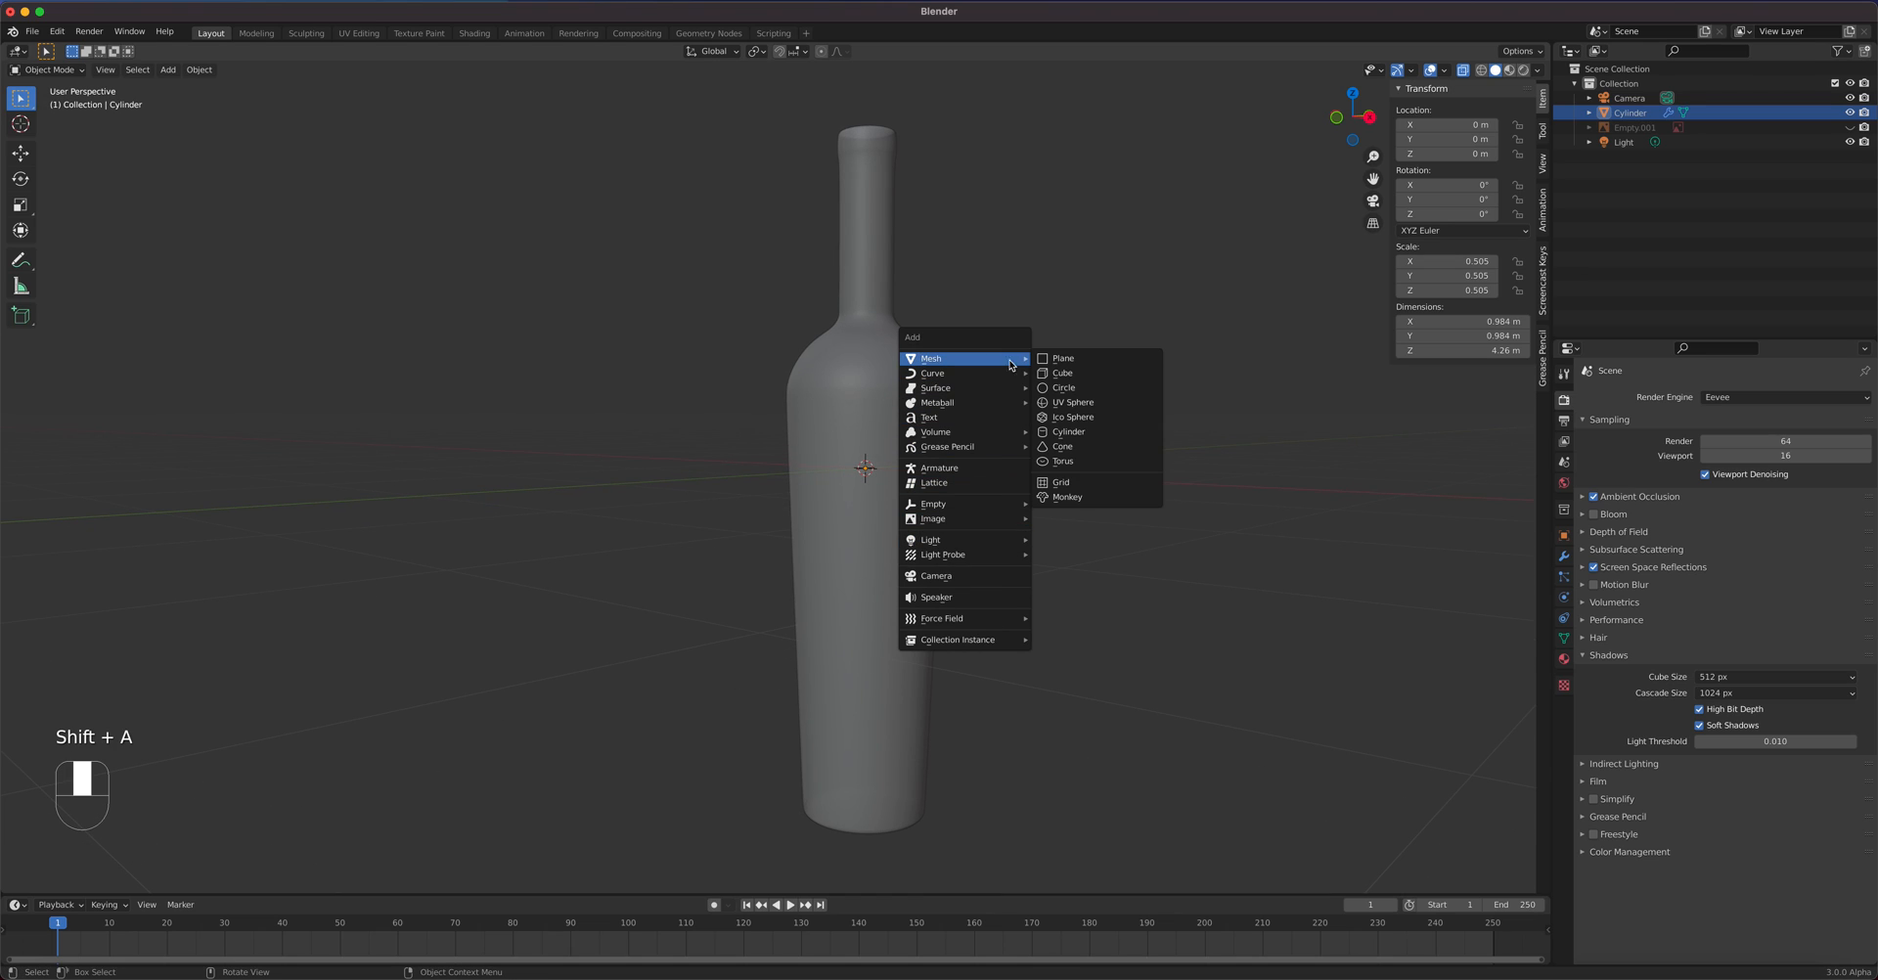
left_click(1080, 365)
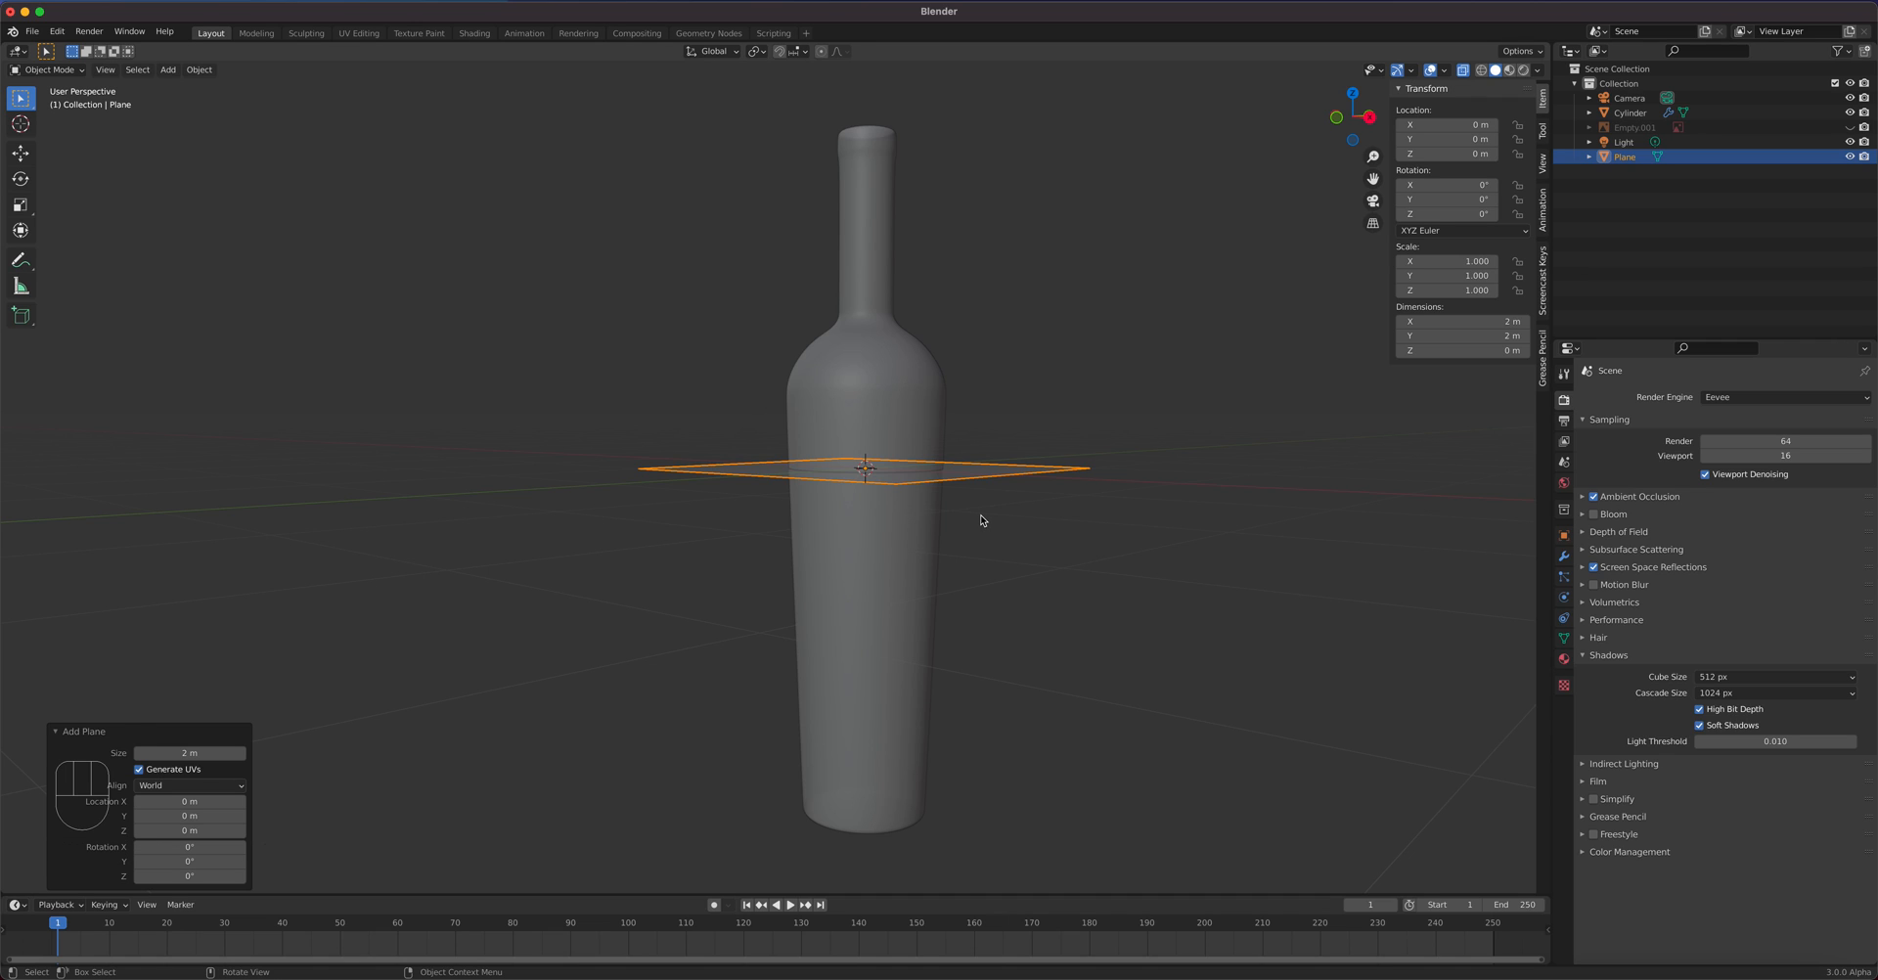
- Move the plane straight down to touch the underside of the bottle's base, at about Z -2.1947 m
key("KP_1")
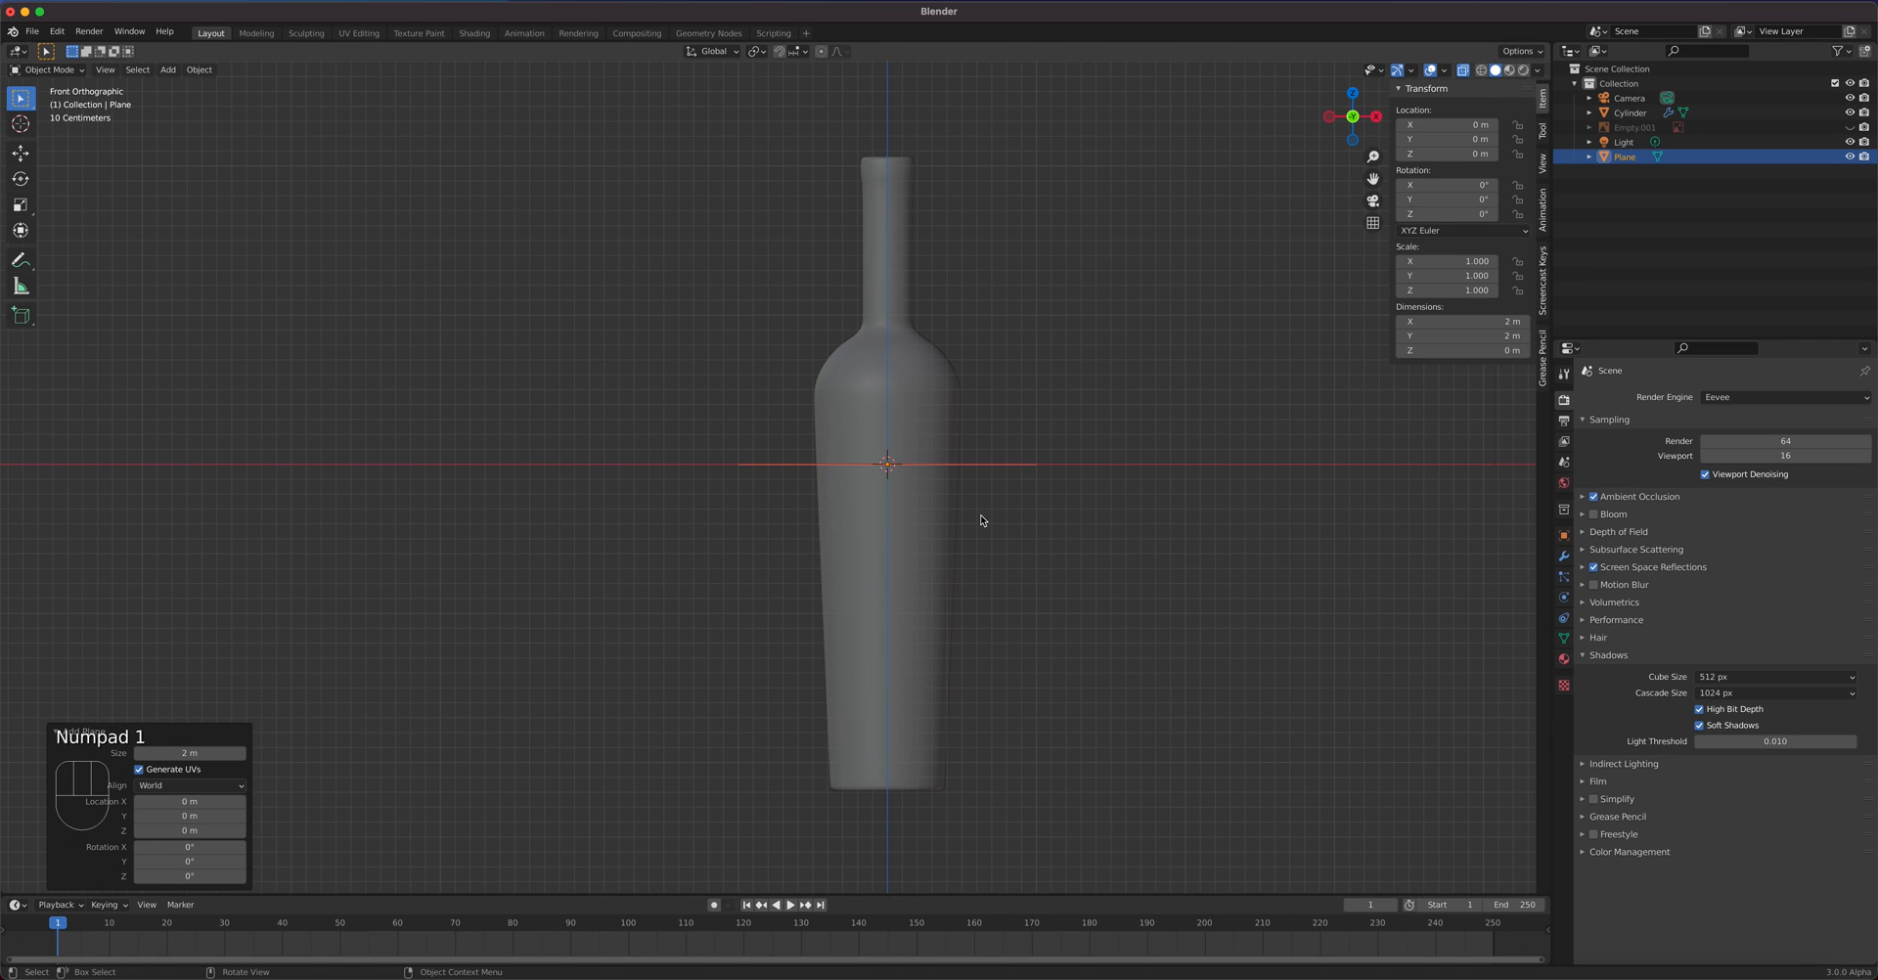
left_click(20, 153)
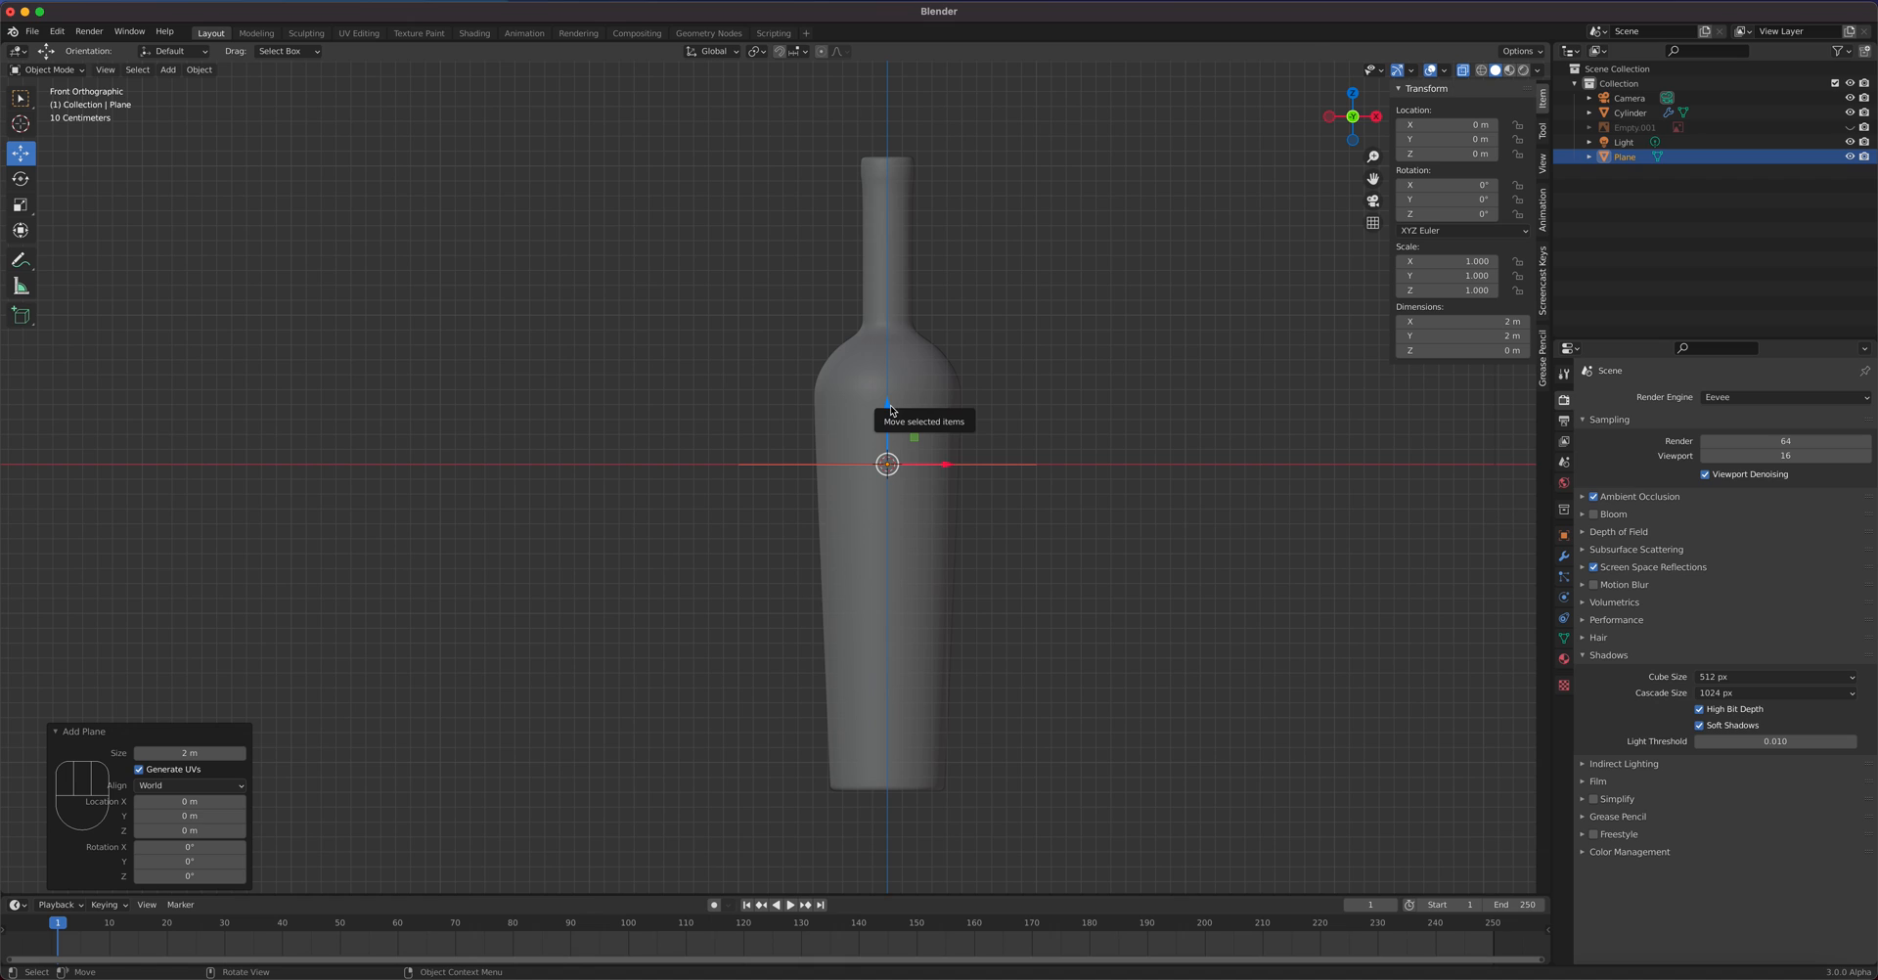
left_click_drag(888, 403, 894, 731)
scroll(906, 742, "up", 1)
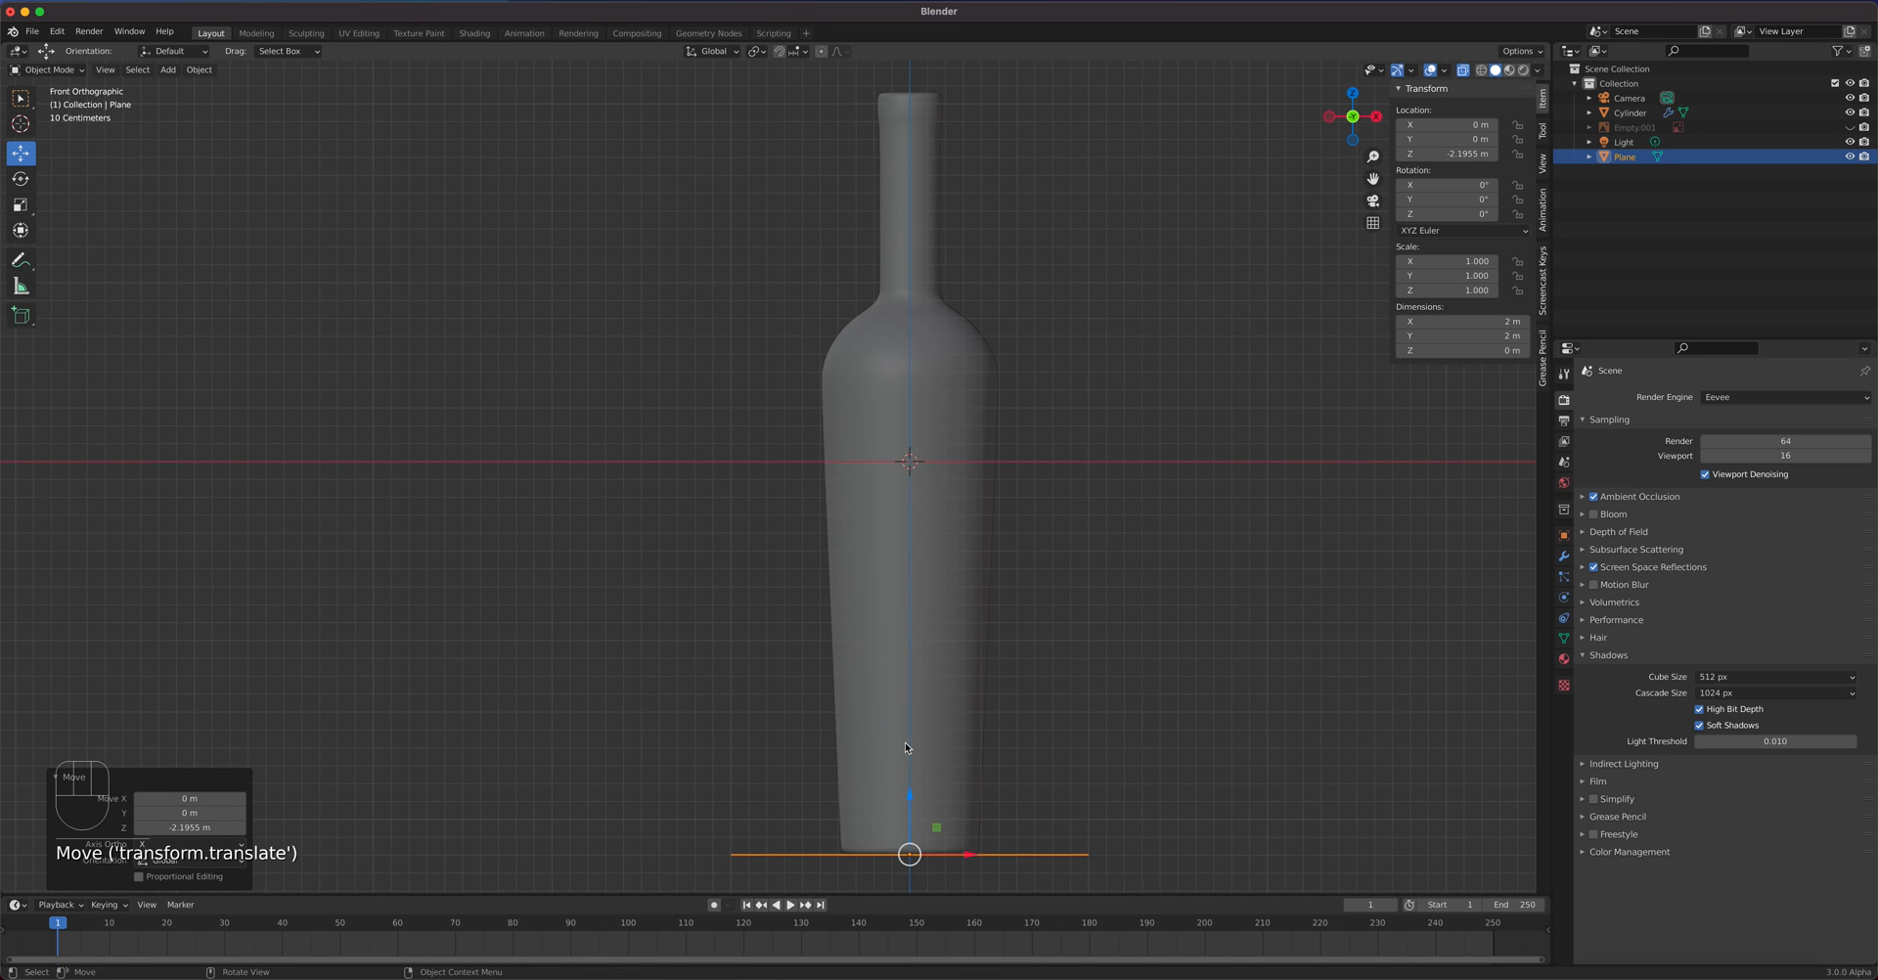
key("KP_Decimal")
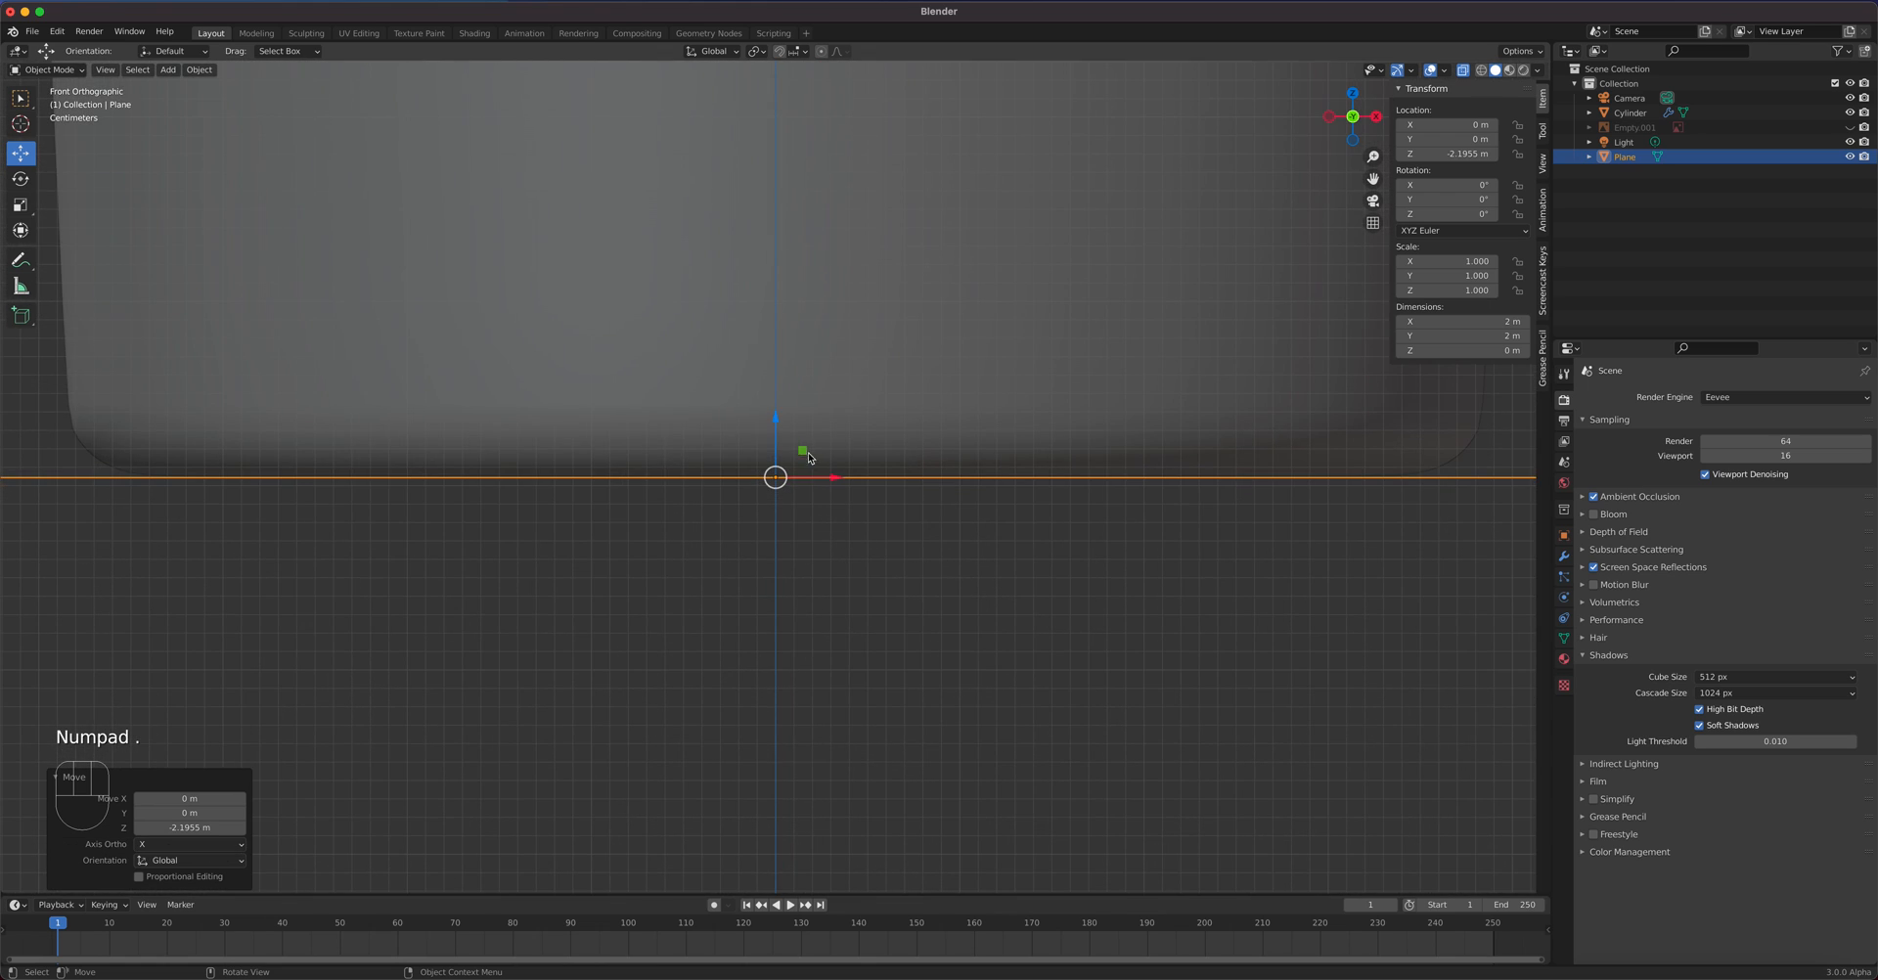
left_click_drag(776, 419, 775, 418)
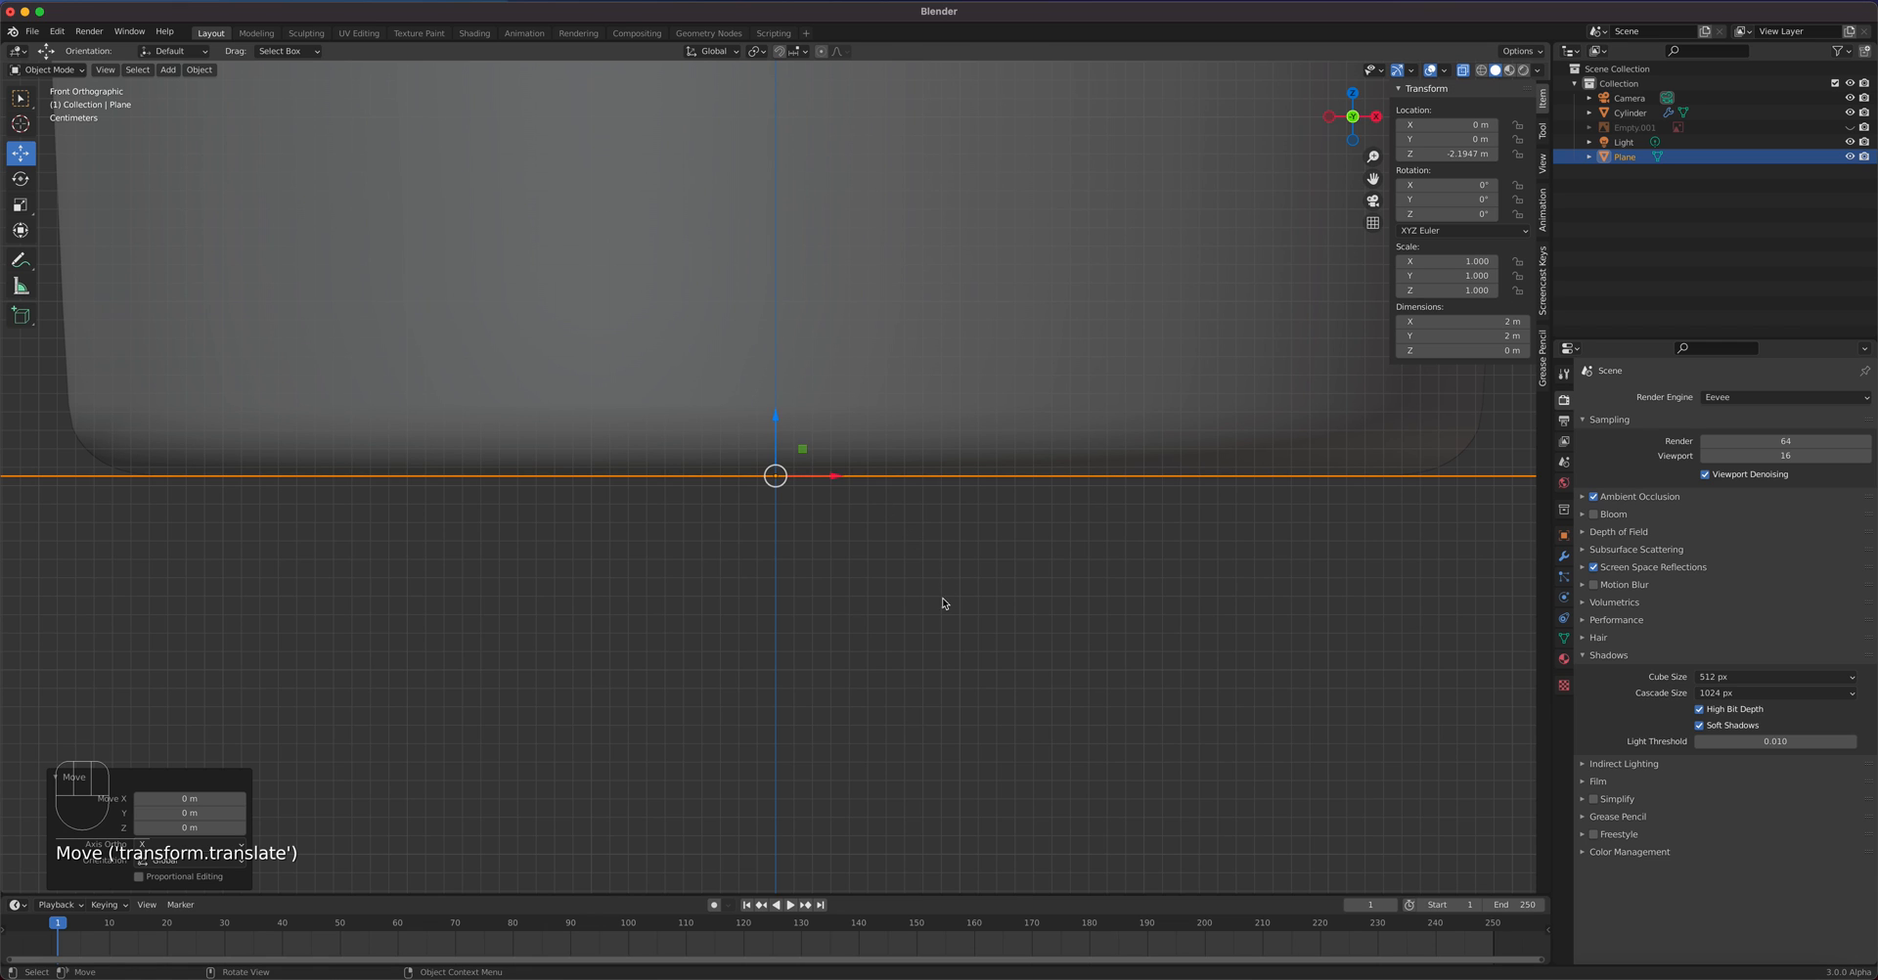
- Scale the plane up to about 4.876 so it forms a wide floor around the bottle
scroll(941, 577, "down", 10)
middle_click_drag(938, 587, 914, 528)
scroll(912, 524, "down", 6)
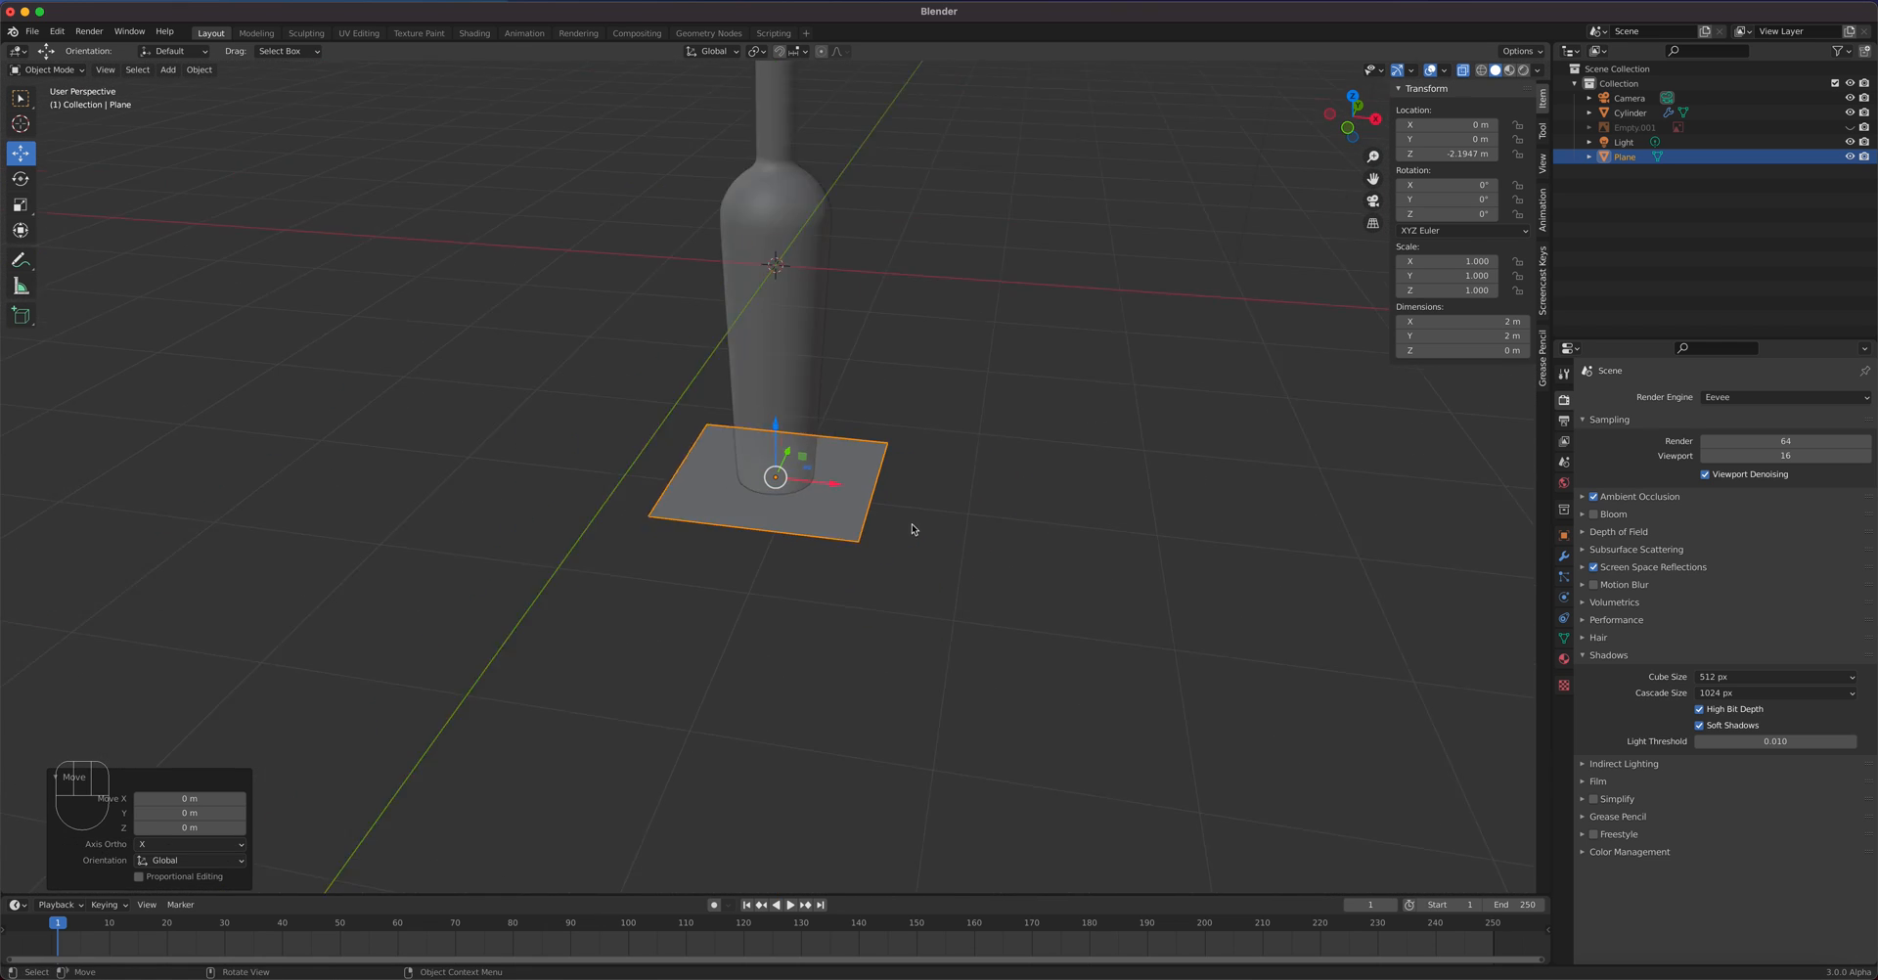
key("s")
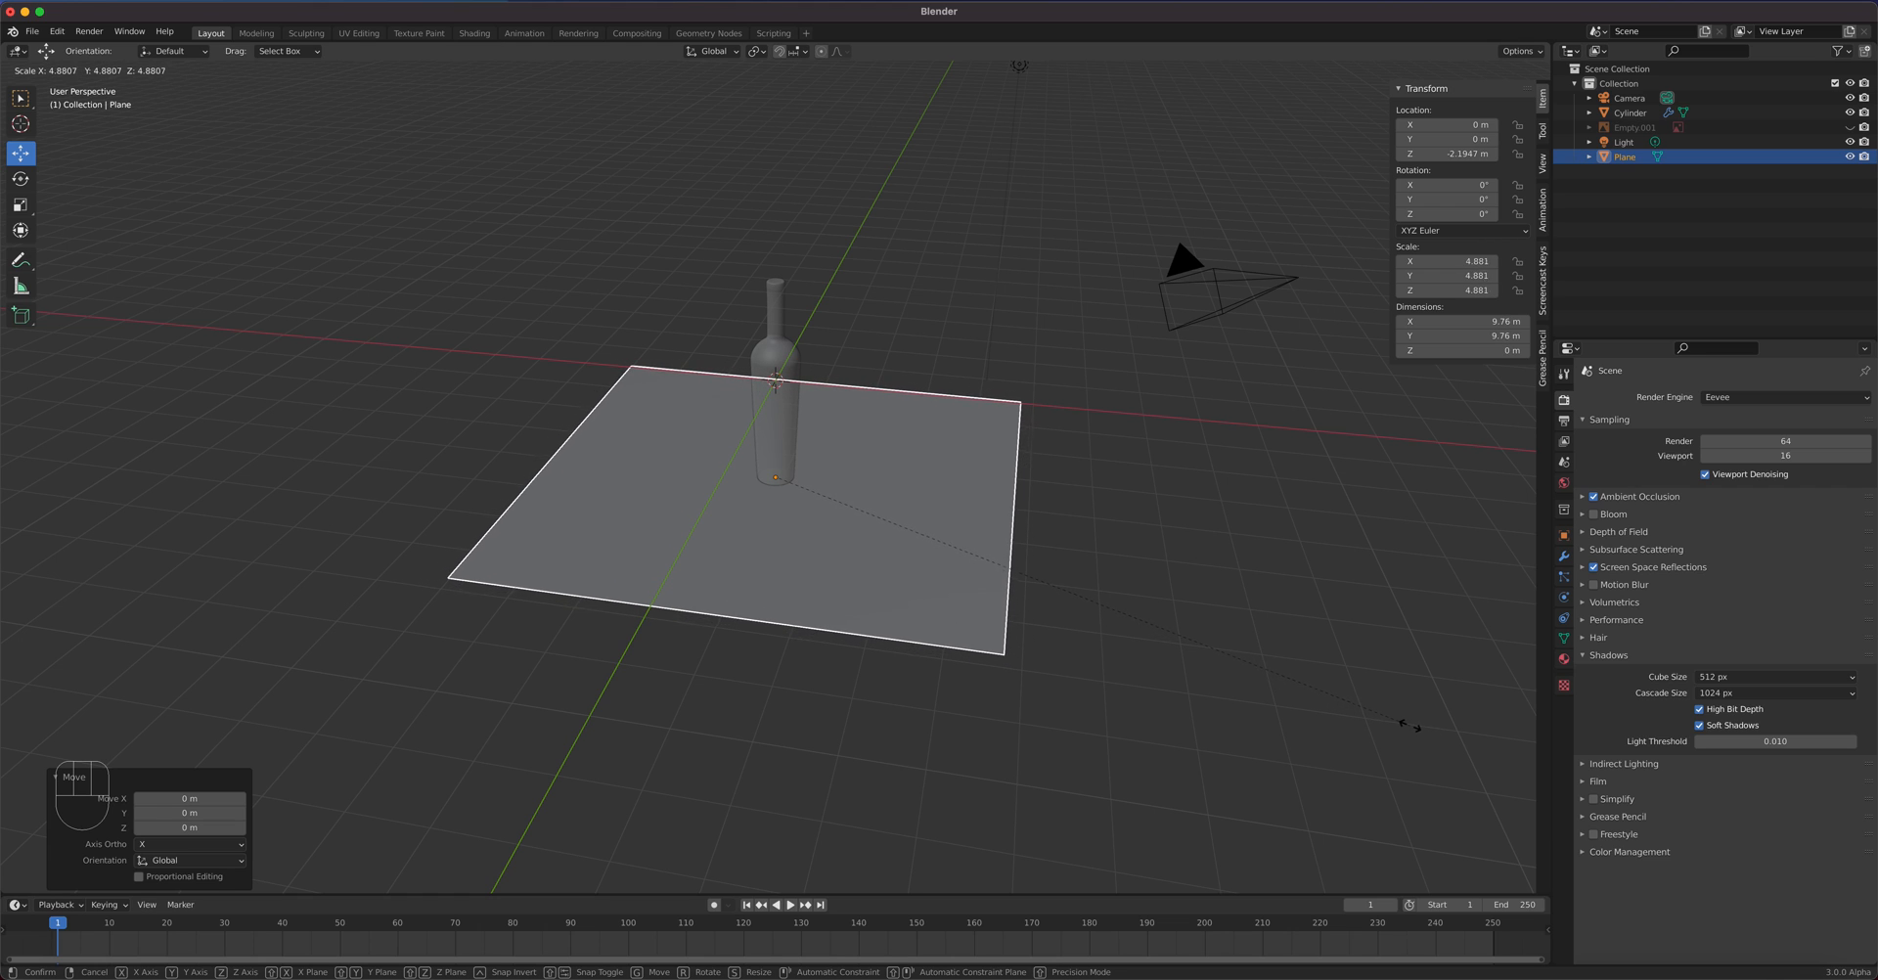
left_click(1271, 683)
middle_click_drag(1131, 633, 841, 537)
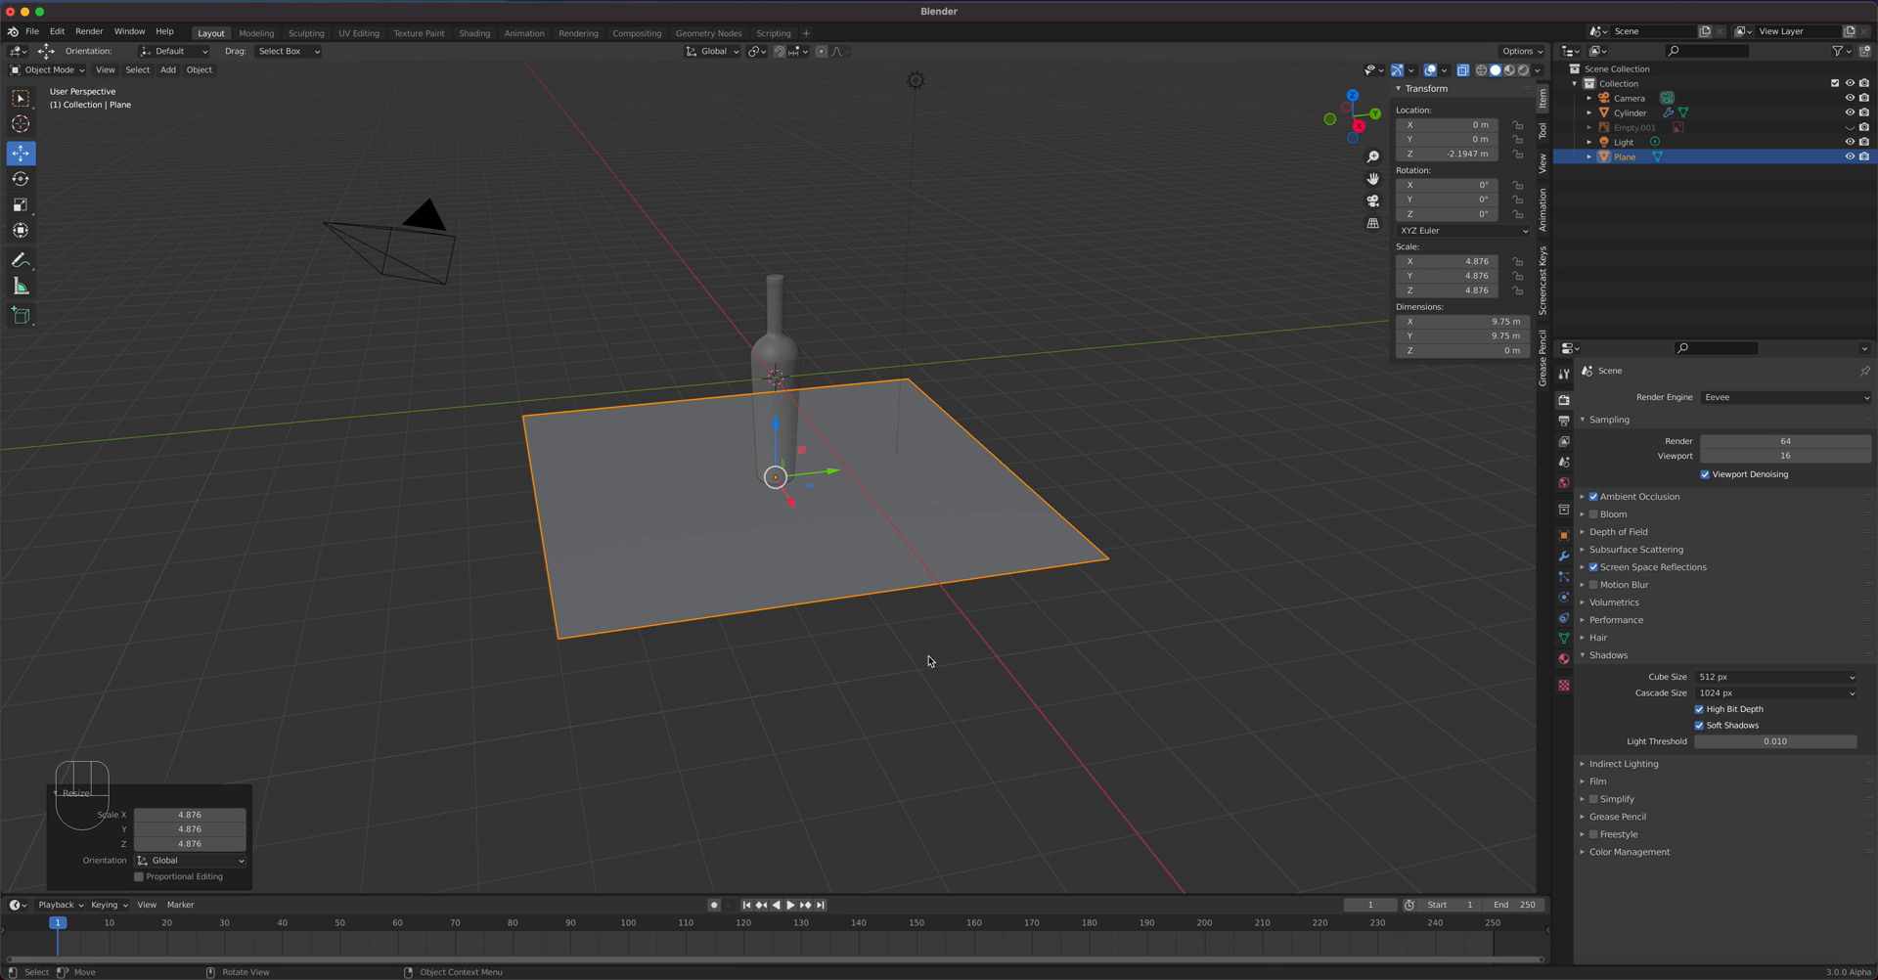
- Show the reference image and examine the bottle's base and its shadow in relation to the floor plane
left_click(1850, 127)
middle_click_drag(1222, 372, 1037, 394)
scroll(915, 480, "up", 5)
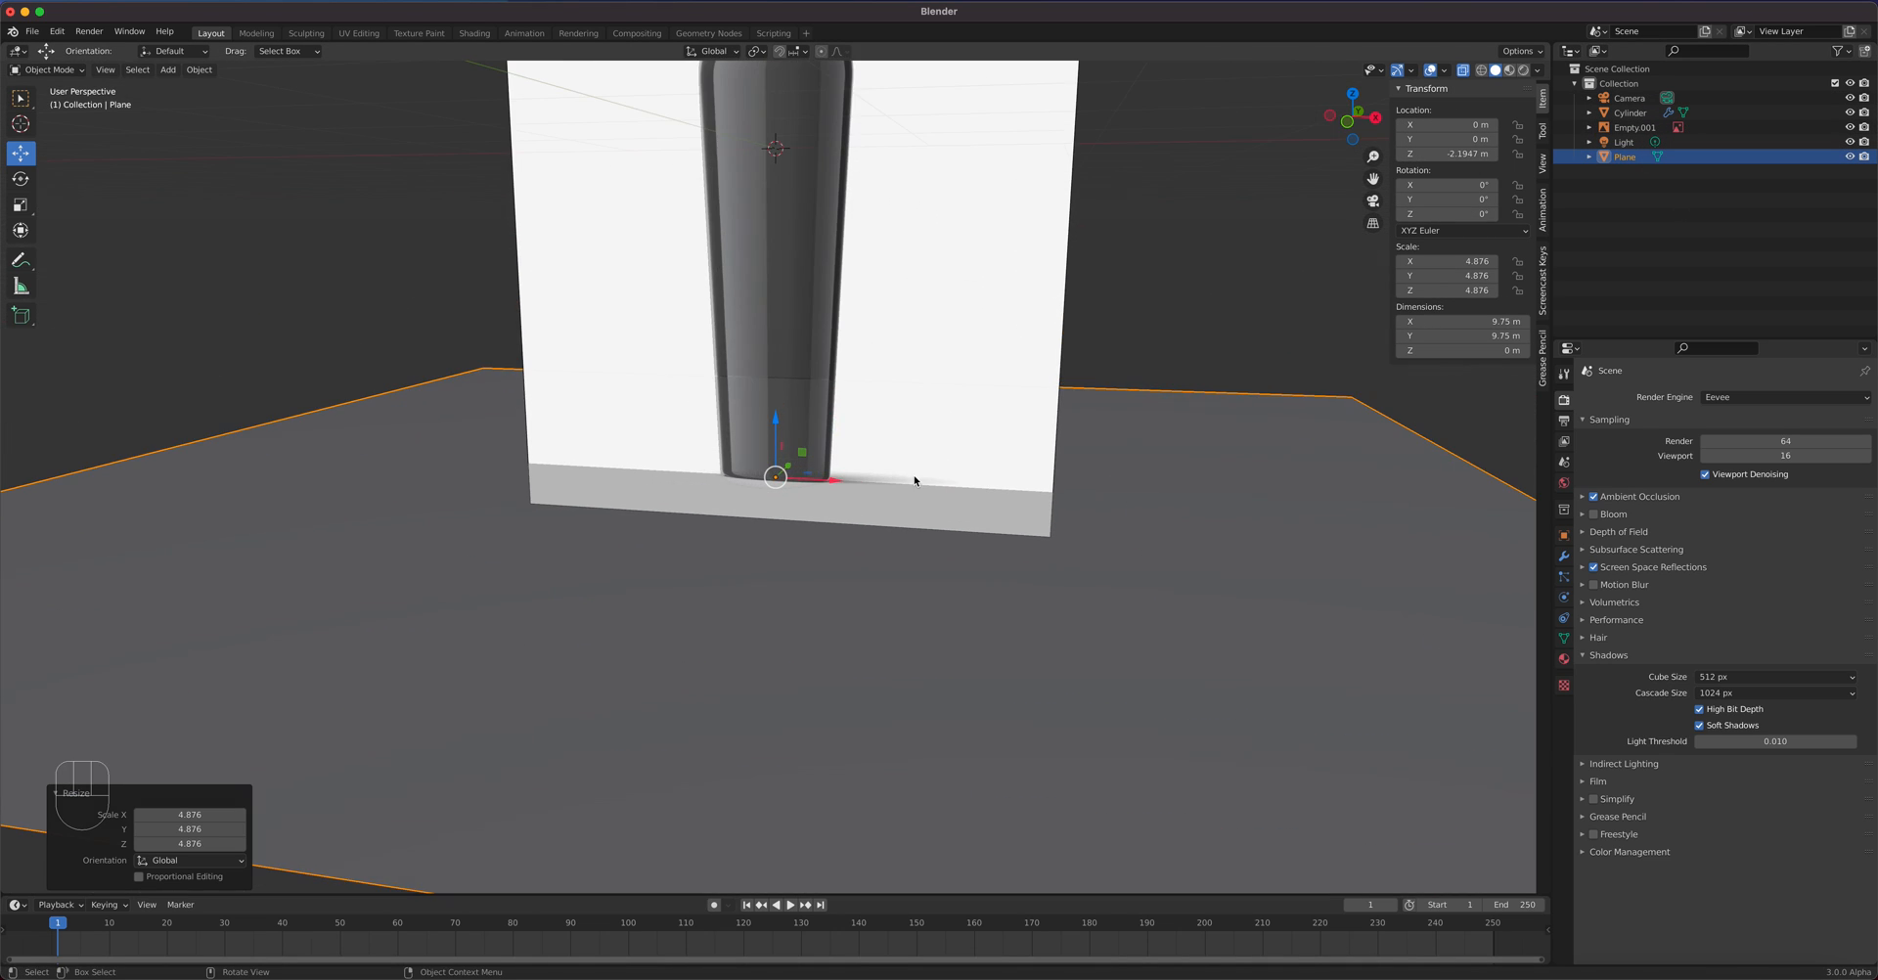
middle_click_drag(910, 490, 993, 318)
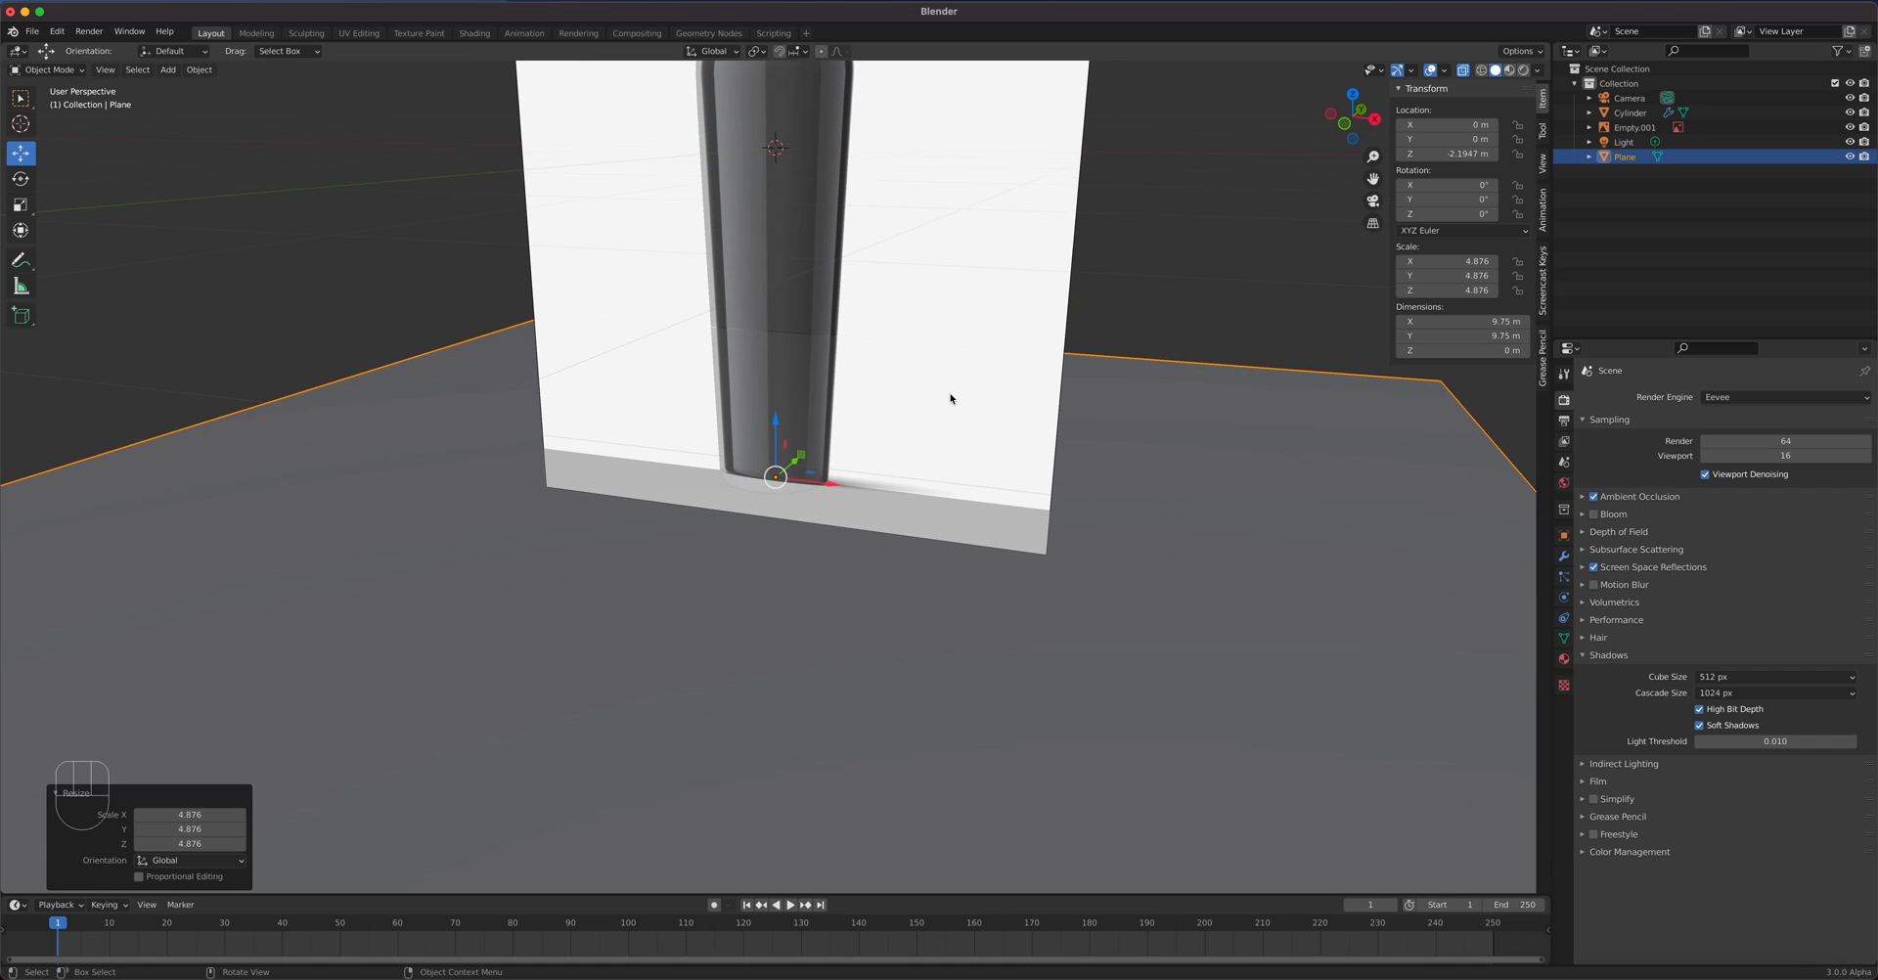
middle_click_drag(952, 421, 912, 412)
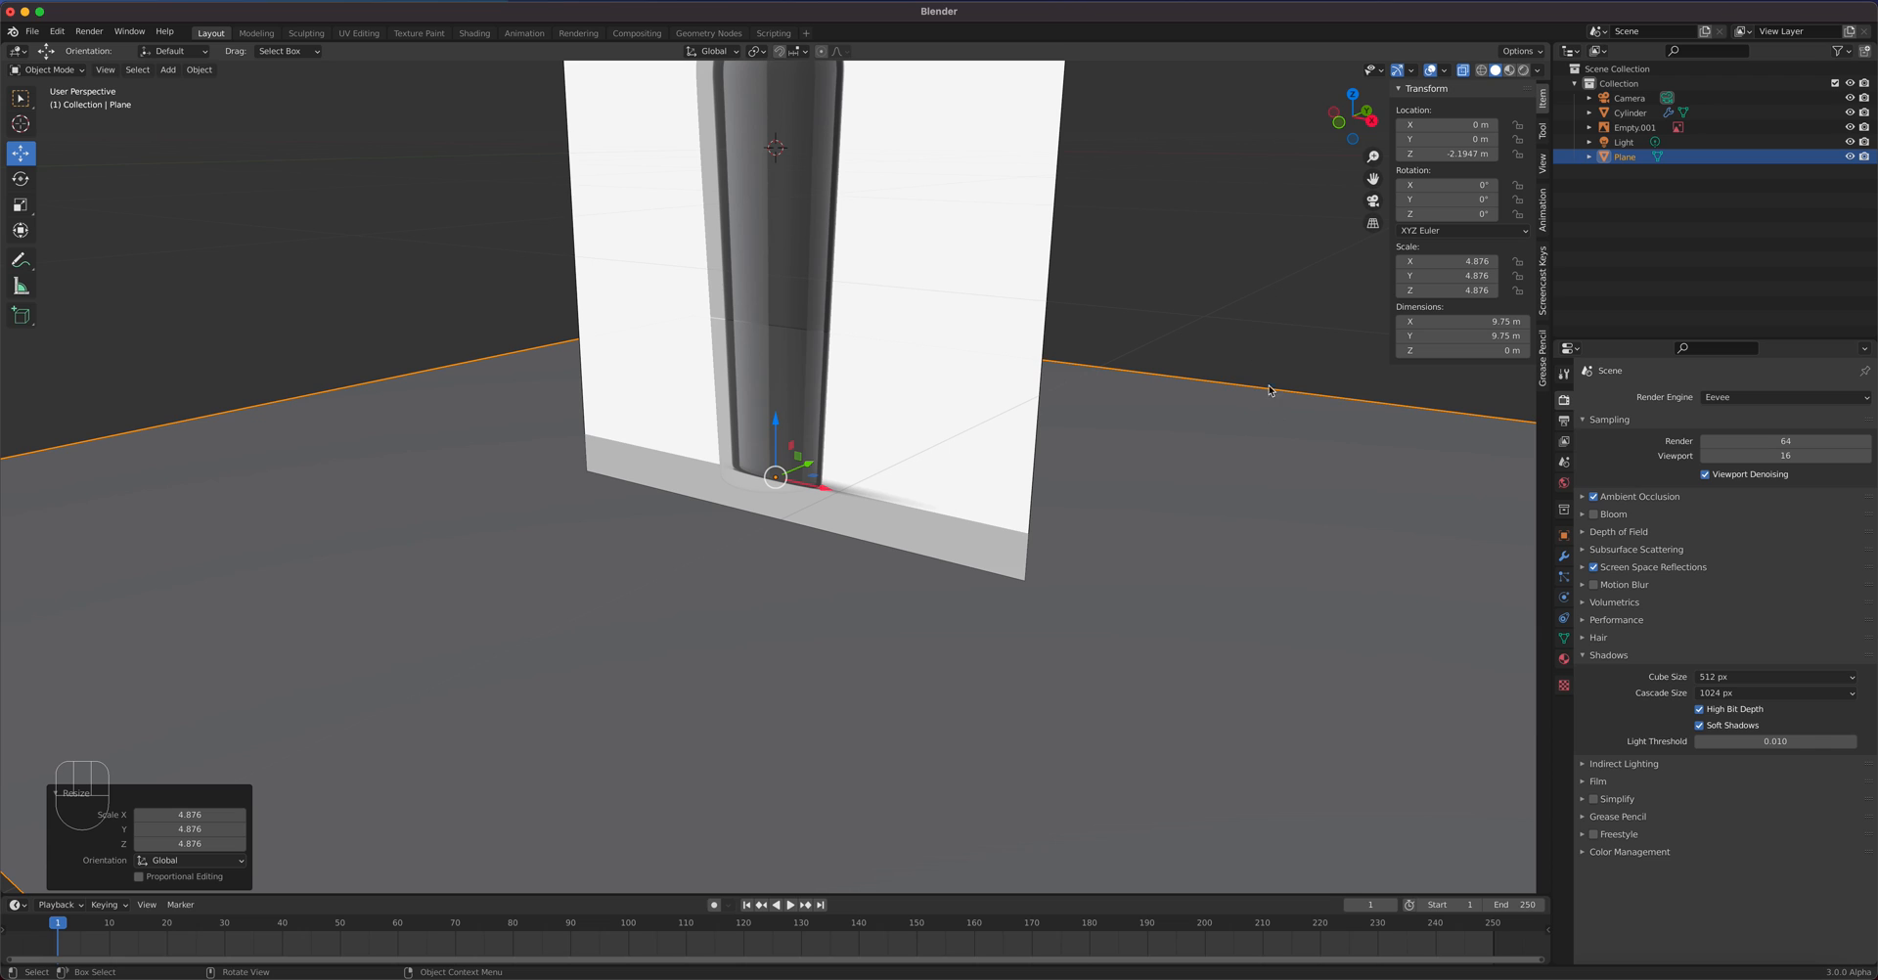
scroll(1312, 566, "down", 5)
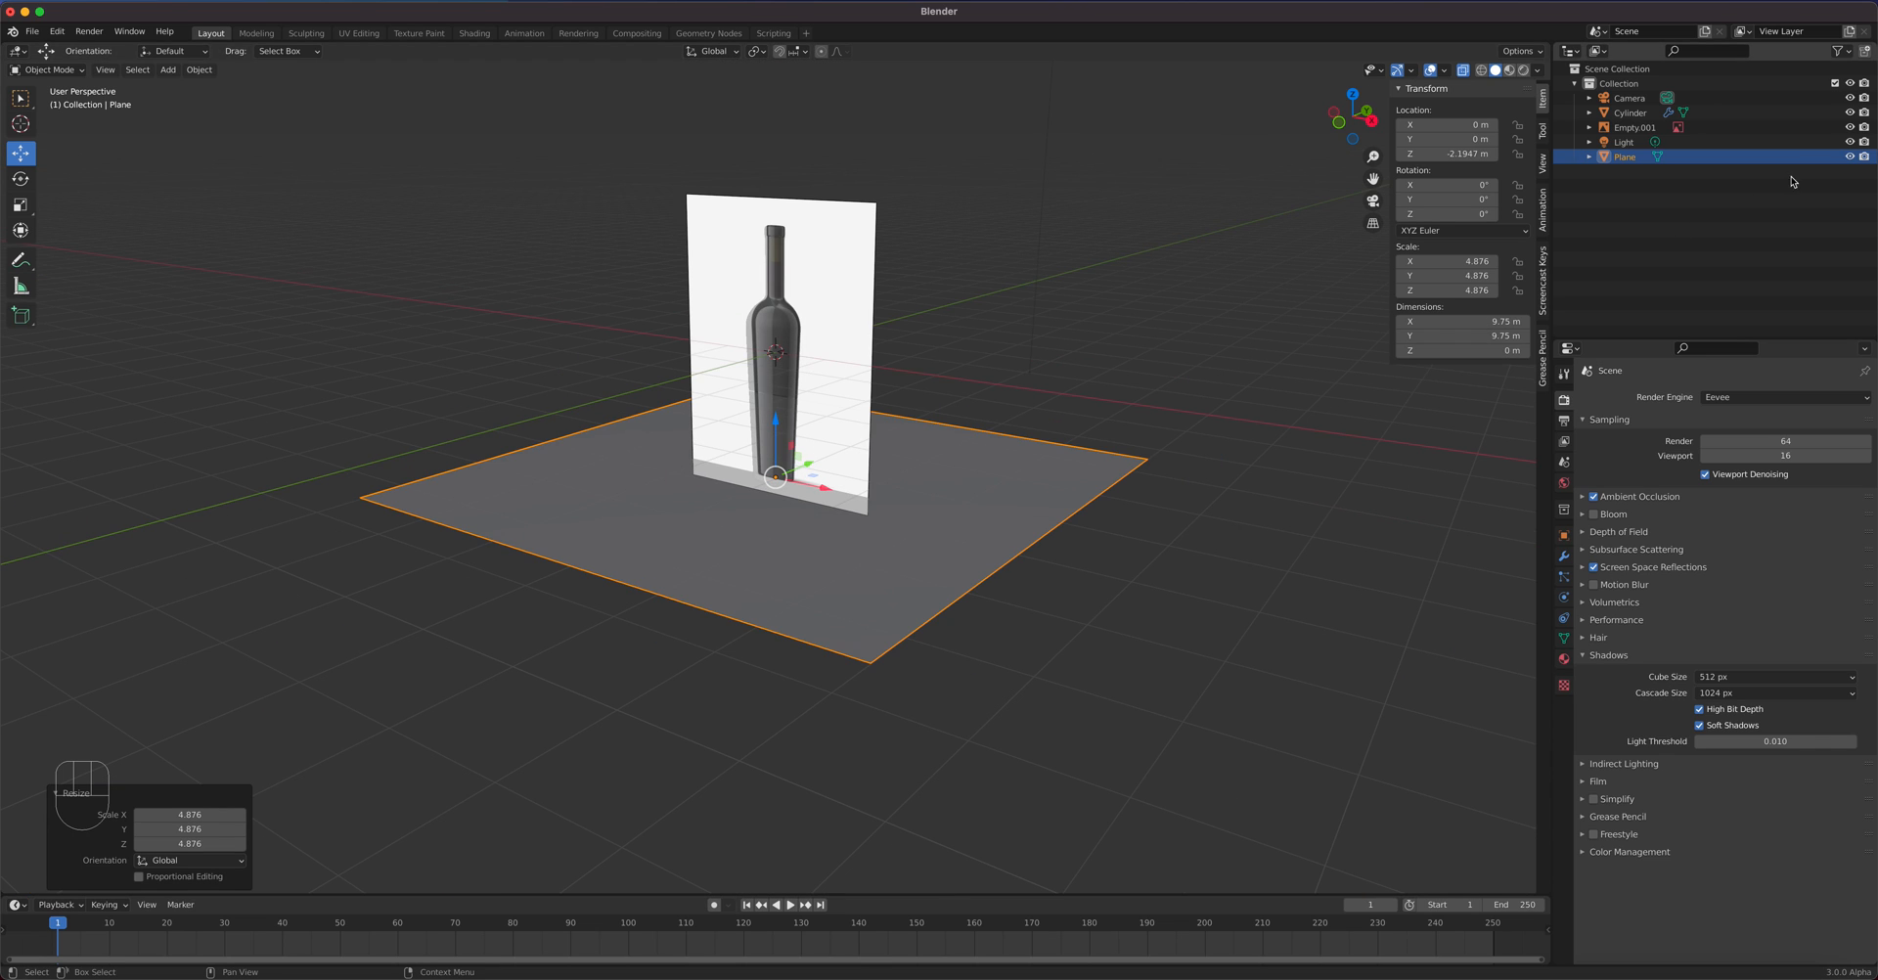
- Hide the reference image and extrude the floor plane's rear edge in place, working from the right side view
left_click(1849, 127)
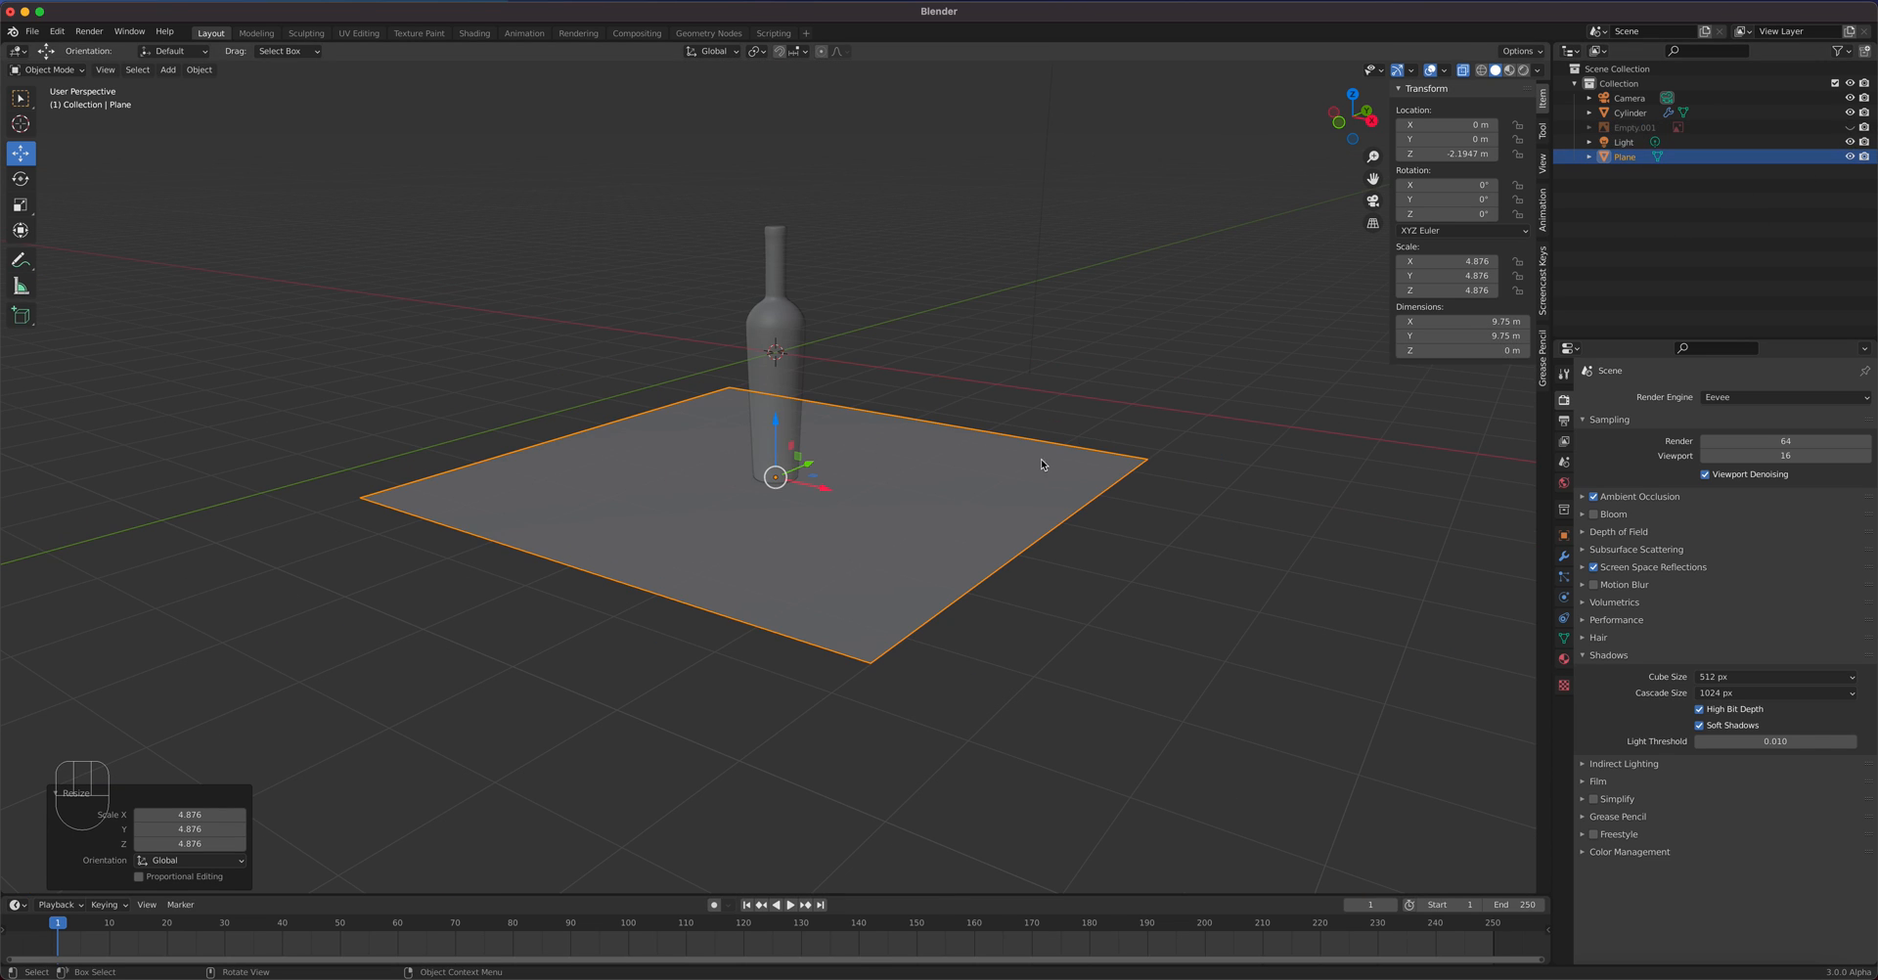
key("Tab")
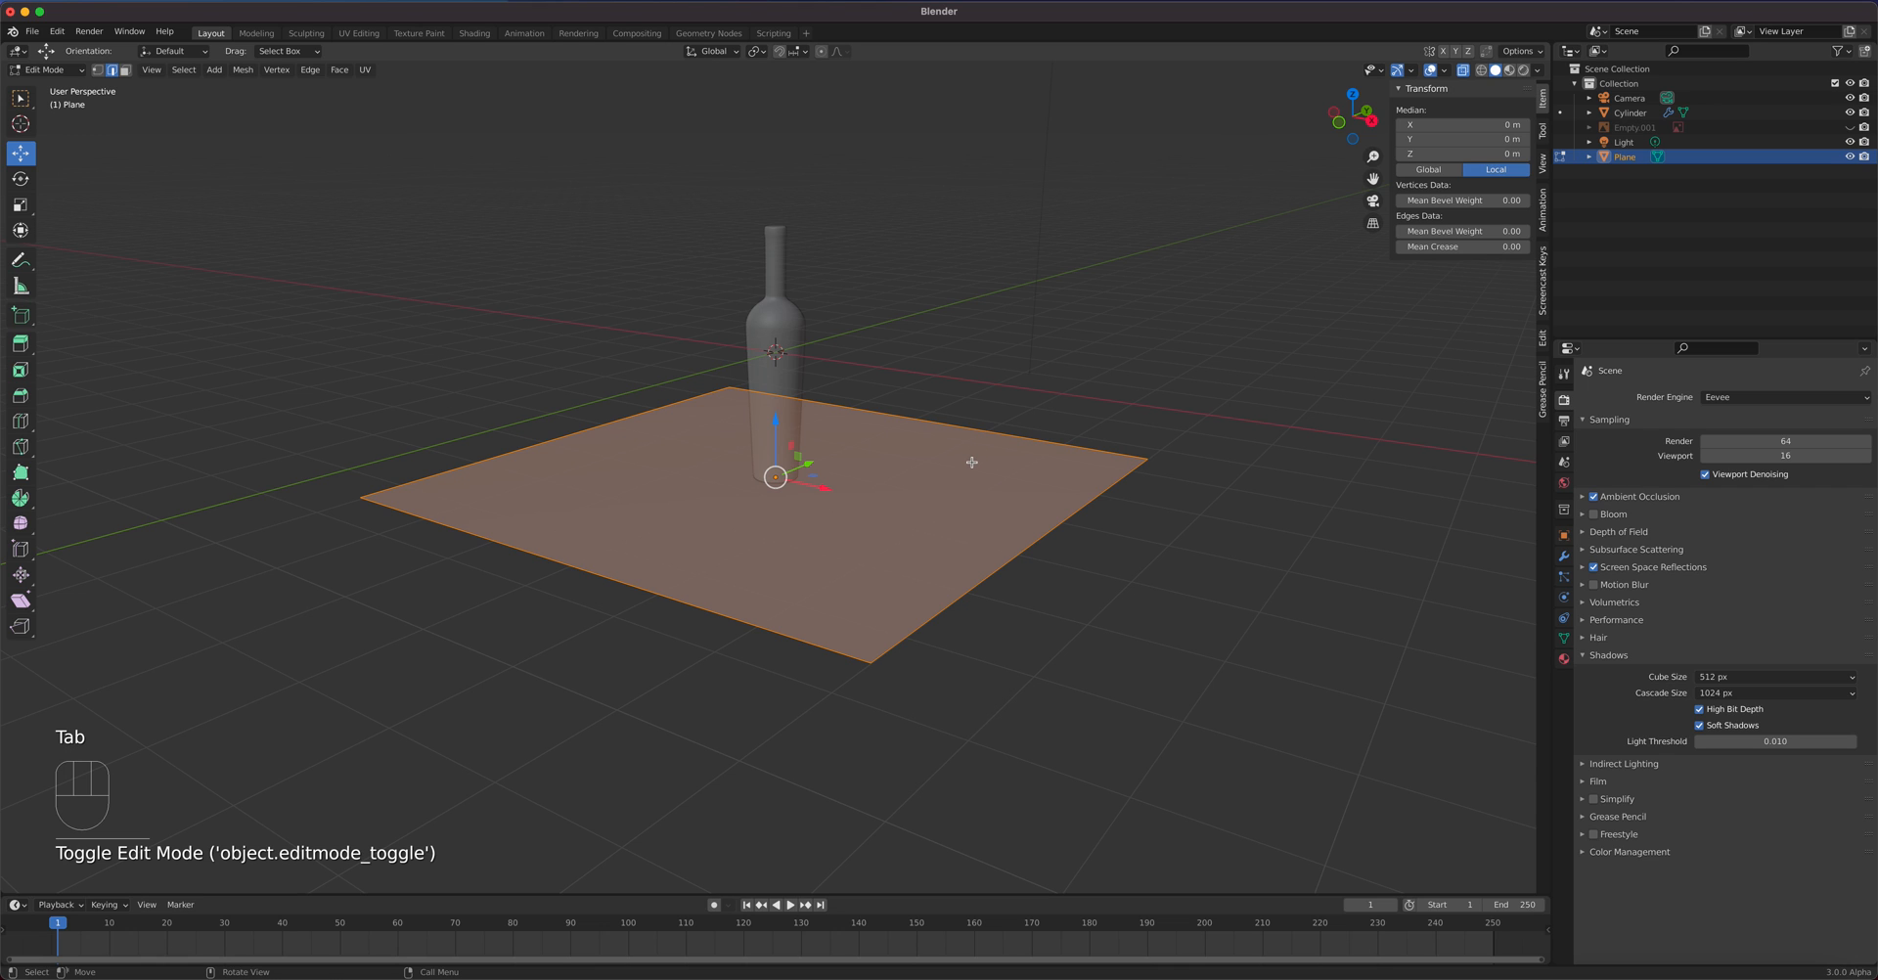
key("KP_1")
middle_click_drag(971, 443, 889, 490)
key("2")
left_click(961, 408)
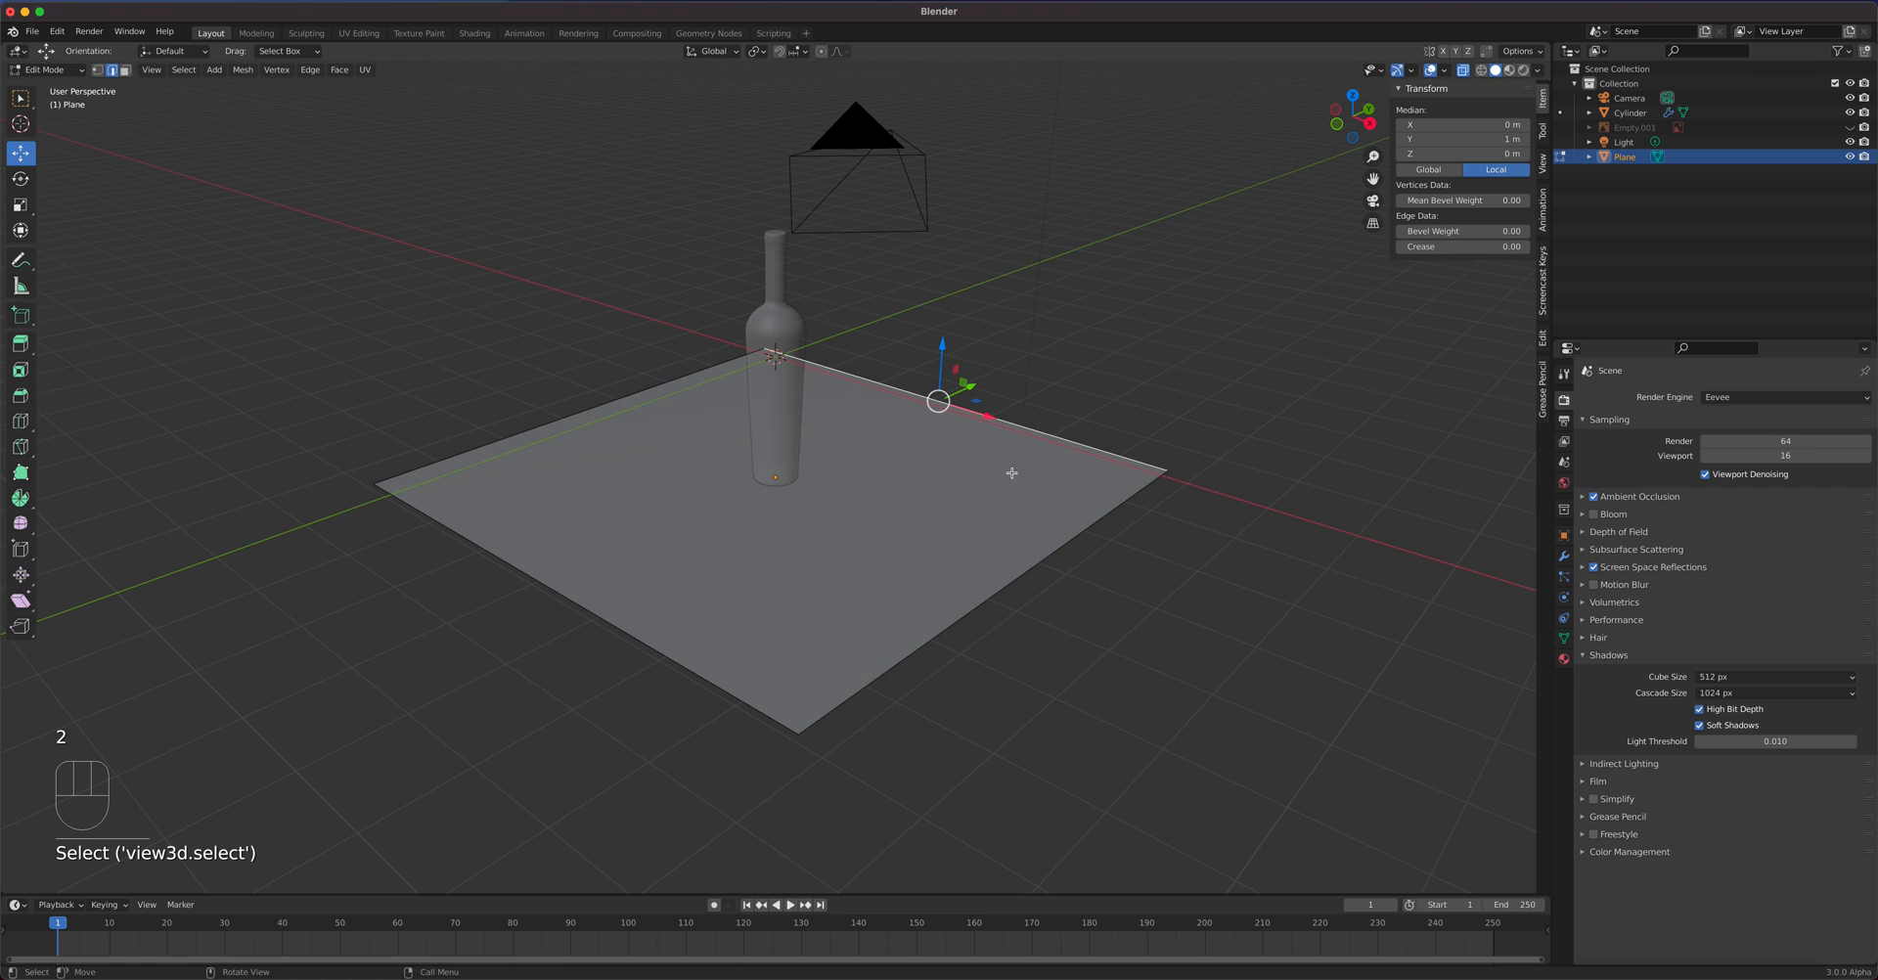
middle_click_drag(1054, 570, 994, 581)
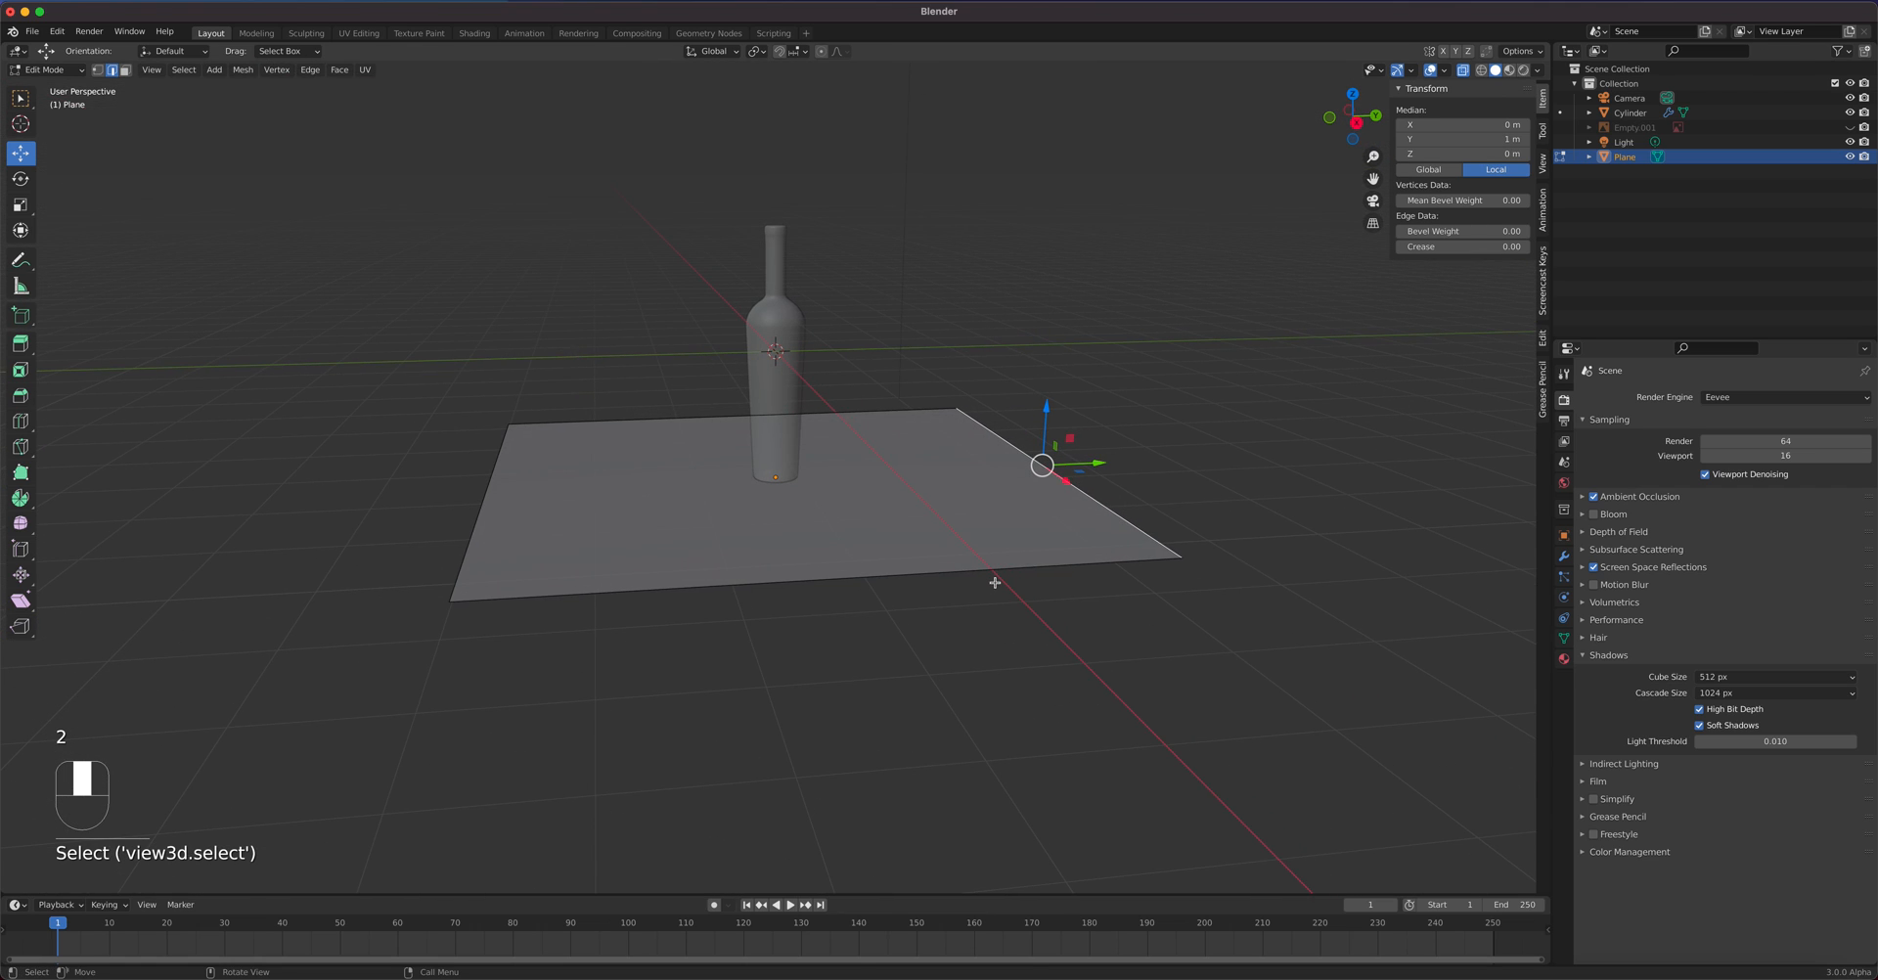
key("KP_3")
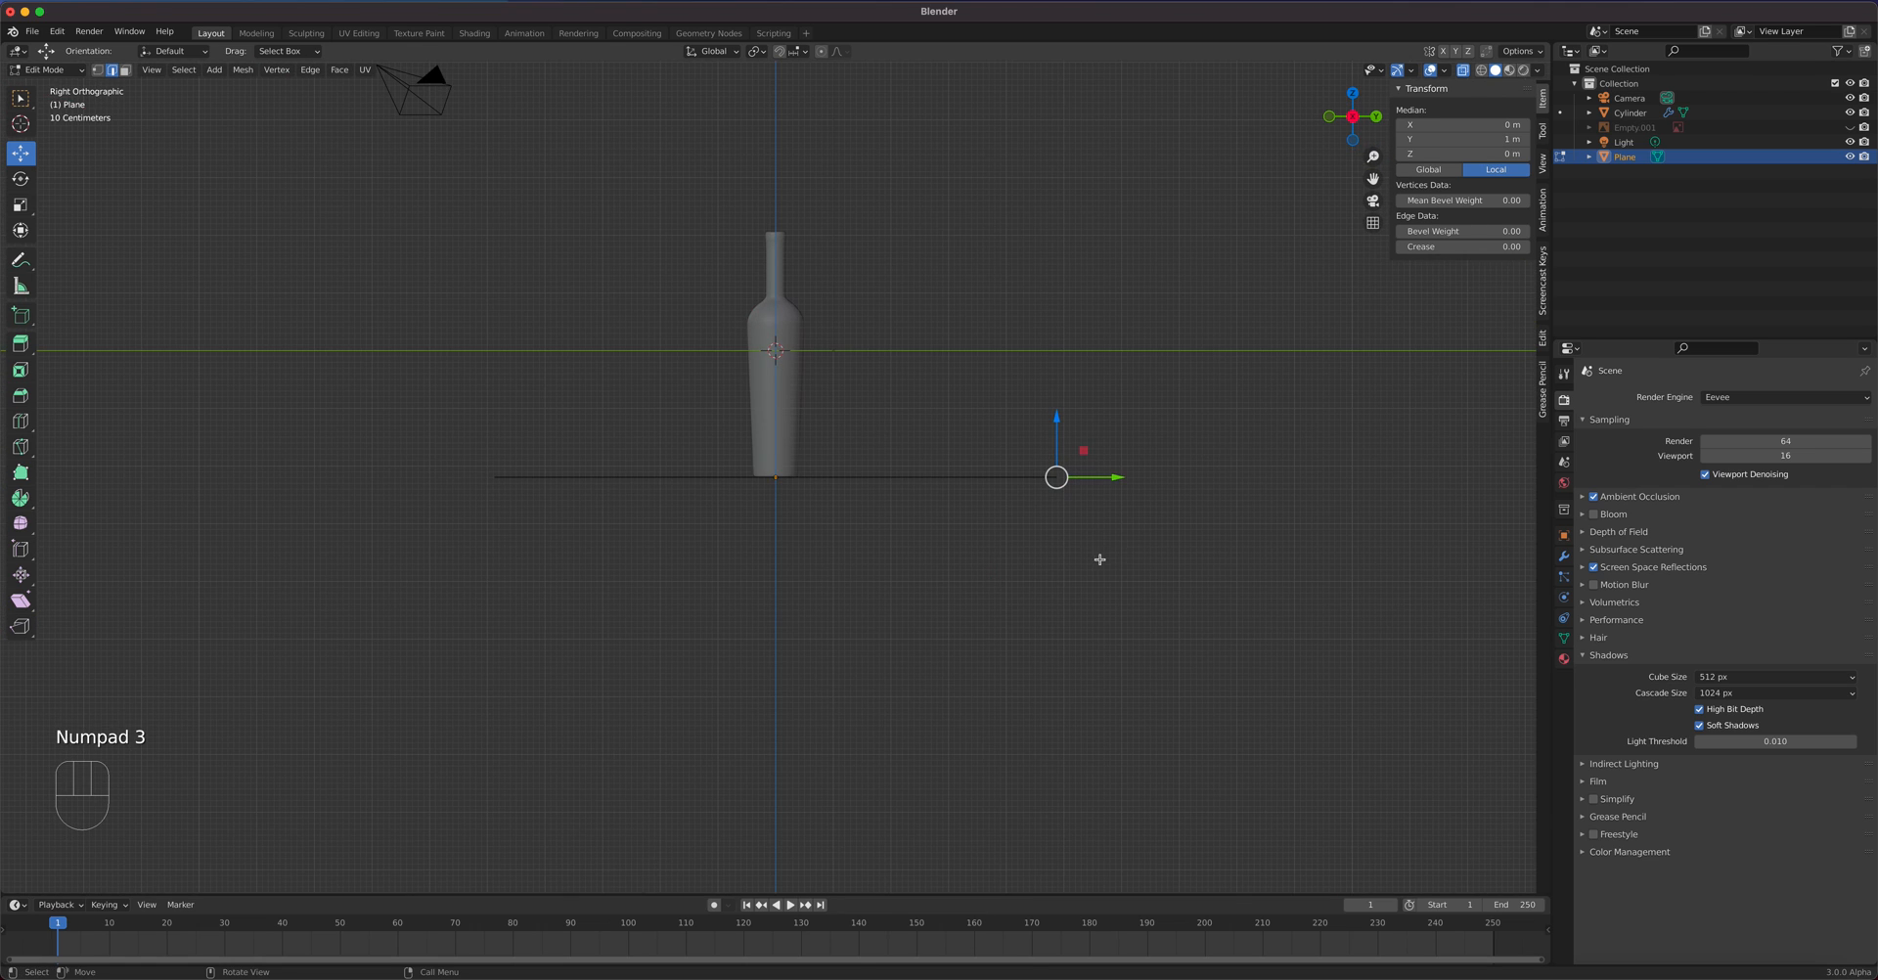
key("e")
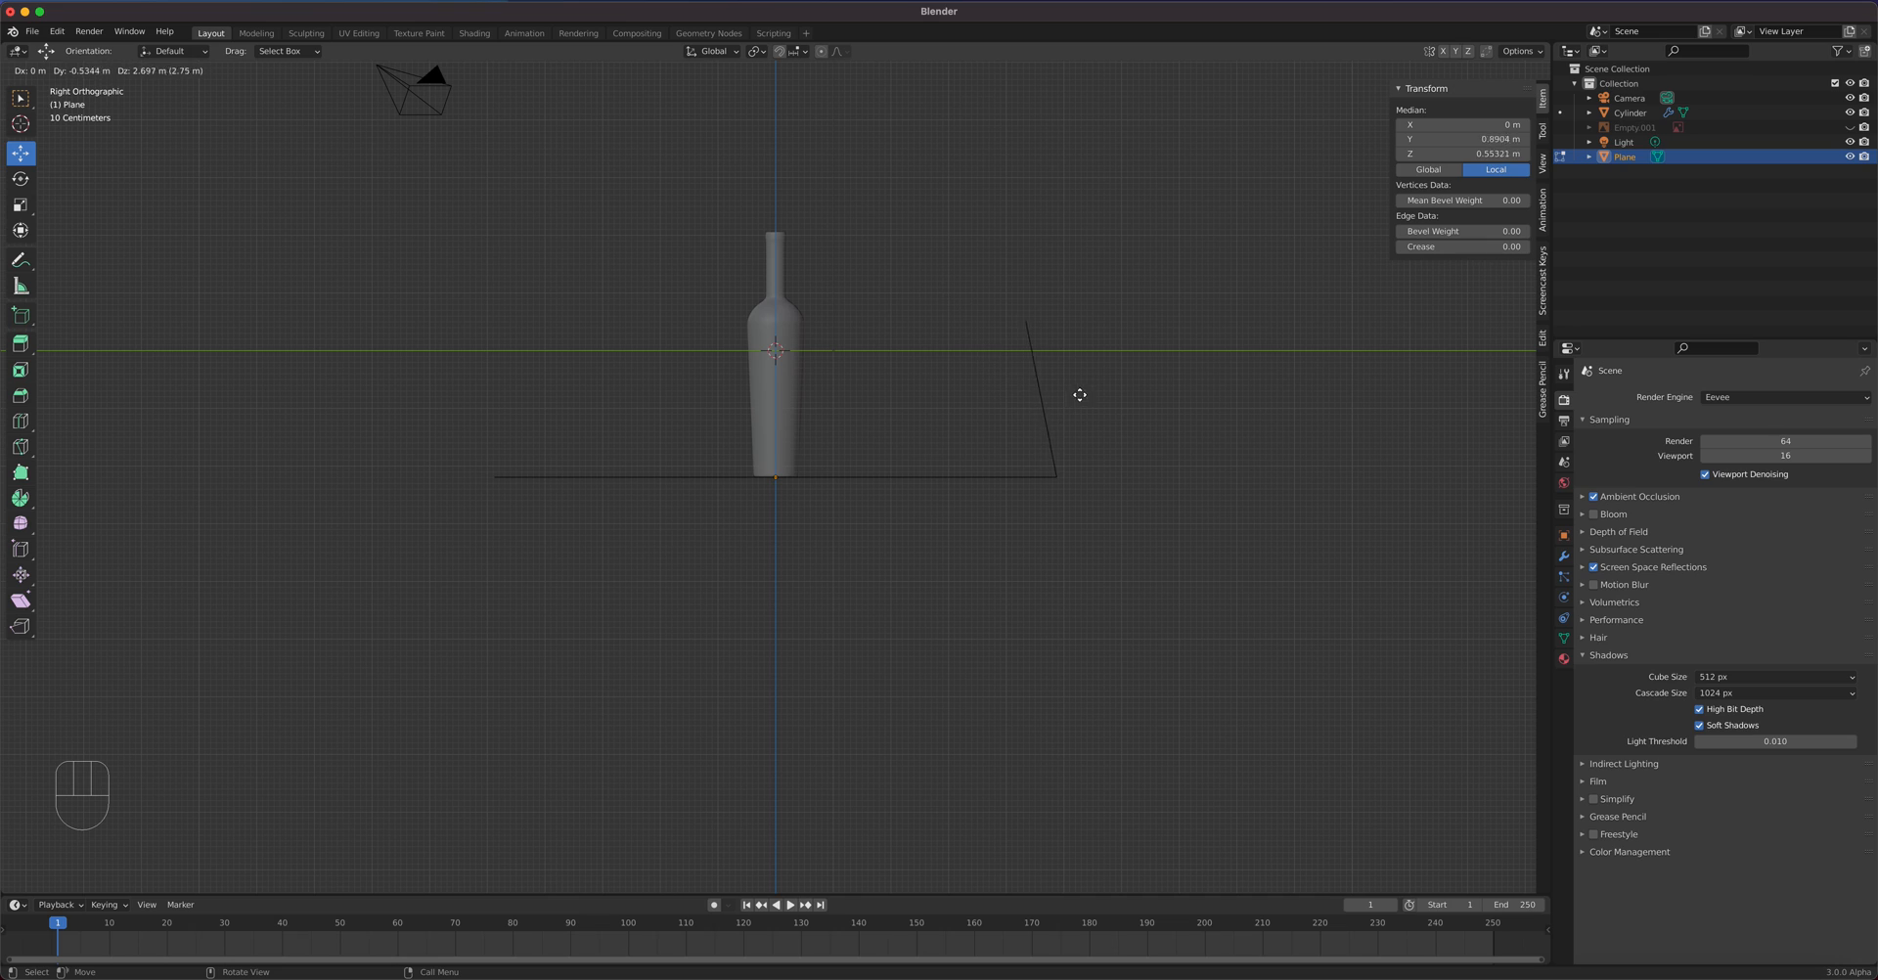
right_click(1055, 346)
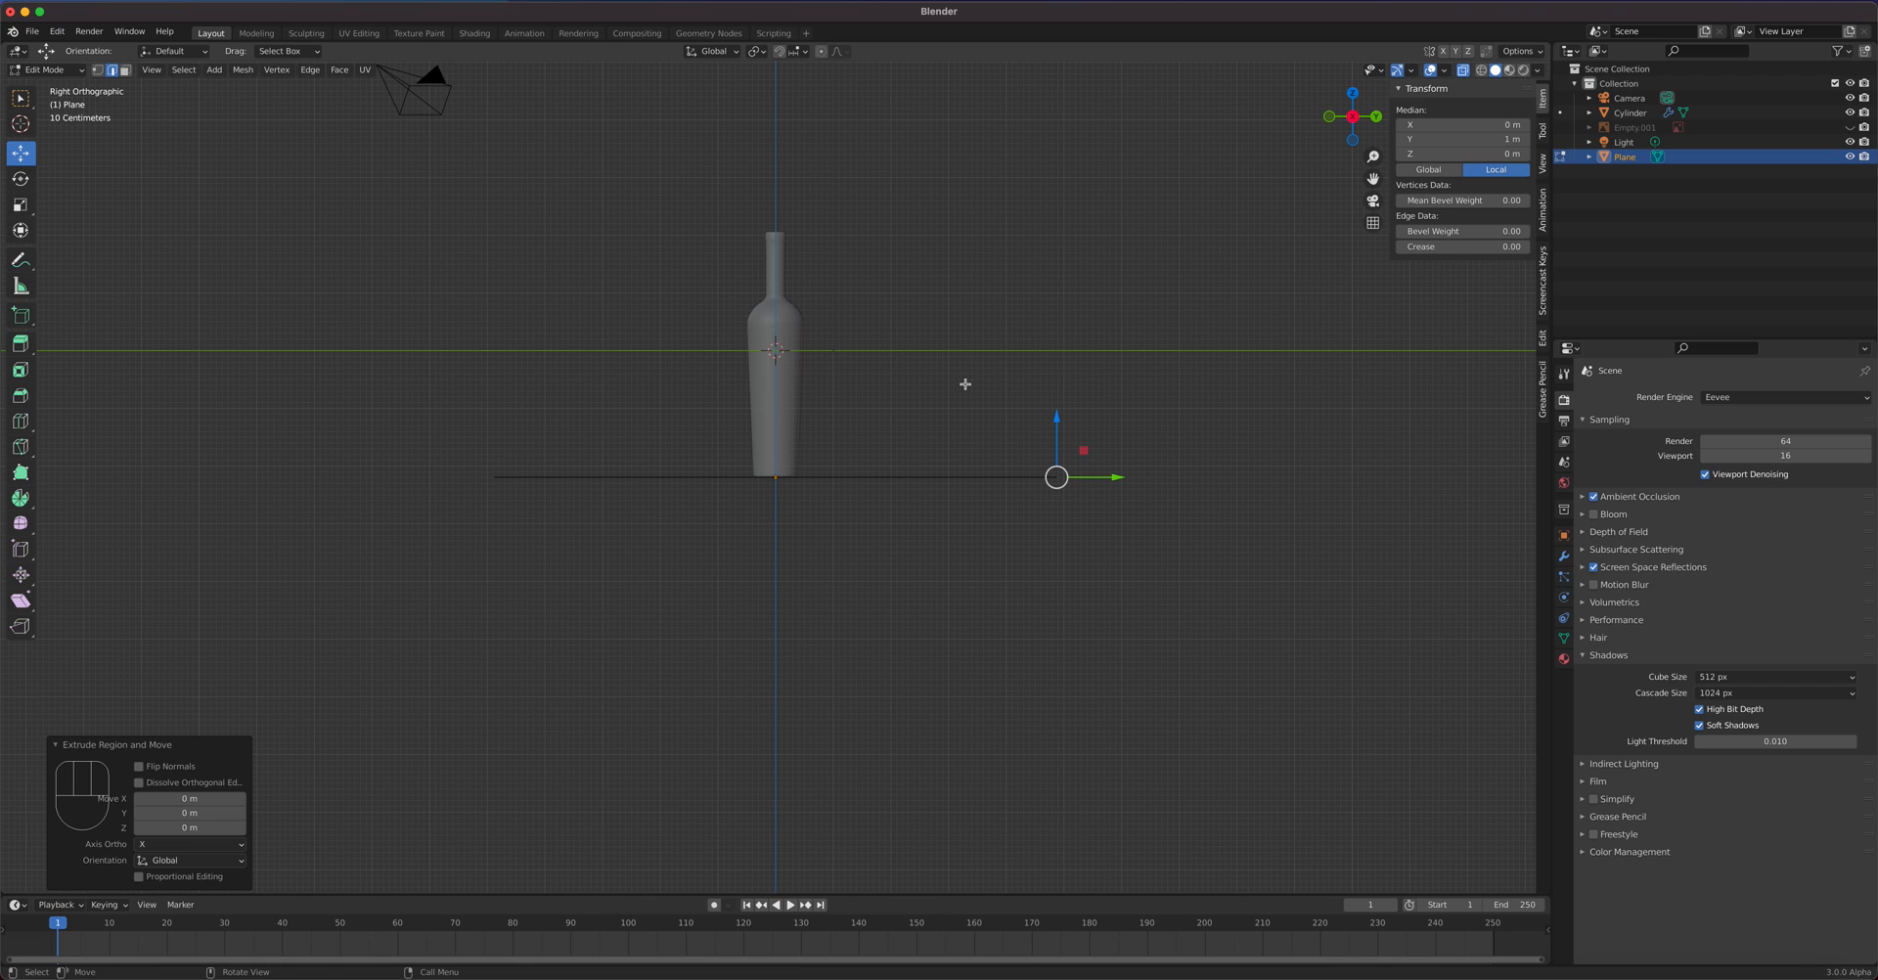
- Raise the extruded rear edge straight up to form a backdrop wall about 7.51 m high behind the bottle
left_click_drag(1058, 419, 1065, 267)
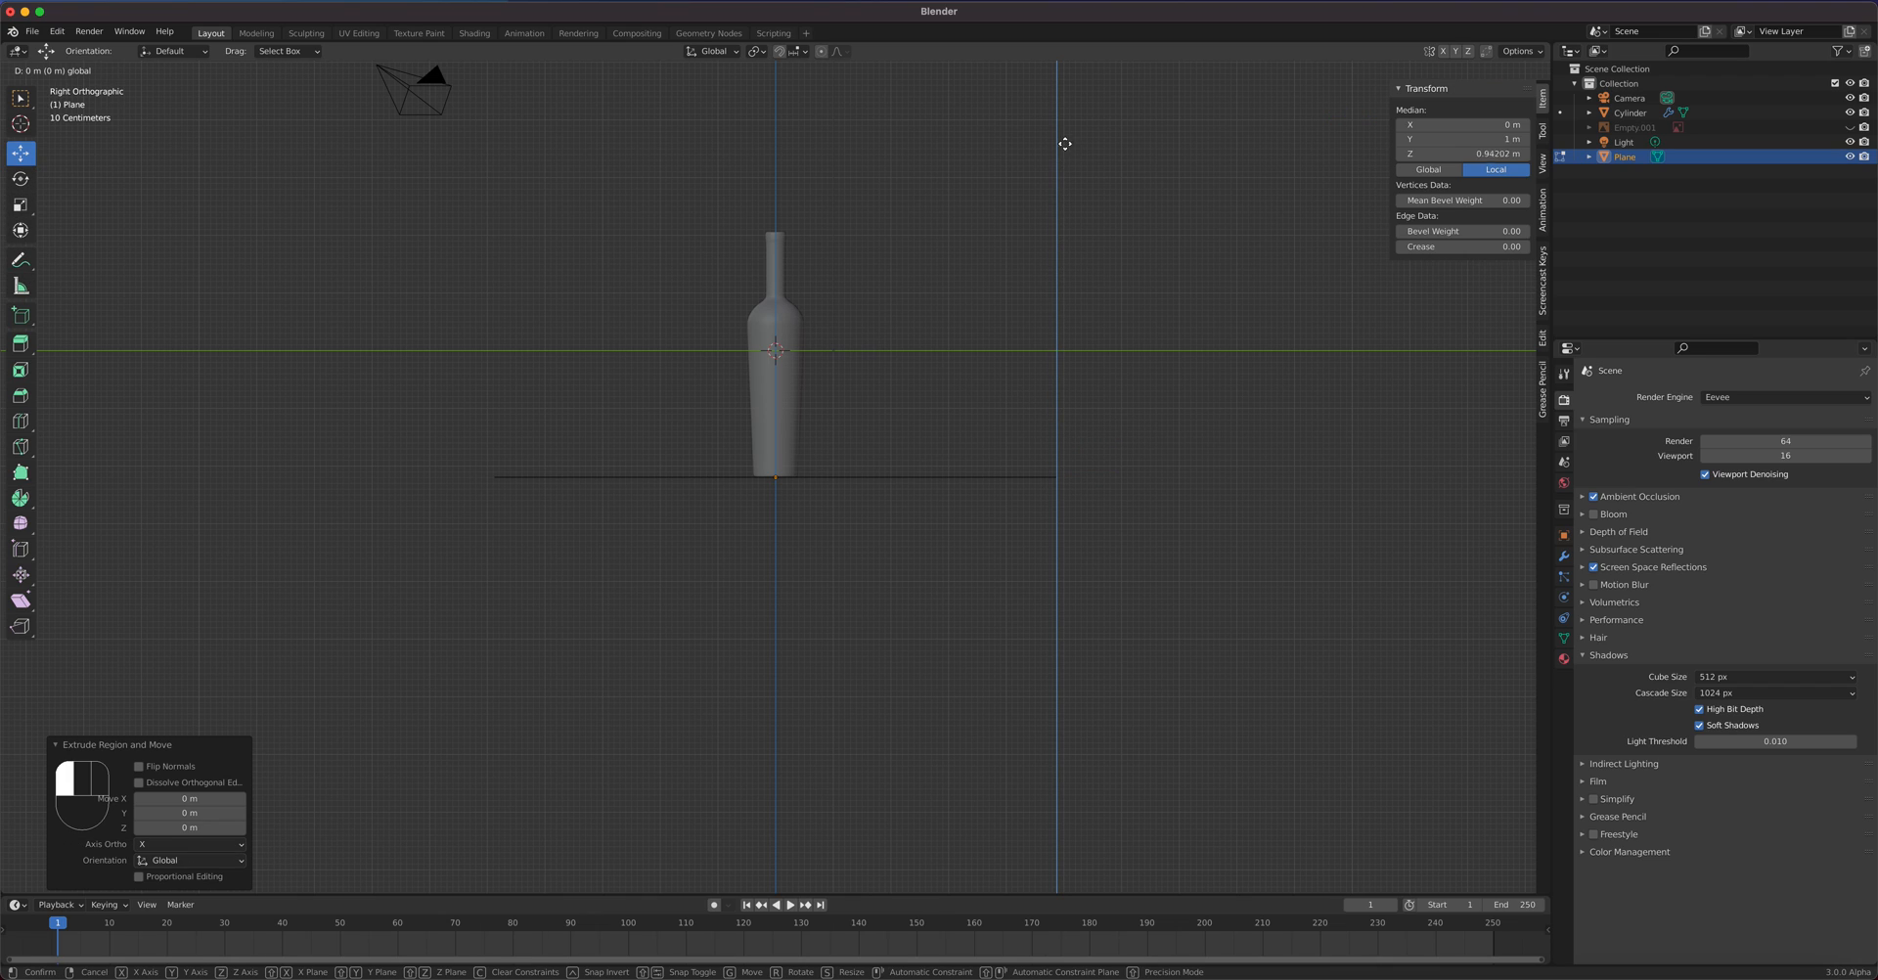
left_click_drag(1065, 143, 1065, 122)
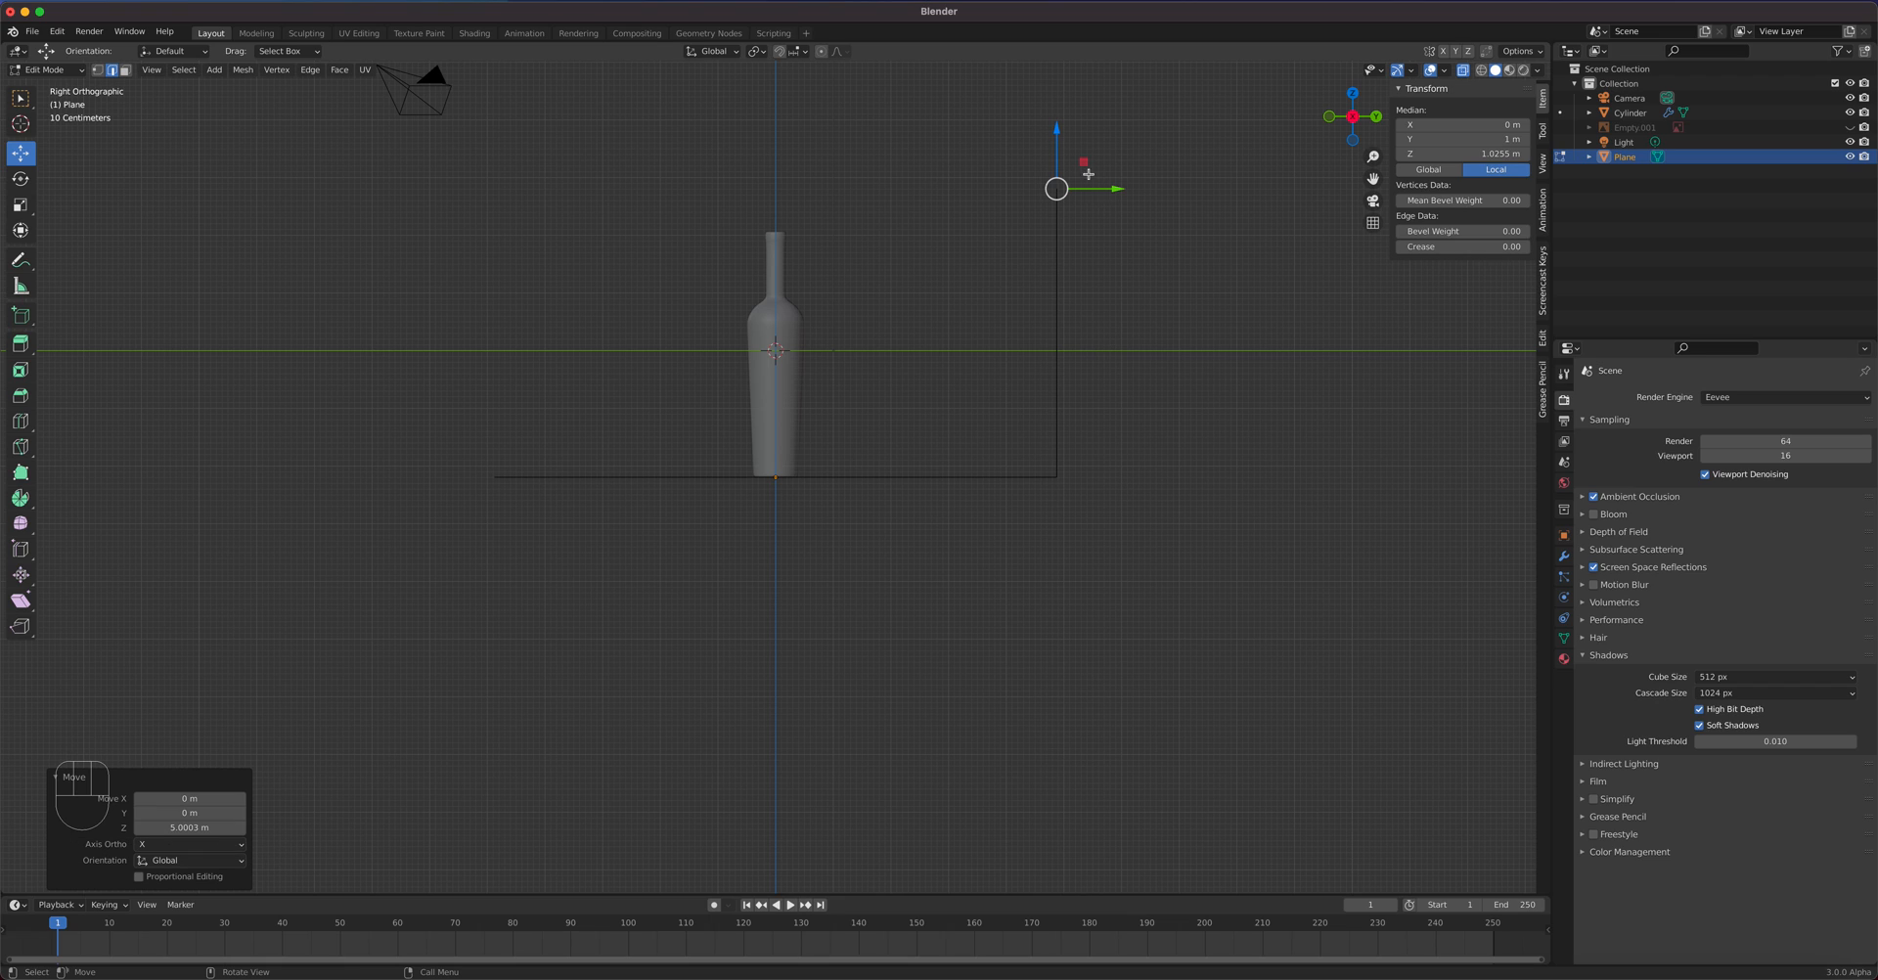
left_click_drag(1057, 128, 1054, 60)
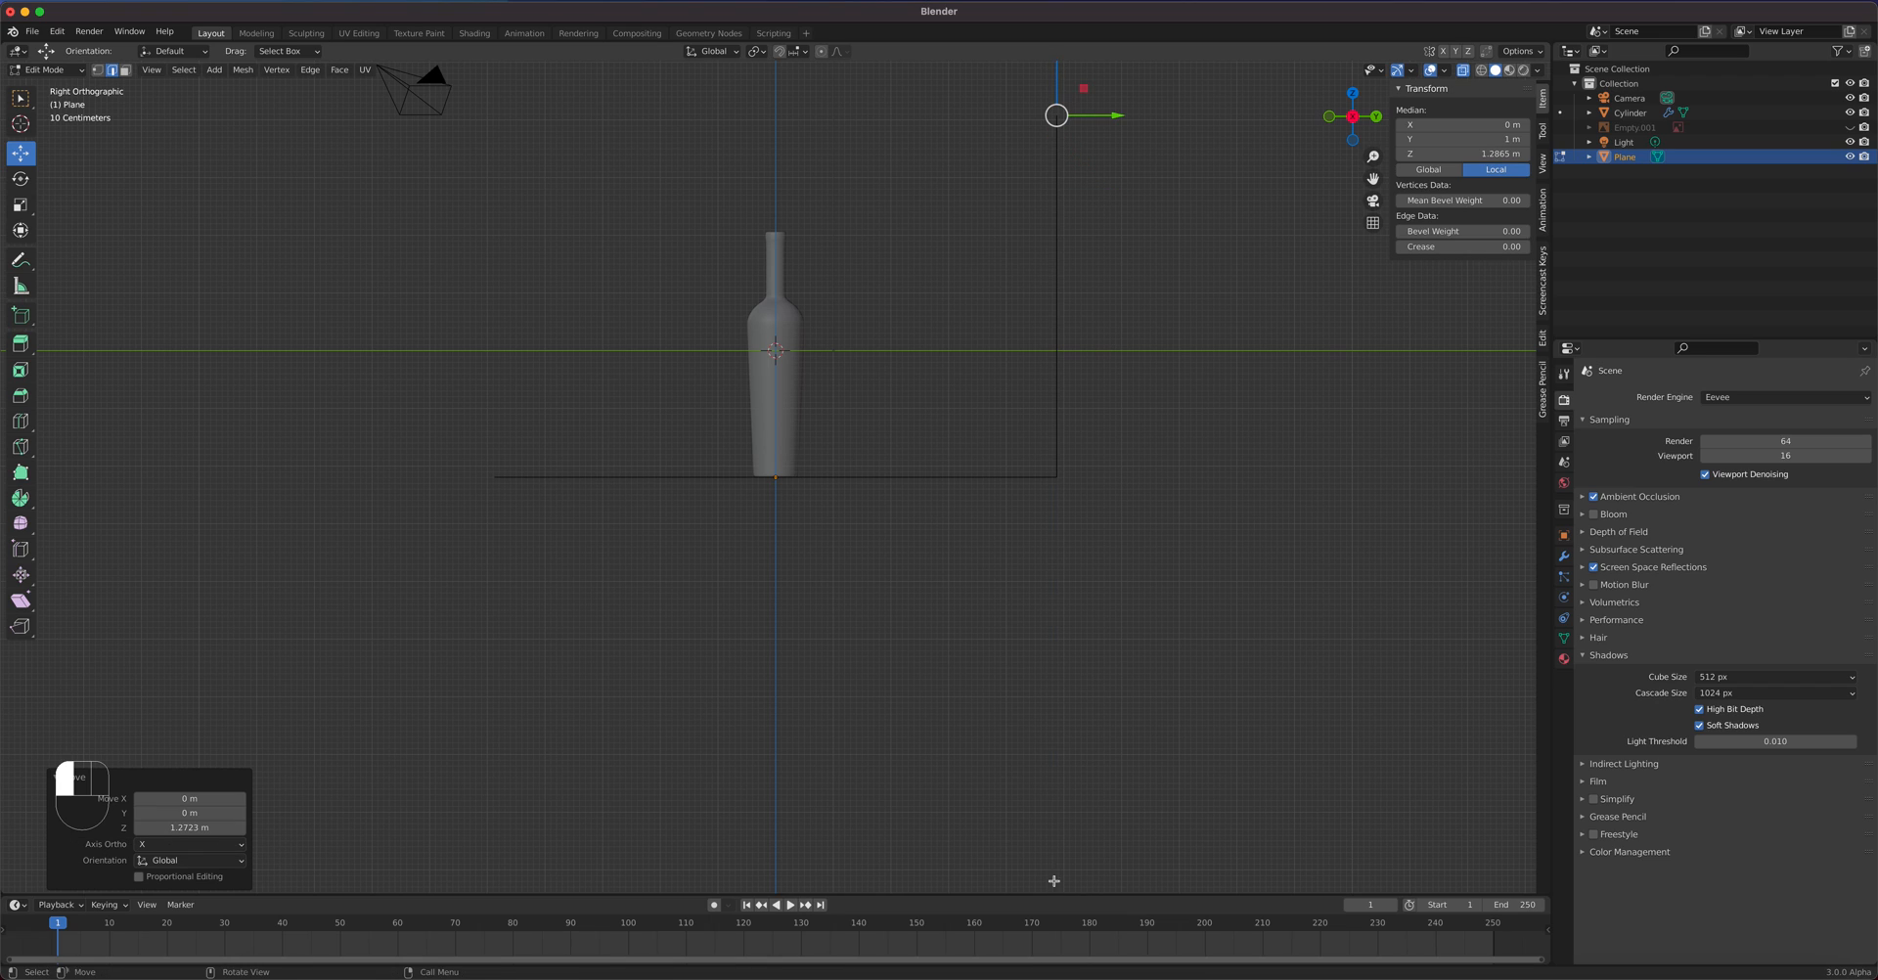
middle_click_drag(797, 617, 946, 388)
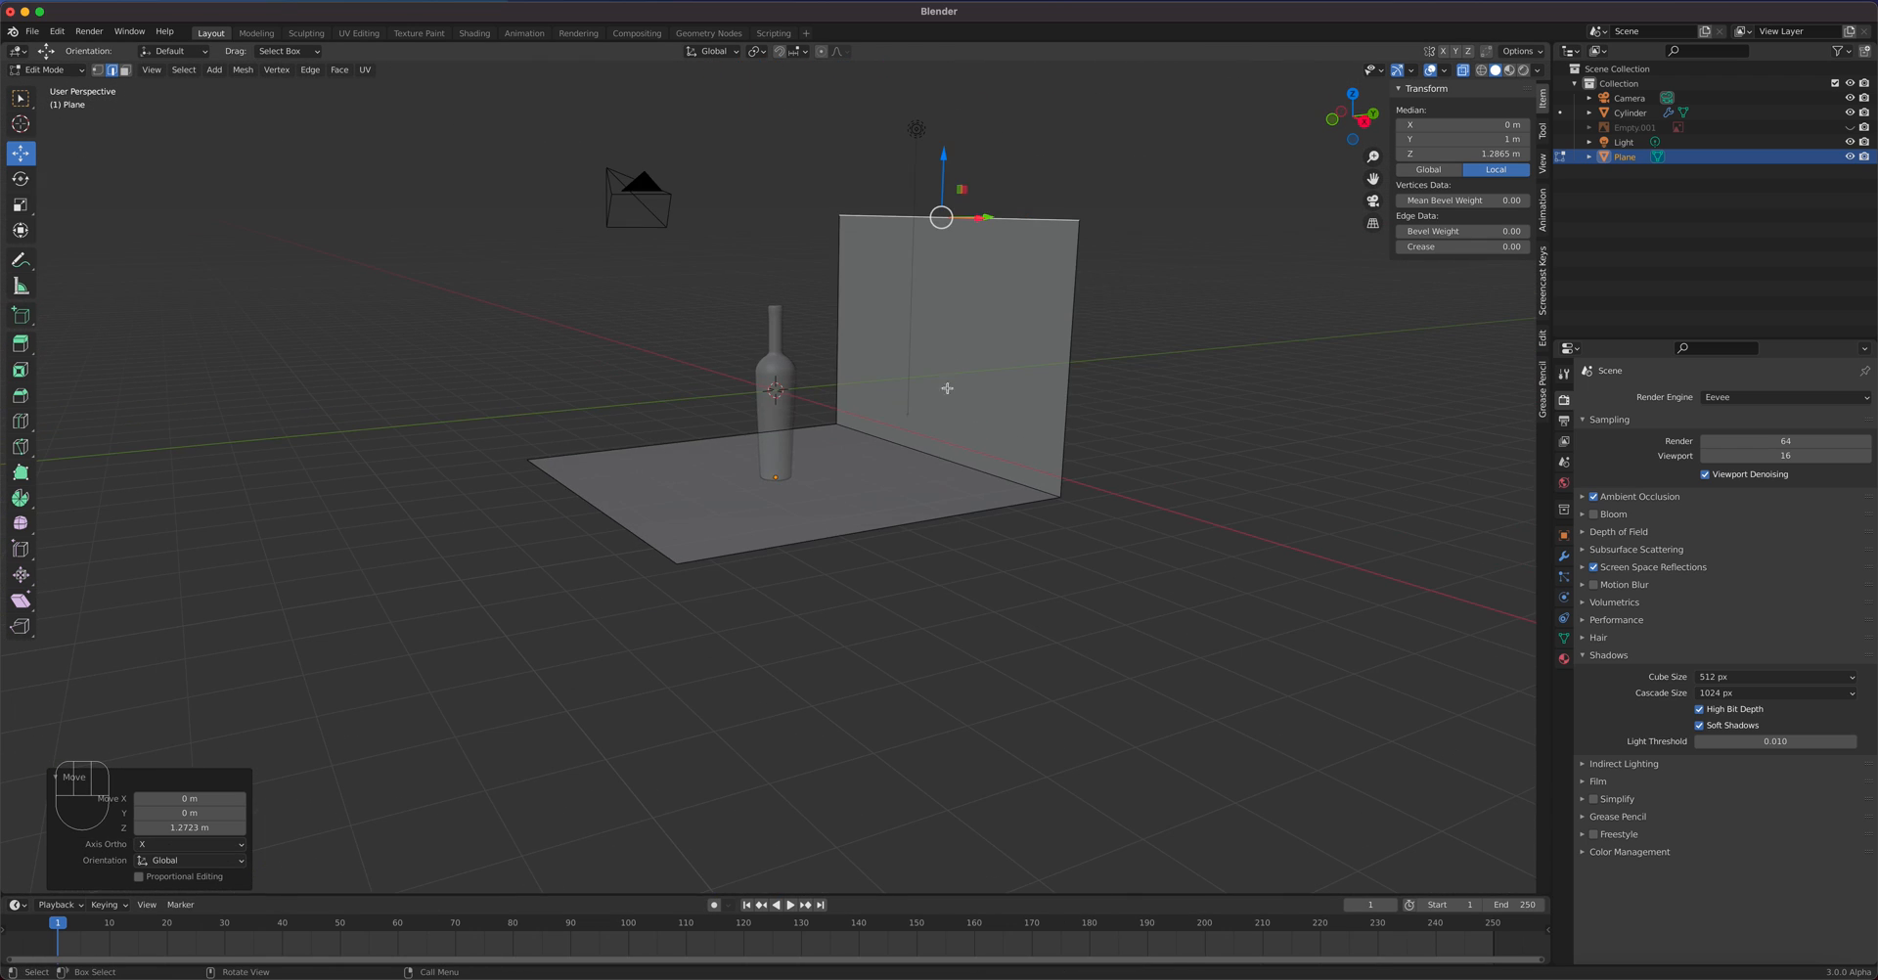
left_click_drag(946, 161, 937, 104)
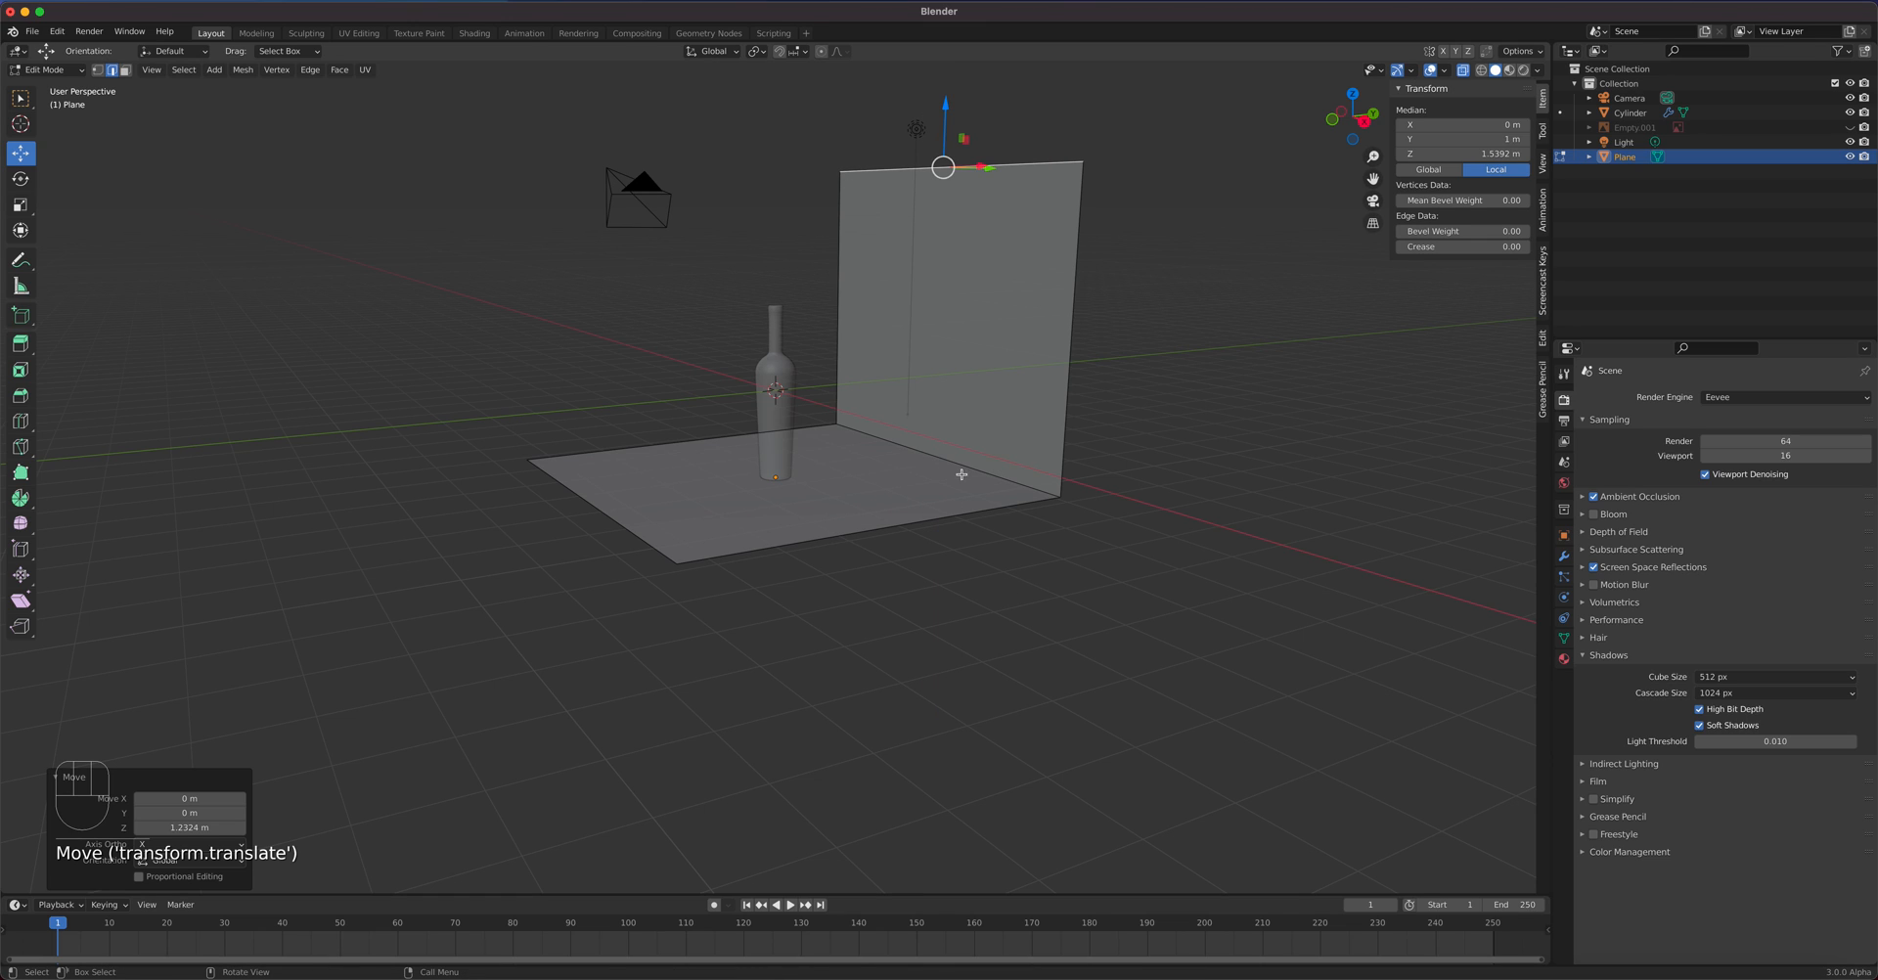
- Bevel the edge where the floor meets the backdrop wall with a width of about 0.183 m
left_click(960, 468)
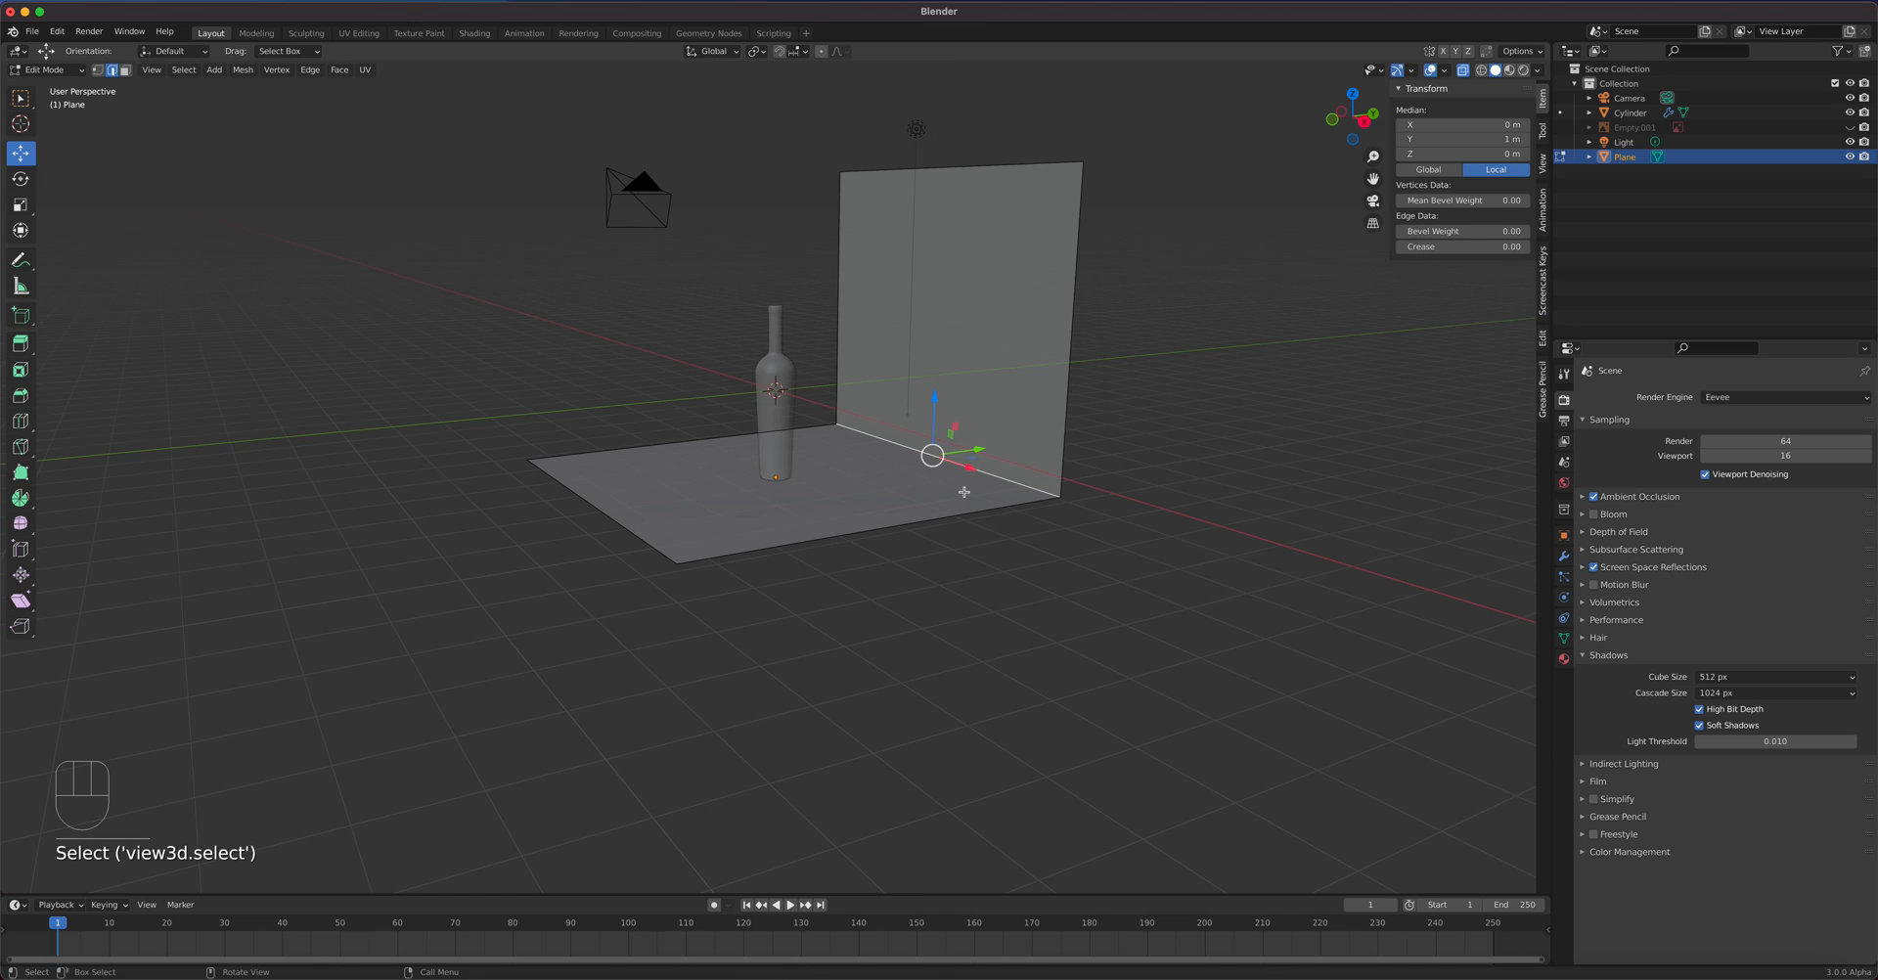
scroll(963, 492, "up", 5)
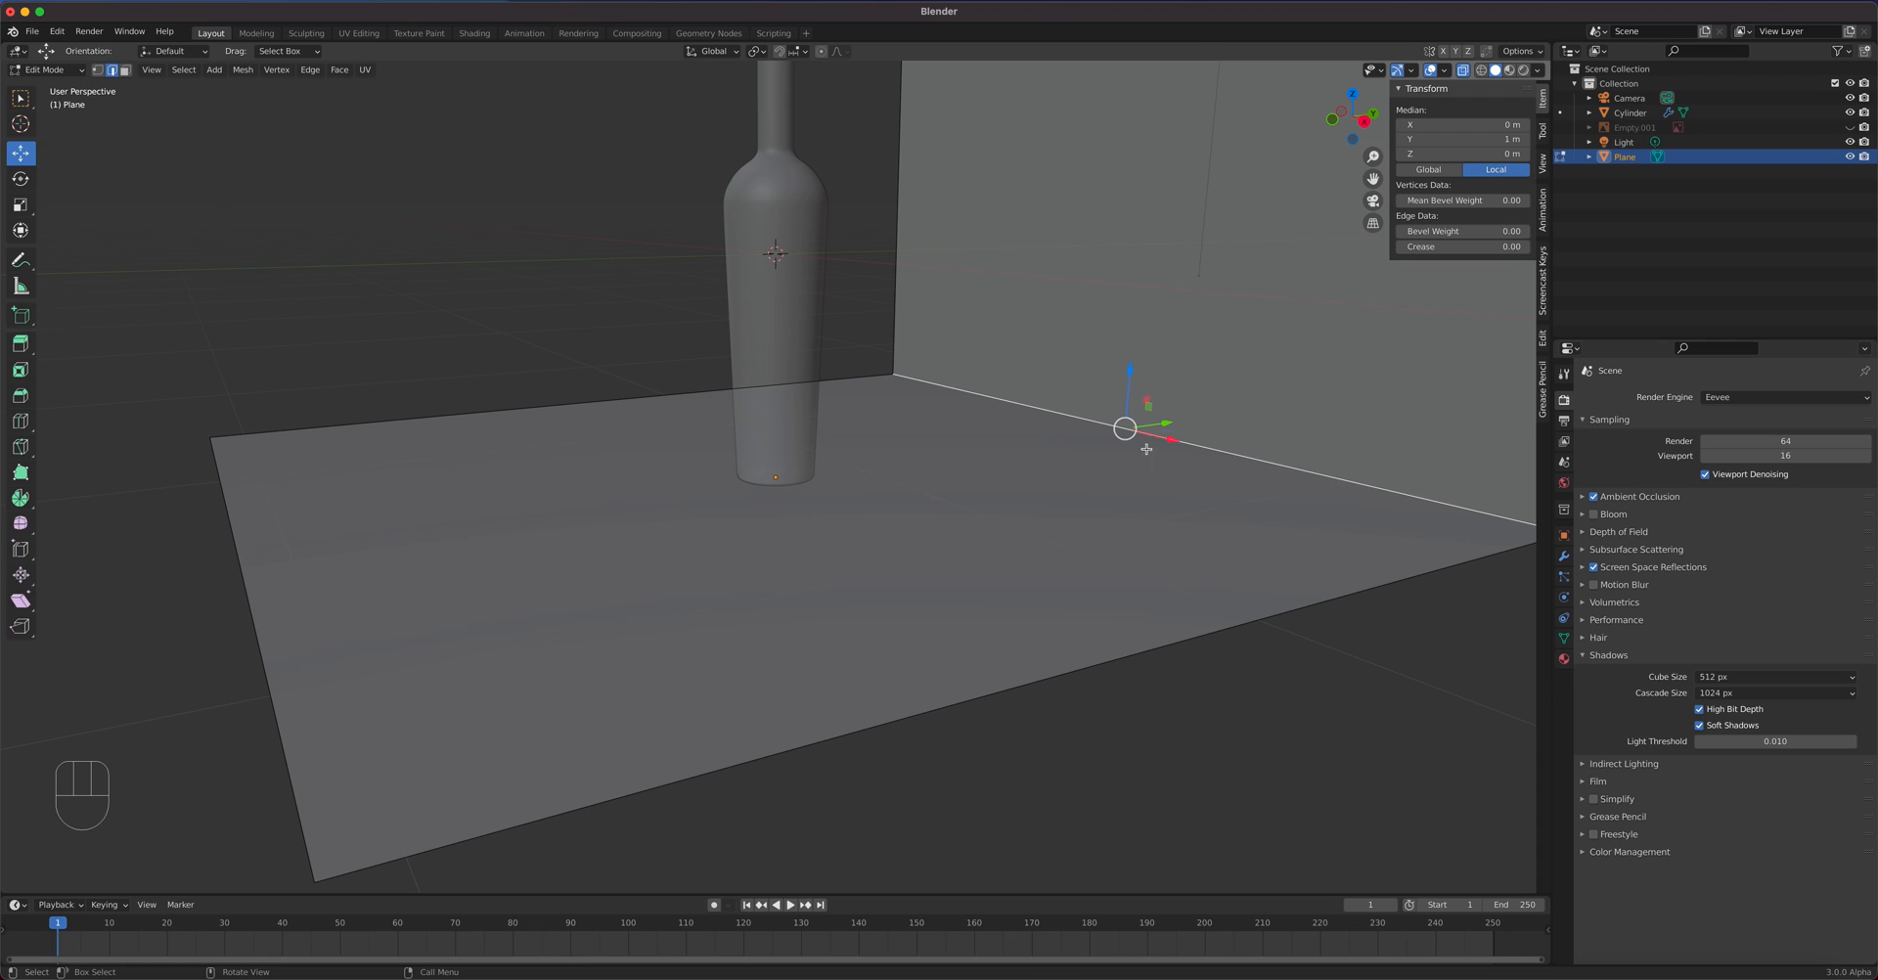
right_click(1205, 449)
left_click(1189, 452)
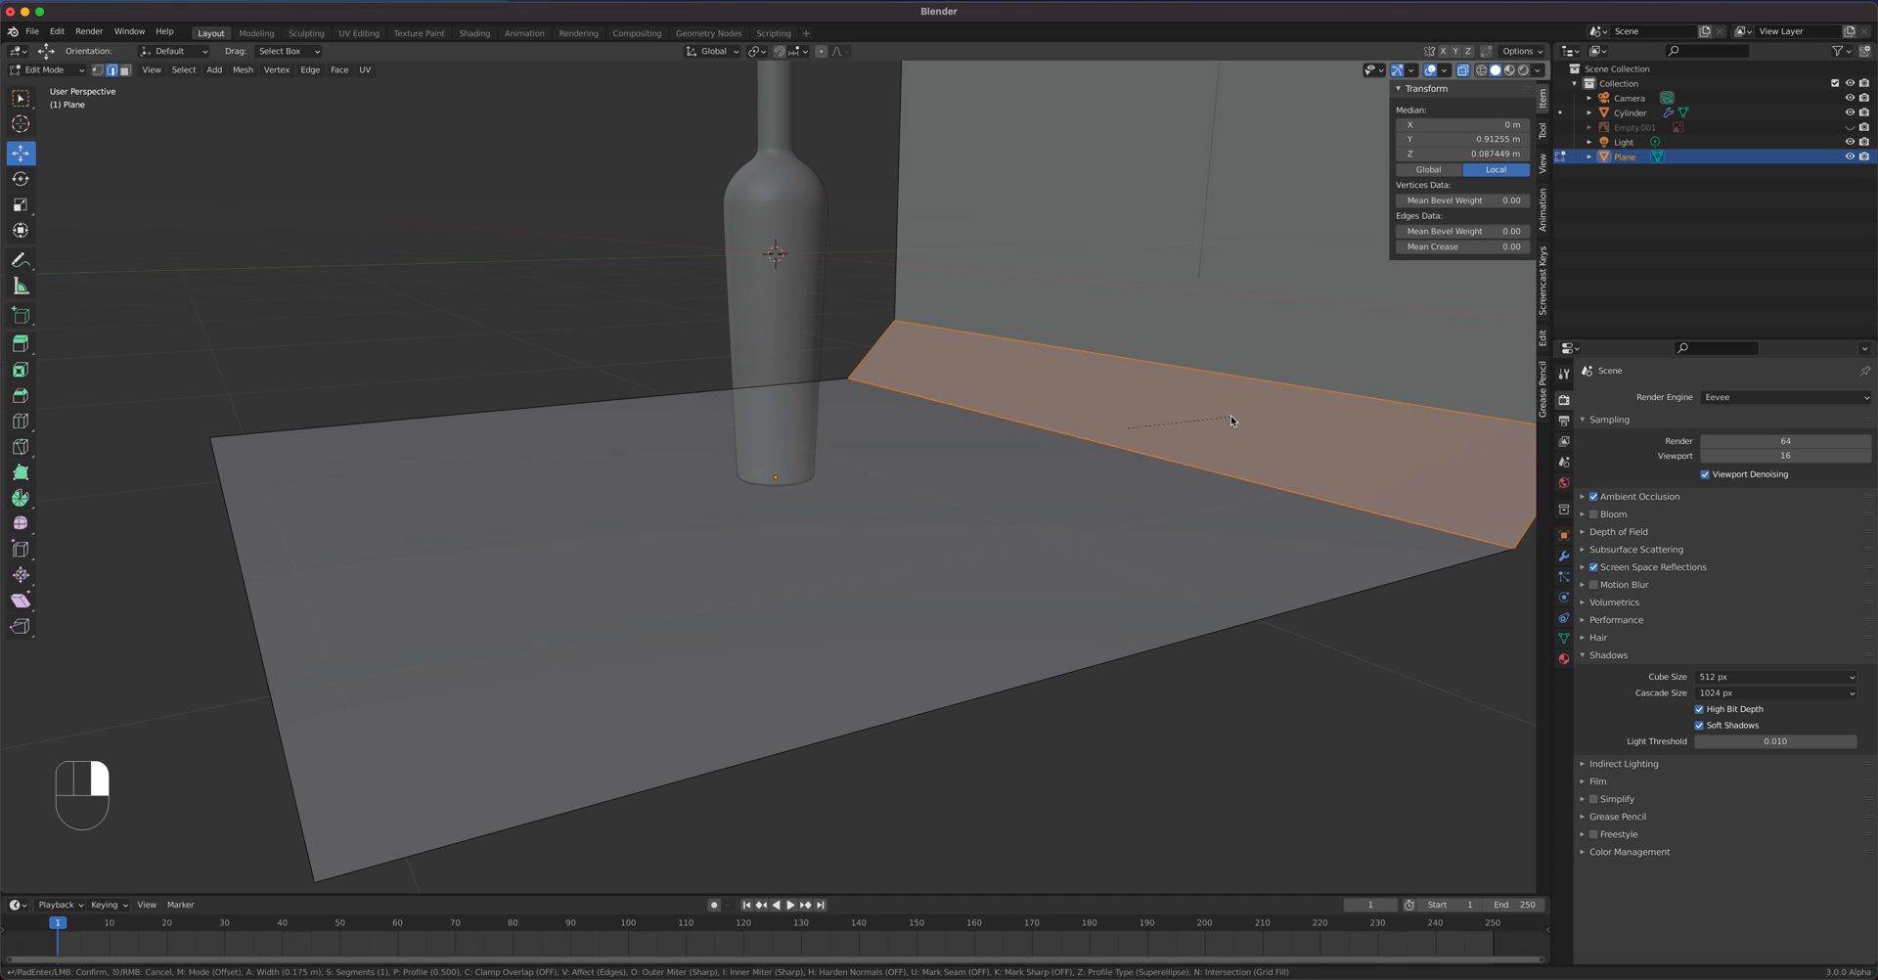
left_click(1230, 415)
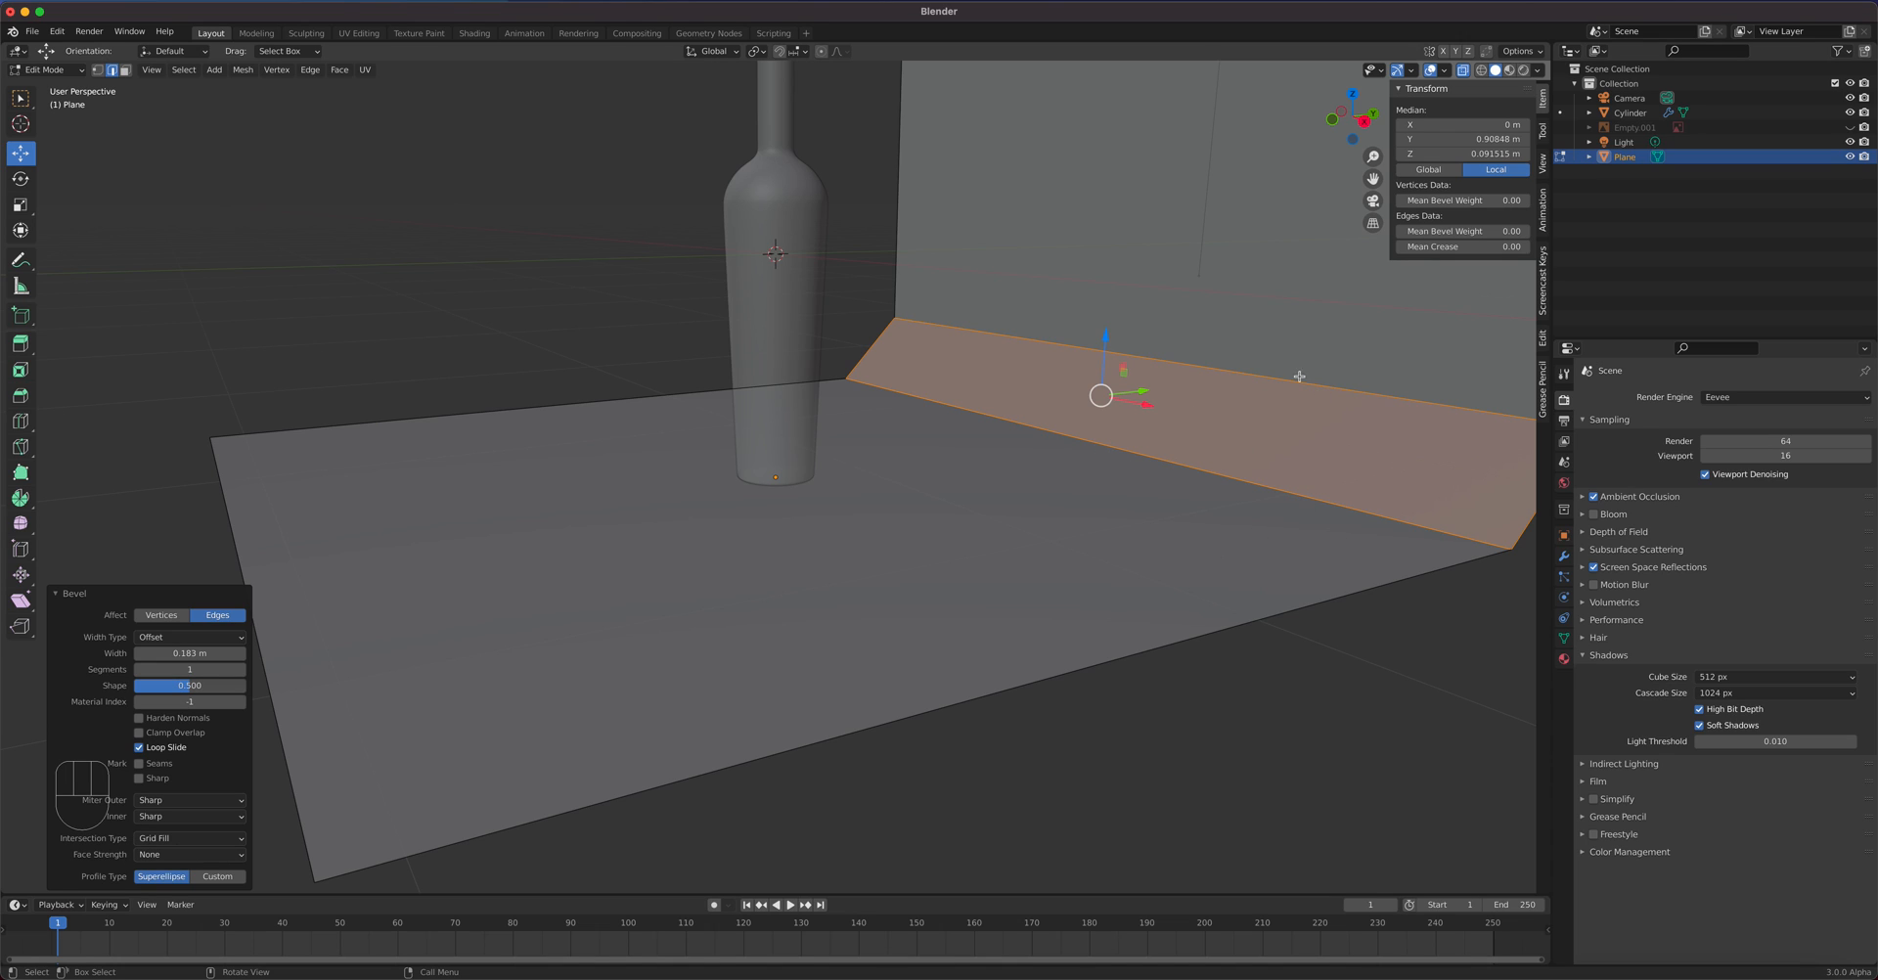
- Set the bevel to 12 segments so the floor curves into the backdrop wall
left_click(241, 669)
left_click(244, 671)
left_click(244, 671)
left_click(244, 671)
left_click(243, 671)
left_click(243, 671)
left_click(243, 671)
left_click(244, 671)
left_click(244, 671)
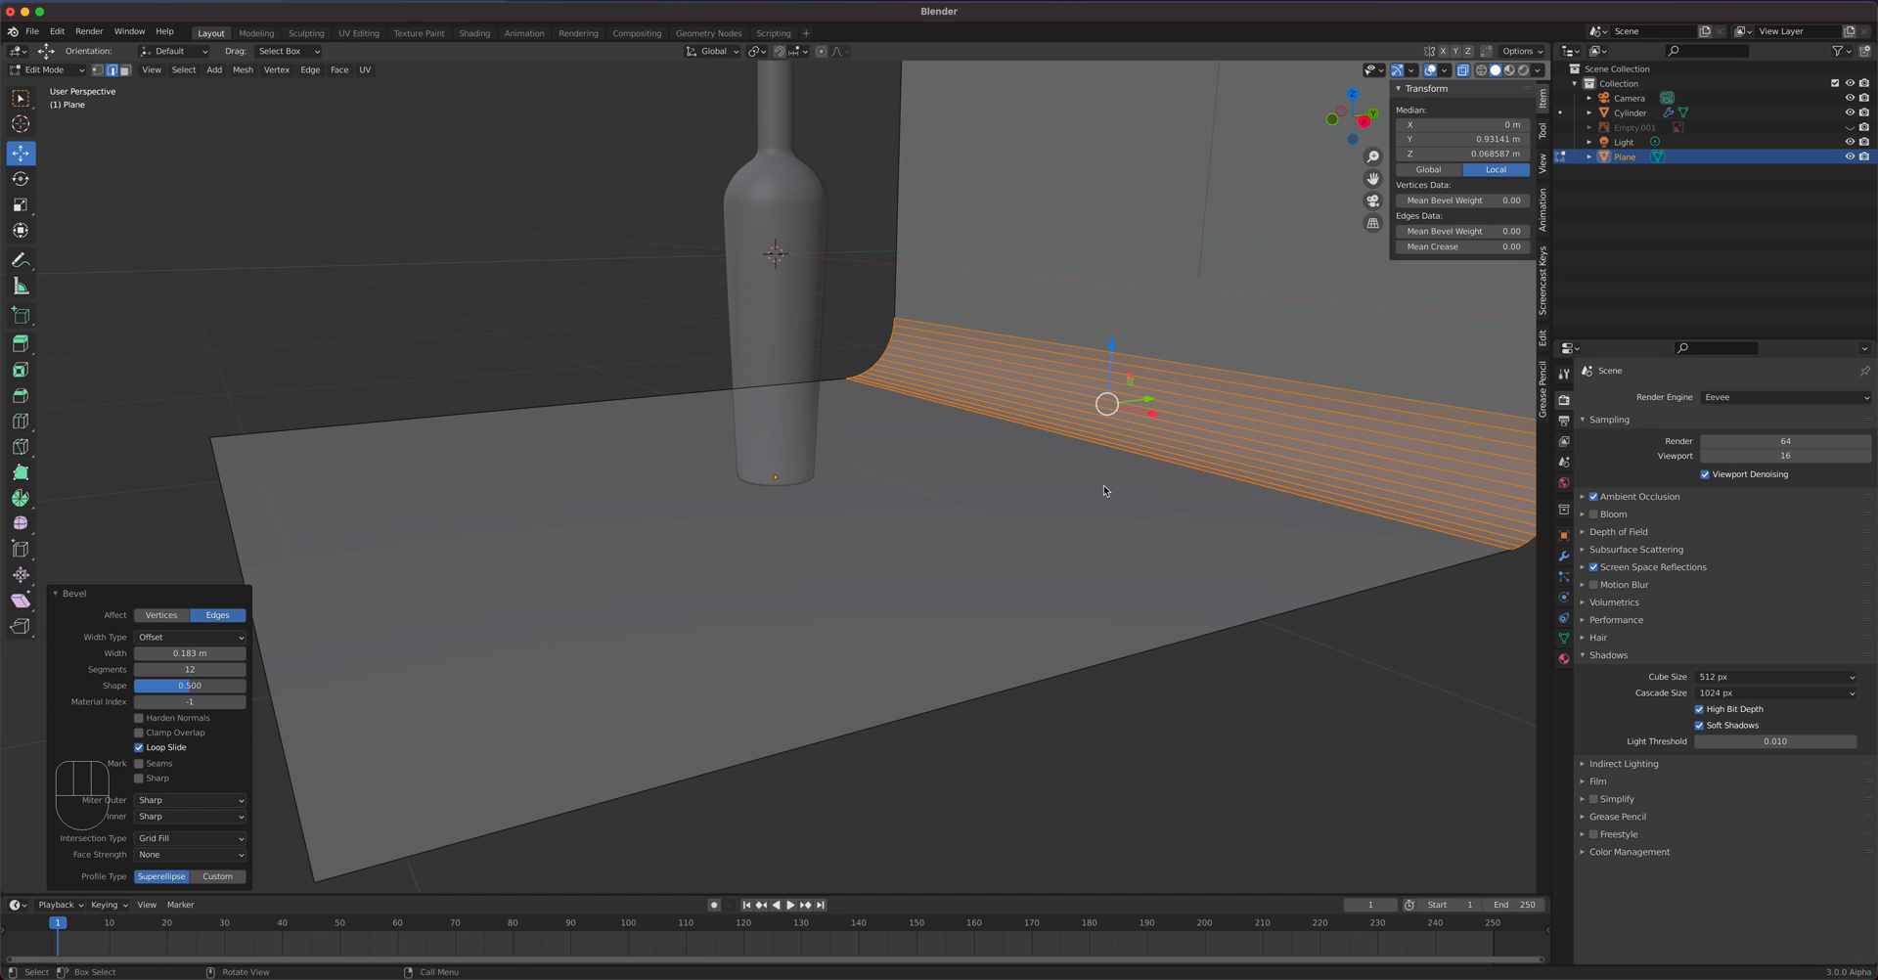
- Leave mesh editing and apply Shade Smooth to the curved backdrop
key("Tab")
scroll(1221, 436, "up", 2)
middle_click_drag(1222, 436, 830, 503, "shift")
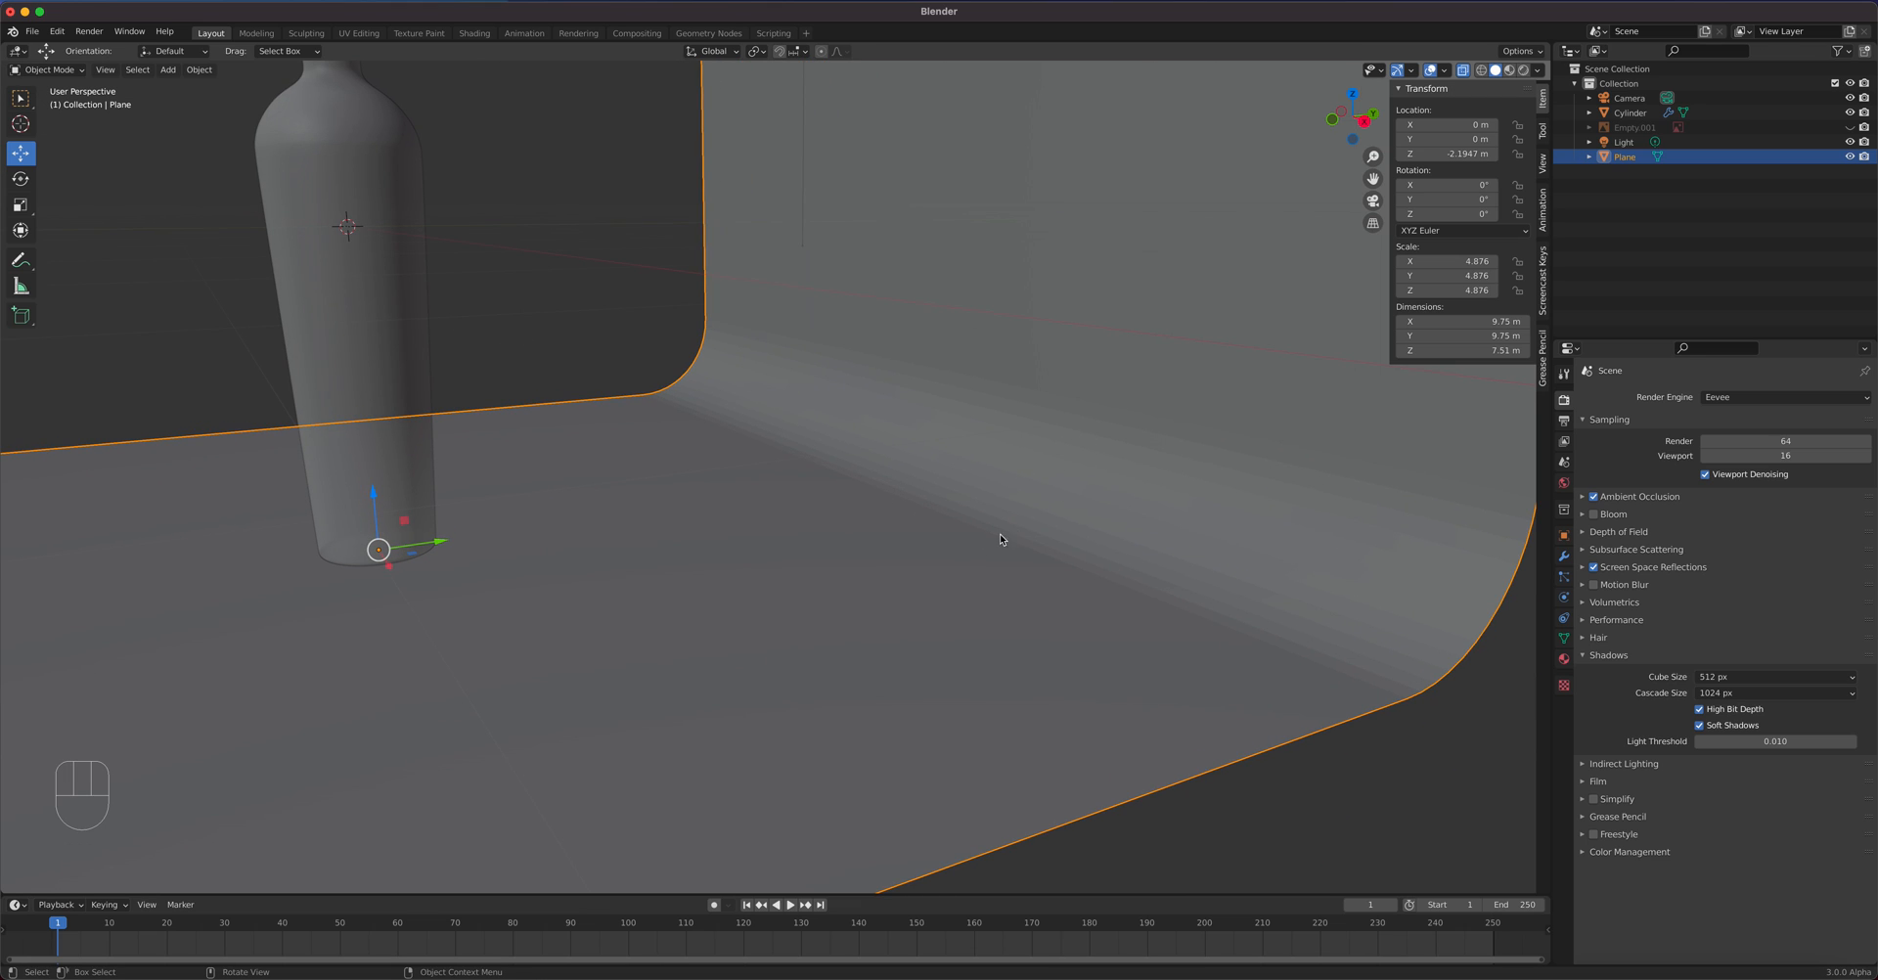
right_click(1100, 444)
left_click(1098, 446)
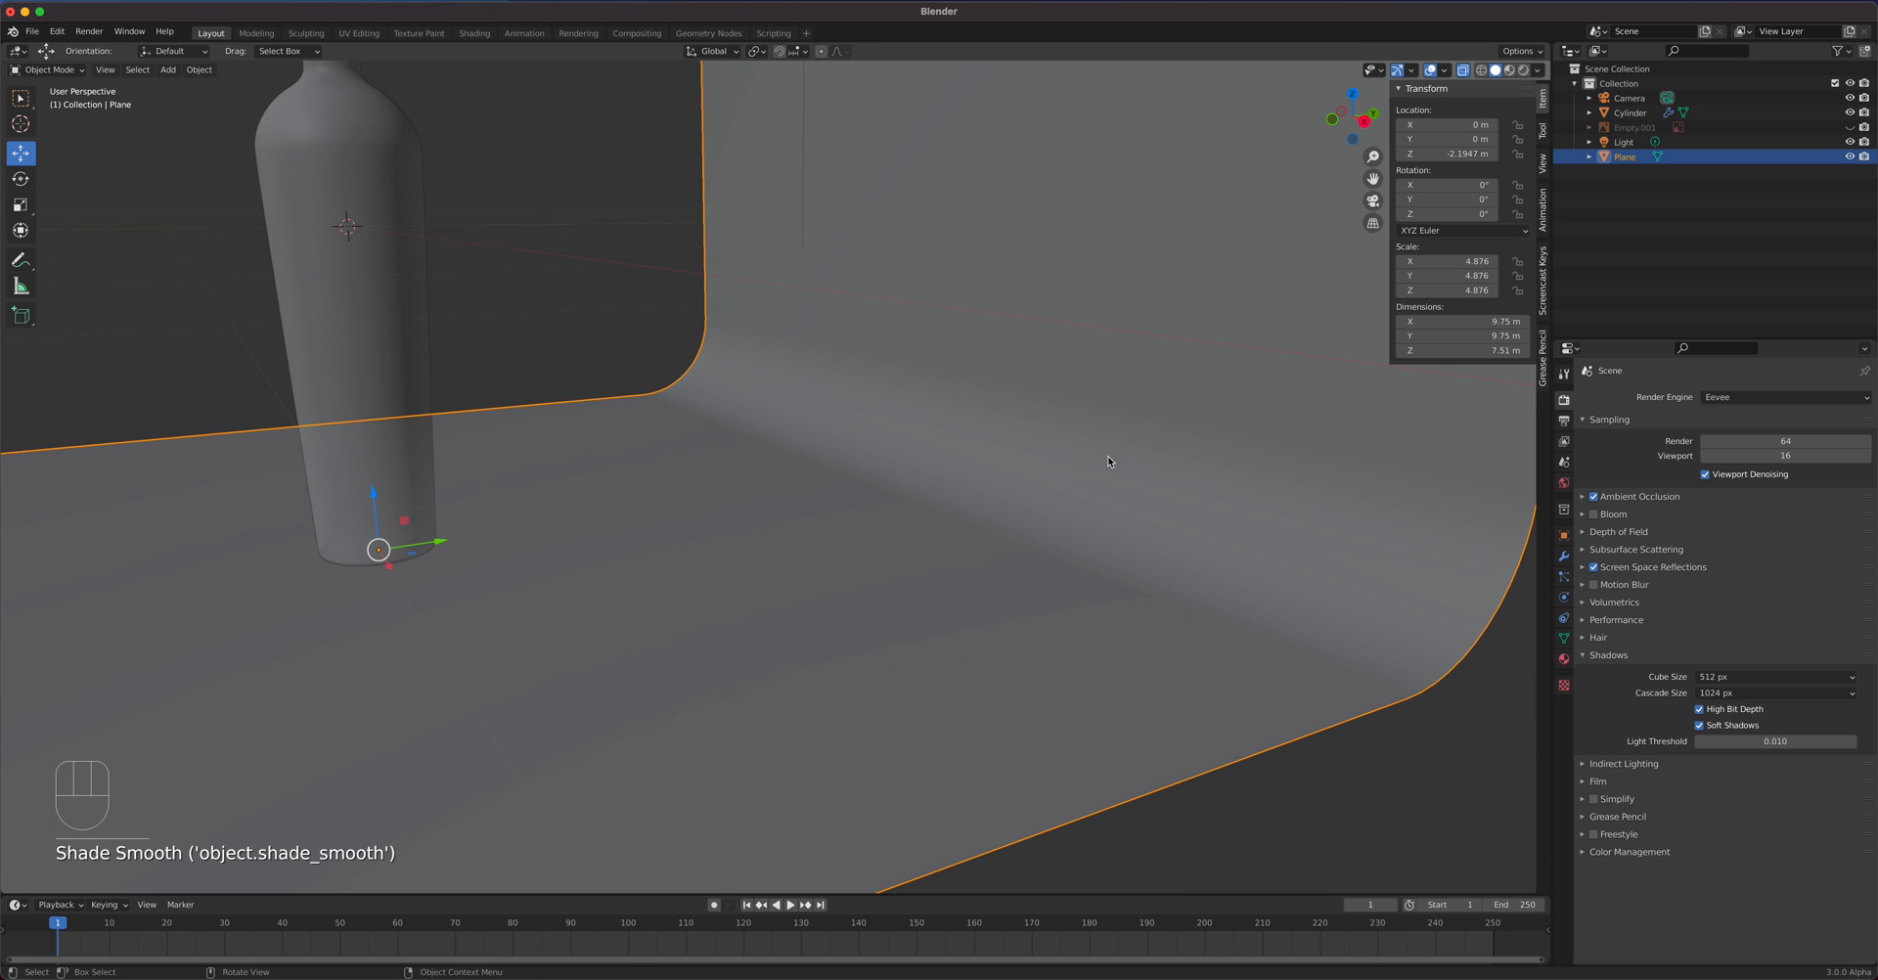
middle_click_drag(1011, 515, 961, 588)
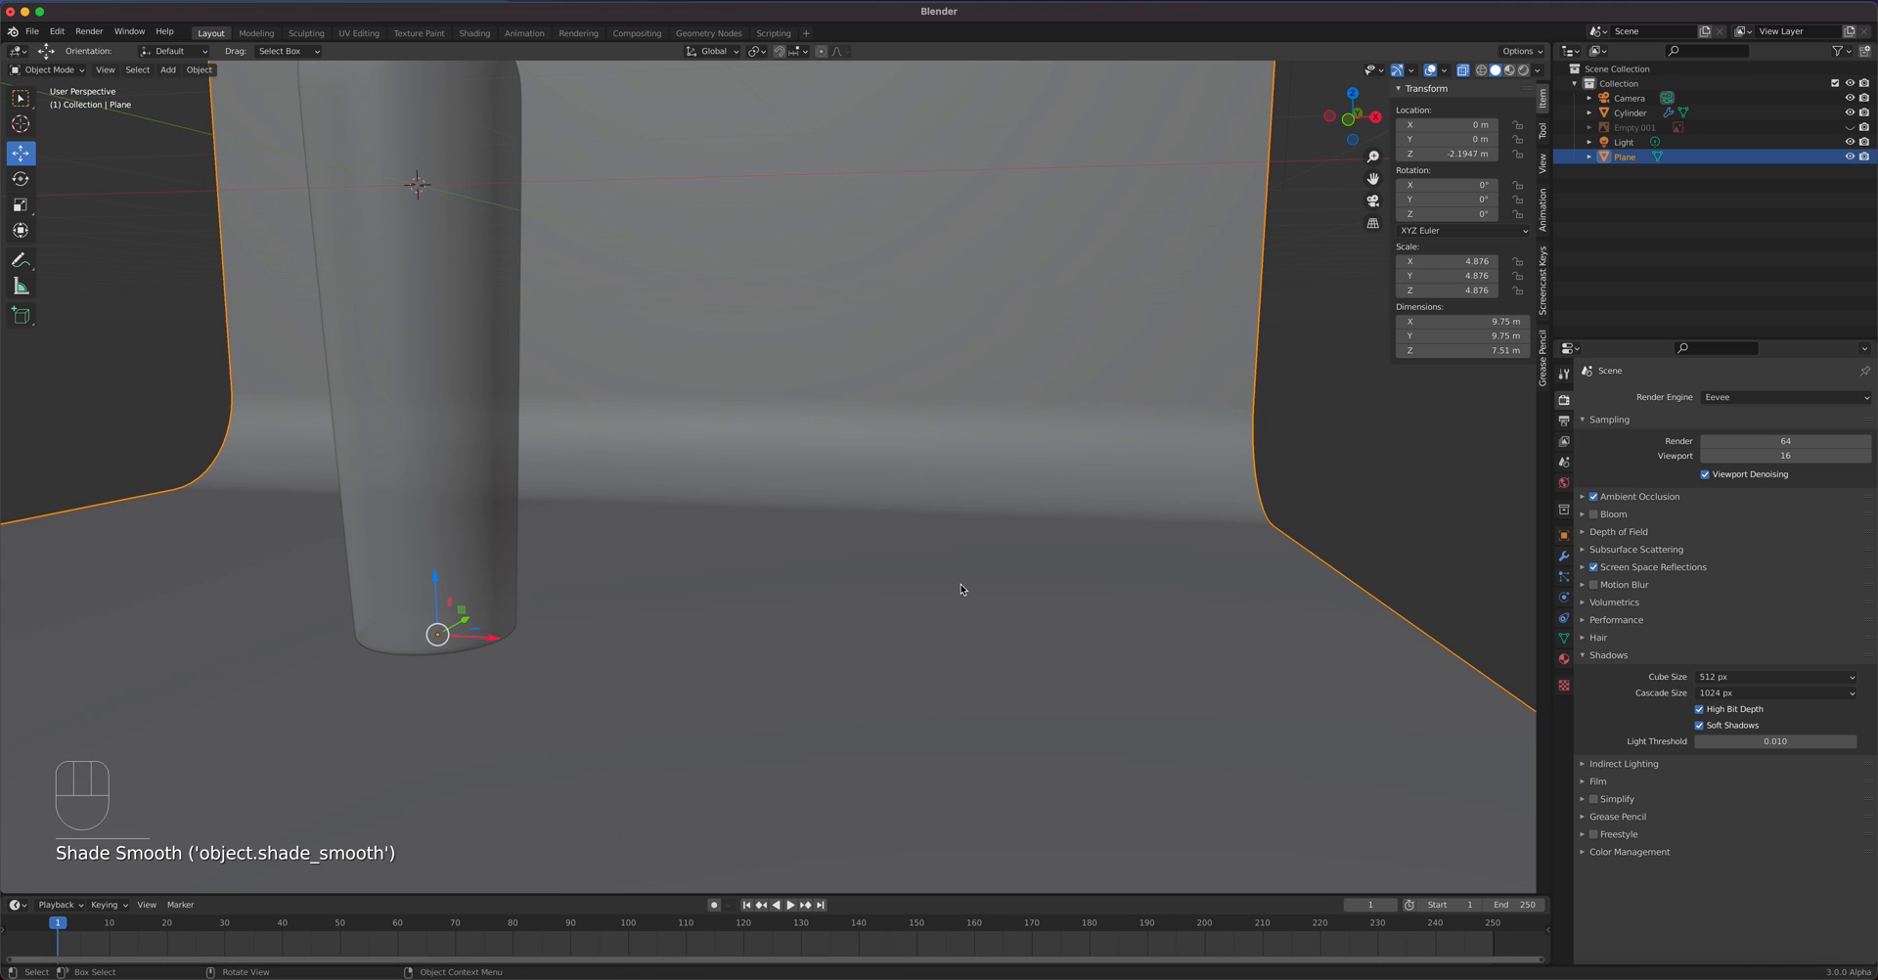
- Select the scene camera and switch the viewport to look through it
key("KP_1")
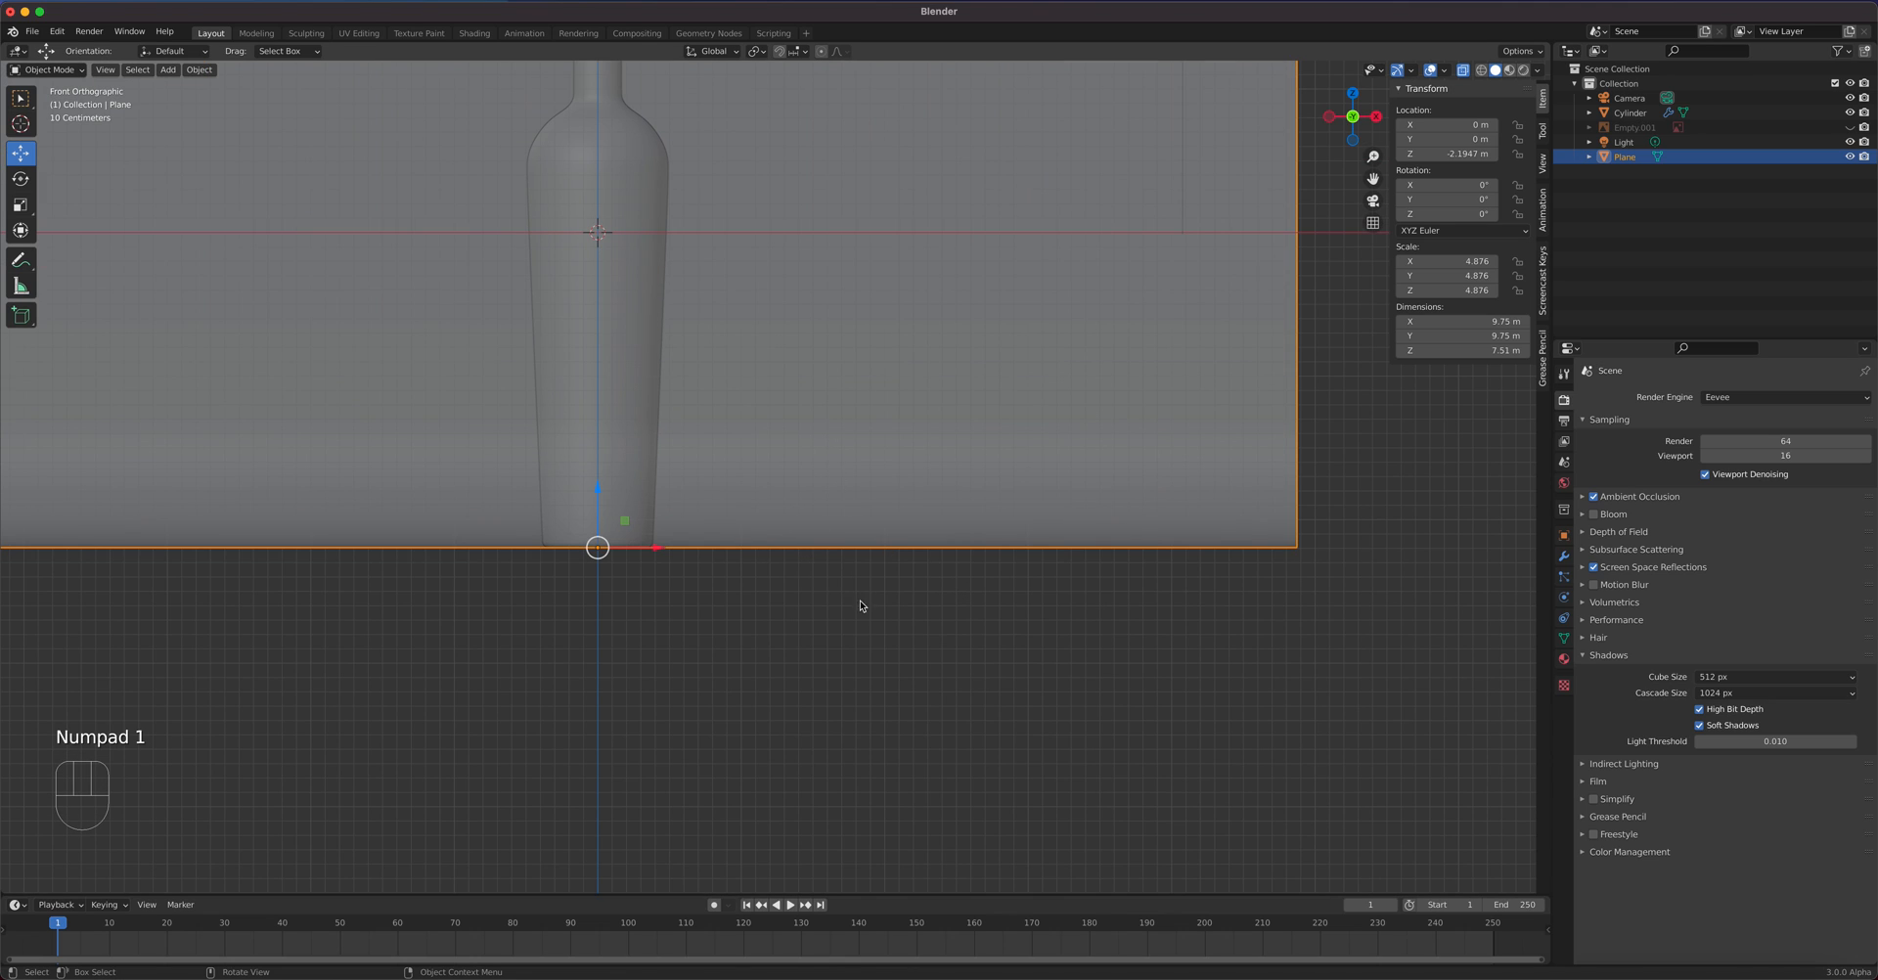
scroll(820, 655, "down", 3)
middle_click_drag(796, 583, 919, 828, "shift")
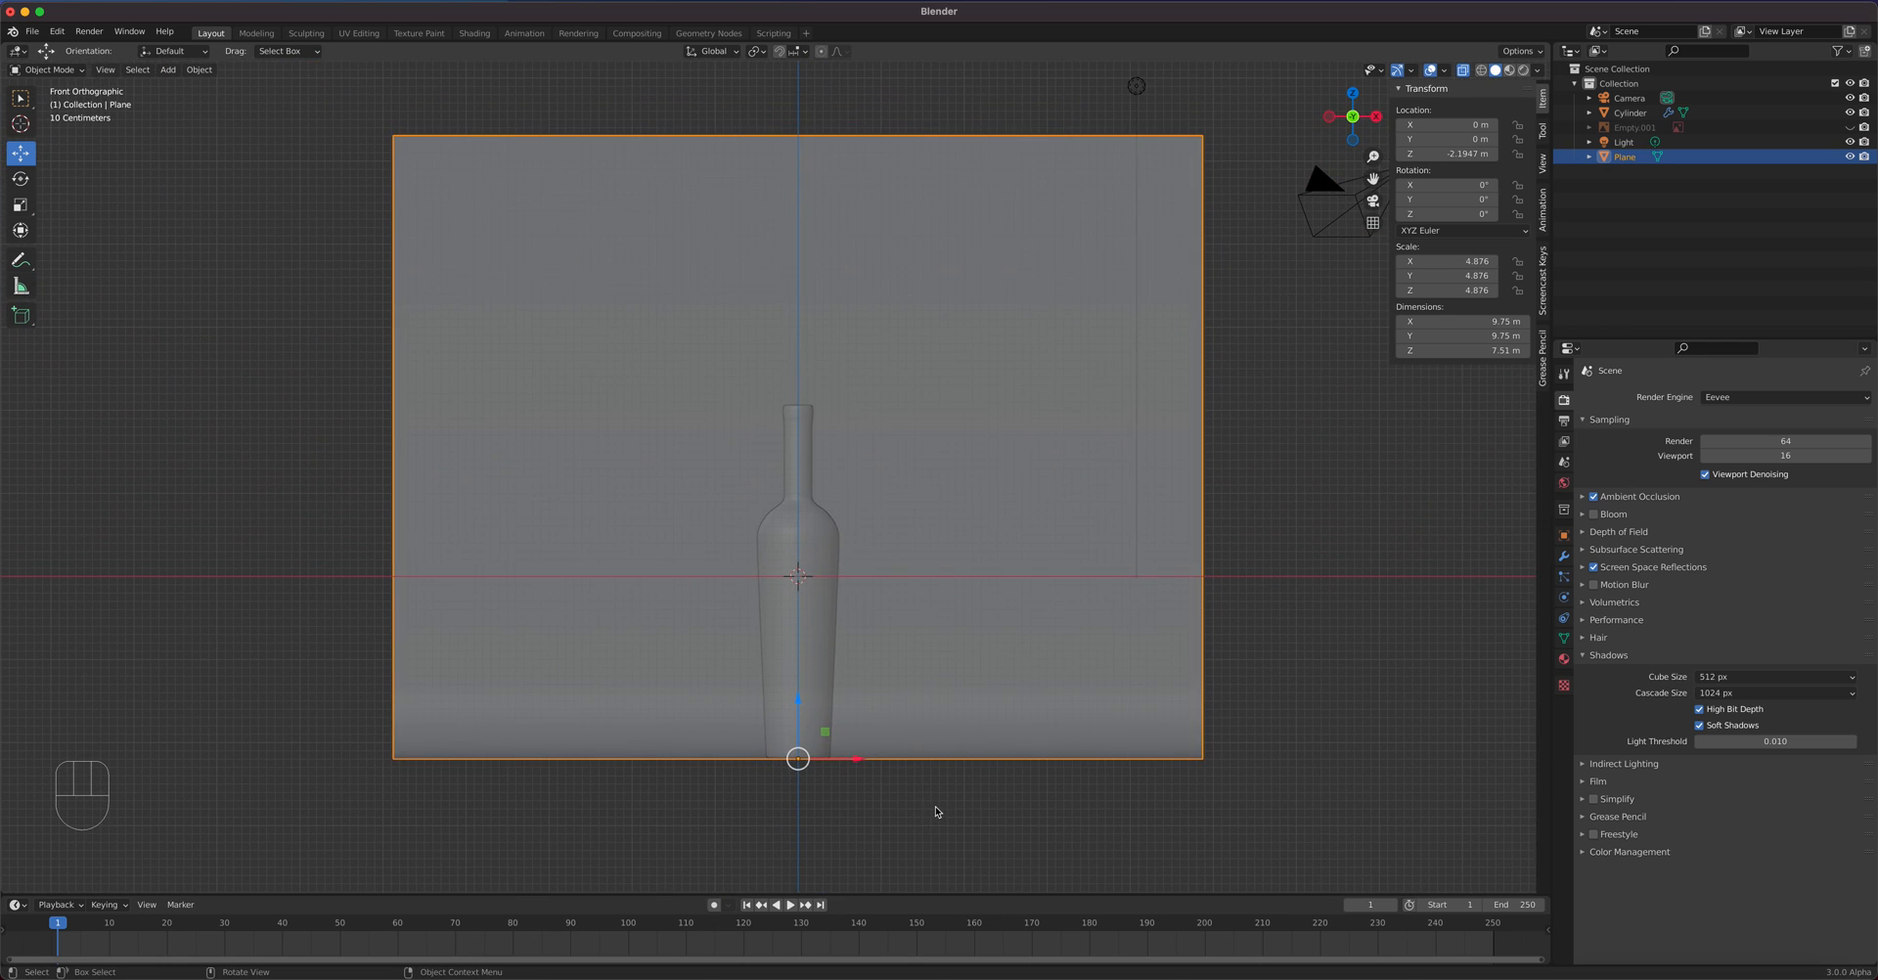
left_click(1356, 215)
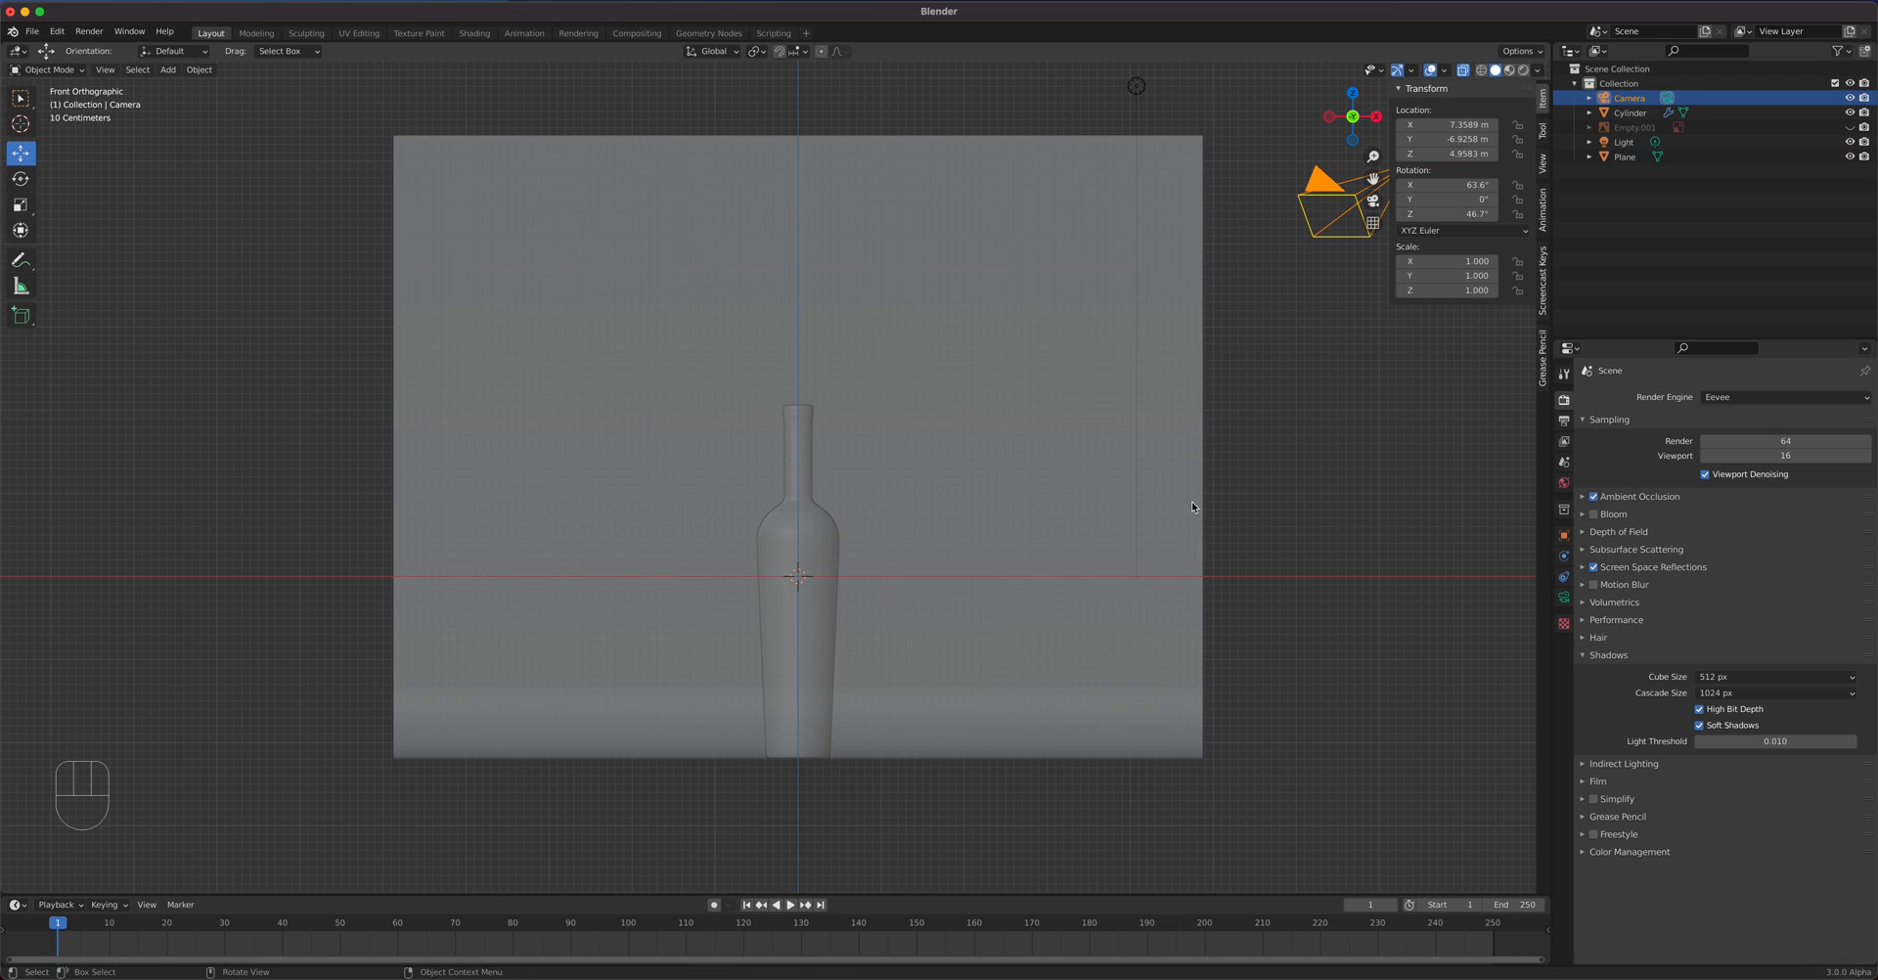
left_click(104, 69)
mouse_move(188, 289)
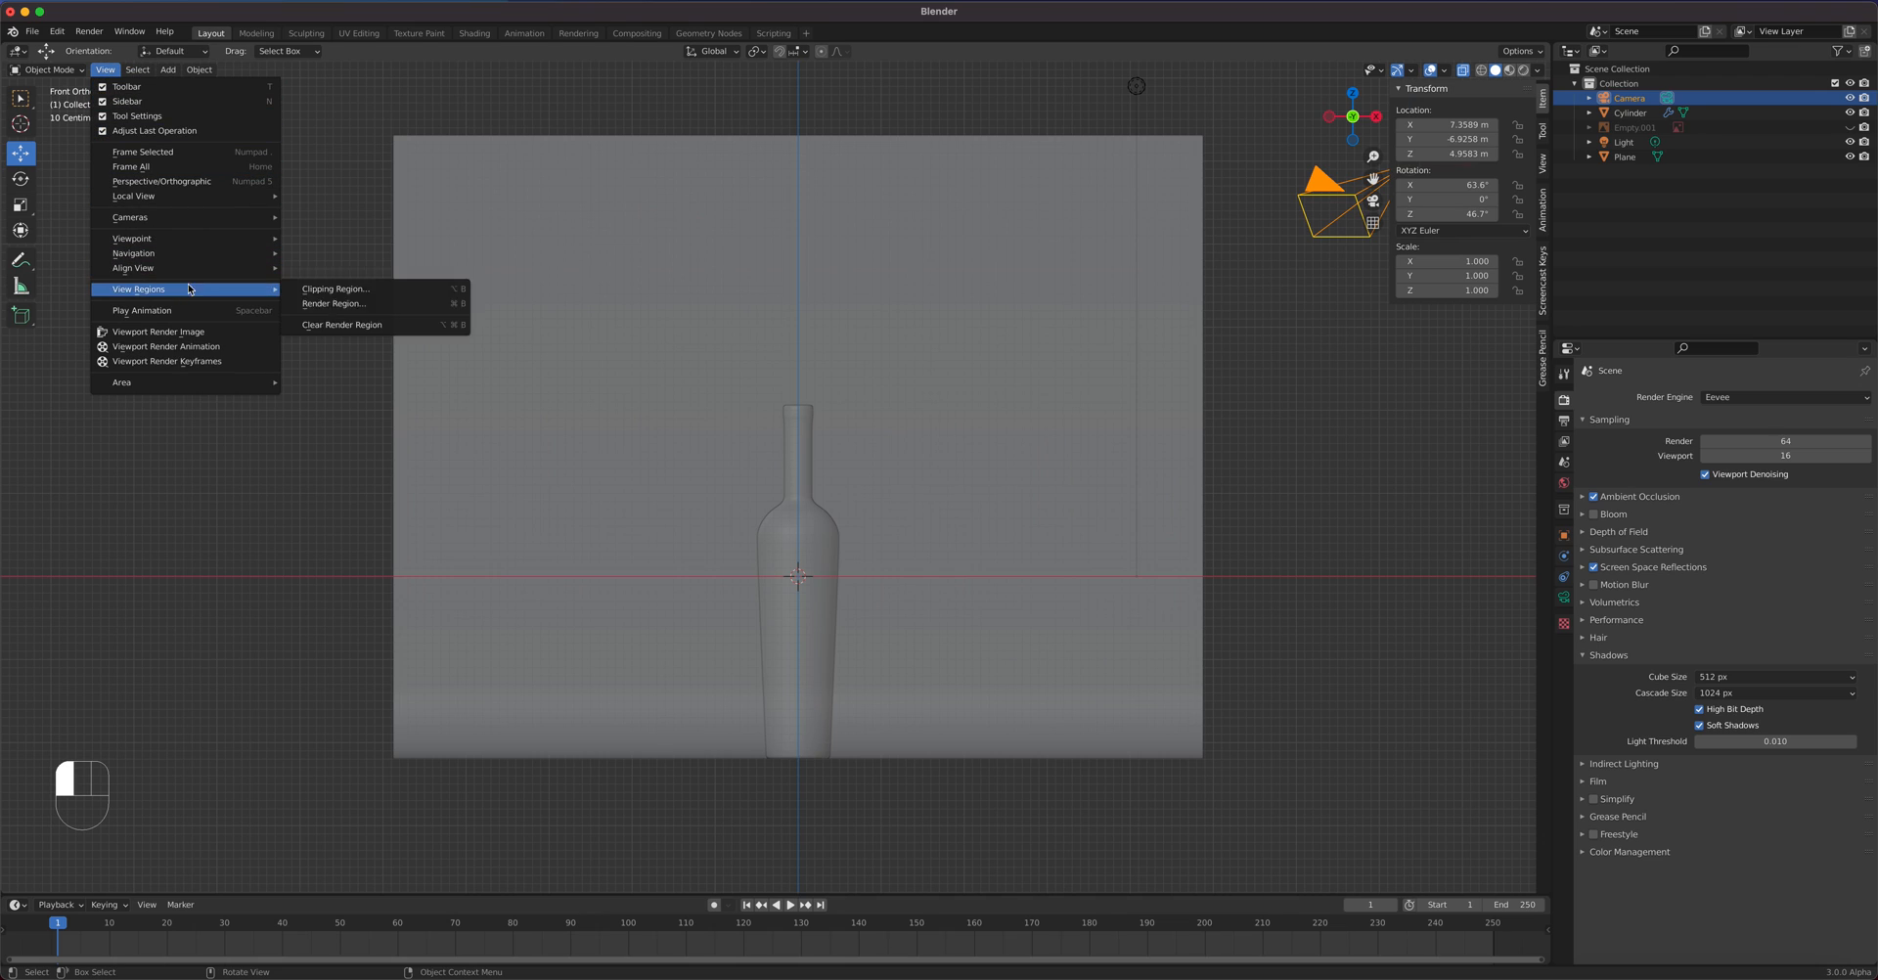
mouse_move(196, 243)
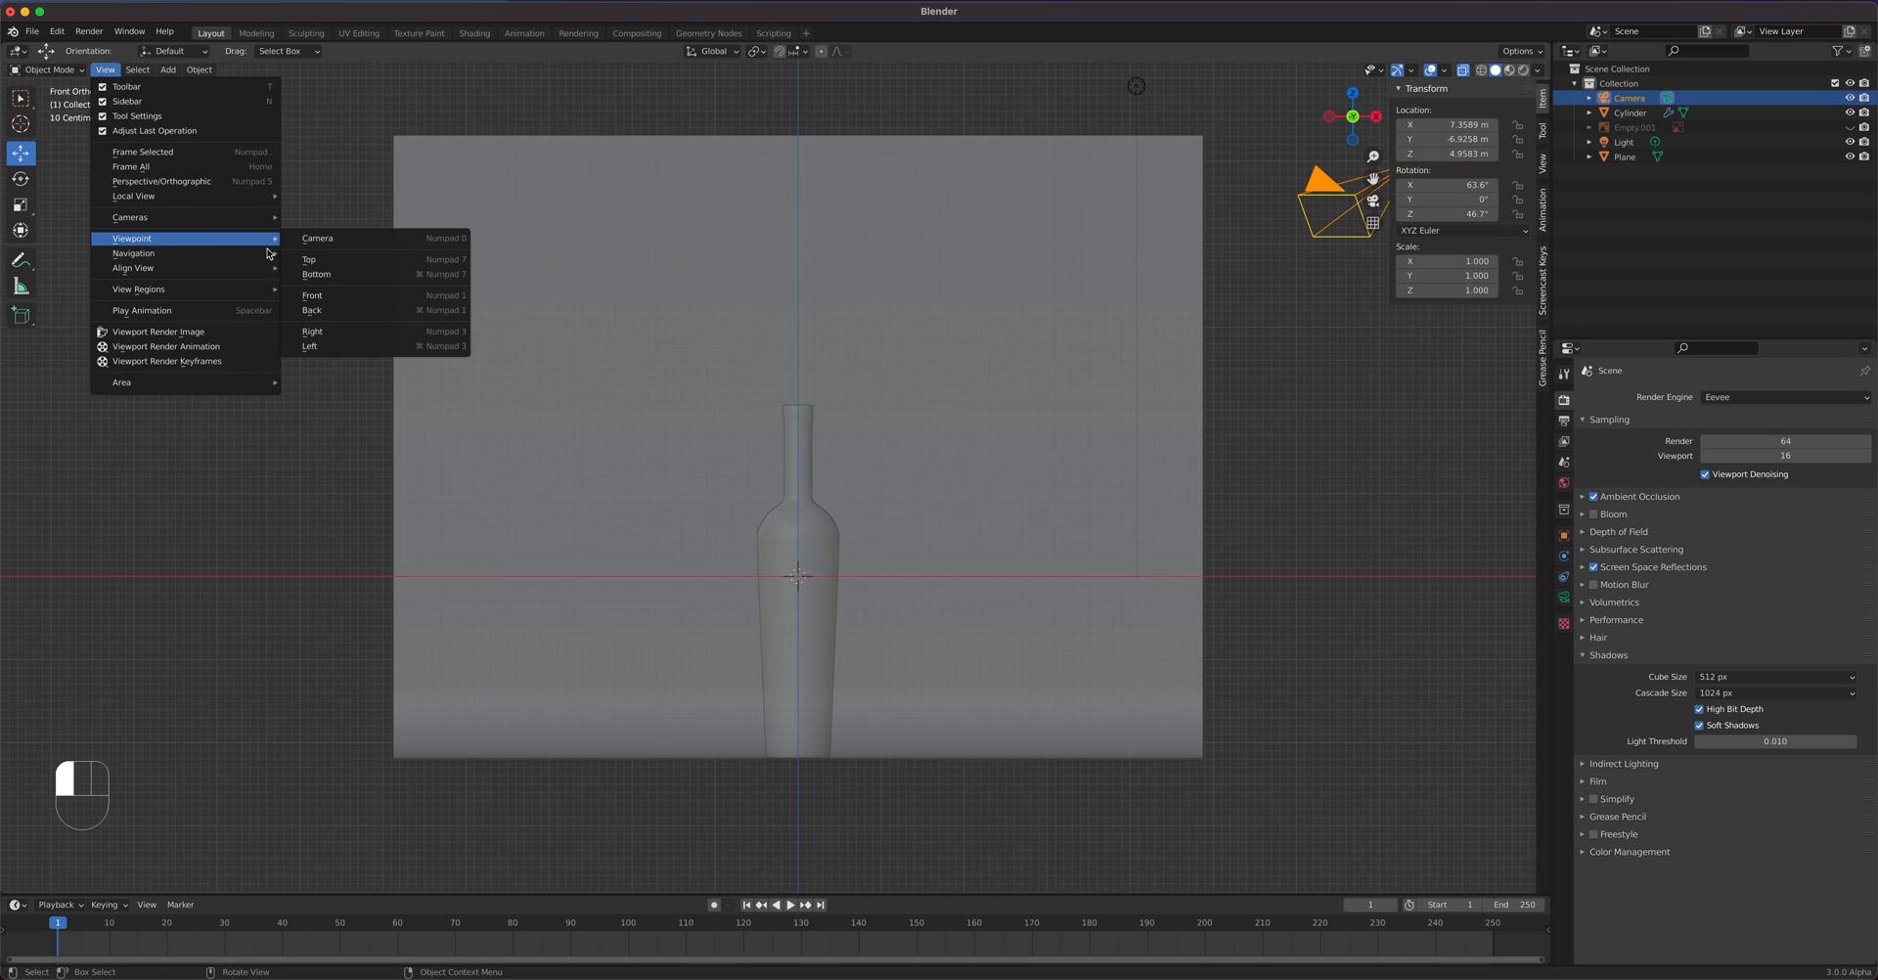
left_click(440, 245)
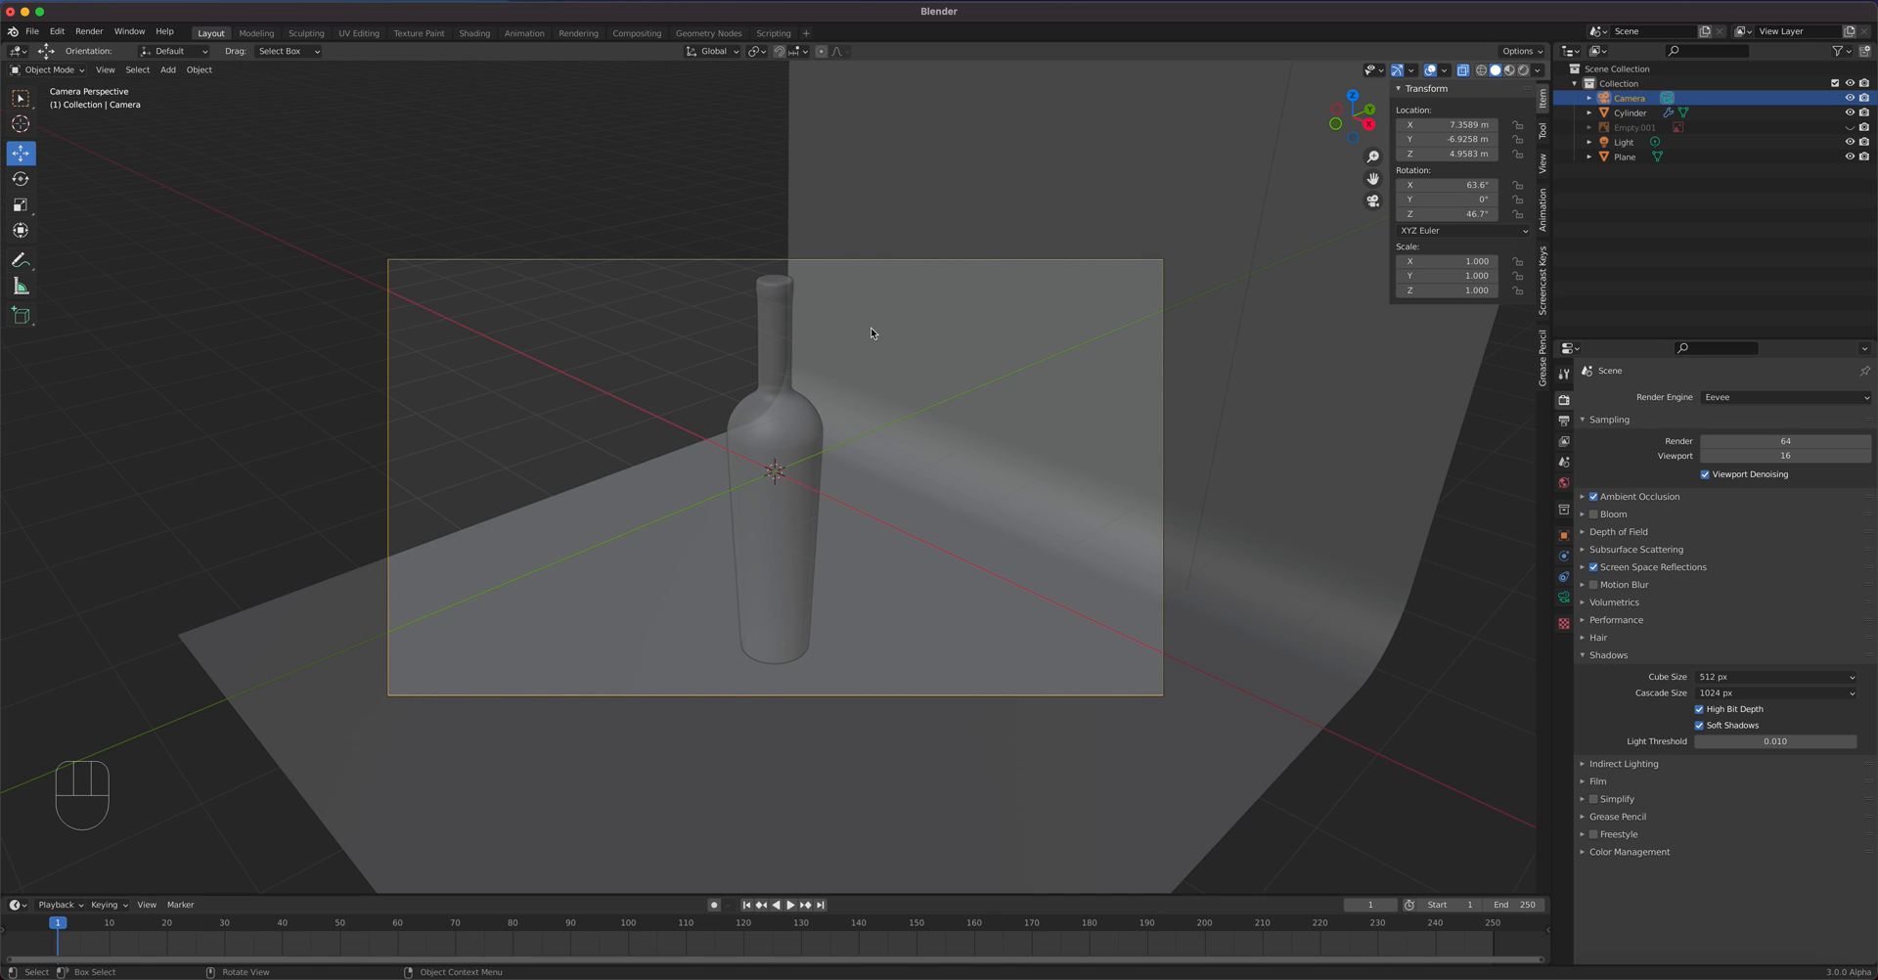
- Examine the camera's placement and framing of the bottle, comparing it with a frontal view of the backdrop
middle_click_drag(888, 588, 933, 545)
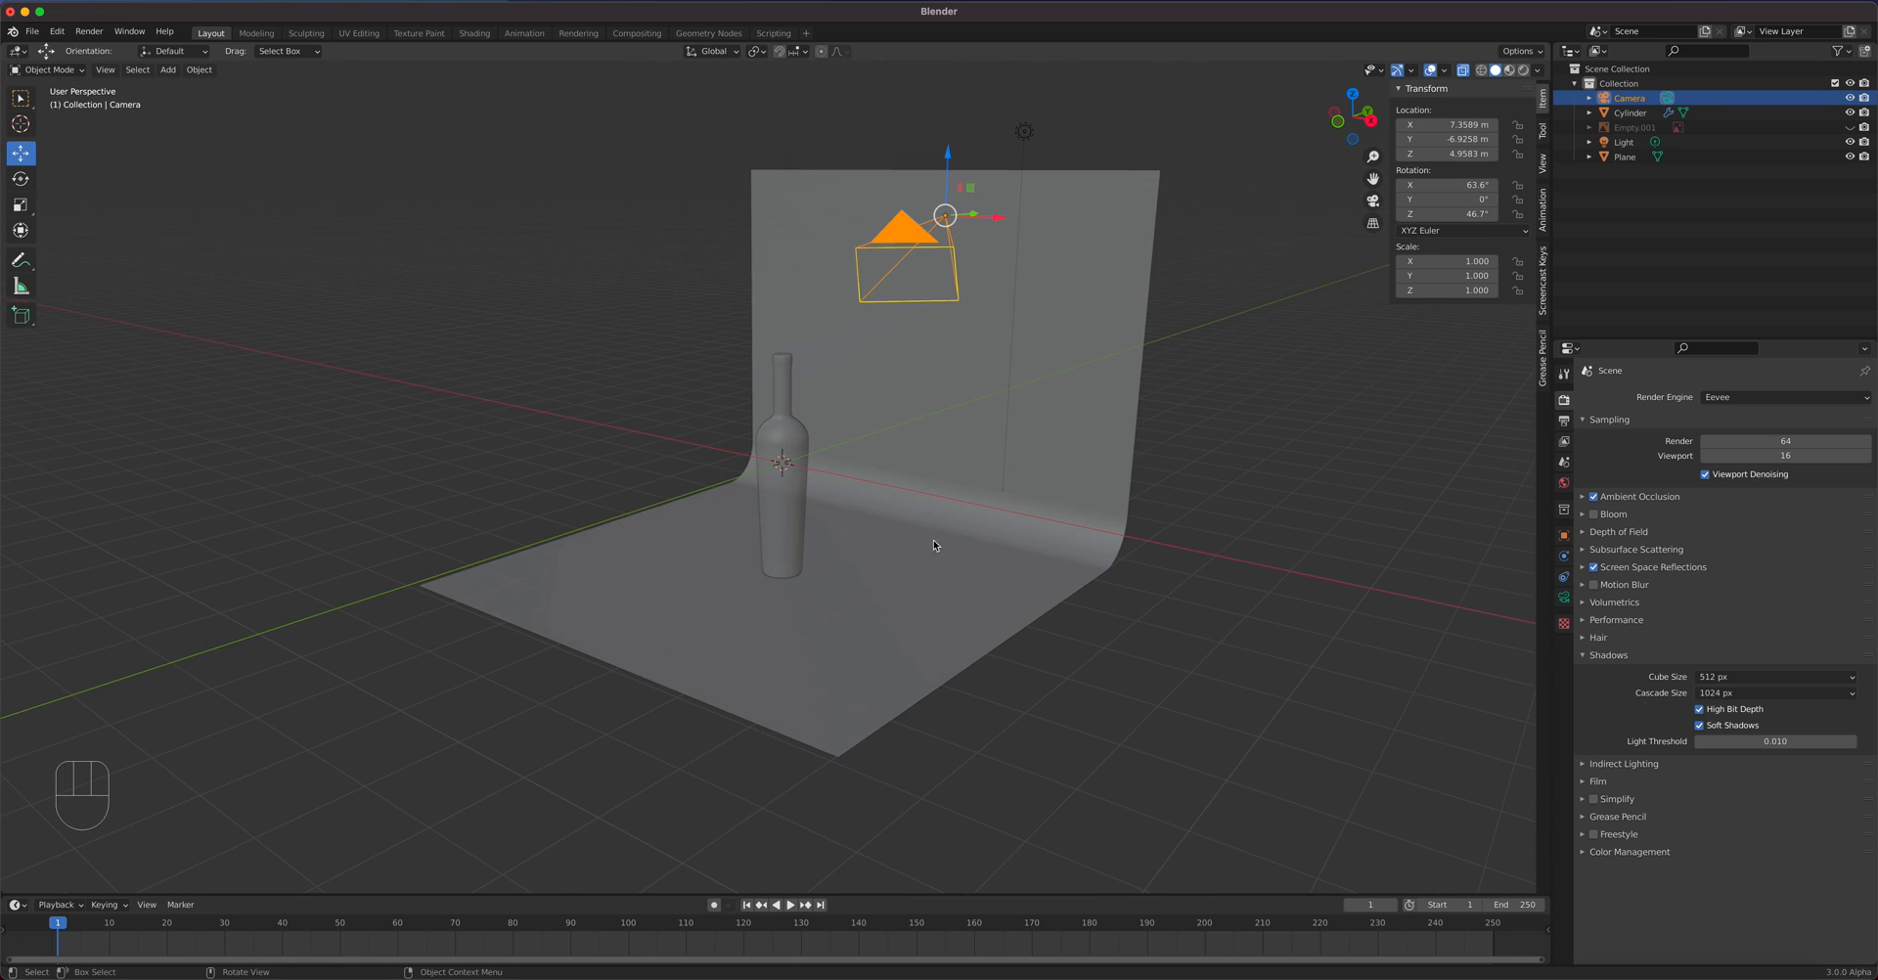
scroll(910, 508, "up", 2)
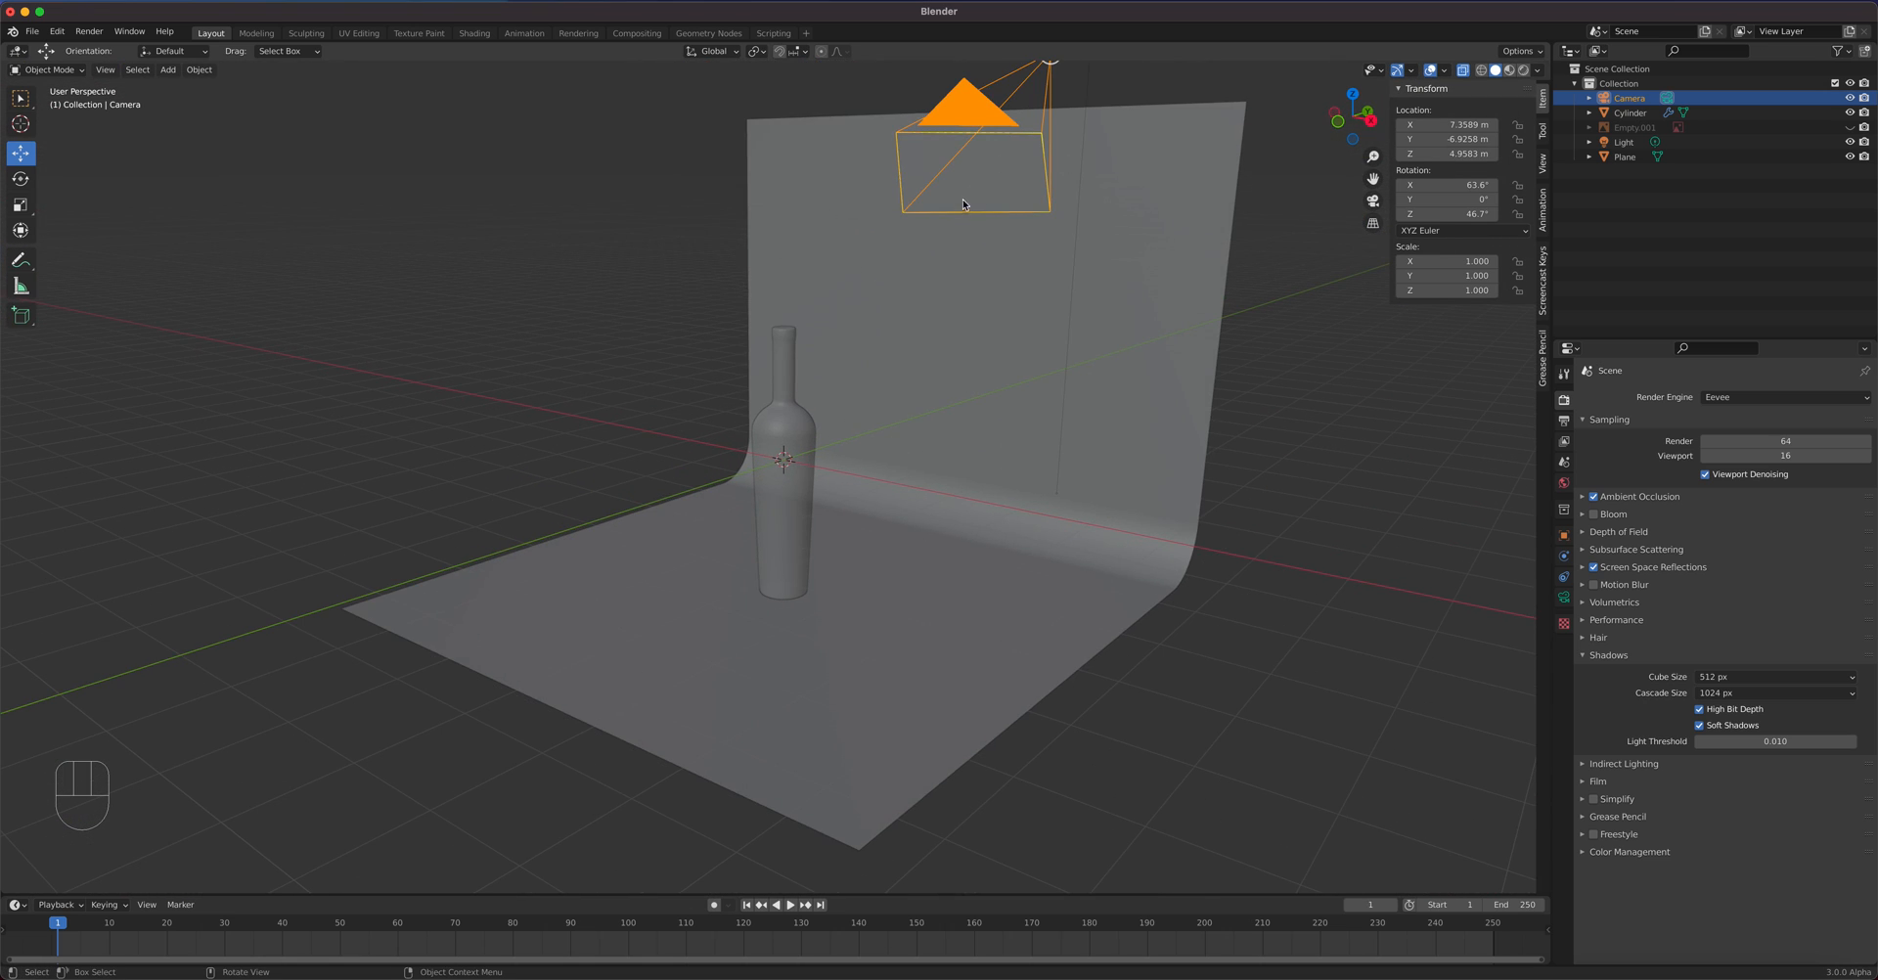
key("KP_0")
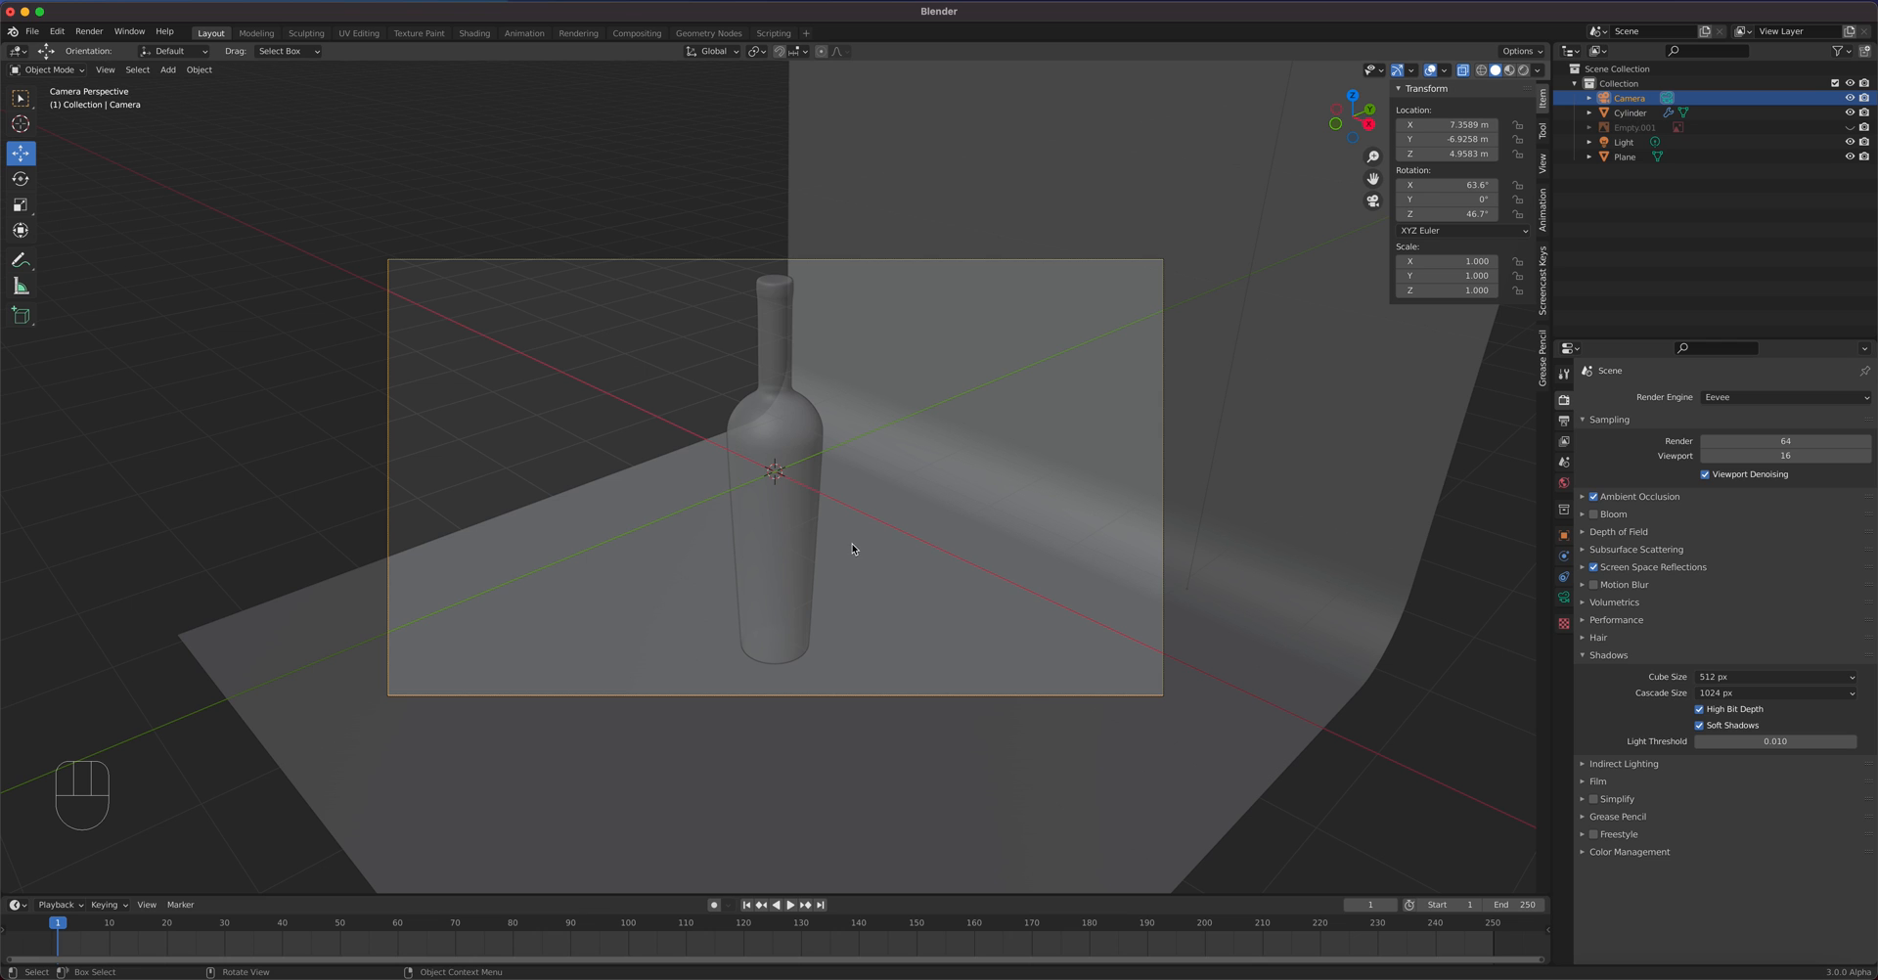
mouse_move(825, 561)
middle_mouse_down()
mouse_move(912, 508)
mouse_move(926, 518)
mouse_move(877, 531)
mouse_move(1010, 543)
mouse_move(819, 542)
middle_mouse_up()
scroll(819, 544, "down", 3)
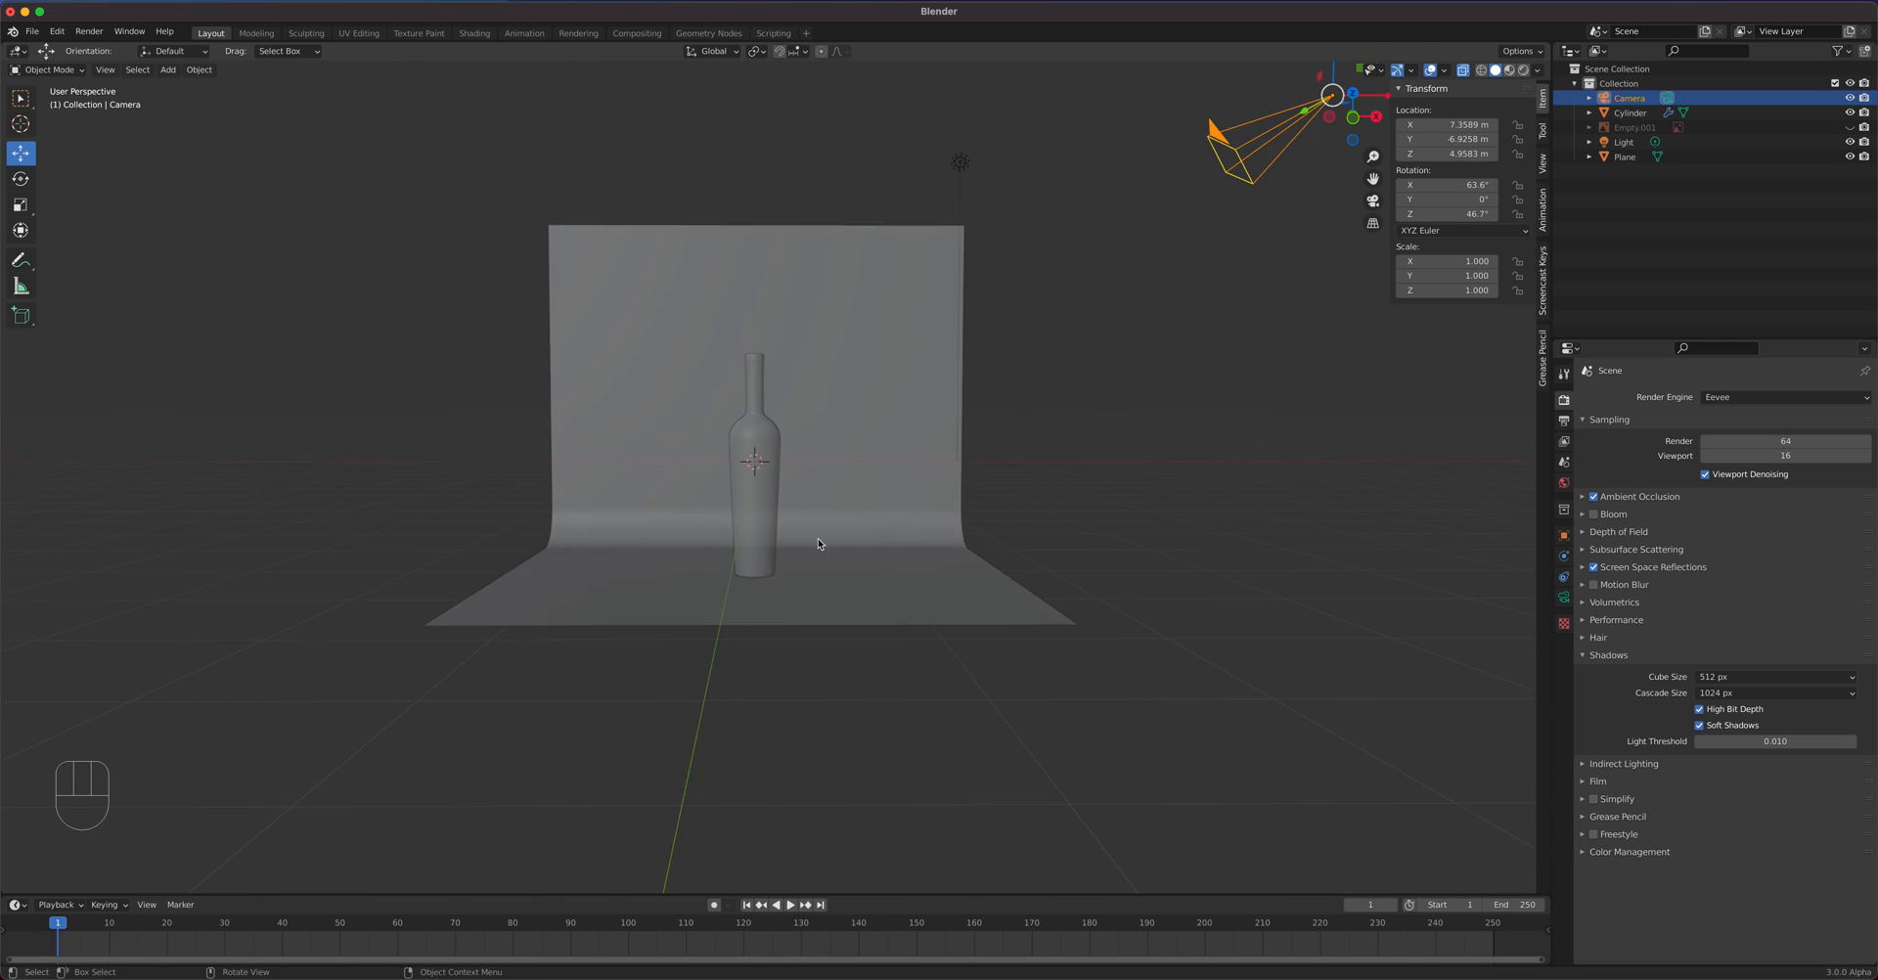
scroll(819, 544, "up", 5)
scroll(819, 544, "down", 4)
scroll(818, 543, "up", 2)
scroll(819, 544, "down", 2)
scroll(819, 544, "up", 1)
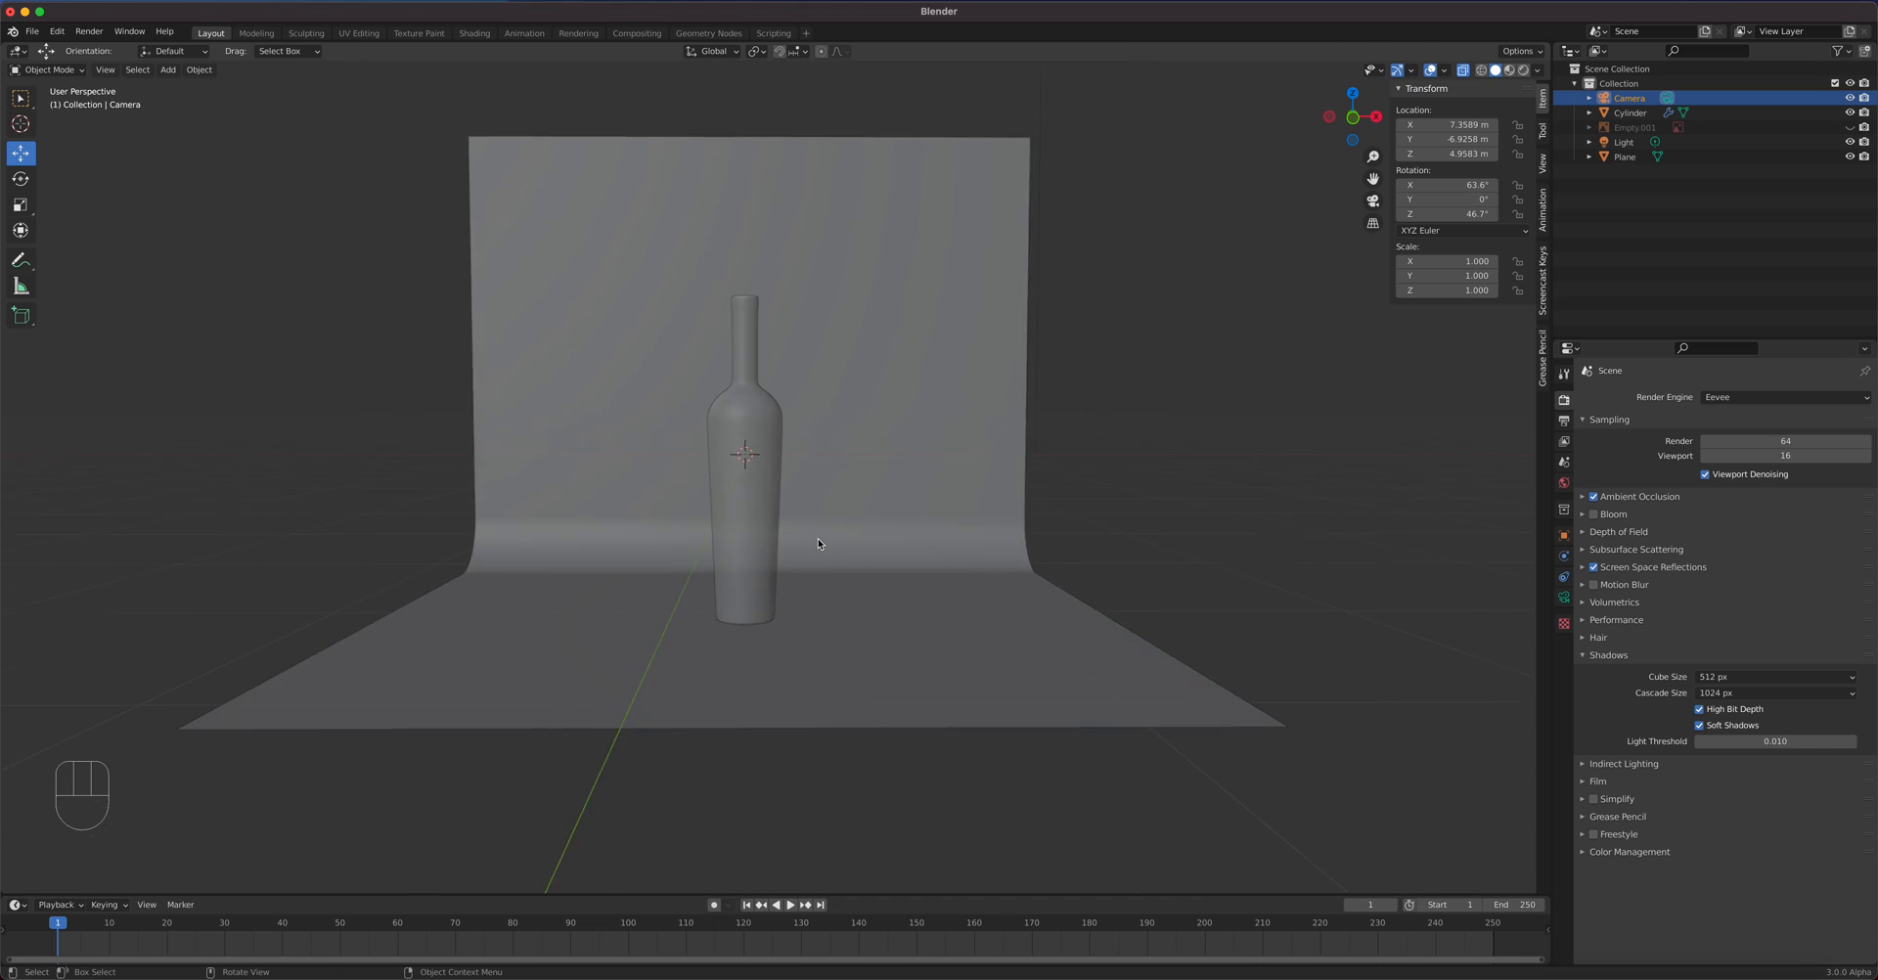
scroll(818, 544, "up", 4)
scroll(818, 543, "down", 3)
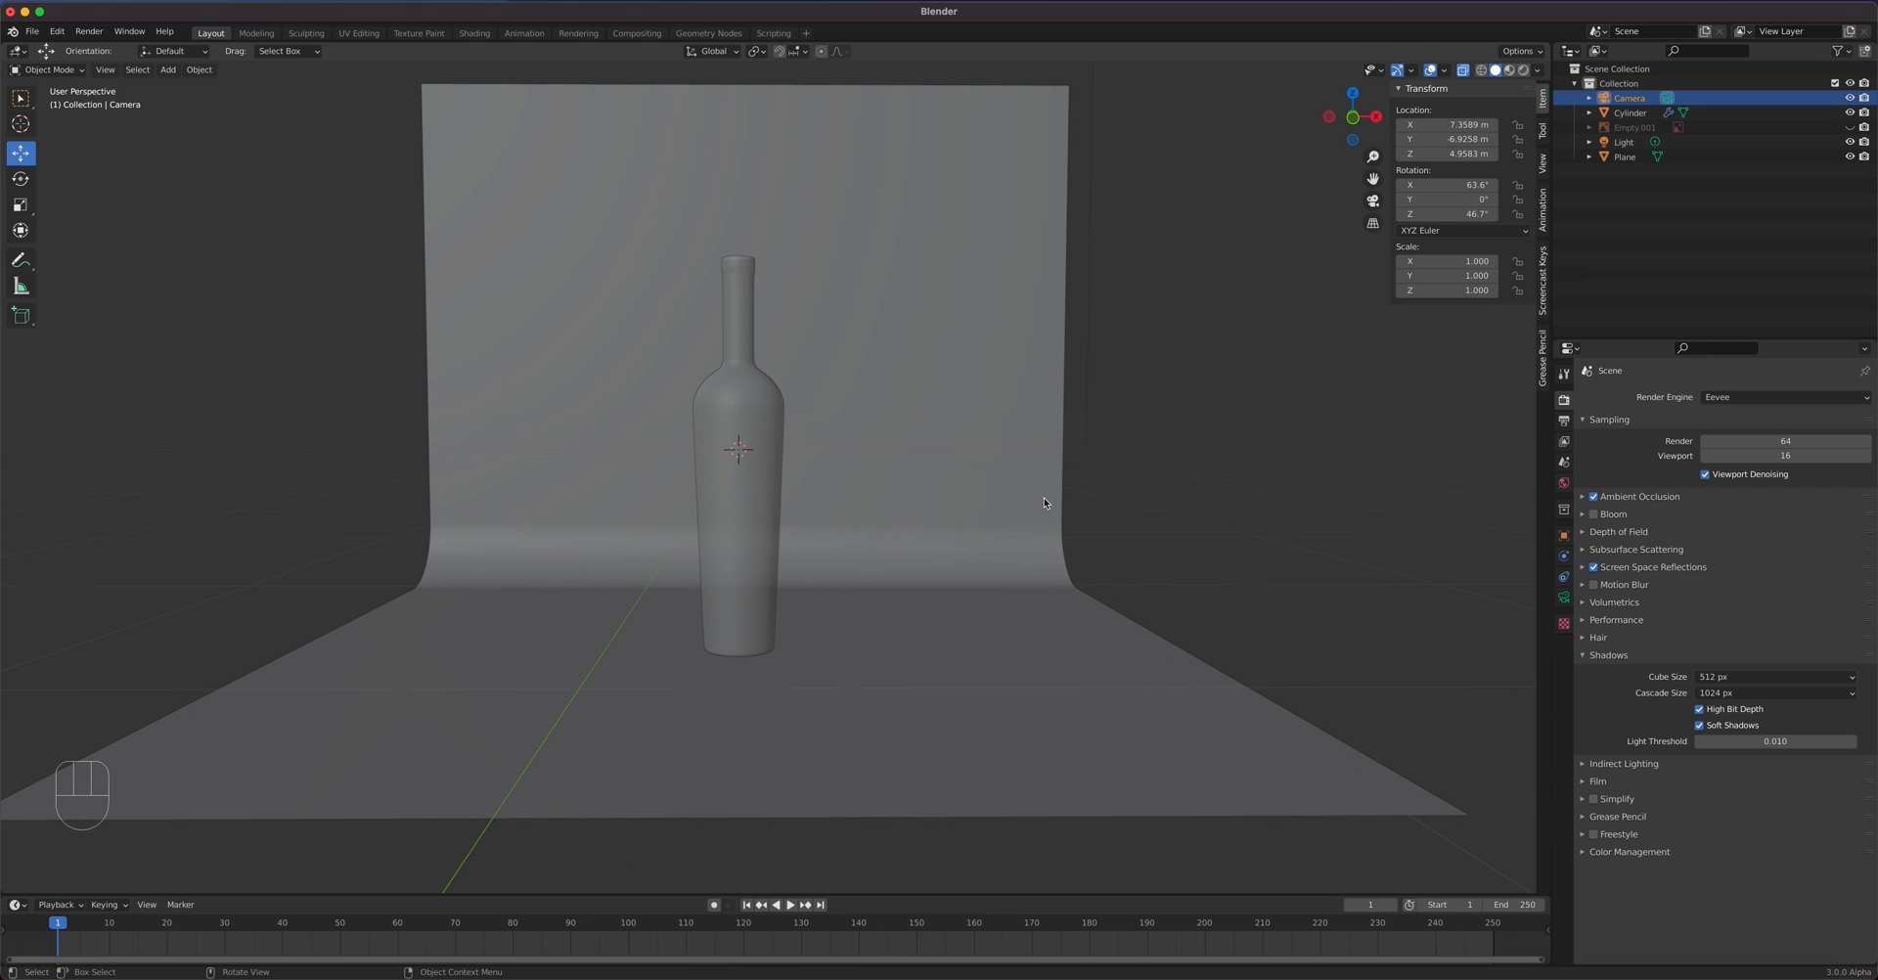
key("KP_0")
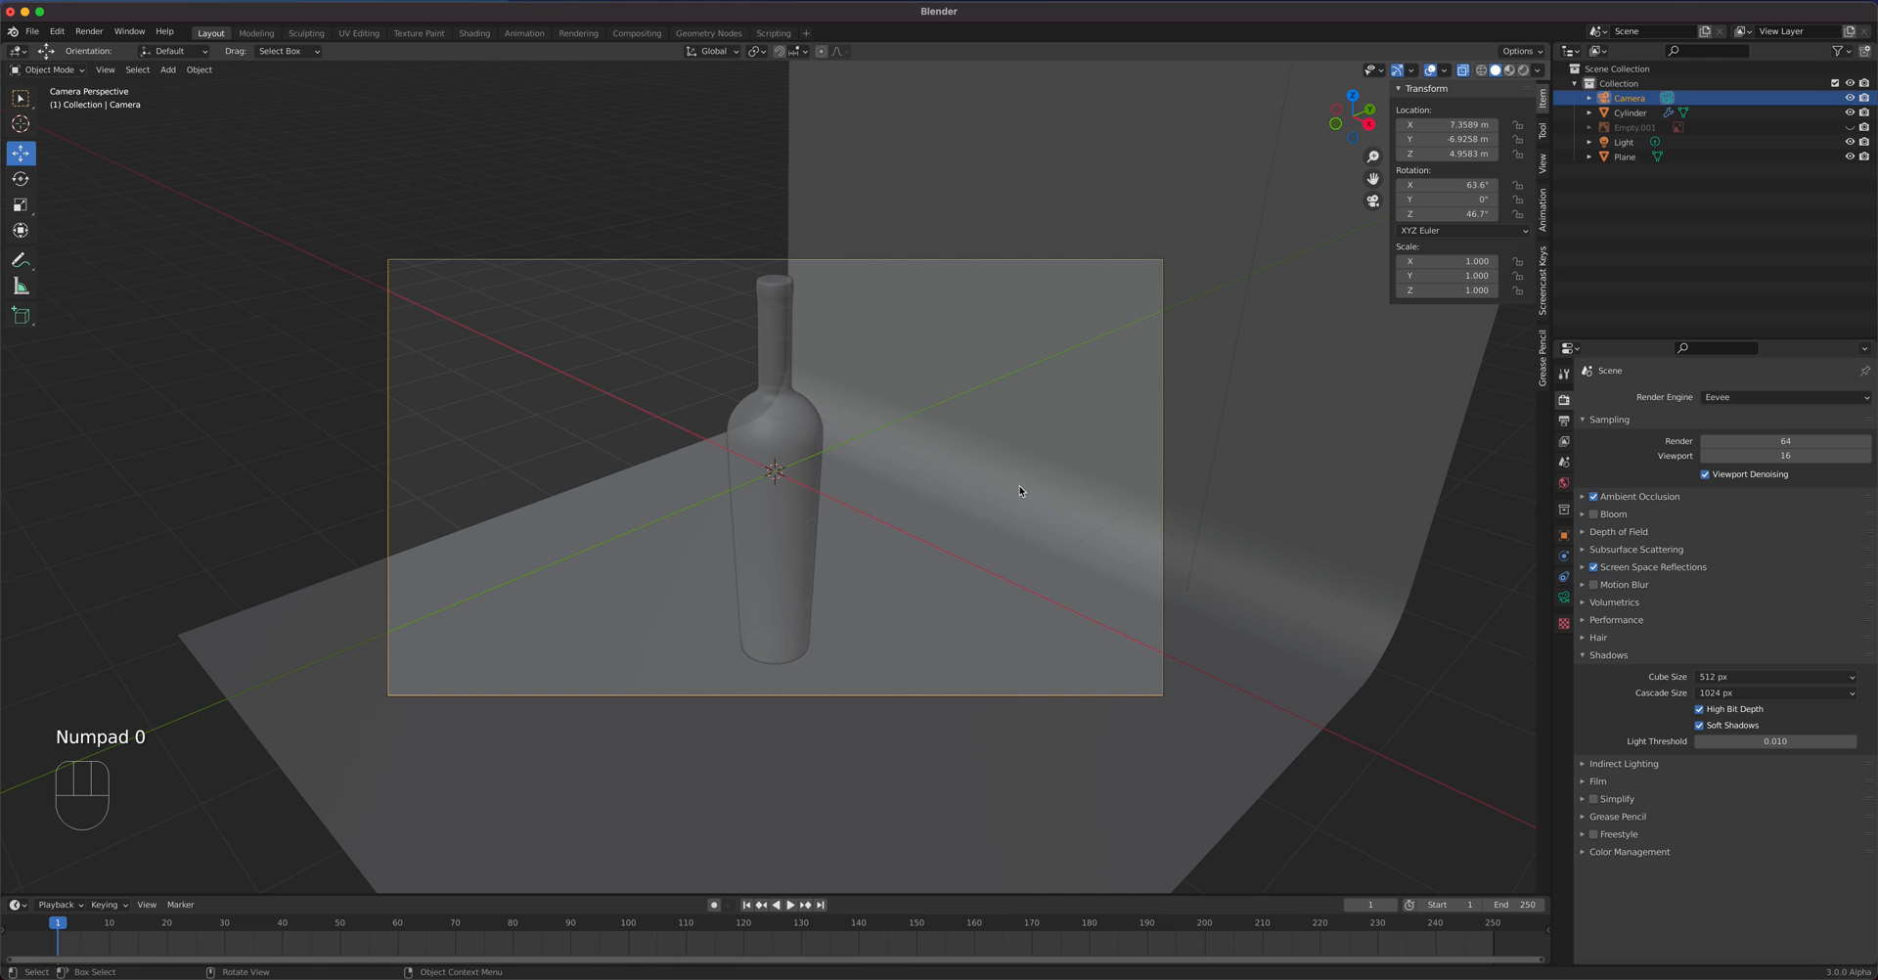
- Lower the camera by about 0.697 m to Z 4.2609 m and frame the bottle from the front
middle_click_drag(1219, 474, 1159, 515)
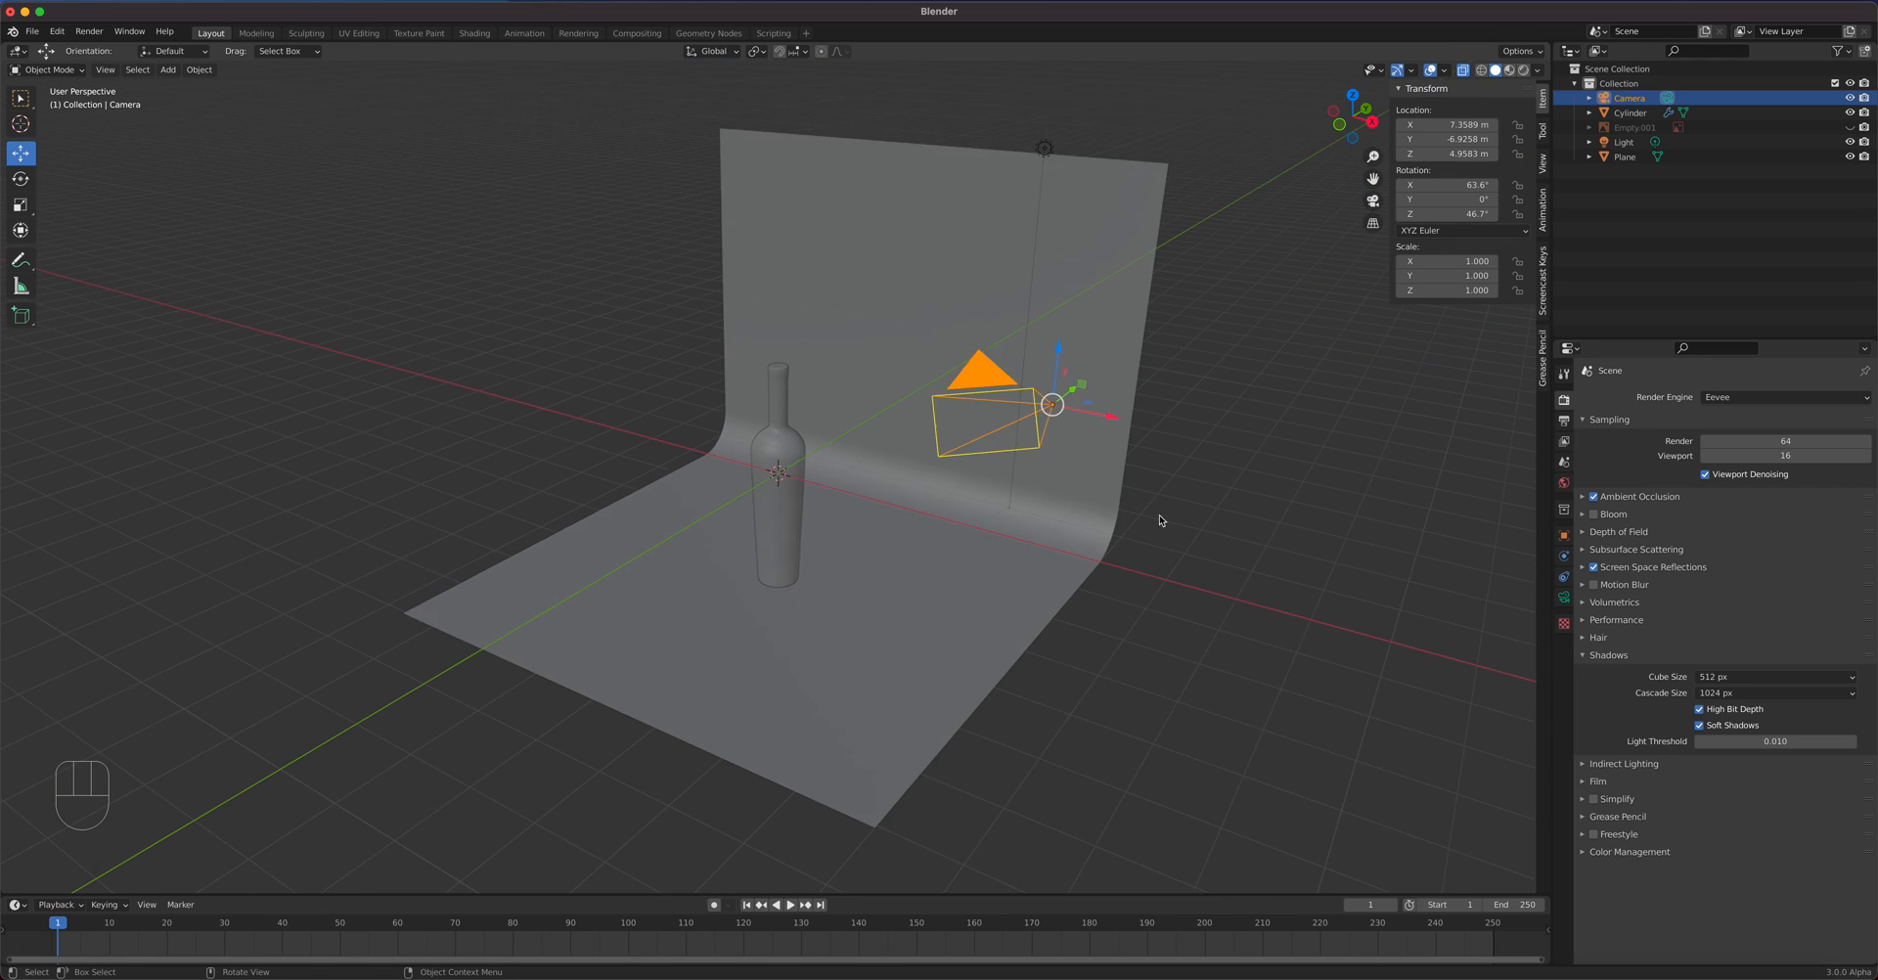
scroll(1134, 509, "down", 1)
left_click_drag(969, 368, 967, 426)
middle_click_drag(804, 591, 898, 564)
scroll(870, 566, "up", 5)
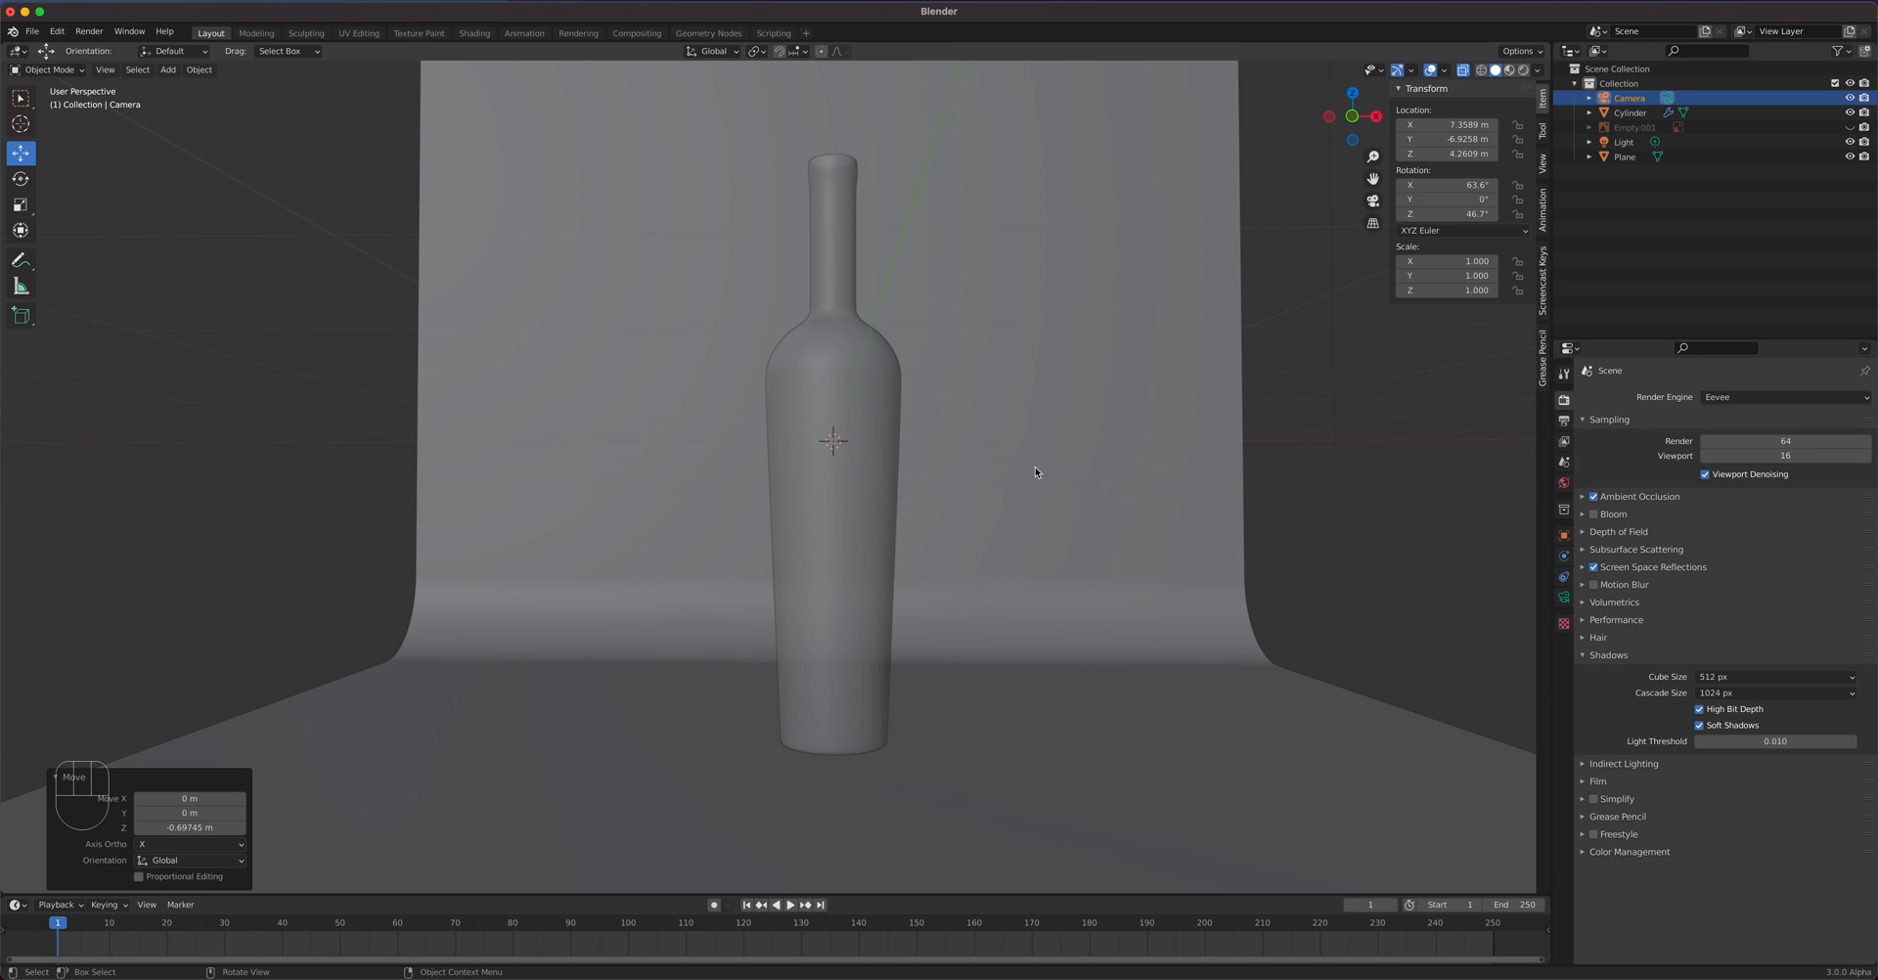
- Lock the camera to the view and look through the scene camera
scroll(1260, 492, "down", 4)
middle_click_drag(1177, 433, 1148, 570, "shift")
scroll(1148, 571, "down", 1)
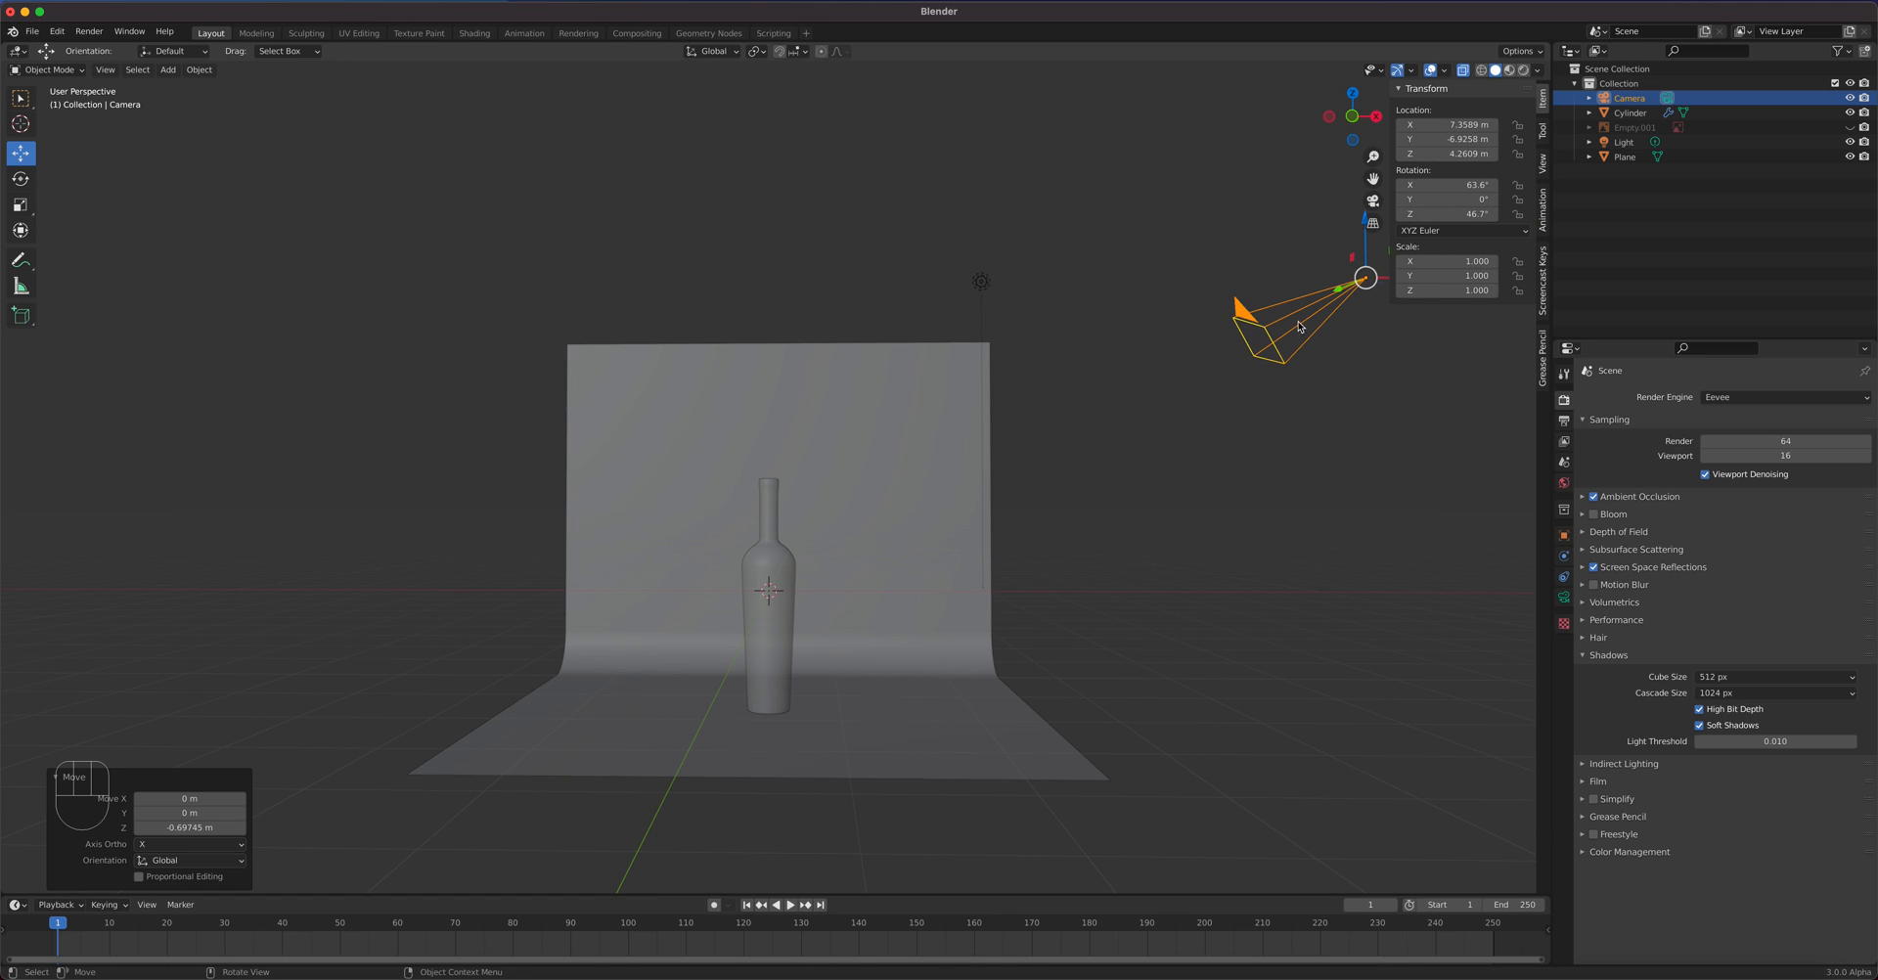
key("n")
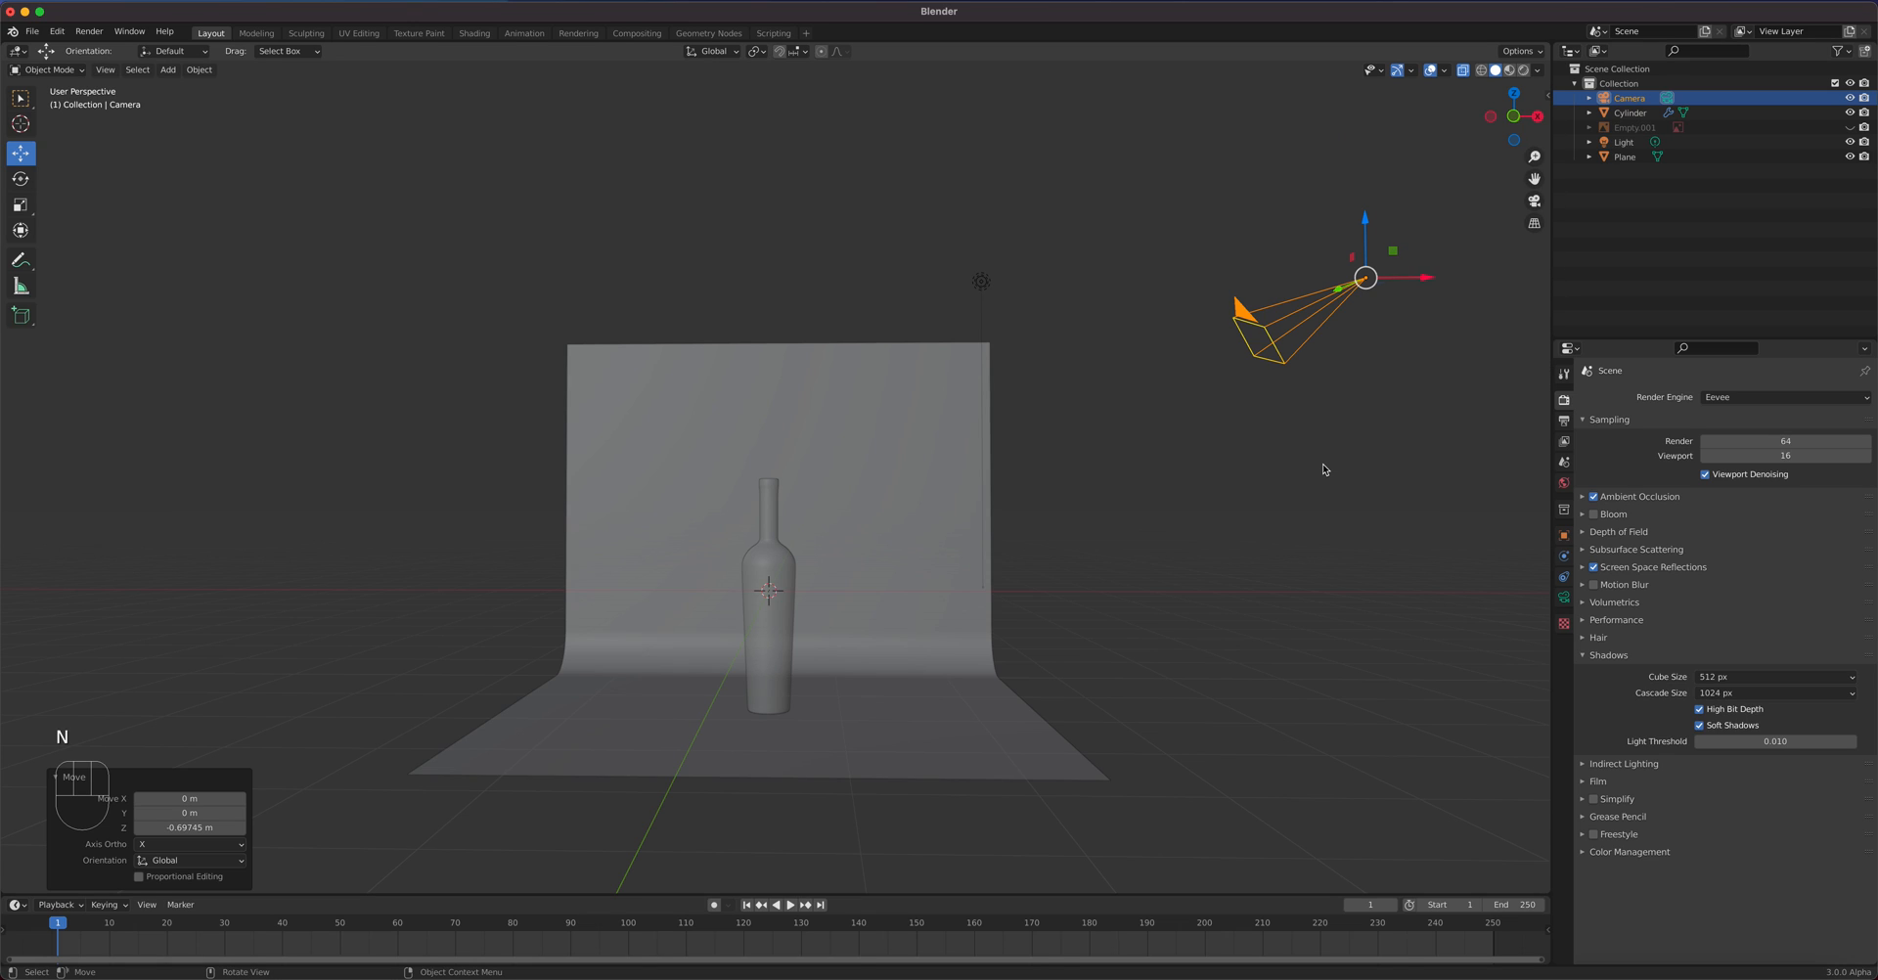
key("n")
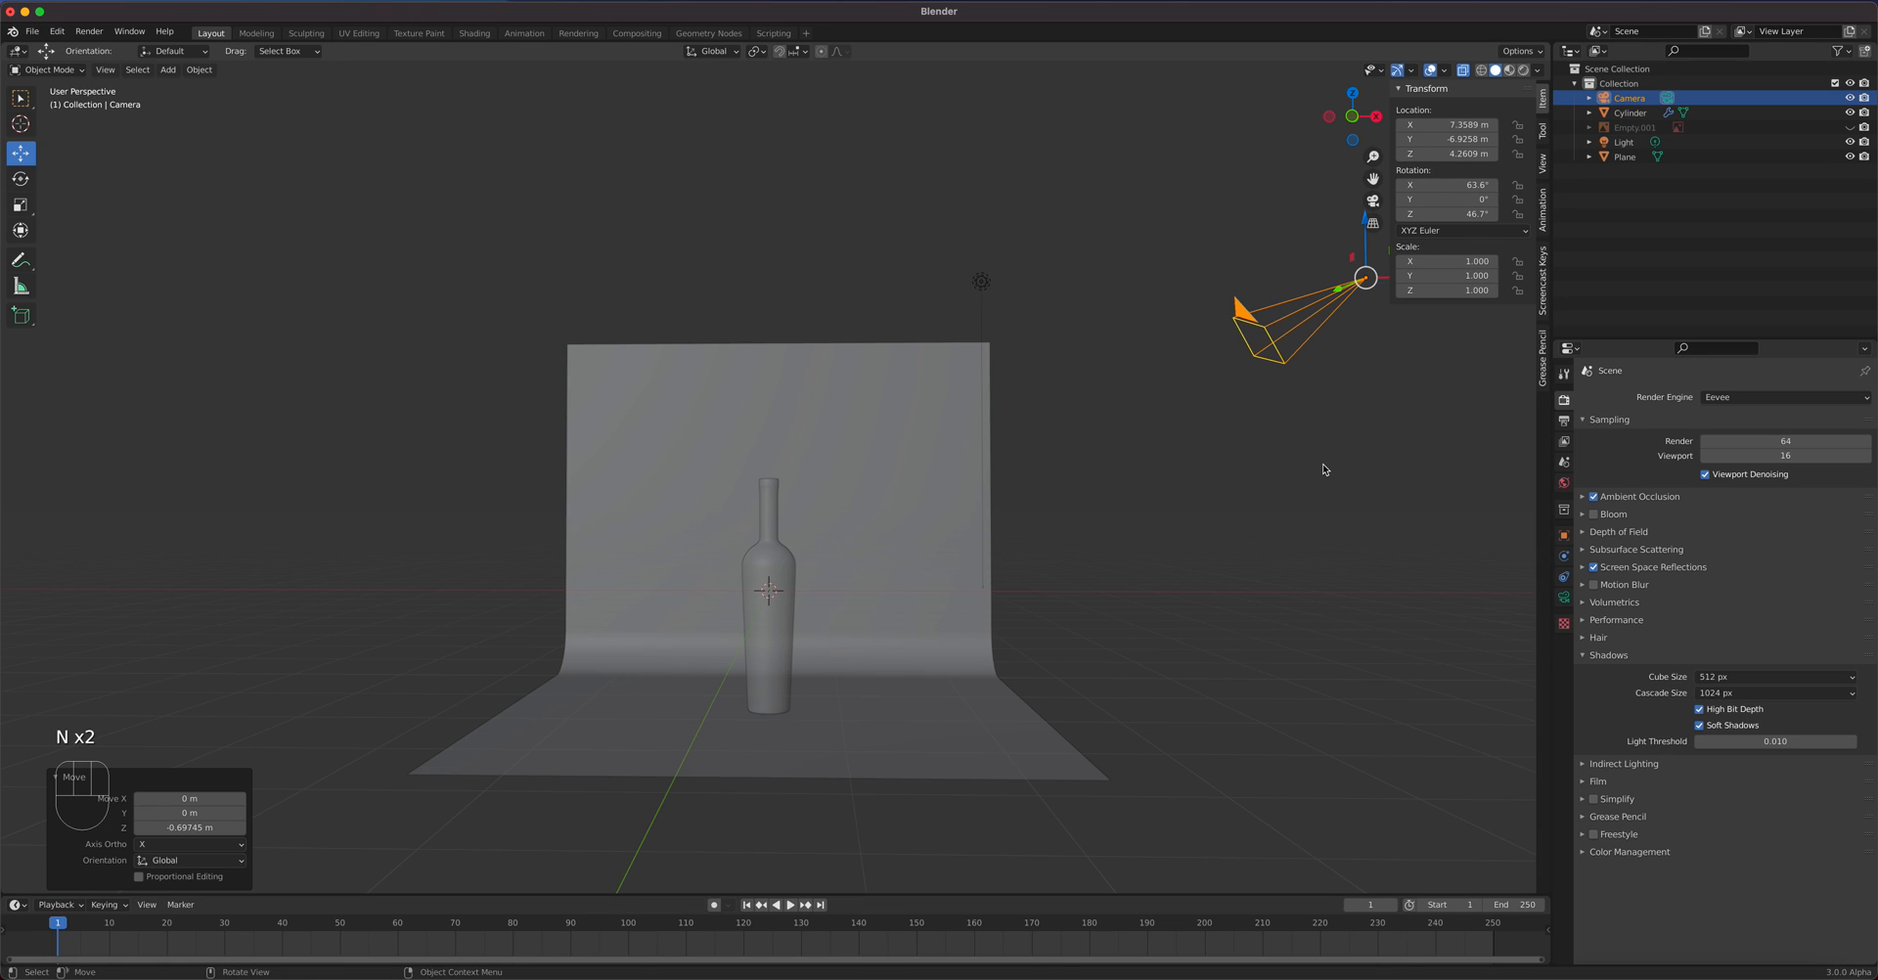
left_click(1542, 164)
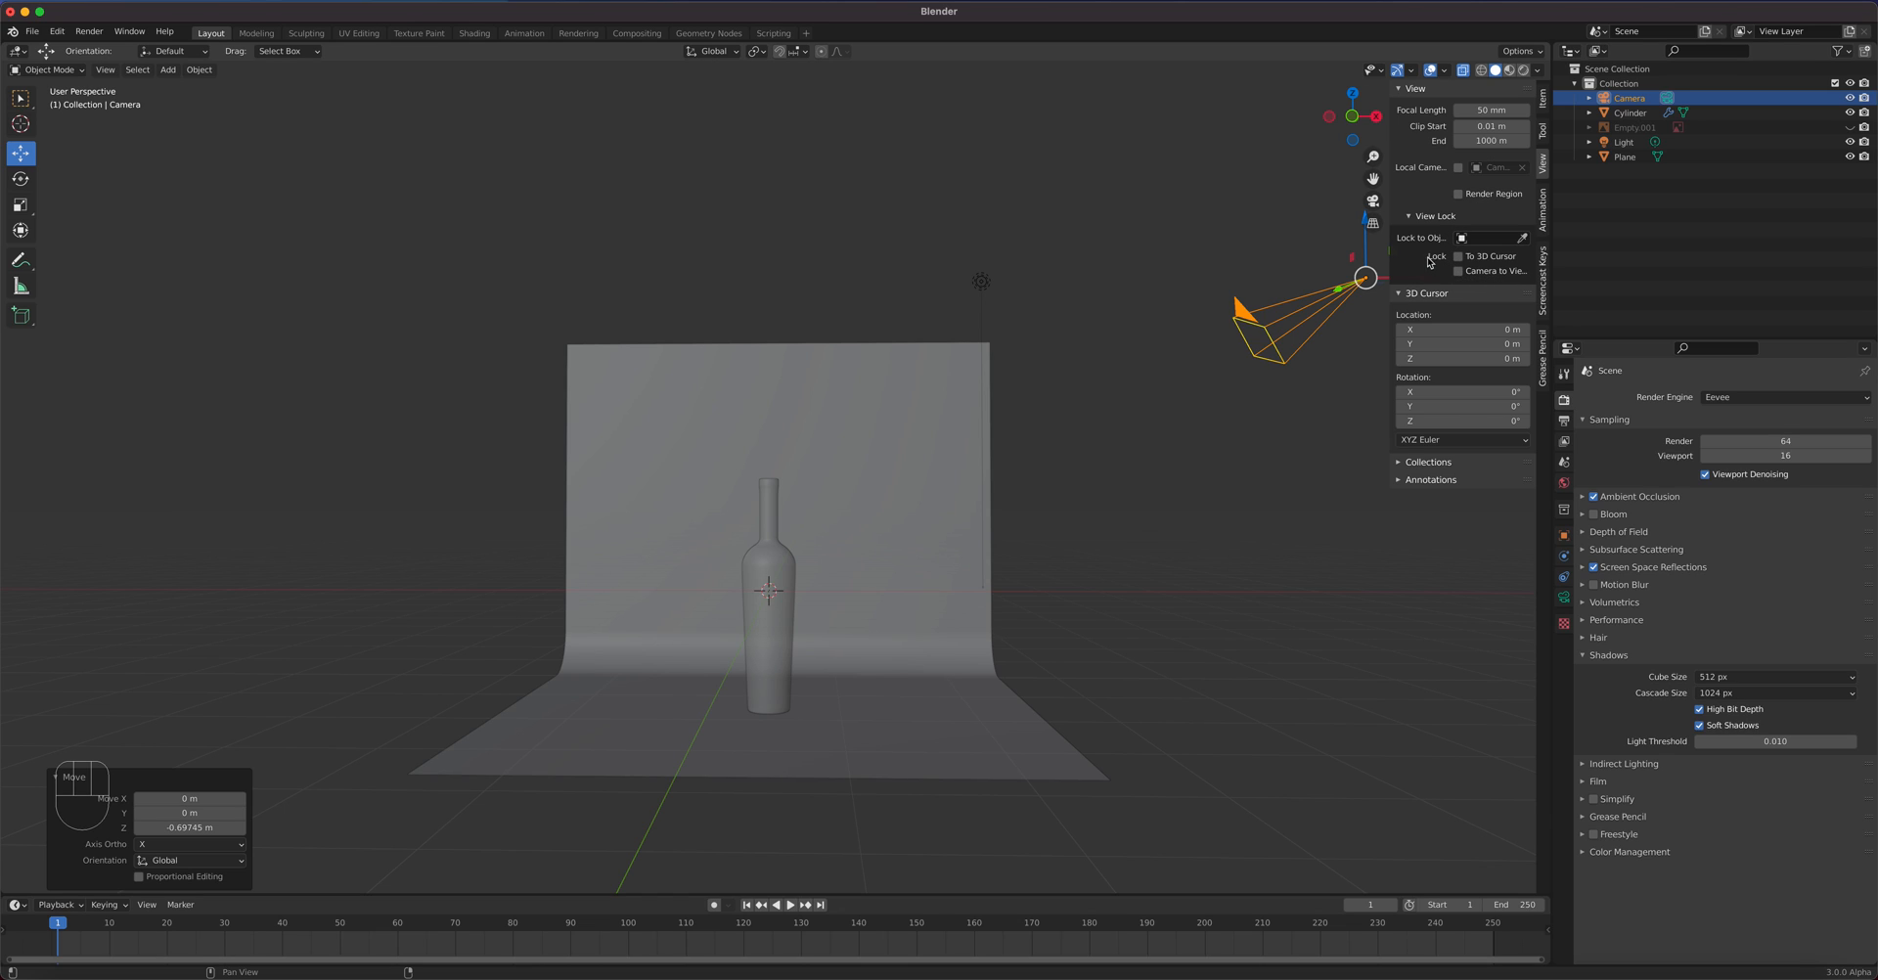
left_click(1484, 272)
key("KP_0")
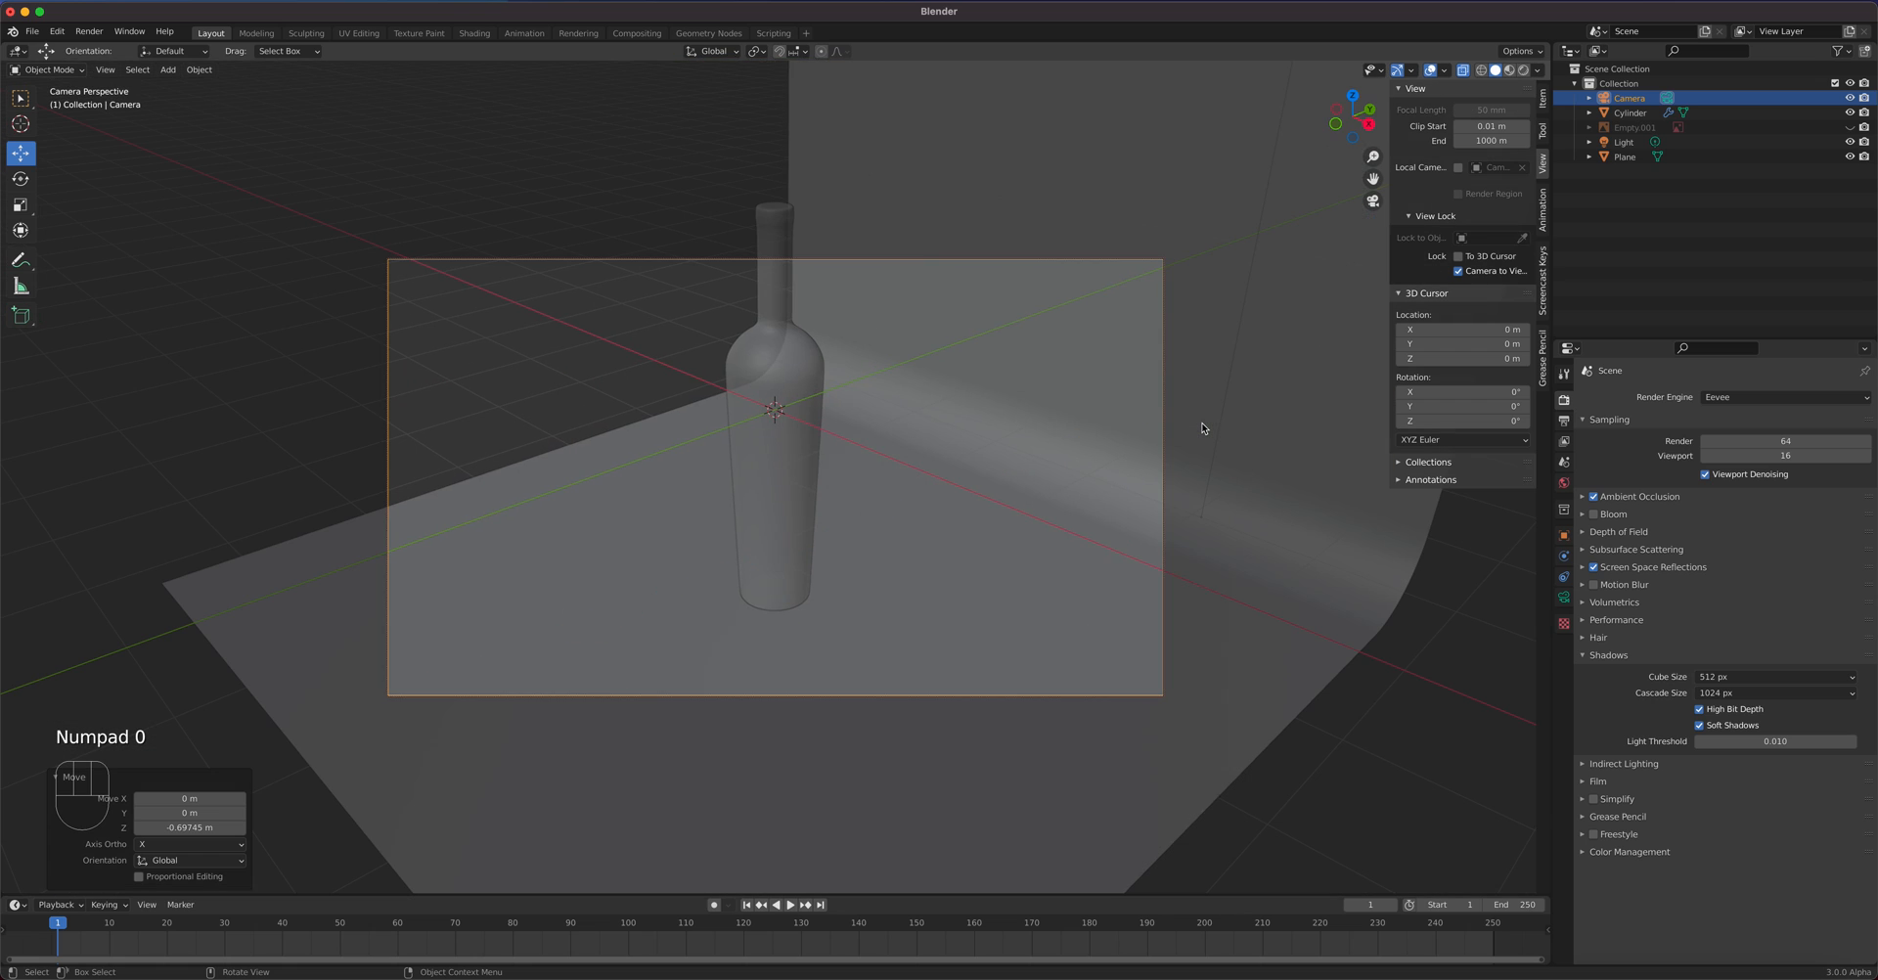
- Orbit and pull back the locked camera until it faces the bottle and backdrop head-on
middle_click_drag(866, 565, 933, 518)
middle_click_drag(798, 536, 900, 543)
scroll(874, 542, "down", 1)
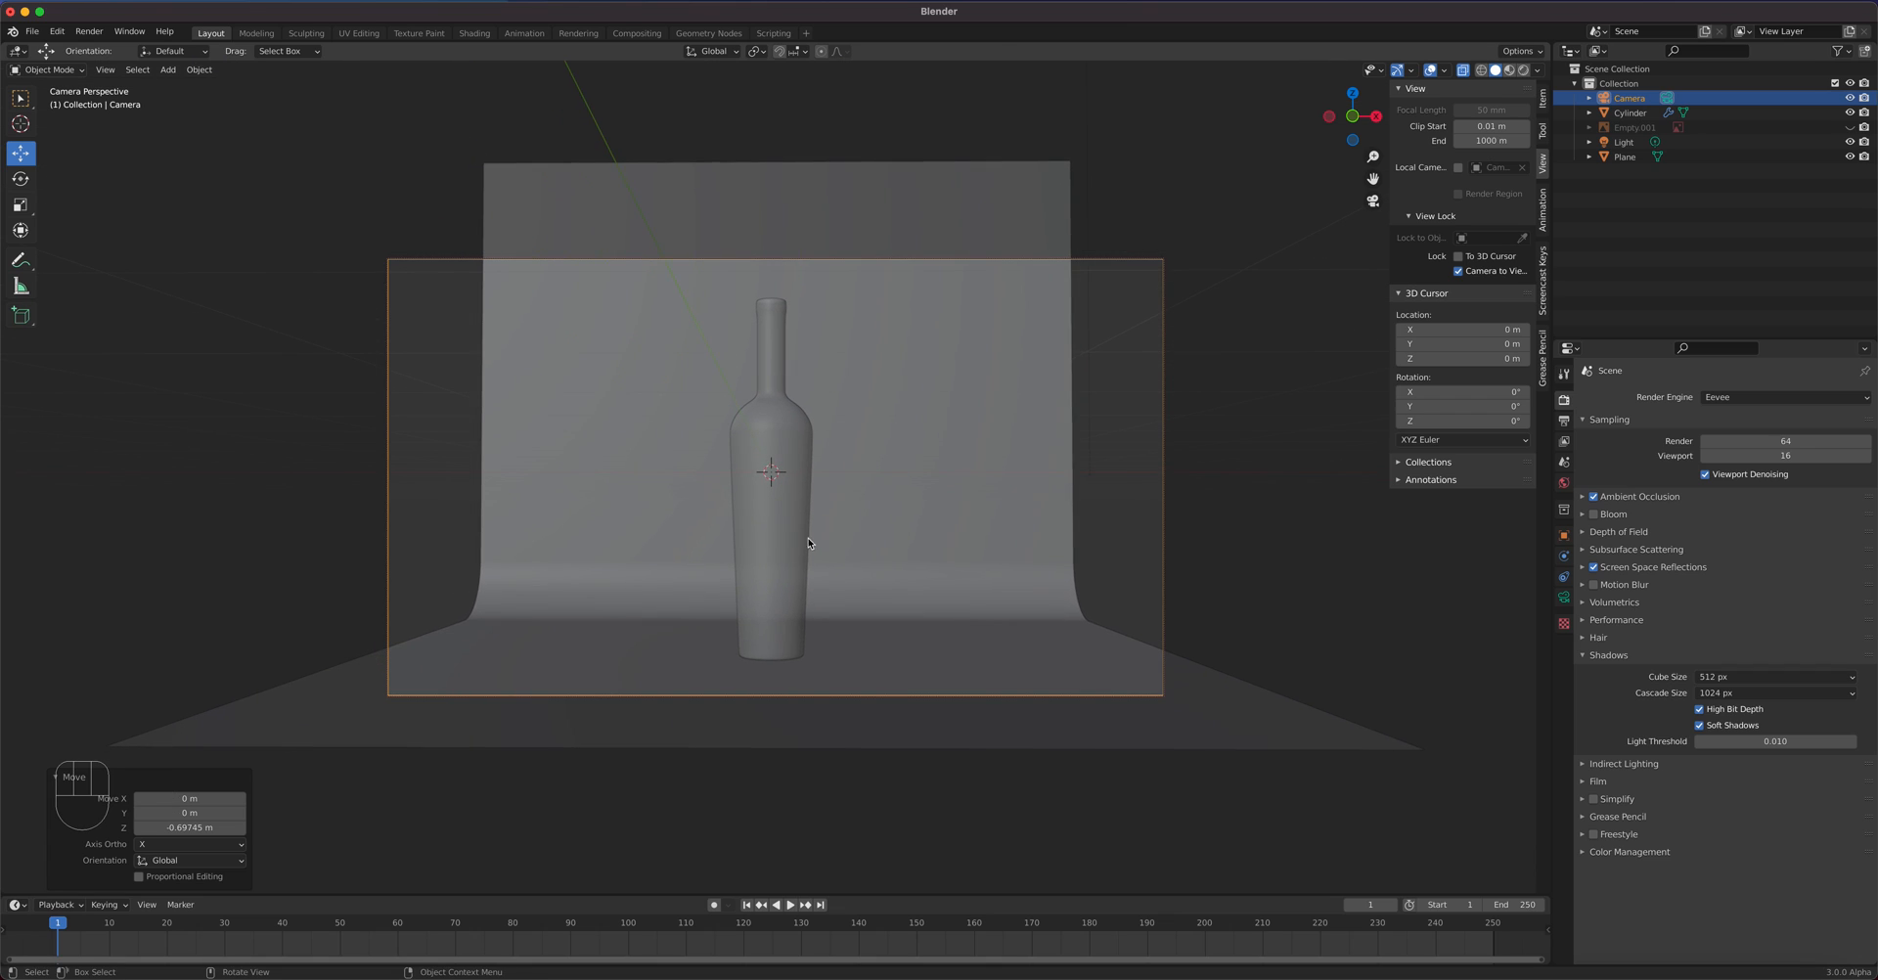
- Unhide the bottle reference image Empty.001 and examine the selected camera's lens settings
left_click(1848, 127)
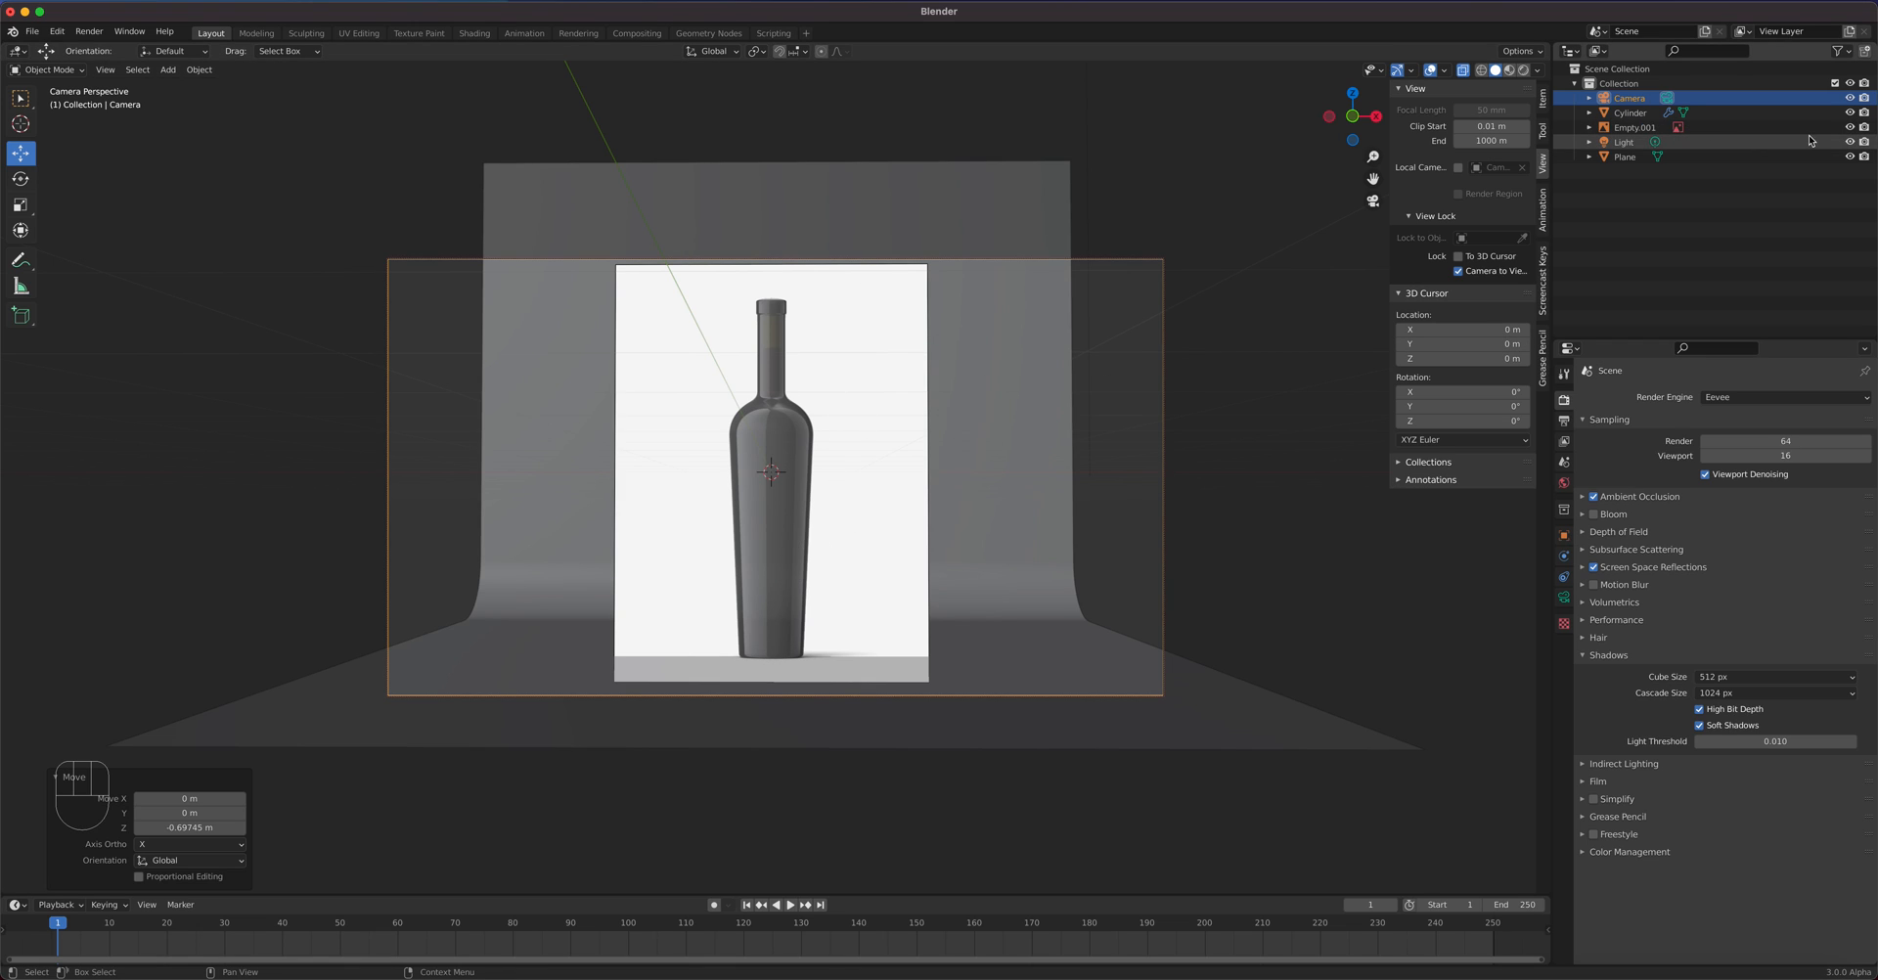
left_click(1847, 128)
left_click(1847, 128)
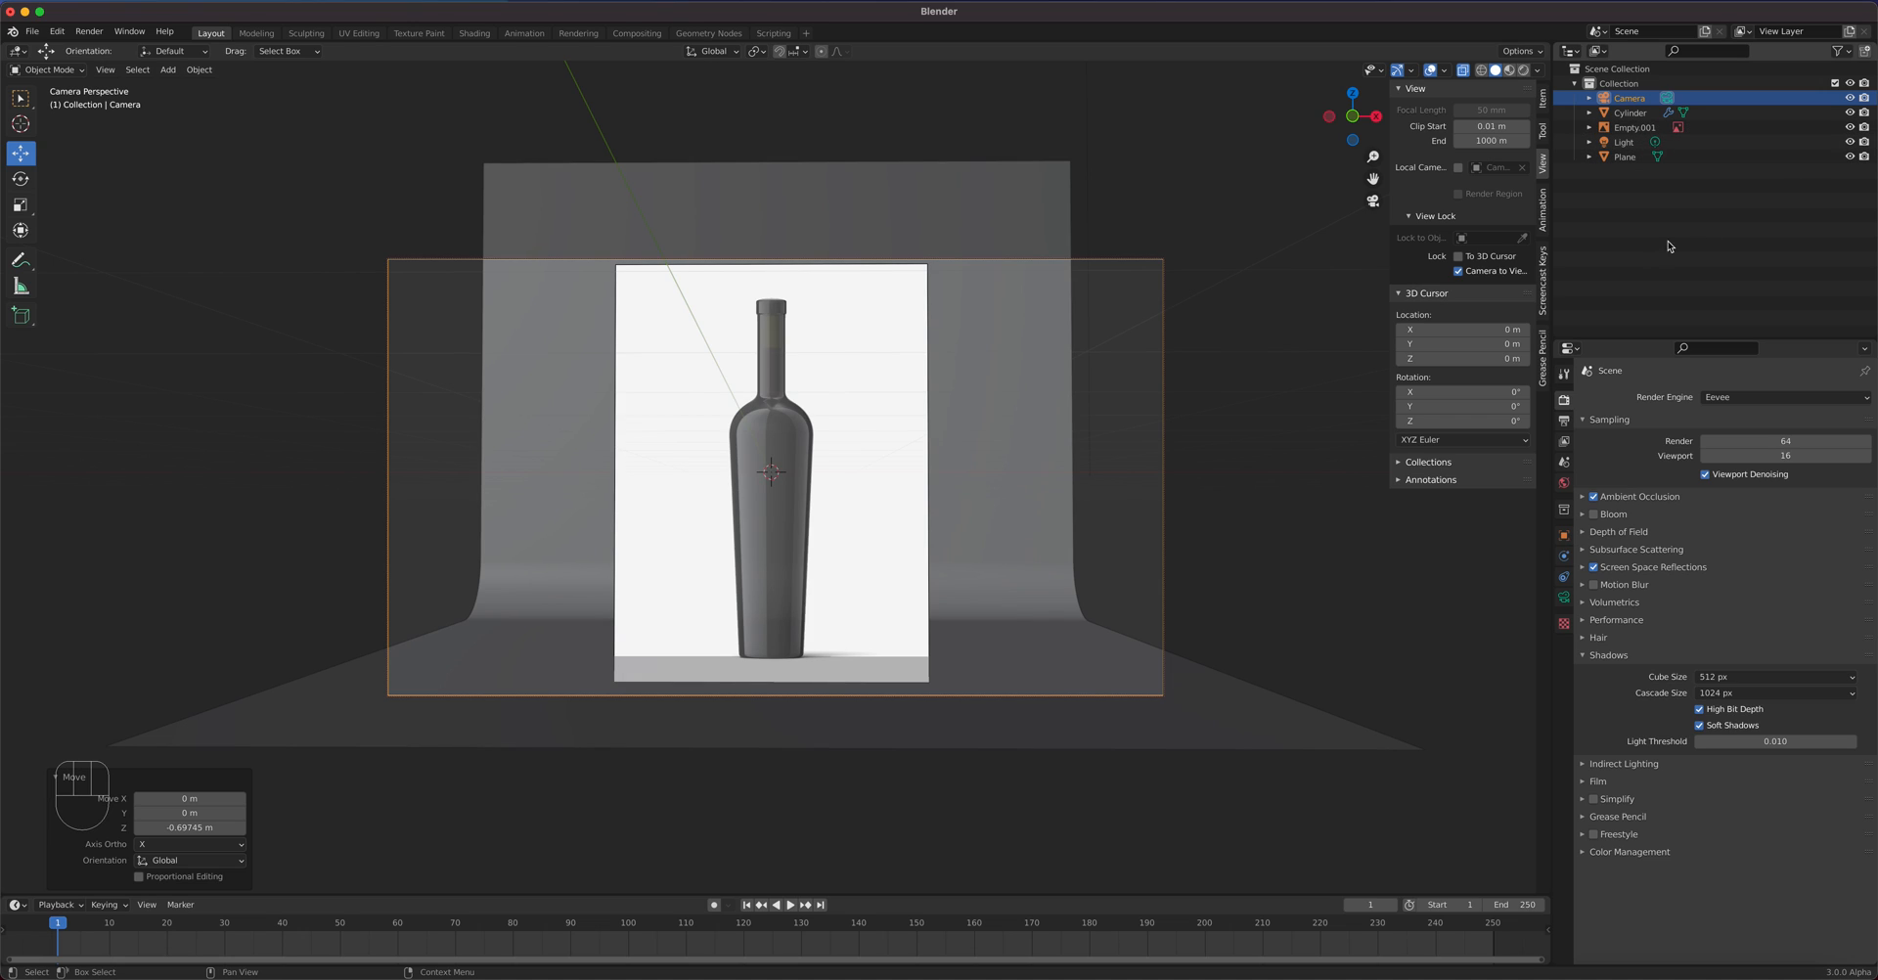
left_click(1648, 100)
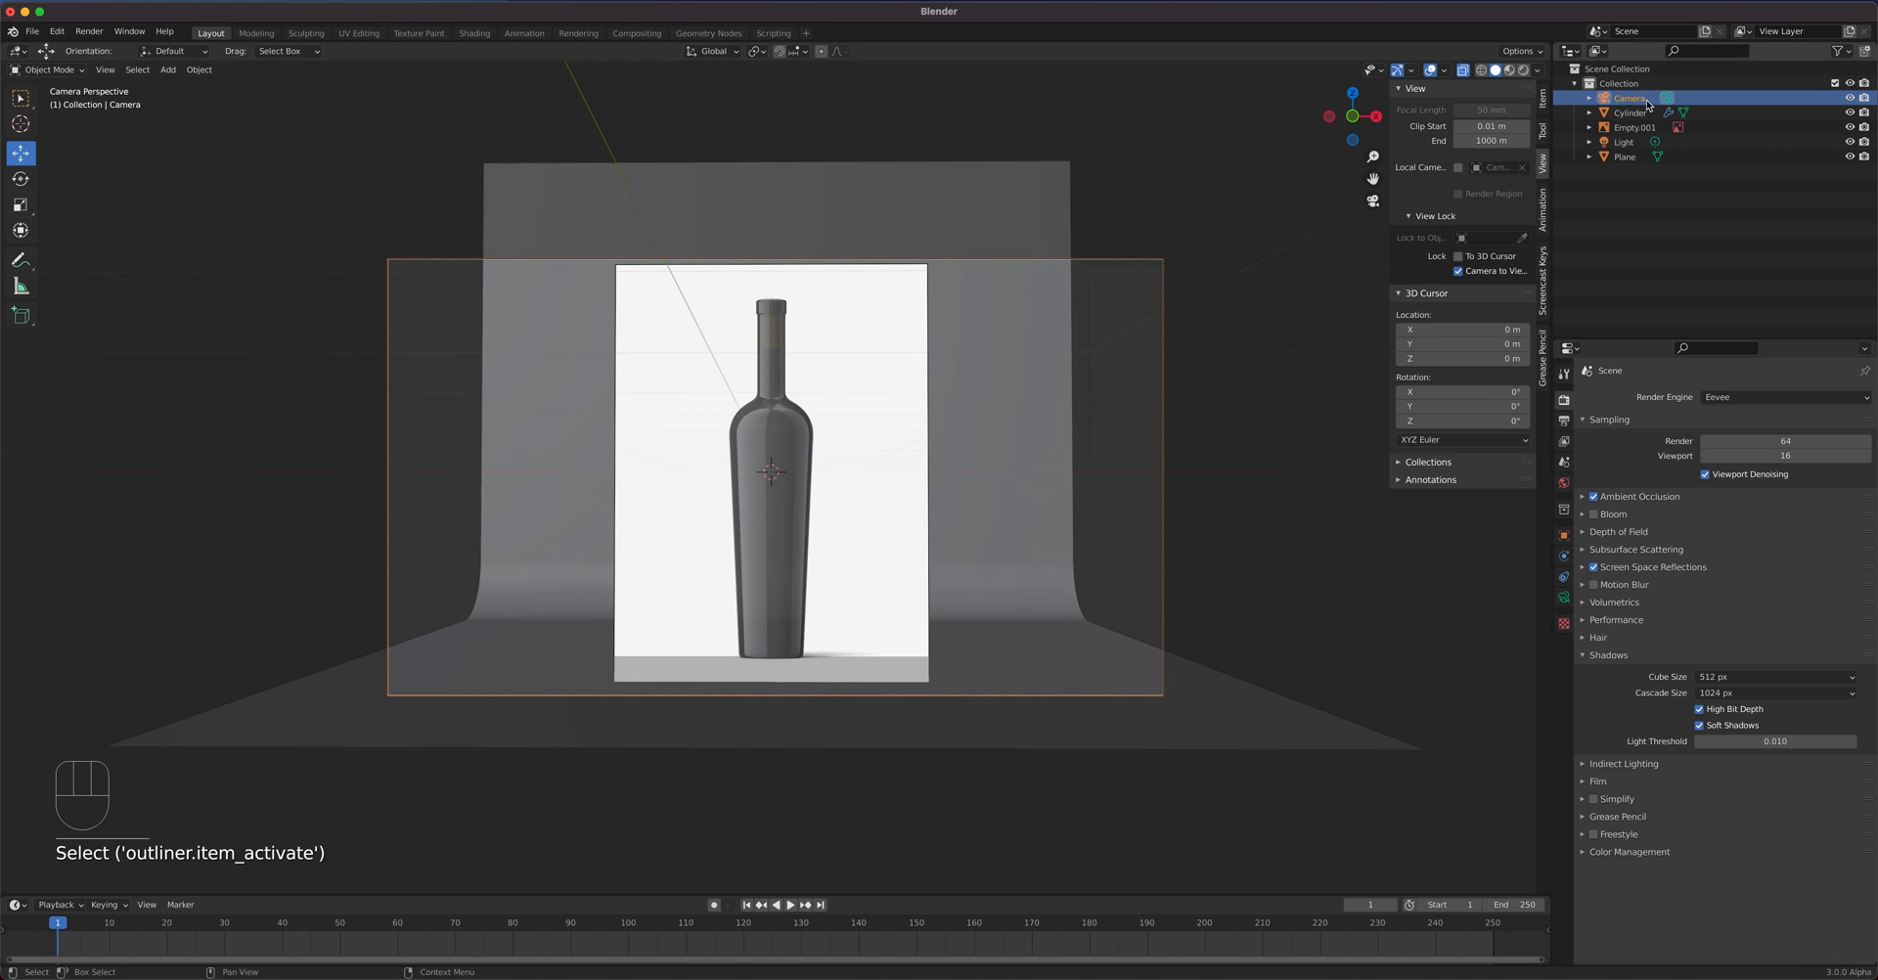
left_click(1564, 599)
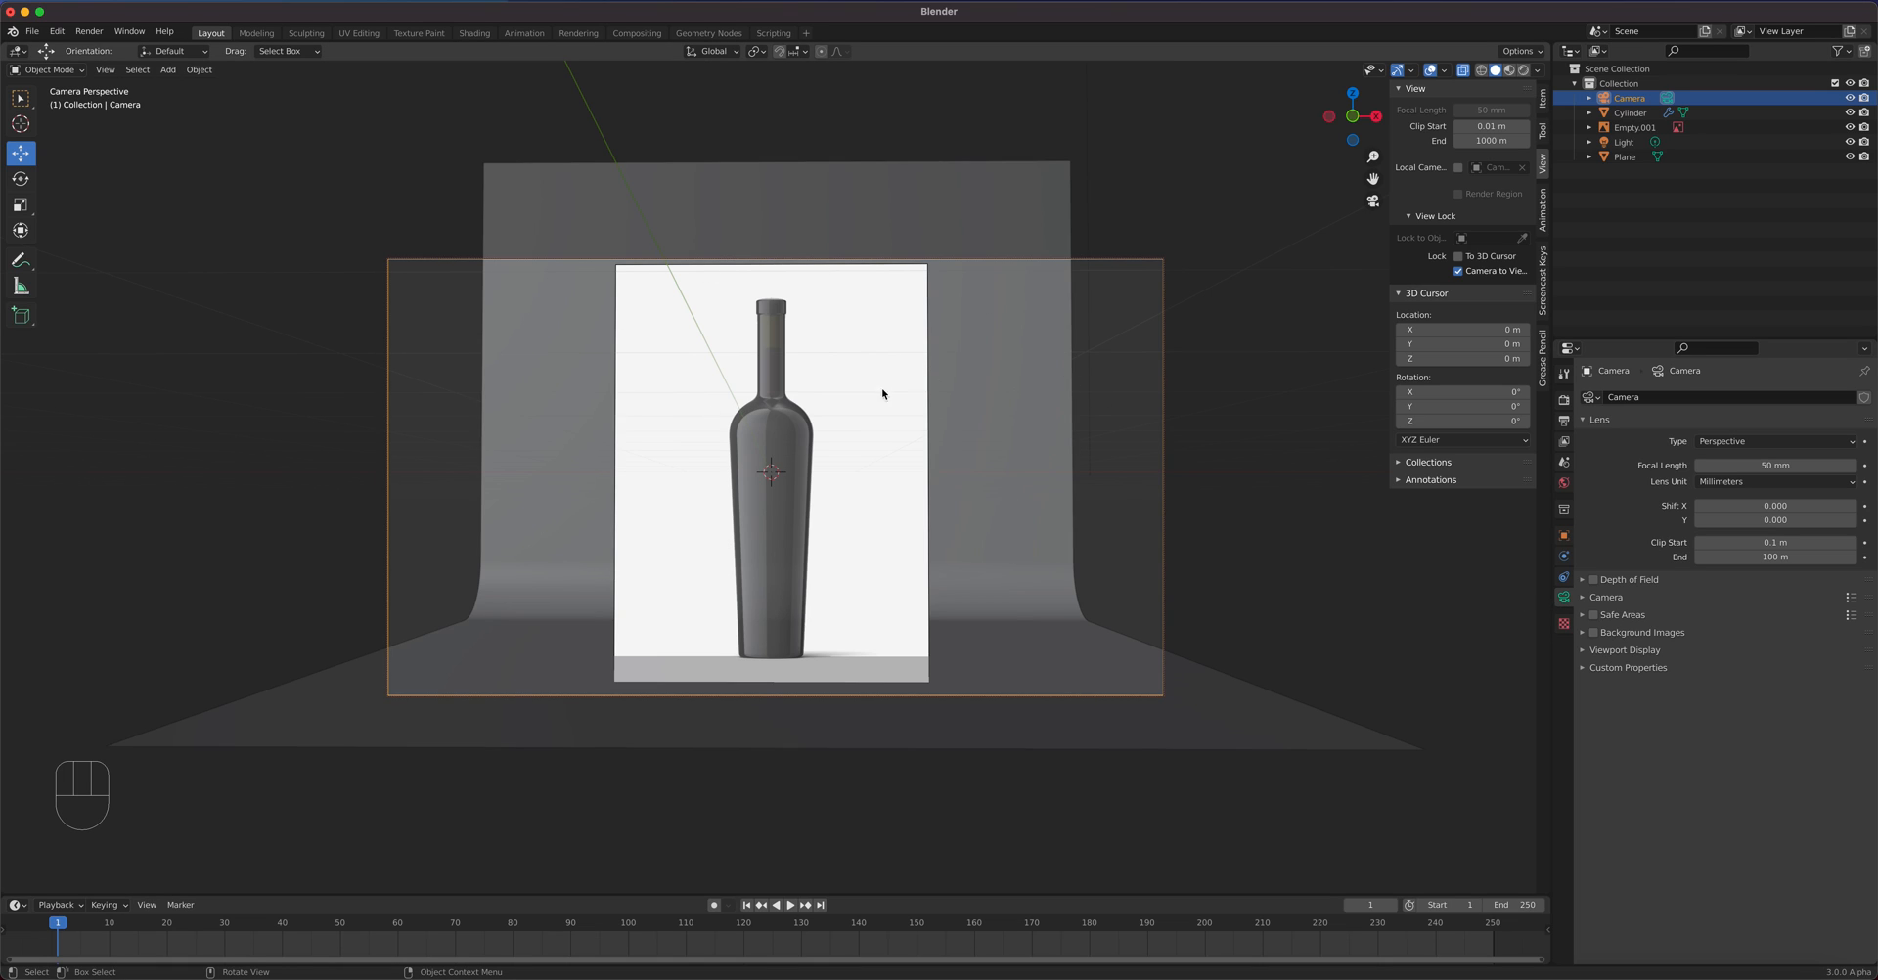
- Set the render output resolution to a portrait format of 1080 px by 1920 px
left_click(1565, 401)
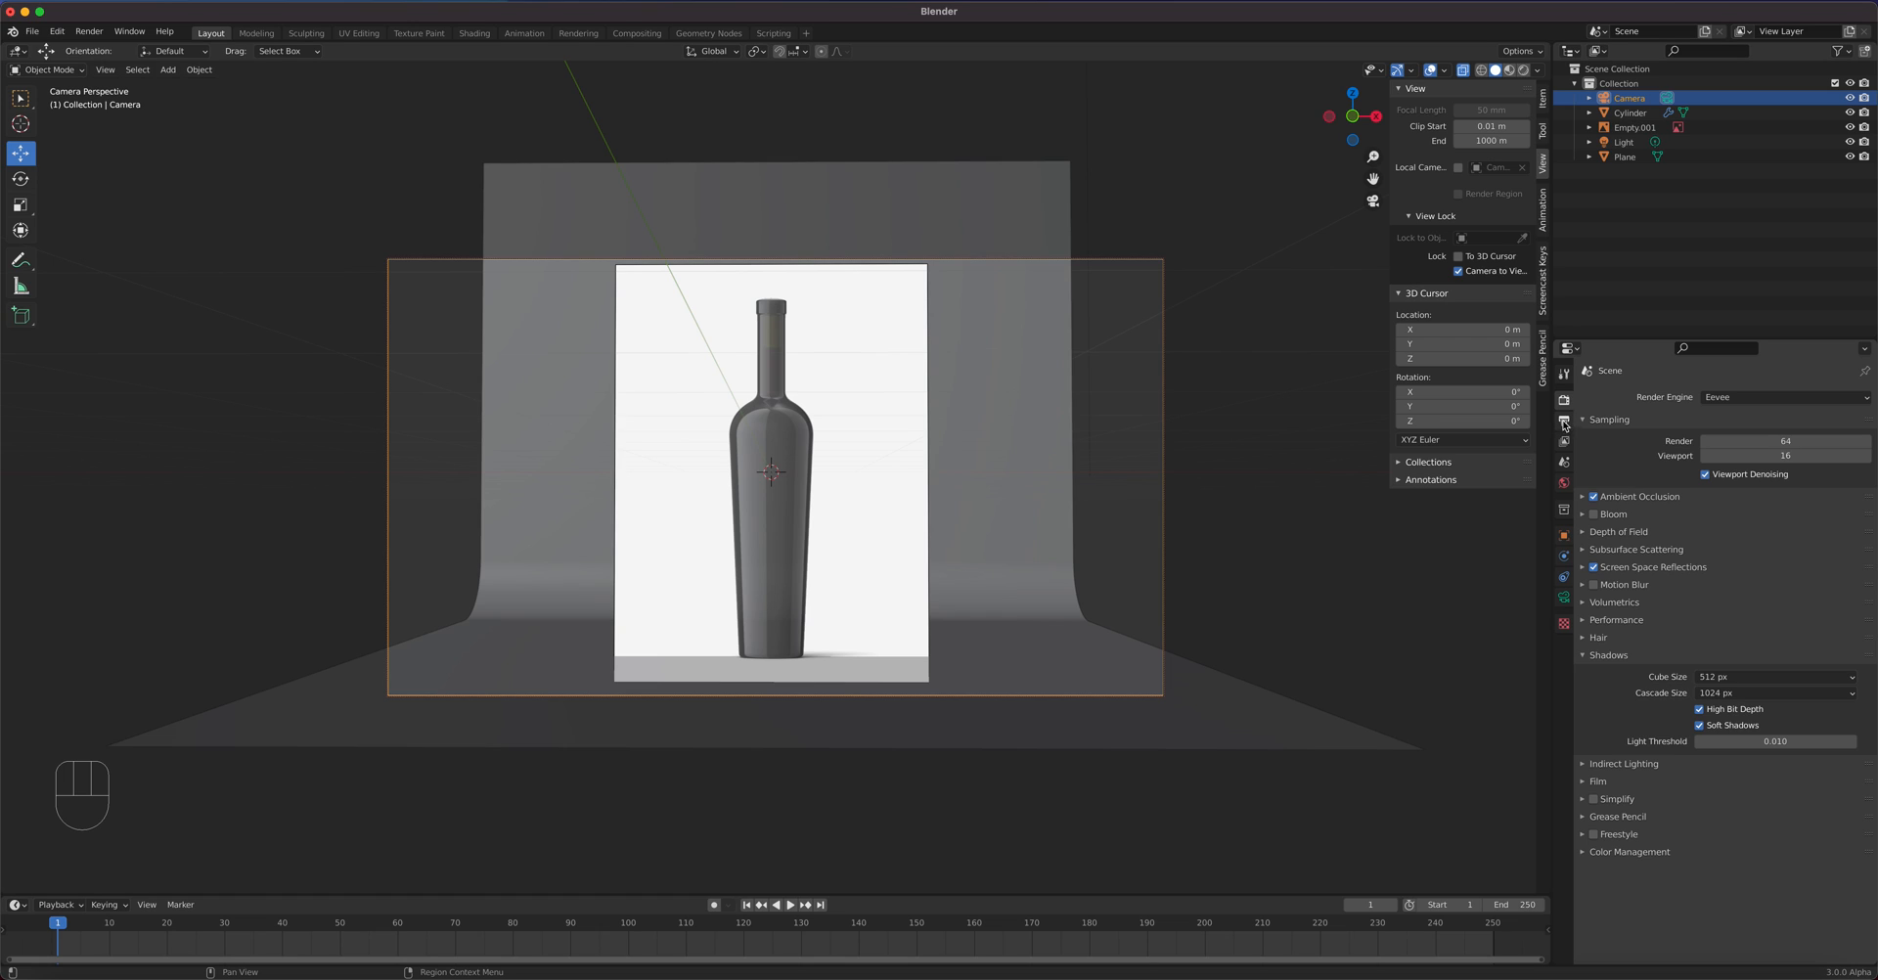
left_click(1564, 425)
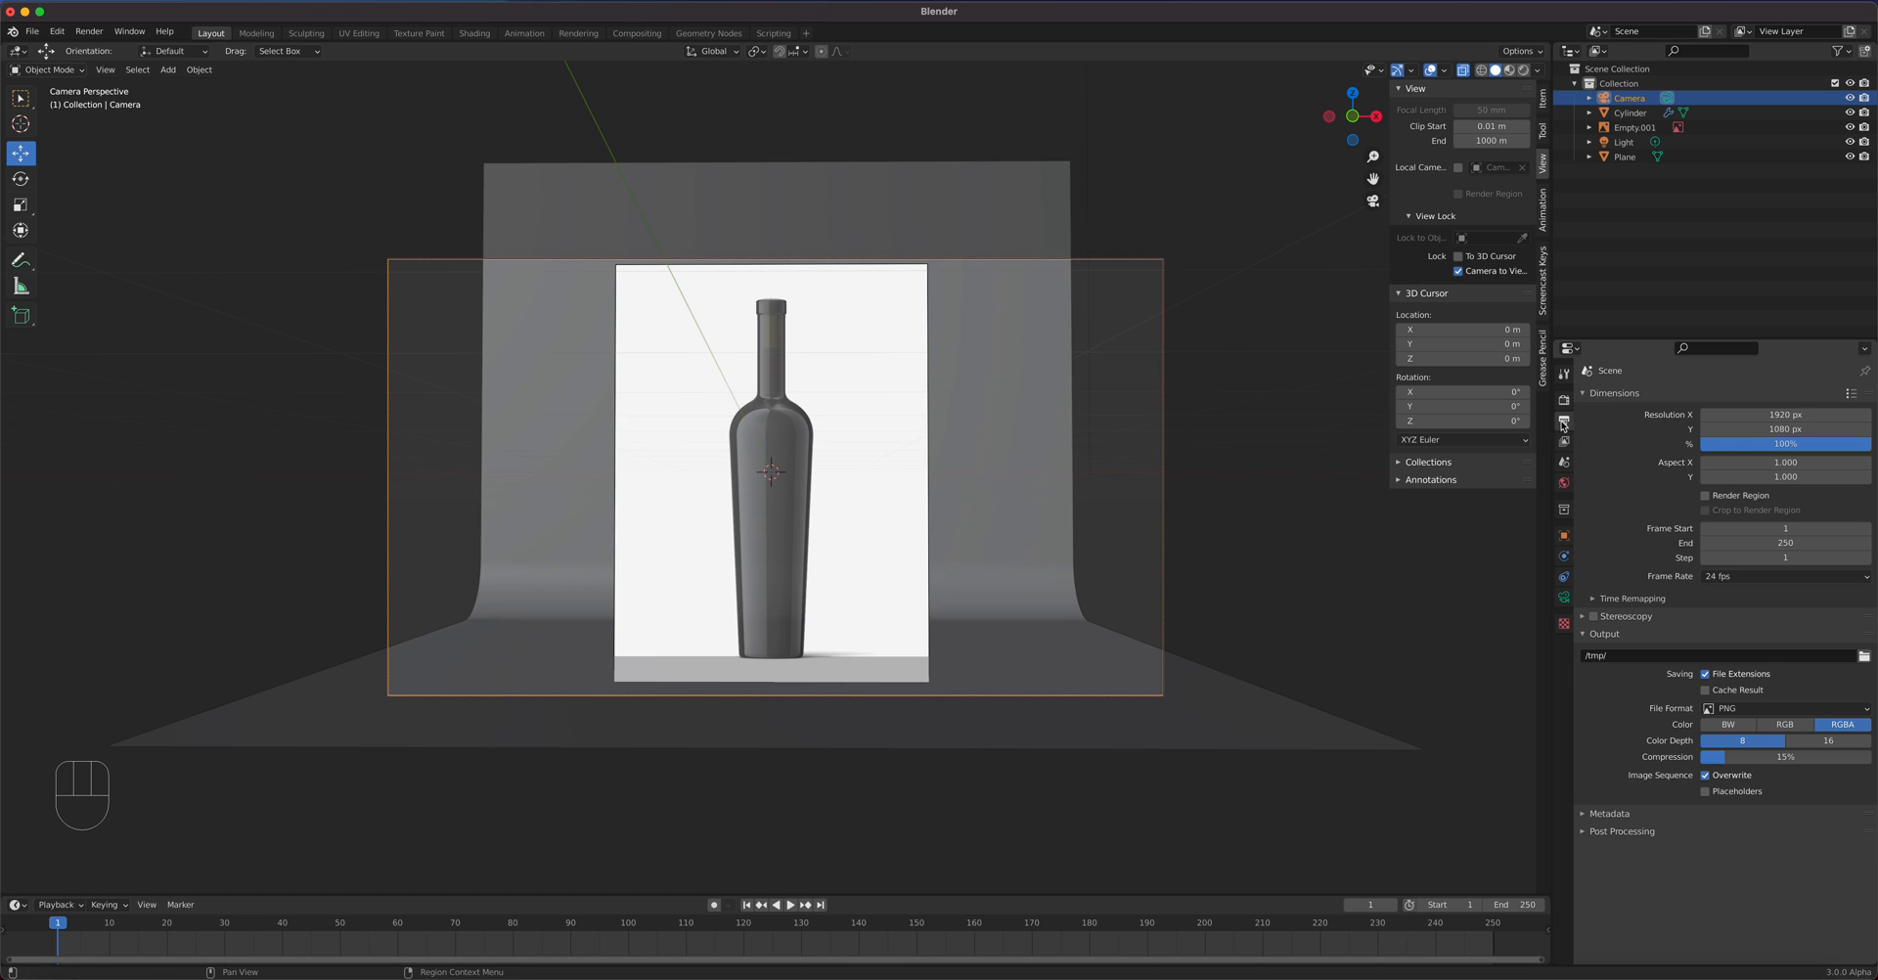
mouse_move(1794, 415)
left_mouse_down()
mouse_move(1760, 415)
mouse_move(1876, 428)
mouse_move(1781, 428)
mouse_move(1826, 428)
left_mouse_up()
mouse_move(1811, 415)
left_mouse_down()
mouse_move(1707, 414)
mouse_move(1875, 428)
mouse_move(1672, 415)
mouse_move(1807, 416)
left_mouse_up()
left_click(1807, 416)
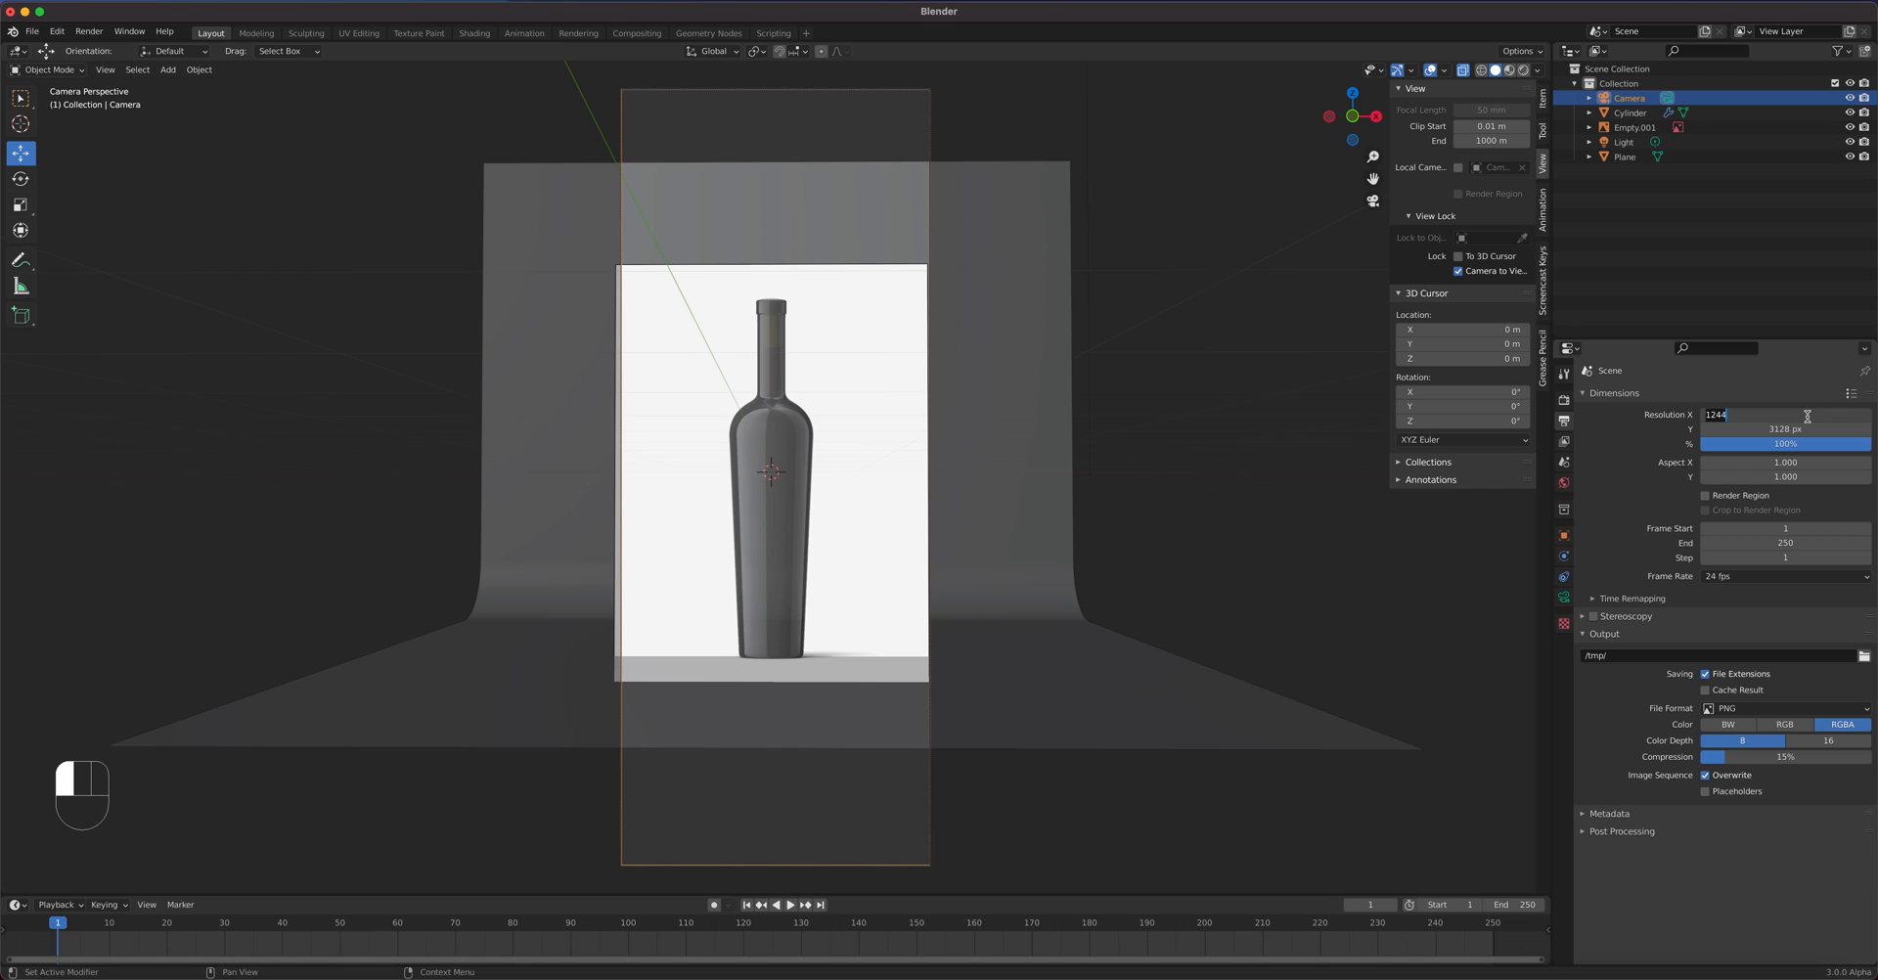
type("1080")
key("Return")
left_click(1807, 430)
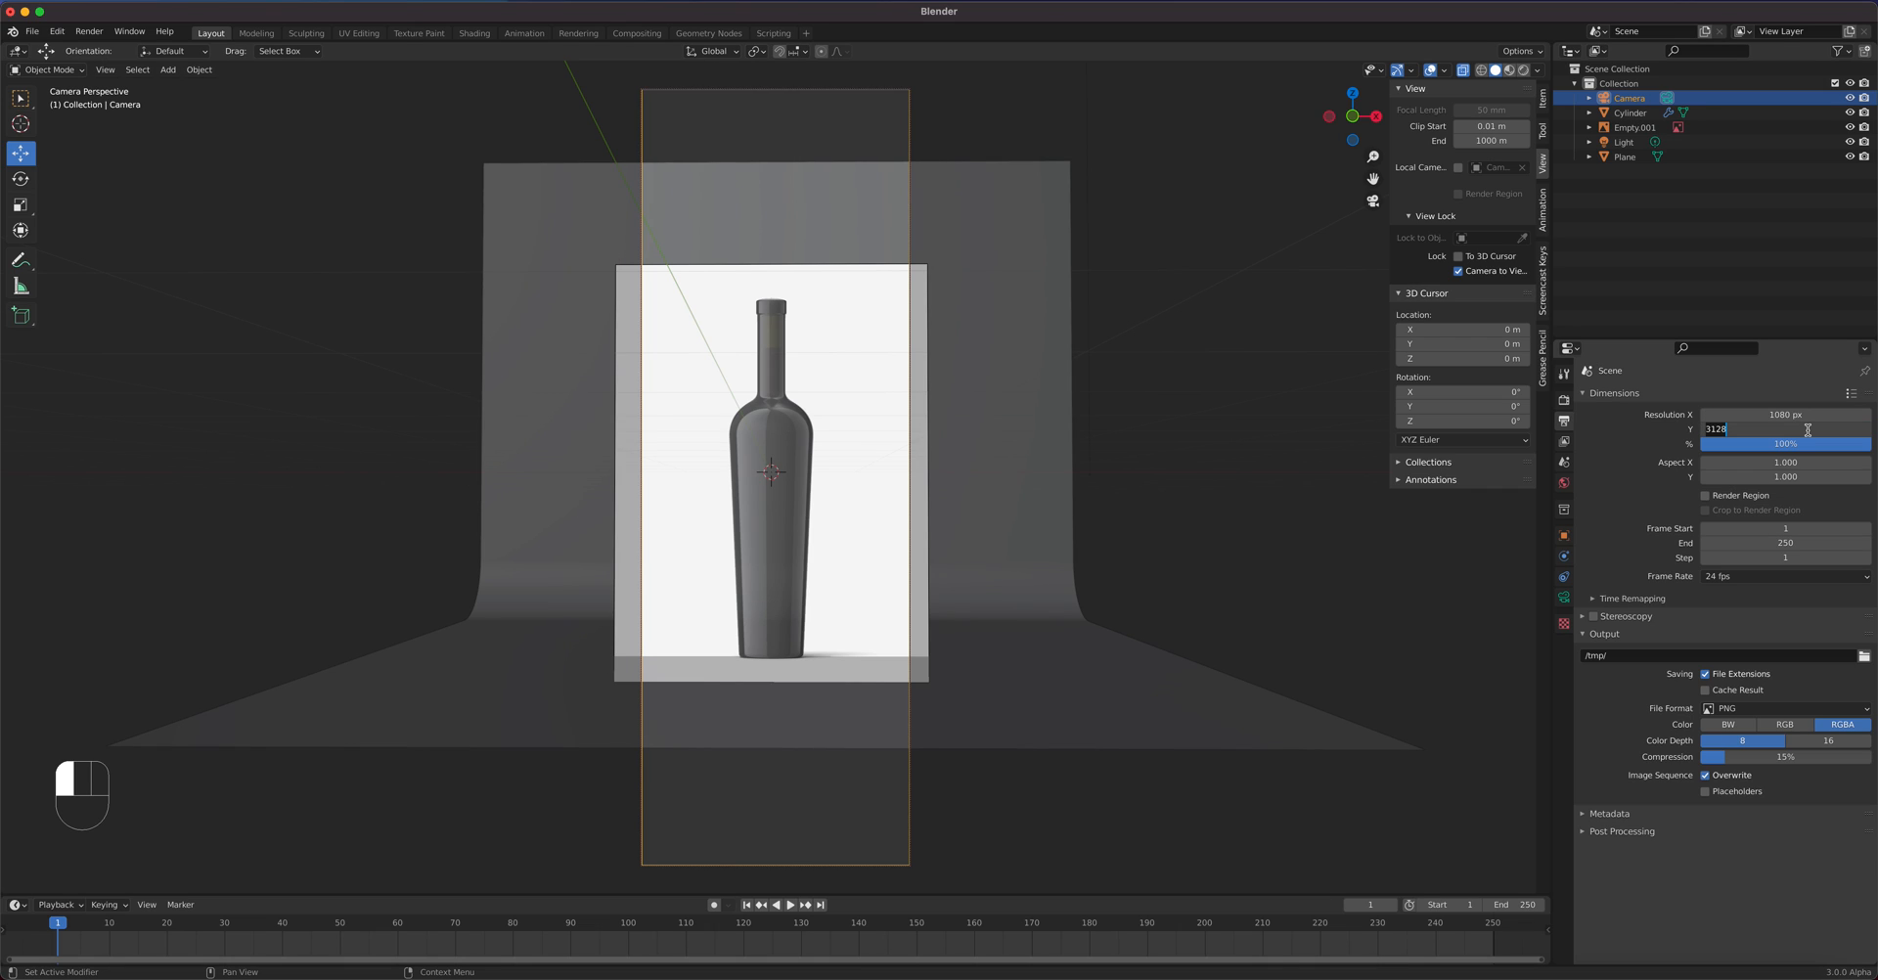
type("1")
key("Return")
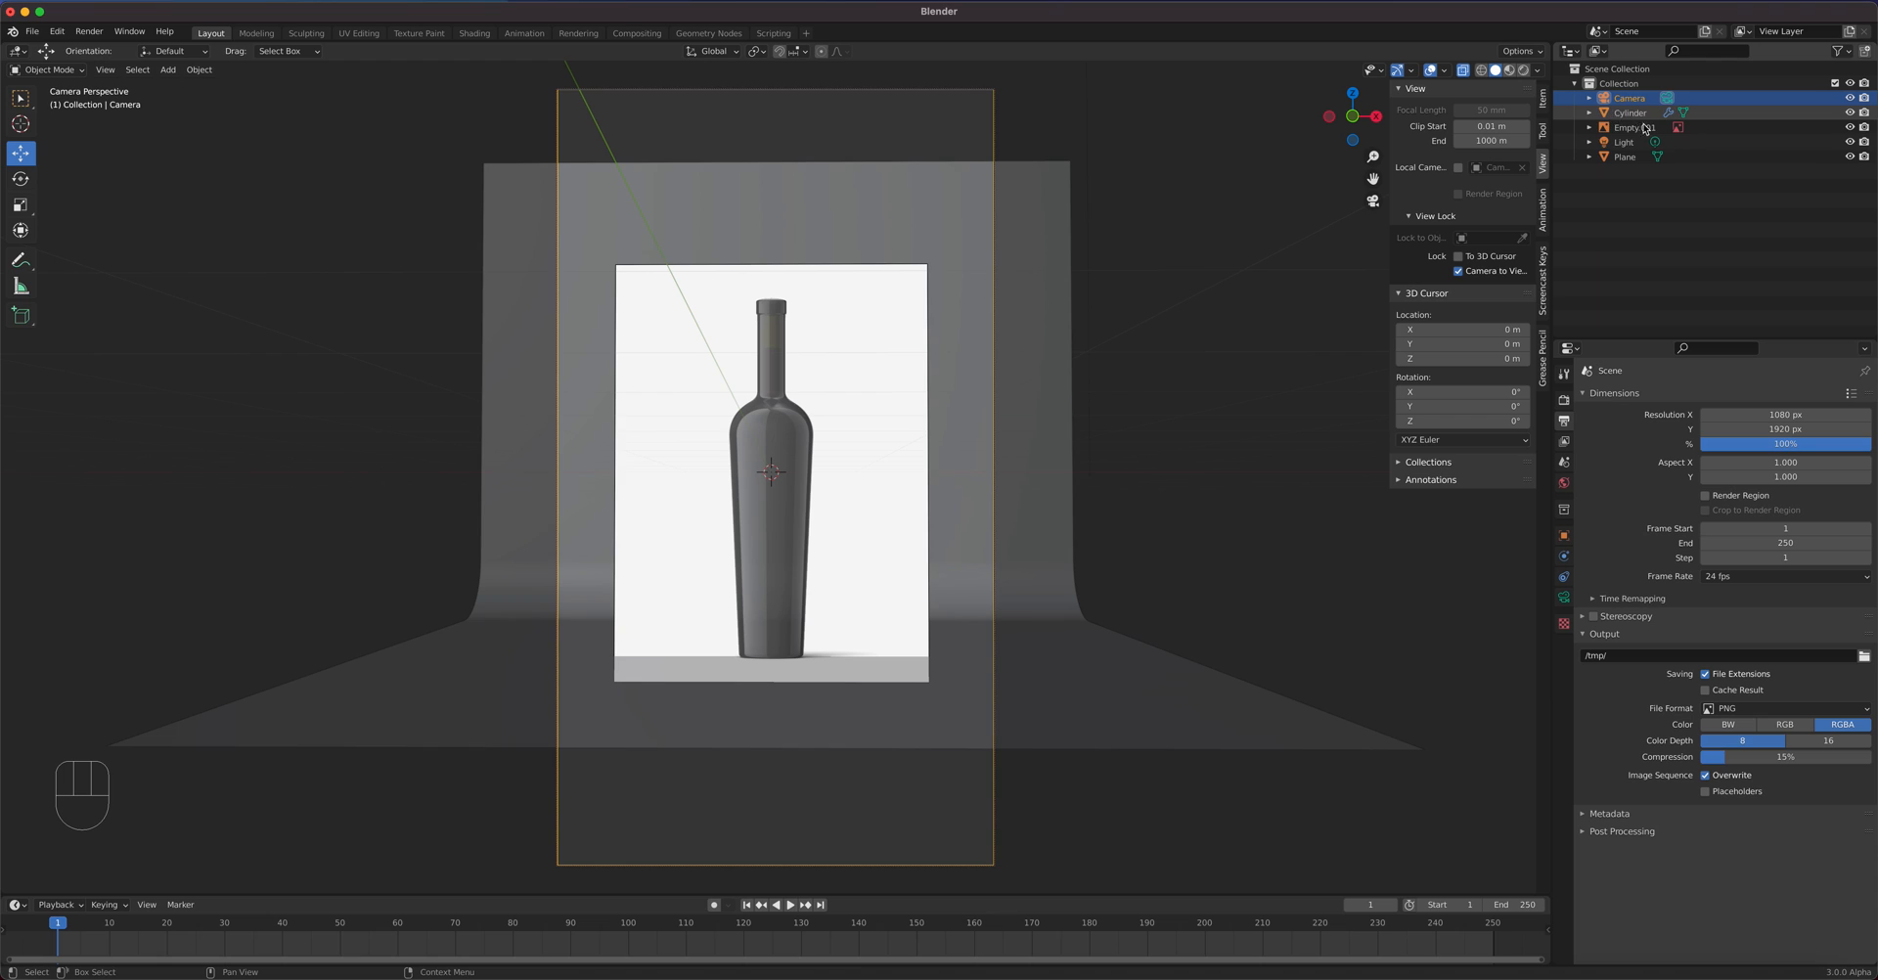
- Hide the reference image and bring the locked camera closer so the bottle fills more of the portrait frame
left_click(1849, 127)
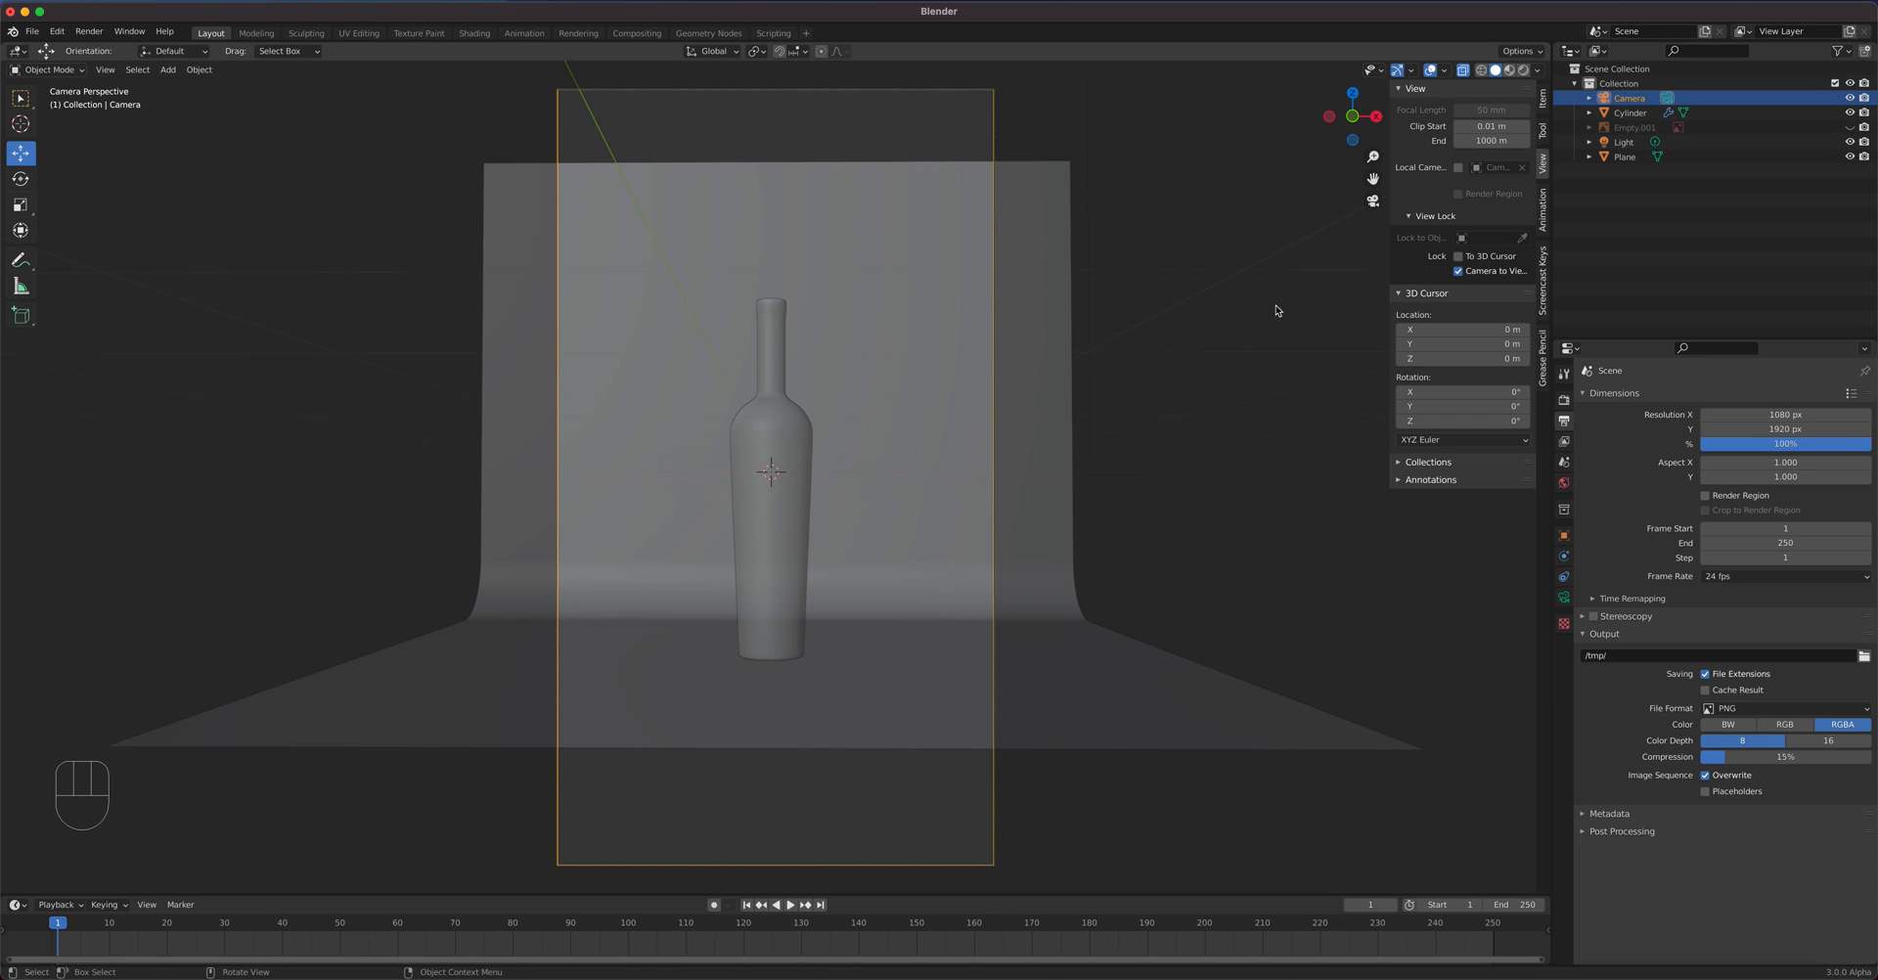
scroll(961, 448, "up", 3)
scroll(960, 443, "up", 2)
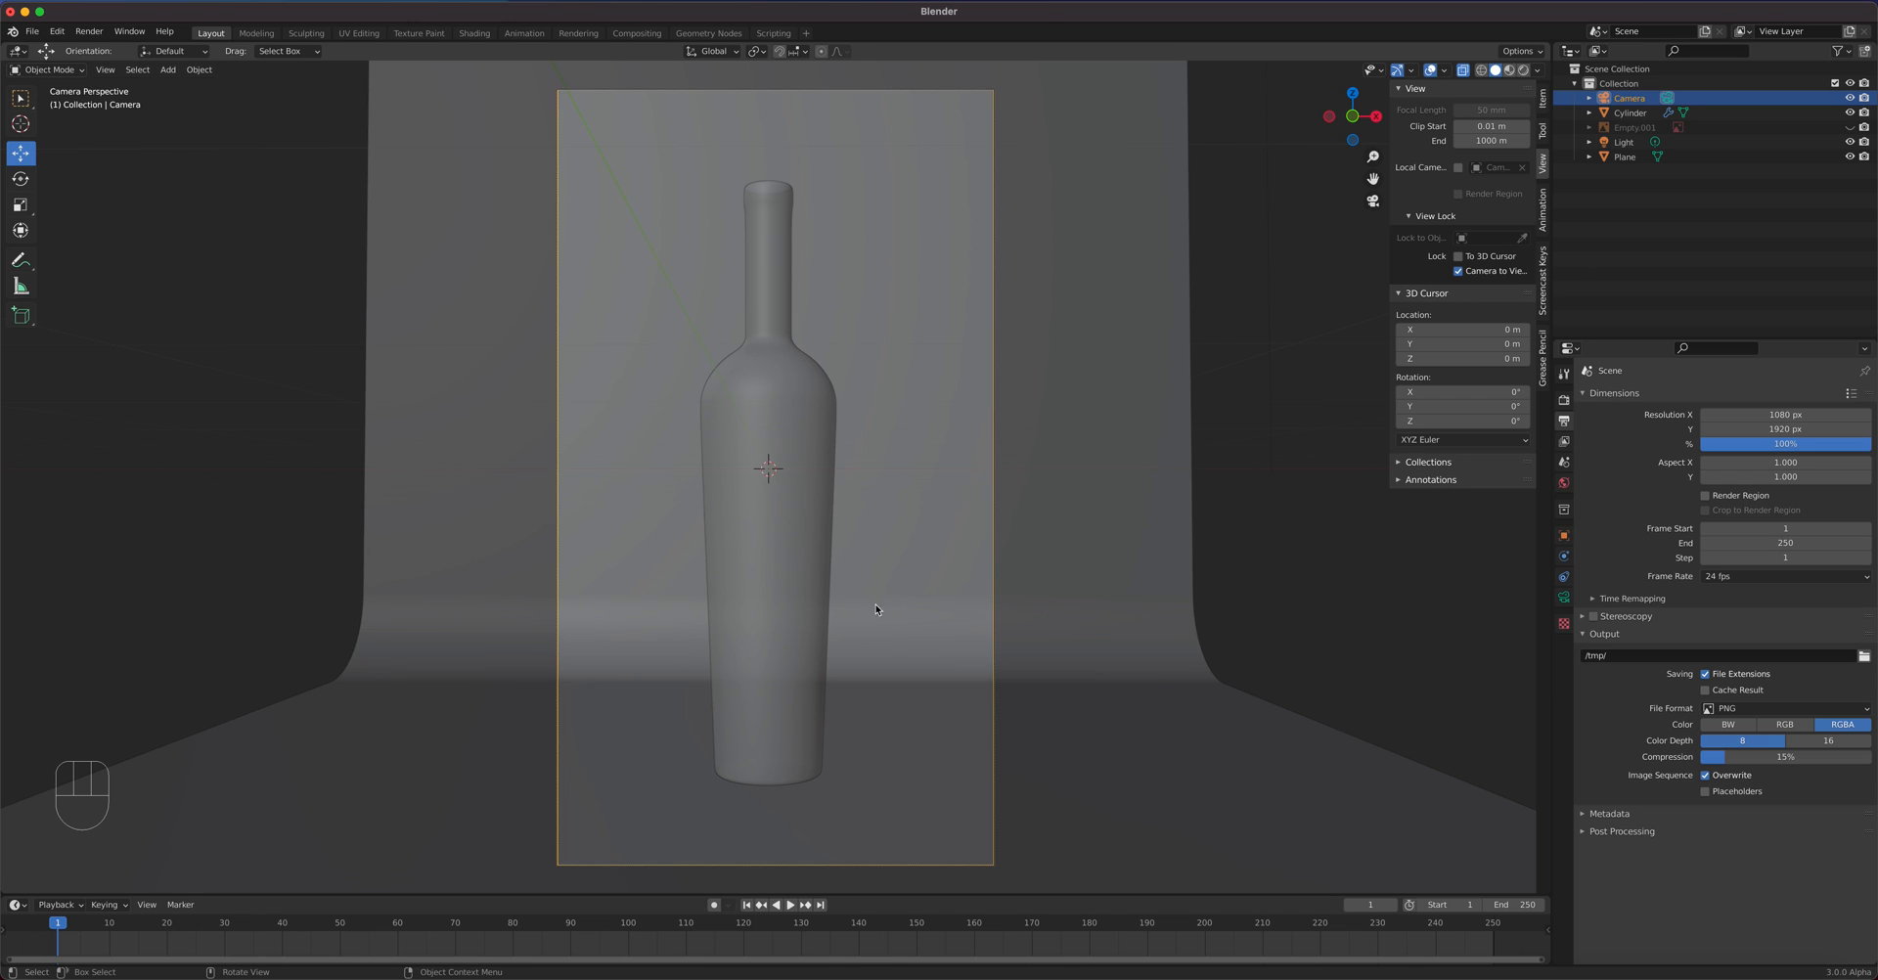
- Set the camera's focal length to 200 mm
left_click(1562, 597)
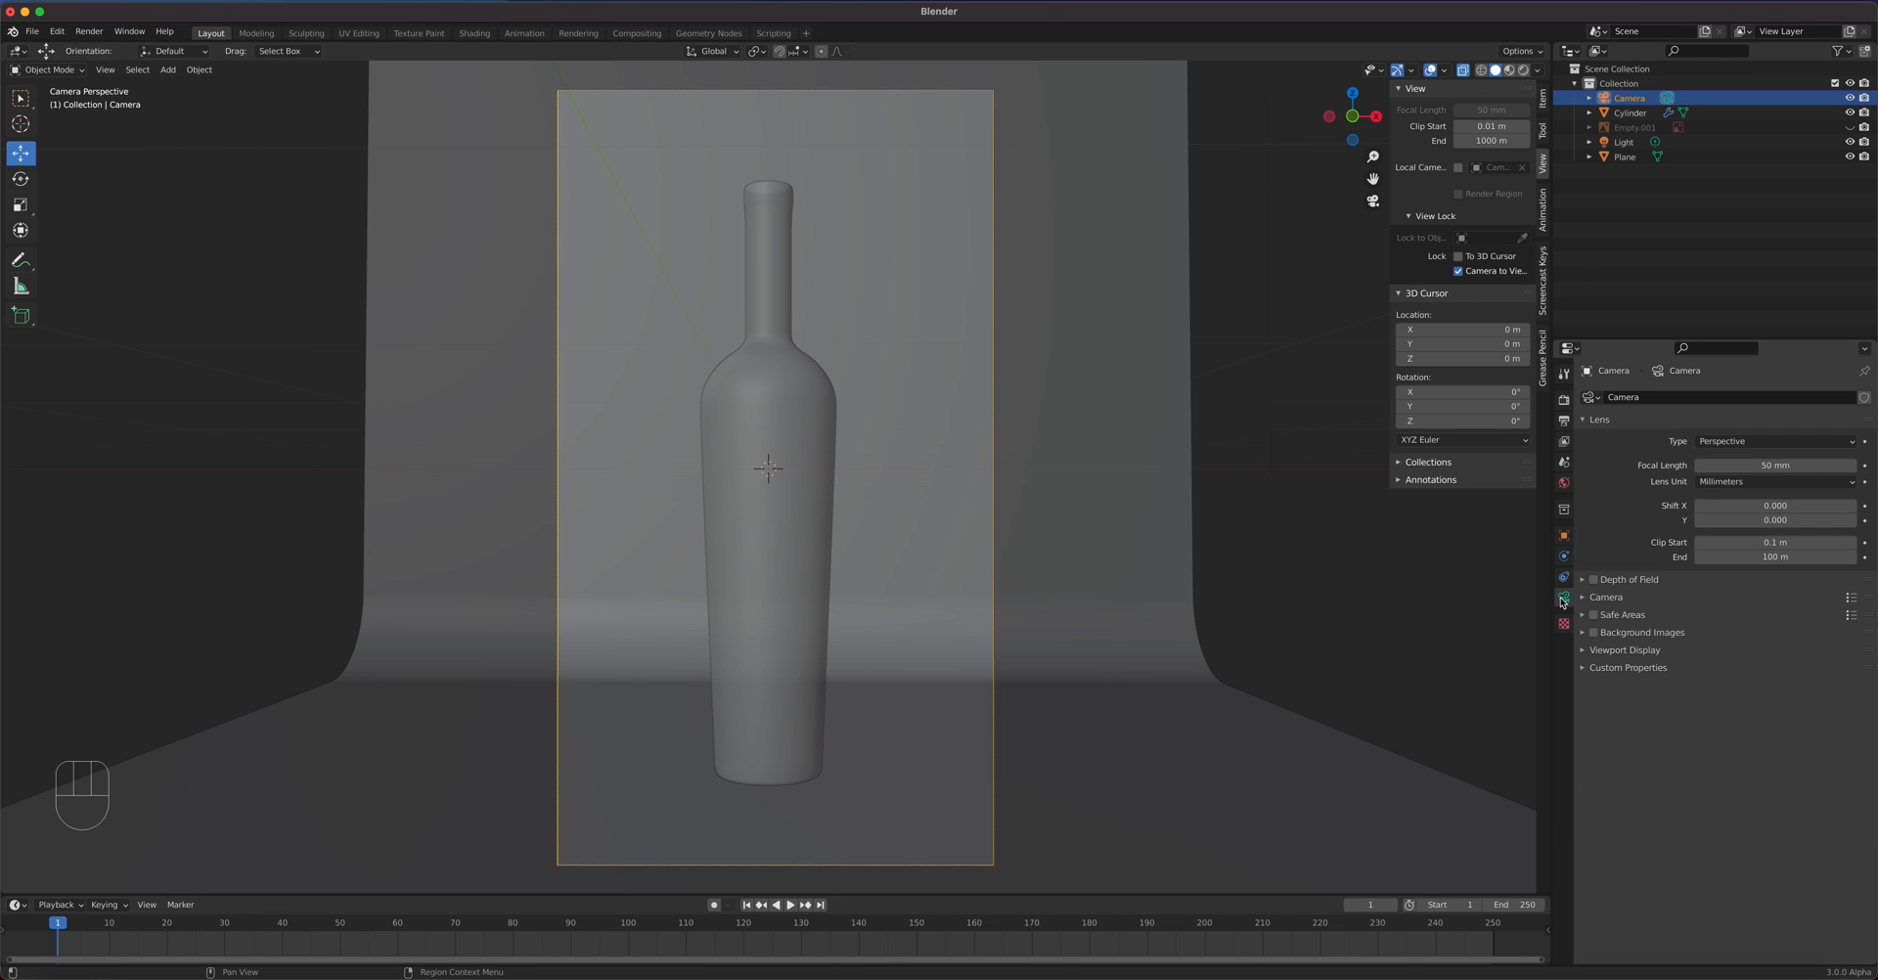
left_click(1755, 467)
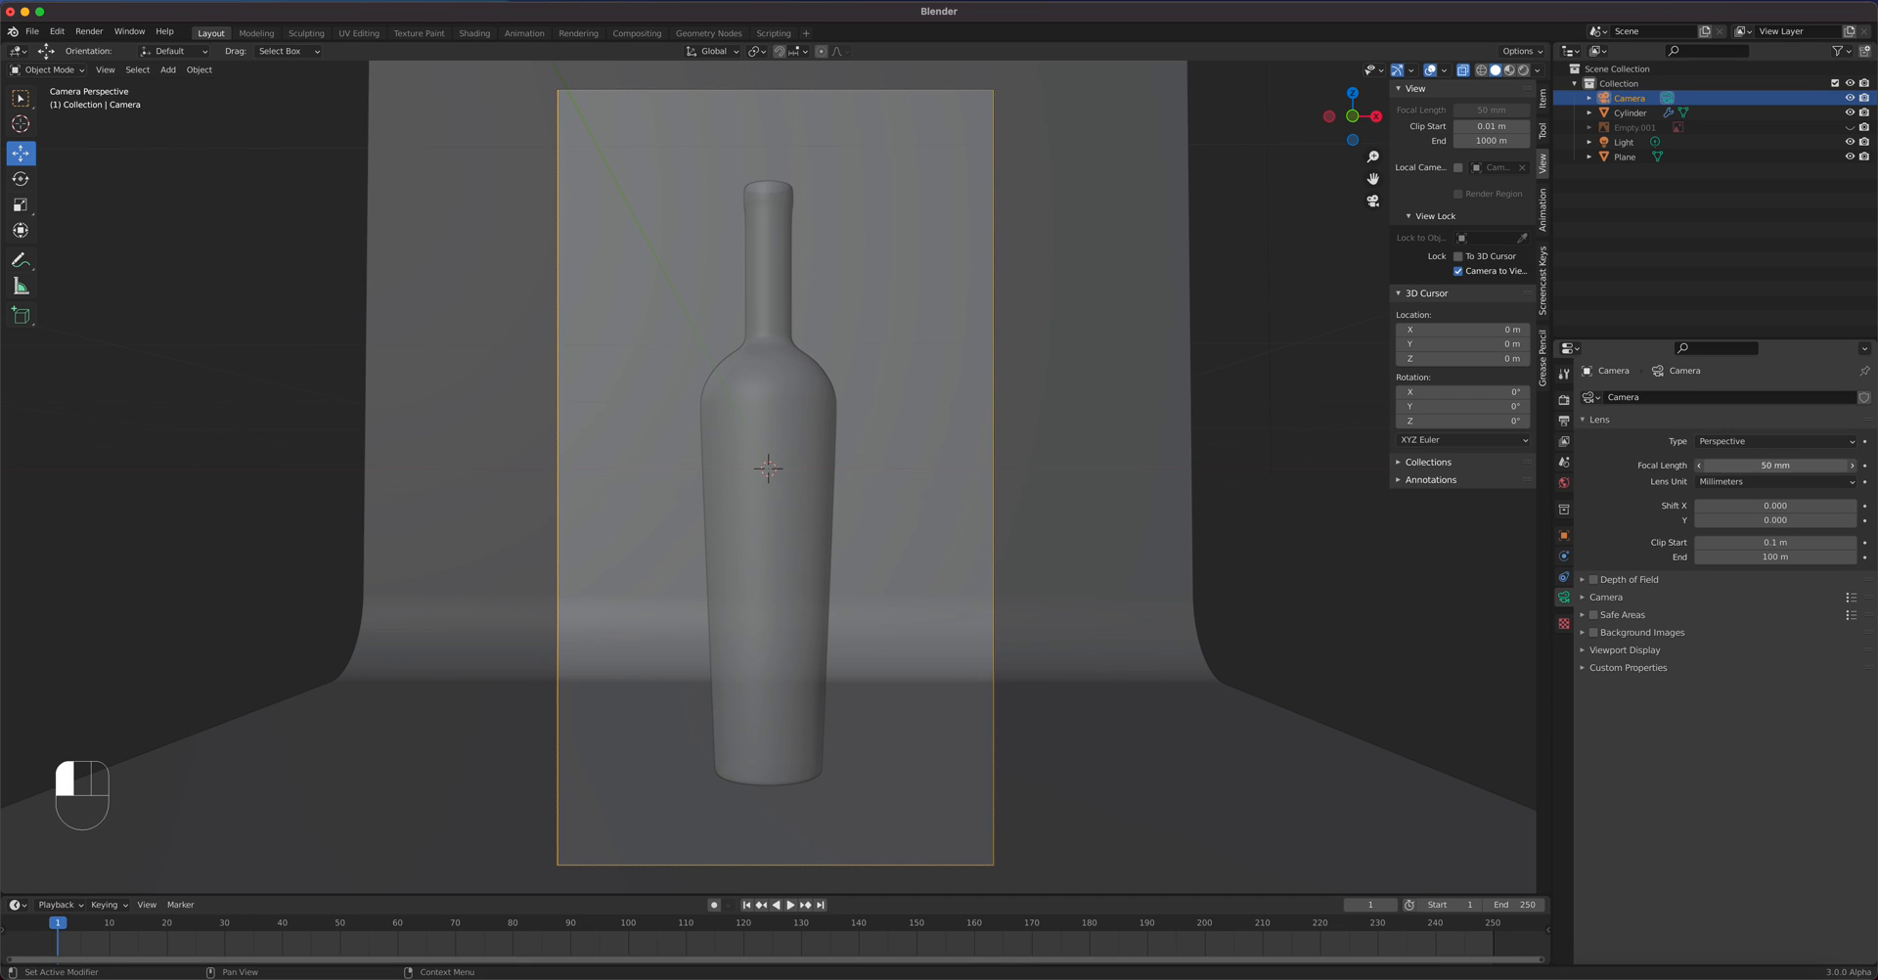
type("200")
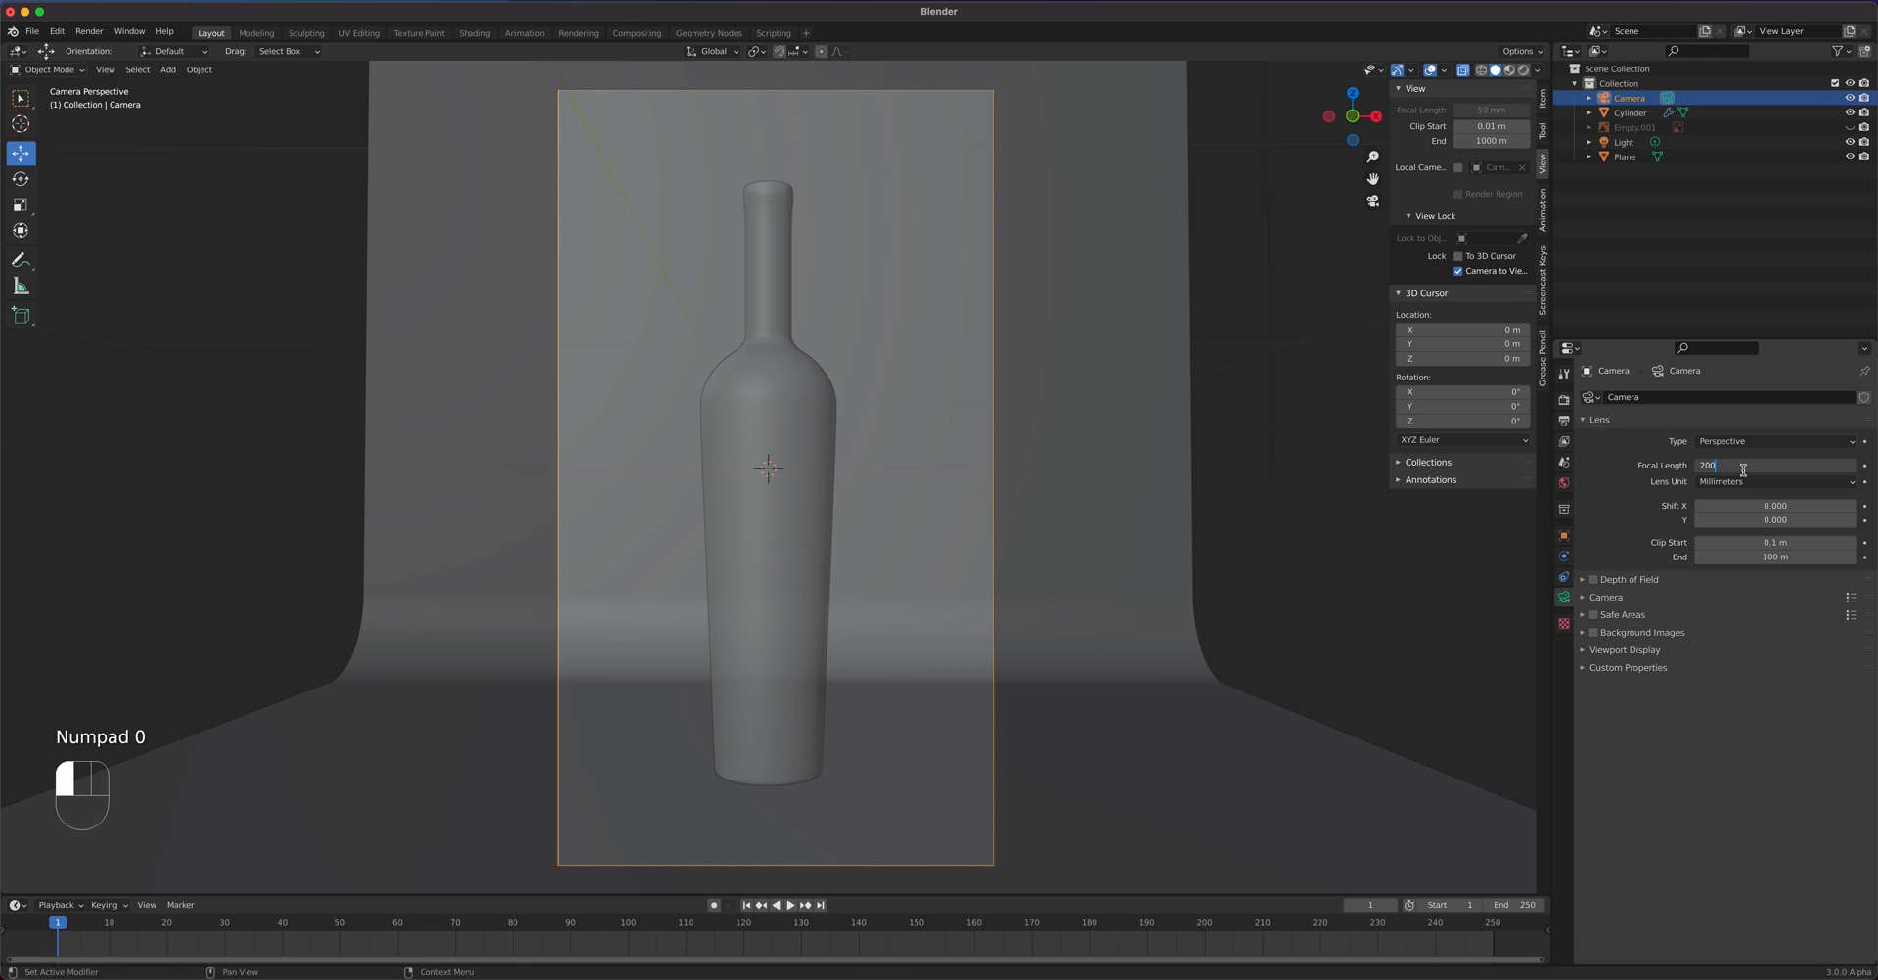
key("Return")
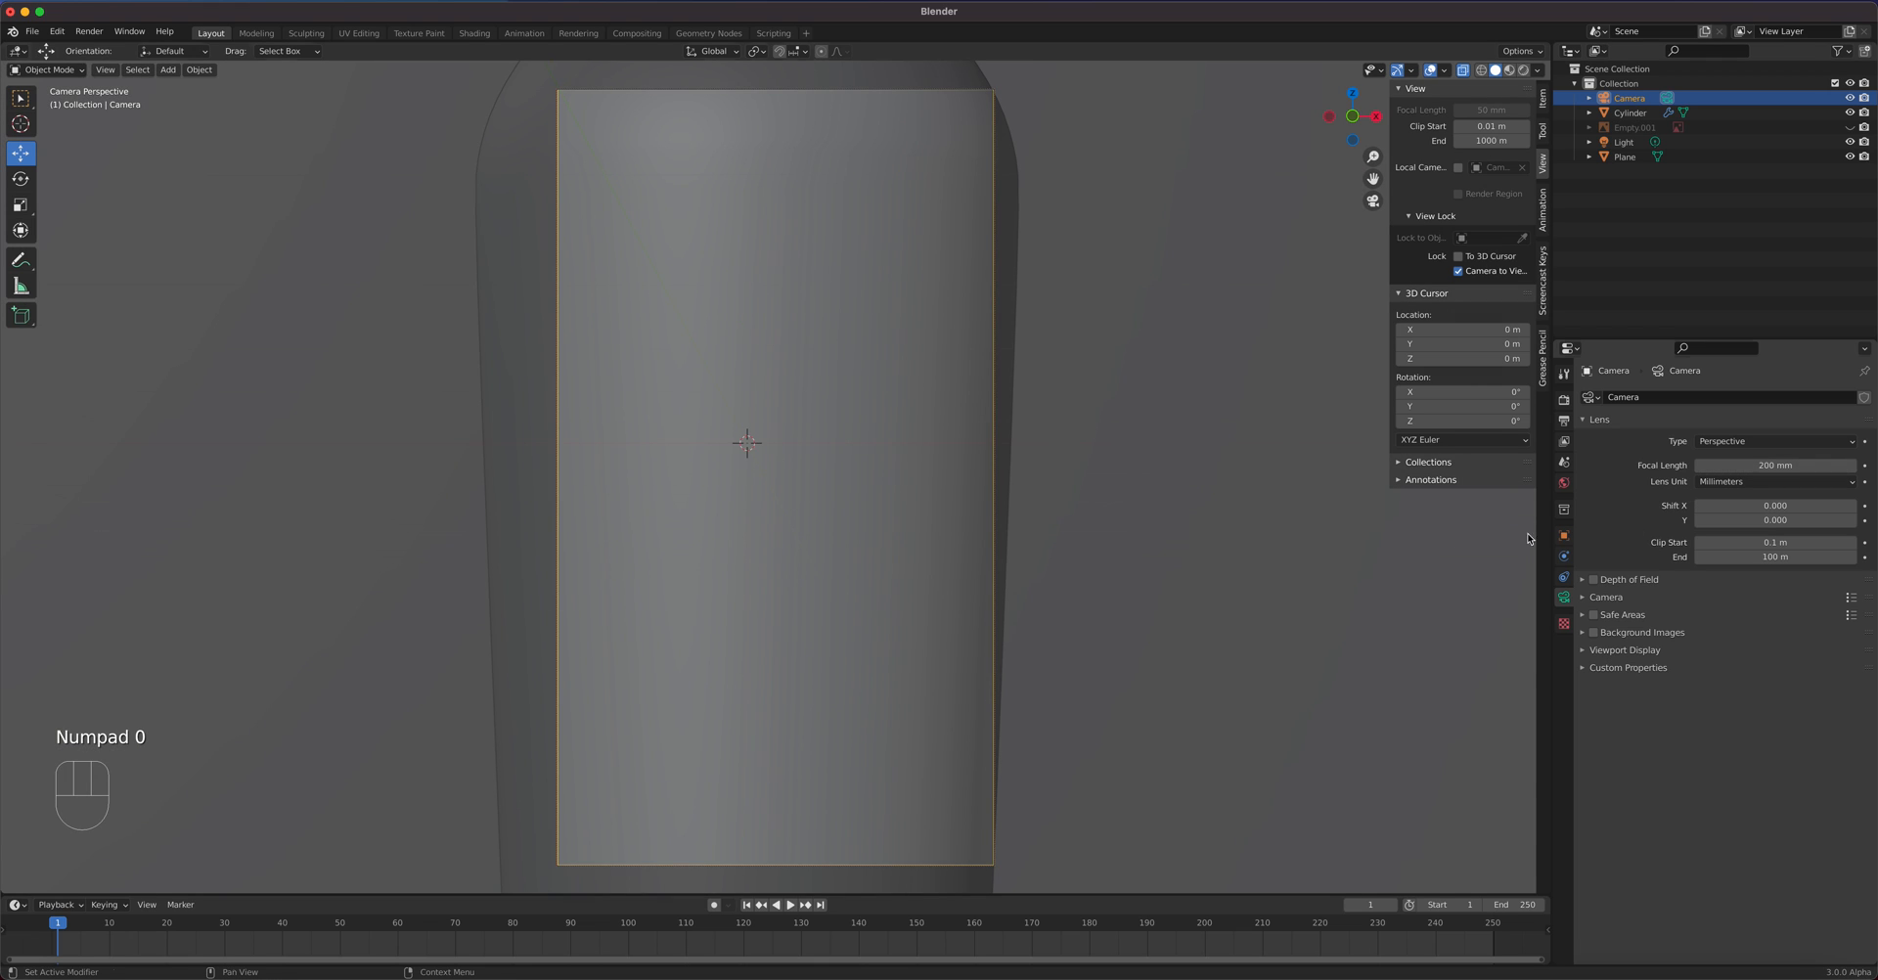
- Pull the camera back until the whole bottle fits the frame, and briefly compare it with the reference image
scroll(817, 563, "up", 2)
scroll(818, 561, "down", 5)
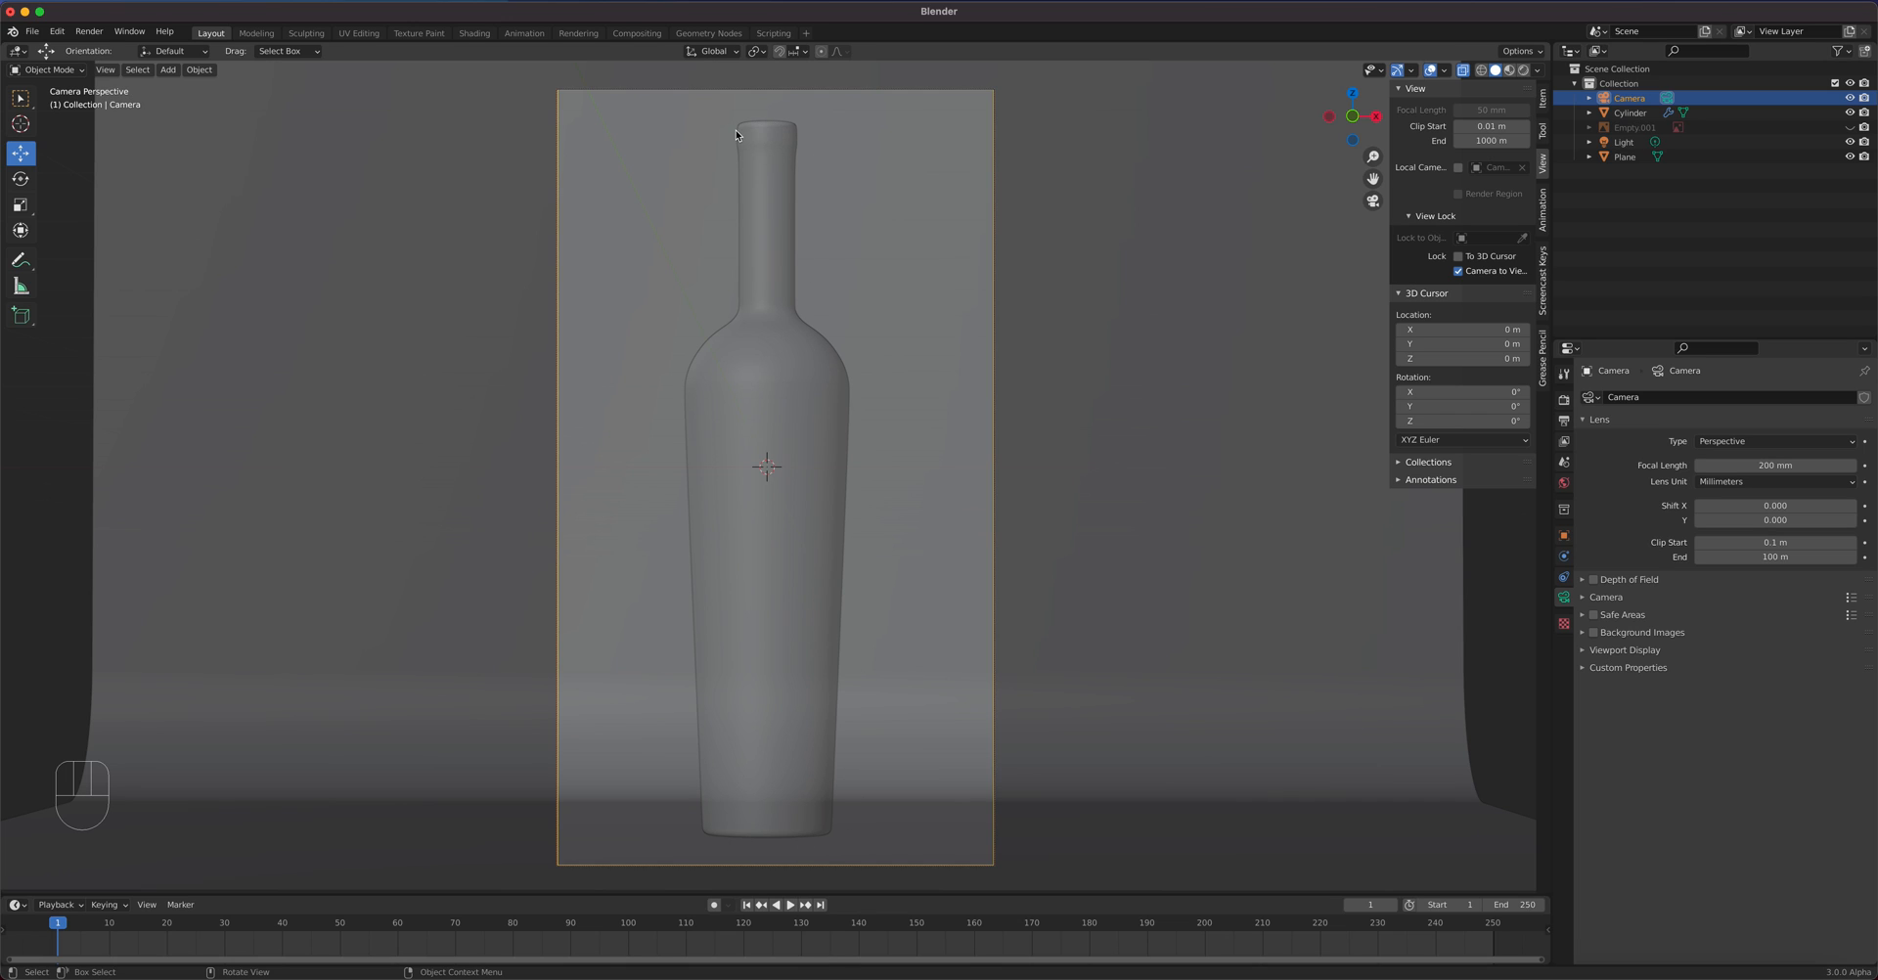
left_click(1850, 127)
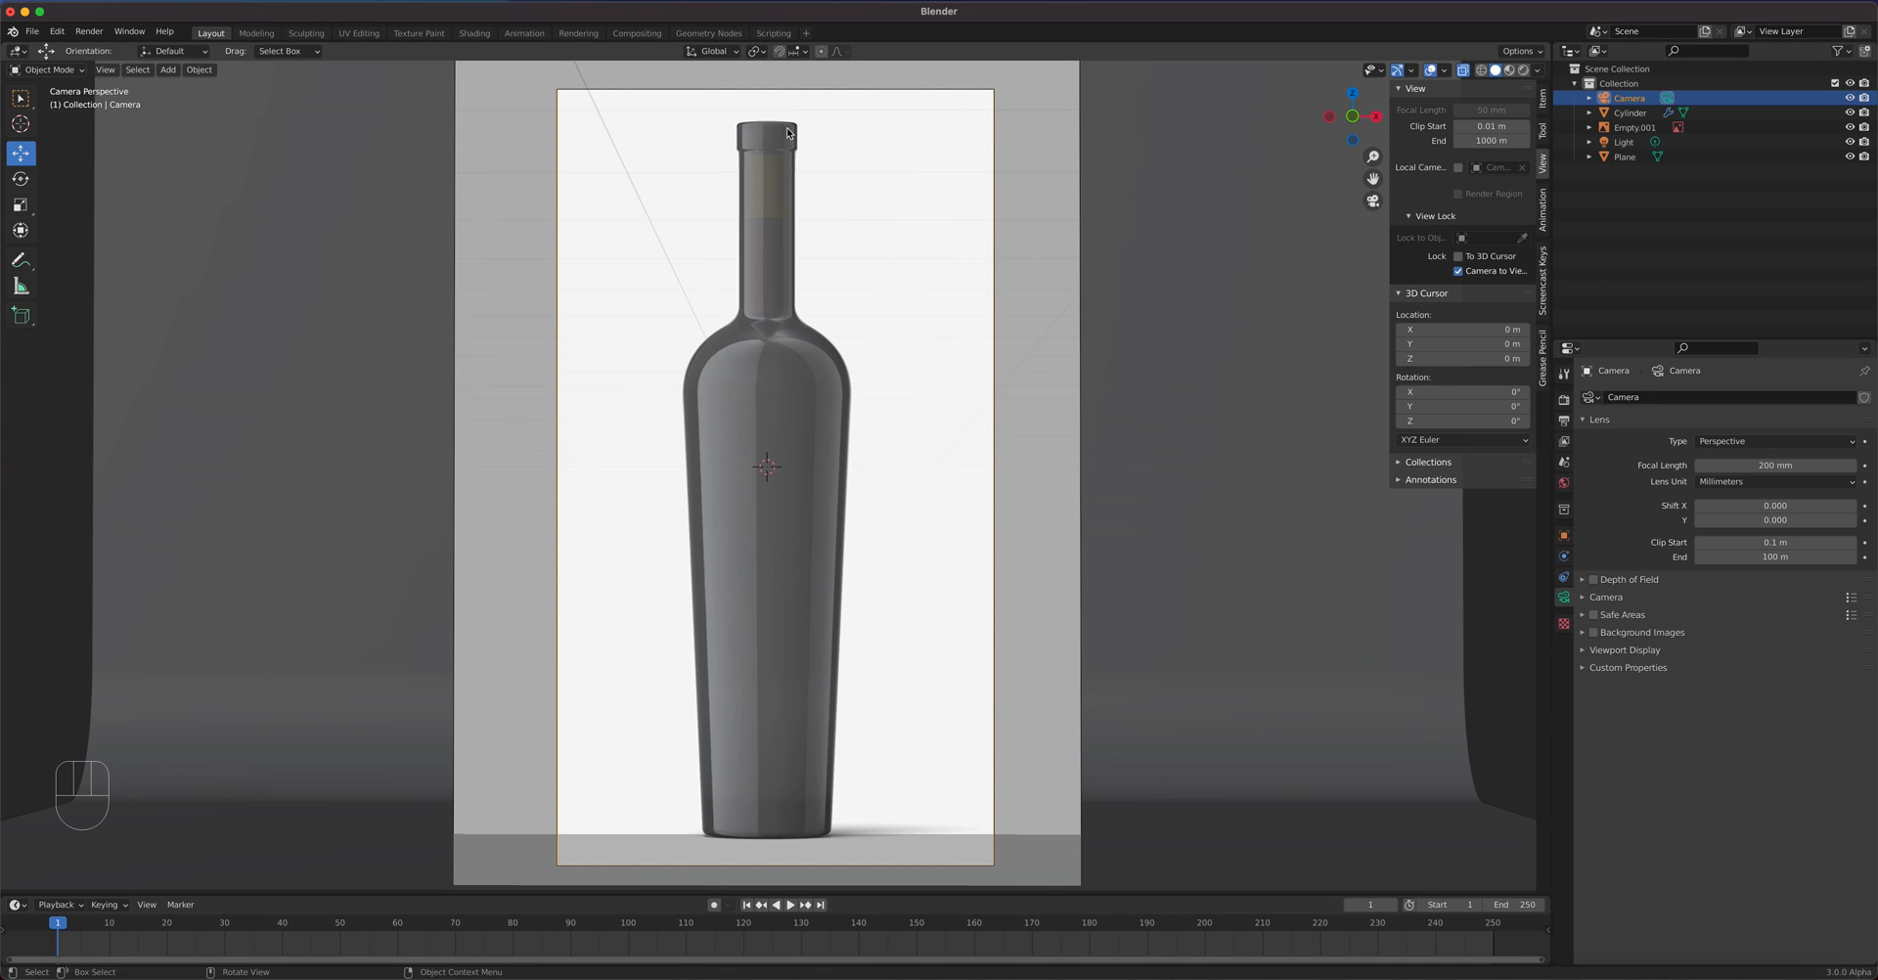
left_click(1850, 127)
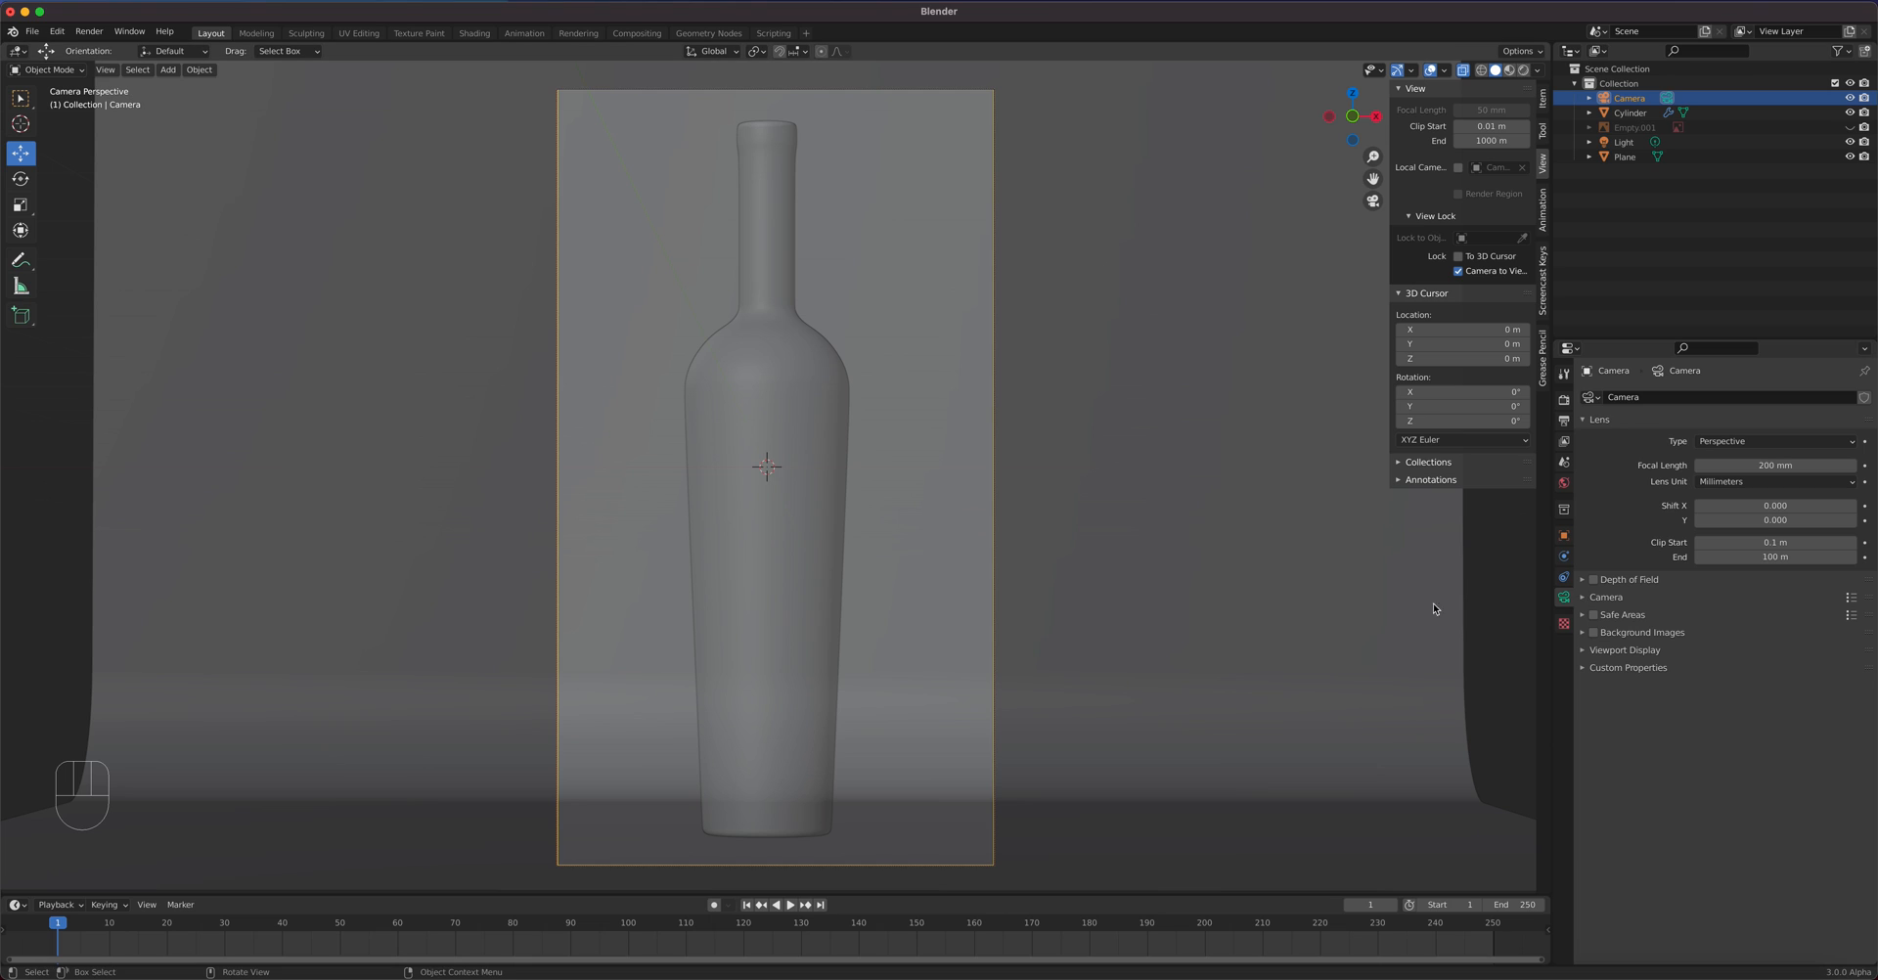
- Fine-tune the locked camera's position and angle to centre the bottle horizontally in the frame
middle_click_drag(784, 630, 792, 636, "shift")
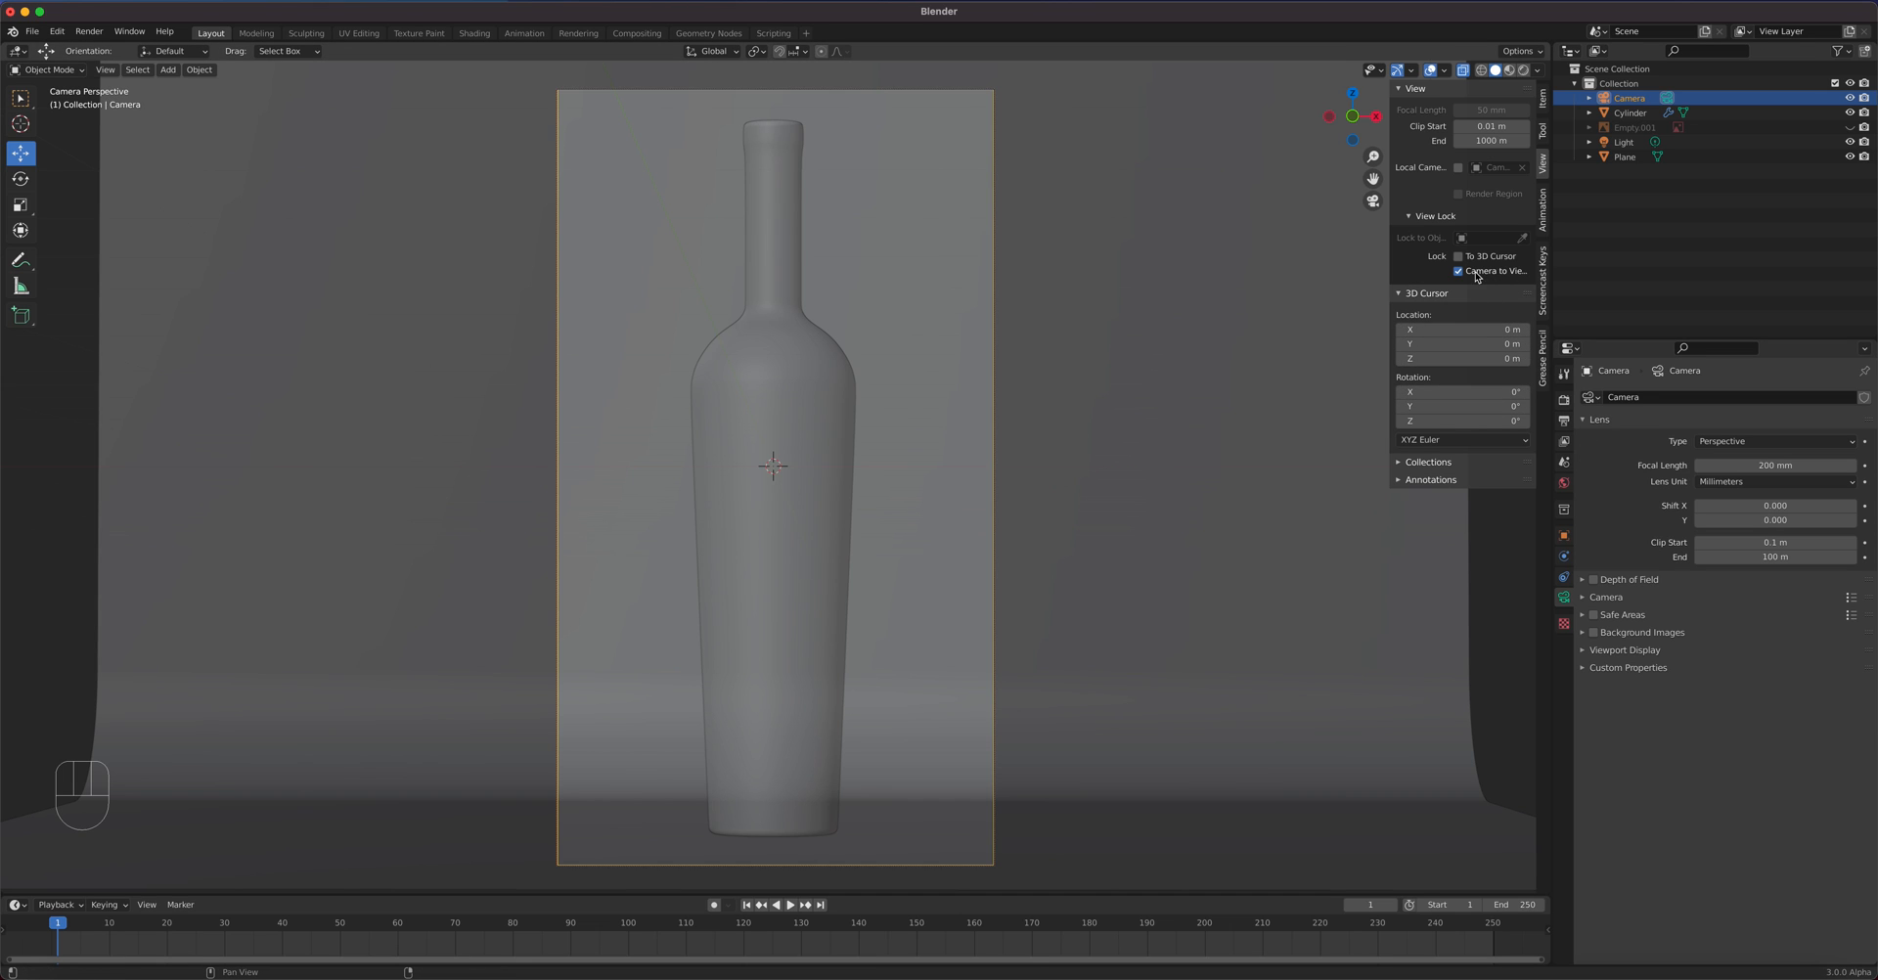
mouse_move(925, 573)
middle_mouse_down()
mouse_move(899, 625)
mouse_move(923, 570)
middle_mouse_up()
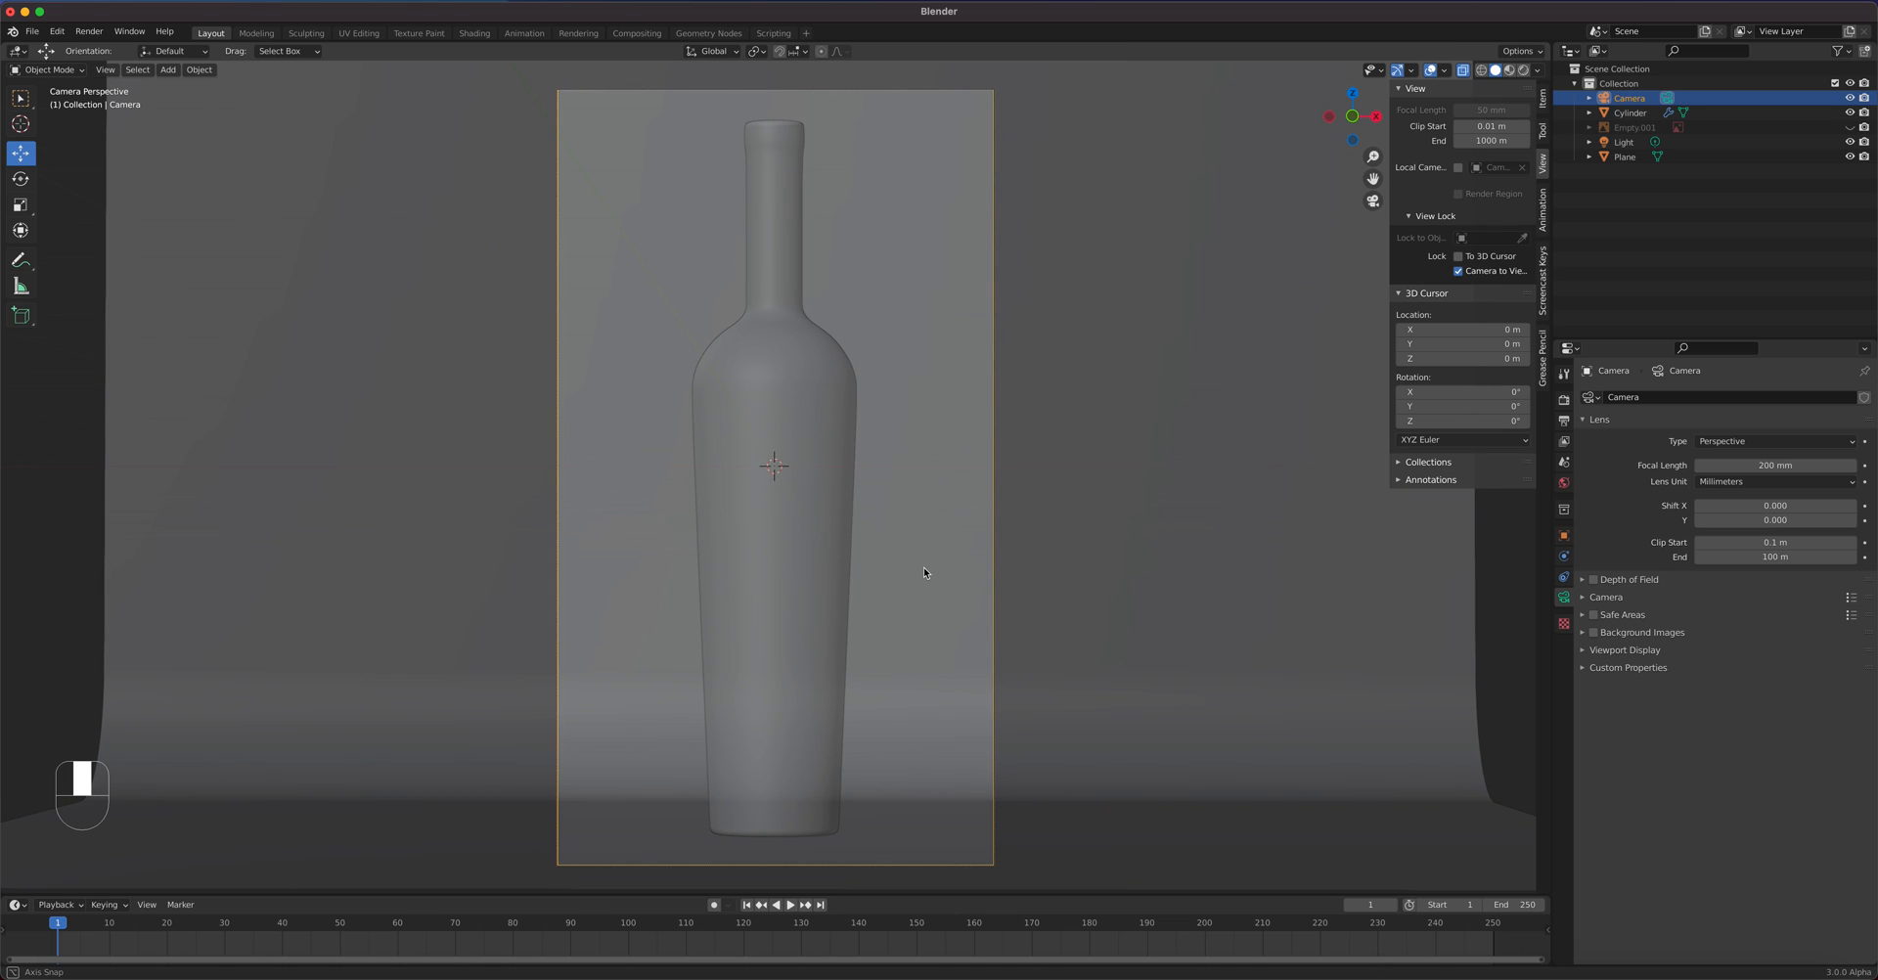
middle_click_drag(924, 568, 925, 573)
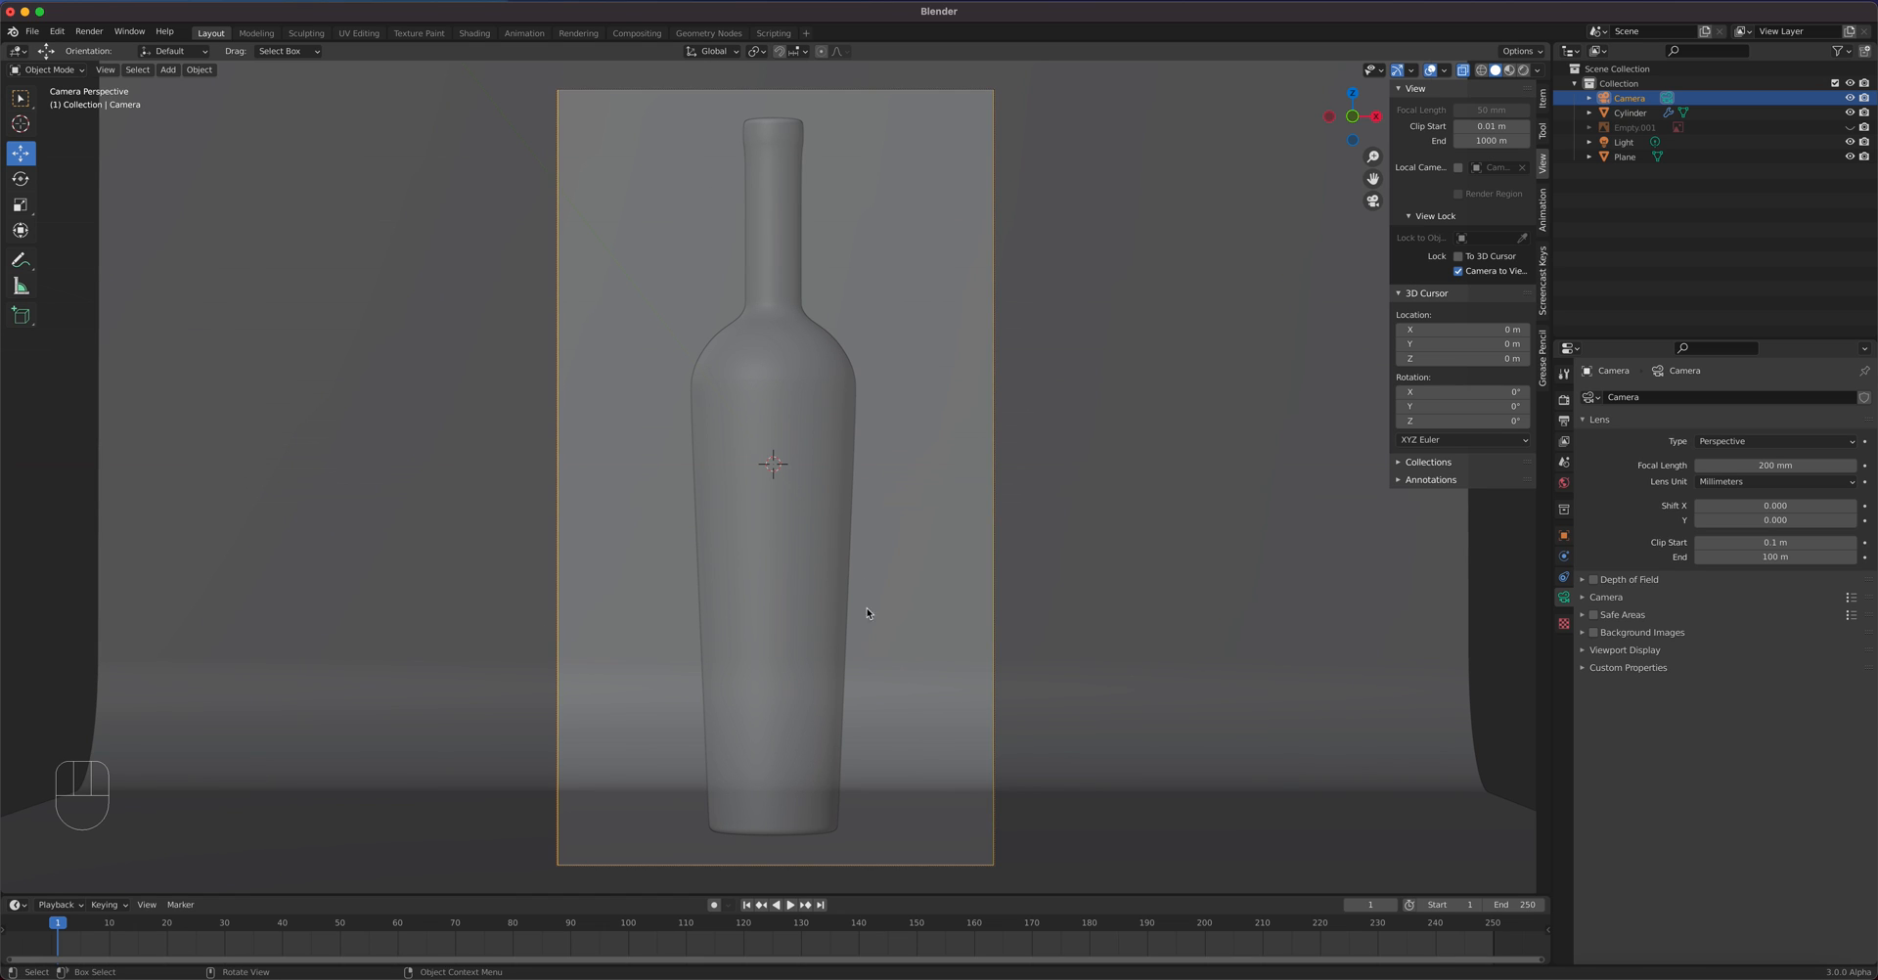
- Unlock the camera from the view and inspect its placement relative to the bottle and backdrop from outside
left_click(1458, 271)
middle_click_drag(1257, 490, 915, 621)
scroll(1048, 656, "down", 5)
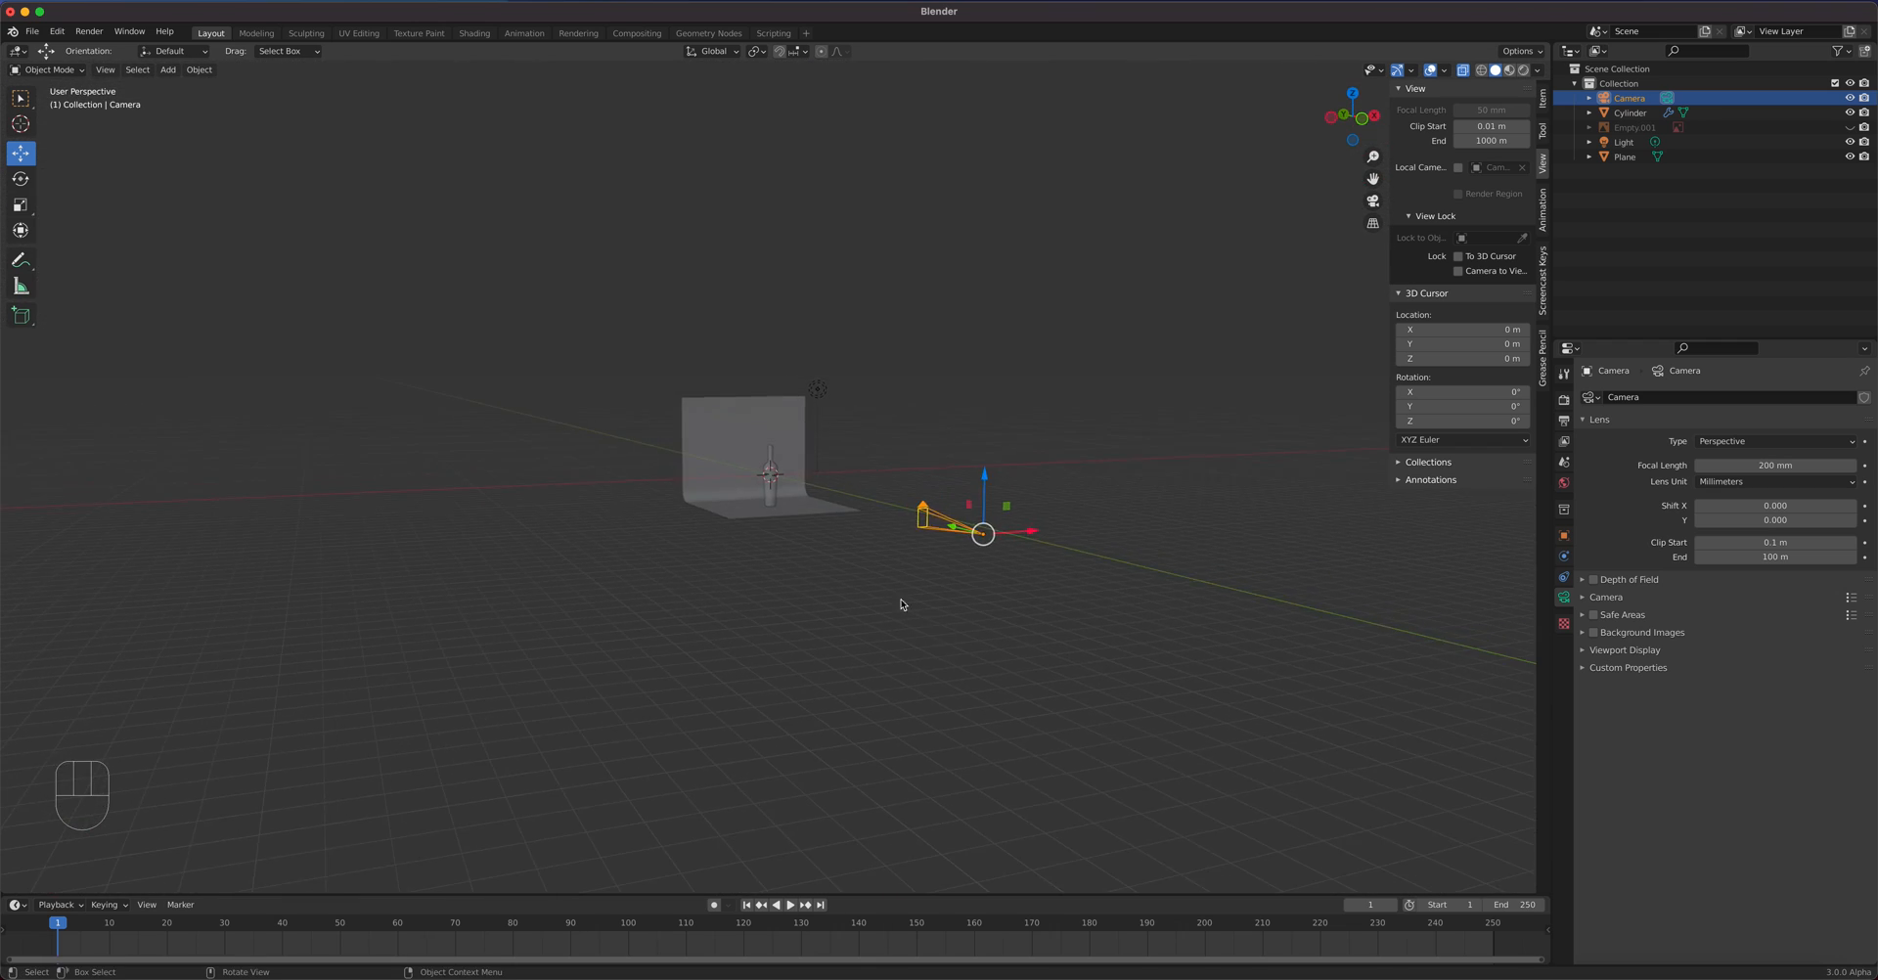
- View the bottle scene through the camera with rendered viewport shading
scroll(890, 585, "up", 5)
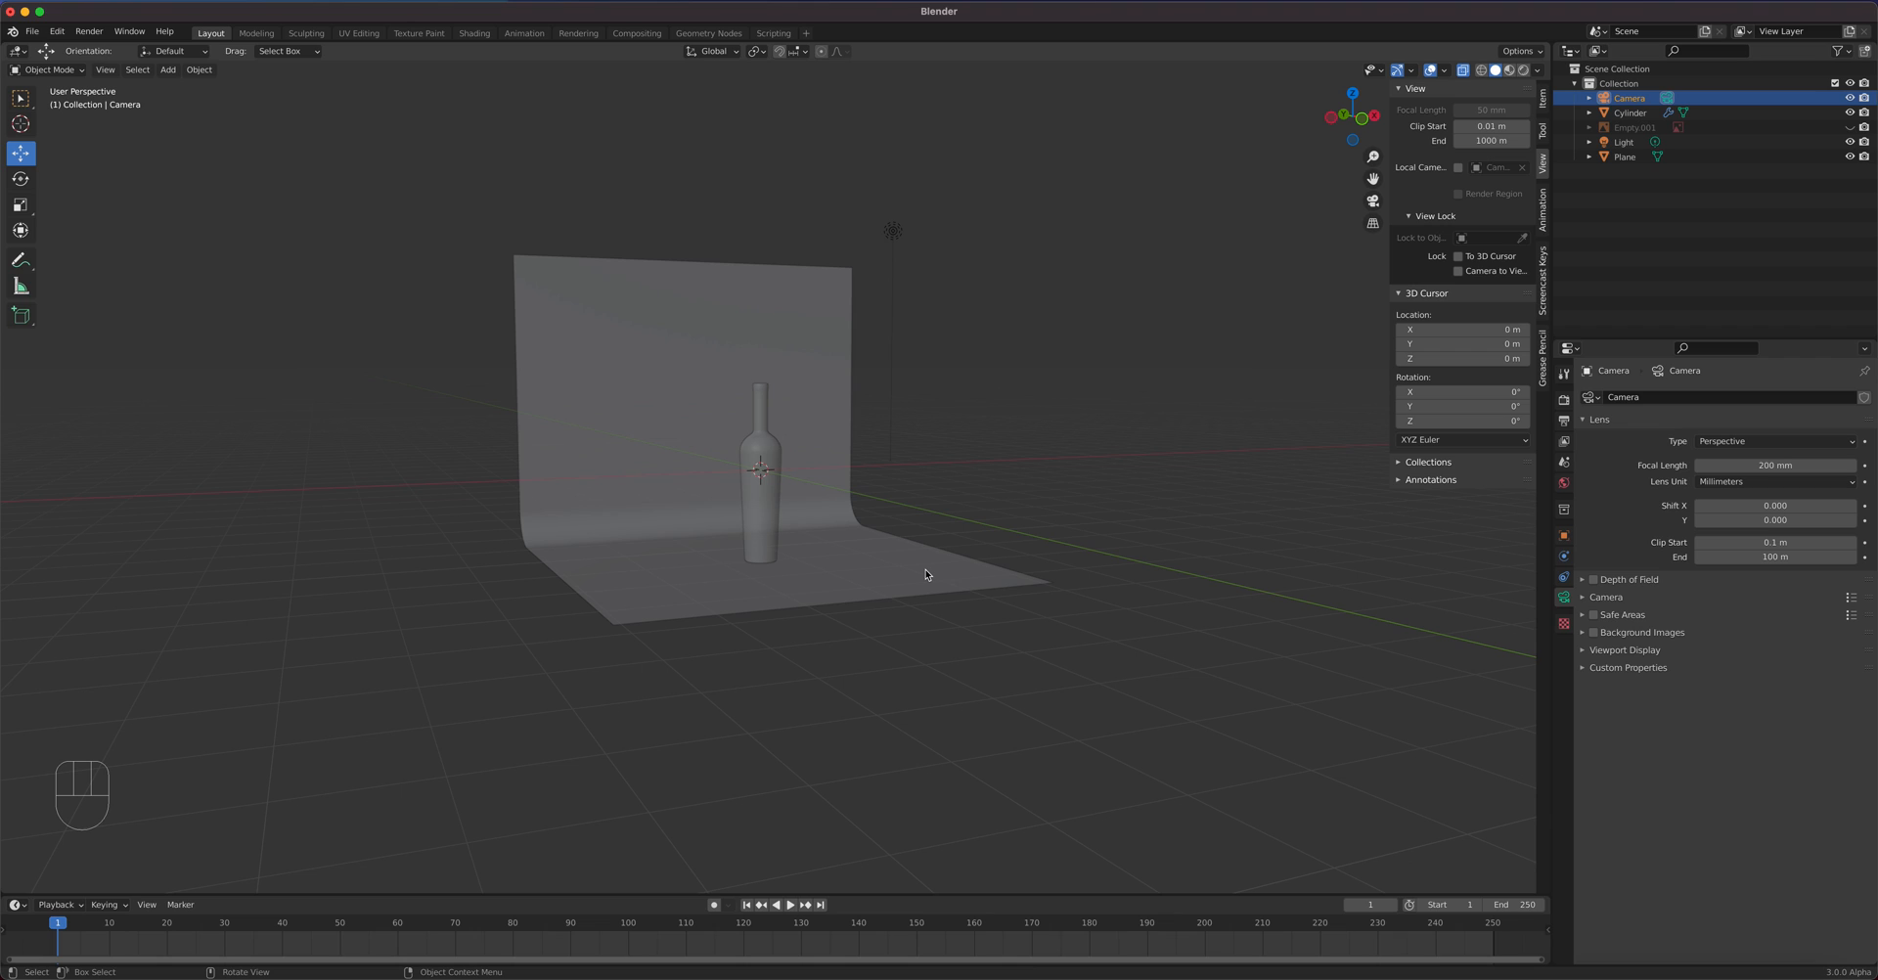
key("KP_0")
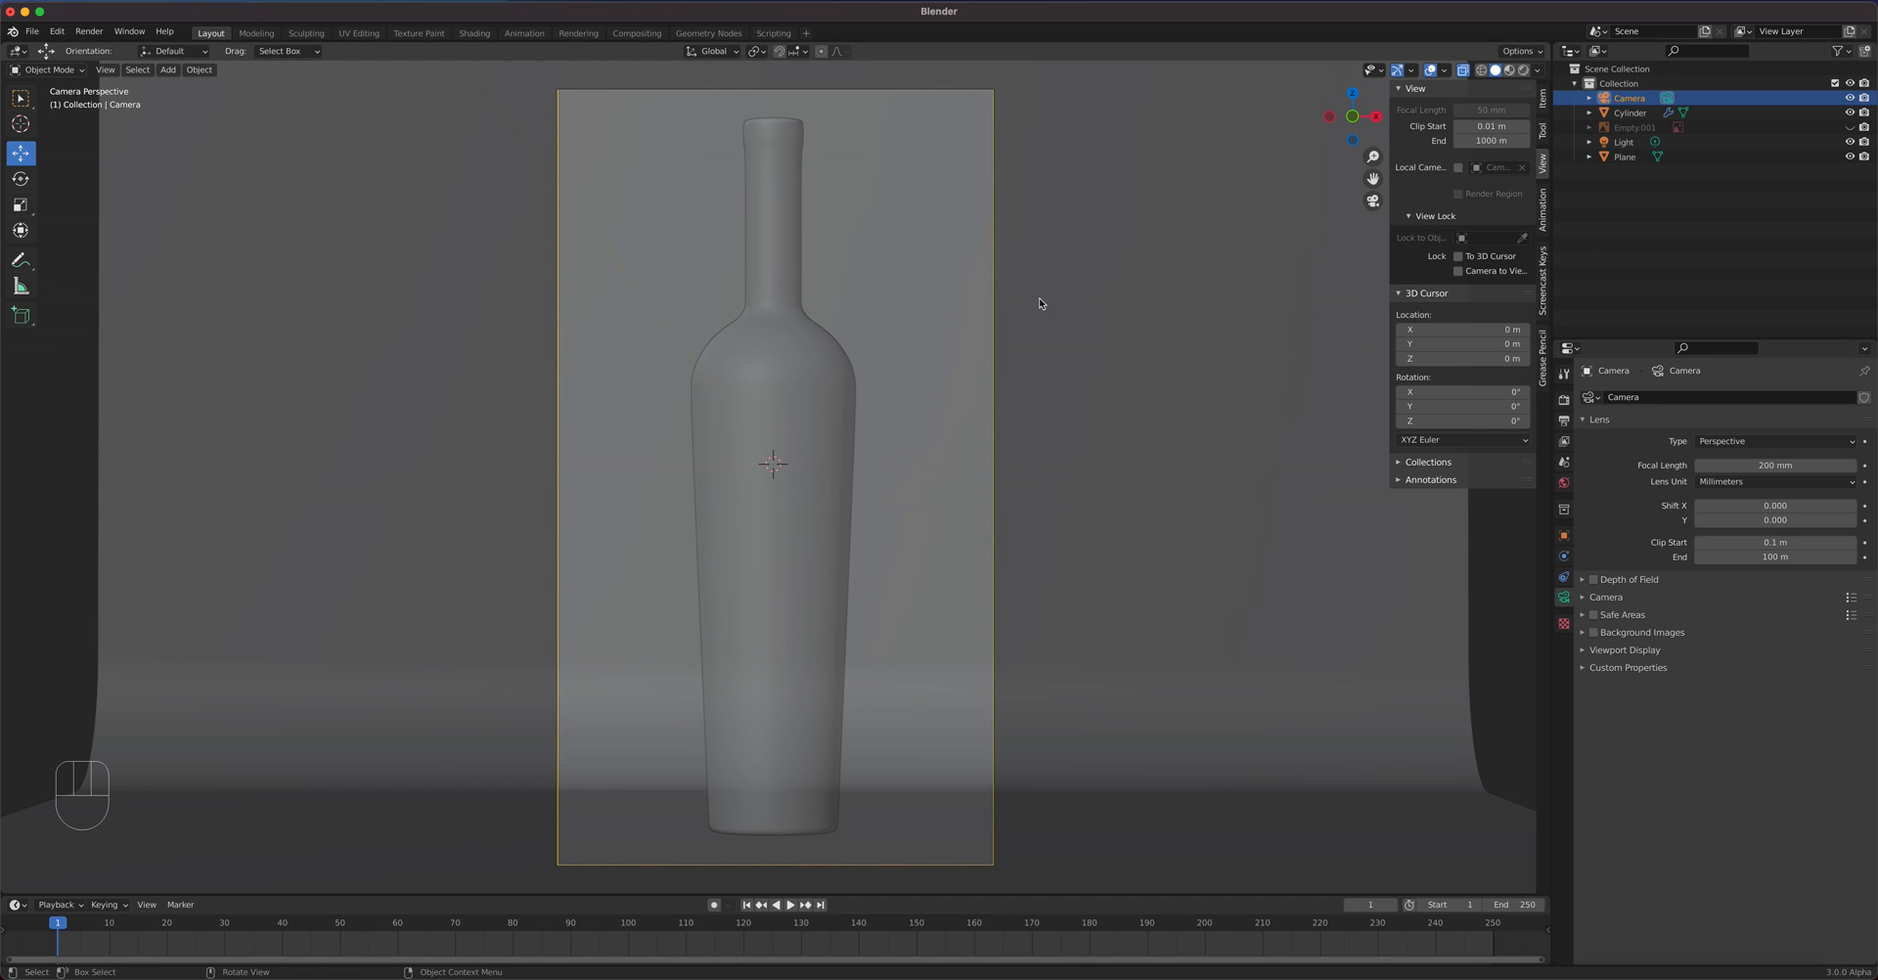
left_click(1509, 71)
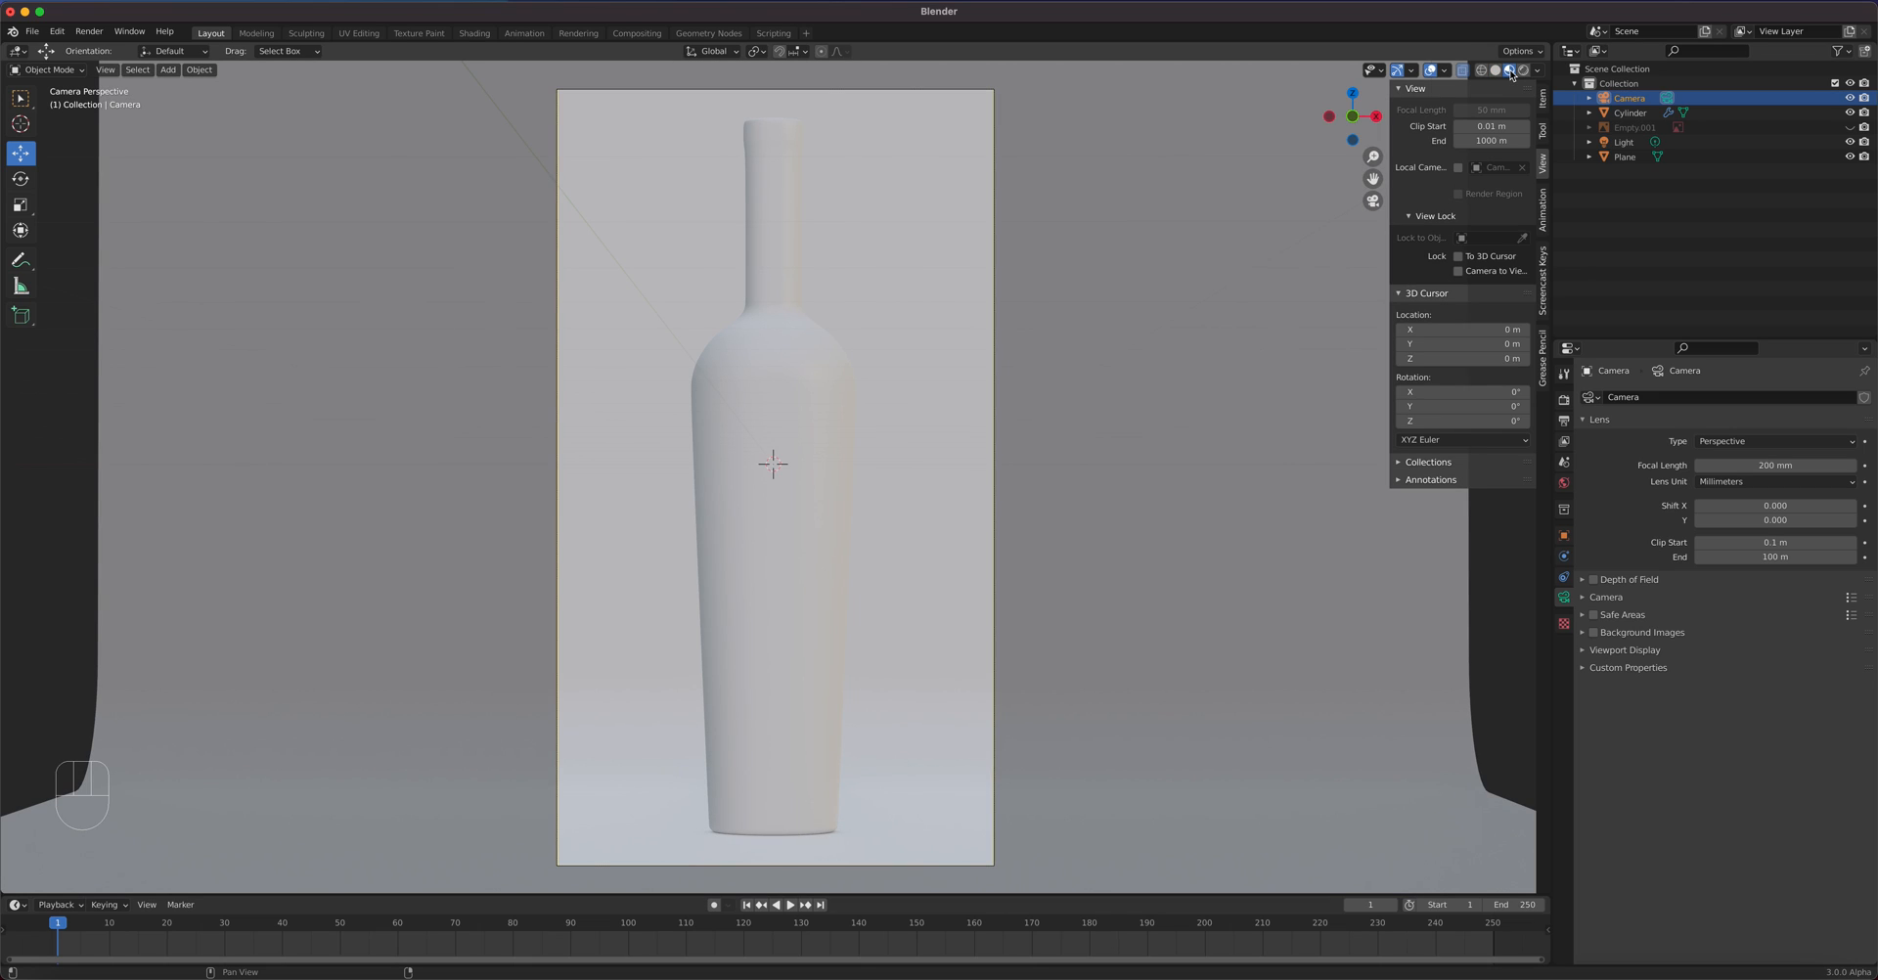
left_click(1523, 71)
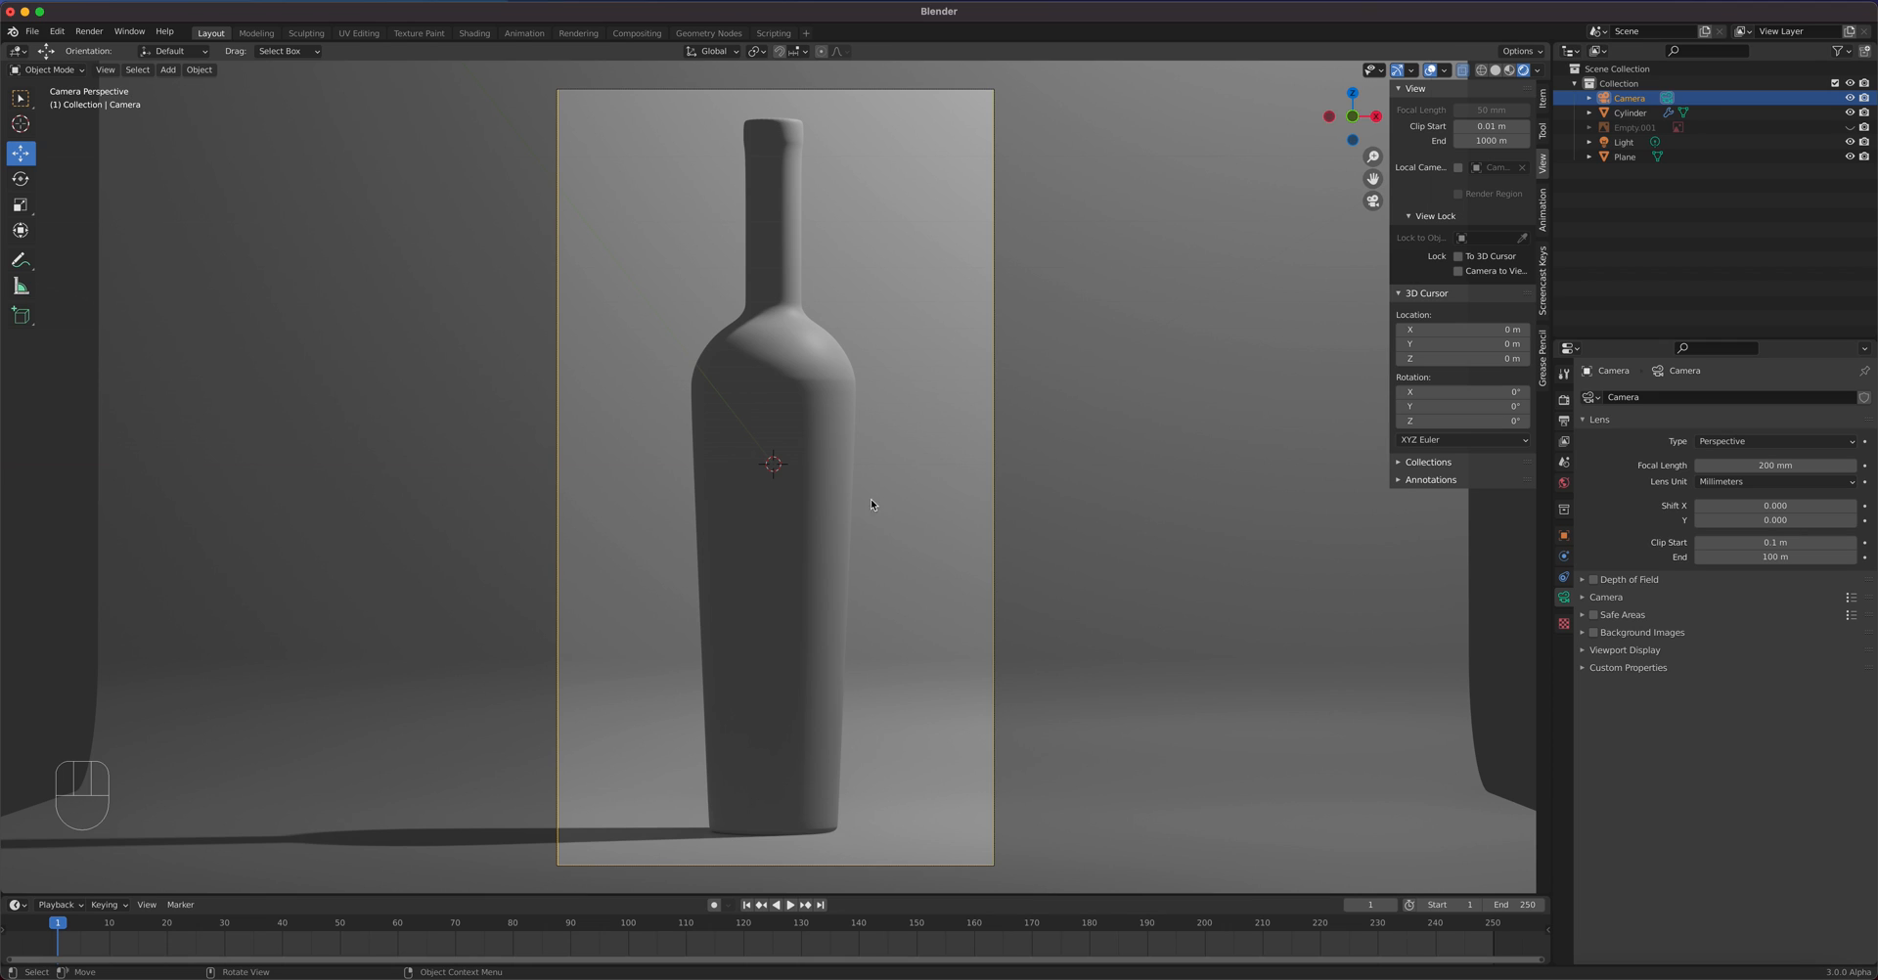
- Give the bottle a new material with a black base color and a roughness of about 0.126
left_click(827, 486)
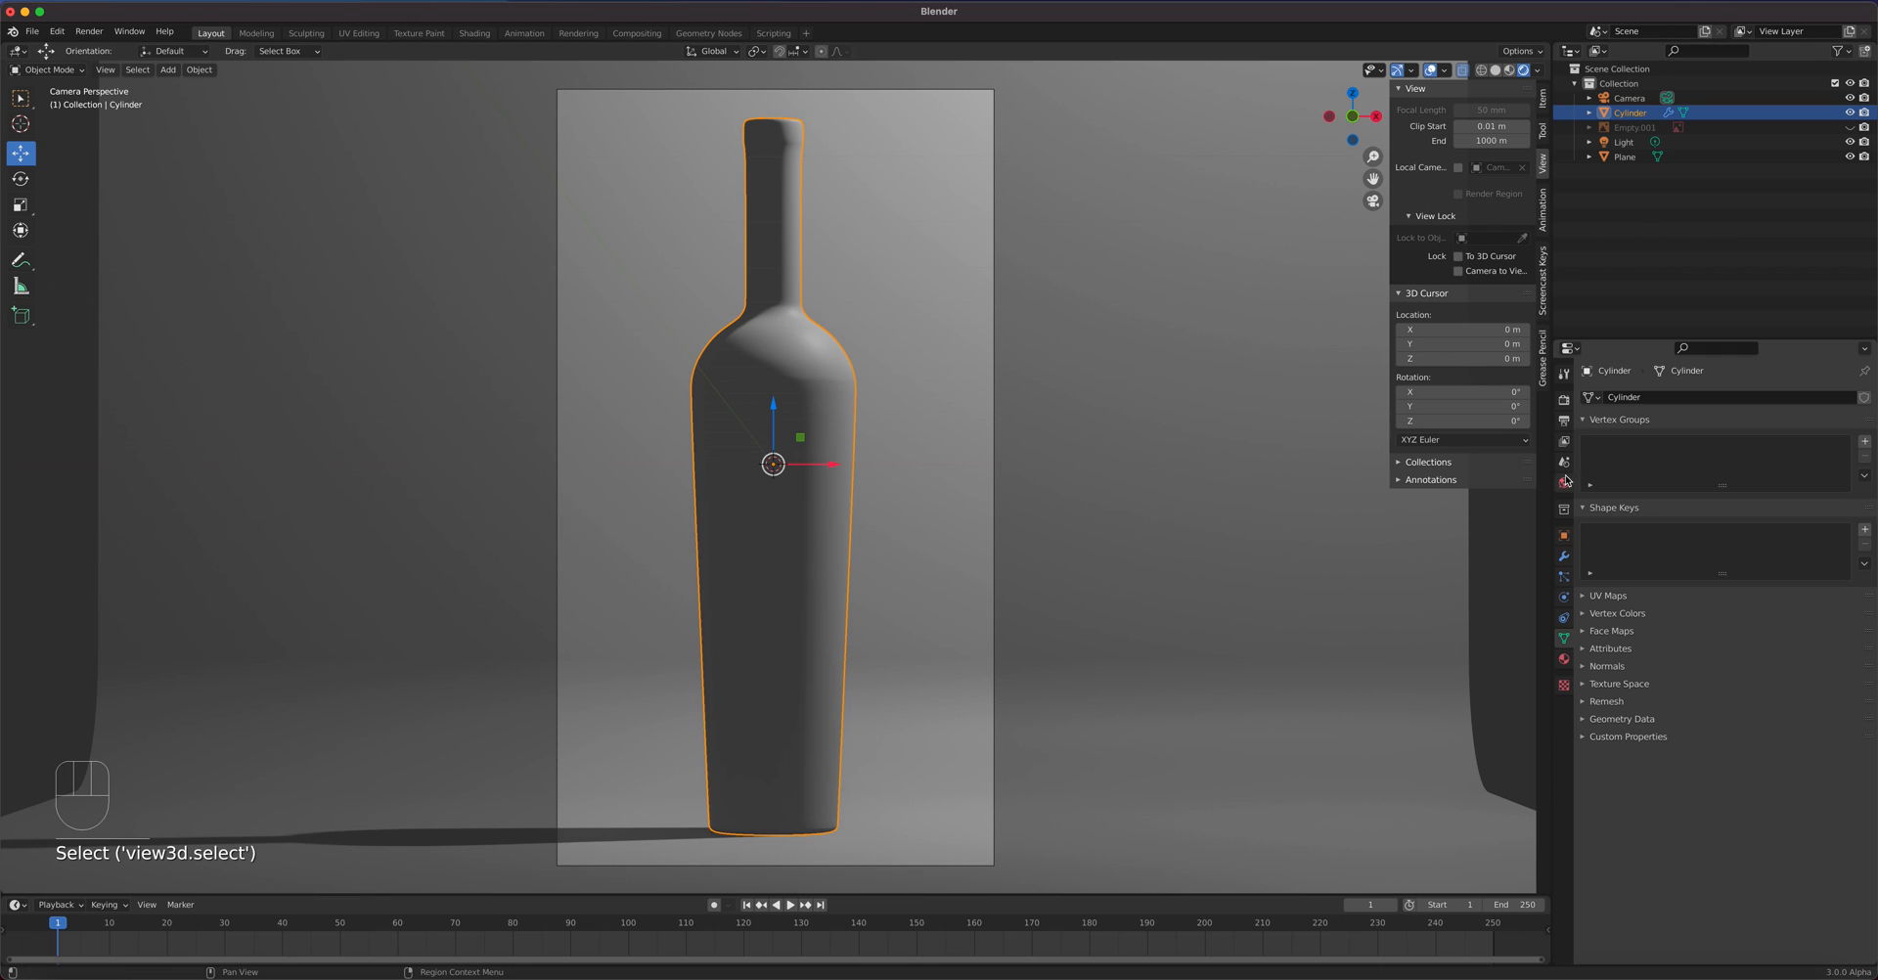
left_click(1564, 663)
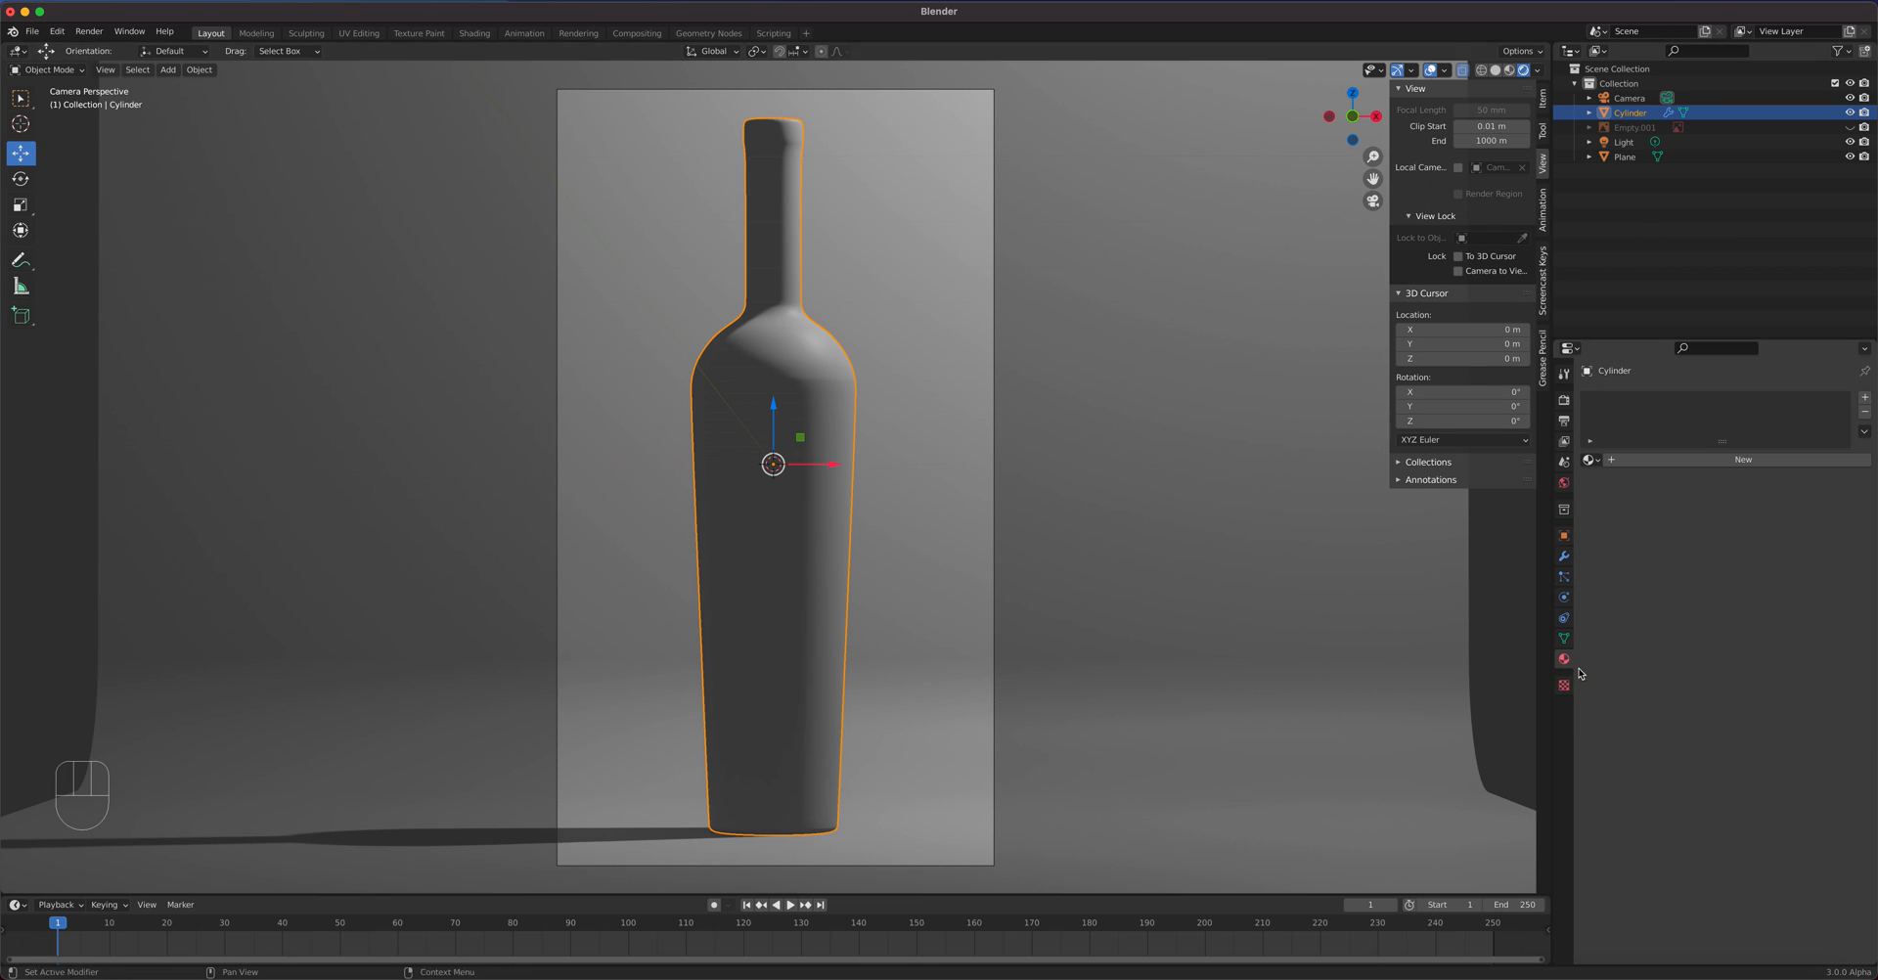
left_click(1710, 462)
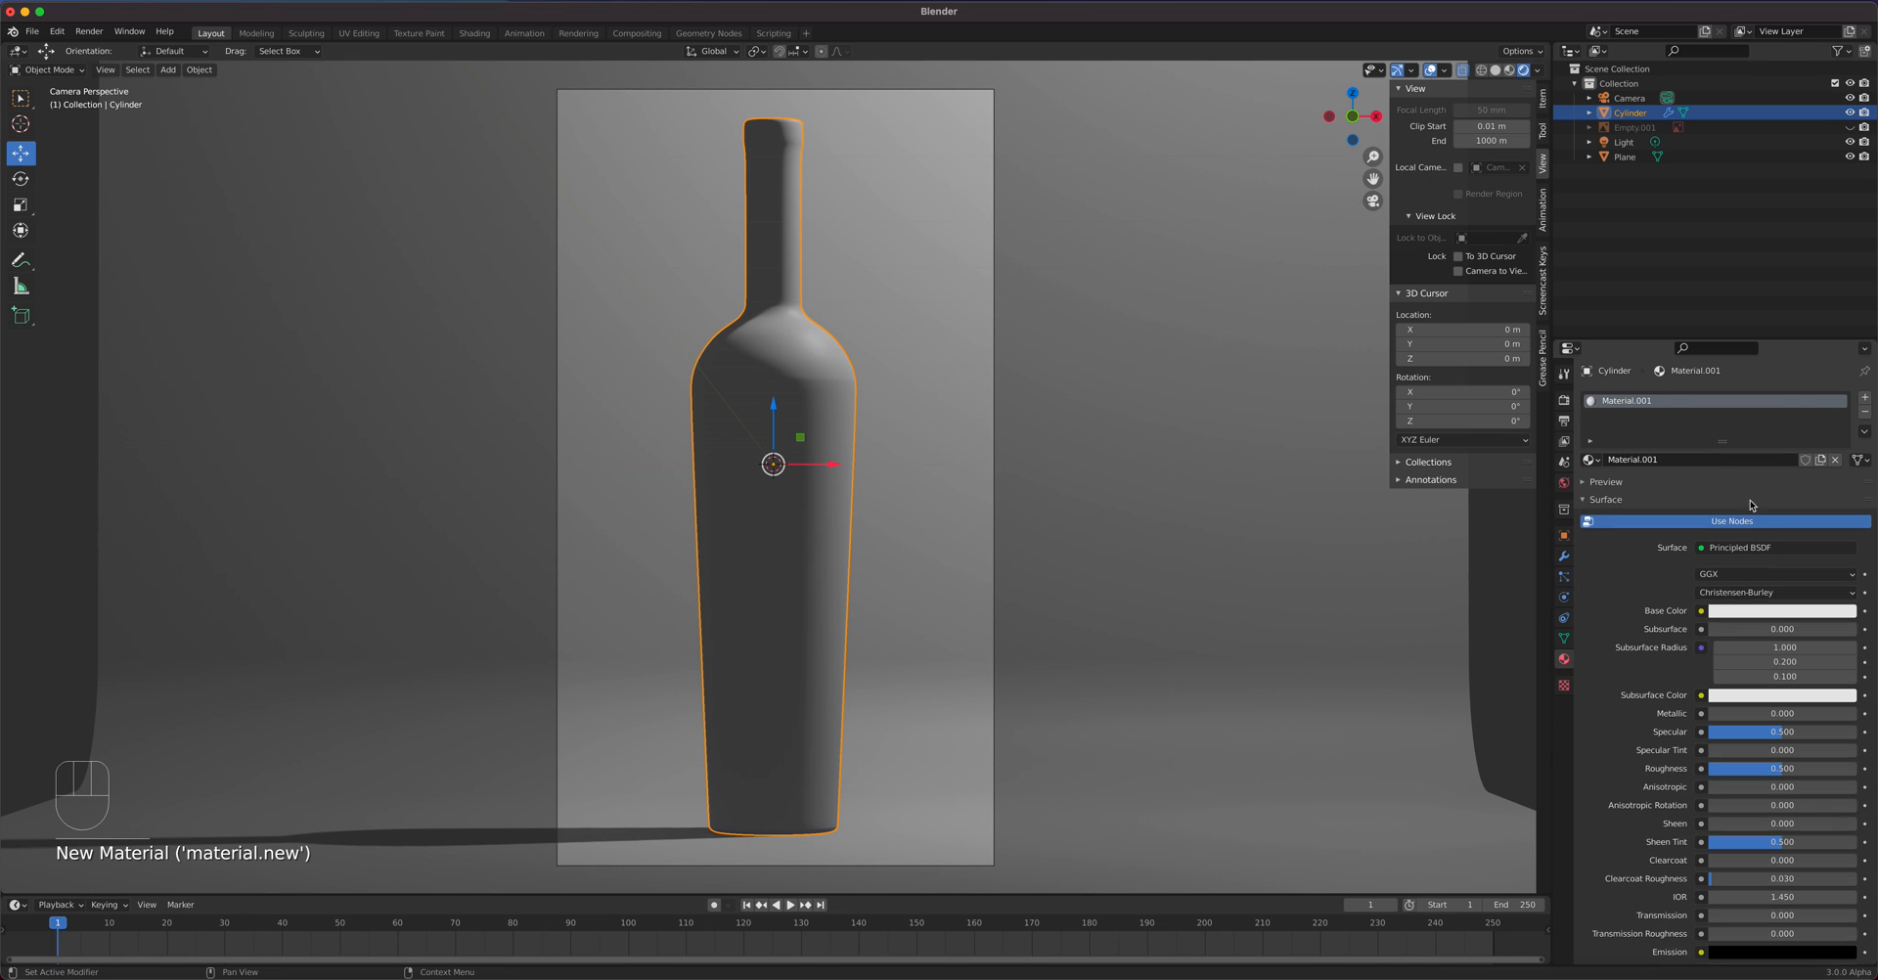
left_click(1780, 613)
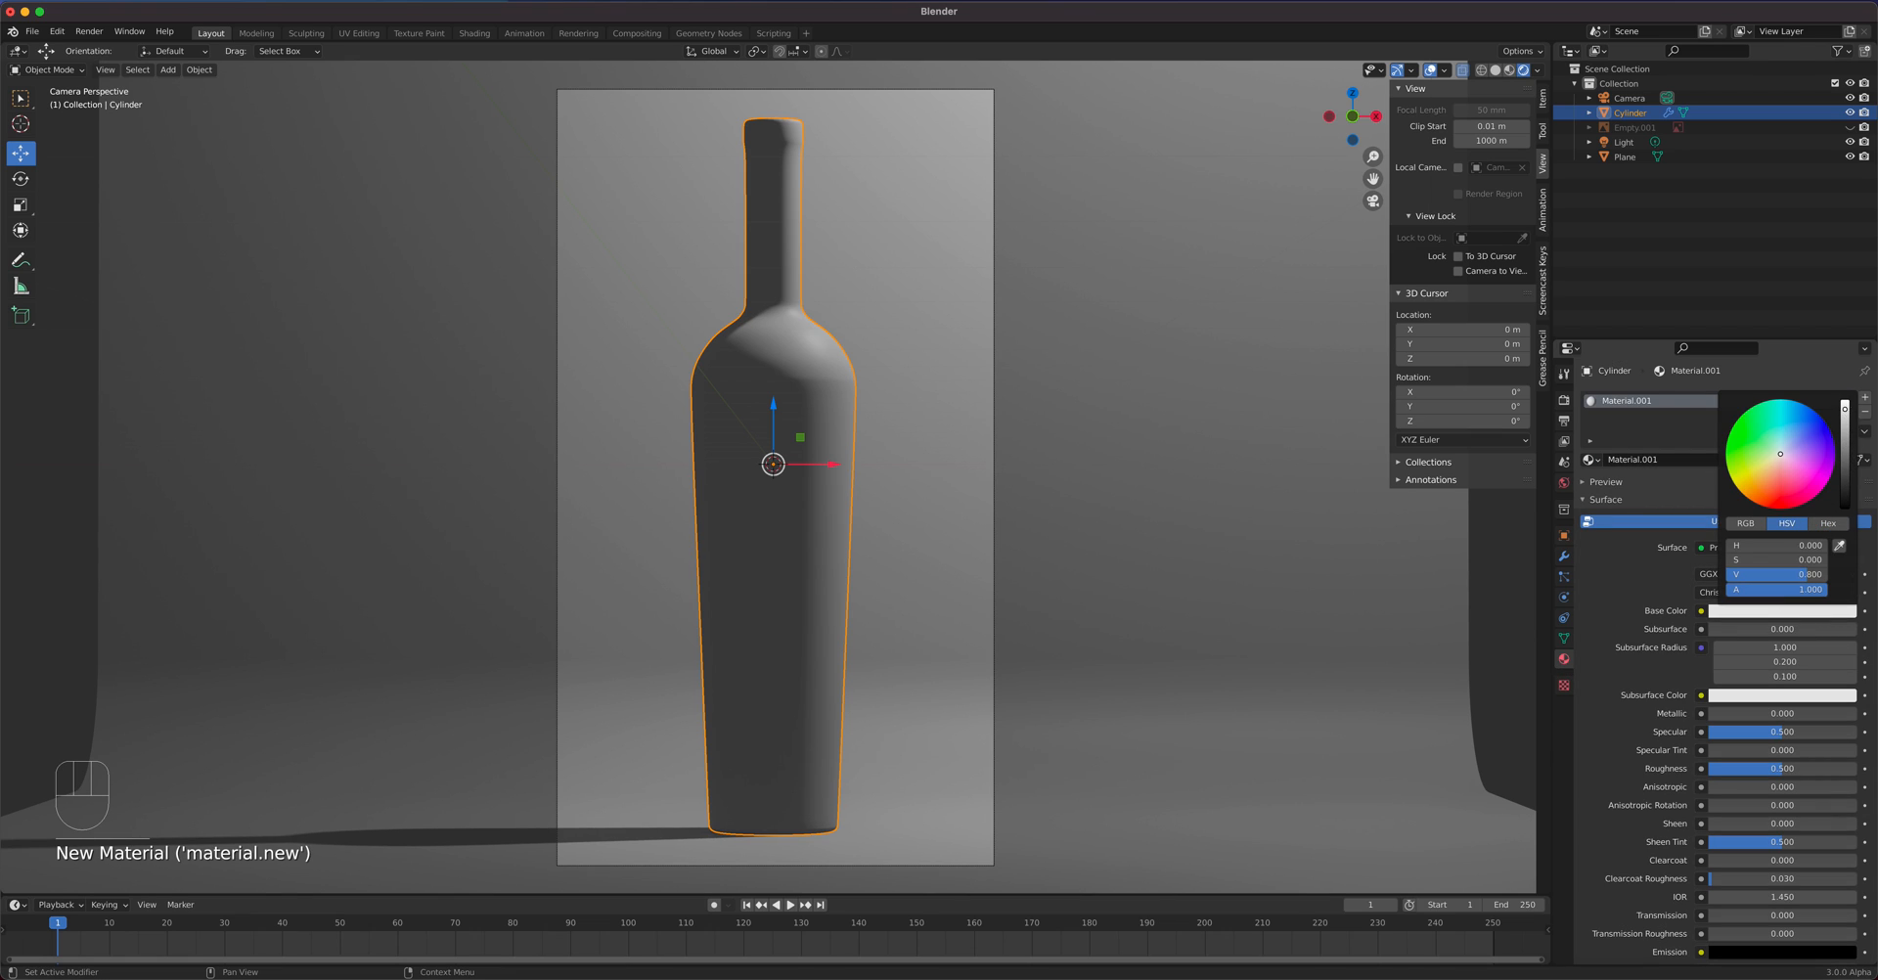
left_click_drag(1845, 411, 1845, 495)
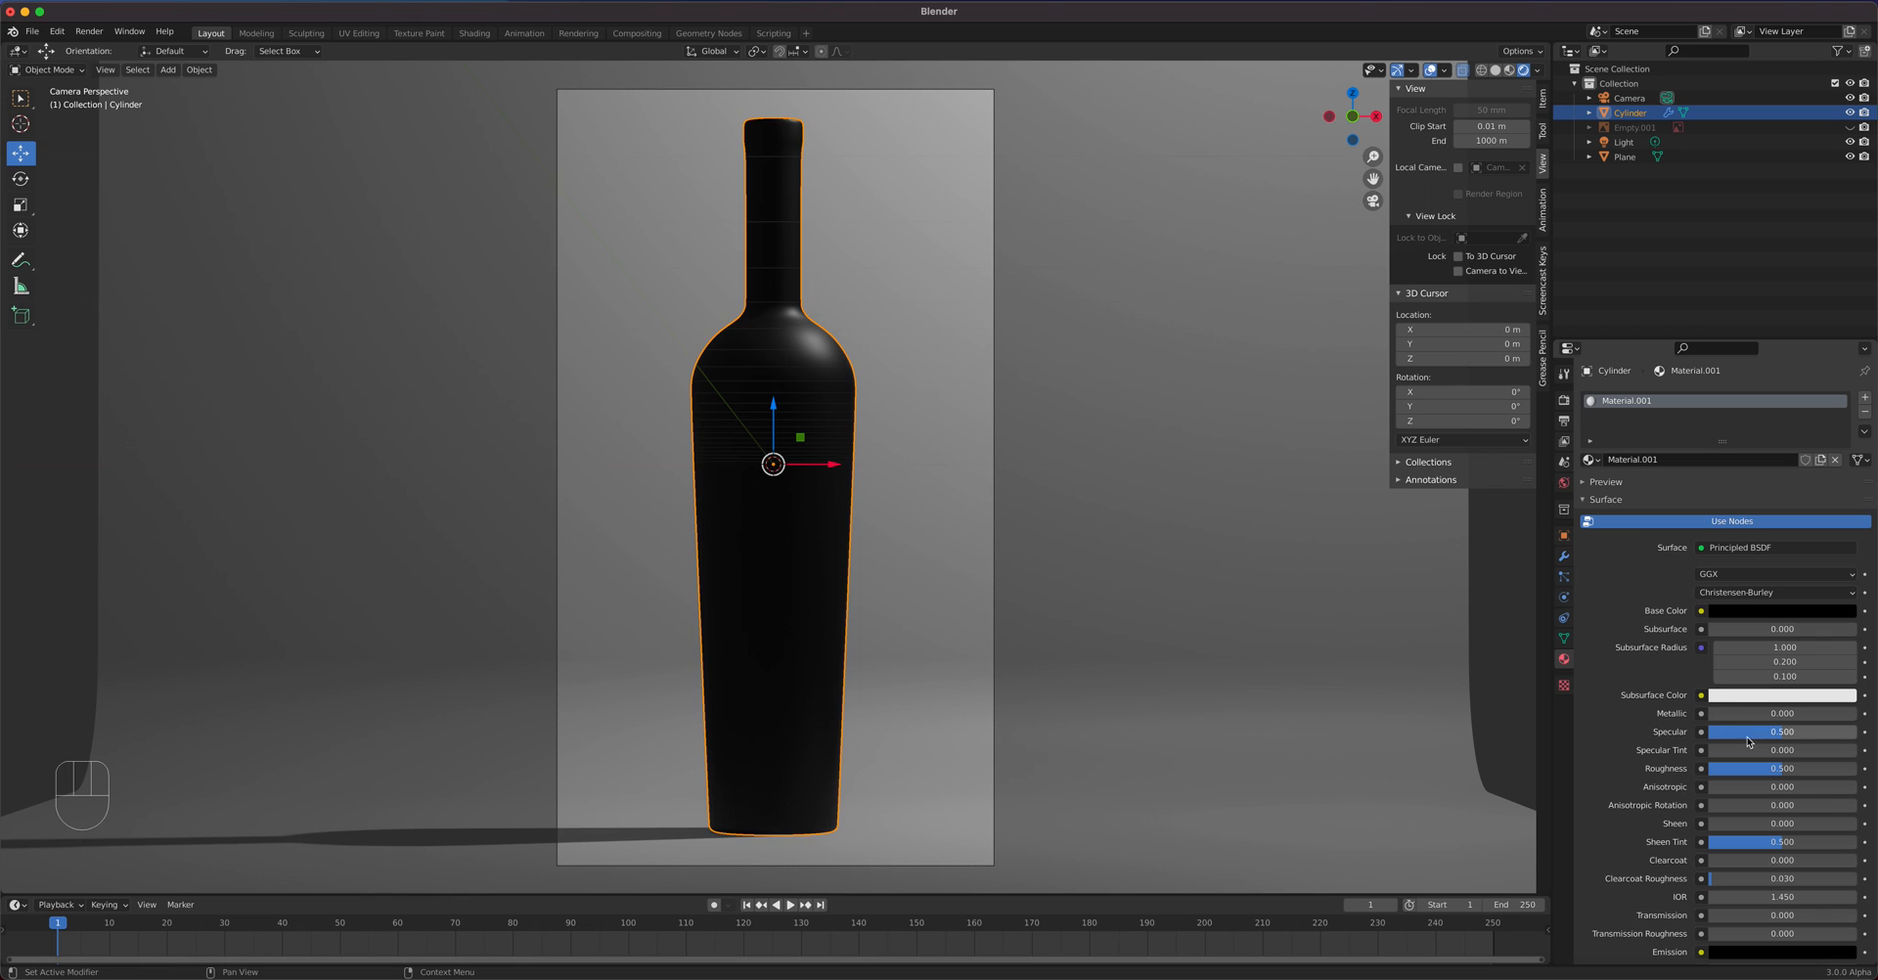
left_click_drag(1779, 770, 1726, 770)
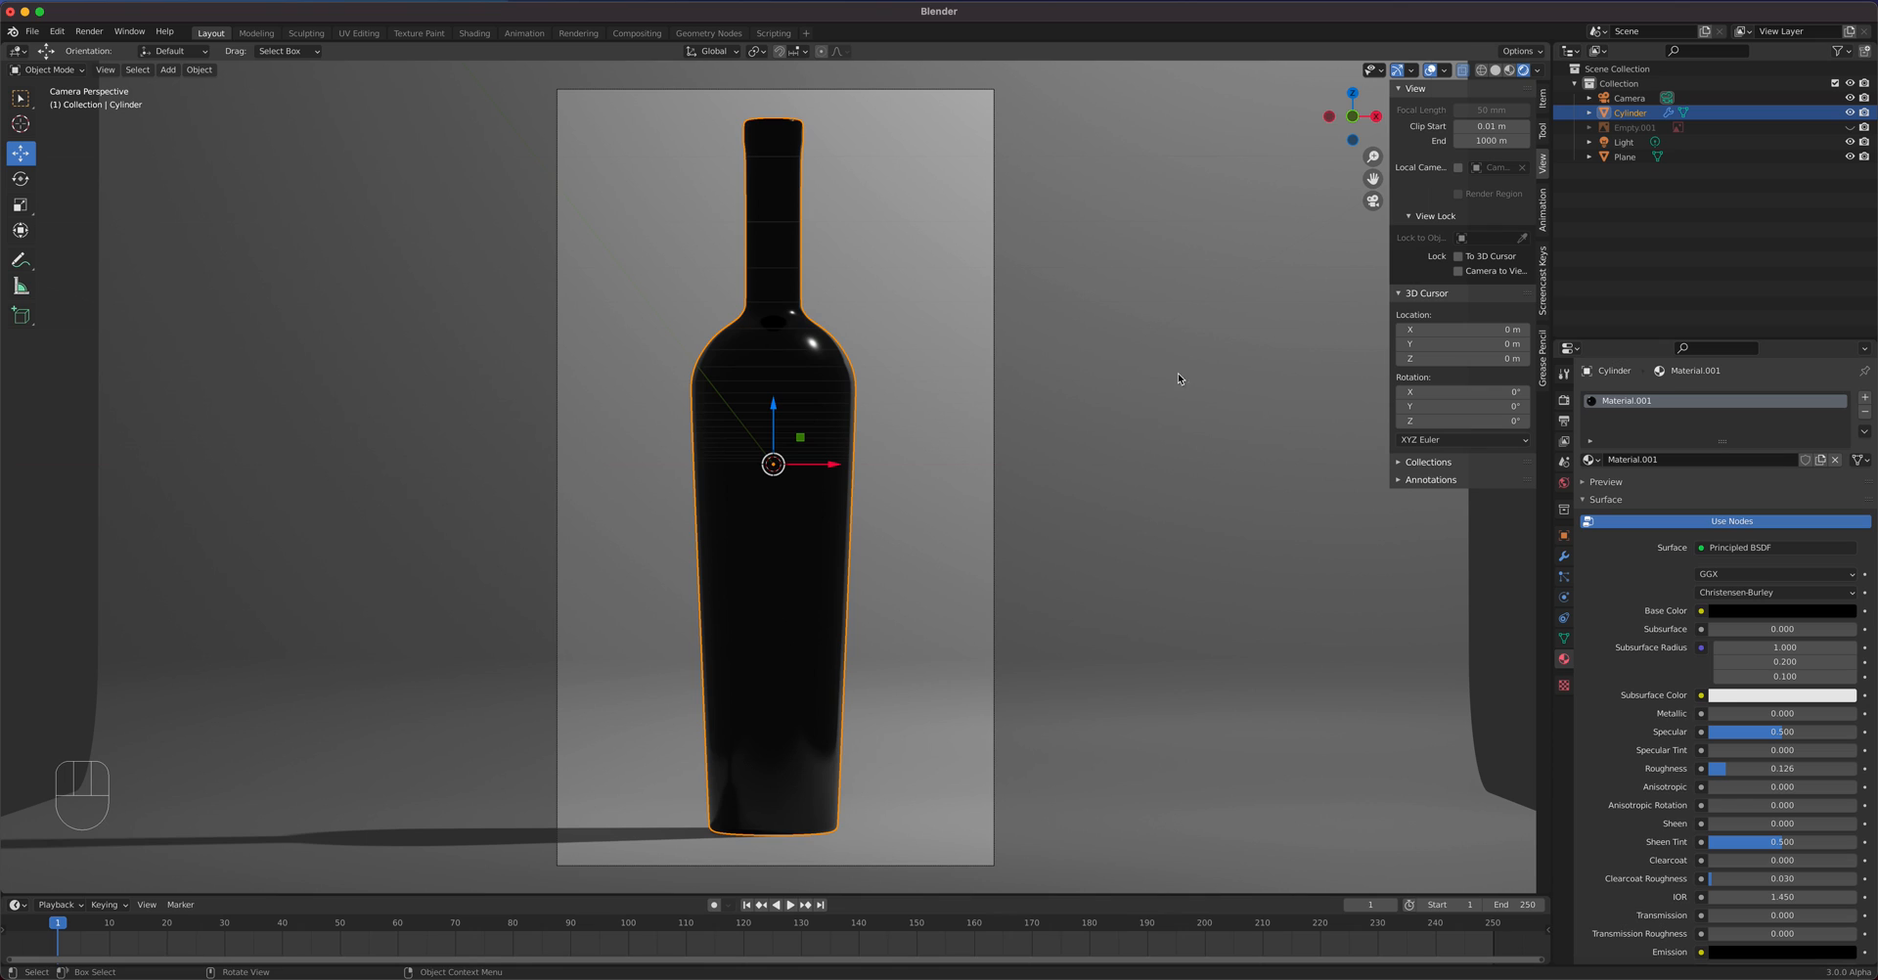
- Examine the reference photo in front view with the bottle model hidden, then show the bottle and hide the reference again
scroll(1107, 392, "down", 5)
scroll(1108, 398, "down", 1)
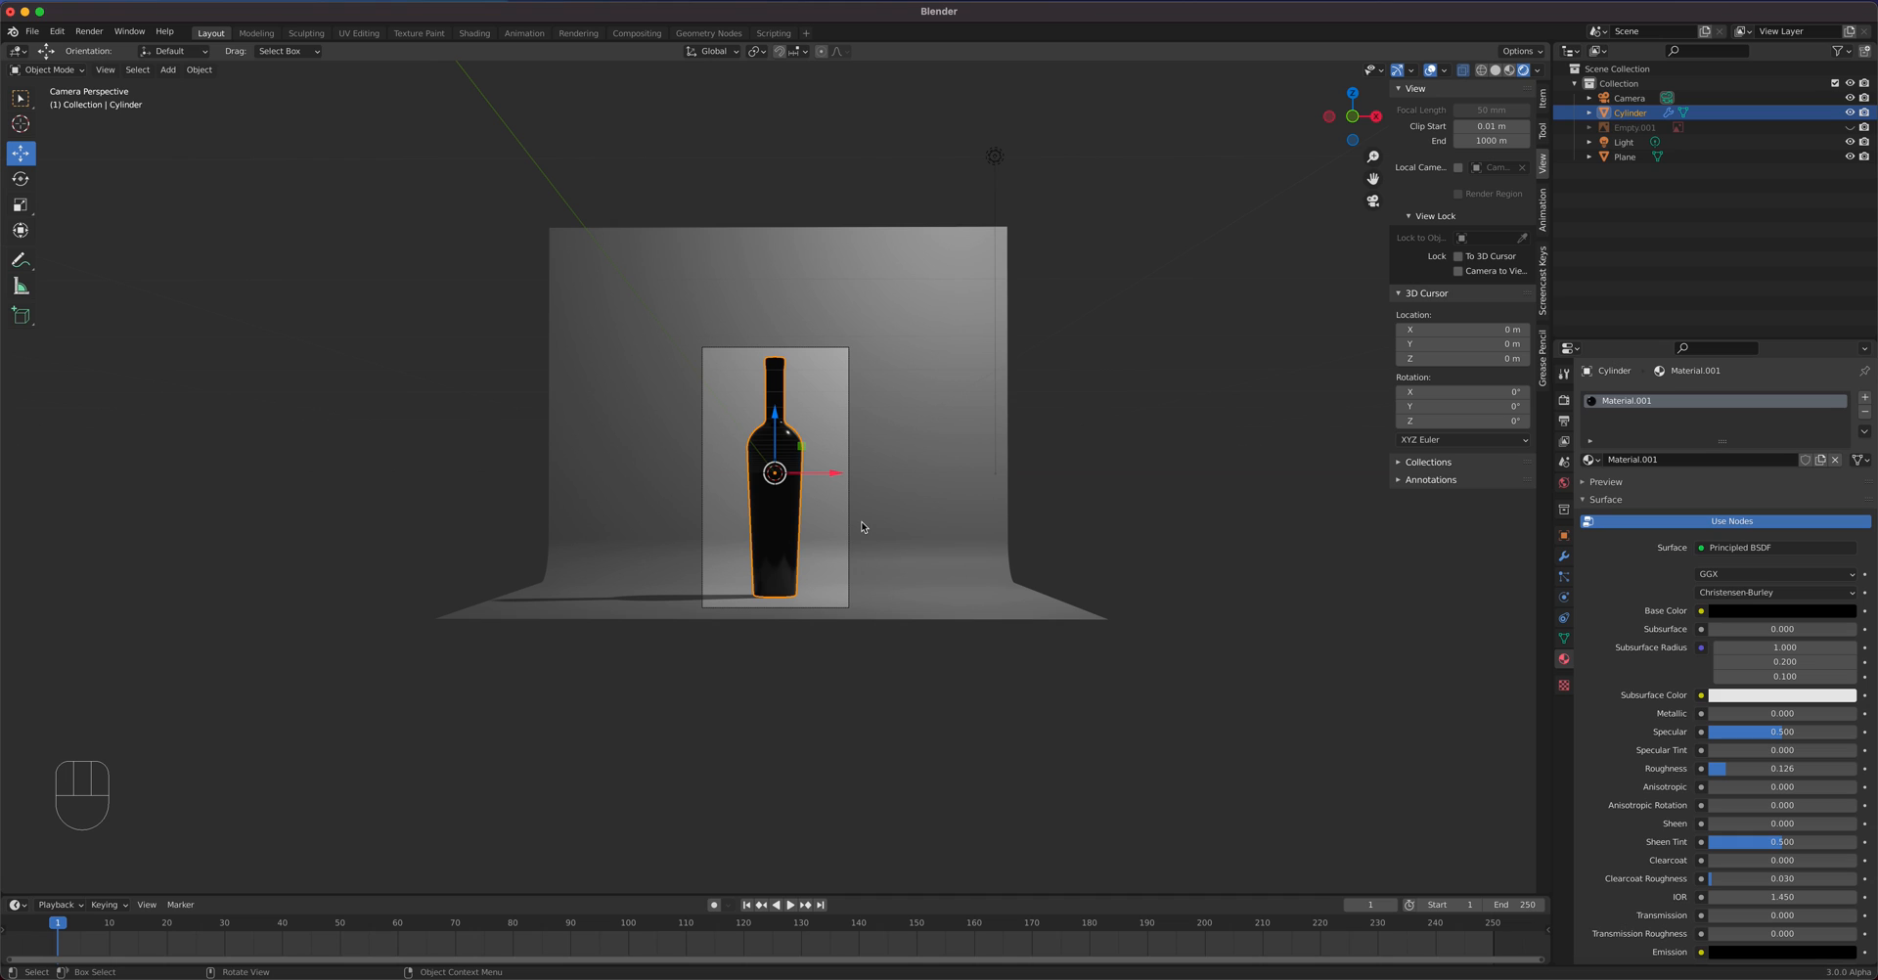
key("KP_1")
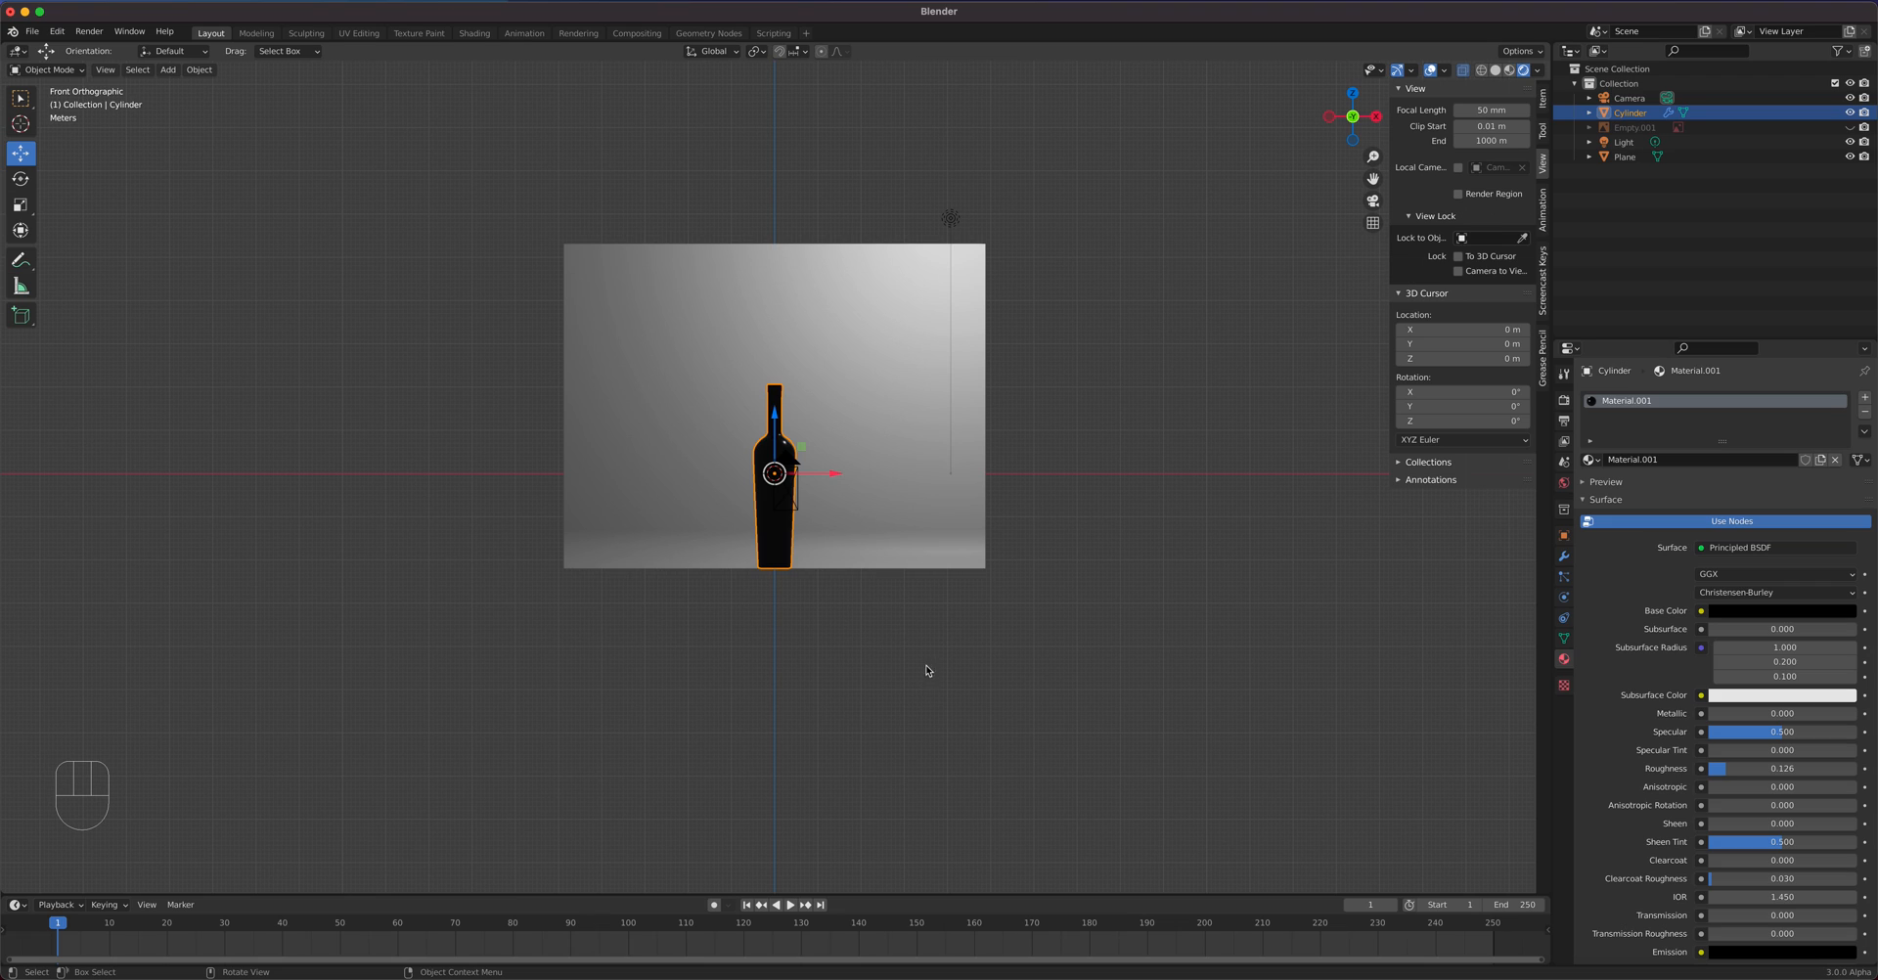
left_click(1849, 128)
left_click(1849, 127)
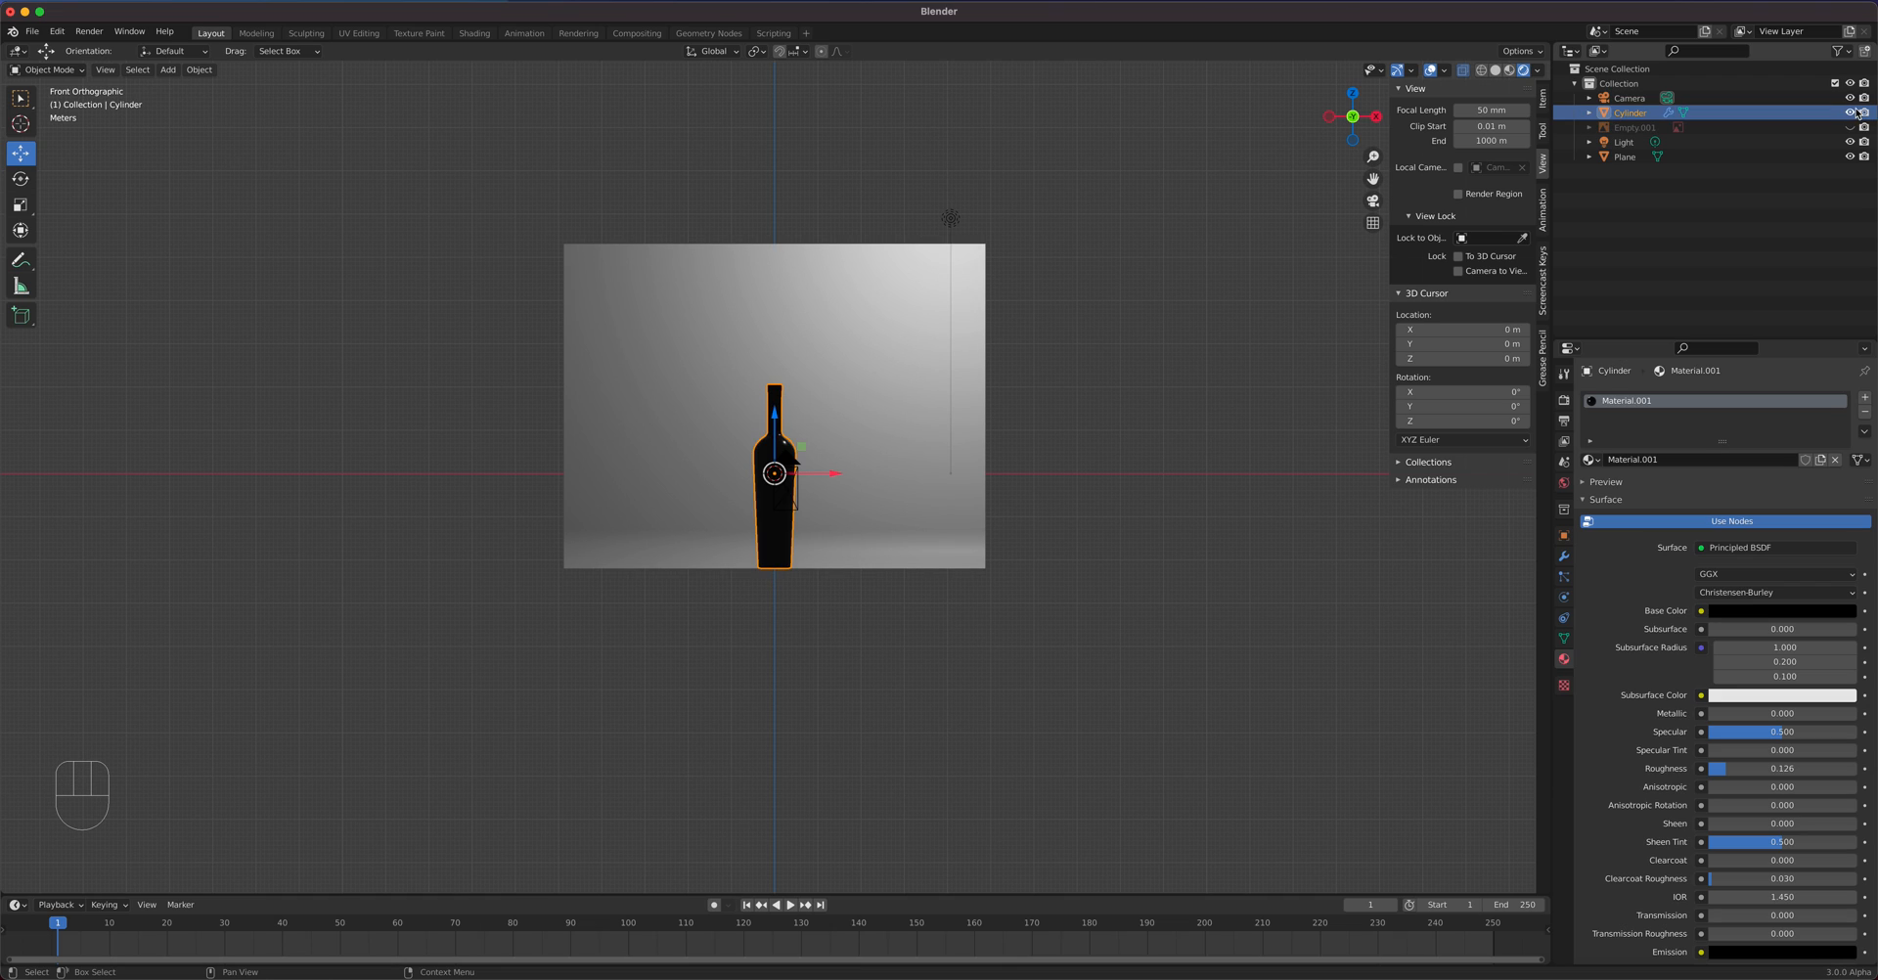
left_click(1849, 112)
left_click(1849, 127)
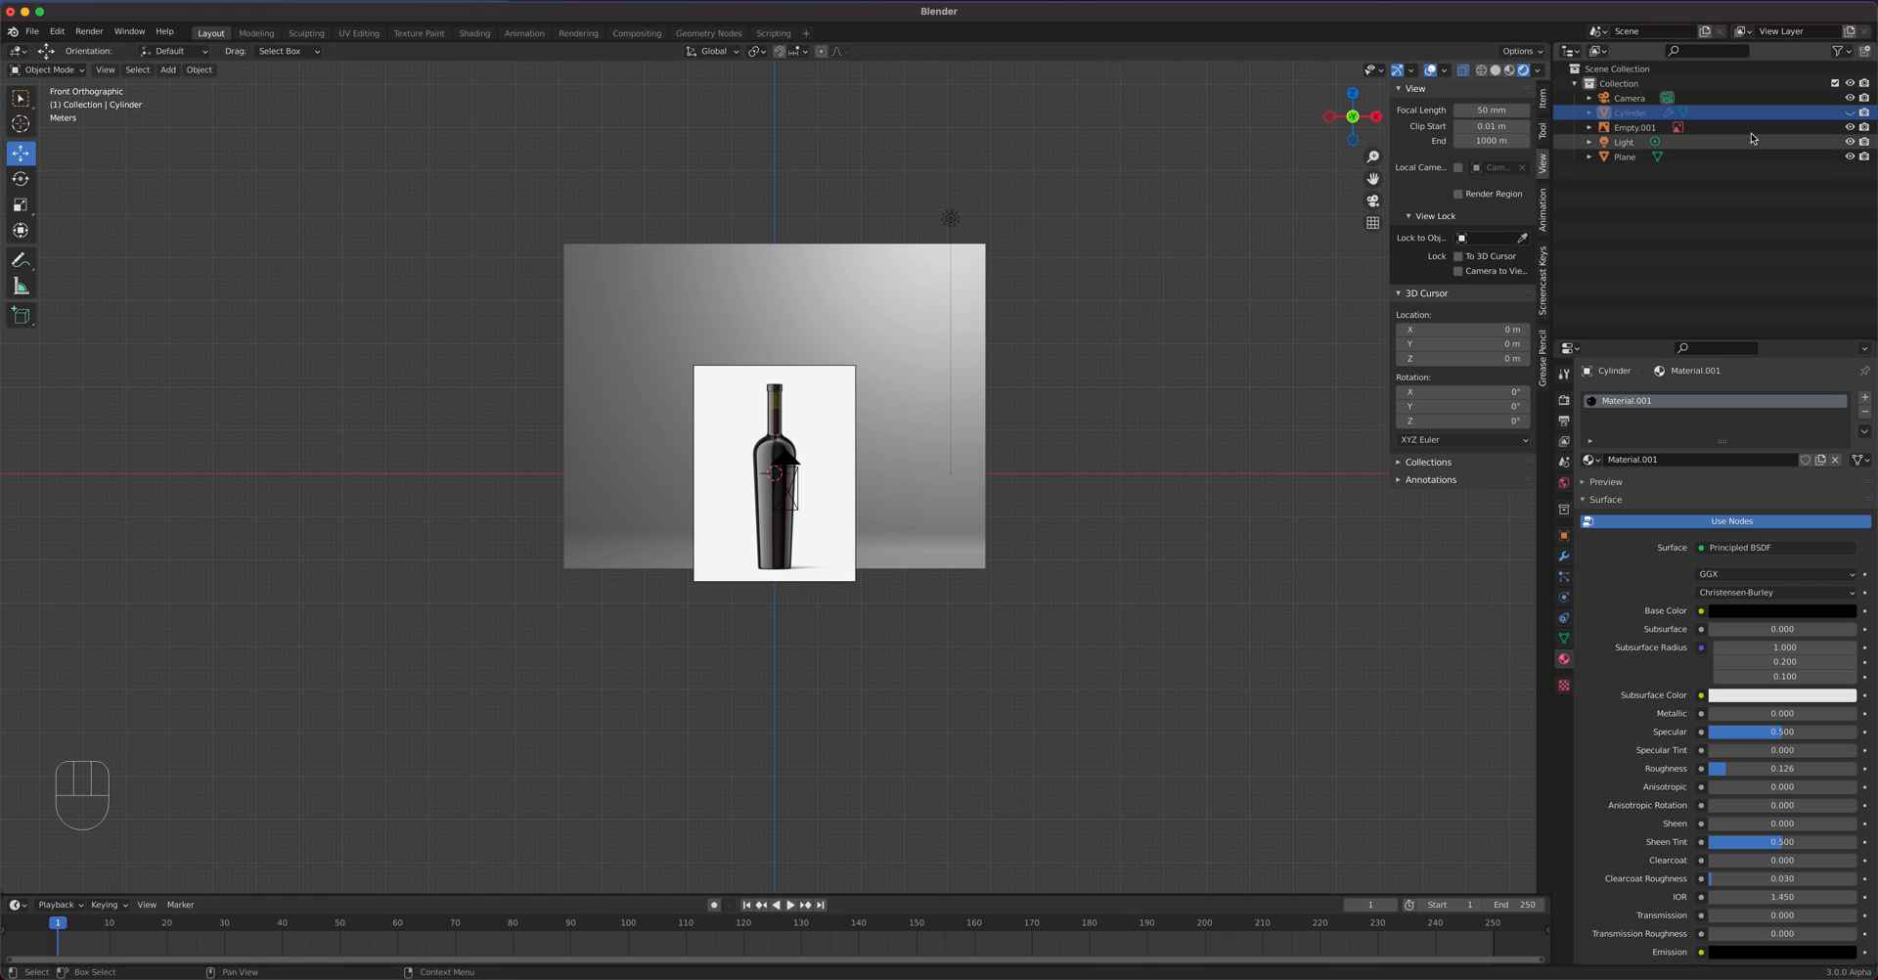
left_click(1849, 112)
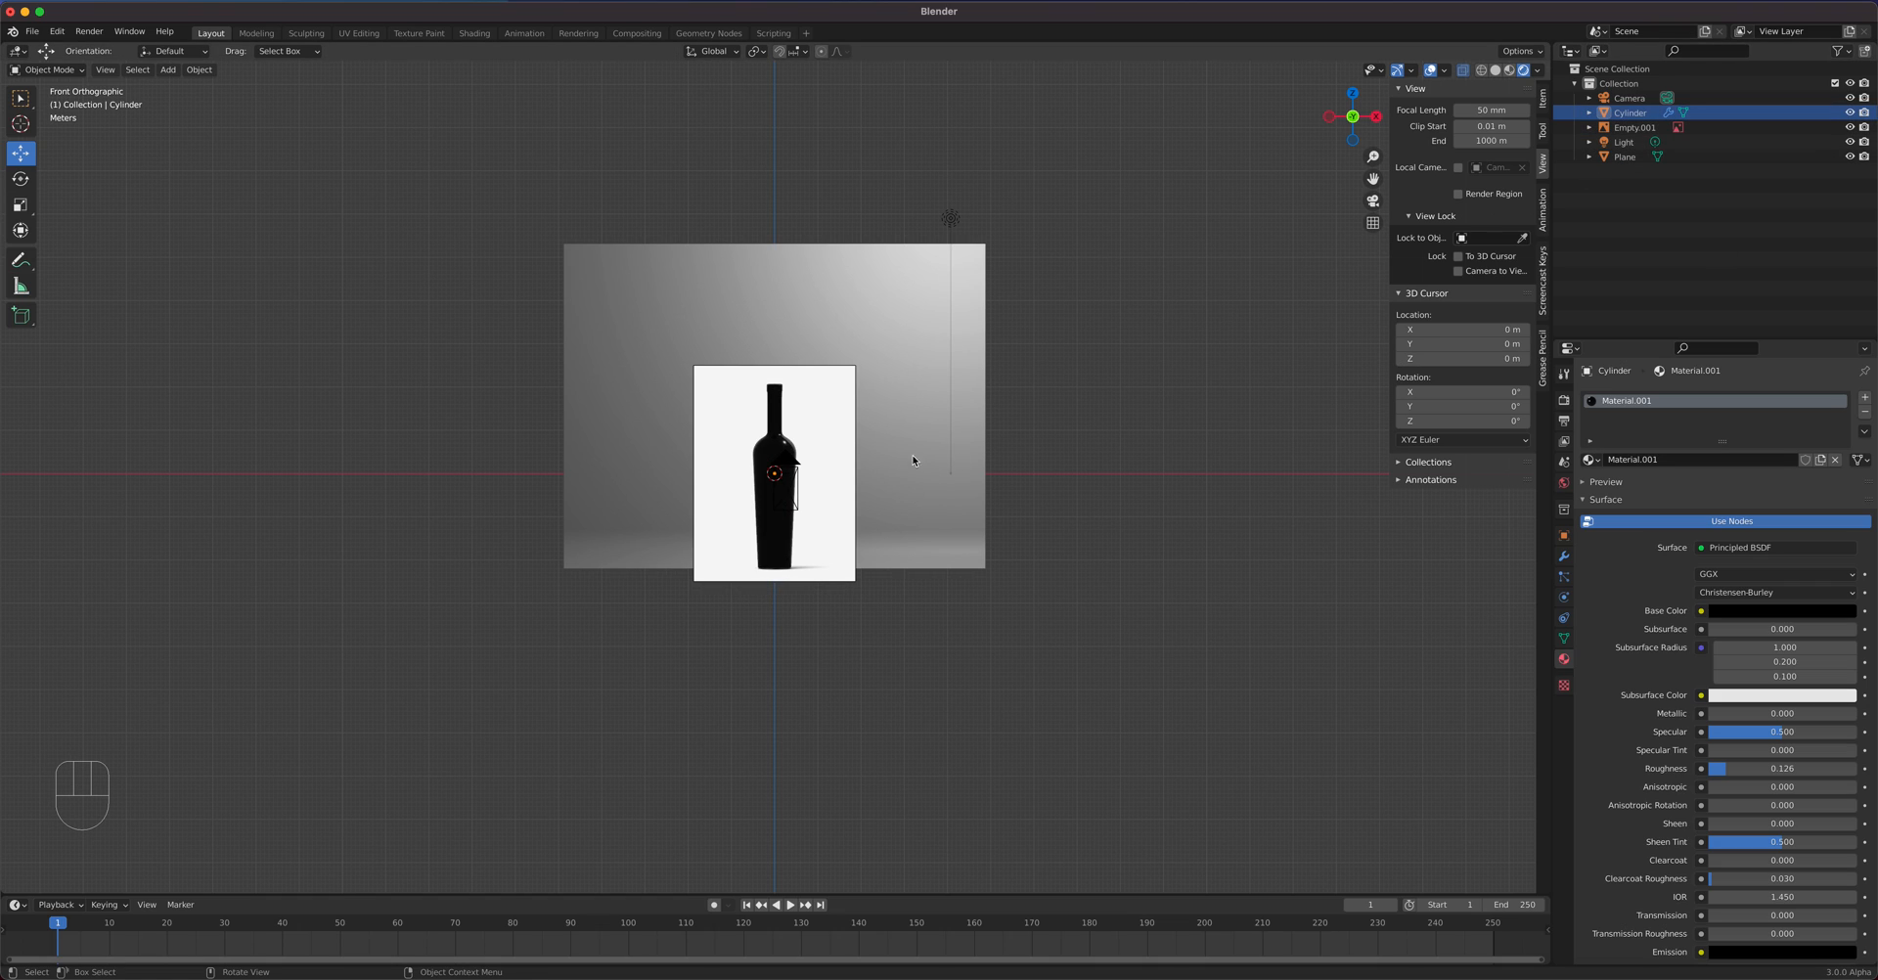
left_click(1850, 127)
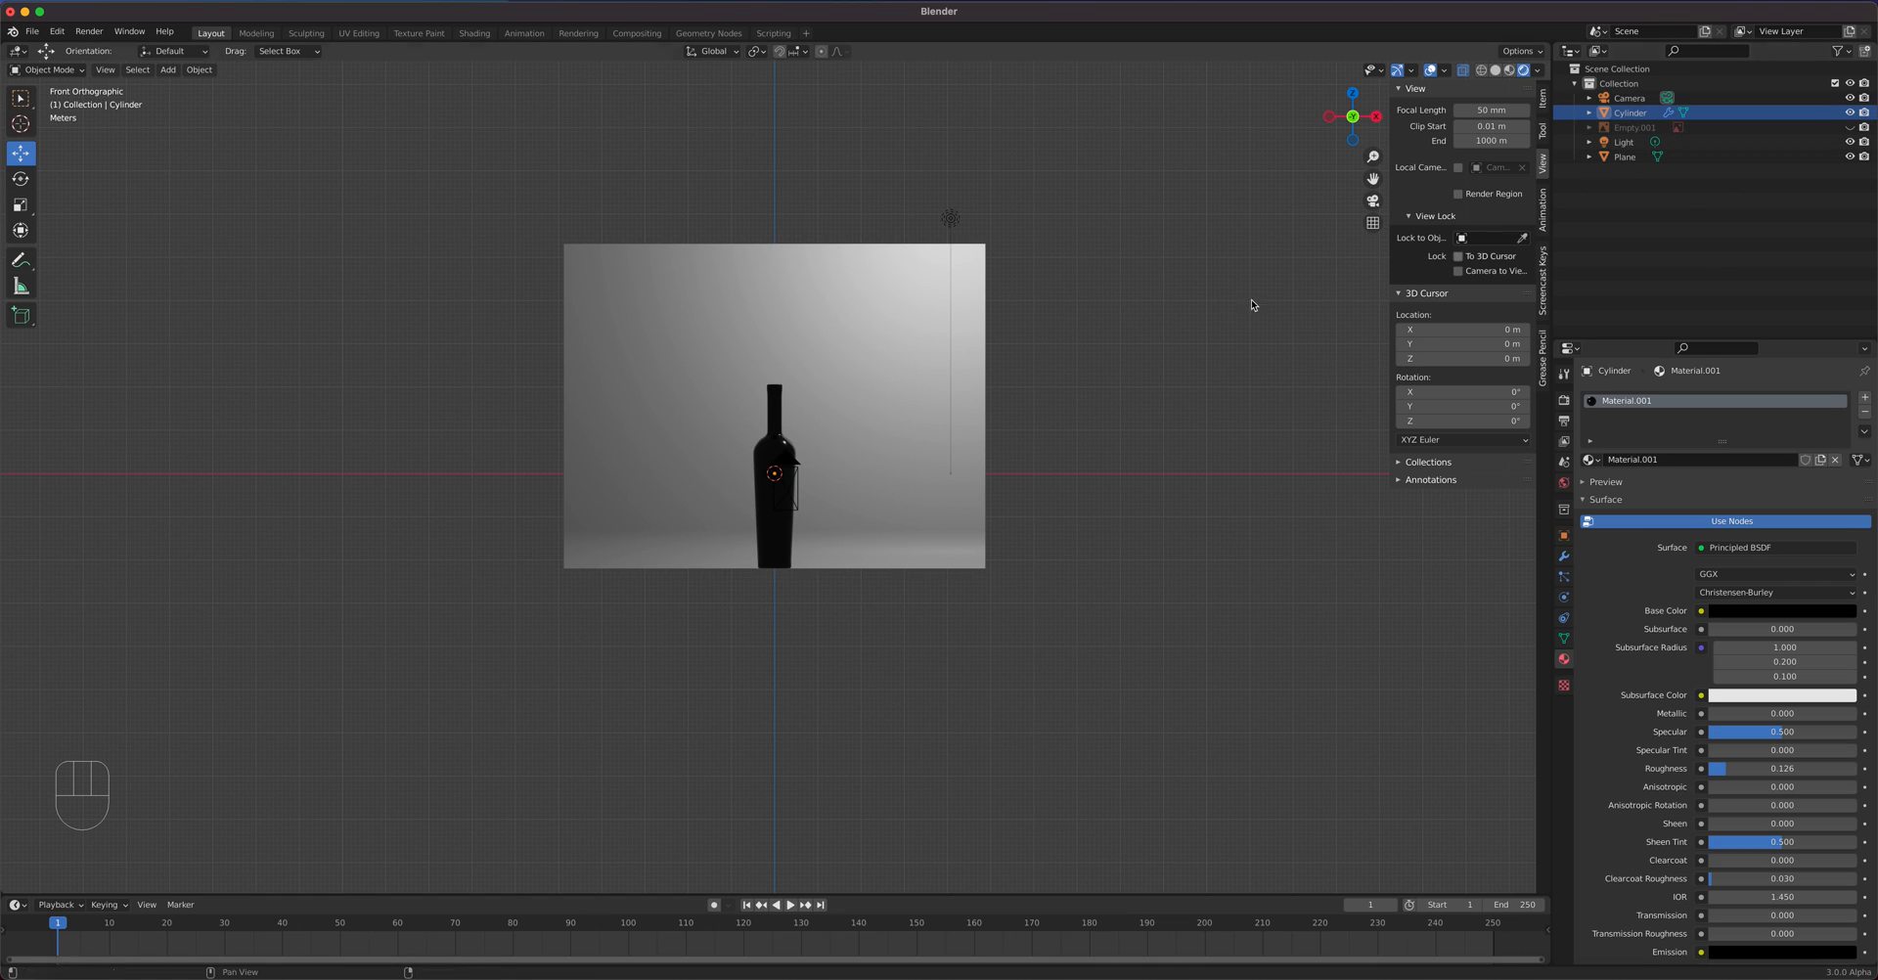
- Add an area light at the world origin
key("shift+a")
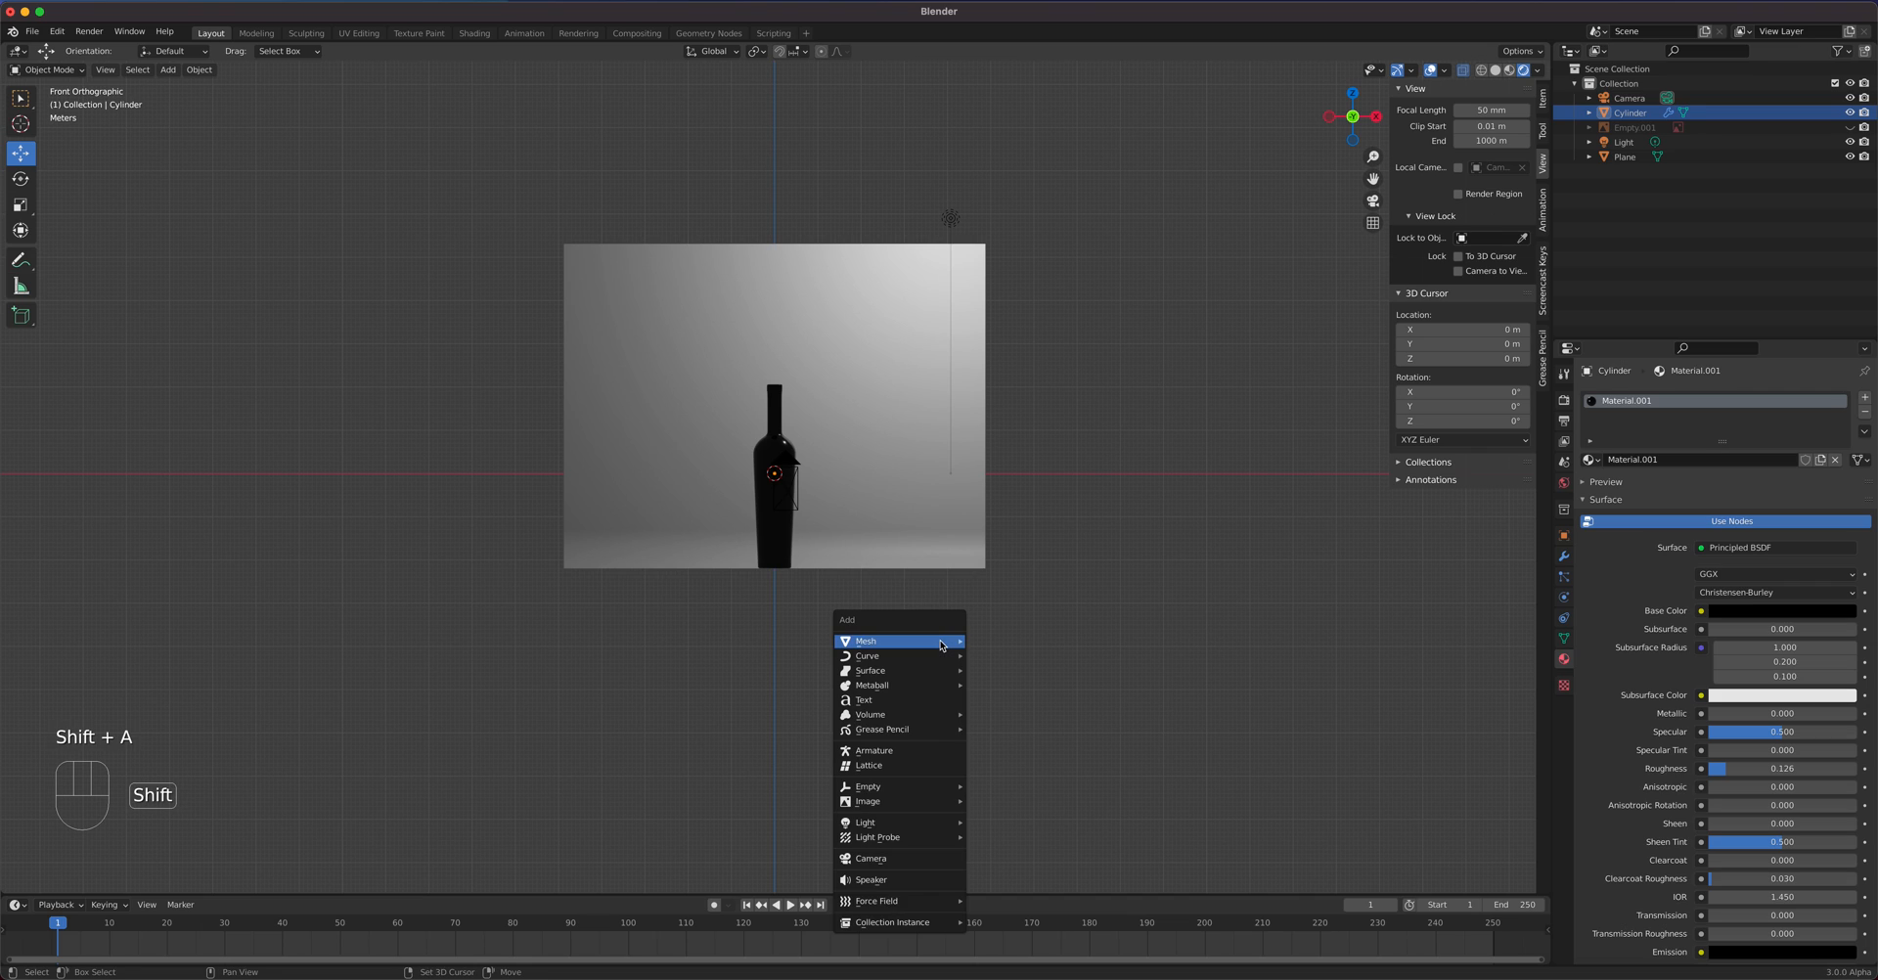
left_click(179, 72)
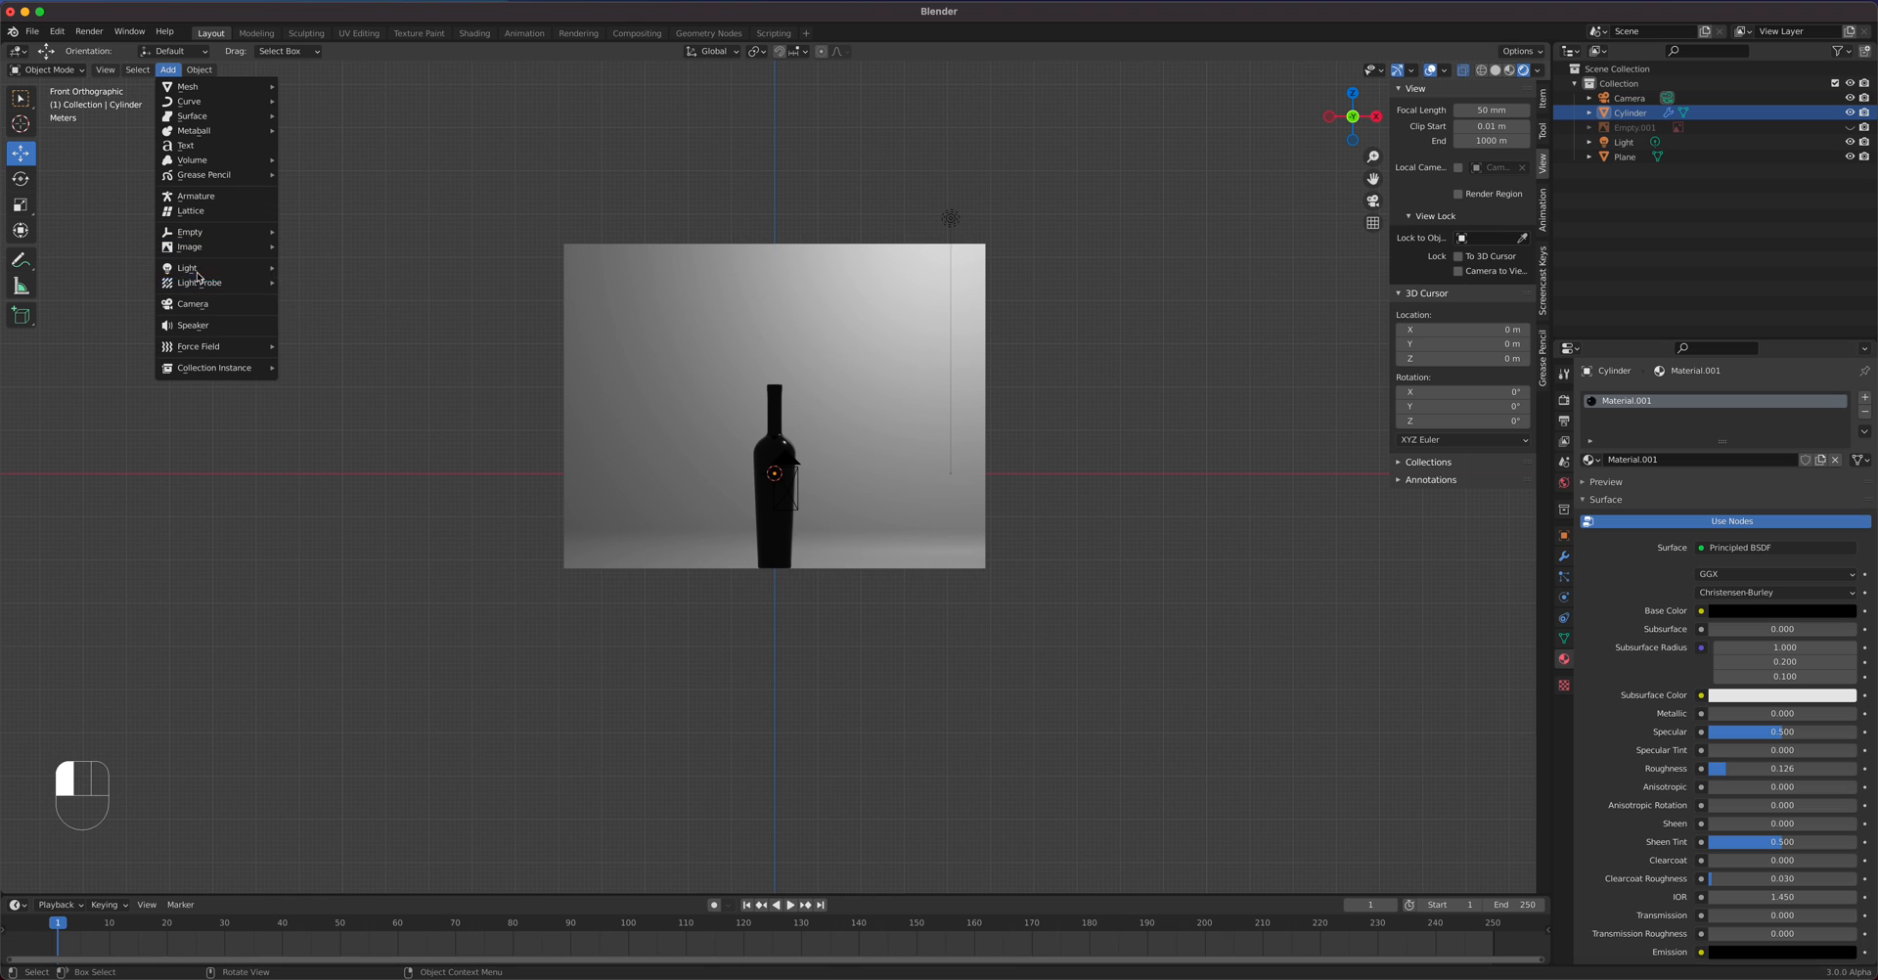
mouse_move(225, 268)
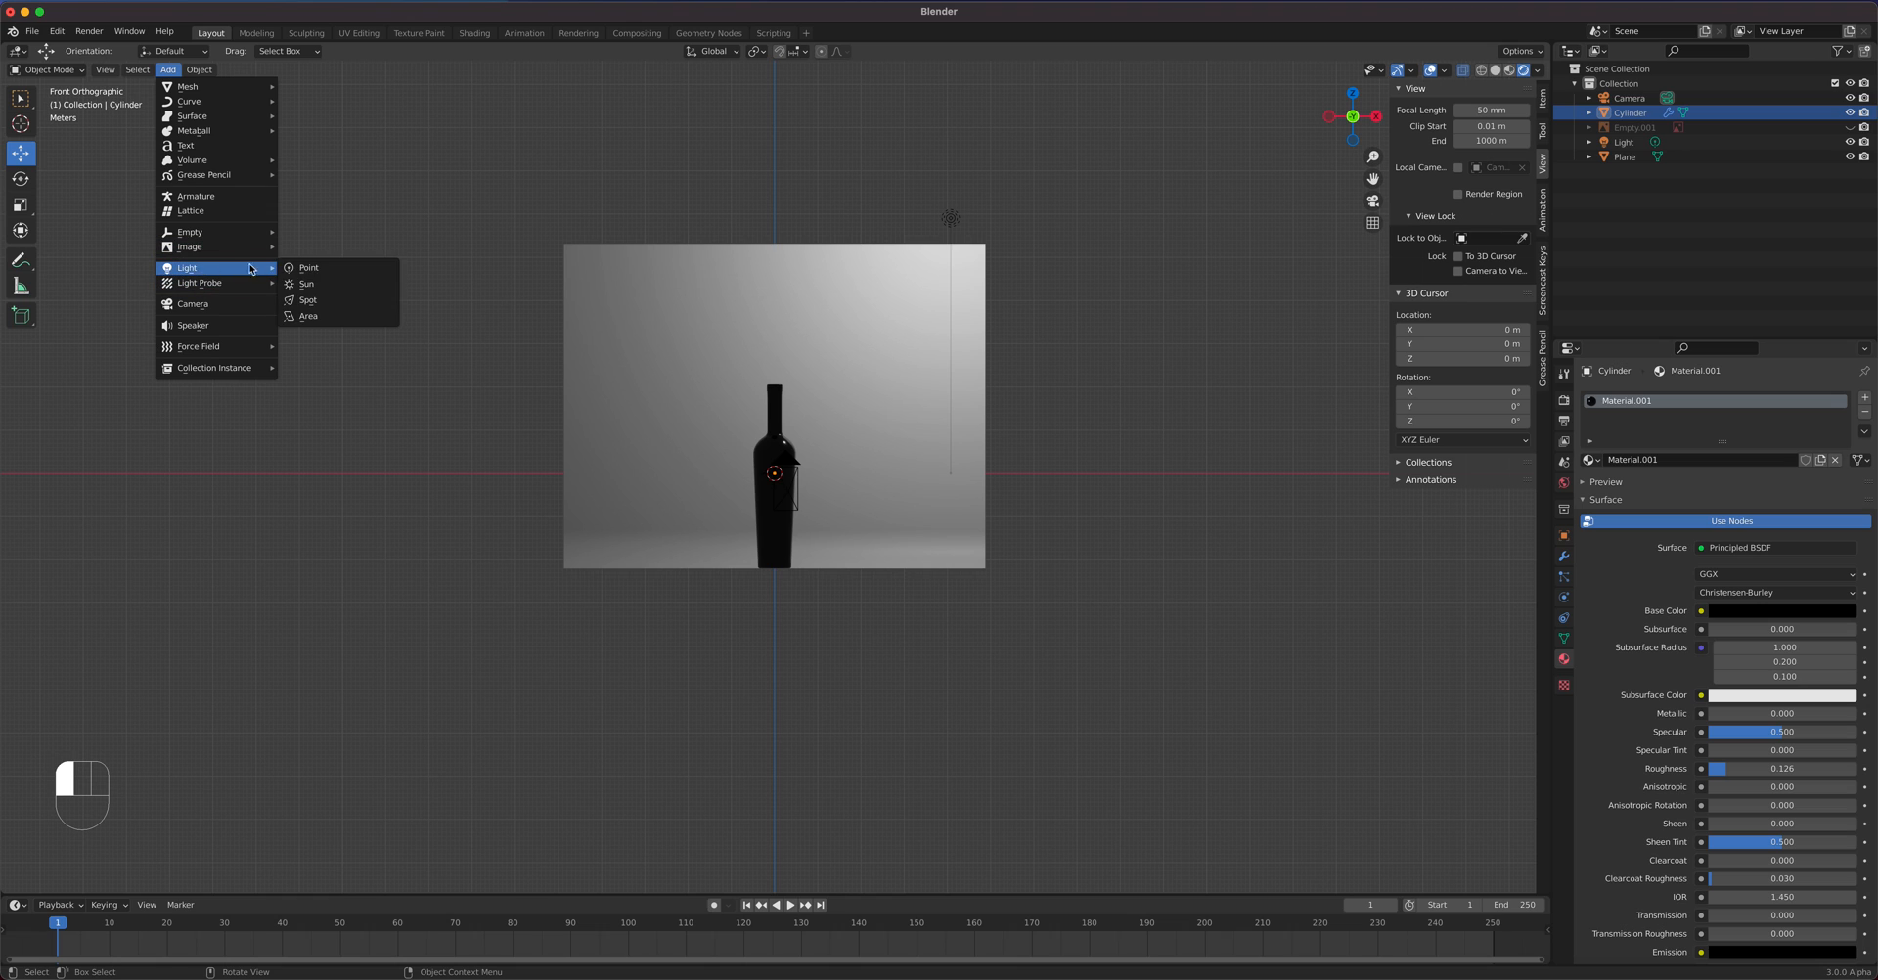
left_click(336, 314)
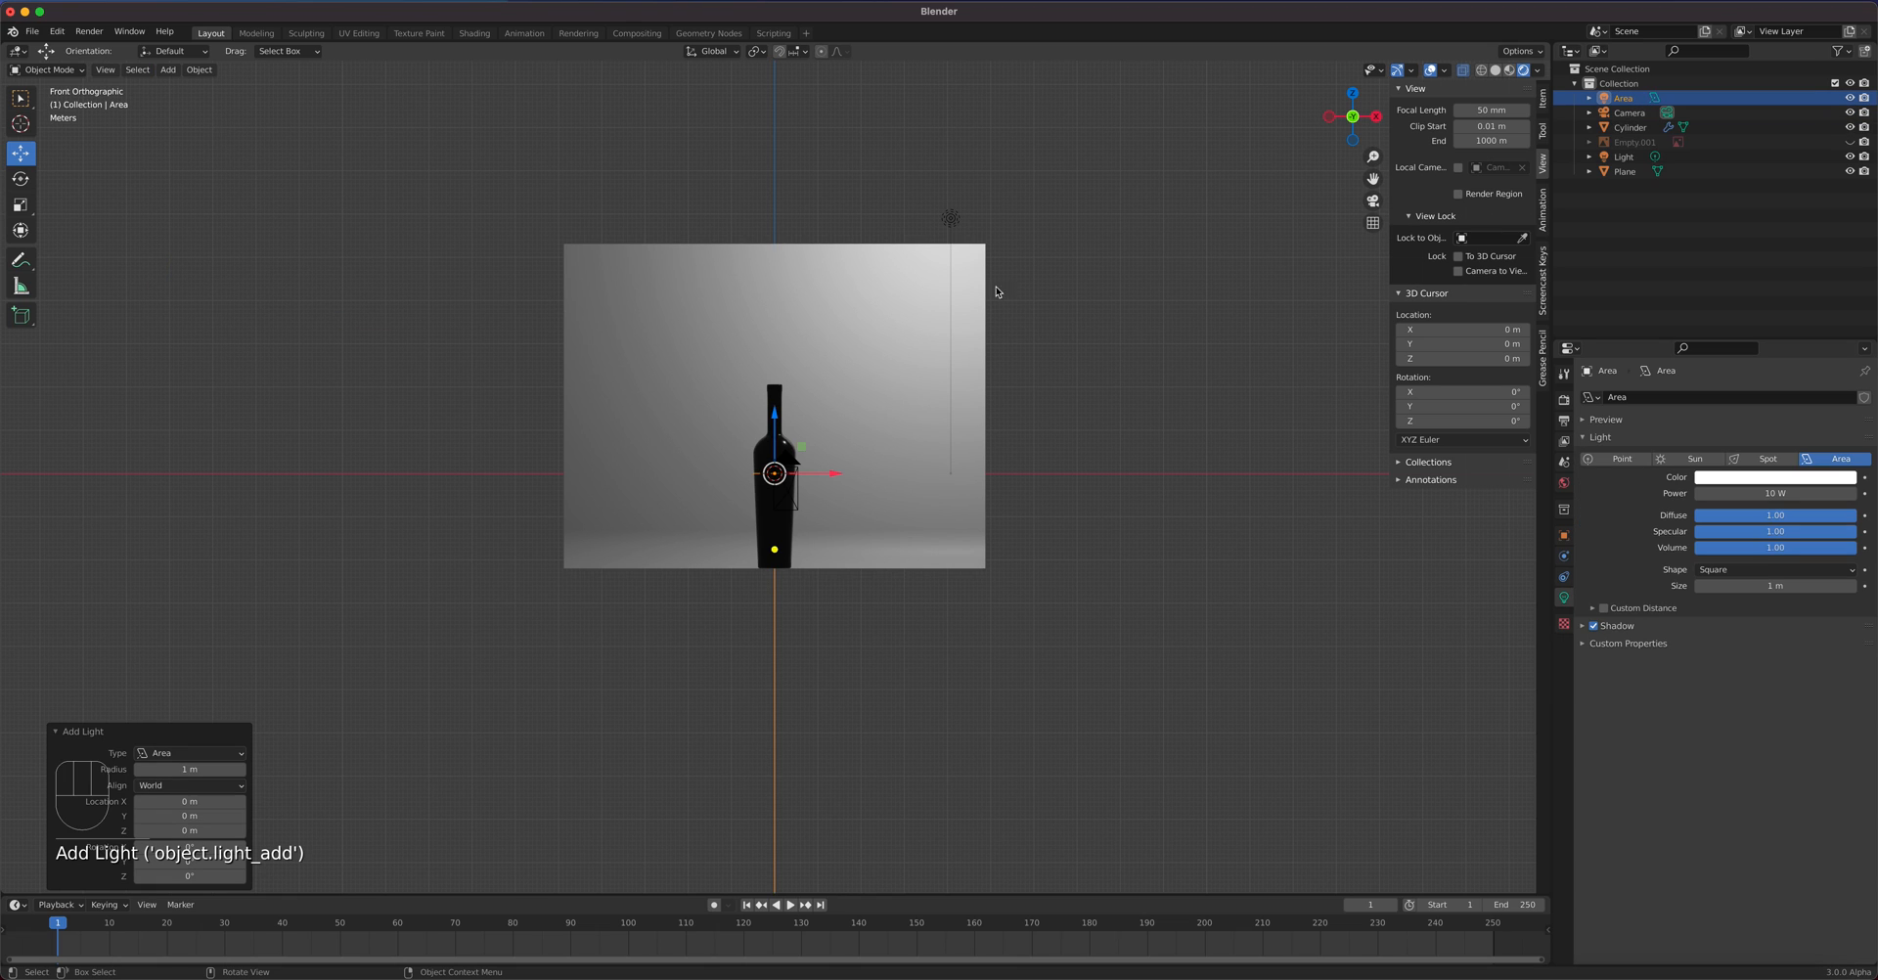
- Rotate the area light 90° in front view with wireframe shading so it shines horizontally along the X axis
left_click(1481, 69)
scroll(855, 414, "up", 1)
scroll(772, 471, "up", 4)
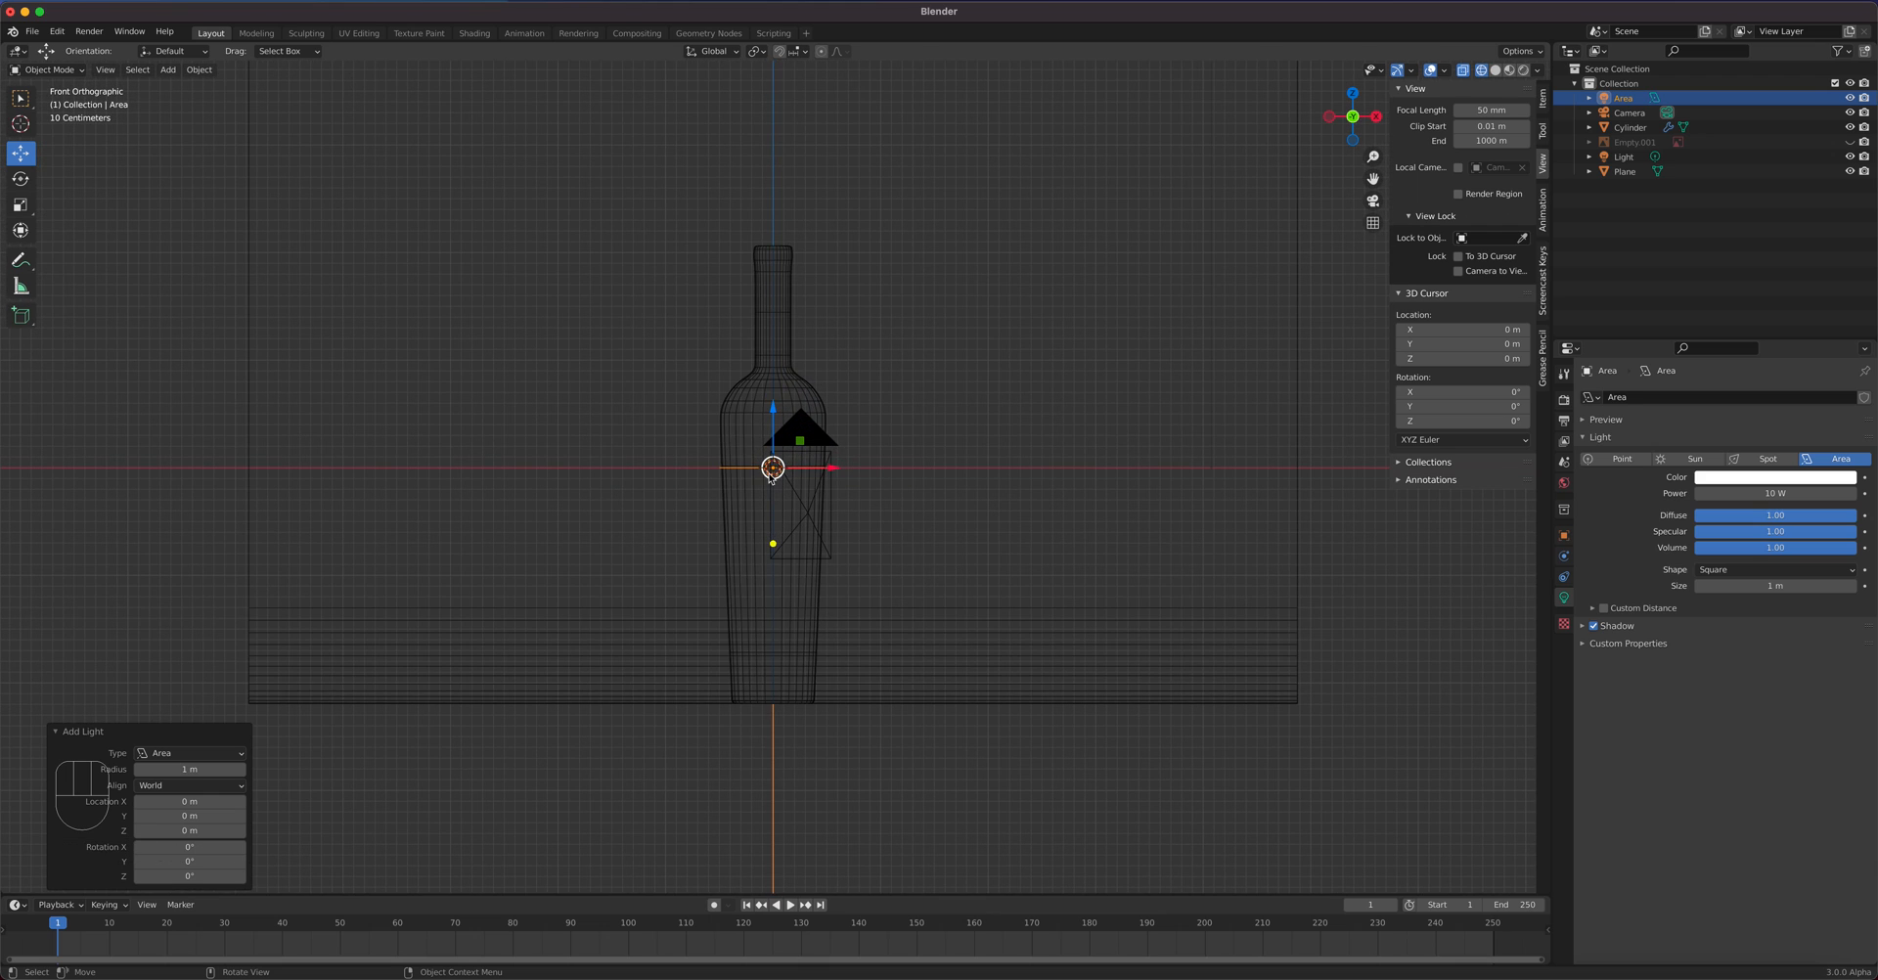
middle_click_drag(1013, 411, 1013, 468)
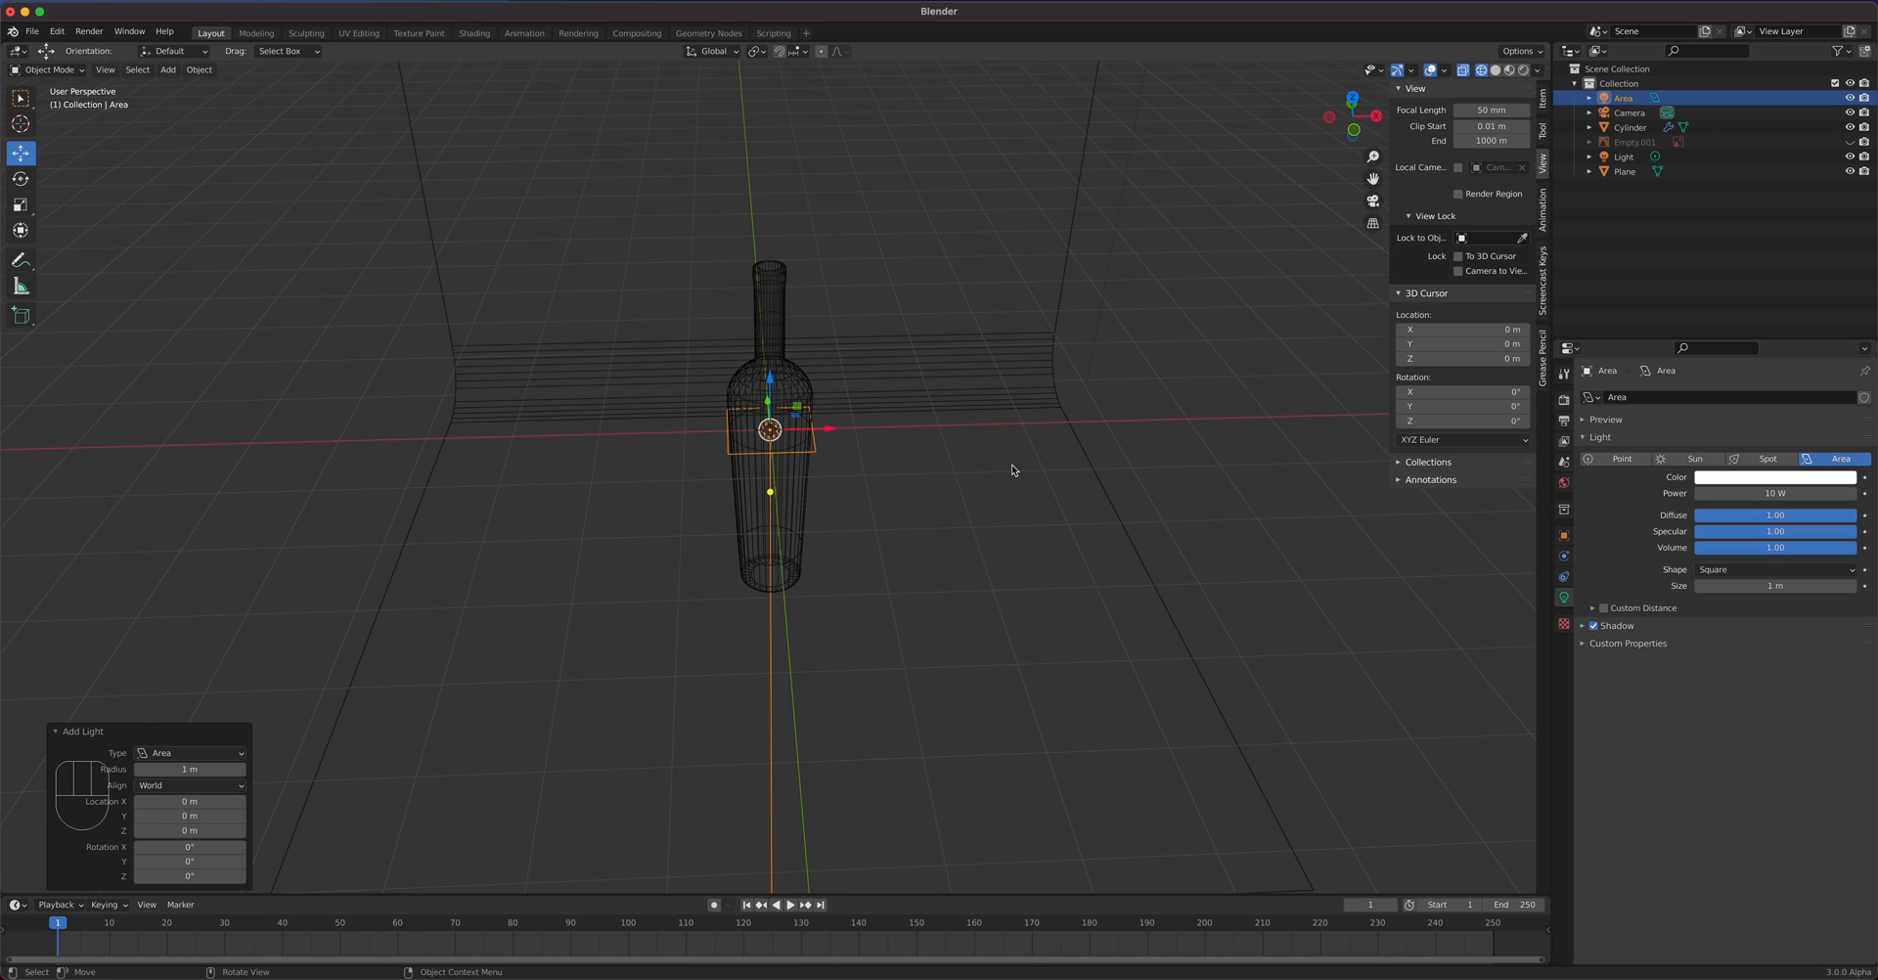
key("KP_1")
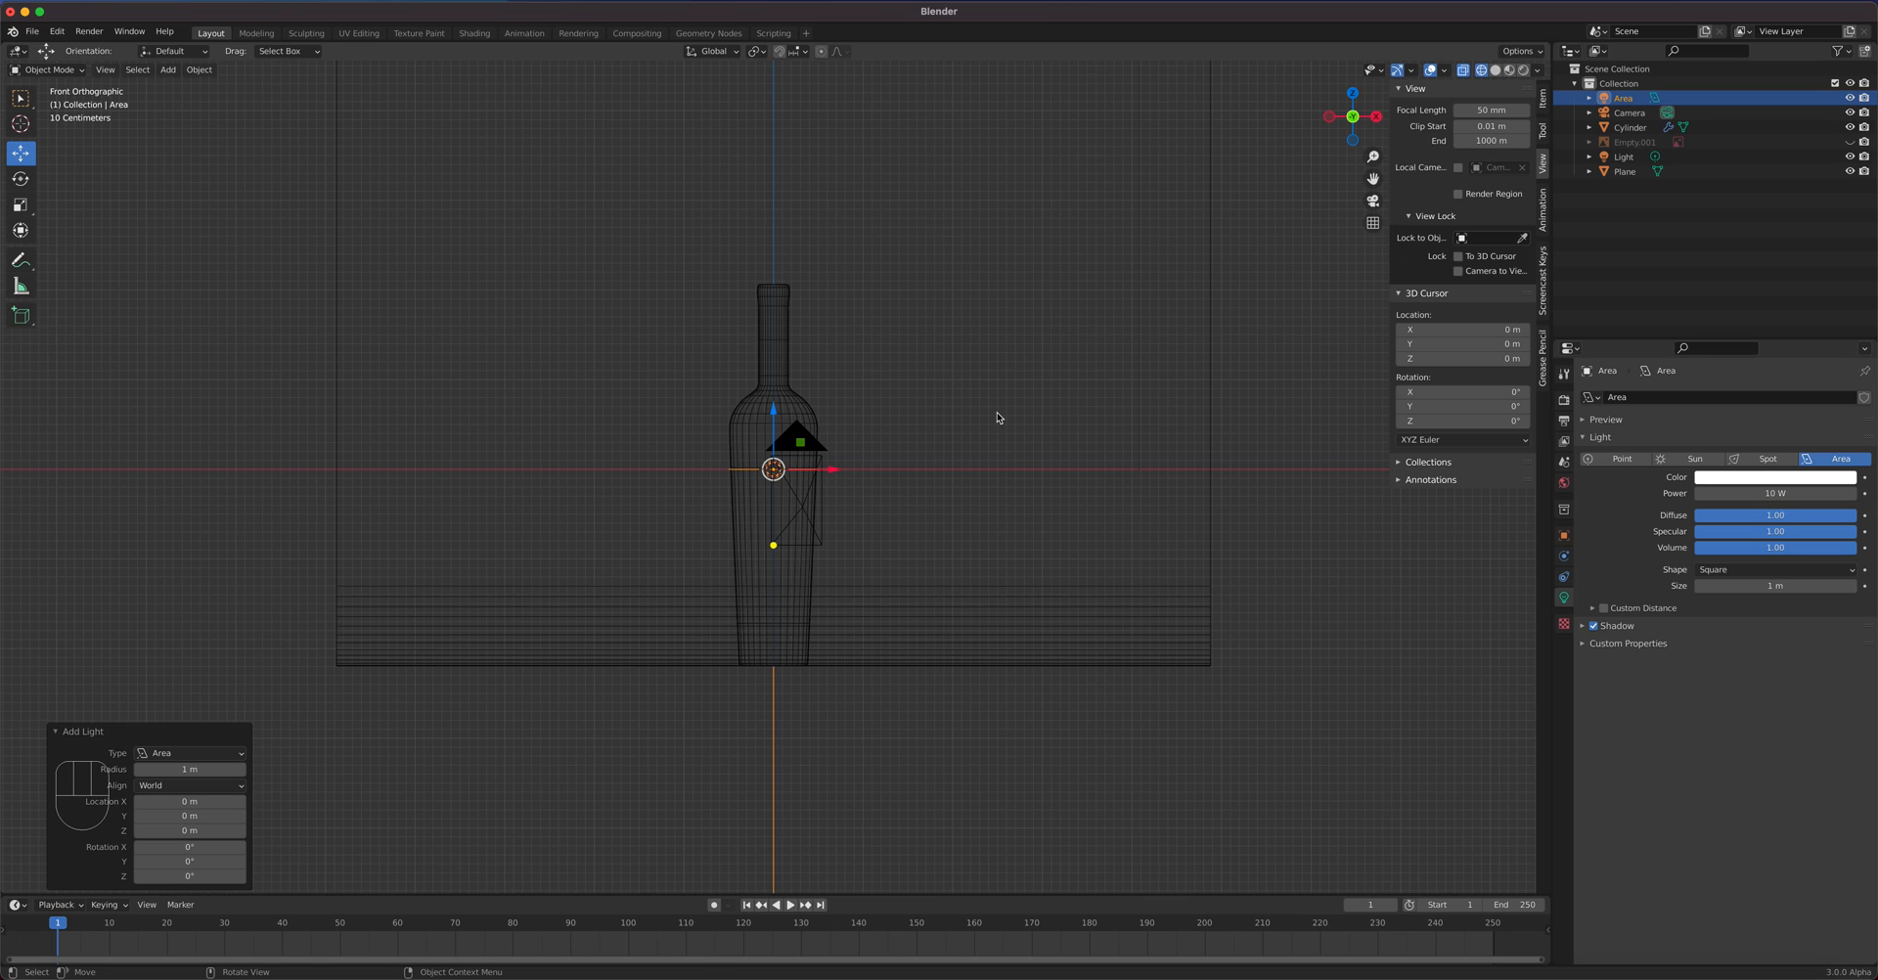
key("r")
key("ctrl")
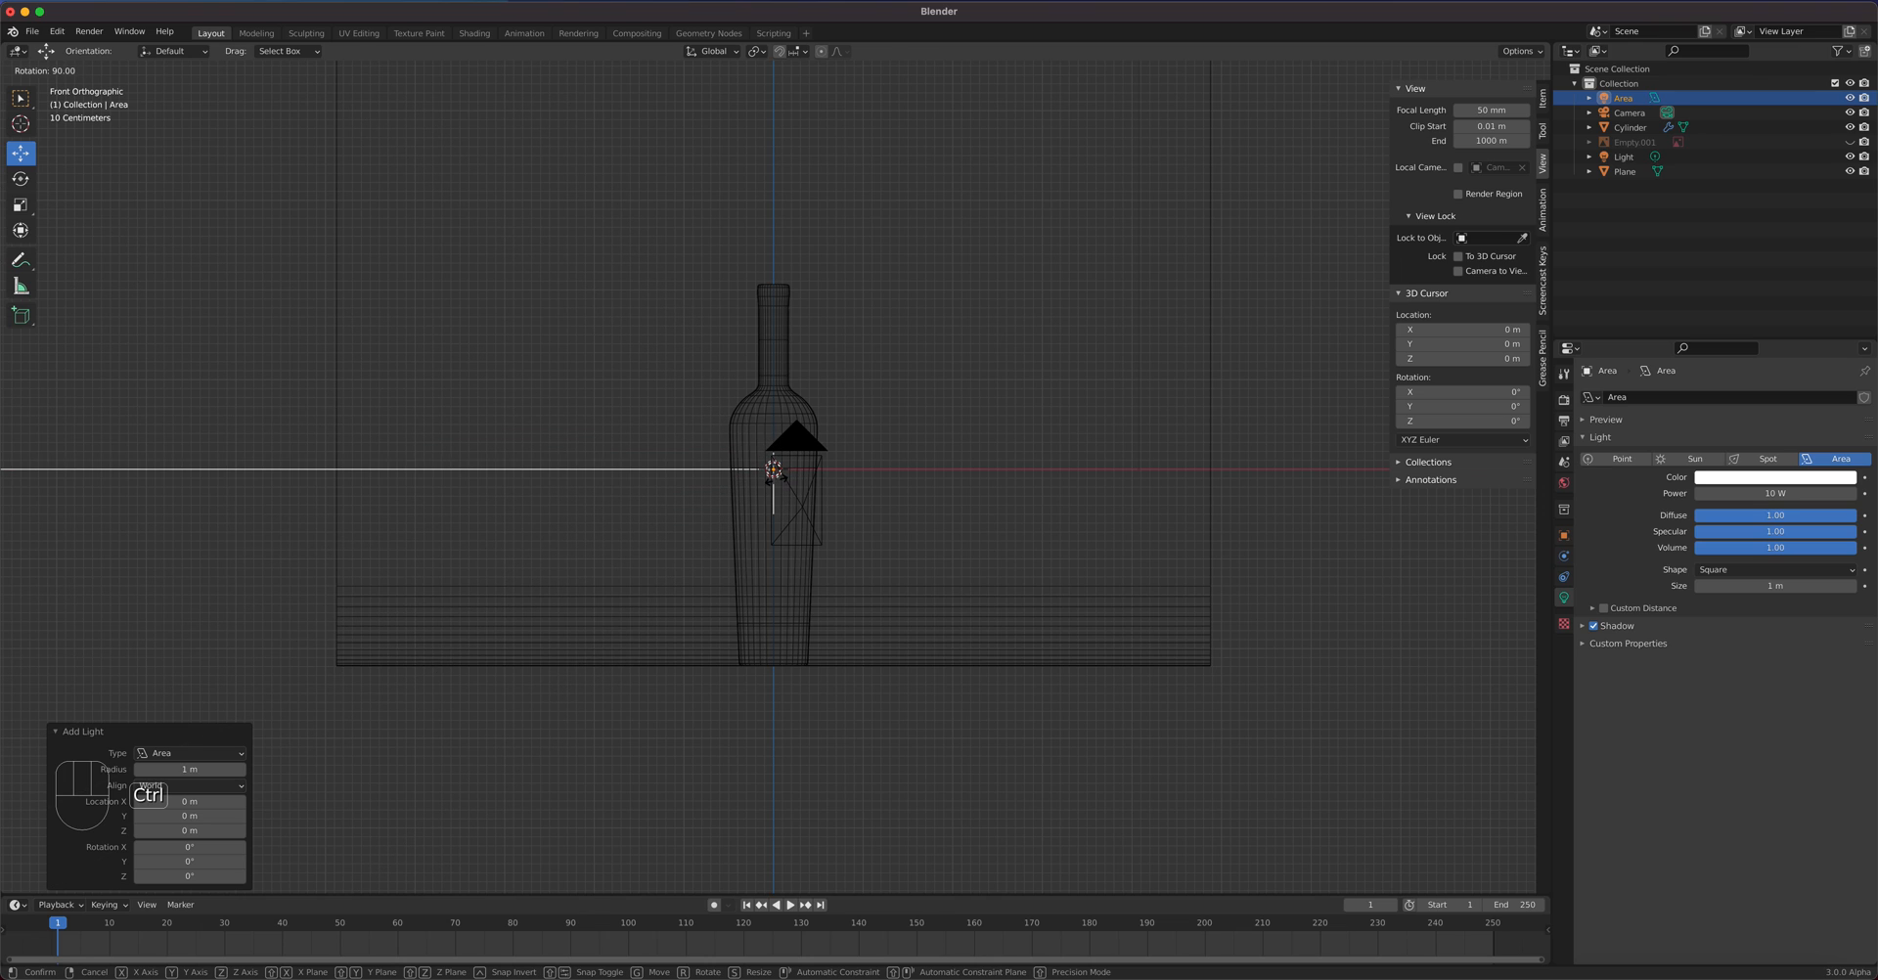
left_click(768, 479)
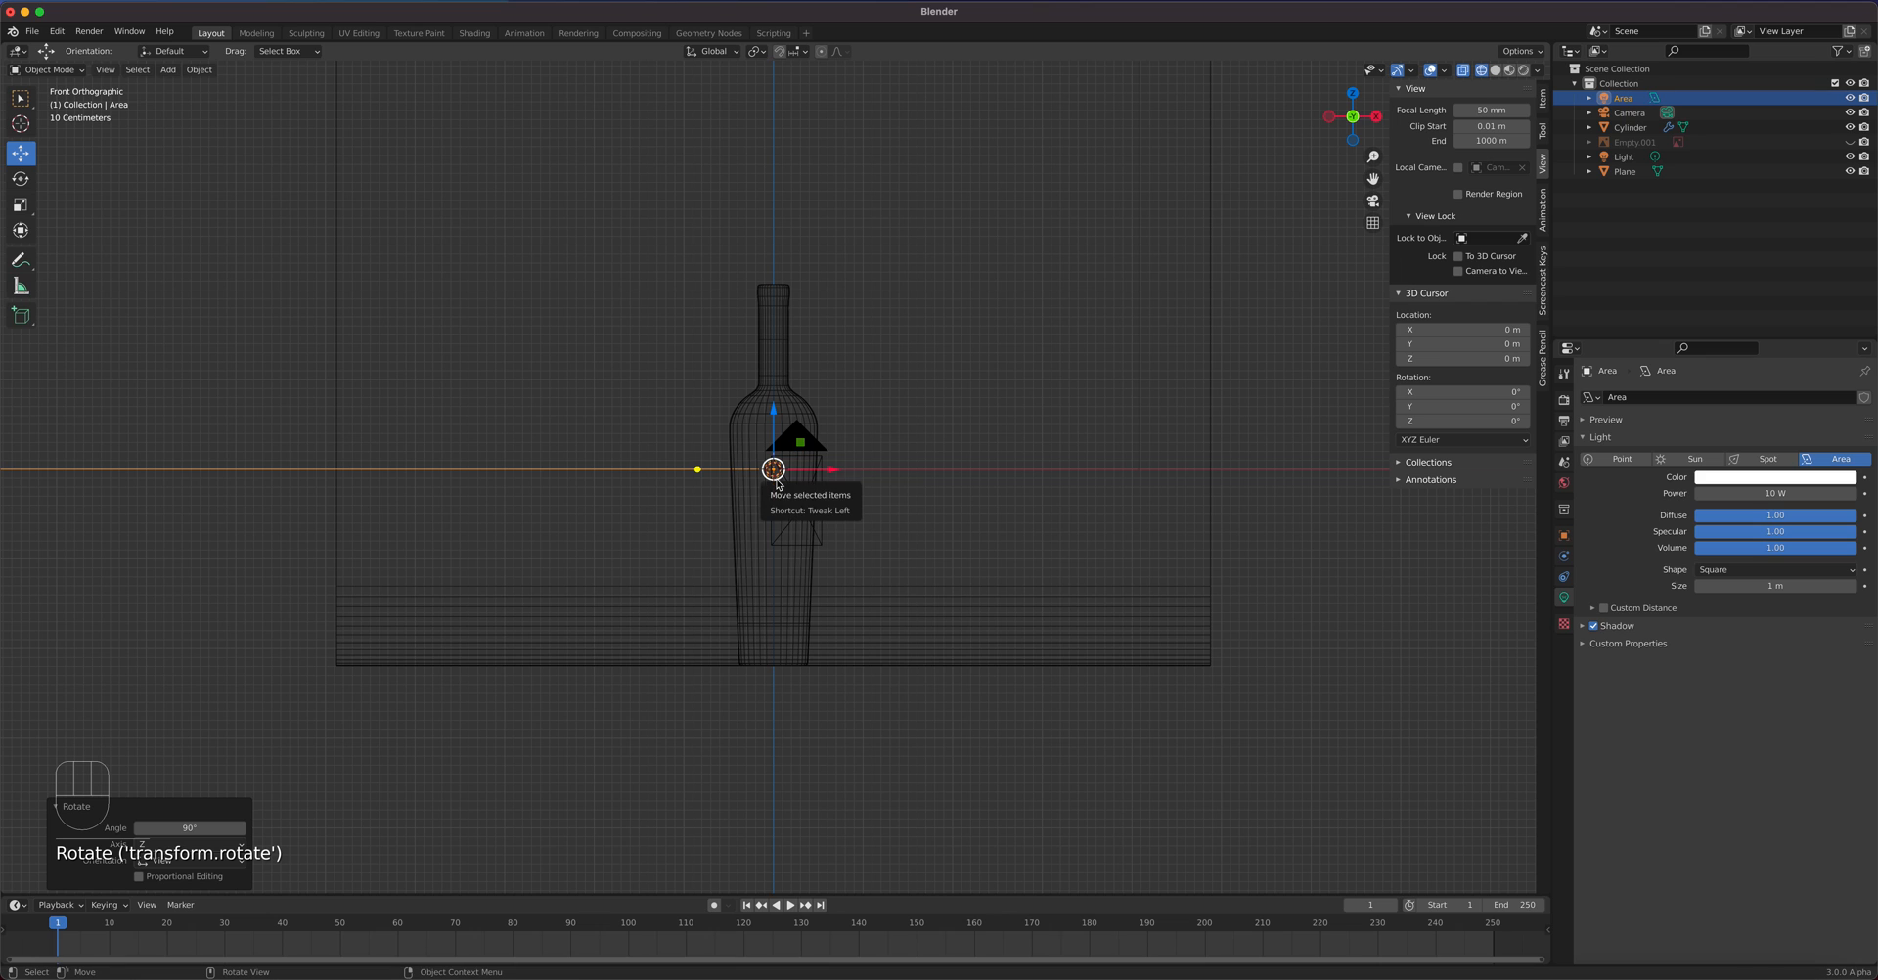
- Move the area light about 1.5 m along the positive X axis to the bottle's side, using rendered shading in camera view
middle_click_drag(930, 448, 826, 489)
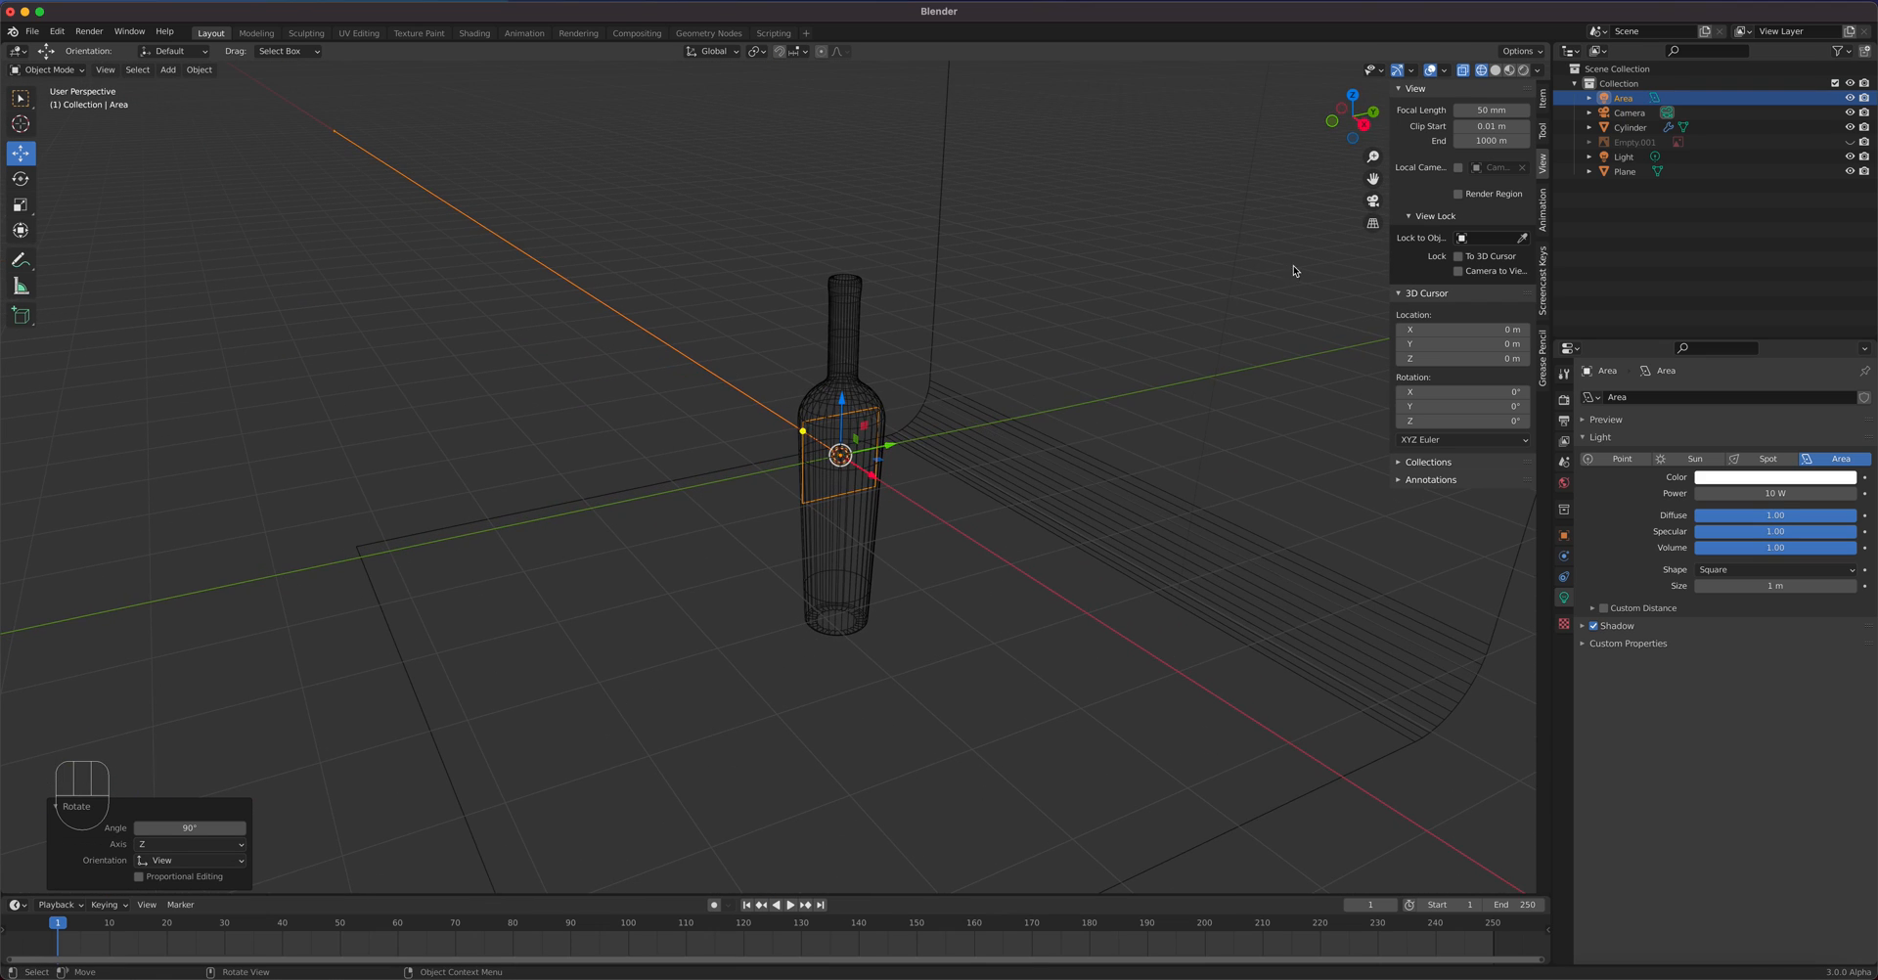
left_click(1522, 72)
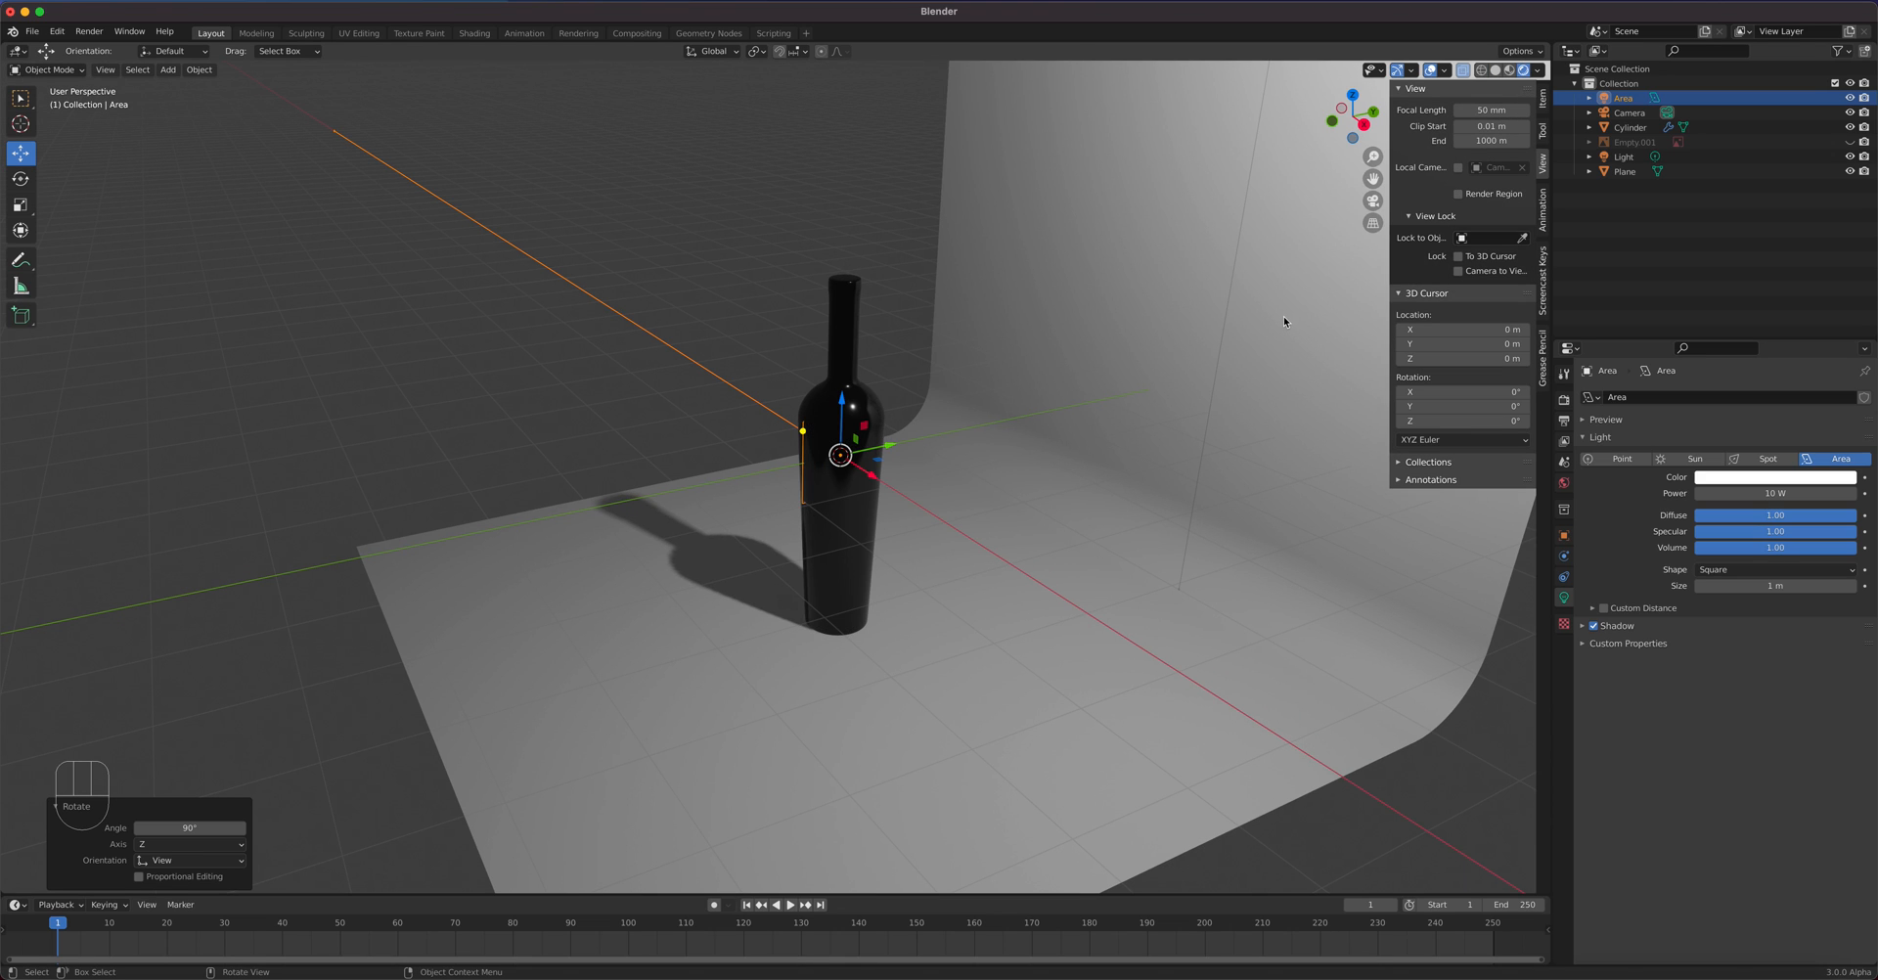
key("KP_1")
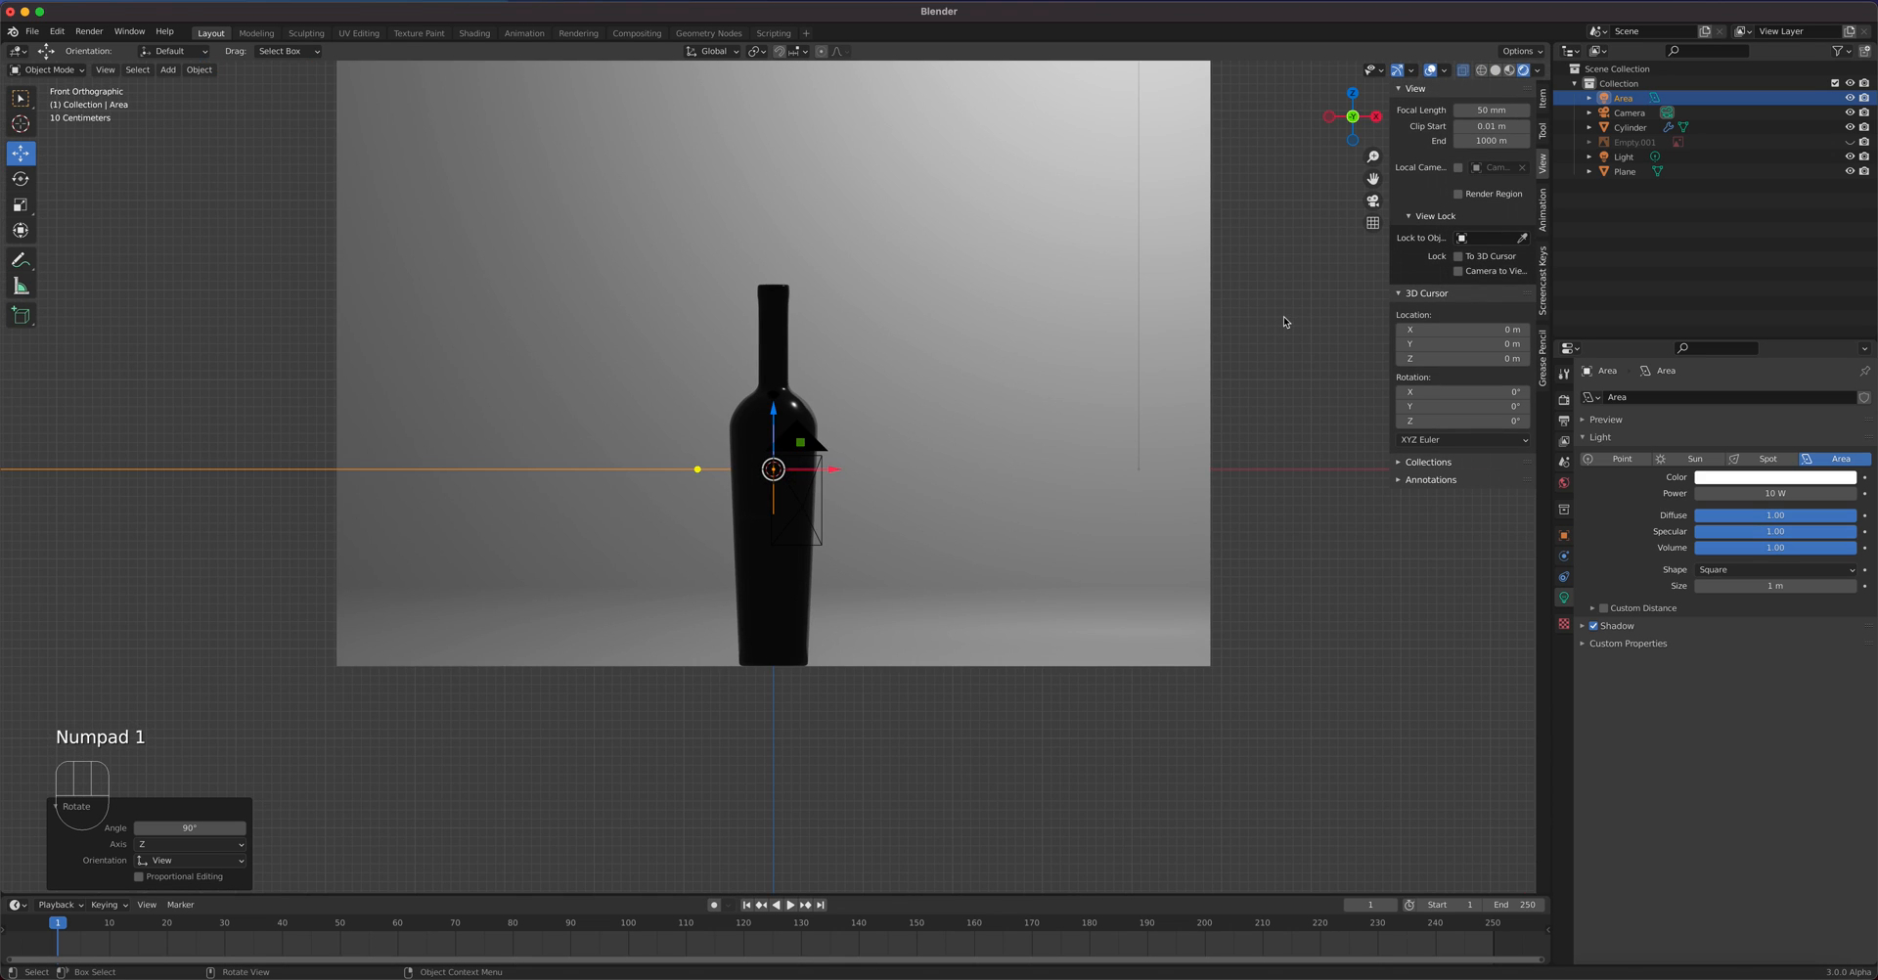
key("KP_0")
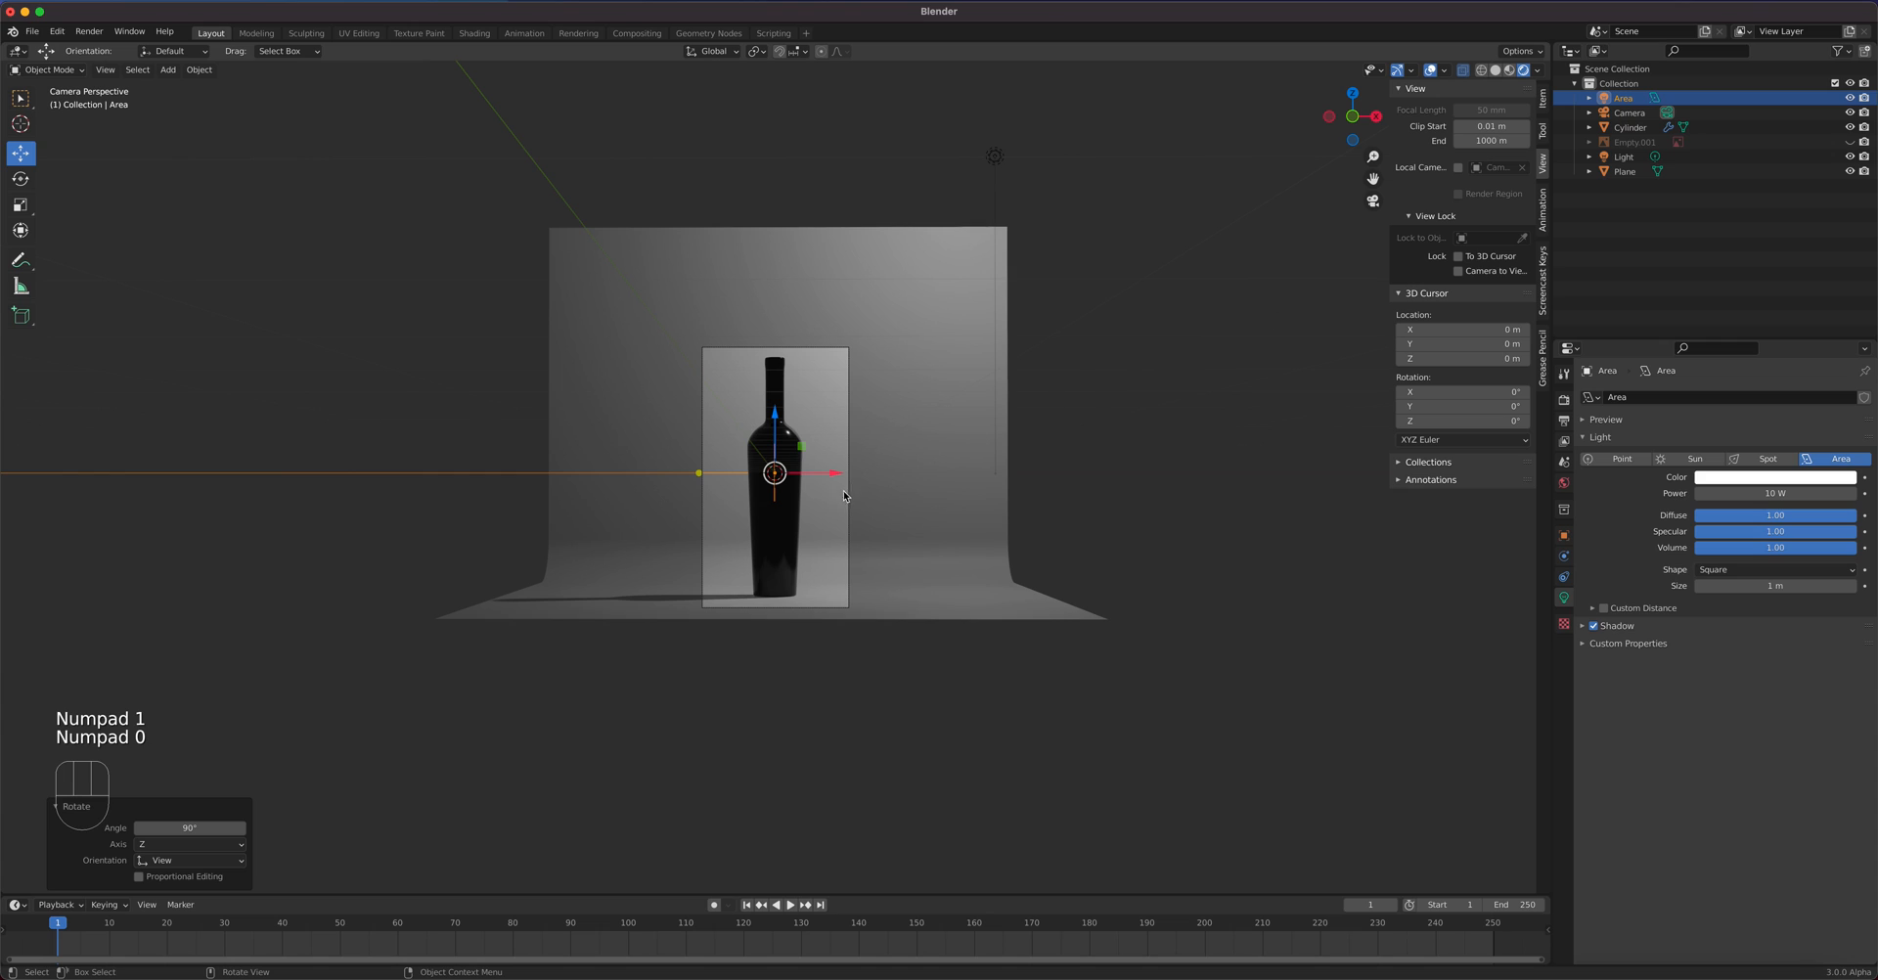
left_click_drag(834, 474, 910, 472)
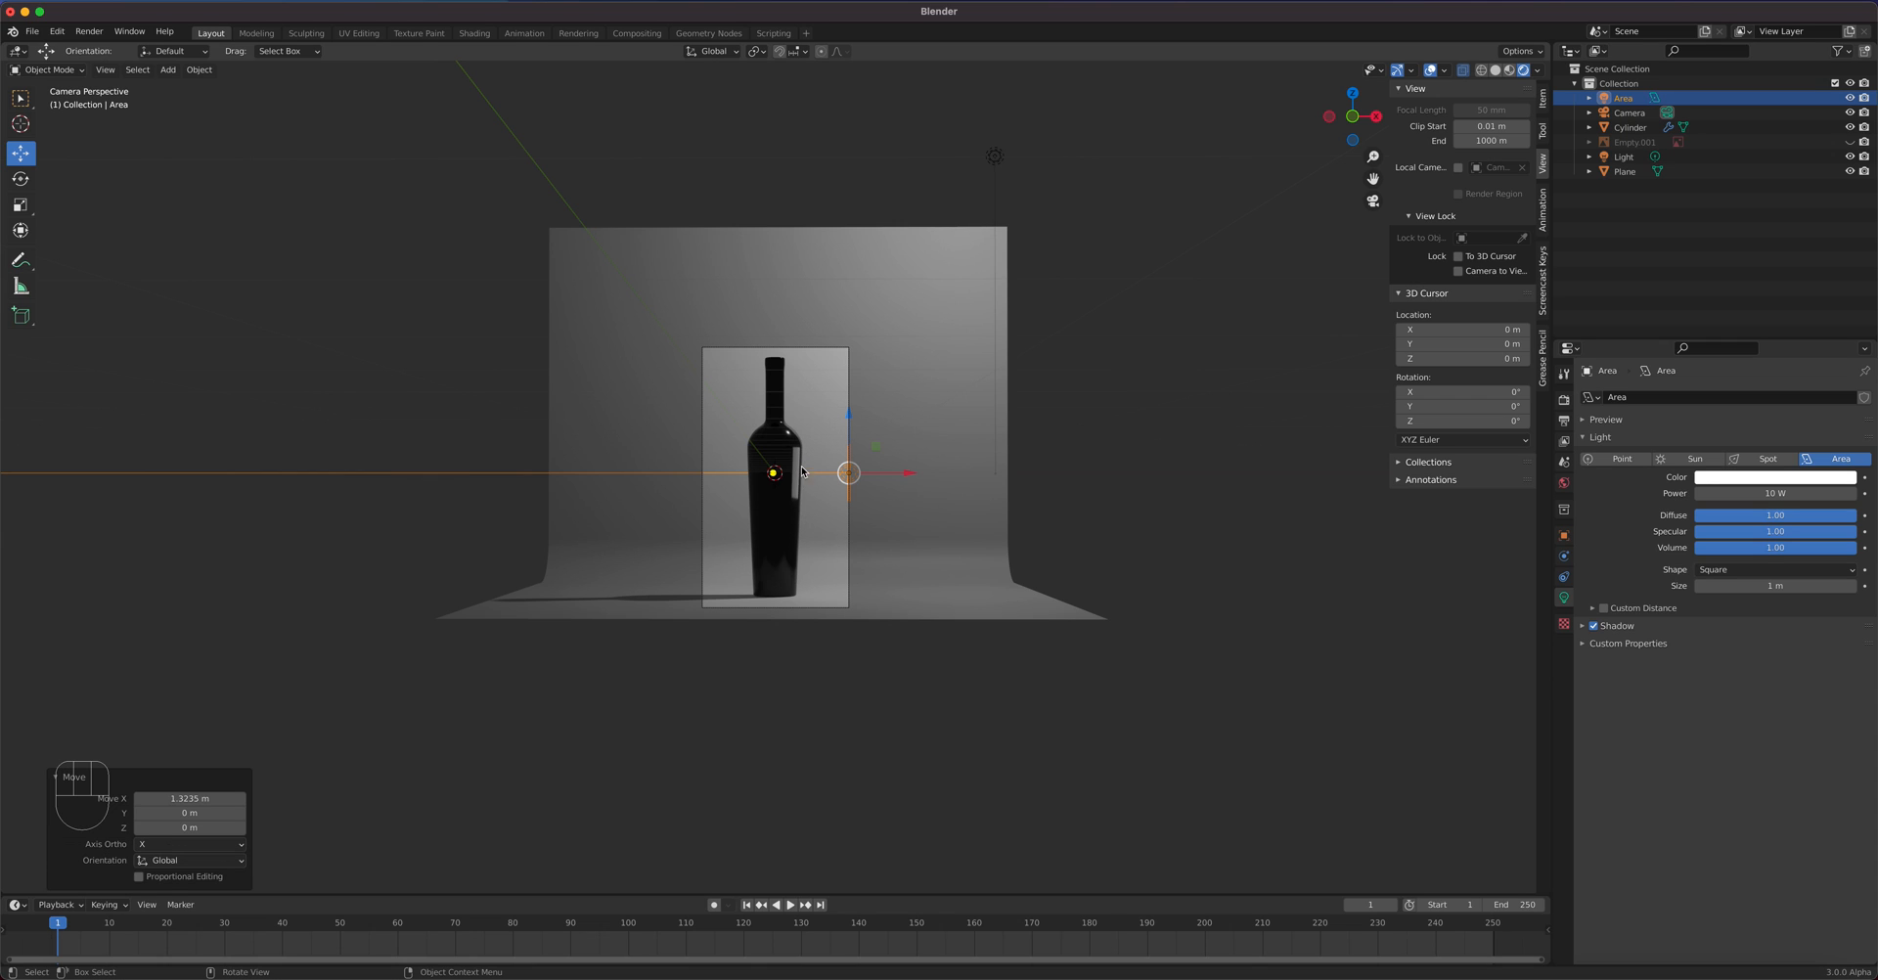
left_click_drag(910, 477, 919, 474)
- Scale the area light uniformly by about 4.5 so it spans the bottle's full height
scroll(829, 441, "up", 5)
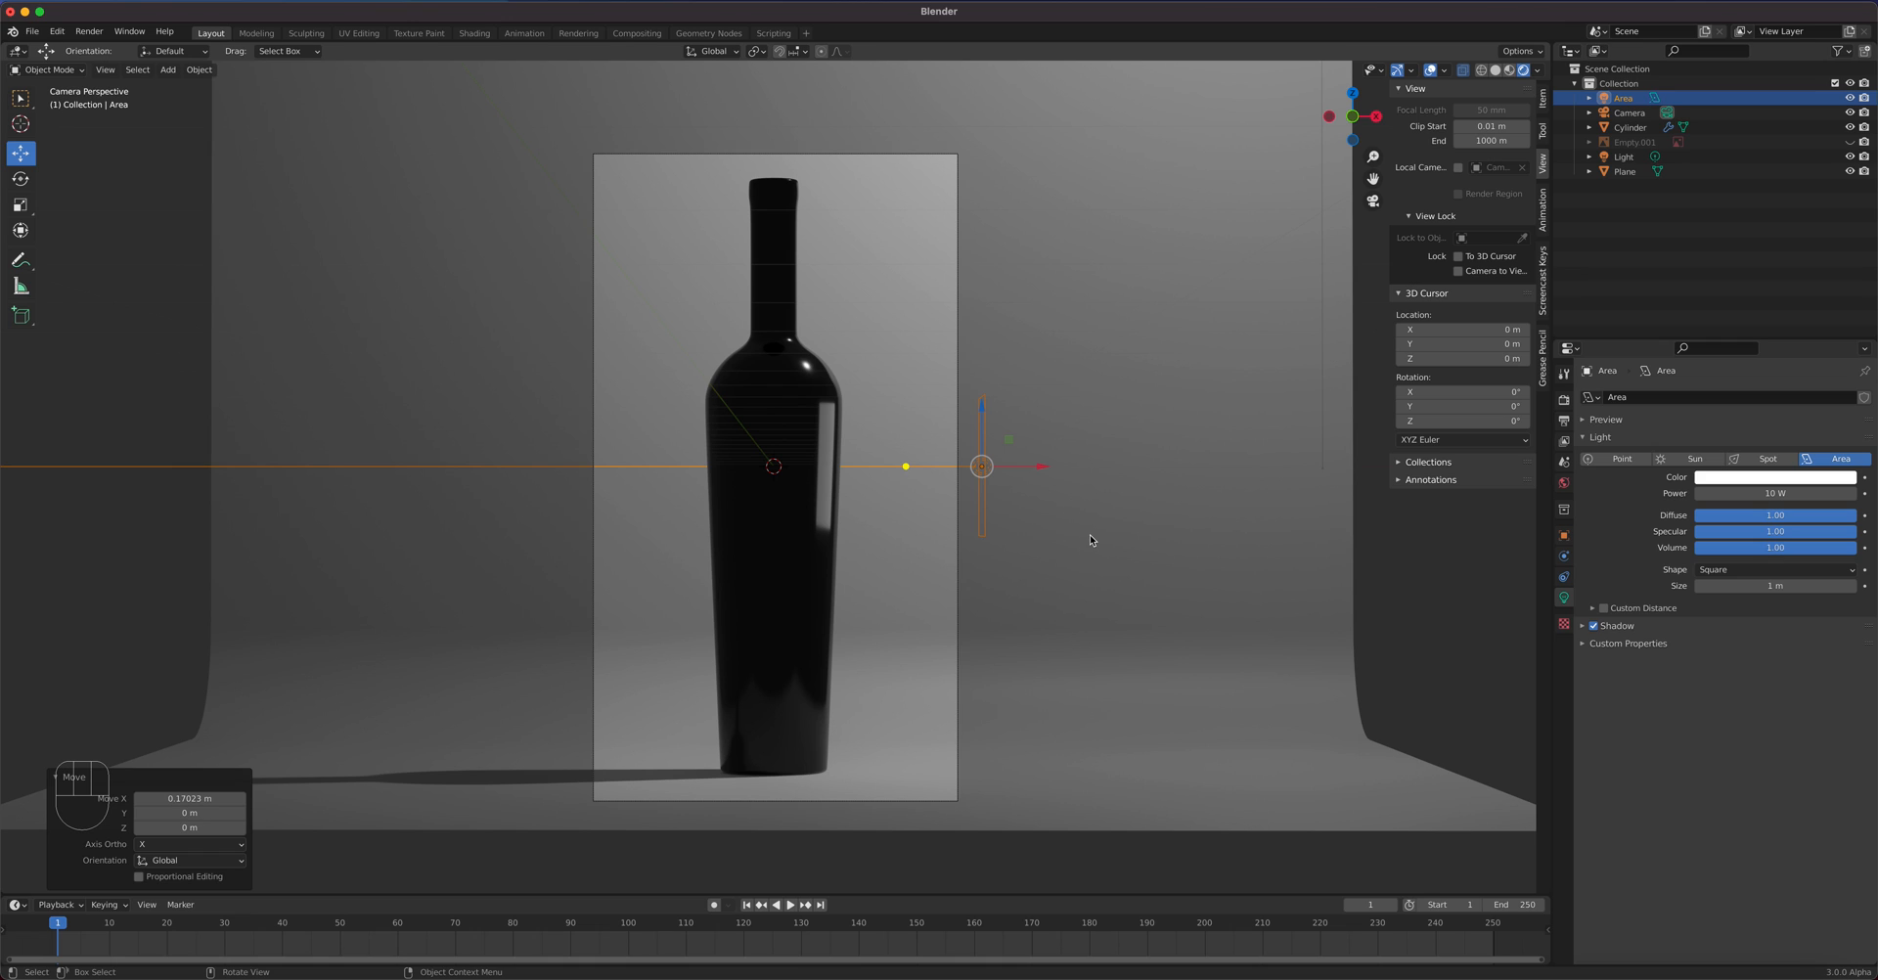
key("s")
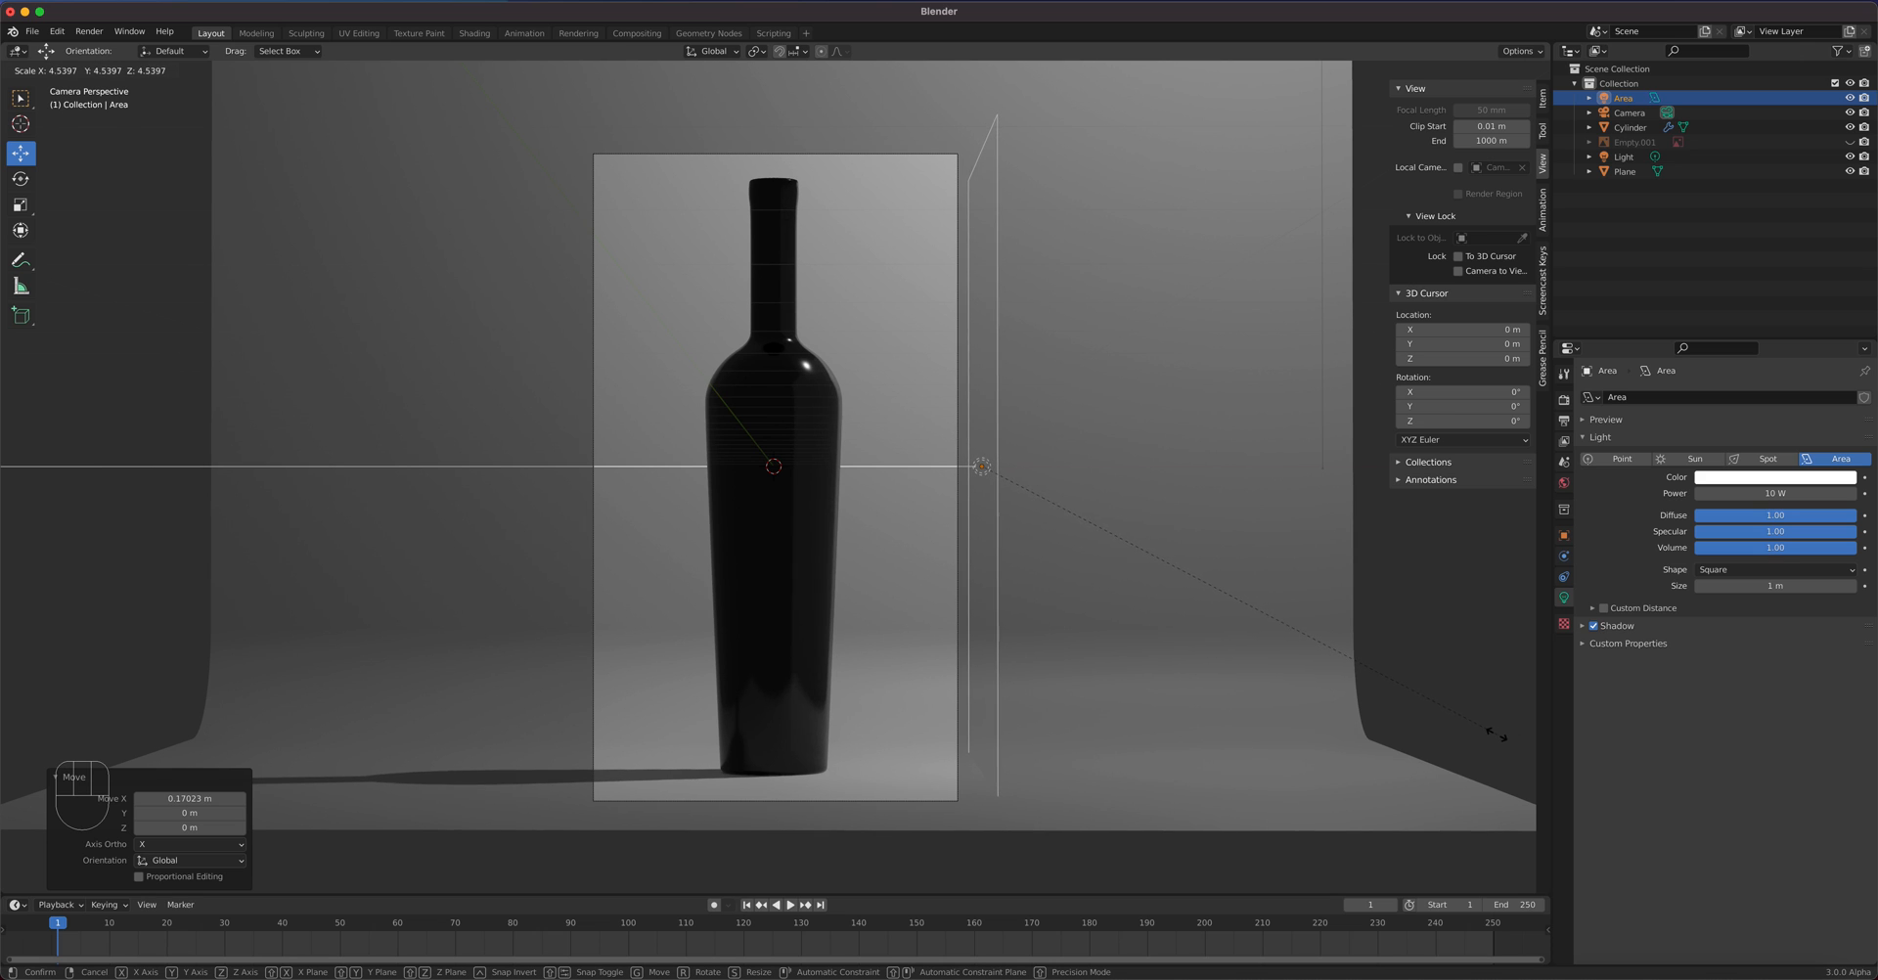
left_click(1496, 733)
- Scale the area light by about 0.42 along the global Y axis to make it a narrow vertical strip
middle_click_drag(1051, 549, 914, 494)
scroll(910, 490, "up", 5)
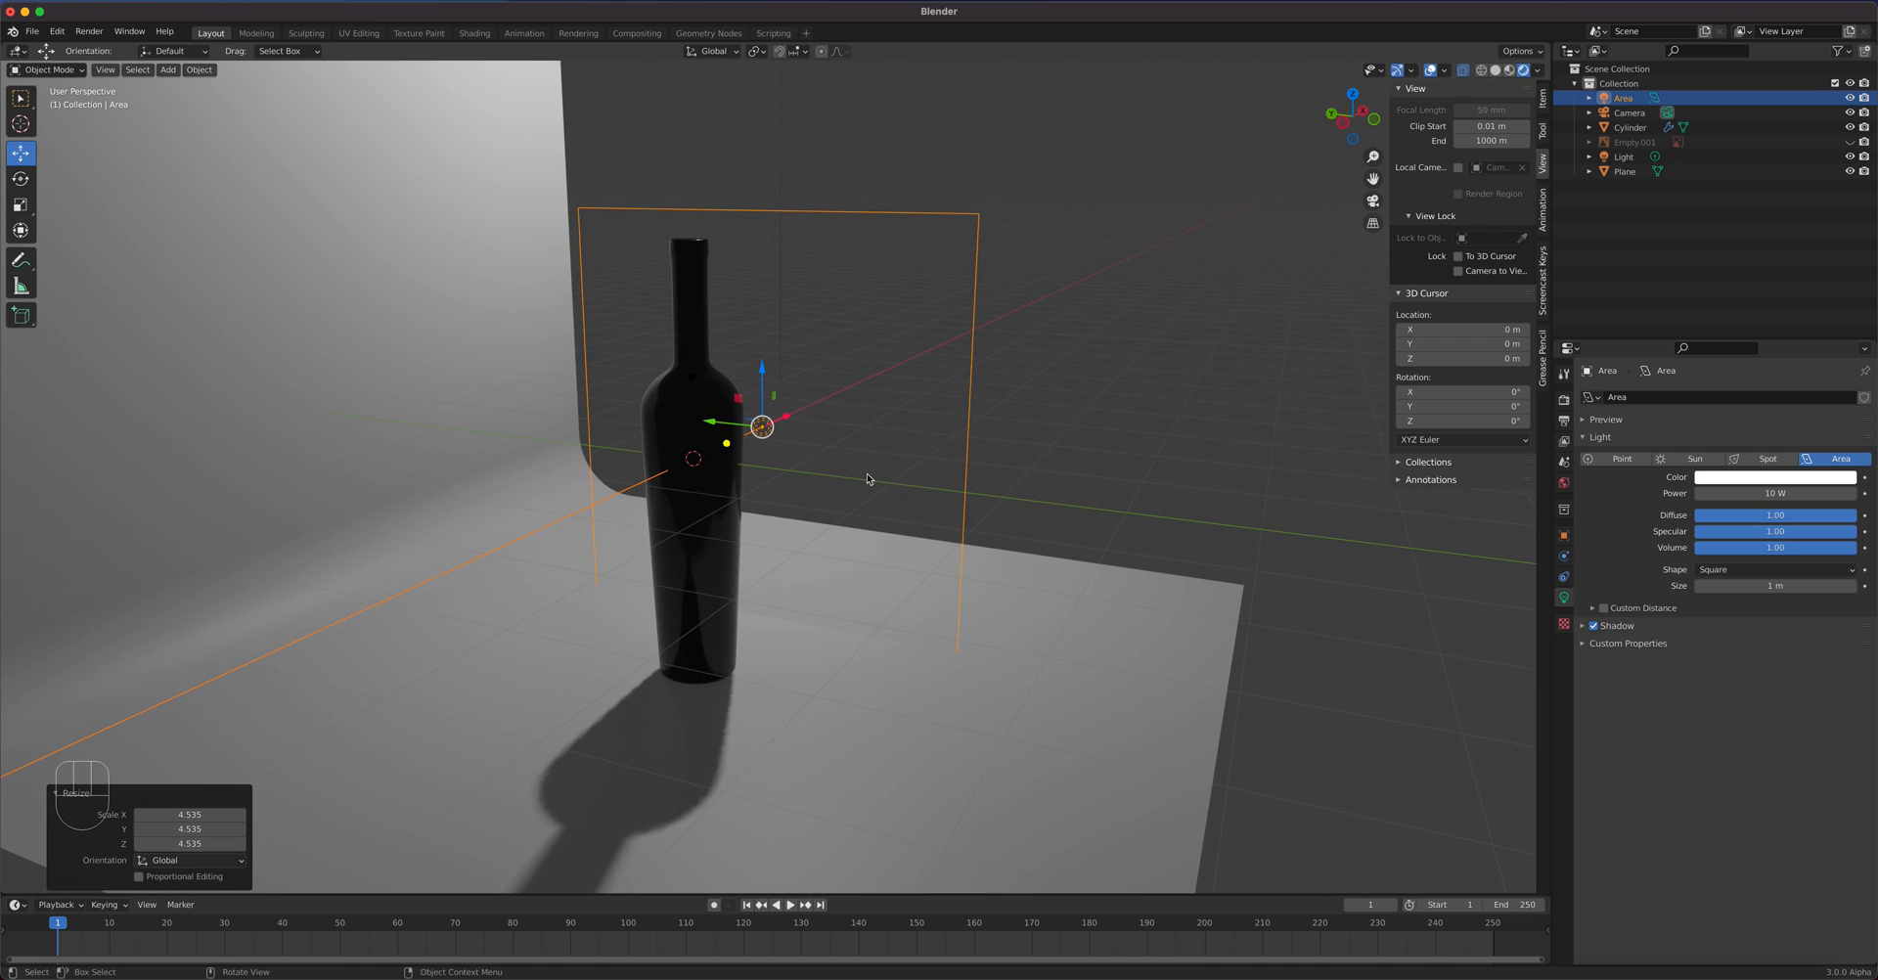
key("s")
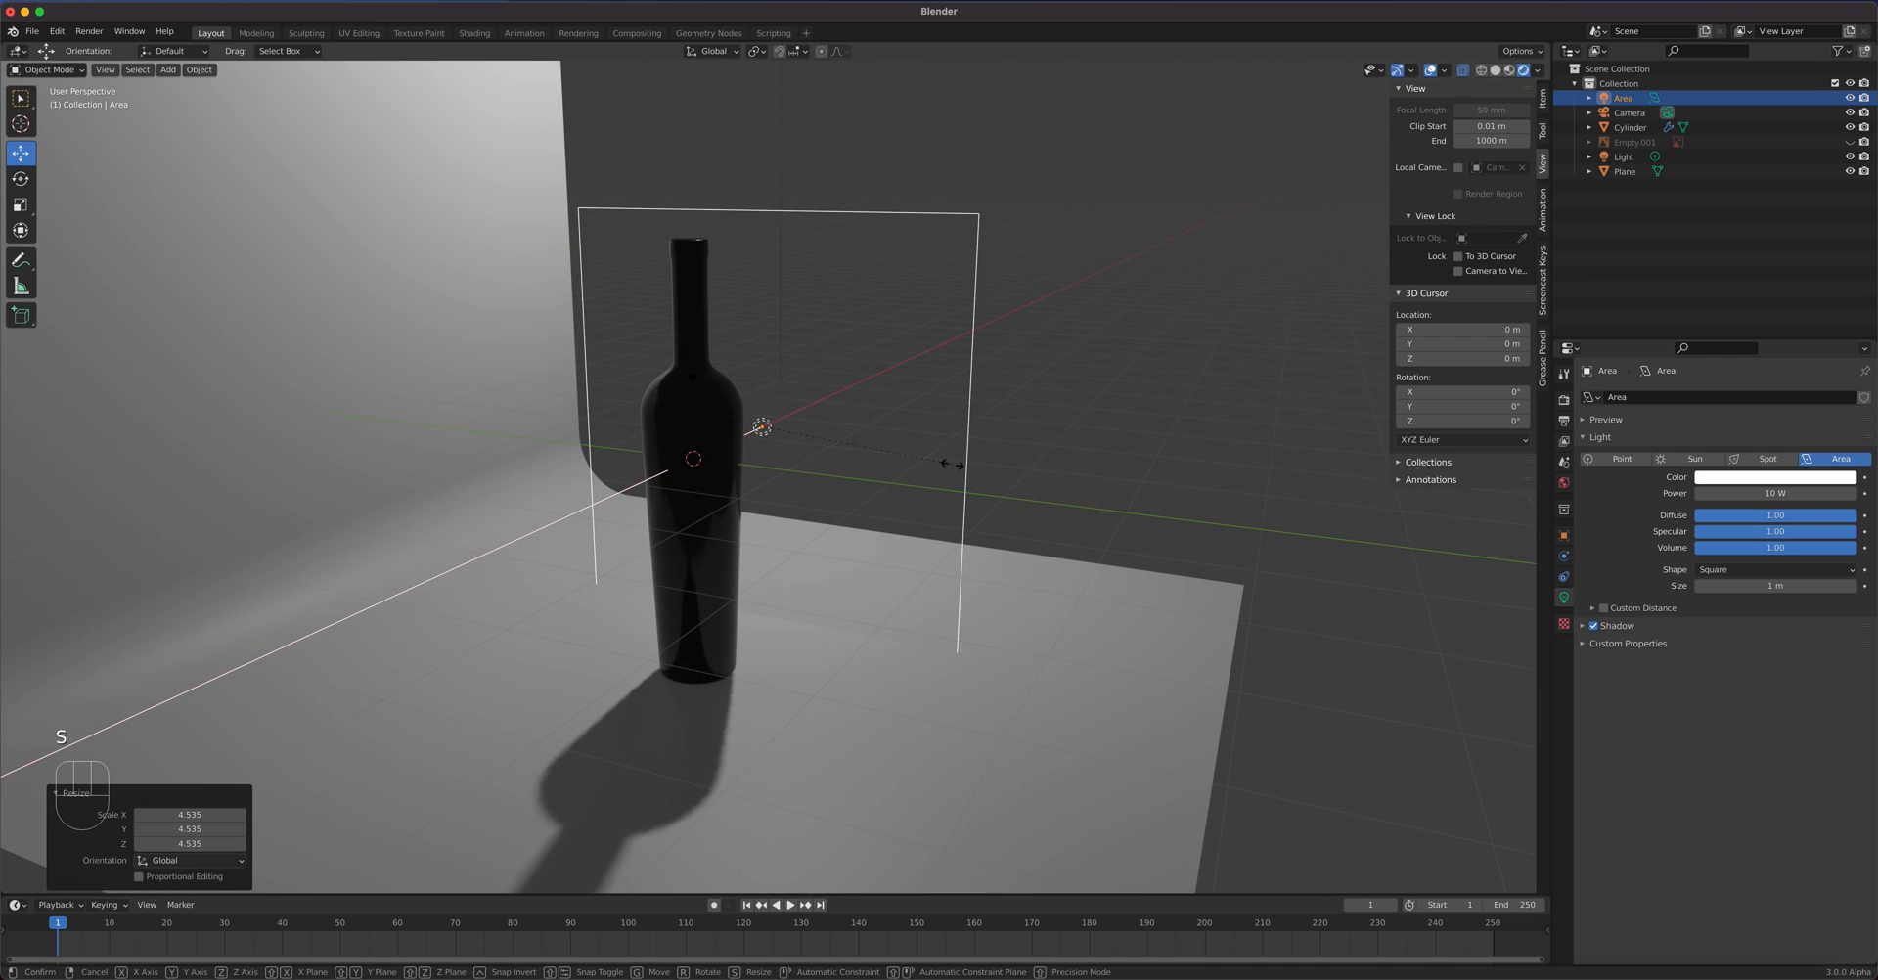
key("y")
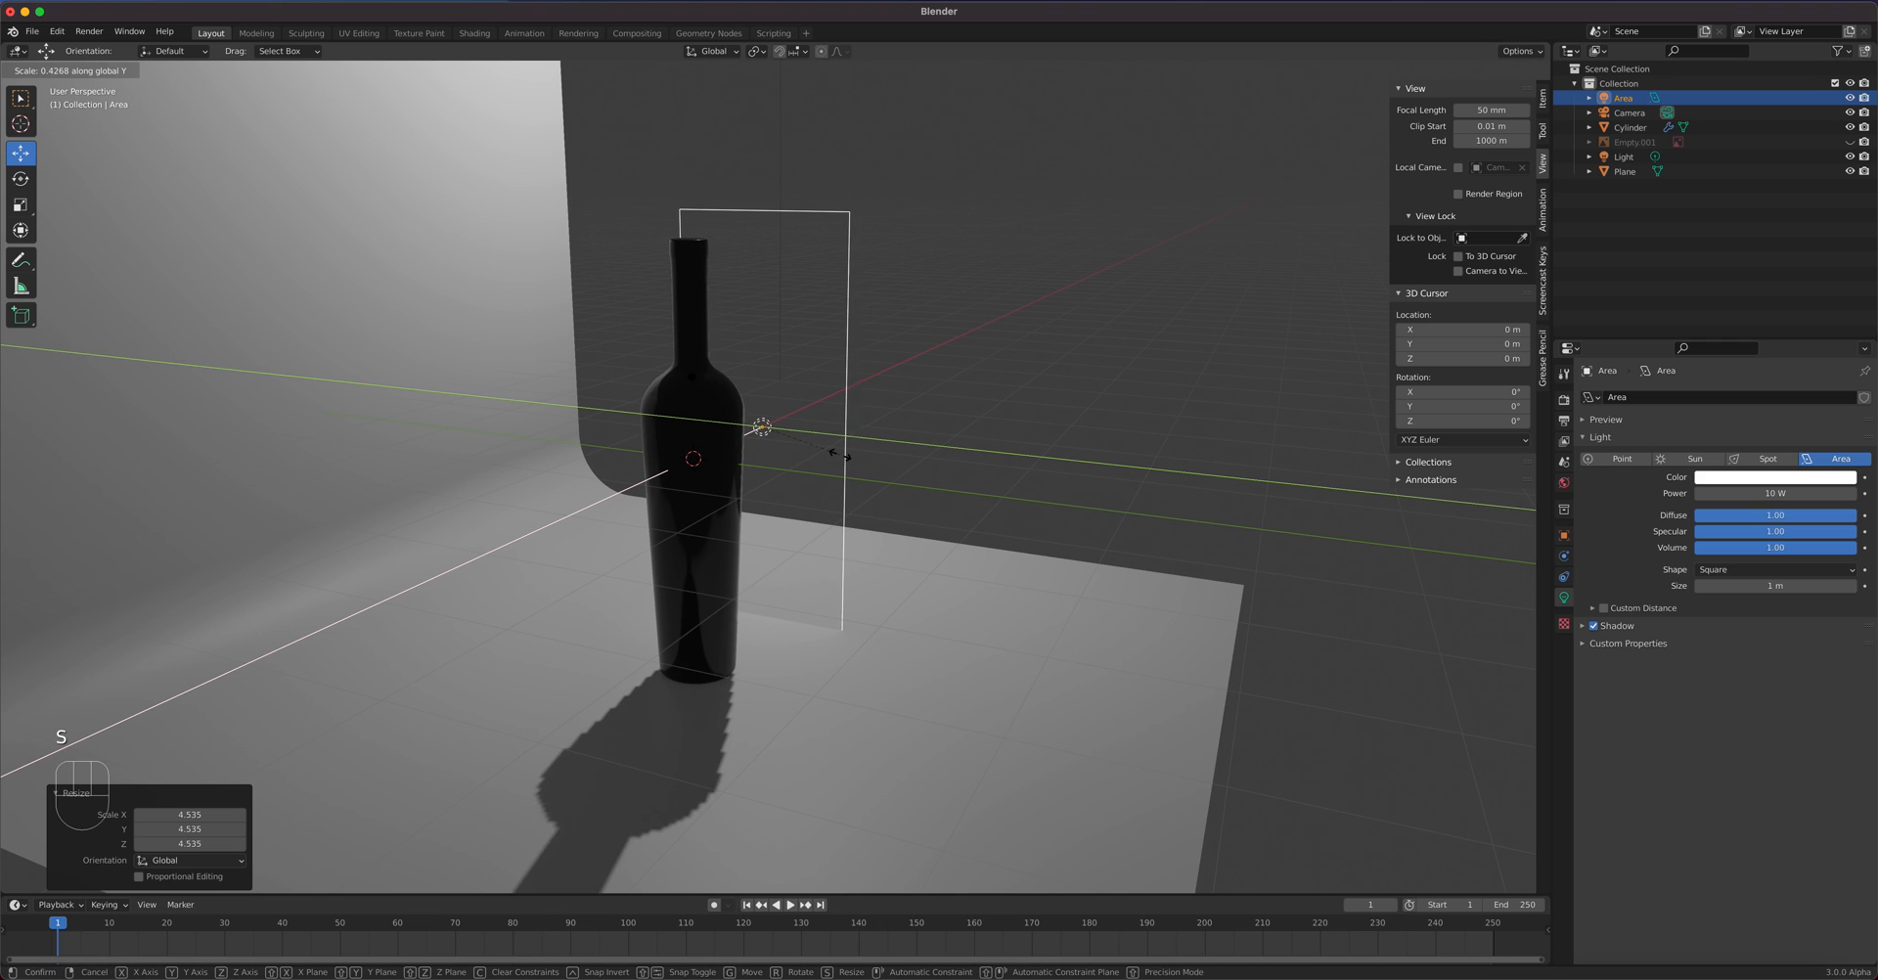
left_click(839, 454)
- Move the area light about 0.53 m along the negative Y axis, and return to camera view
middle_click_drag(1046, 479, 936, 607)
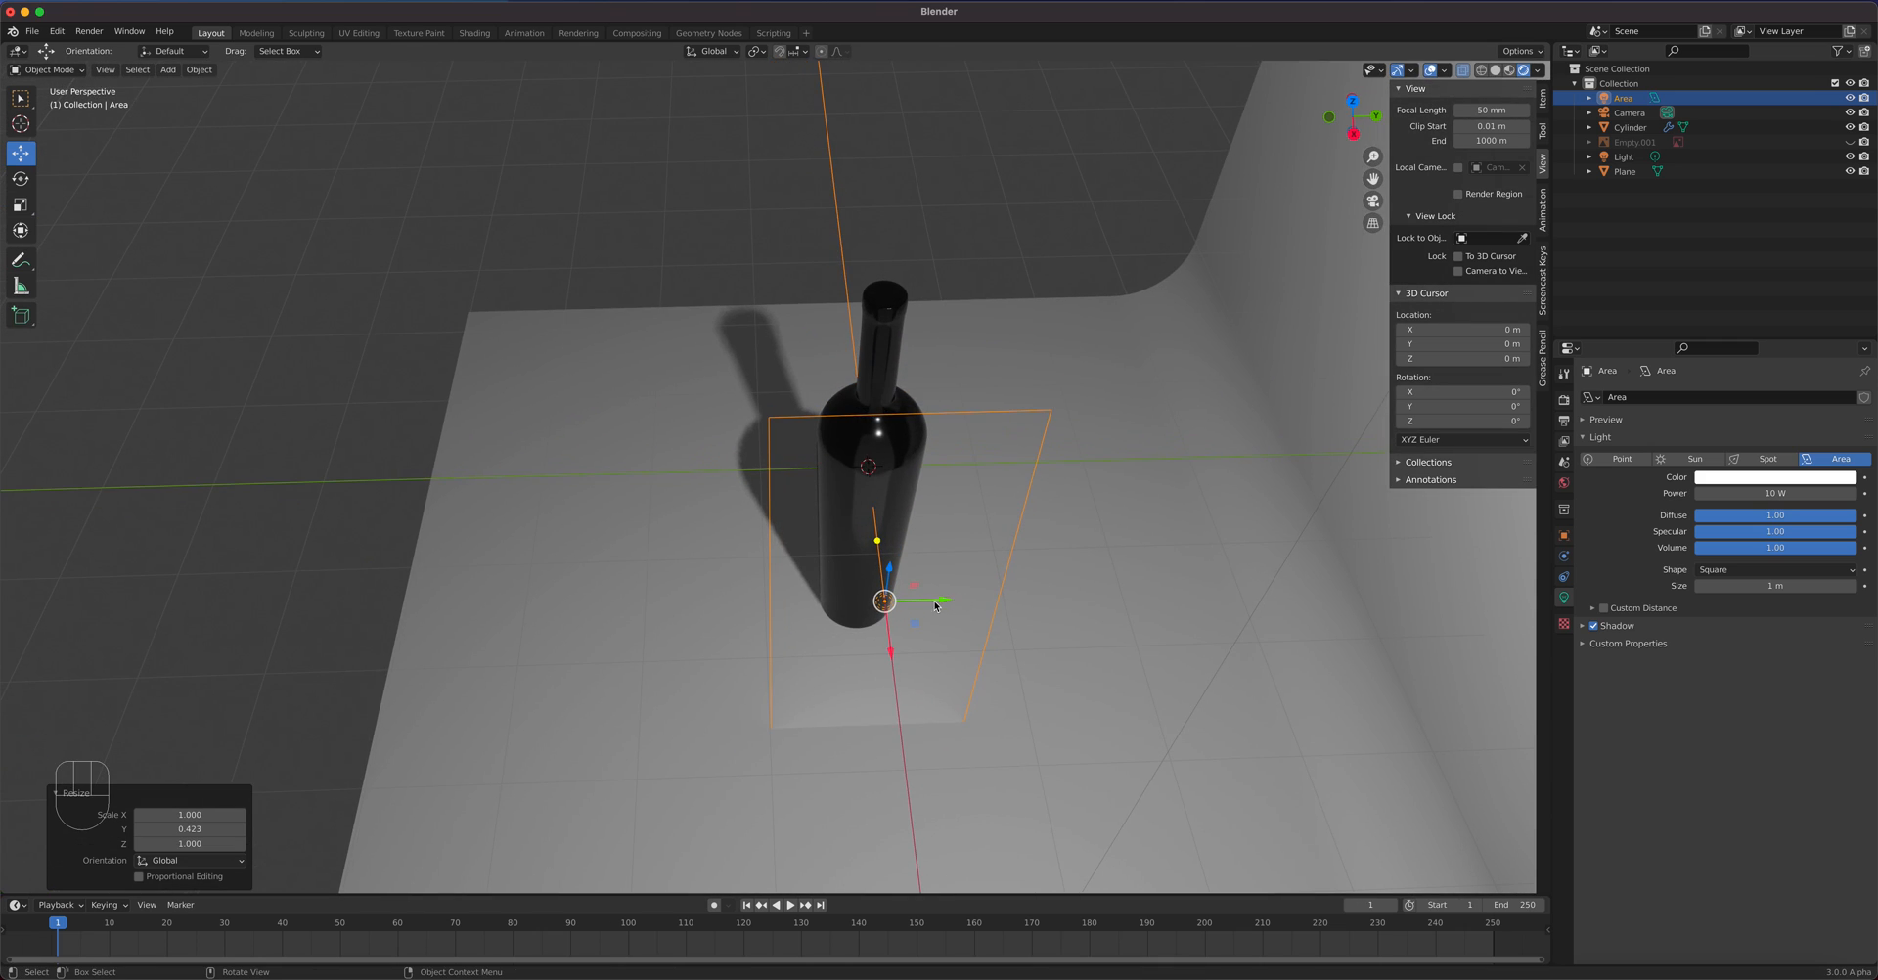
left_click_drag(936, 606, 875, 601)
middle_click_drag(1011, 579, 1043, 560)
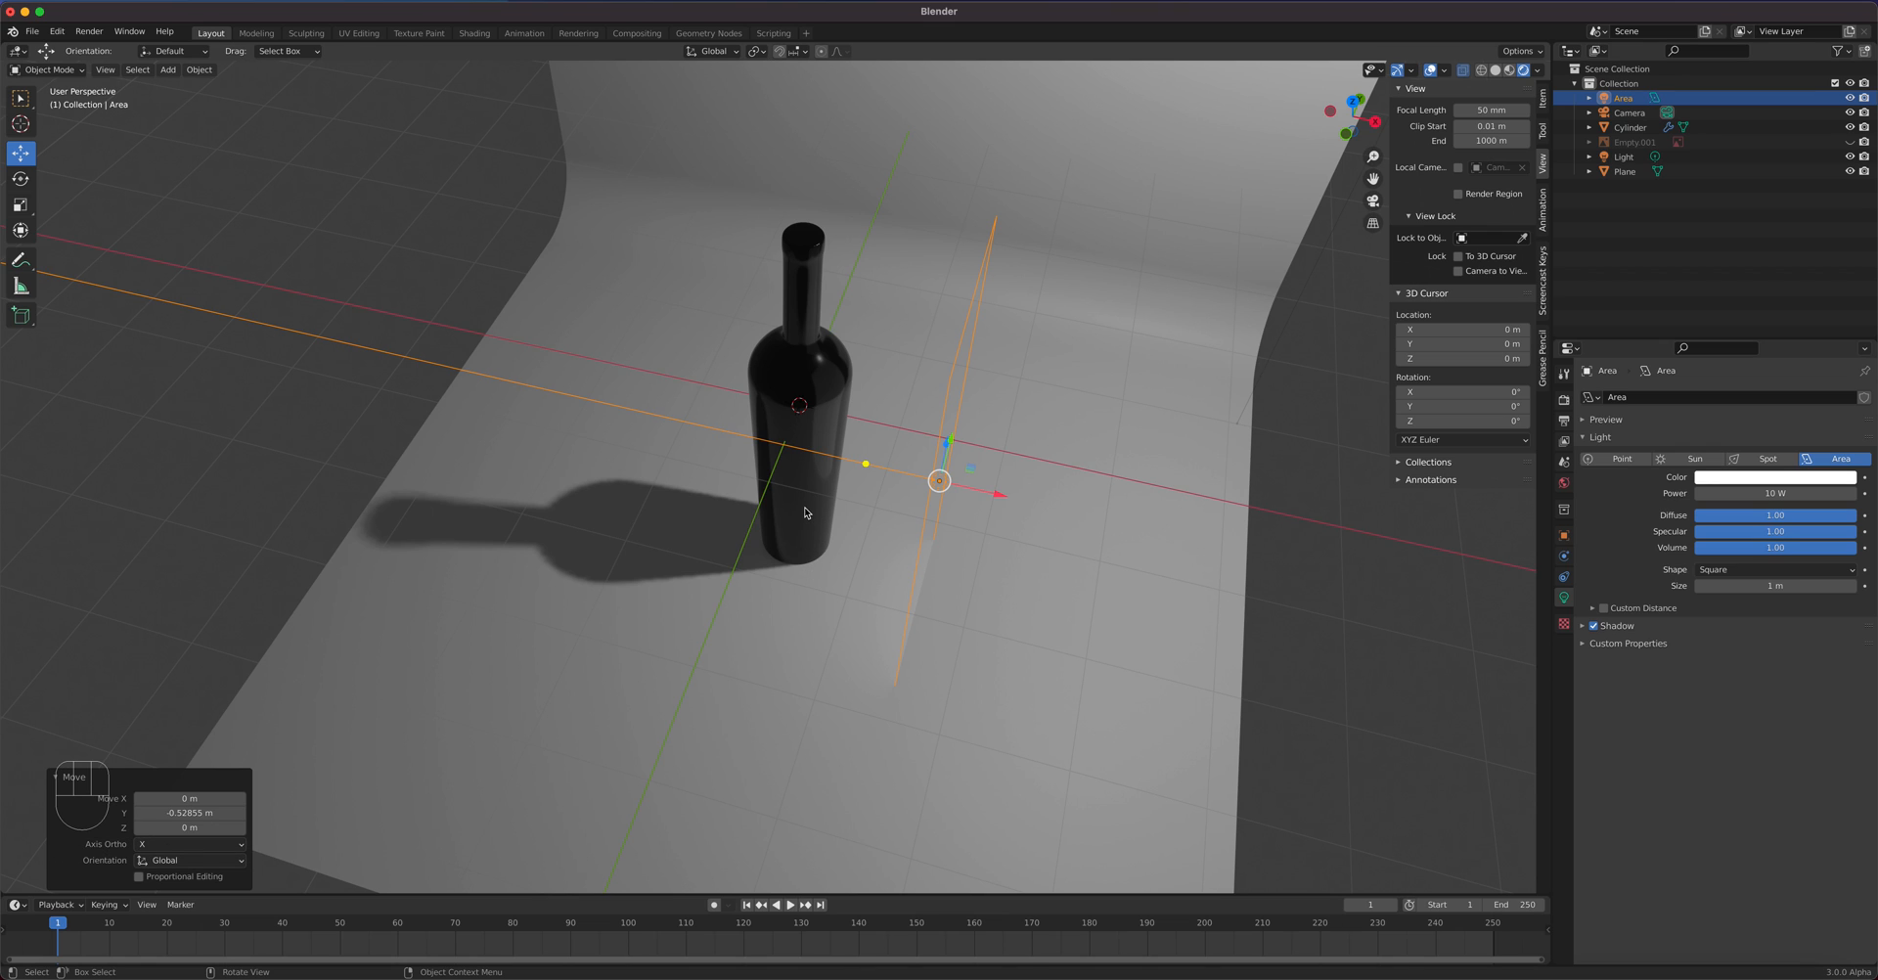
key("KP_0")
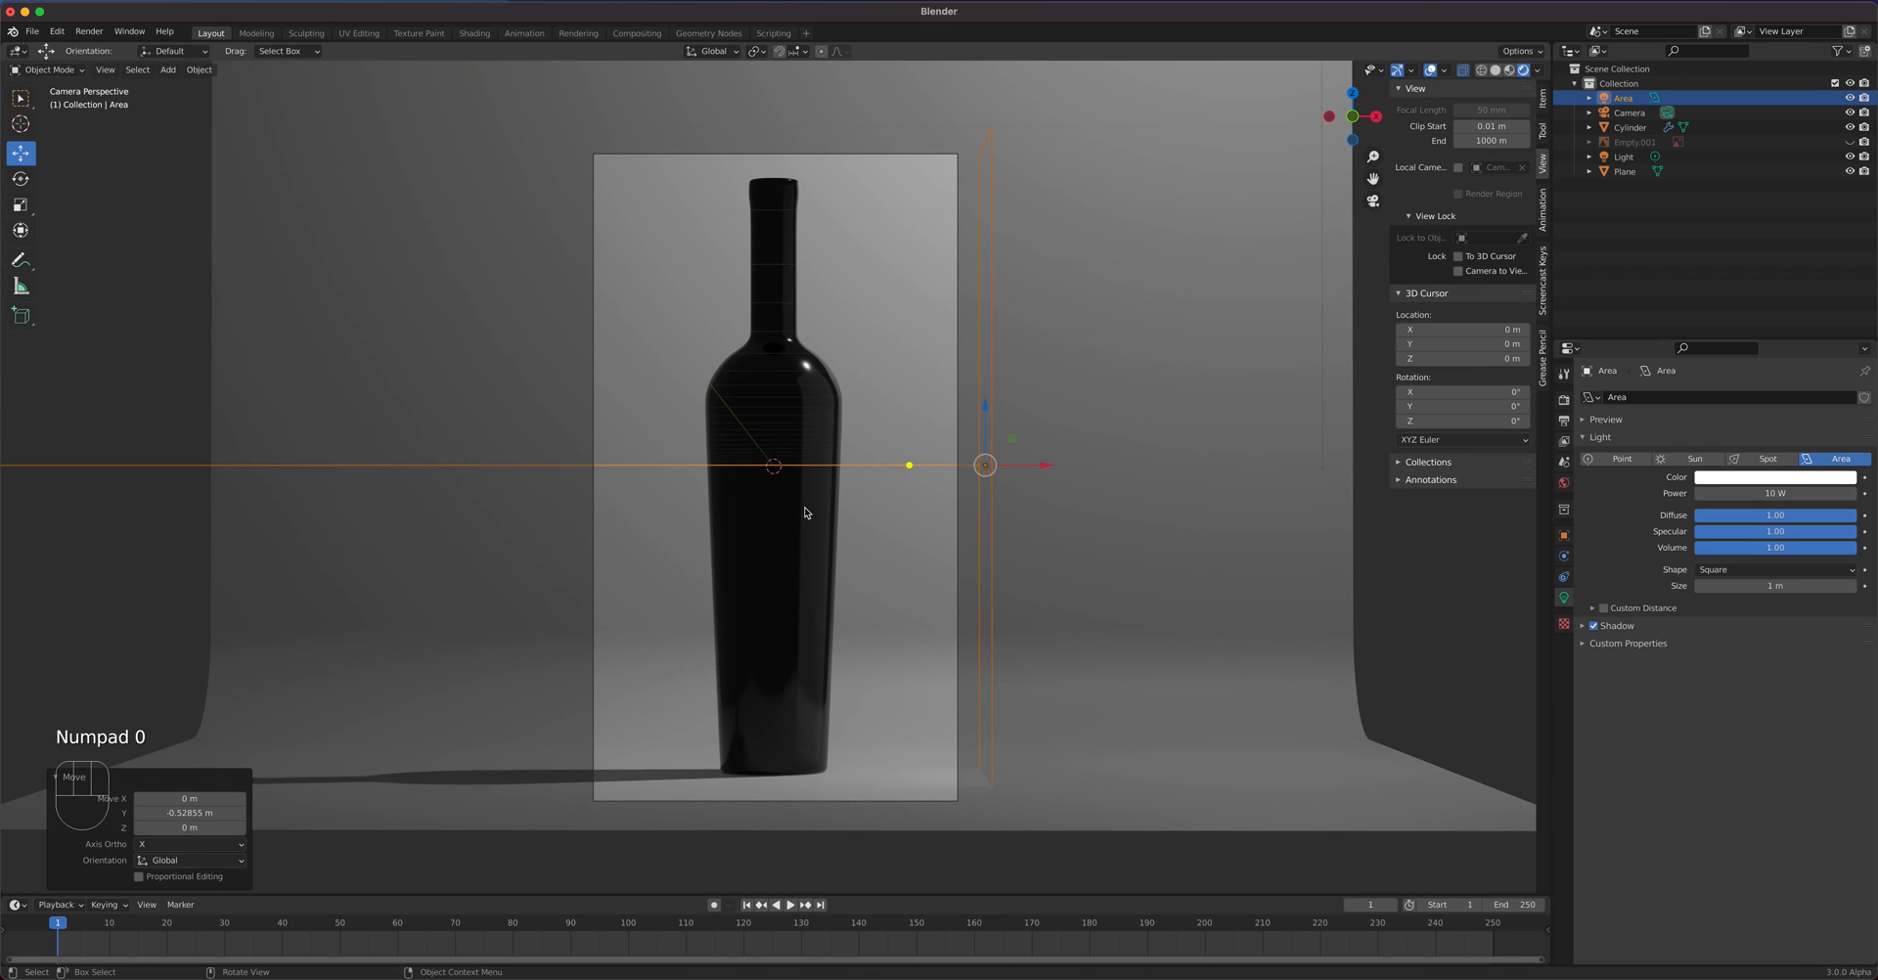
- Enable contact shadows on the area light, and delete the original point light from the scene
left_click(1587, 628)
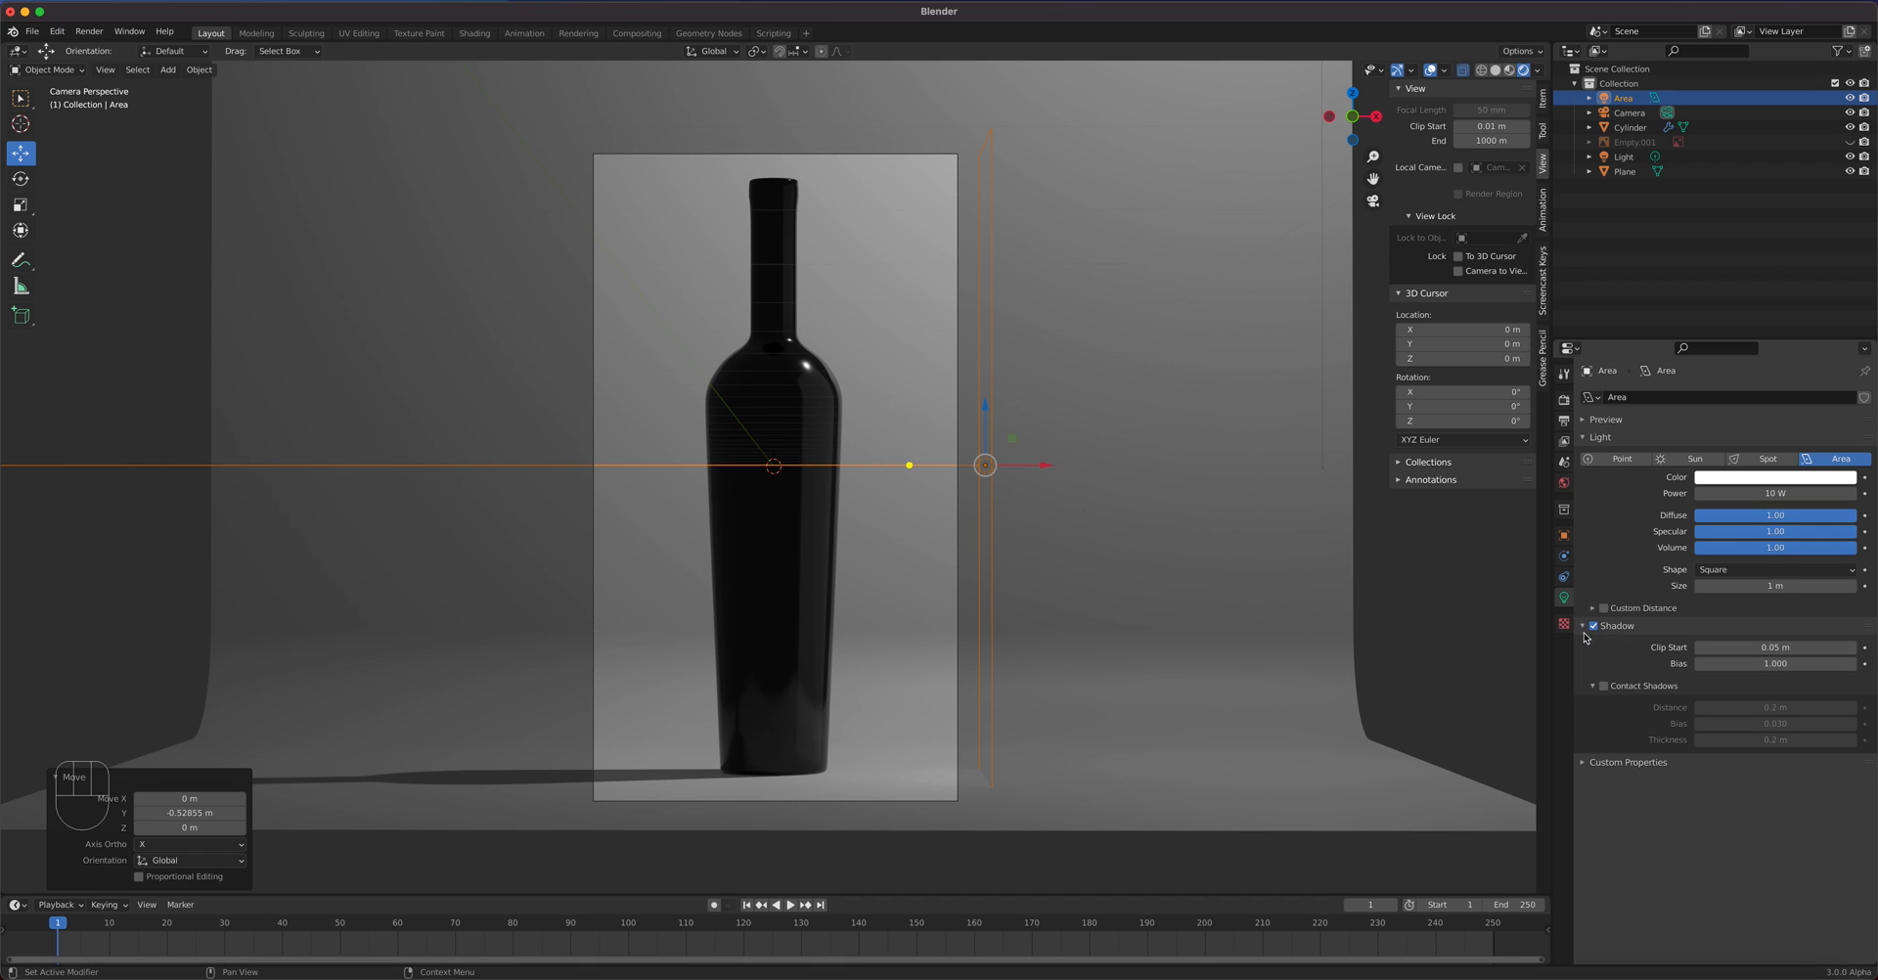
left_click(1604, 687)
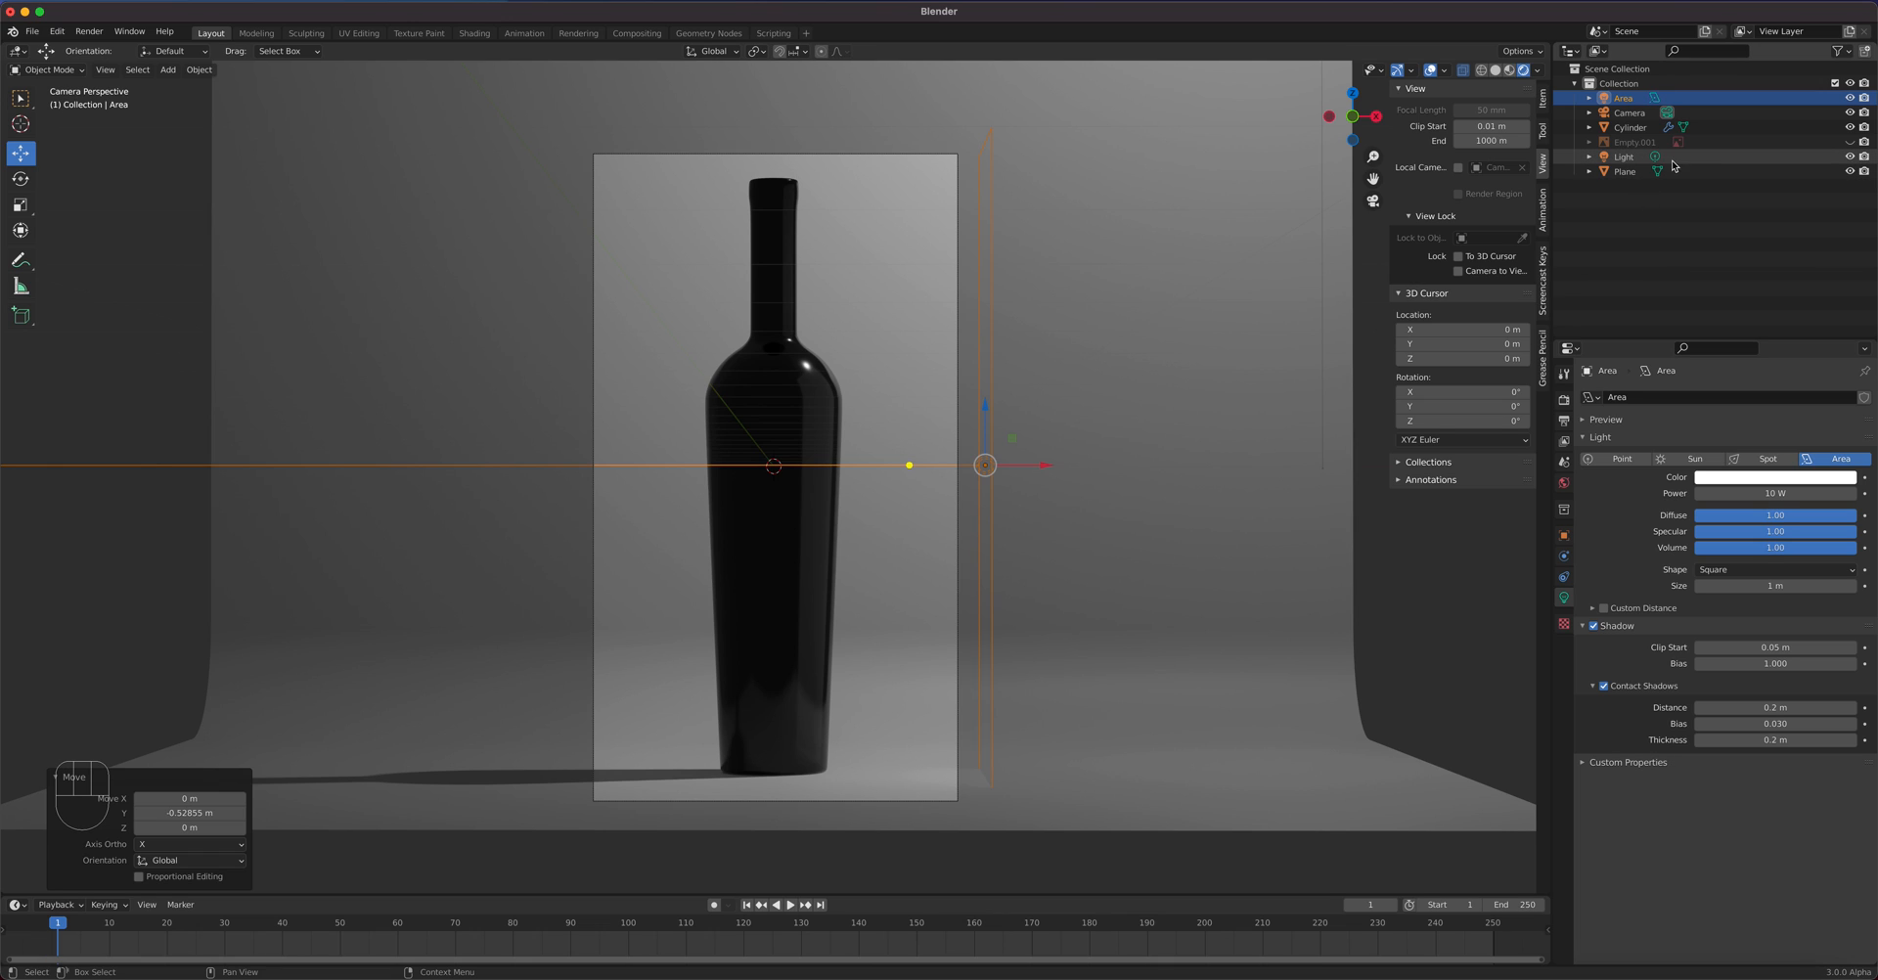
left_click(1704, 165)
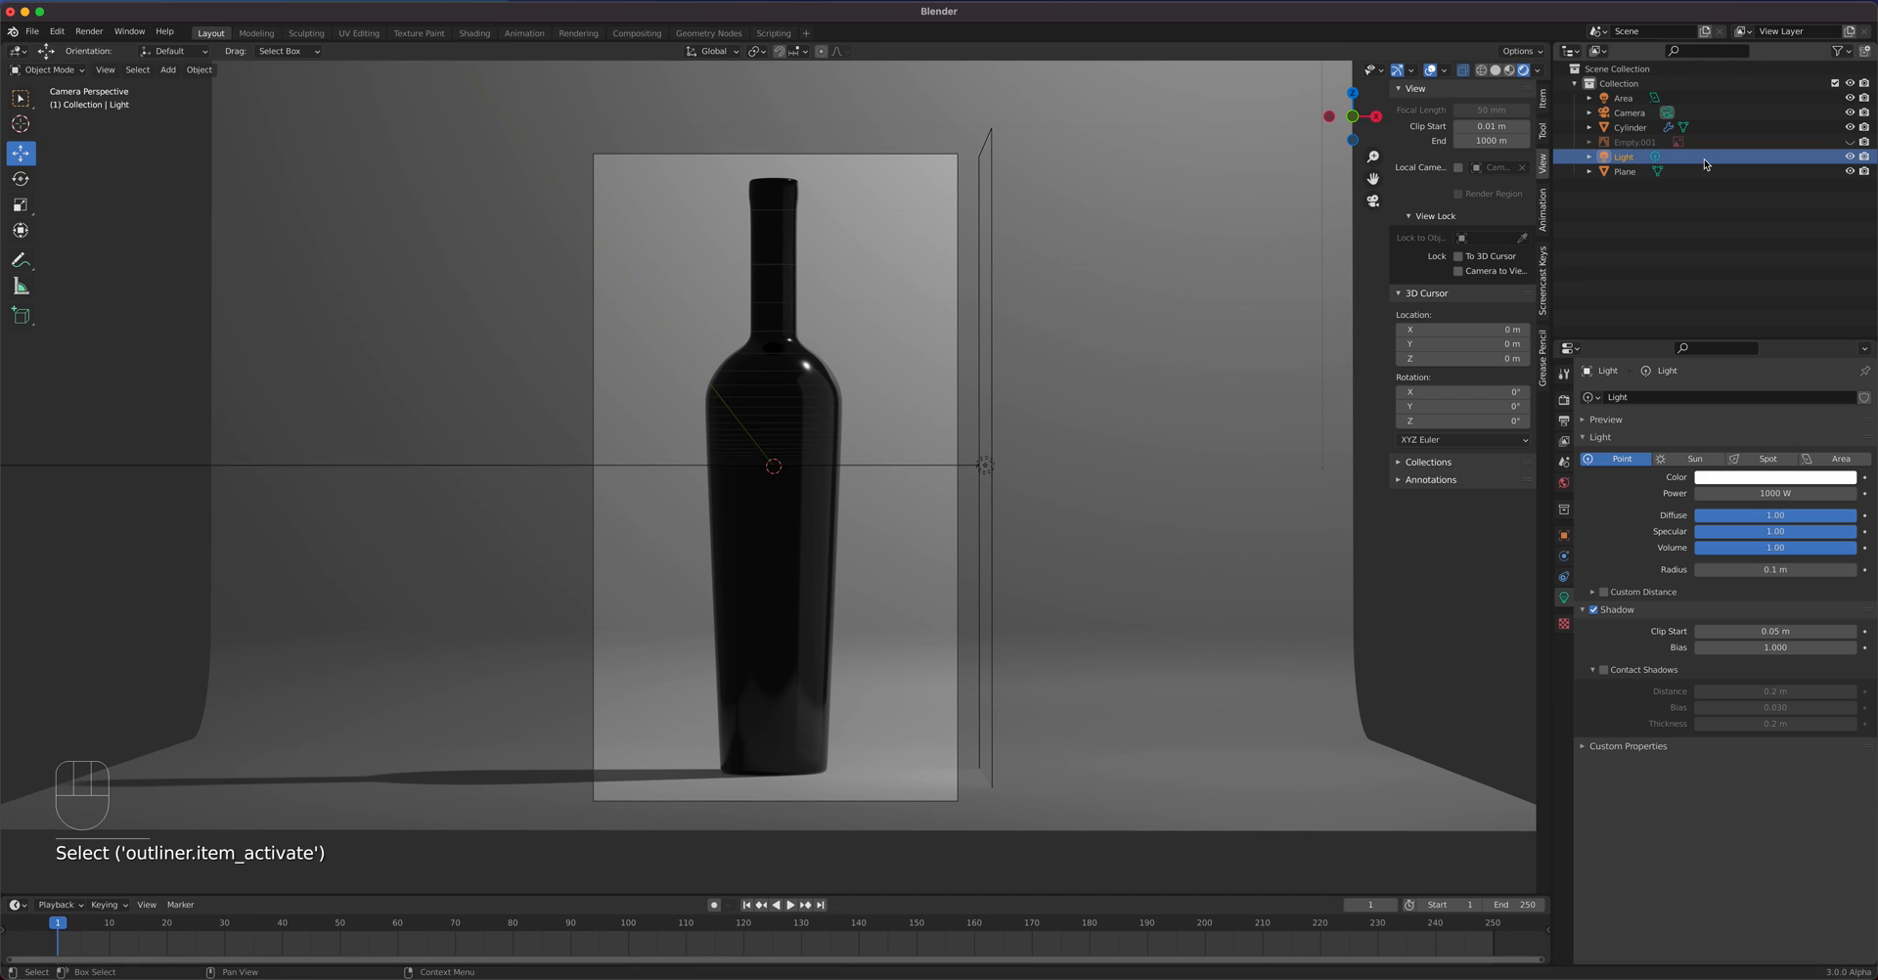
key("Delete")
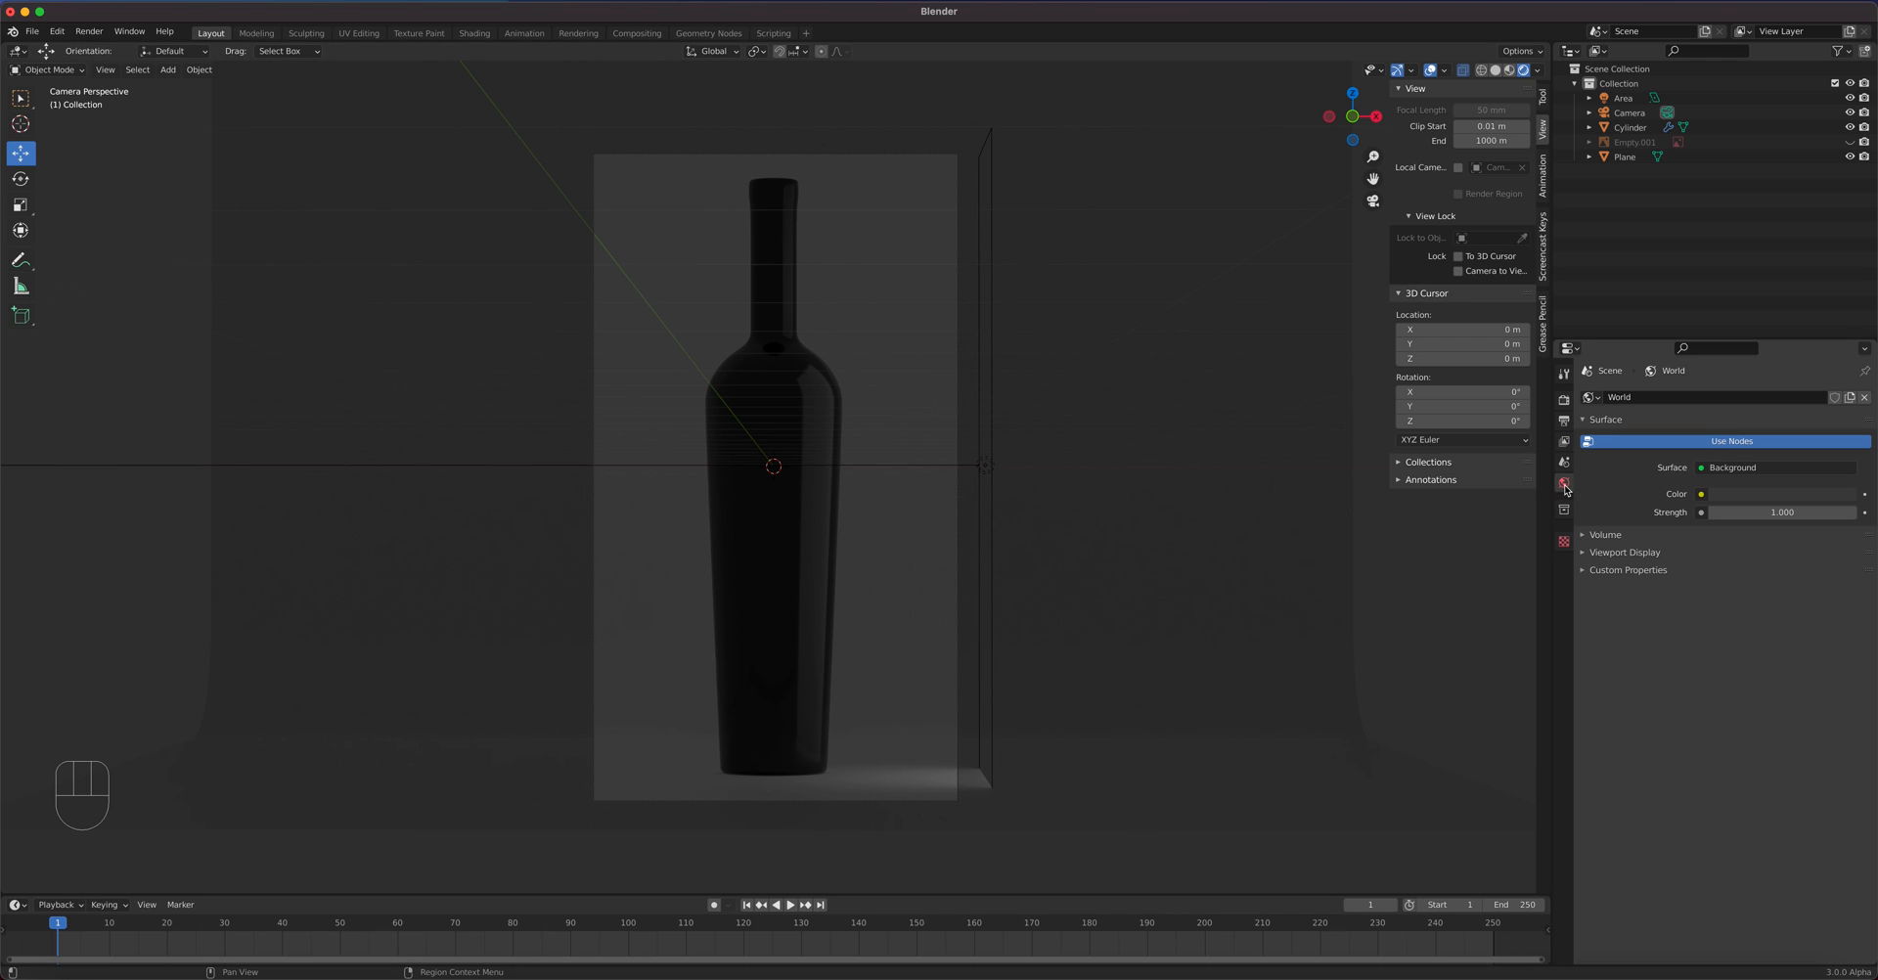
- Set the world background colour to pure black
left_click(836, 438)
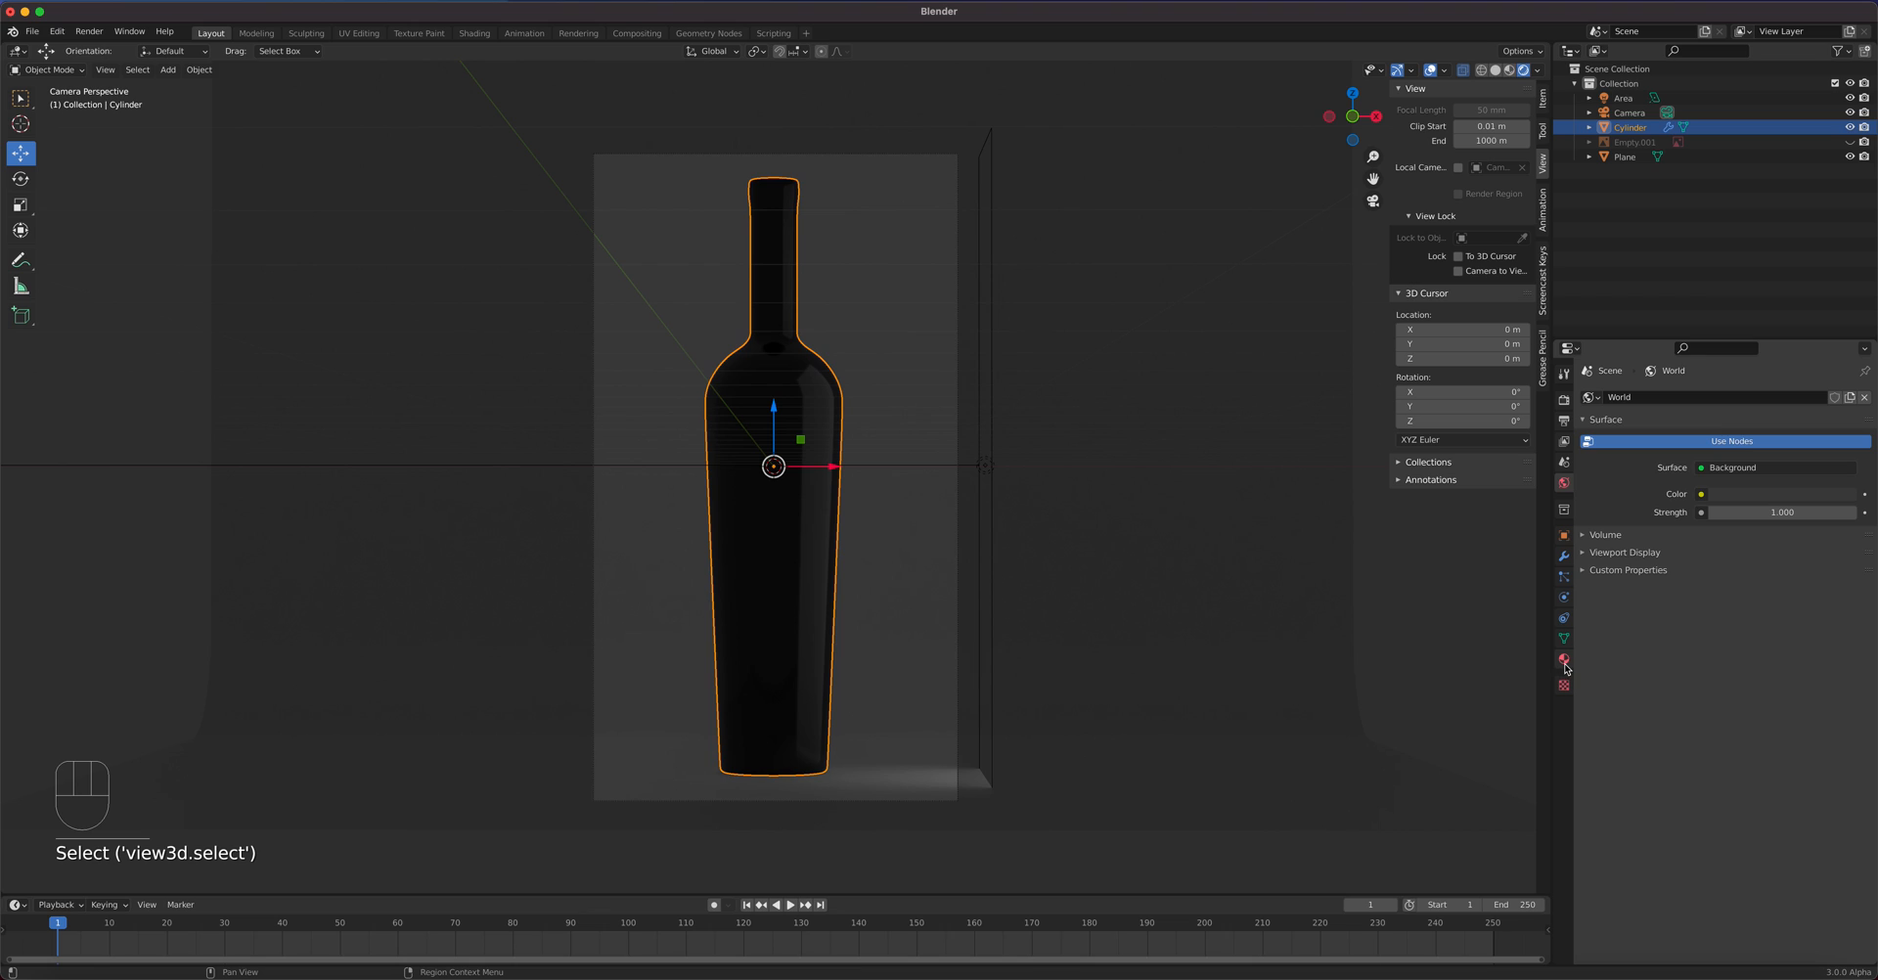
left_click(1564, 485)
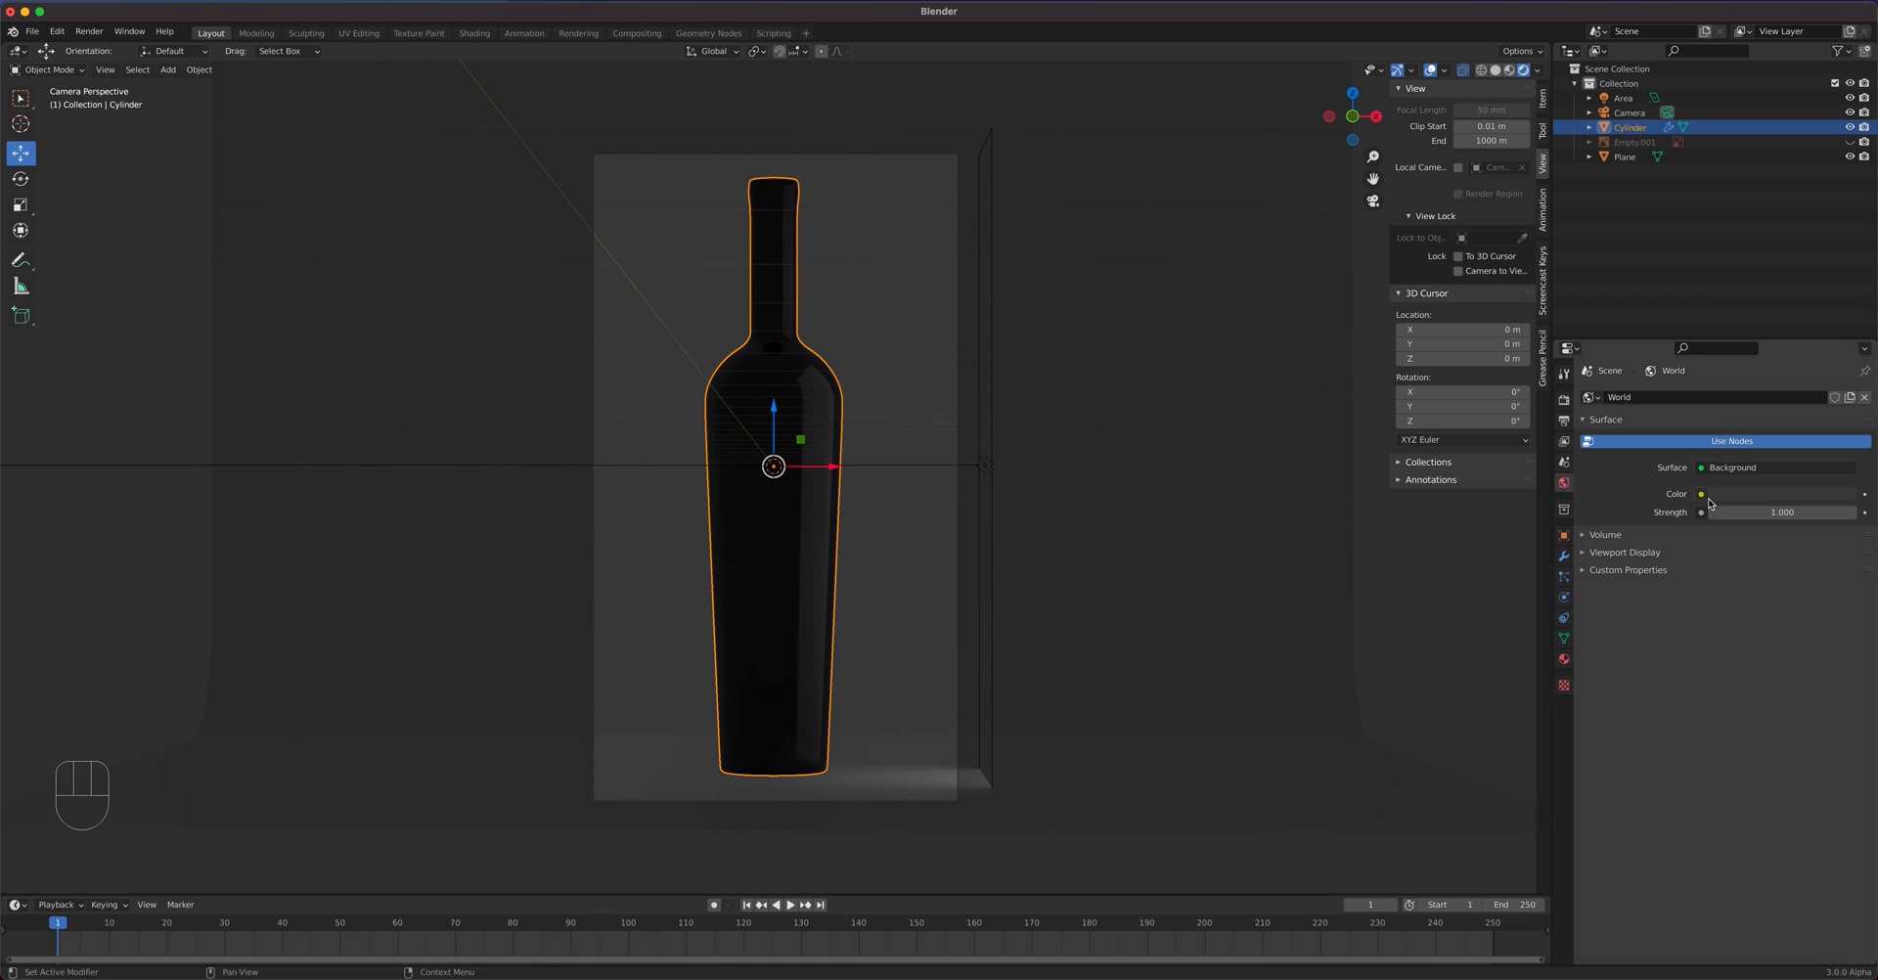
left_click(1785, 494)
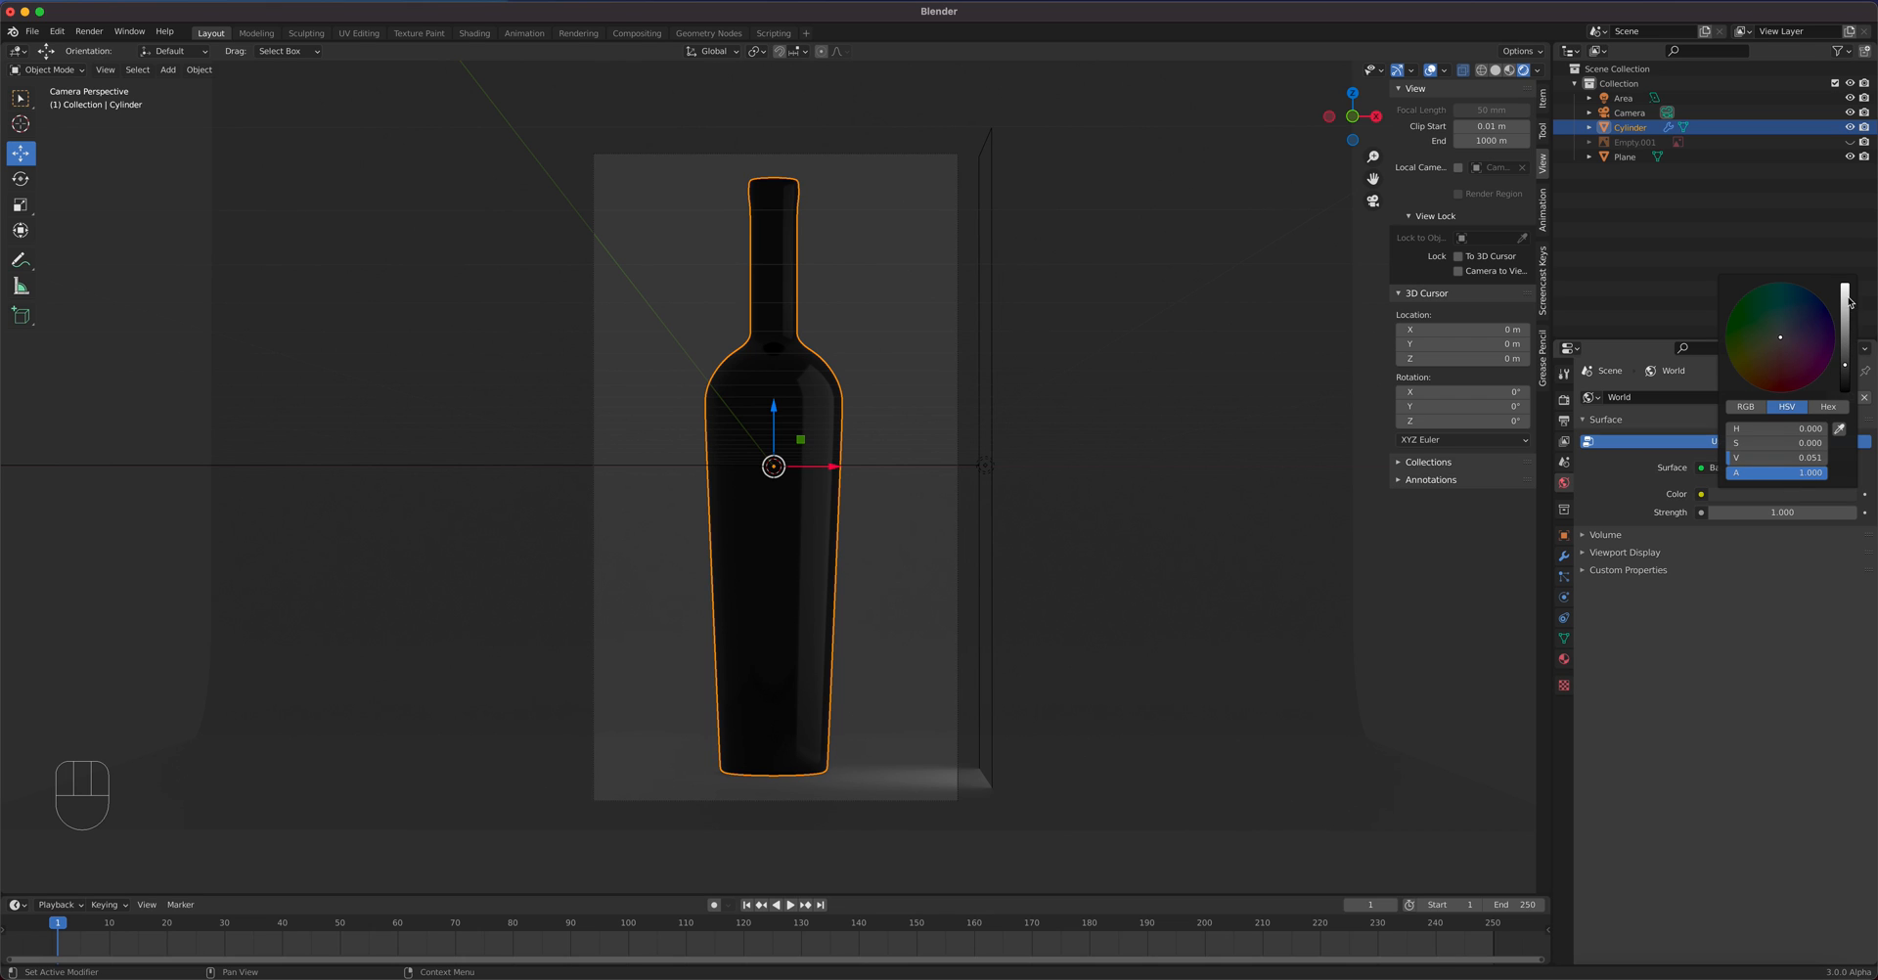
left_click_drag(1845, 362, 1845, 284)
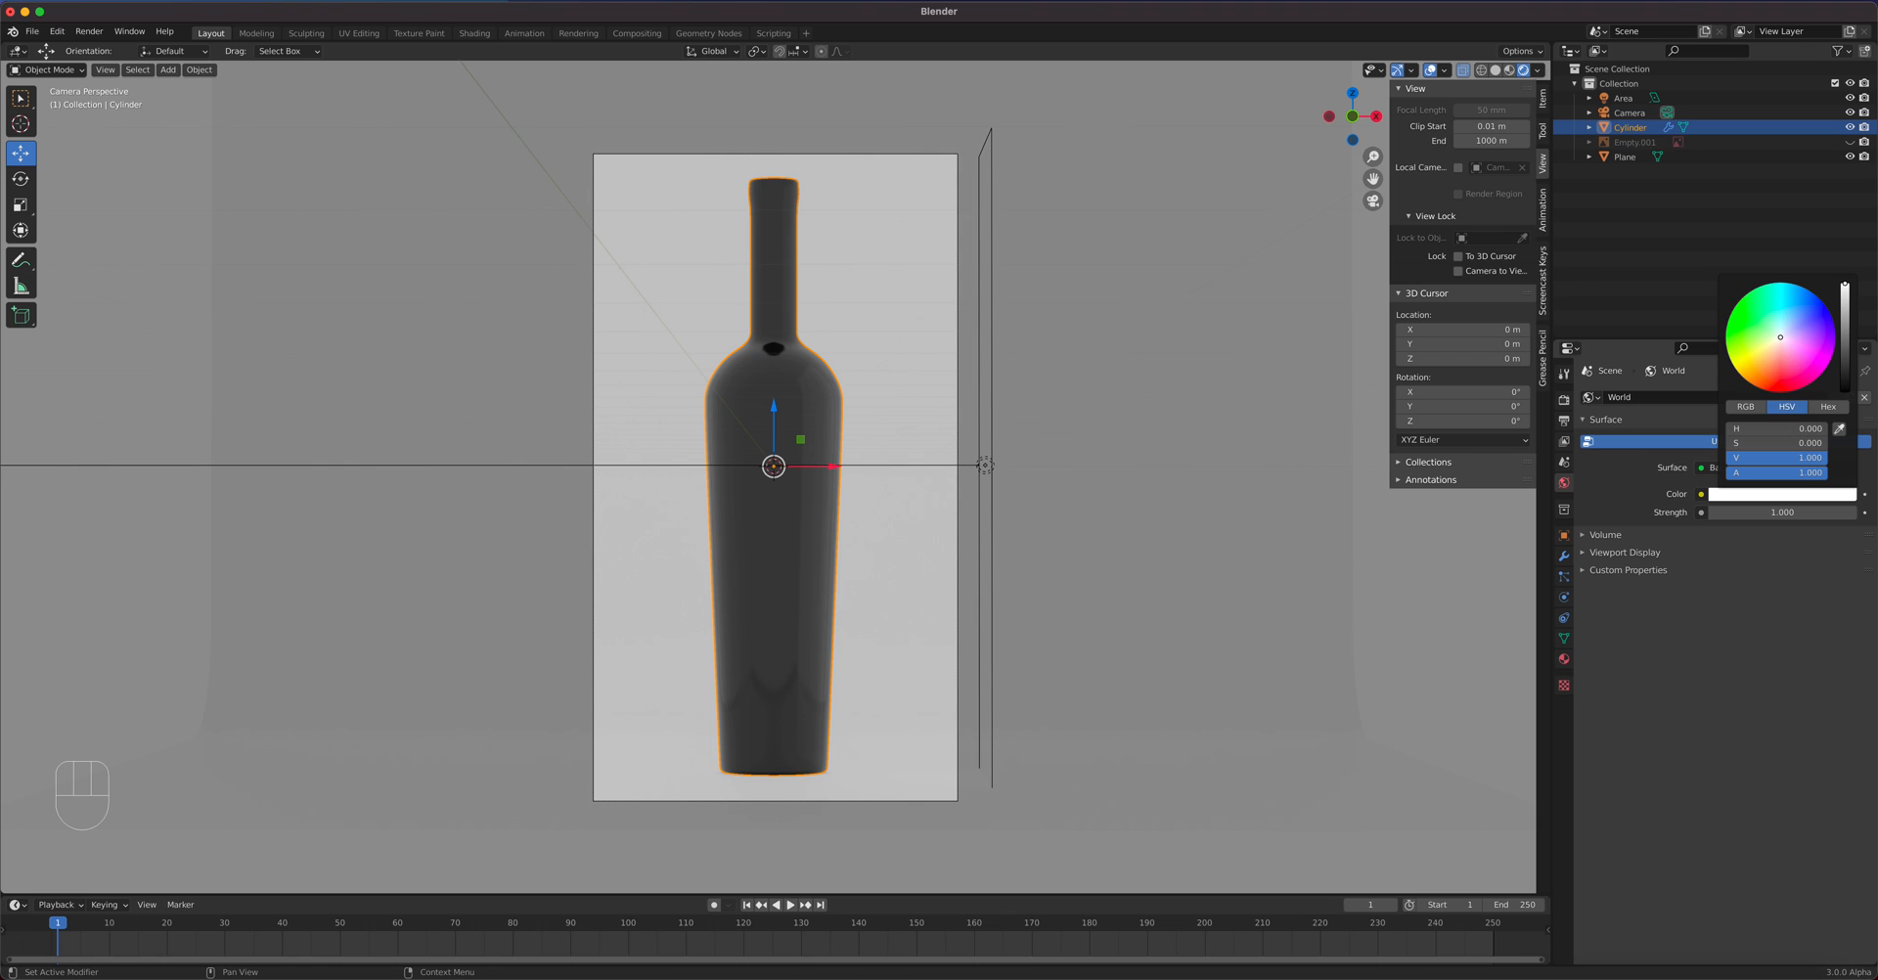
left_click_drag(1845, 284, 1845, 391)
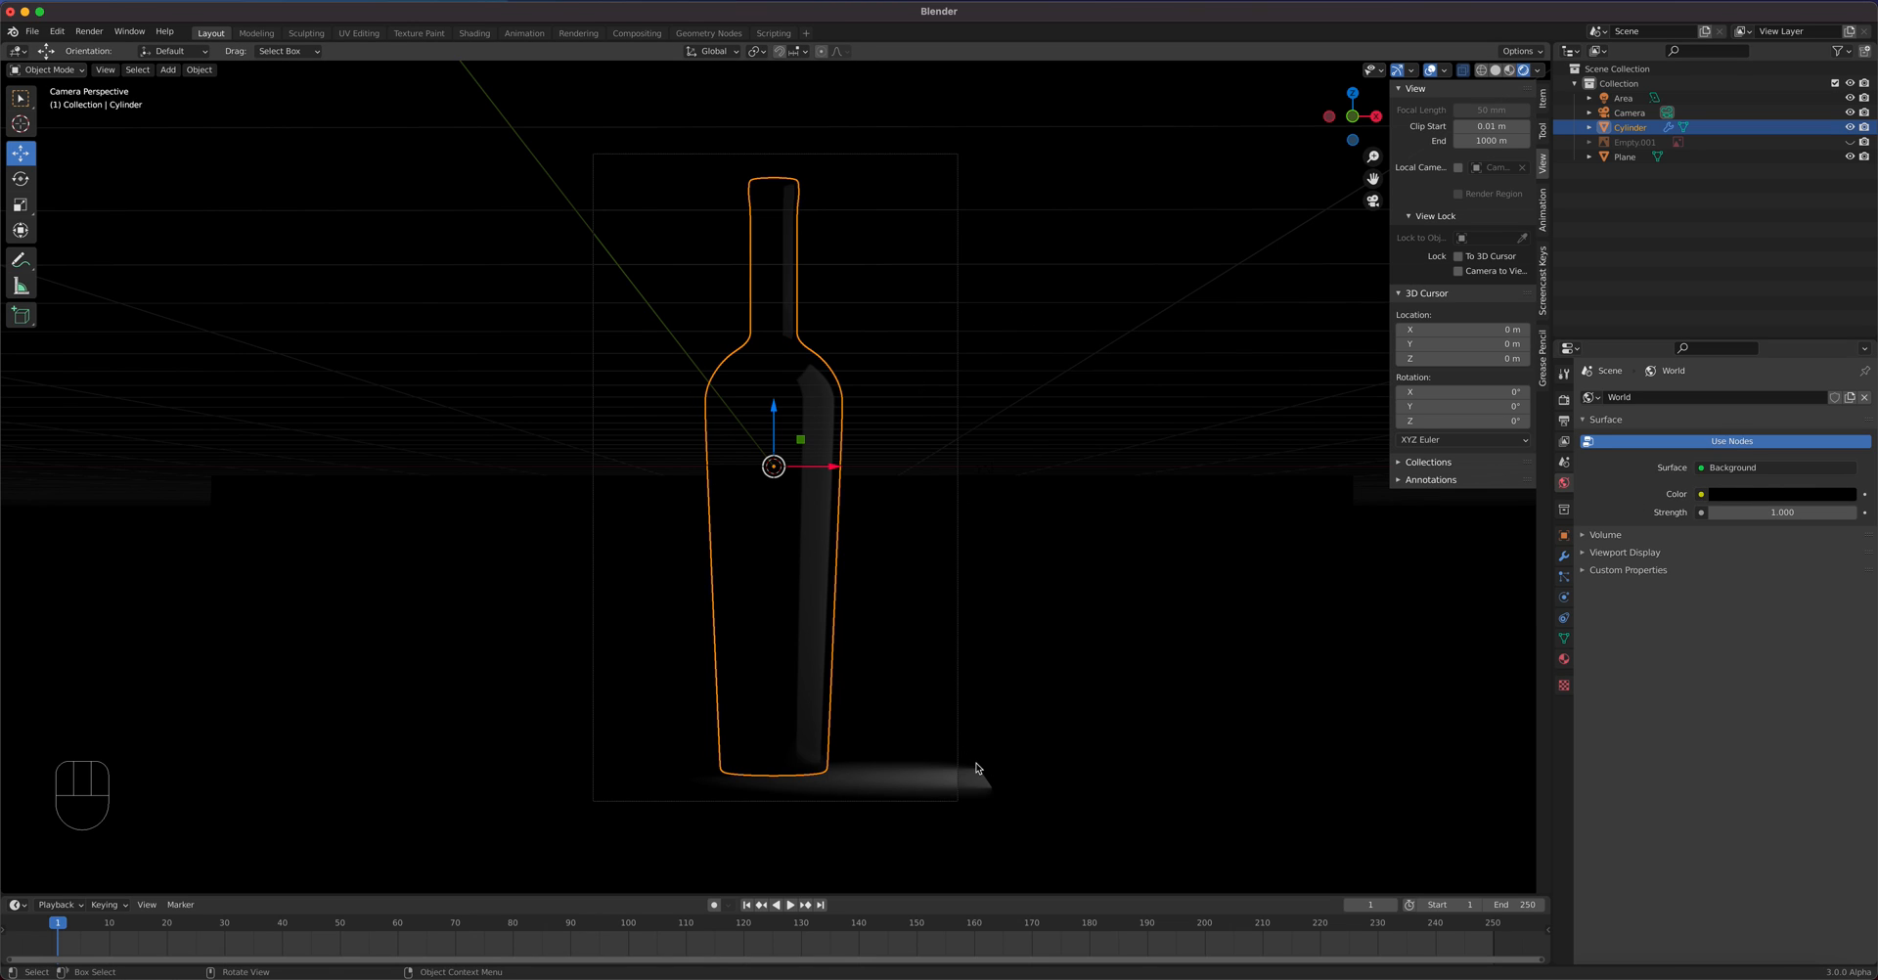
- Set the area light's power to 500 W
left_click(991, 725)
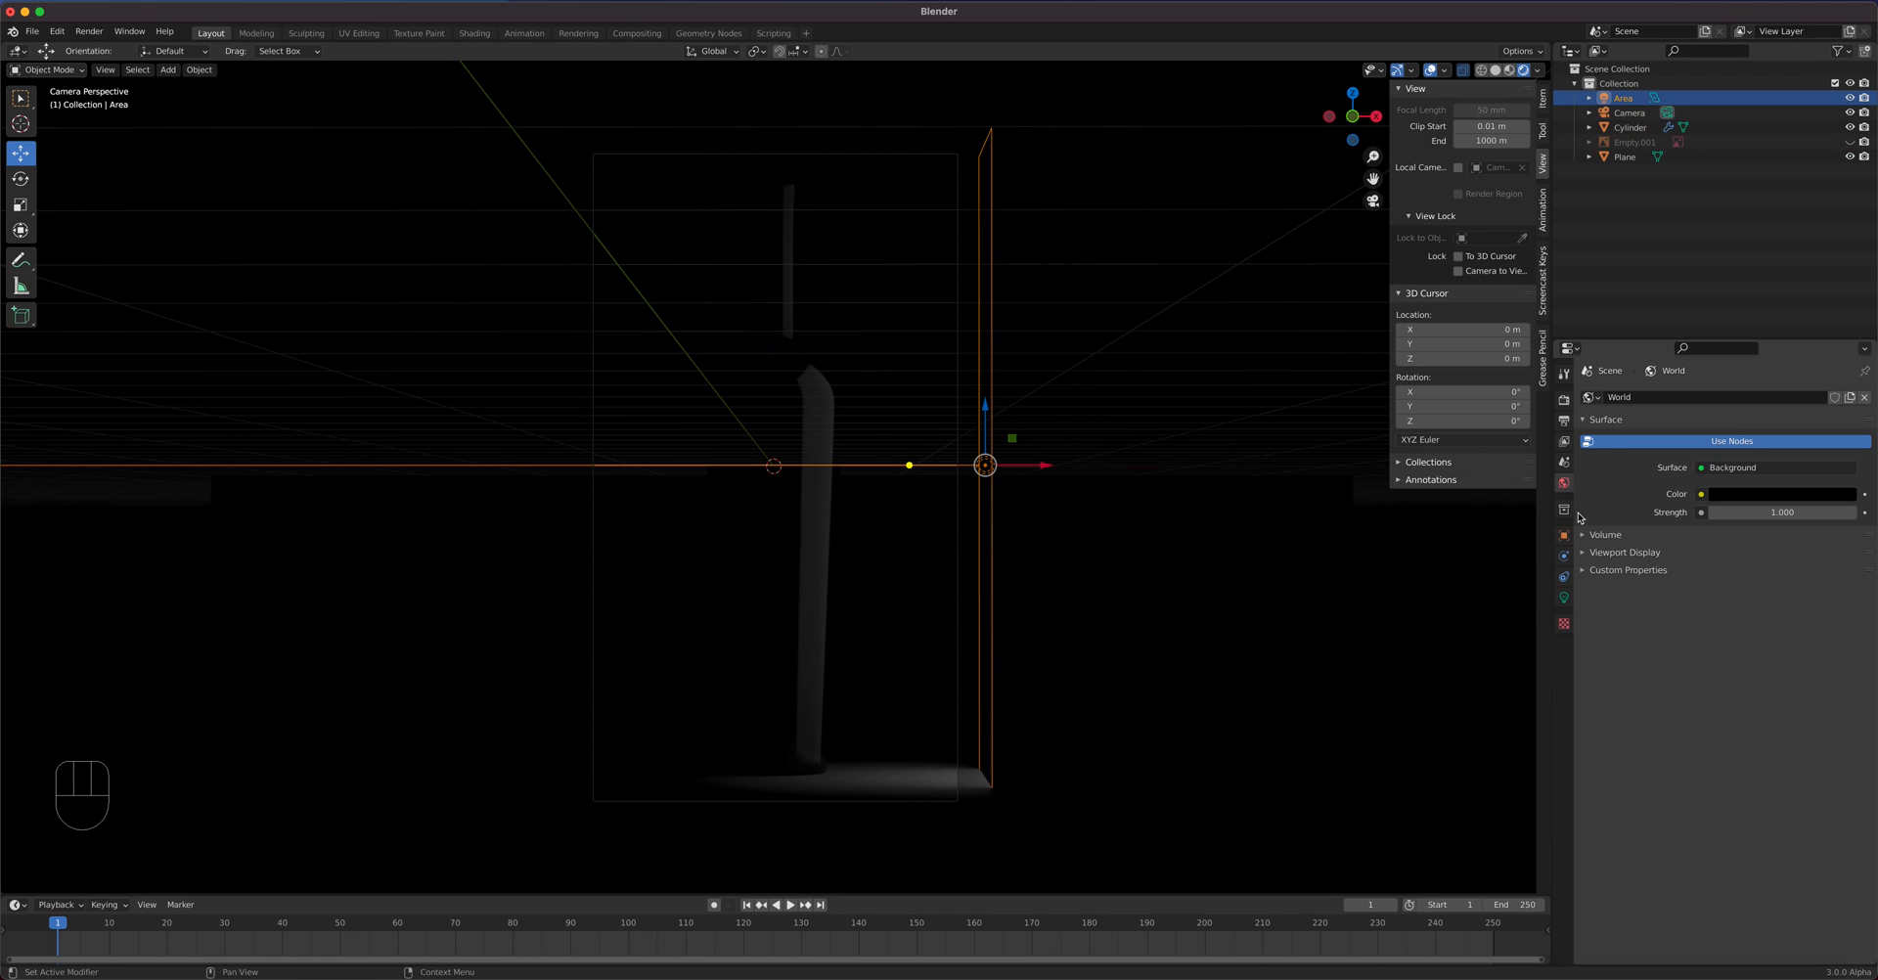
left_click(1564, 597)
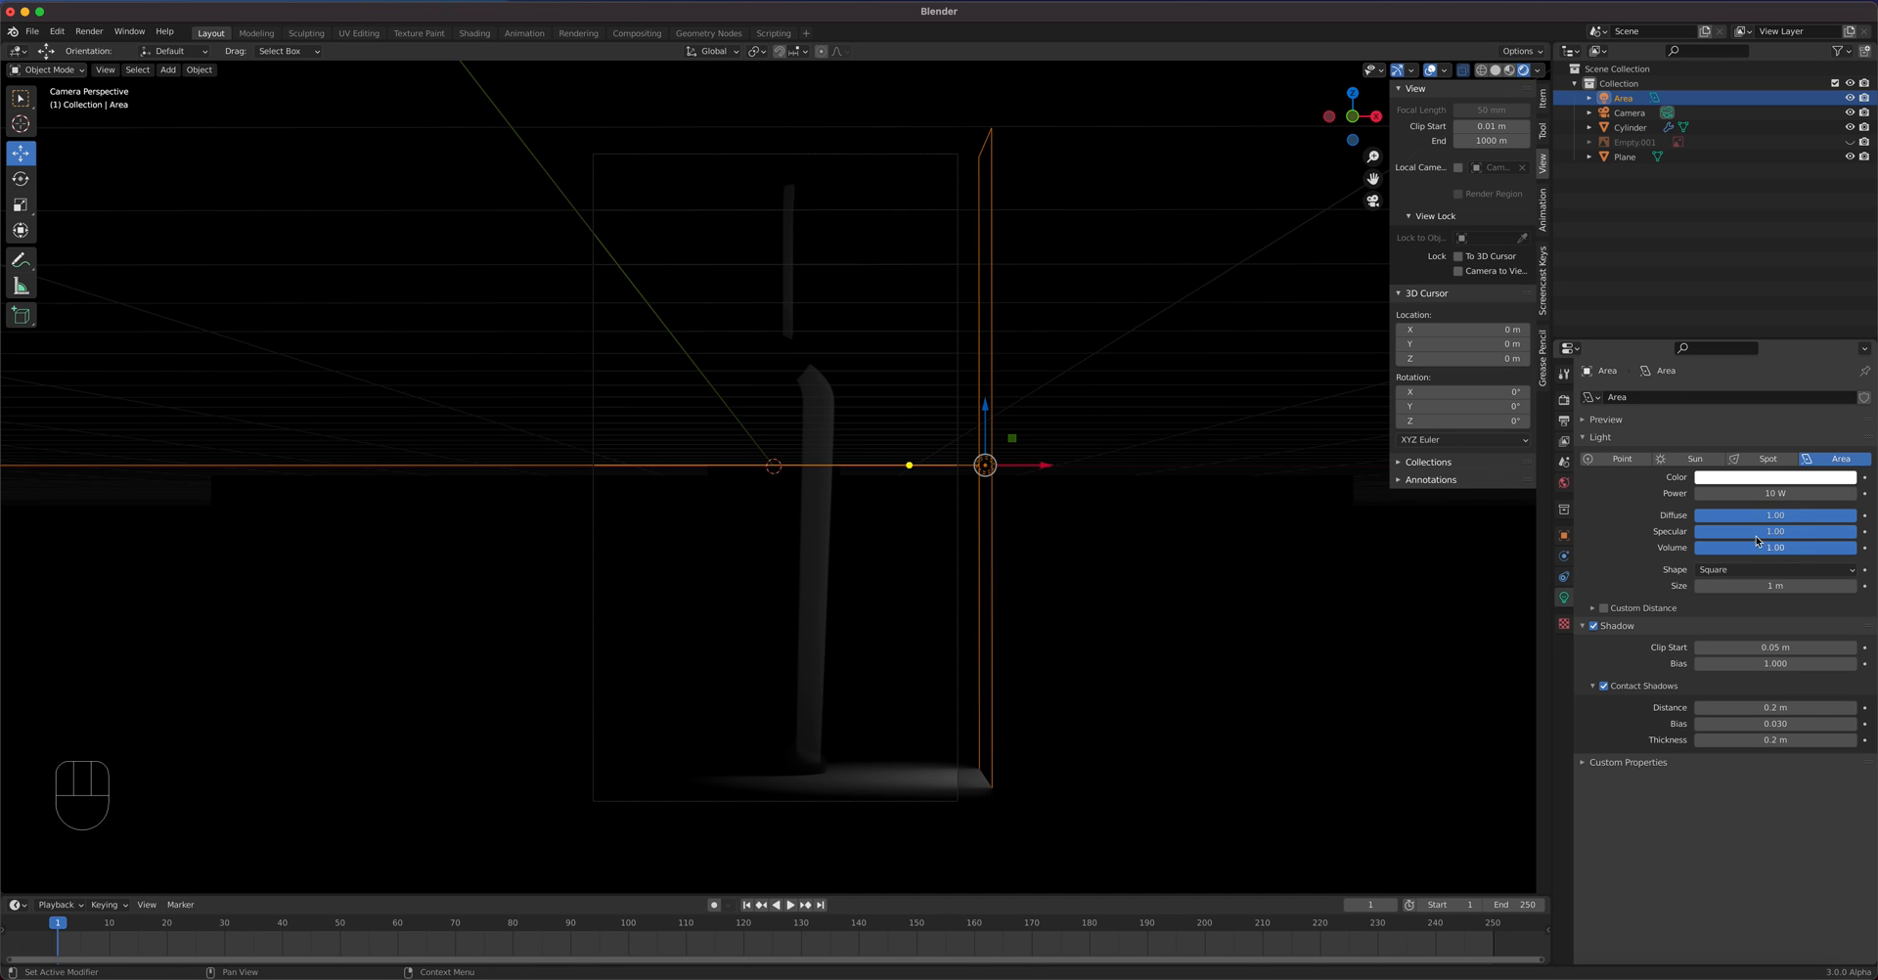
left_click(1776, 493)
type("500")
key("Return")
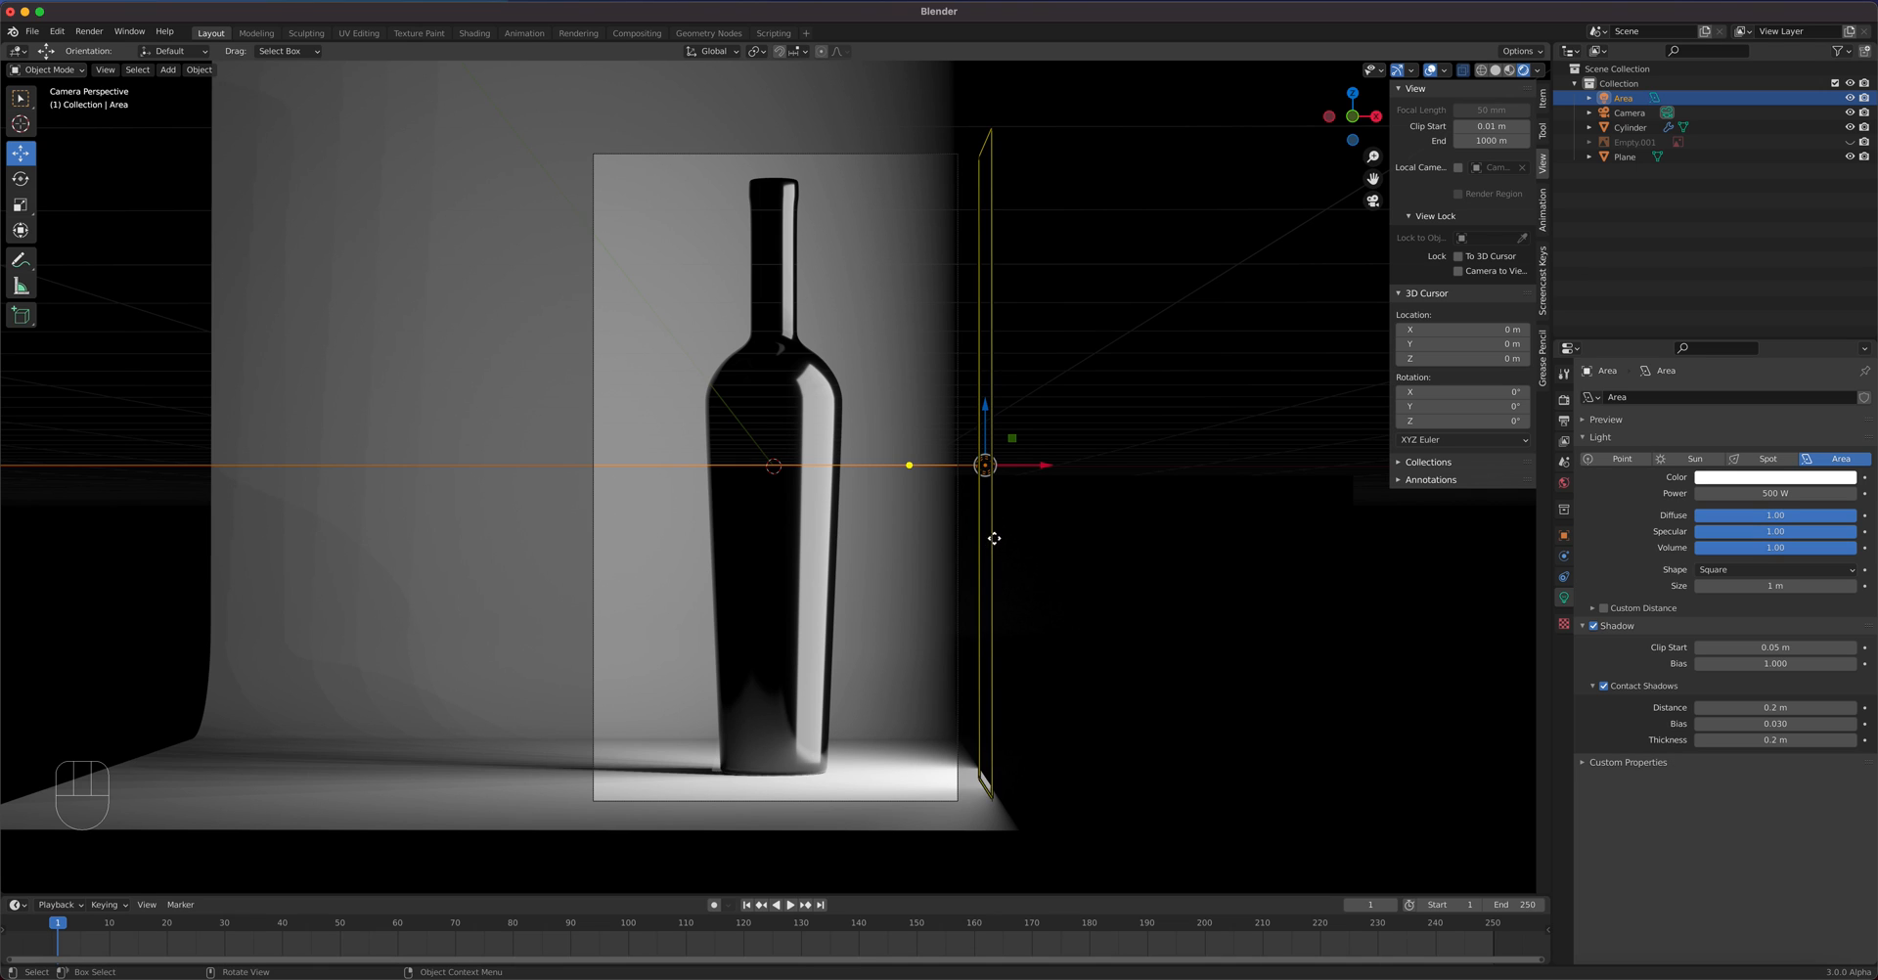
- Try the area light without contact shadows and with a much larger contact shadow distance
left_click(1604, 686)
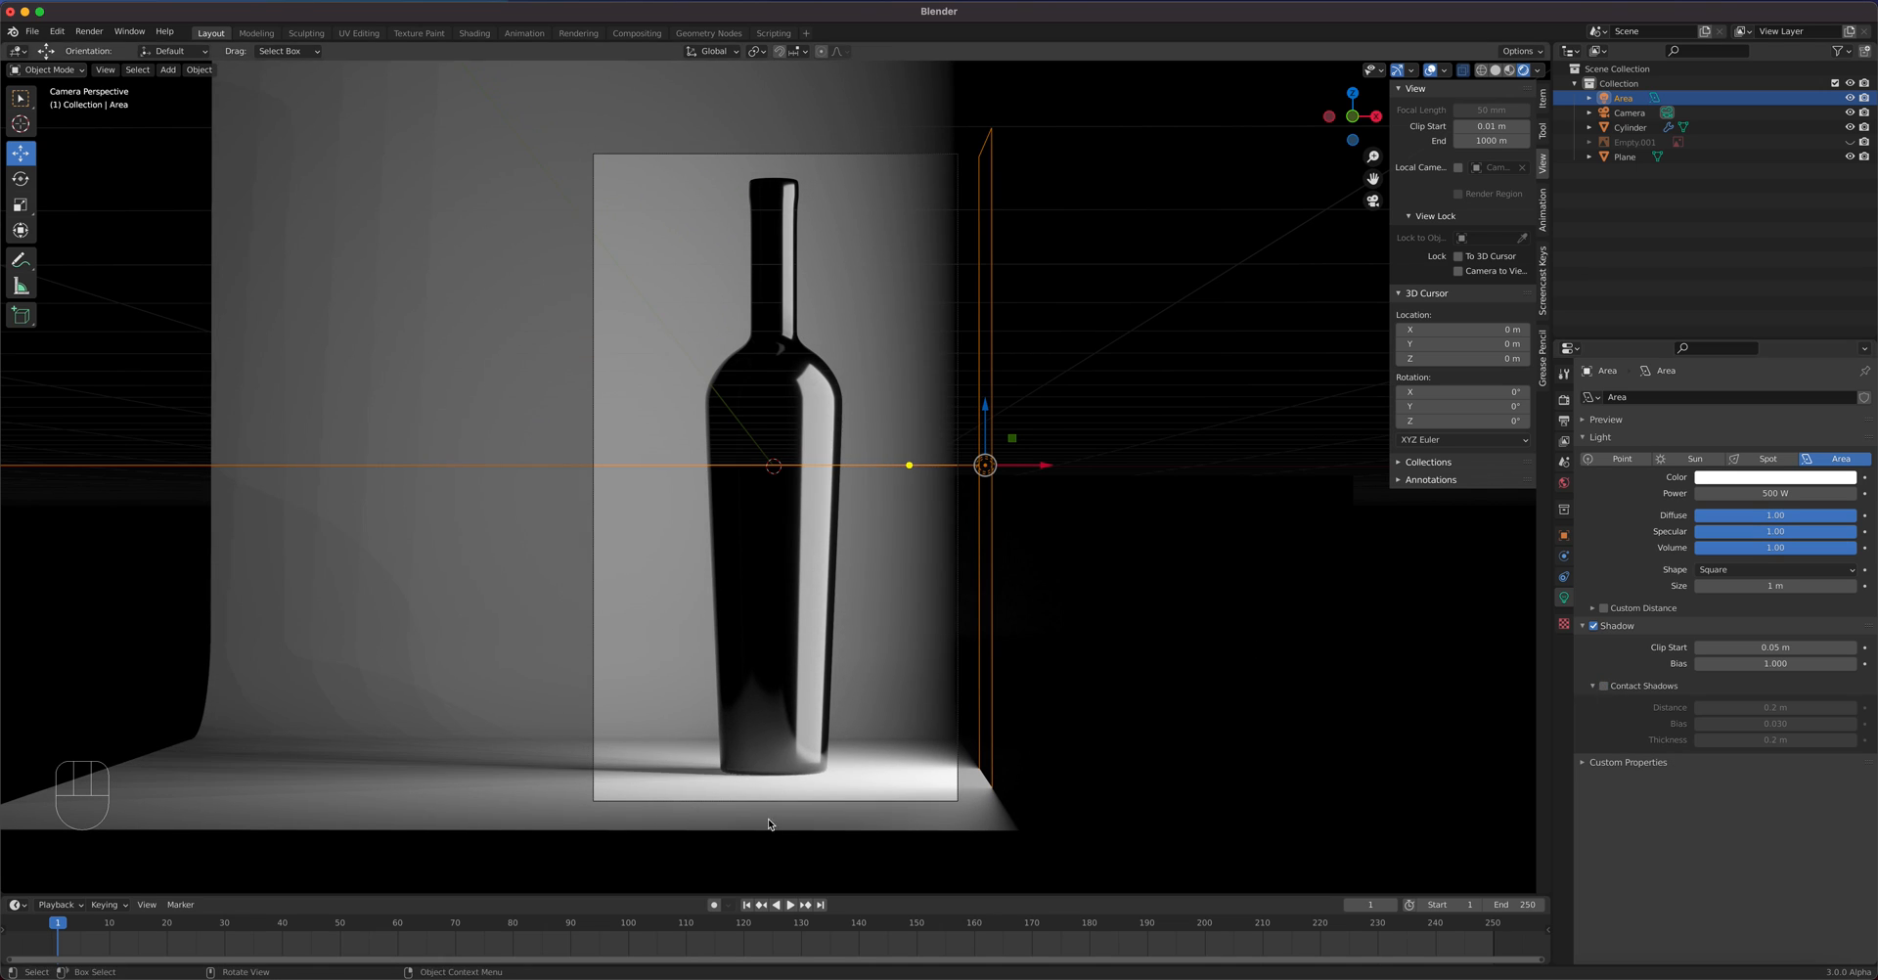
left_click(1604, 687)
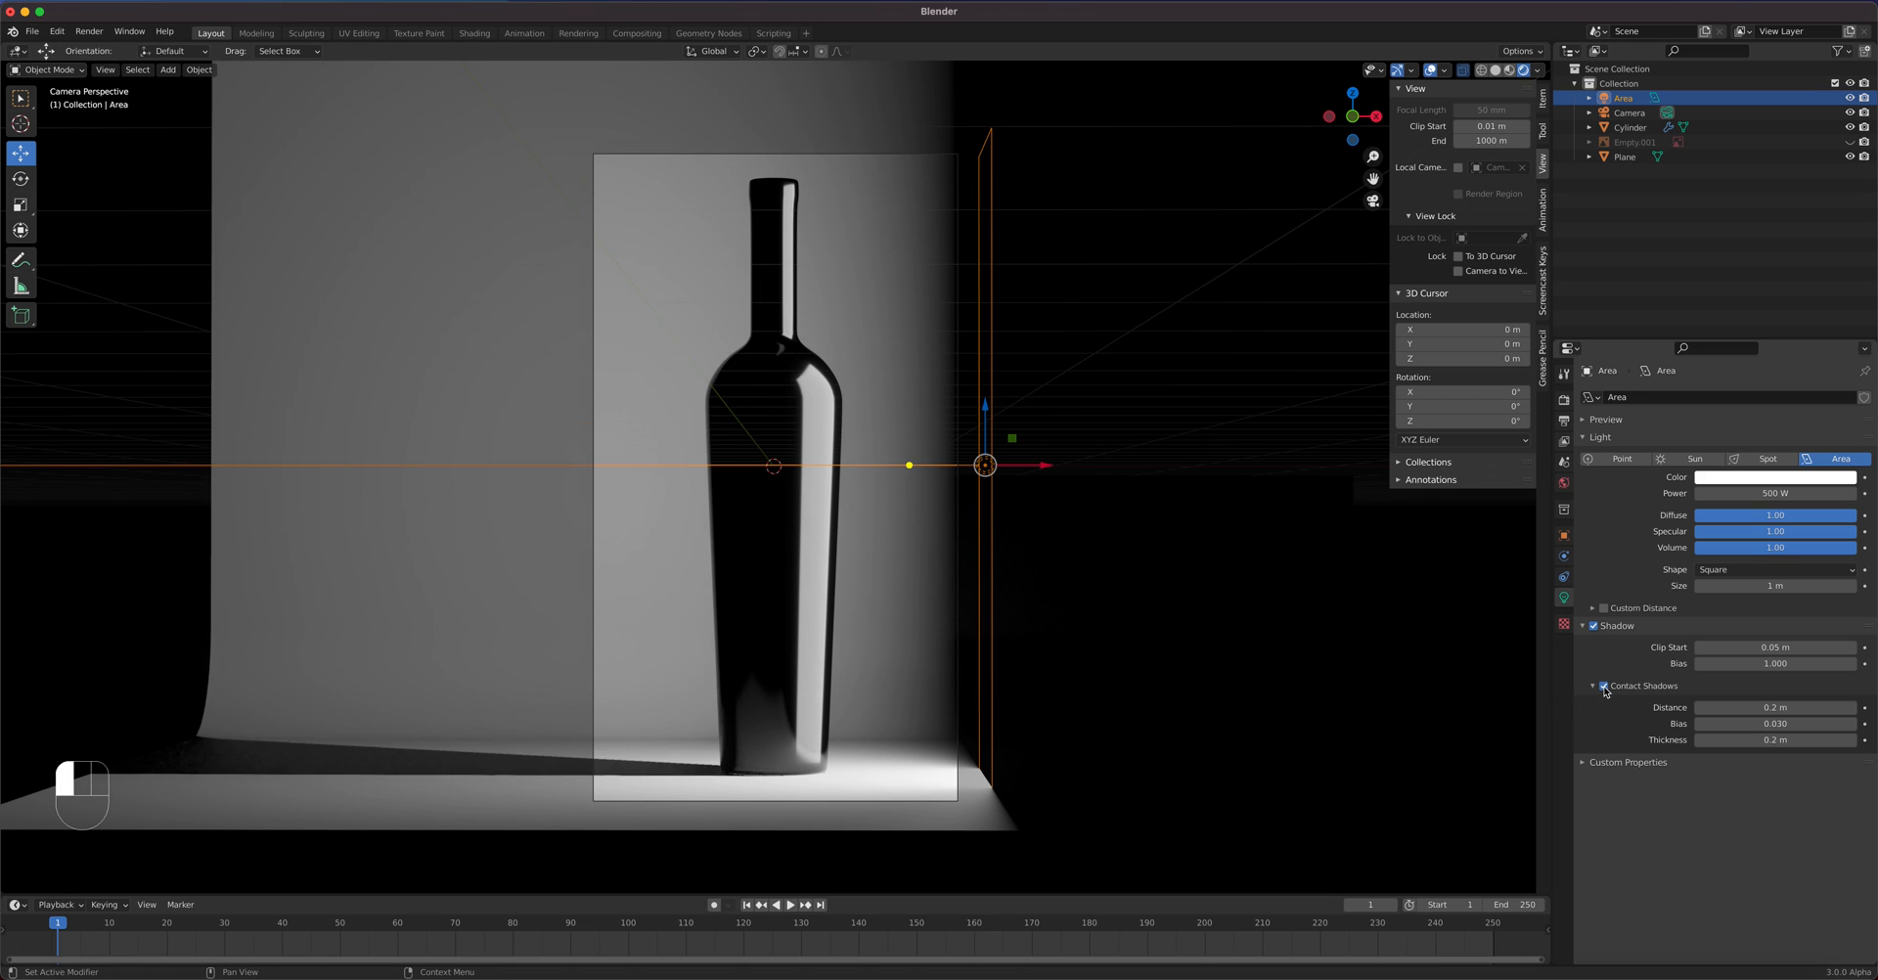
left_click_drag(1759, 709, 1760, 715)
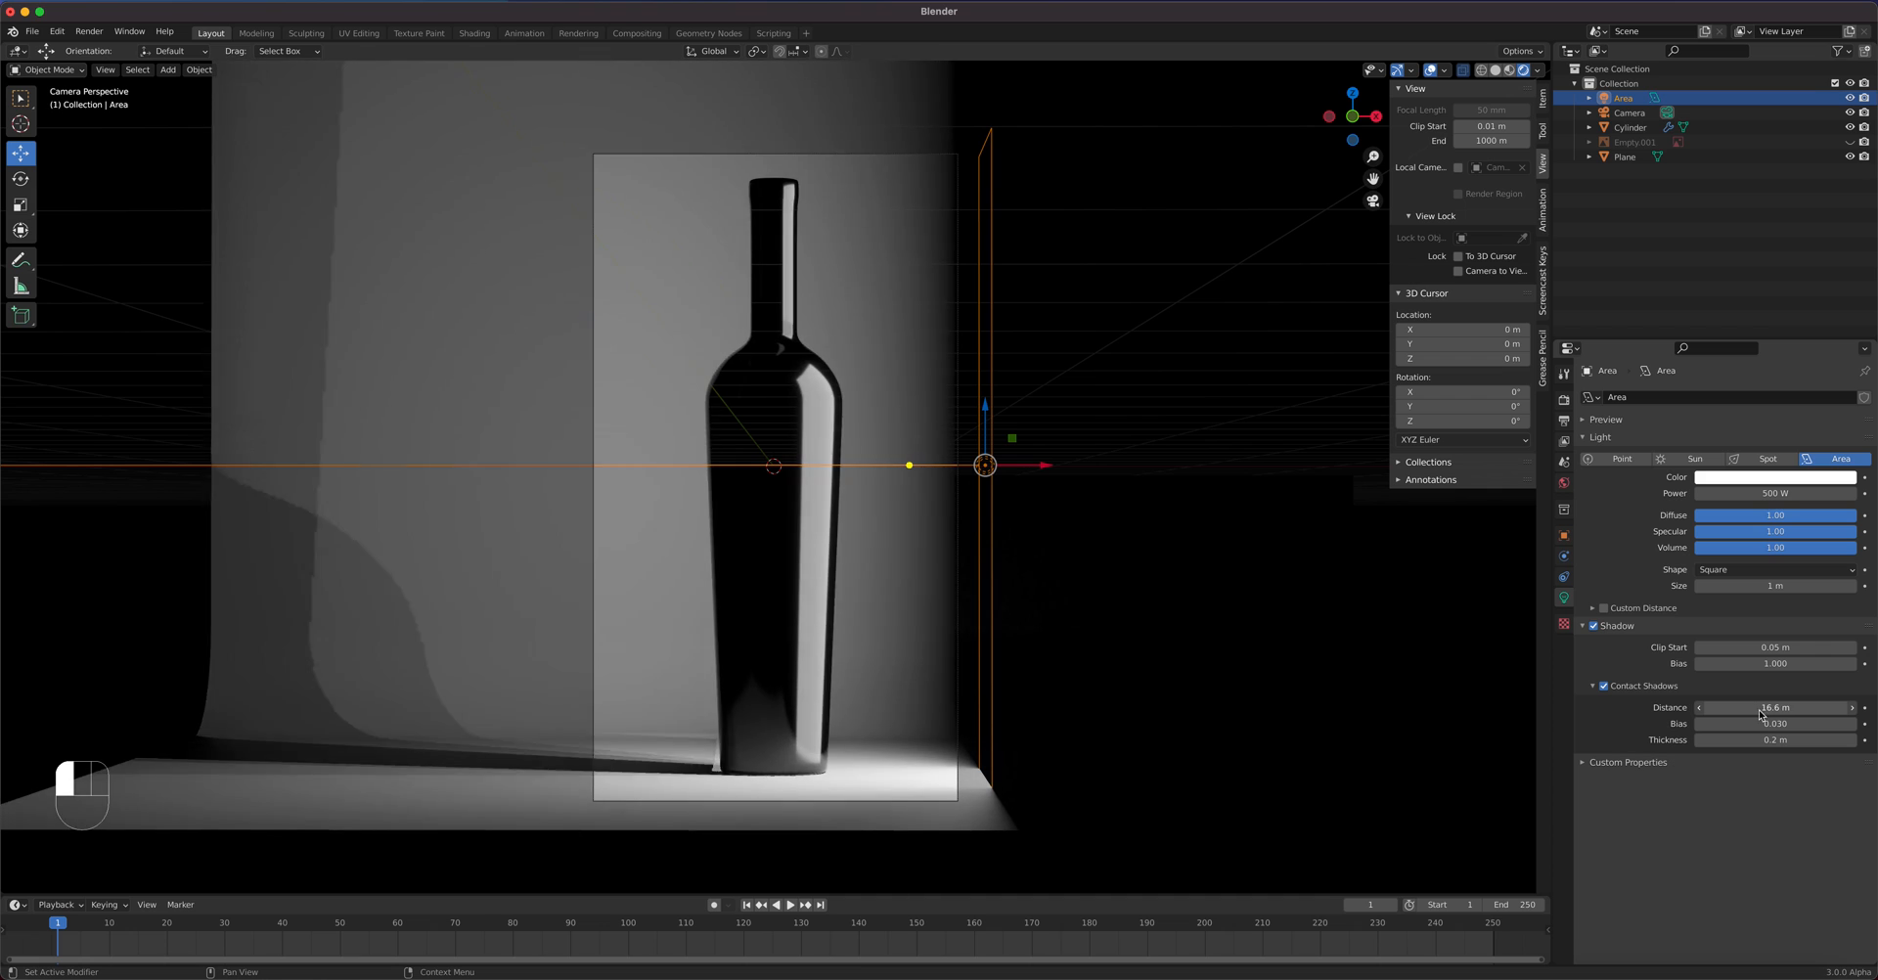
key("Escape")
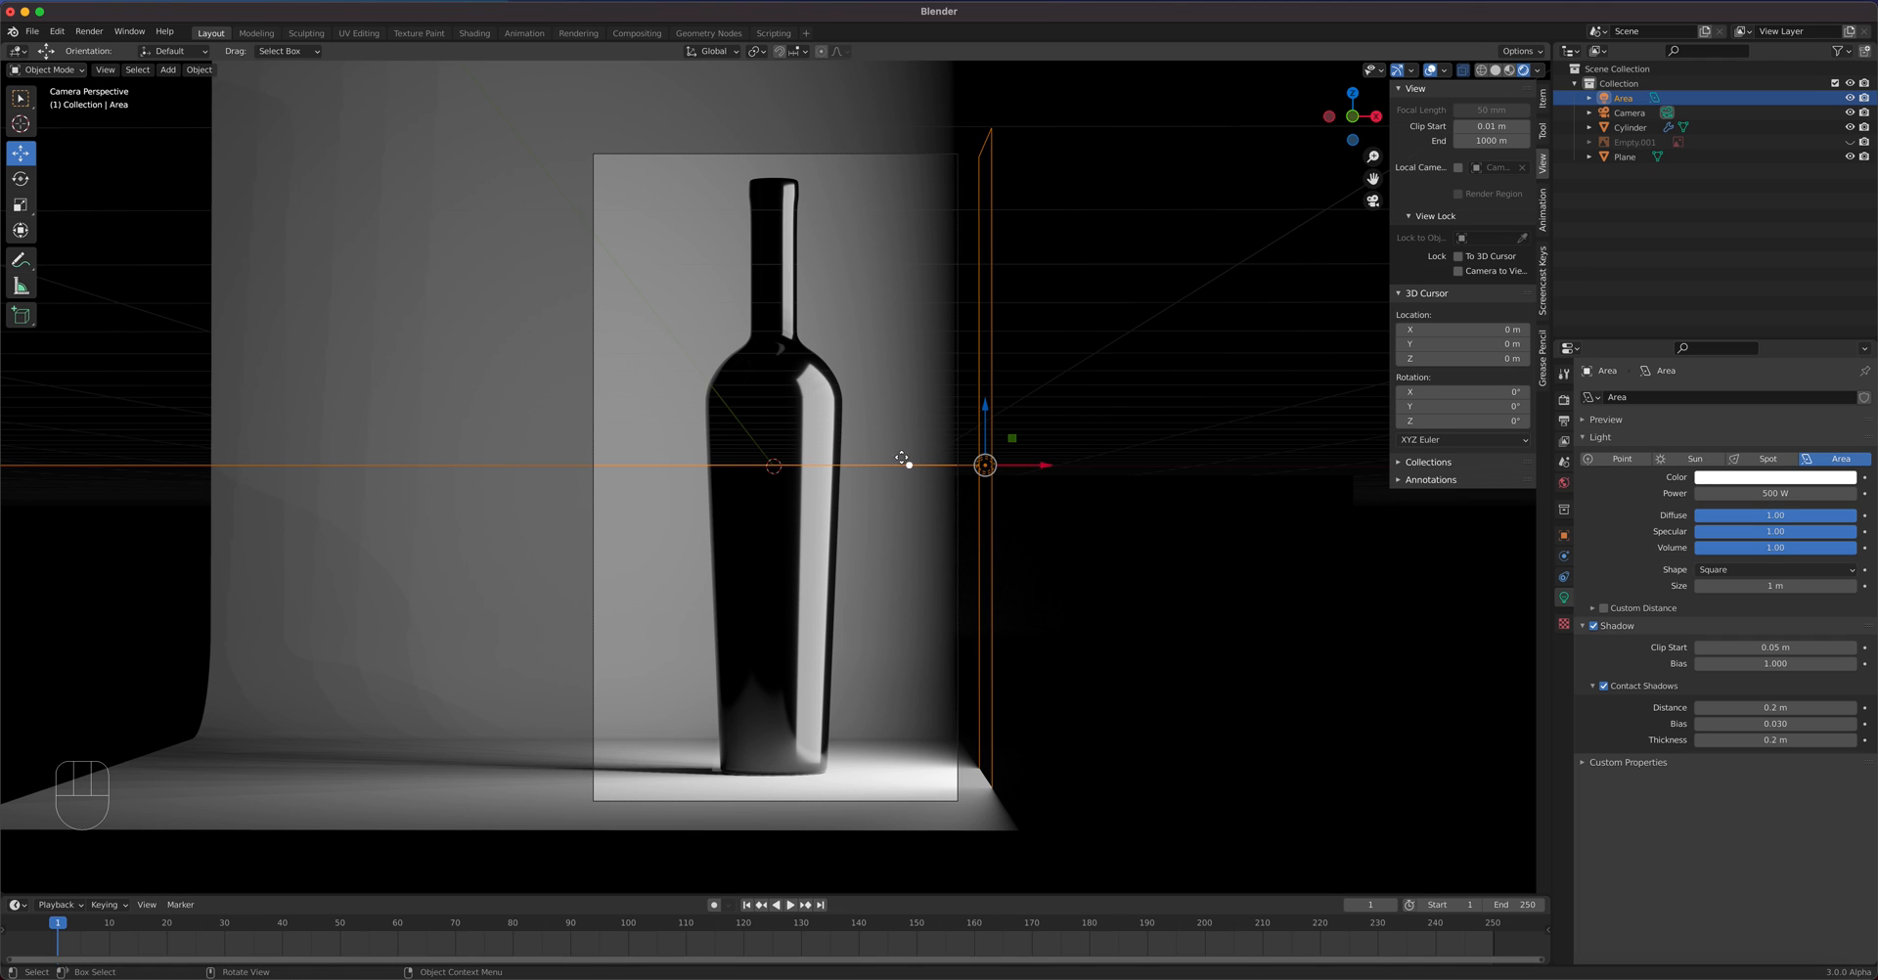
- Move the area light about 0.49 m along the positive X axis and raise it about 0.12 m along Z
left_click_drag(1048, 466, 1119, 462)
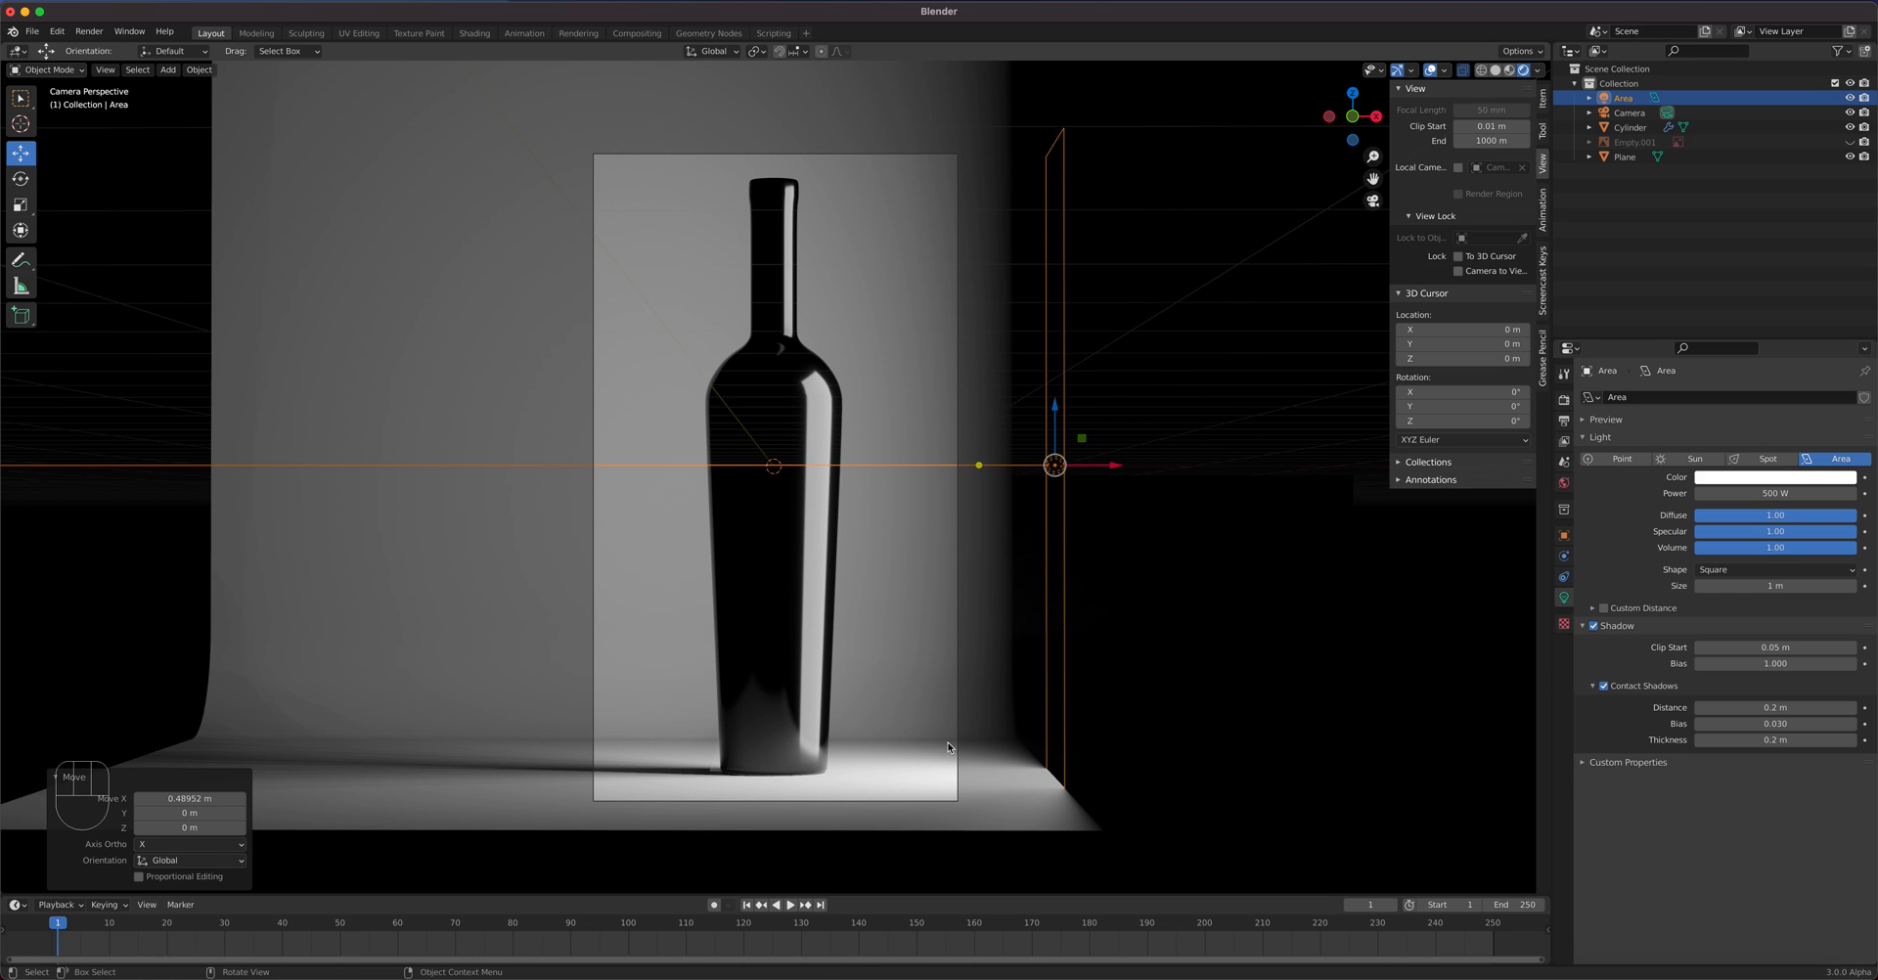
mouse_move(1056, 409)
left_mouse_down()
mouse_move(1069, 519)
mouse_move(1060, 322)
mouse_move(1060, 419)
mouse_move(1066, 387)
left_mouse_up()
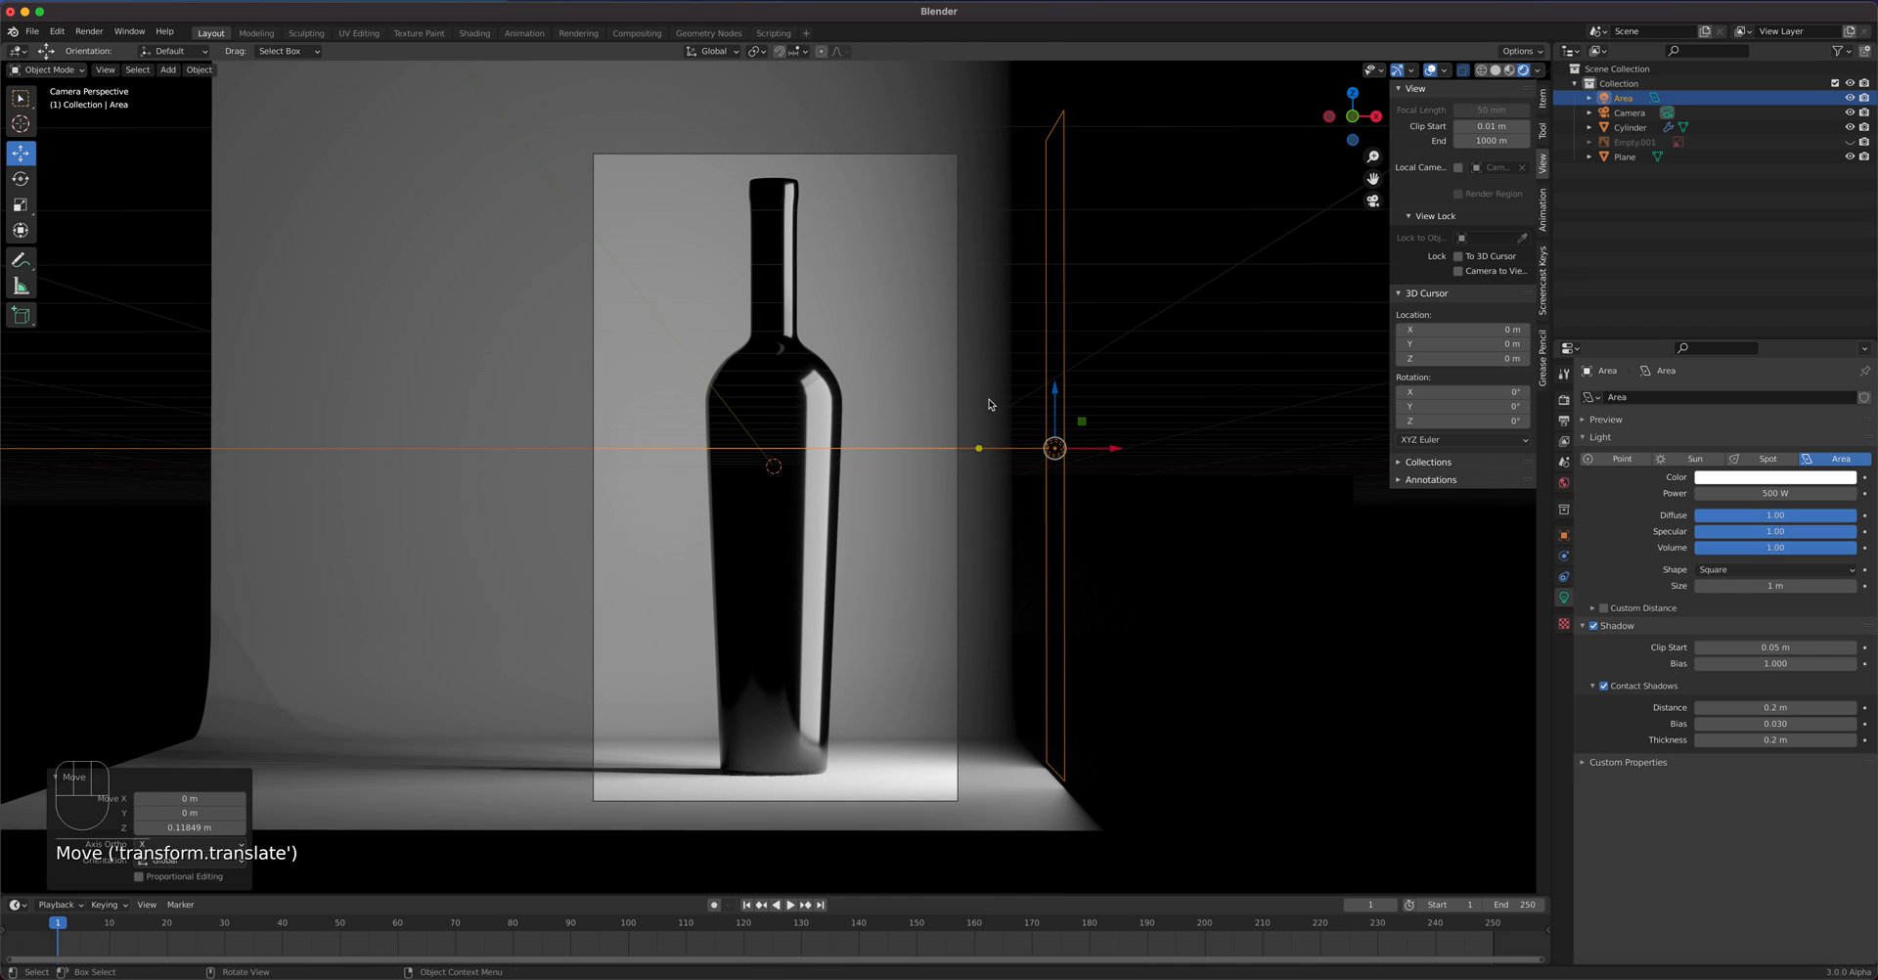
left_click(498, 392)
left_click(1034, 556)
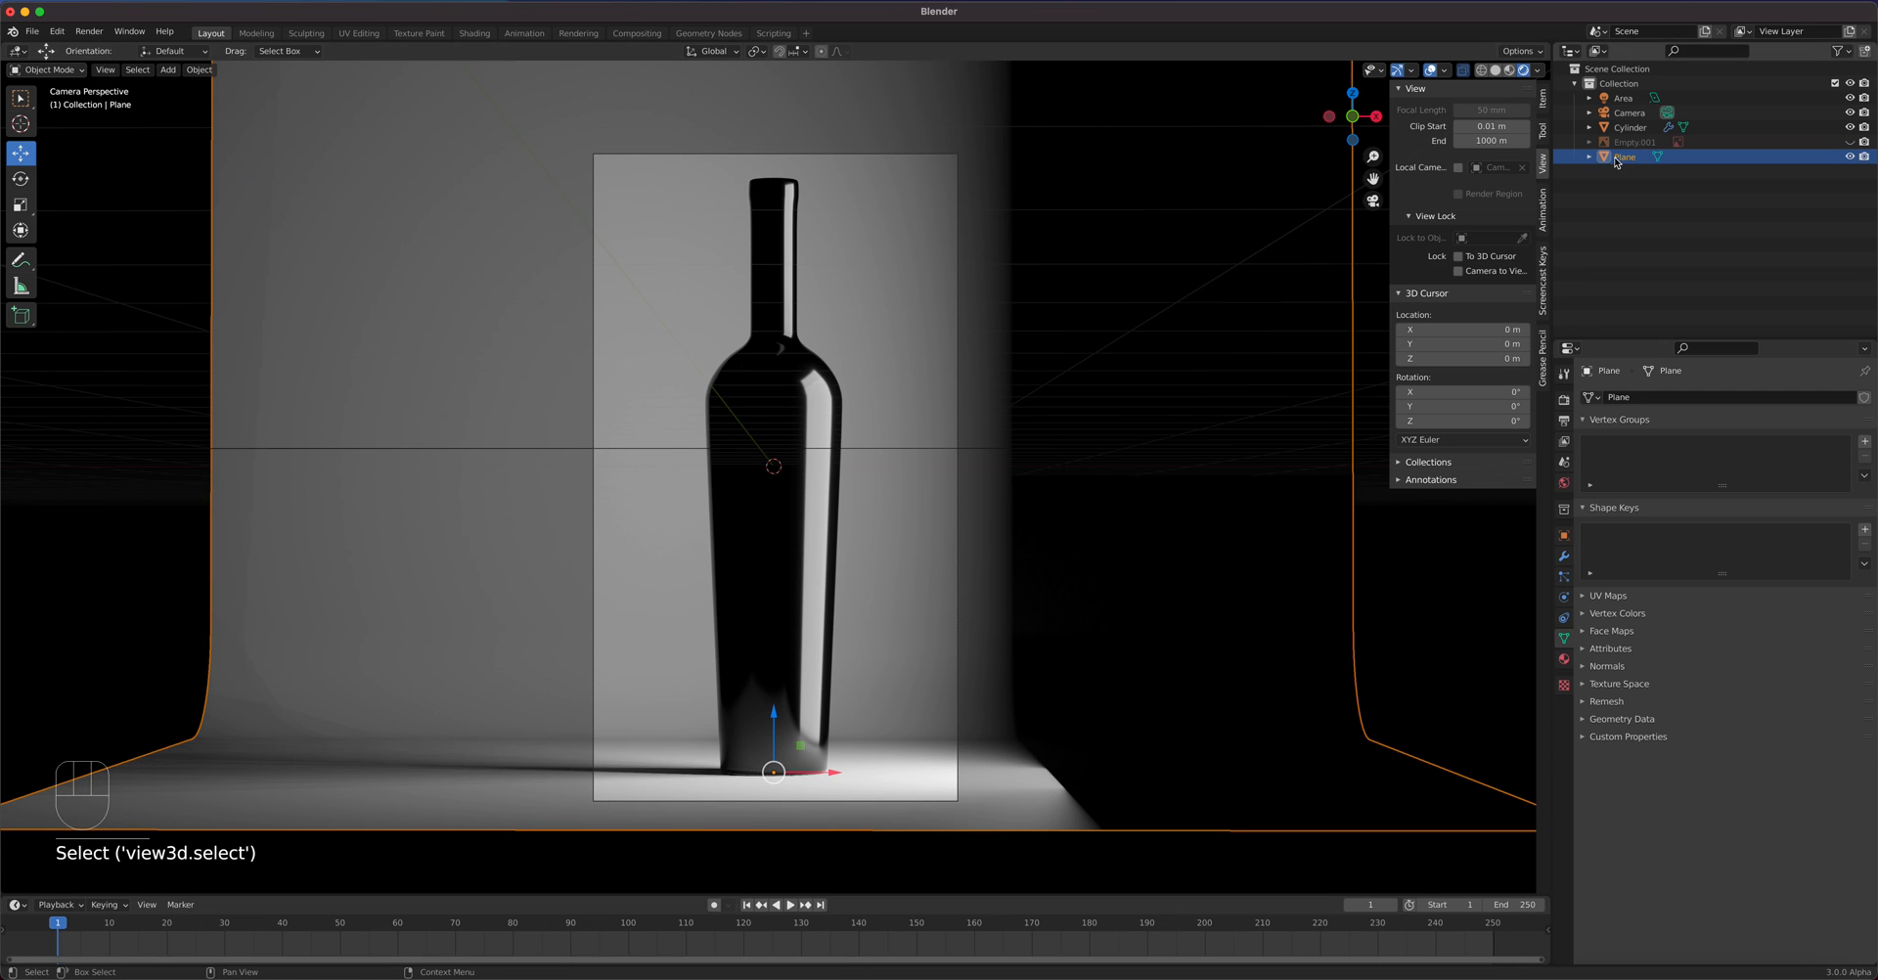
- Duplicate the area light in wireframe top view, placing the copy on the bottle's opposite side about 3.27 m along negative X
left_click(1623, 97)
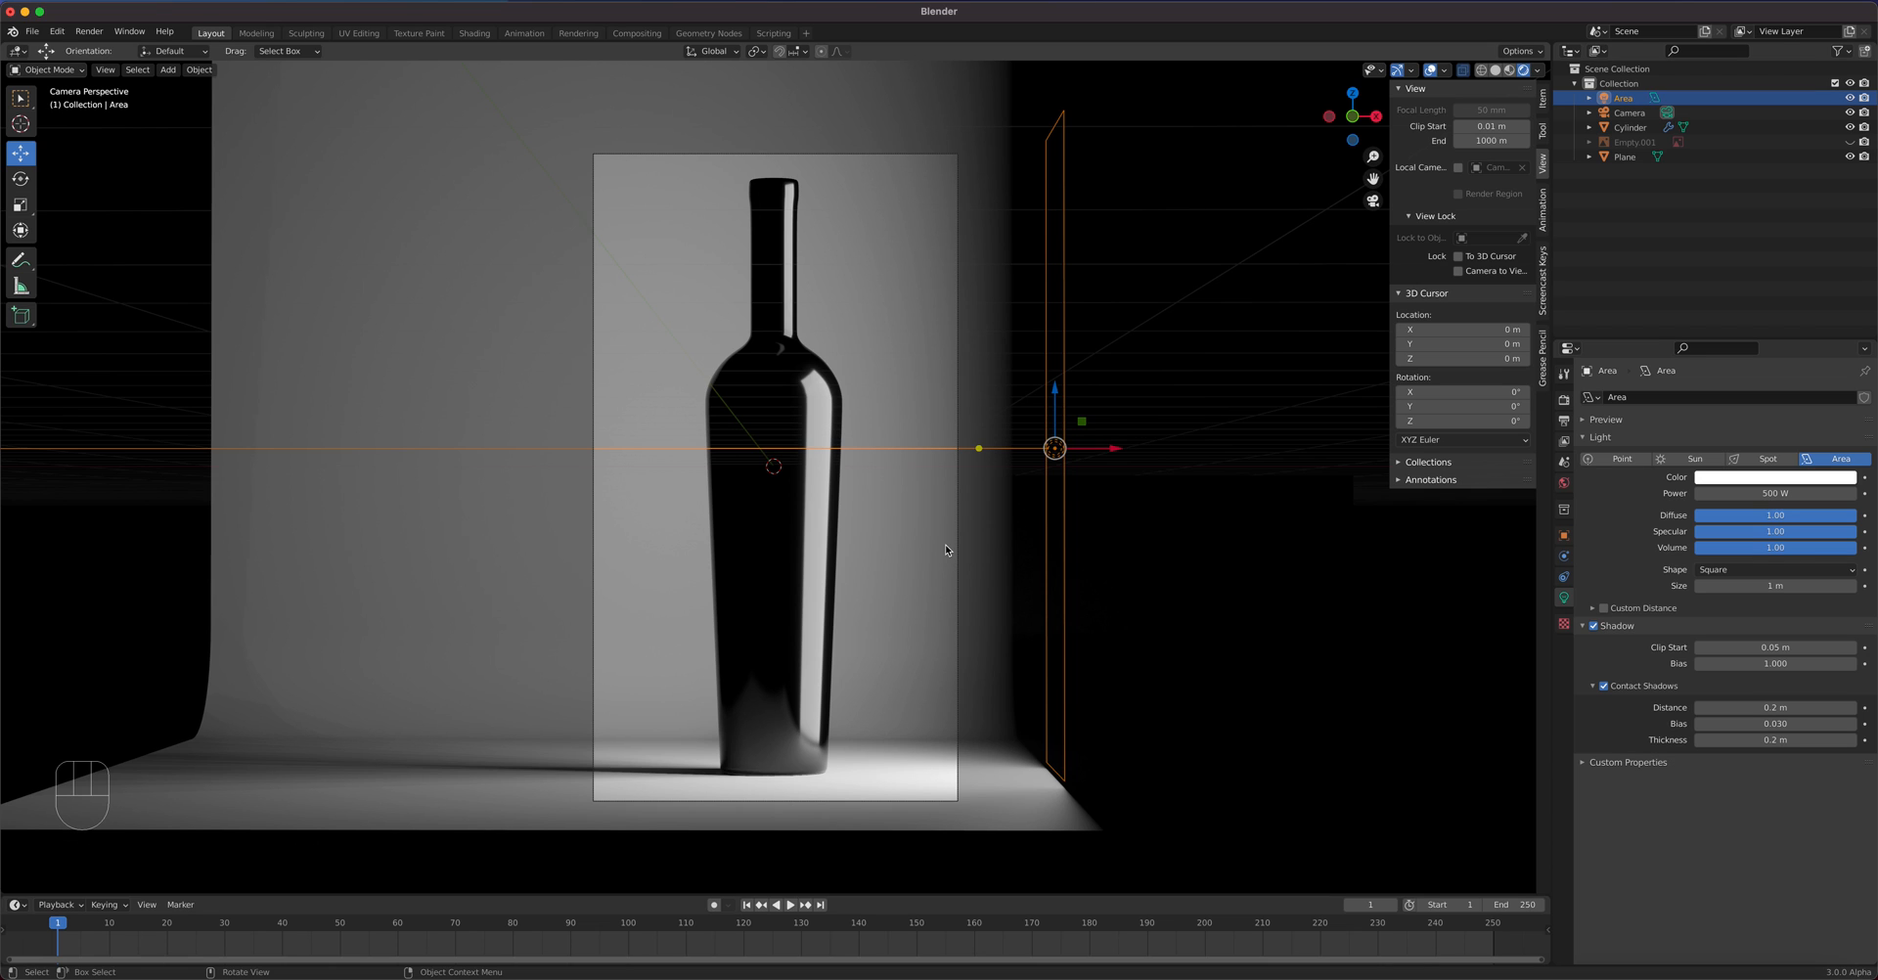
key("KP_7")
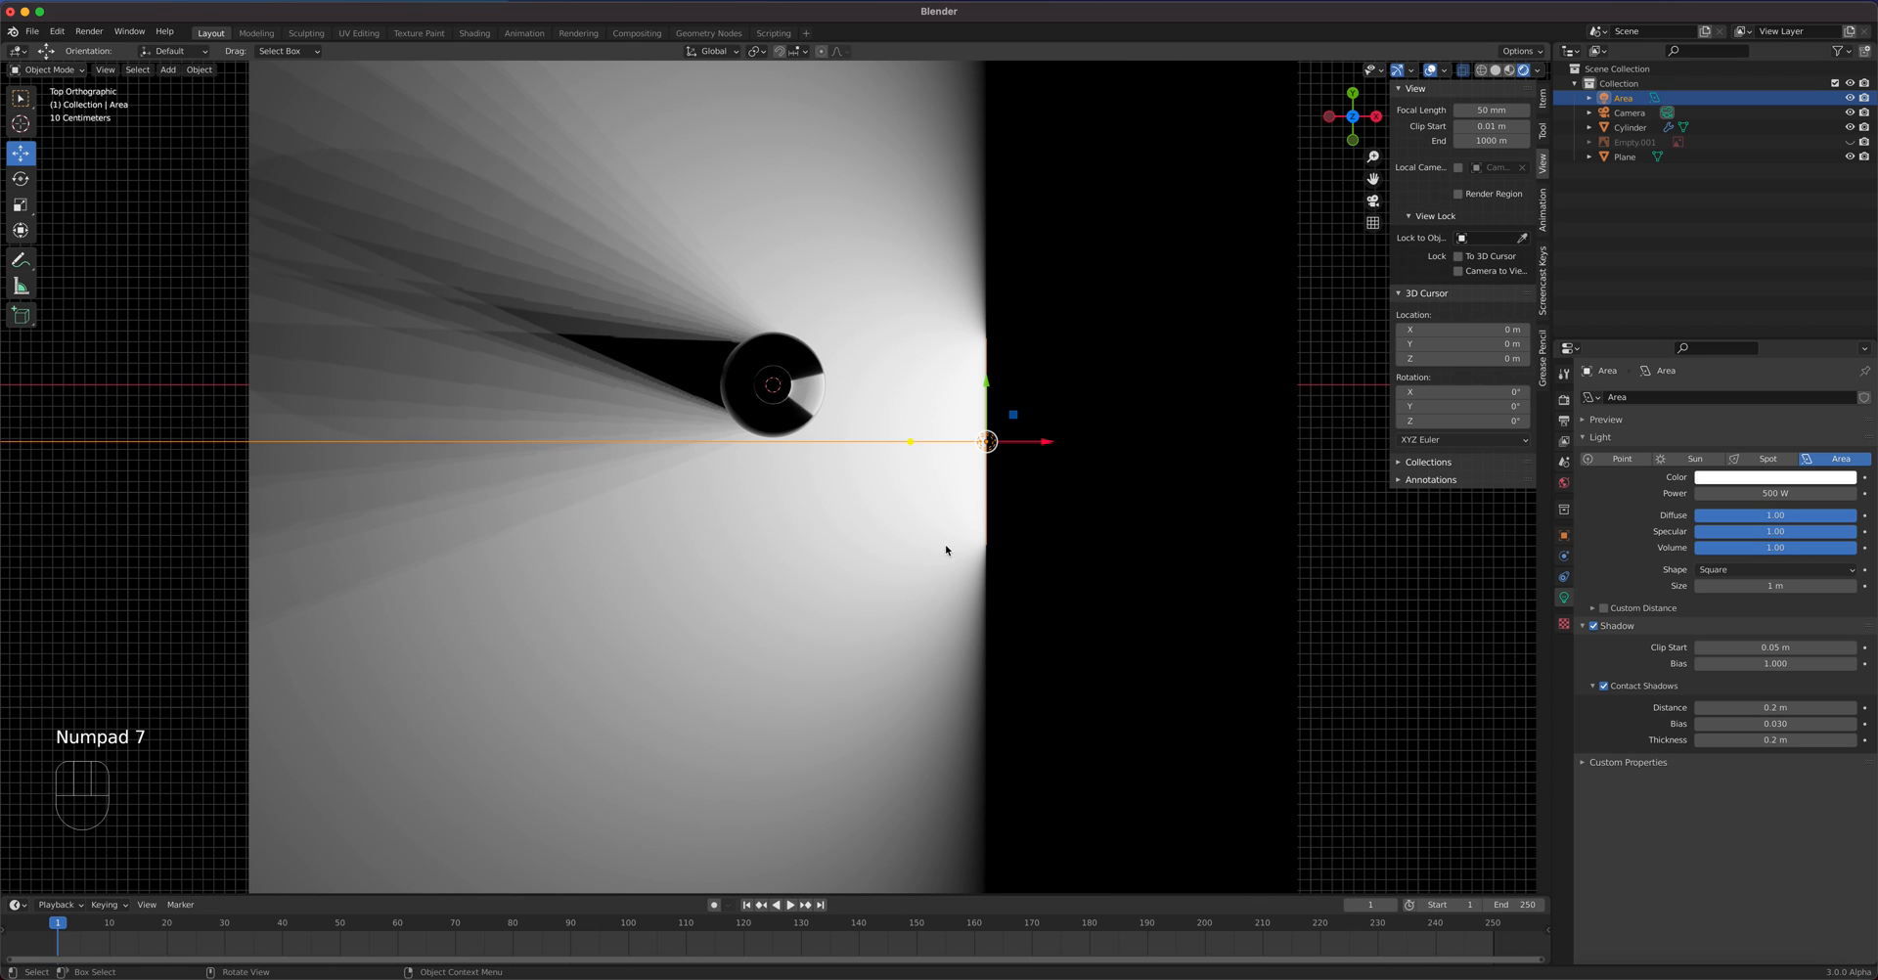
left_click(1481, 69)
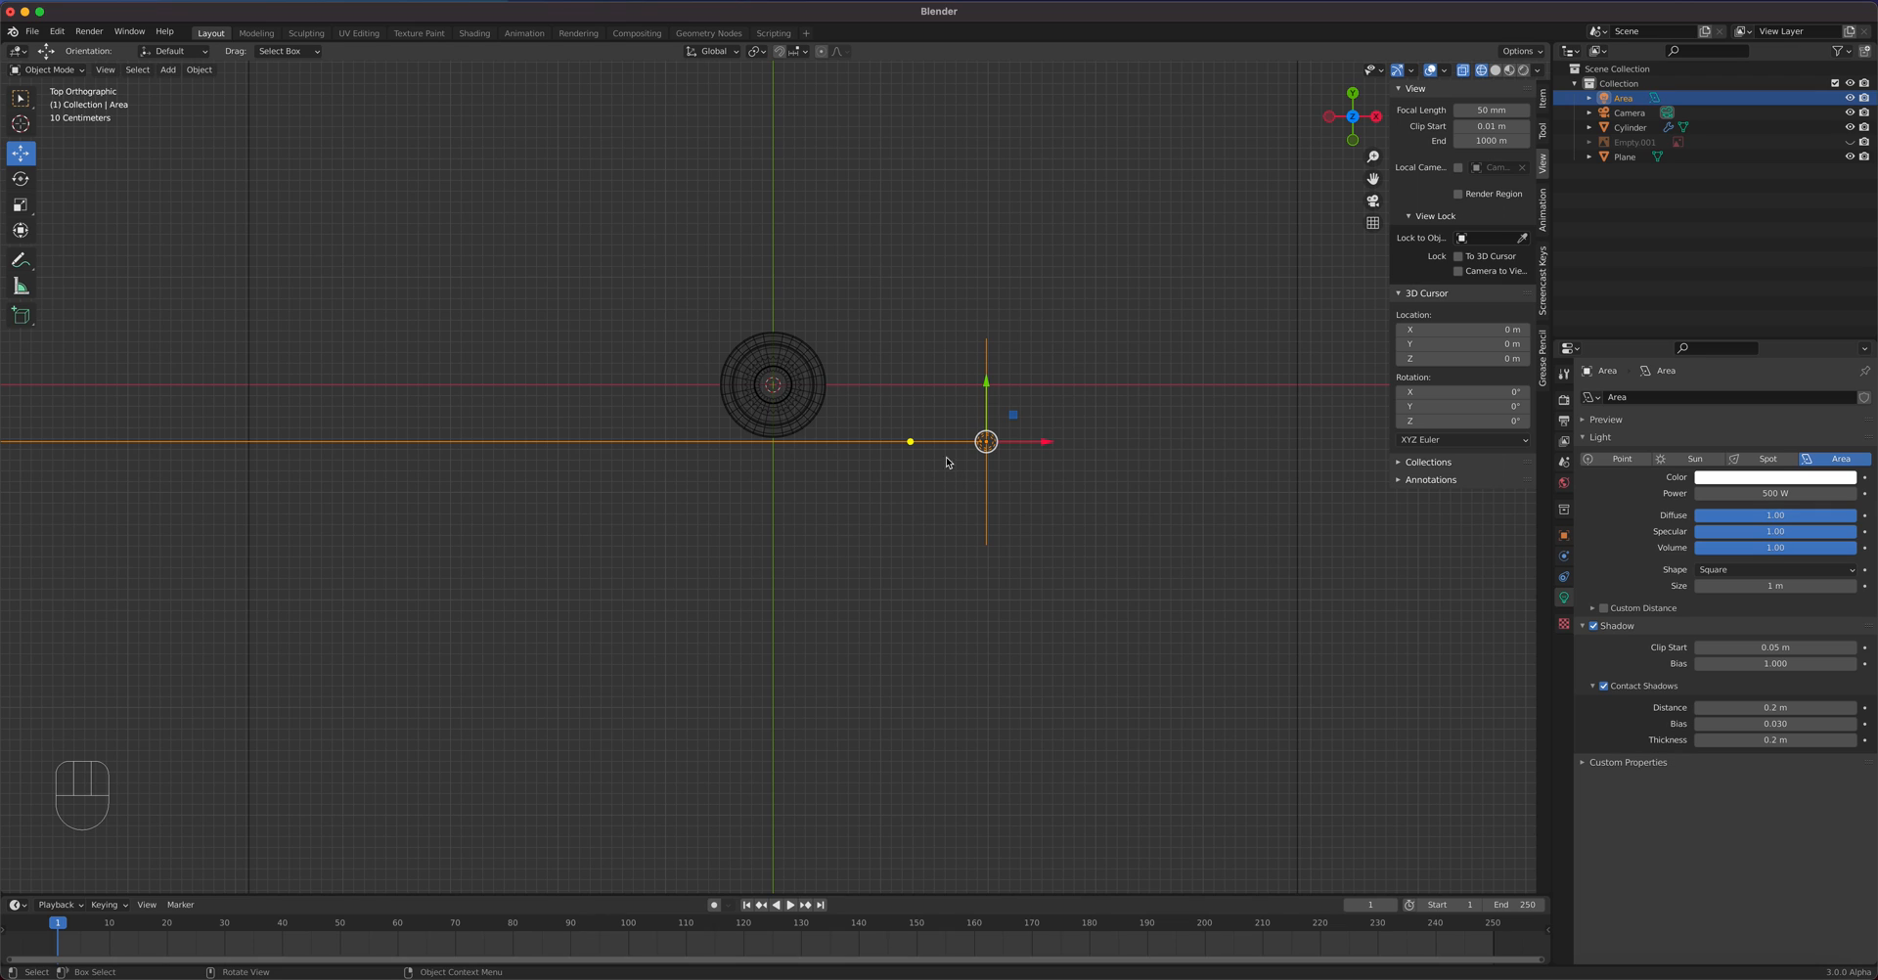
key("shift+d")
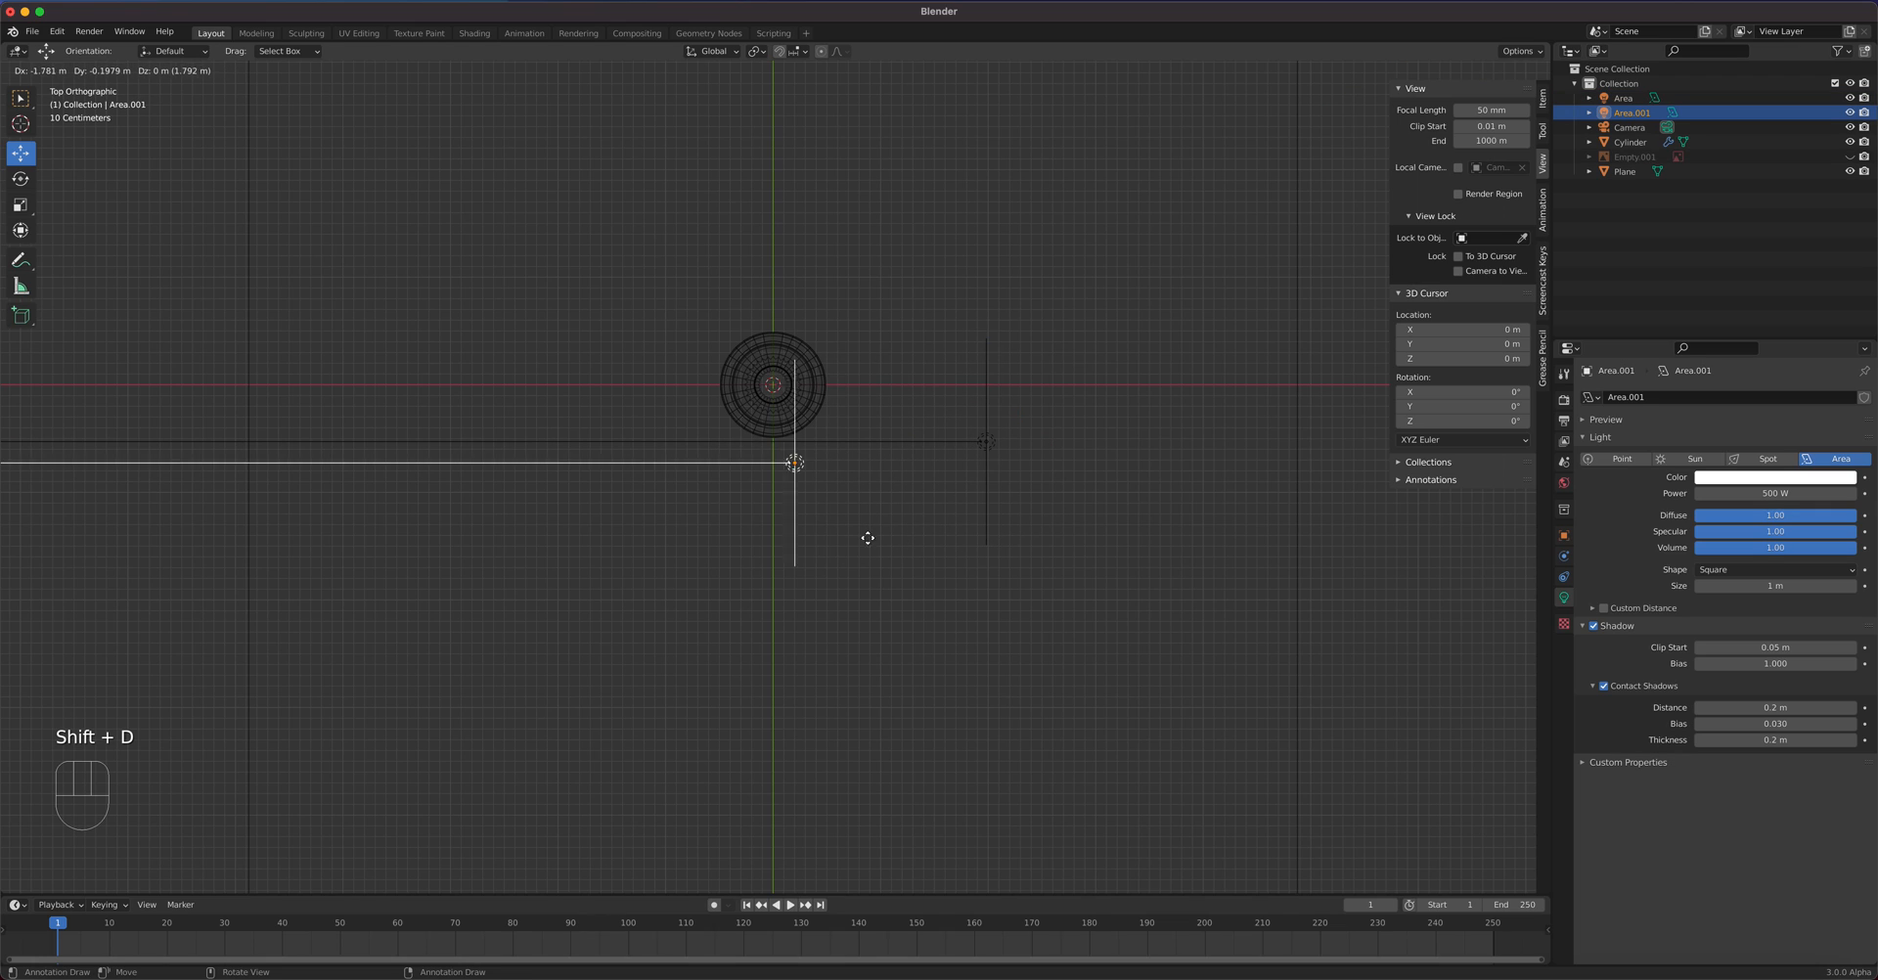
left_click(733, 530)
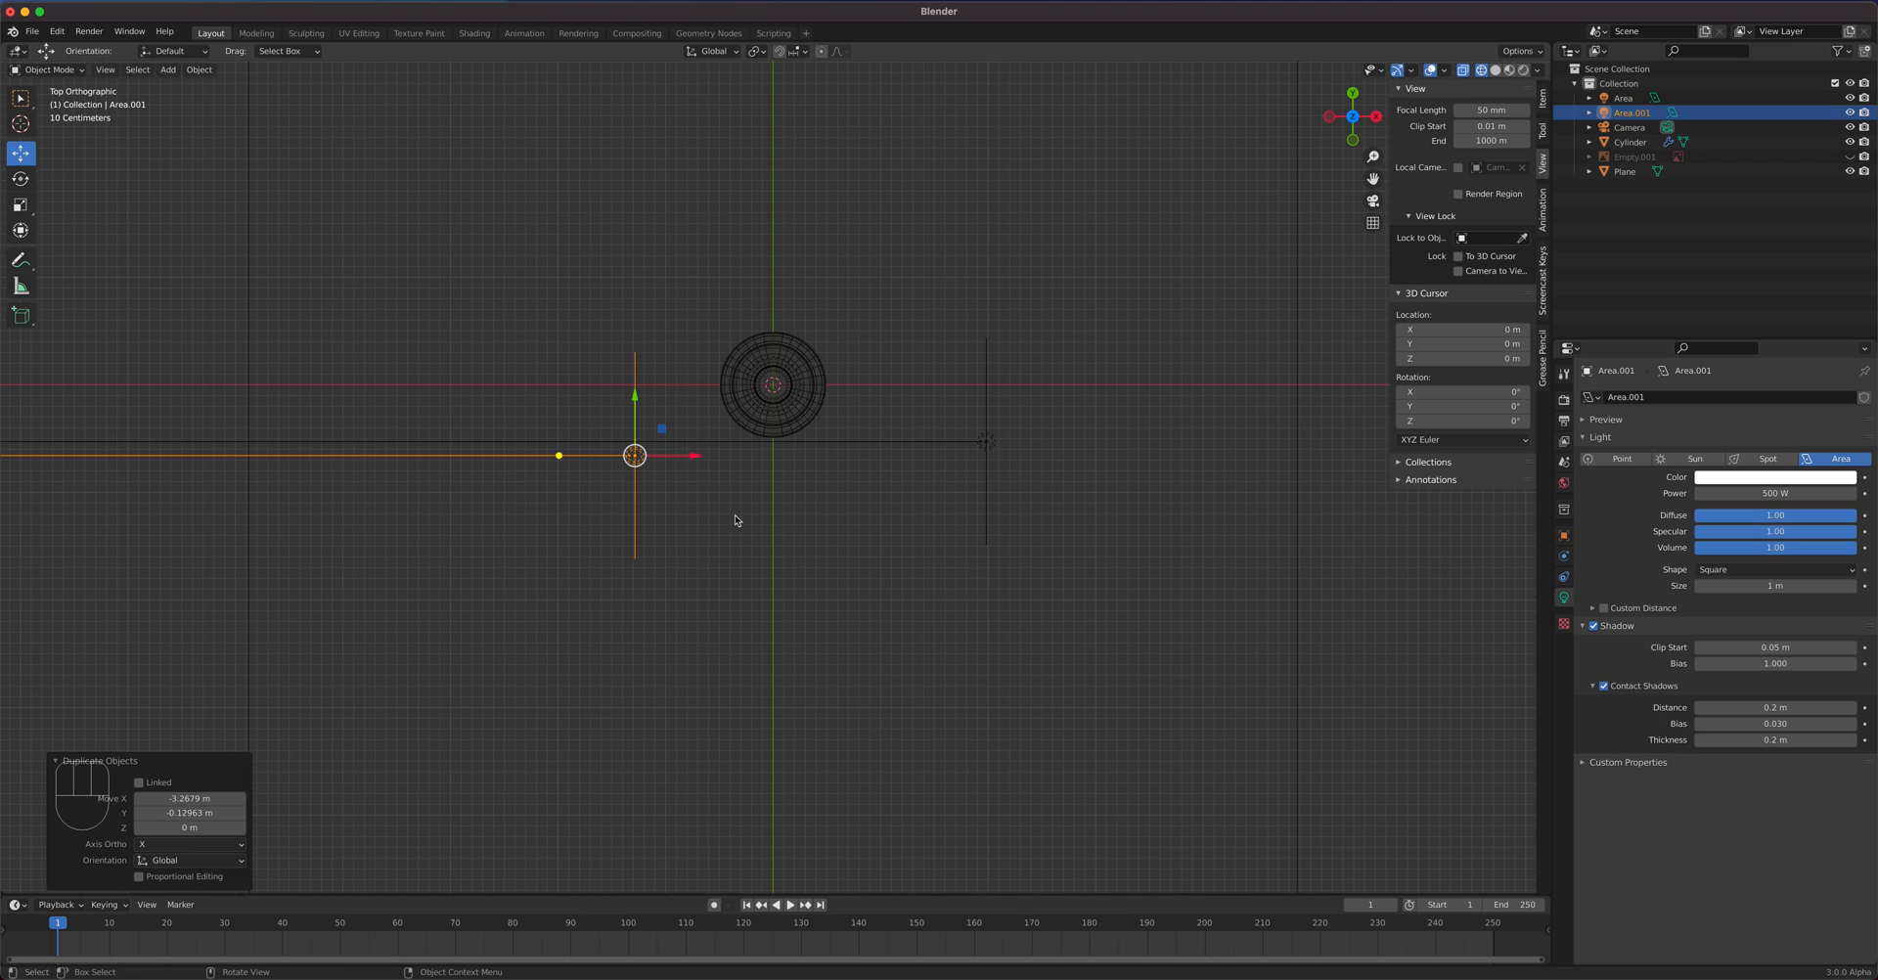
- Rotate the duplicated light 180° to face the bottle and move it about 0.94 m along negative X and 0.13 m along positive Y
key("r")
key("ctrl")
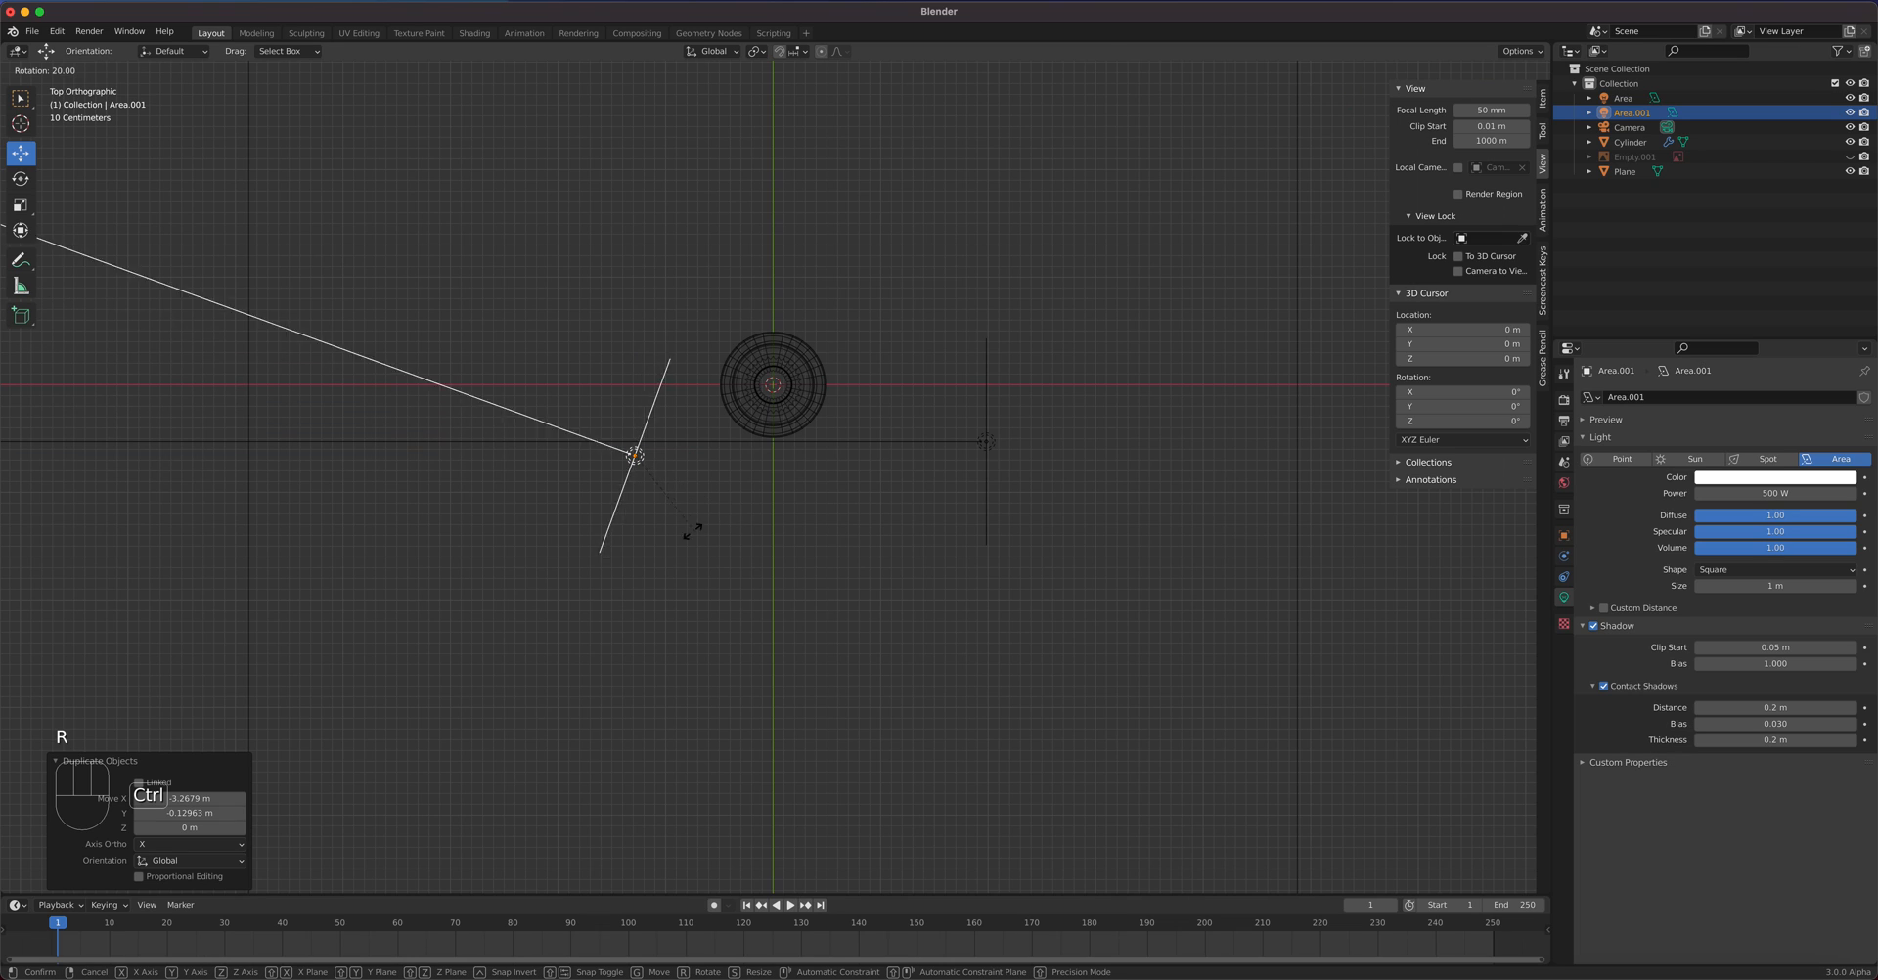
left_click(558, 404)
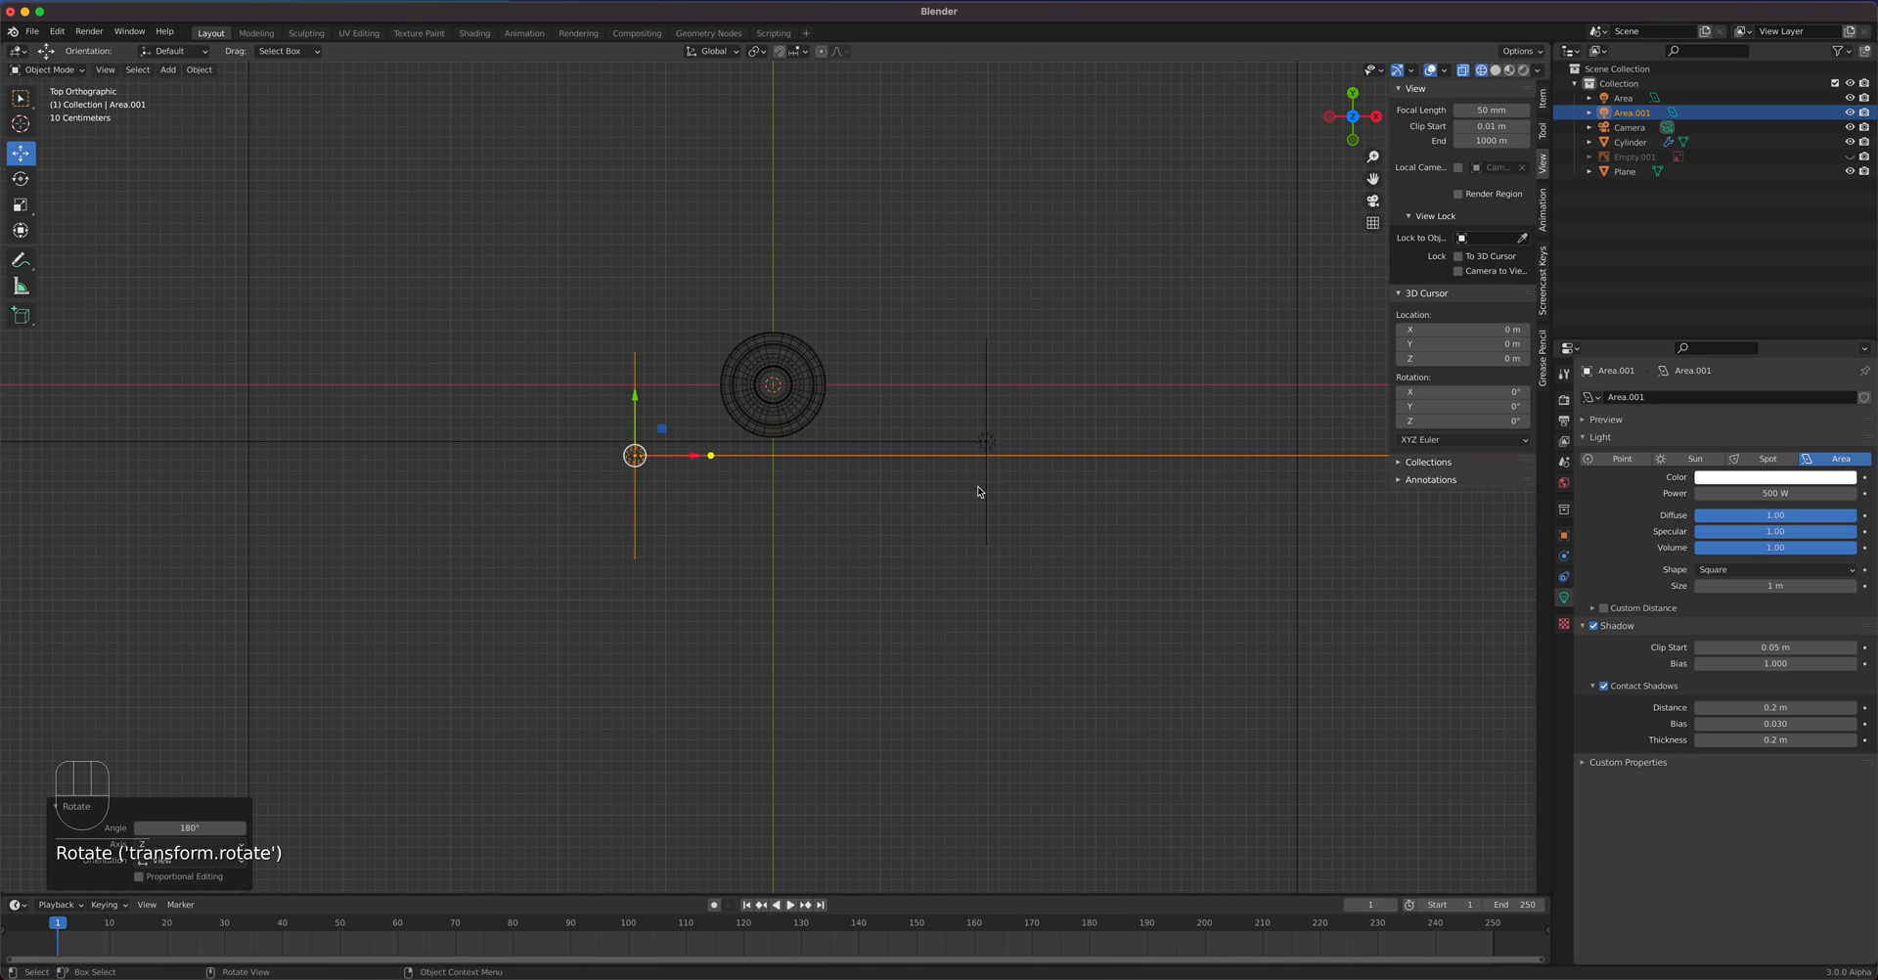
key("g")
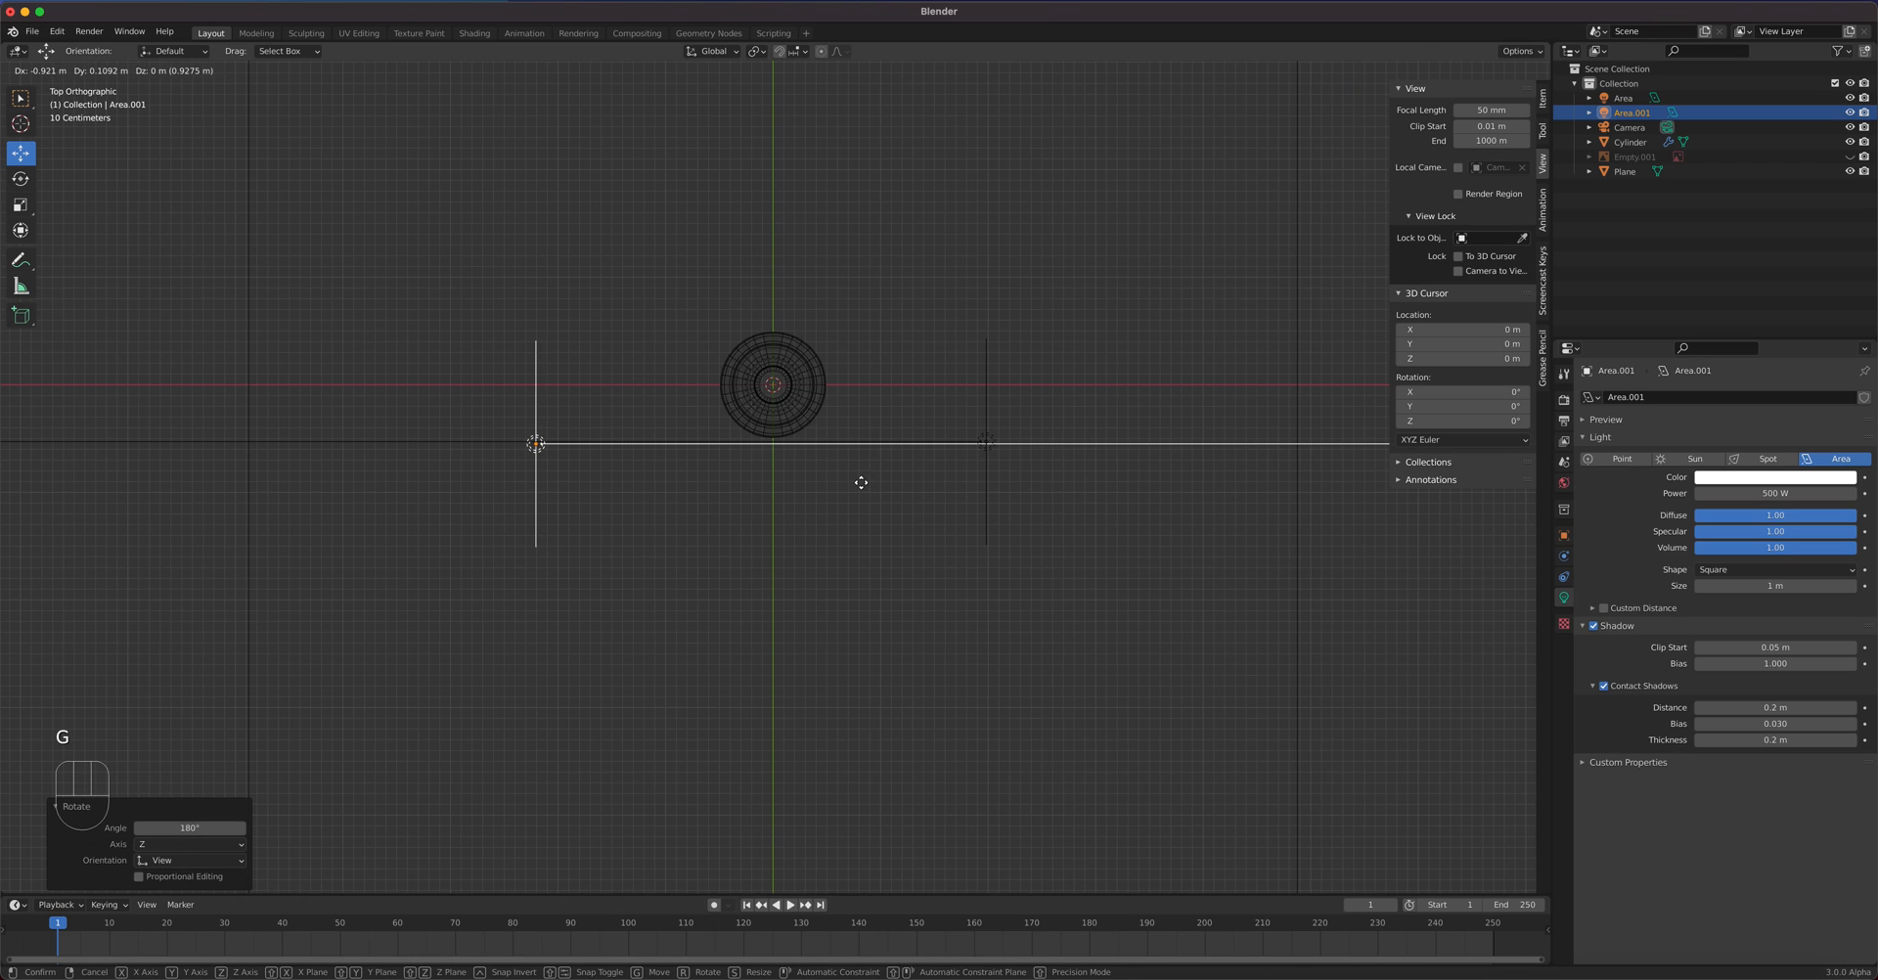
left_click(858, 479)
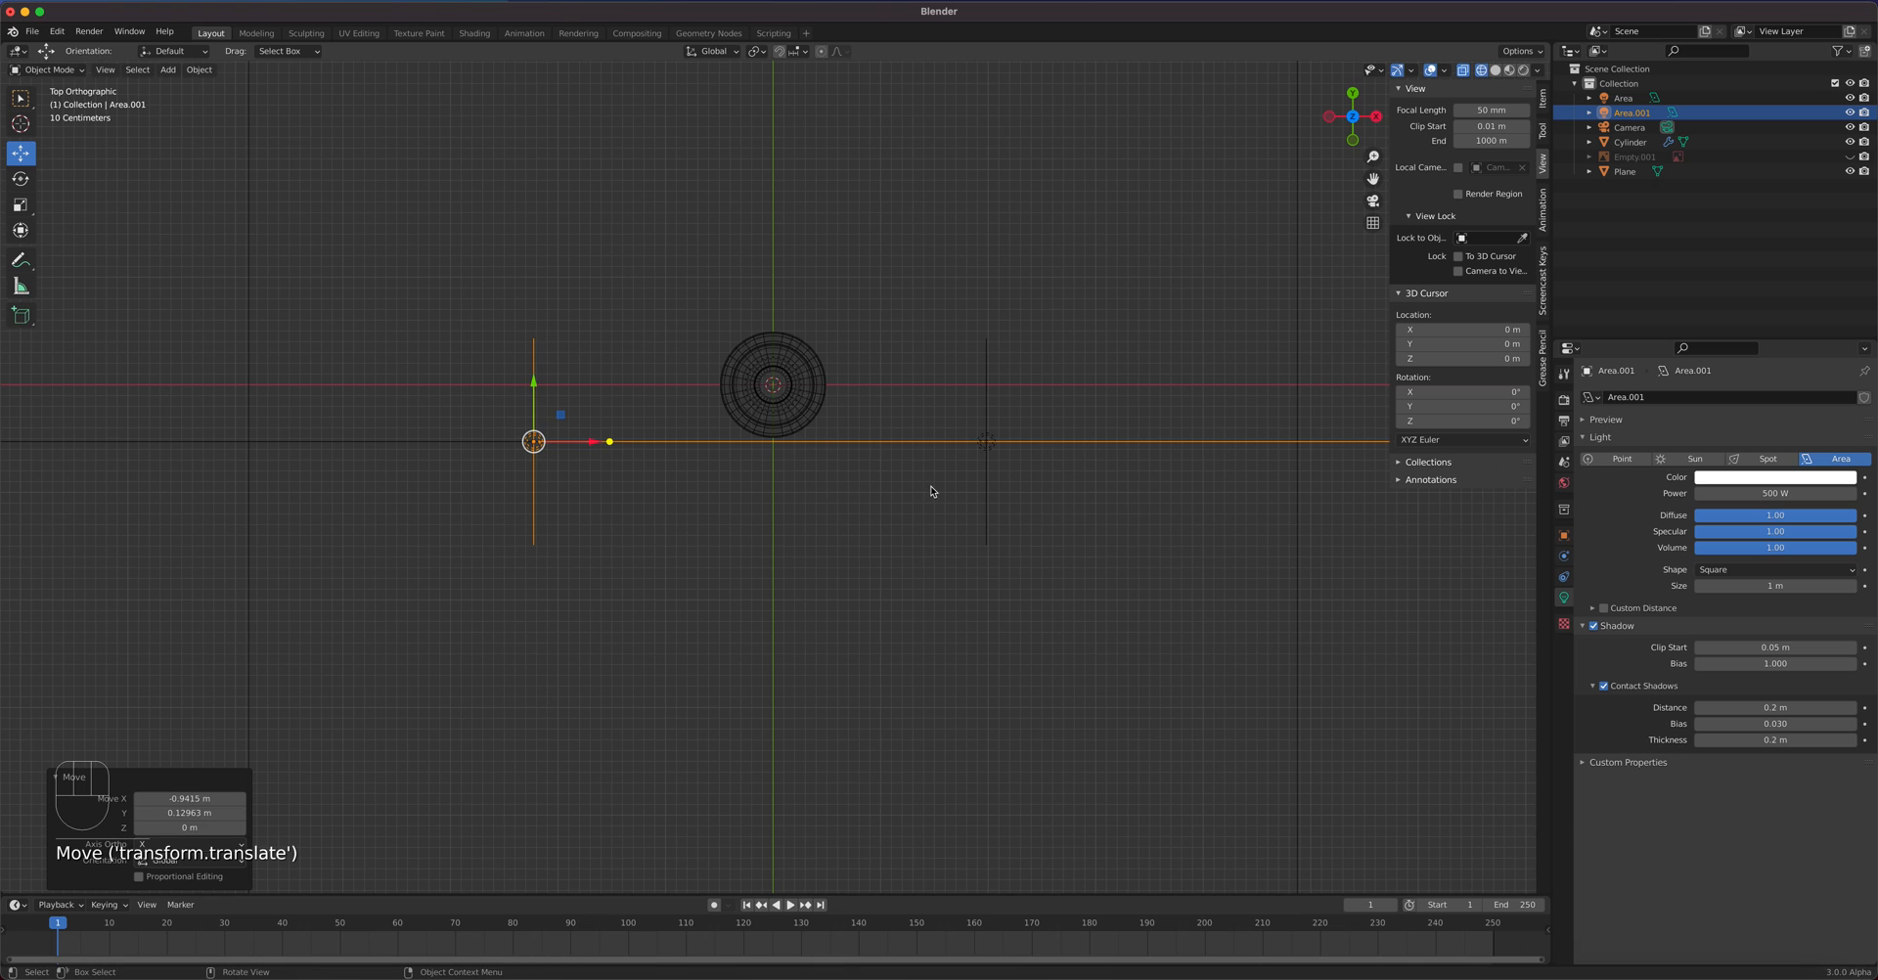
key("KP_0")
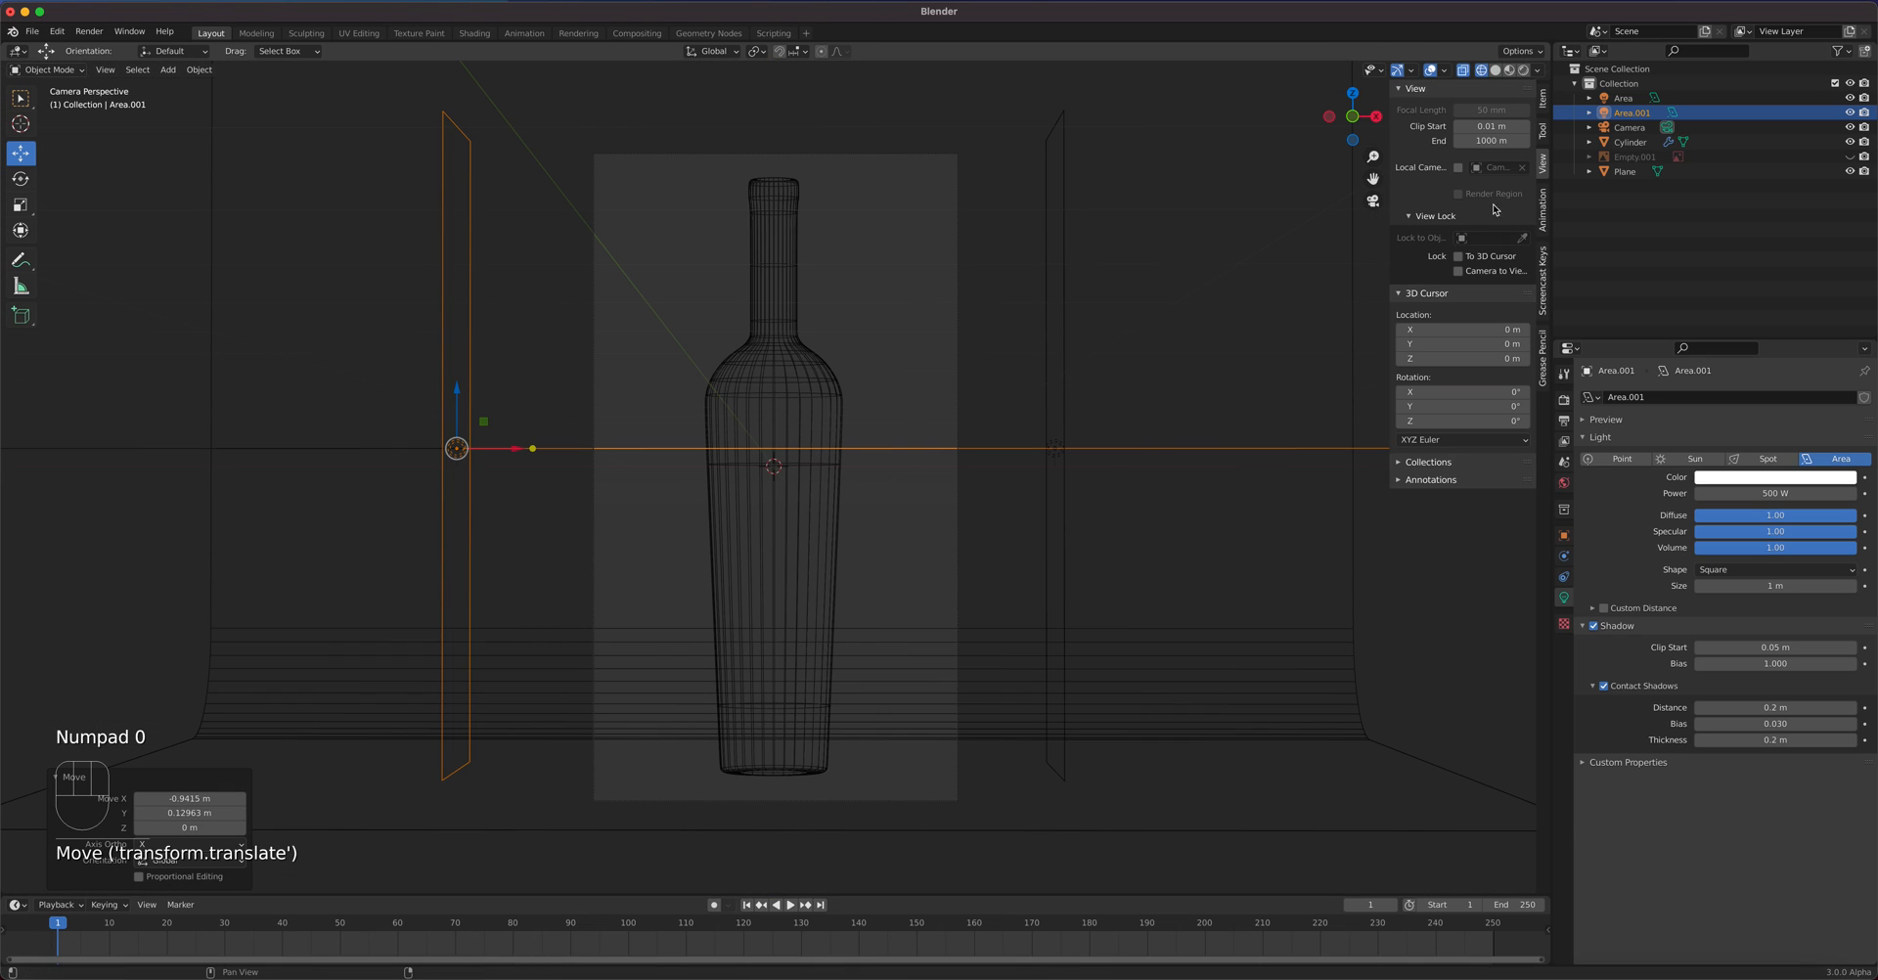
- Show the scene in rendered shading and set the duplicated side area light's power to 400 W
left_click(1523, 71)
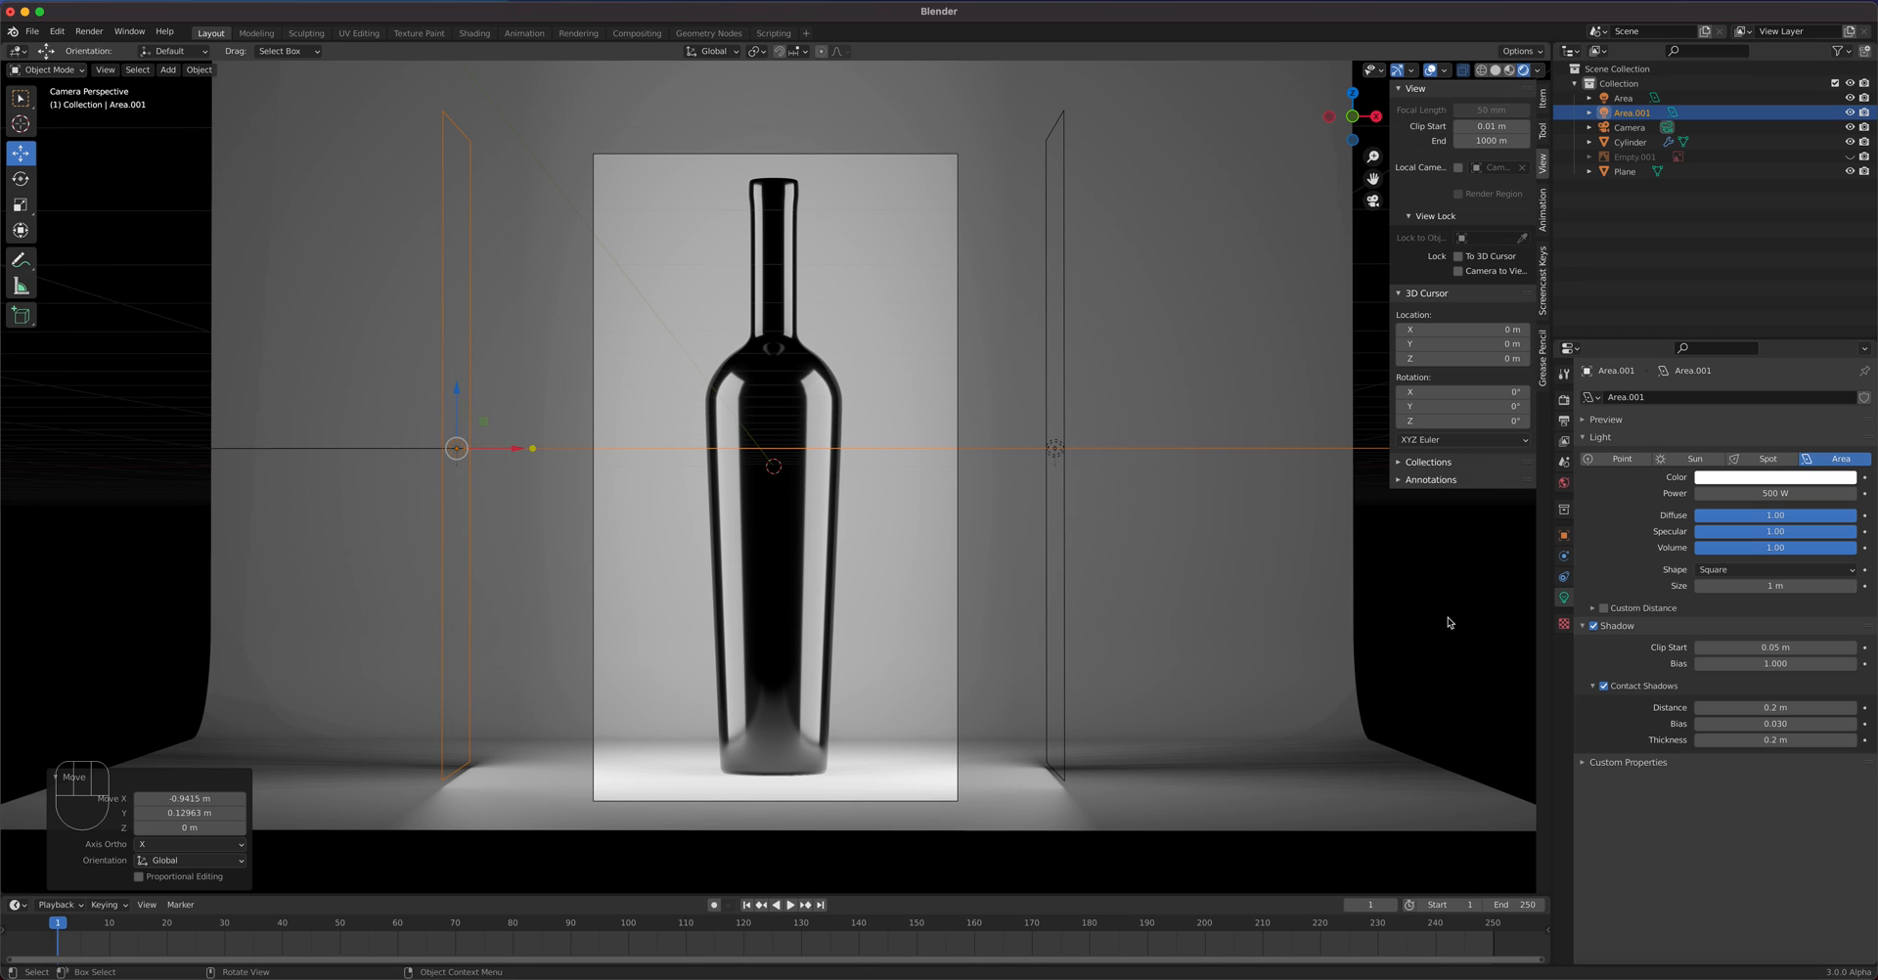
left_click(1791, 494)
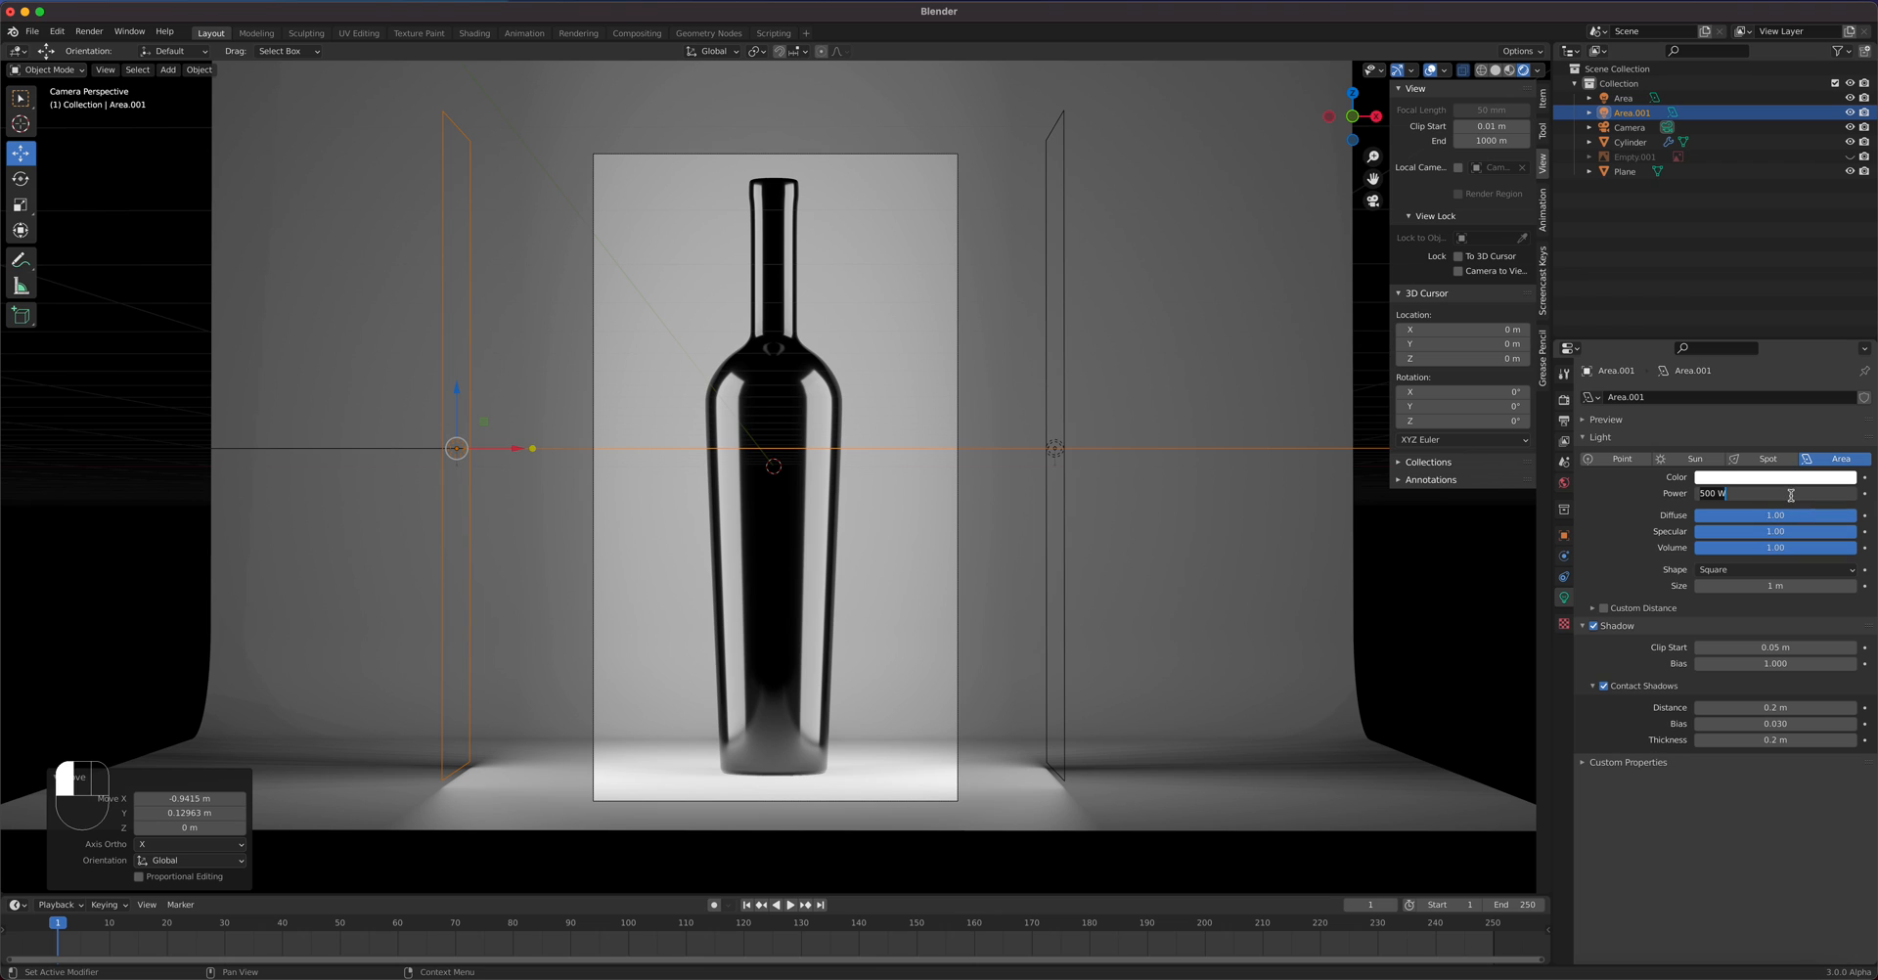
type("400")
key("Return")
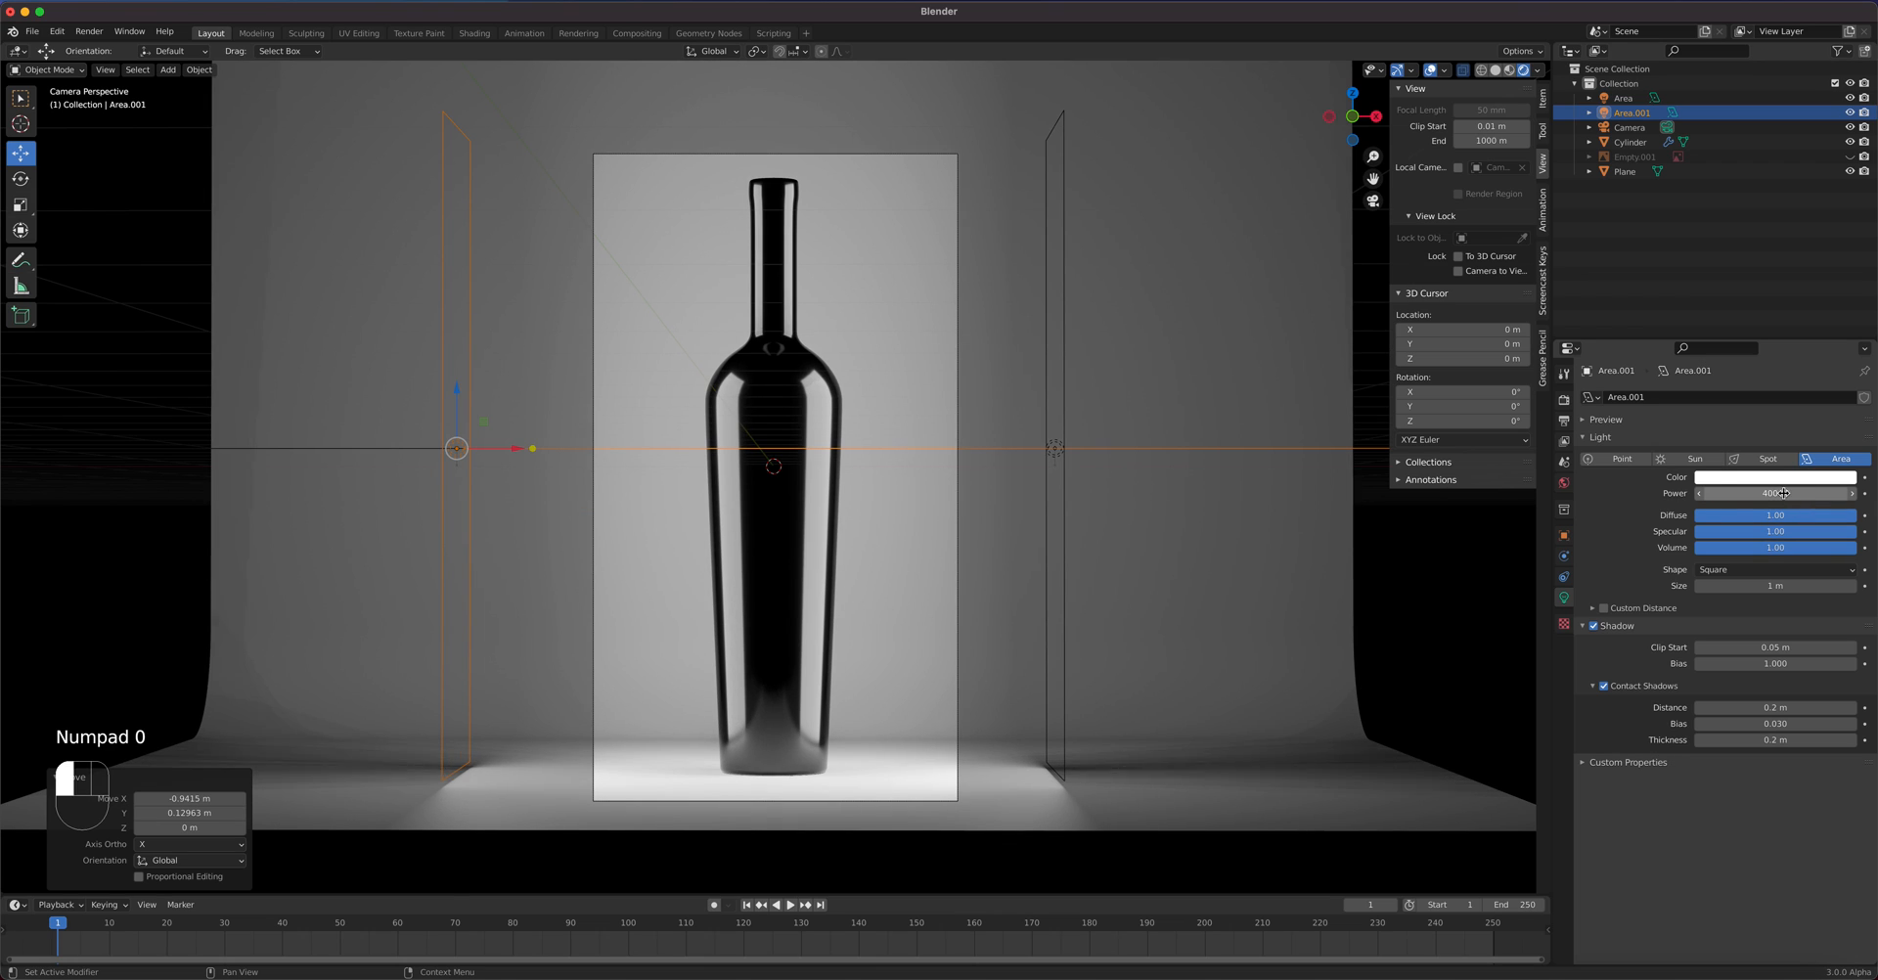
- Set the original area light on the bottle's opposite side to a power of 200 W
left_click(1064, 515)
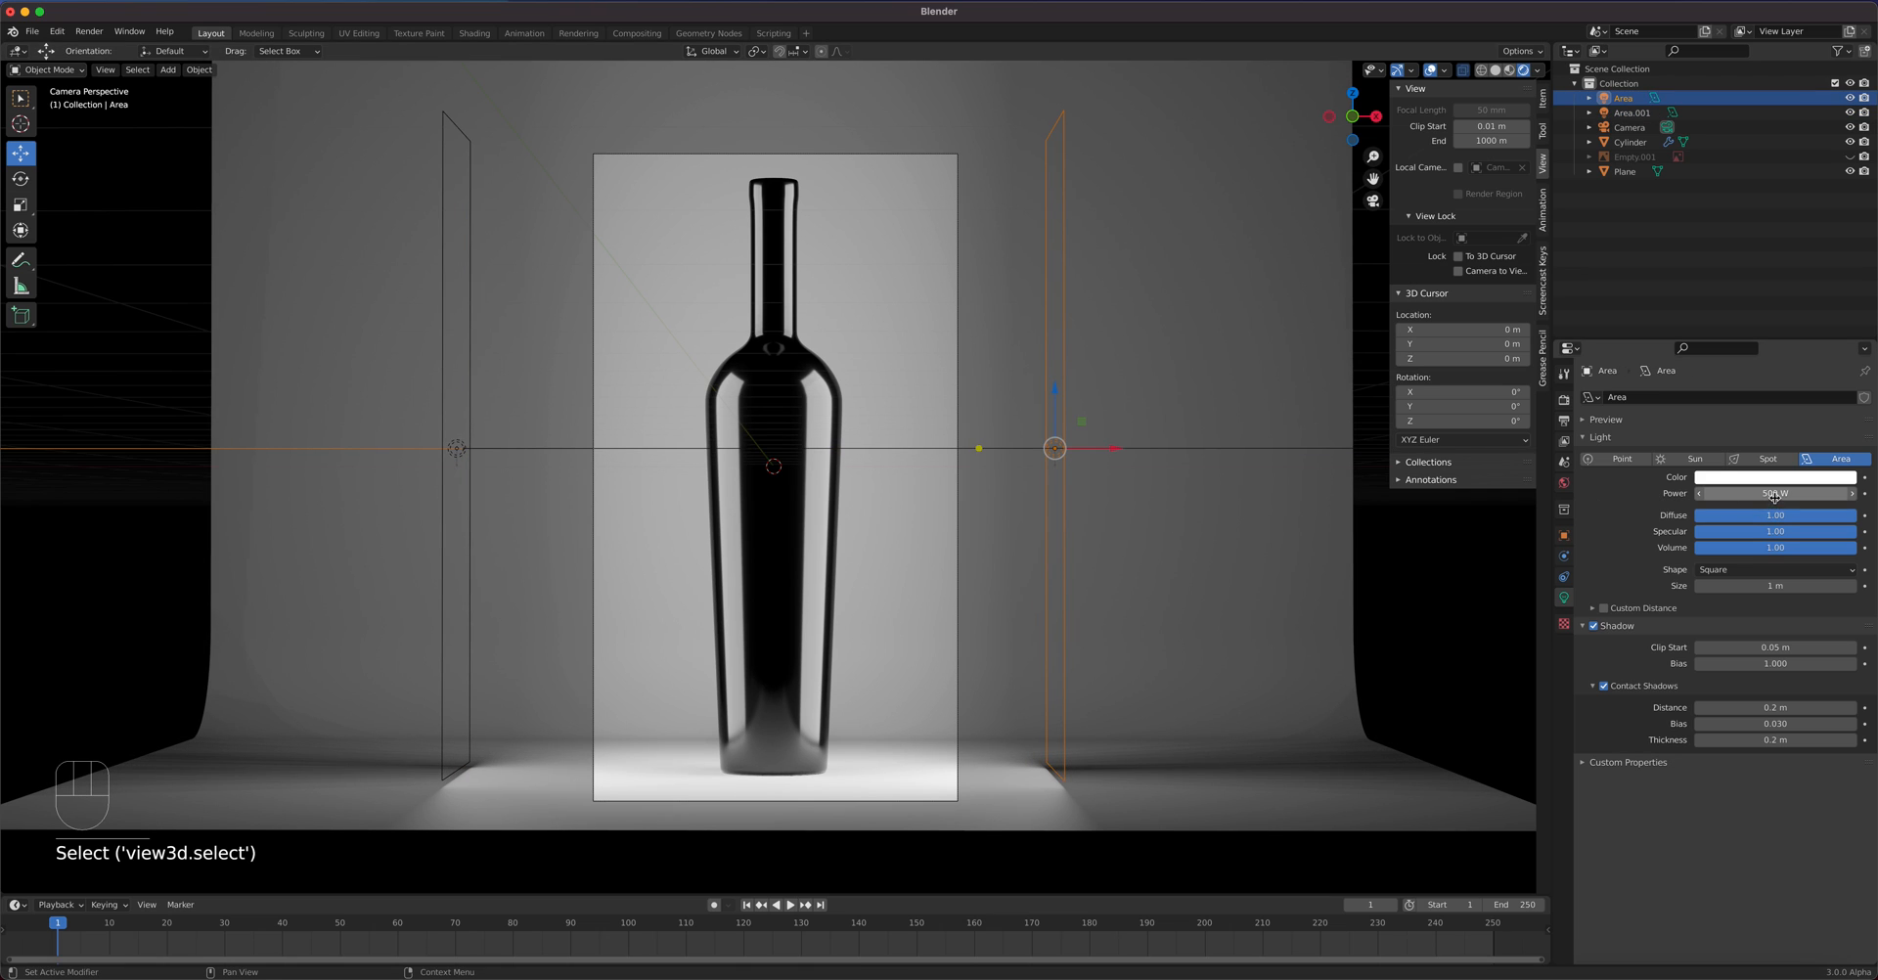
left_click_drag(1775, 496, 1775, 497)
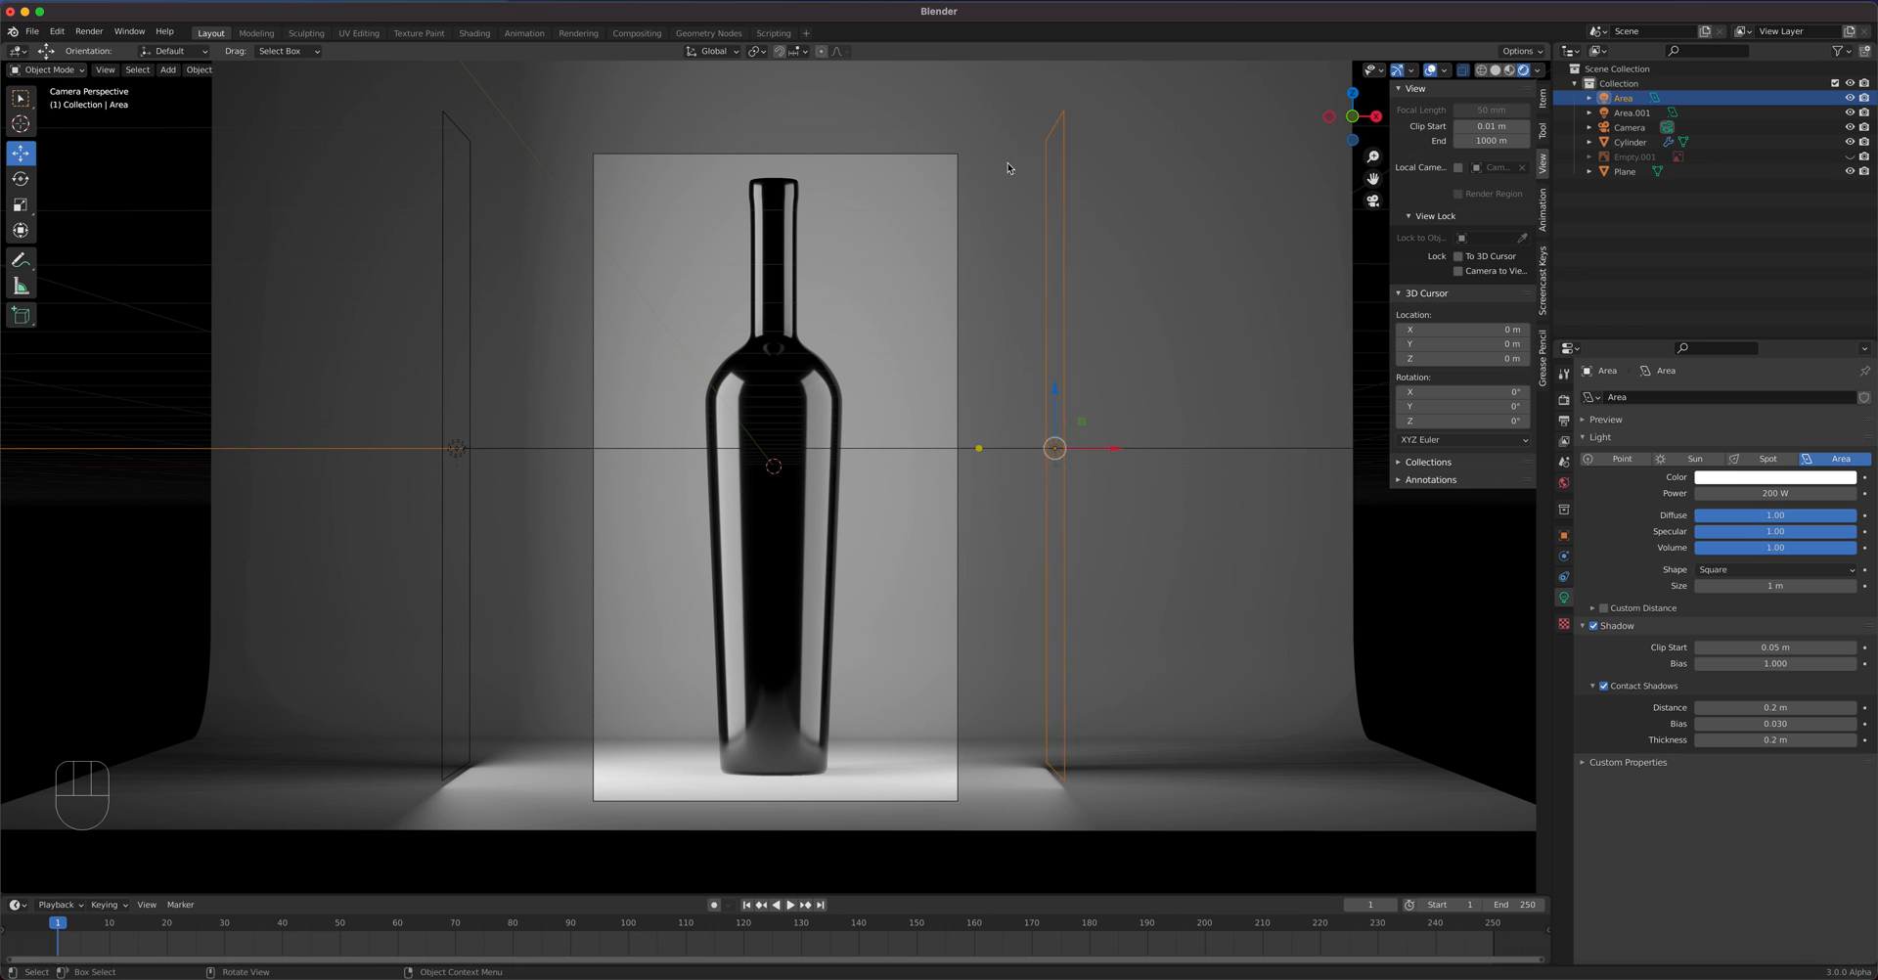
left_click(1069, 602)
left_click(1066, 602)
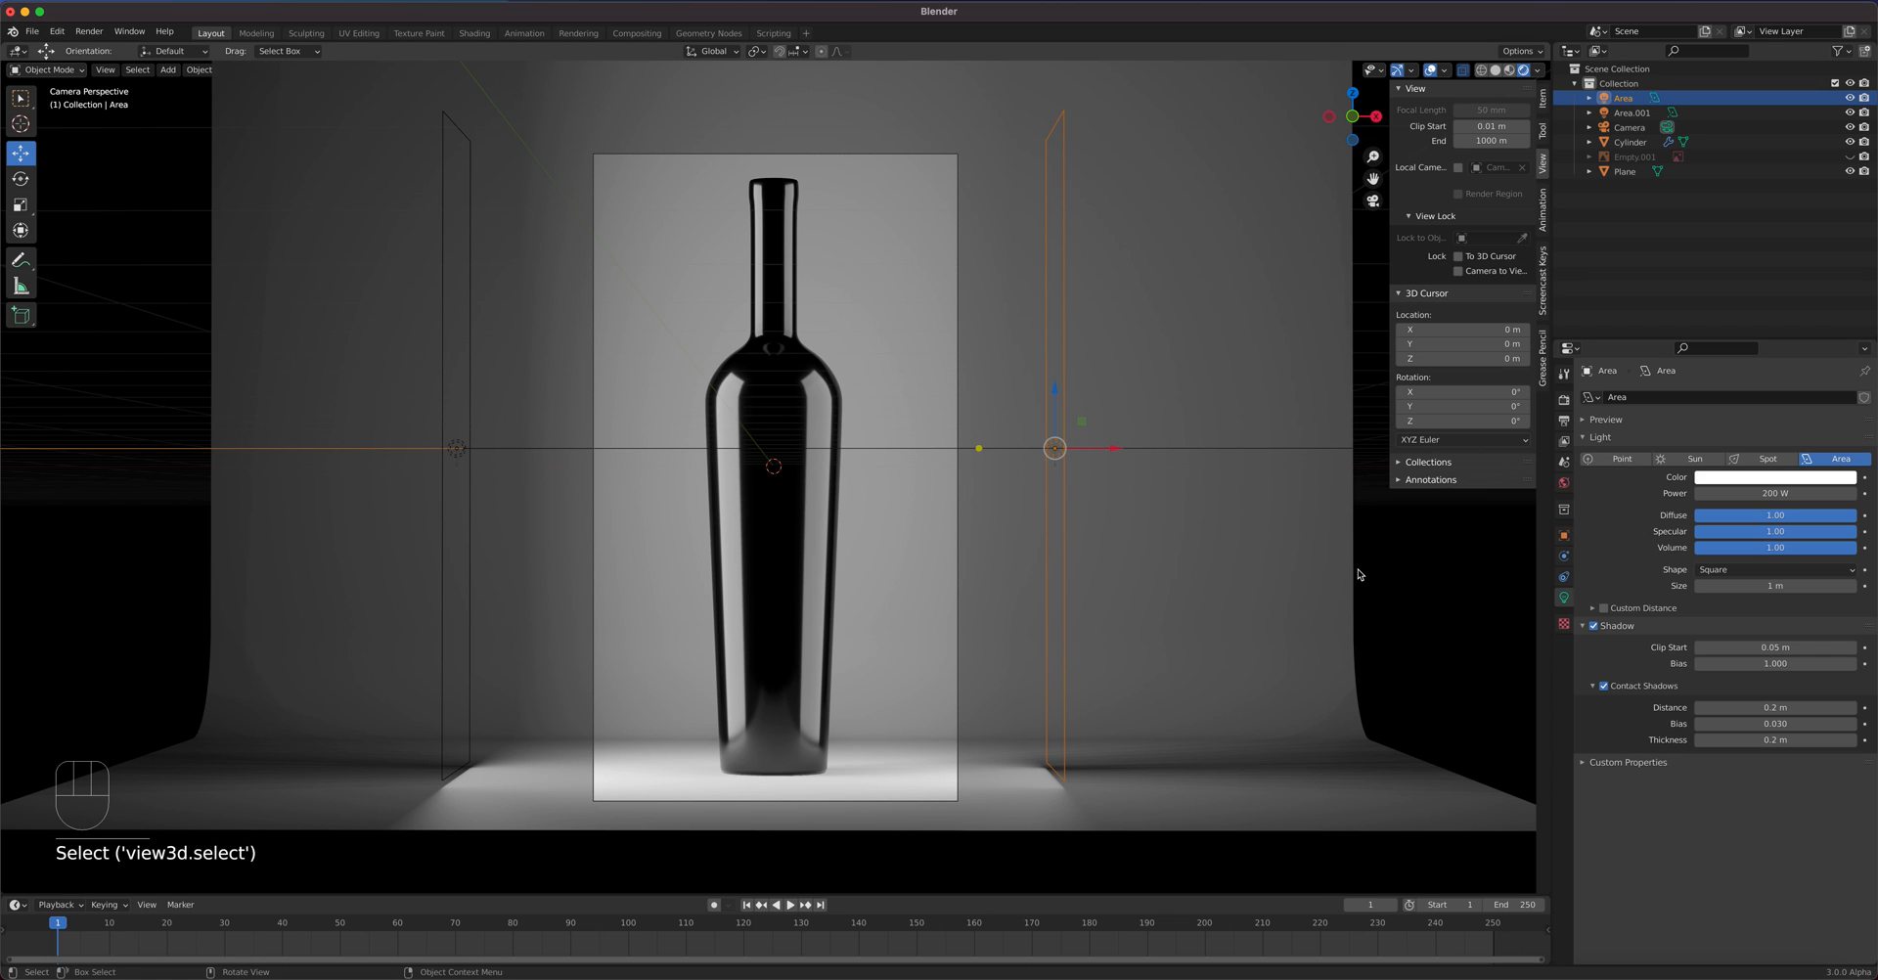
- Duplicate the 200 W area light in wireframe front view and rotate the copy -90° so it faces downward
key("KP_1")
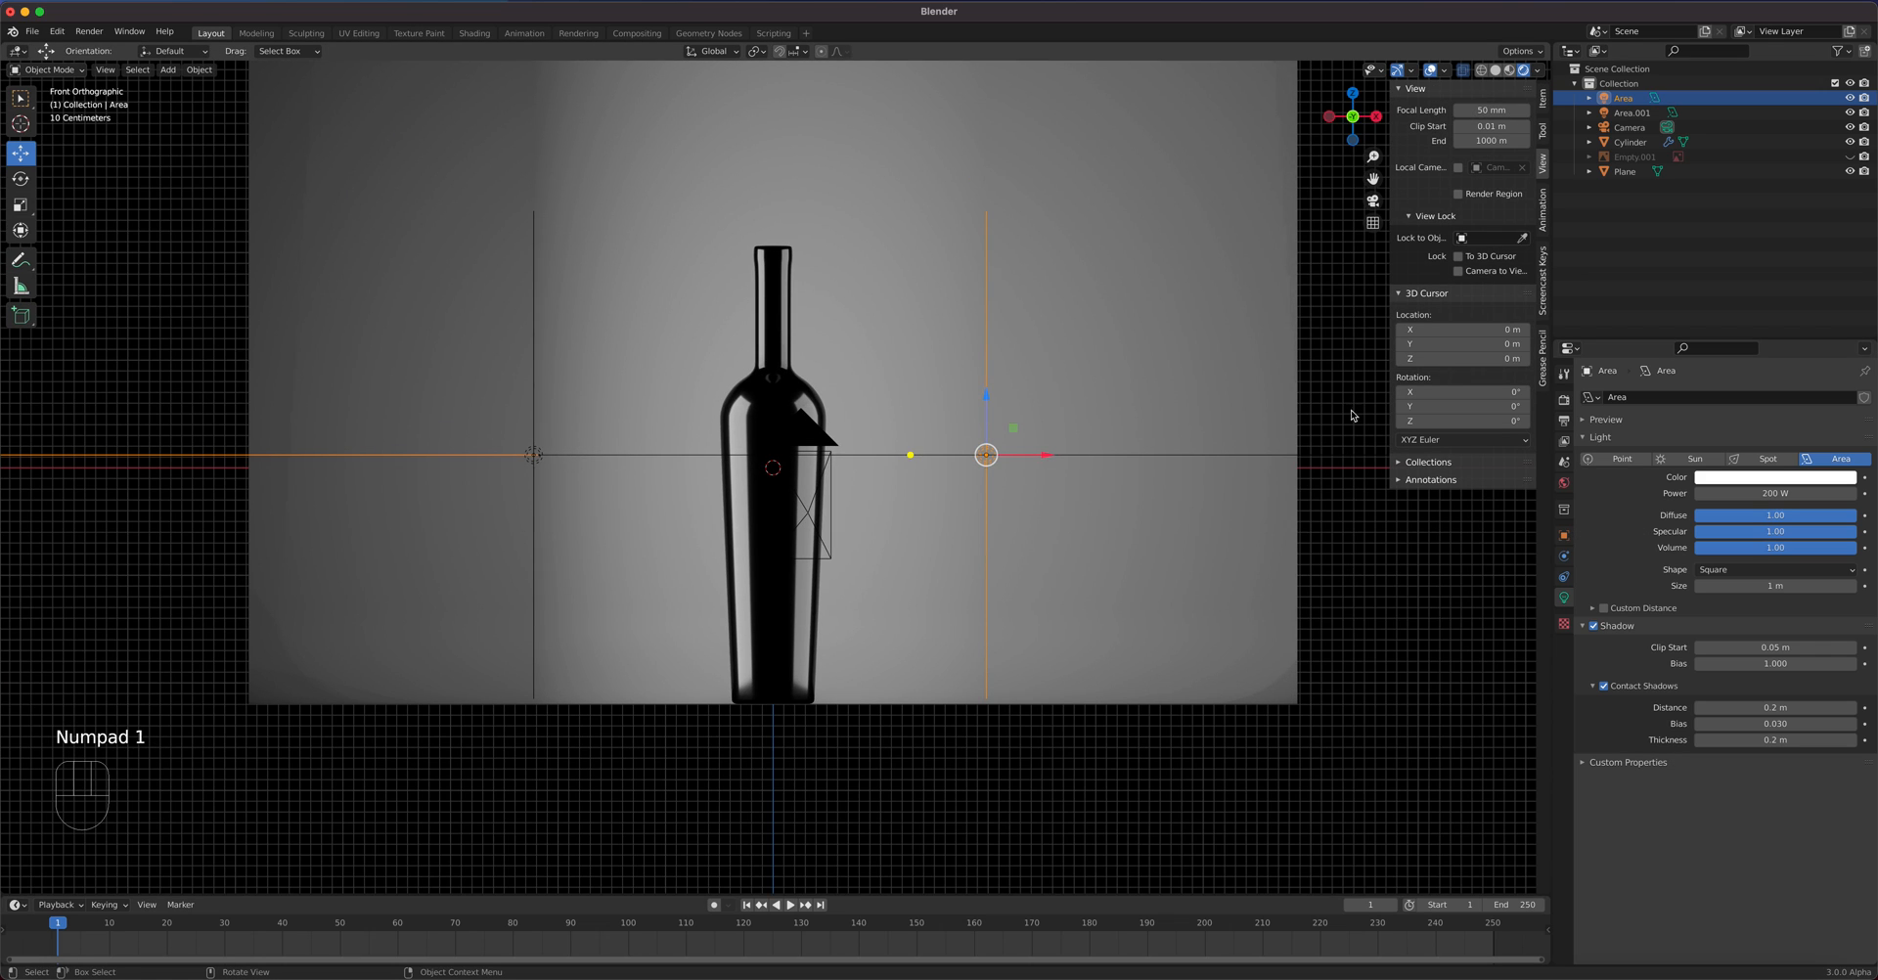
left_click(1481, 70)
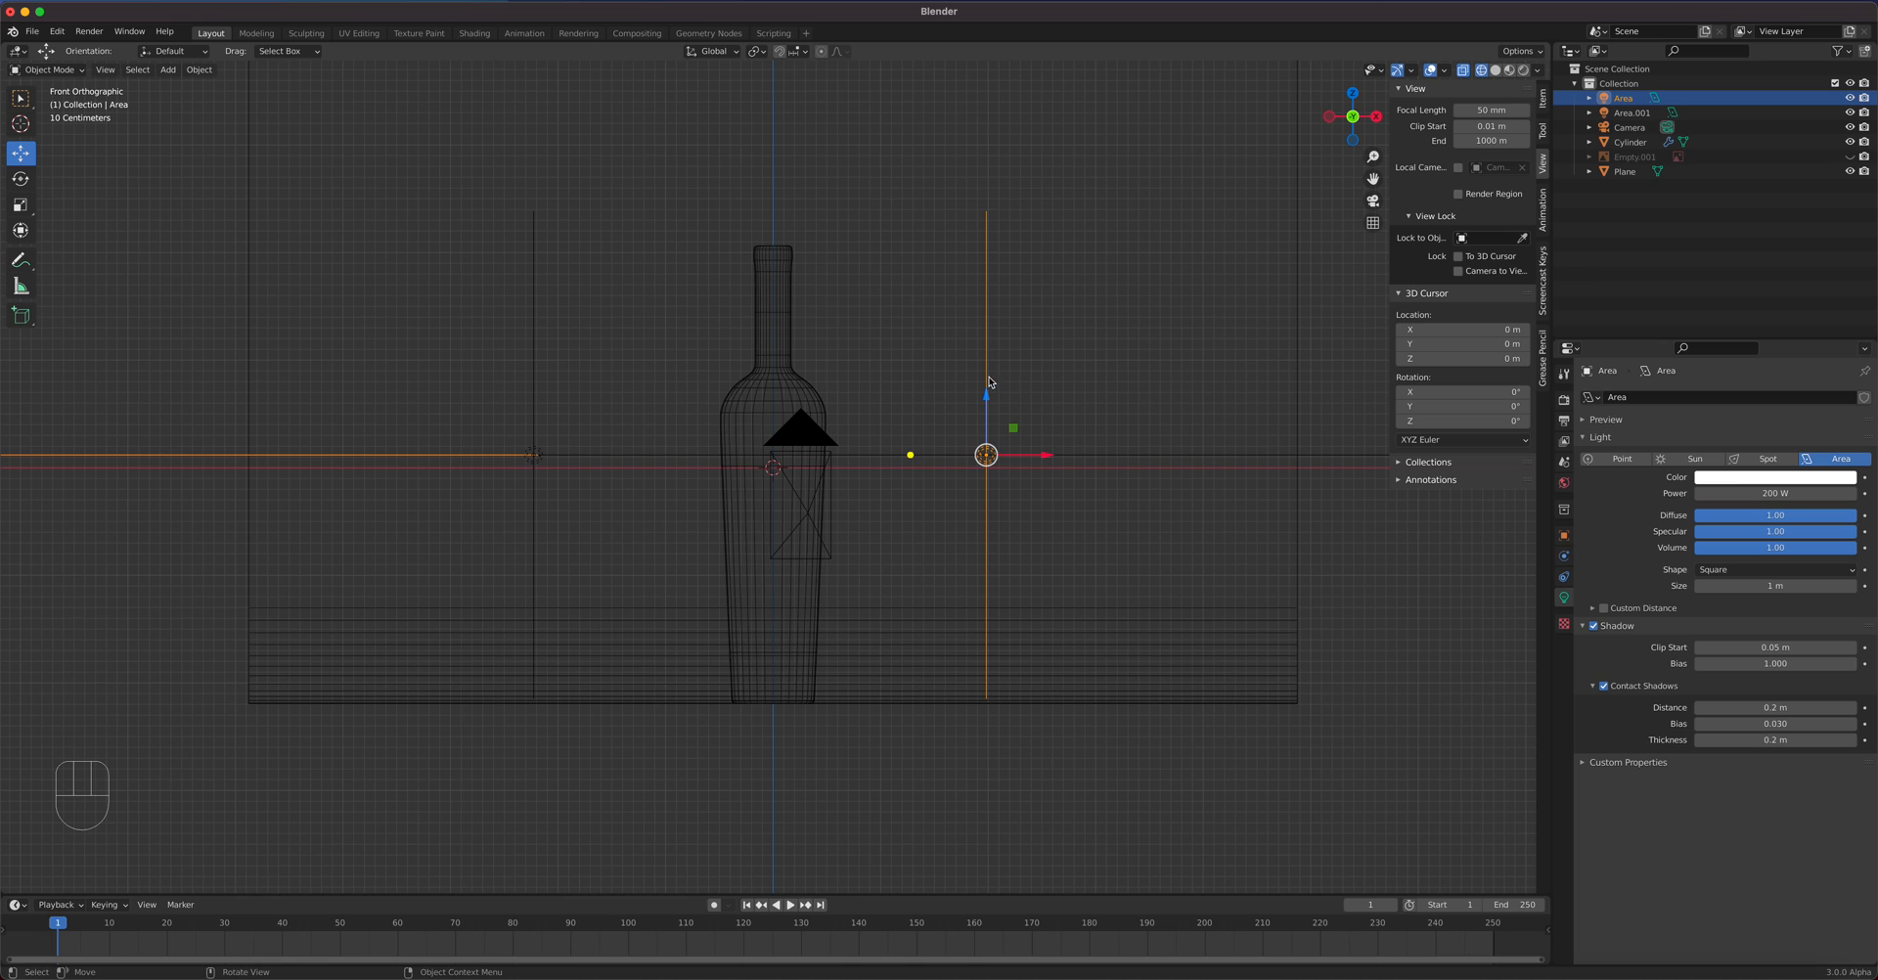
scroll(1010, 612, "down", 2)
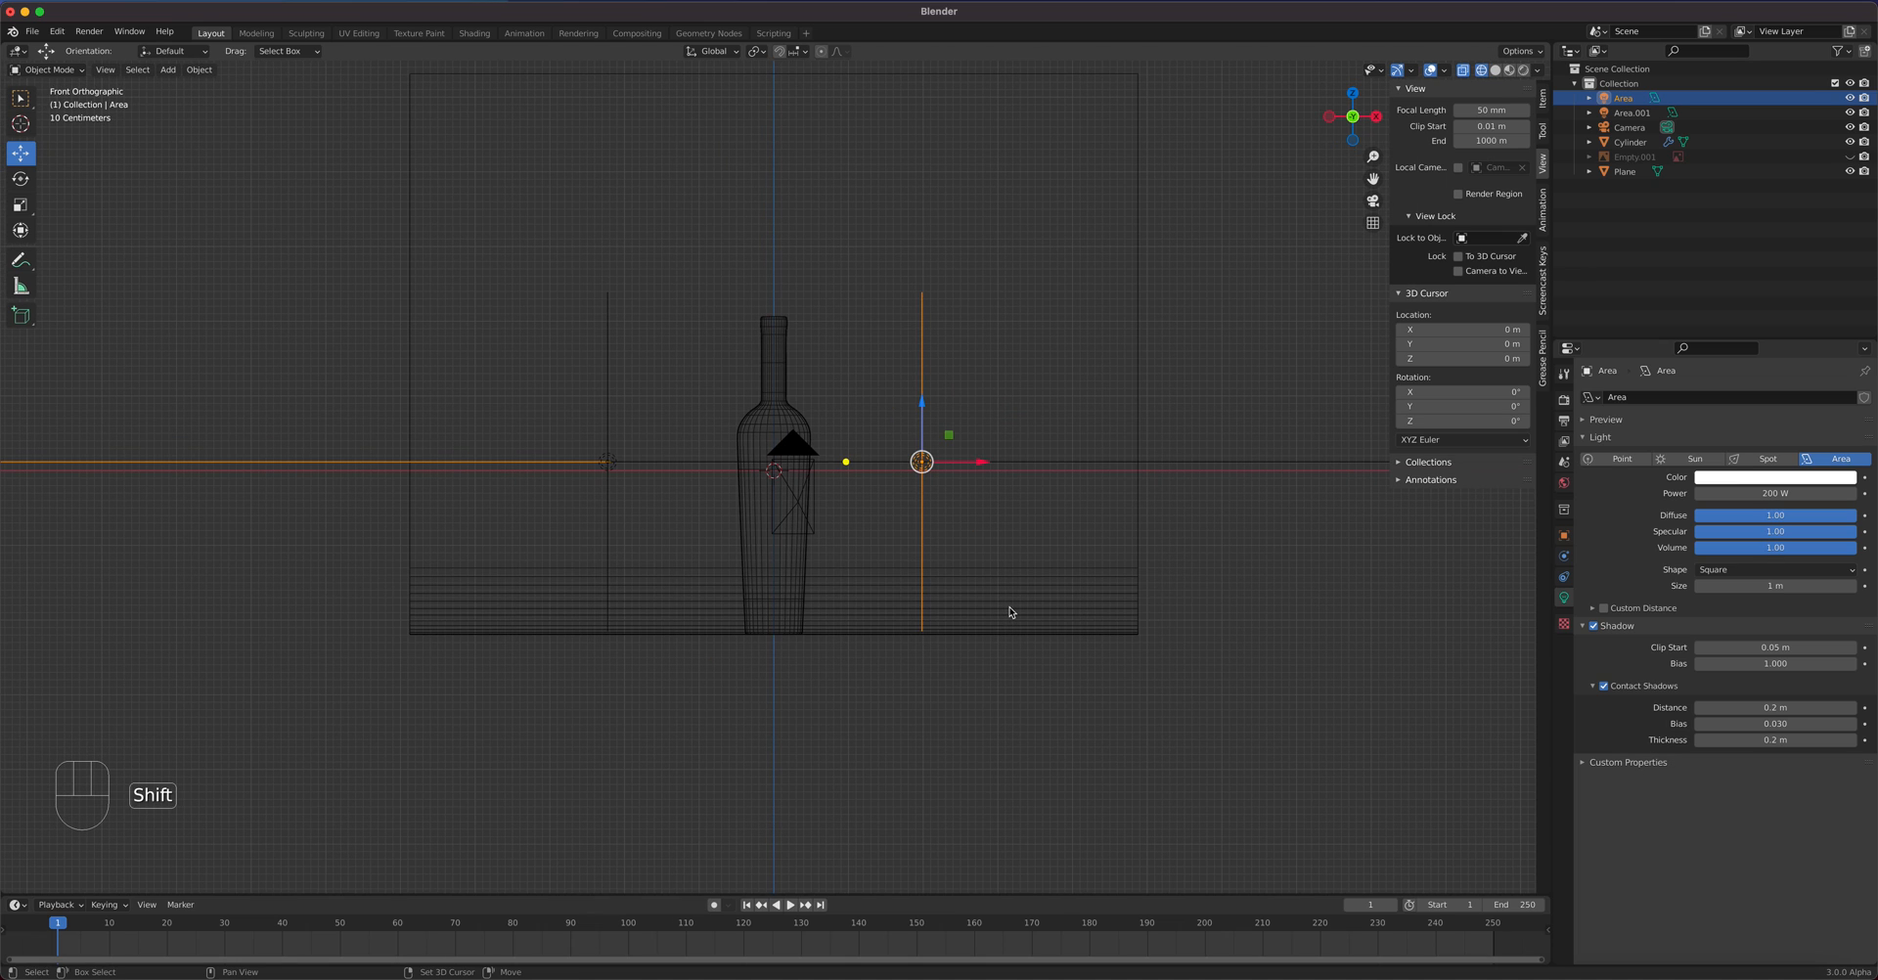
key("shift+d")
right_click(1010, 612)
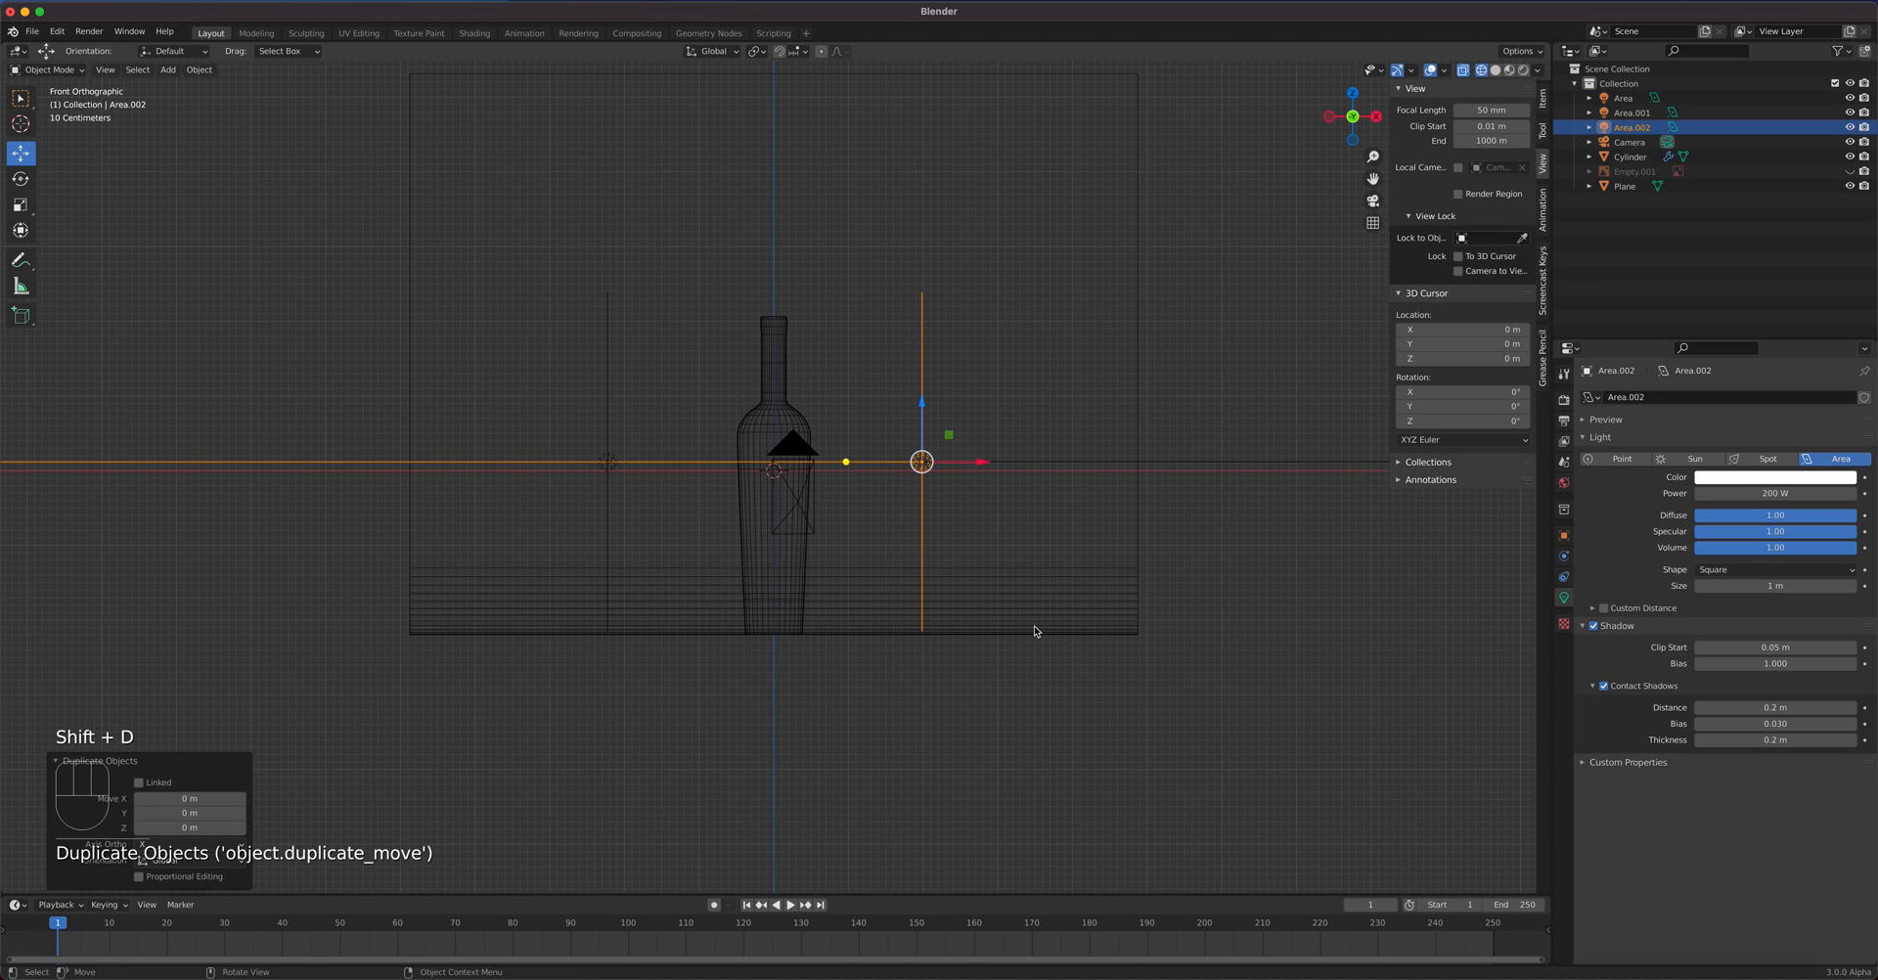
key("r")
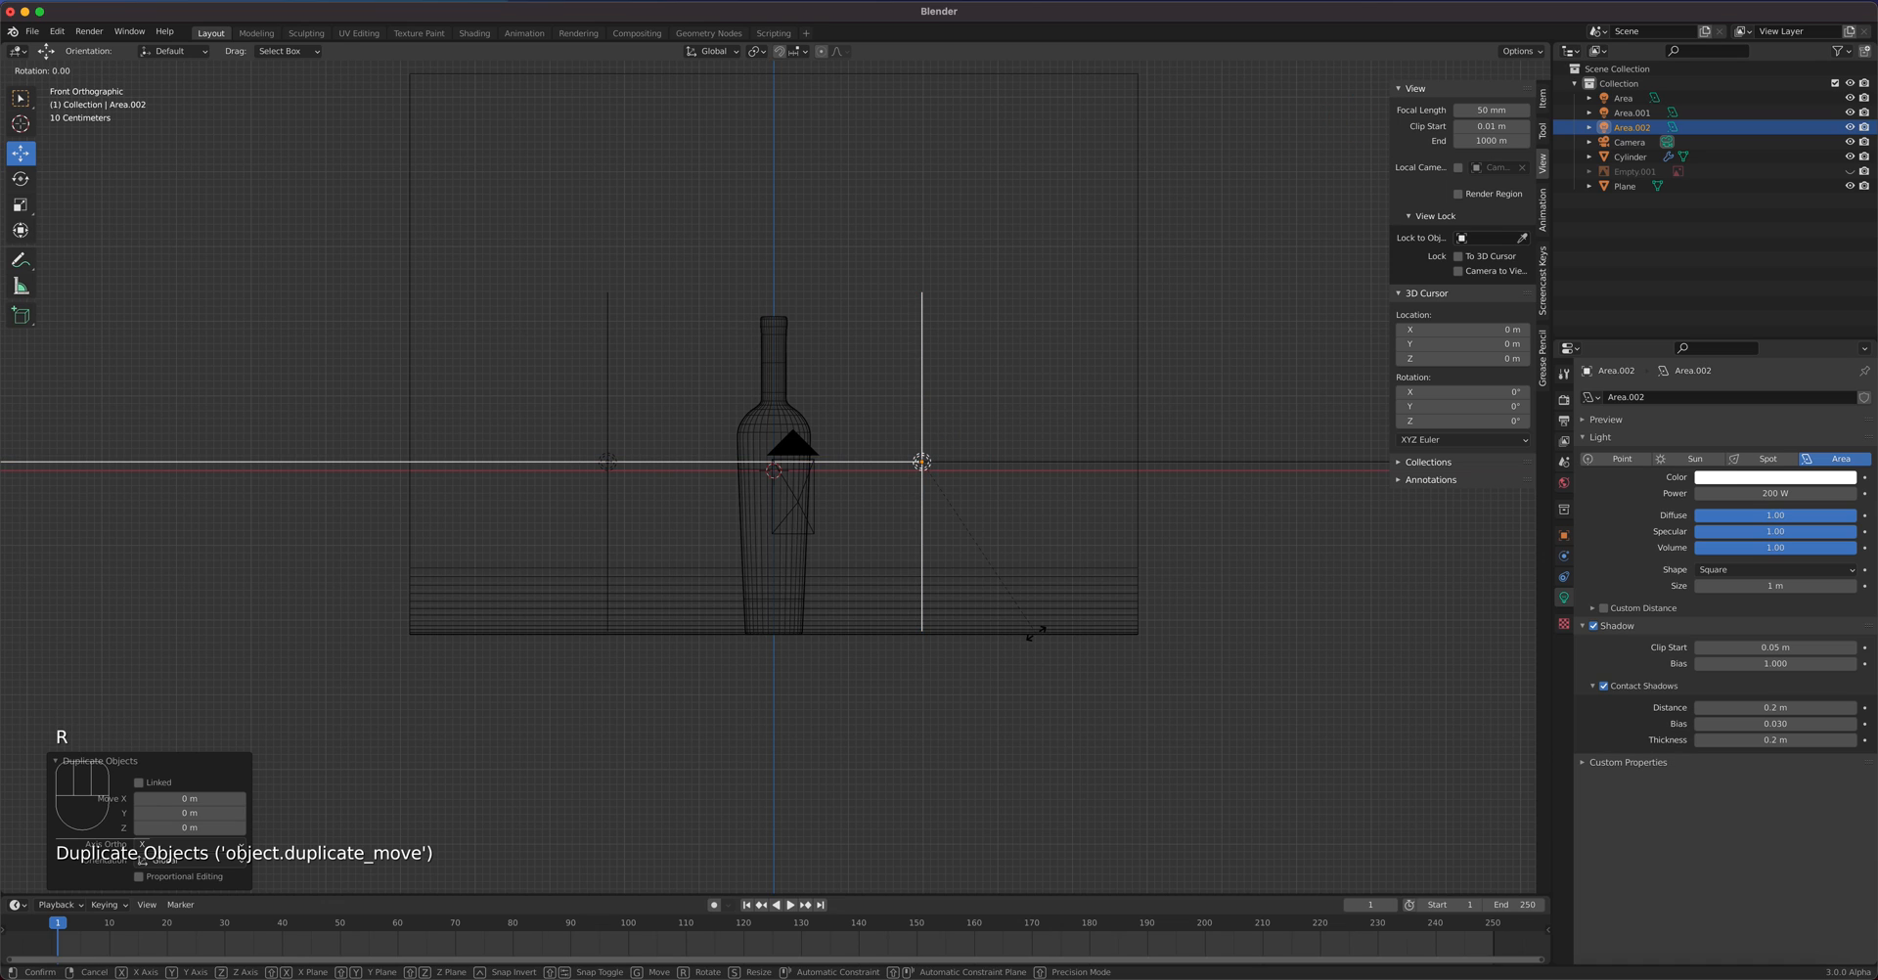
key("ctrl")
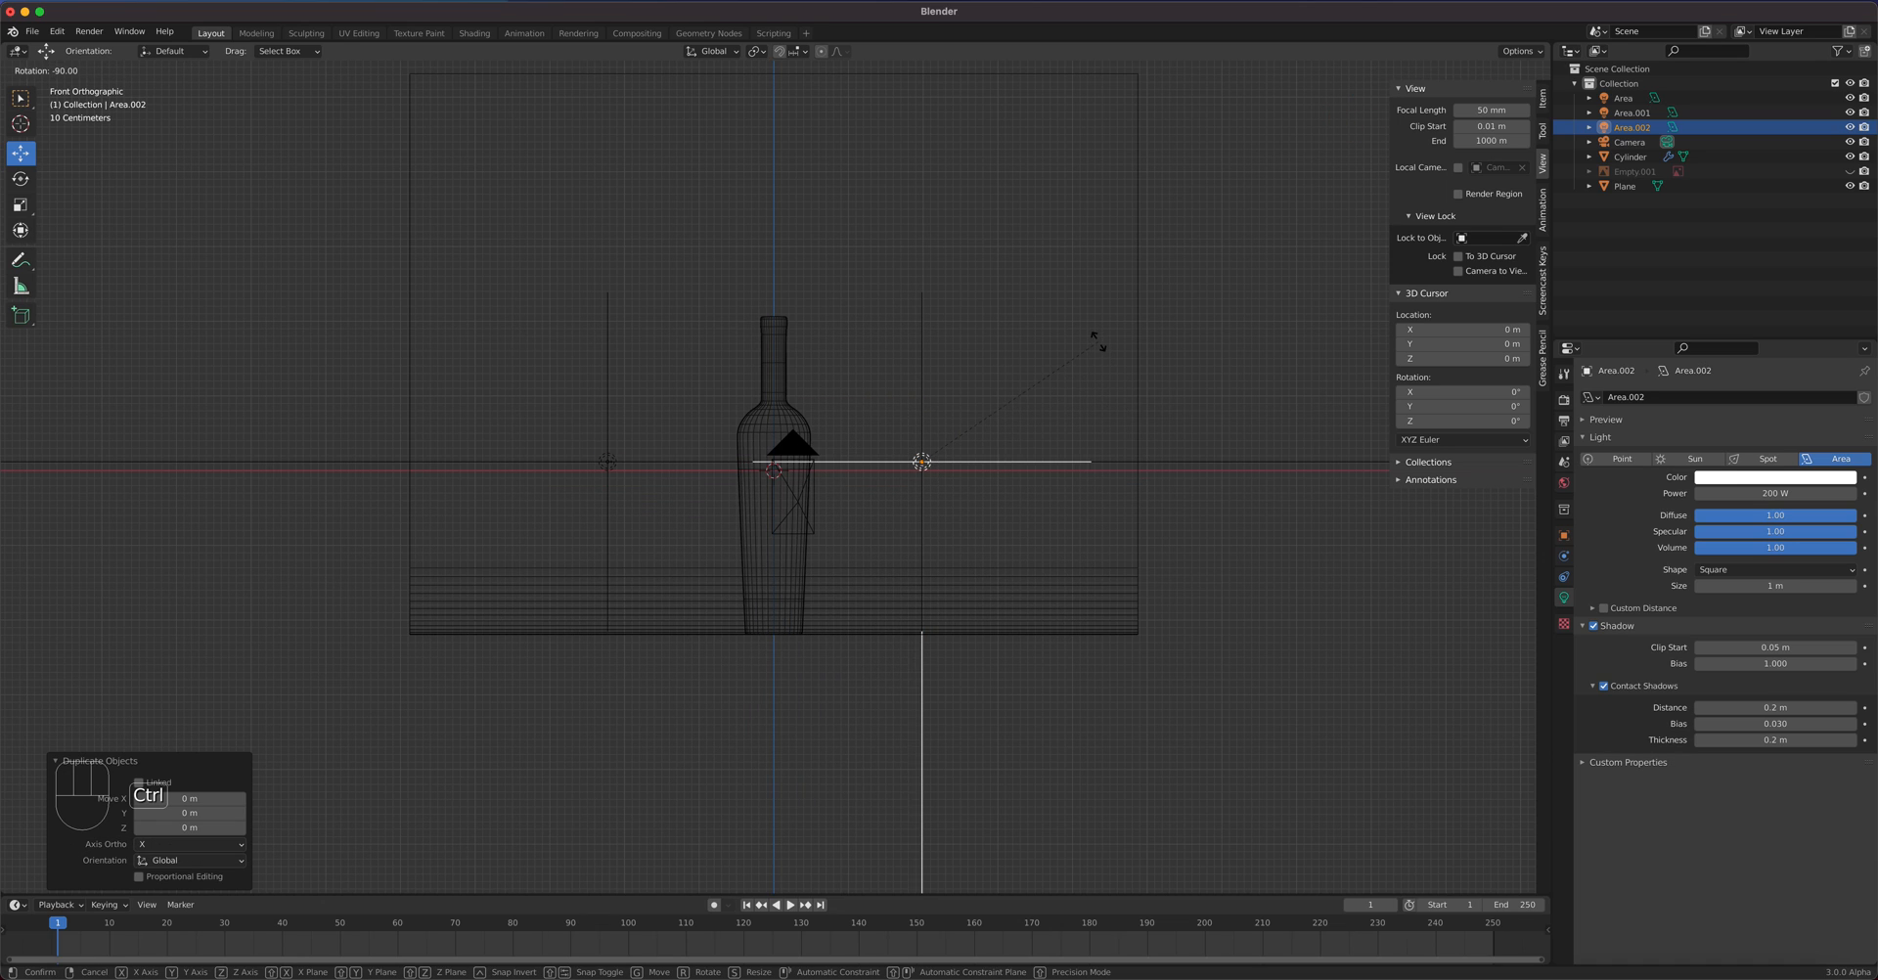
left_click(1098, 342)
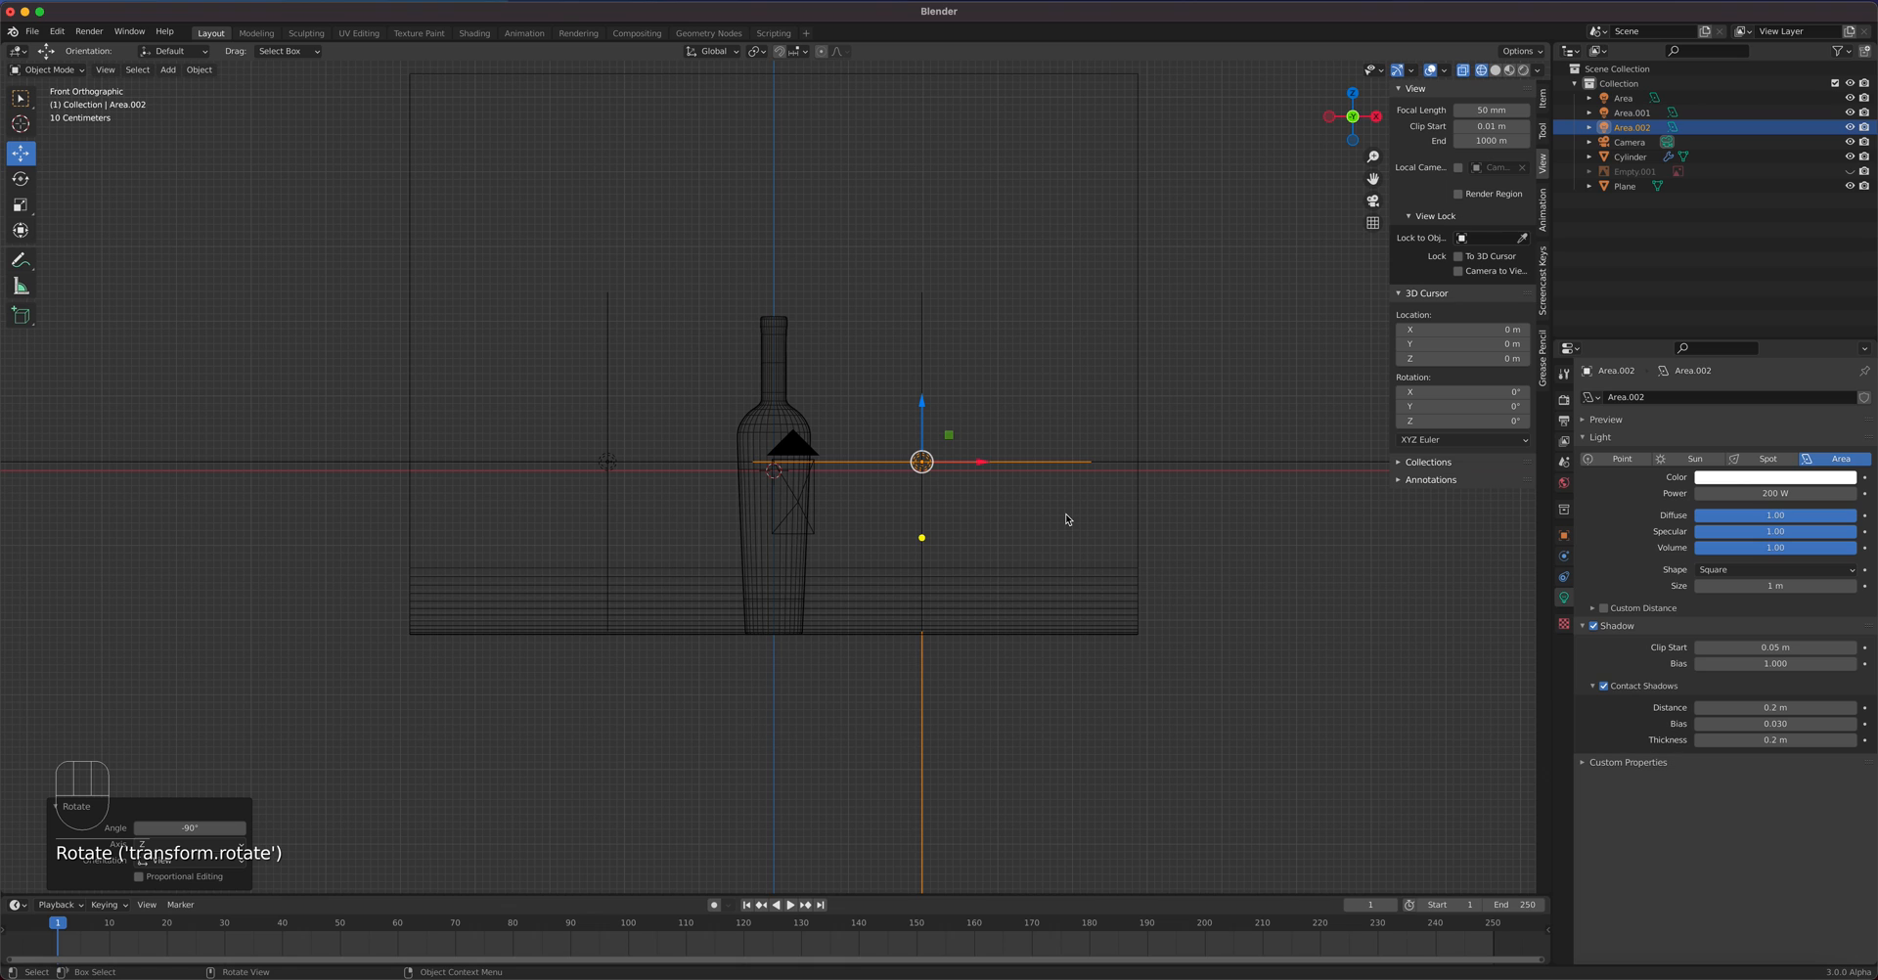
- Move the new light above the bottle, about 1.98 m along negative X and 4.09 m up, and check it rendered through the camera
key("g")
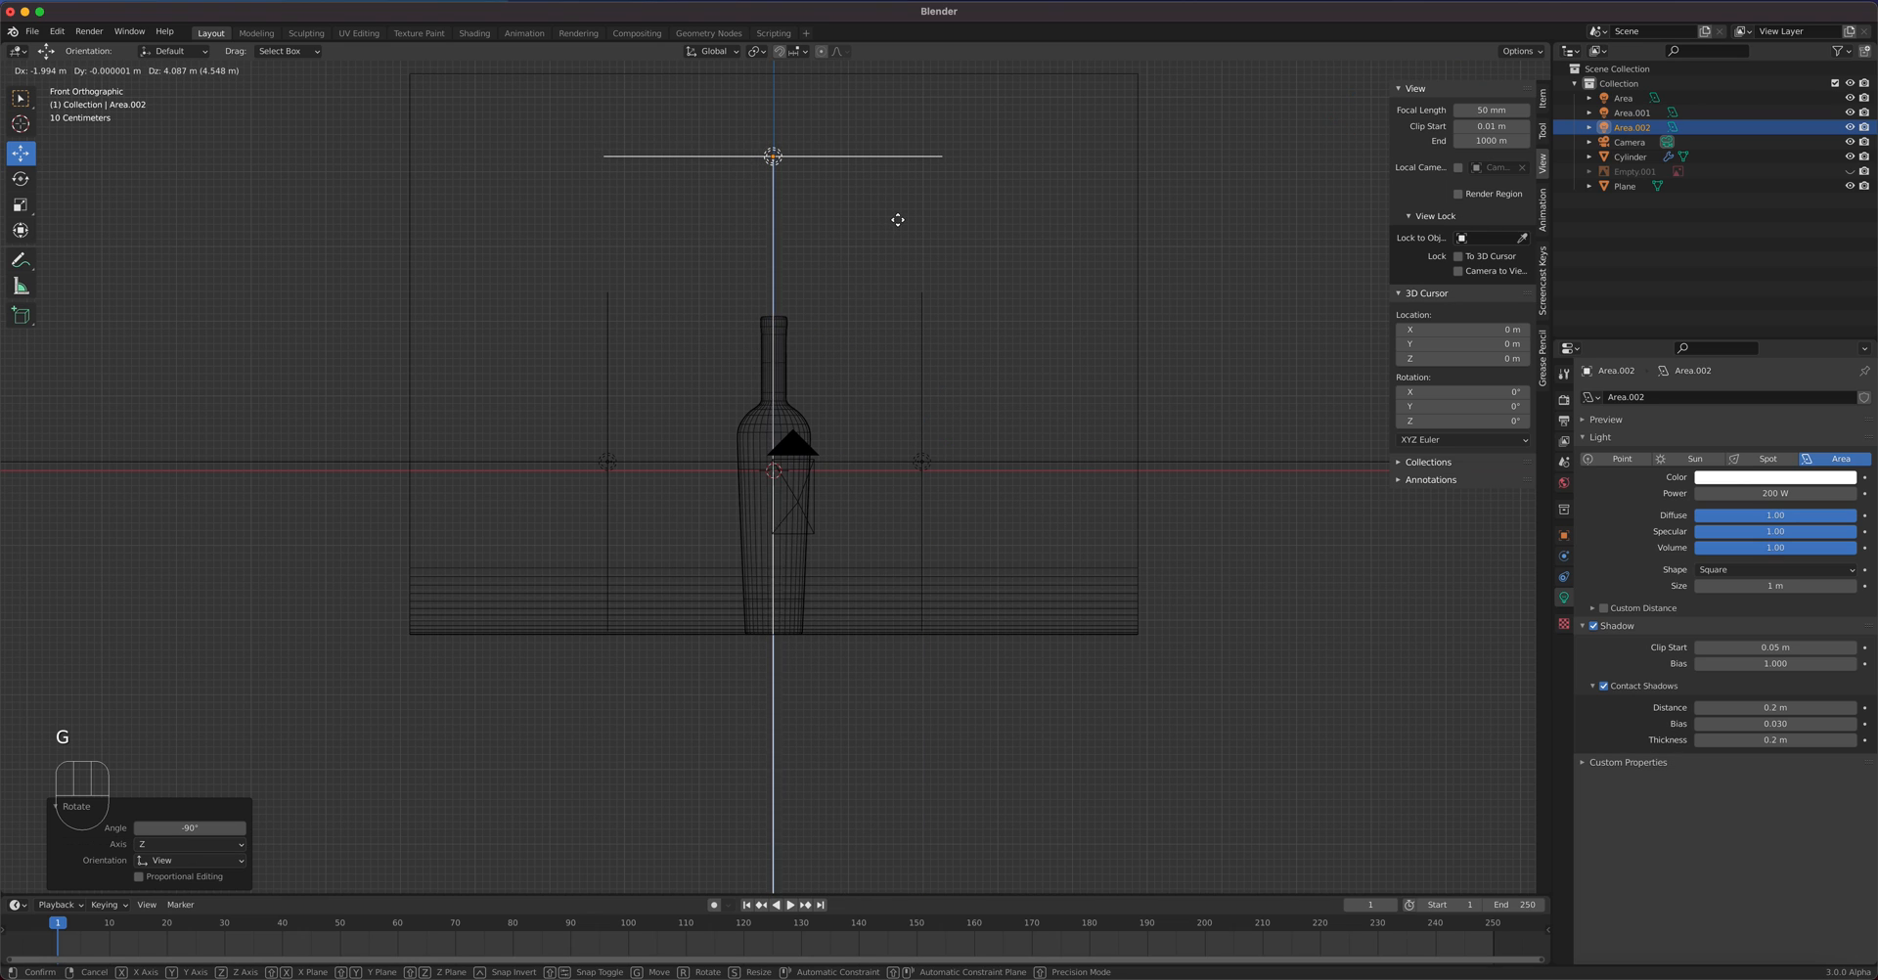
left_click(893, 222)
left_click(1524, 69)
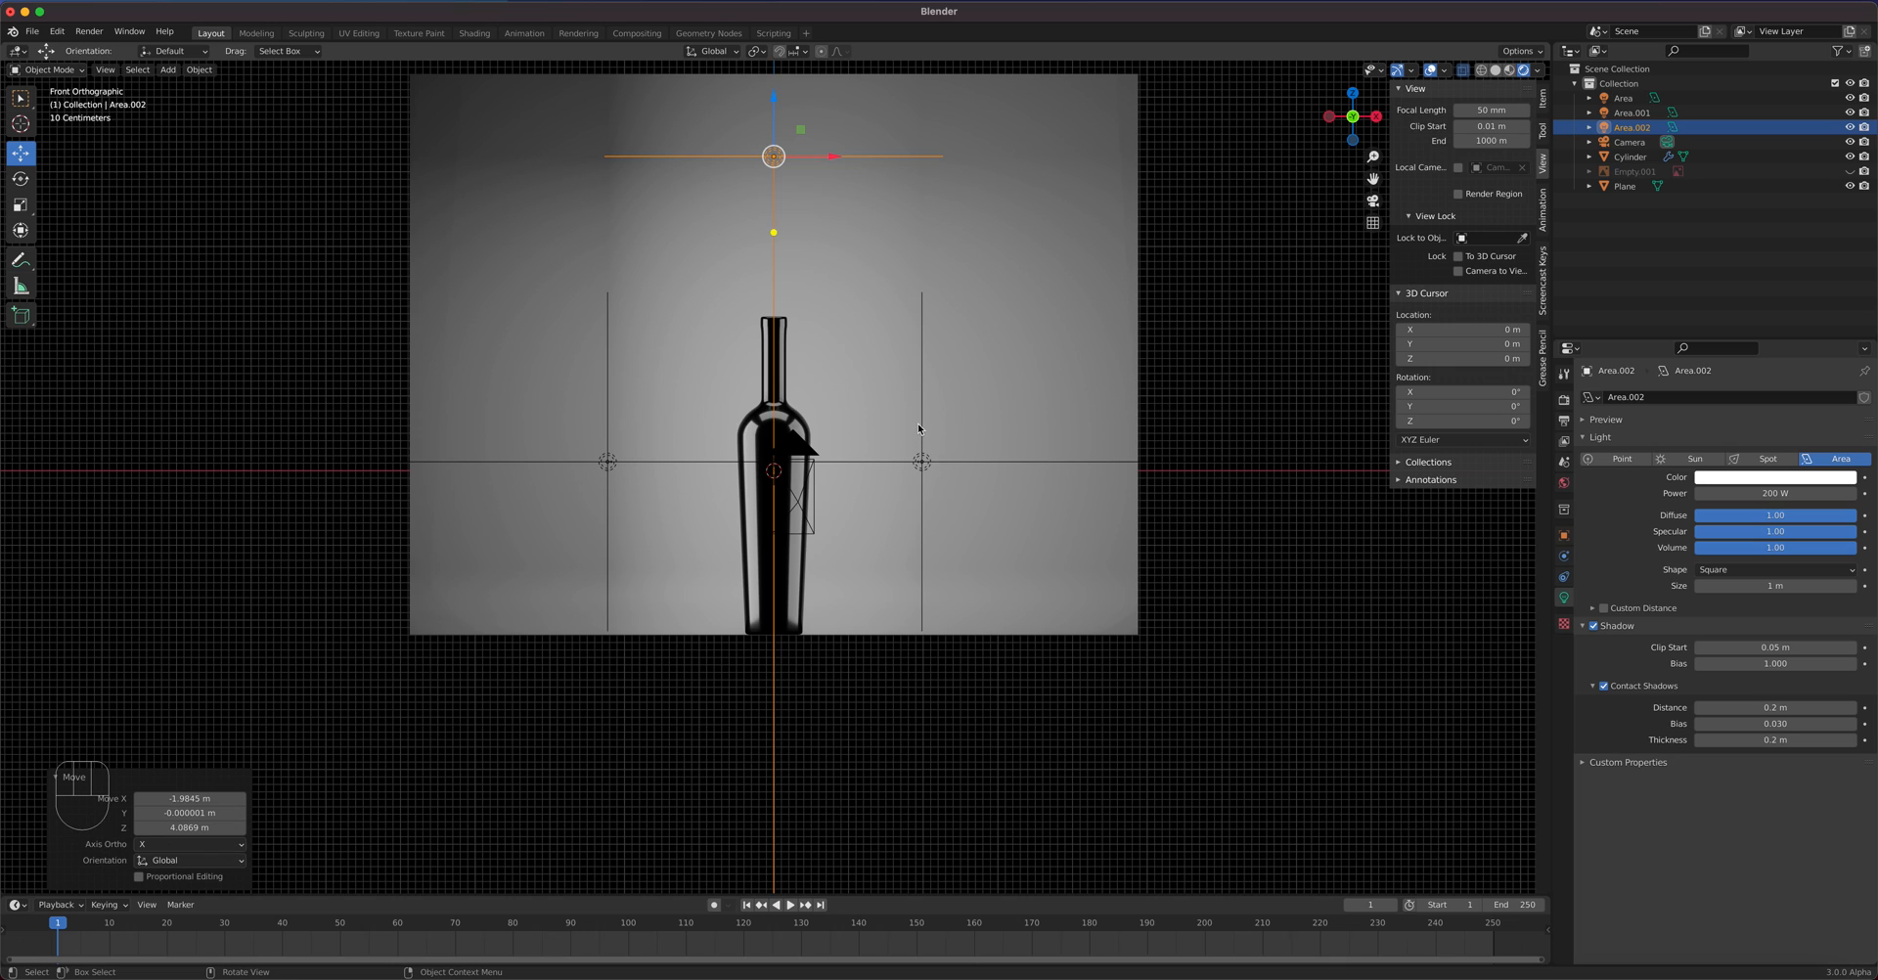
key("KP_0")
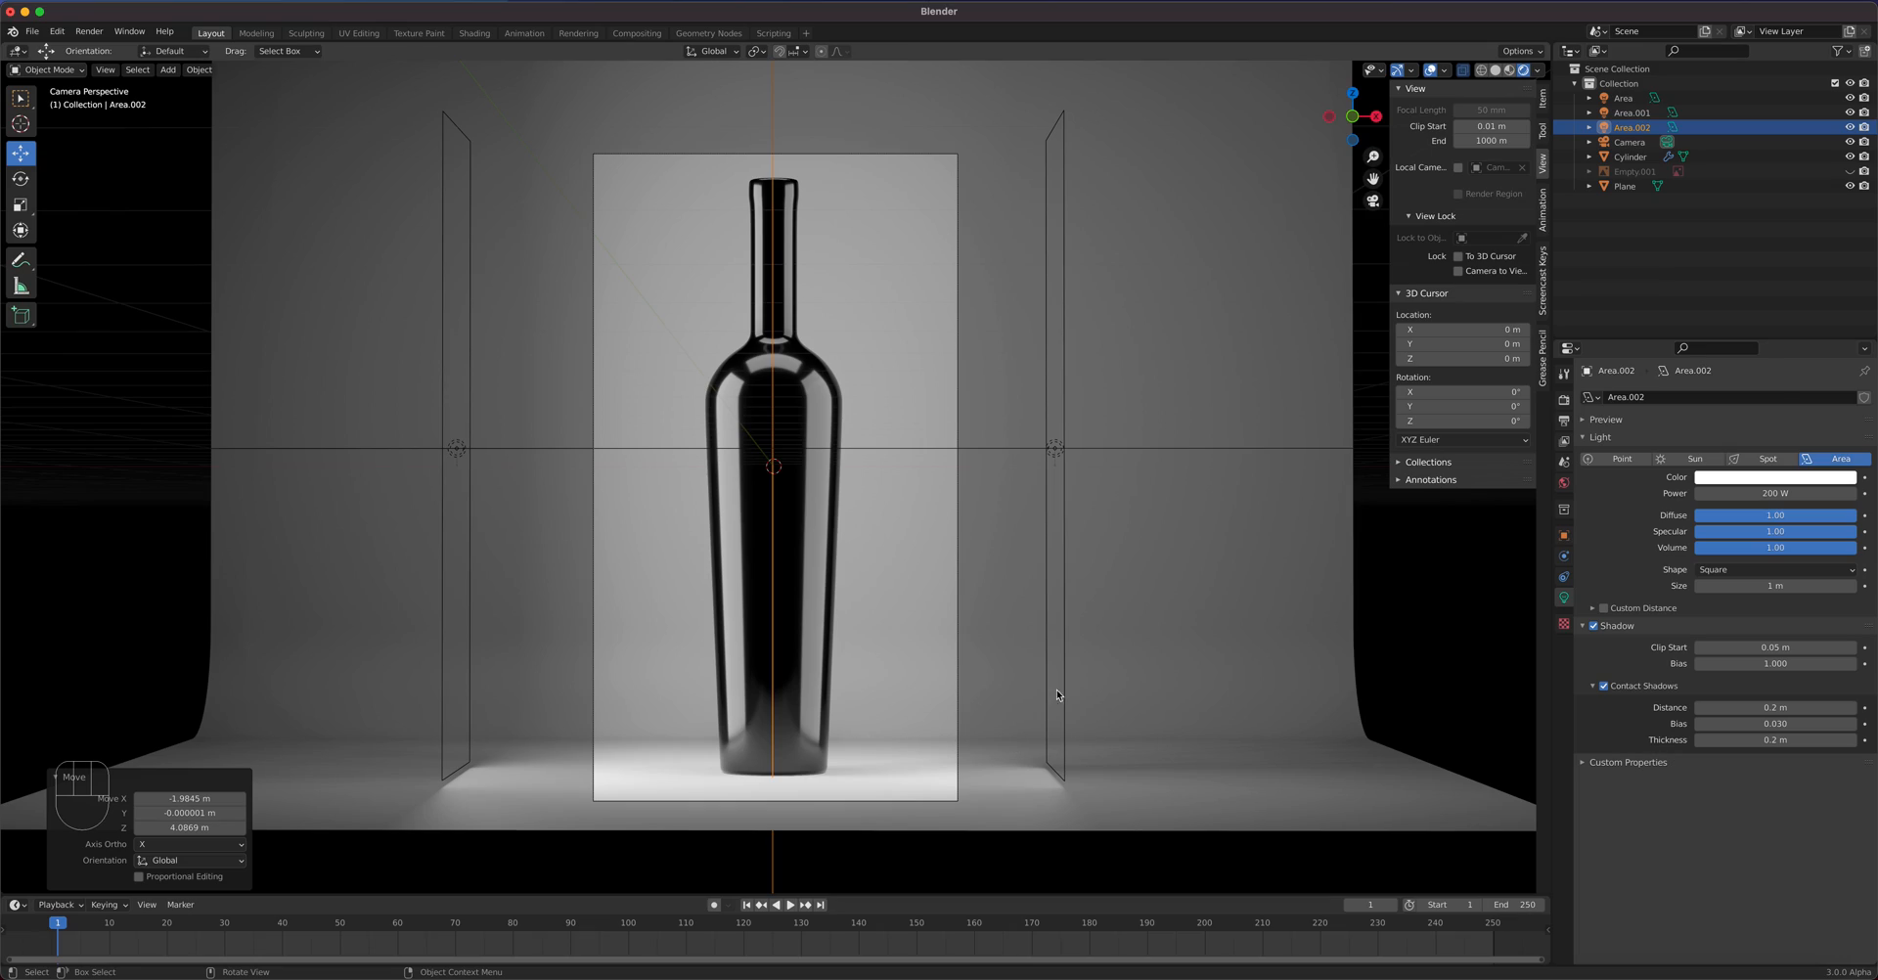
- Scale the overhead area light about 1.86 times along Y, plus about 2.58 times uniformly
middle_click_drag(1165, 555, 995, 616)
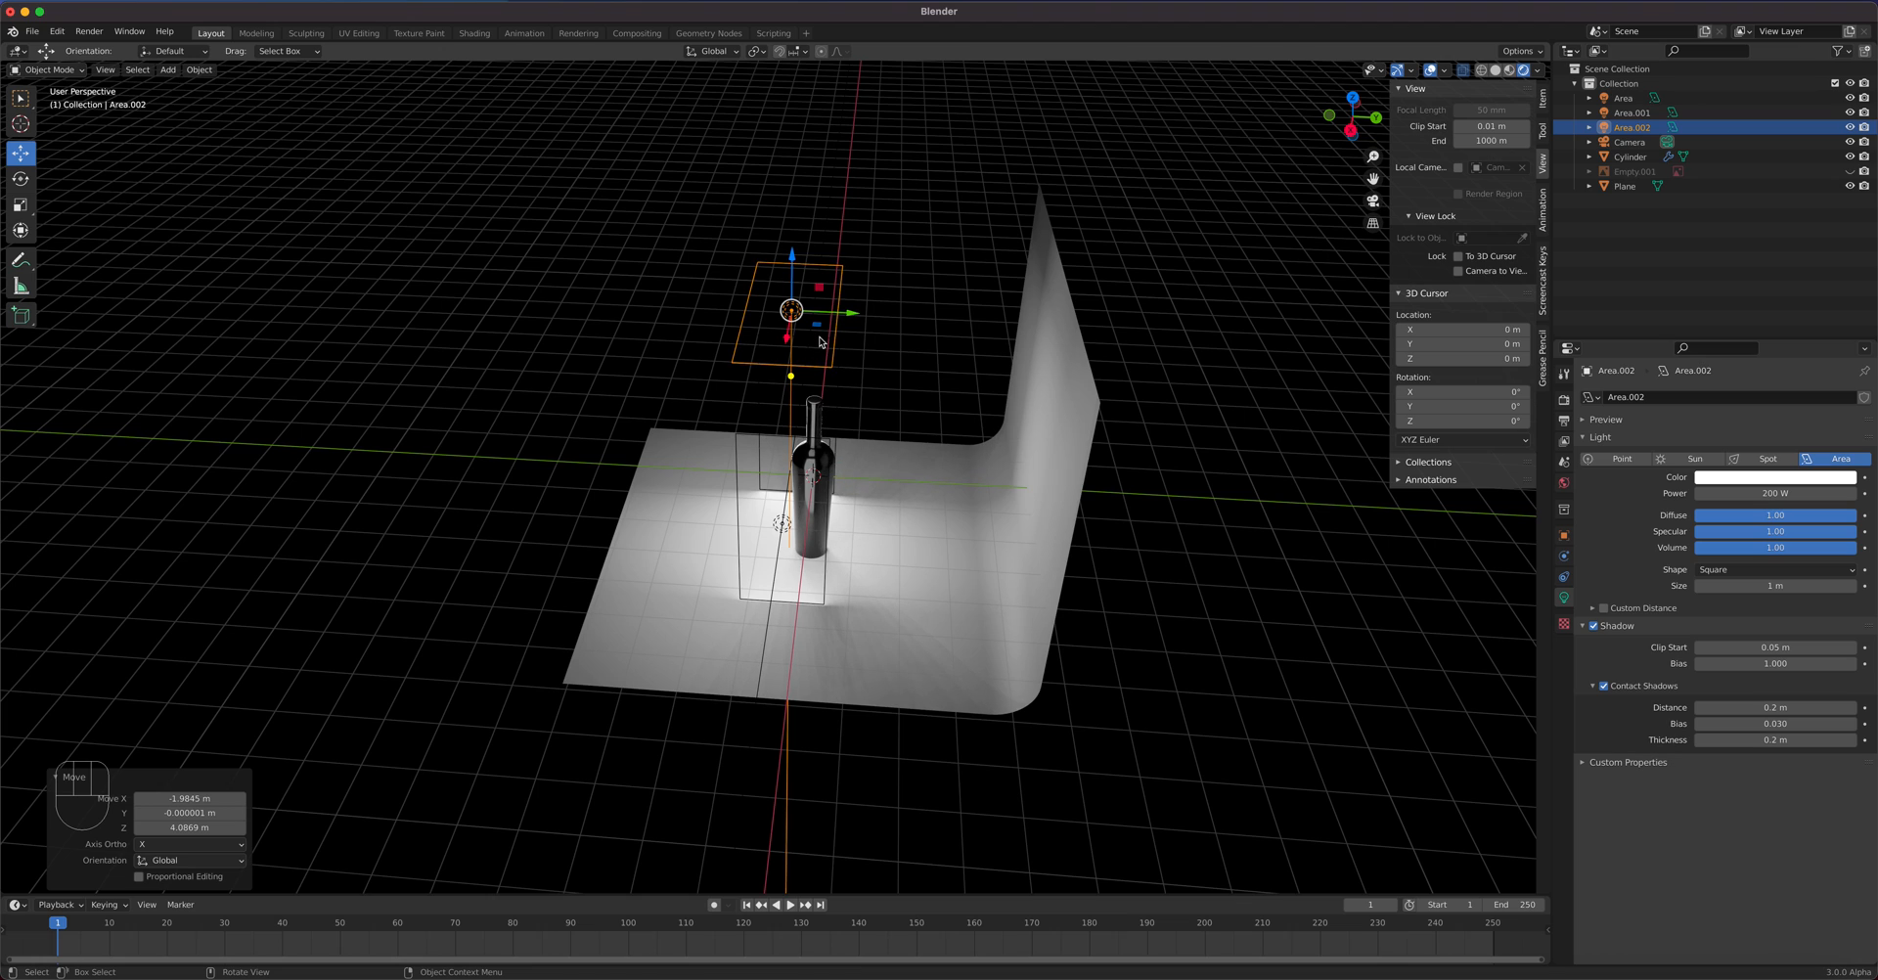
key("s")
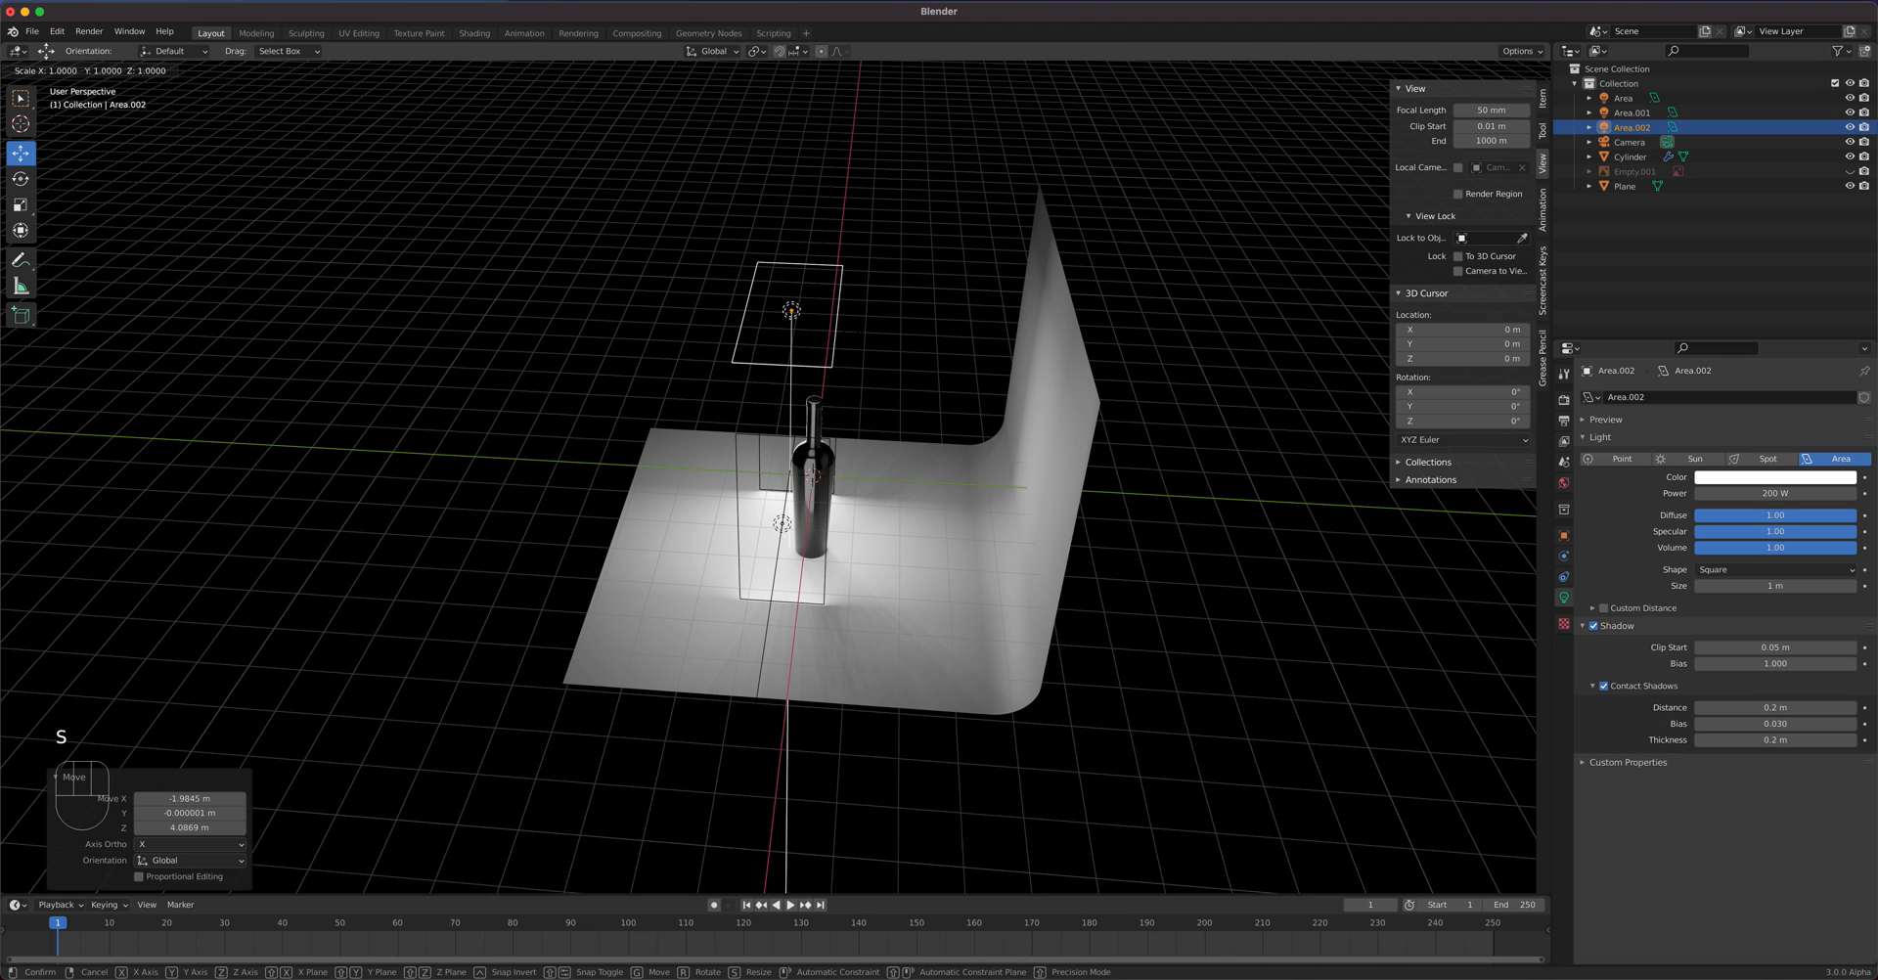
key("y")
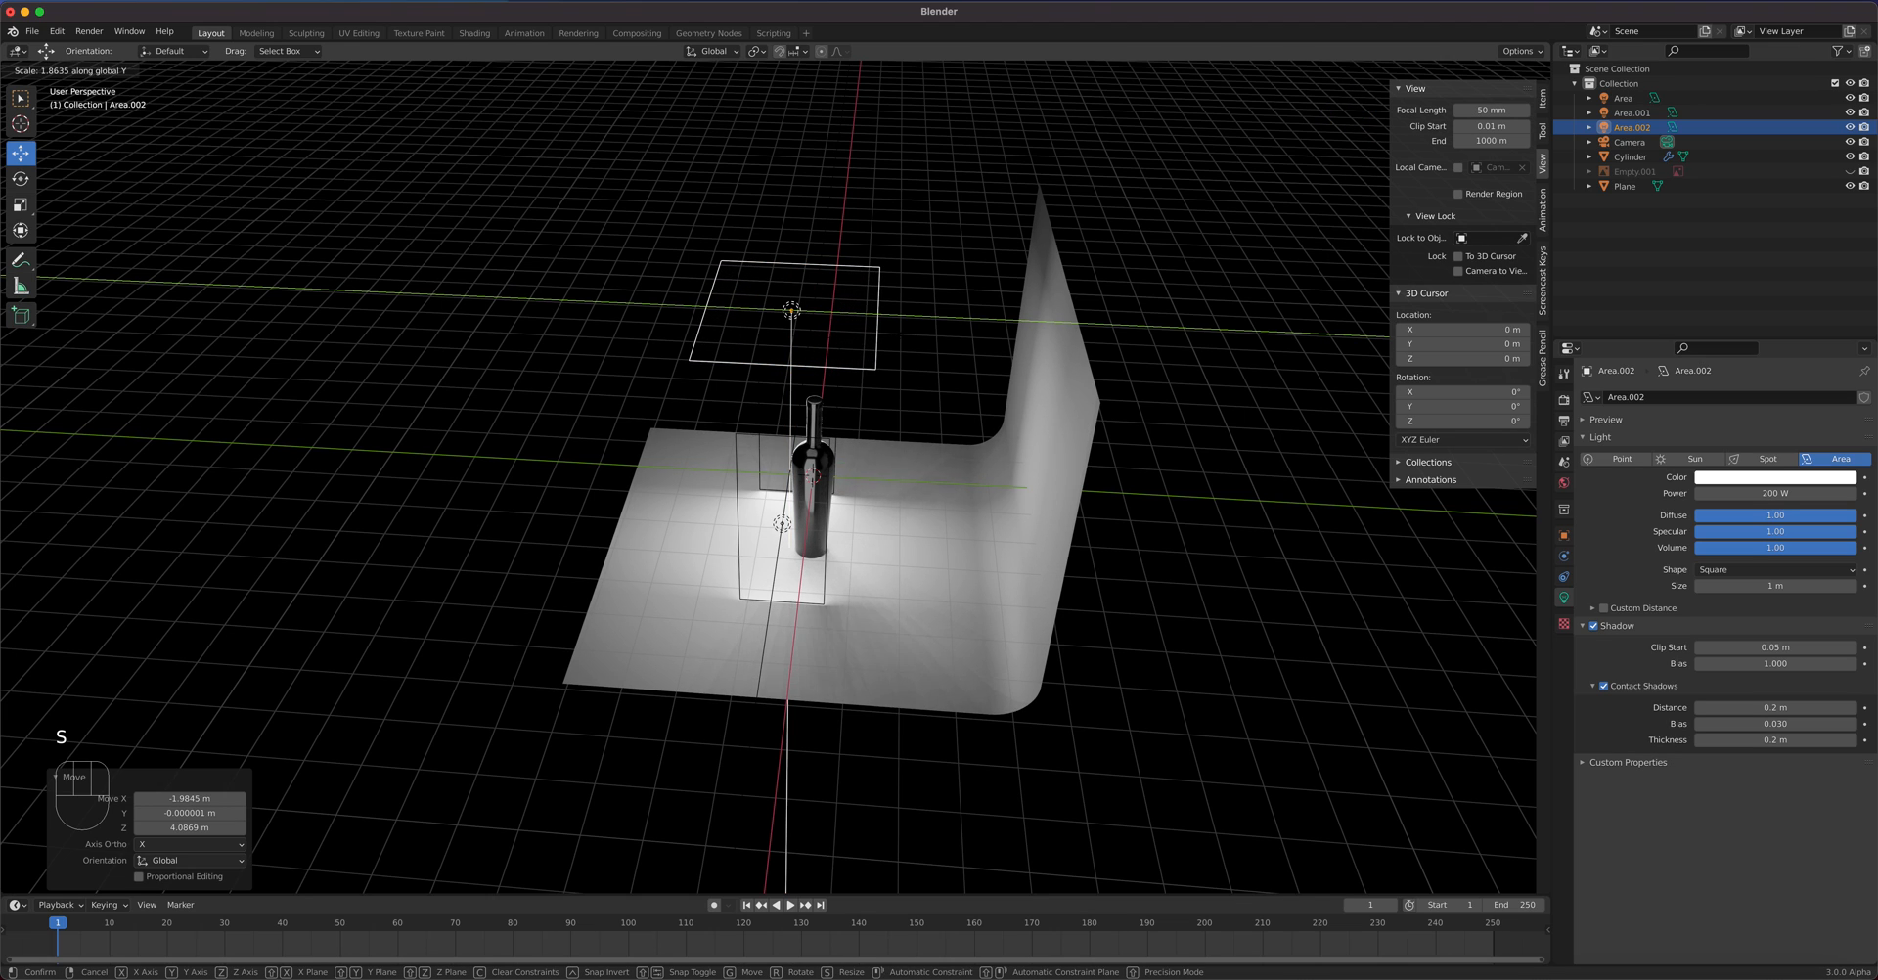
left_click(908, 356)
key("s")
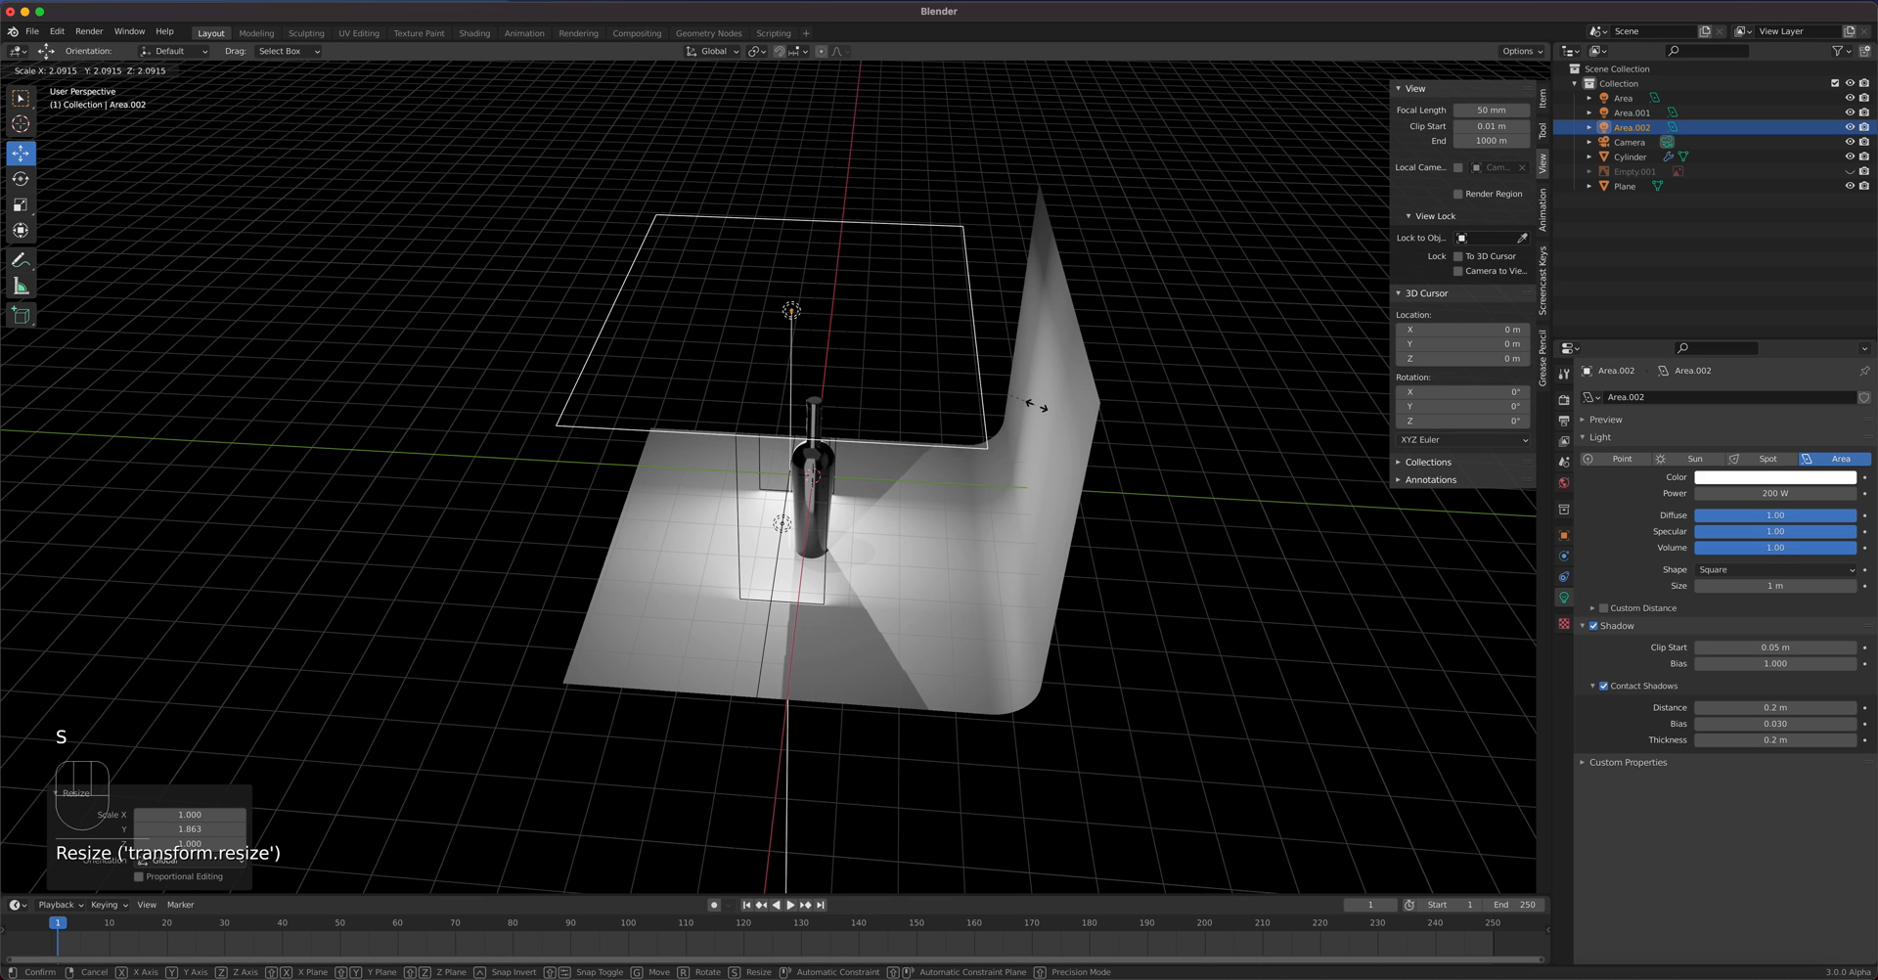
left_click(1088, 424)
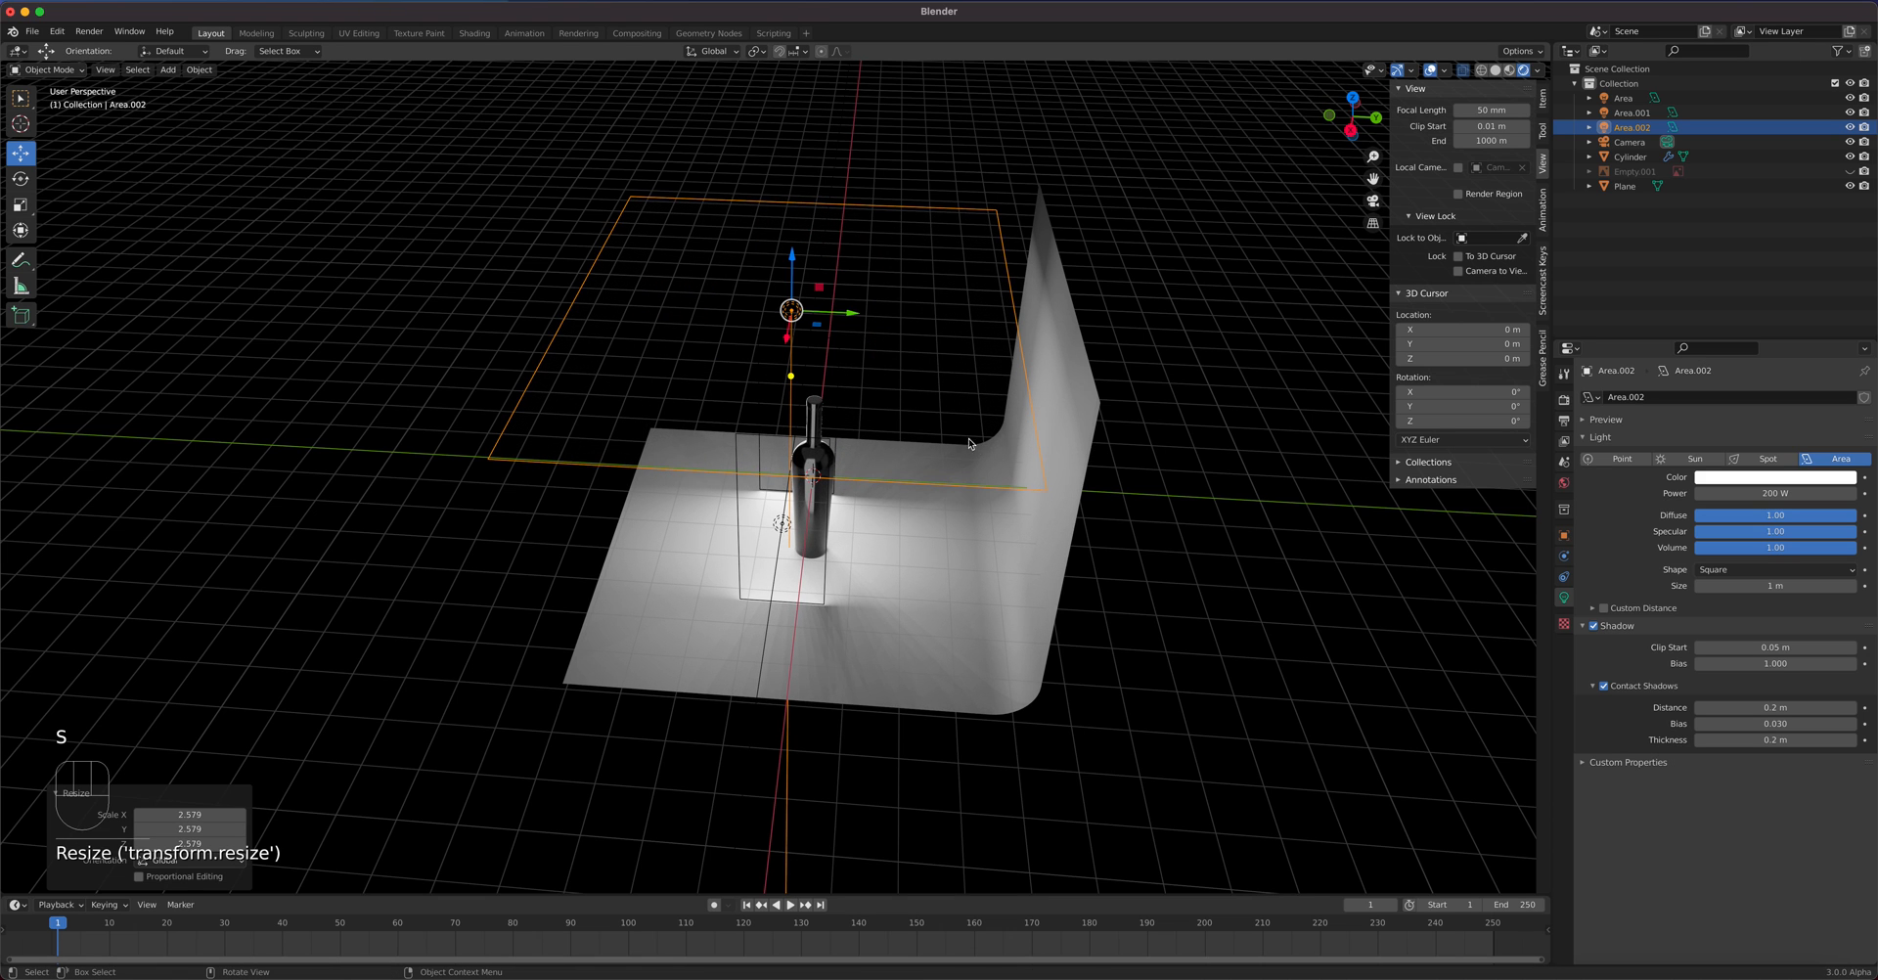
- Tilt the overhead light slightly toward the backdrop in the right side view and inspect its reflection on the bottle's neck and shoulders
middle_click_drag(897, 426, 905, 369)
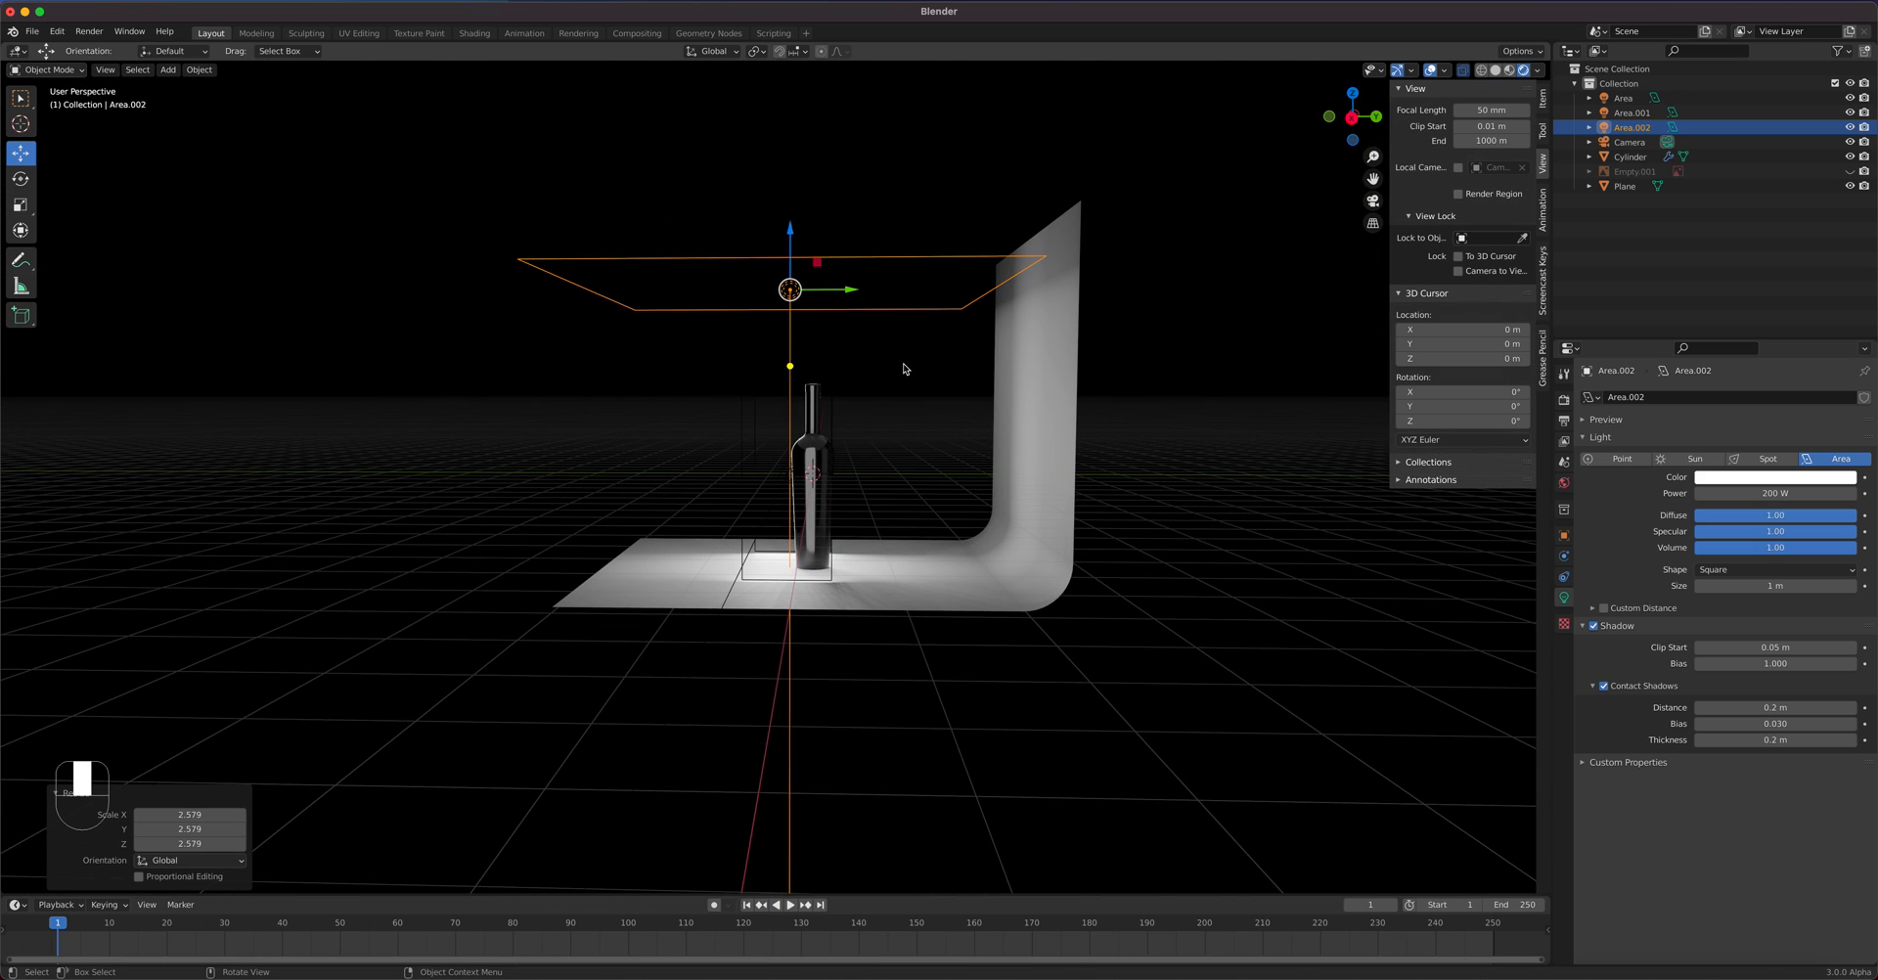
key("KP_3")
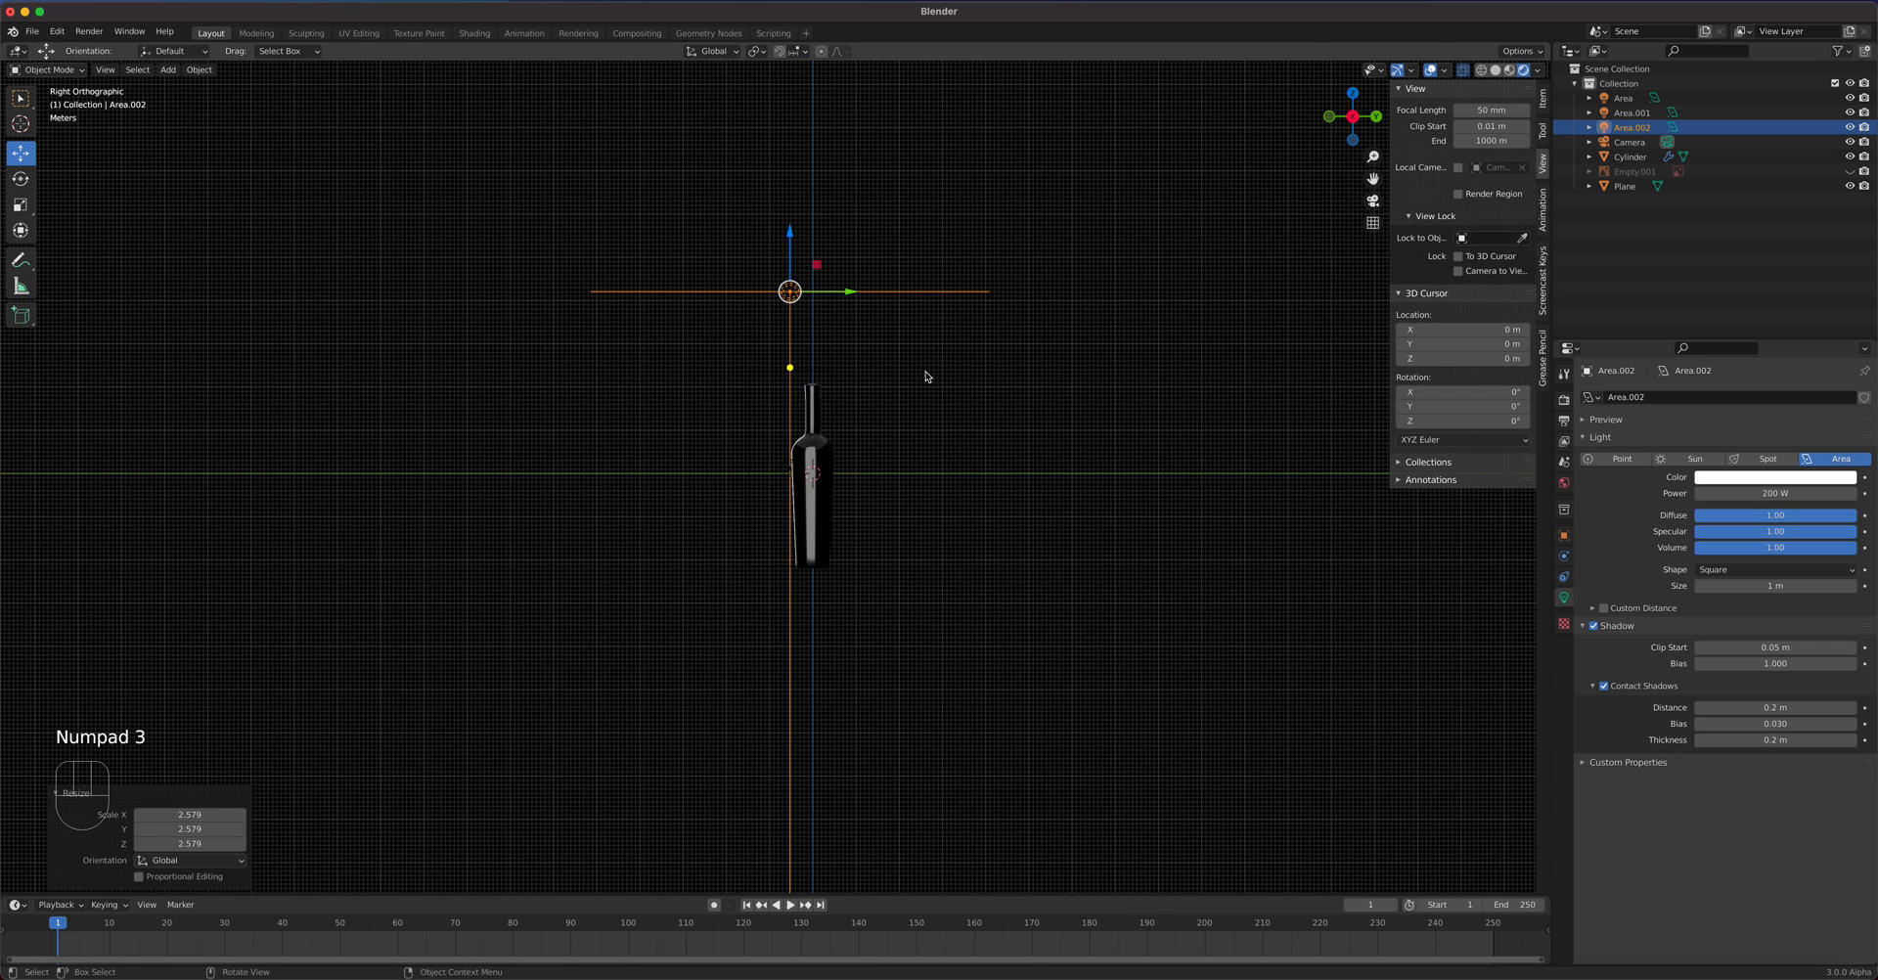
key("r")
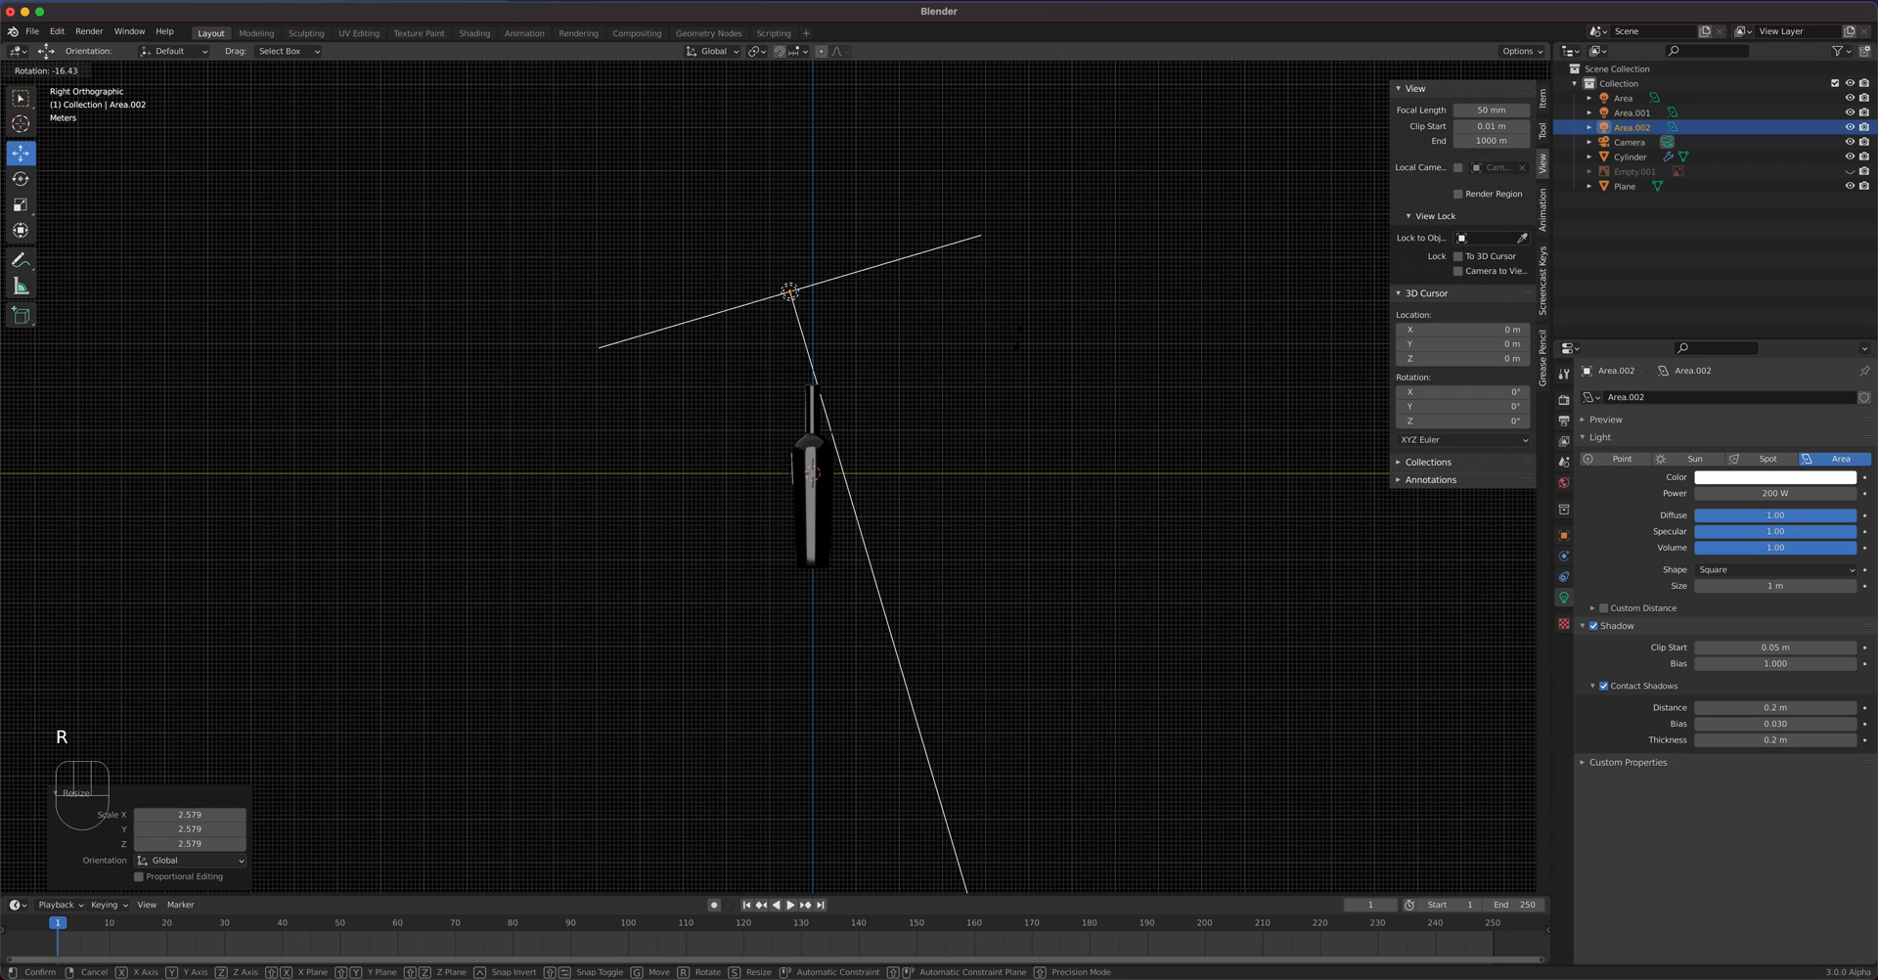
left_click(991, 327)
middle_click_drag(799, 411, 794, 280)
scroll(784, 402, "up", 11)
left_click(795, 283)
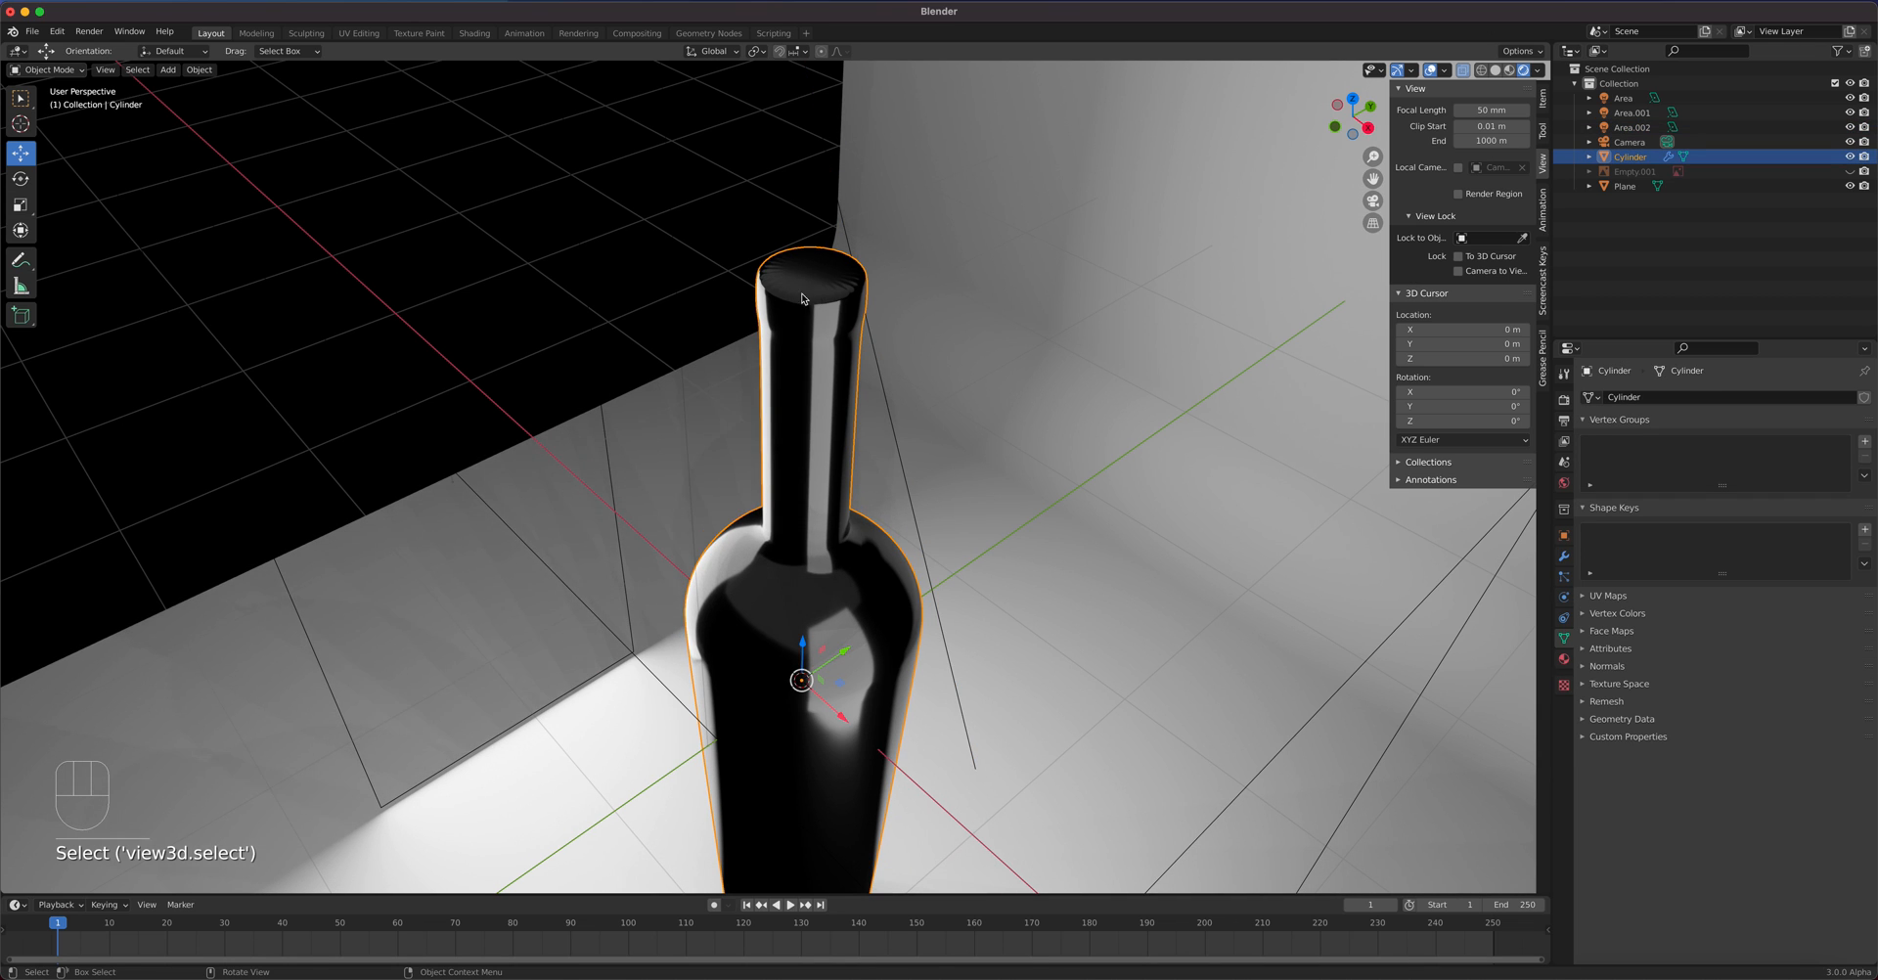
scroll(797, 305, "down", 10)
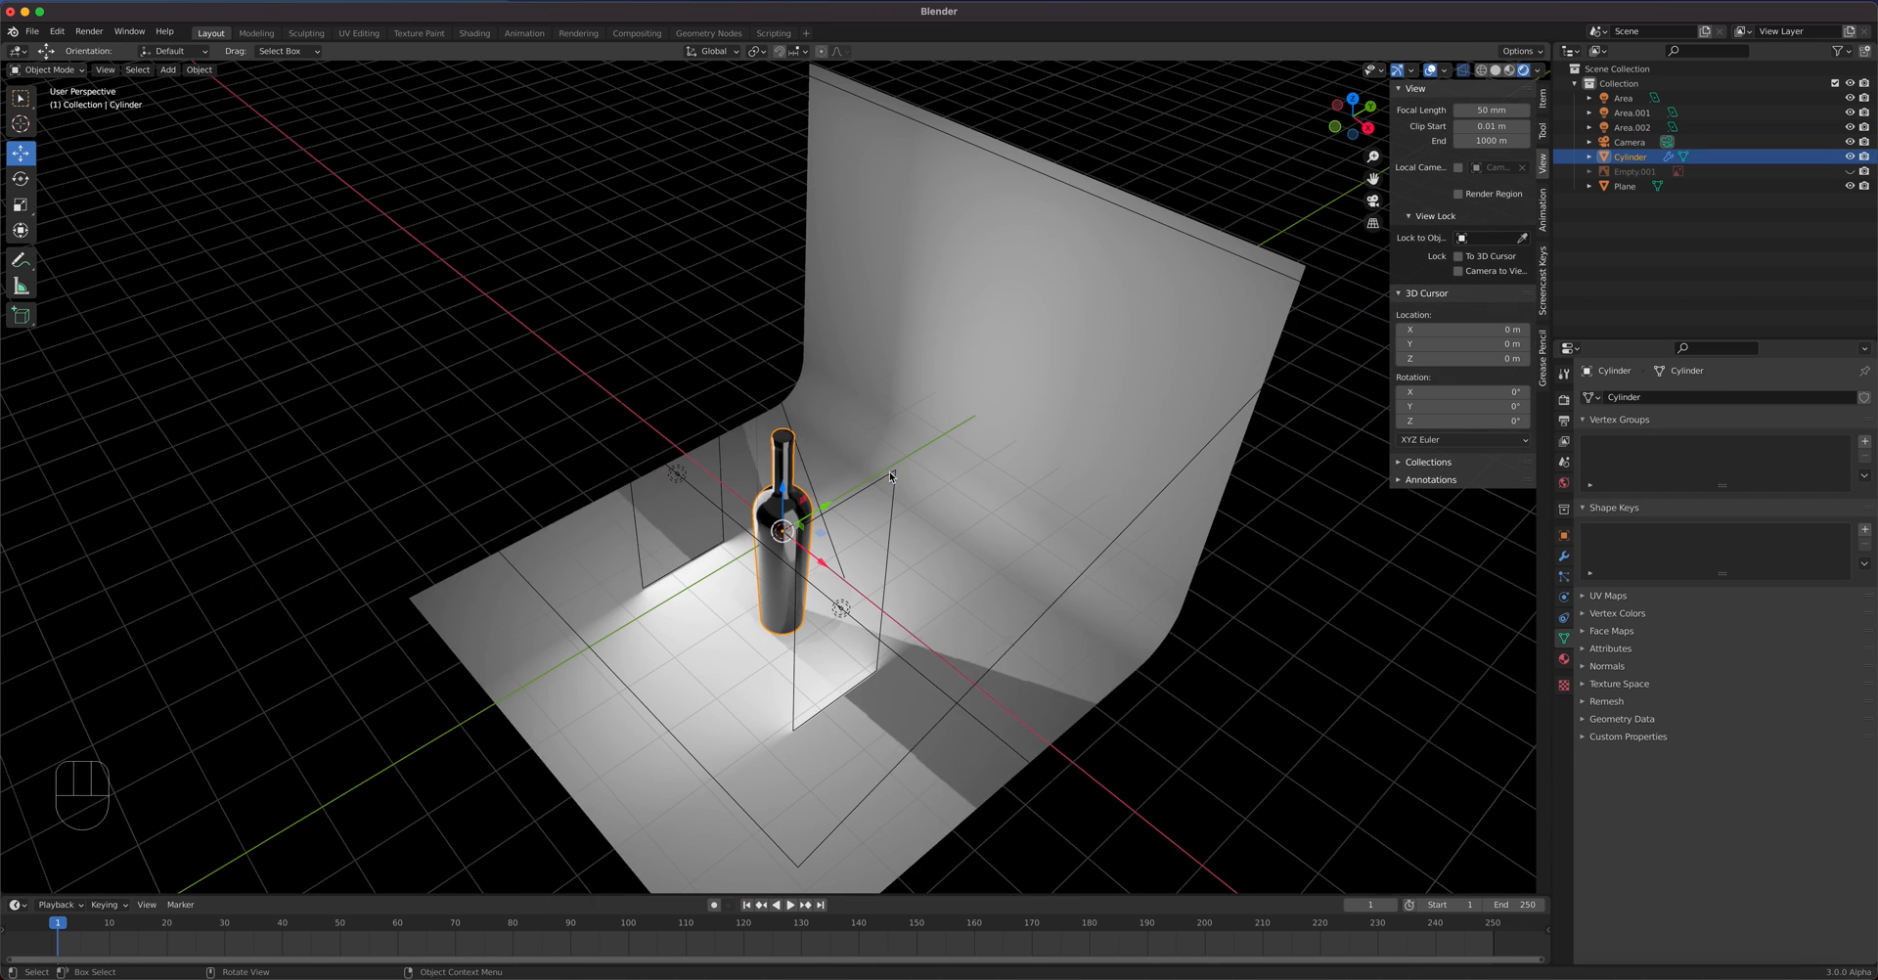
- Rotate the overhead light another -13.4° in the right side view and move it about 0.9 m along negative Y and 0.19 m up
middle_click_drag(889, 471, 777, 452)
key("KP_3")
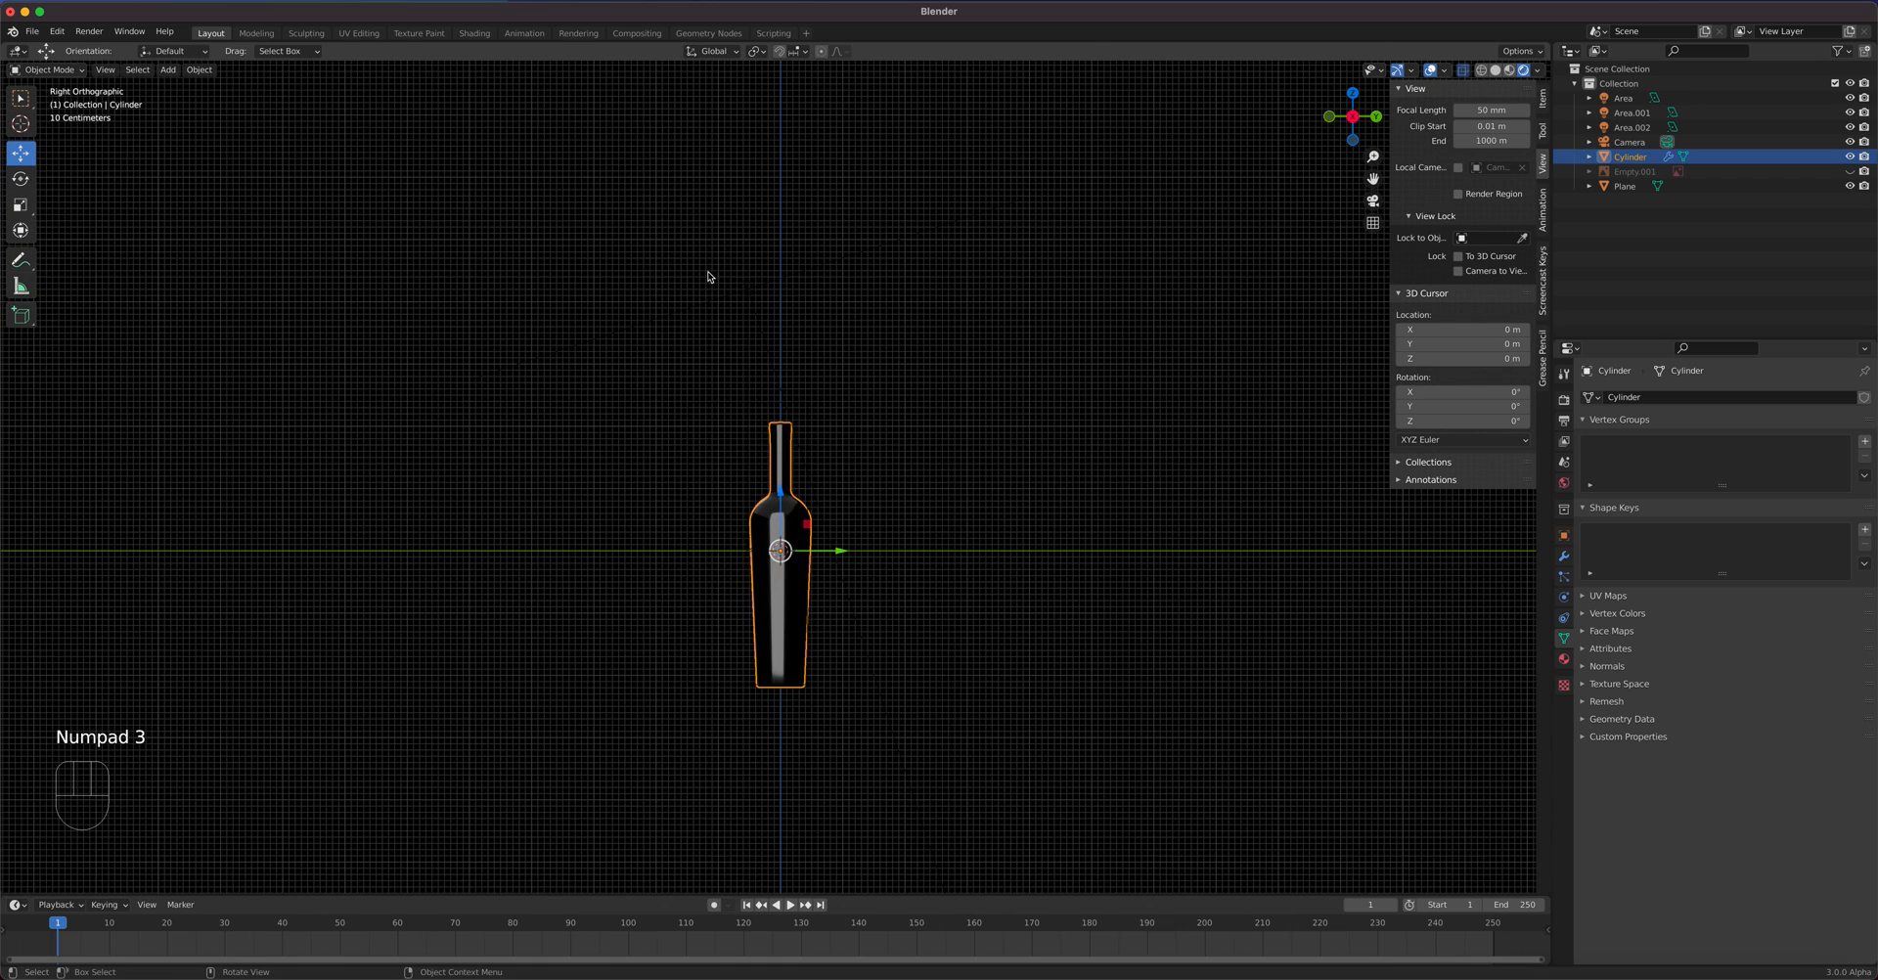
left_click(721, 310)
key("r")
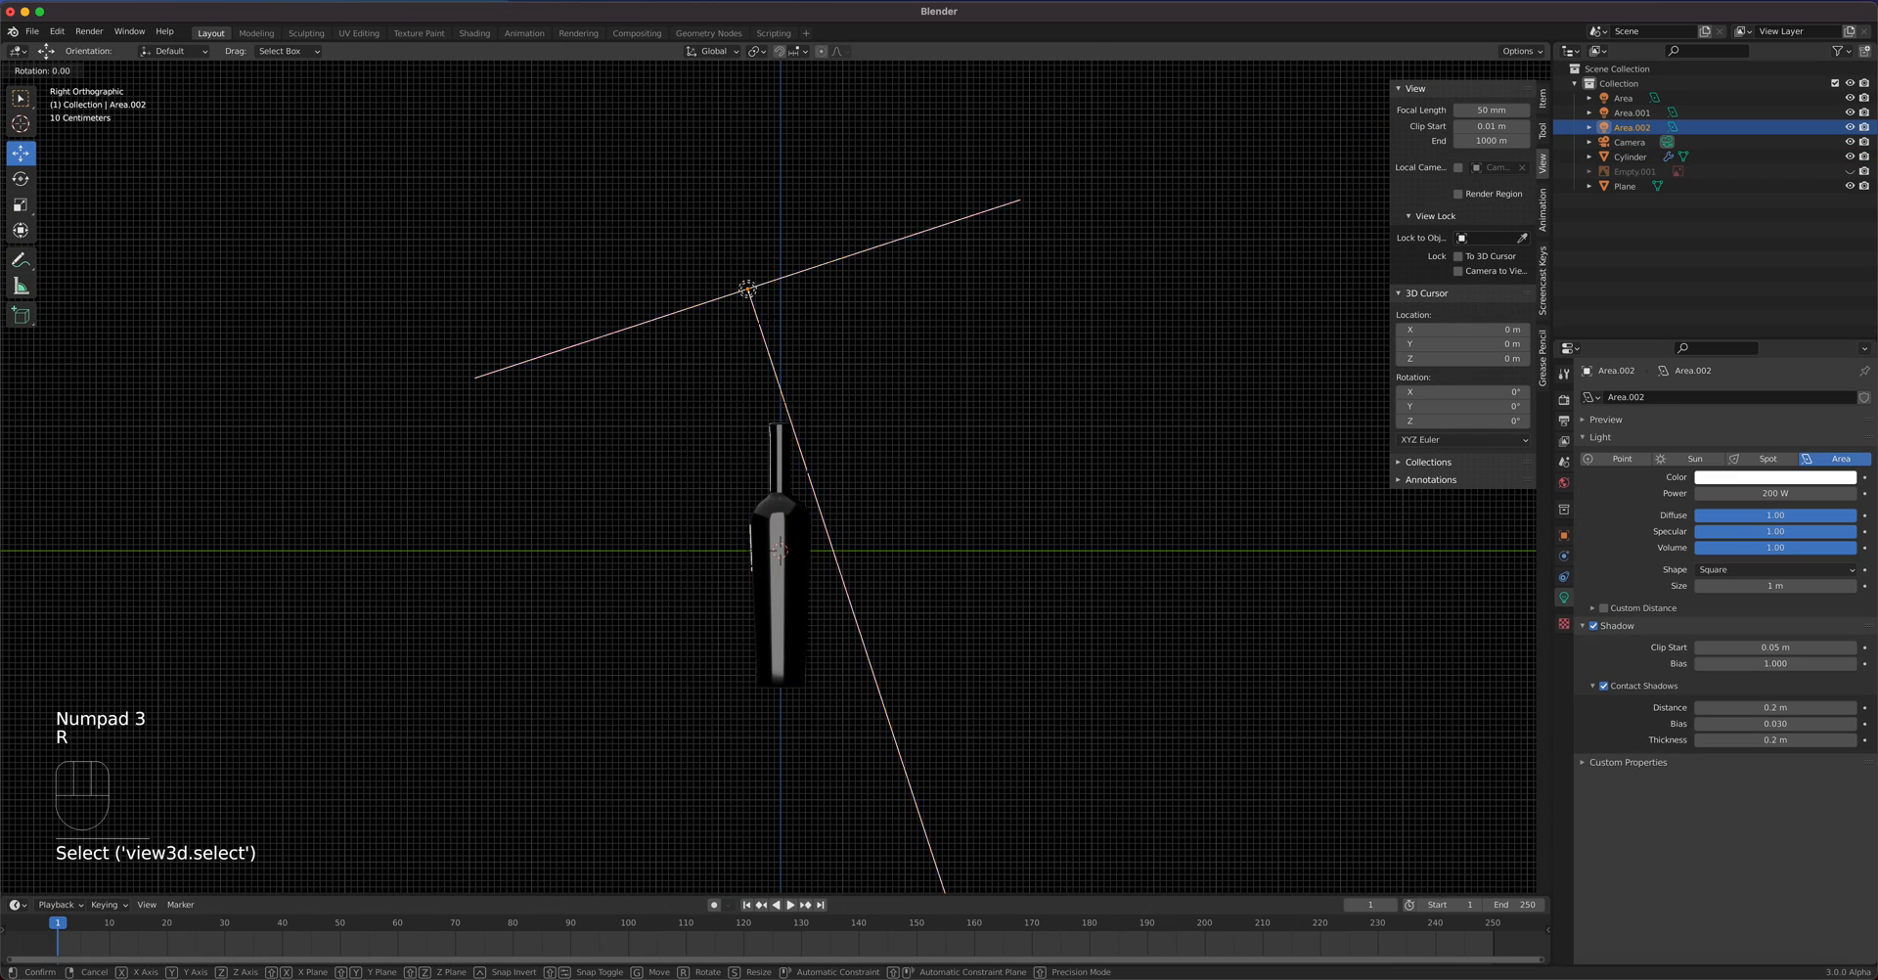
left_click(759, 309)
key("g")
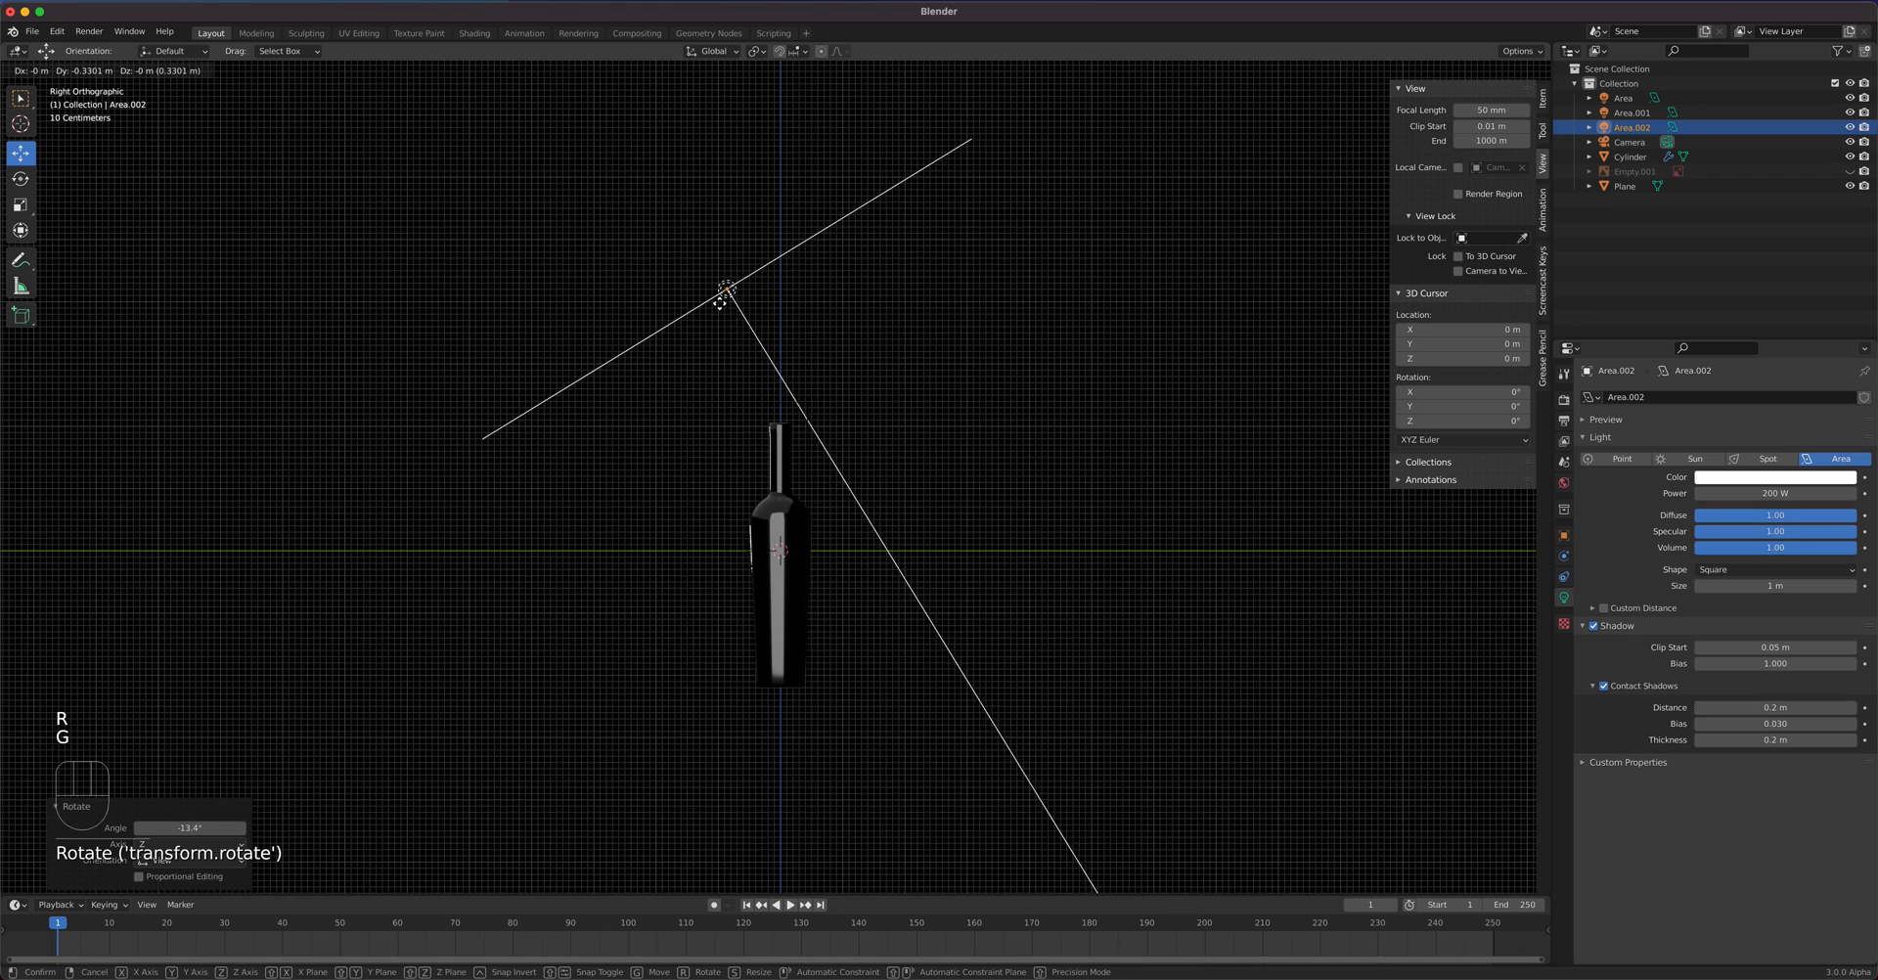
left_click(698, 297)
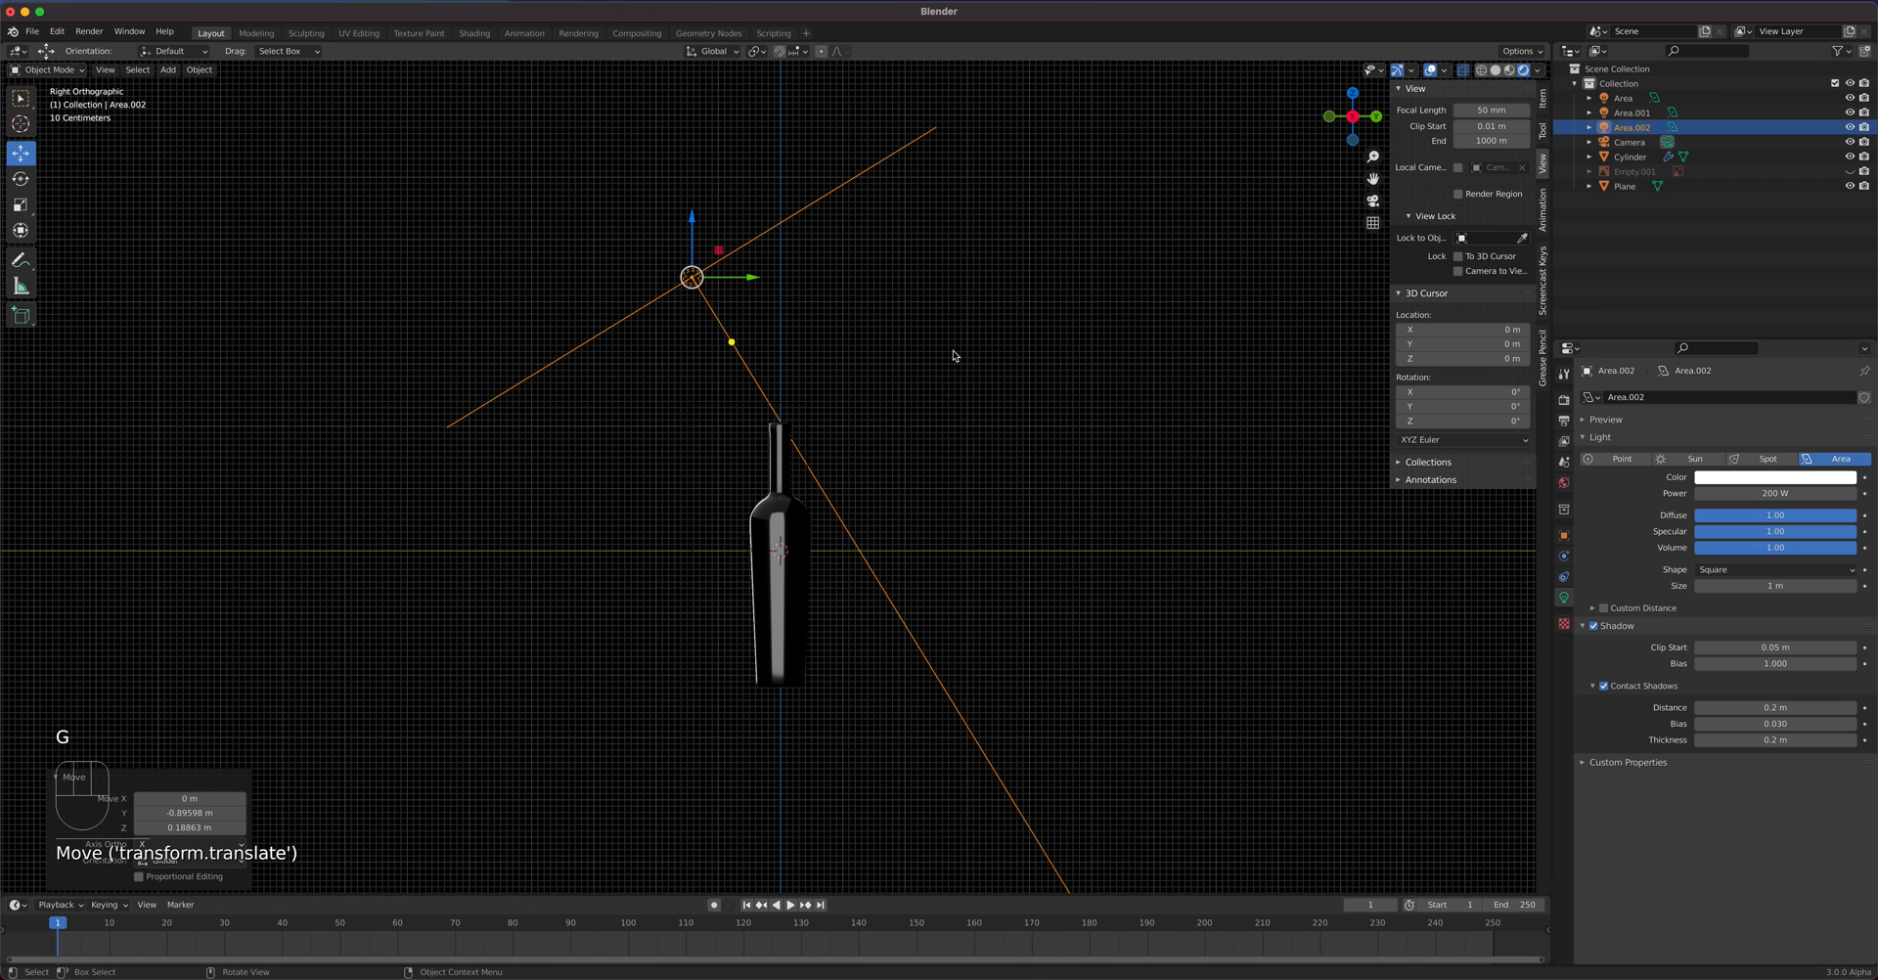
- Try a different power for the overhead area light while looking through the camera
key("KP_0")
left_click_drag(1723, 496, 1858, 496)
key("Escape")
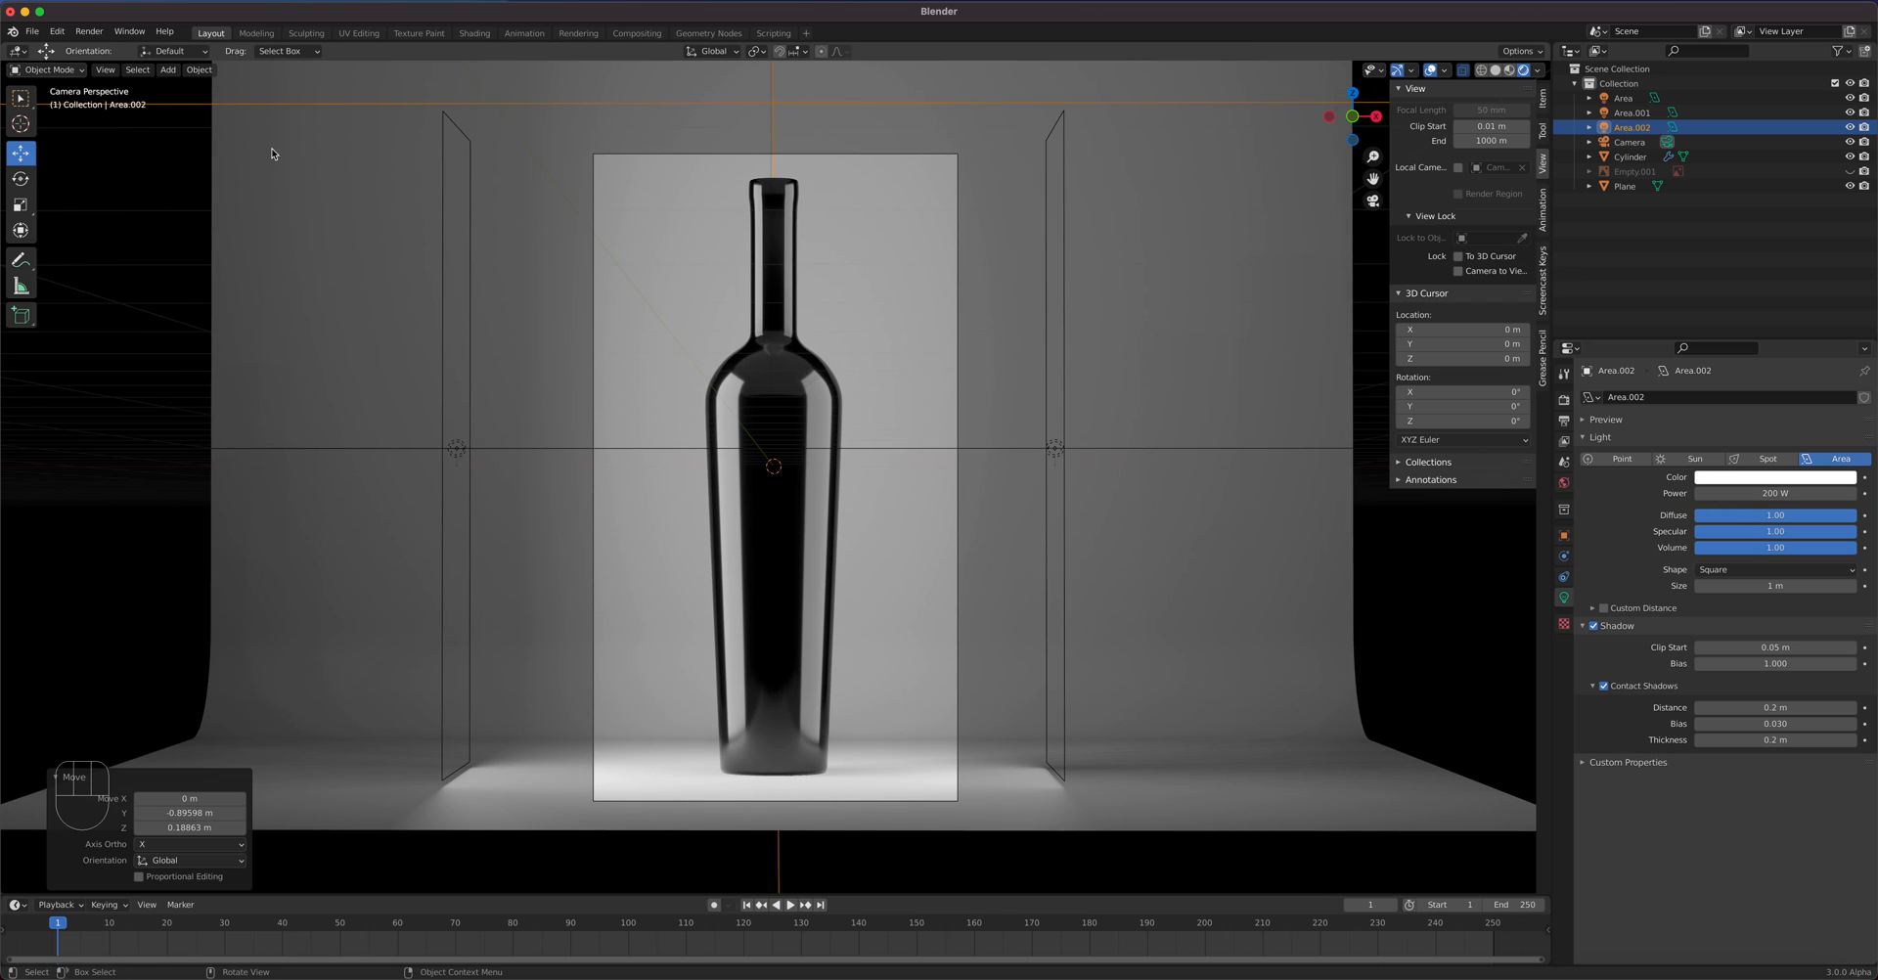
- Render the image of the lit bottle, review the result and close the render window
left_click(95, 34)
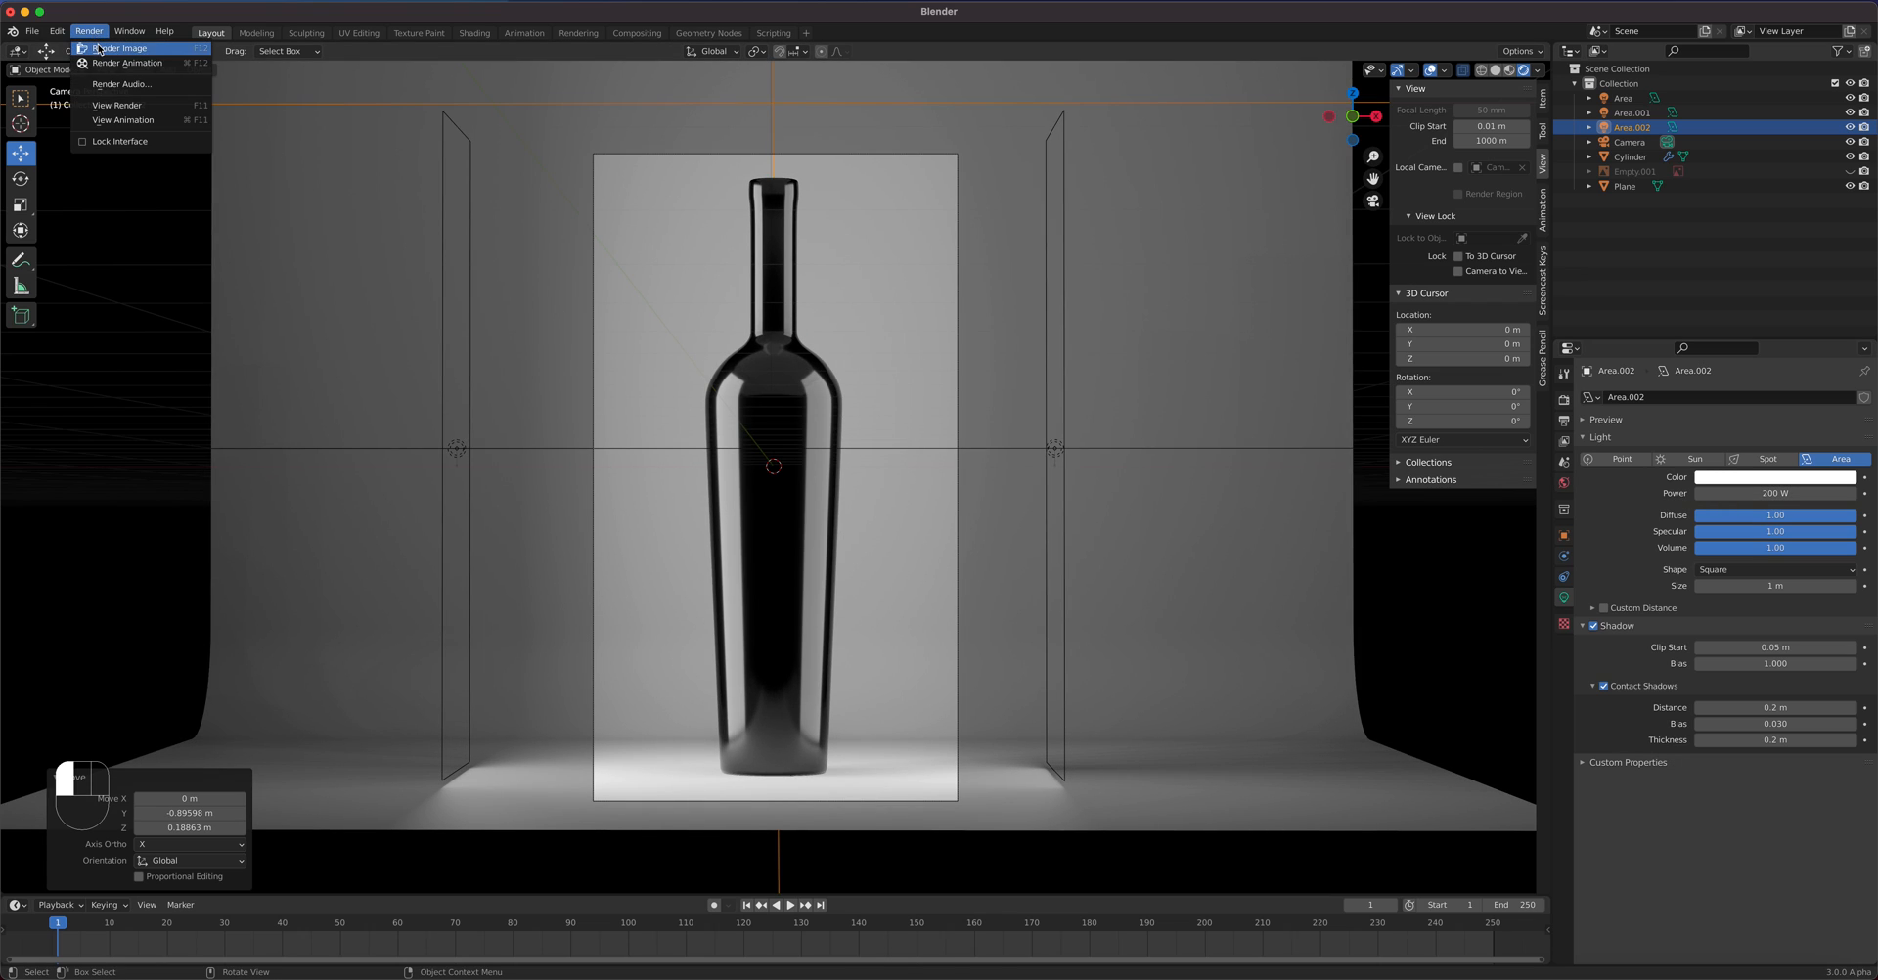
left_click(119, 48)
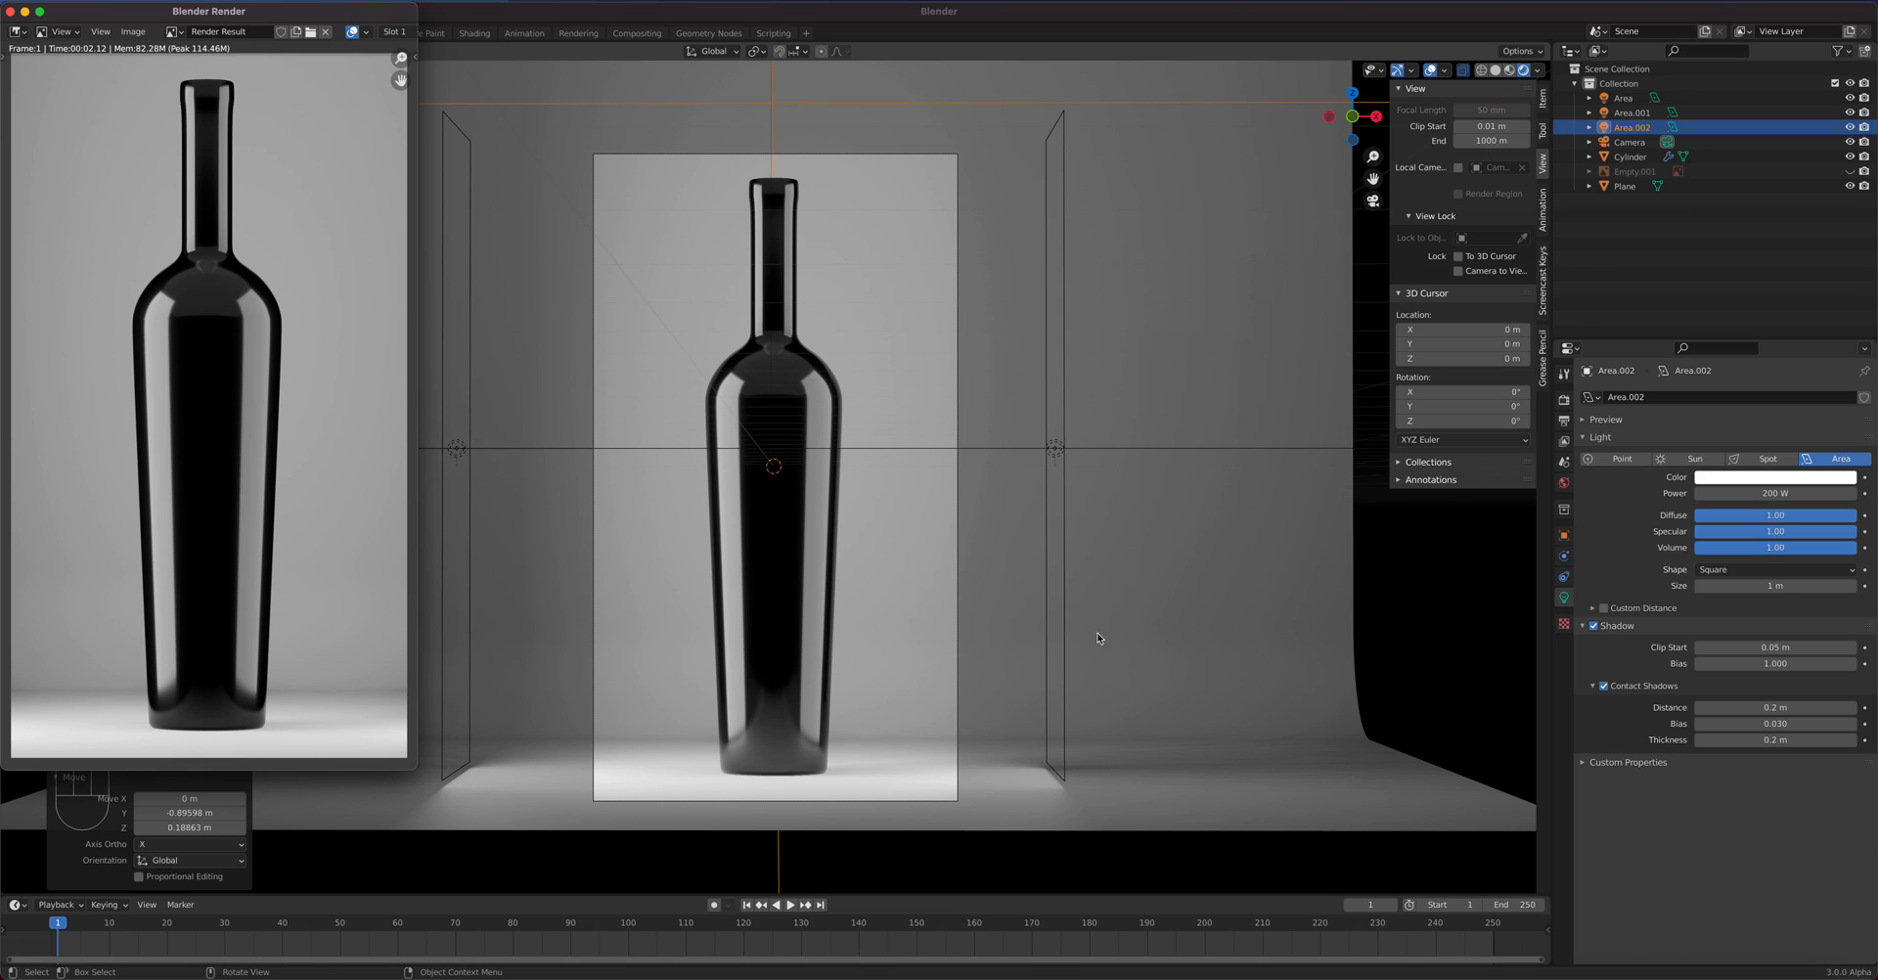
left_click(9, 11)
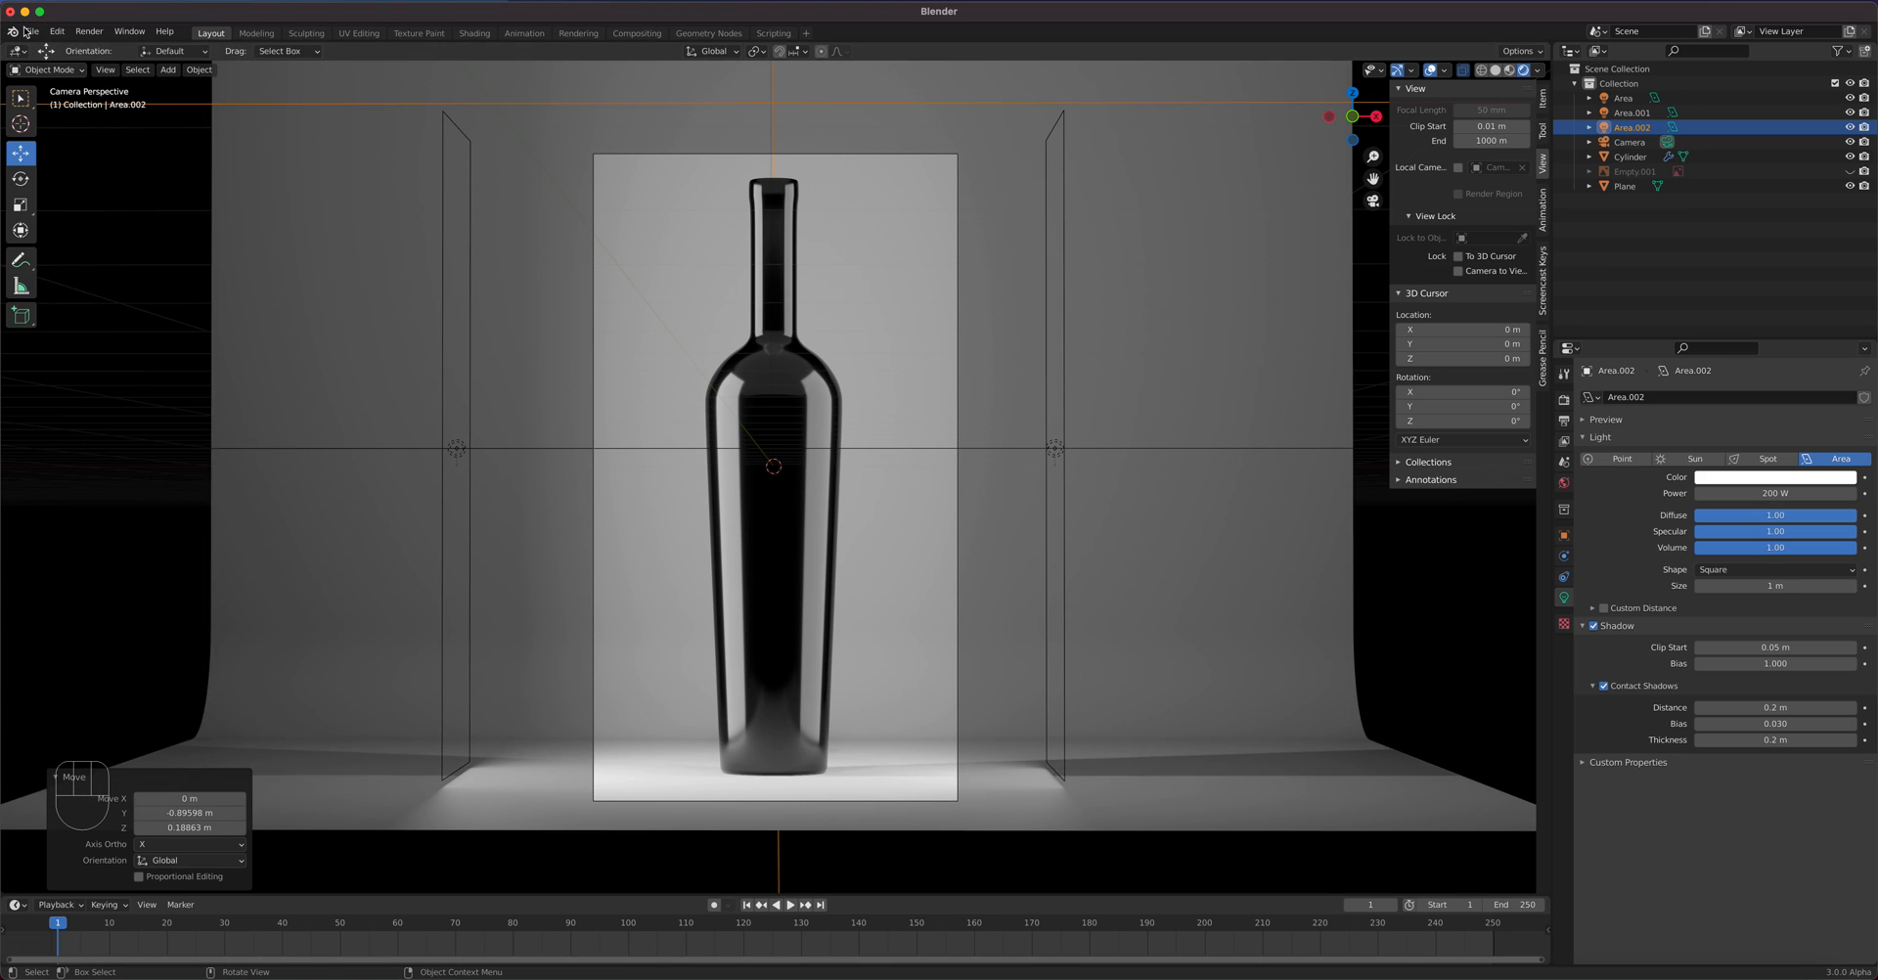
- Delete the upright wall face and all the curved transition faces of the backdrop plane, keeping only the flat floor
left_click(1137, 512)
middle_click_drag(1137, 512, 980, 542)
scroll(978, 546, "up", 3)
left_click(978, 547)
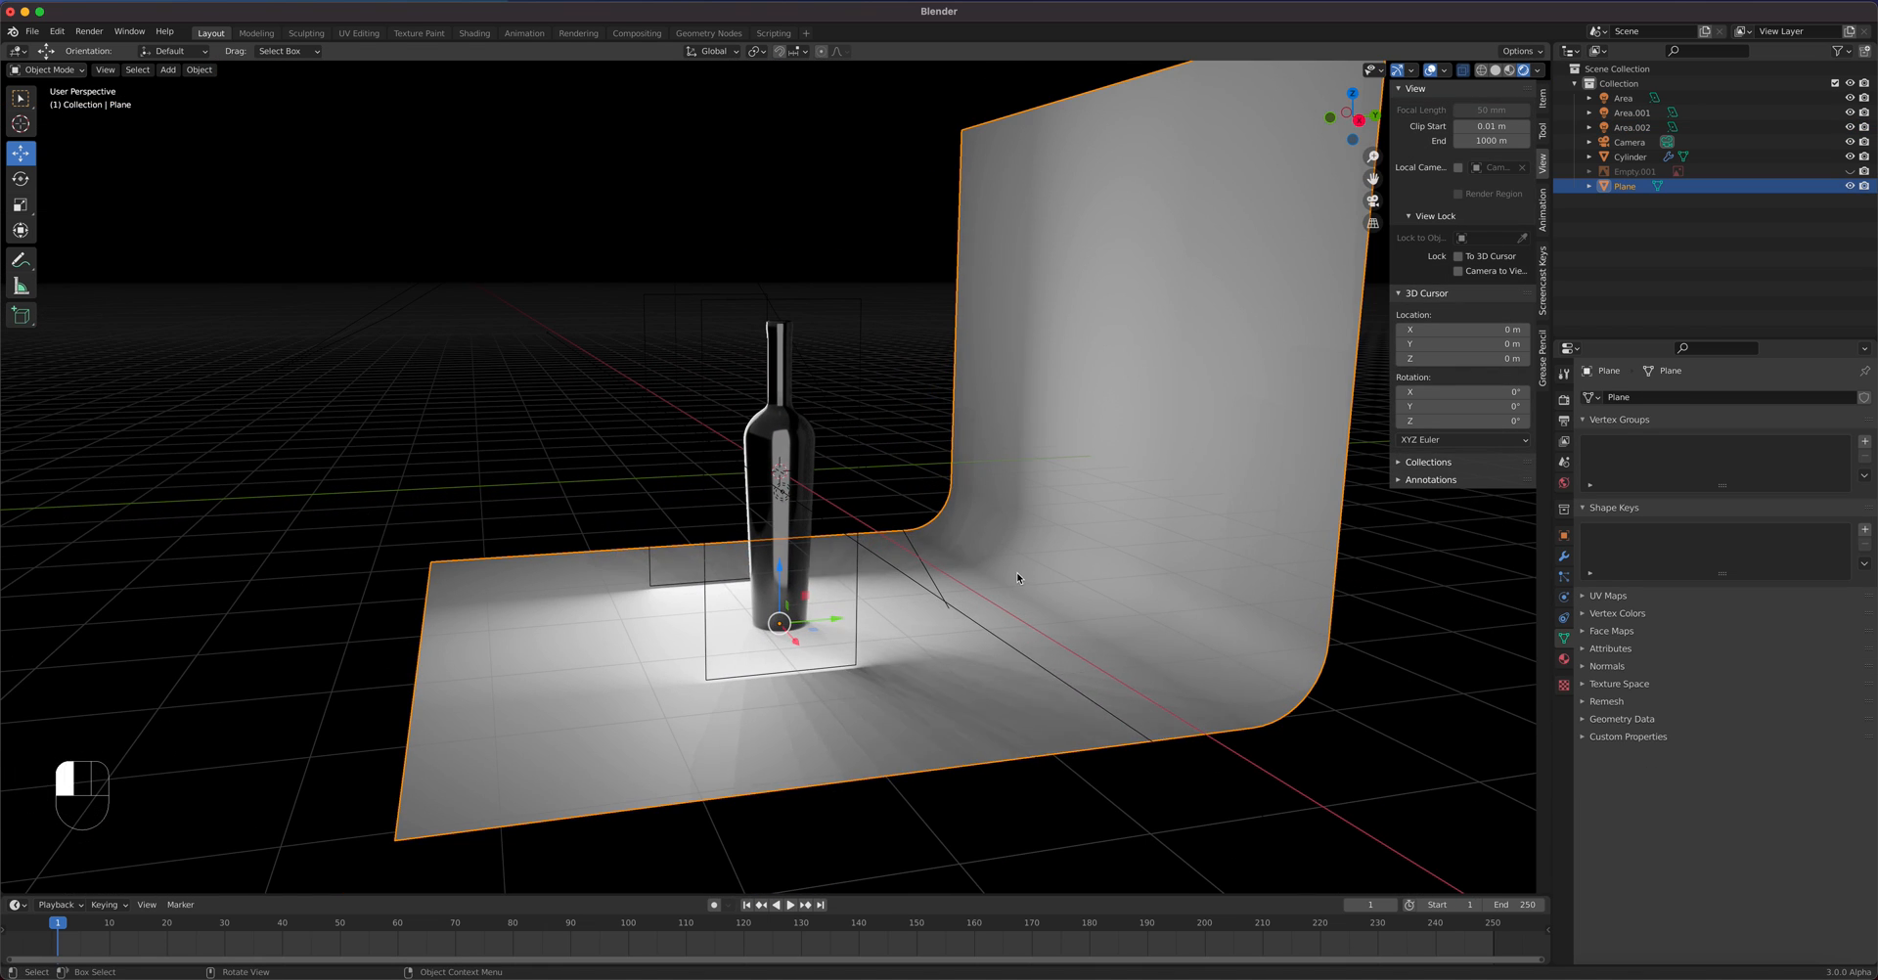
key("Tab")
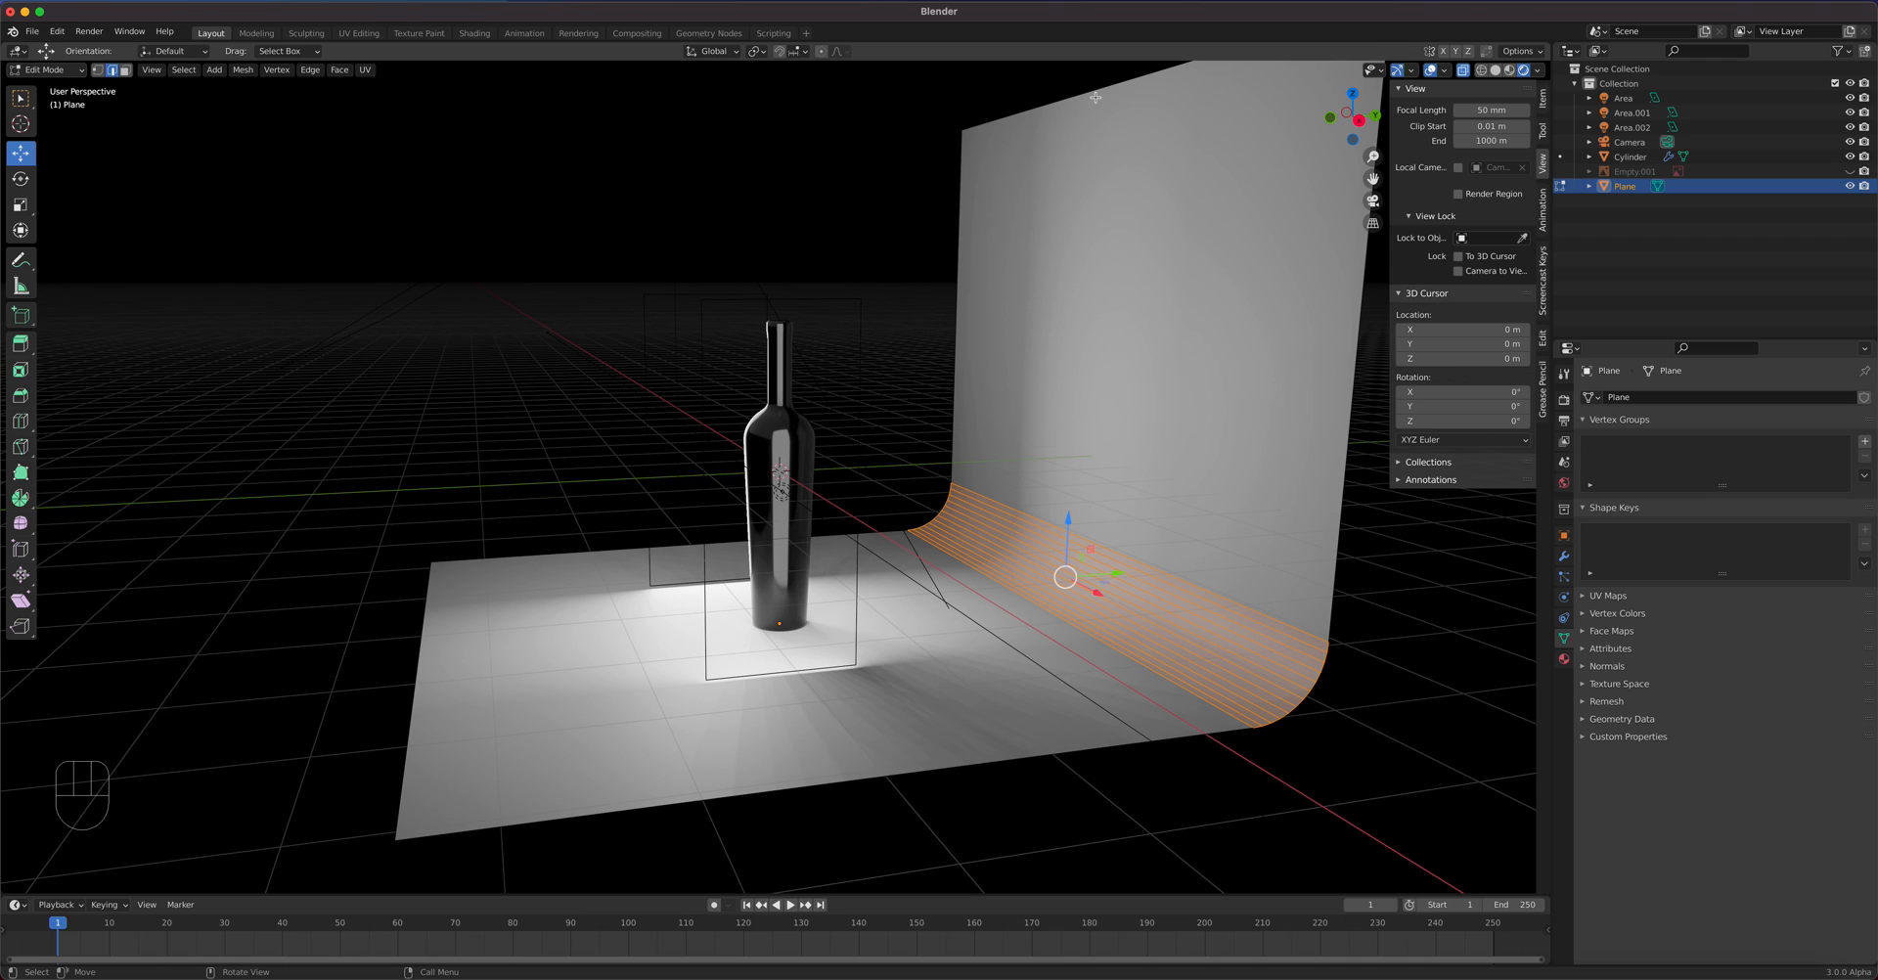
key("3")
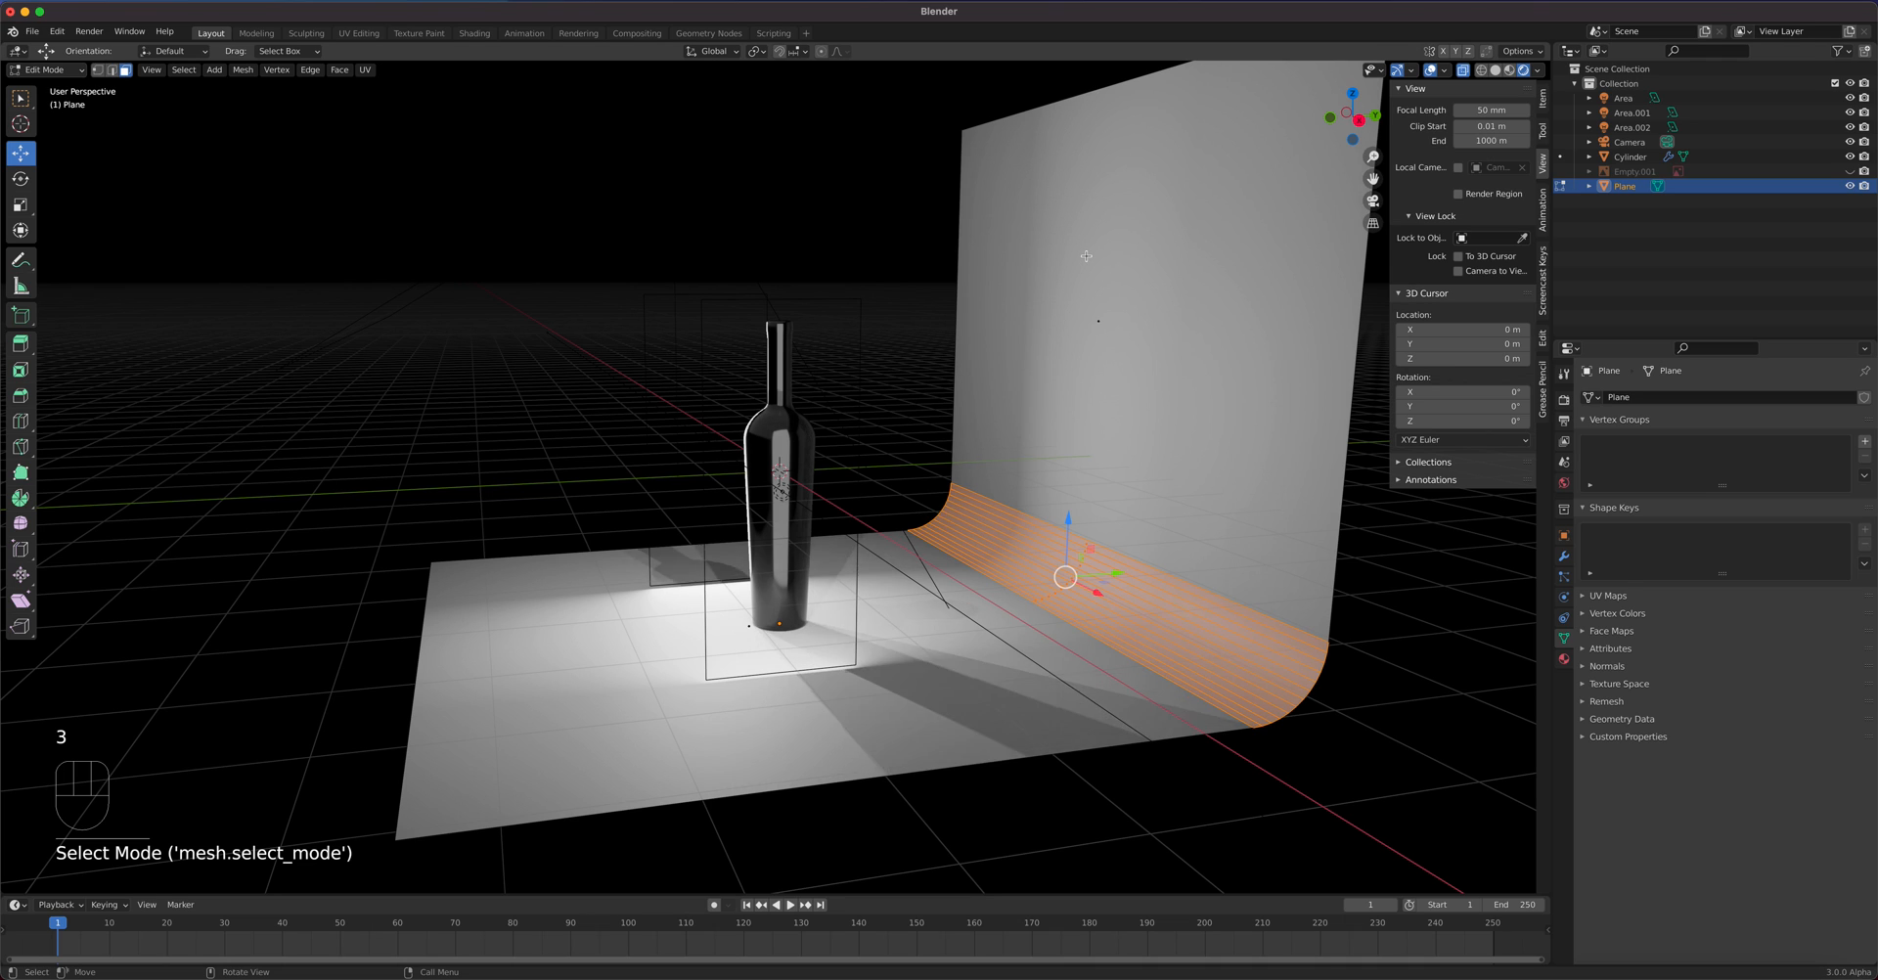
left_click(1107, 320)
left_click(1110, 323)
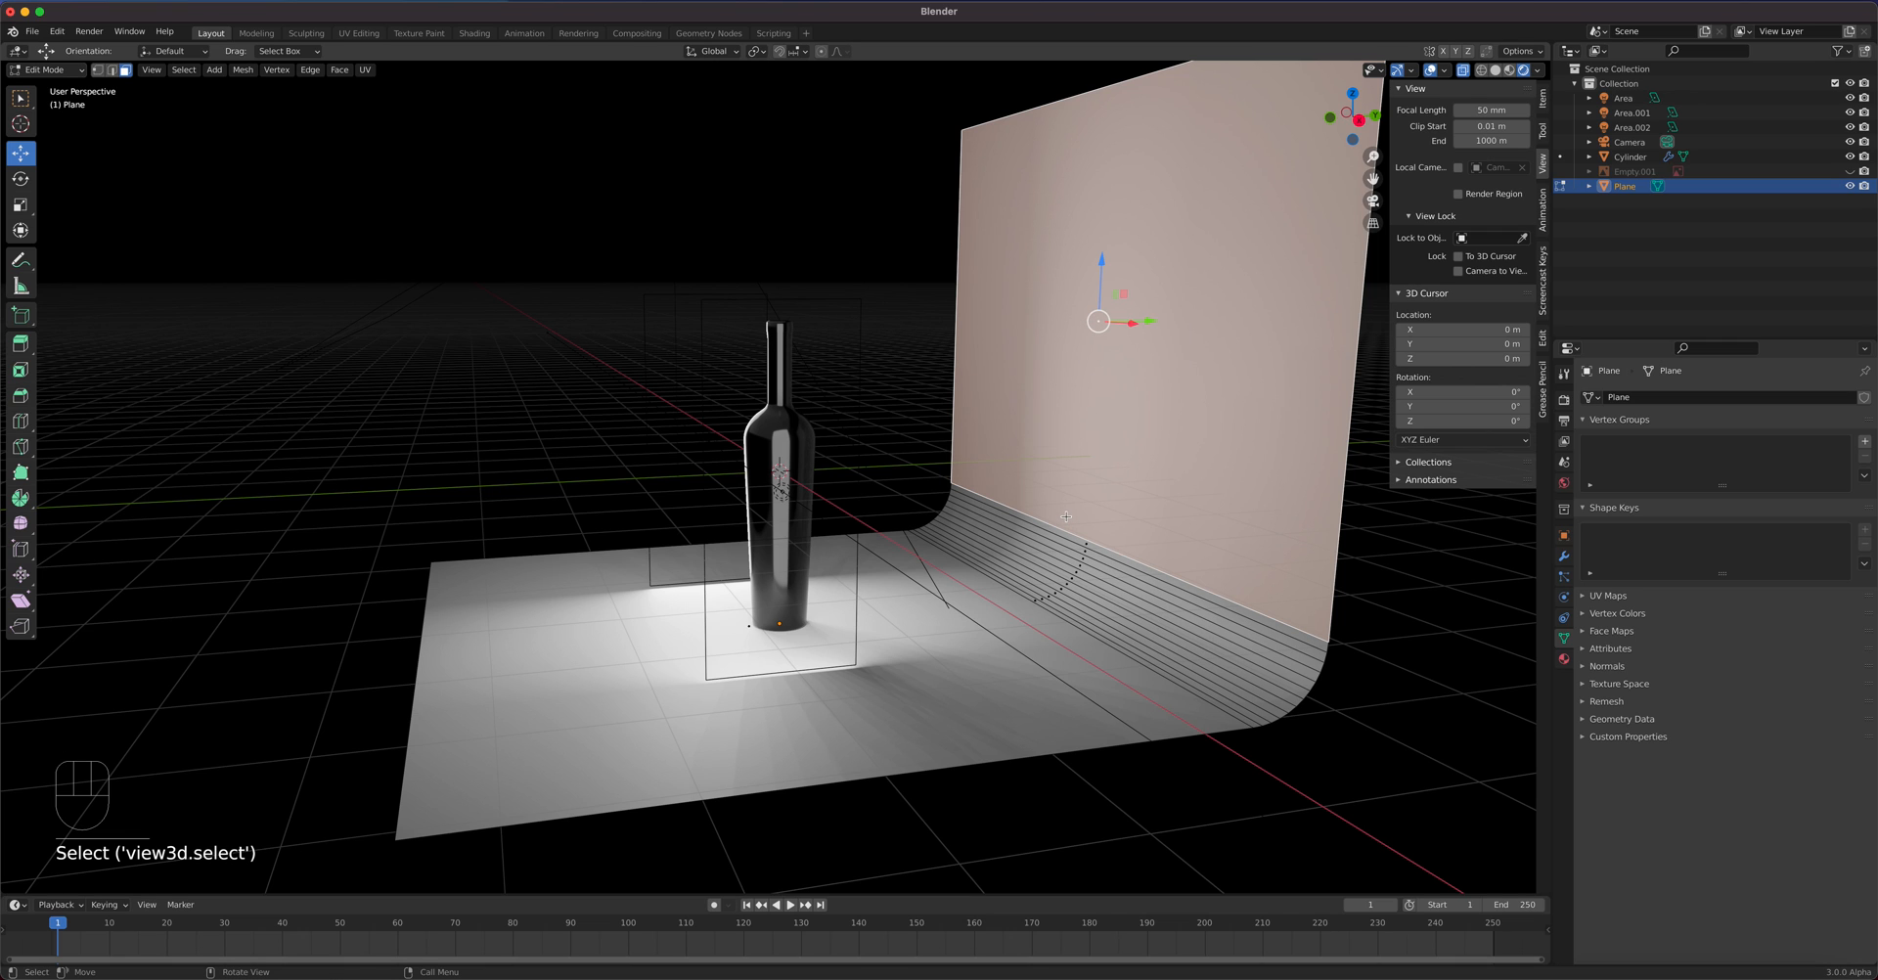
key("ctrl+KP_Add")
key("ctrl+KP_Add")
key("ctrl+KP_Add")
key("ctrl+KP_Add")
key("ctrl+KP_Add")
key("ctrl+KP_Add")
key("ctrl+KP_Add")
key("ctrl+KP_Add")
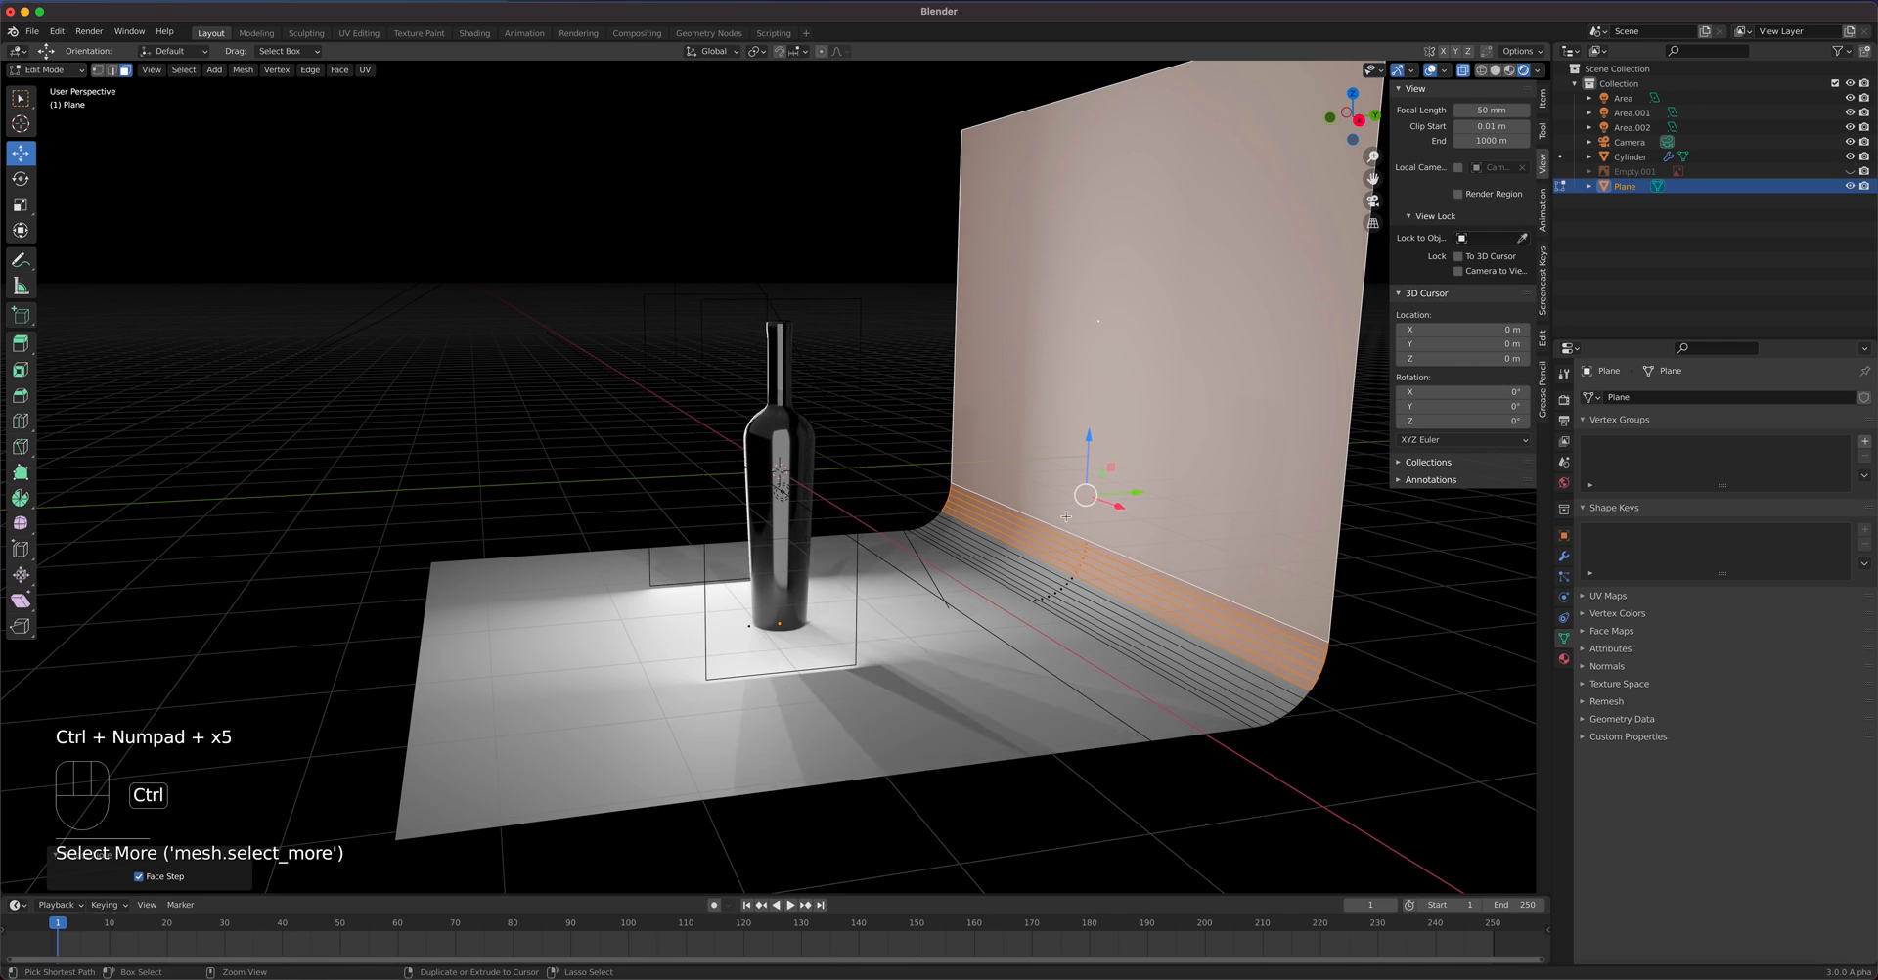
key("ctrl+KP_Add")
key("ctrl+KP_Add")
key("ctrl+KP_Add")
key("ctrl+KP_Add")
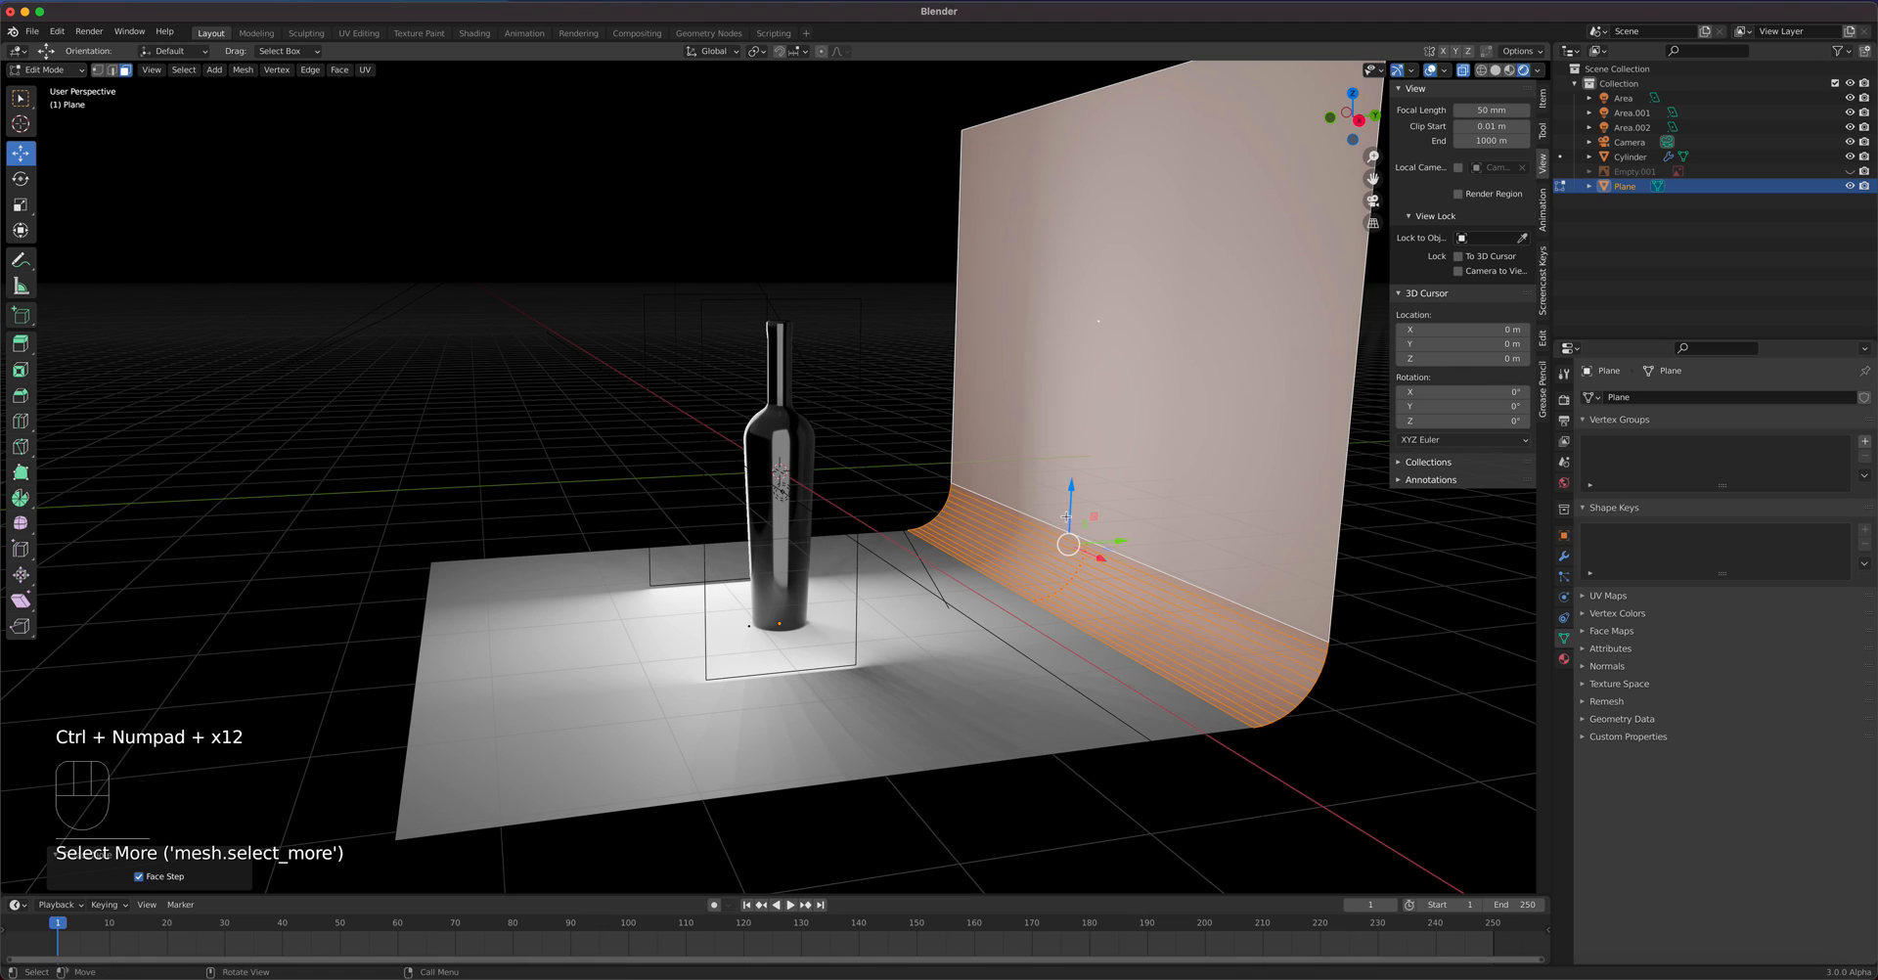
key("x")
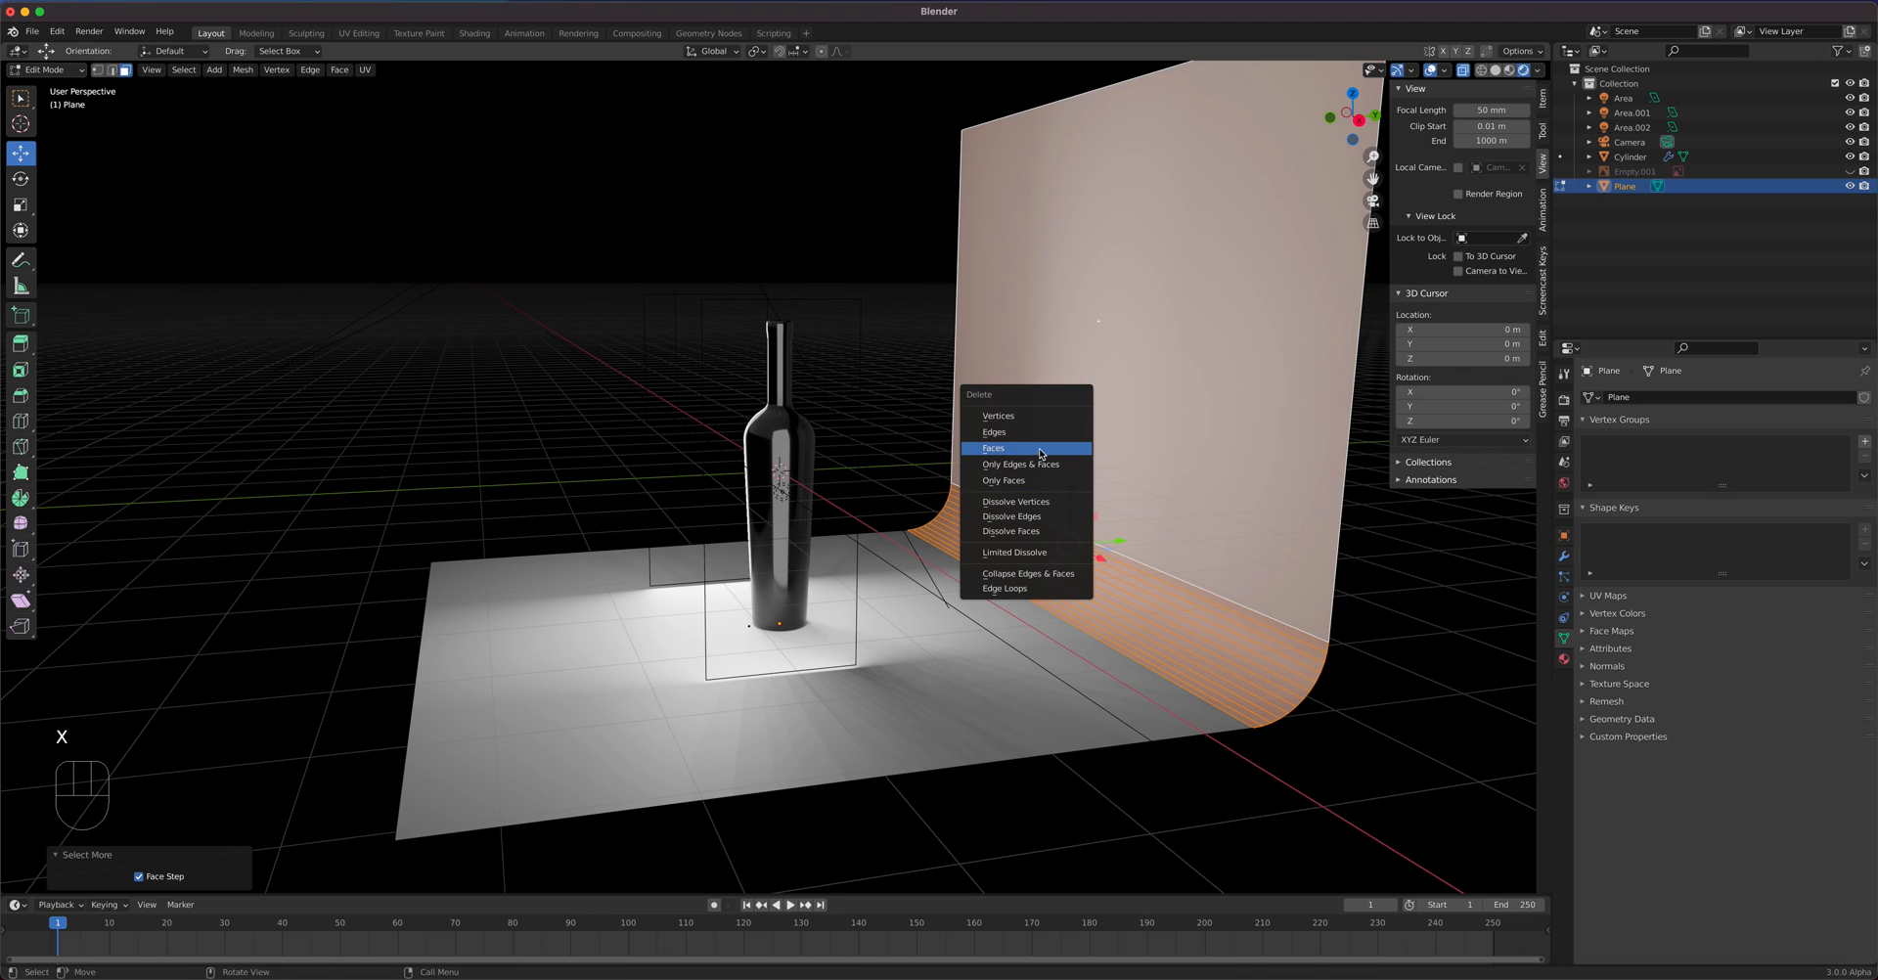
left_click(1041, 449)
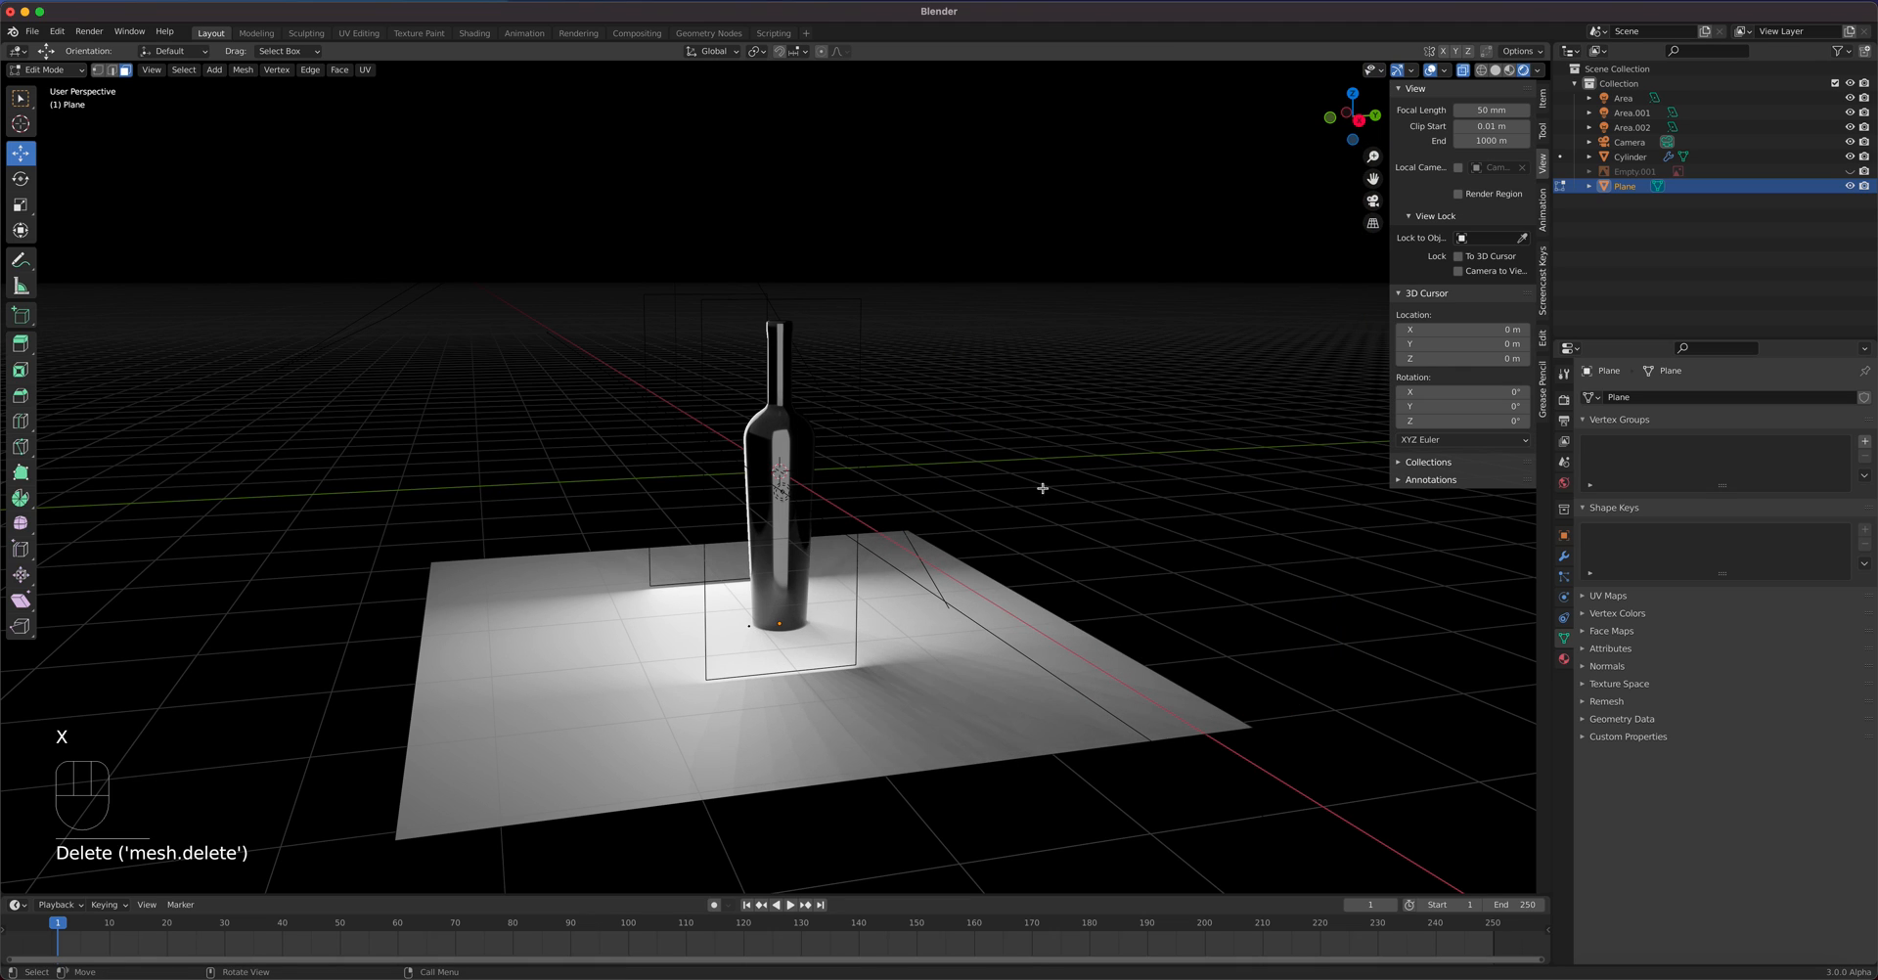
- Extrude the rear edge of the backdrop floor straight up about 8.26 m to form a new wall
key("2")
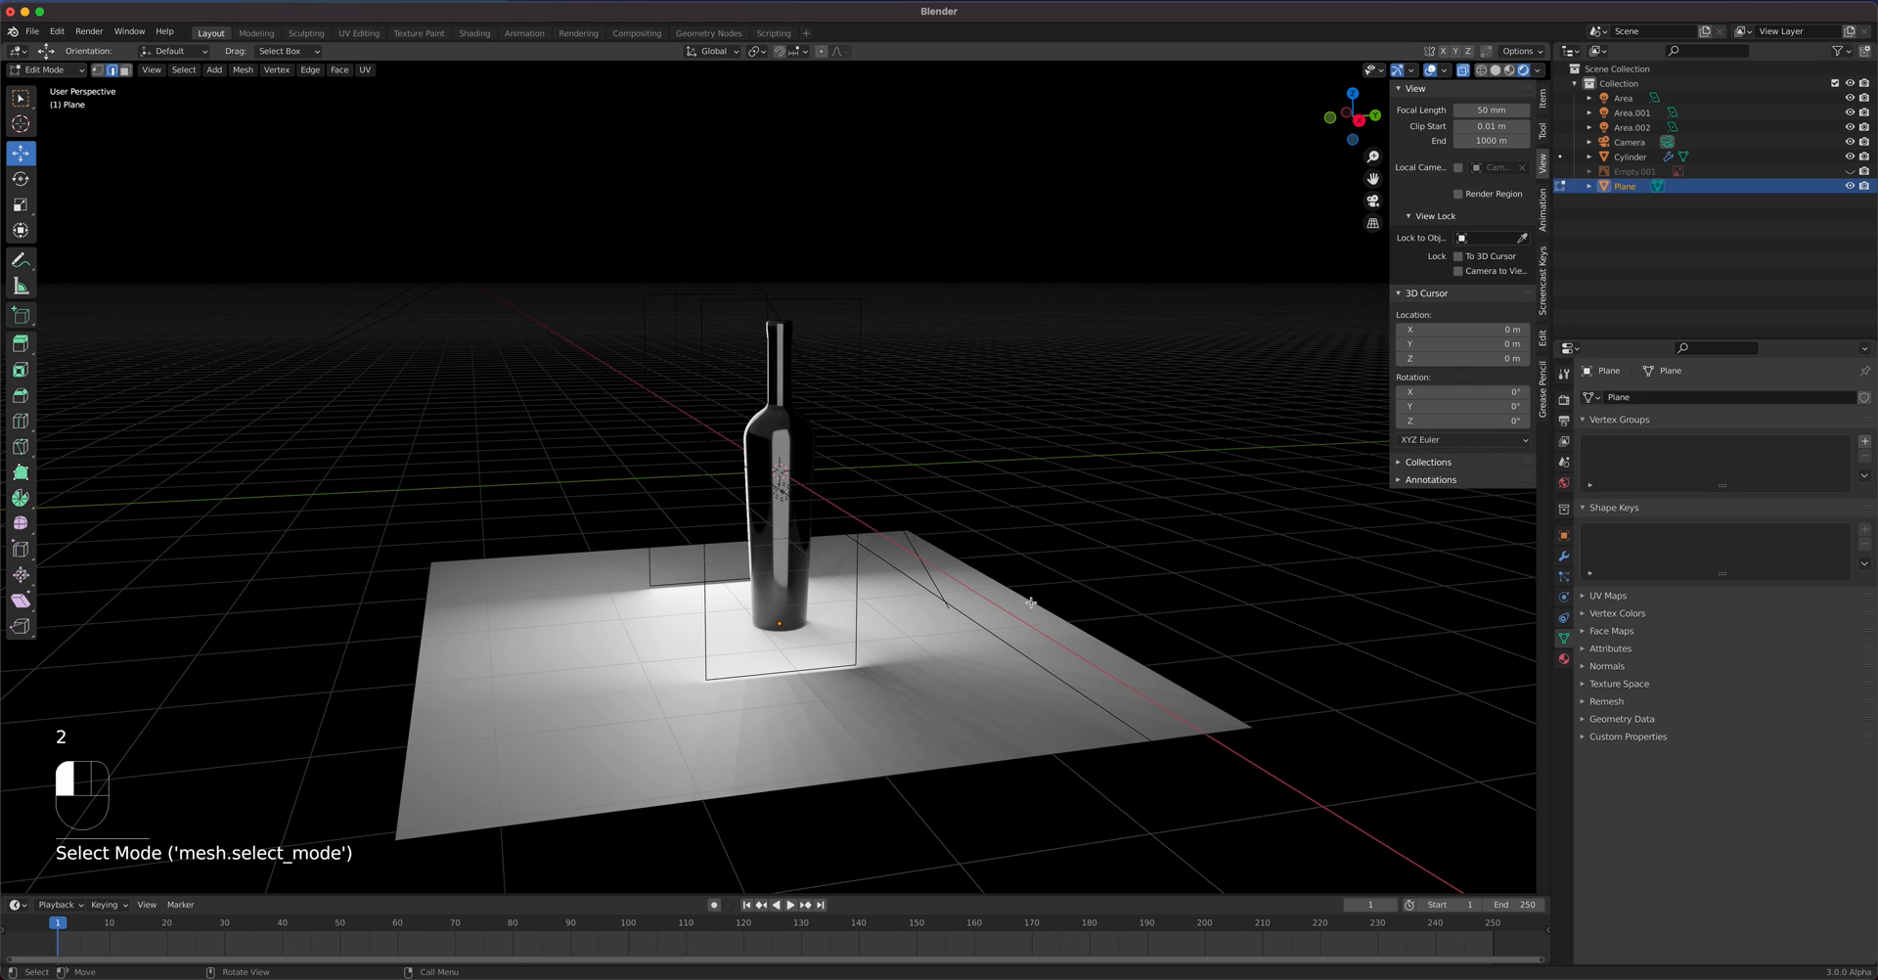
left_click(1027, 607)
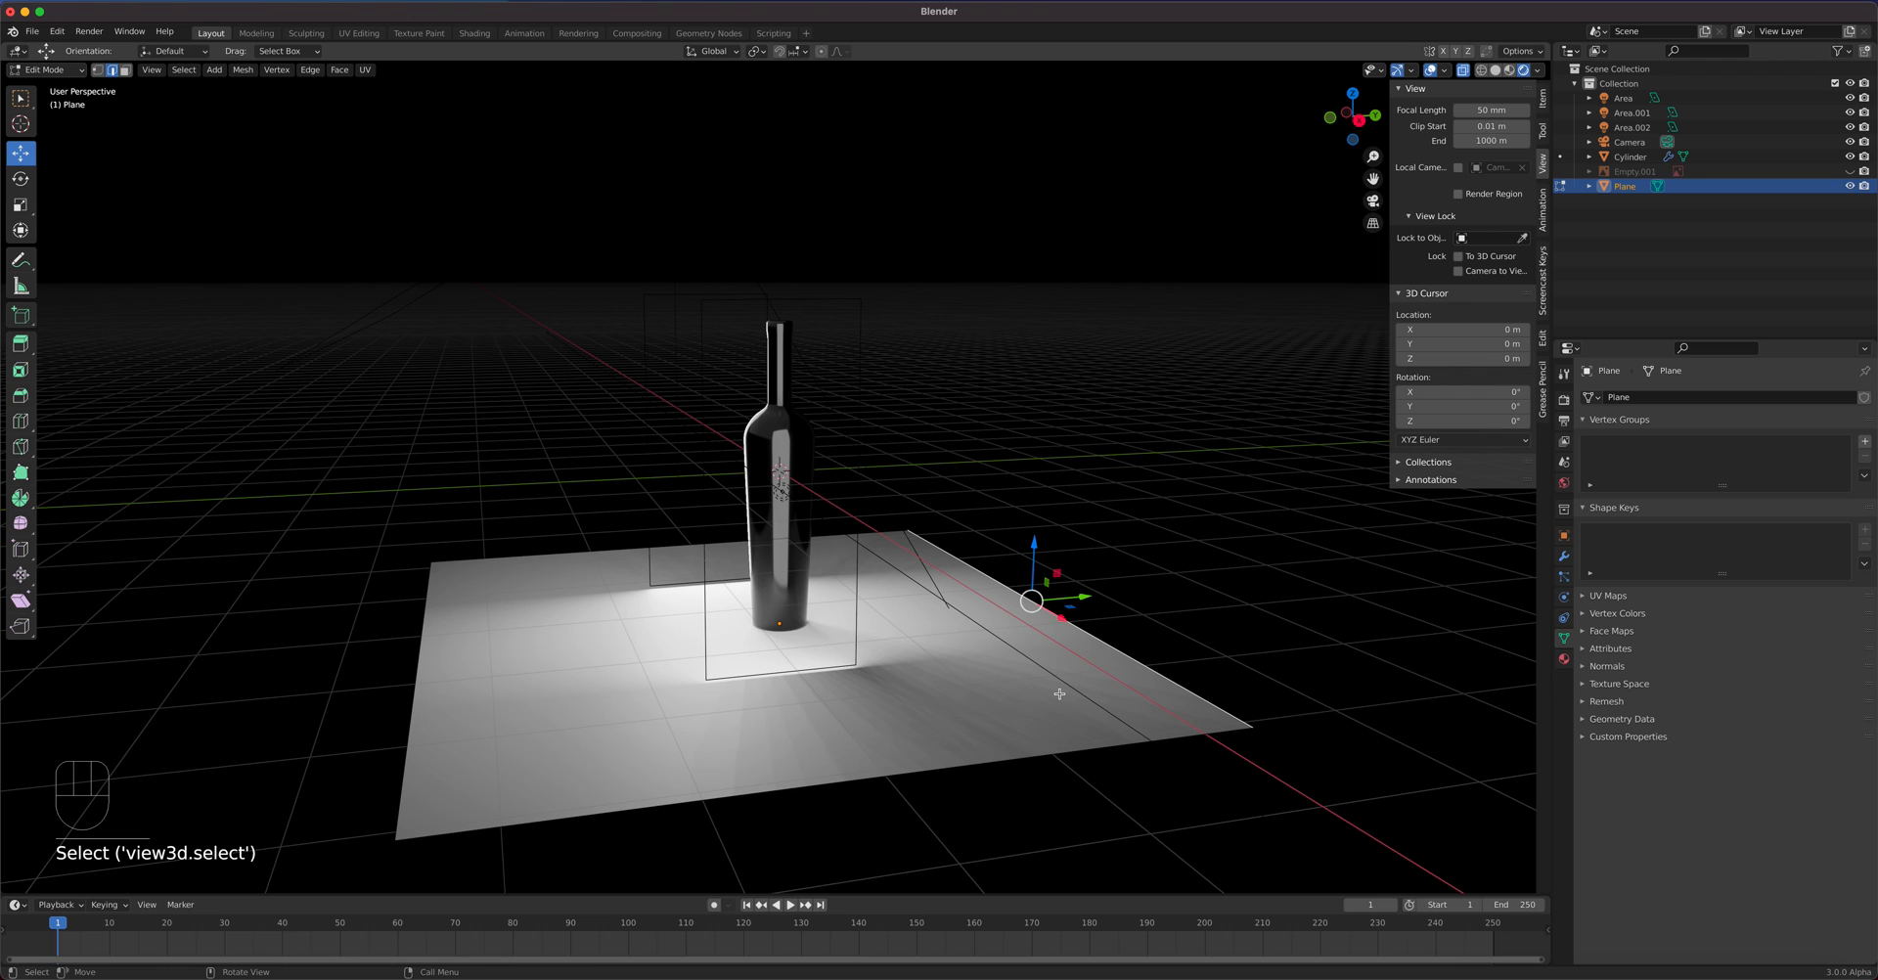
key("e")
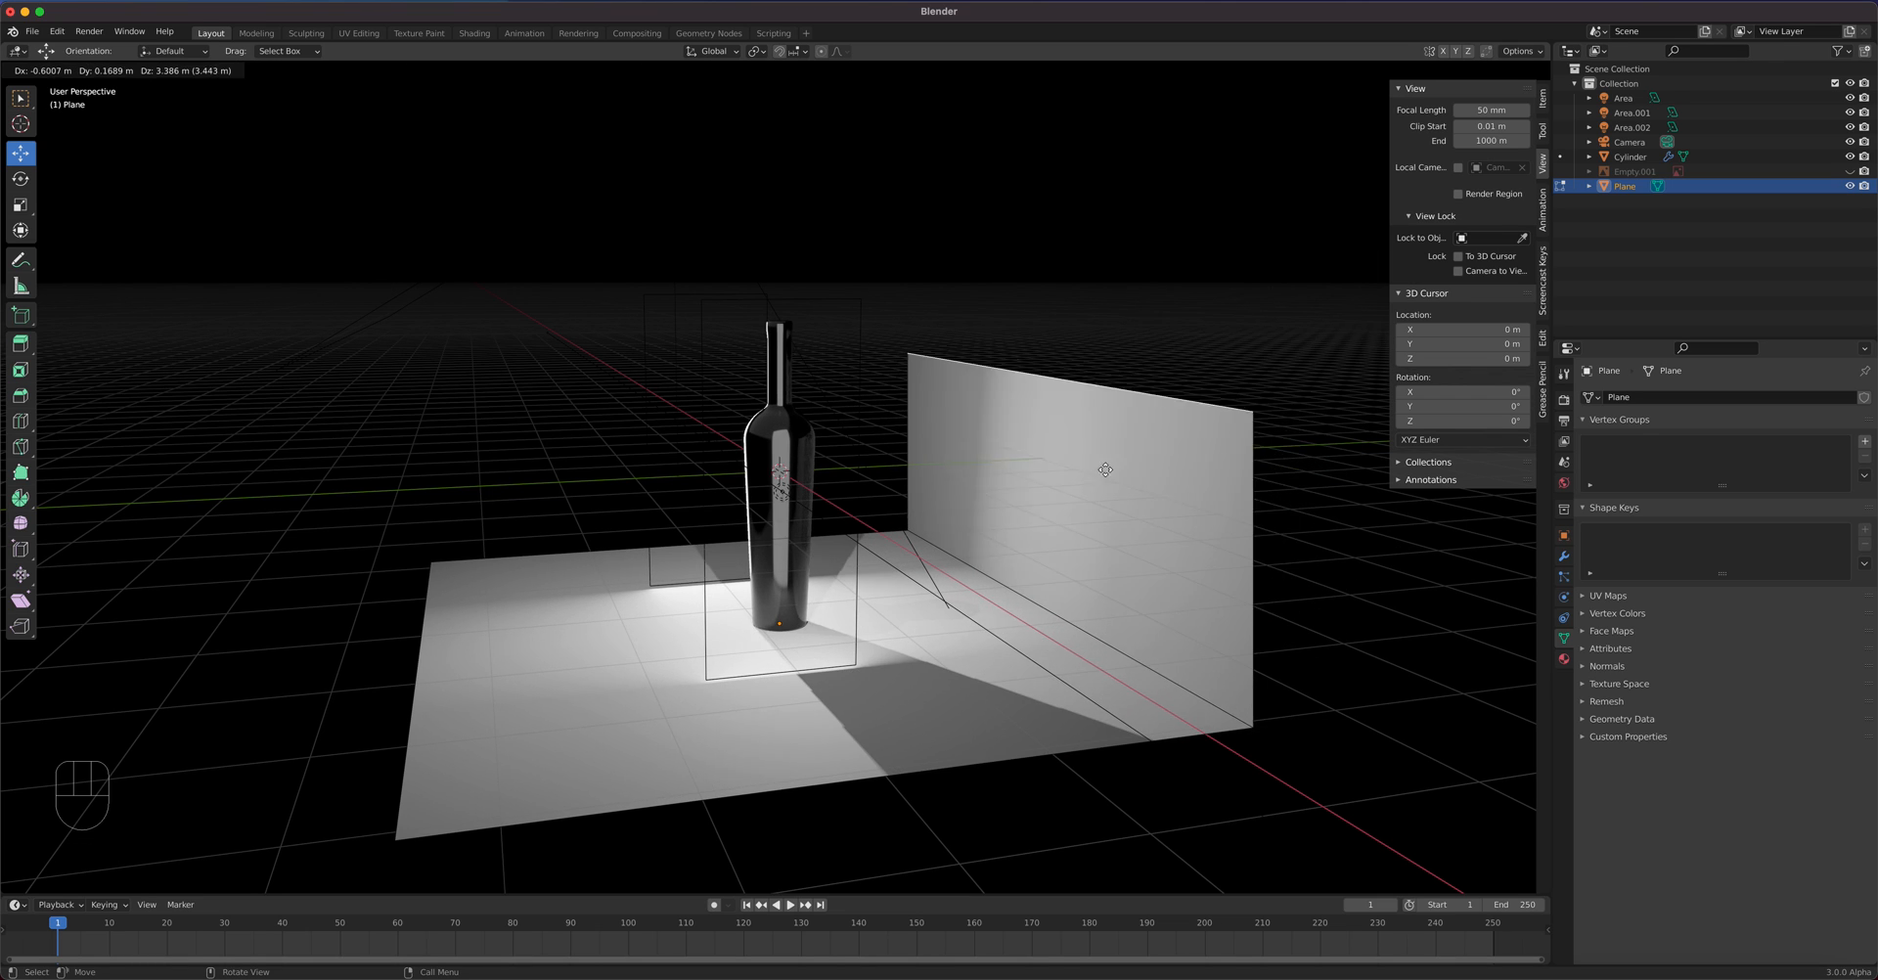
right_click(1108, 467)
left_click_drag(1034, 541, 1065, 714)
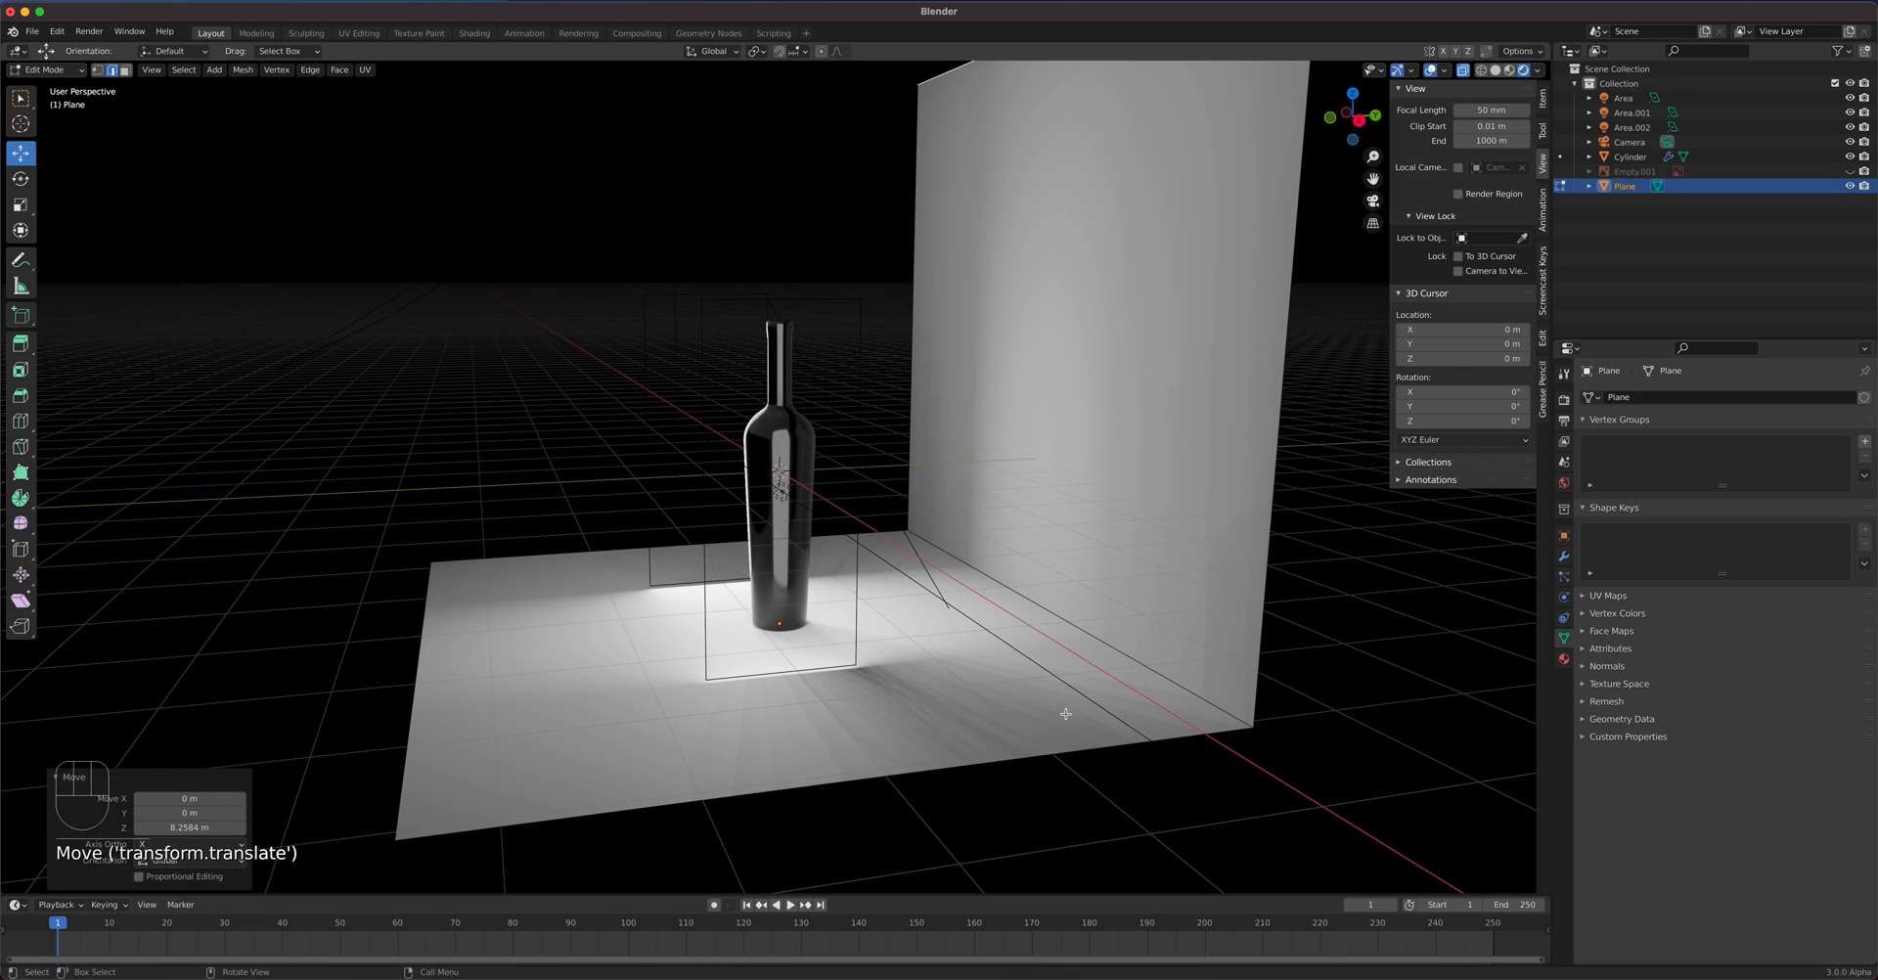
- Bevel the edge between the backdrop's floor and wall with a width of about 0.479 m and 12 segments
left_click(1112, 645)
right_click(1112, 648)
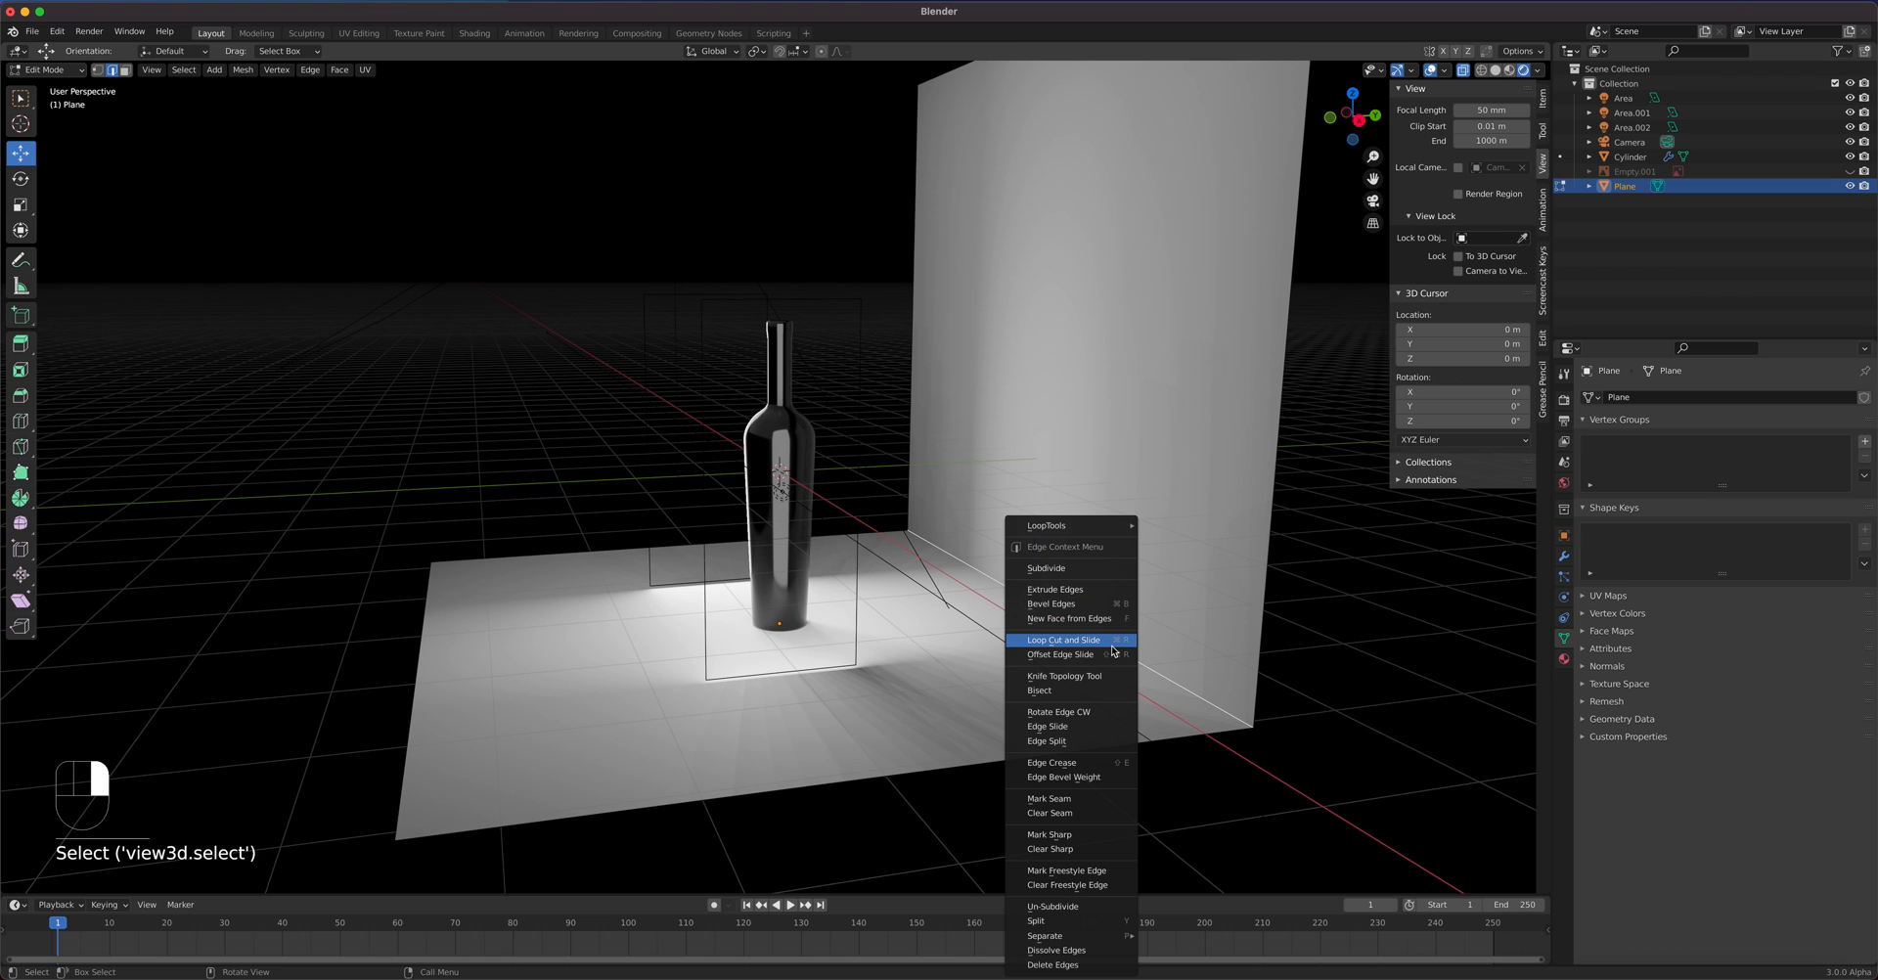
left_click(1103, 604)
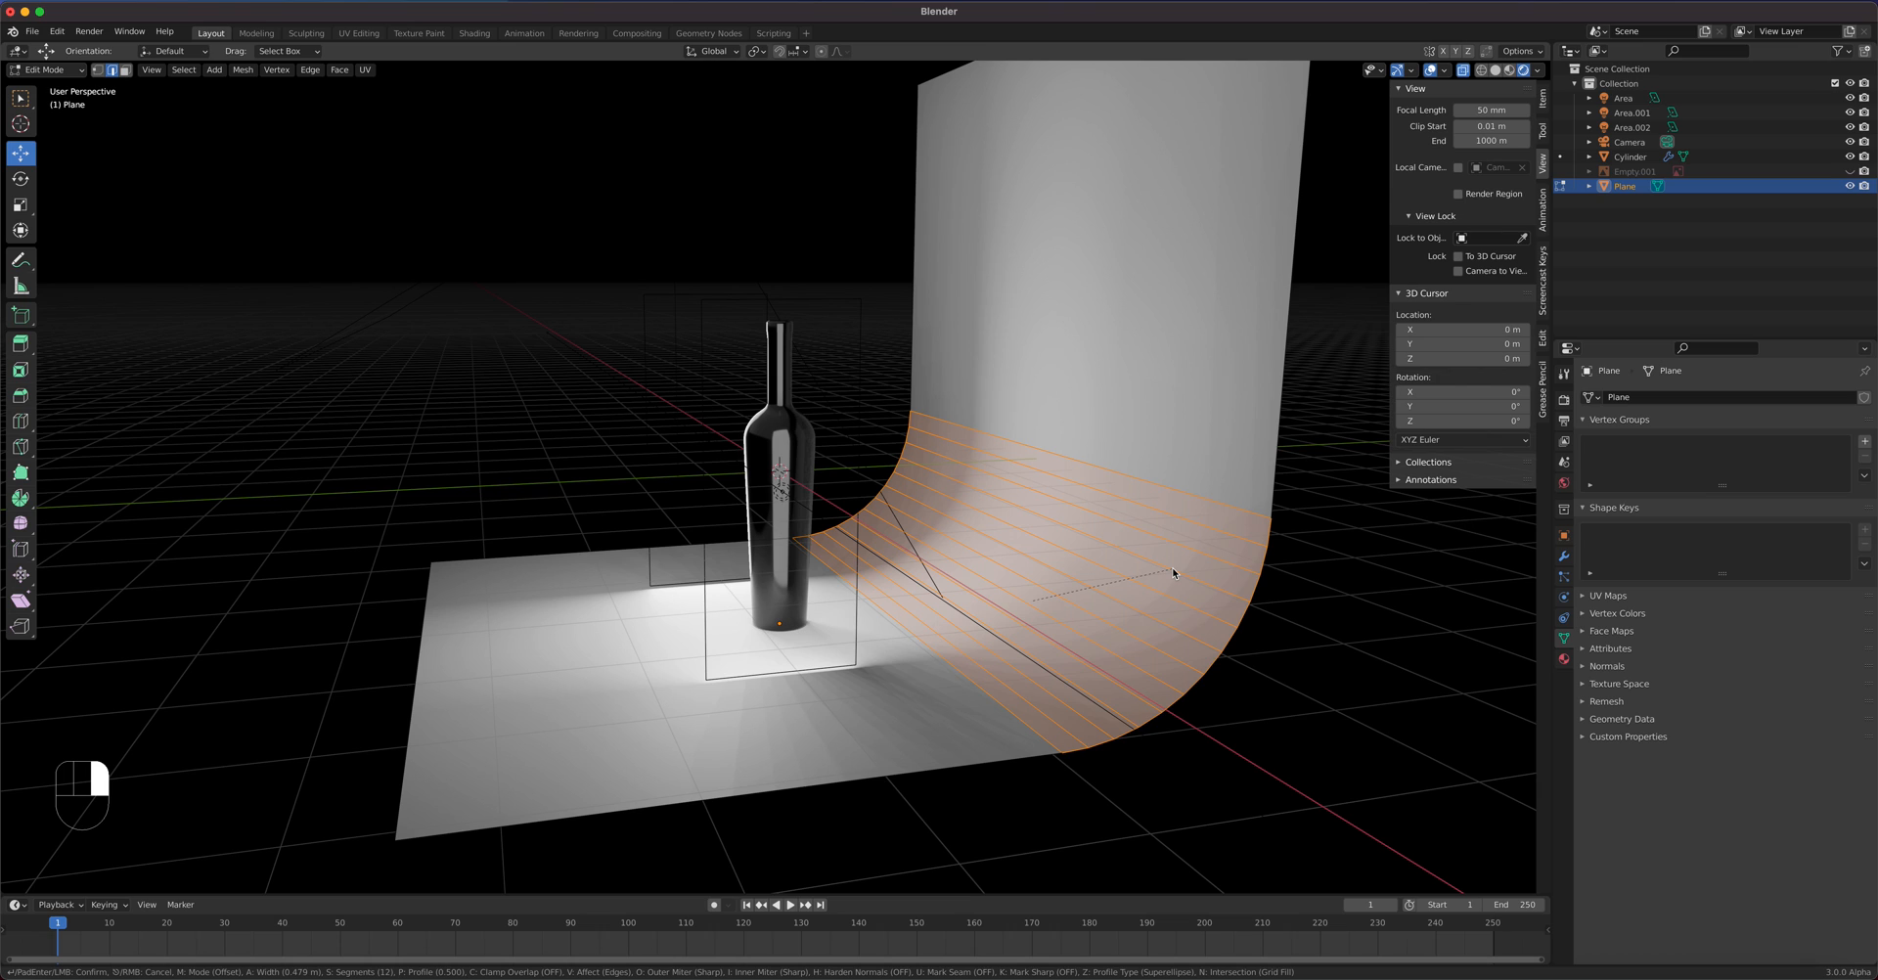
left_click(1173, 572)
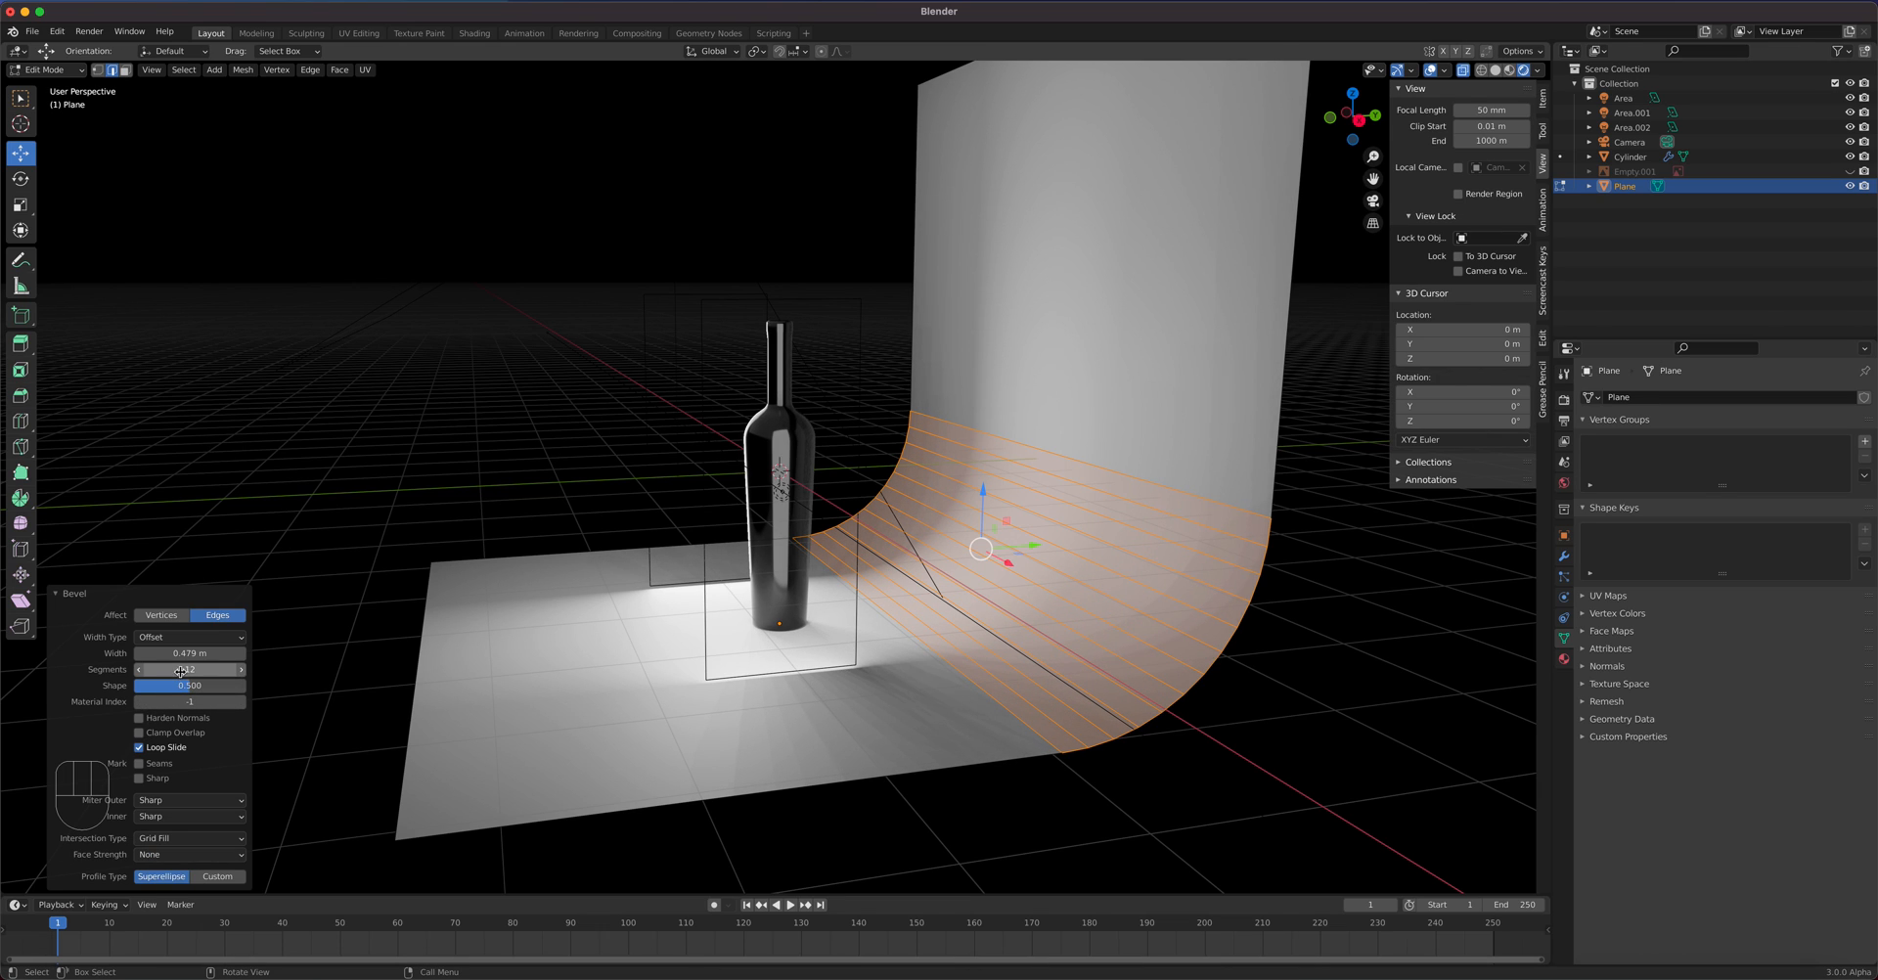
- Check the new backdrop curve through the camera and move the whole backdrop about 0.67 m along positive Y
key("KP_0")
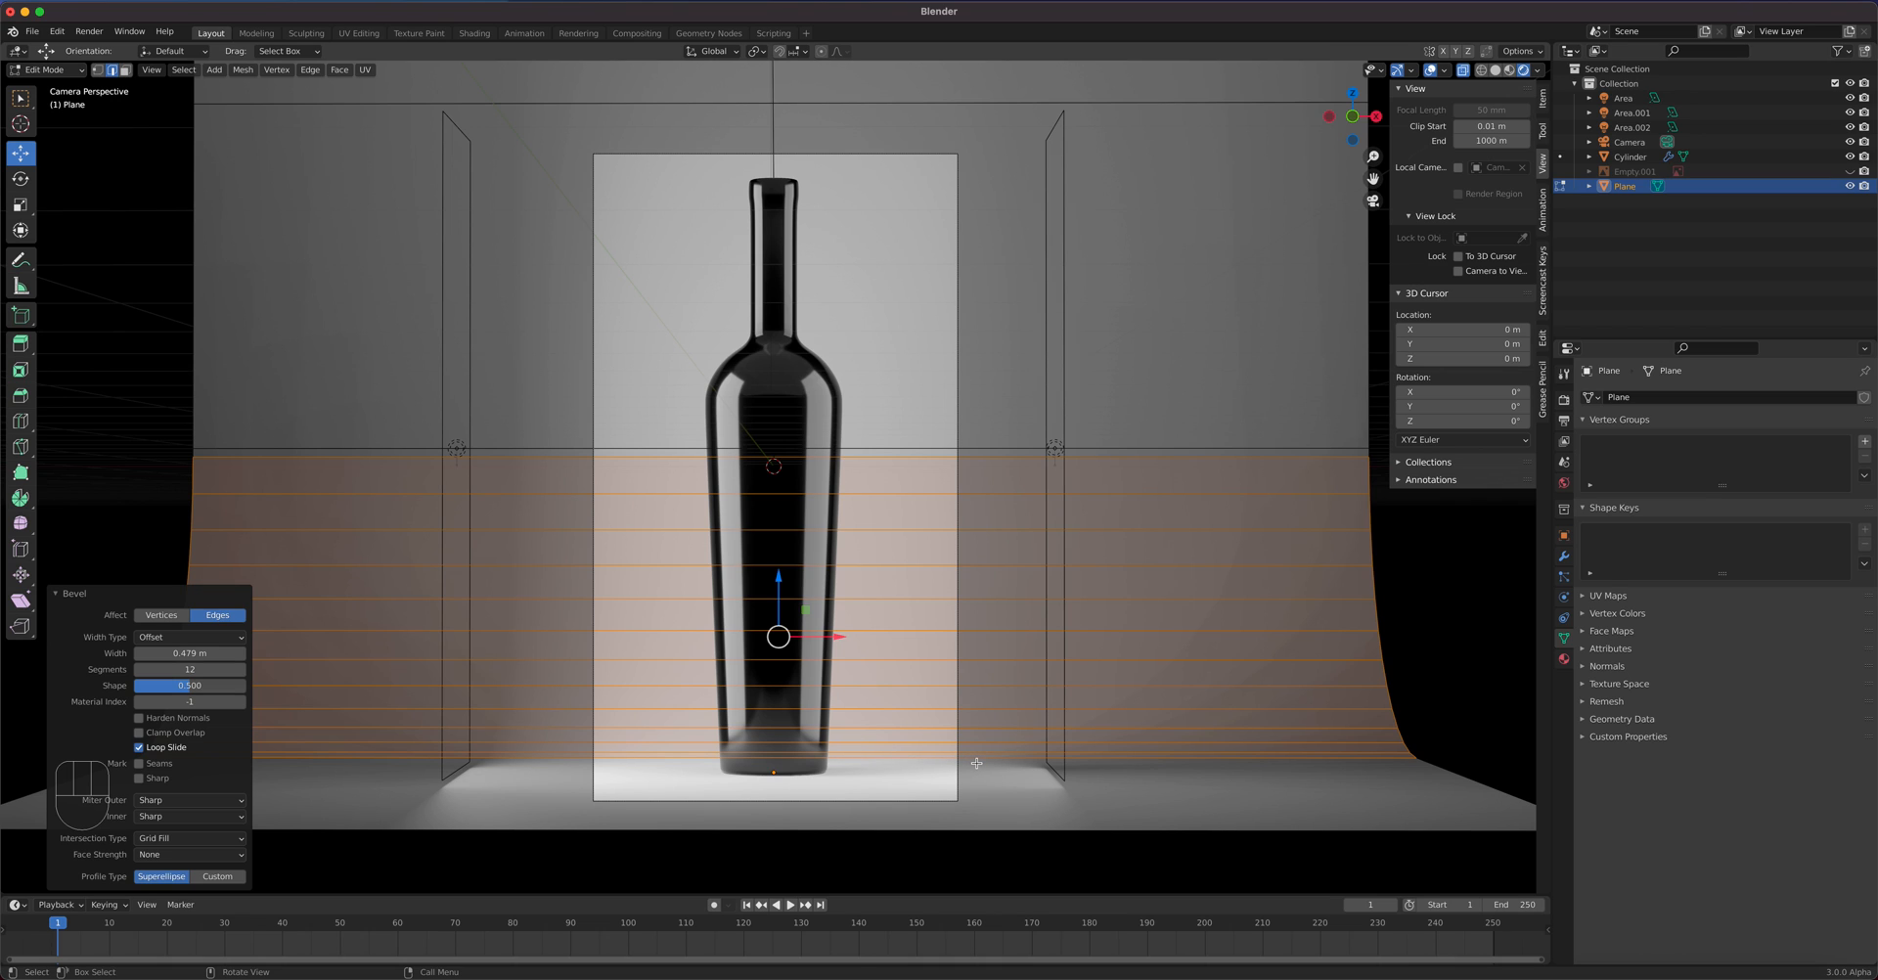
scroll(1047, 778, "down", 3)
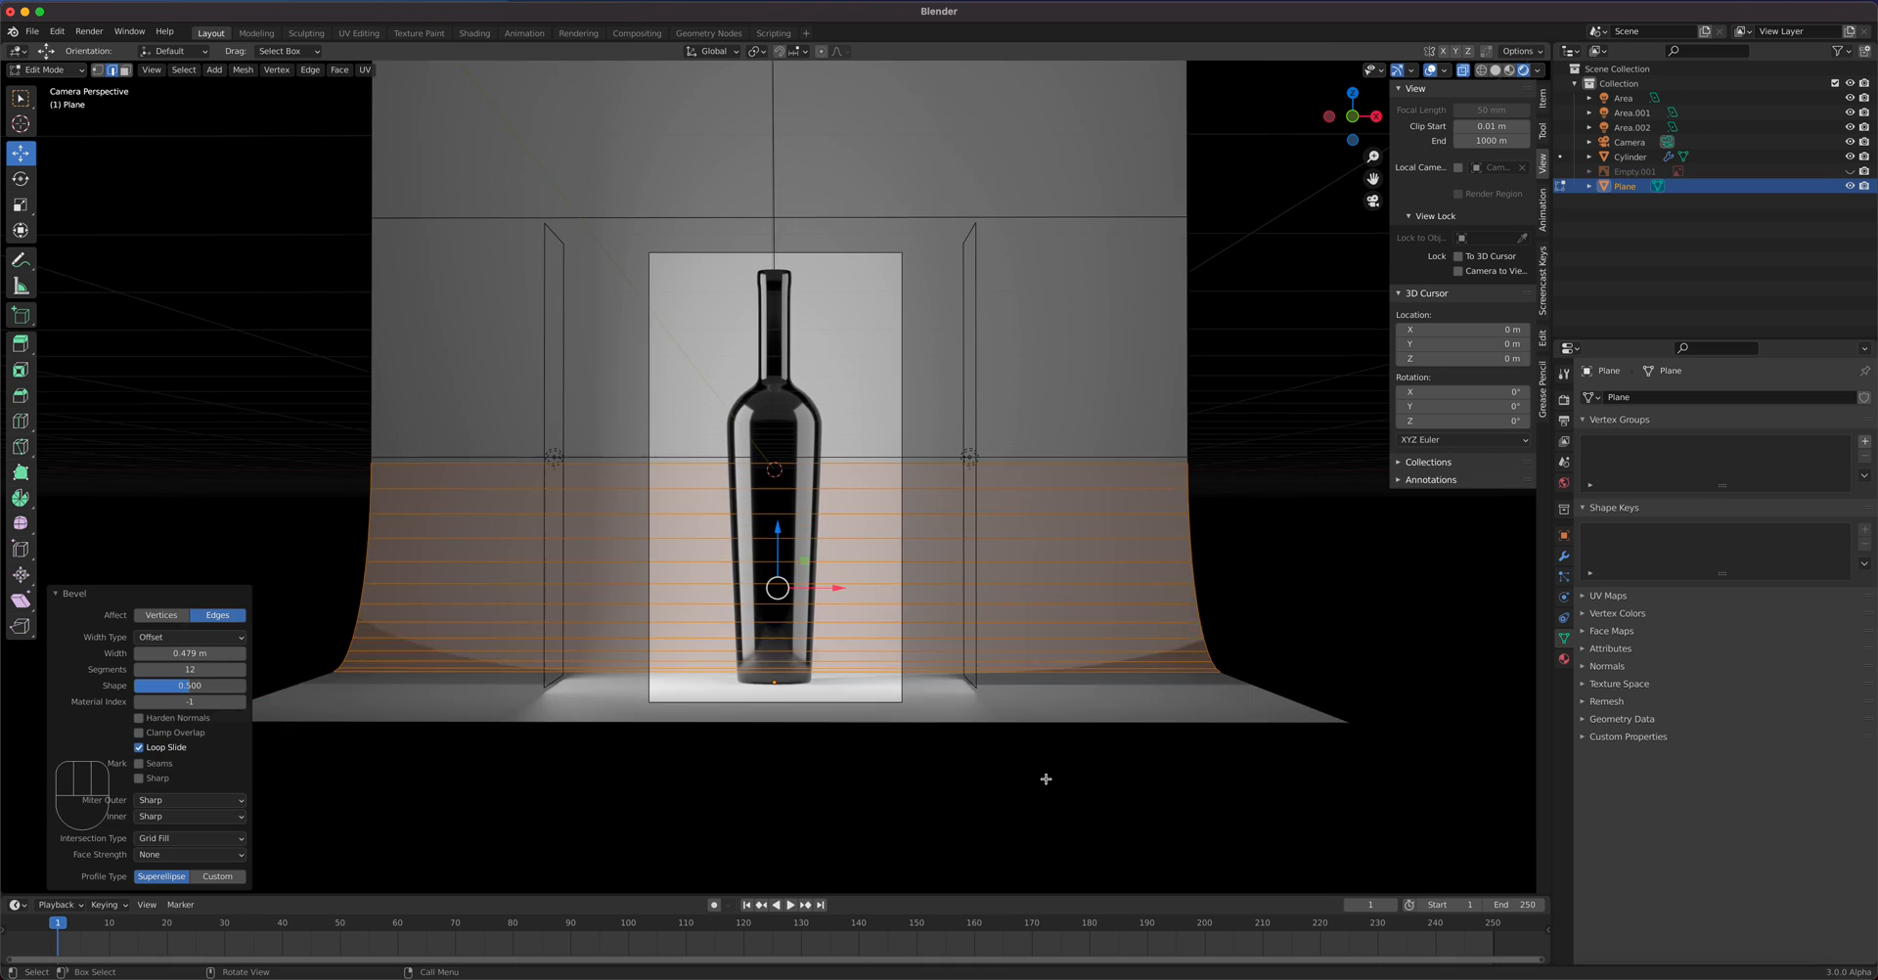
middle_click_drag(1066, 727, 939, 741)
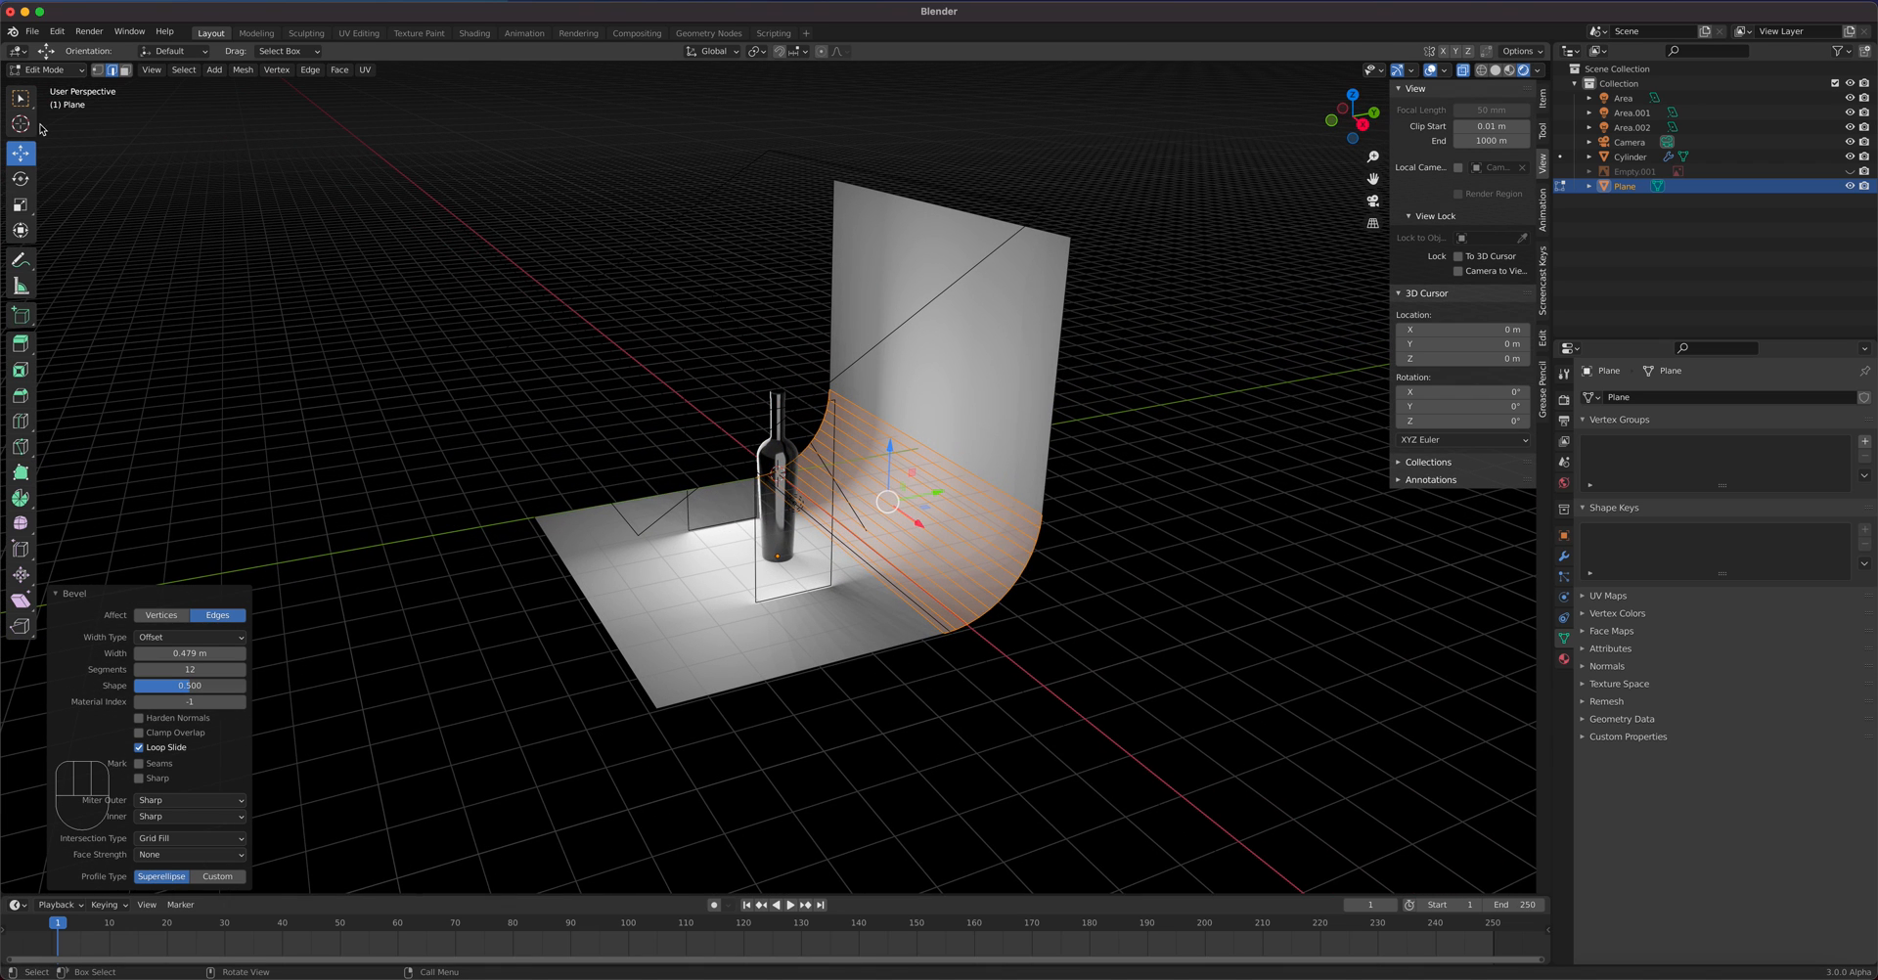
key("Tab")
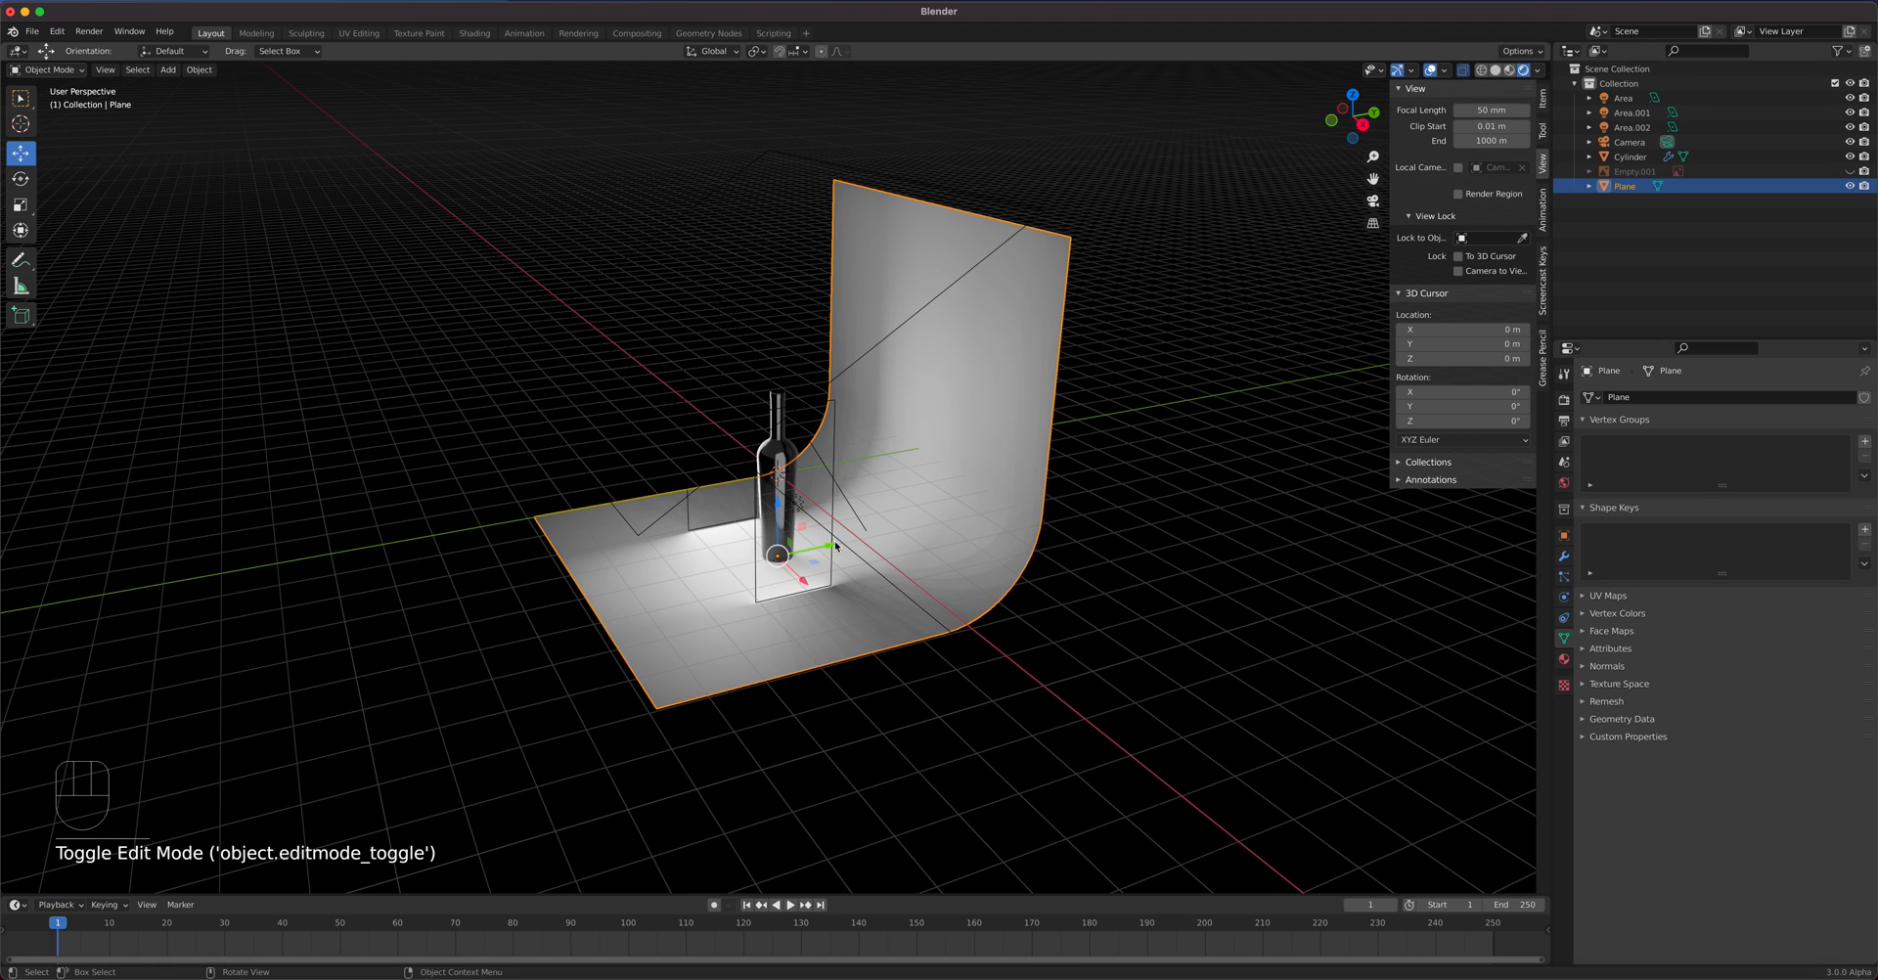
left_click_drag(836, 545, 914, 517)
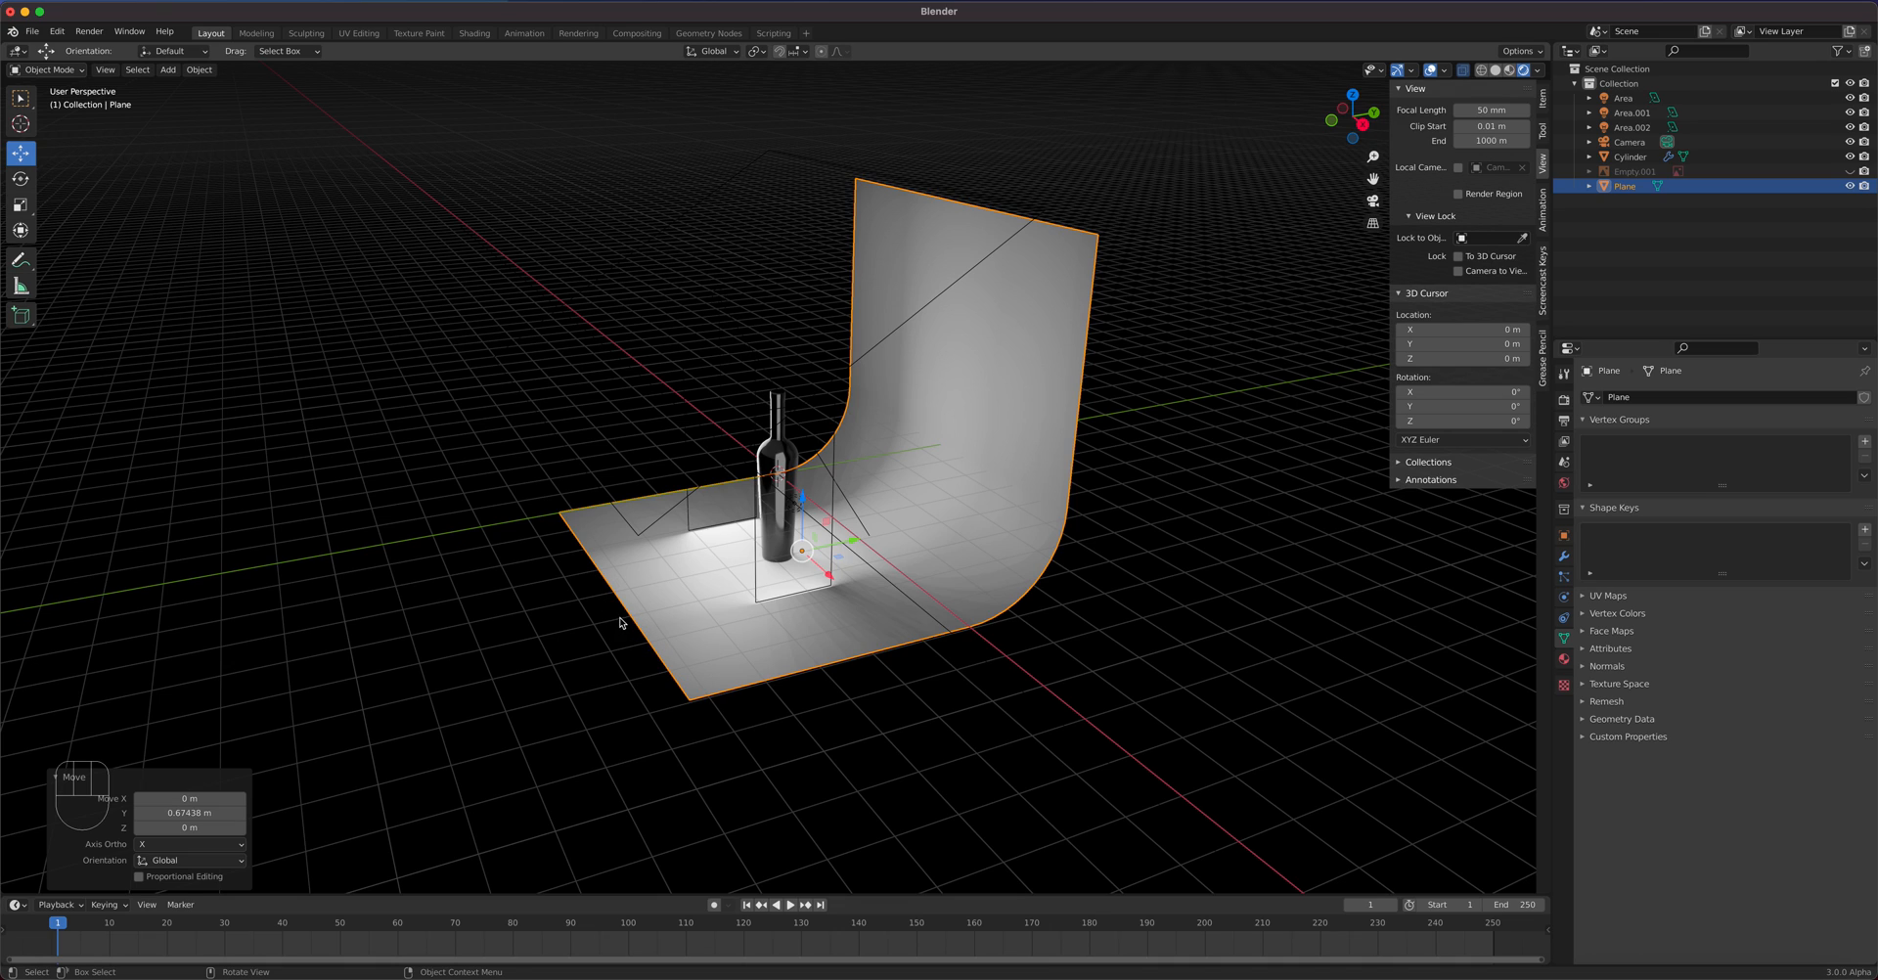
- Move the floor's front edge about 2.86 m along negative Y and shift the whole backdrop about 0.32 m along positive Y
key("grave")
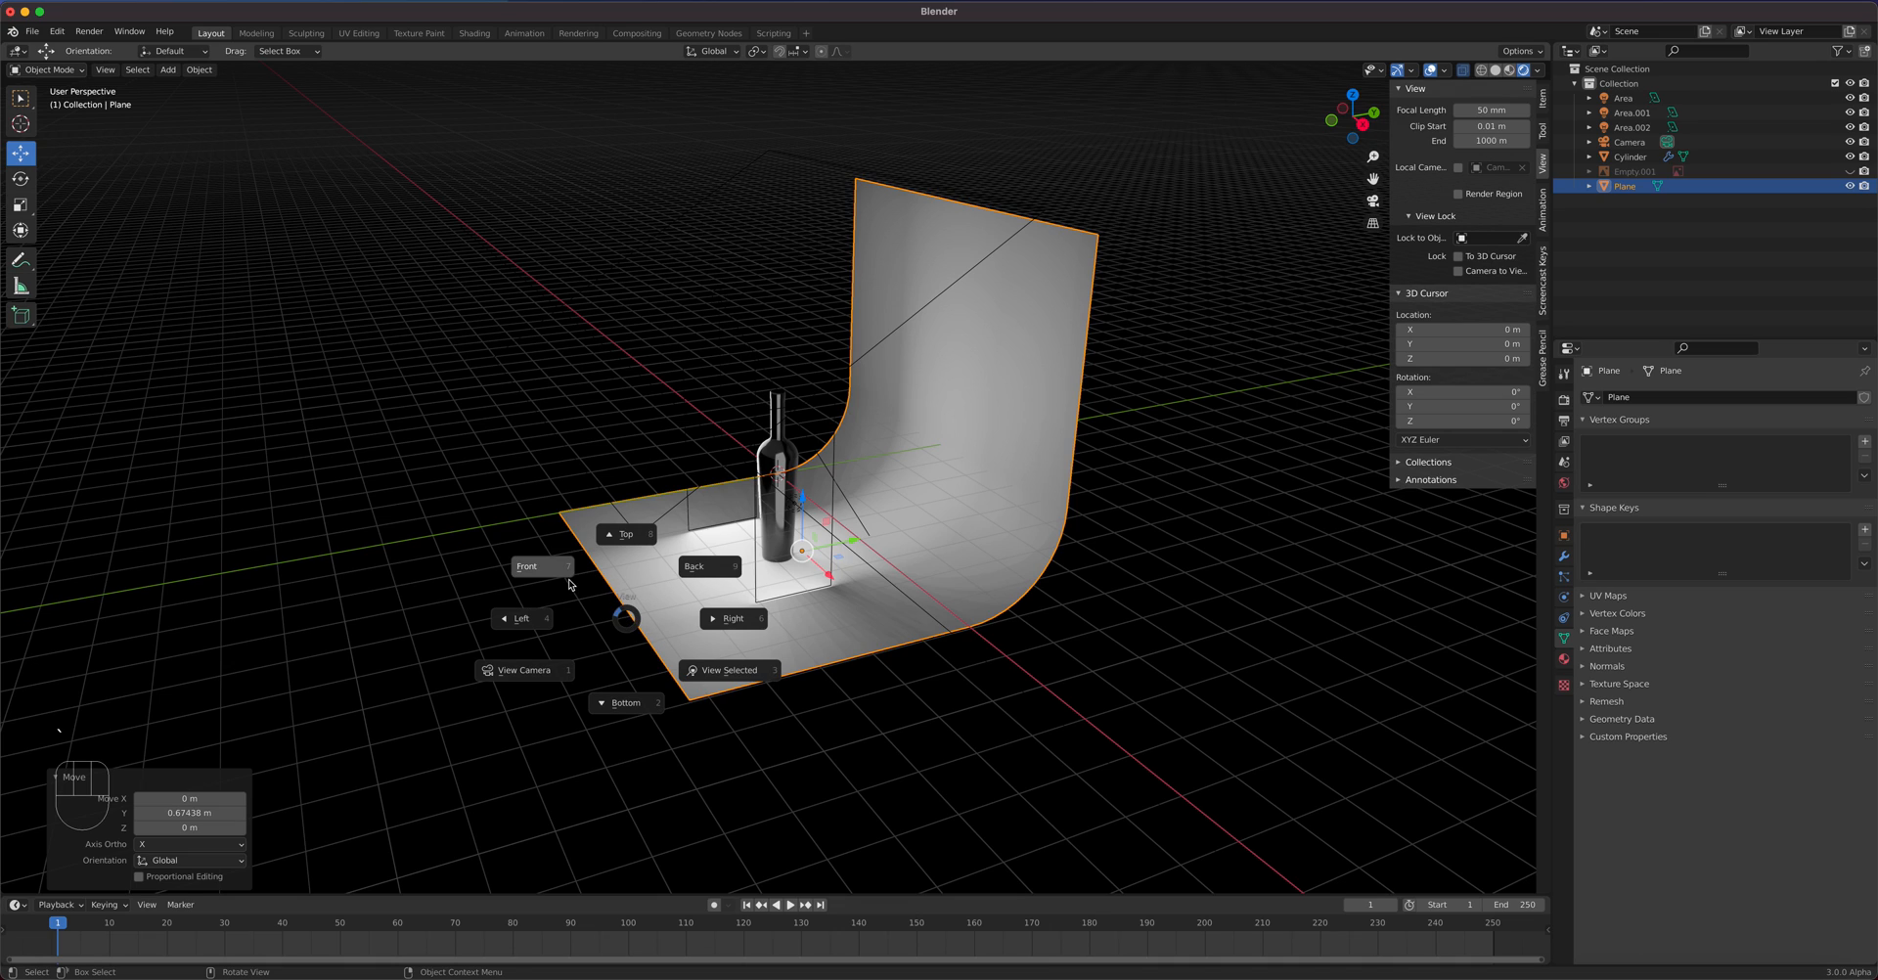
key("Escape")
key("Tab")
left_click(612, 589)
left_click_drag(668, 579, 543, 610)
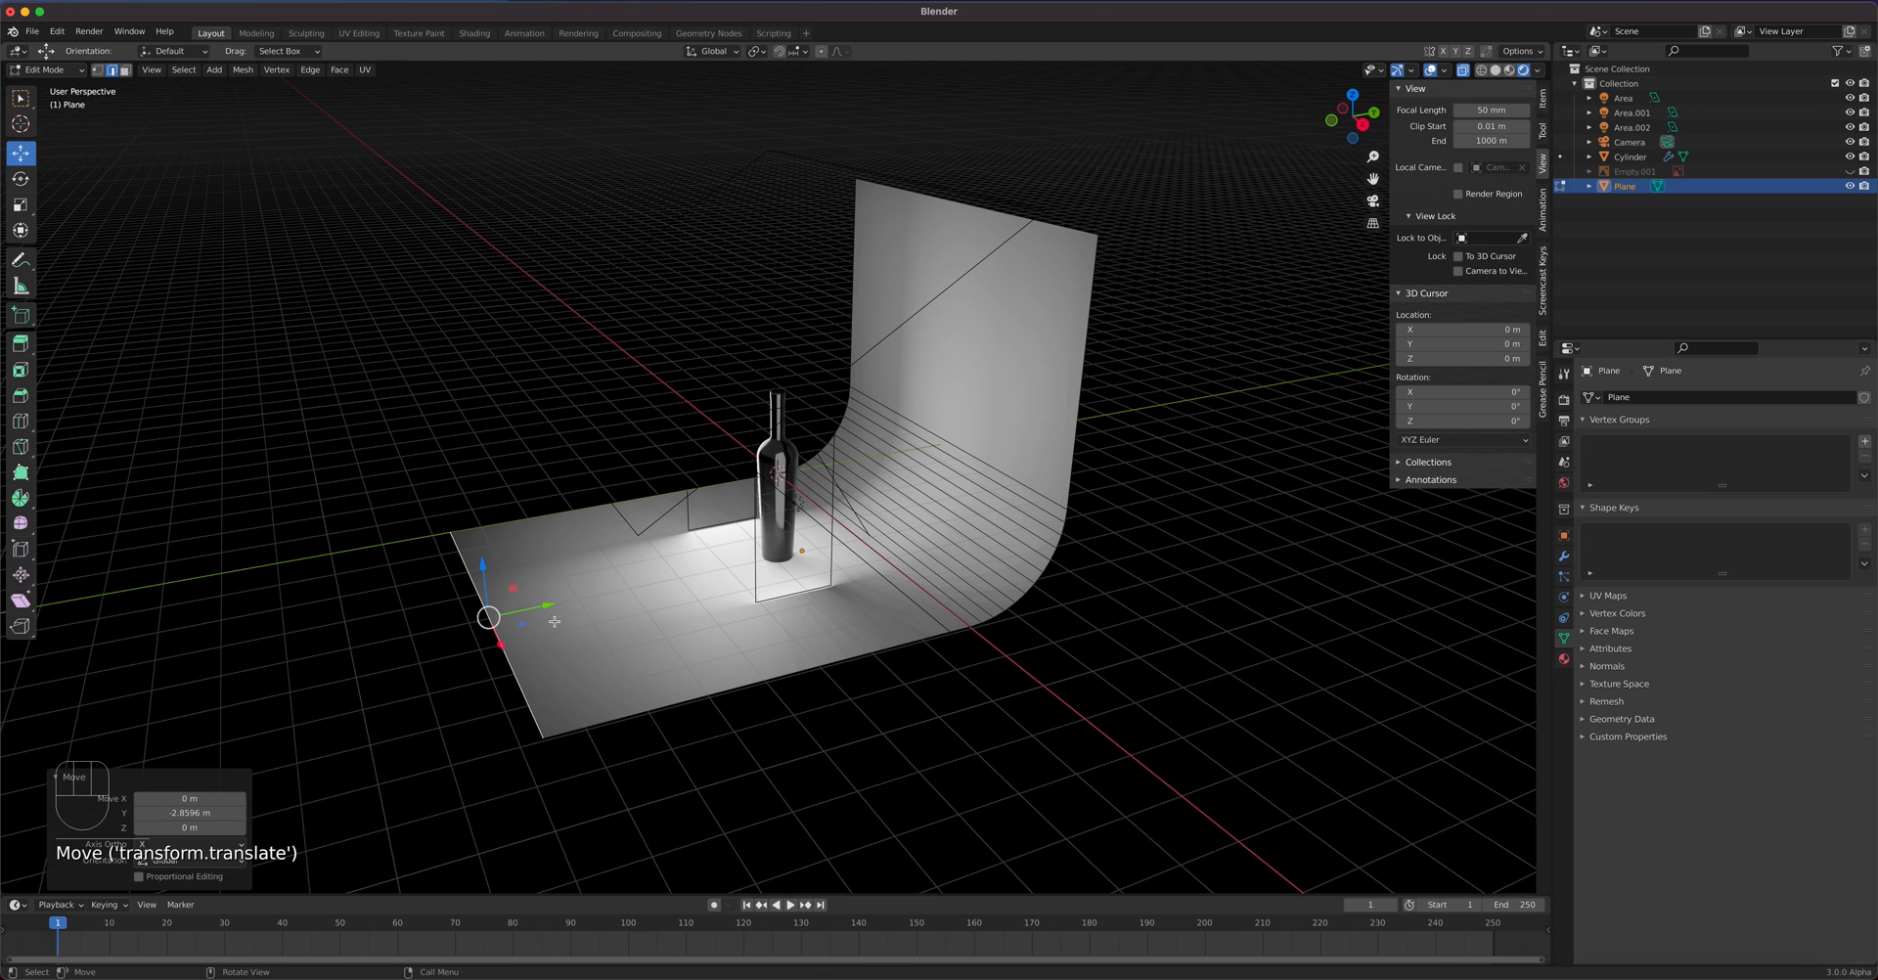
key("Tab")
left_click_drag(863, 543, 980, 384)
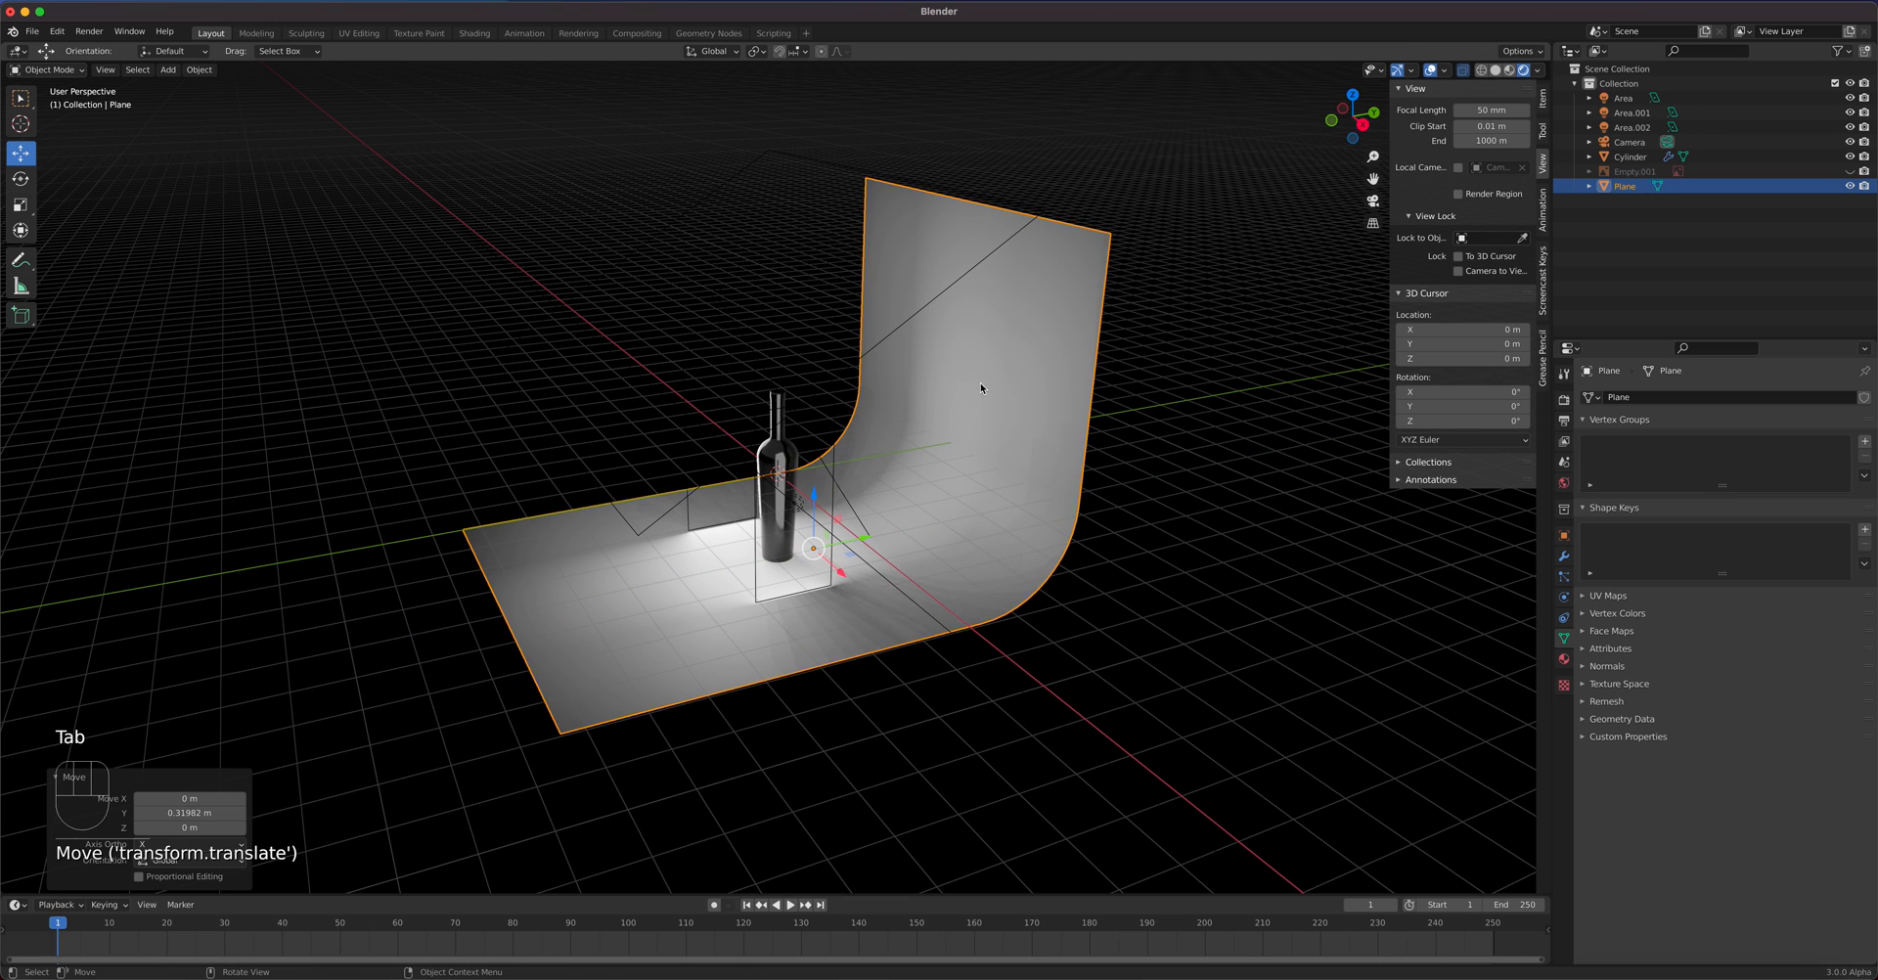
- Move the overhead area light about 1.56 m along positive Y and check the bottle through the camera
left_click(911, 313)
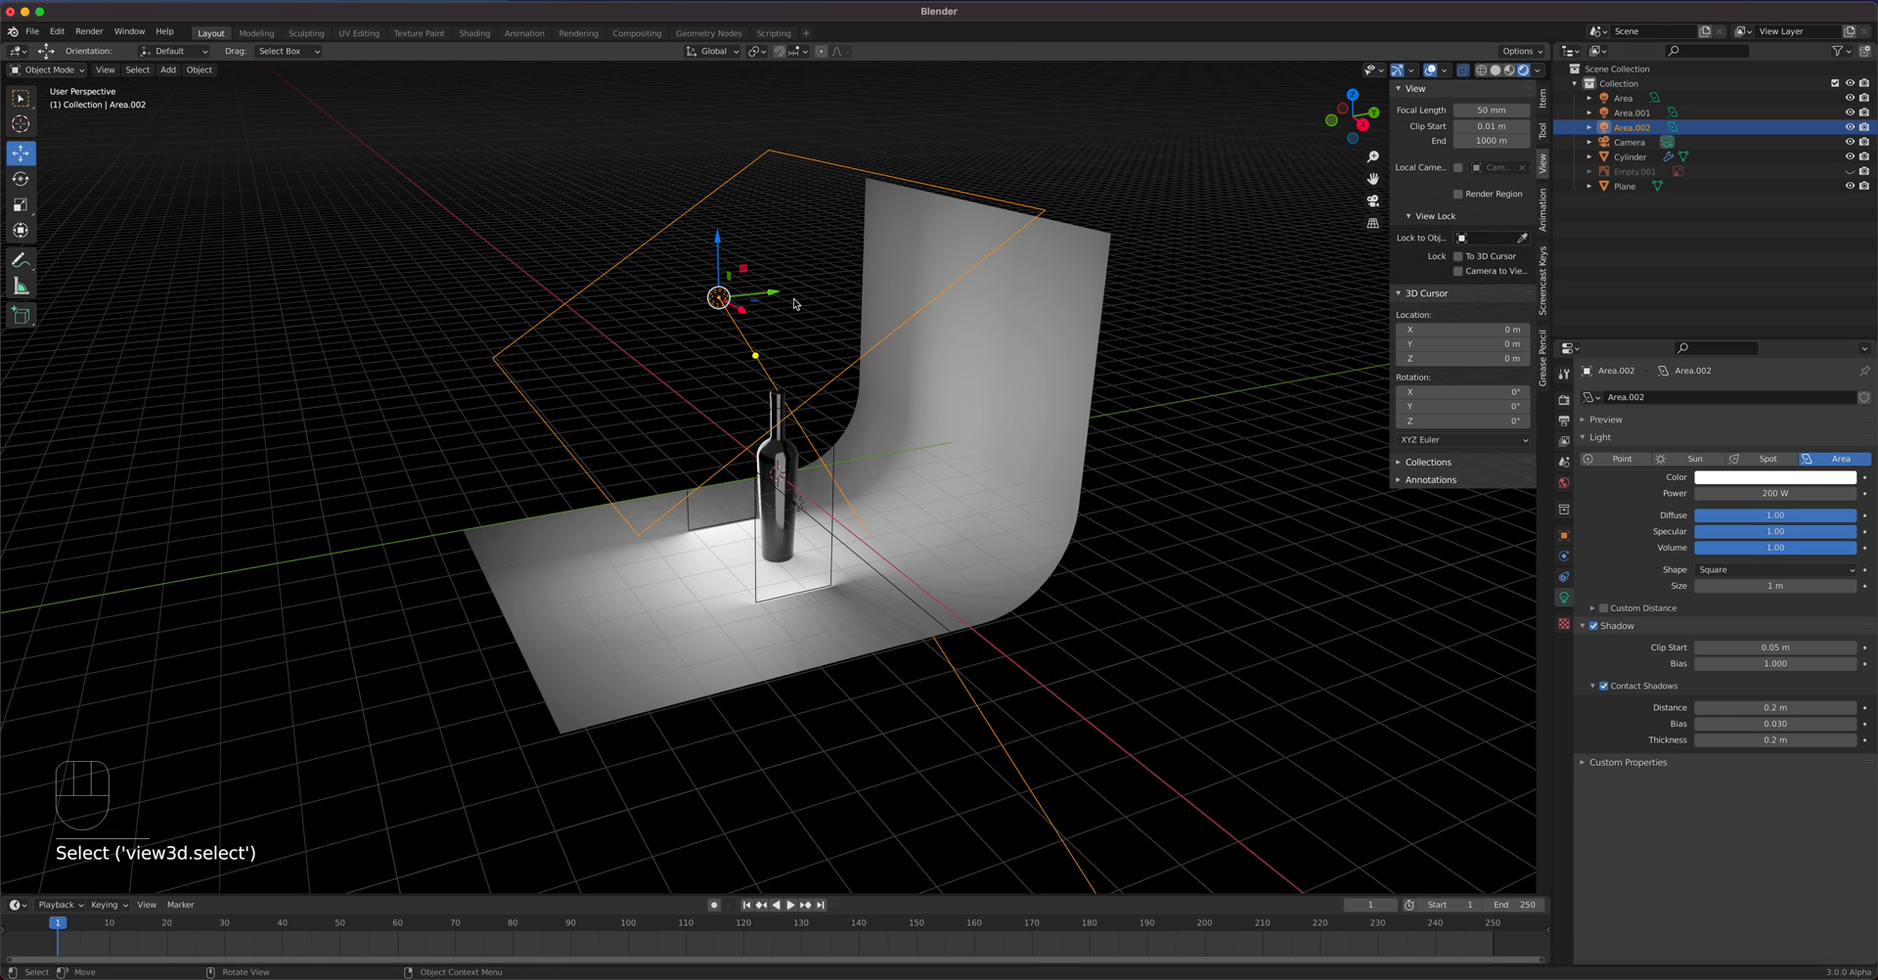
left_click_drag(775, 293, 842, 277)
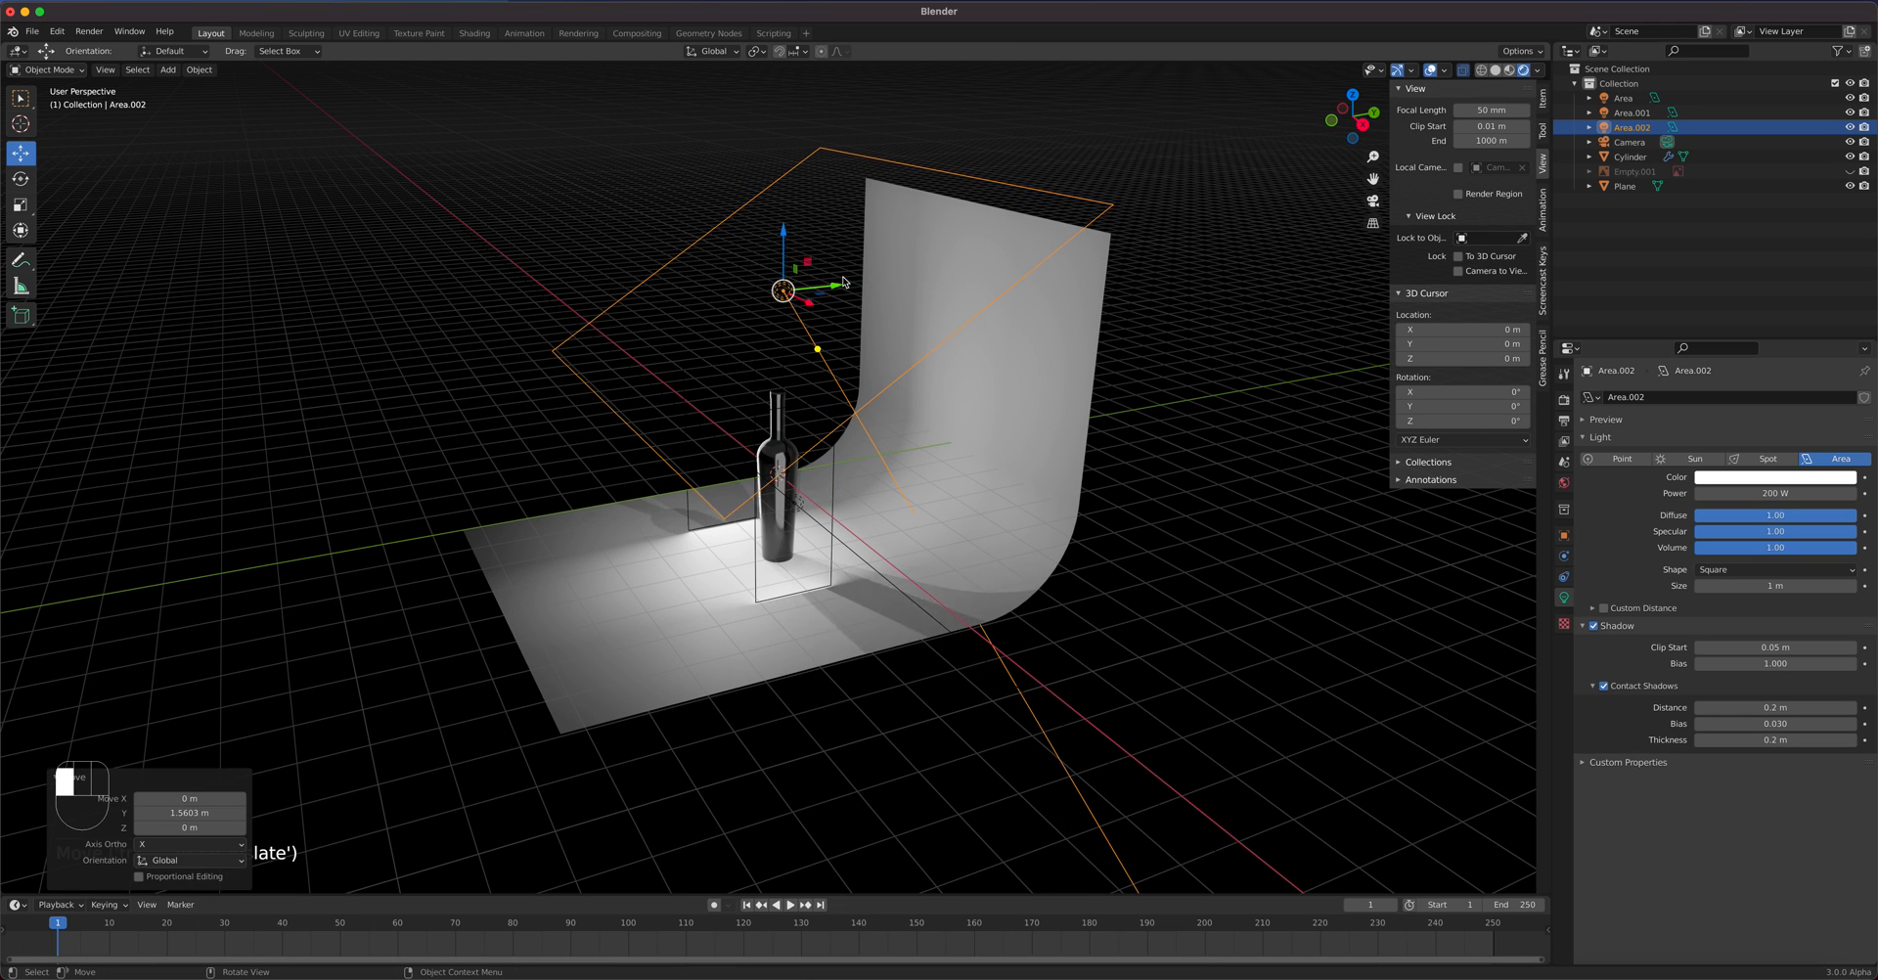
key("KP_0")
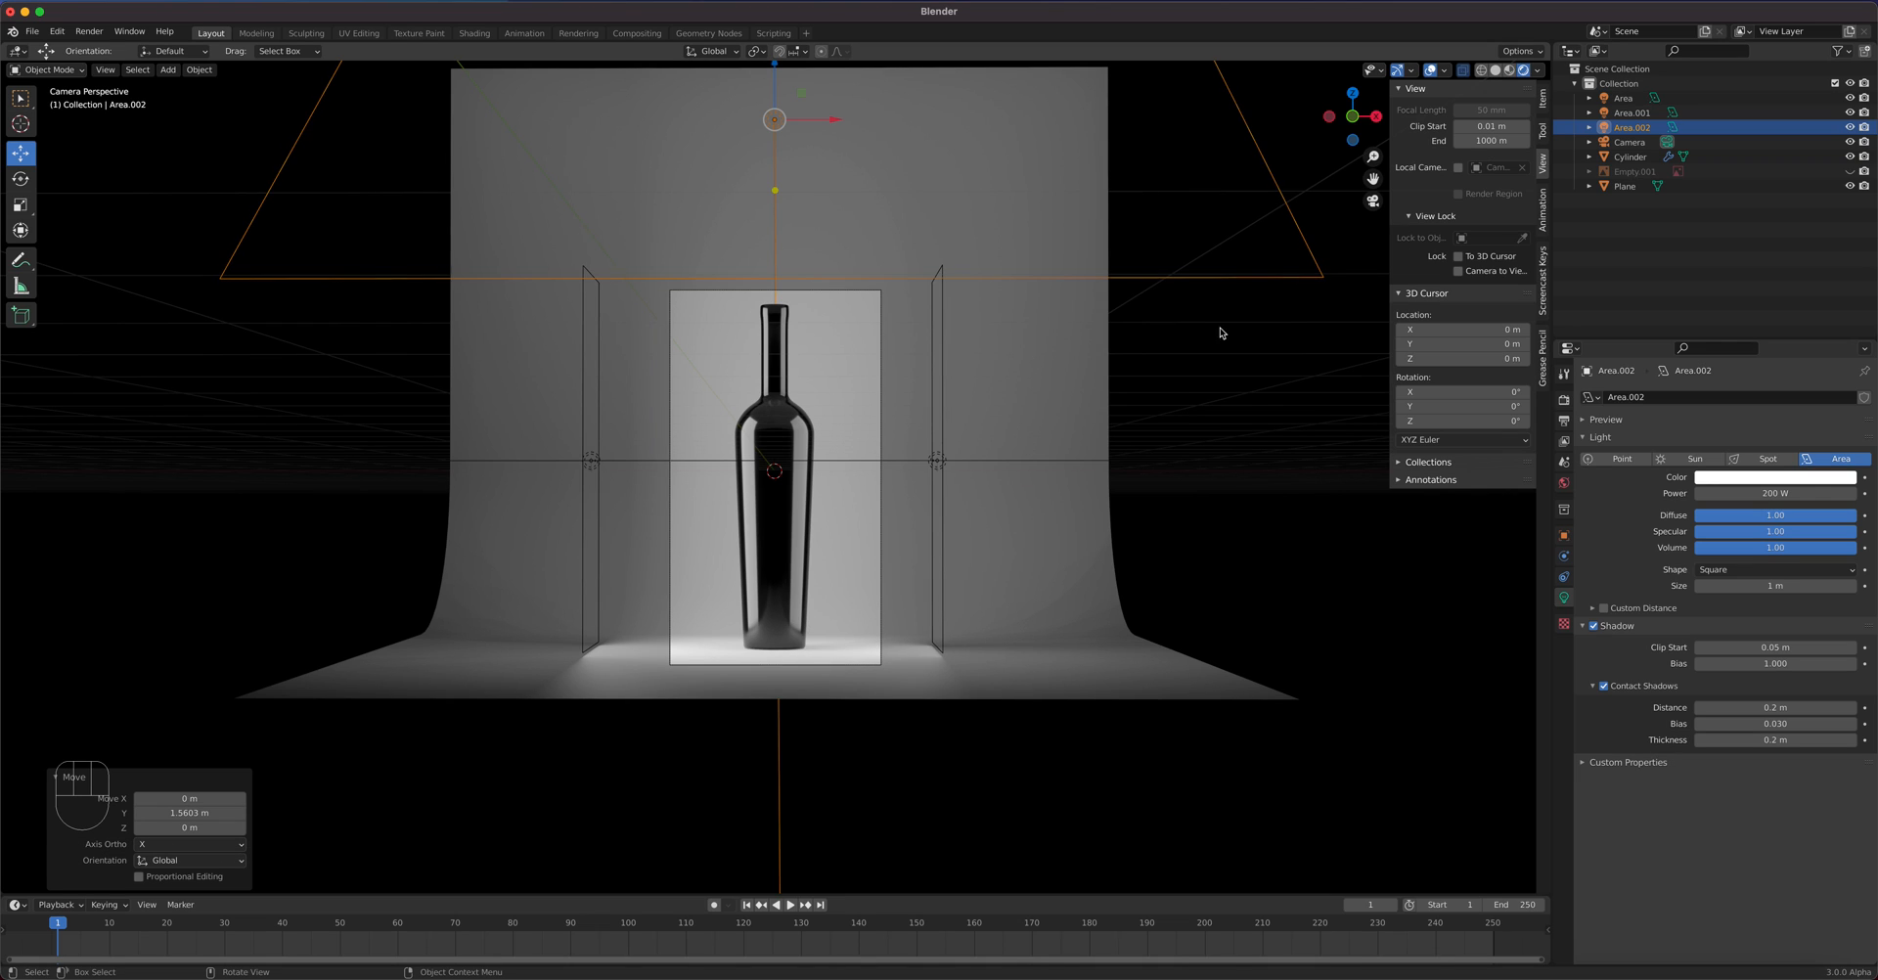
- Move the area light on the bottle's right side about 1.07 m along negative Y
left_click(940, 475)
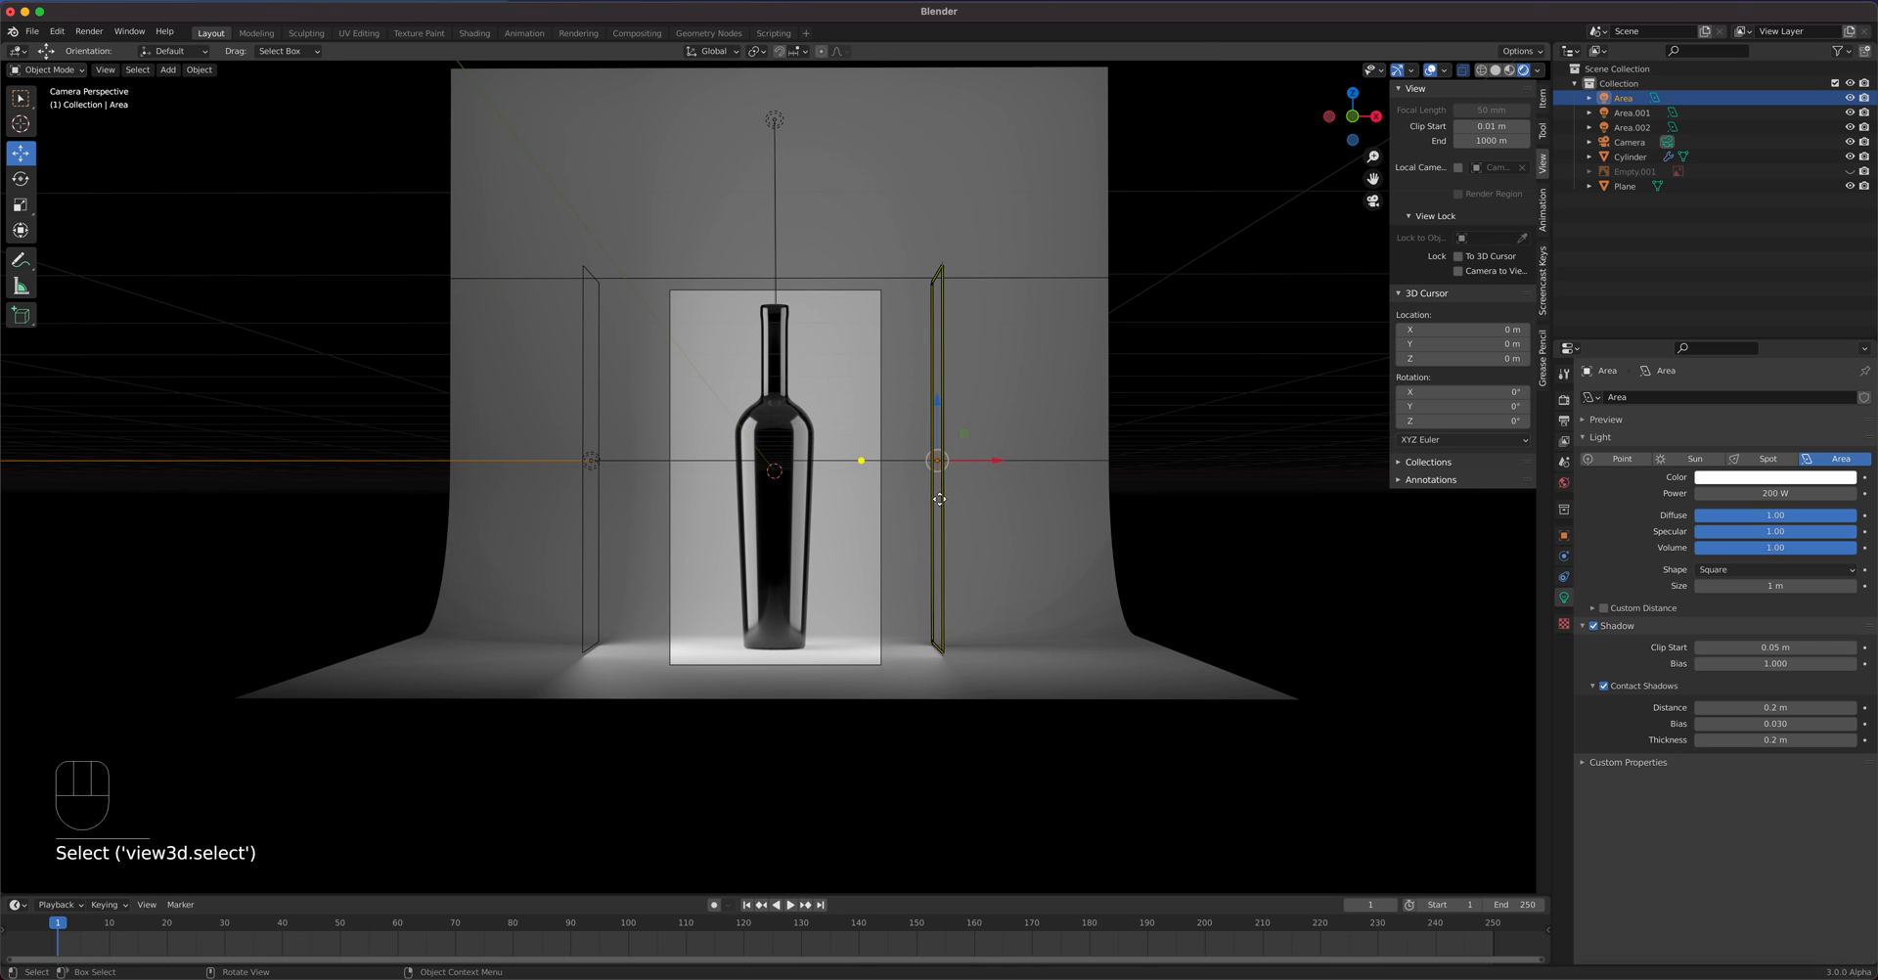
middle_click_drag(1043, 571, 965, 637)
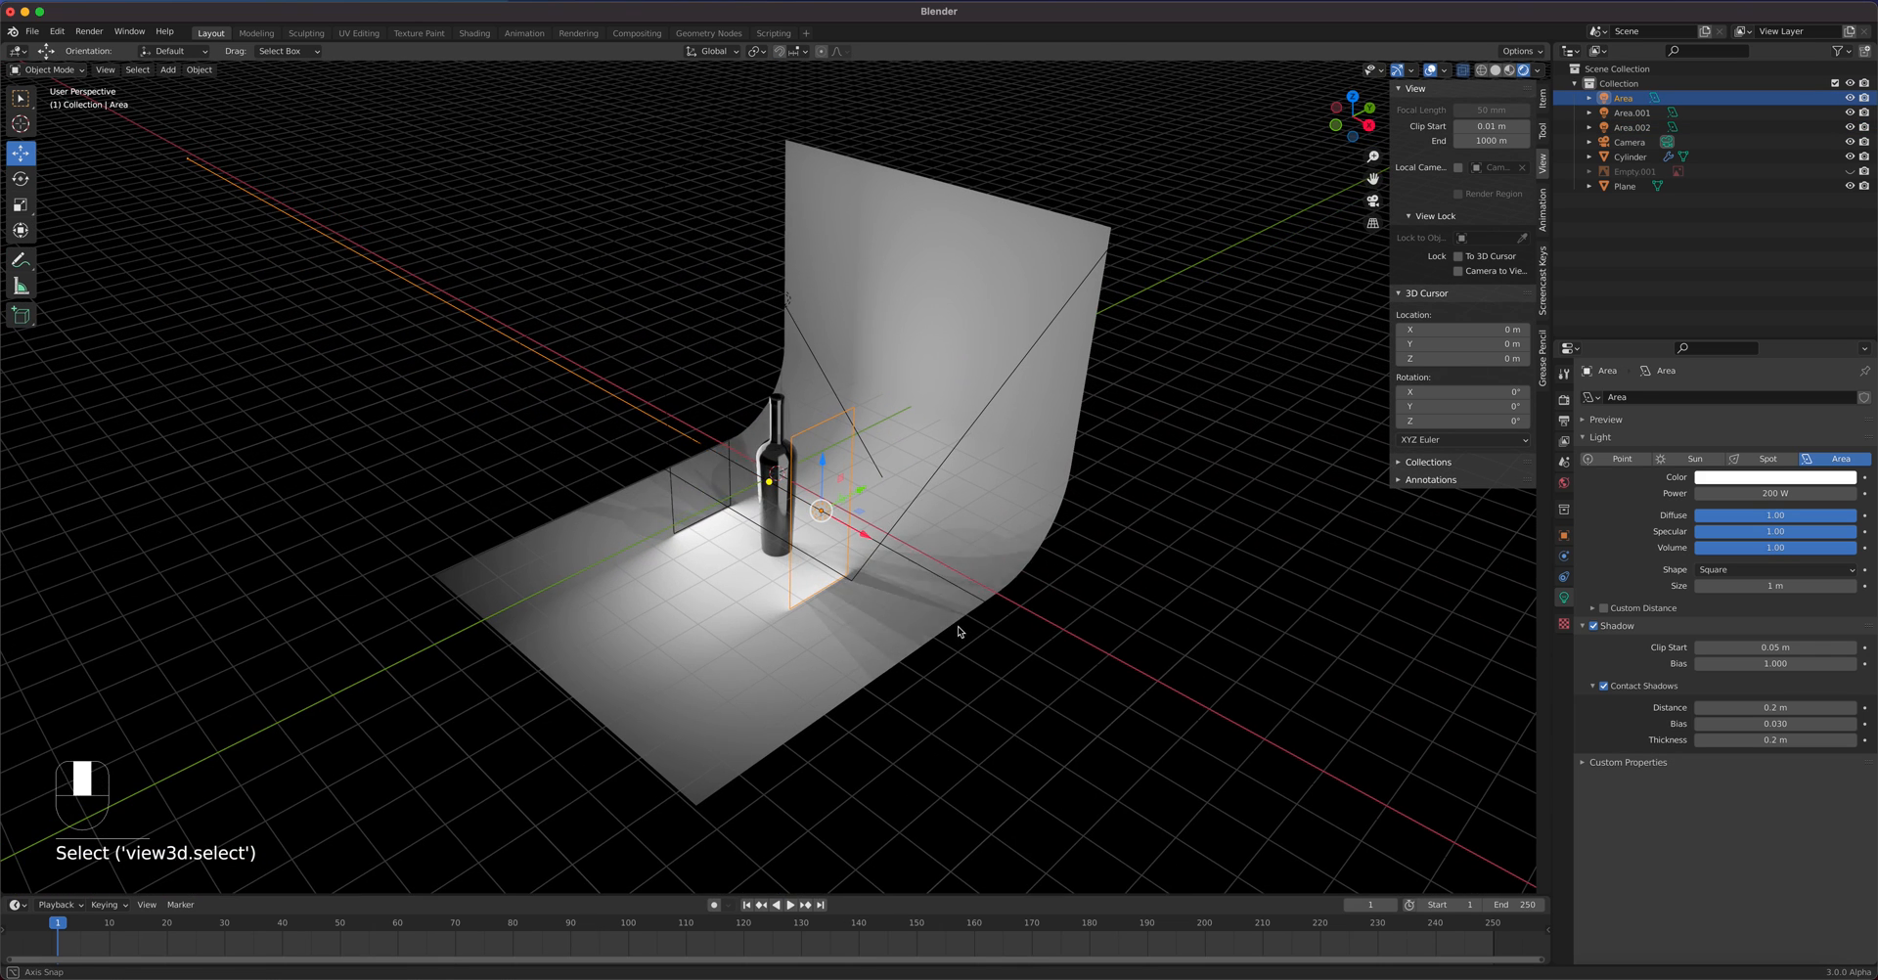
left_click_drag(822, 461, 833, 509)
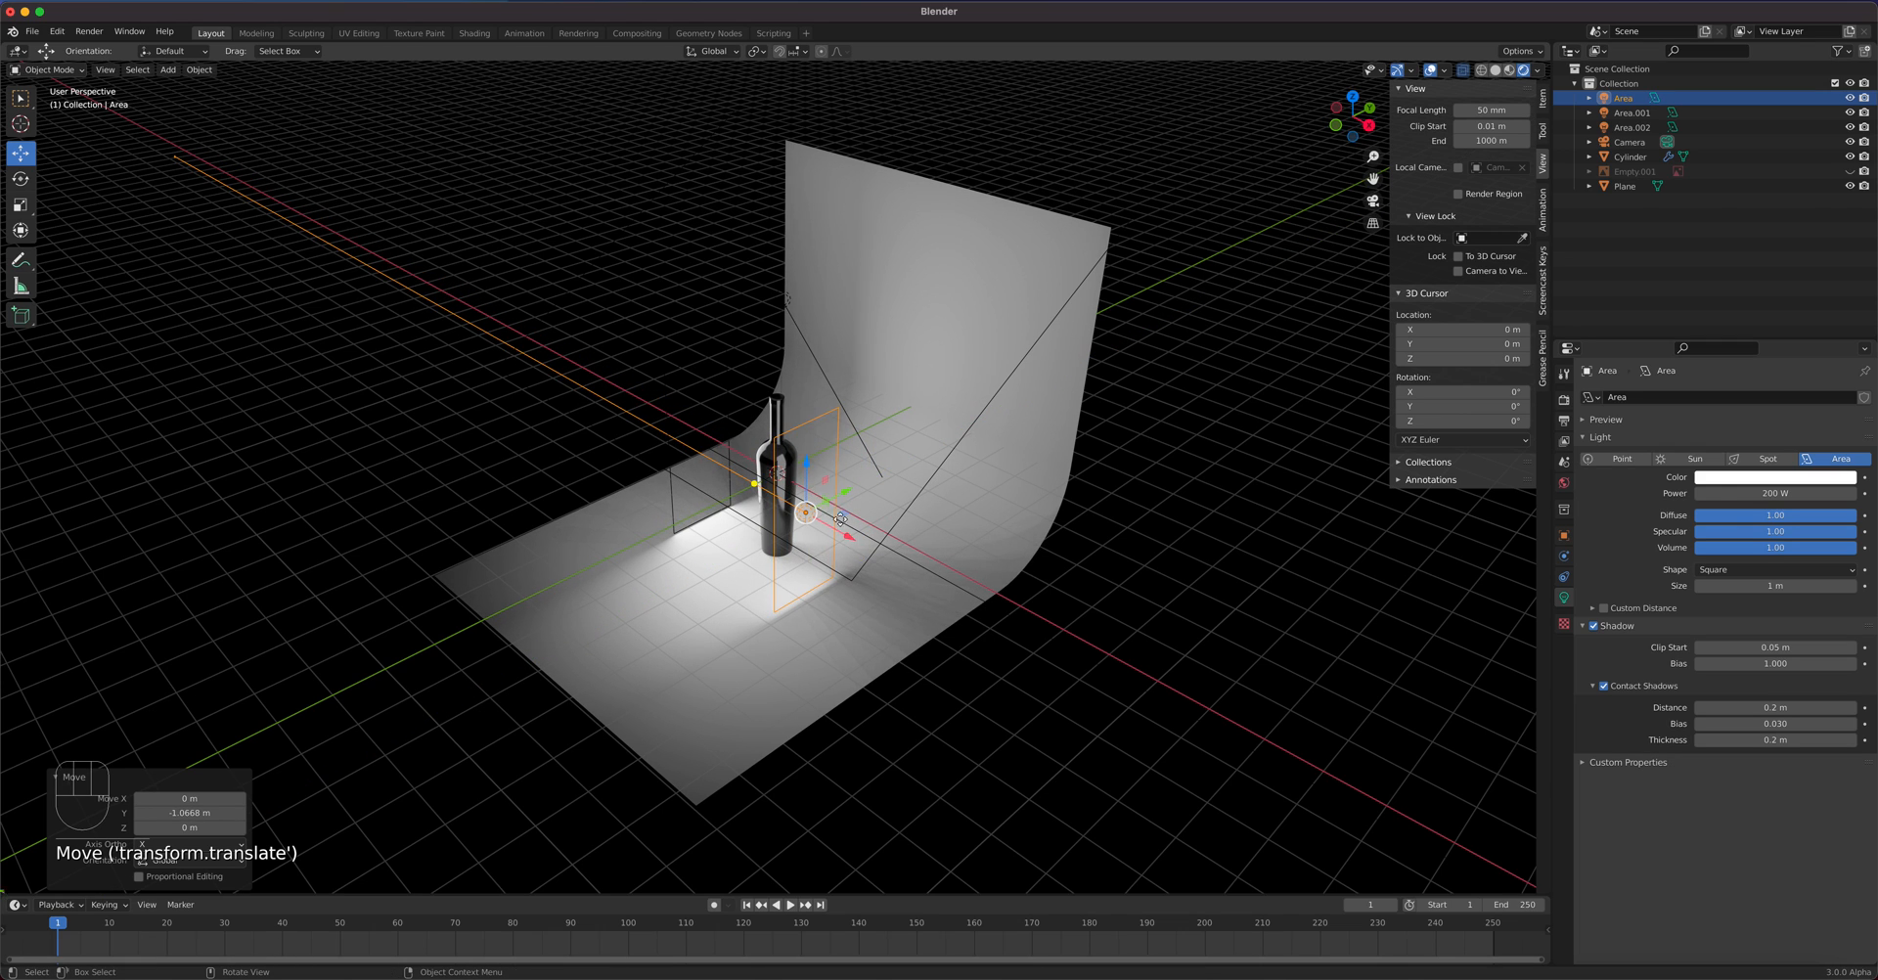
middle_click_drag(832, 509, 796, 549)
middle_click_drag(817, 581, 779, 461, "alt")
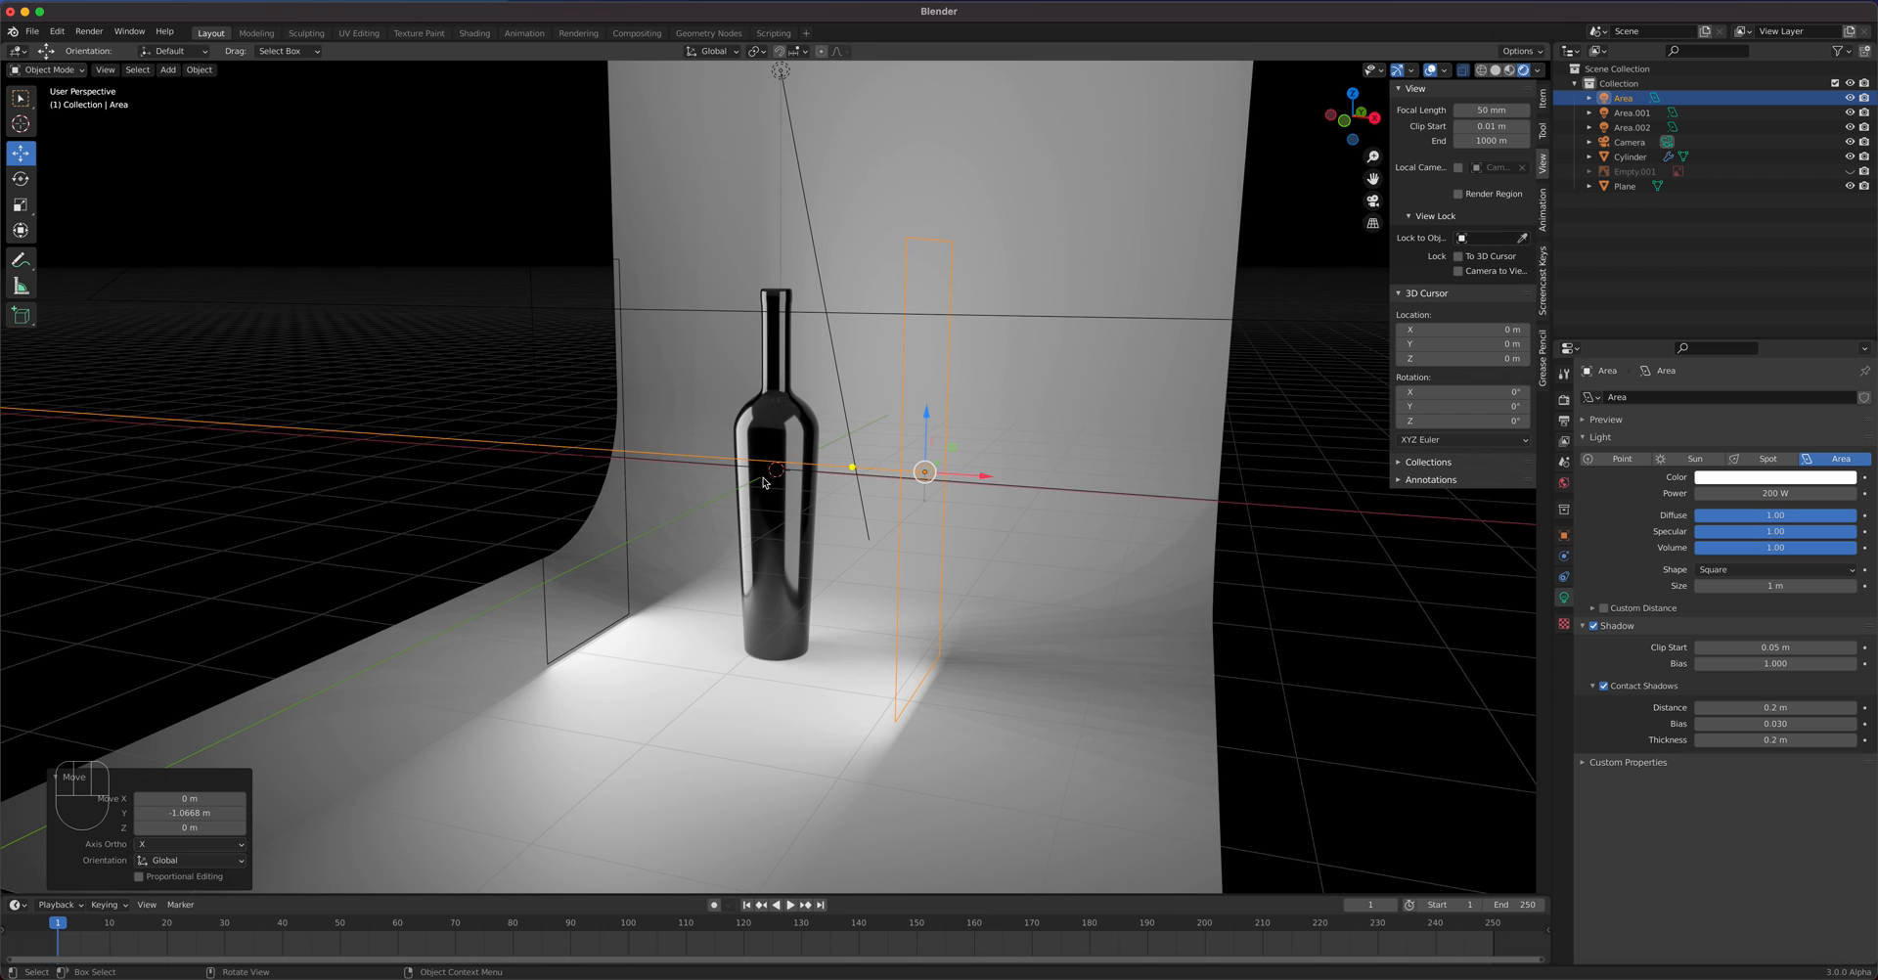
- Widen the right side area light by scaling it about 2.2 times along the Y axis
left_click(21, 203)
middle_click_drag(770, 479, 880, 494)
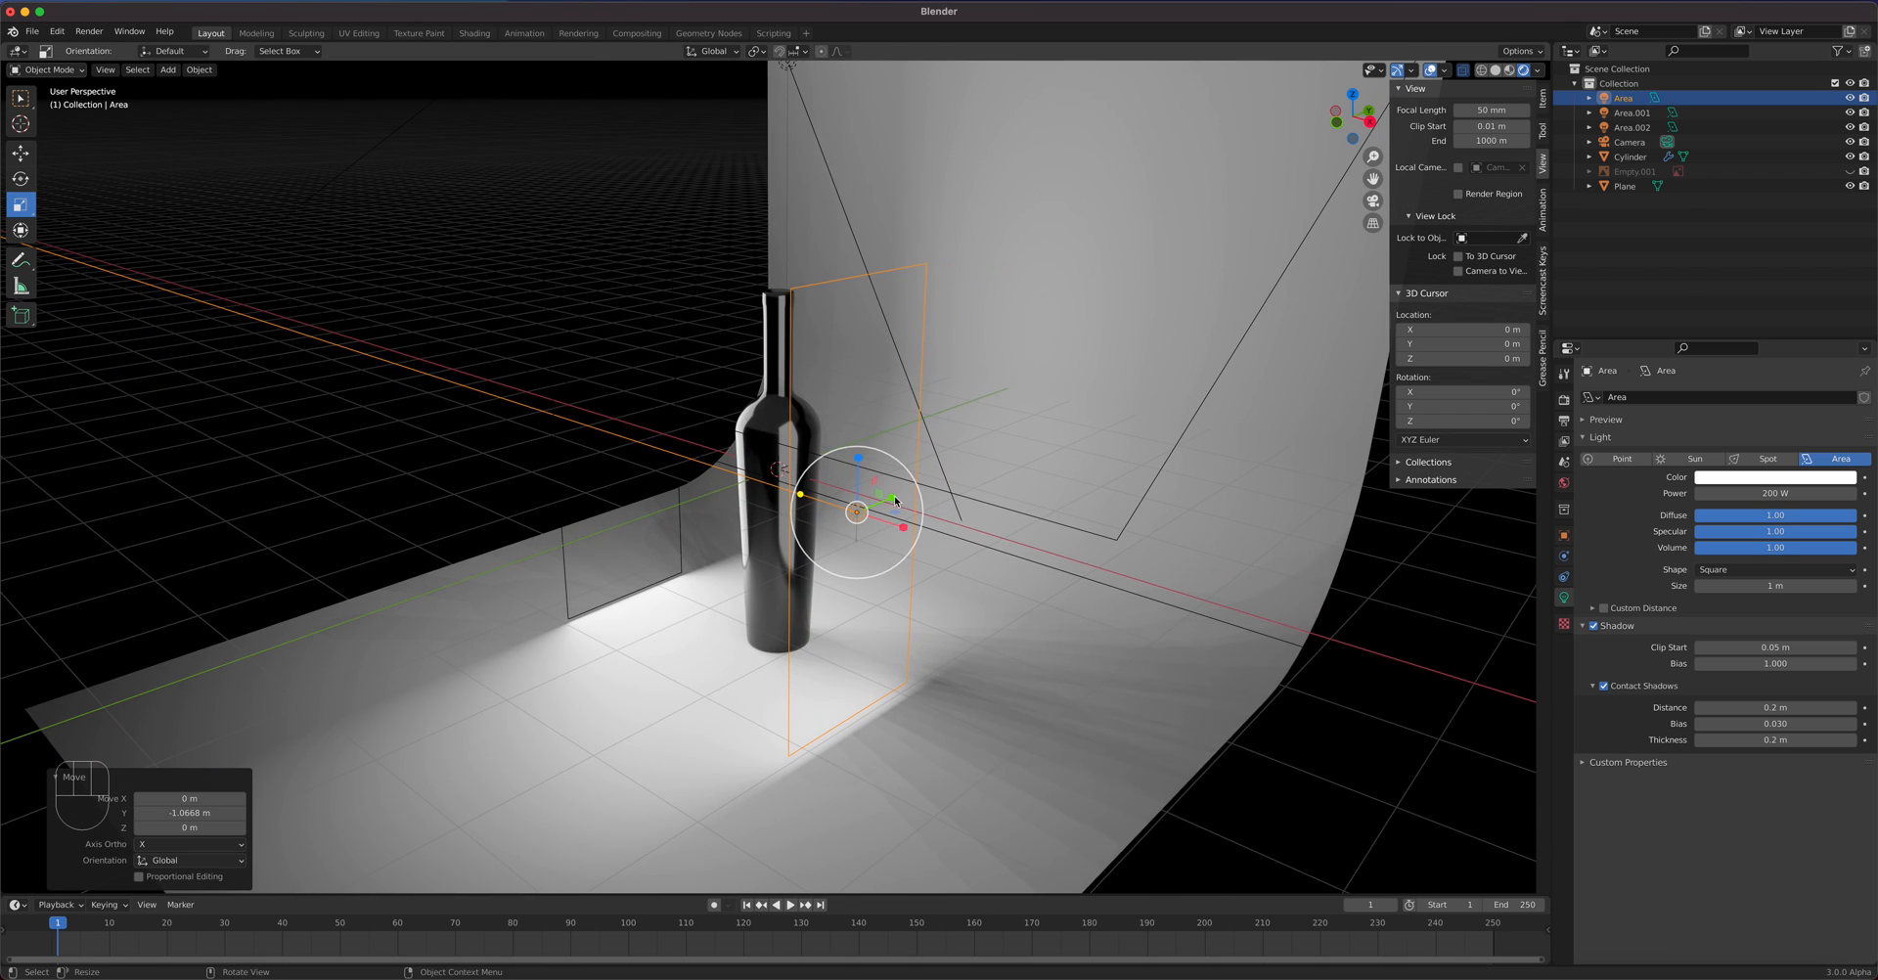
key("s")
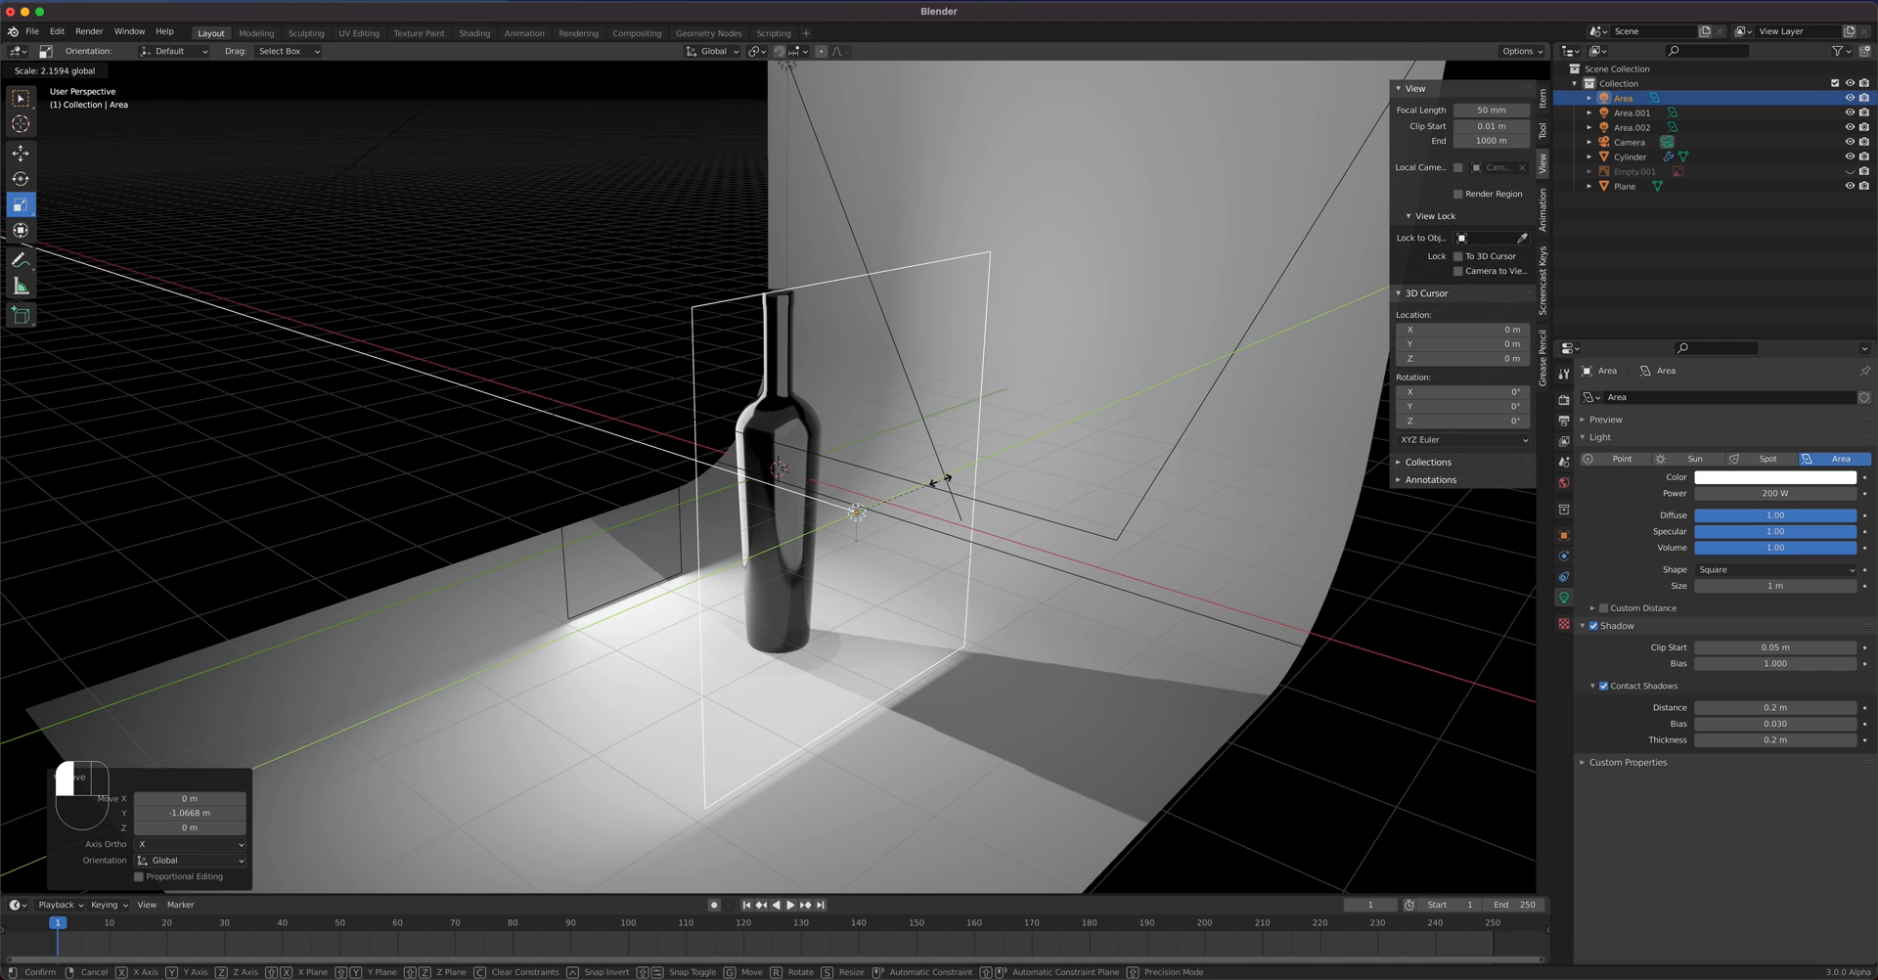
left_click(939, 479)
middle_click_drag(939, 479, 734, 489)
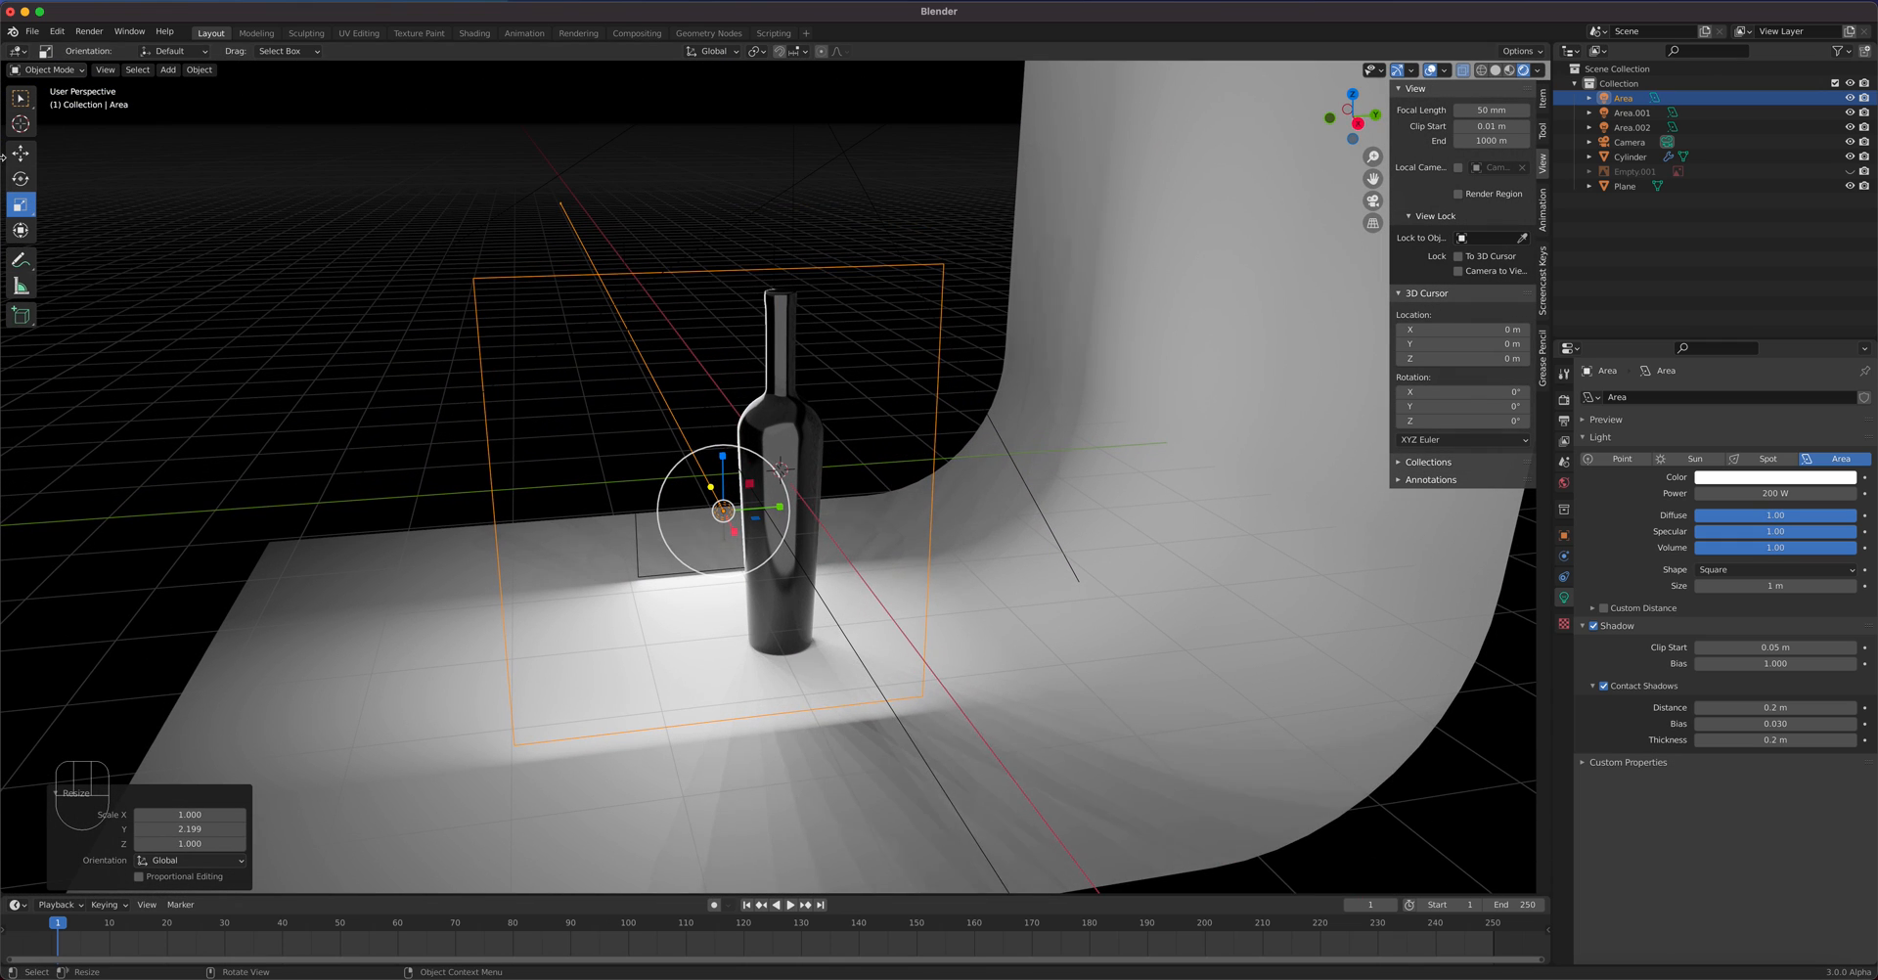
- Shift the widened side light further along negative Y and look at the scene in the front view
left_click(420, 342)
left_click(21, 154)
left_click(489, 481)
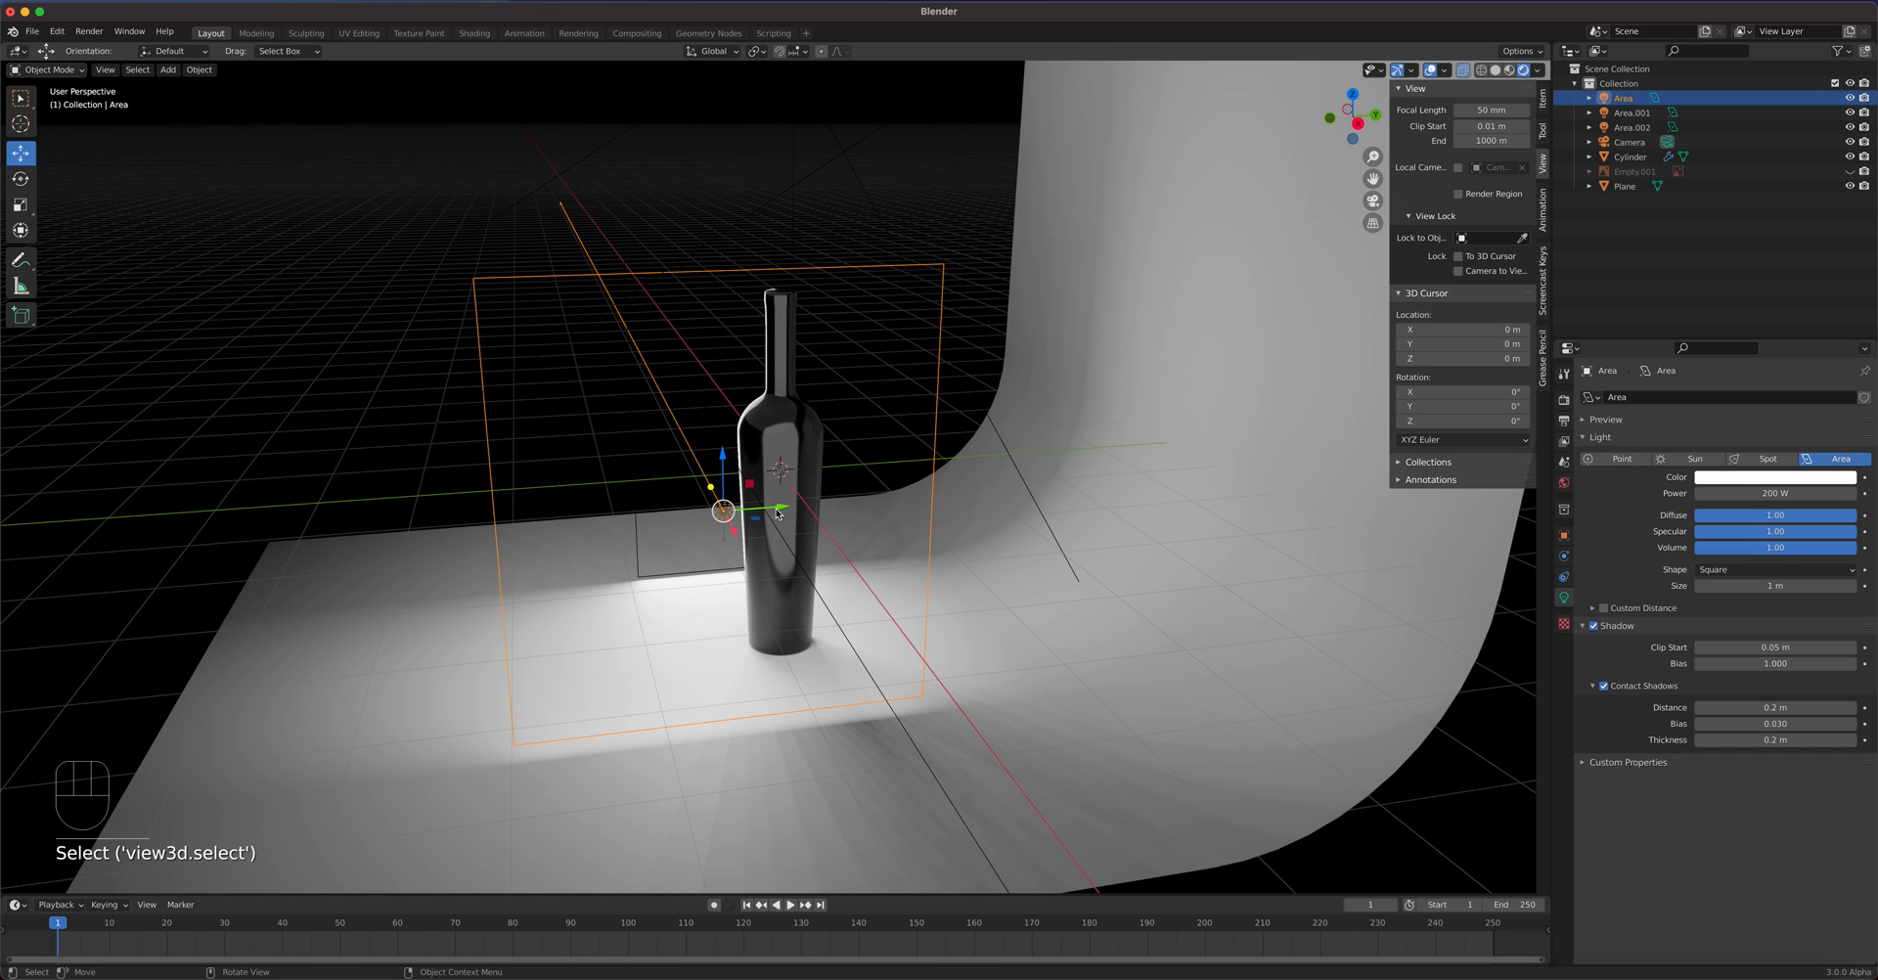
left_click_drag(776, 513, 724, 517)
middle_click_drag(724, 516, 910, 538)
key("KP_1")
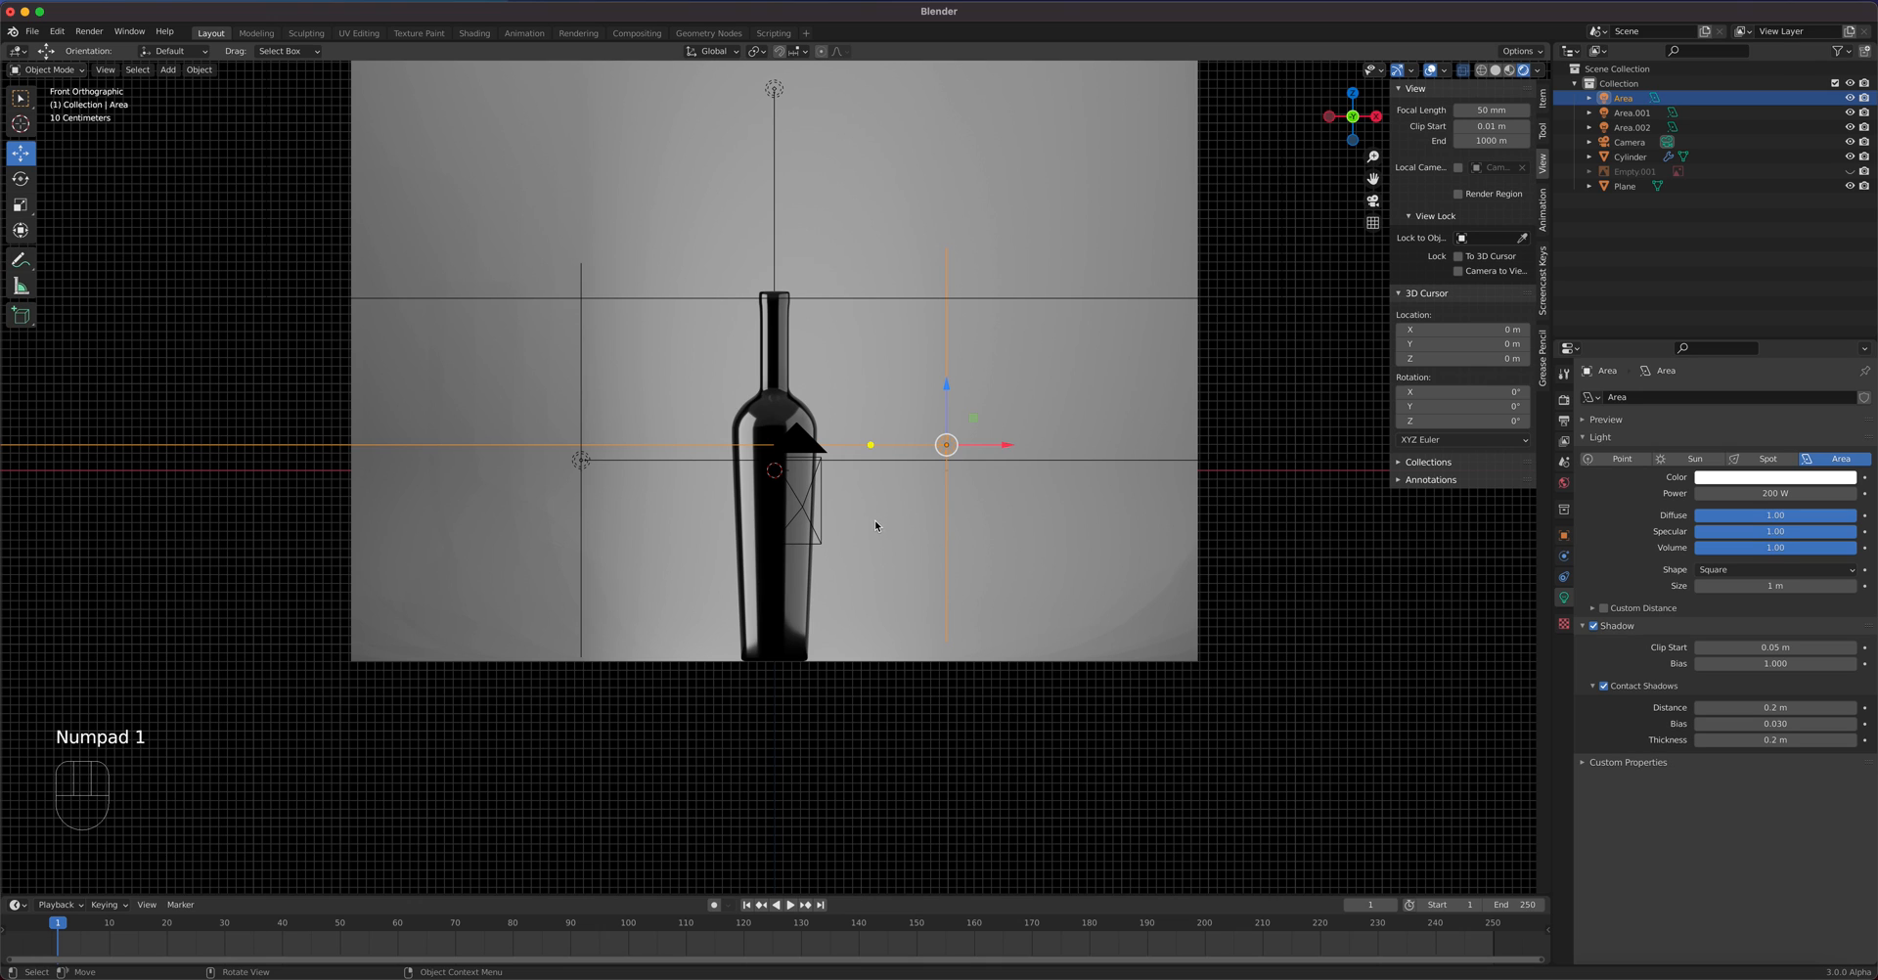
- Widen the area light on the bottle's left side by scaling it about 1.68 times along the Y axis
key("KP_0")
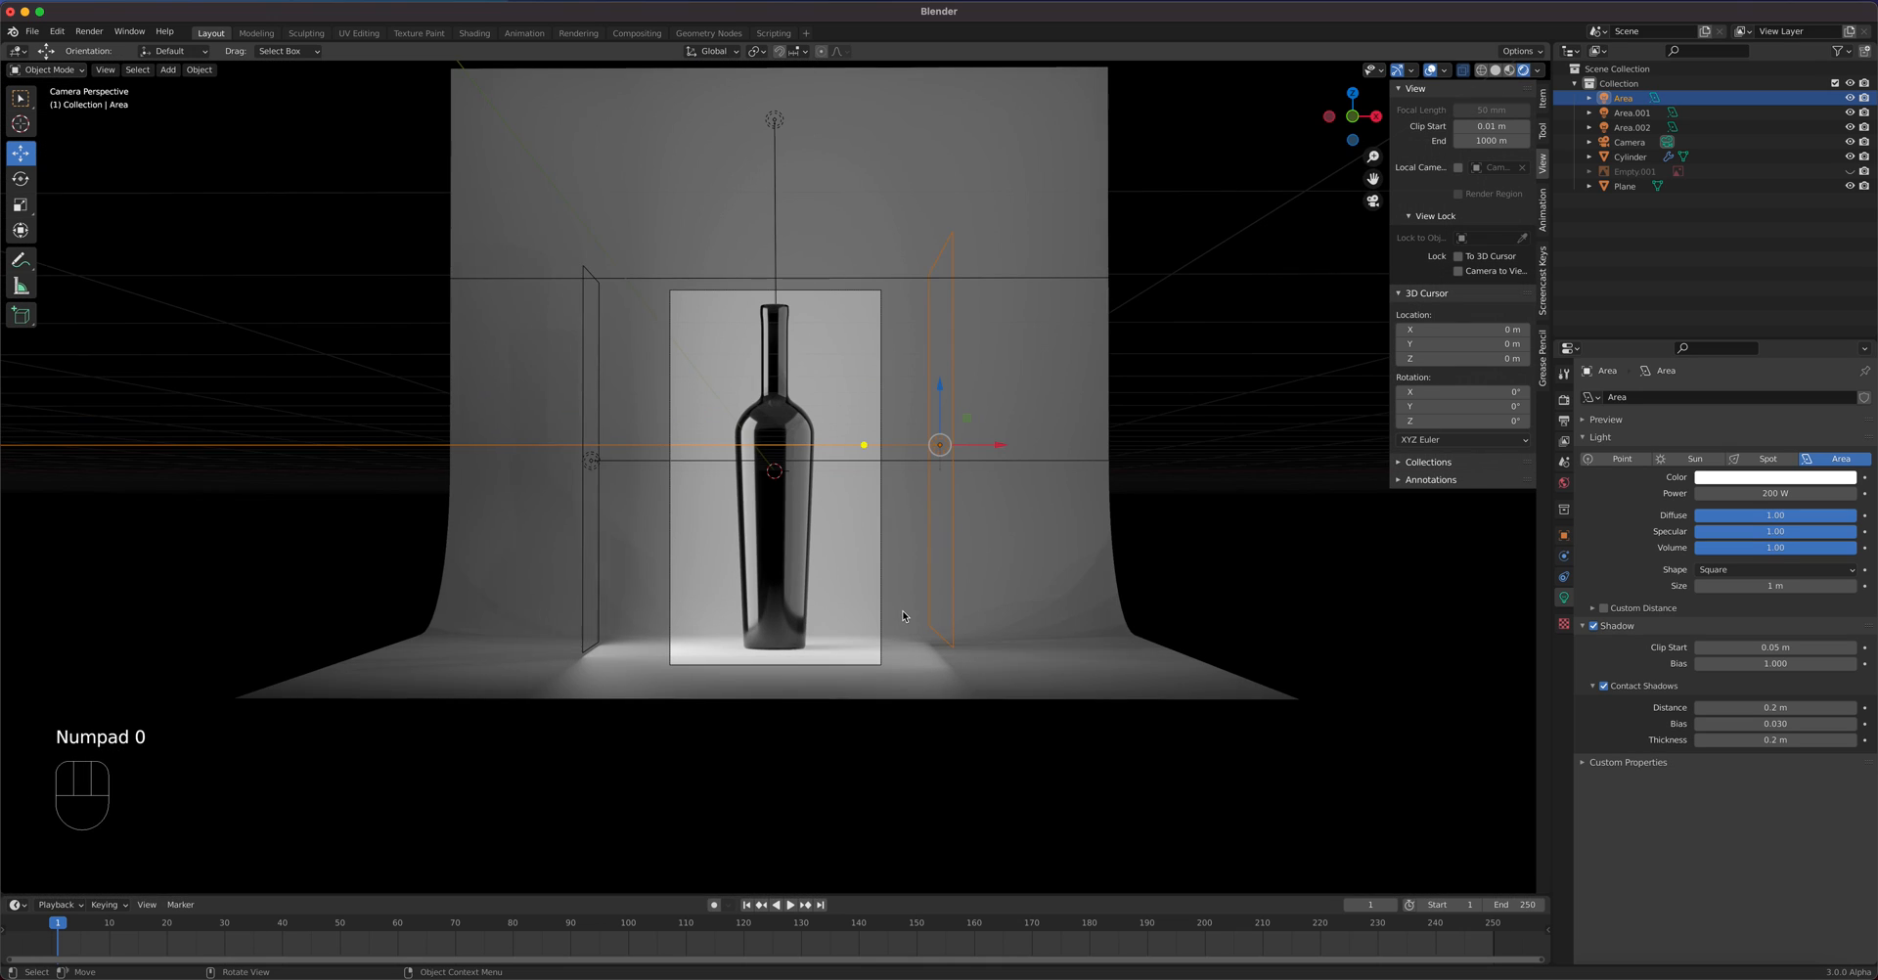
scroll(900, 612, "up", 1)
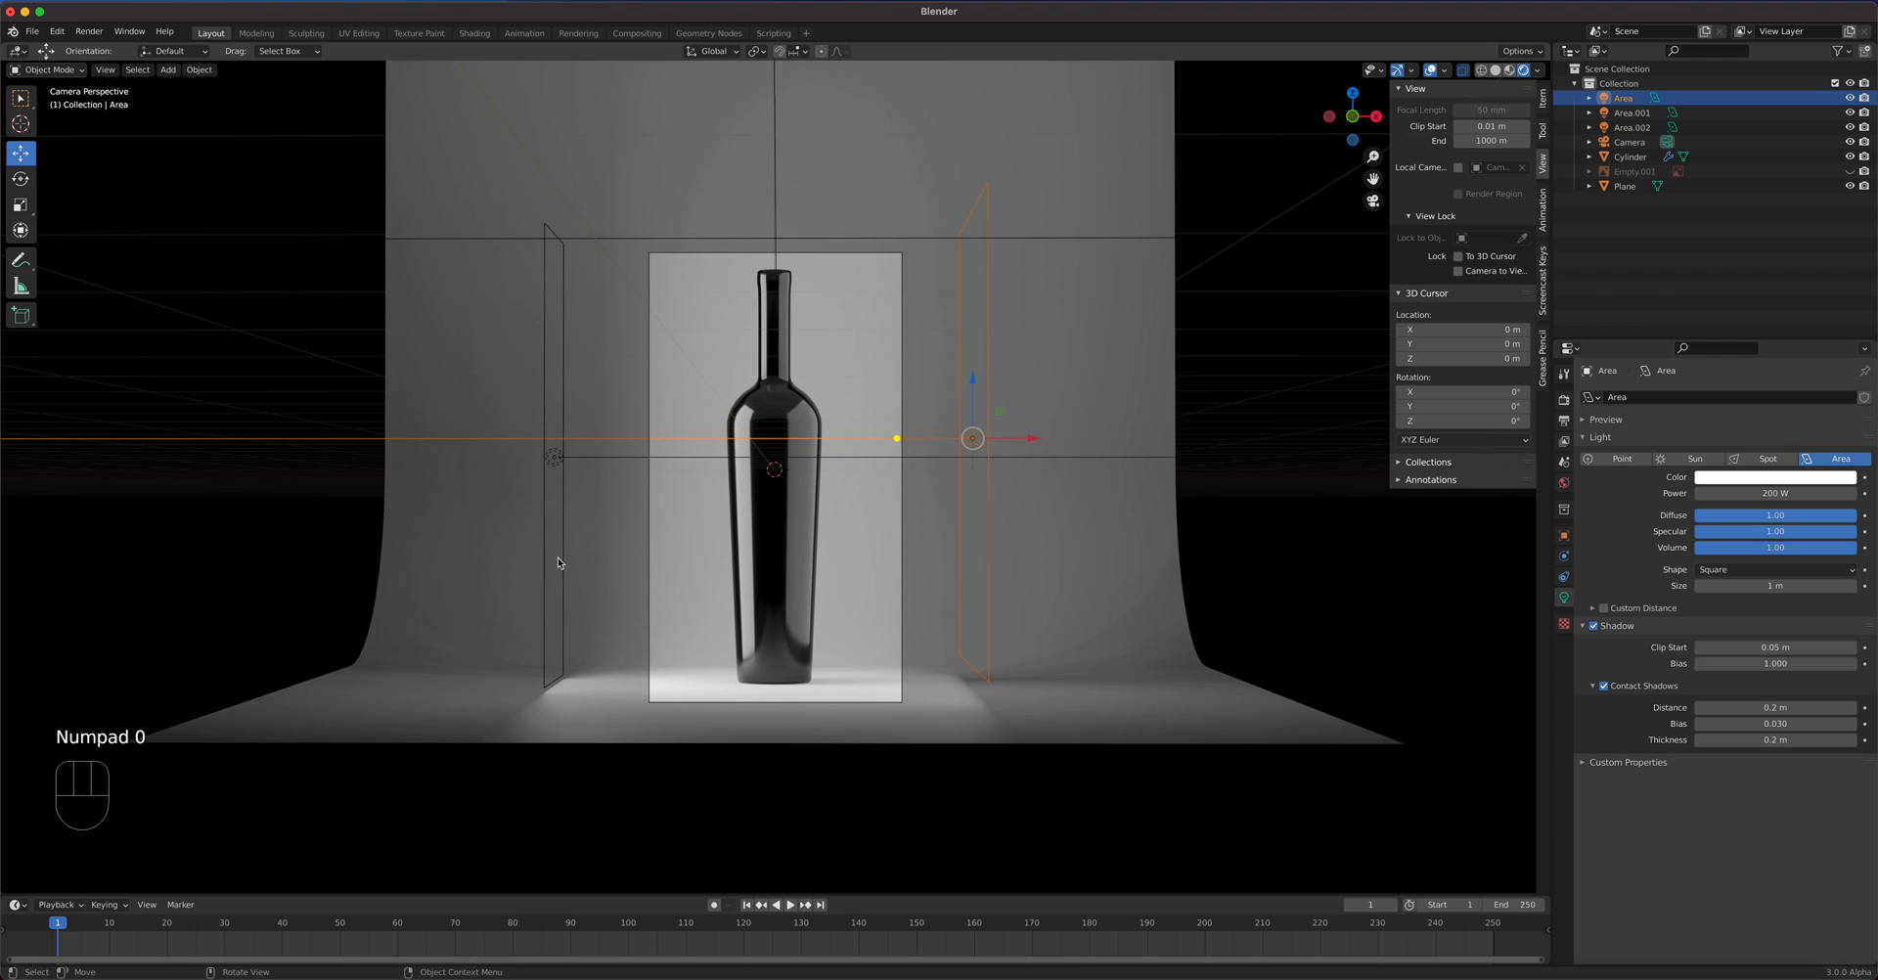
left_click(546, 567)
middle_click_drag(604, 463, 572, 548)
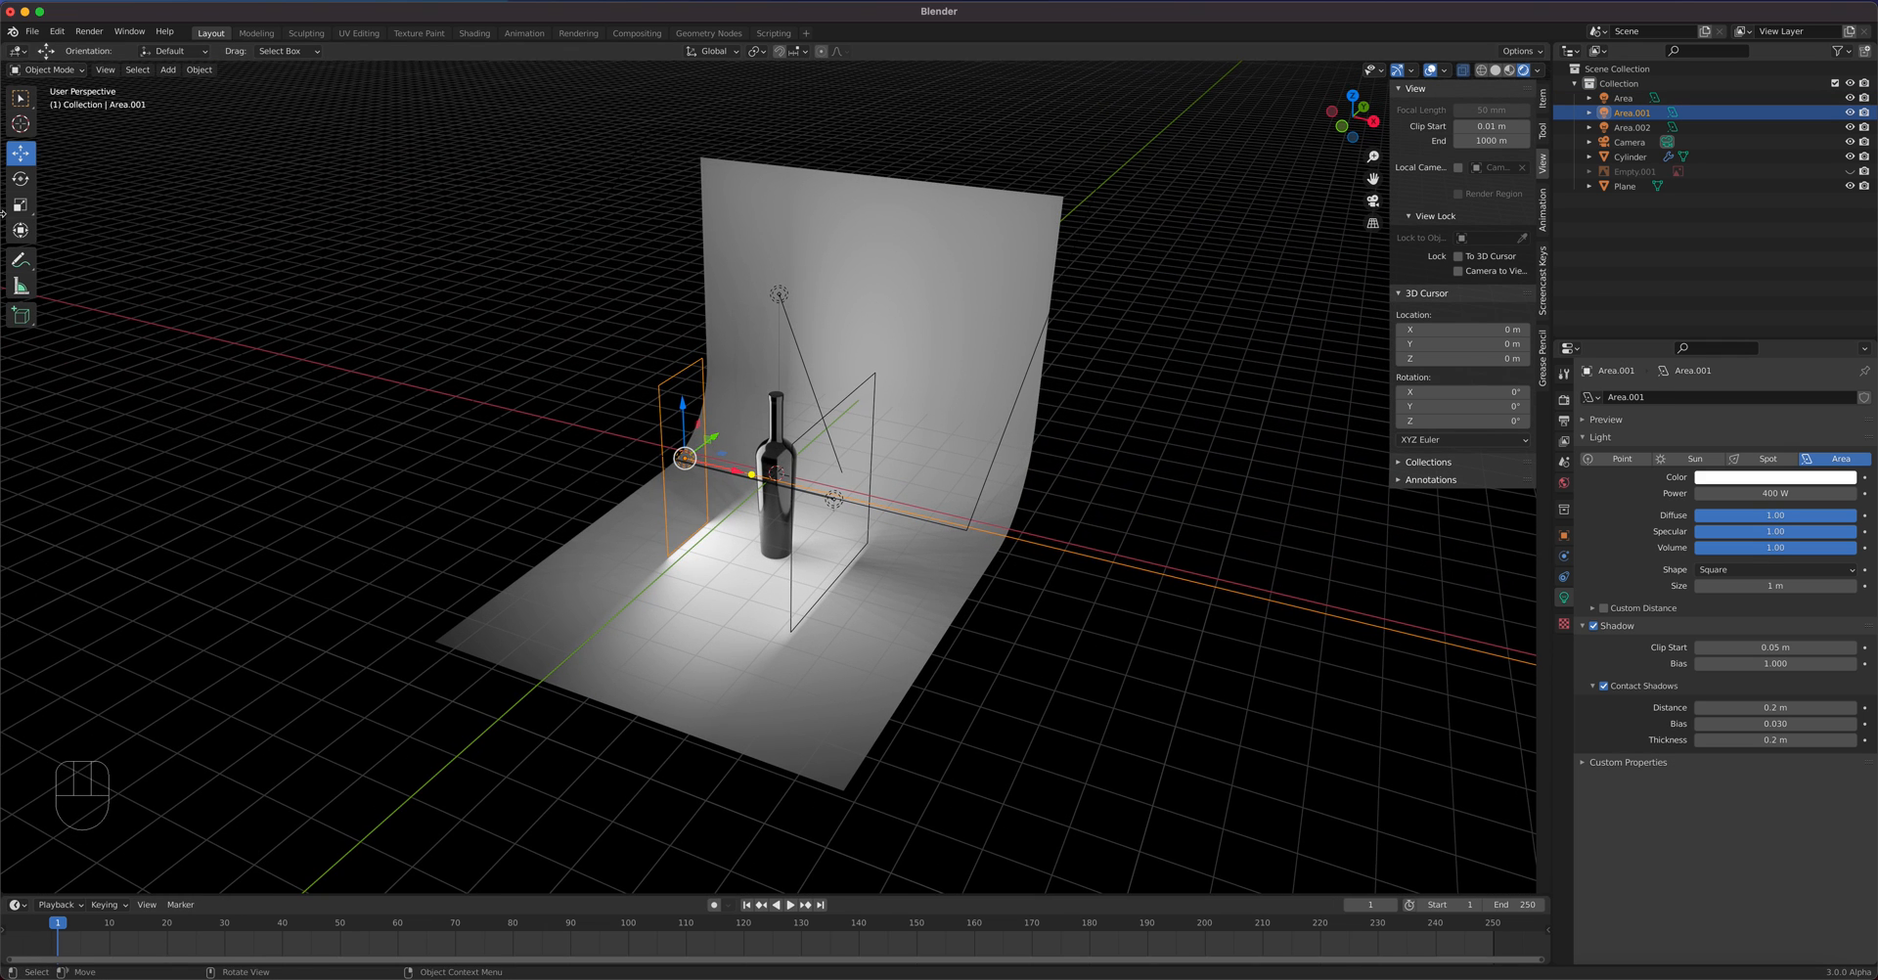
left_click(20, 204)
left_click_drag(714, 435, 718, 445)
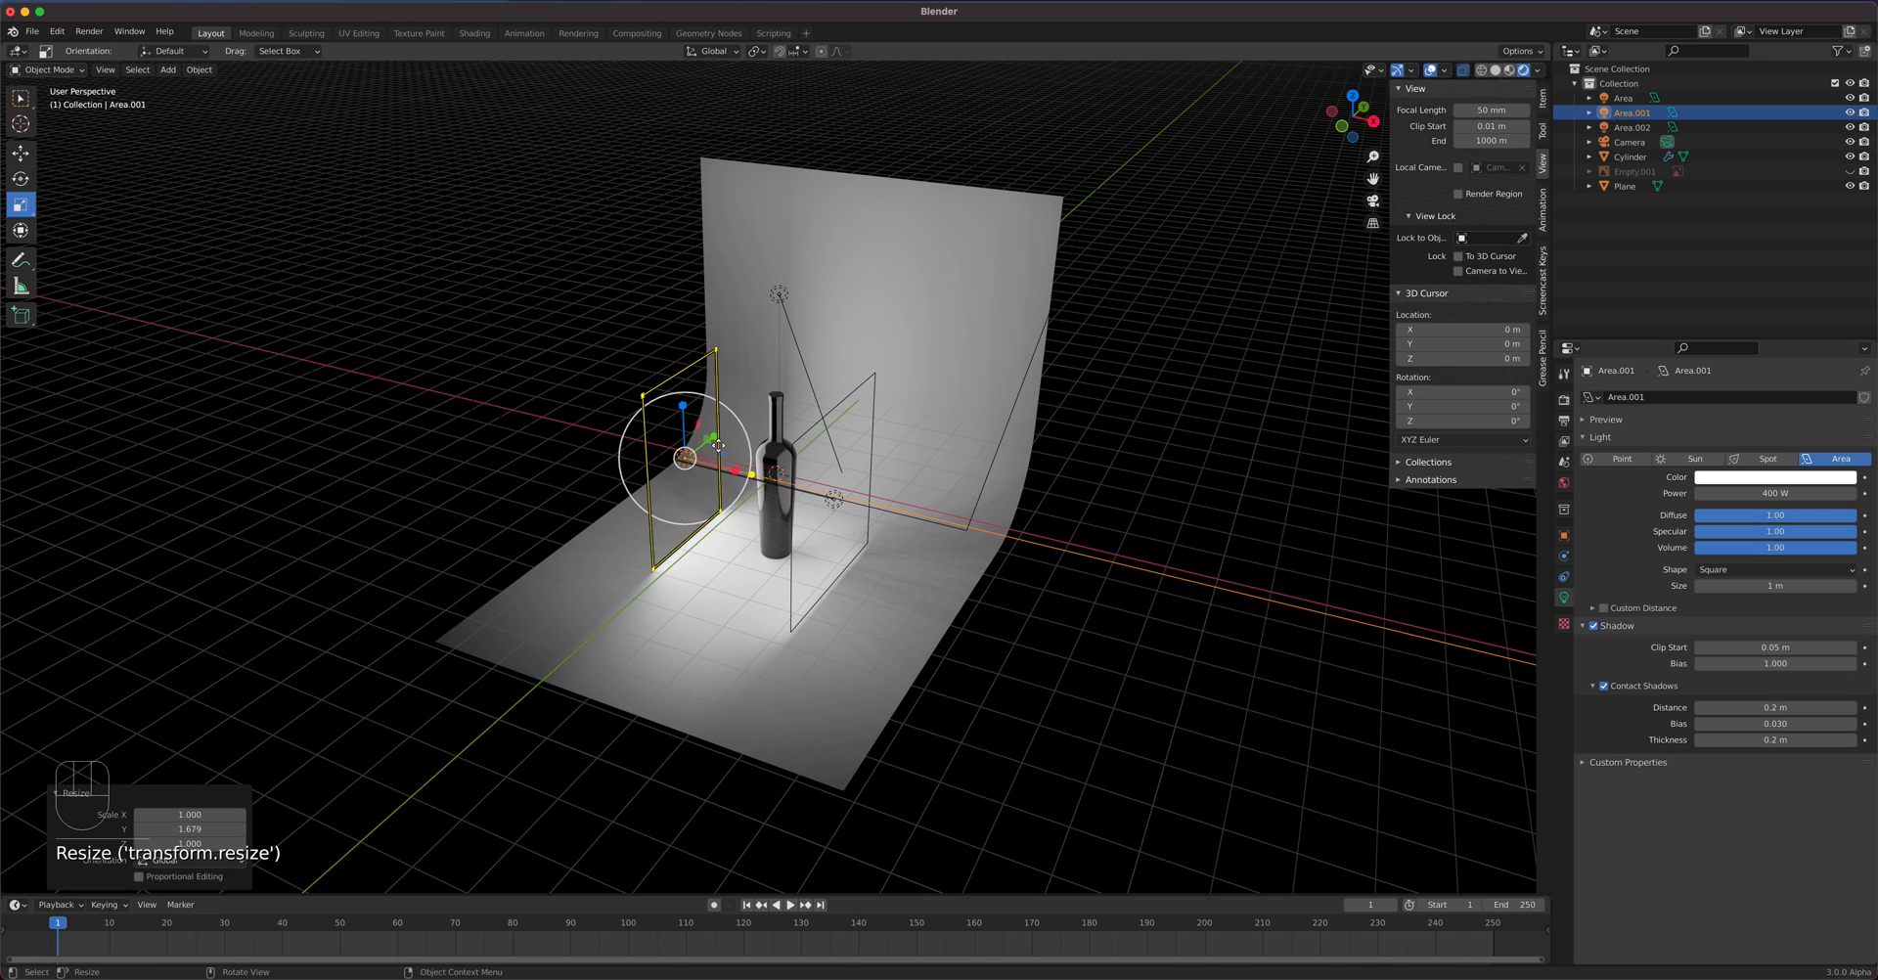
- Move the left side area light about 0.48 m along negative Y and check the bottle through the camera
left_click(20, 153)
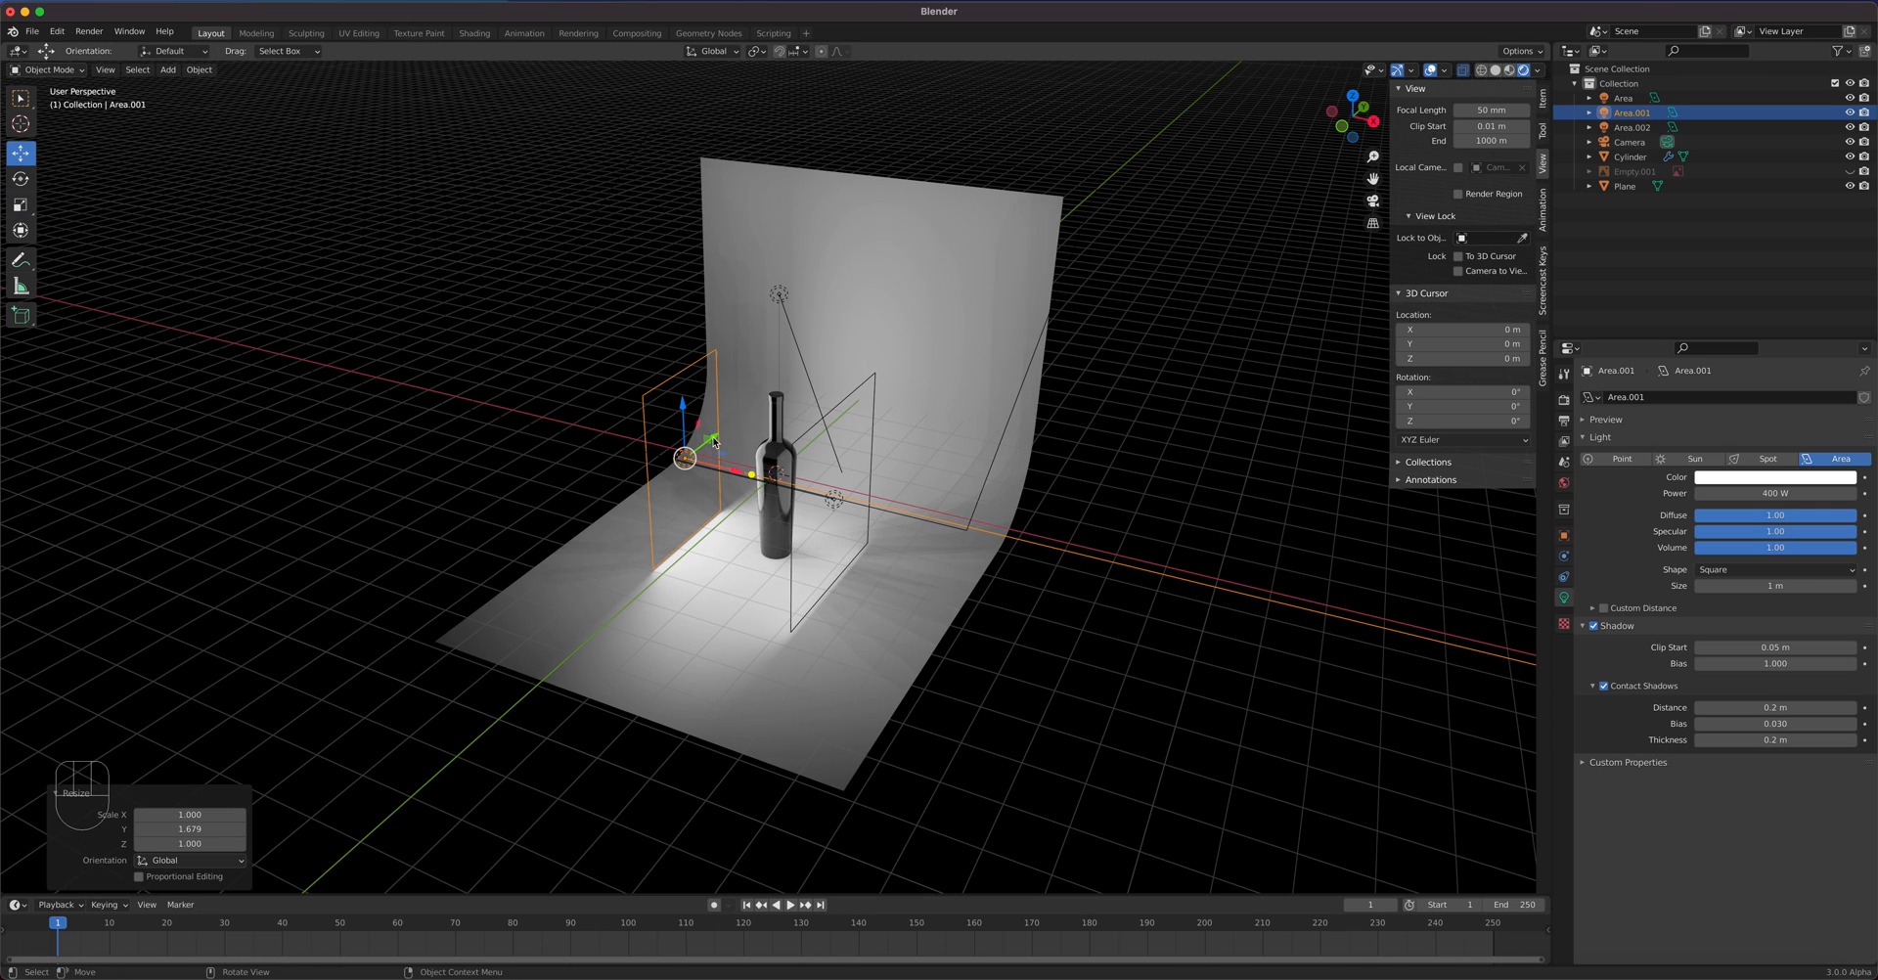
scroll(760, 476, "up", 2)
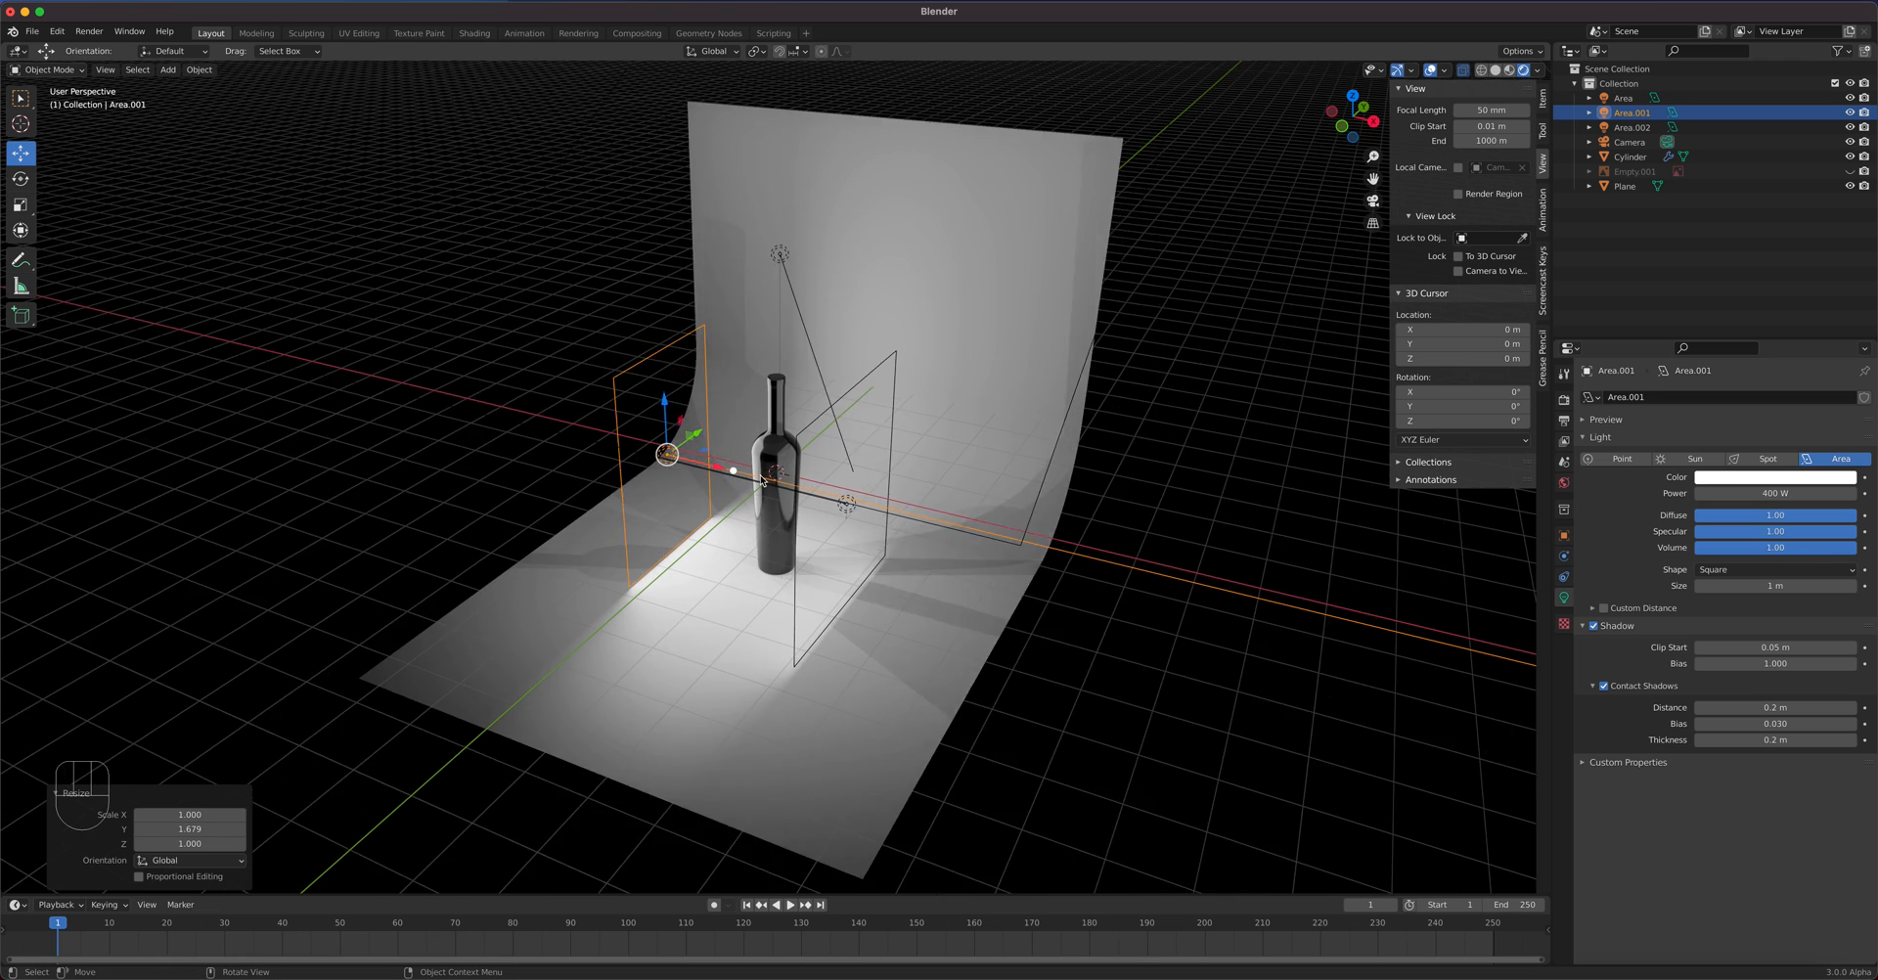
scroll(760, 477, "up", 4)
left_click_drag(591, 416, 556, 431)
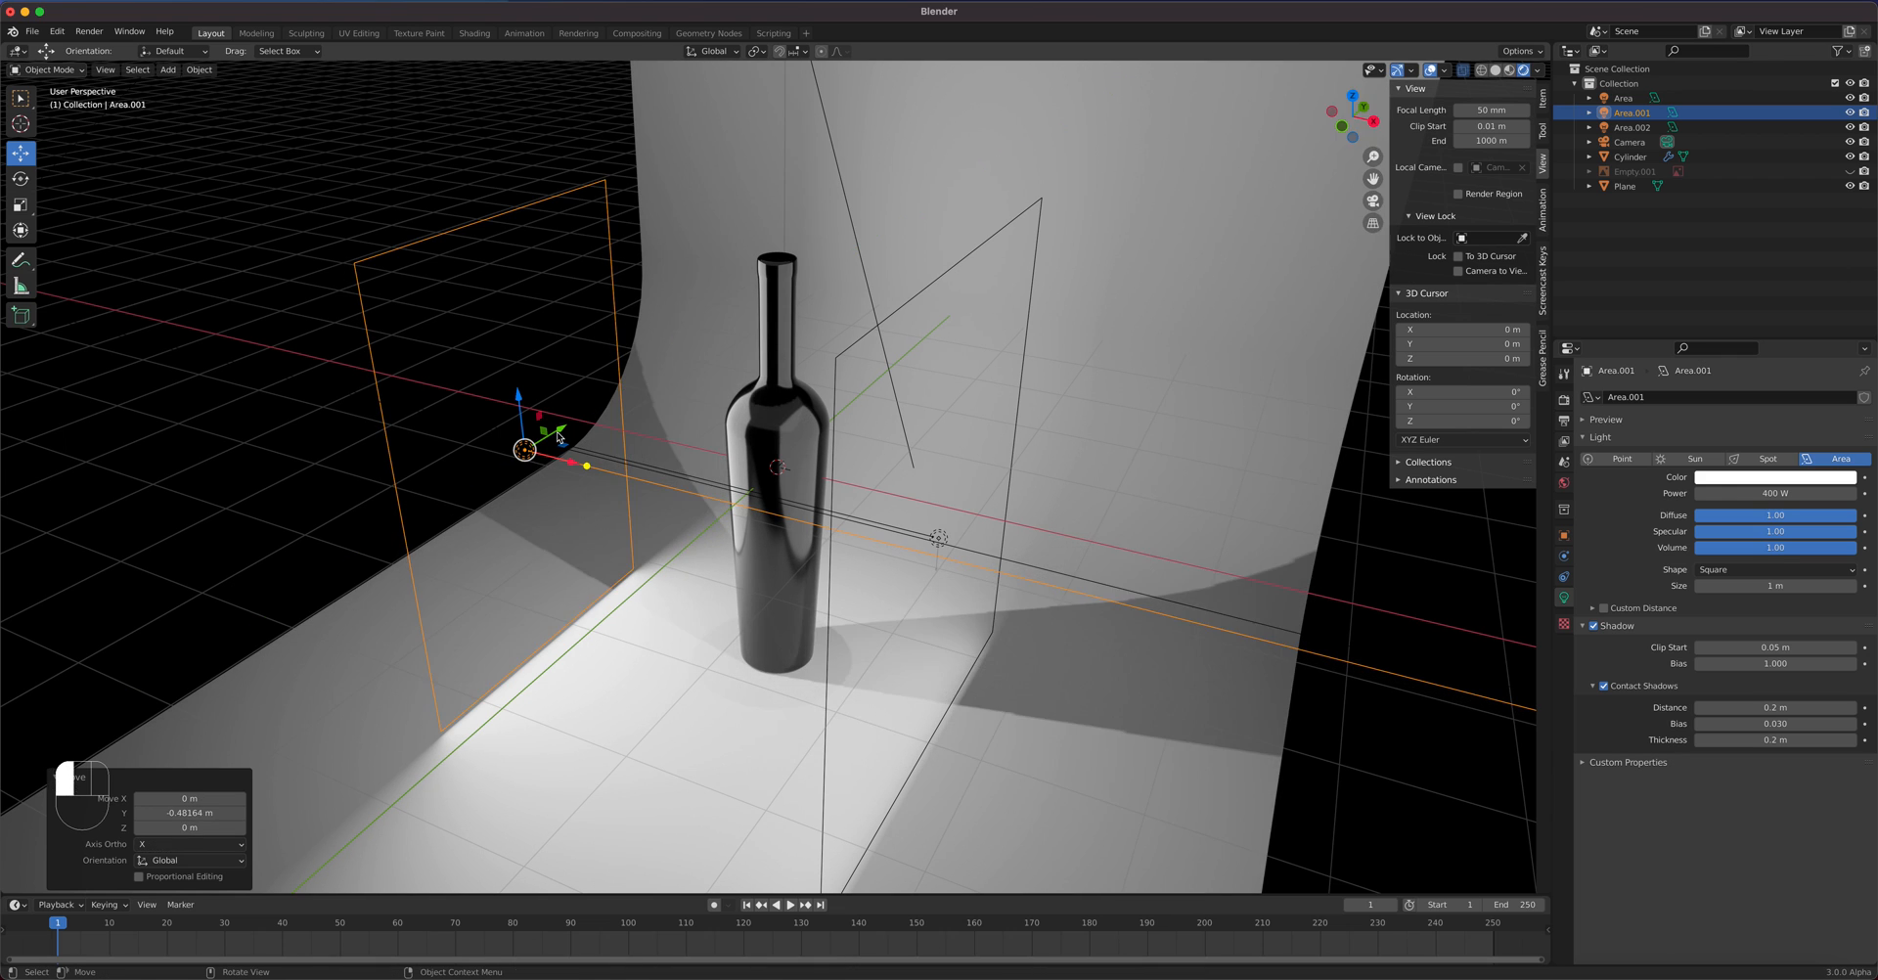
key("KP_0")
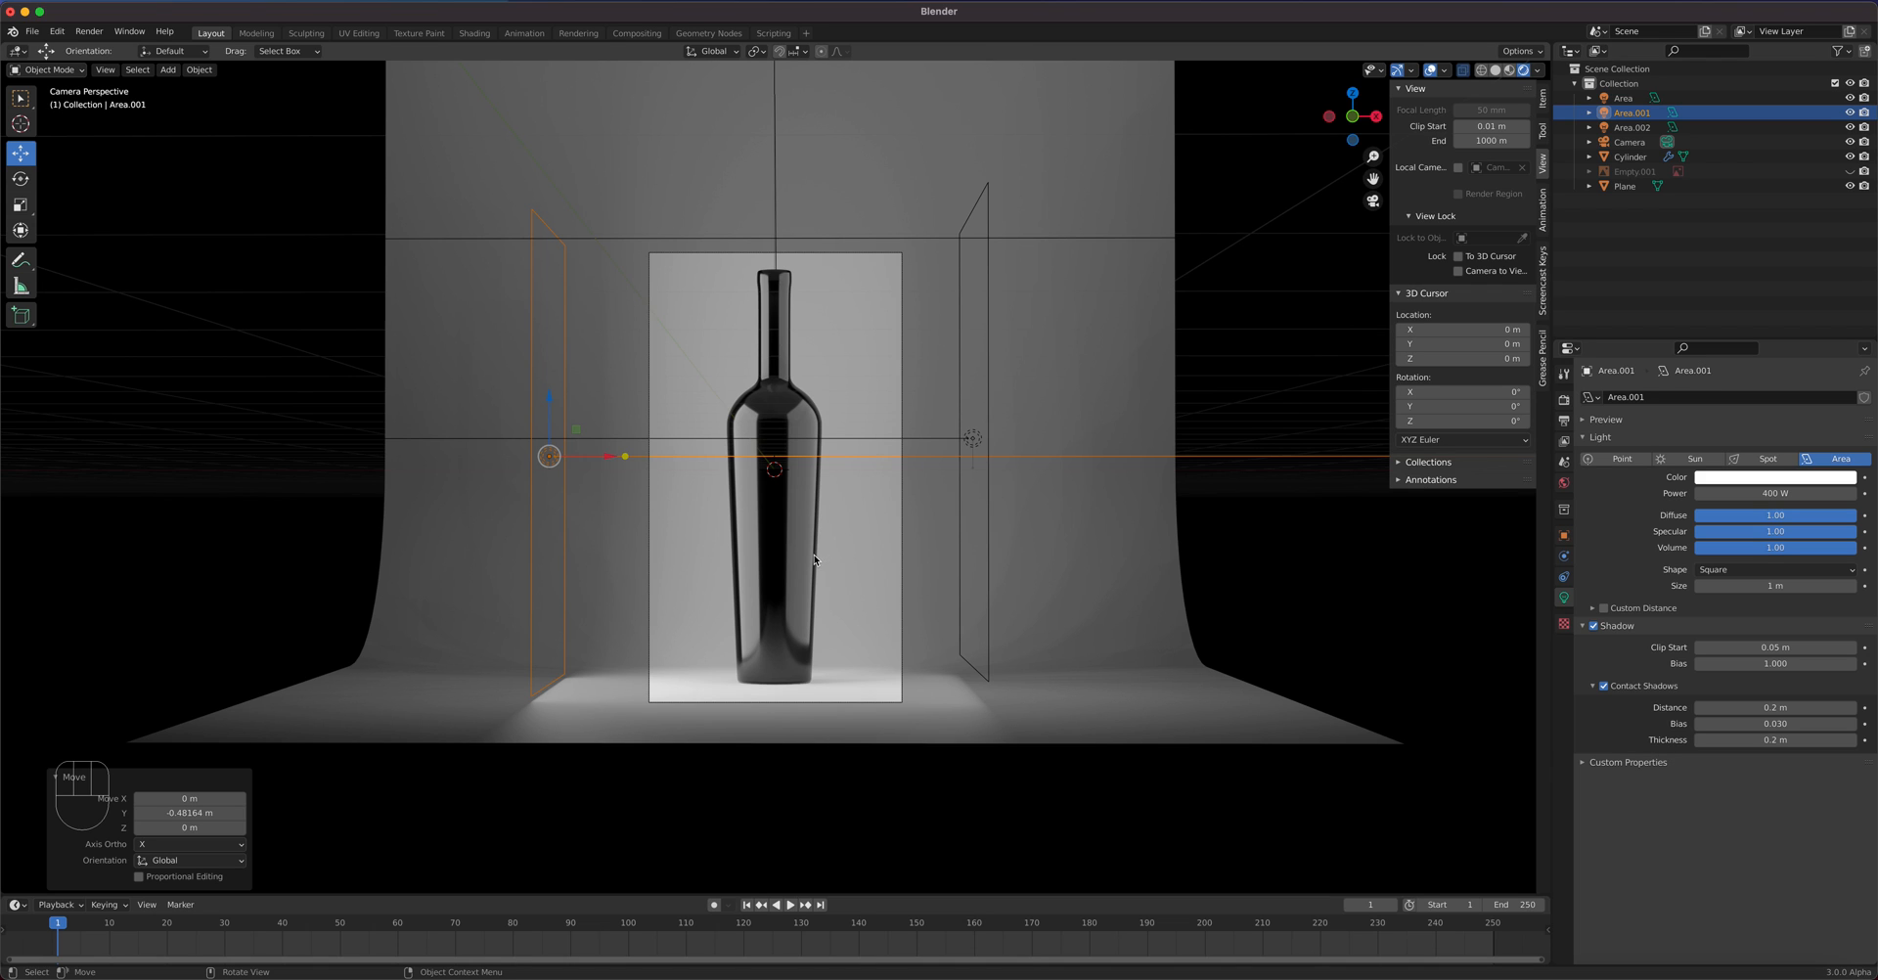
- Render a still image of the bottle from the camera view
scroll(814, 560, "up", 3)
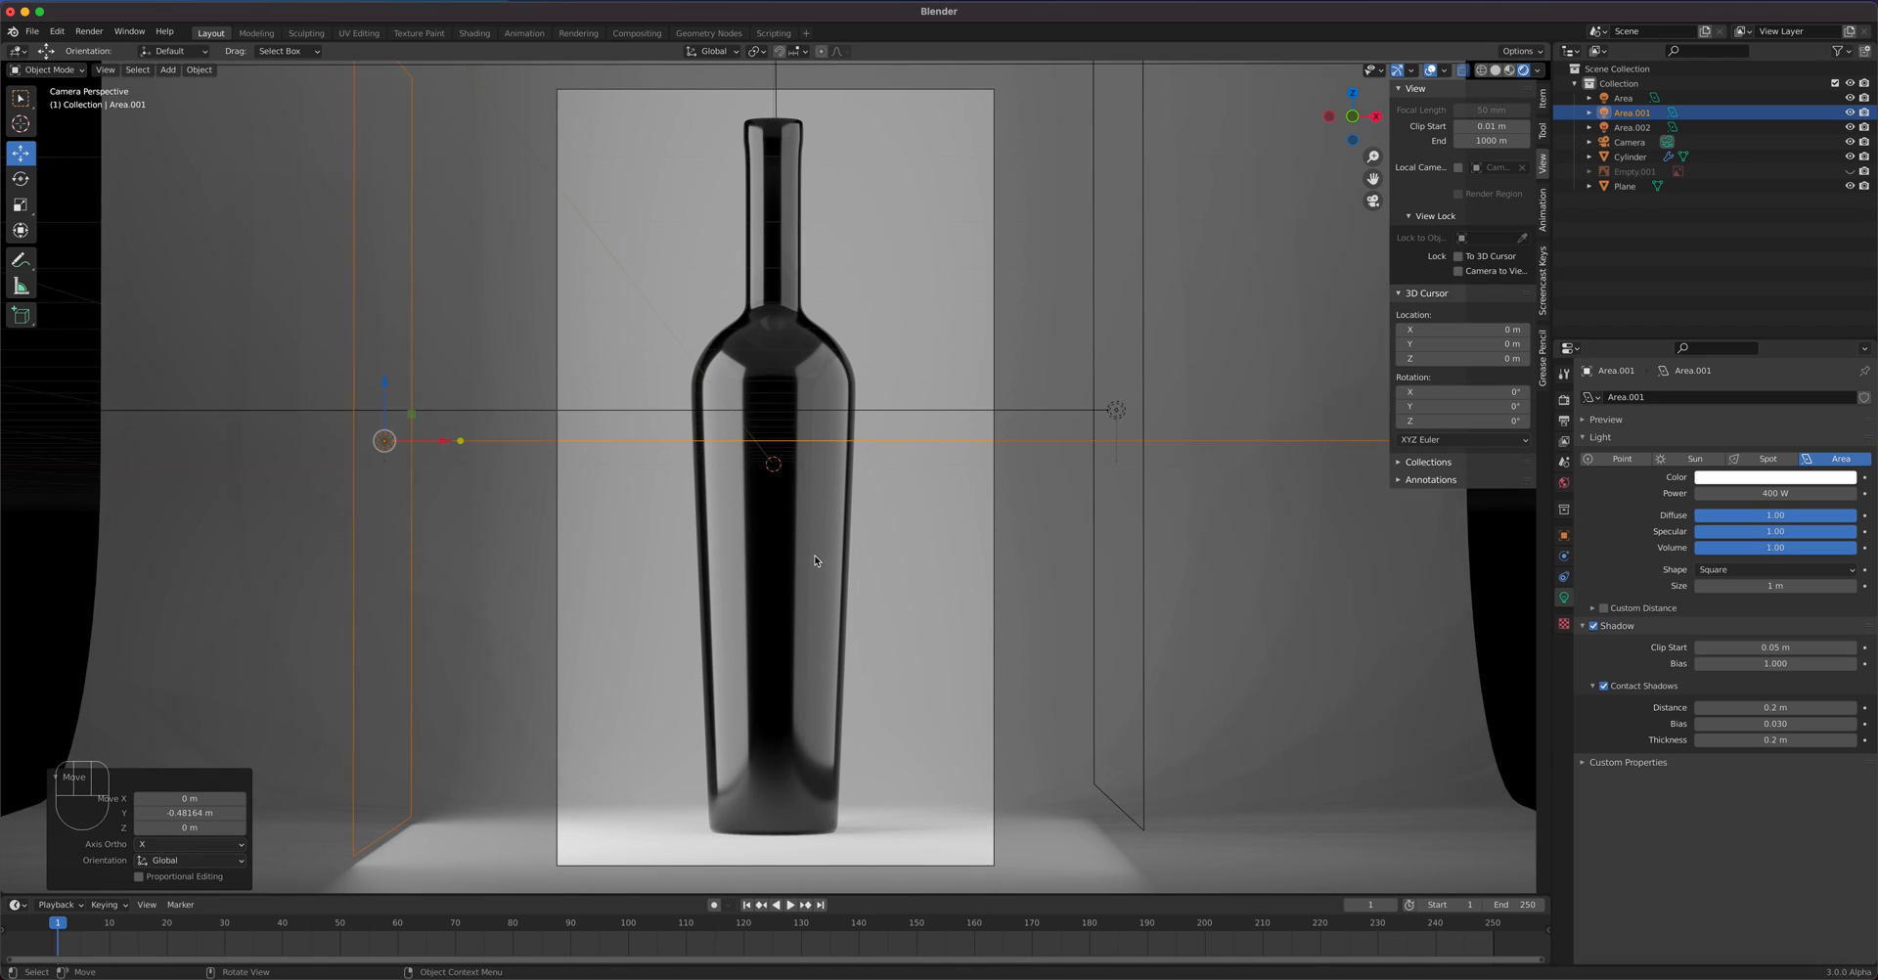
left_click(89, 31)
left_click(105, 54)
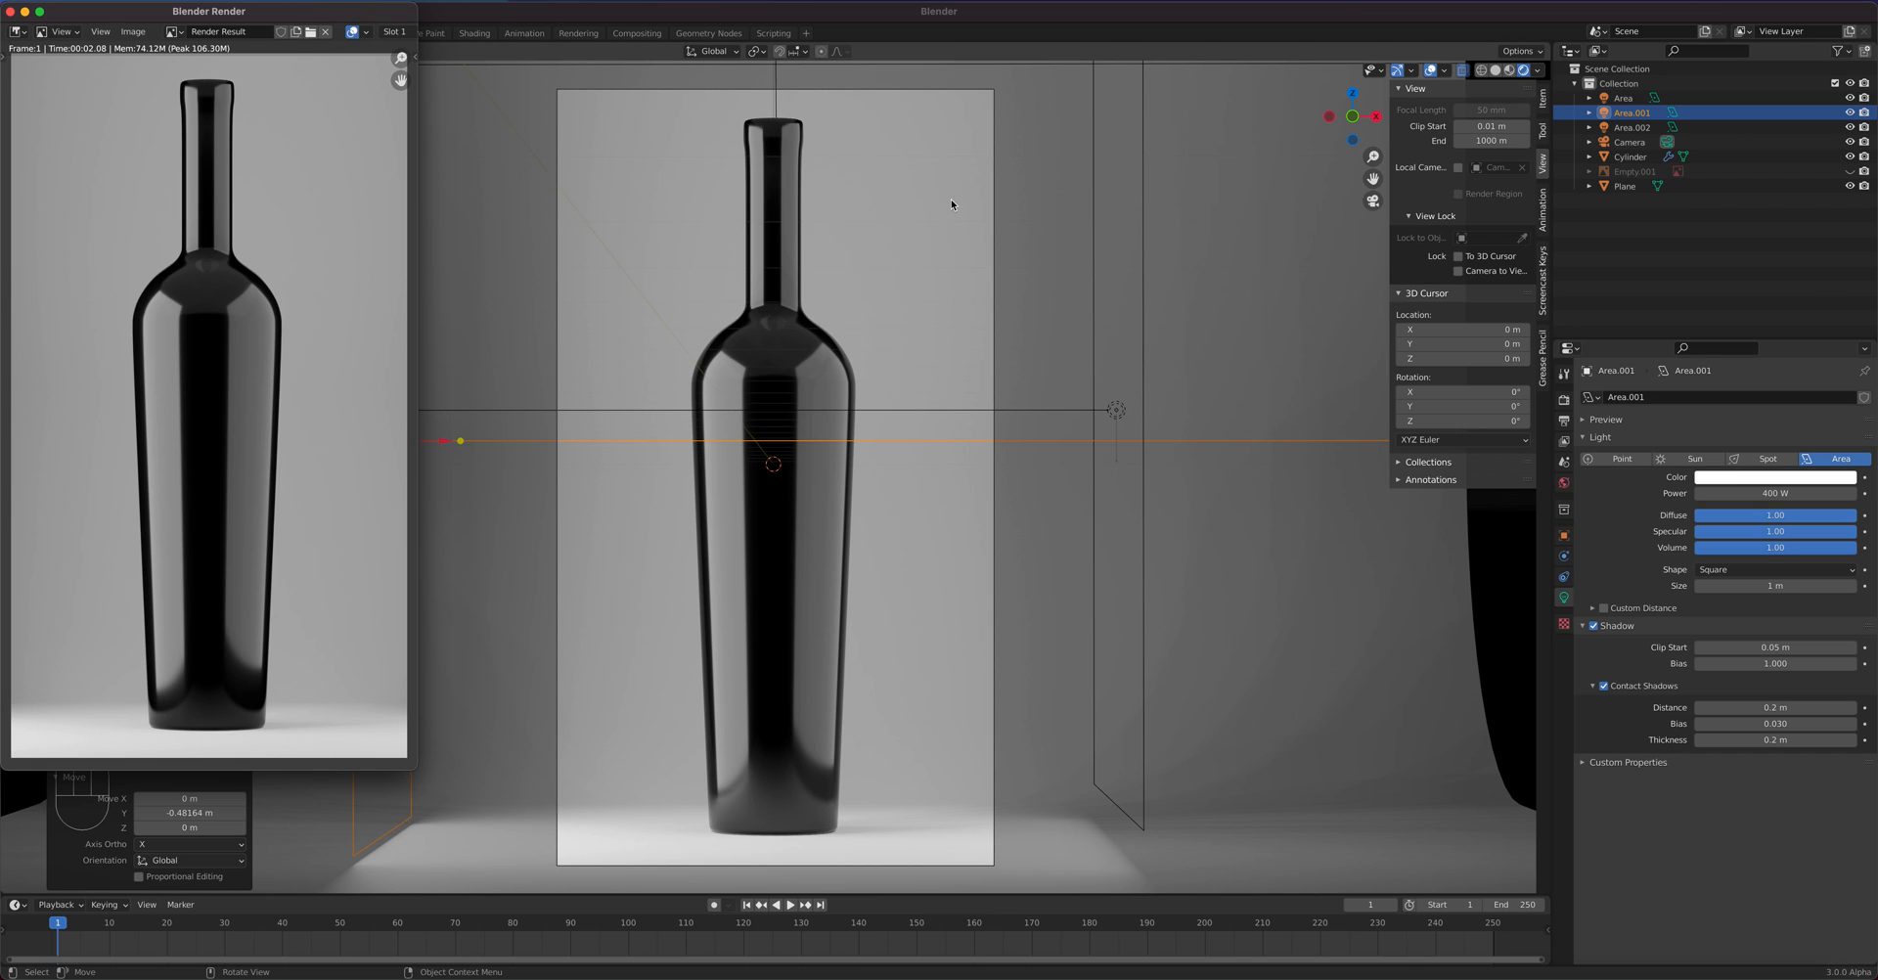
- Isolate the bottle in local view with solid shading and frame its neck from the front
left_click(804, 346)
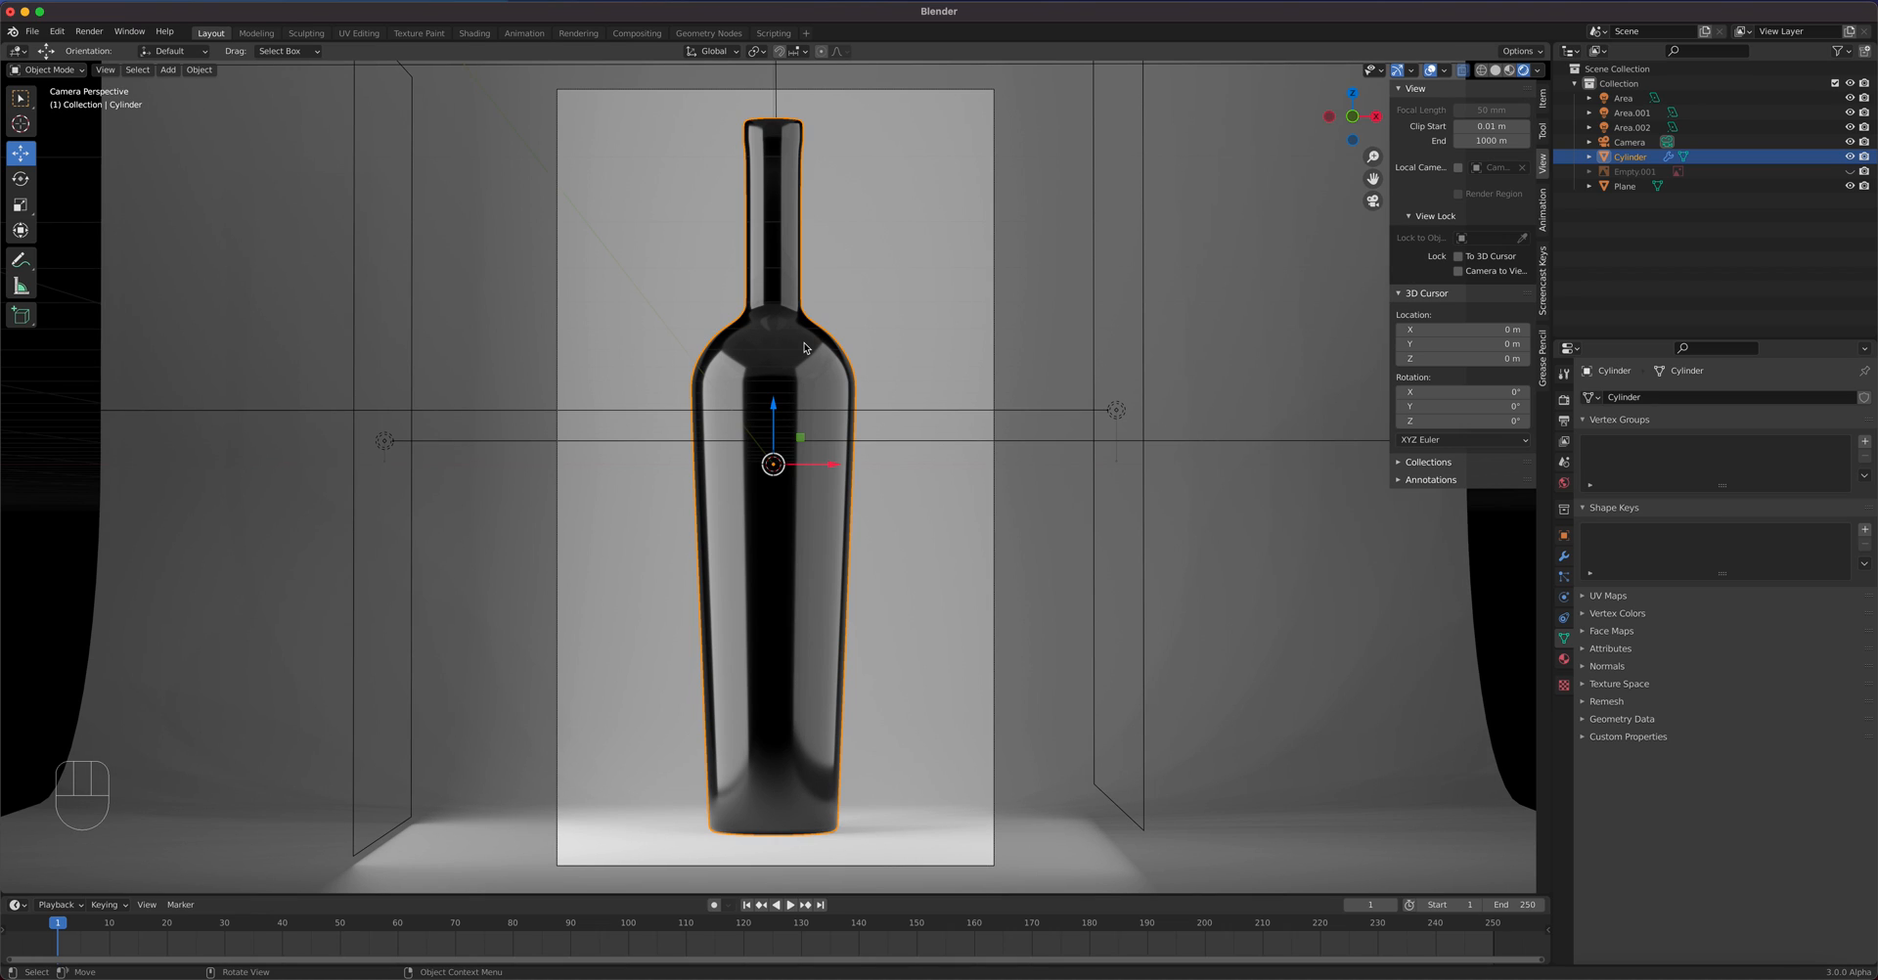
key("slash")
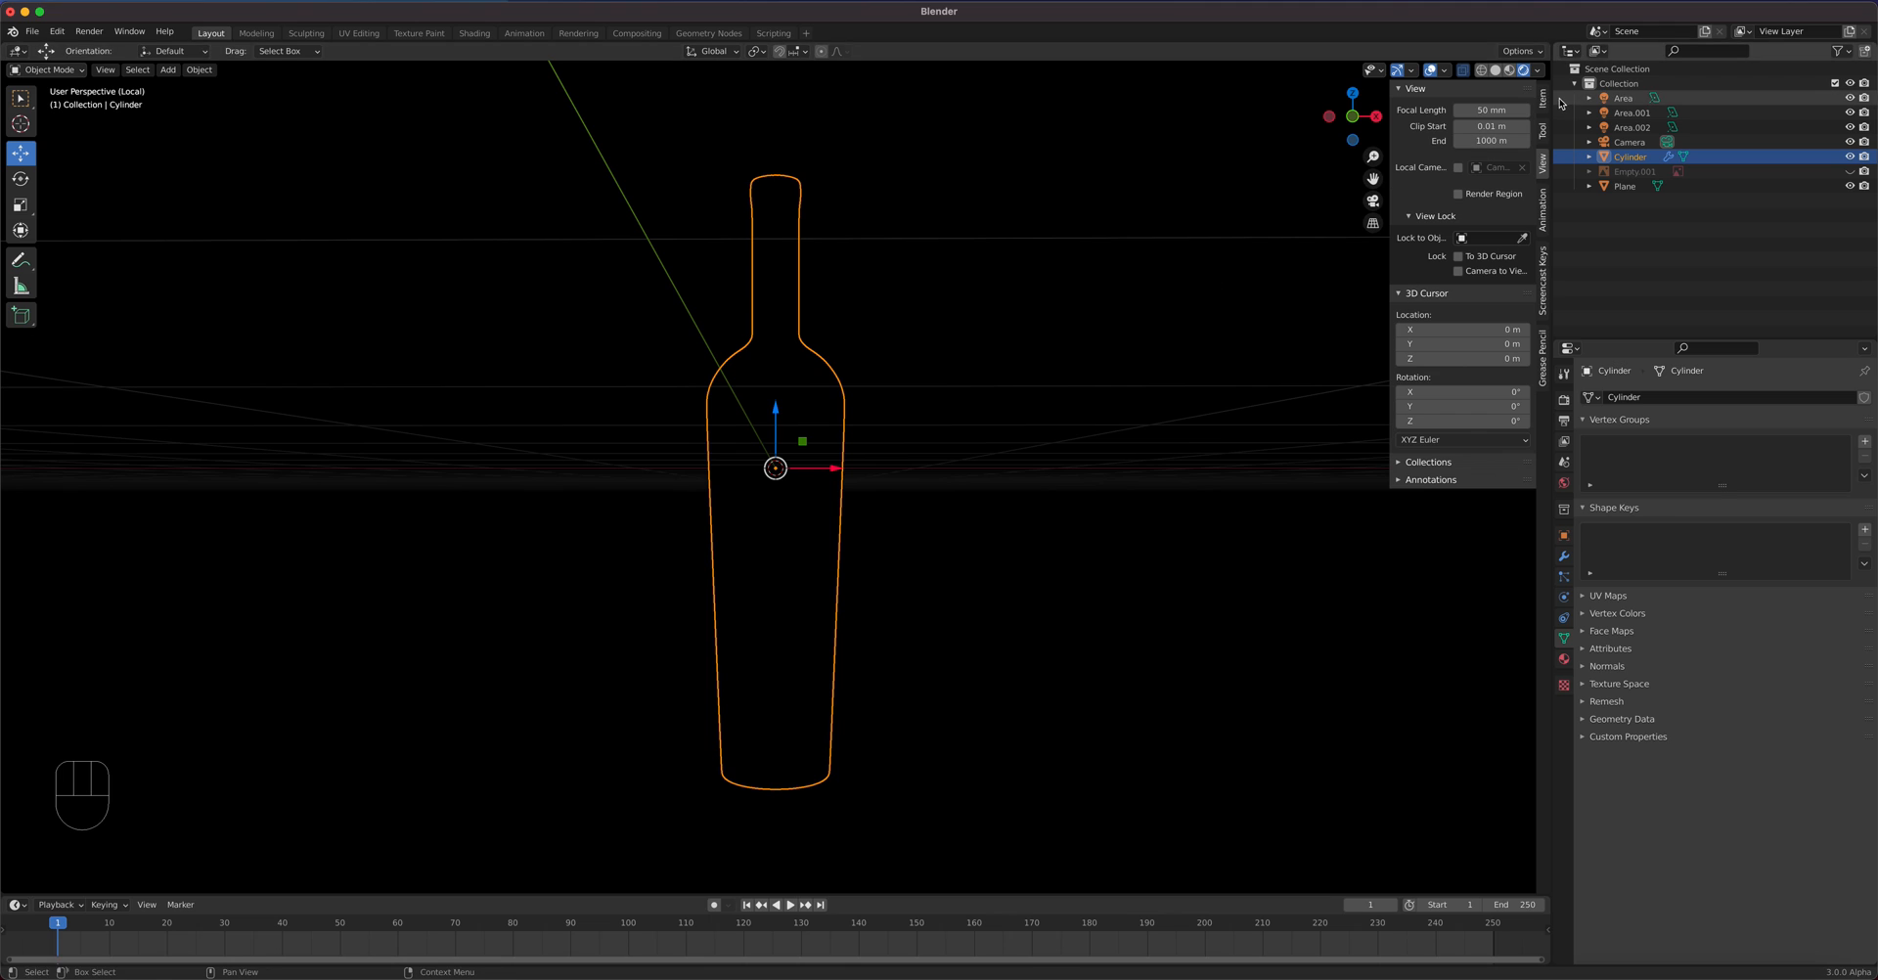
left_click(1494, 72)
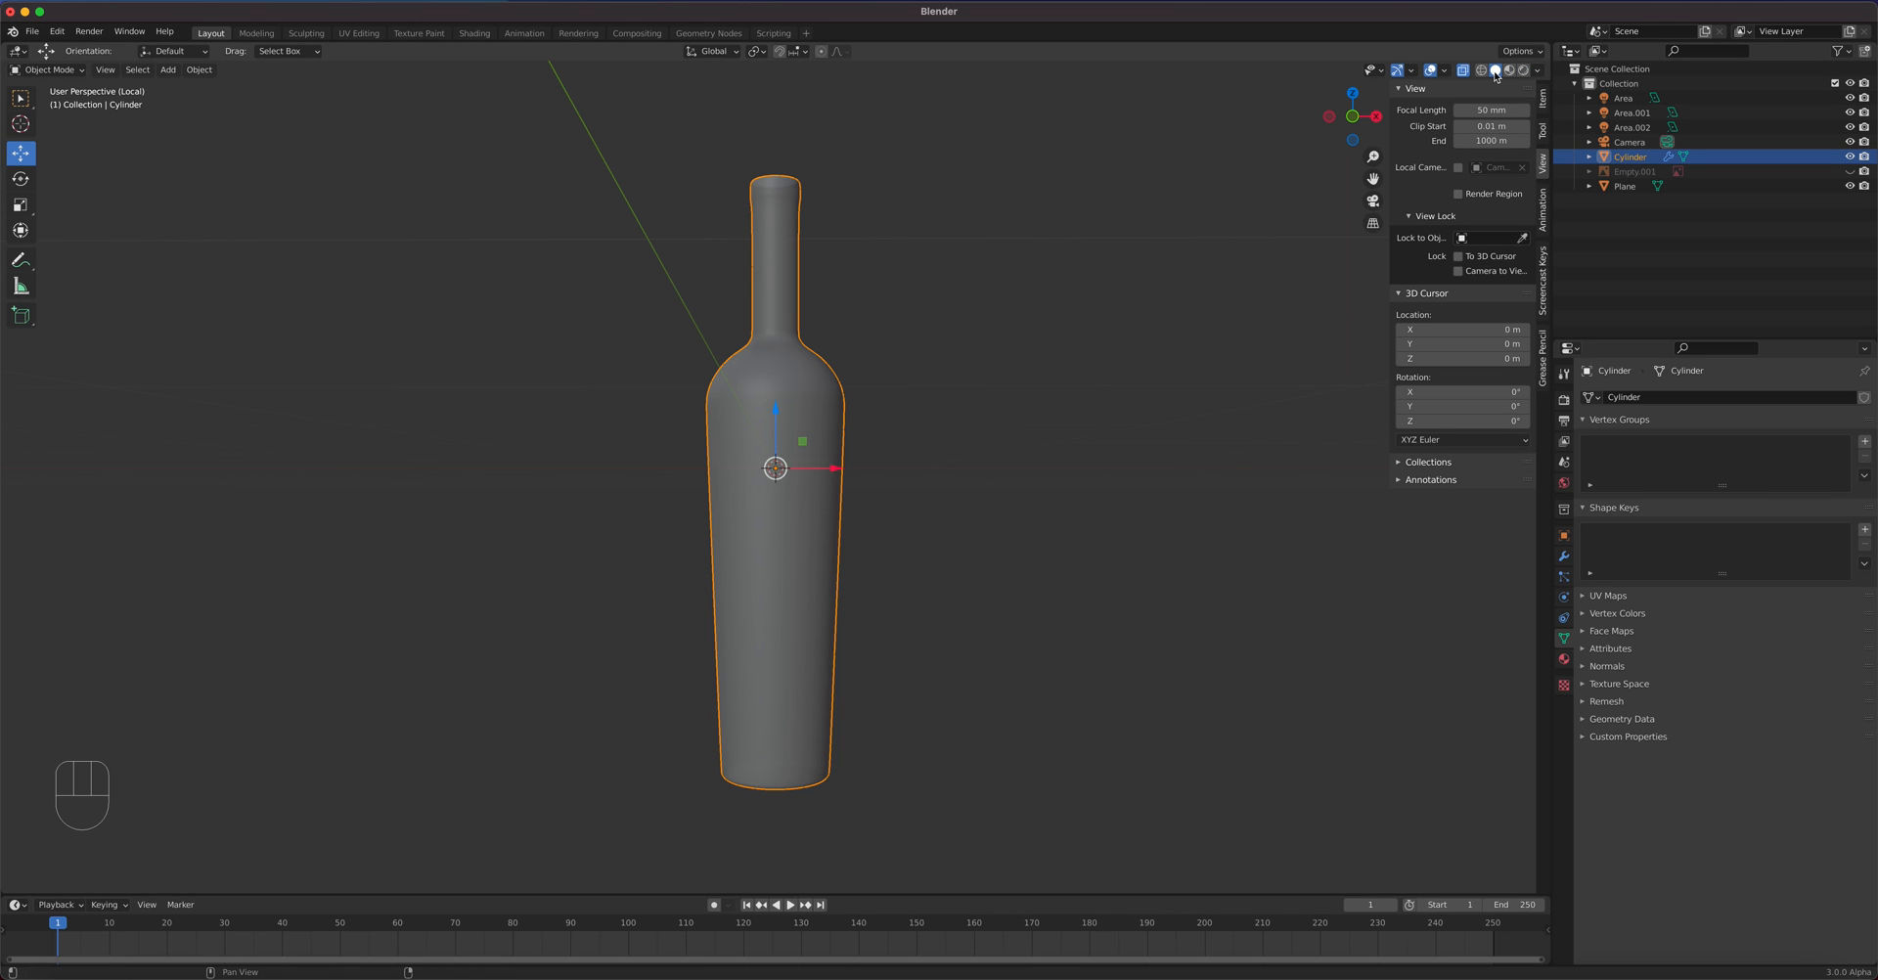
key("KP_1")
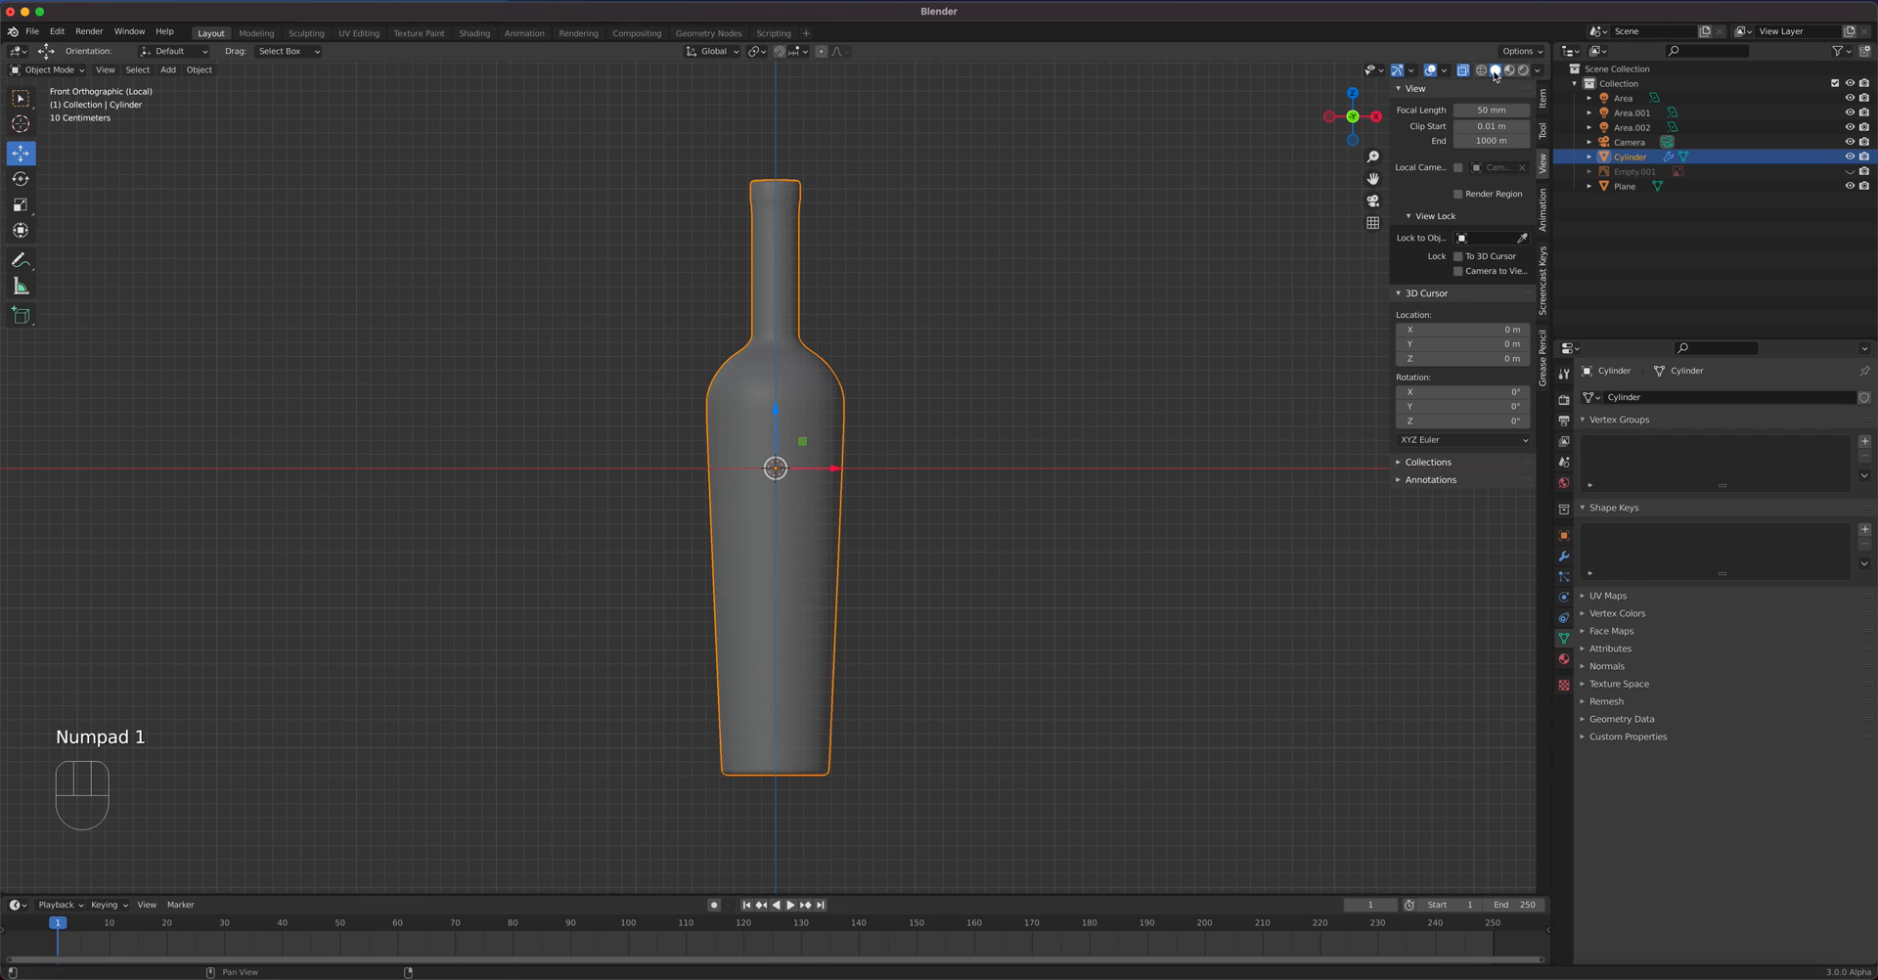
scroll(861, 235, "up", 4)
middle_click_drag(908, 220, 977, 680, "shift")
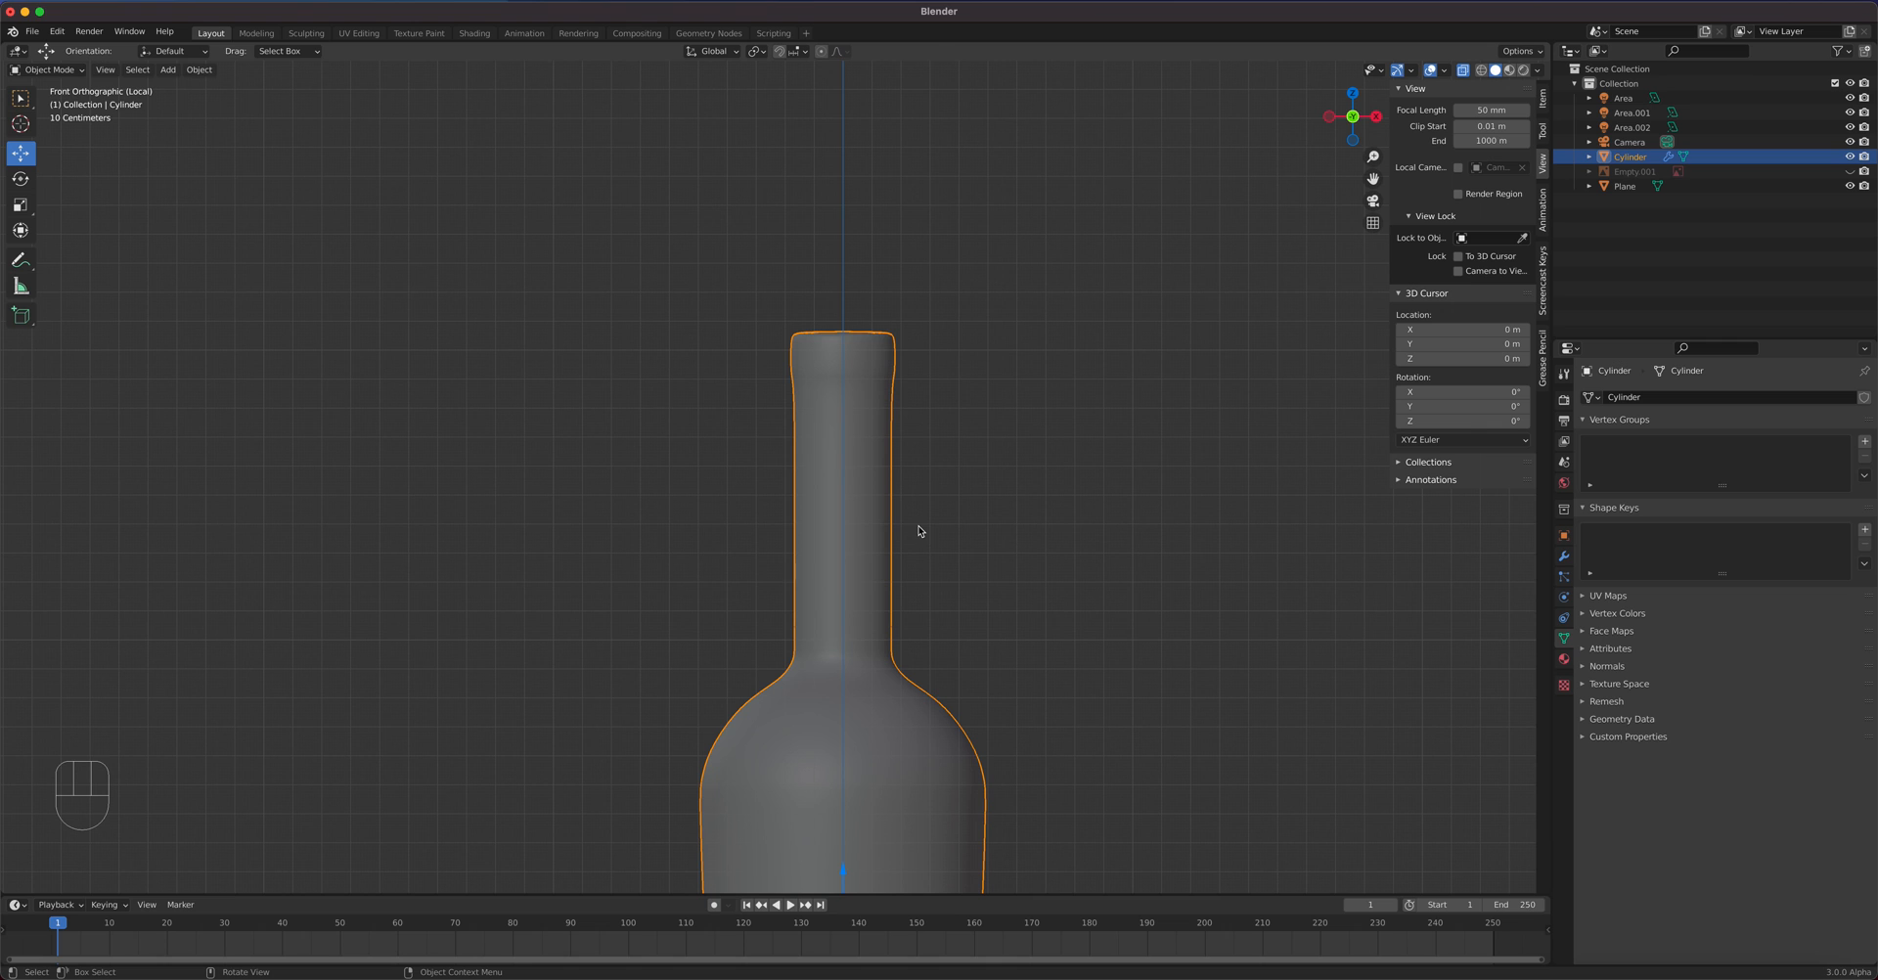
- Enter Edit Mode on the bottle and select the cap face at the neck's opening in face select mode
key("Tab")
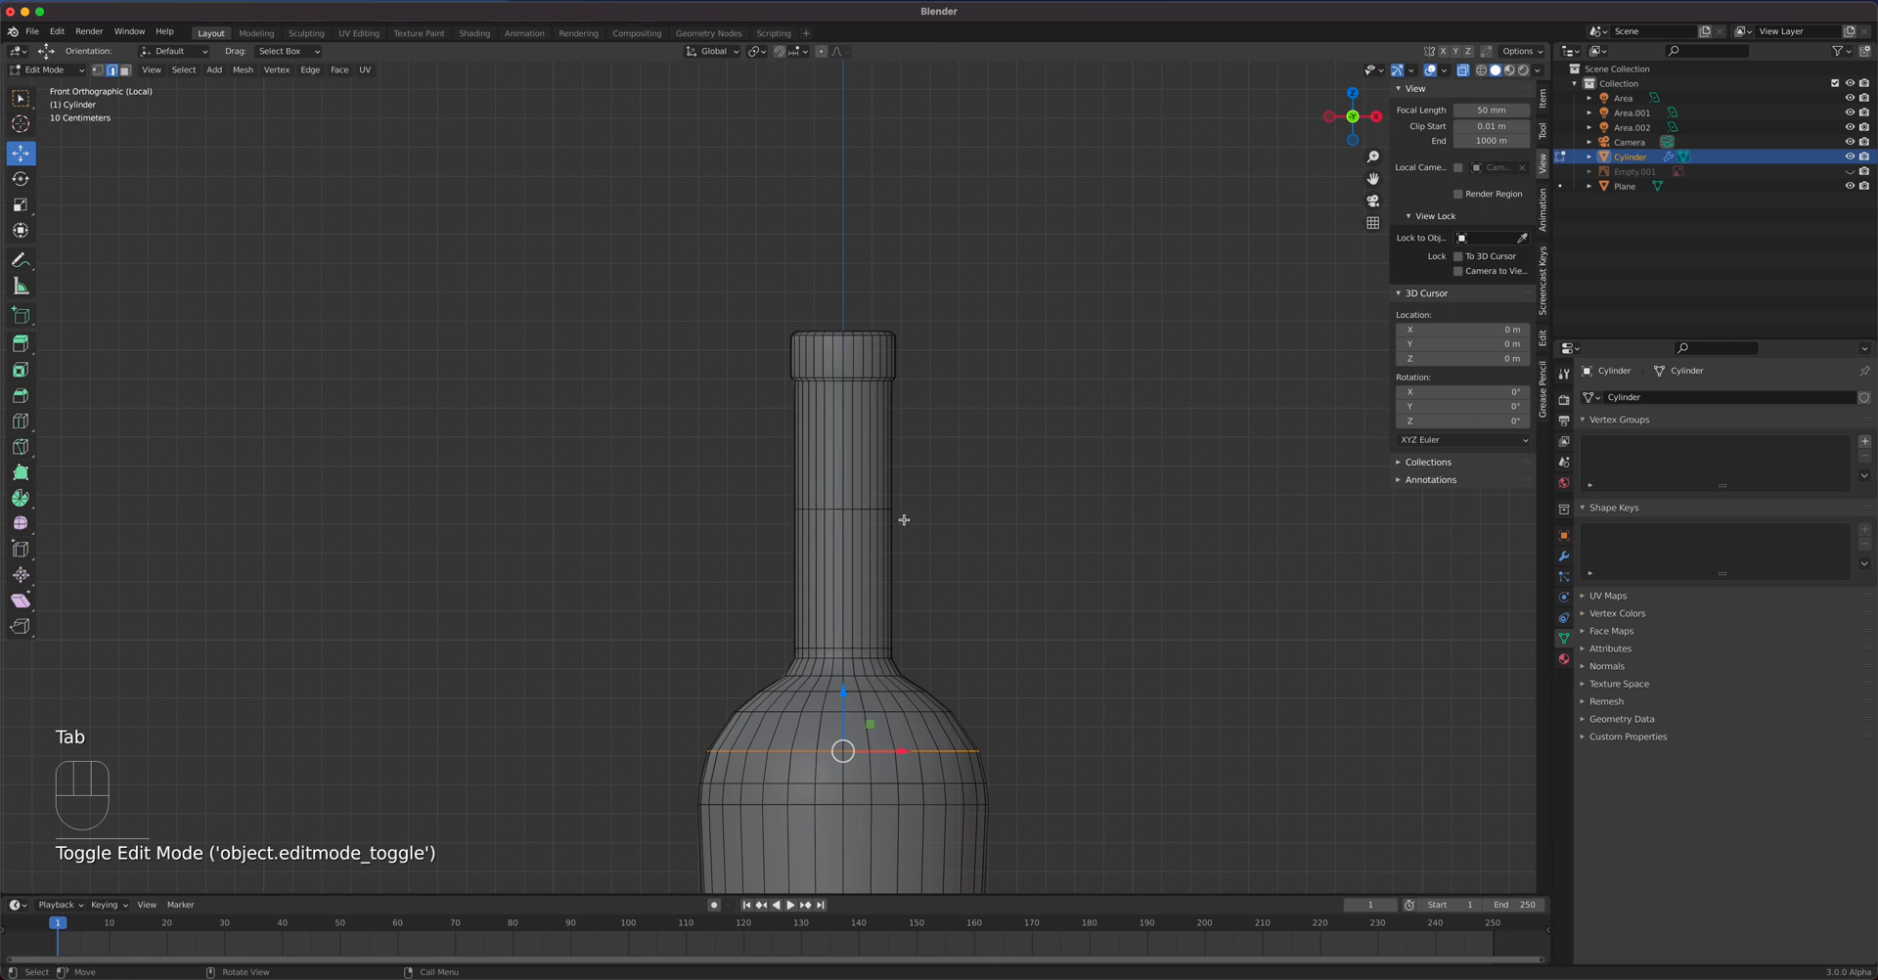
scroll(889, 521, "up", 2)
middle_click_drag(933, 482, 893, 643, "shift")
scroll(756, 416, "up", 3)
scroll(756, 417, "up", 1)
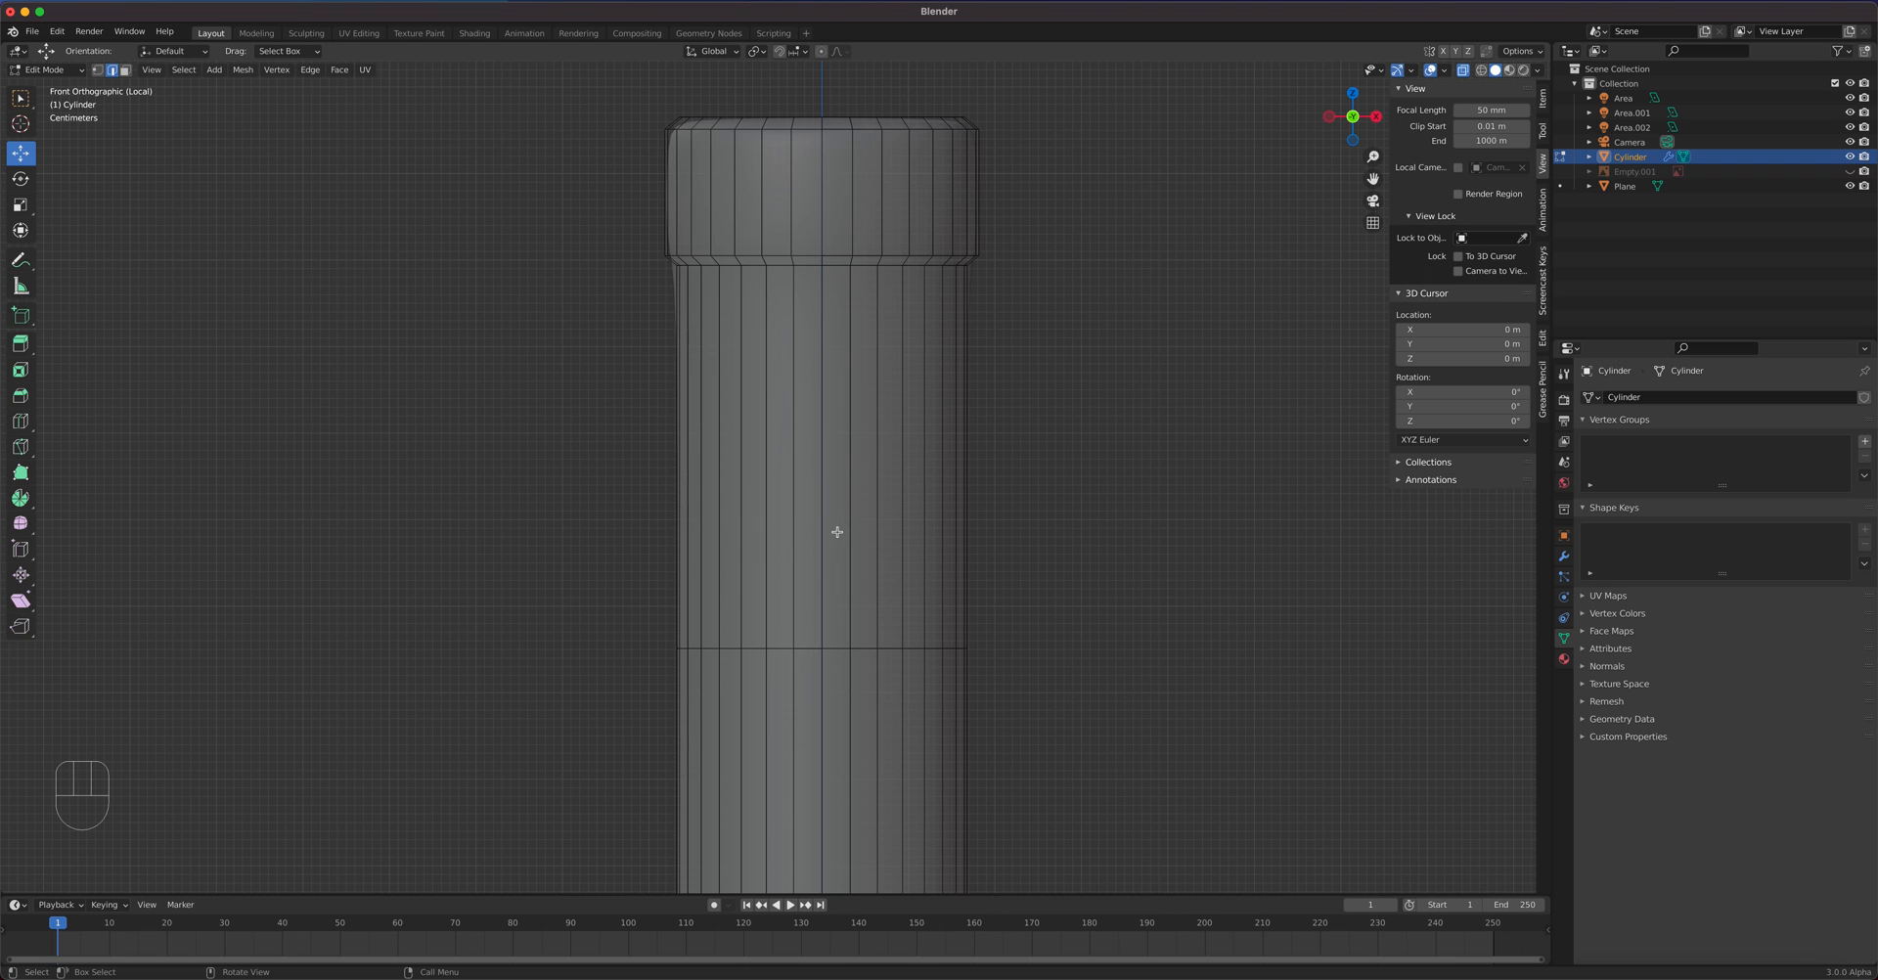
middle_click_drag(896, 423, 689, 431)
left_click(126, 71)
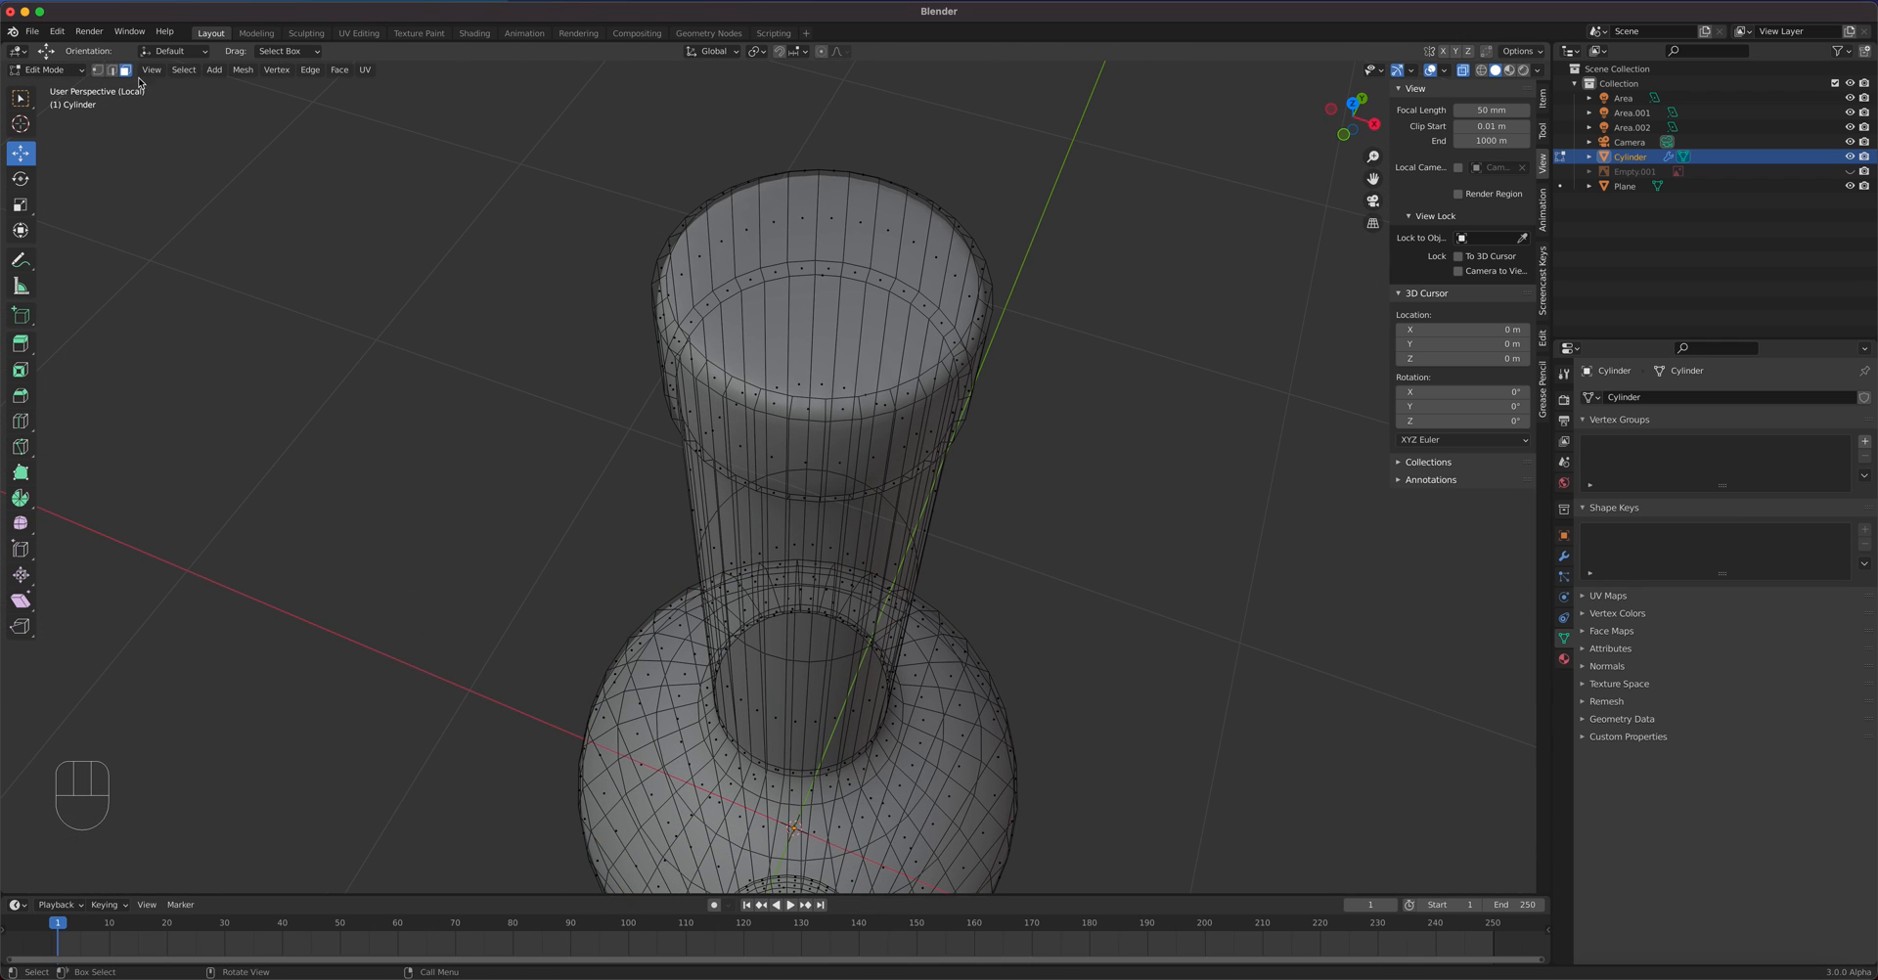
left_click(827, 279)
middle_click_drag(825, 272, 909, 360)
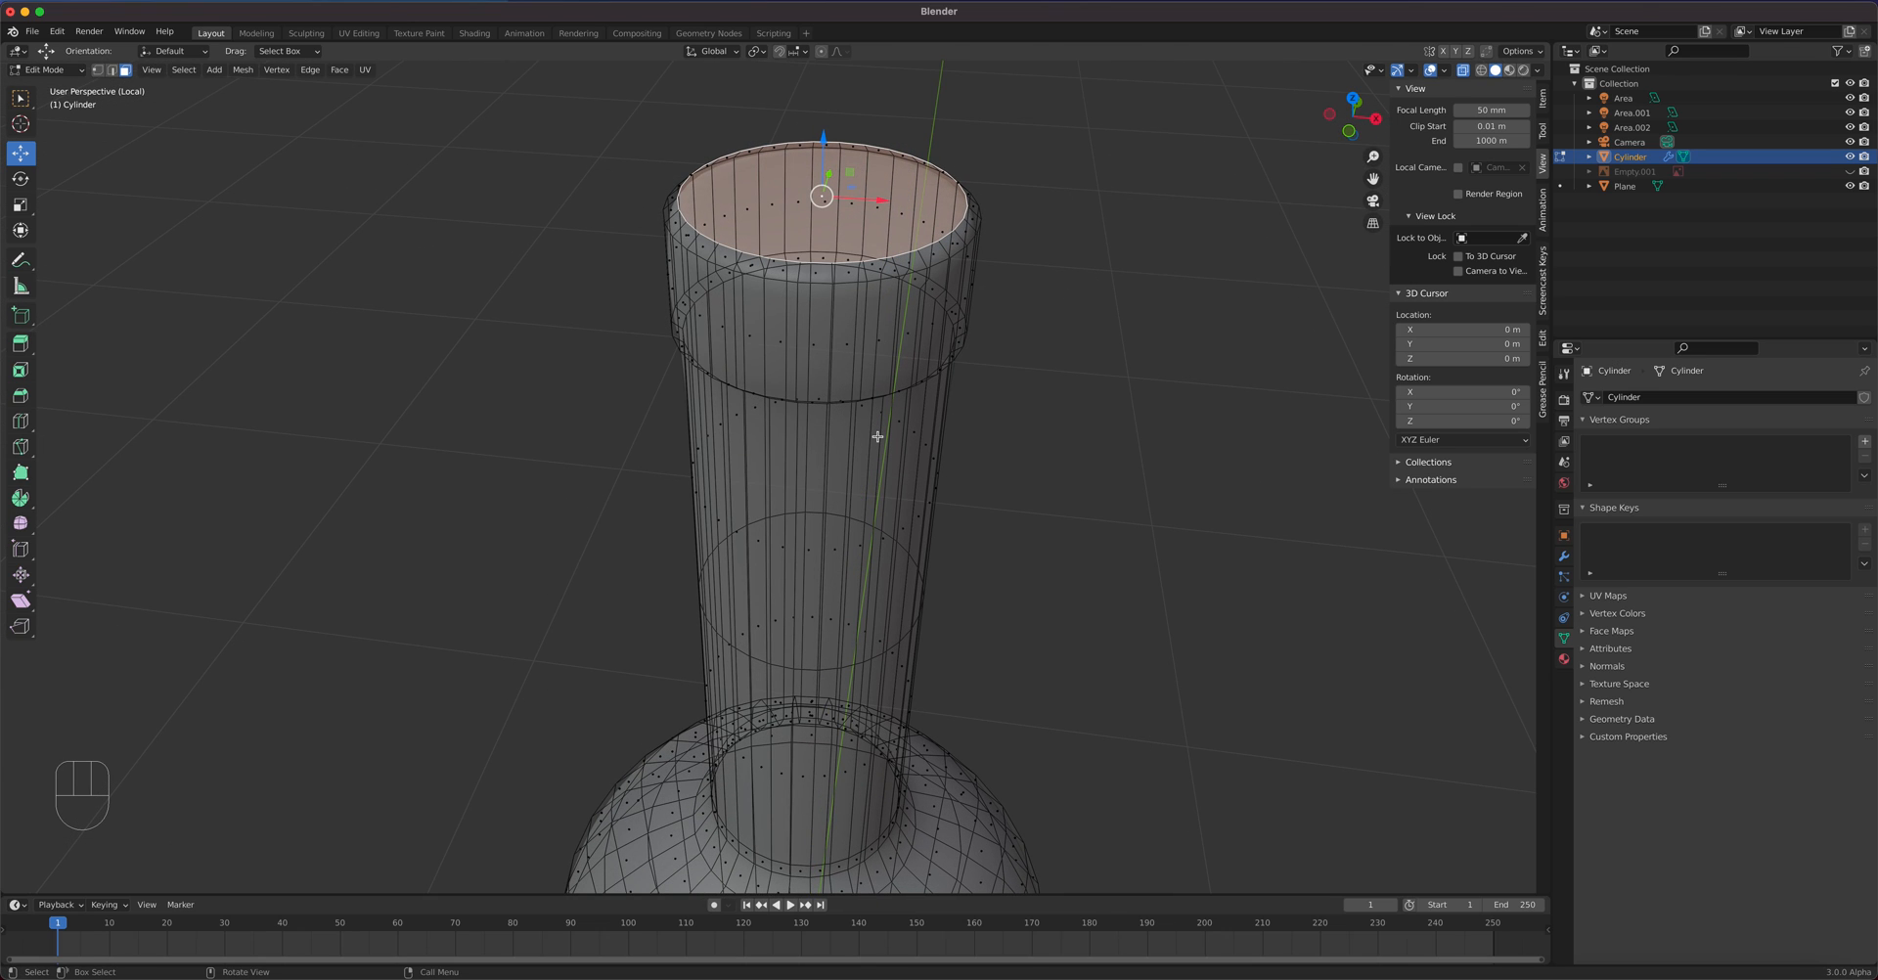
- Grow the face selection four times to cover the lip and upper neck, and view it from the front
key("ctrl")
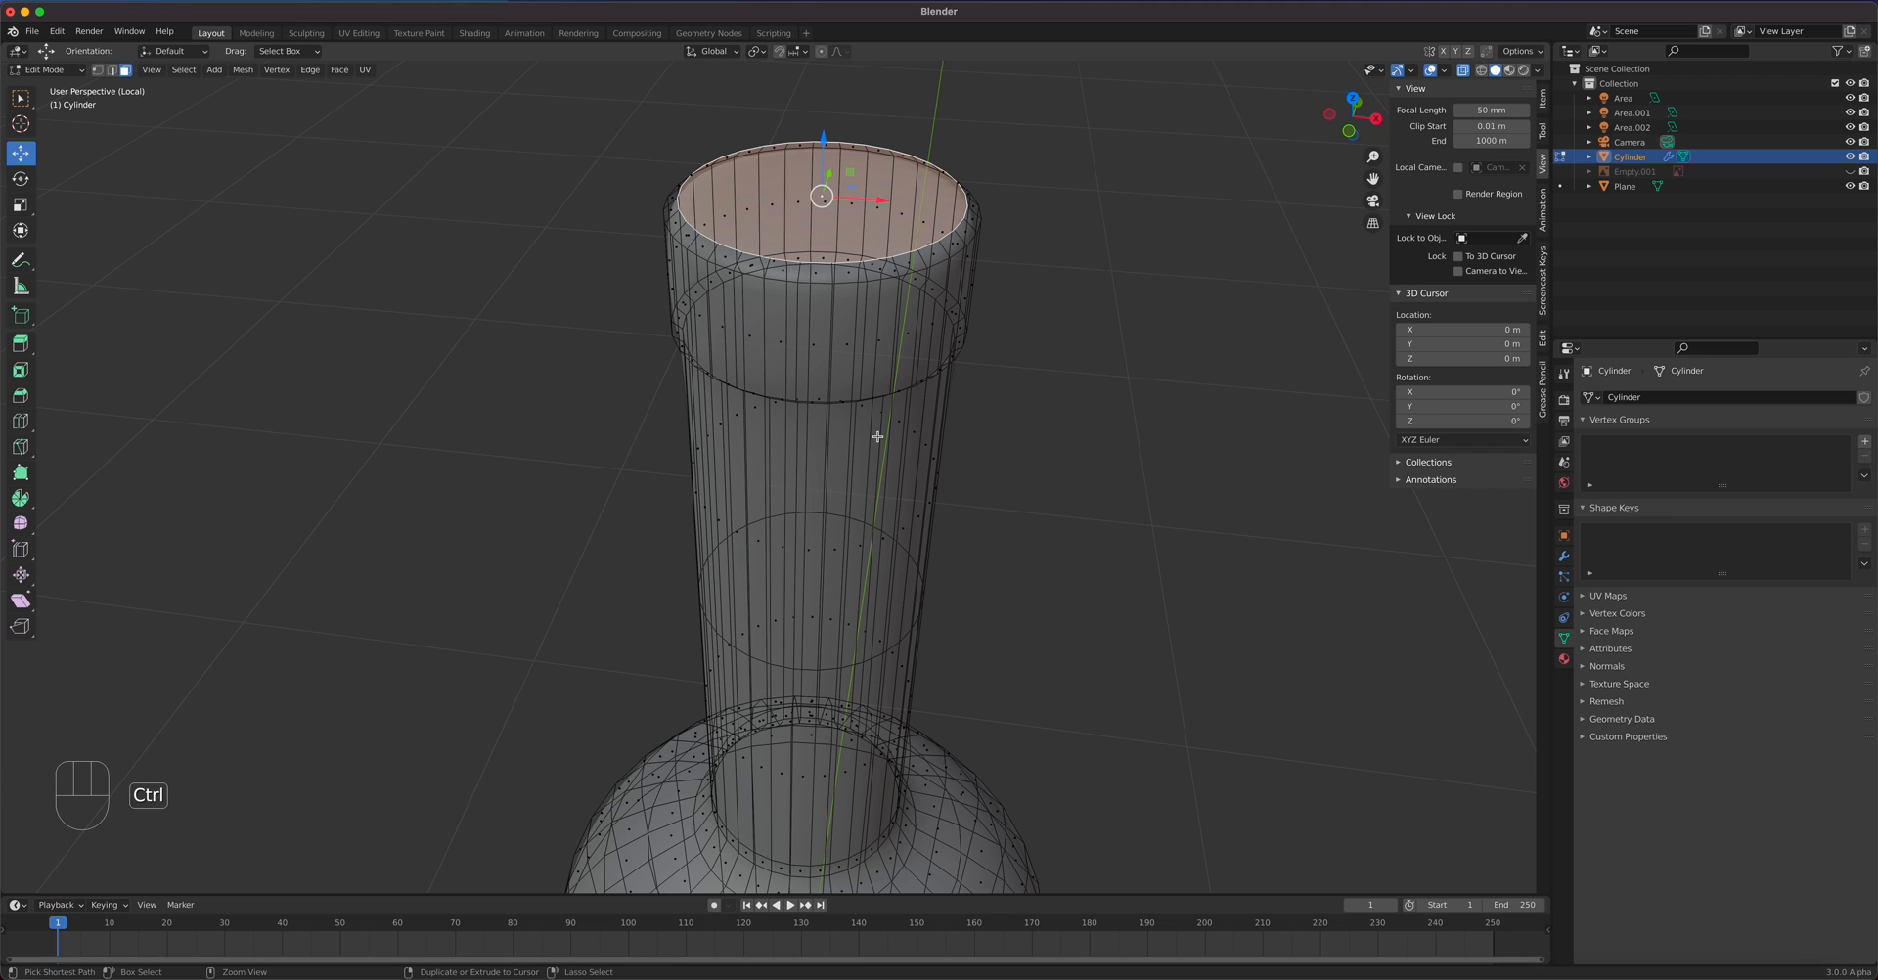
key("ctrl+KP_Add")
key("ctrl+KP_Add")
key("ctrl+KP_Add")
key("ctrl+KP_Add")
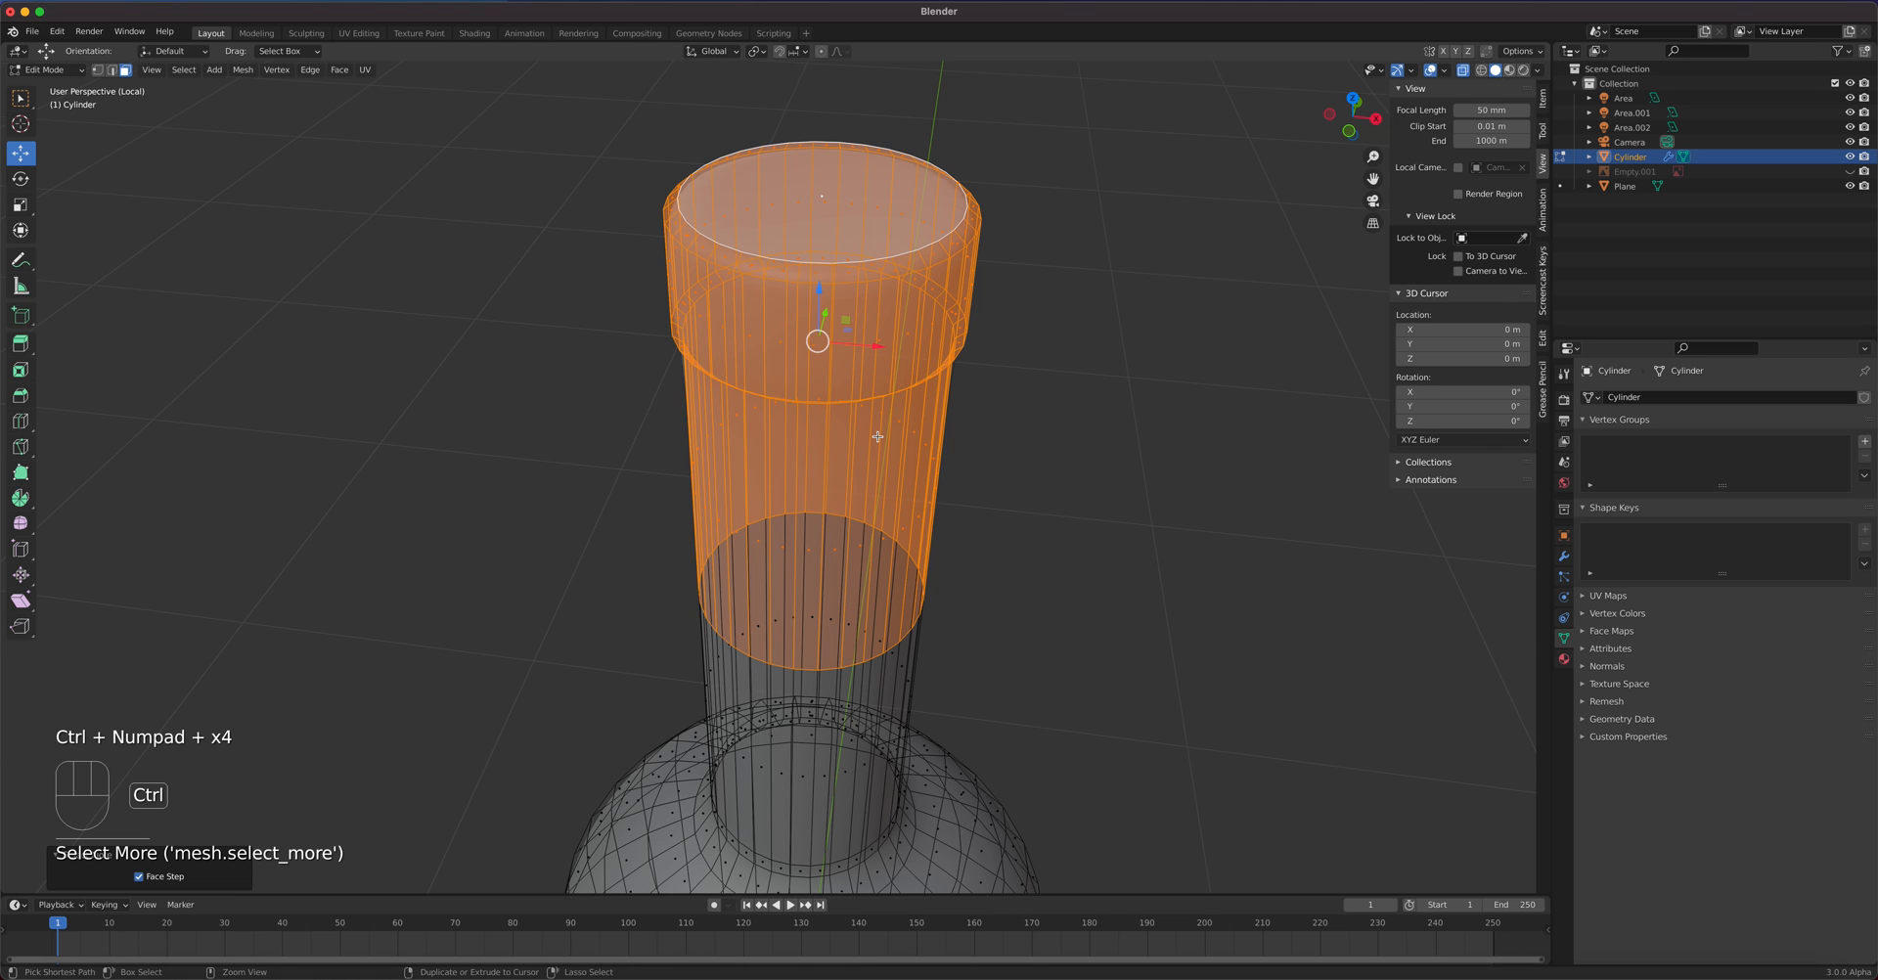
middle_click_drag(779, 480, 829, 433)
key("KP_1")
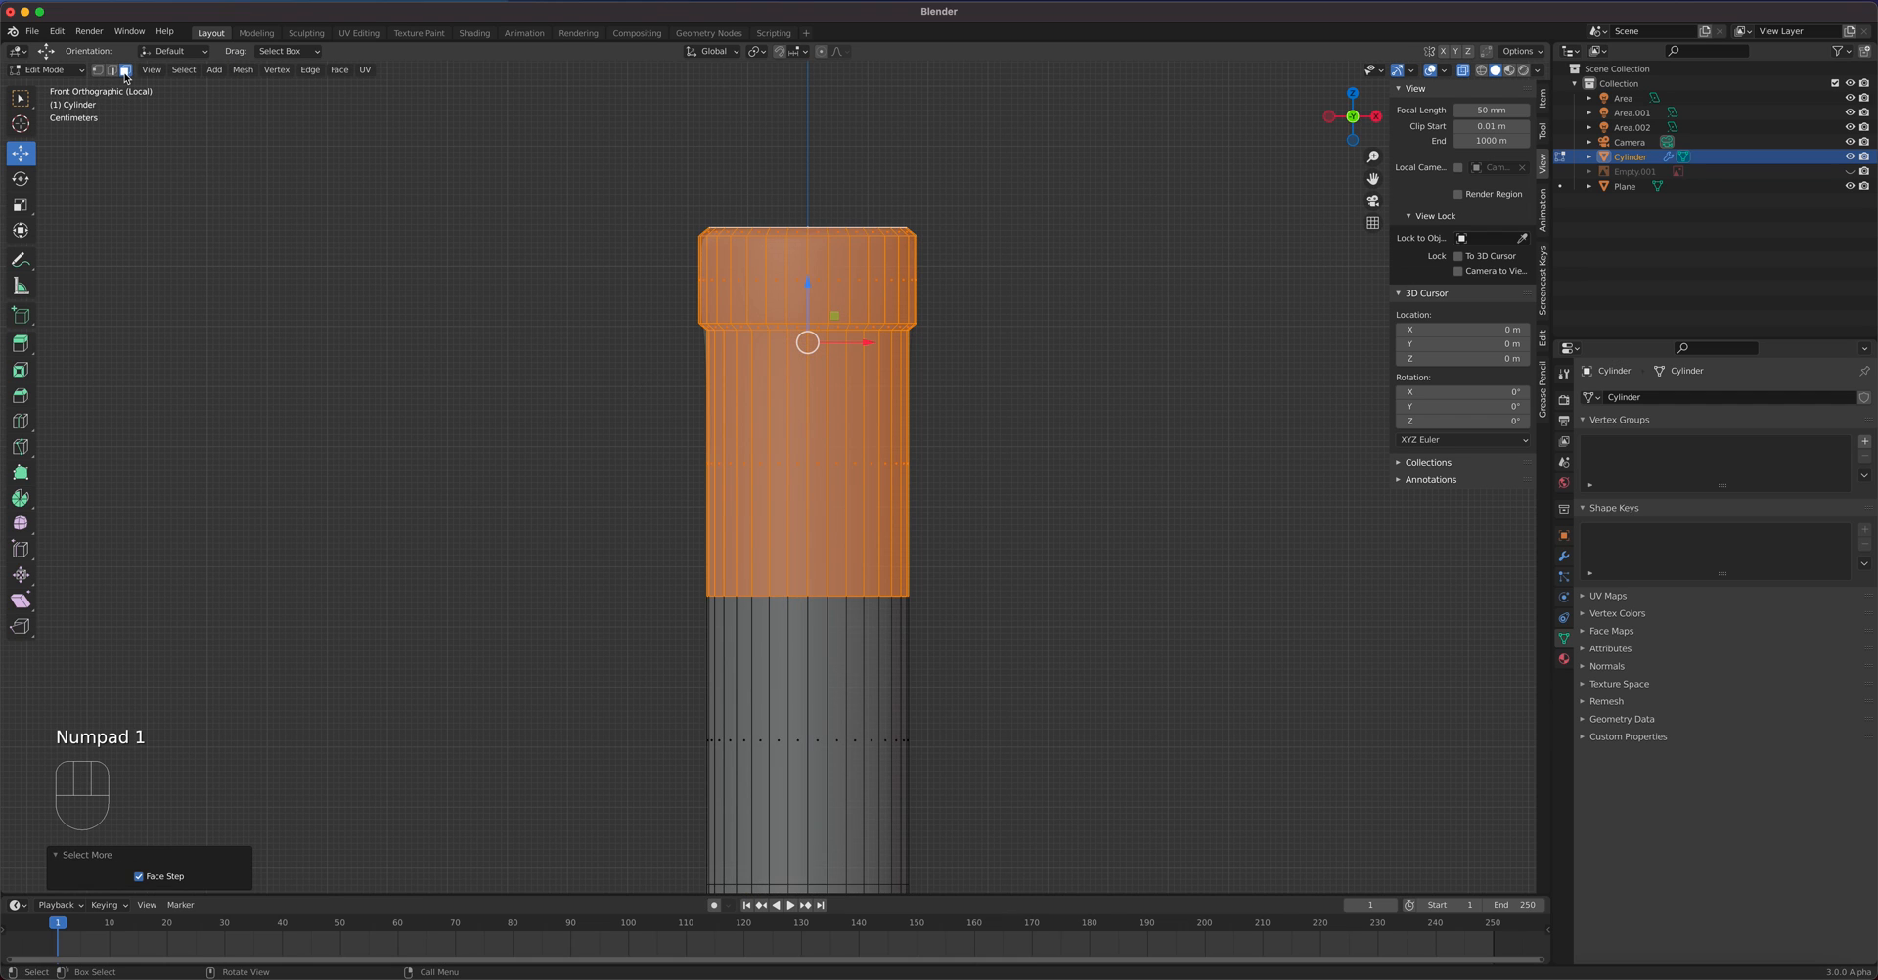
- Try box-selecting the lip and upper neck faces with X-ray turned off, and inspect the selection
left_click(1462, 70)
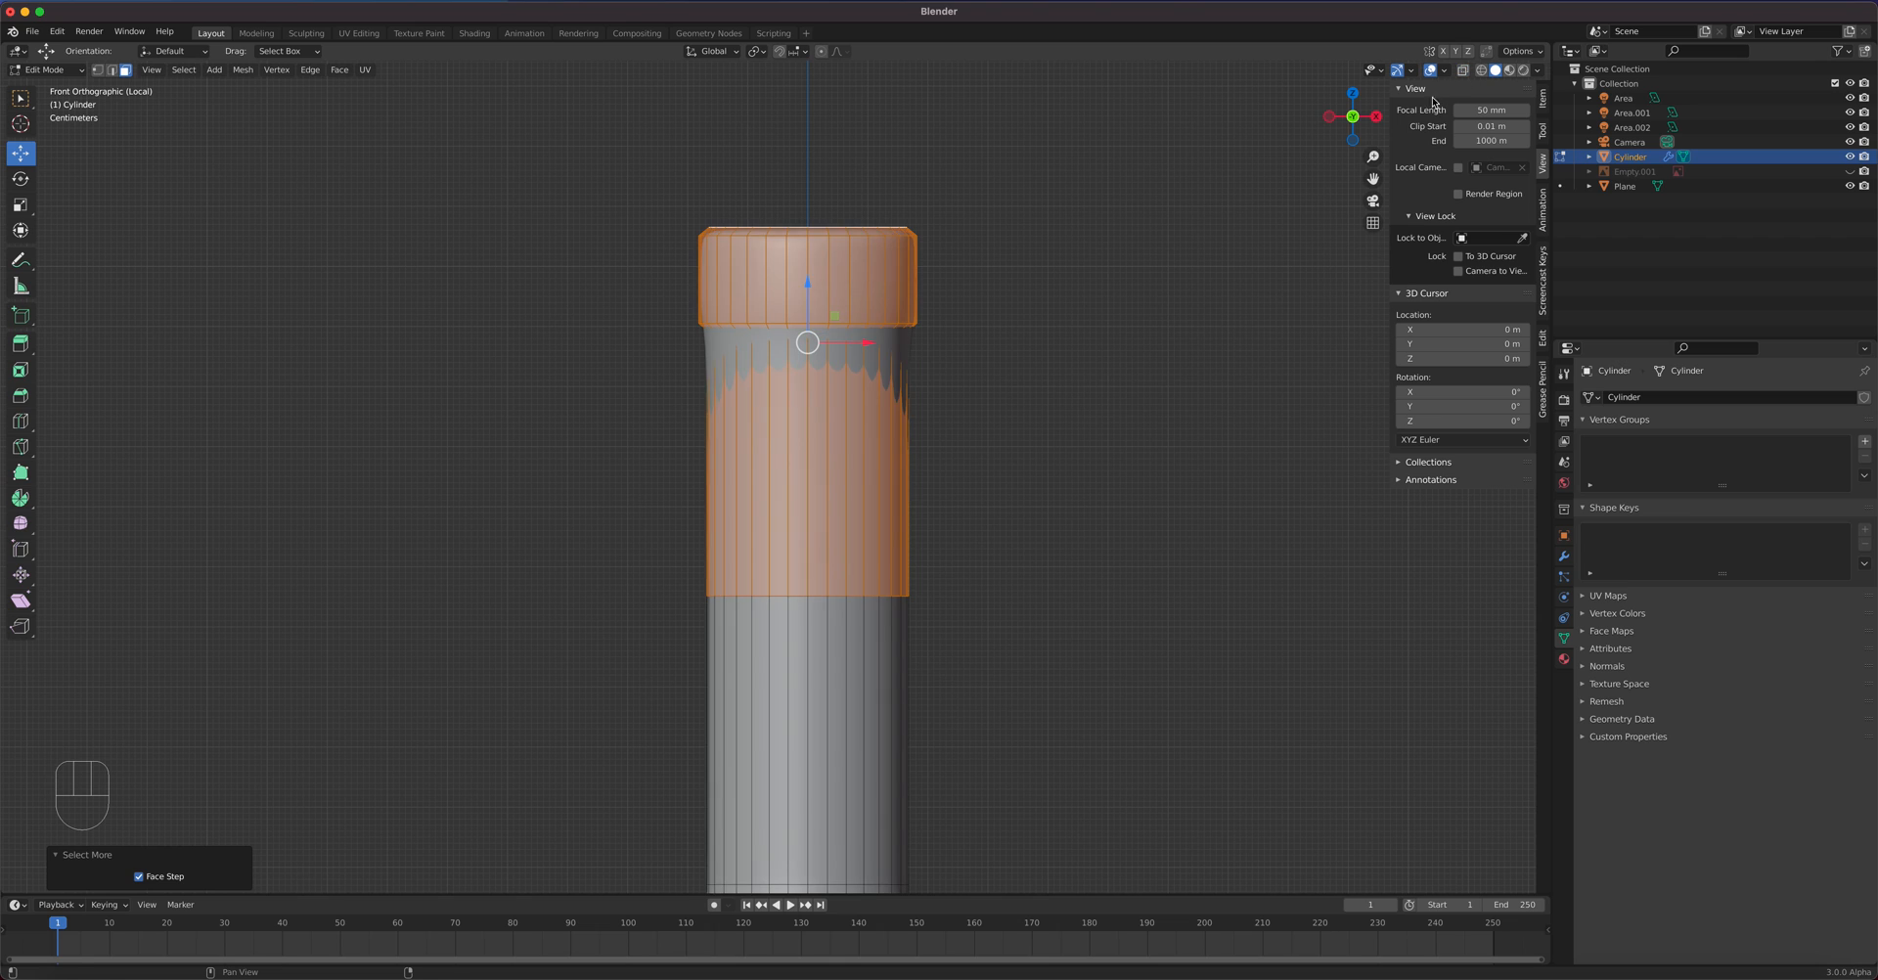
left_click(1075, 304)
left_click_drag(504, 129, 1128, 657)
left_click_drag(540, 144, 1053, 532)
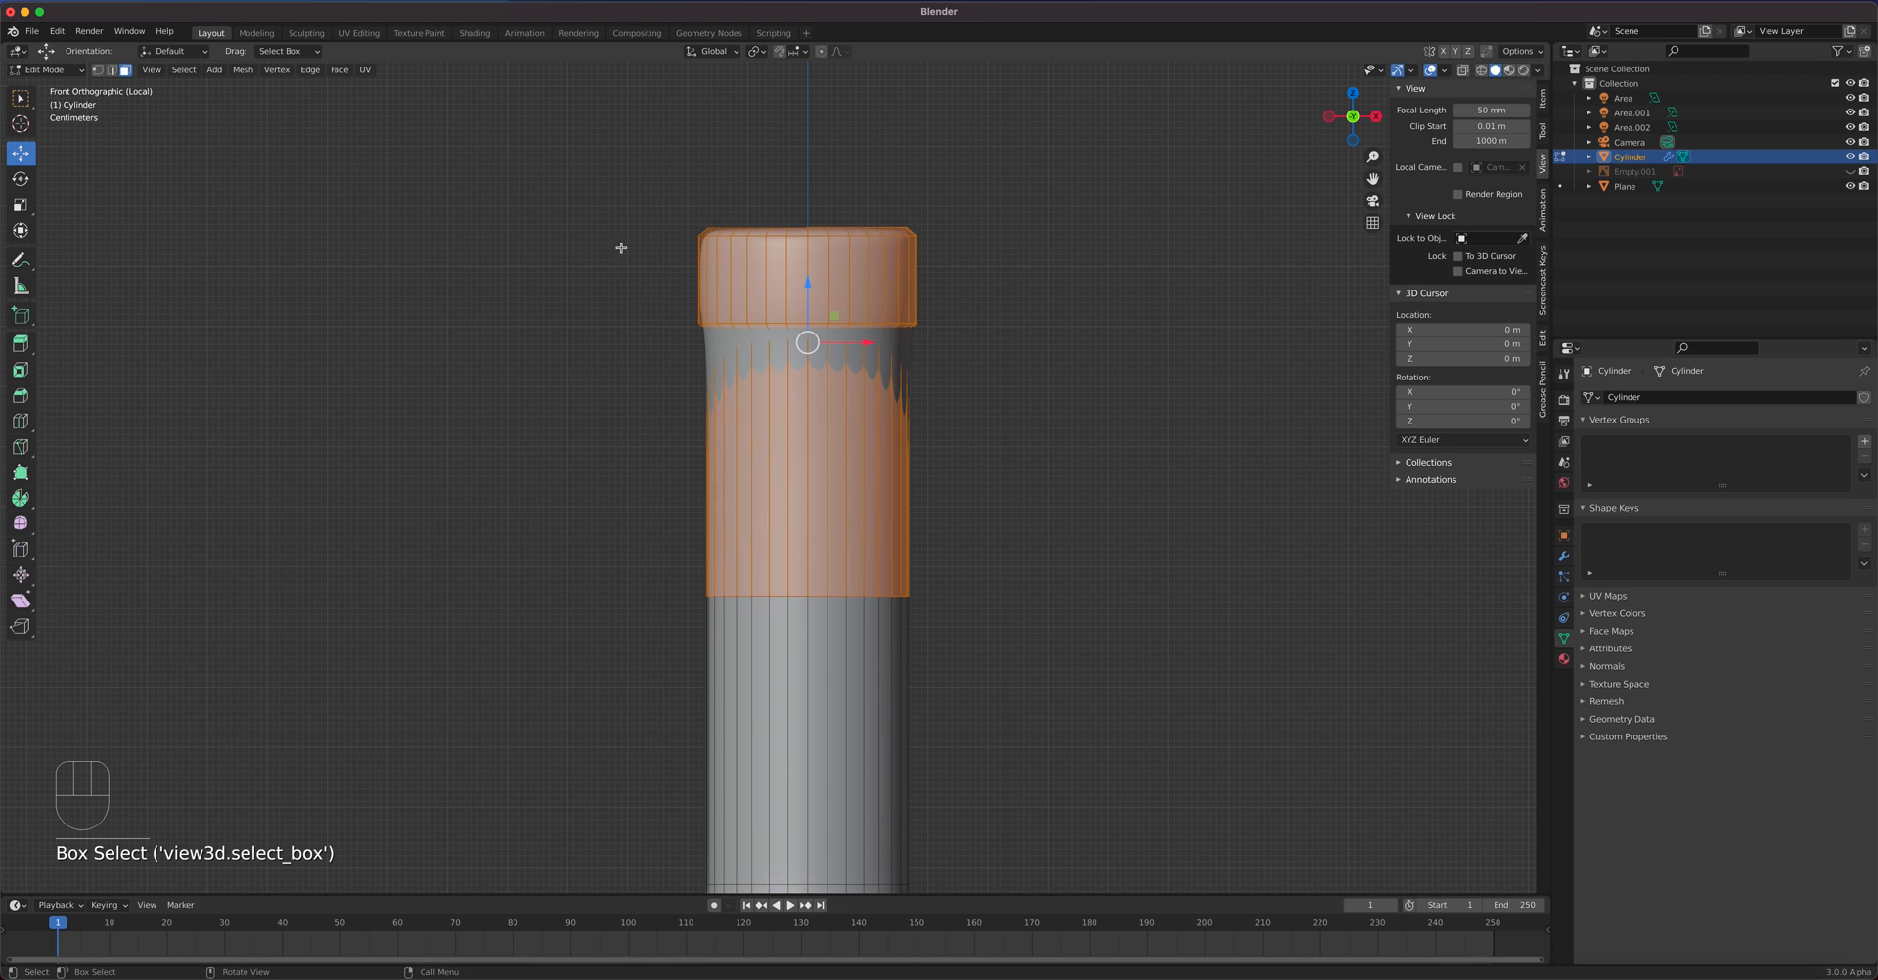
middle_click_drag(1126, 611, 1049, 646)
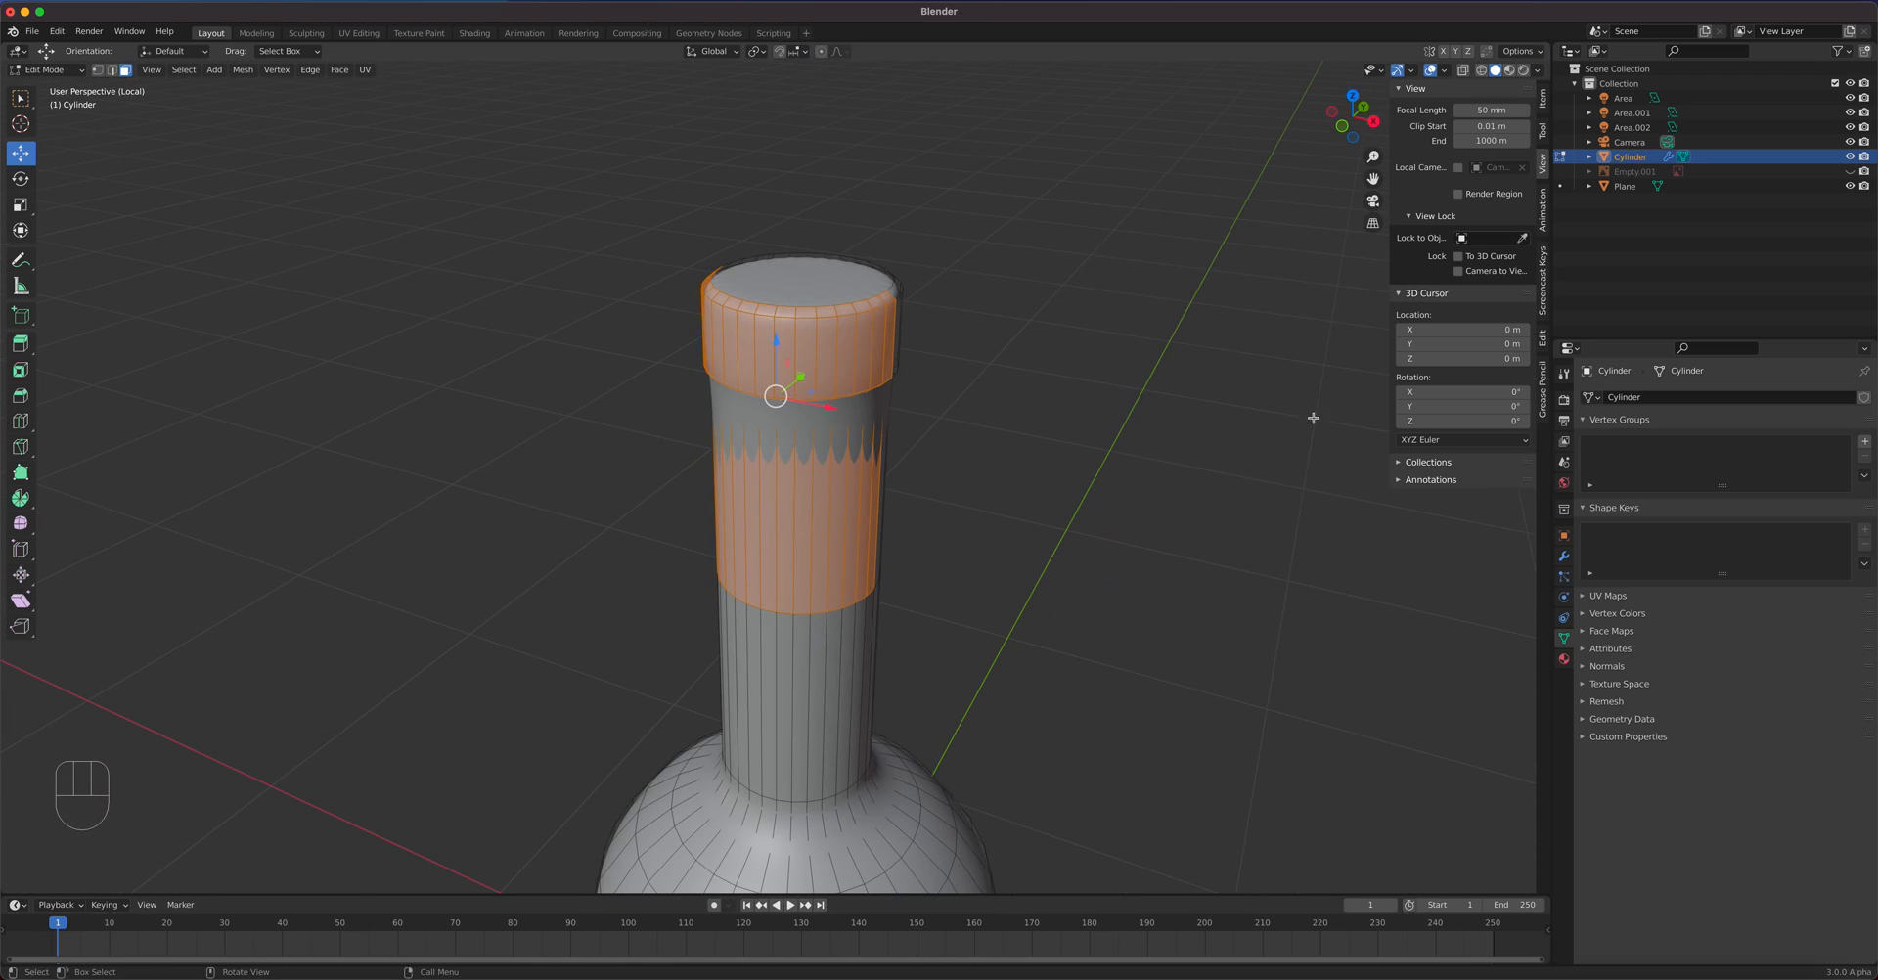
- Turn X-ray back on and box-select the lip and upper neck faces all the way through the mesh
left_click(1462, 70)
key("KP_1")
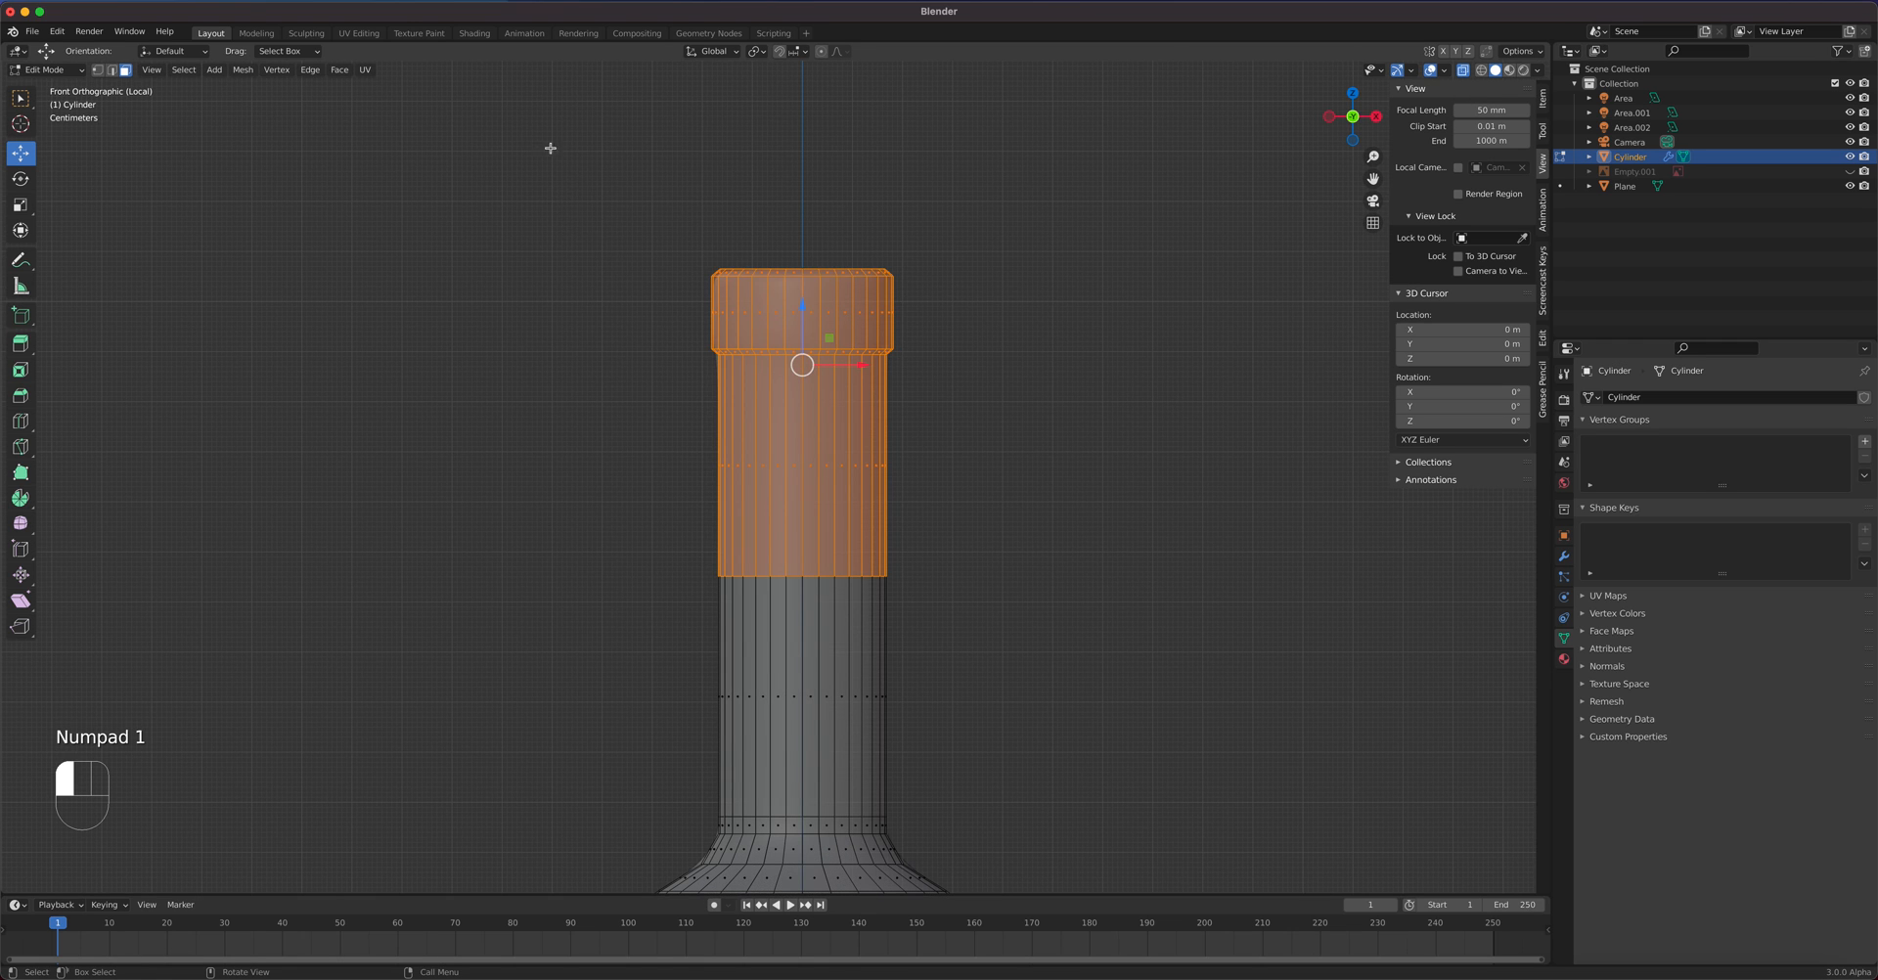
left_click_drag(548, 146, 1083, 521)
middle_click_drag(1083, 521, 1010, 453)
key("KP_1")
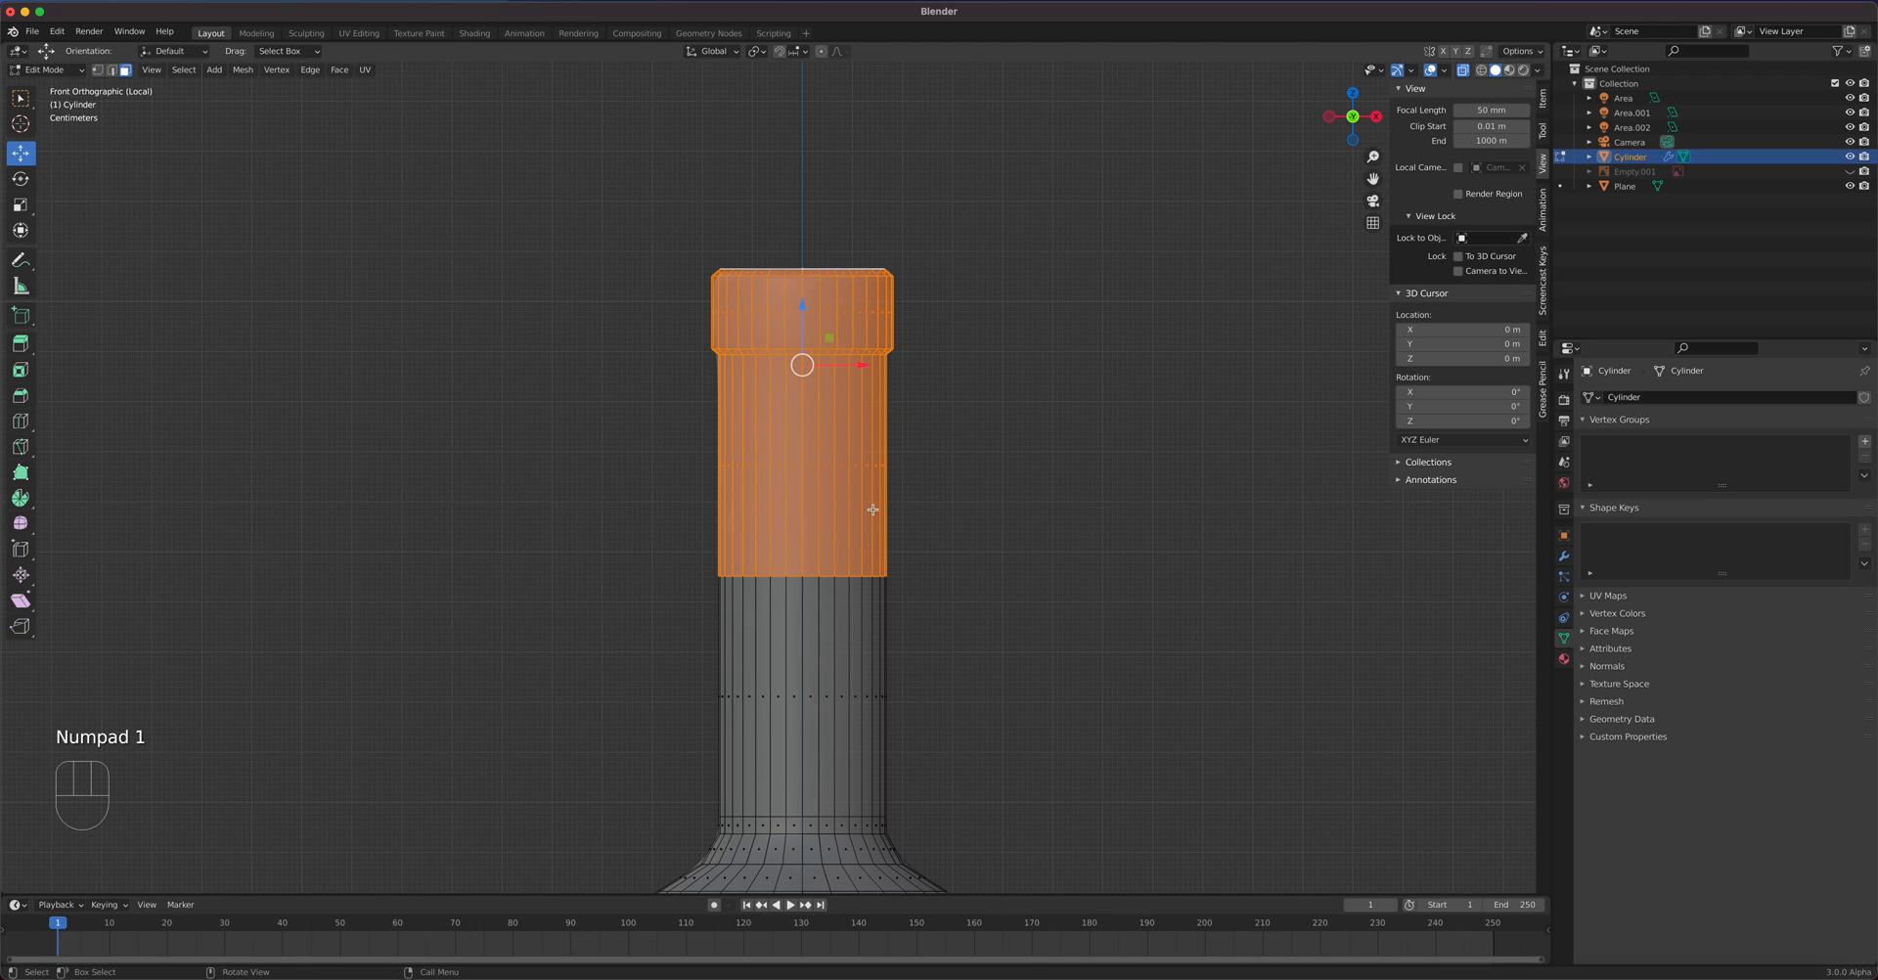
- Separate the selected lip and upper neck faces from the bottle into their own object
scroll(868, 509, "up", 3)
scroll(866, 509, "up", 1)
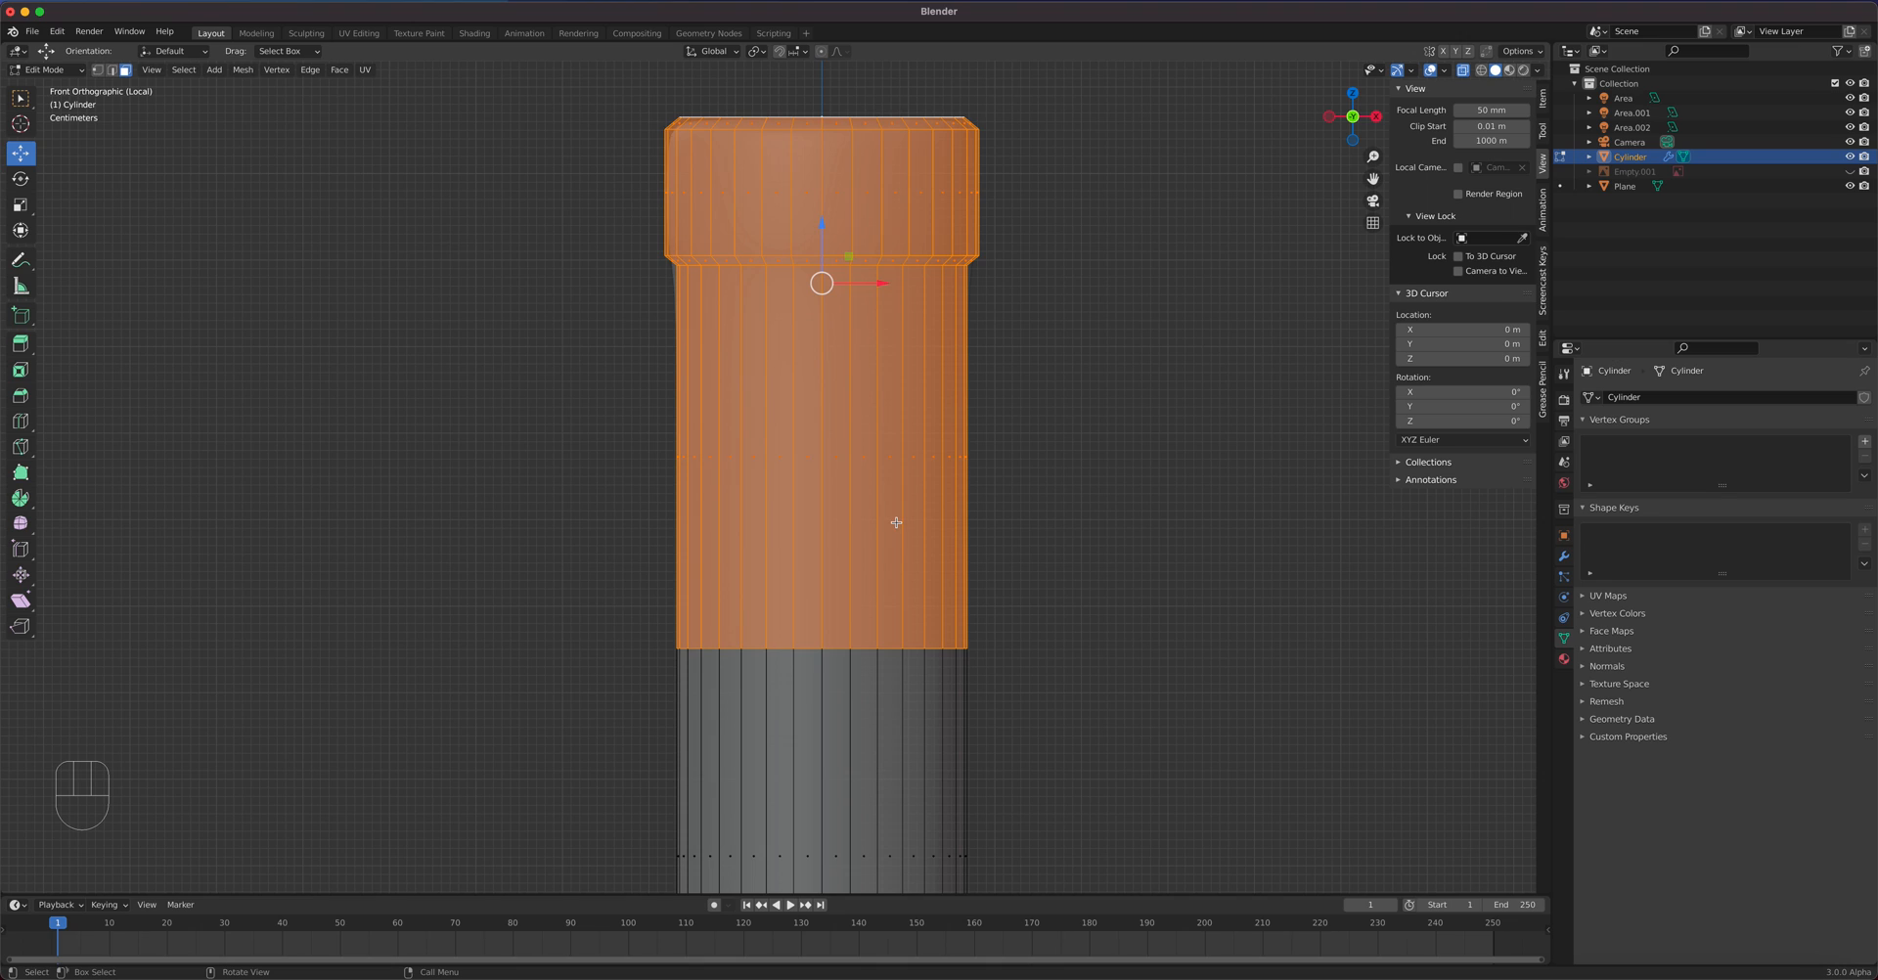
key("p")
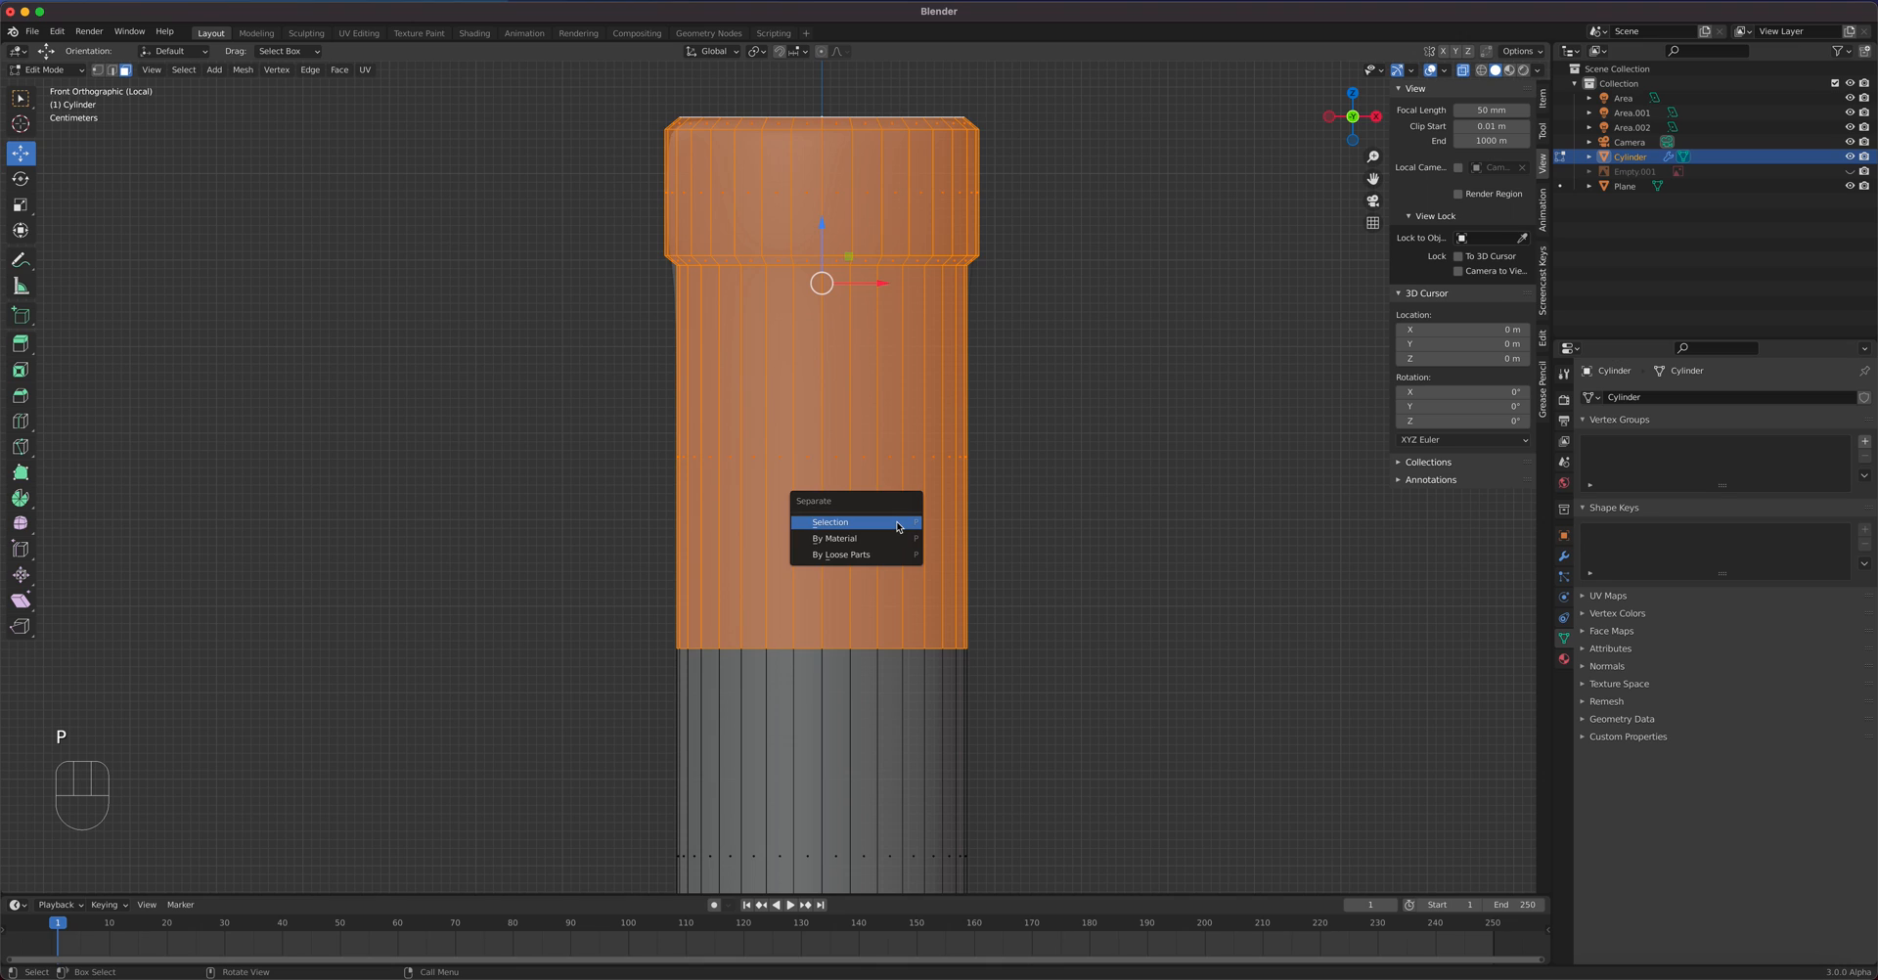
left_click(846, 523)
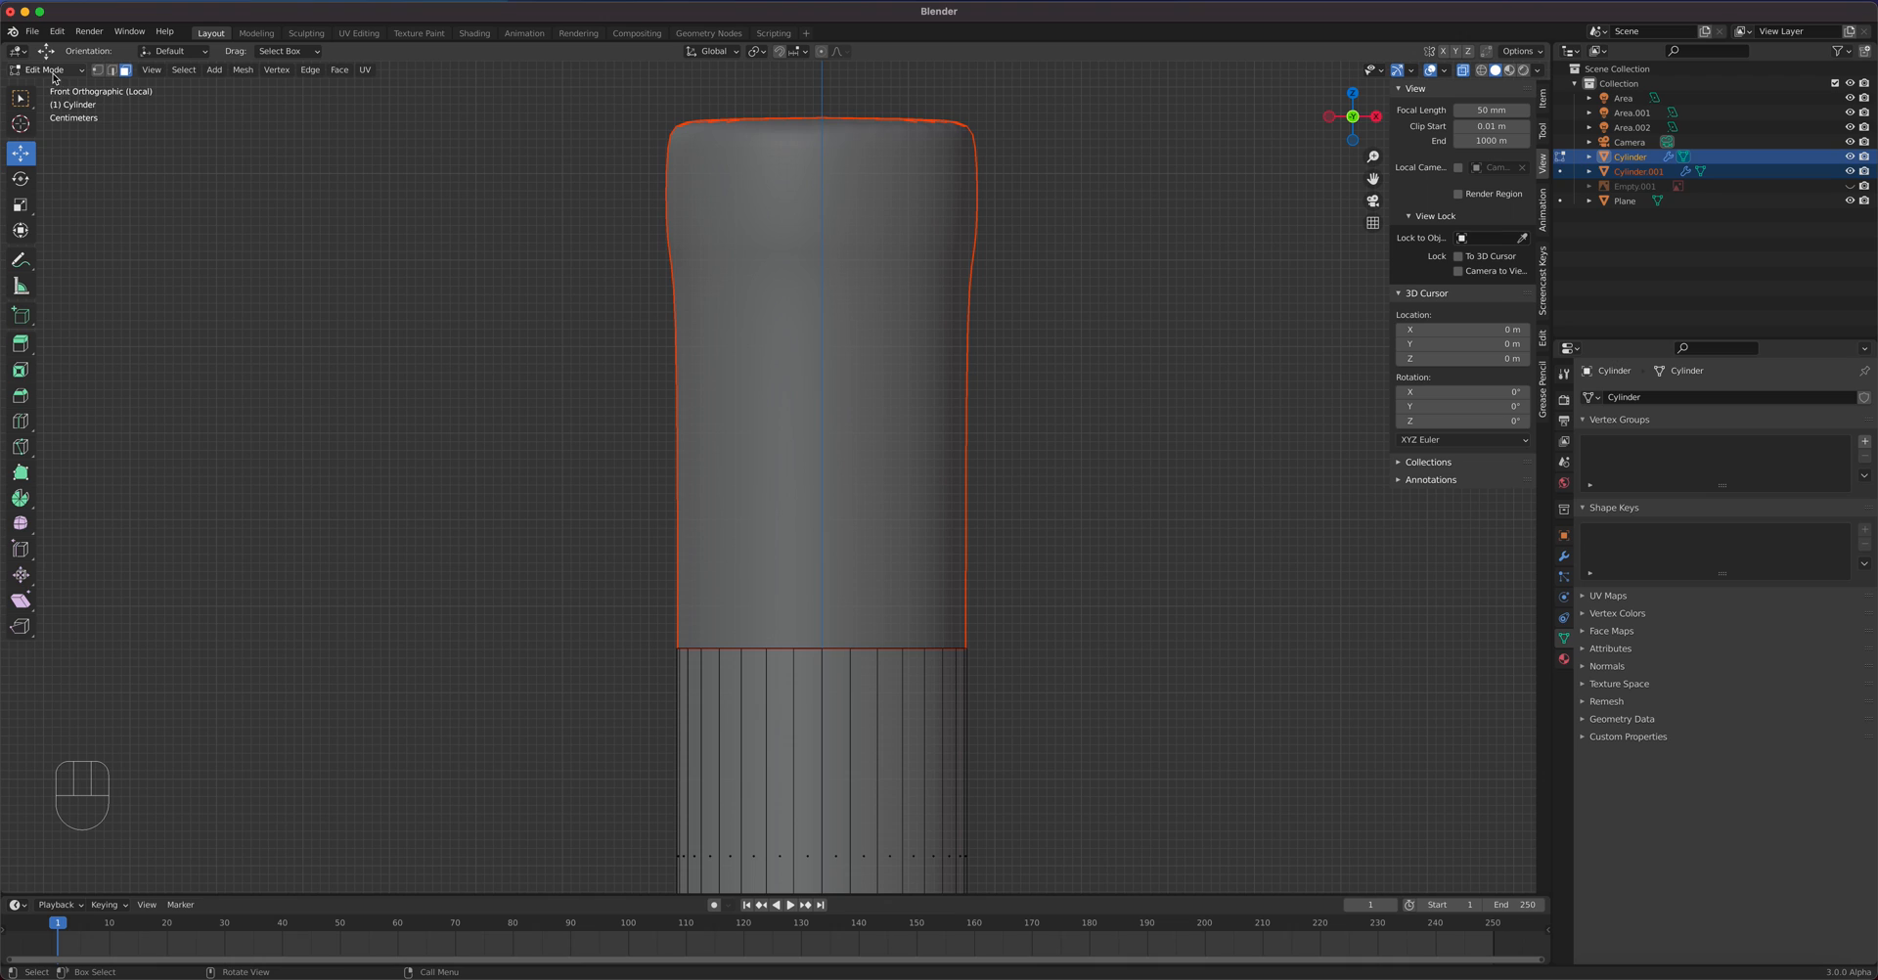
- Raise the top ring of vertices on the bottle's neck by about 0.025 m along Z so it overlaps inside the separated cap
key("Tab")
left_click(859, 780)
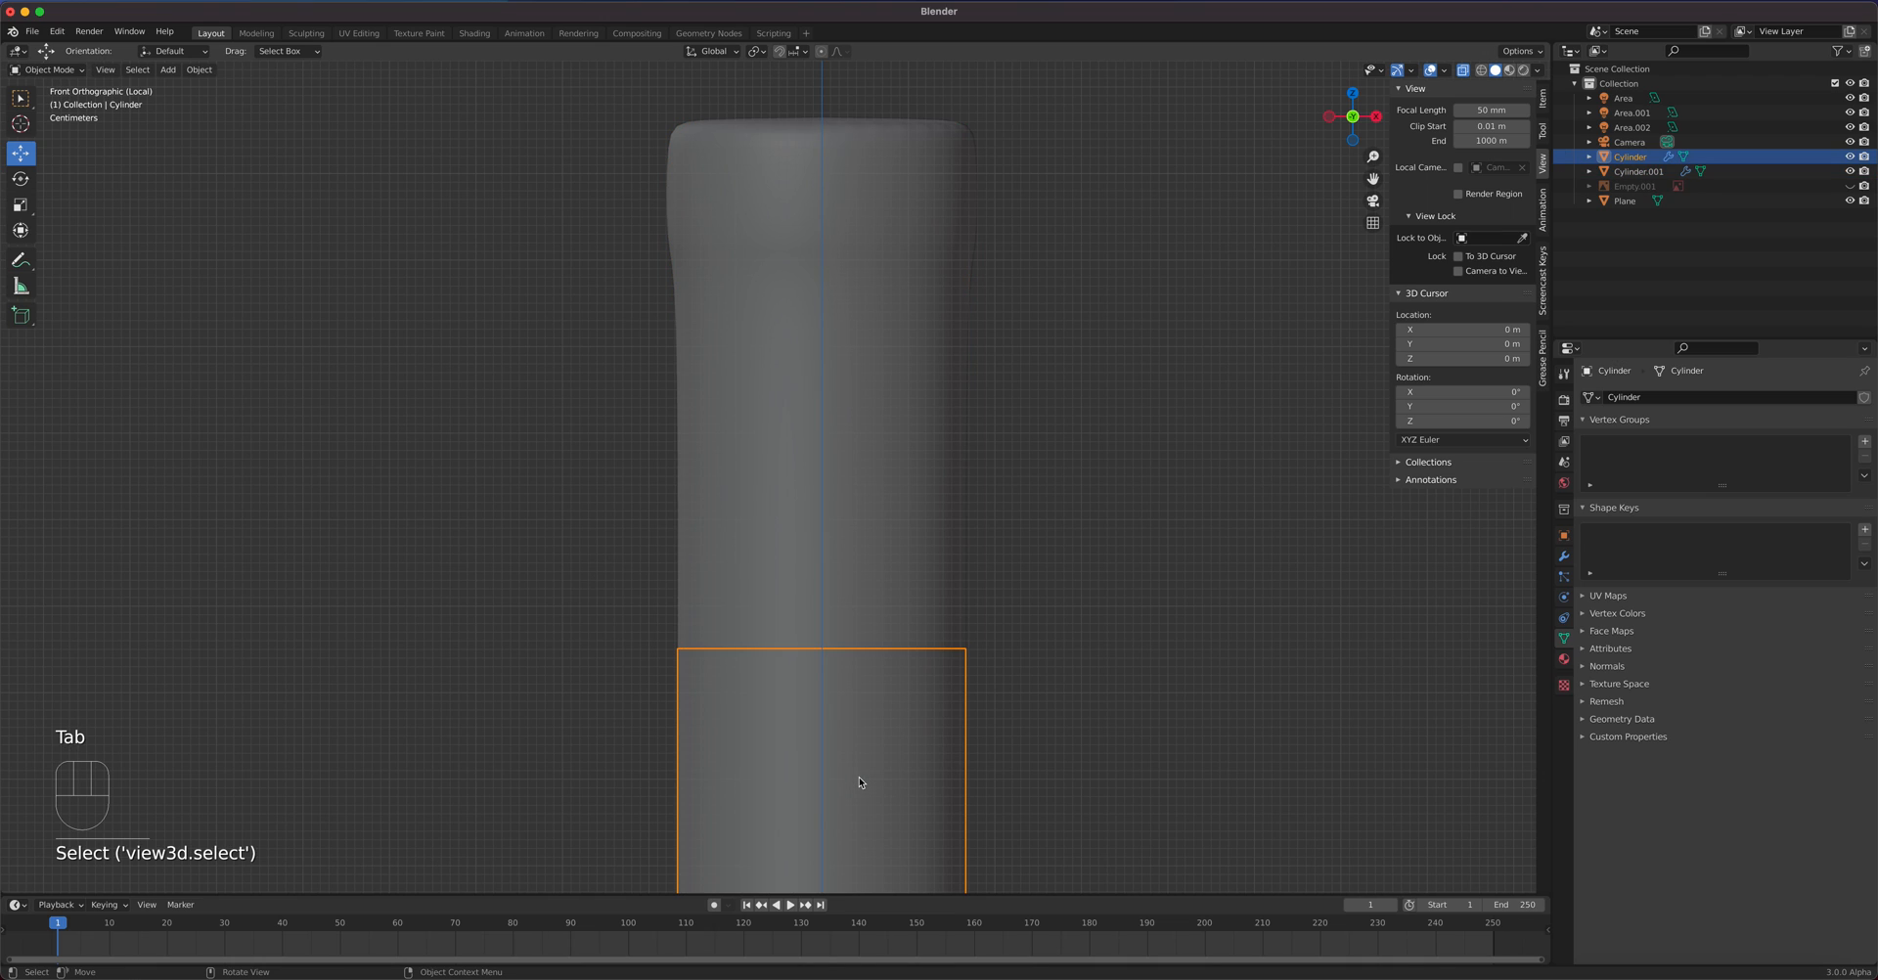
key("Tab")
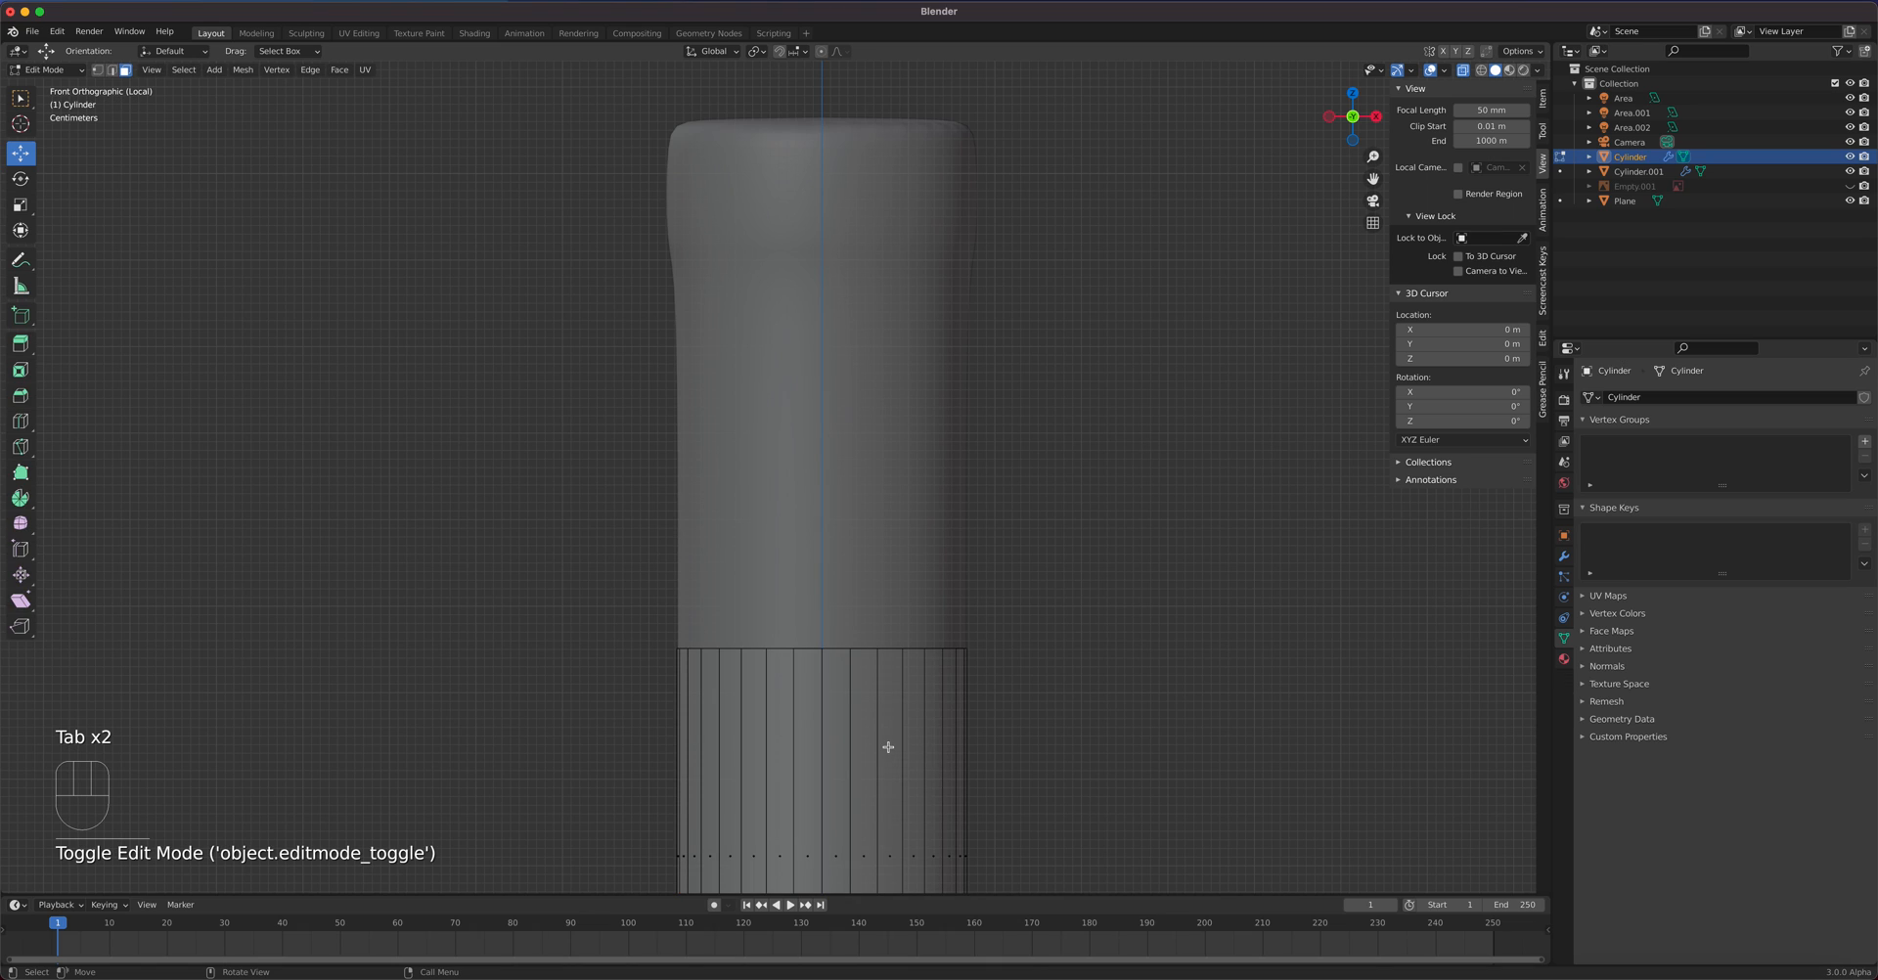
left_click(97, 70)
left_click_drag(597, 570, 1146, 734)
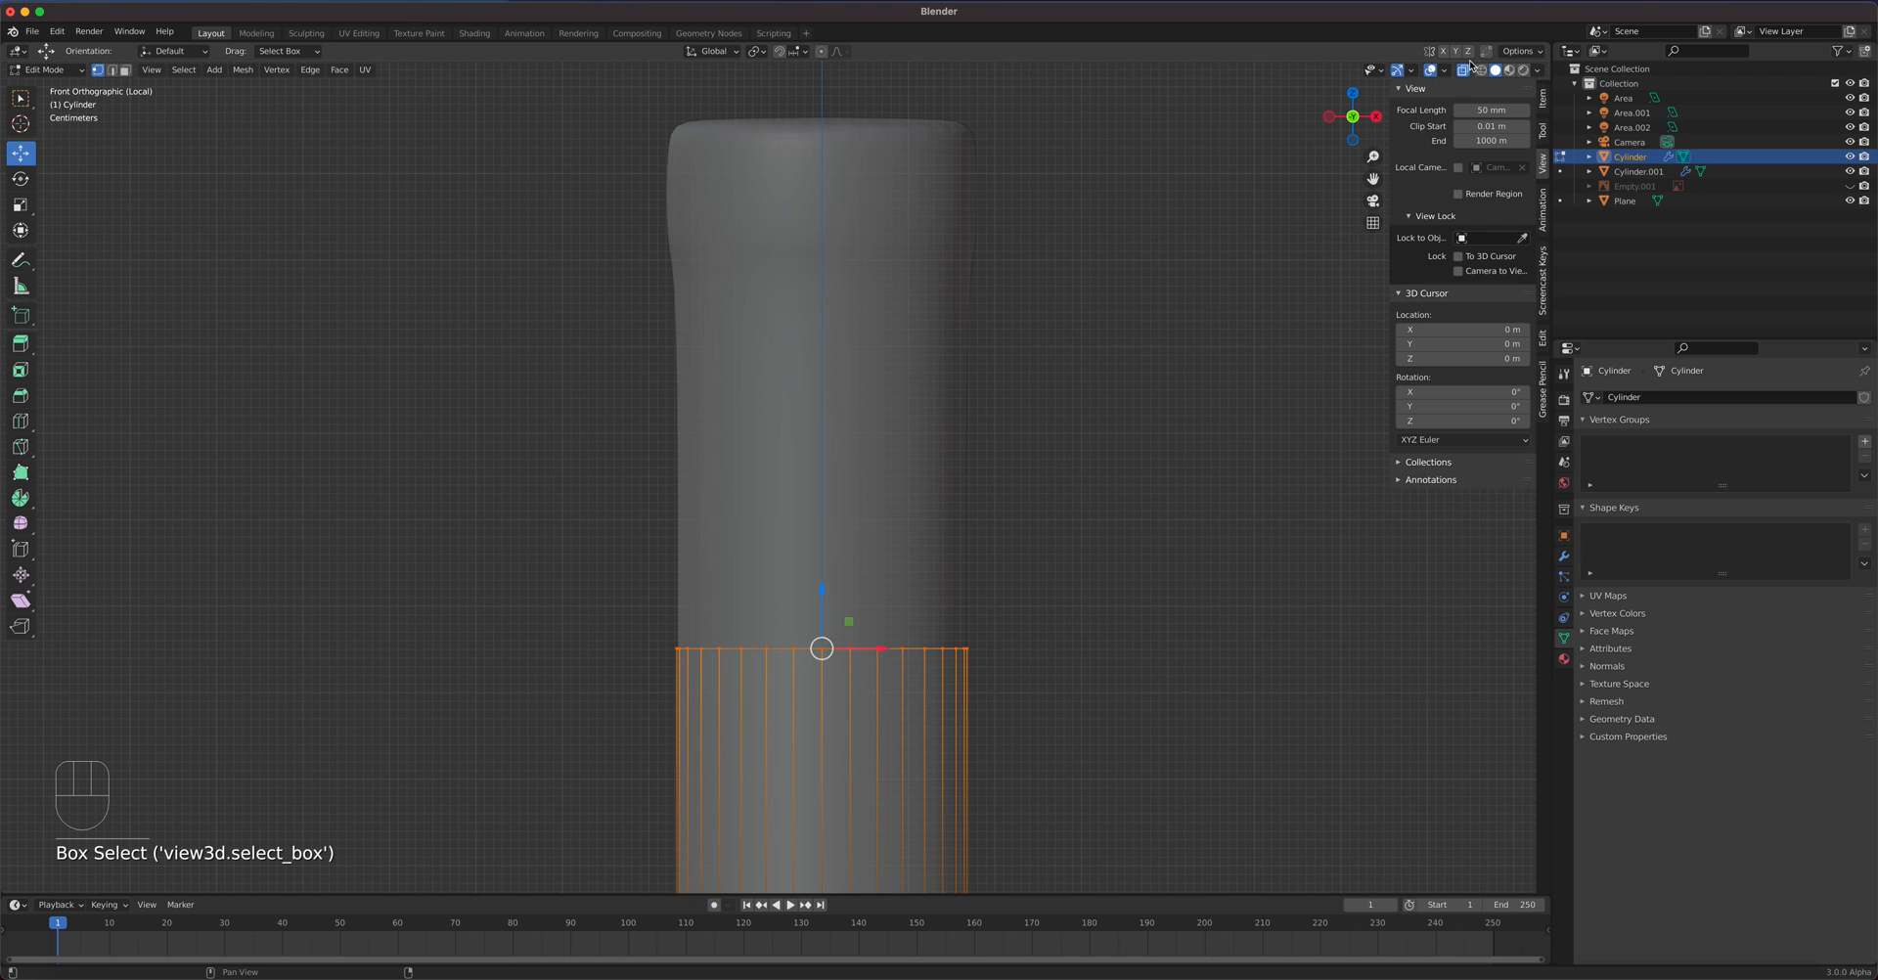
middle_click_drag(1116, 735, 1063, 761)
key("KP_1")
scroll(983, 692, "down", 2)
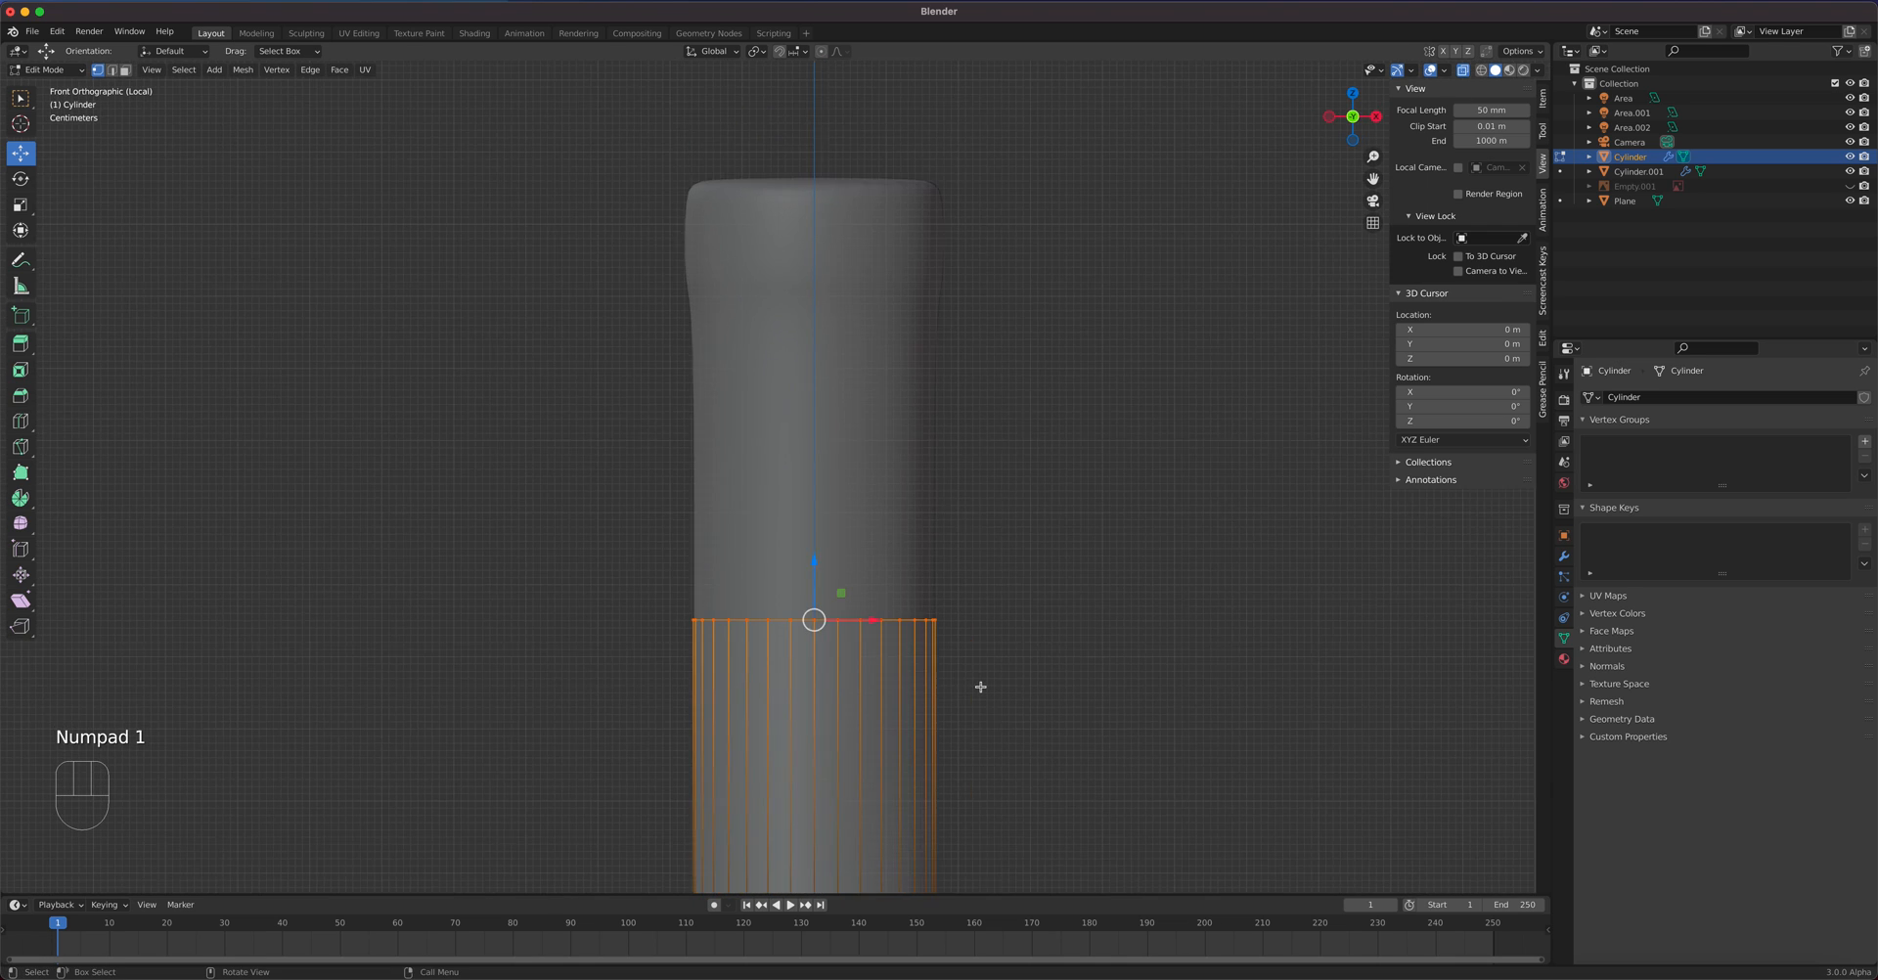
scroll(989, 548, "up", 3)
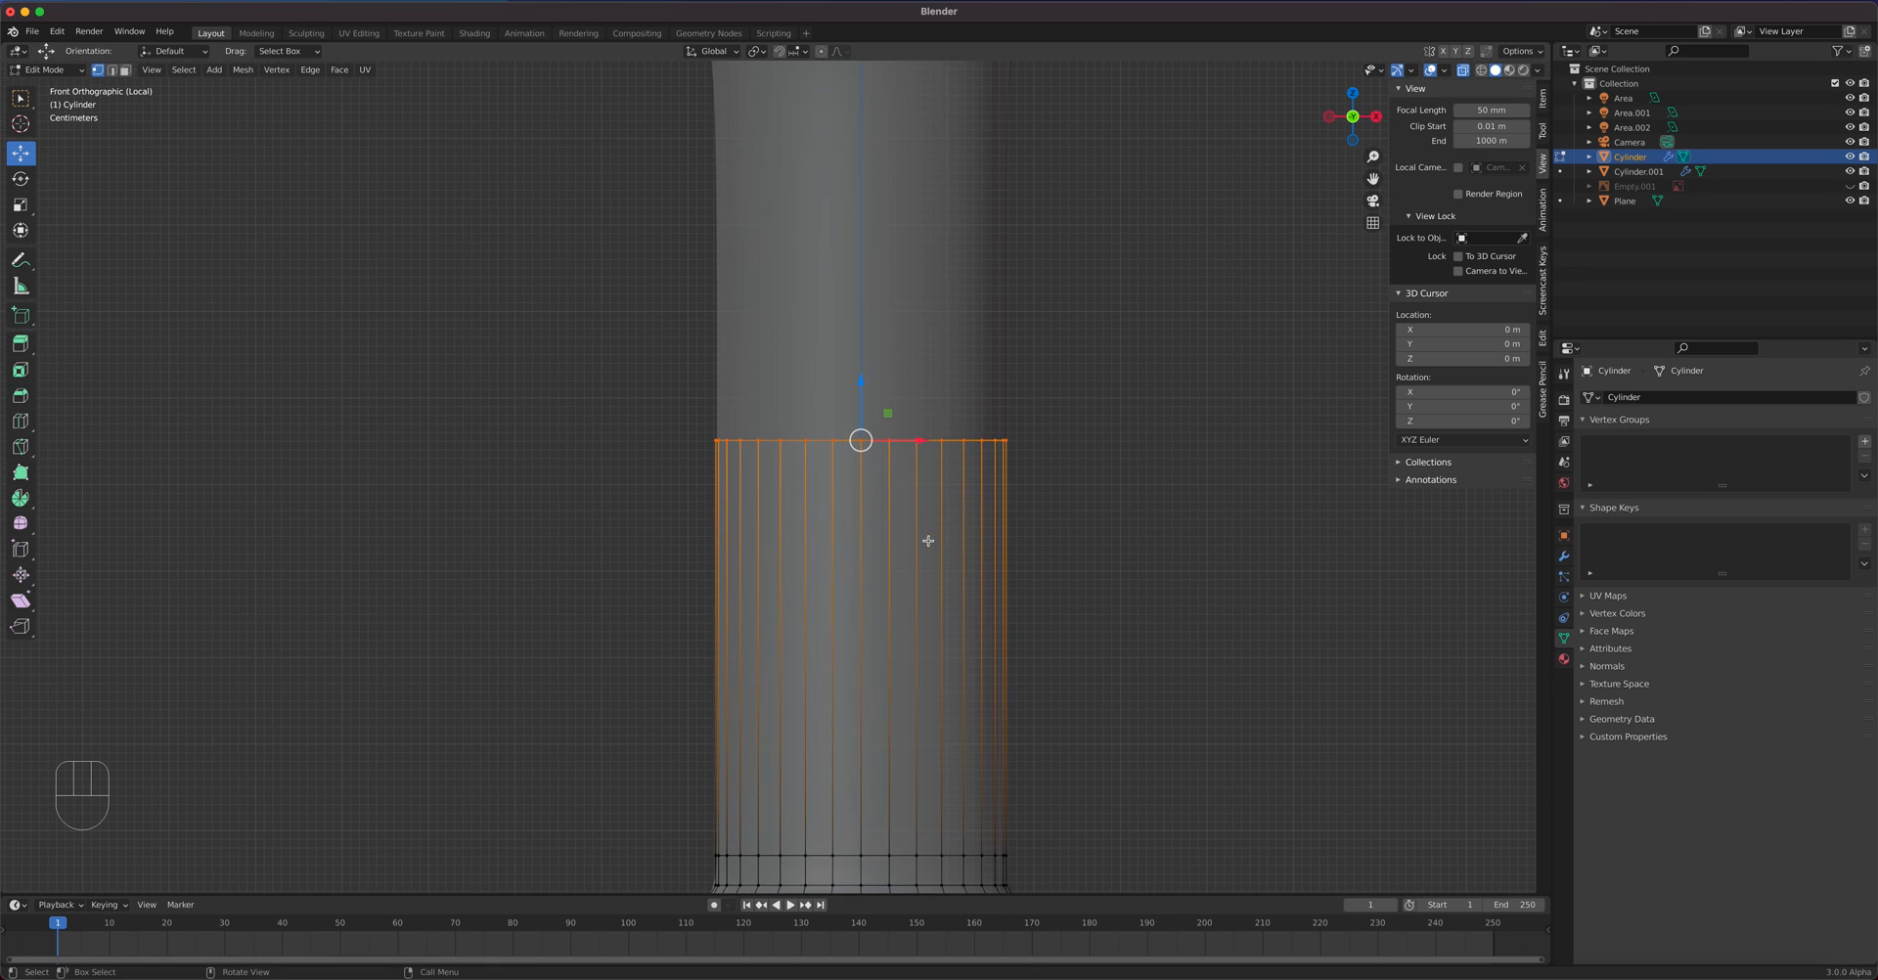
left_click_drag(862, 379, 863, 358)
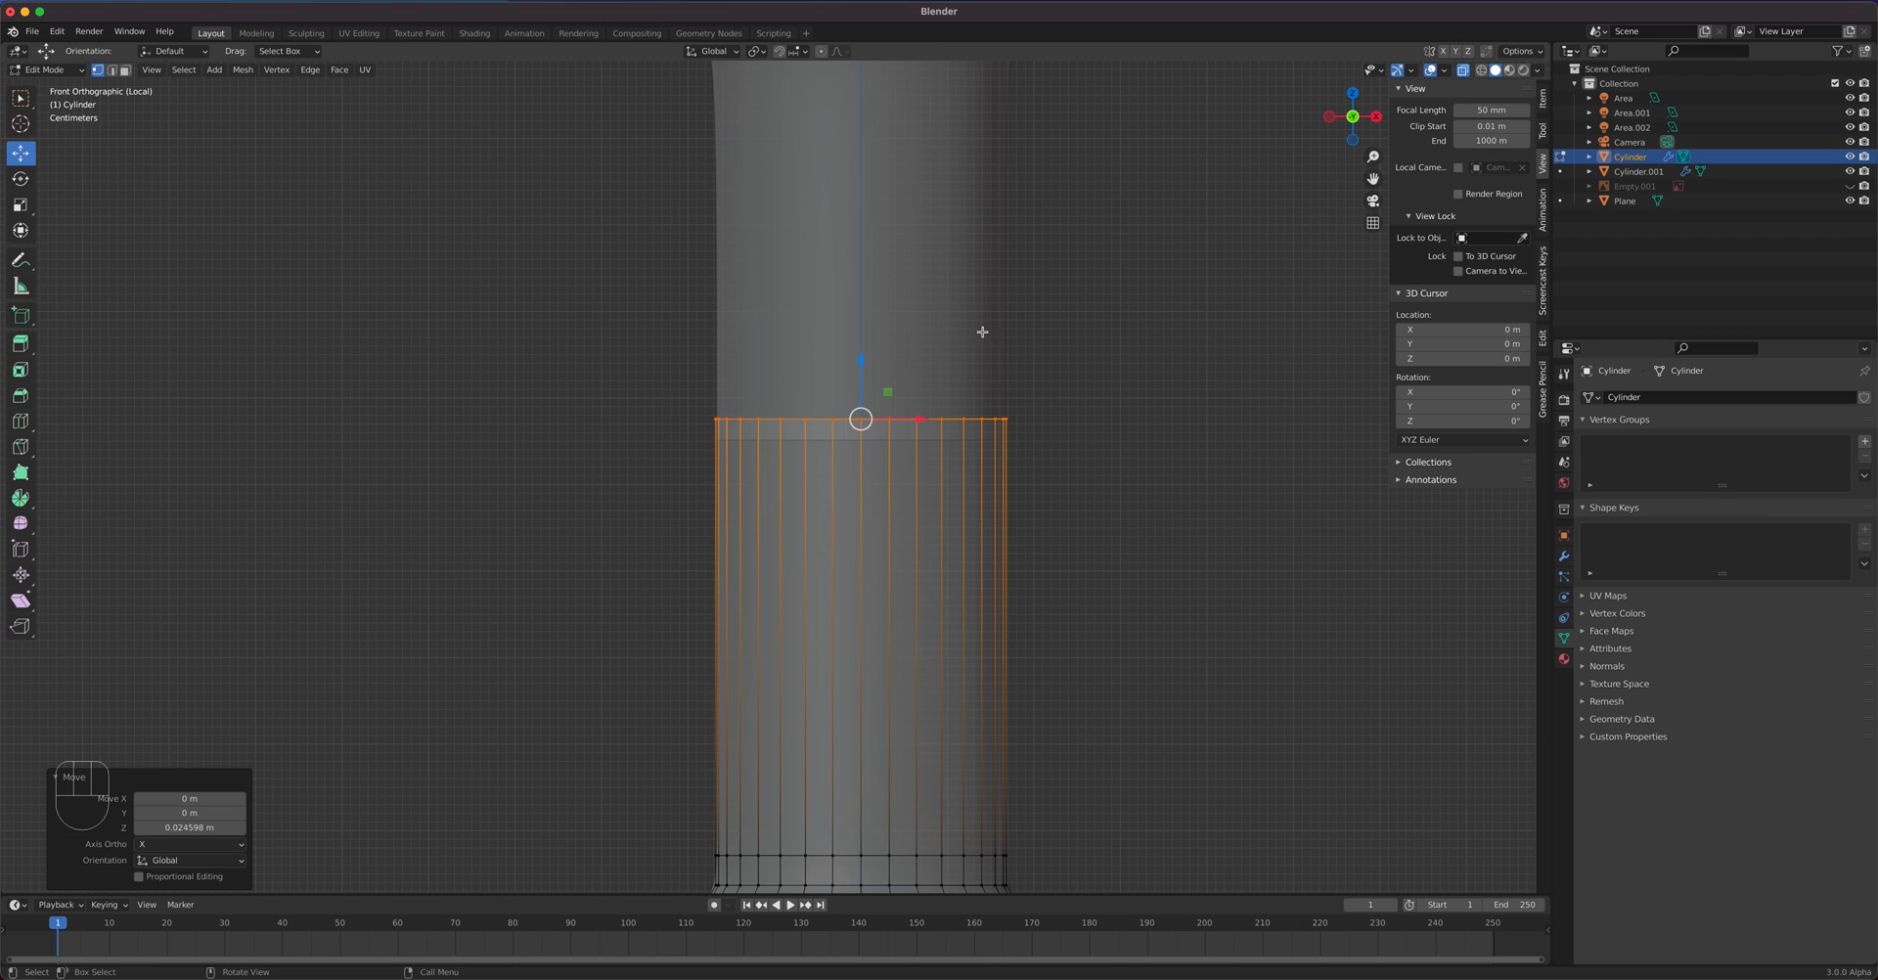
key("Tab")
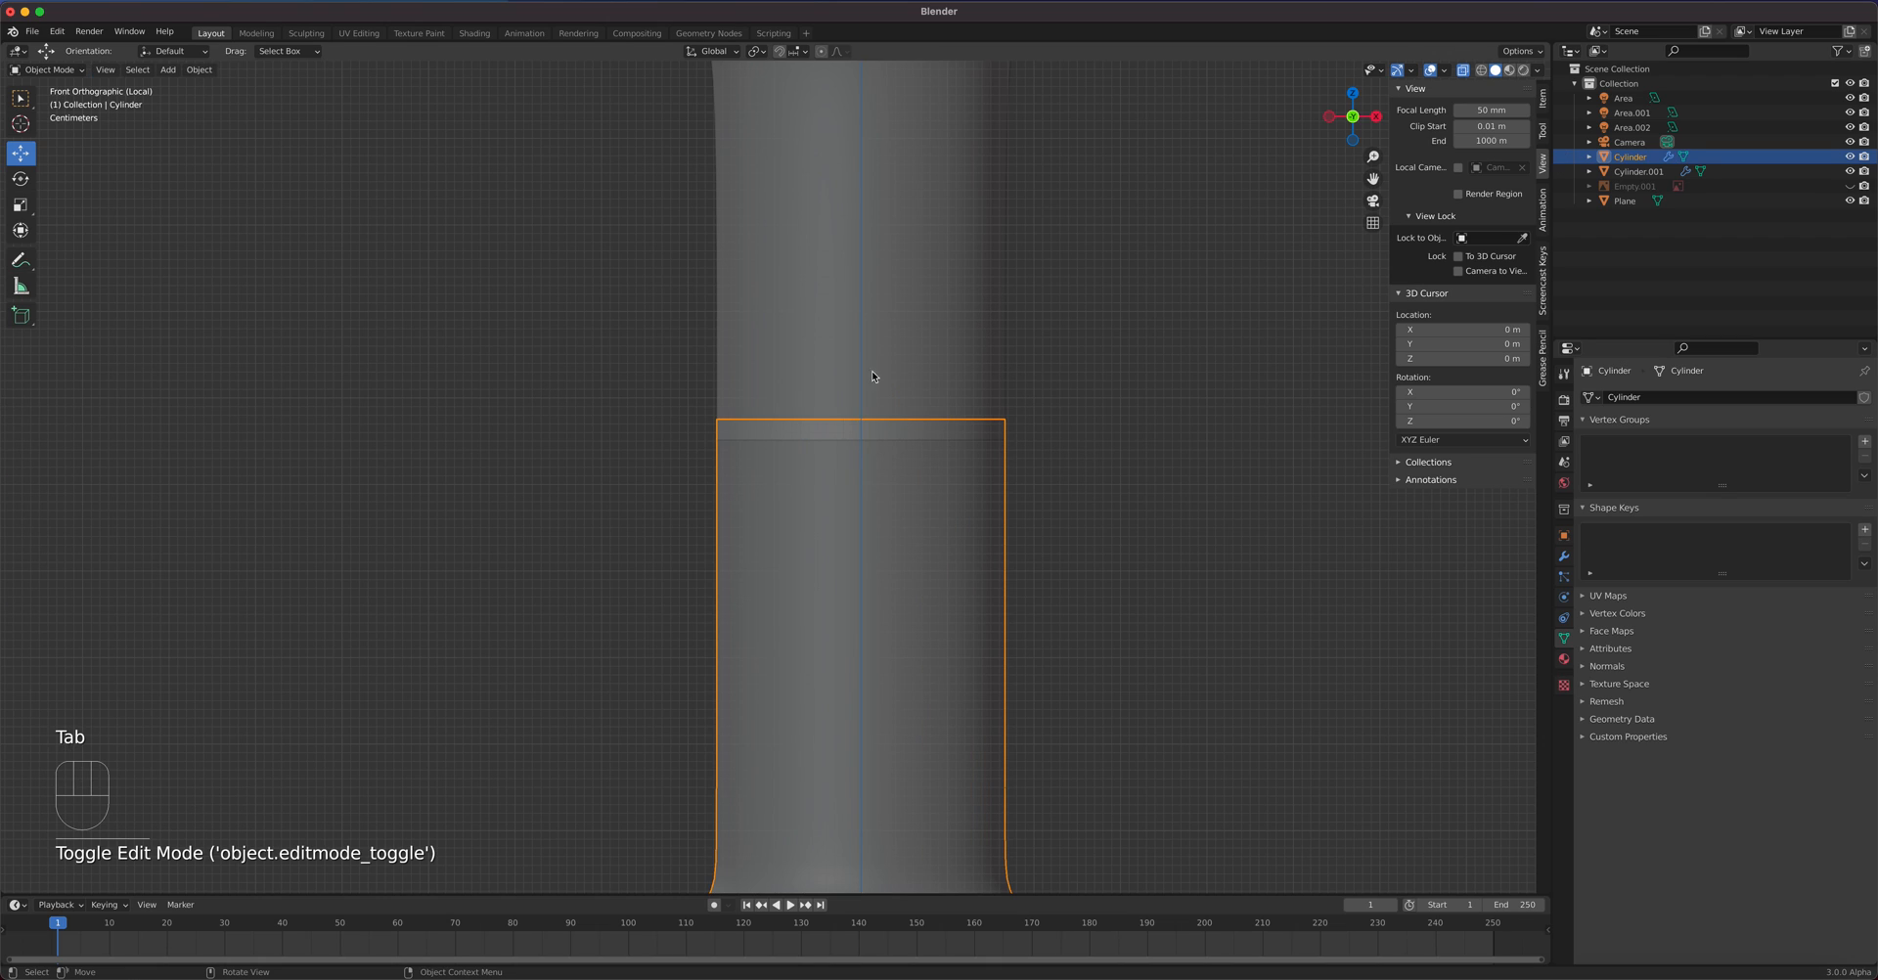
- Select the separated cap and set its origin to its own geometry
left_click(875, 343)
middle_click_drag(1105, 415, 1119, 616, "shift")
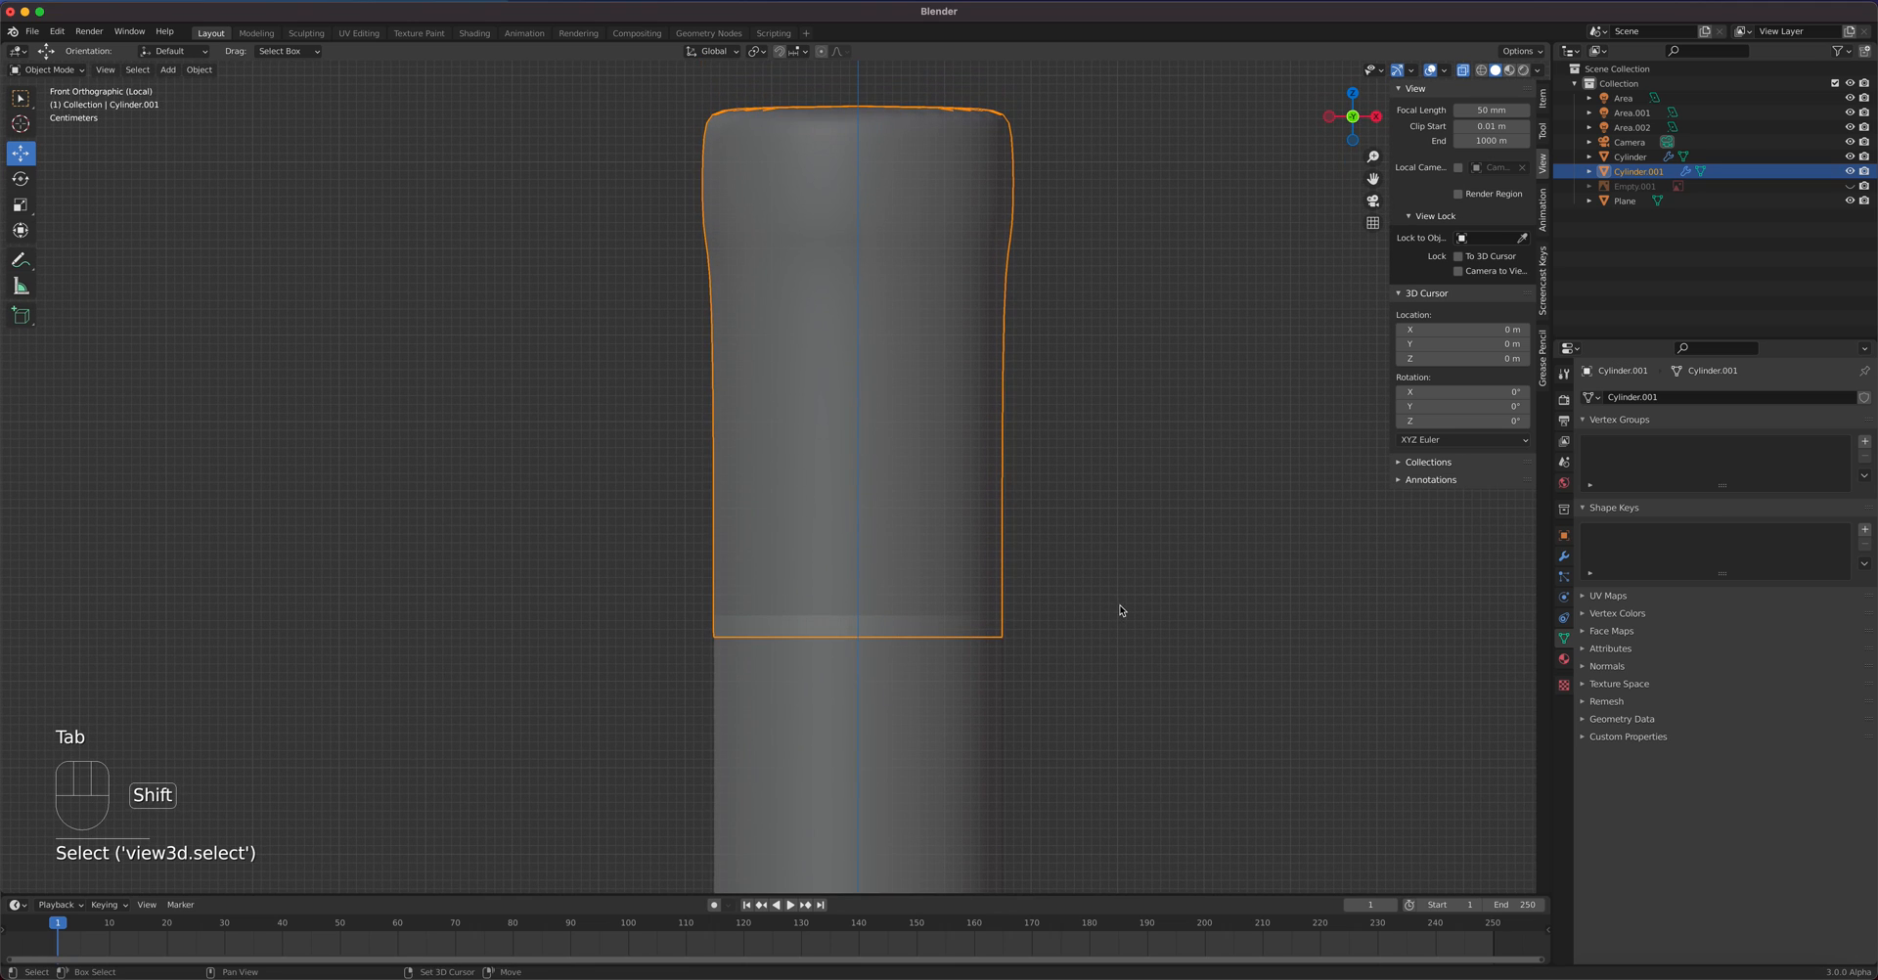
key("s")
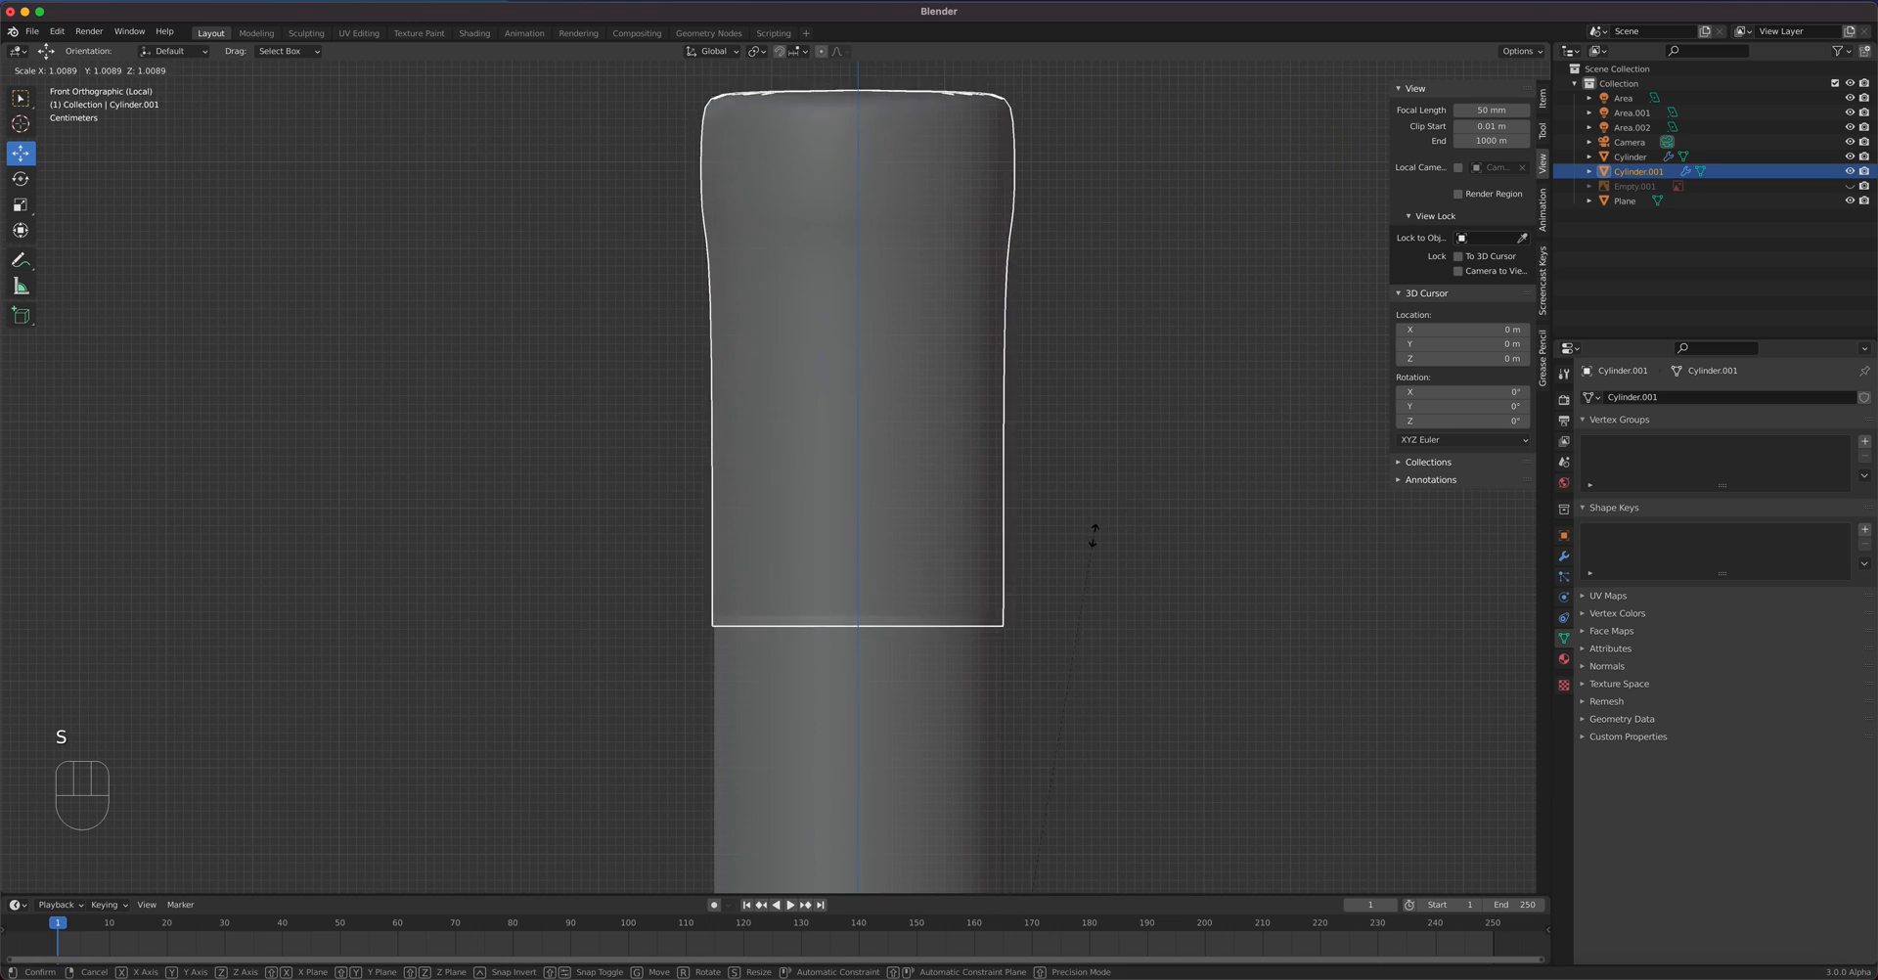
right_click(1125, 524)
scroll(1114, 596, "down", 4)
middle_click_drag(1098, 628, 1093, 470, "shift")
scroll(978, 558, "up", 4)
middle_click_drag(1055, 557, 1046, 587, "shift")
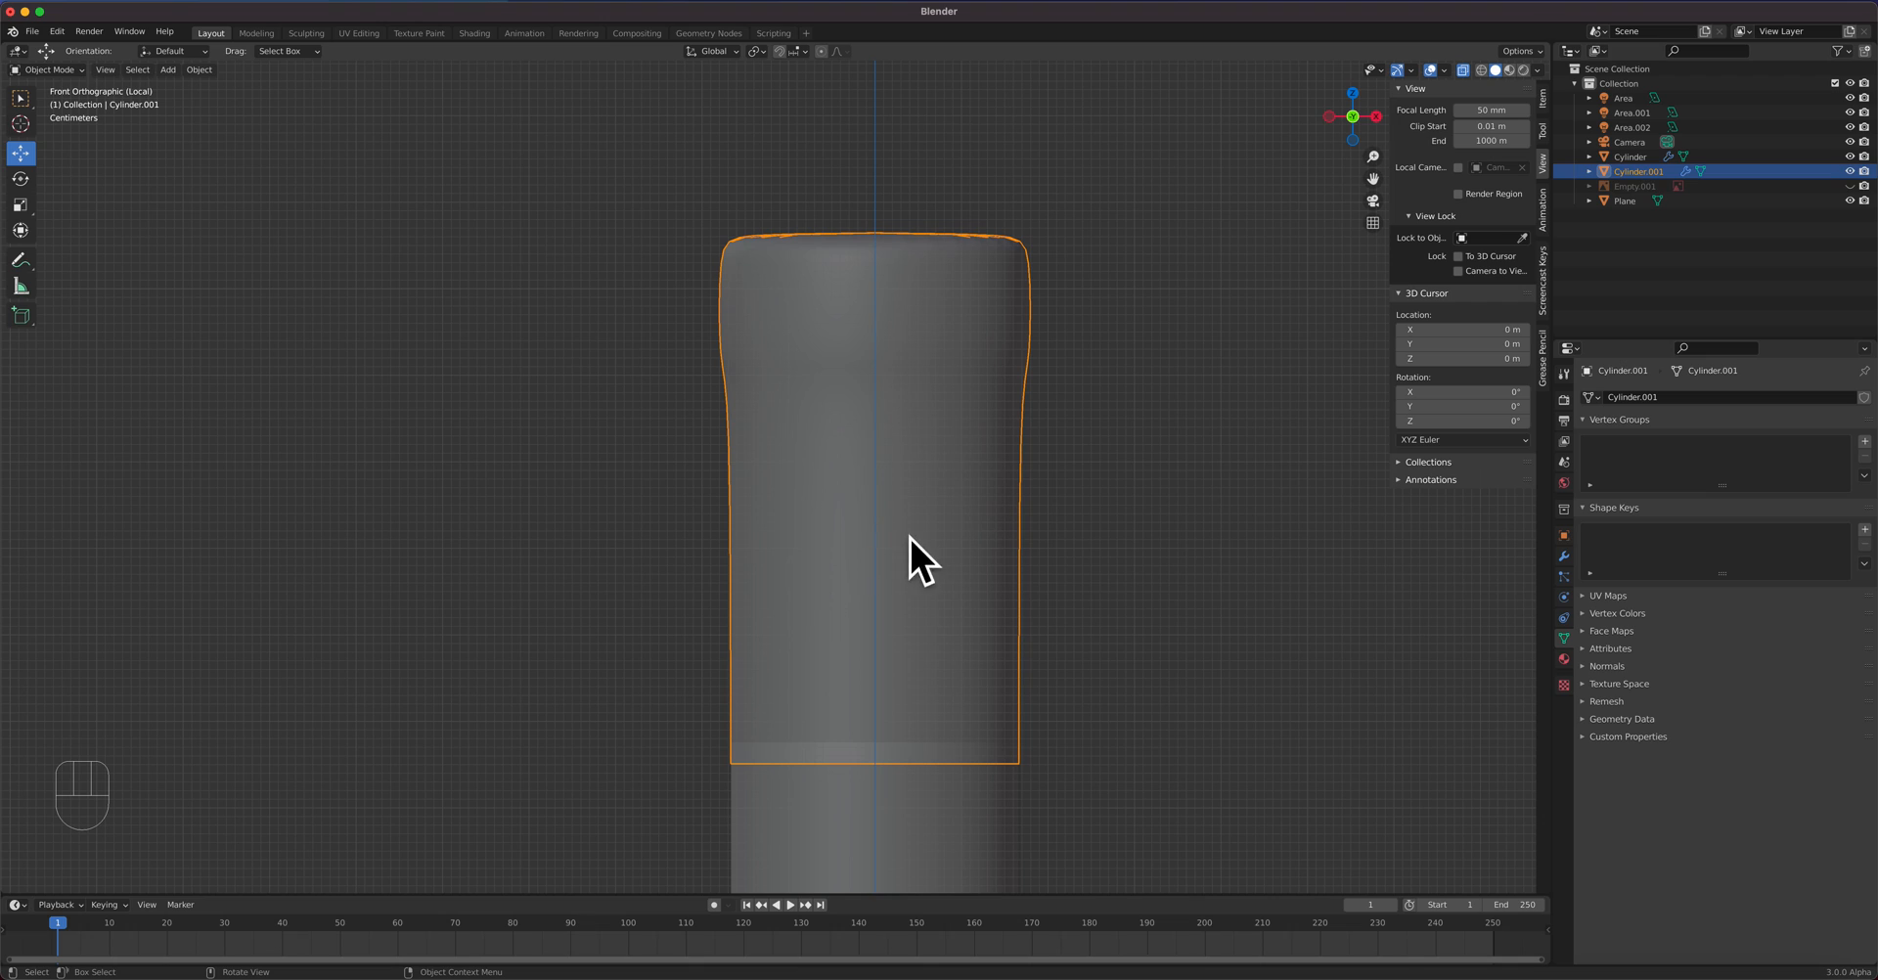
left_click(207, 73)
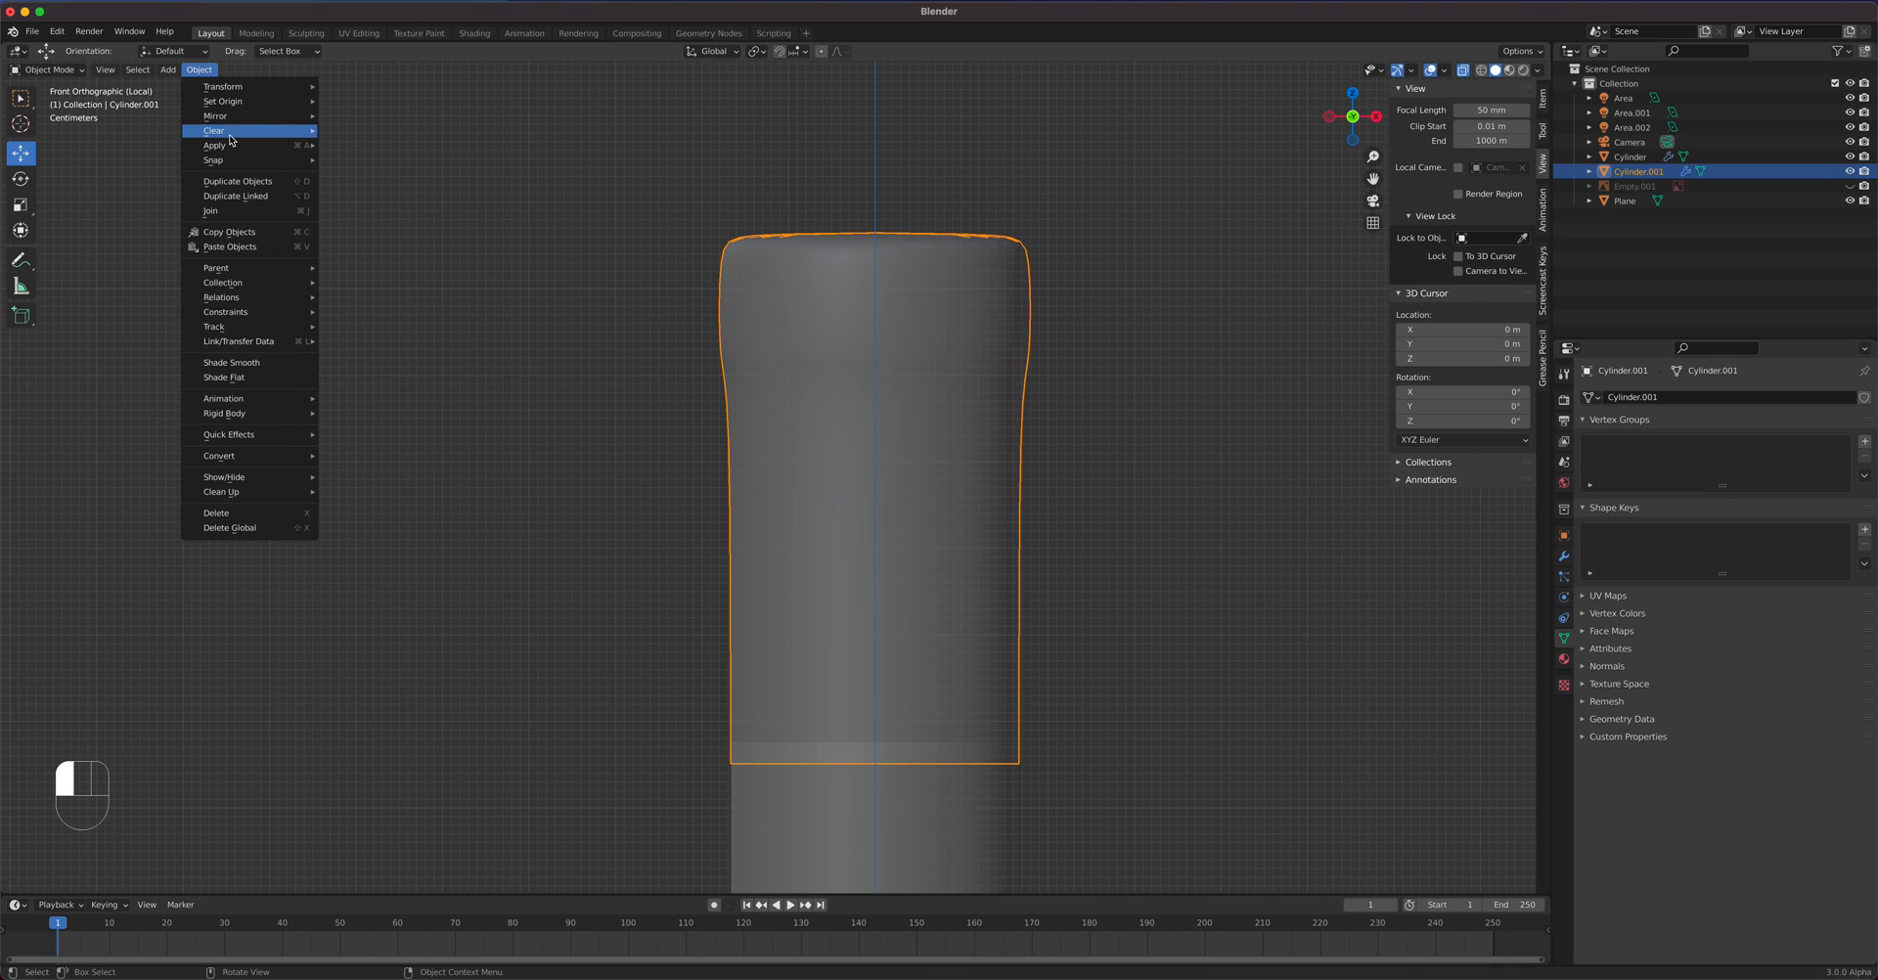
mouse_move(241, 117)
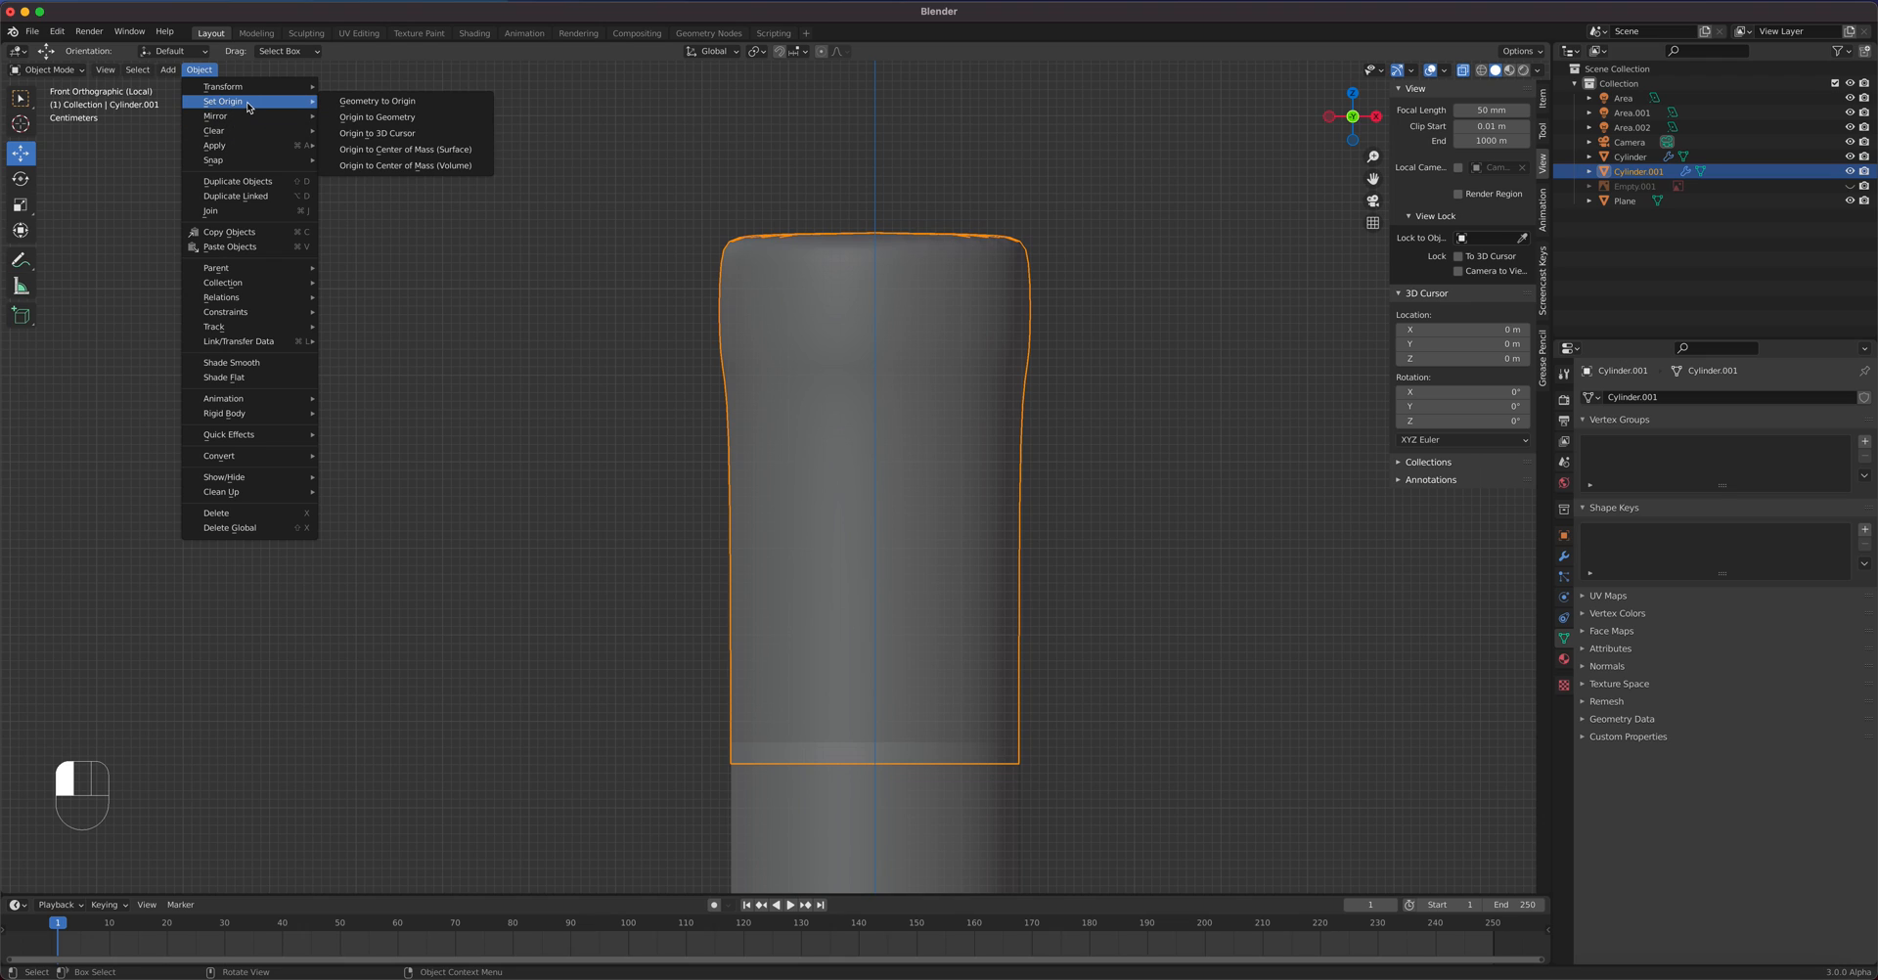
left_click(399, 124)
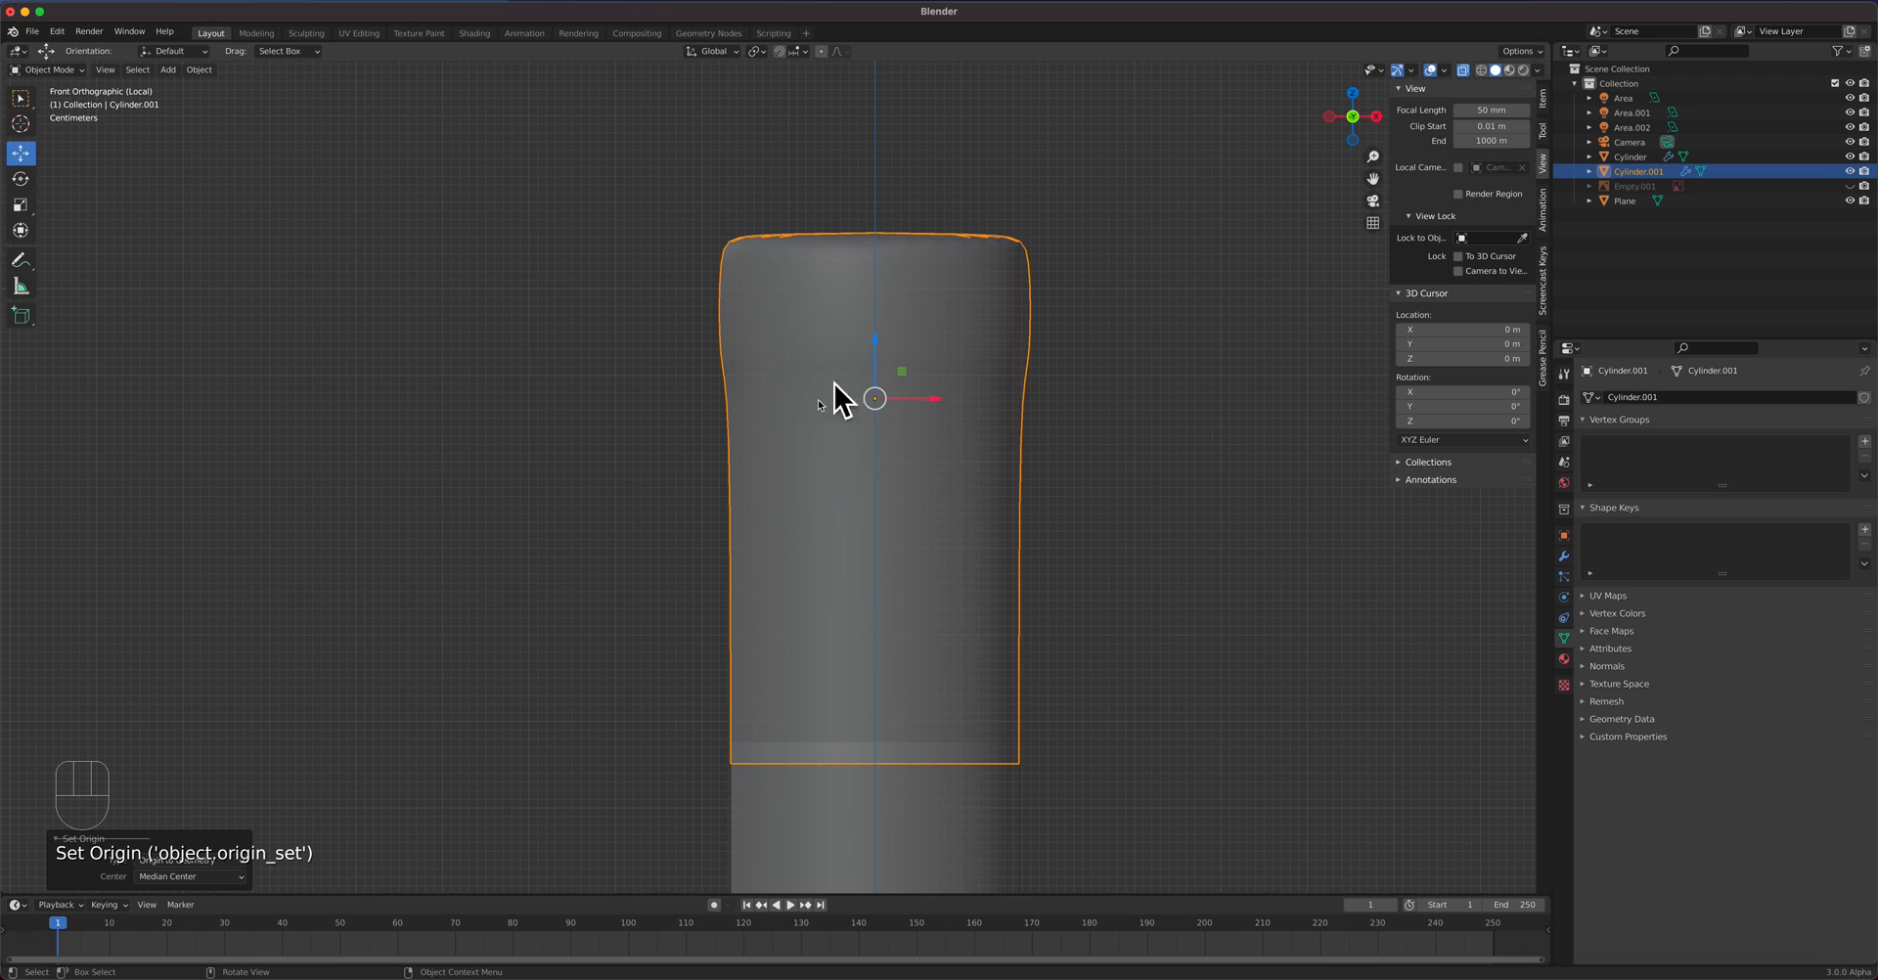
- Scale the cap uniformly by about 1.039 and show the viewport in material preview
key("s")
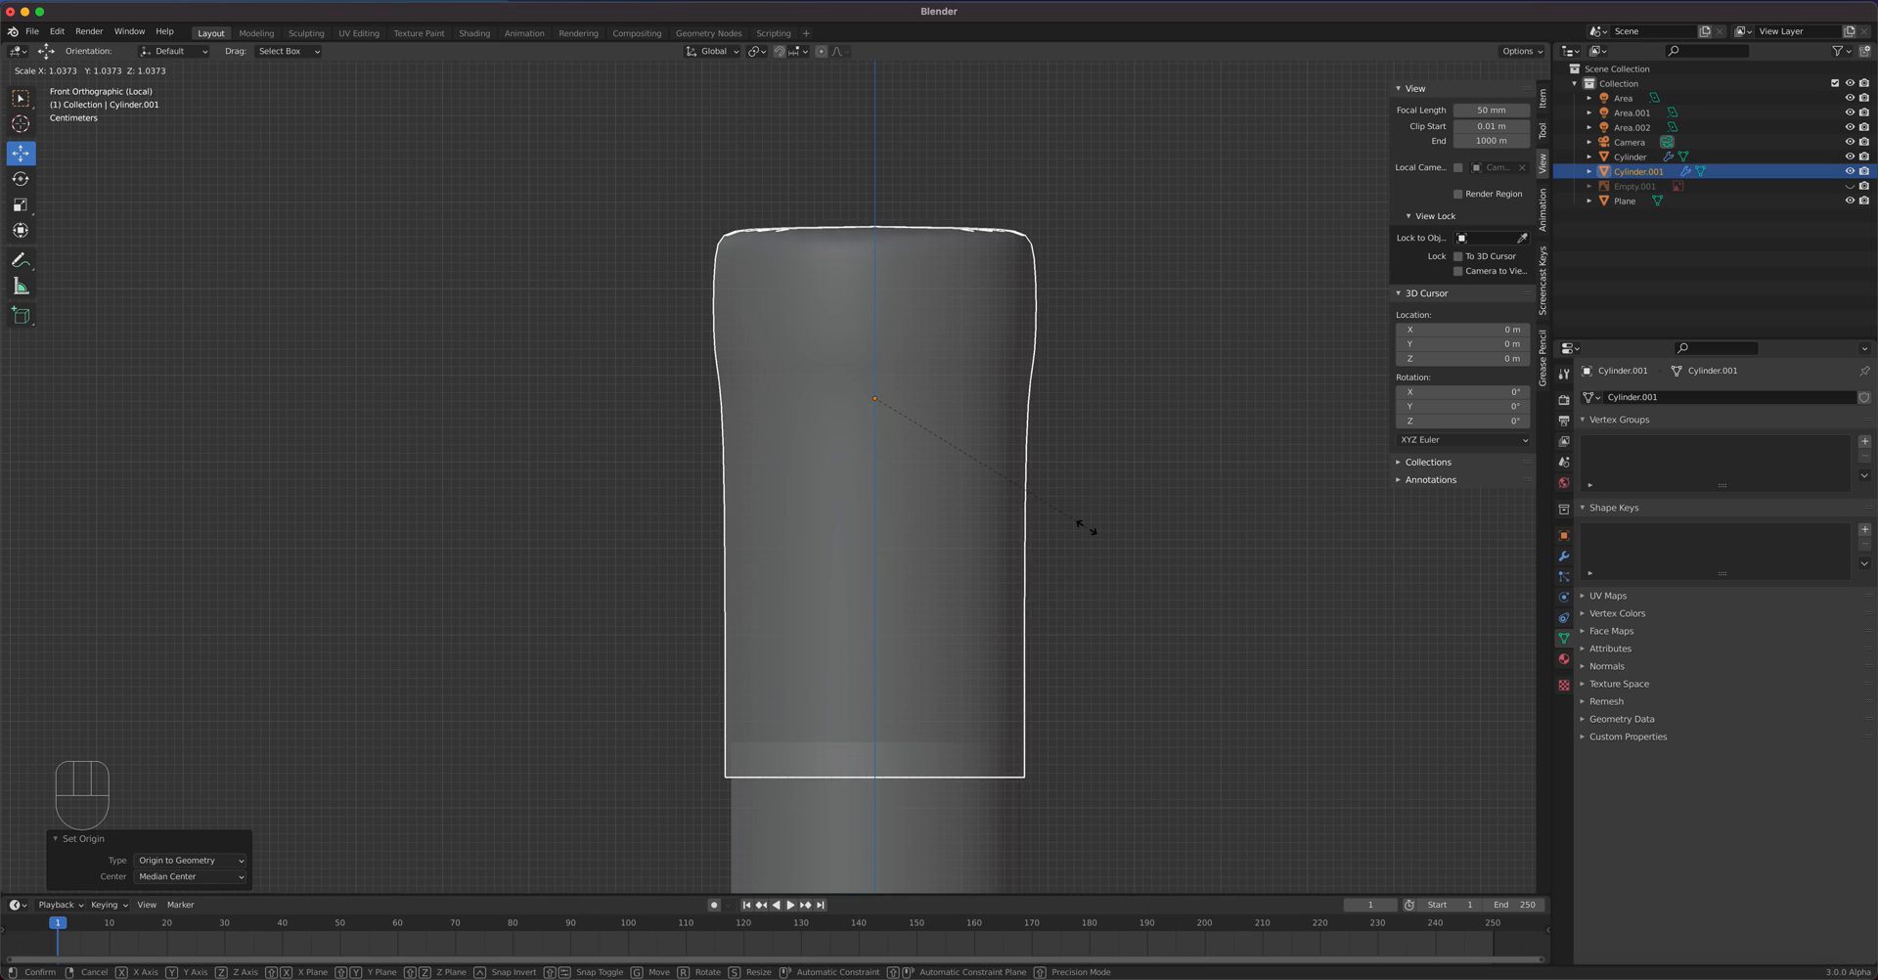
left_click(1087, 528)
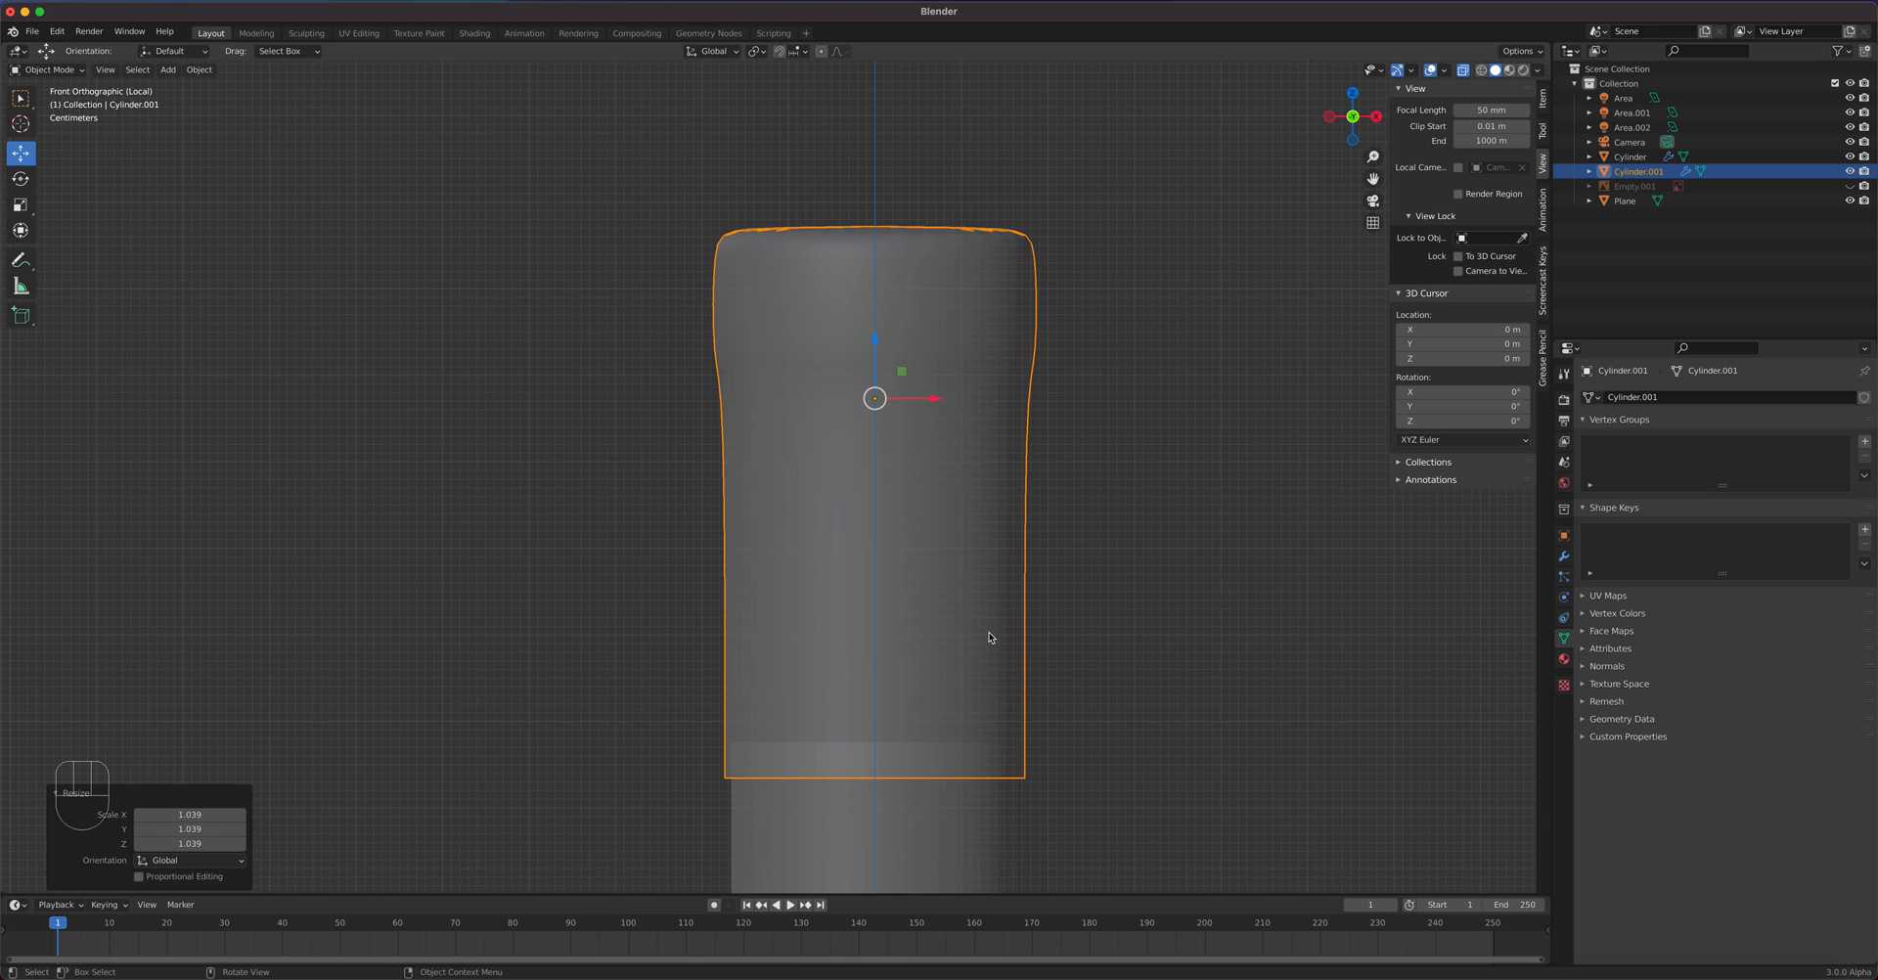
left_click(1509, 70)
left_click(1523, 70)
left_click(1509, 71)
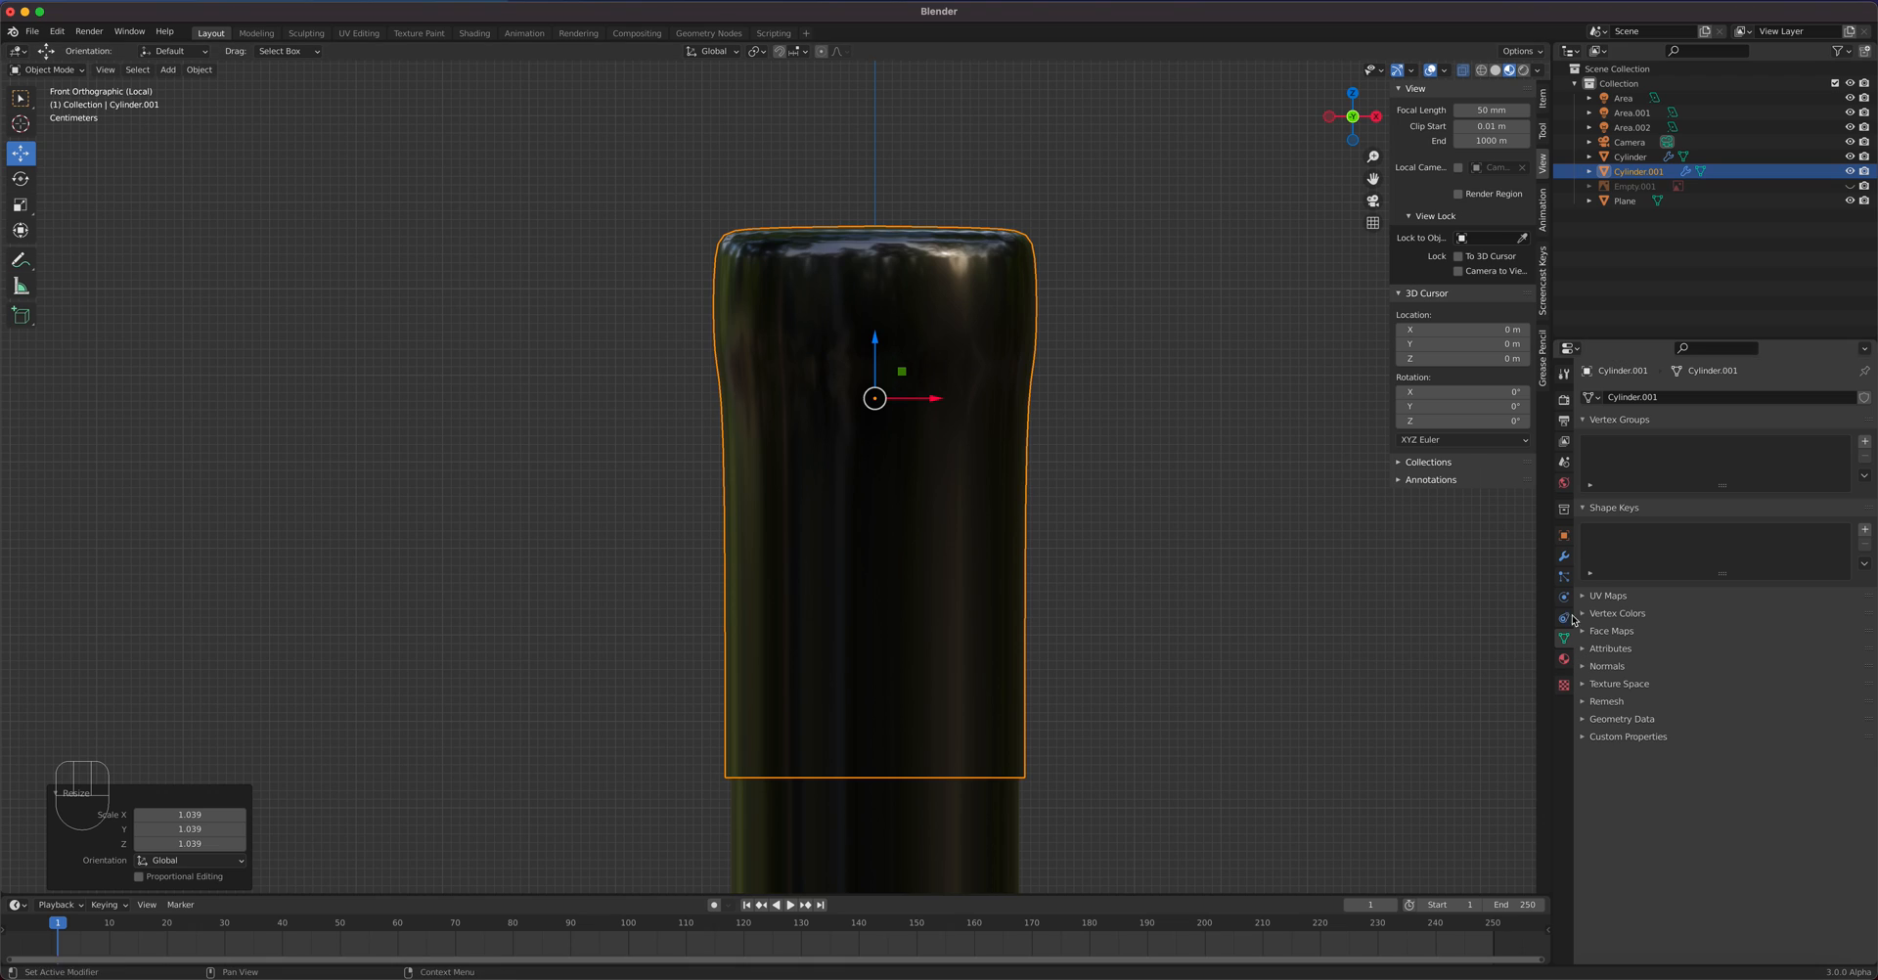
- Remove the bottle's material from the cap and give the cap a new material of its own
left_click(1563, 660)
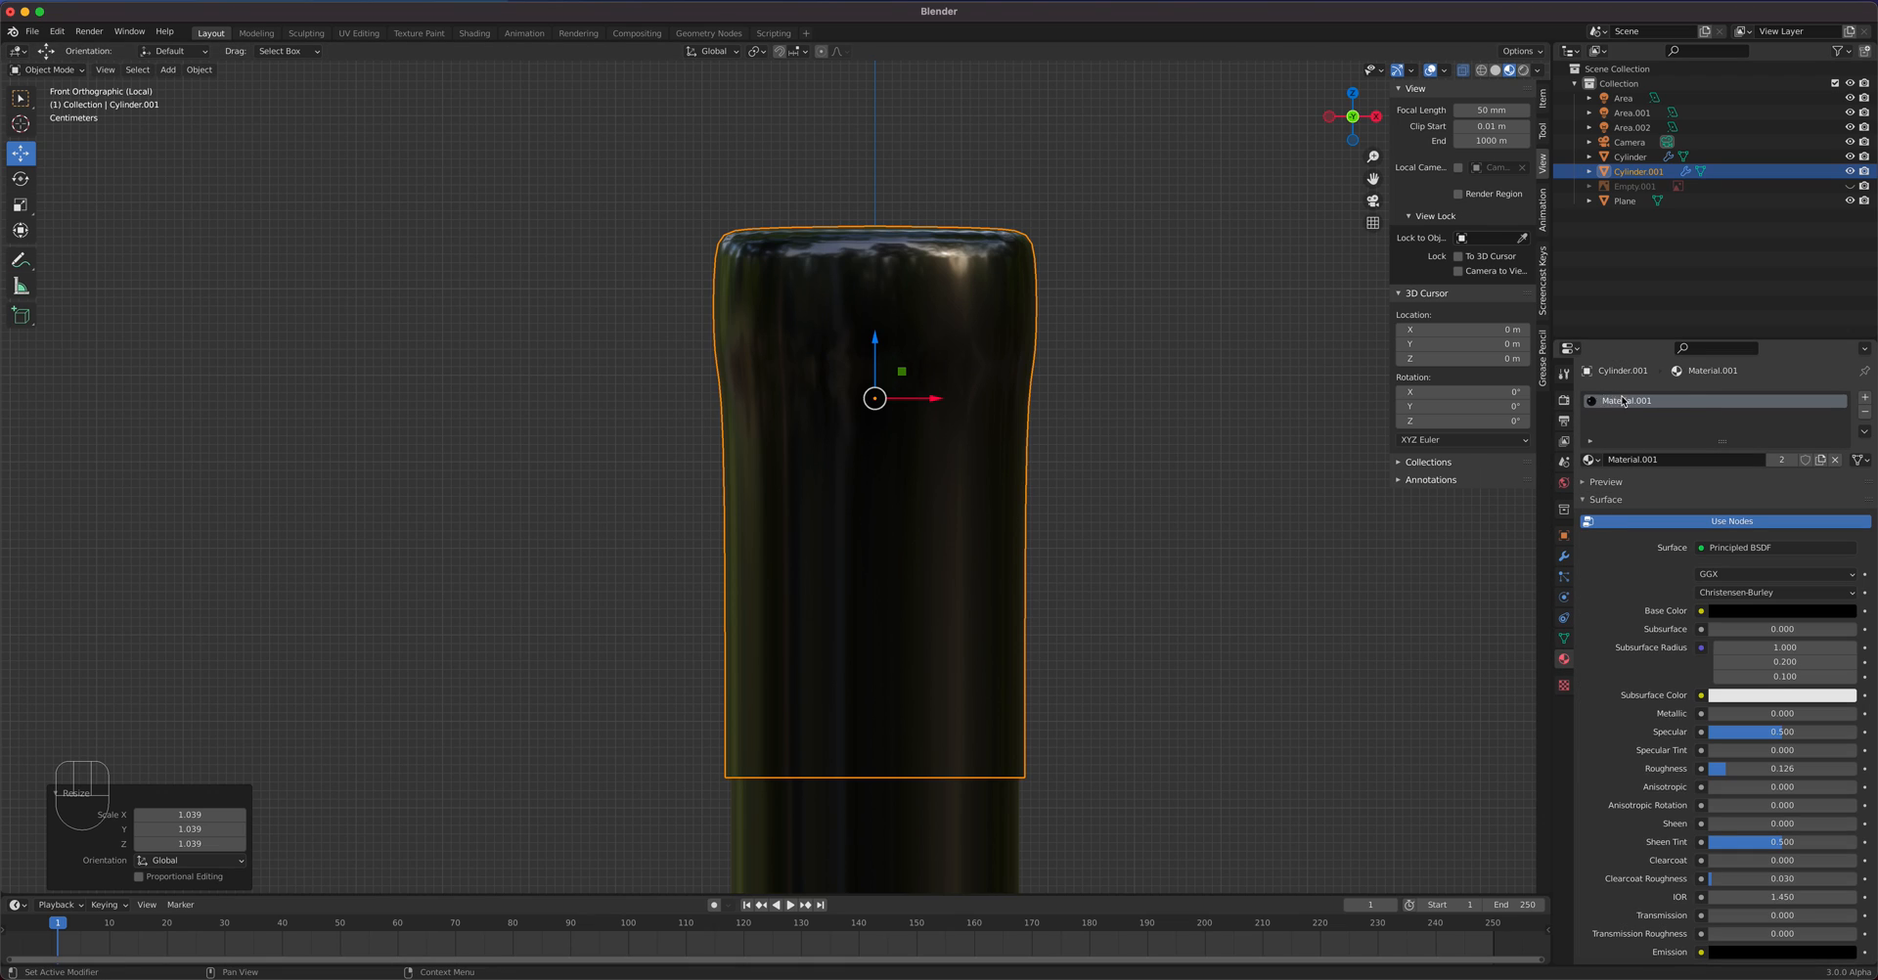
left_click(1867, 413)
left_click(1774, 456)
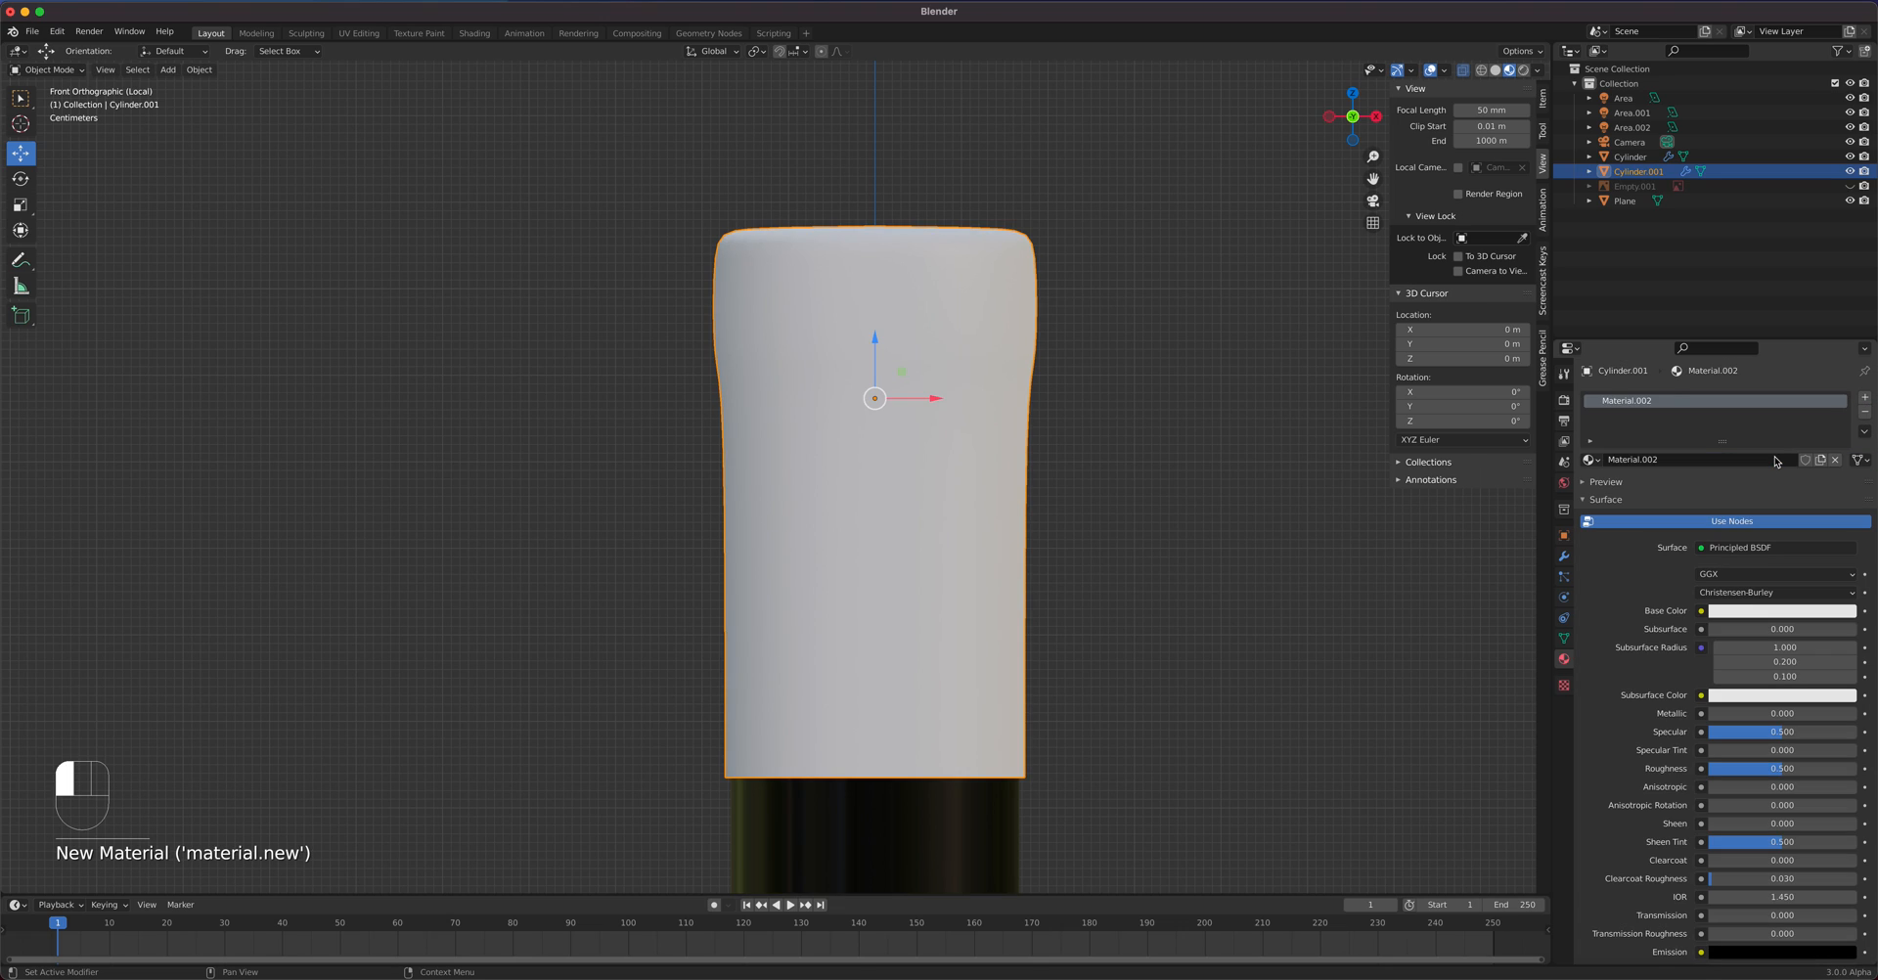
- Set the cap material's base color to a dark red and its roughness to about 0.421
left_click(1789, 620)
left_click(1779, 507)
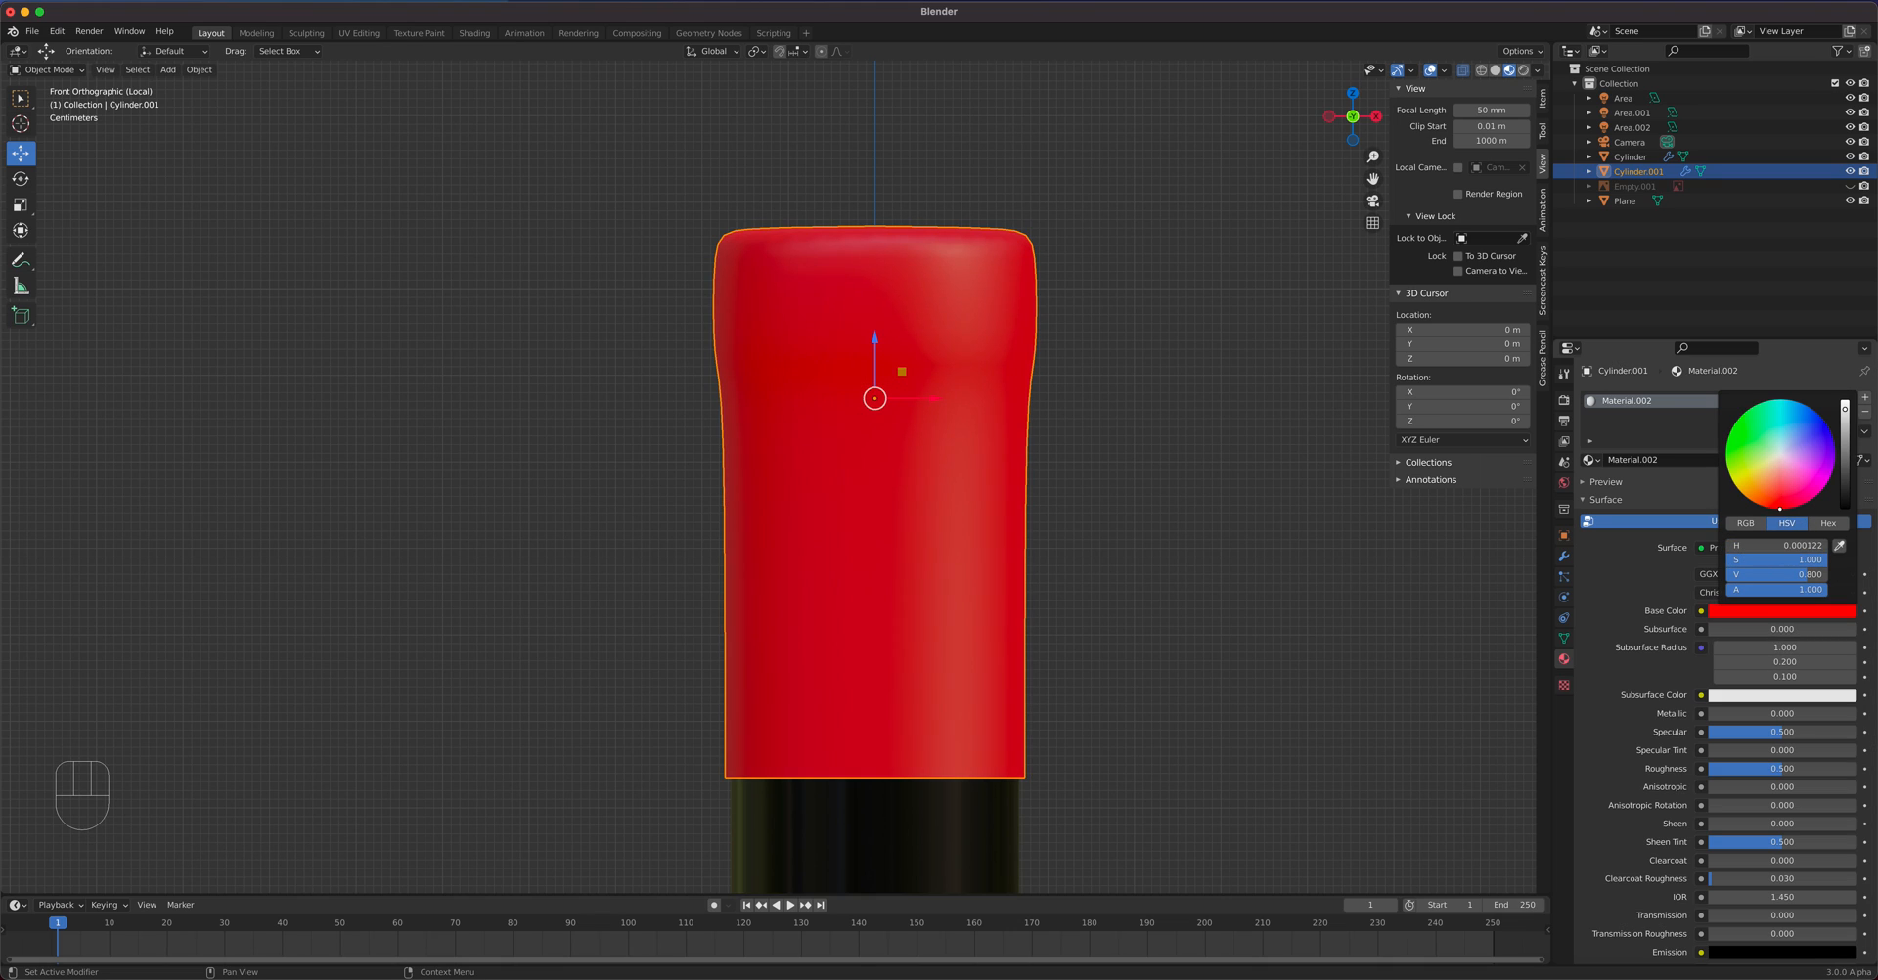
left_click_drag(1839, 435, 1844, 456)
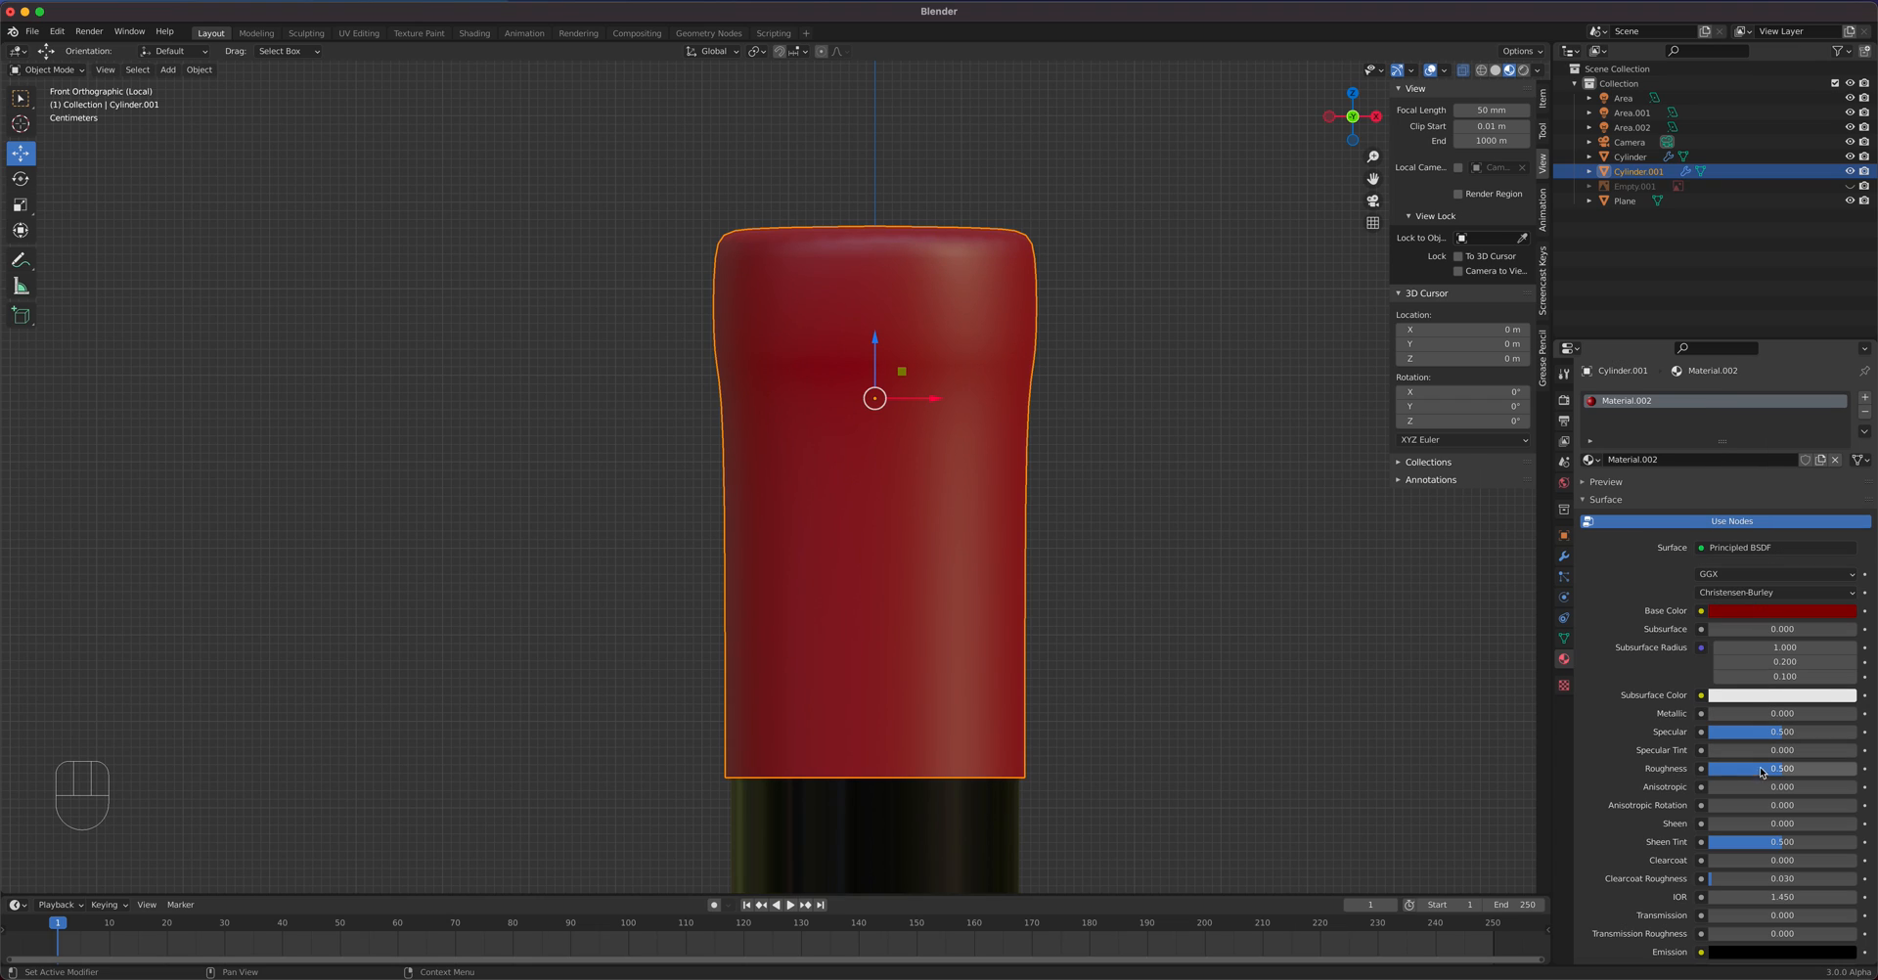
mouse_move(1777, 771)
left_mouse_down()
mouse_move(1747, 772)
mouse_move(1766, 769)
left_mouse_up()
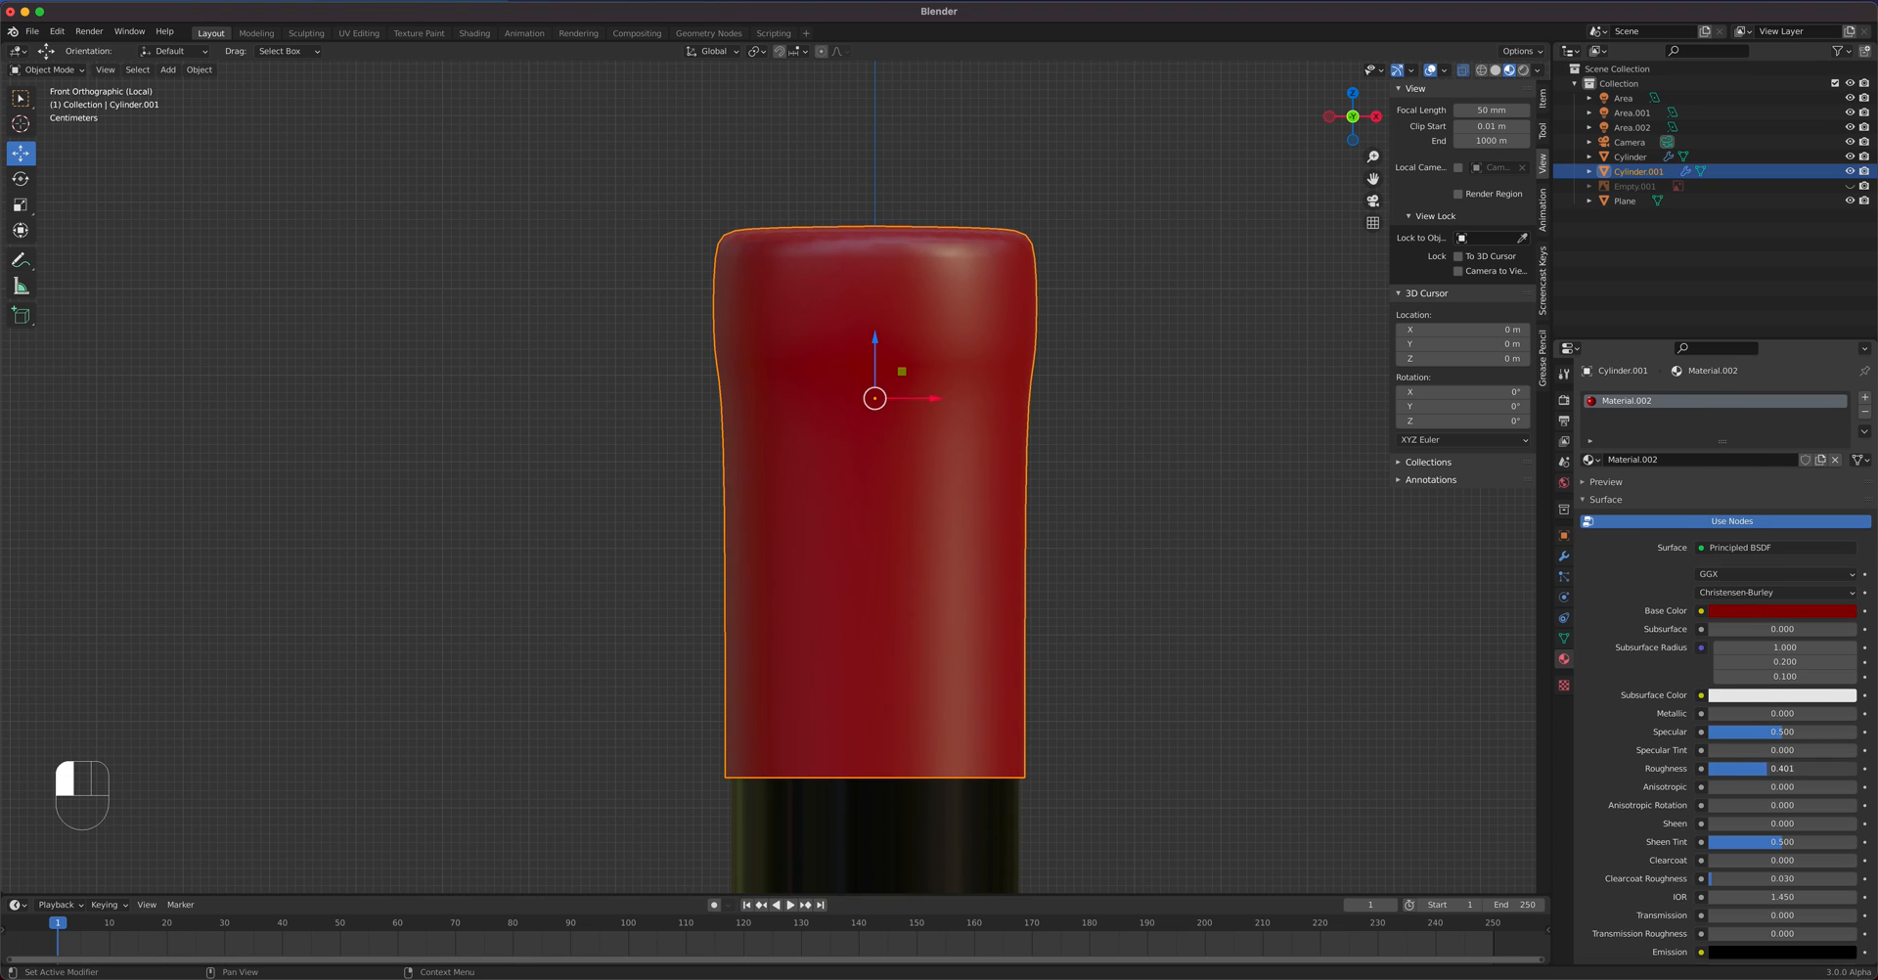
scroll(893, 602, "down", 3)
scroll(883, 519, "up", 2)
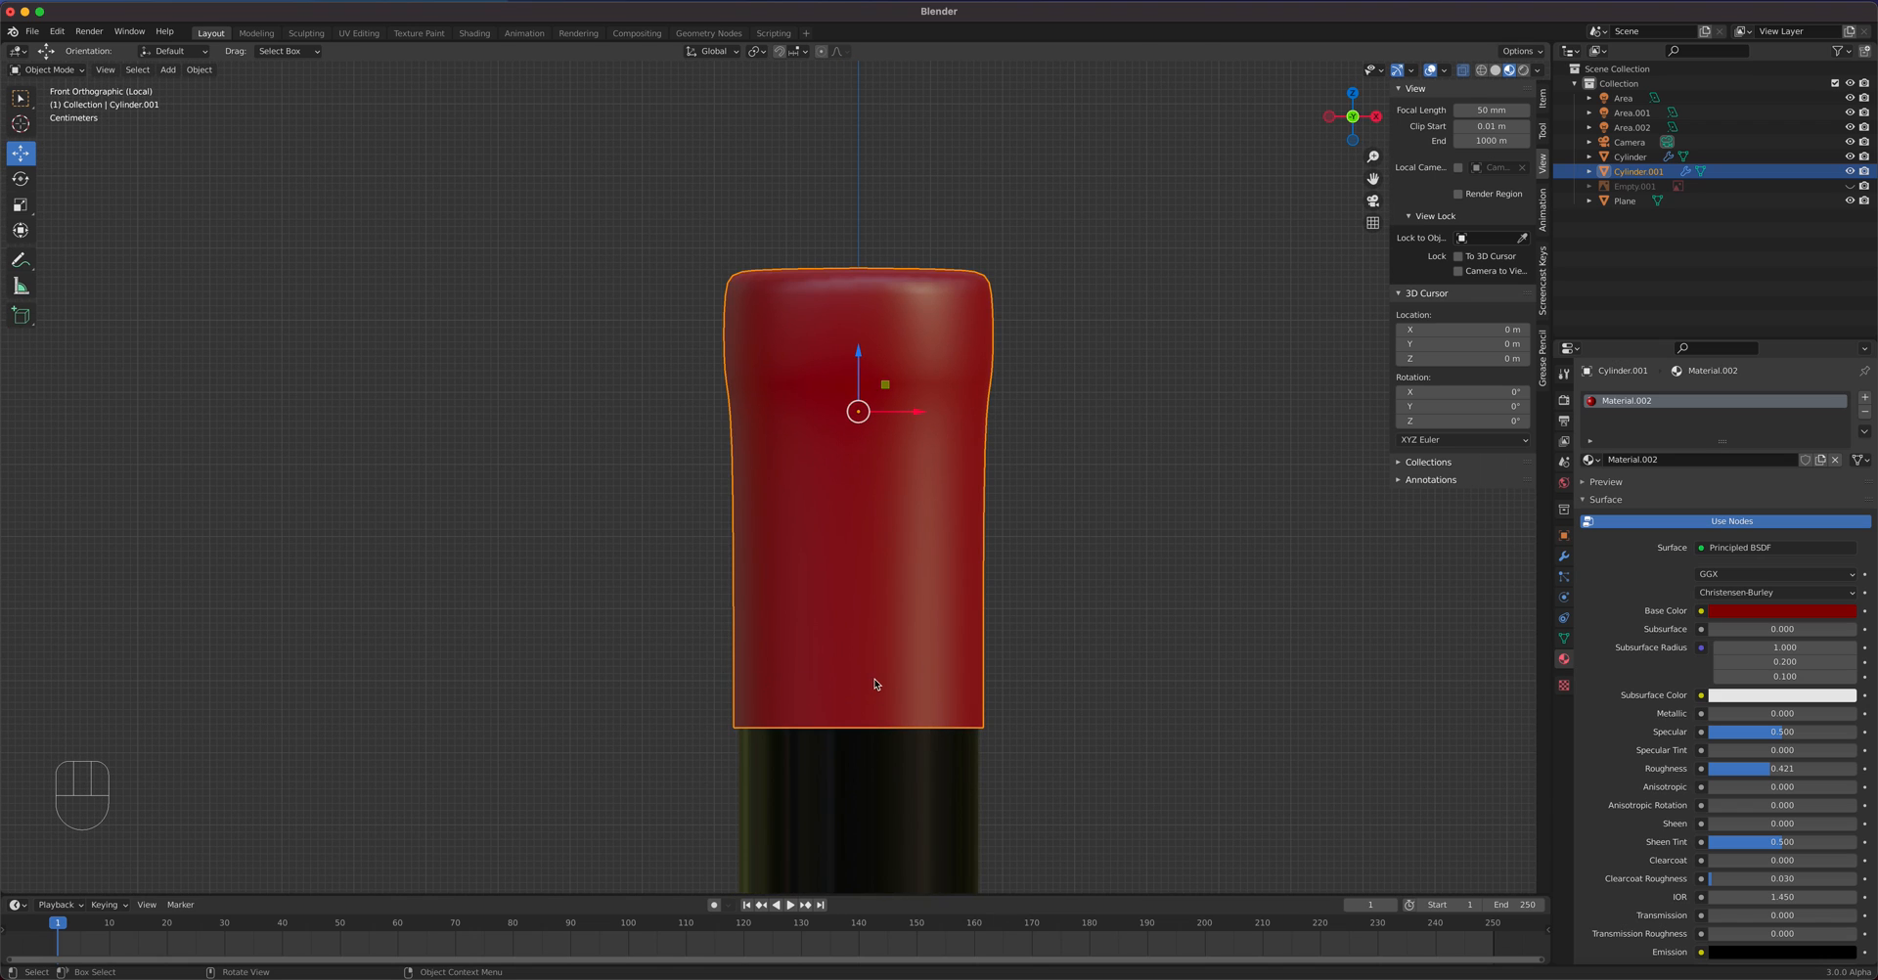
- Edit the cap's mesh and lower the right-hand vertices of its bottom rim in progressive stages to form a downward curve
left_click(1562, 557)
key("Tab")
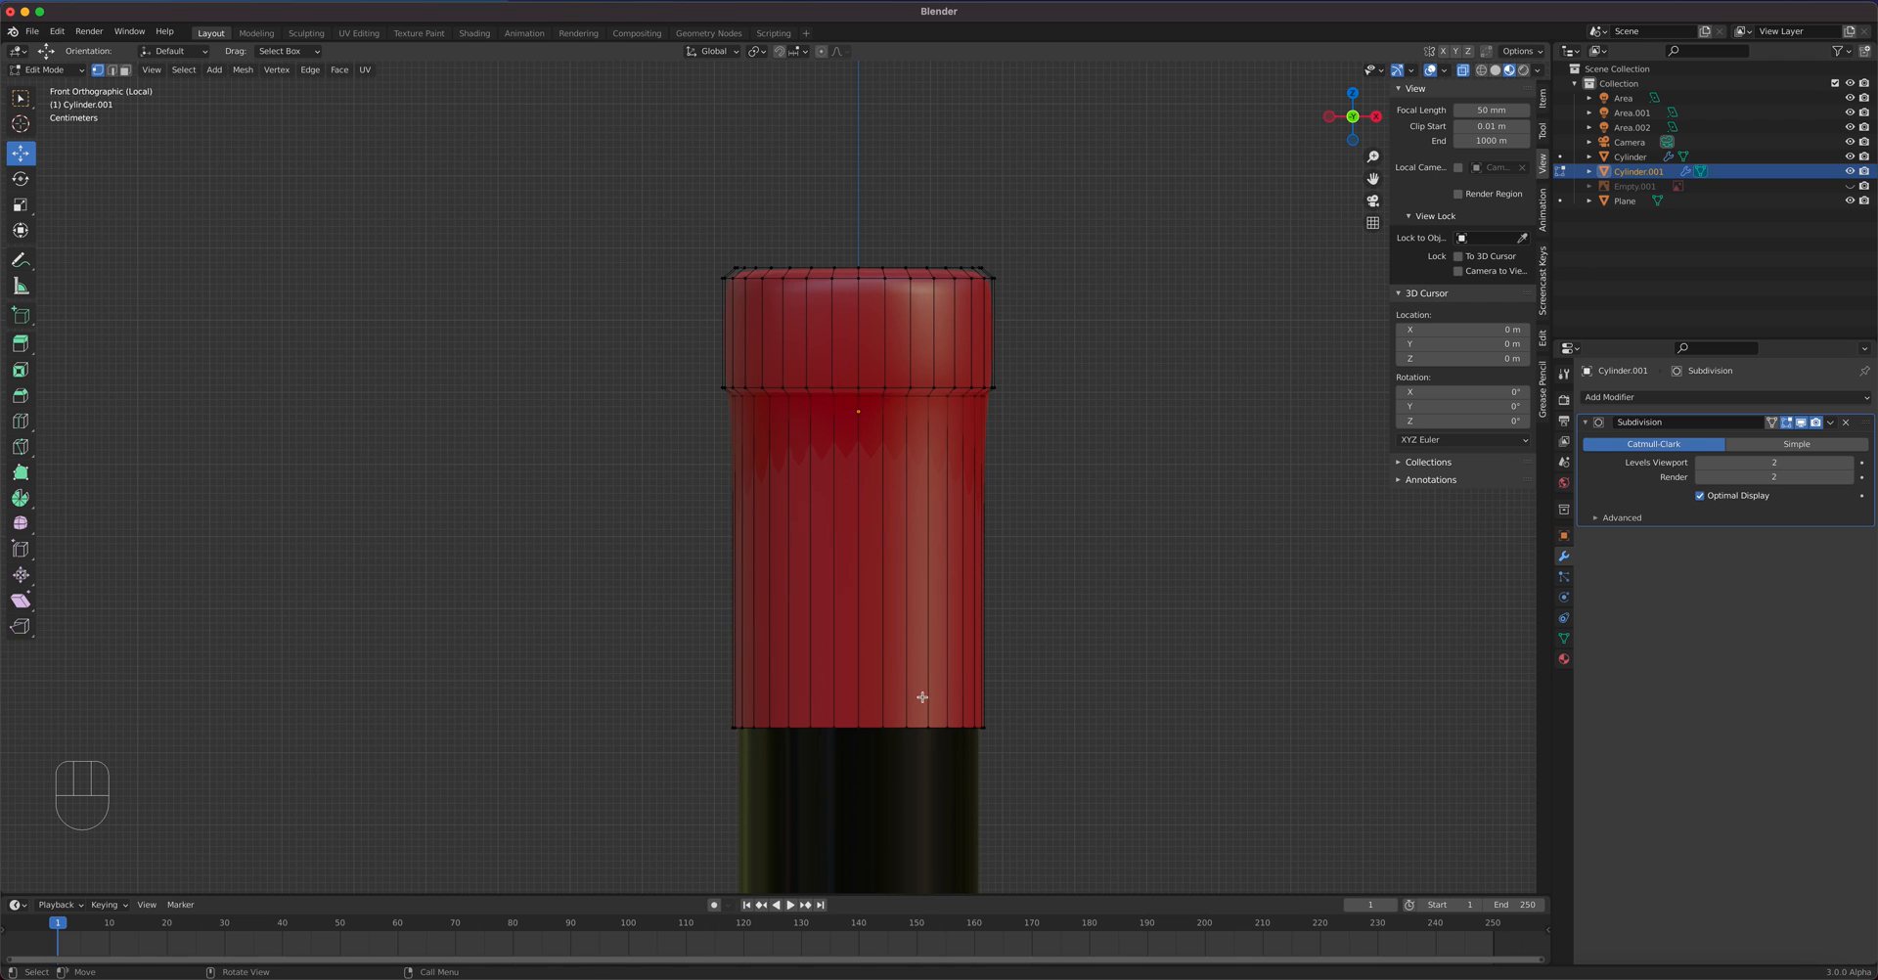
middle_click_drag(918, 679, 922, 347, "shift")
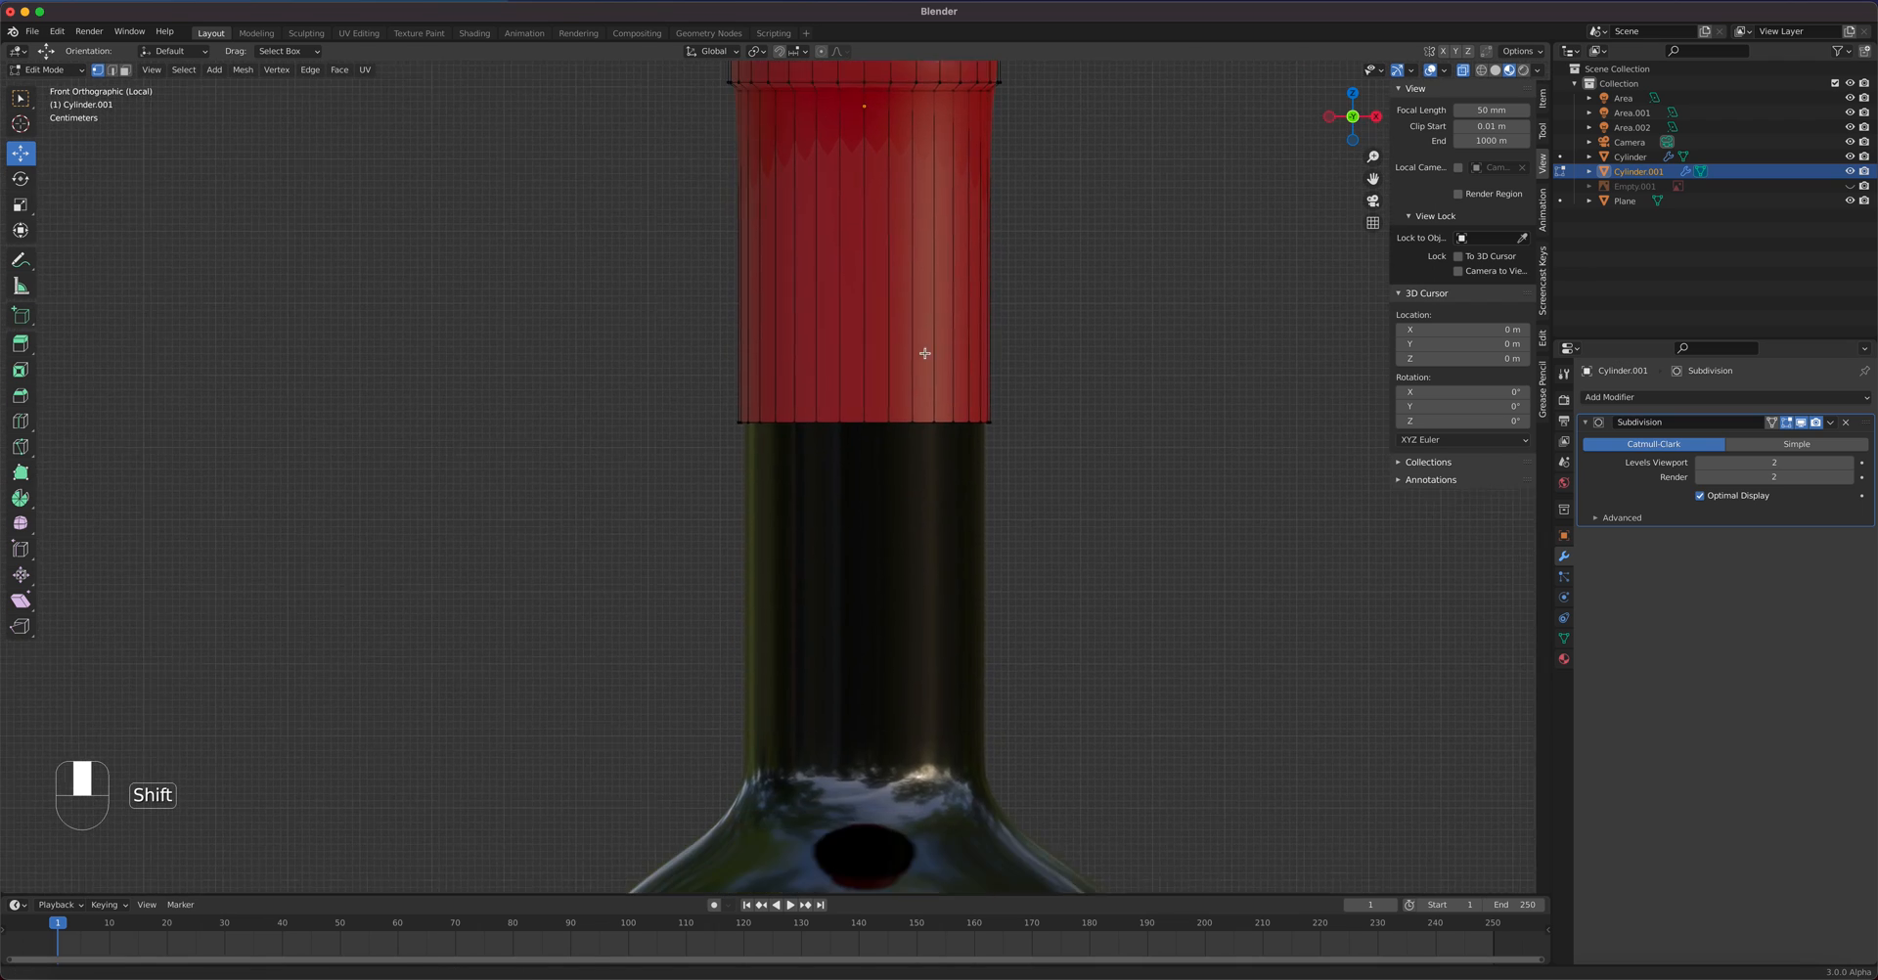
scroll(918, 385, "up", 4)
middle_click_drag(990, 427, 889, 584, "shift")
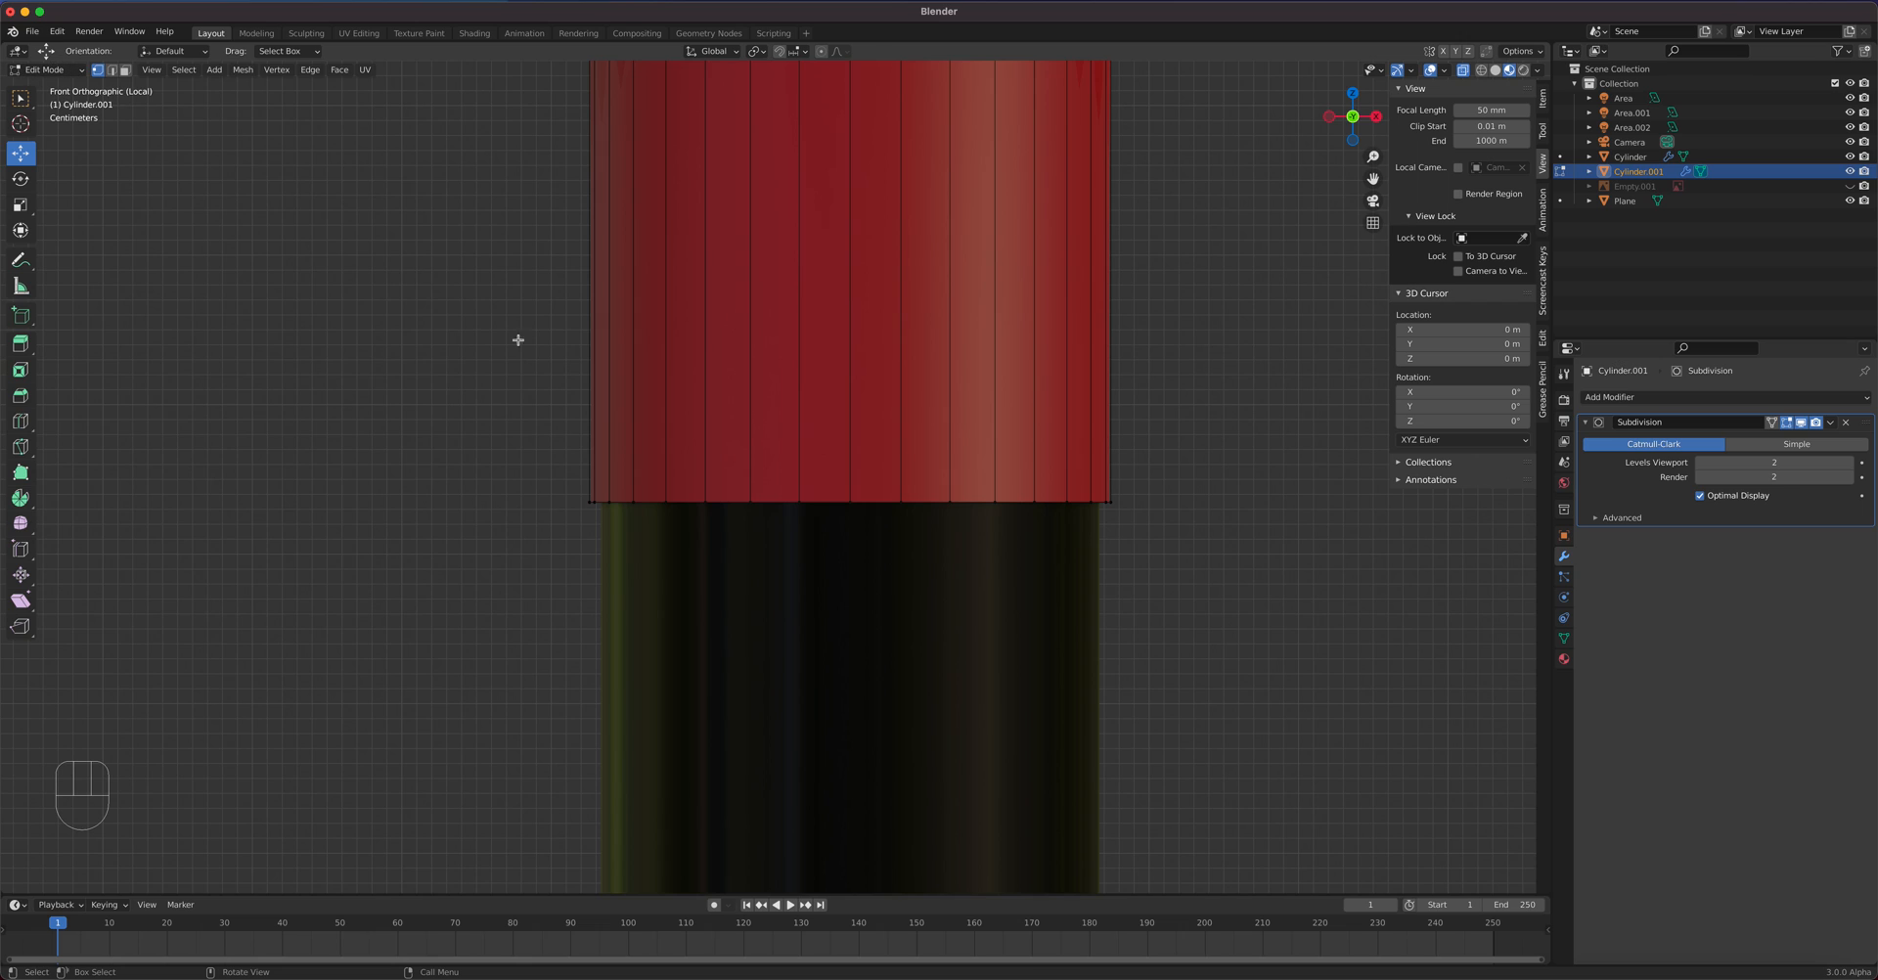
left_click_drag(1216, 608, 826, 446)
left_click_drag(1007, 443, 1006, 466)
left_click_drag(1228, 641, 886, 459)
left_click_drag(1026, 468, 1025, 482)
left_click_drag(1199, 613, 928, 493)
left_click_drag(1045, 475, 1044, 486)
left_click_drag(1192, 599, 1102, 539)
- Lower the left-hand vertices of the cap's bottom rim in smaller and smaller groups to complete the wavy edge
left_click_drag(521, 441, 717, 562)
left_click_drag(634, 448, 681, 543)
left_click_drag(622, 448, 640, 555)
left_click_drag(611, 457, 618, 557)
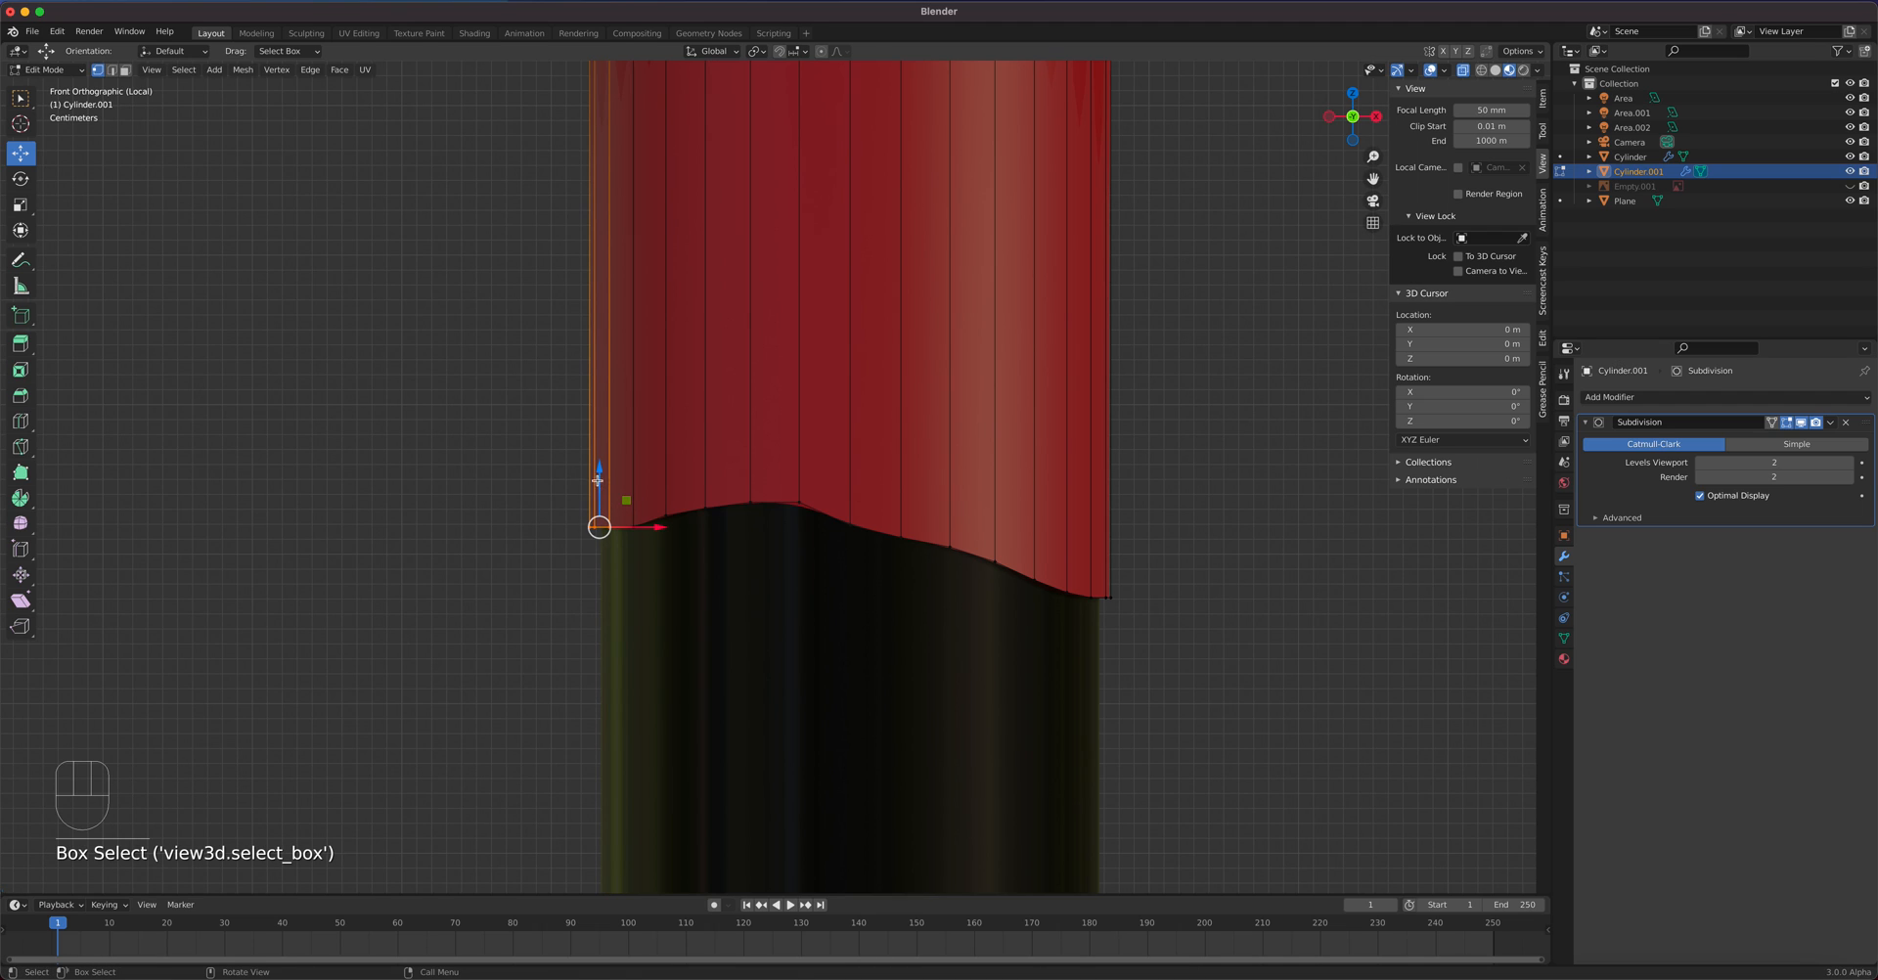
left_click_drag(599, 486, 598, 495)
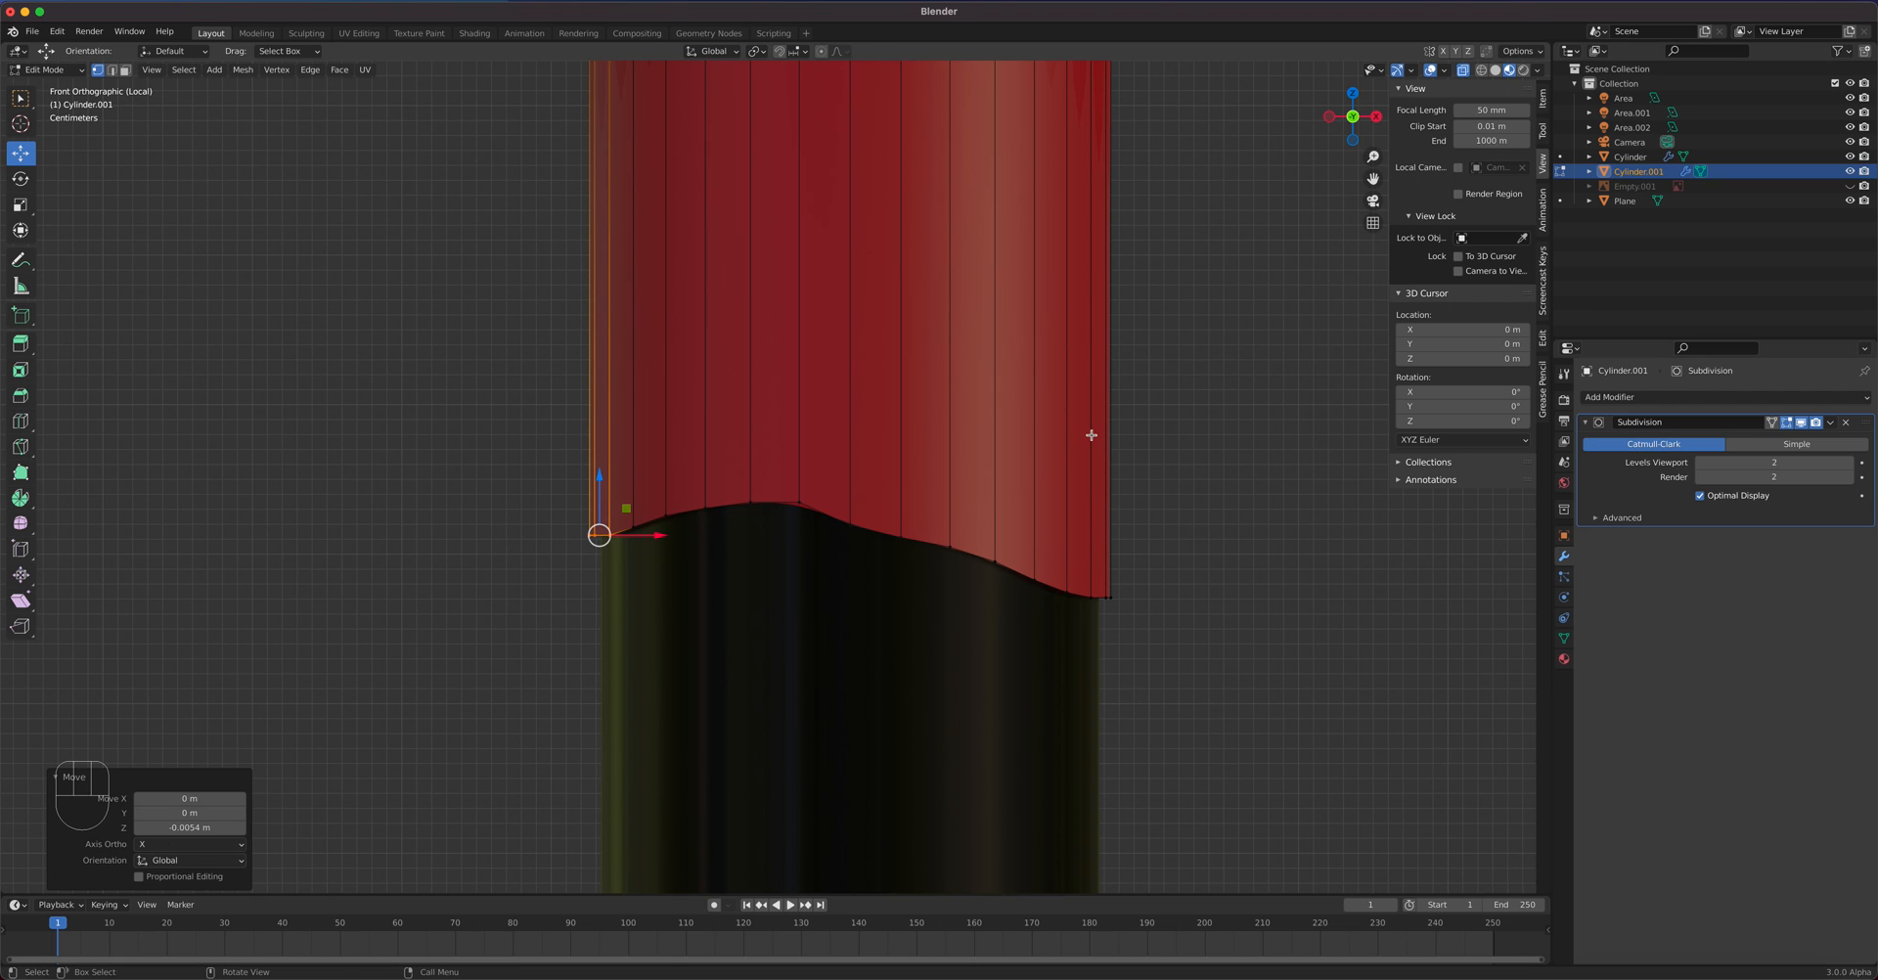
- Add a loop cut to the cap just above its wavy bottom rim, with a slide factor of about 0.892
scroll(1091, 433, "down", 4)
key("ctrl+r")
left_click(919, 335)
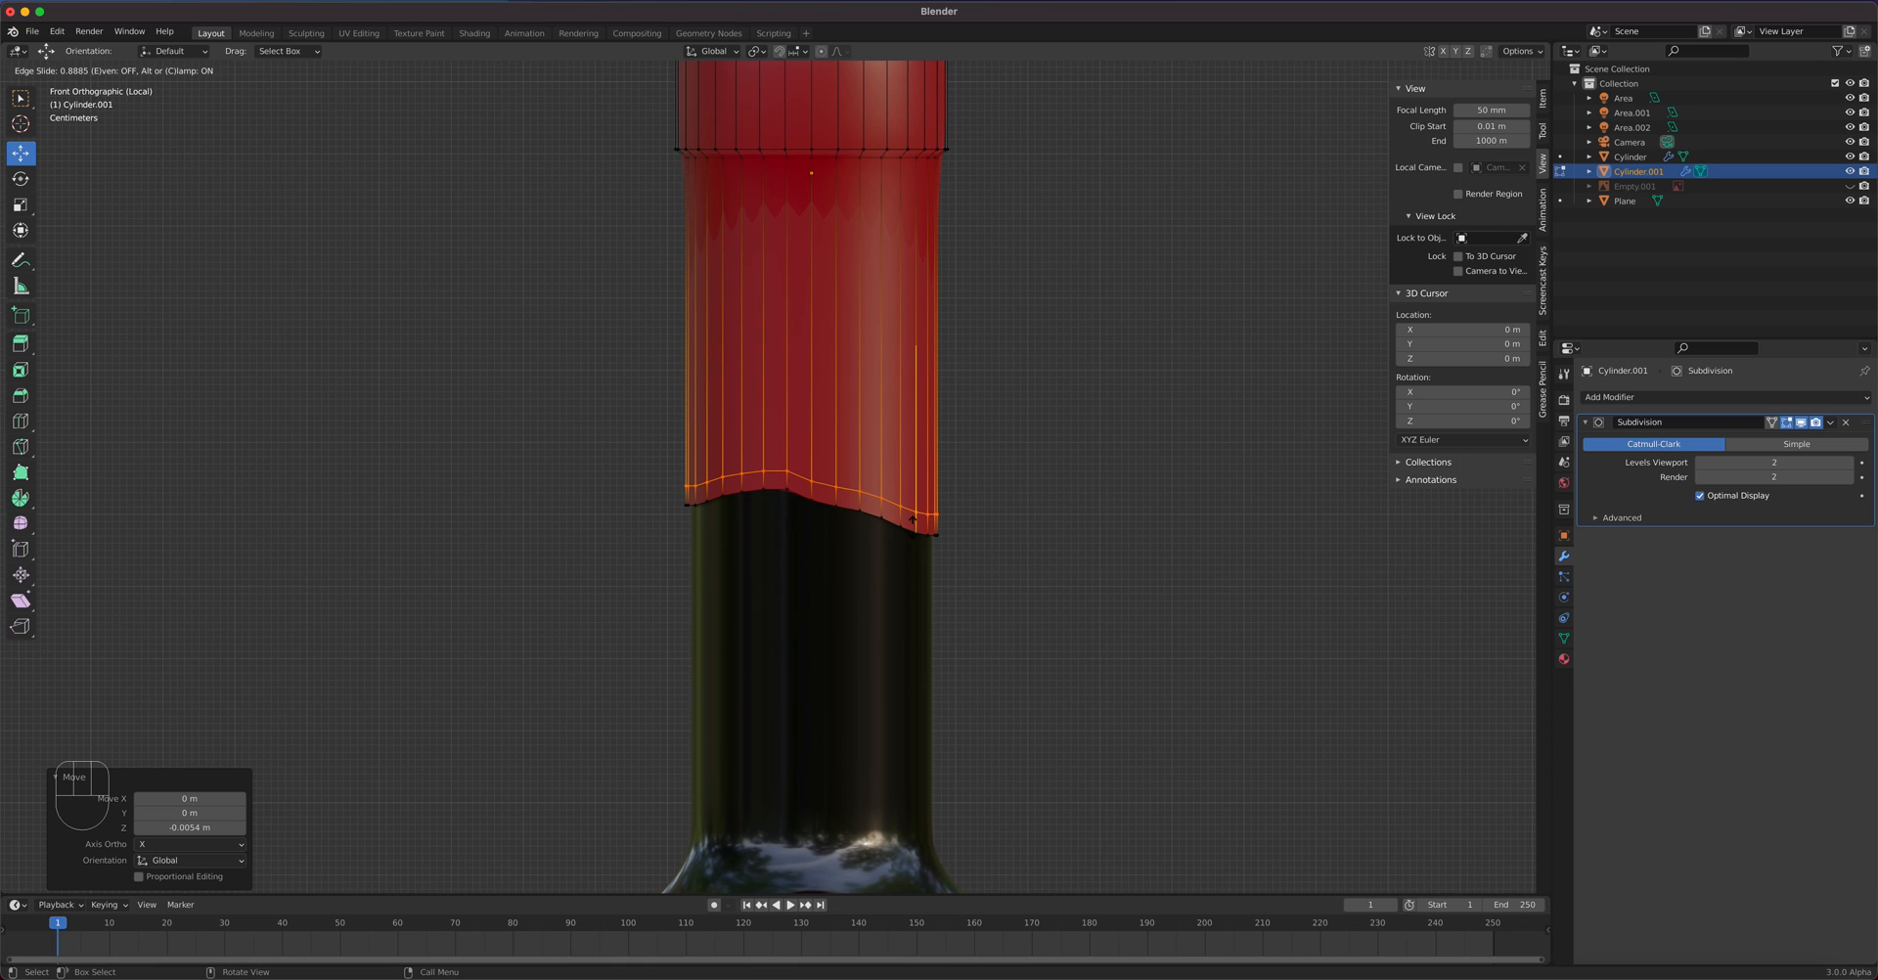
left_click(914, 520)
scroll(915, 510, "up", 4)
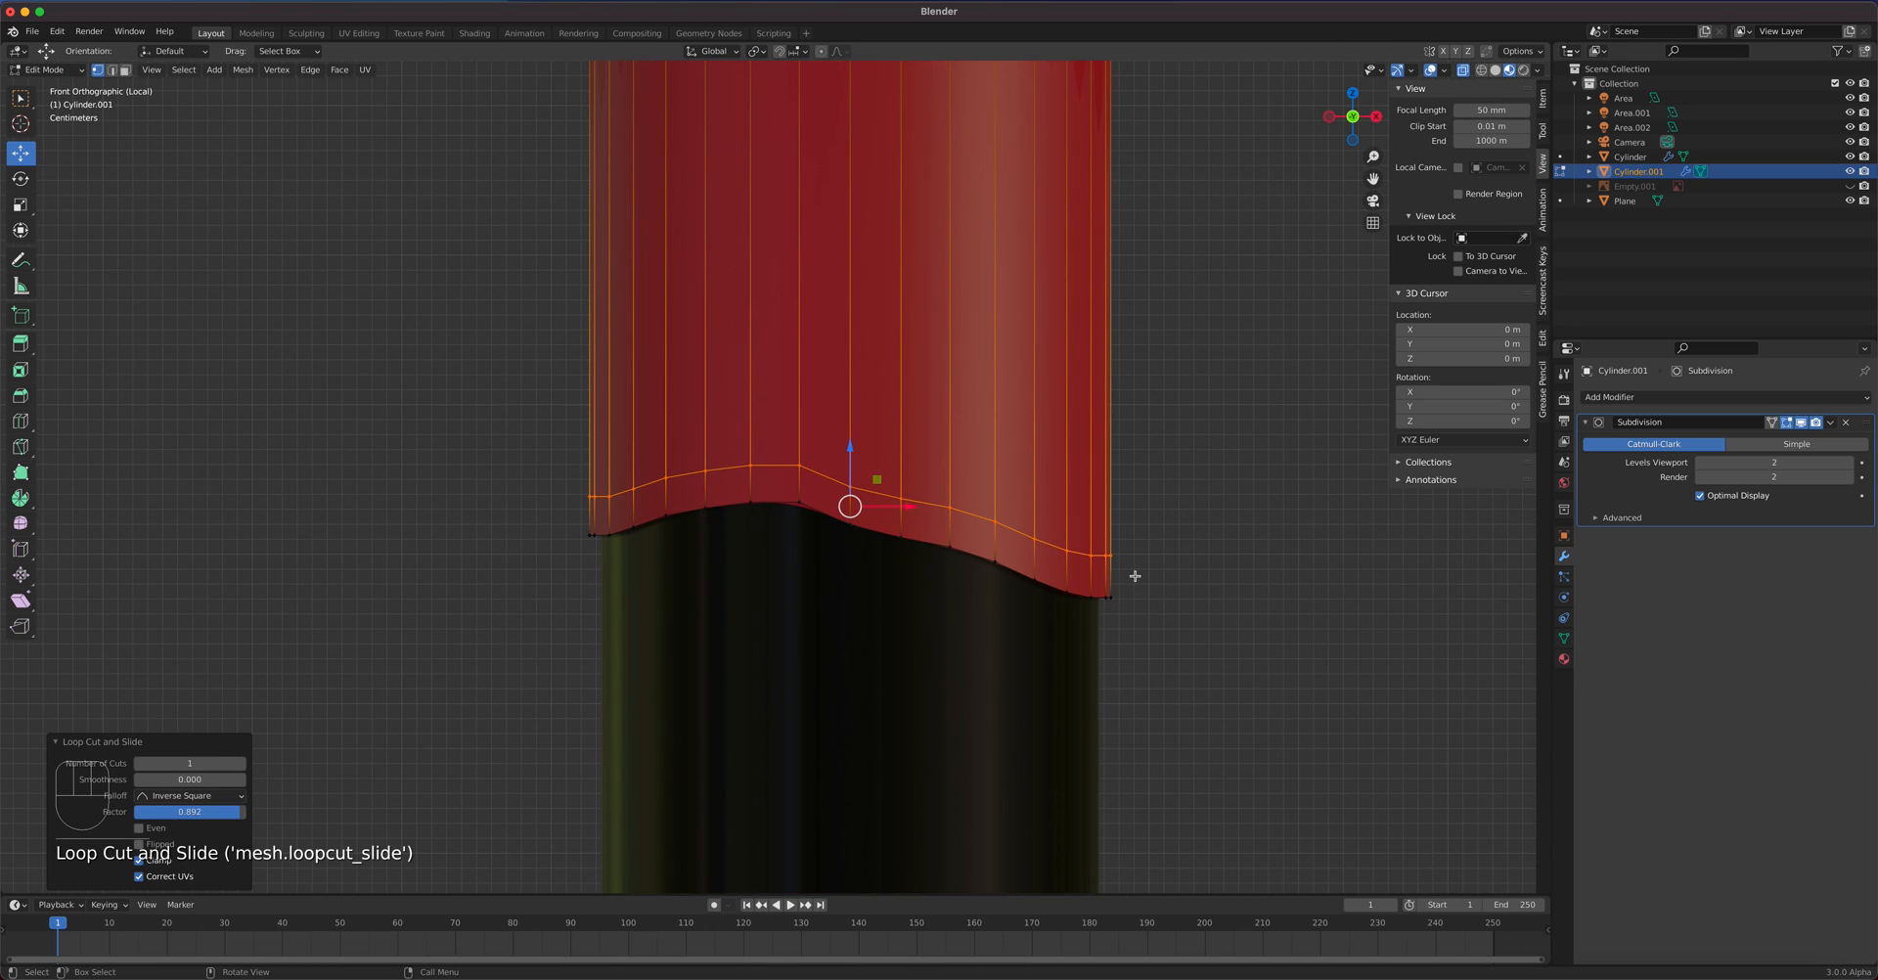
left_click_drag(1150, 606, 1080, 533)
mouse_move(1164, 629)
left_mouse_down()
mouse_move(1080, 576)
mouse_move(1172, 599)
mouse_move(1155, 599)
left_mouse_up()
left_click(1062, 549)
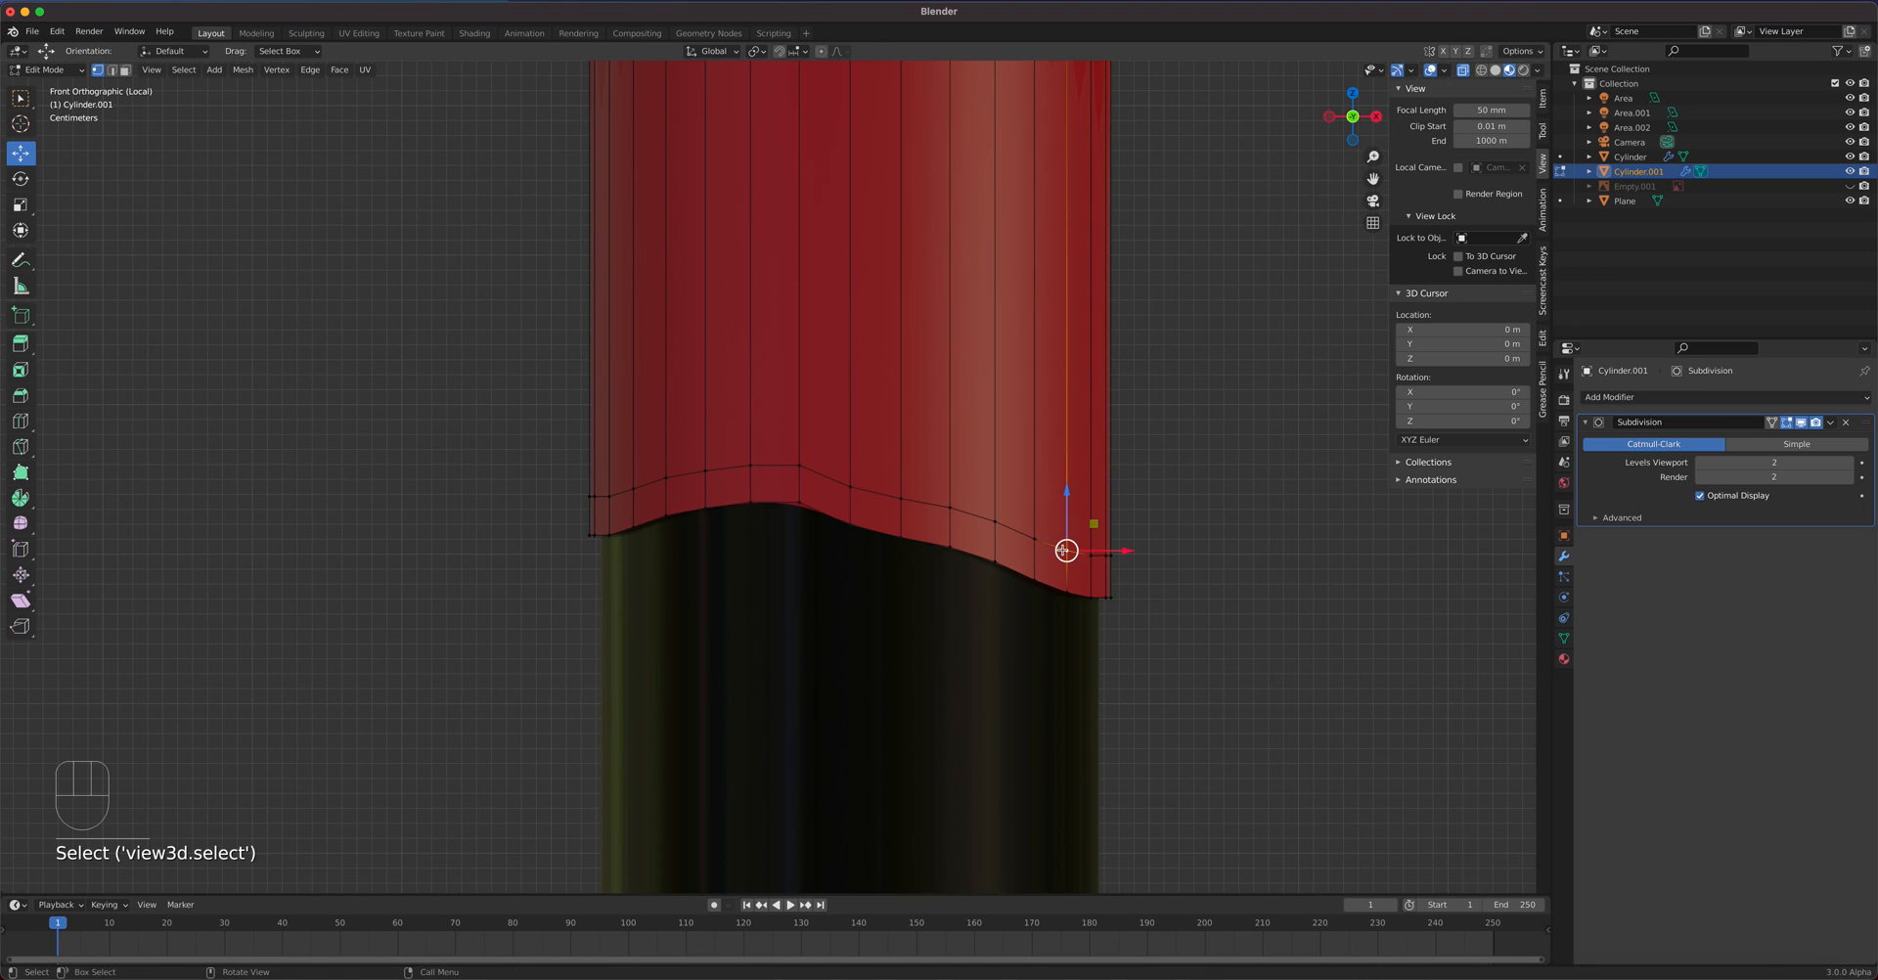
- Add a second loop cut higher up the cap's straight section, with a slide factor of about 0.655
scroll(1057, 412, "down", 3)
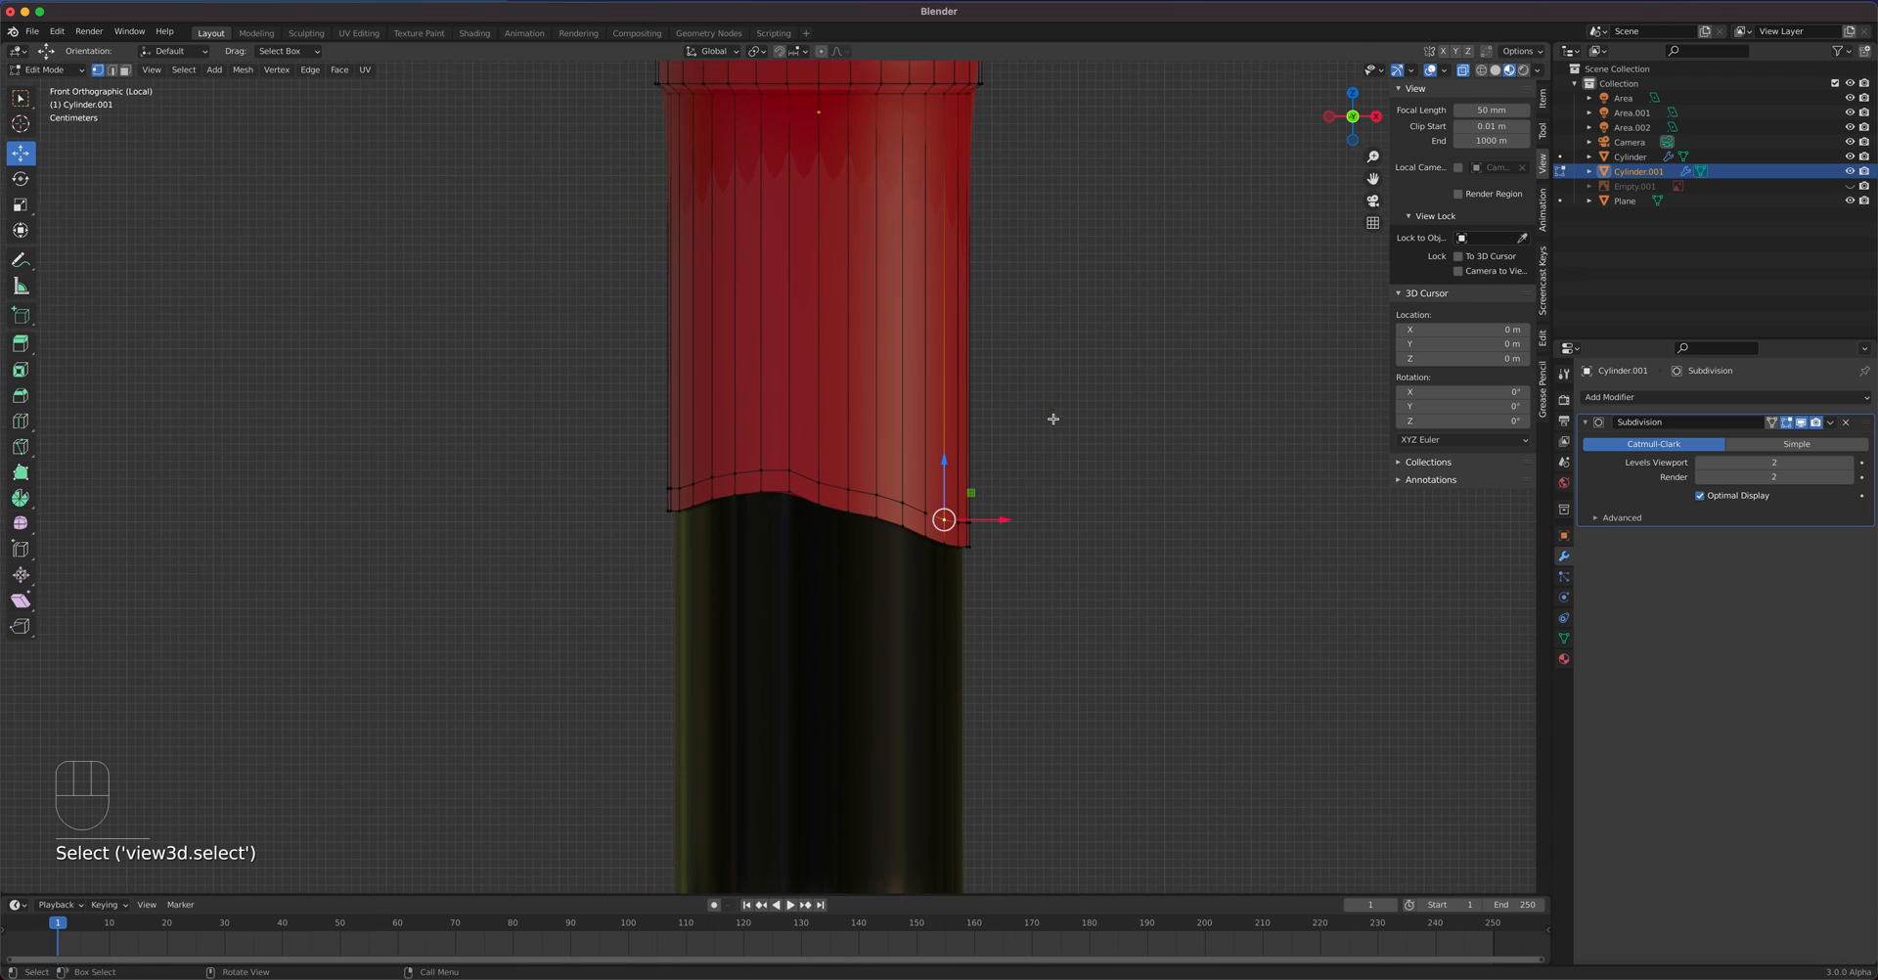
key("ctrl+r")
left_click(941, 293)
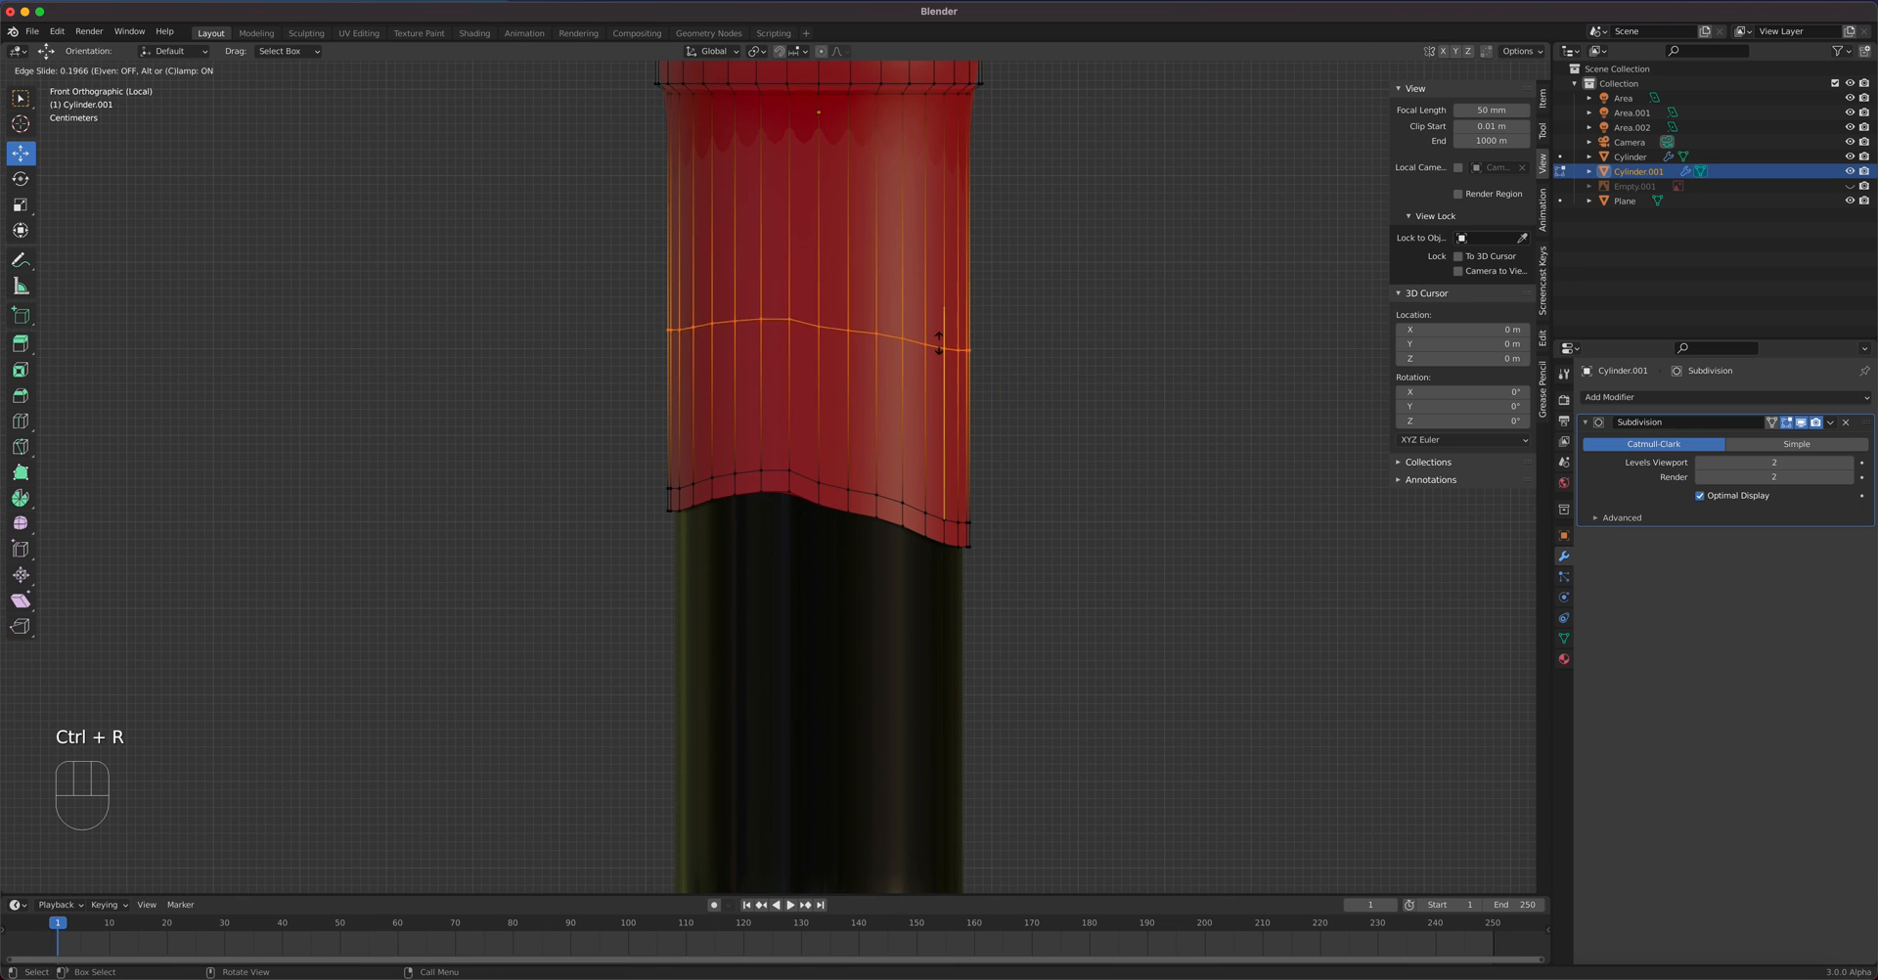
left_click(939, 434)
scroll(925, 535, "up", 2)
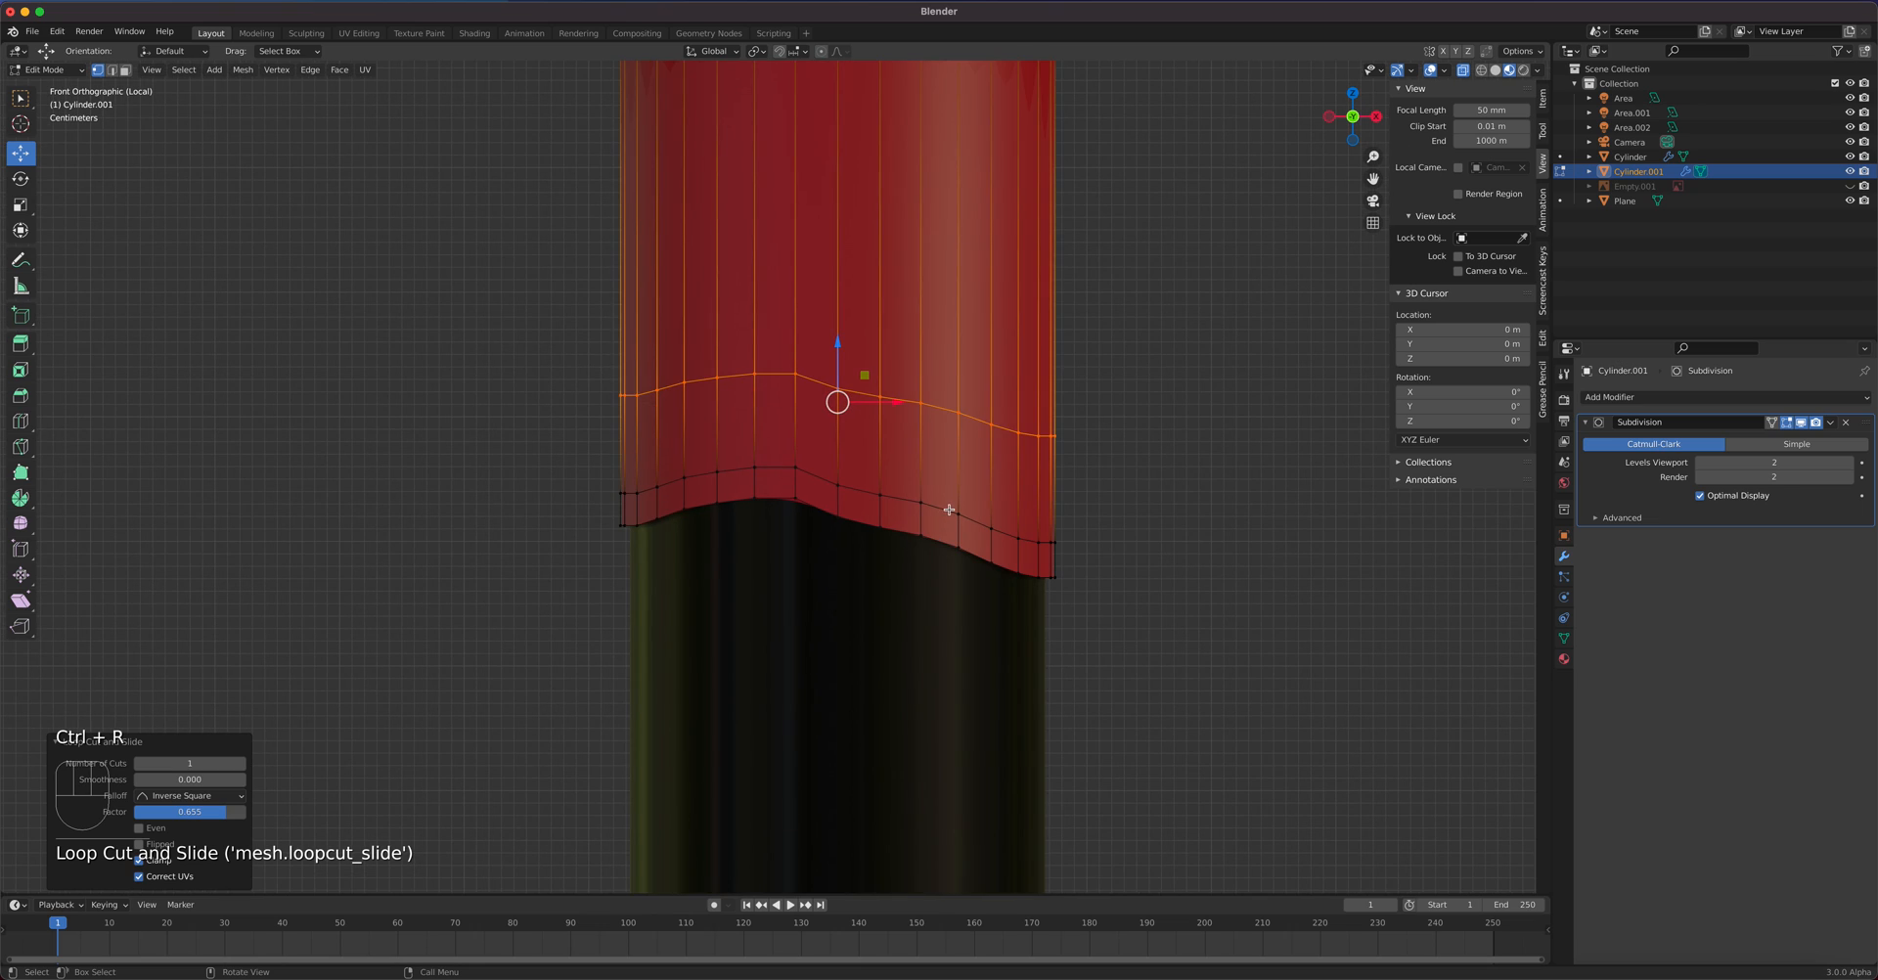
- Scale the edge loop just above the cap's wavy rim outward to about 1.022 and return to Object Mode
left_click(954, 511)
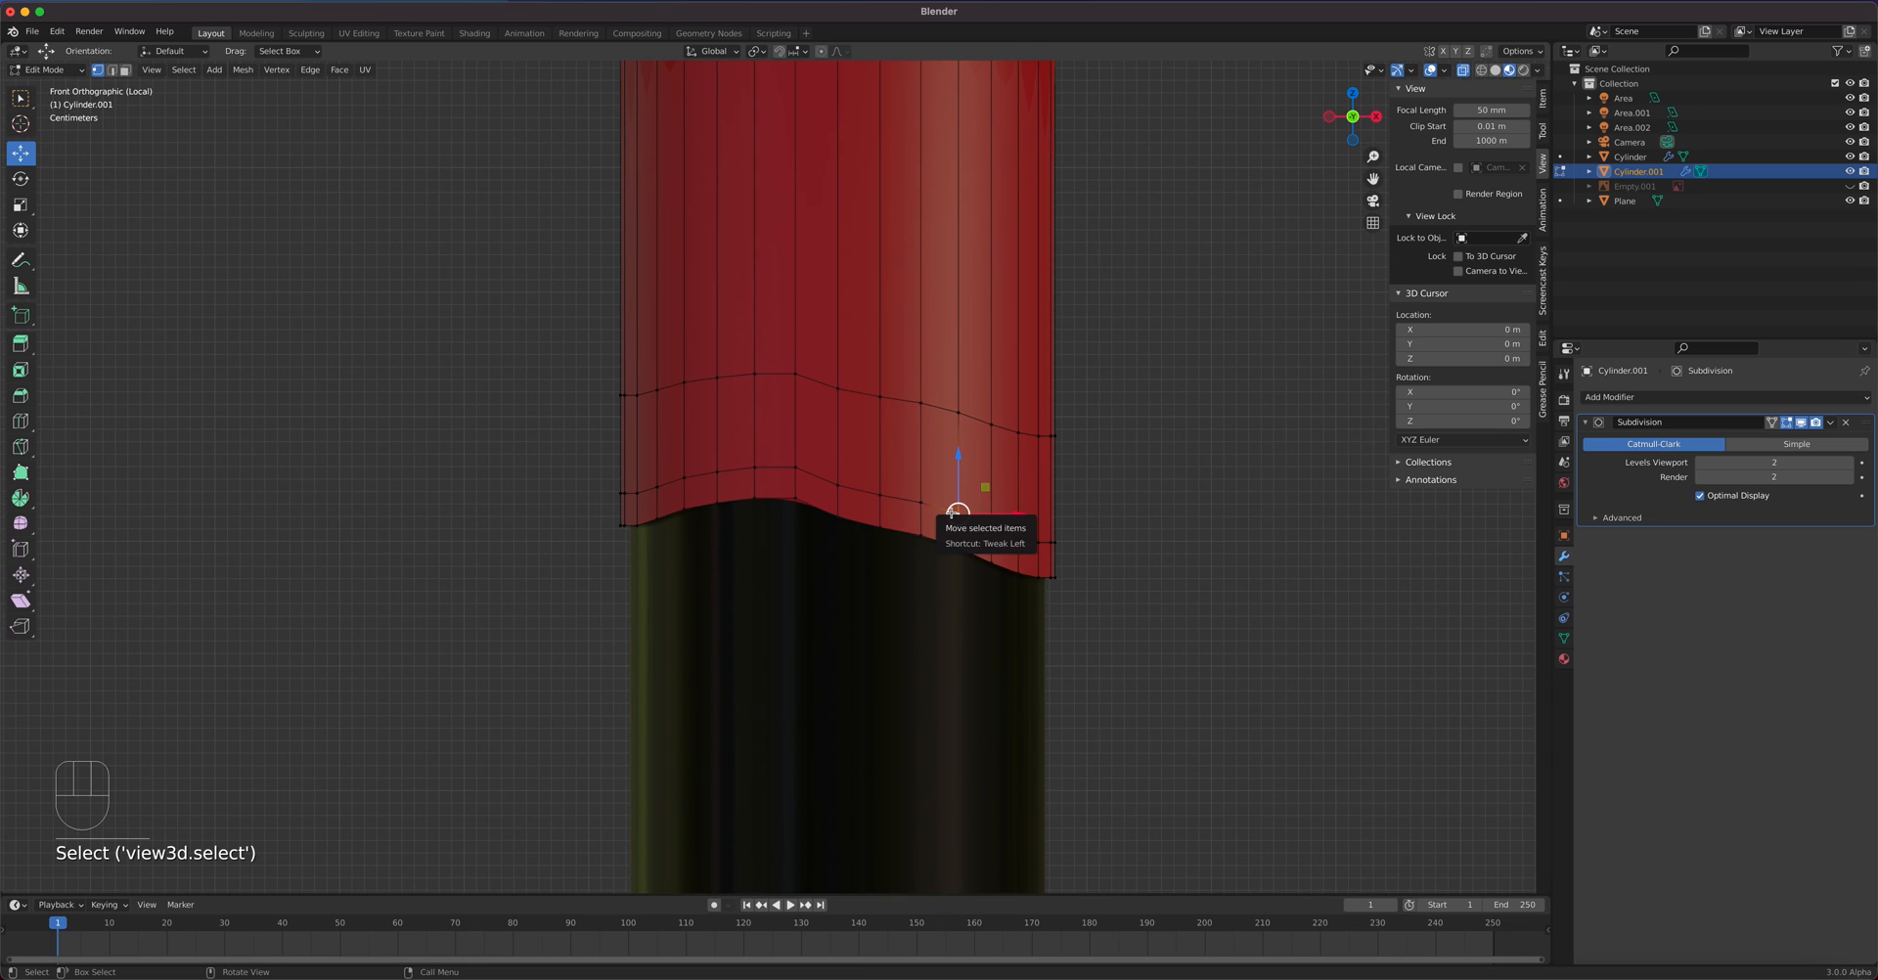
left_click(955, 511, "alt")
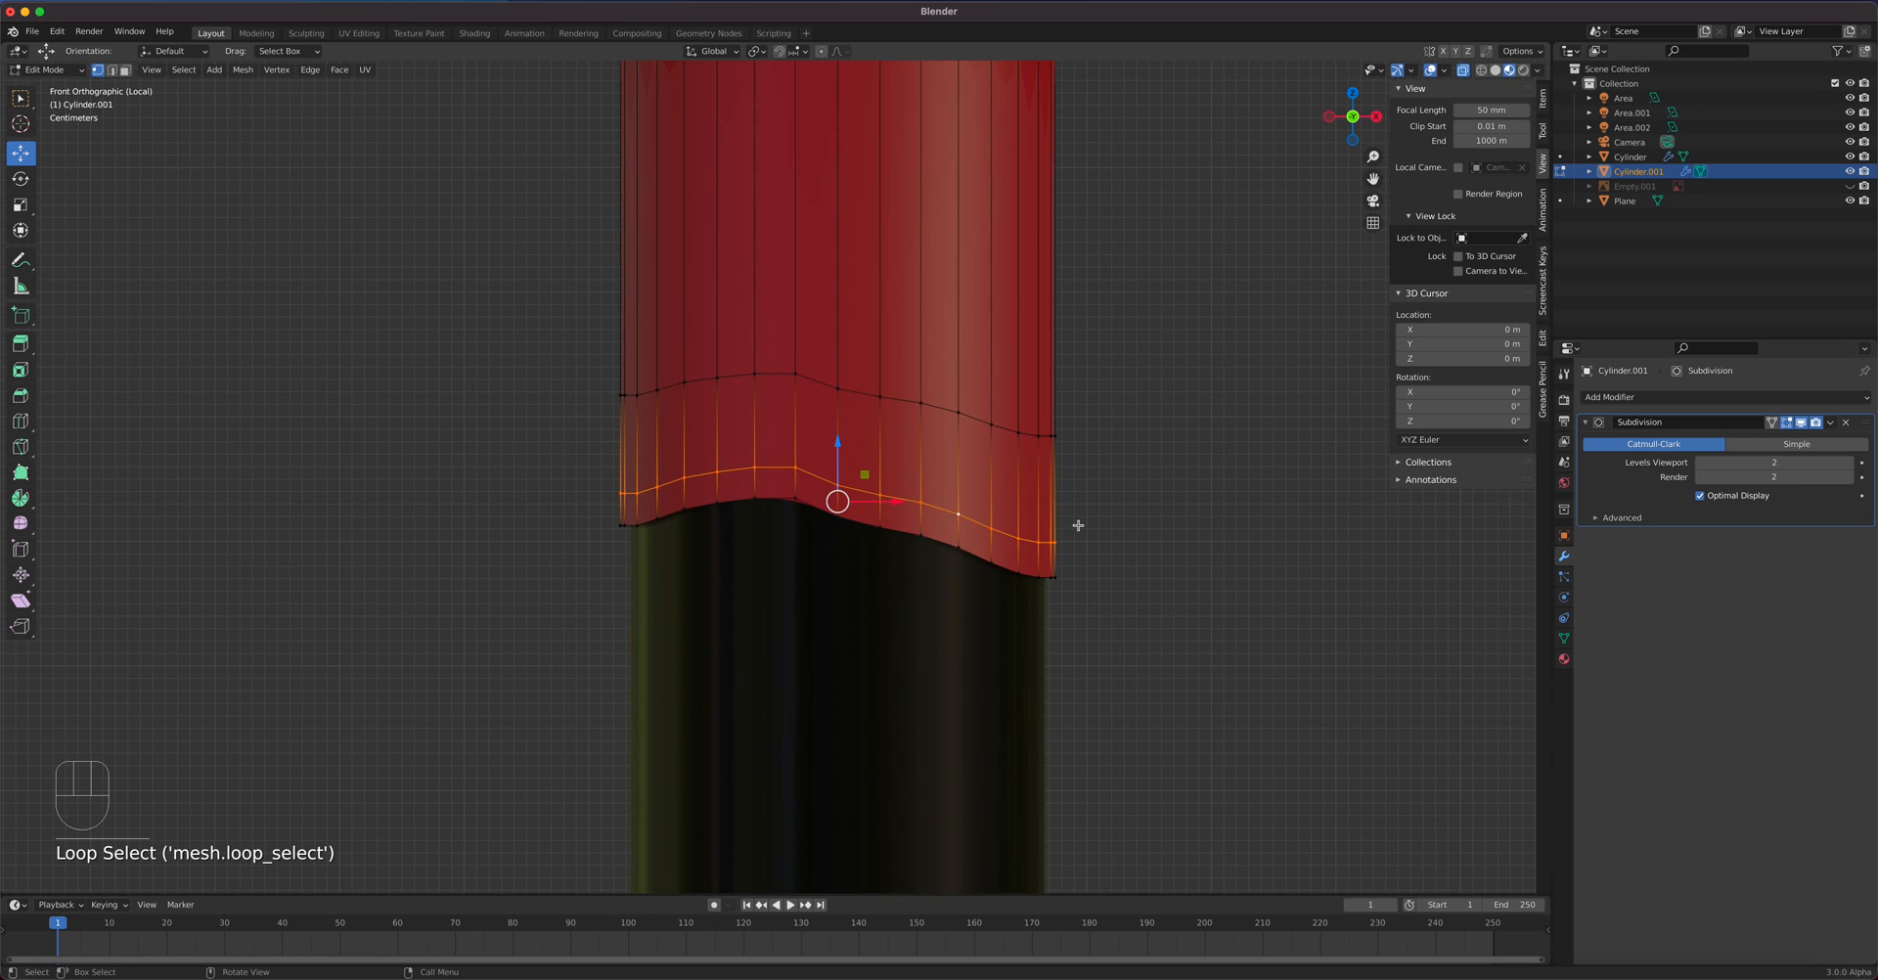
key("s")
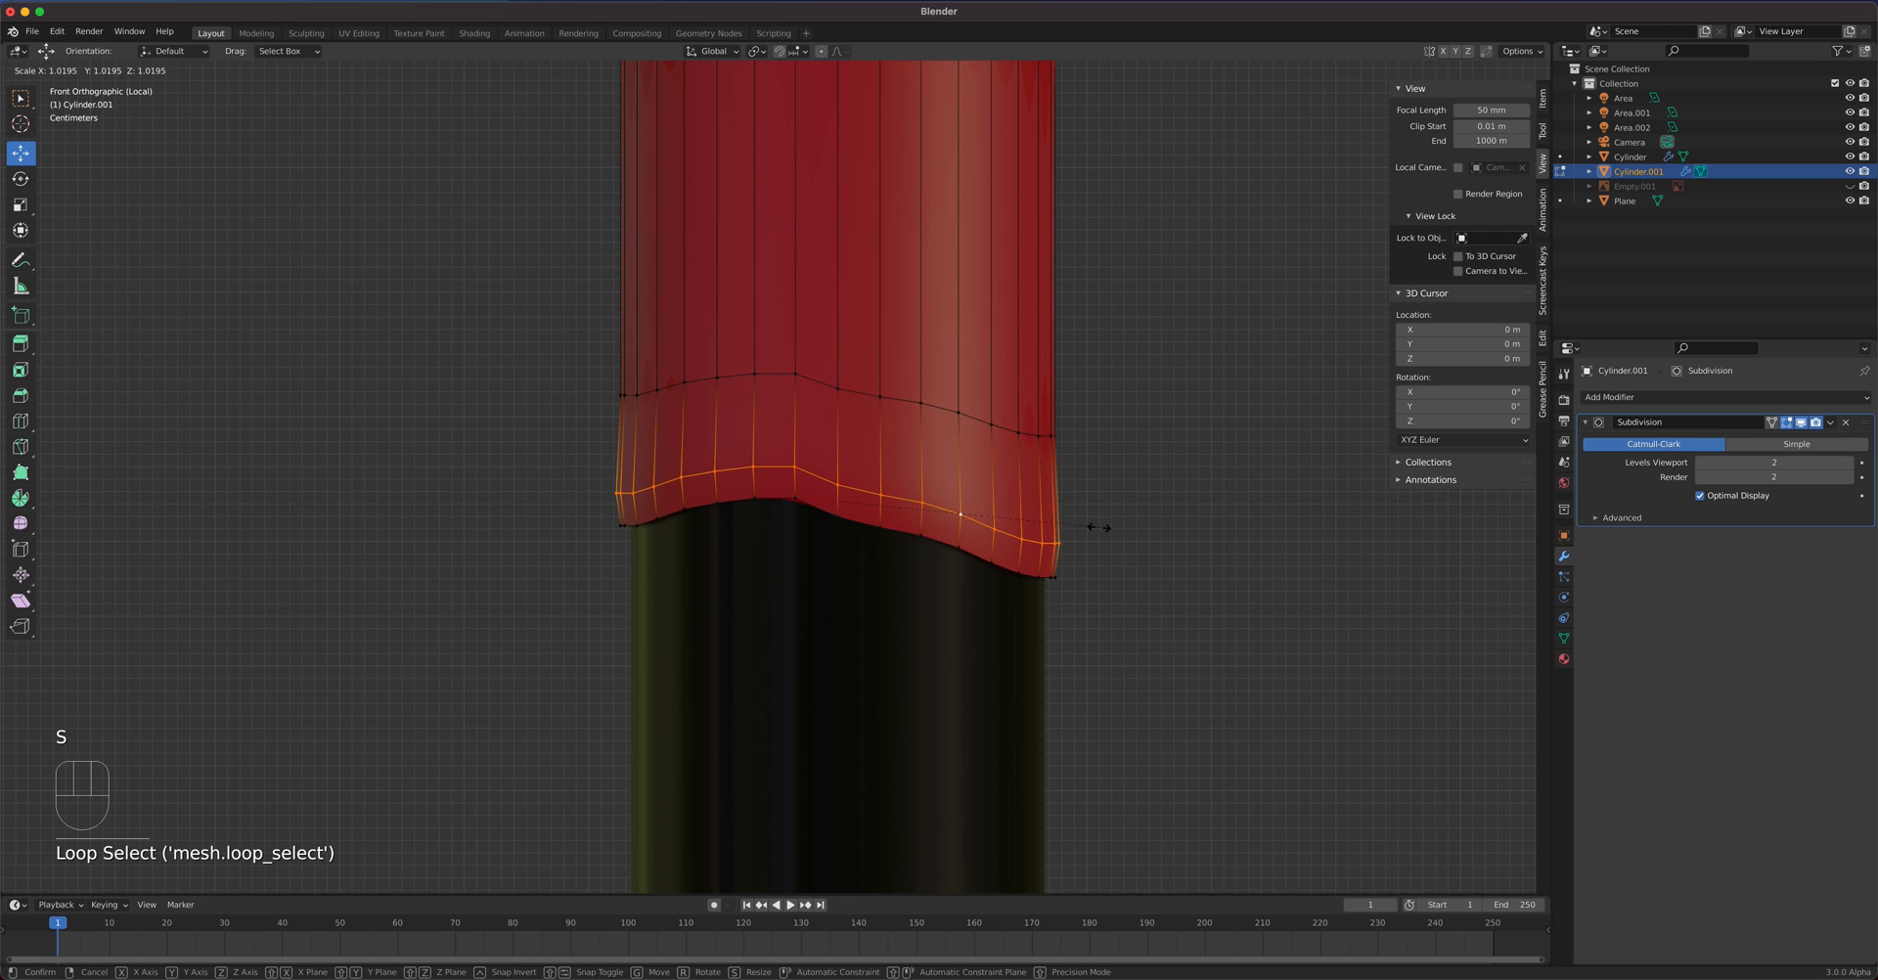
left_click(1095, 527)
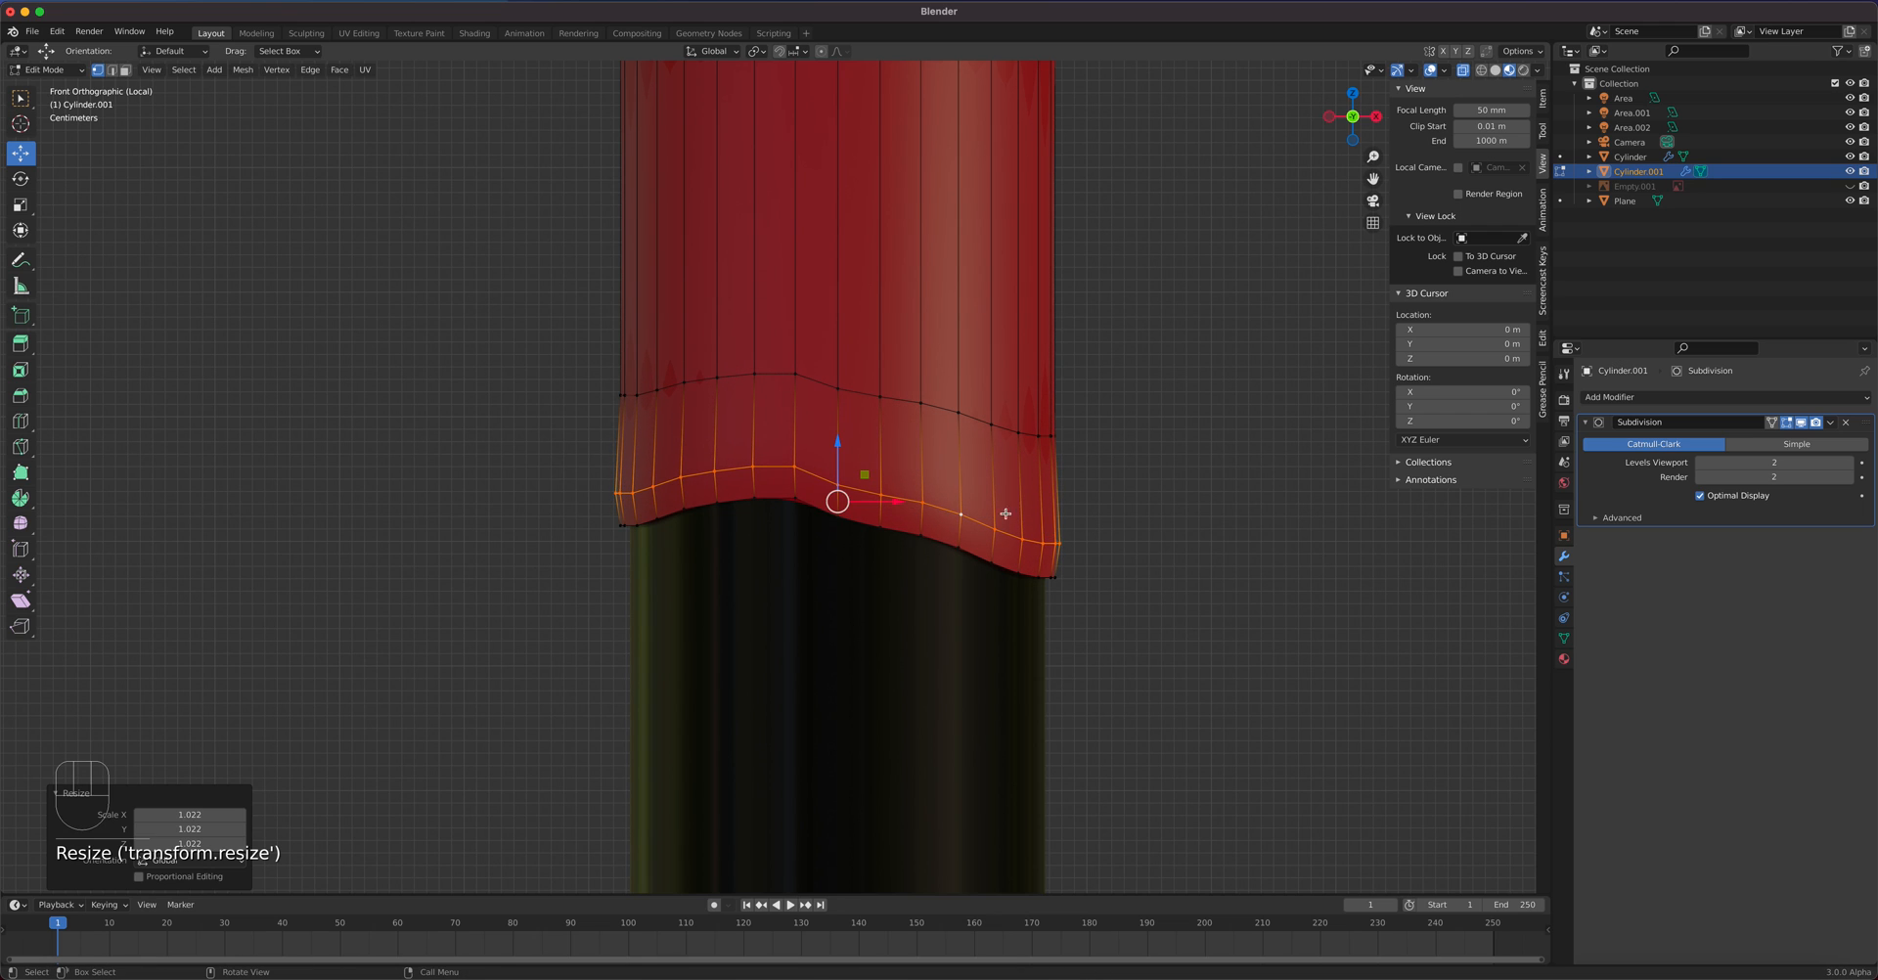
middle_click_drag(962, 524, 969, 289)
scroll(964, 302, "up", 1)
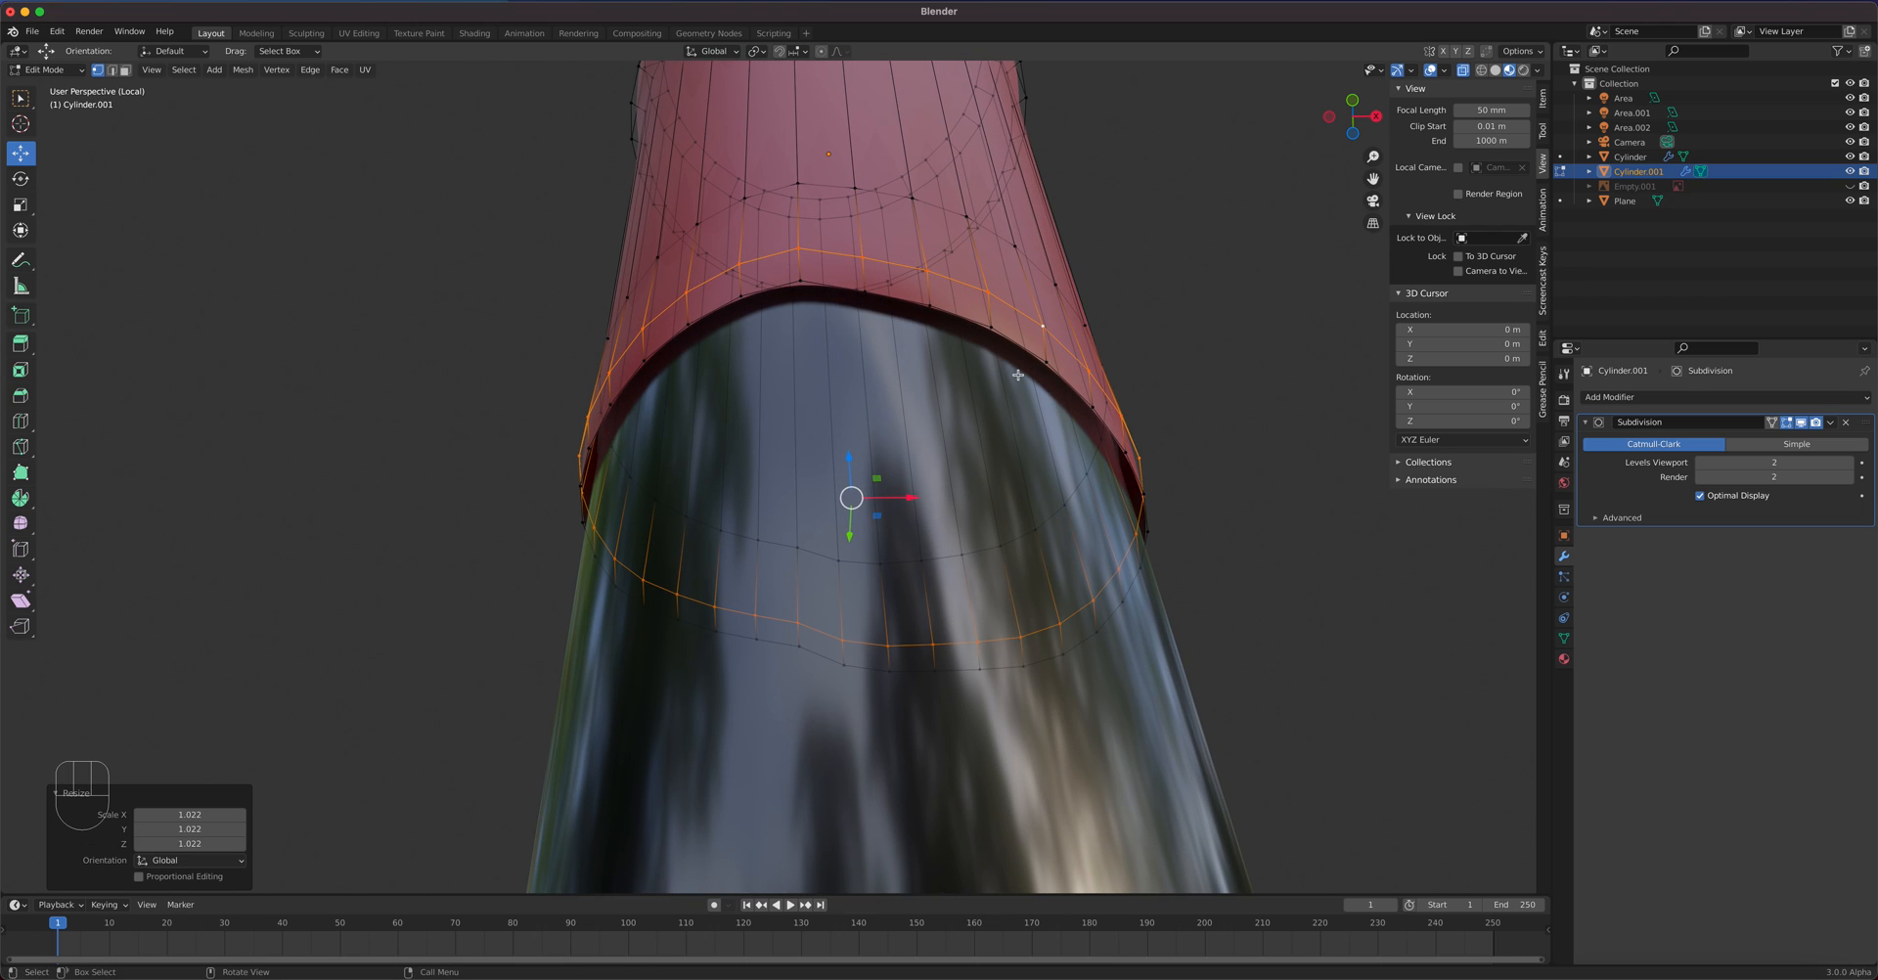
key("Tab")
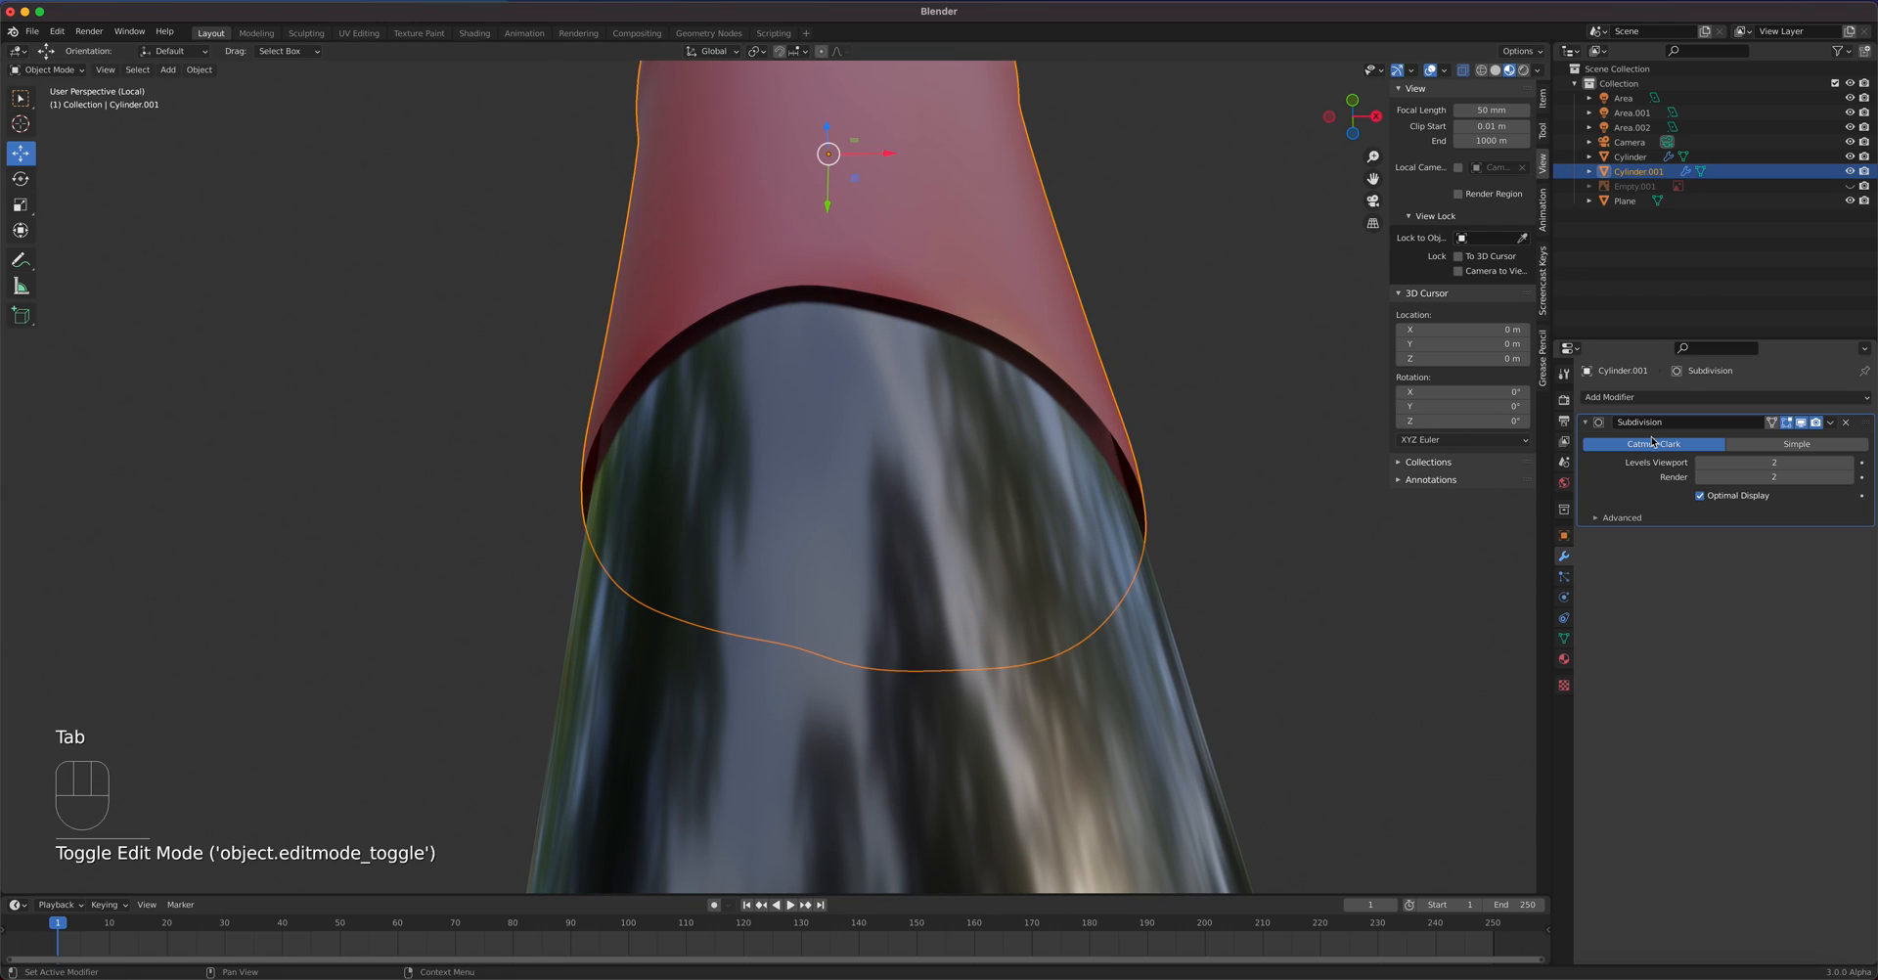
- Add a Solidify modifier to the cap and set its thickness to 0.09 m
left_click(1651, 398)
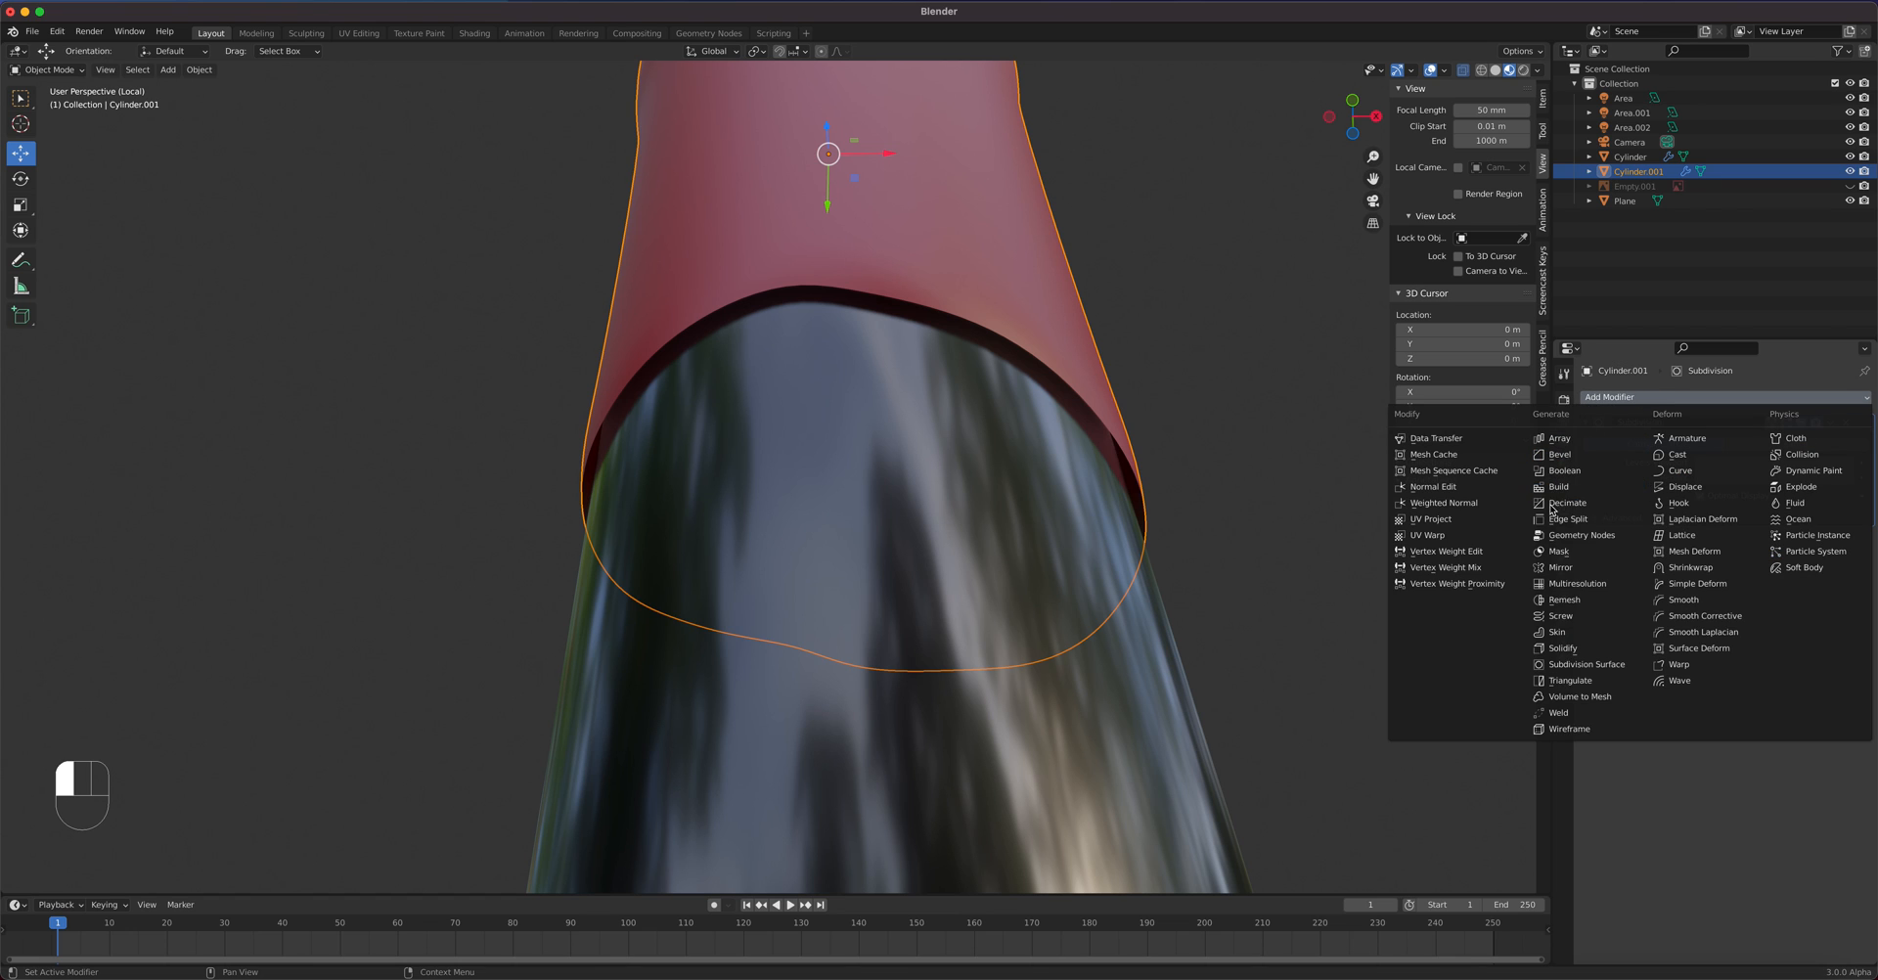
left_click(1562, 648)
middle_click_drag(1013, 367, 1203, 294)
mouse_move(1746, 578)
left_mouse_down()
mouse_move(1701, 578)
mouse_move(1799, 578)
mouse_move(1721, 578)
mouse_move(1769, 583)
mouse_move(1751, 579)
left_mouse_up()
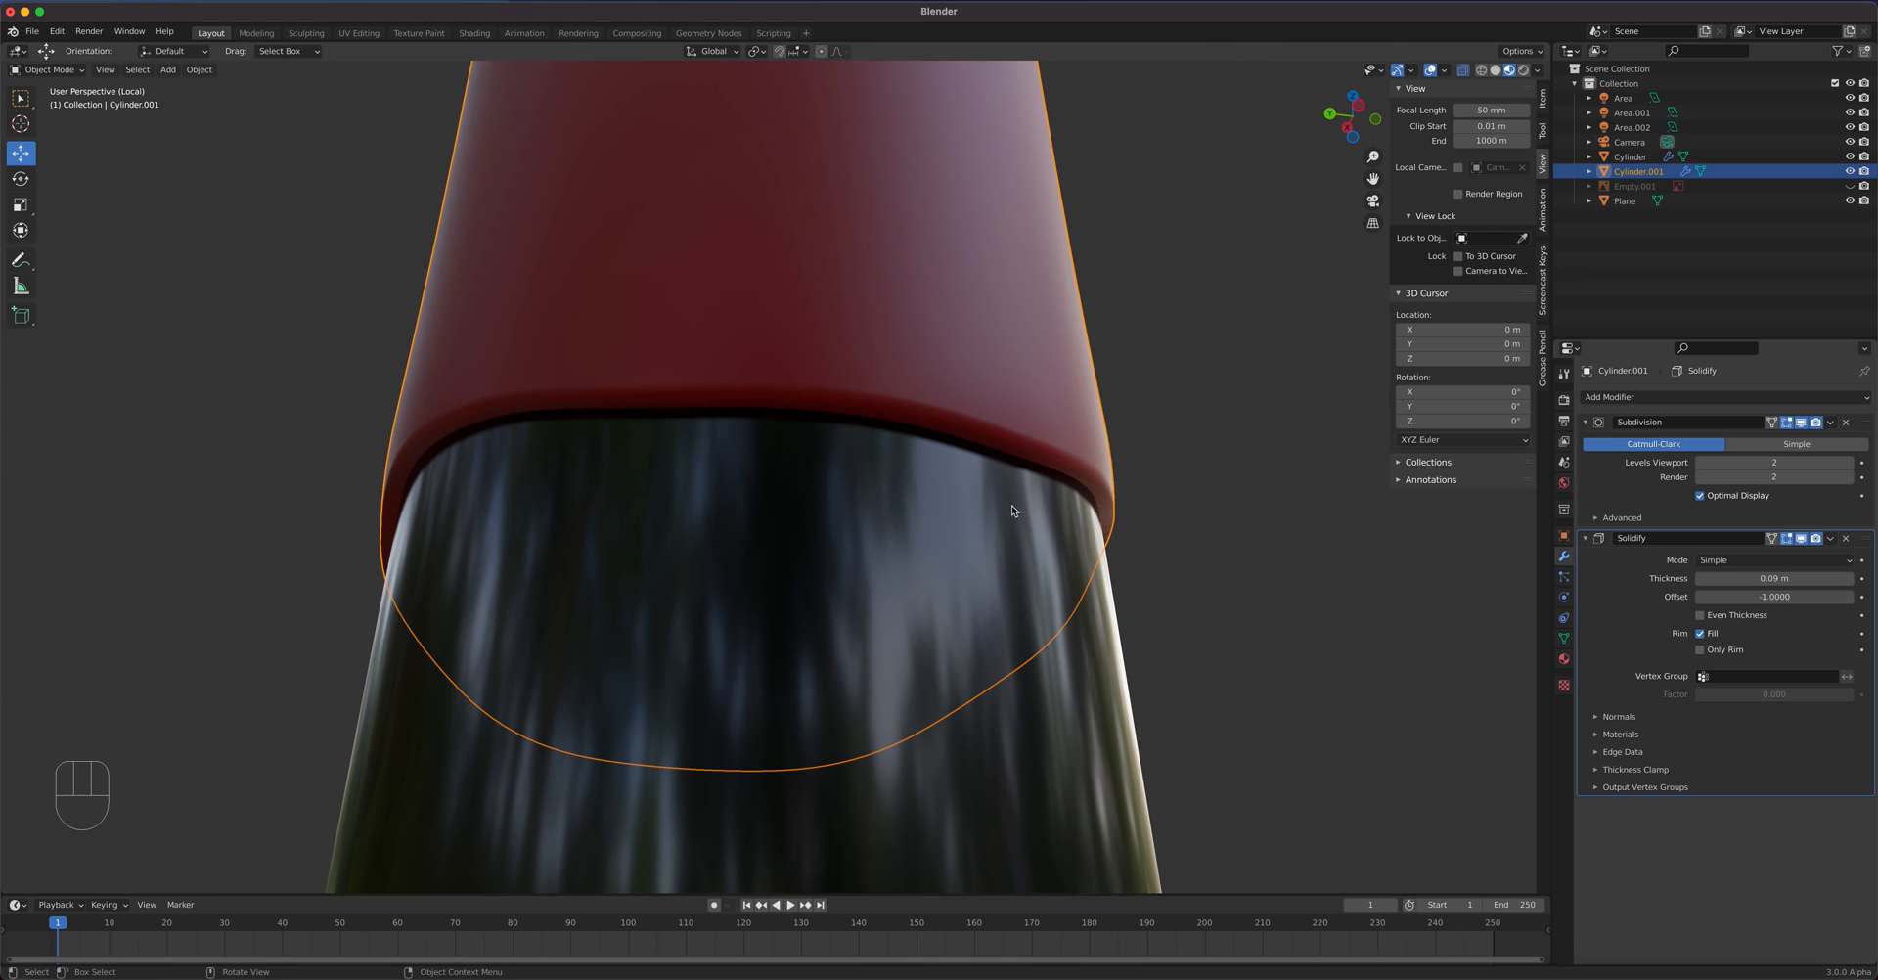
scroll(913, 438, "down", 3)
middle_click_drag(912, 443, 860, 431)
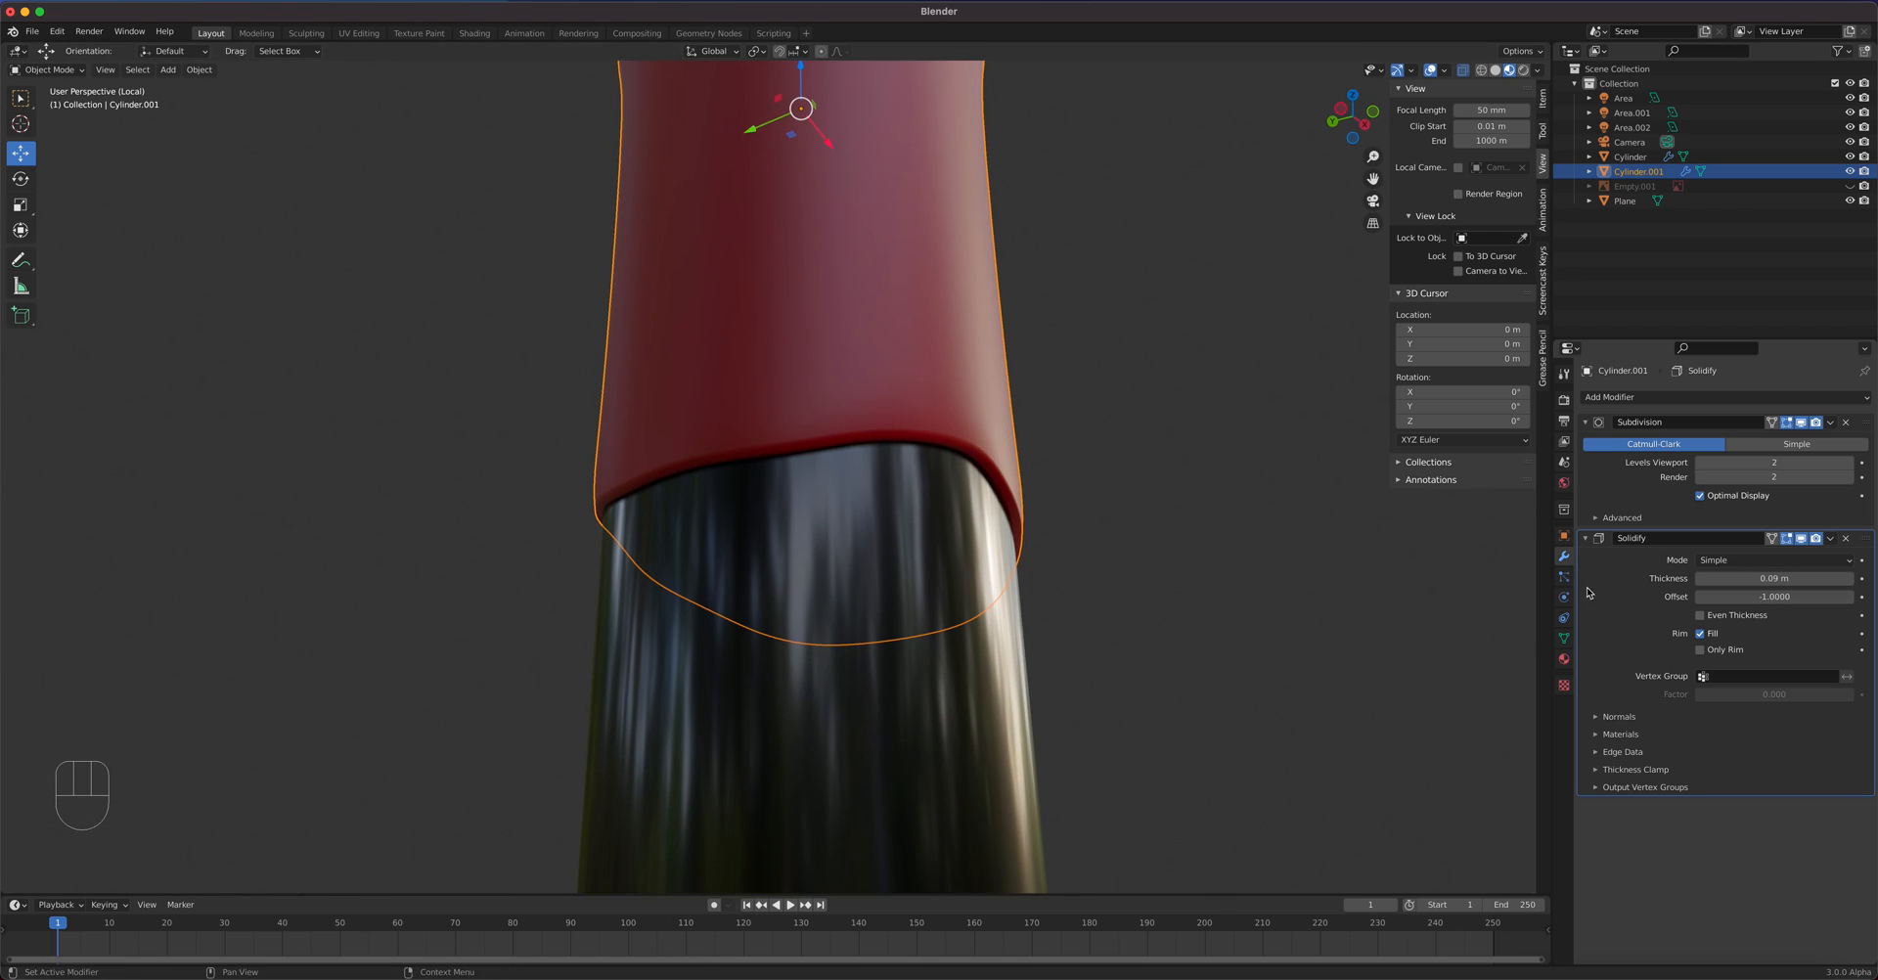
- Copy the cap material's dark red base color to its subsurface color and set Subsurface to about 0.271
left_click(1564, 660)
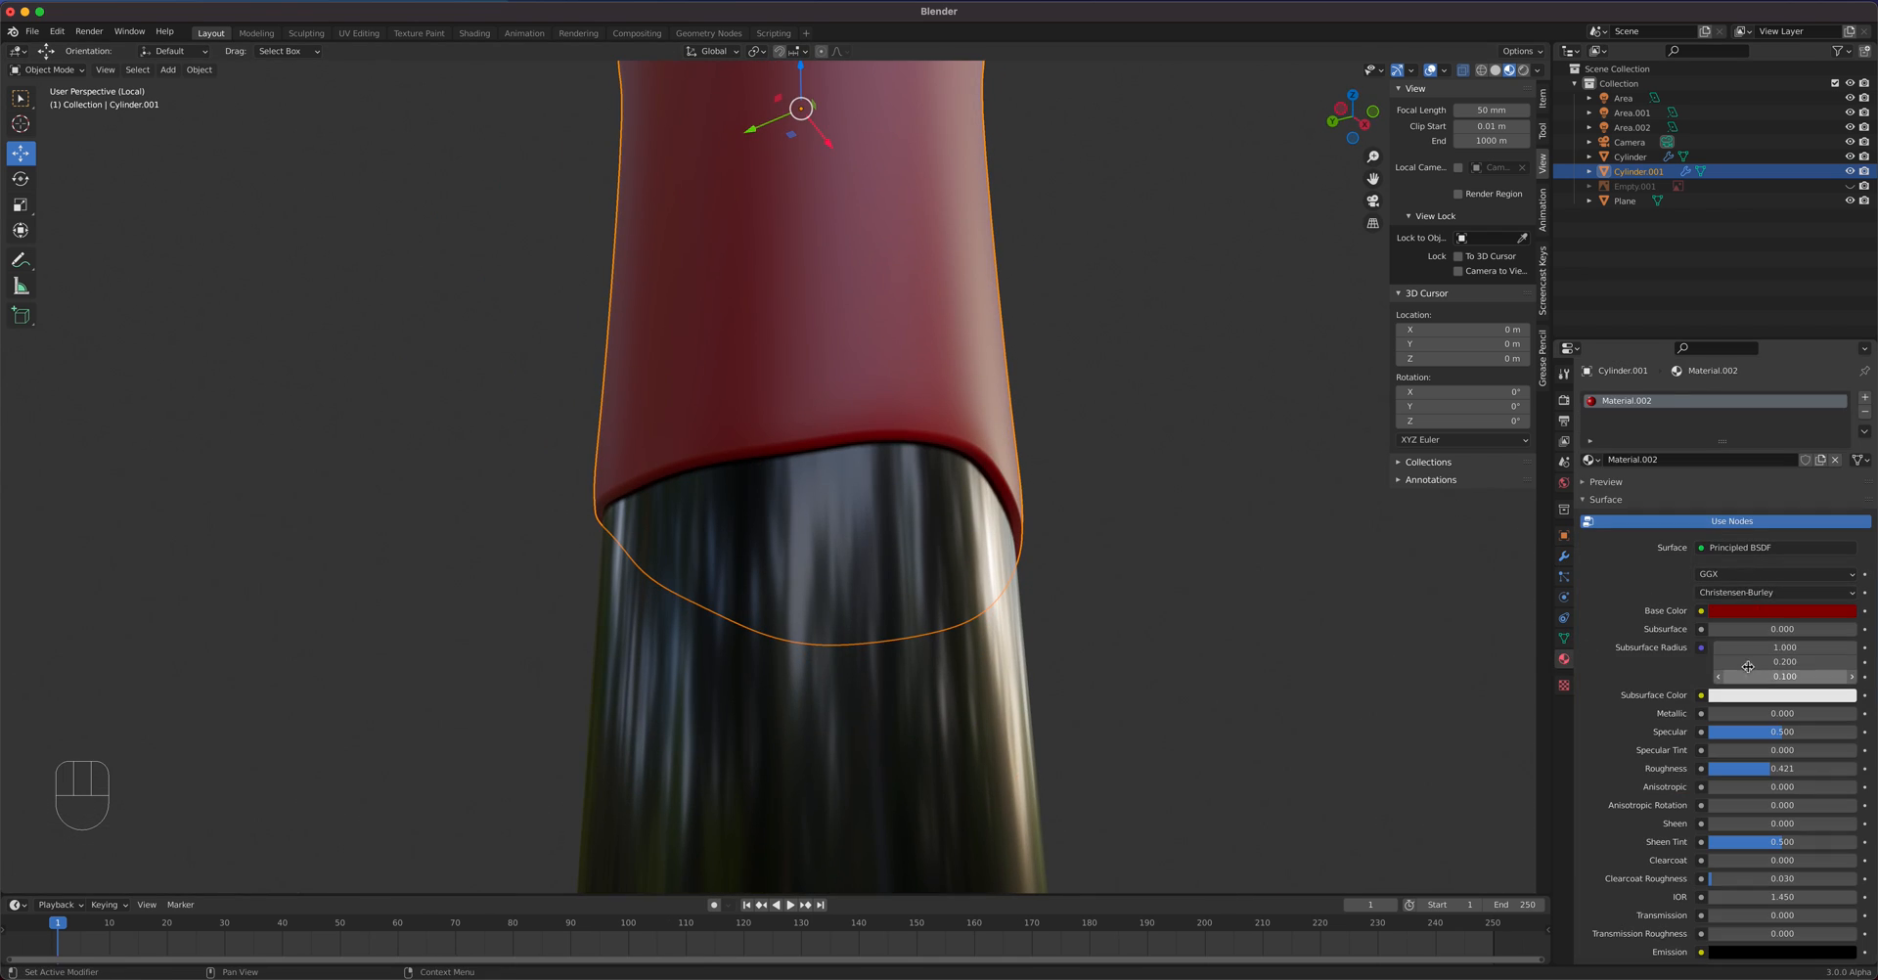
mouse_move(1725, 634)
left_mouse_down()
mouse_move(1848, 634)
mouse_move(1706, 629)
mouse_move(1780, 618)
mouse_move(1772, 700)
left_mouse_up()
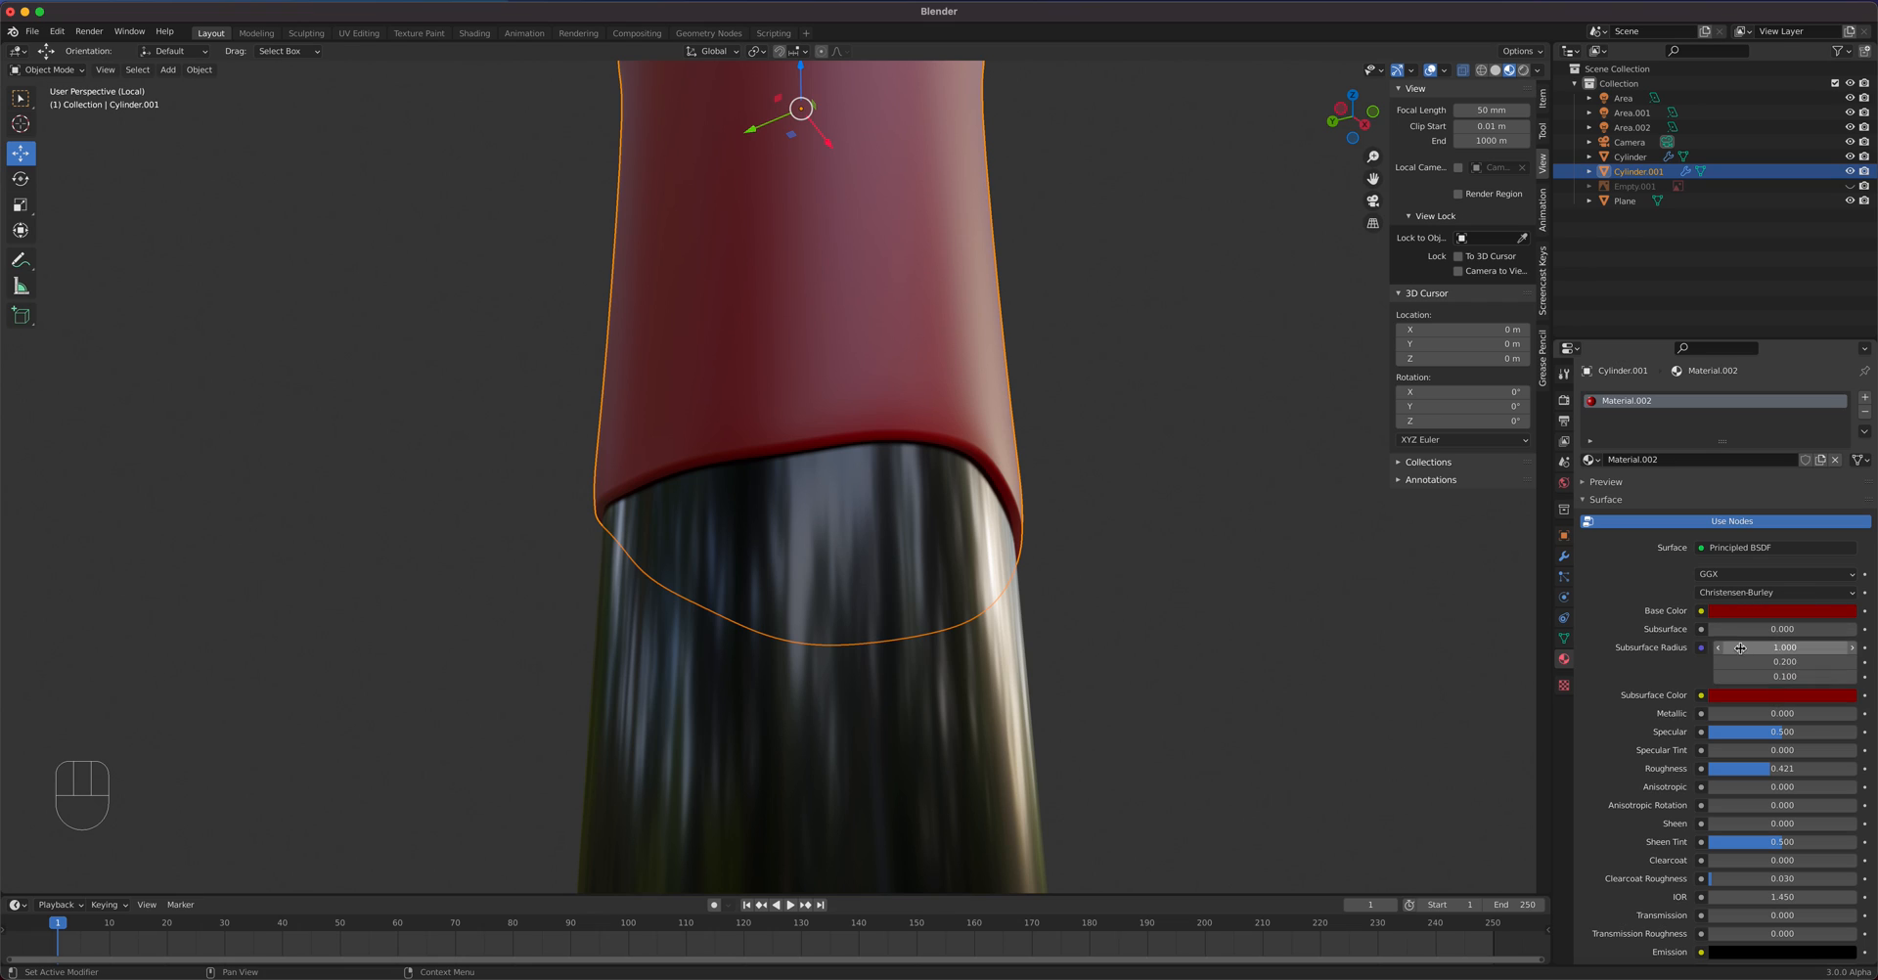
left_click_drag(1730, 630, 1733, 630)
left_click_drag(1757, 628, 1809, 629)
scroll(933, 512, "down", 3)
middle_click_drag(933, 513, 807, 447)
left_click_drag(1805, 631, 1702, 631)
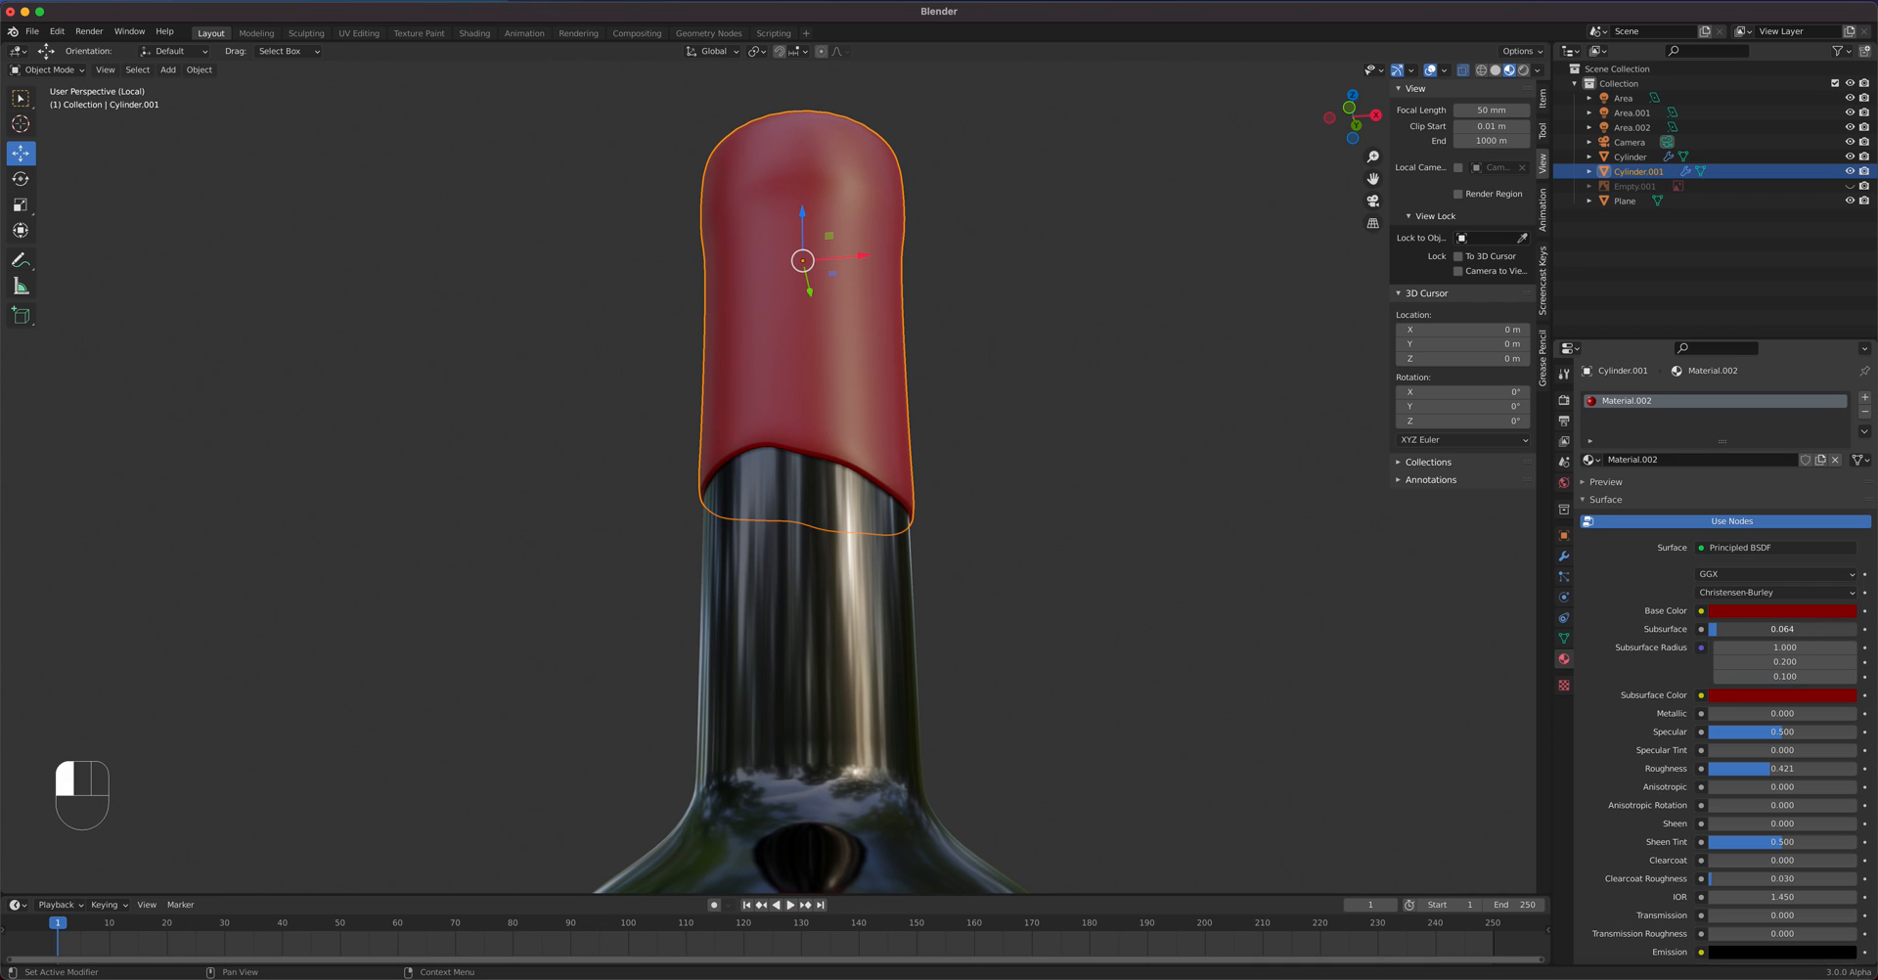
left_click_drag(1742, 629, 1748, 628)
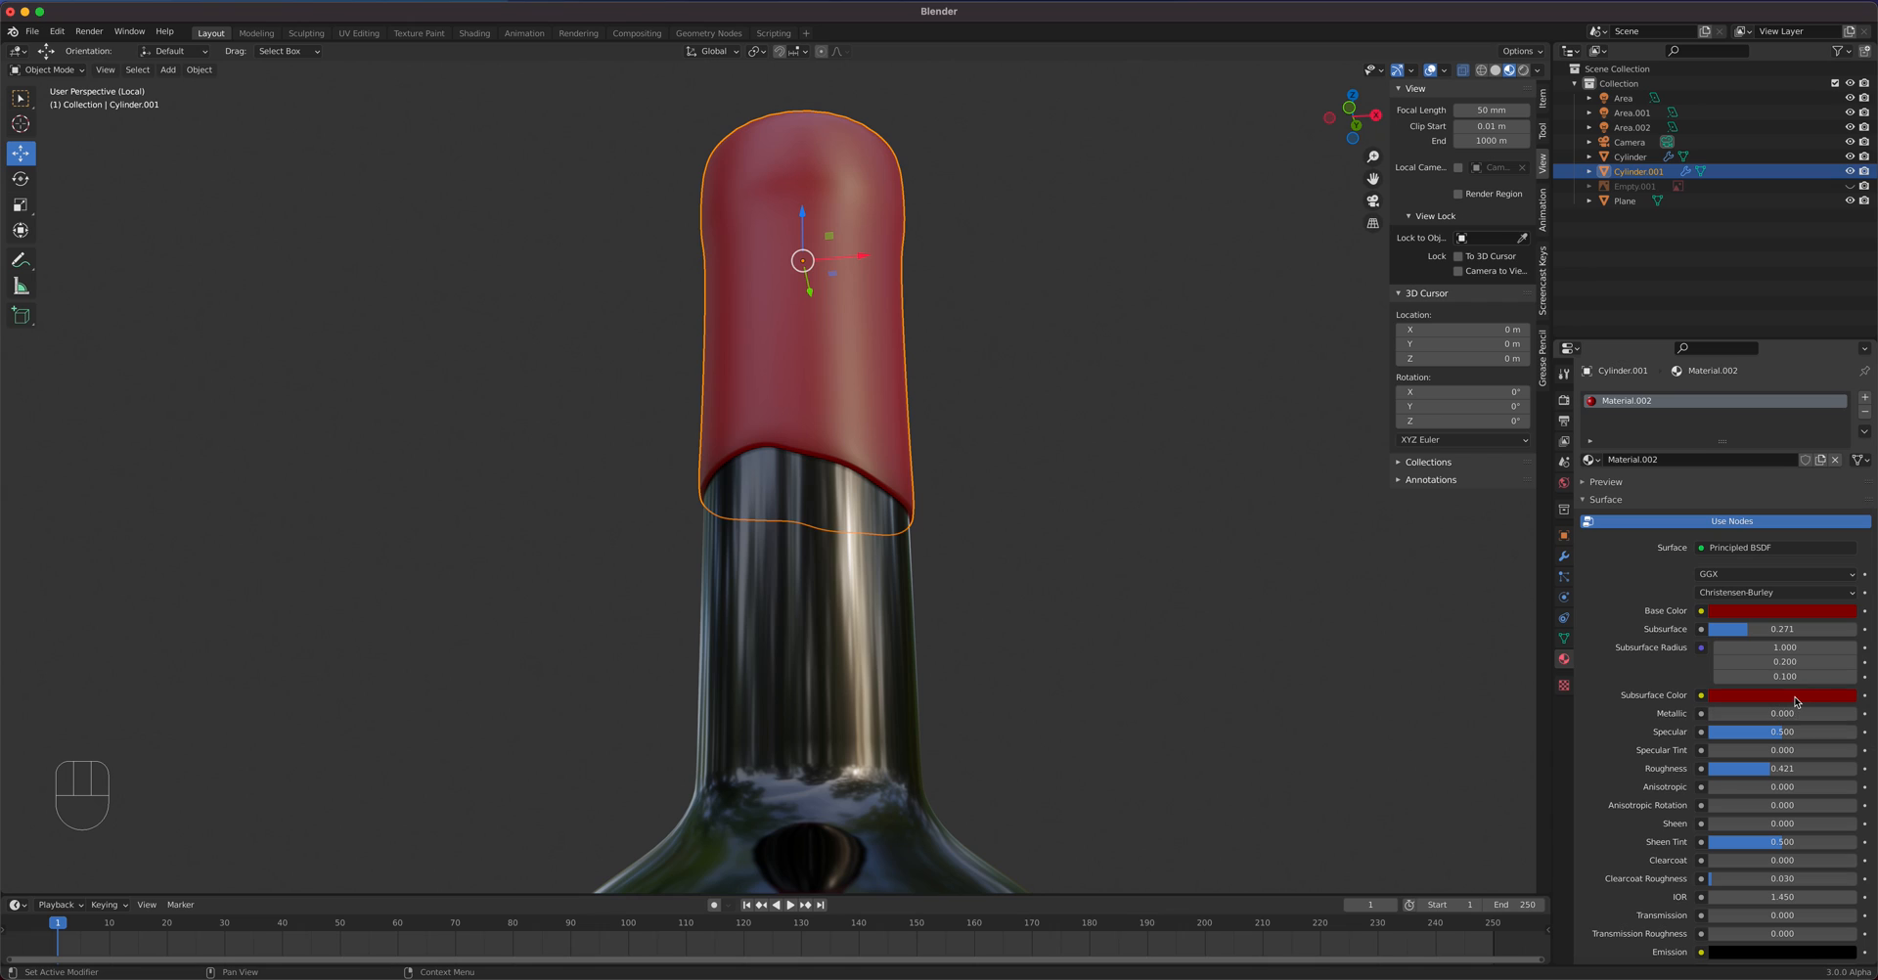
- Examine the Eevee subsurface scattering render settings and the cap's shading
left_click(1565, 402)
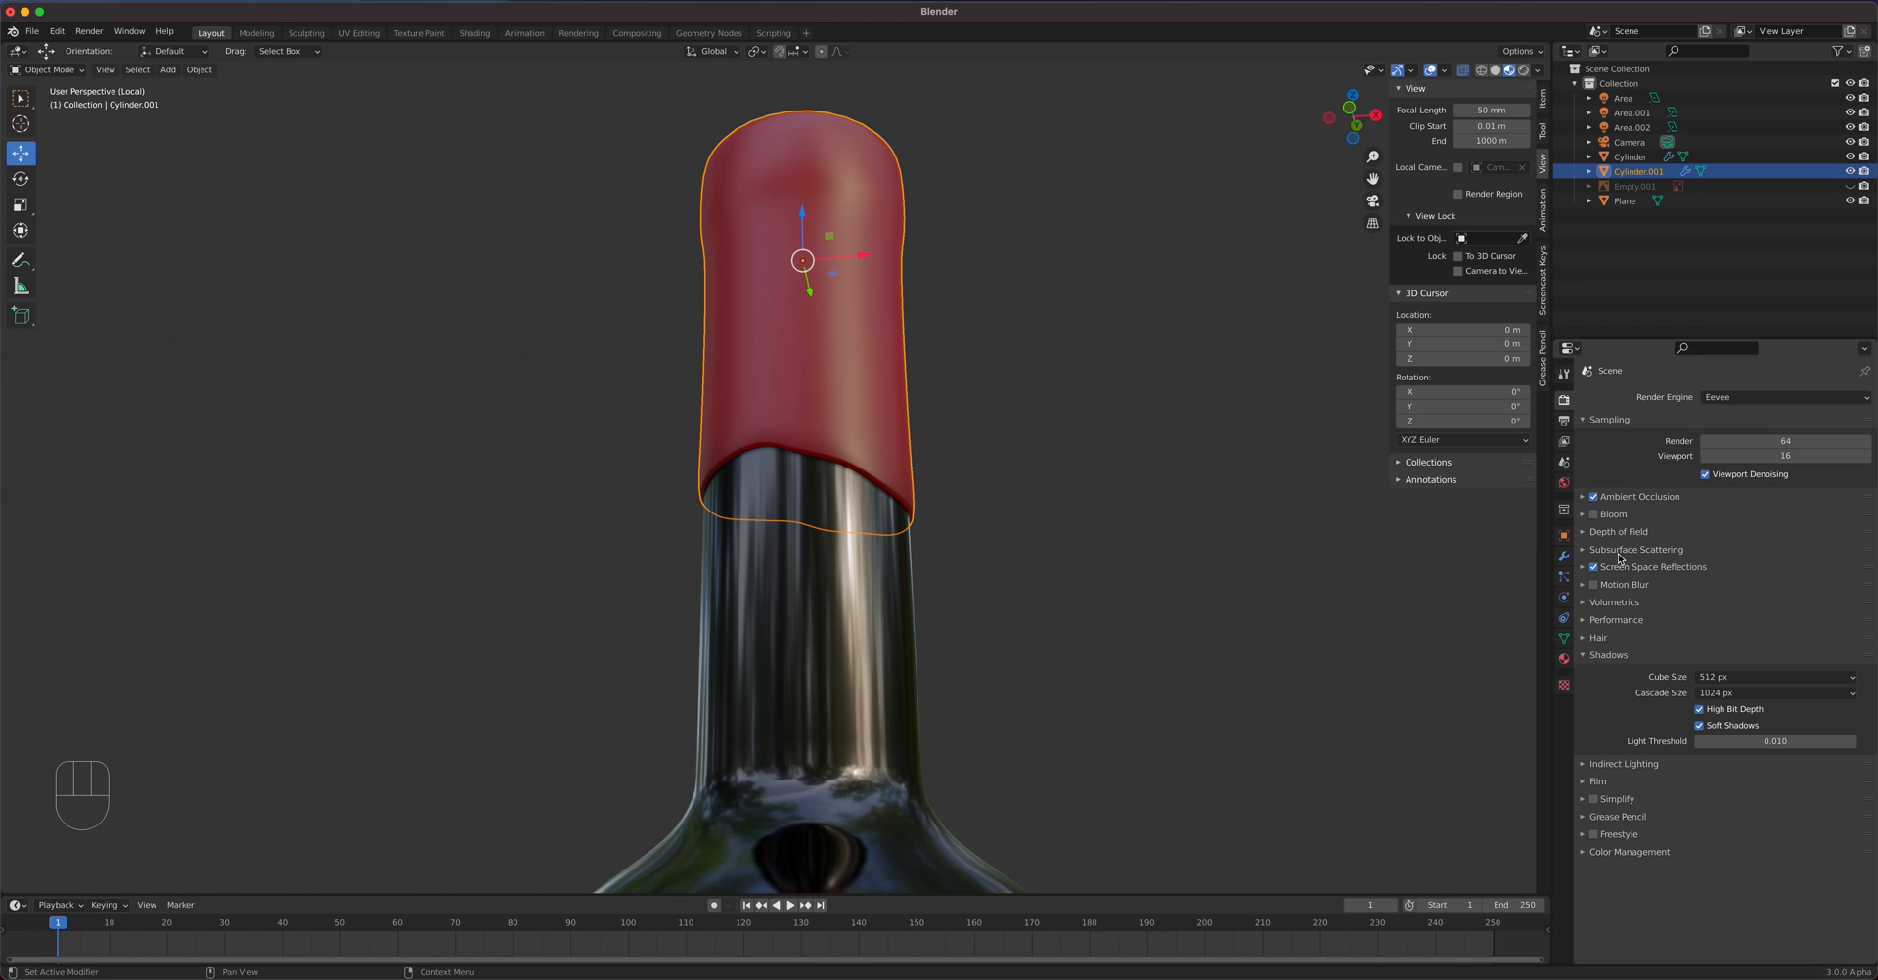
left_click(1585, 549)
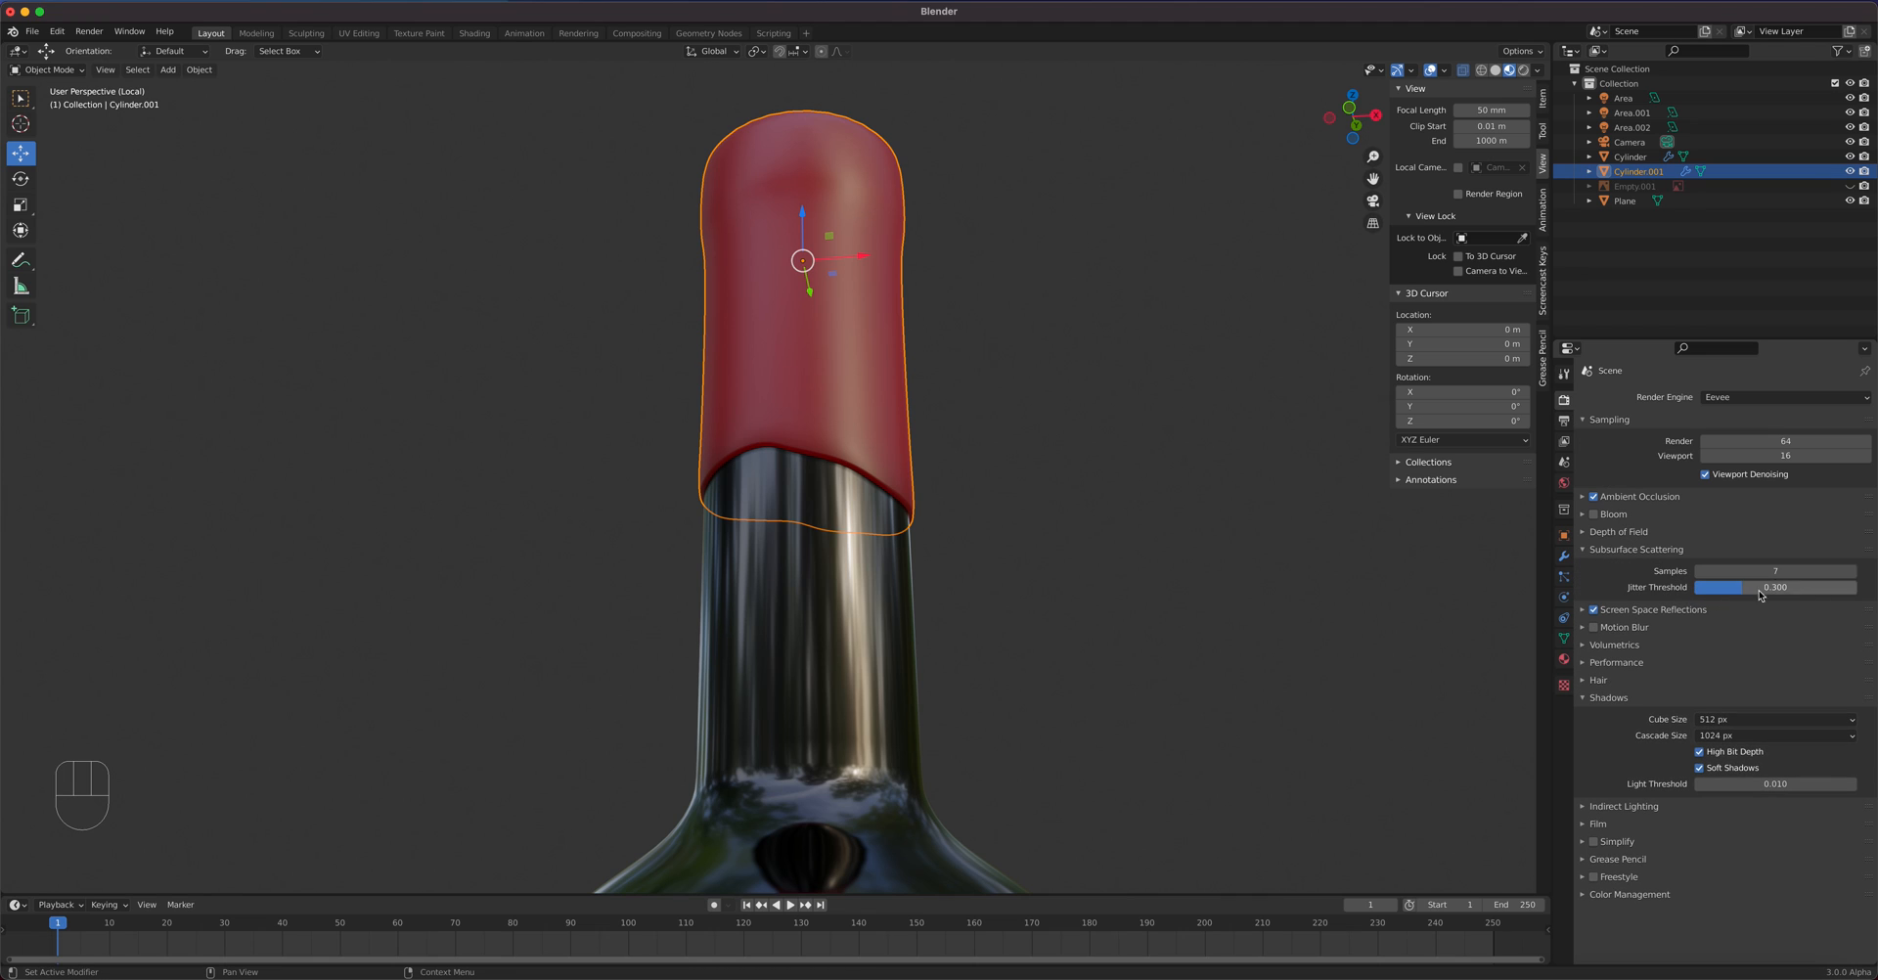
mouse_move(866, 432)
middle_mouse_down()
mouse_move(863, 543)
mouse_move(869, 455)
mouse_move(889, 459)
mouse_move(899, 429)
mouse_move(886, 461)
middle_mouse_up()
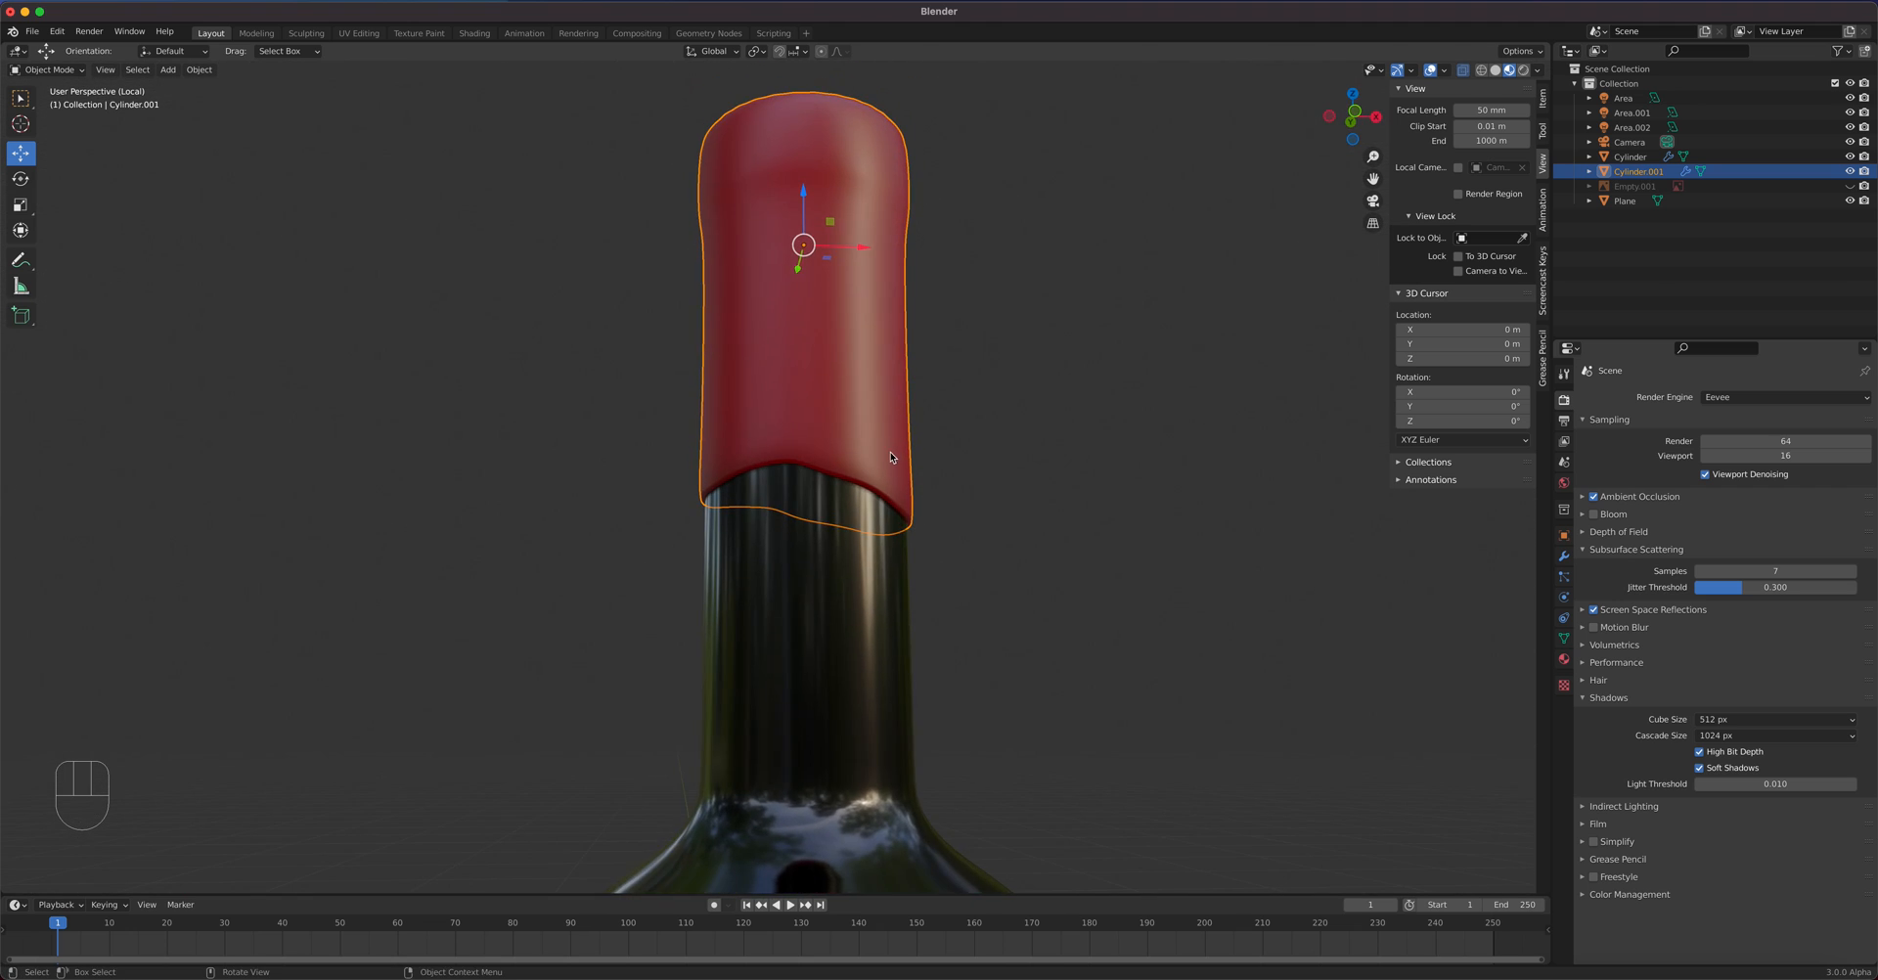
- Edit the cap's mesh and shift the right-hand vertices of its upper wavy loop inward about 0.002 m along X
scroll(885, 463, "up", 5)
middle_click_drag(999, 448, 1005, 464)
key("Tab")
key("KP_1")
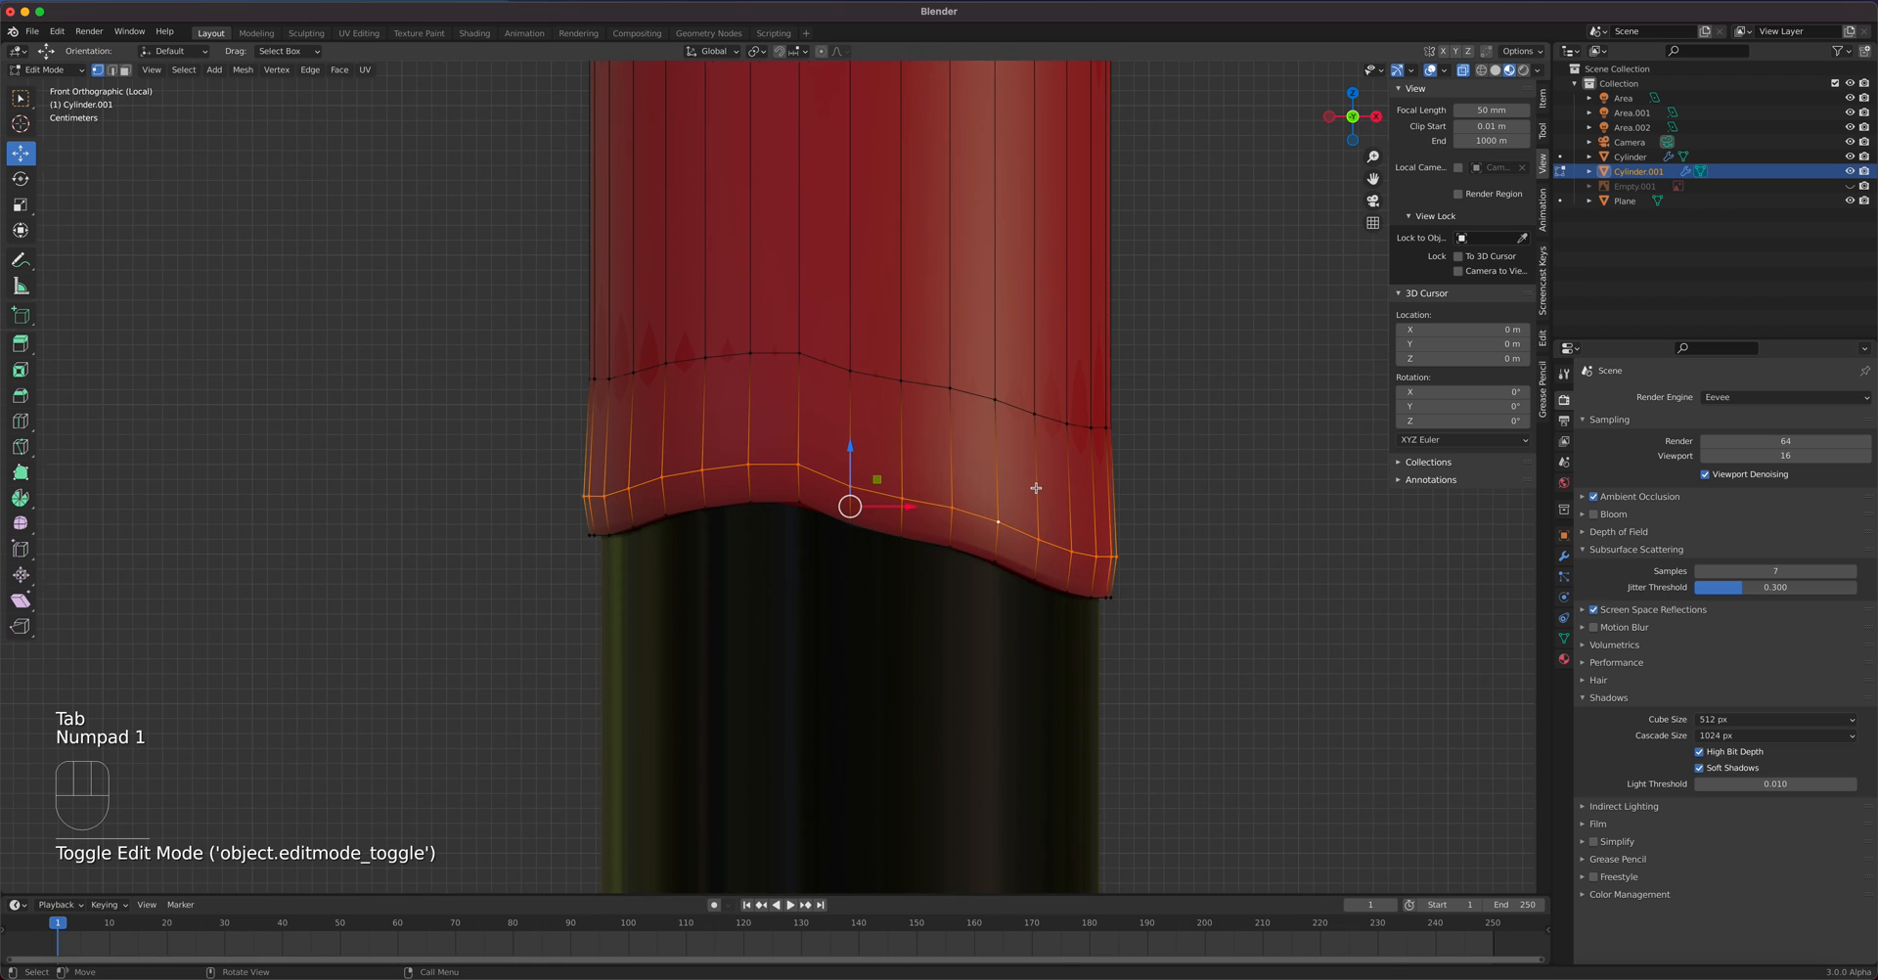
mouse_move(1155, 575)
left_mouse_down()
mouse_move(1072, 527)
mouse_move(1184, 556)
left_mouse_up()
left_click_drag(1154, 481, 1048, 377)
left_click_drag(1154, 426, 1146, 426)
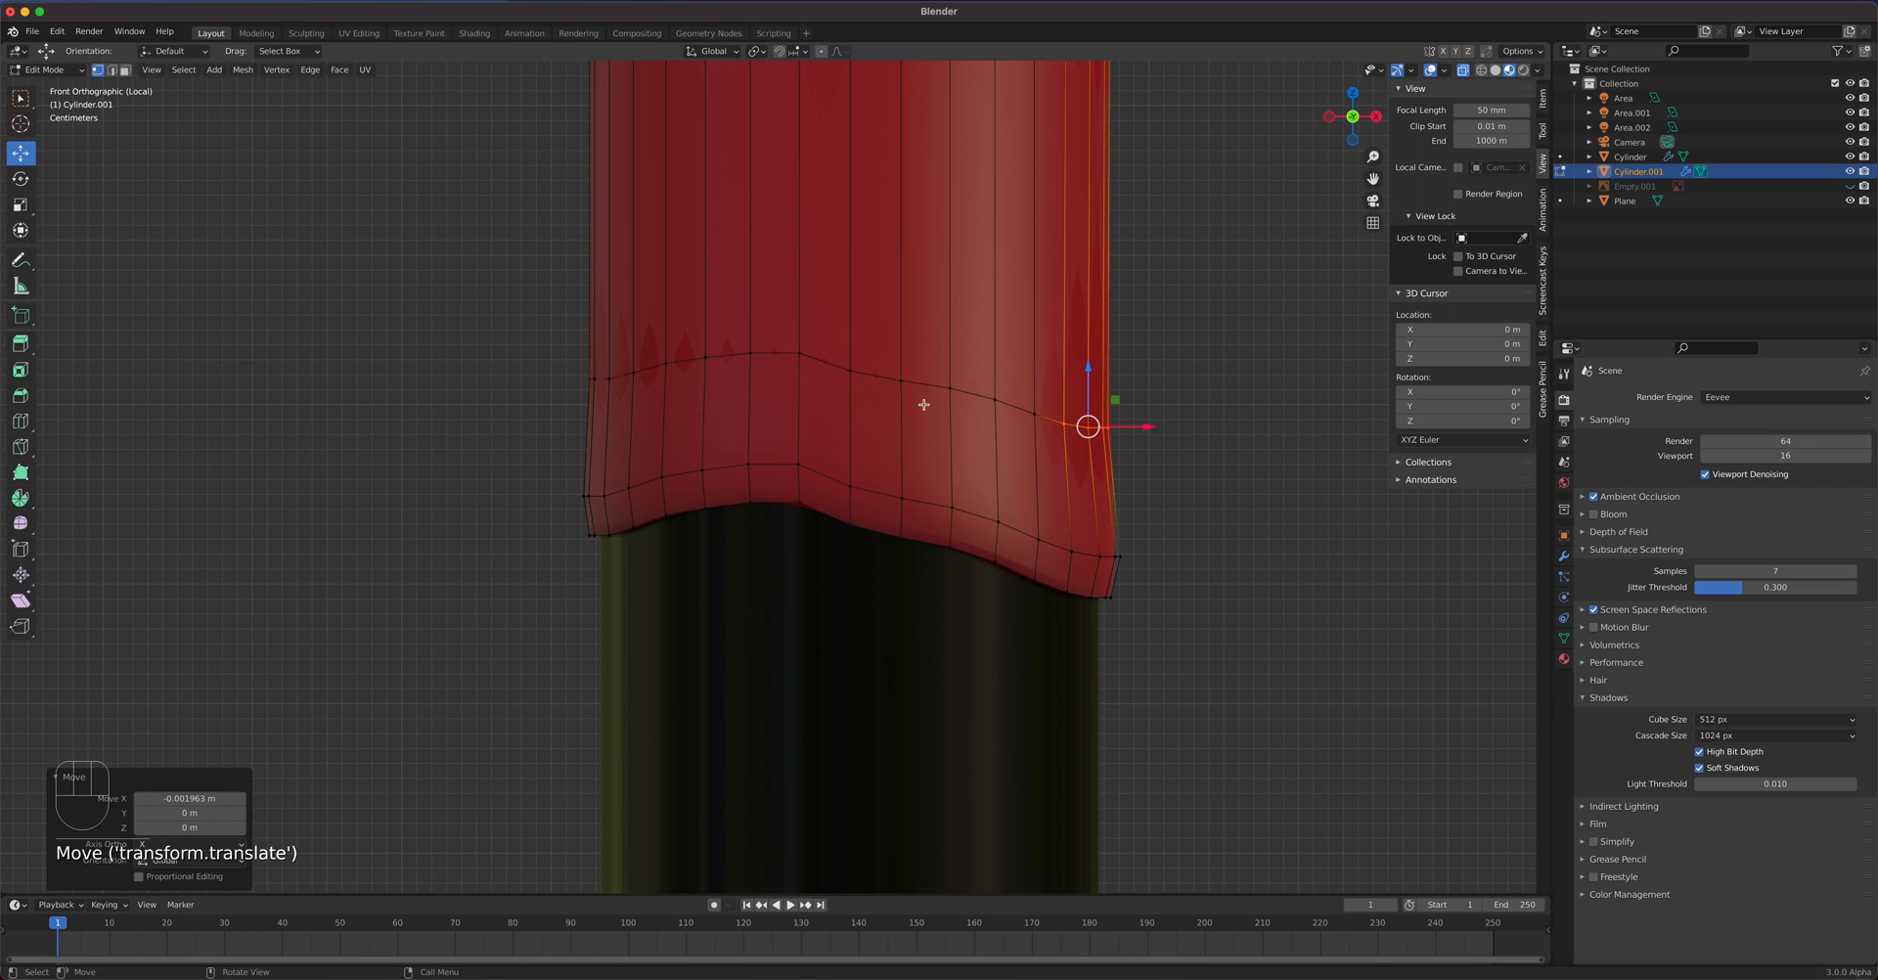
- Add a loop cut to the cap just below its collar, with a slide factor of about -0.881
scroll(864, 398, "down", 4)
middle_click_drag(809, 332, 845, 612, "shift")
scroll(783, 456, "up", 5)
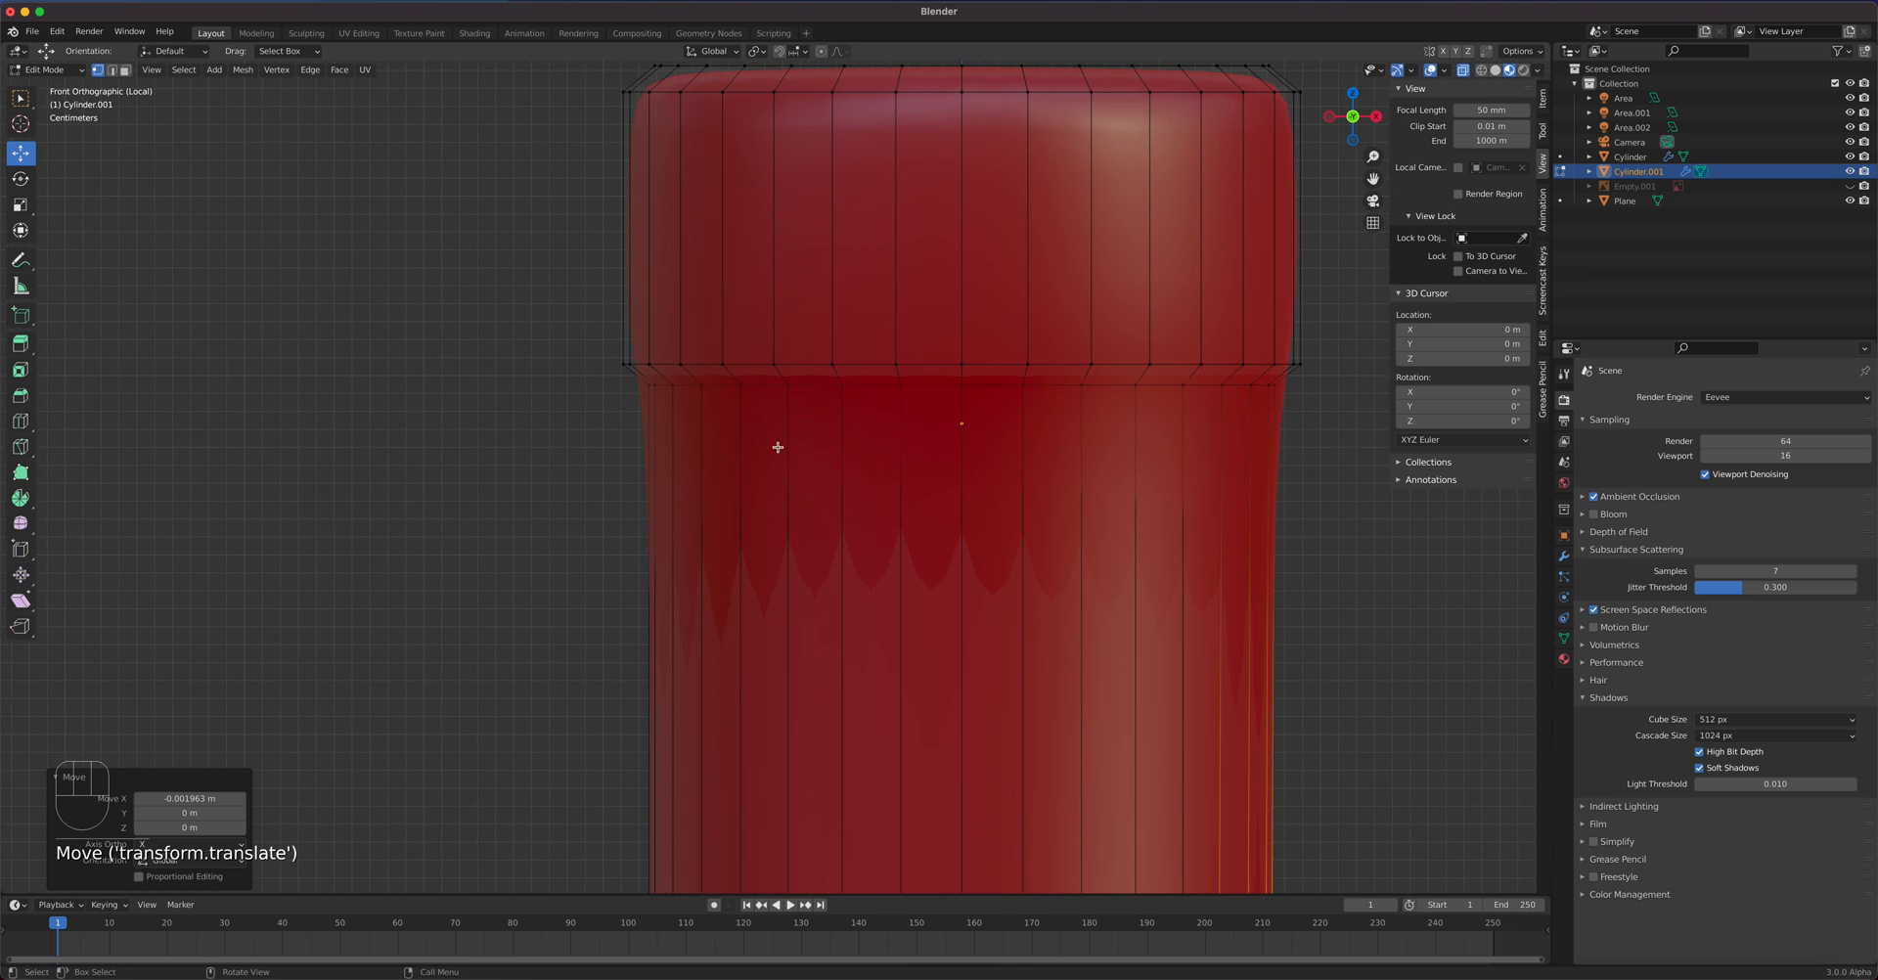
left_click_drag(1320, 443, 1210, 330)
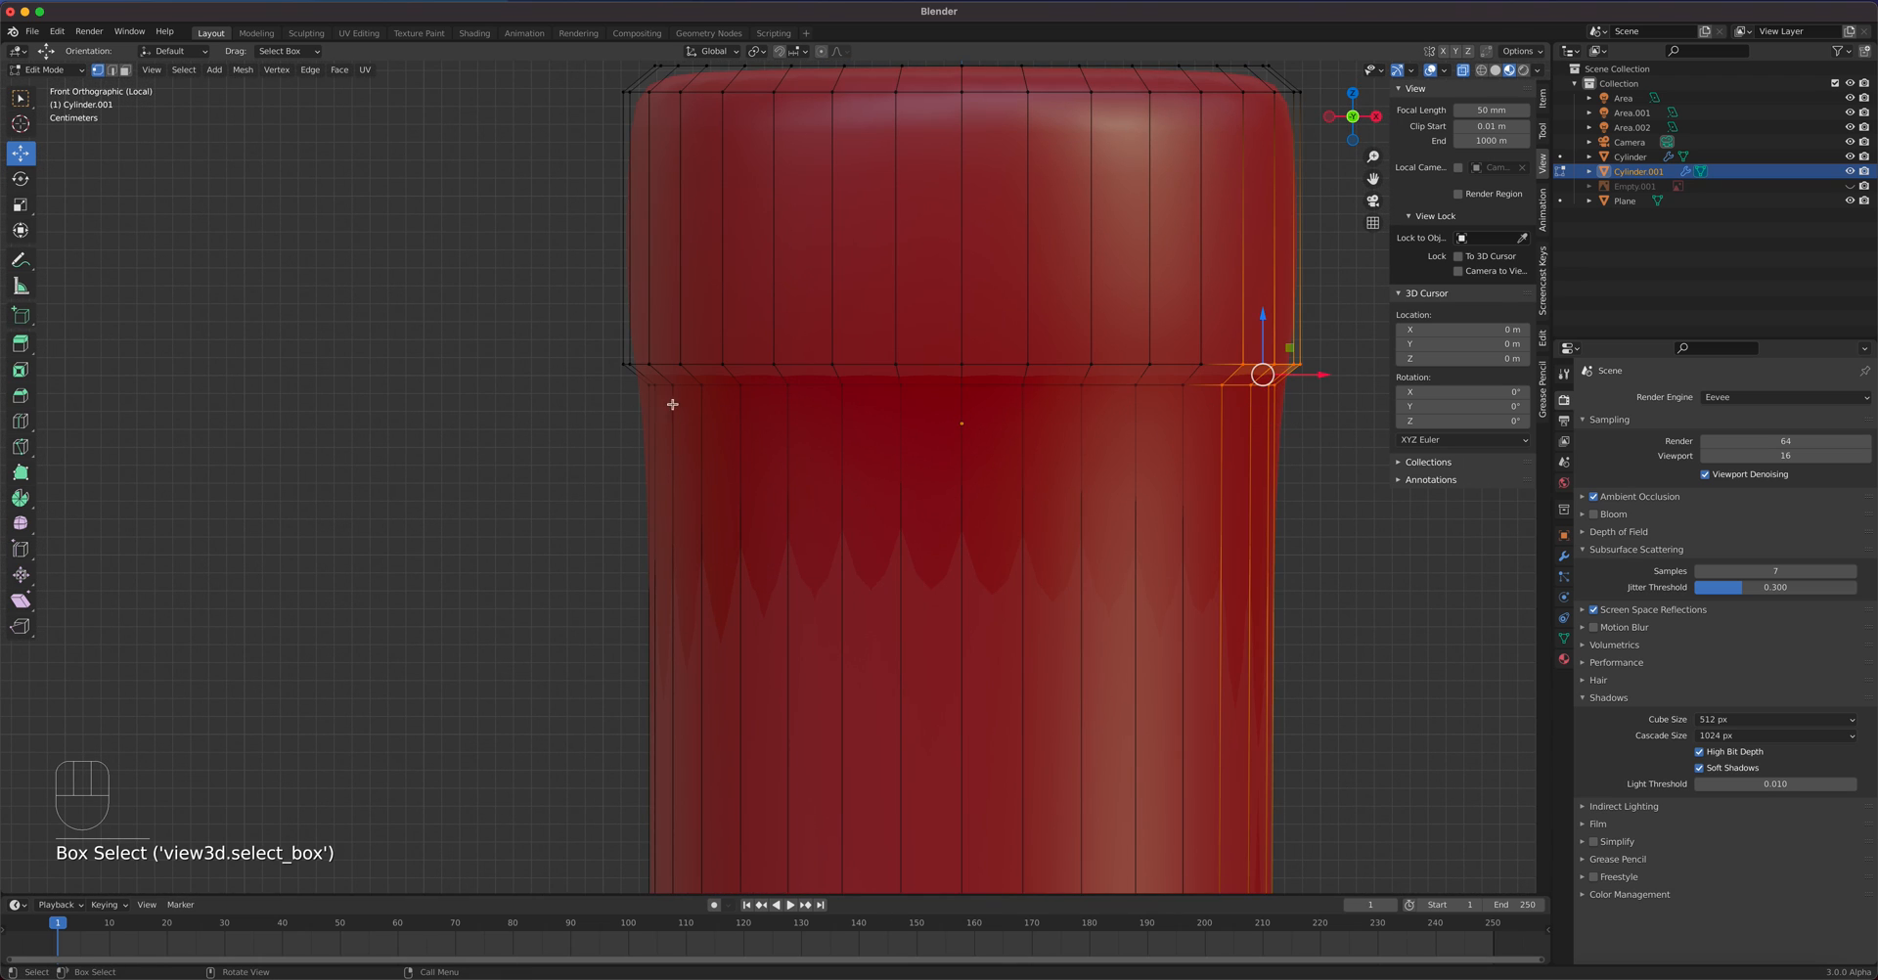
left_click(1213, 437)
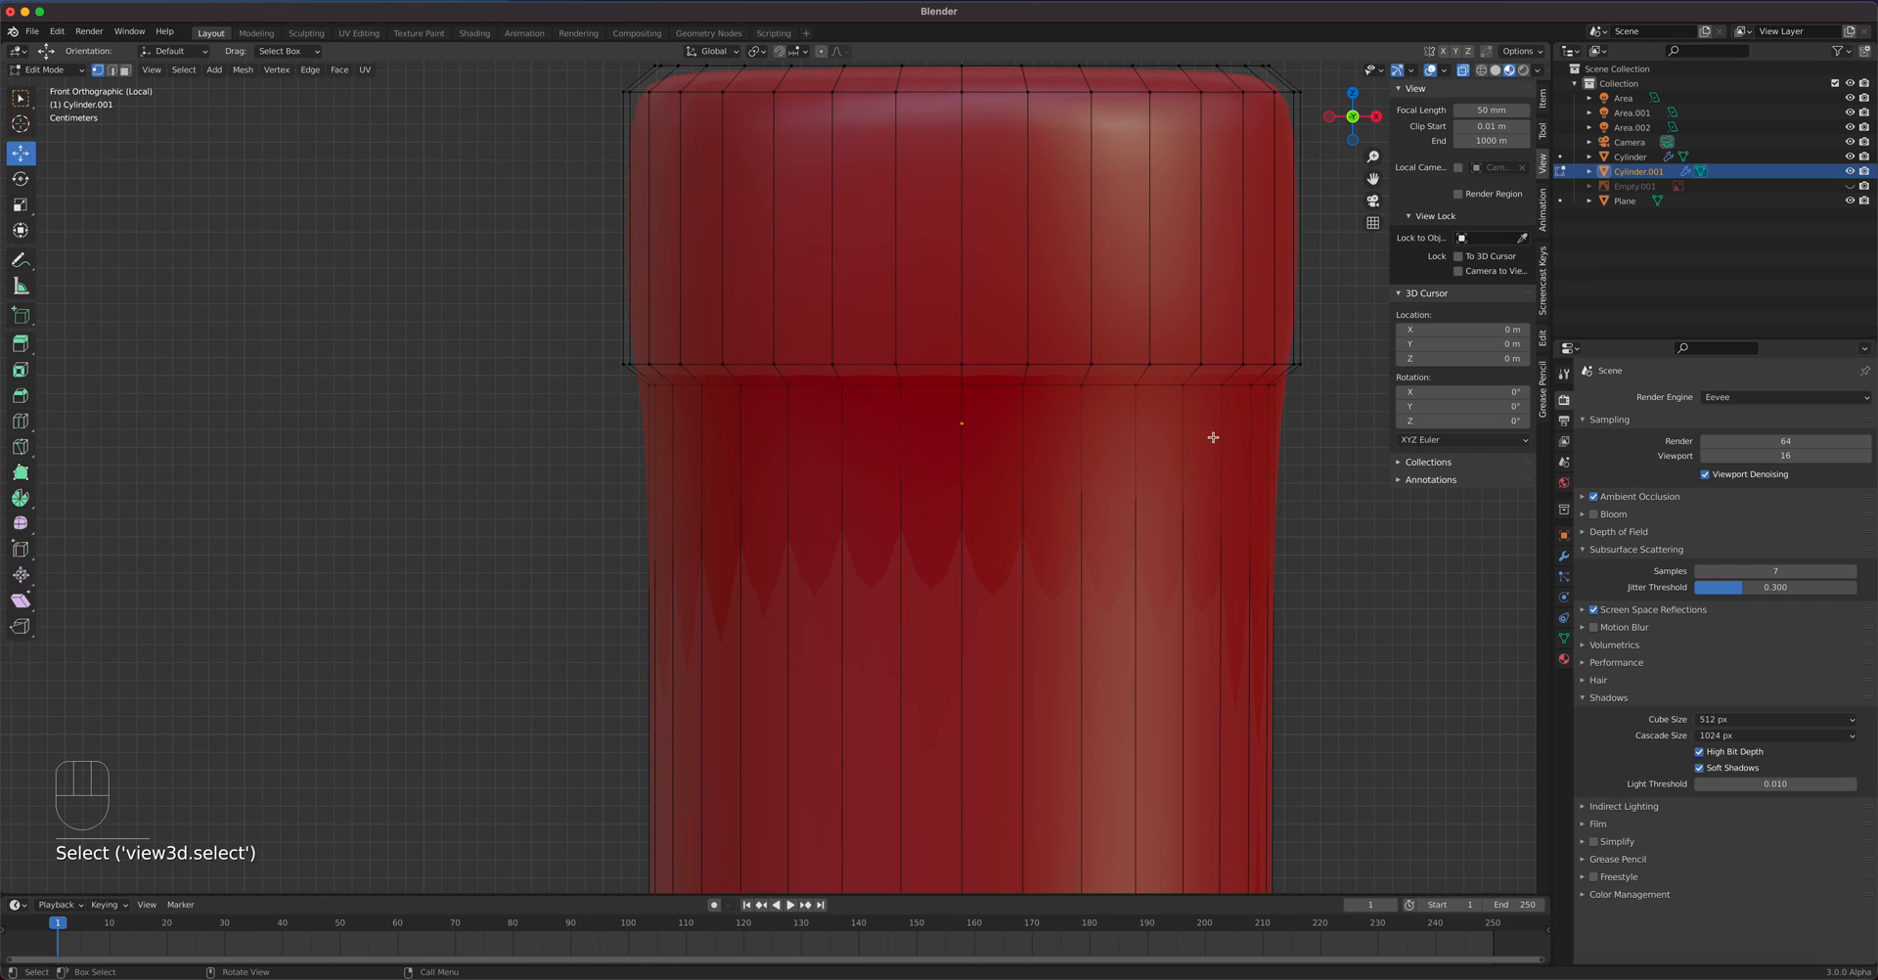
key("ctrl+r")
left_click(1125, 520)
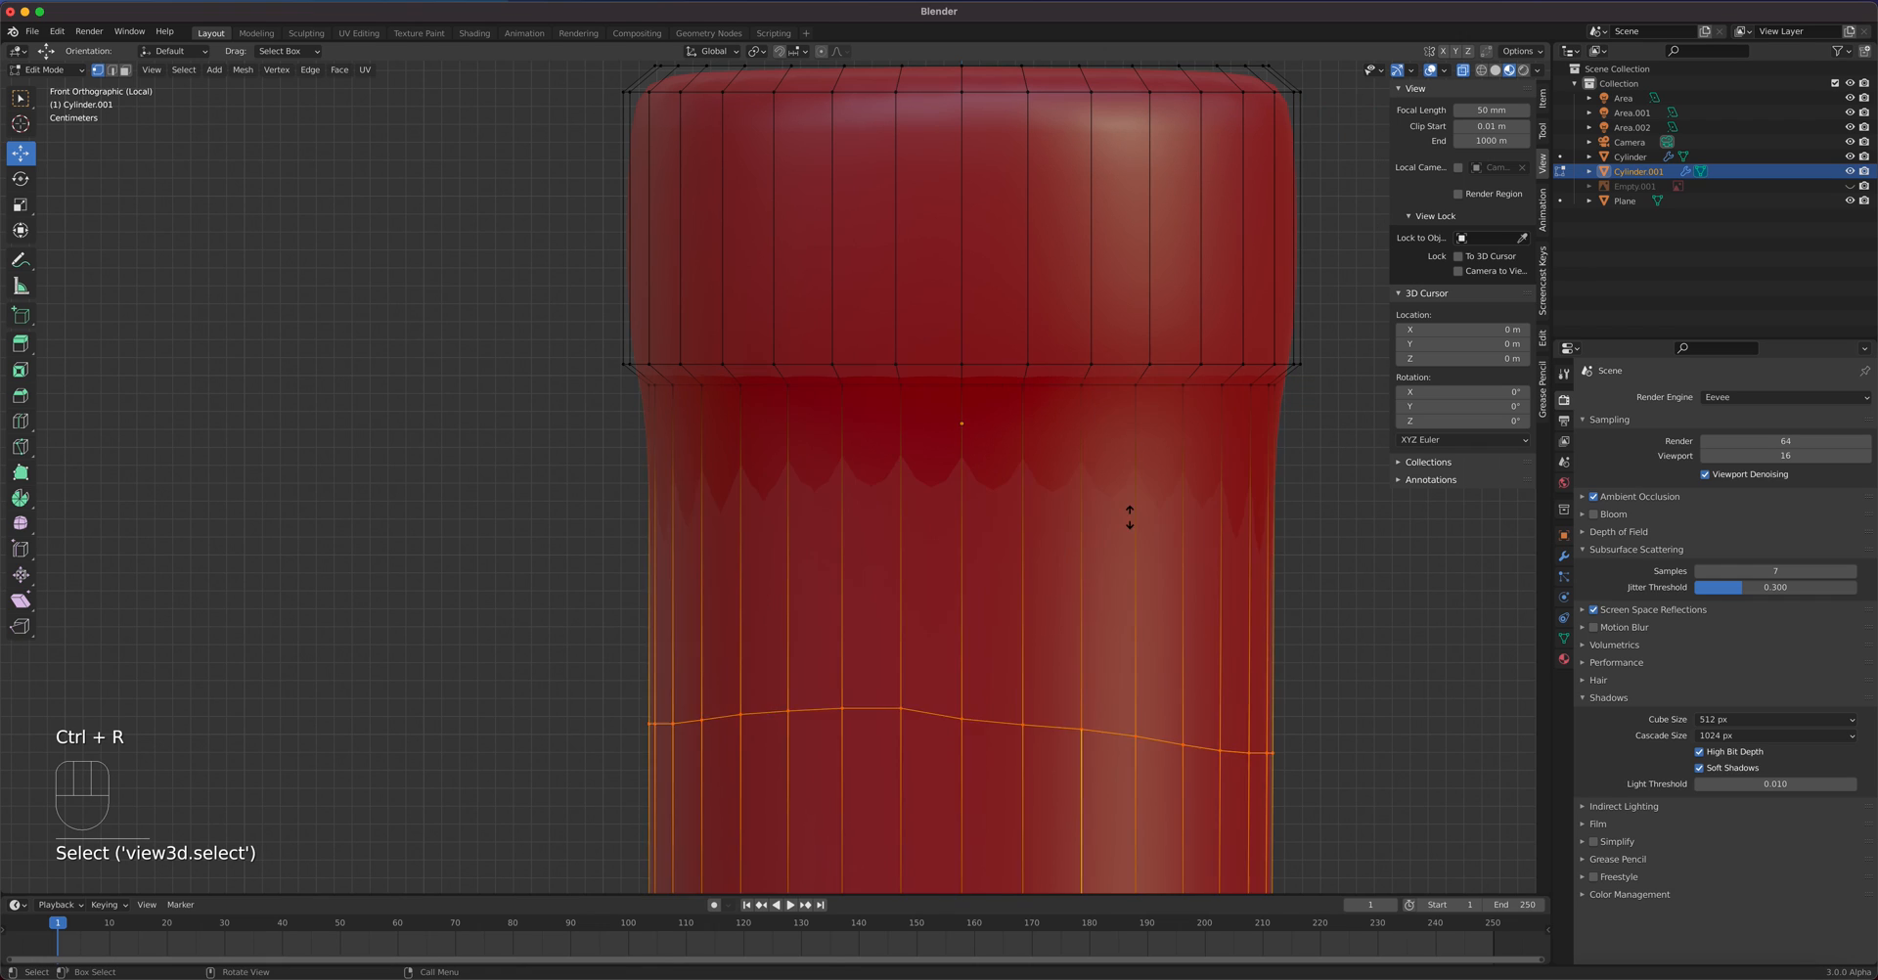
left_click(1127, 208)
middle_click_drag(1215, 222, 1174, 311, "shift")
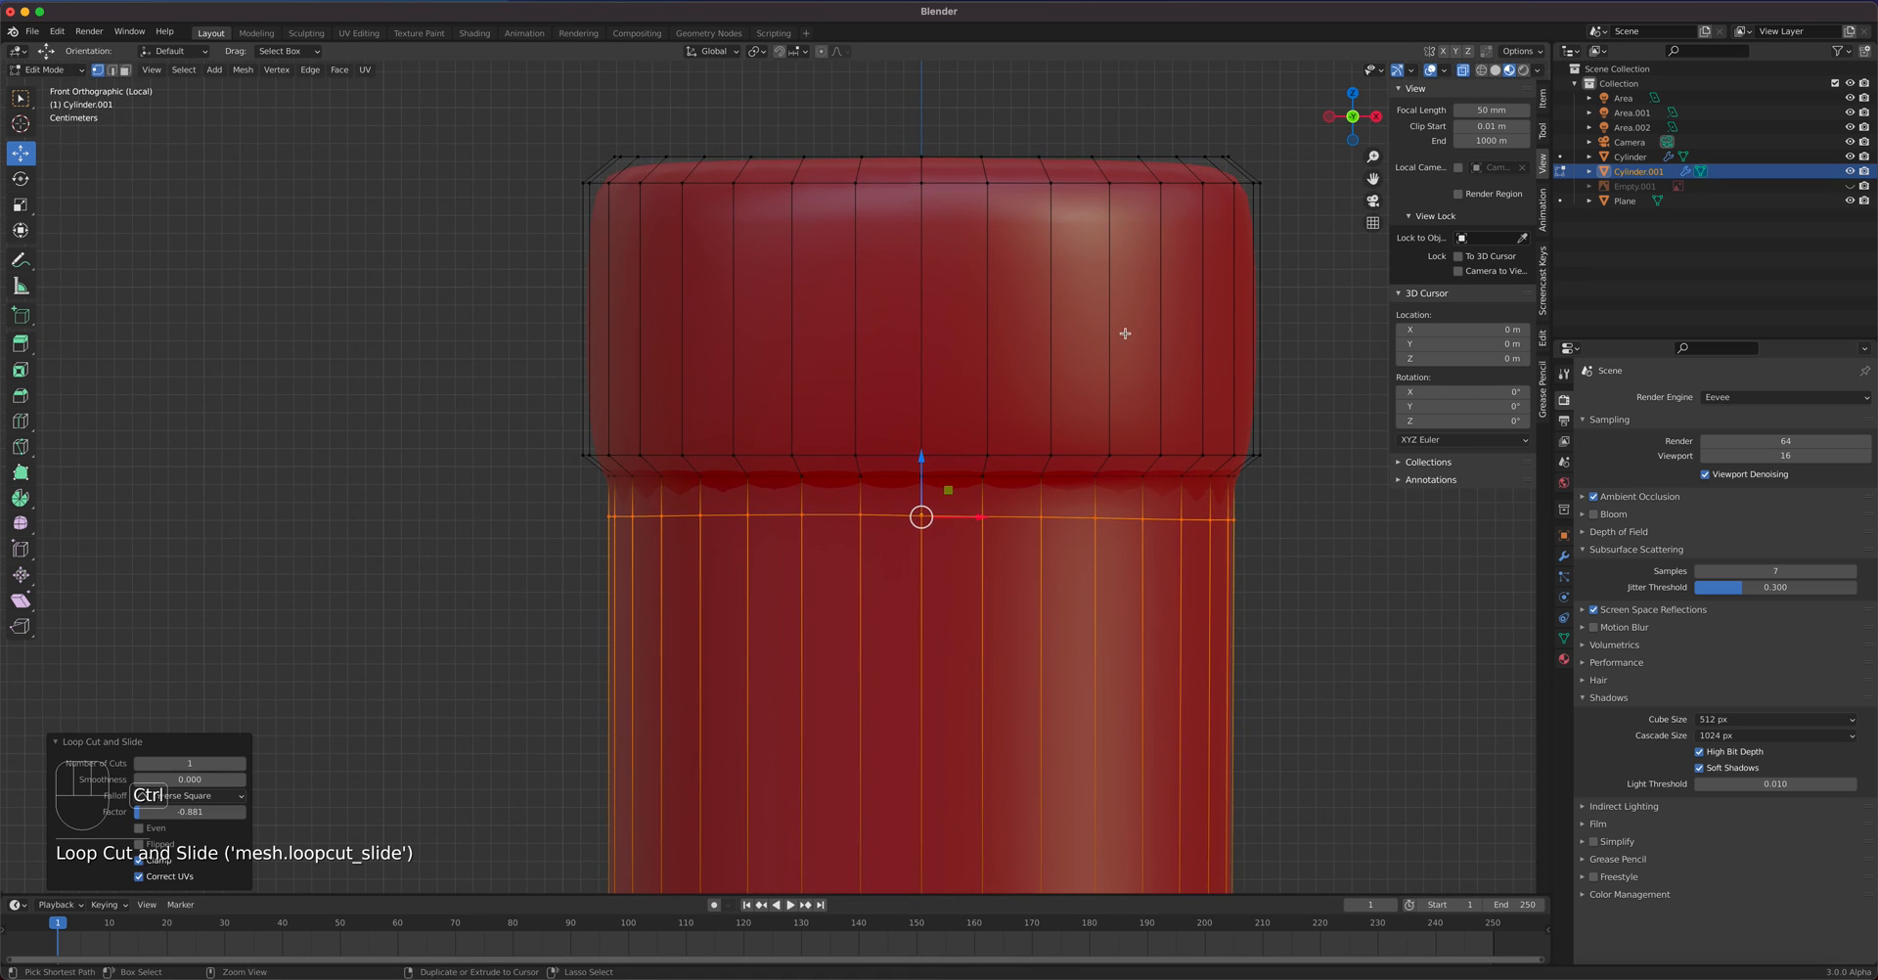
- Add a centered loop cut around the cap's collar and scale it outward to about 1.038
key("ctrl+r")
left_click(1120, 325)
right_click(1150, 356)
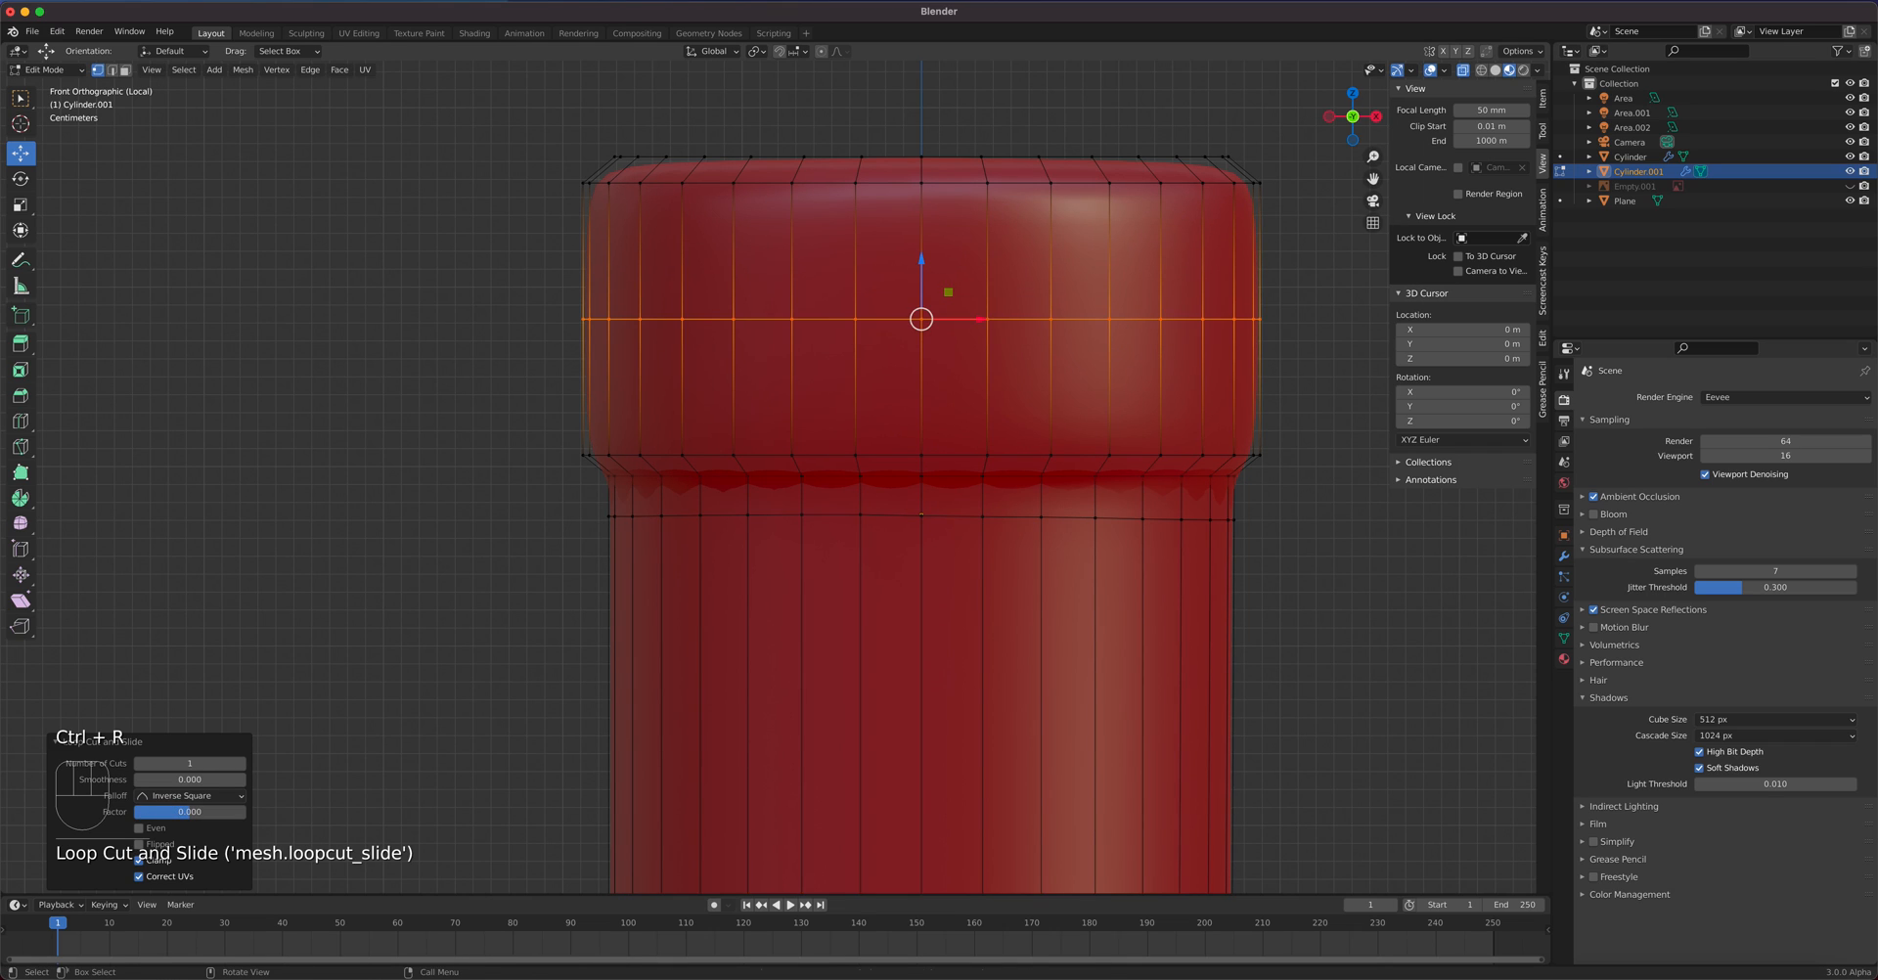
key("s")
left_click(1157, 364)
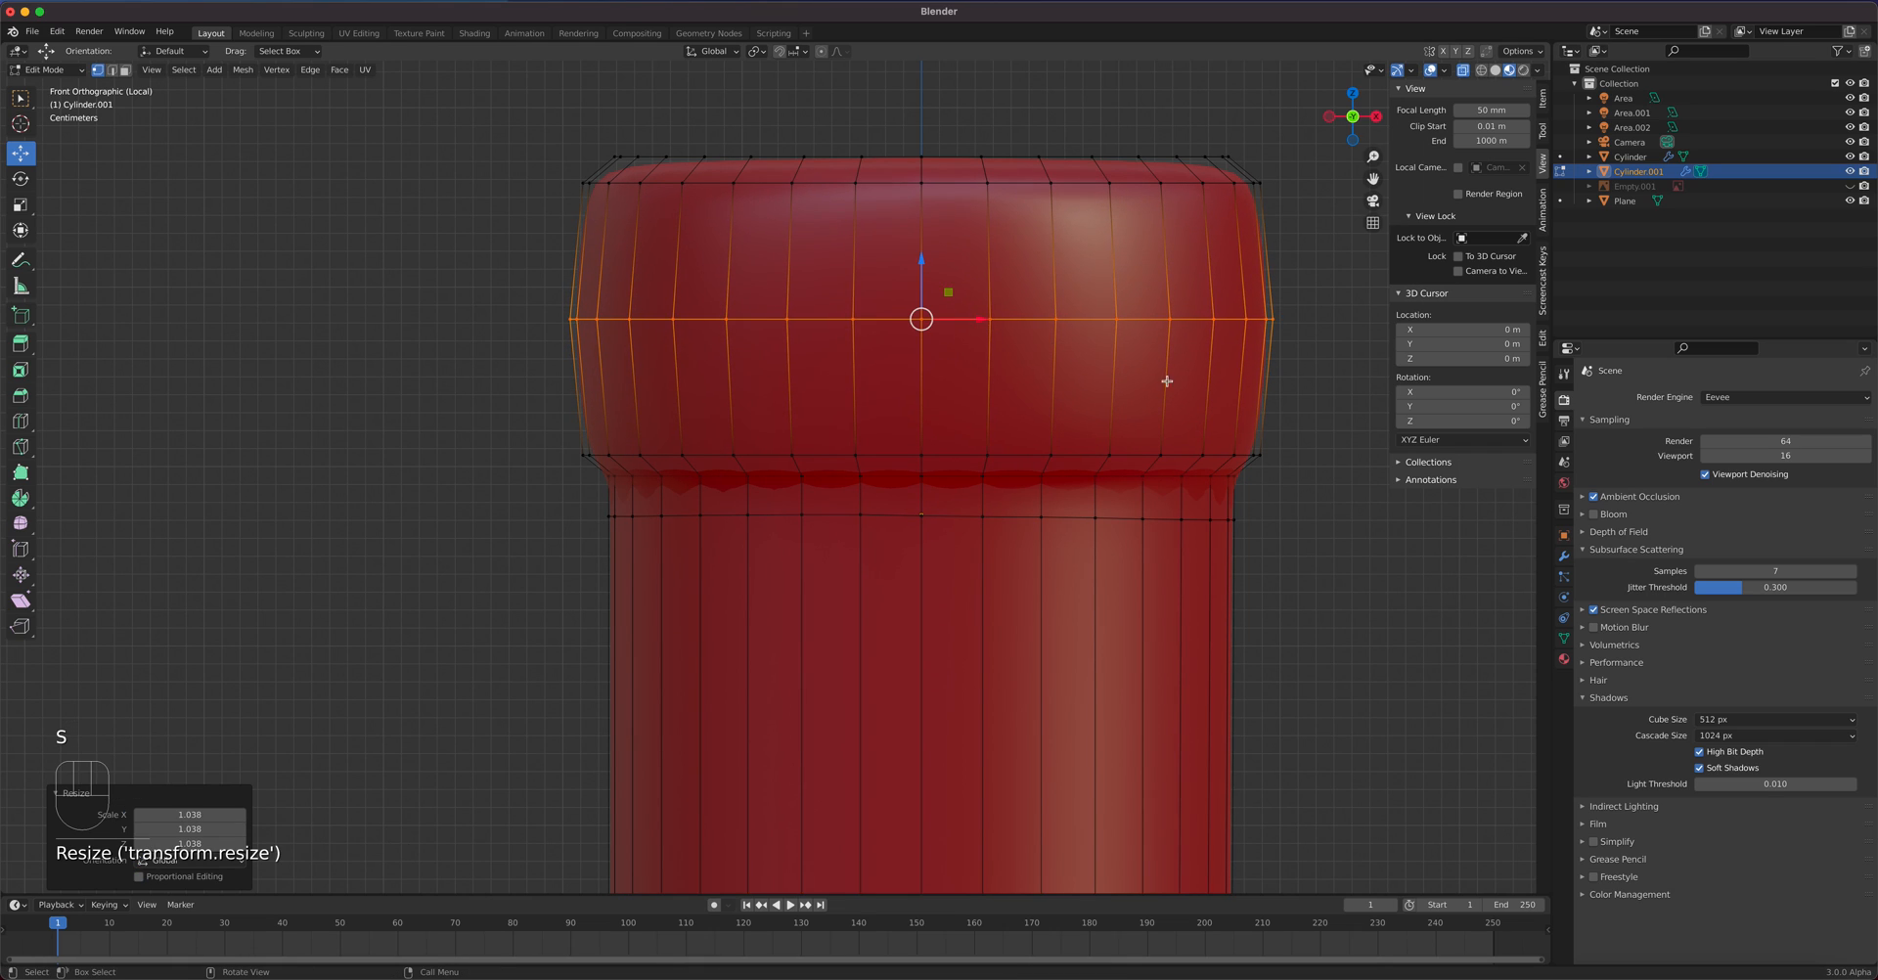
- Nudge the right-hand vertices of the collar's lower edge and the loop below it slightly outward and down
left_click_drag(1316, 559, 1131, 417)
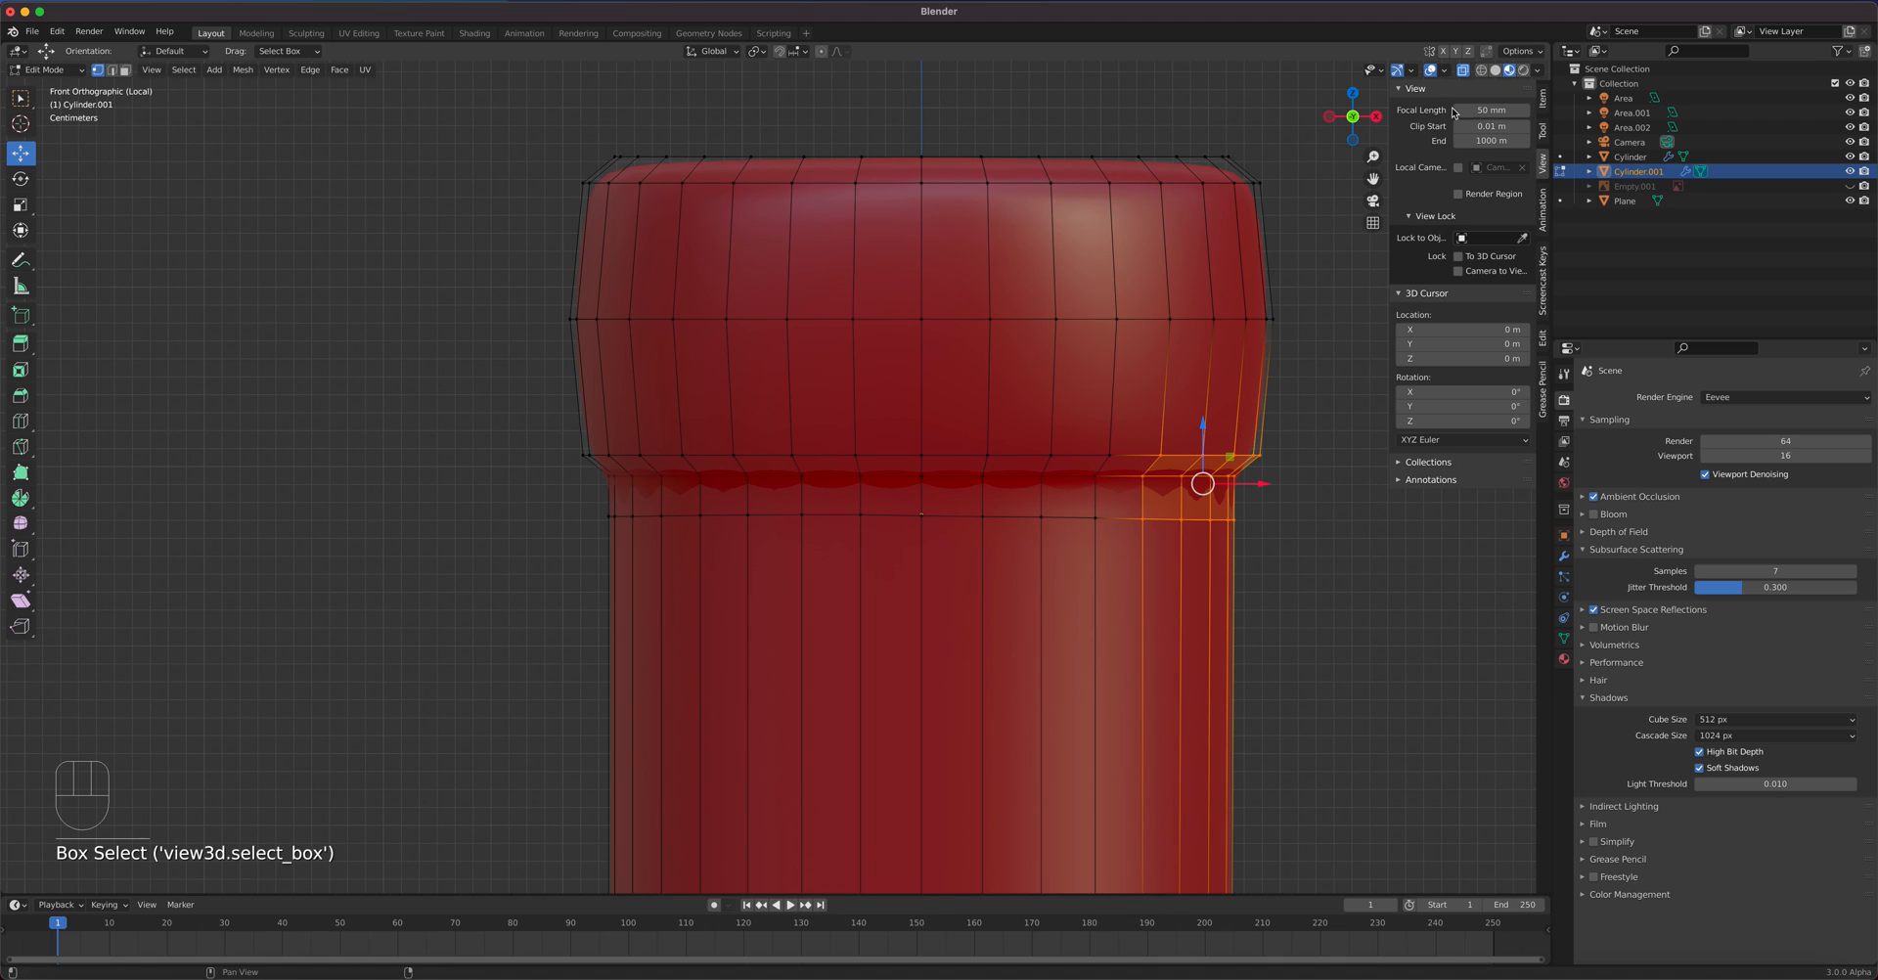
left_click_drag(1270, 480, 1209, 427)
left_click_drag(1296, 482, 1145, 503)
key("g")
left_click(1292, 510)
key("g")
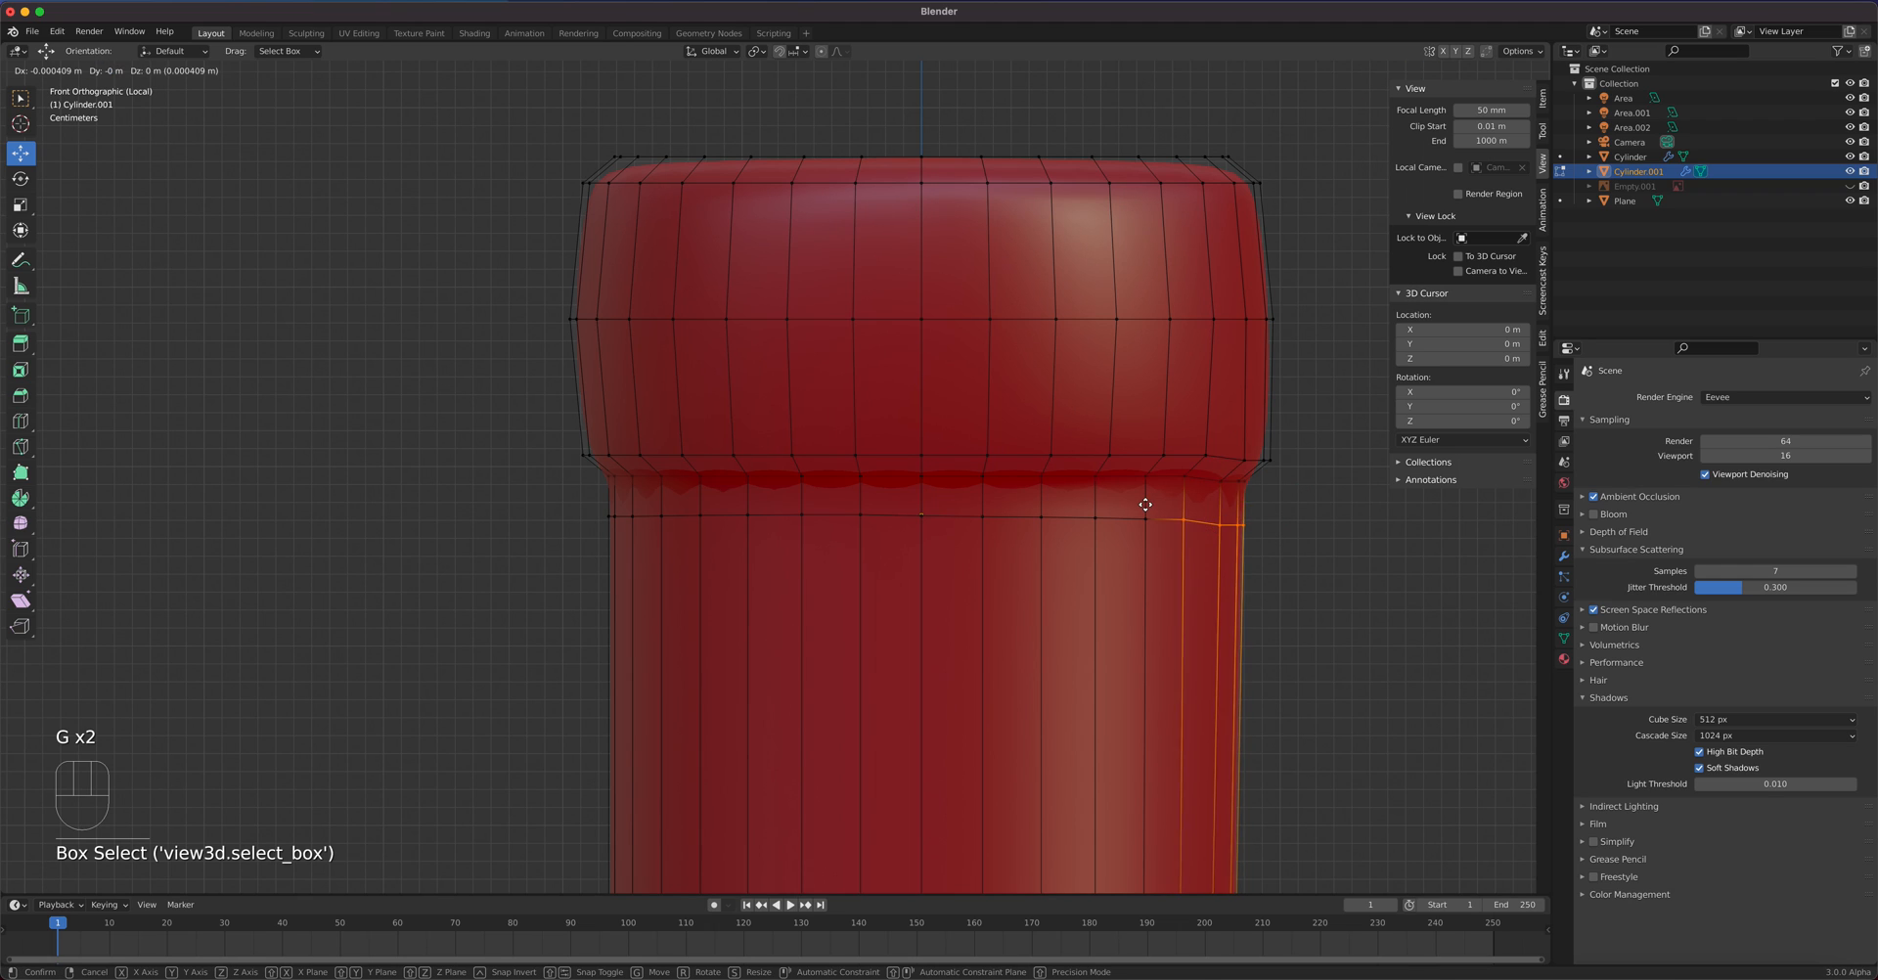
left_click(1144, 507)
- Nudge the left-hand vertices around the collar's lower edge and the loop below it to make the shape irregular
left_click_drag(539, 423, 687, 551)
key("g")
left_click(673, 550)
left_click_drag(922, 569, 677, 437)
key("g")
left_click(671, 431)
- Move the collar's middle loop outward about 0.0033 m per side, raising its left vertices about 0.0037 m and lowering its right ones about 0.0025 m
left_click_drag(477, 267, 672, 375)
key("g")
left_click(675, 370)
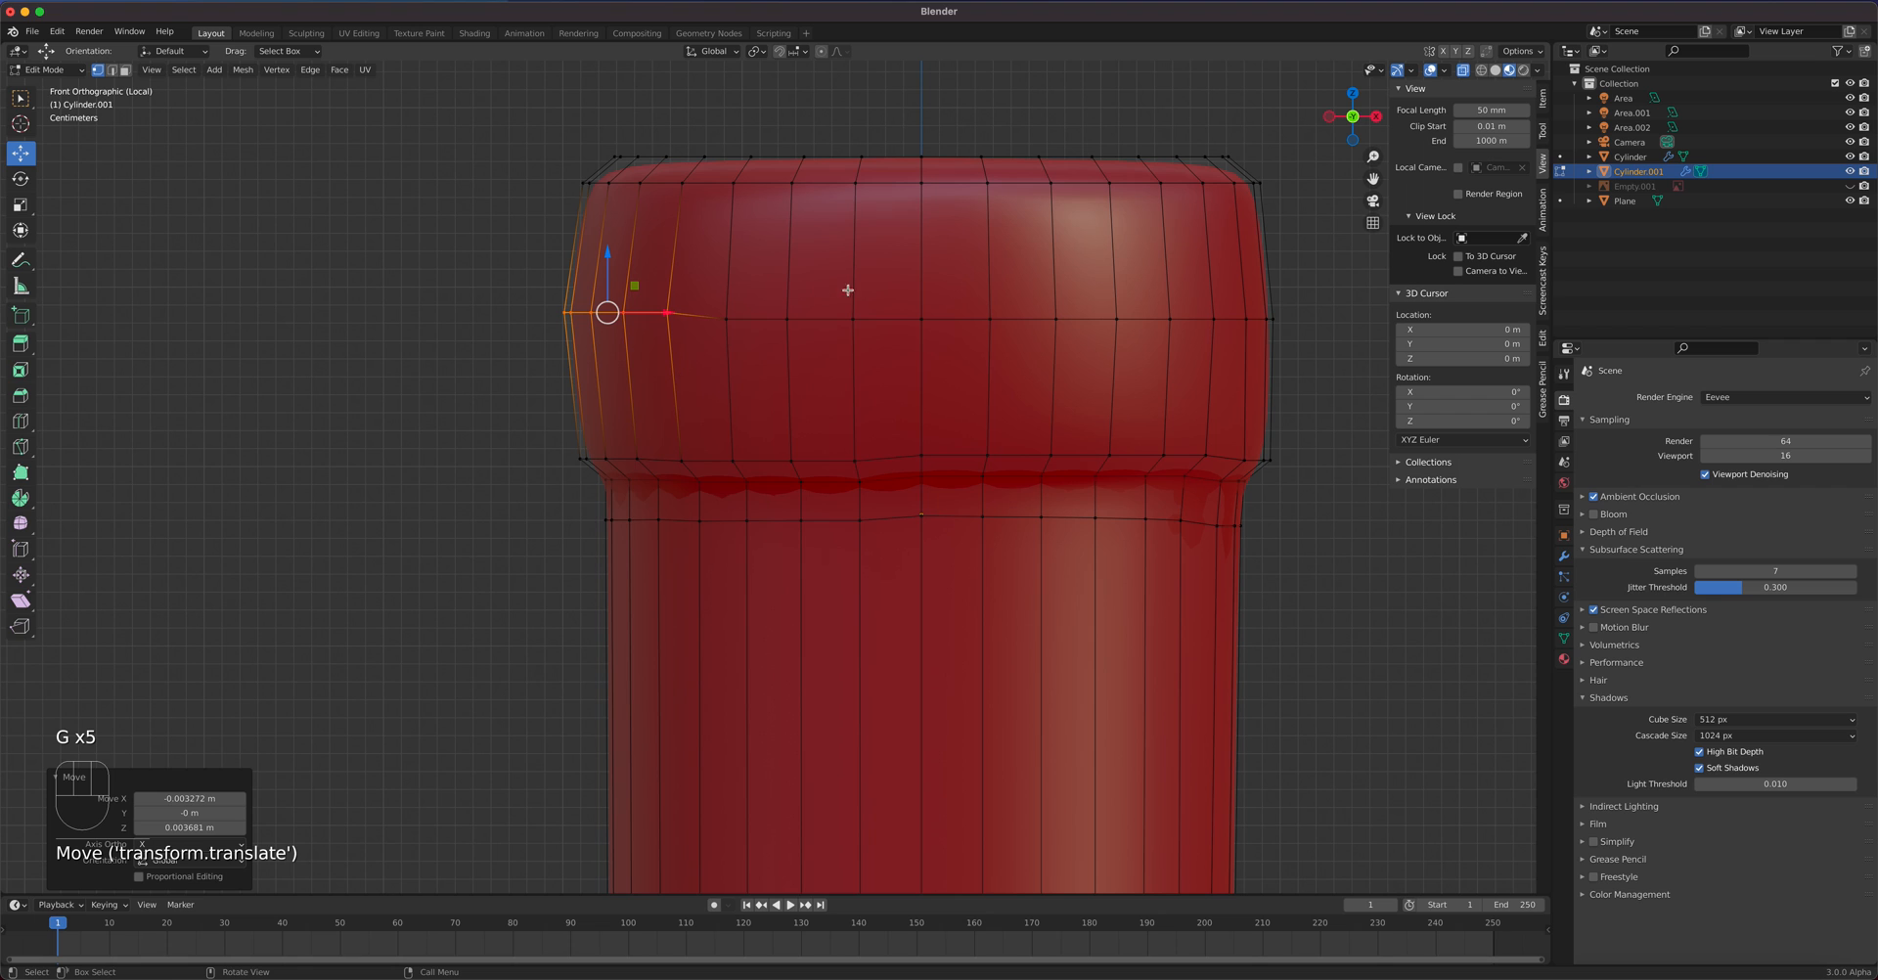
left_click_drag(1097, 286, 1291, 376)
key("g")
left_click(1296, 381)
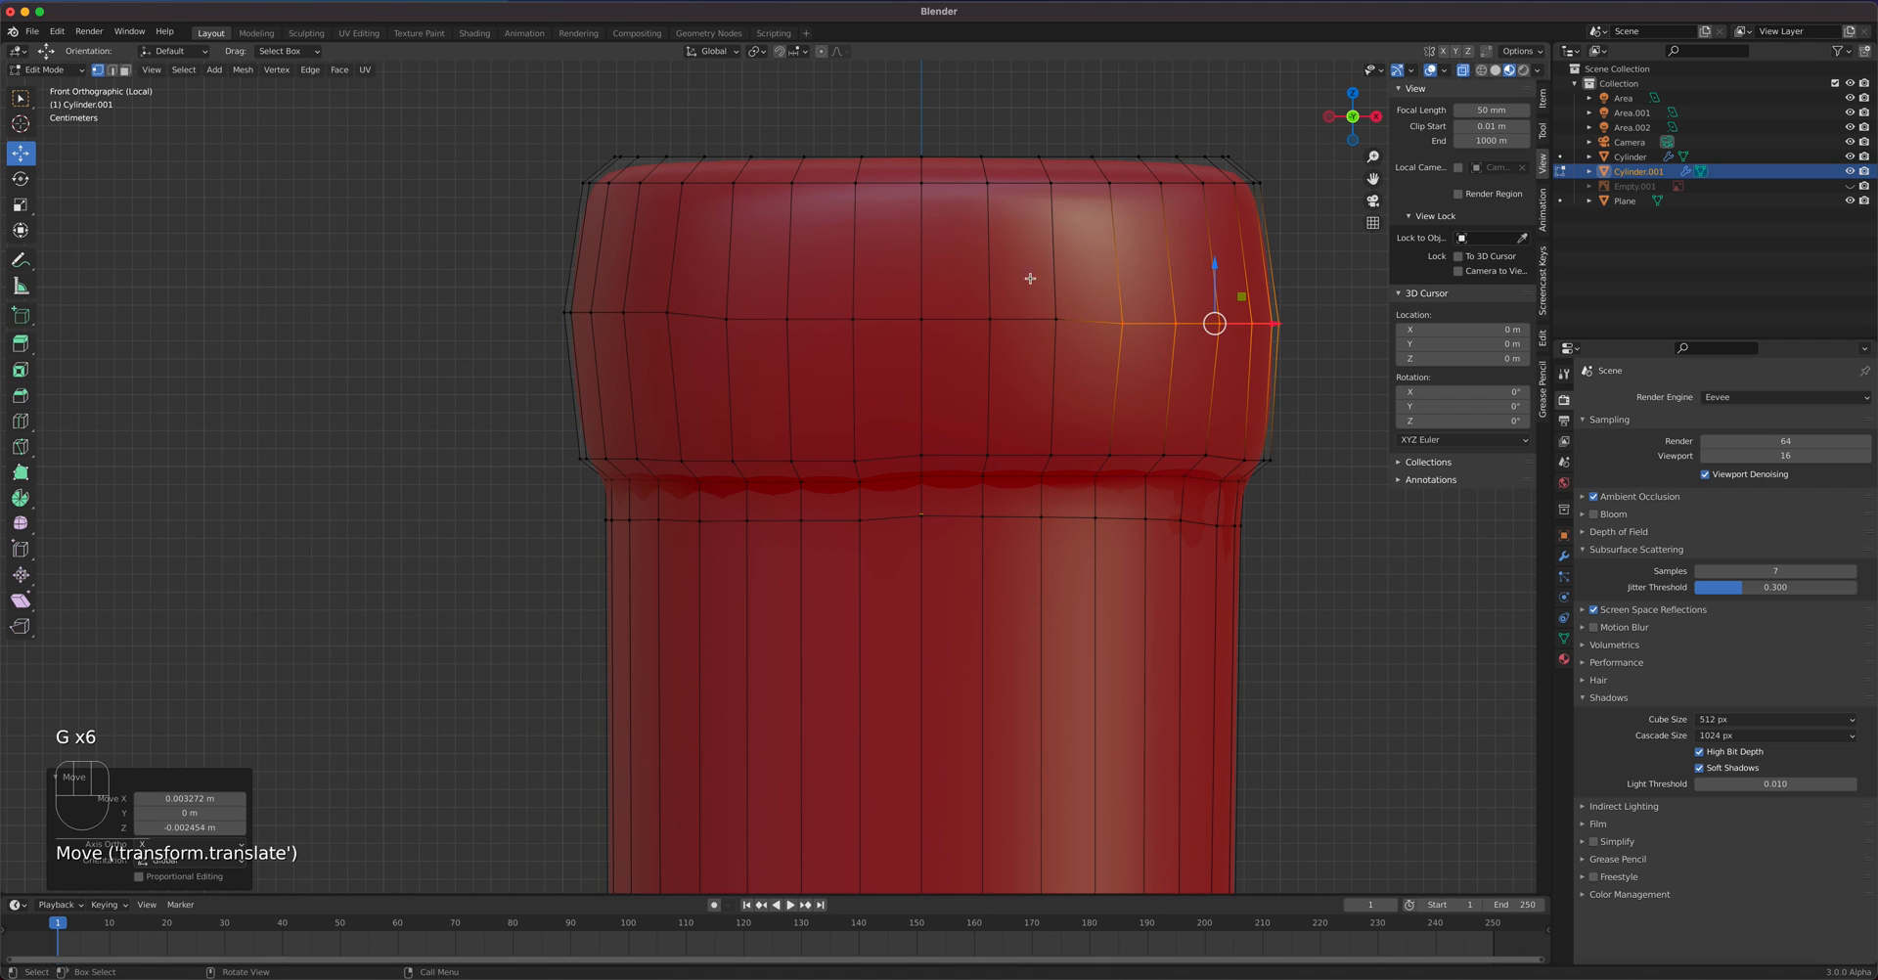
left_click(511, 120)
middle_click_drag(1065, 362, 1015, 453)
key("Tab")
scroll(1027, 467, "down", 5)
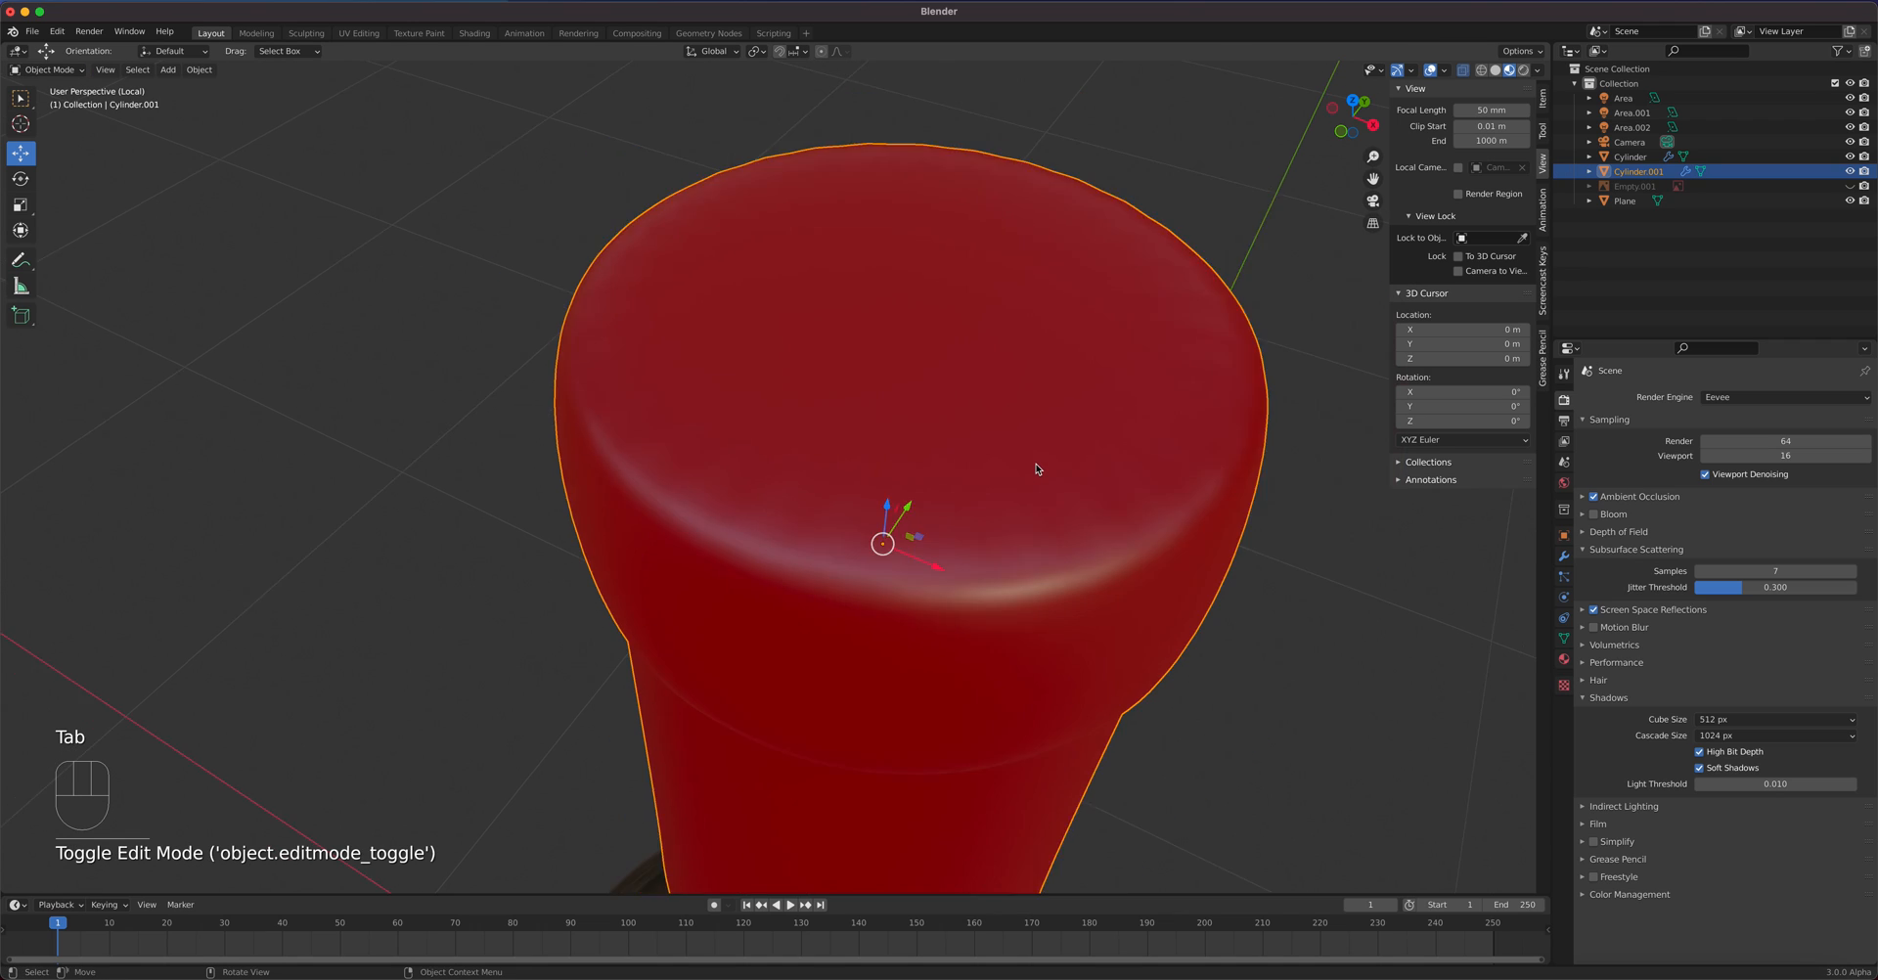
- Inset the cap's flat top face in Face select mode and return to Object Mode
mouse_move(904, 516)
middle_mouse_down()
mouse_move(929, 491)
mouse_move(912, 509)
middle_mouse_up()
key("Tab")
scroll(913, 505, "up", 2)
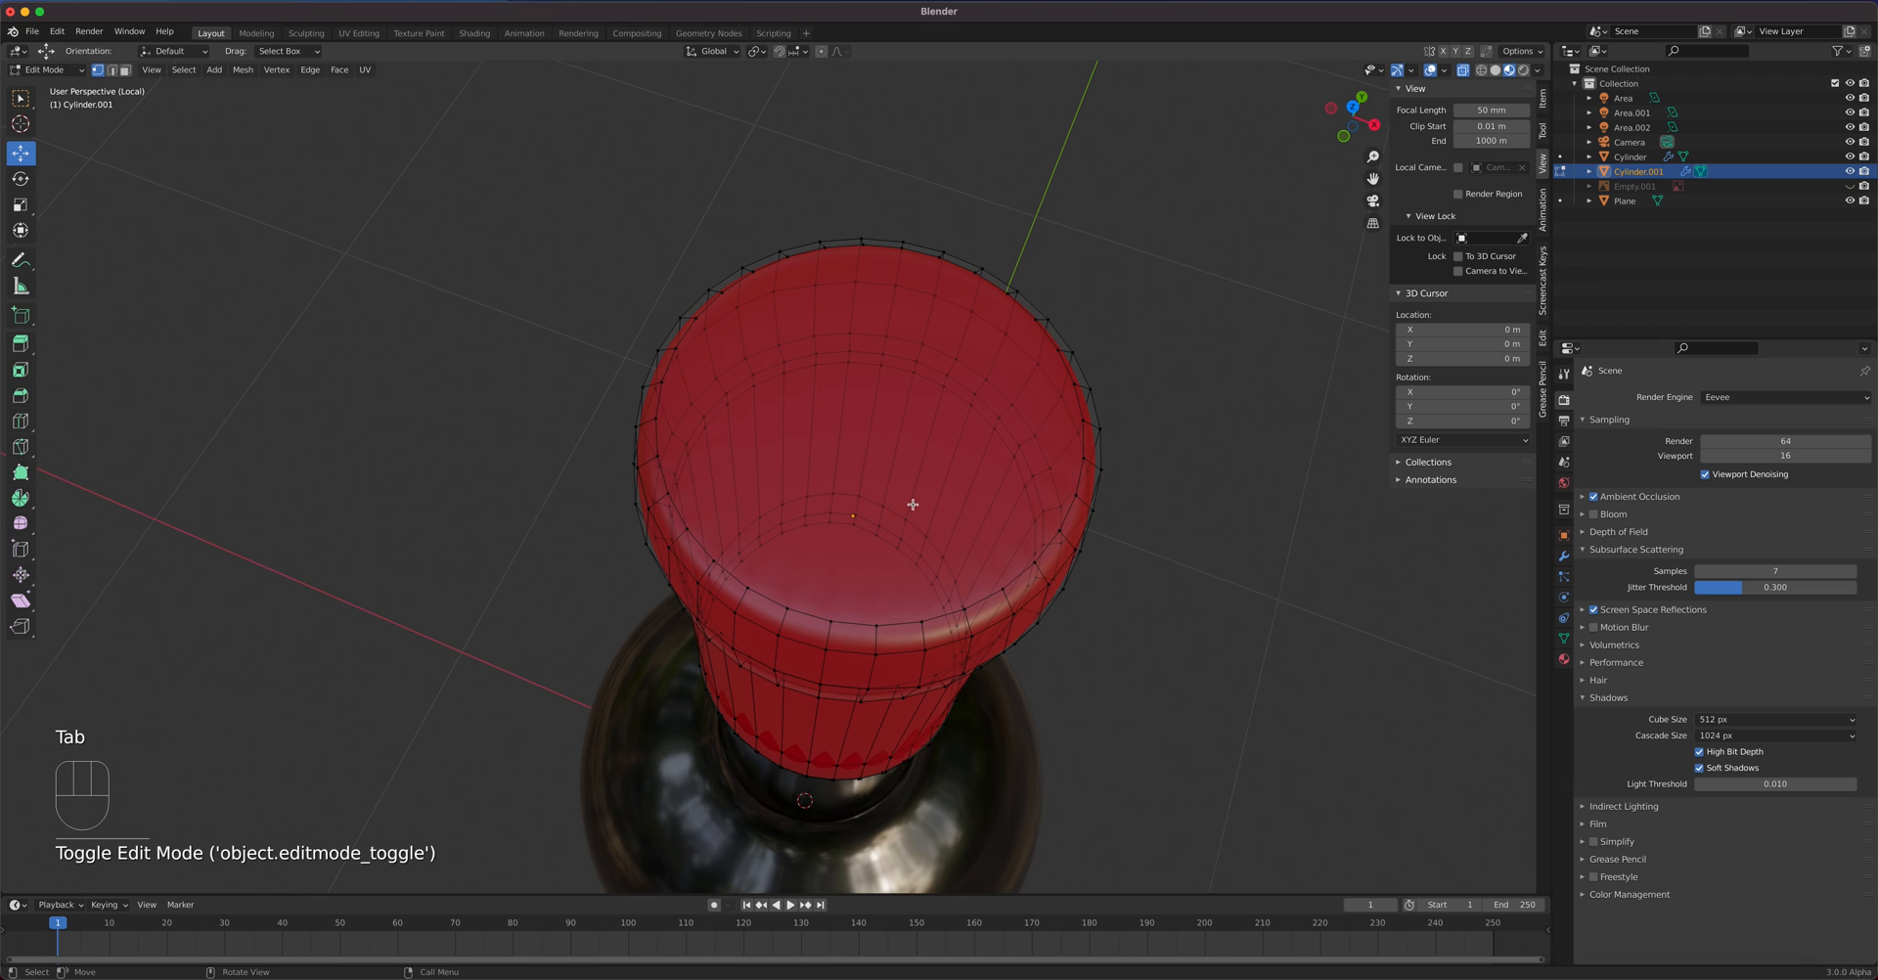
key("3")
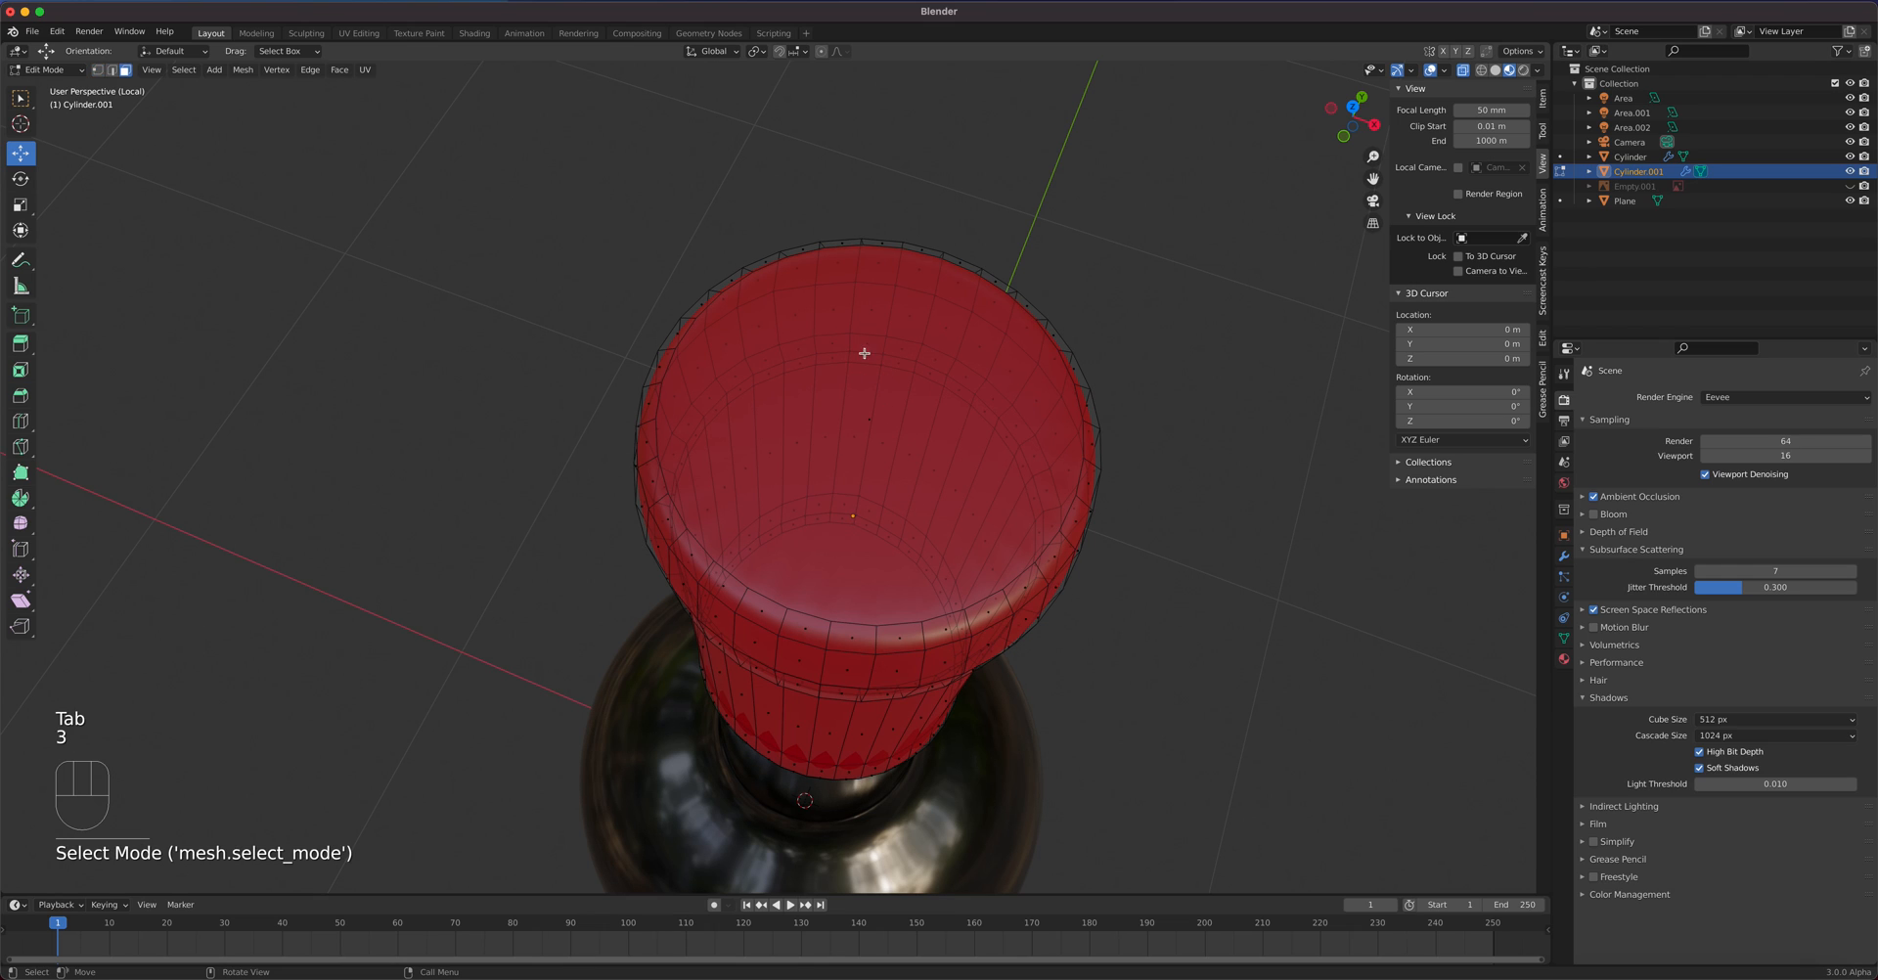
left_click(930, 427)
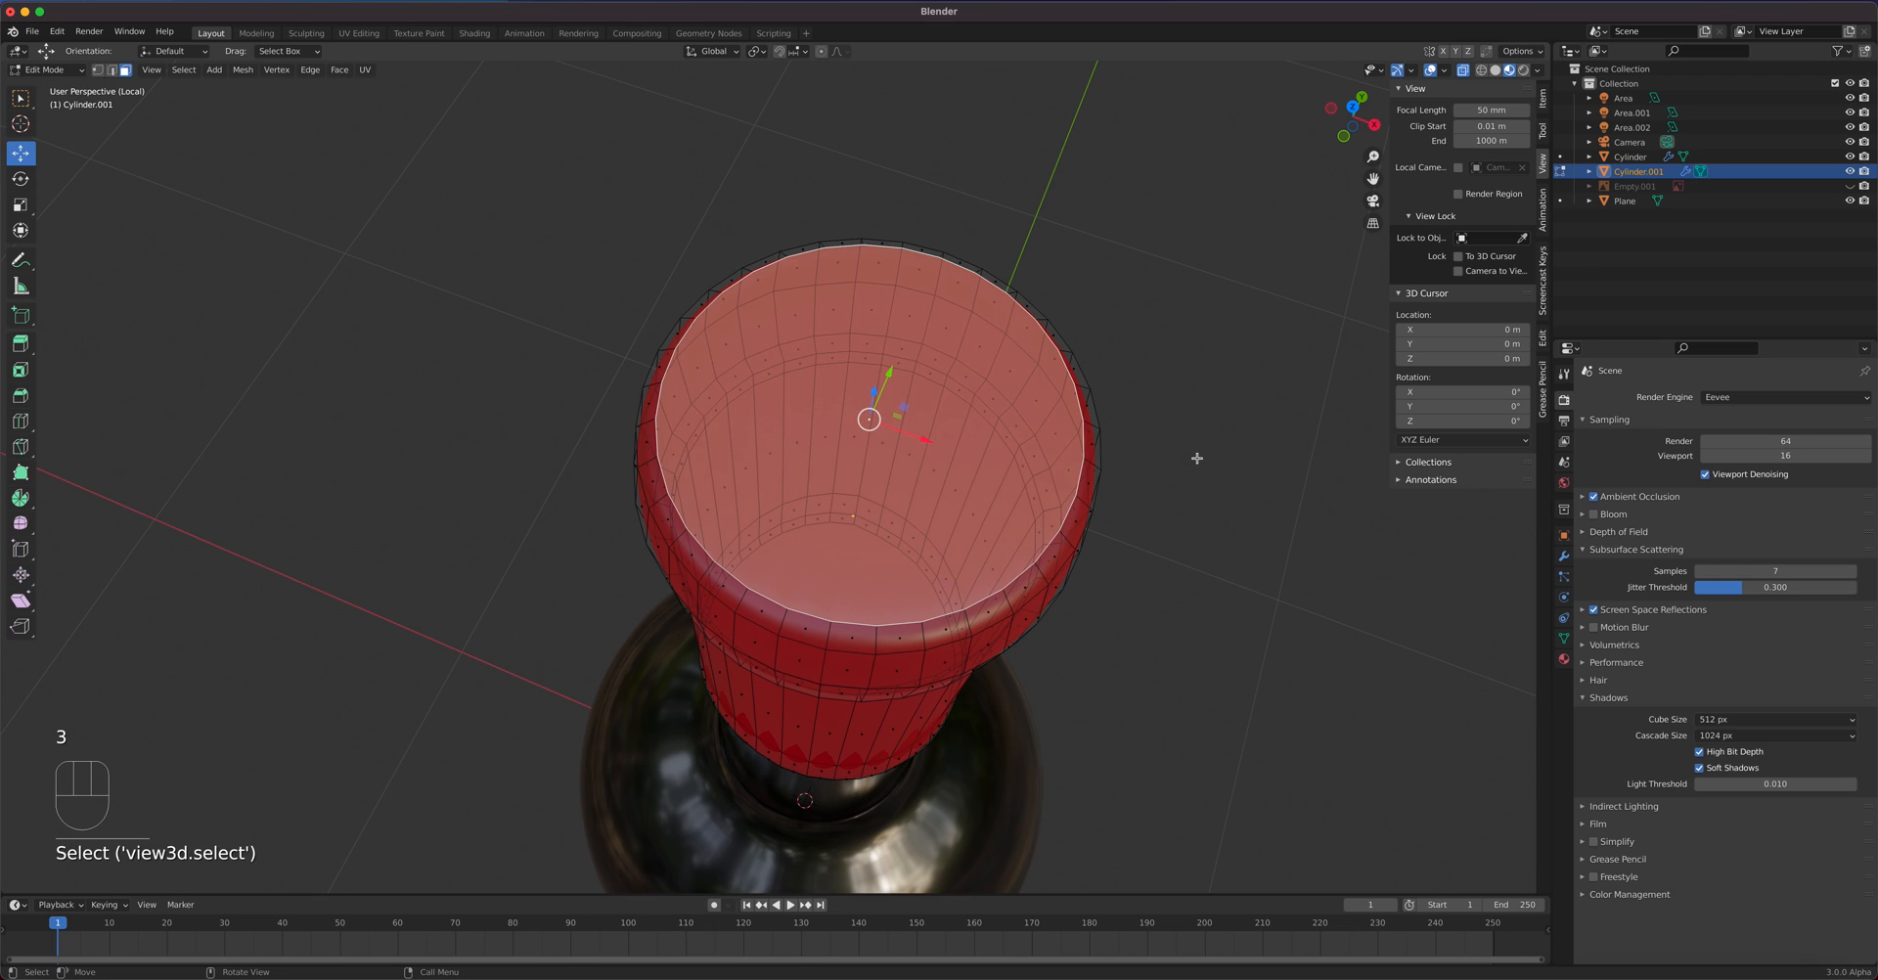
key("i")
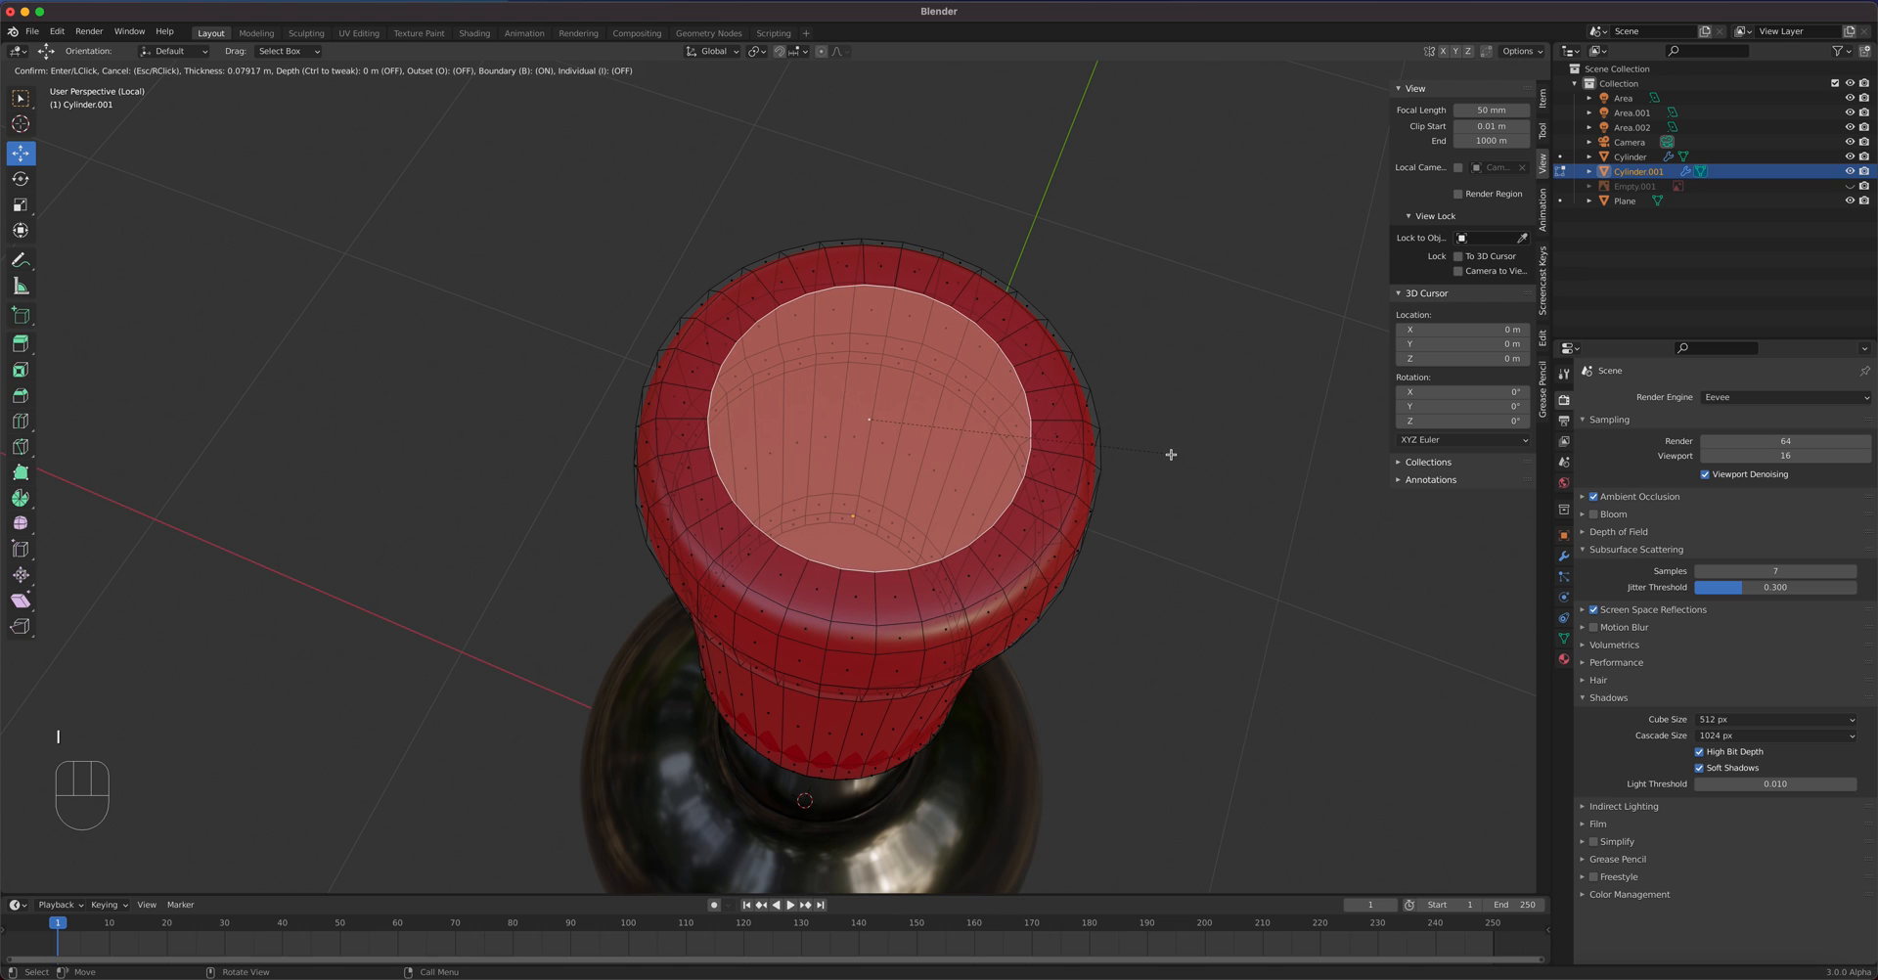
left_click(1131, 461)
key("Tab")
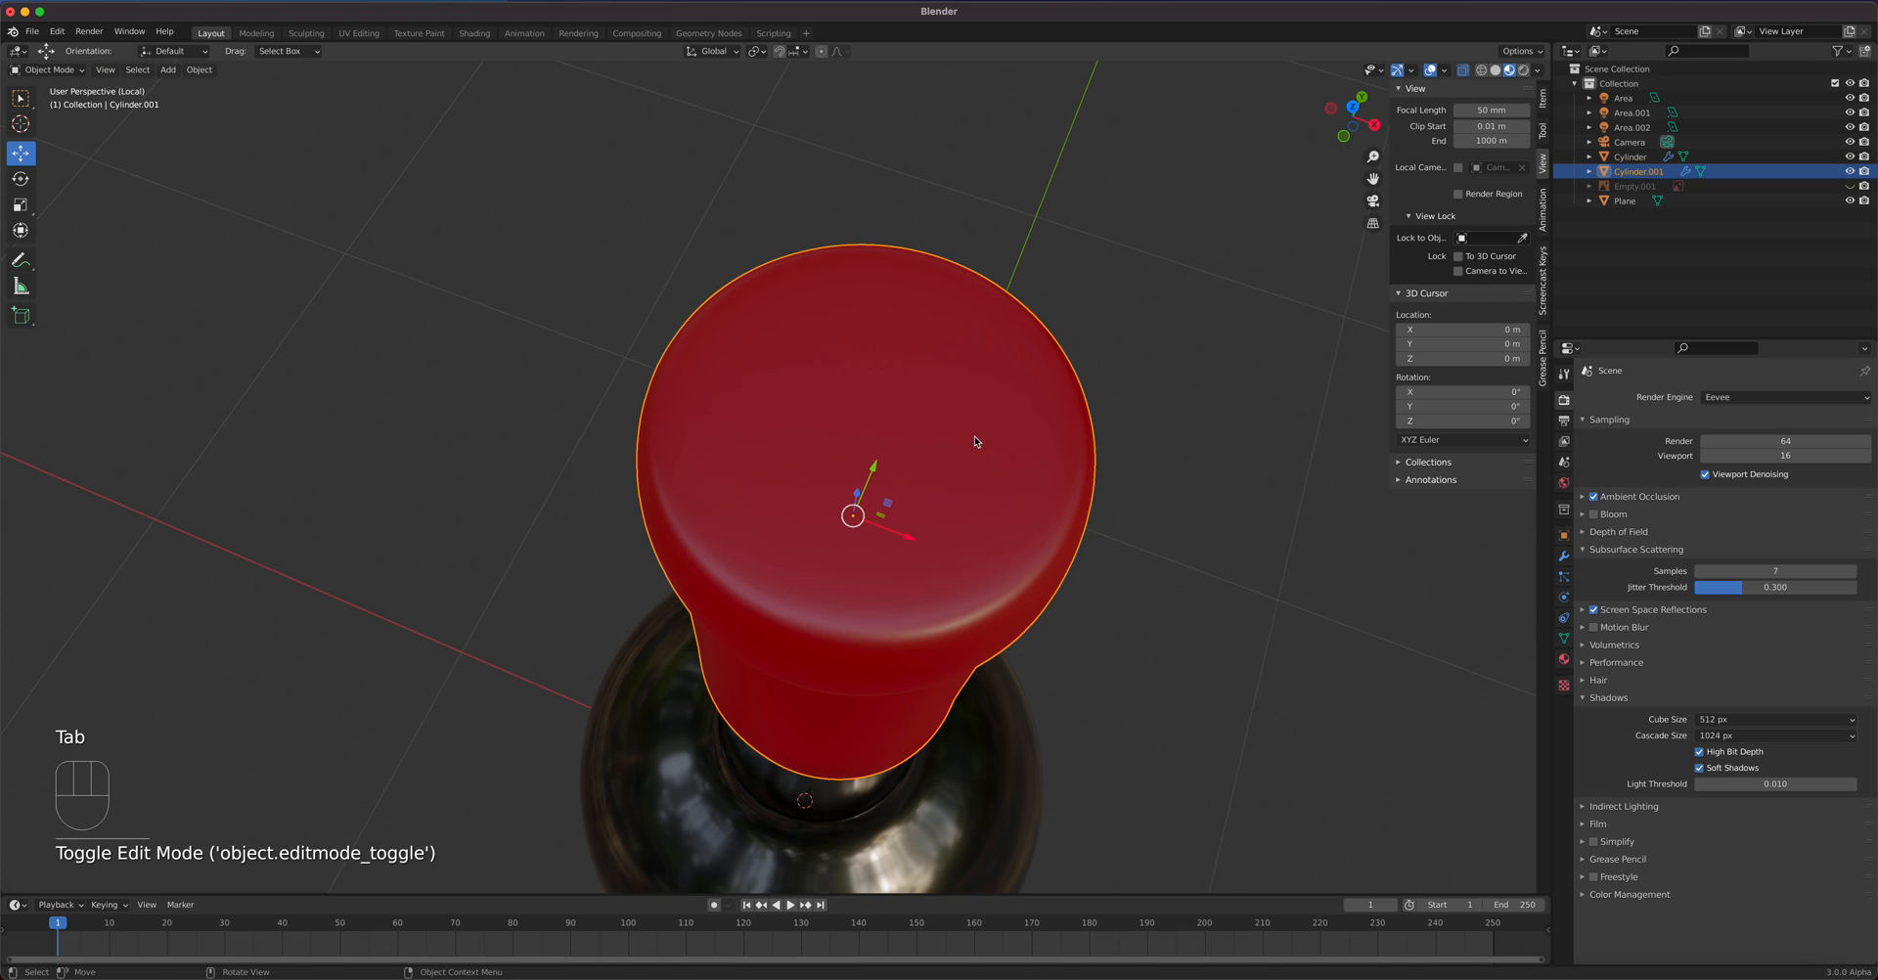
- In front view, move the left-hand vertices of the cap's top rim about 0.0021 m outward and 0.0028 m up
key("Tab")
key("Tab")
middle_click_drag(981, 430, 918, 339)
key("Tab")
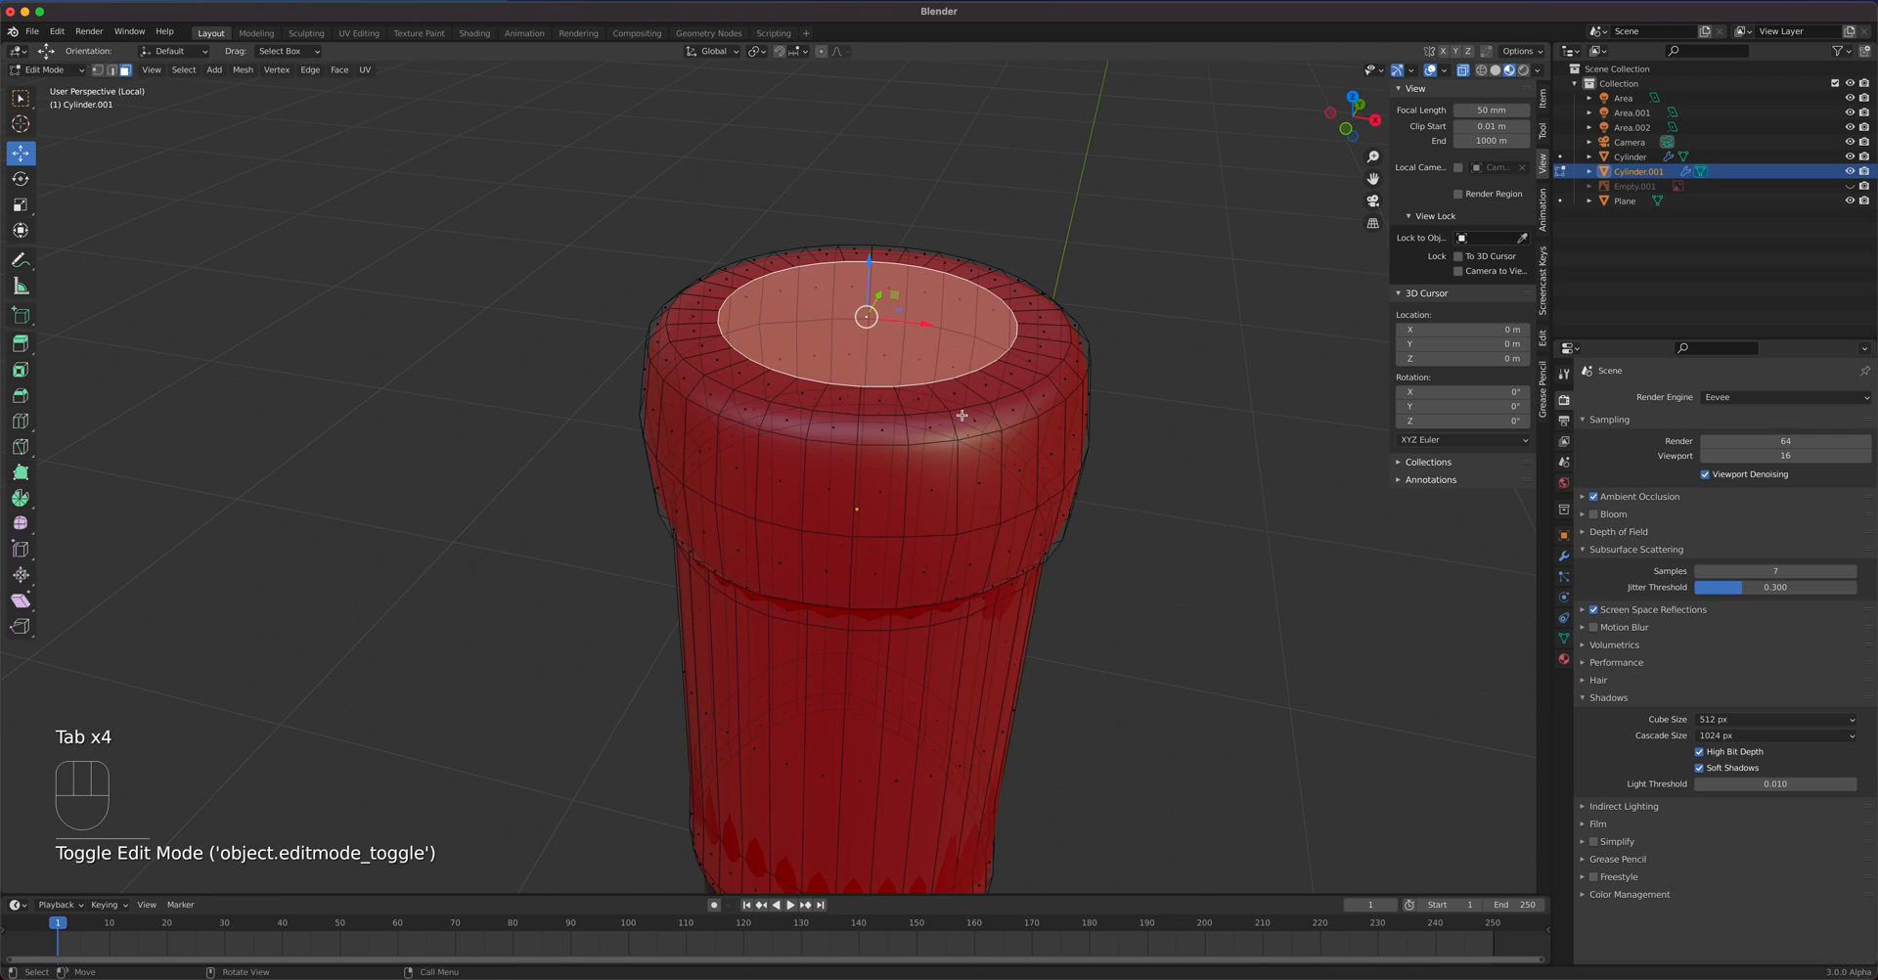
key("KP_1")
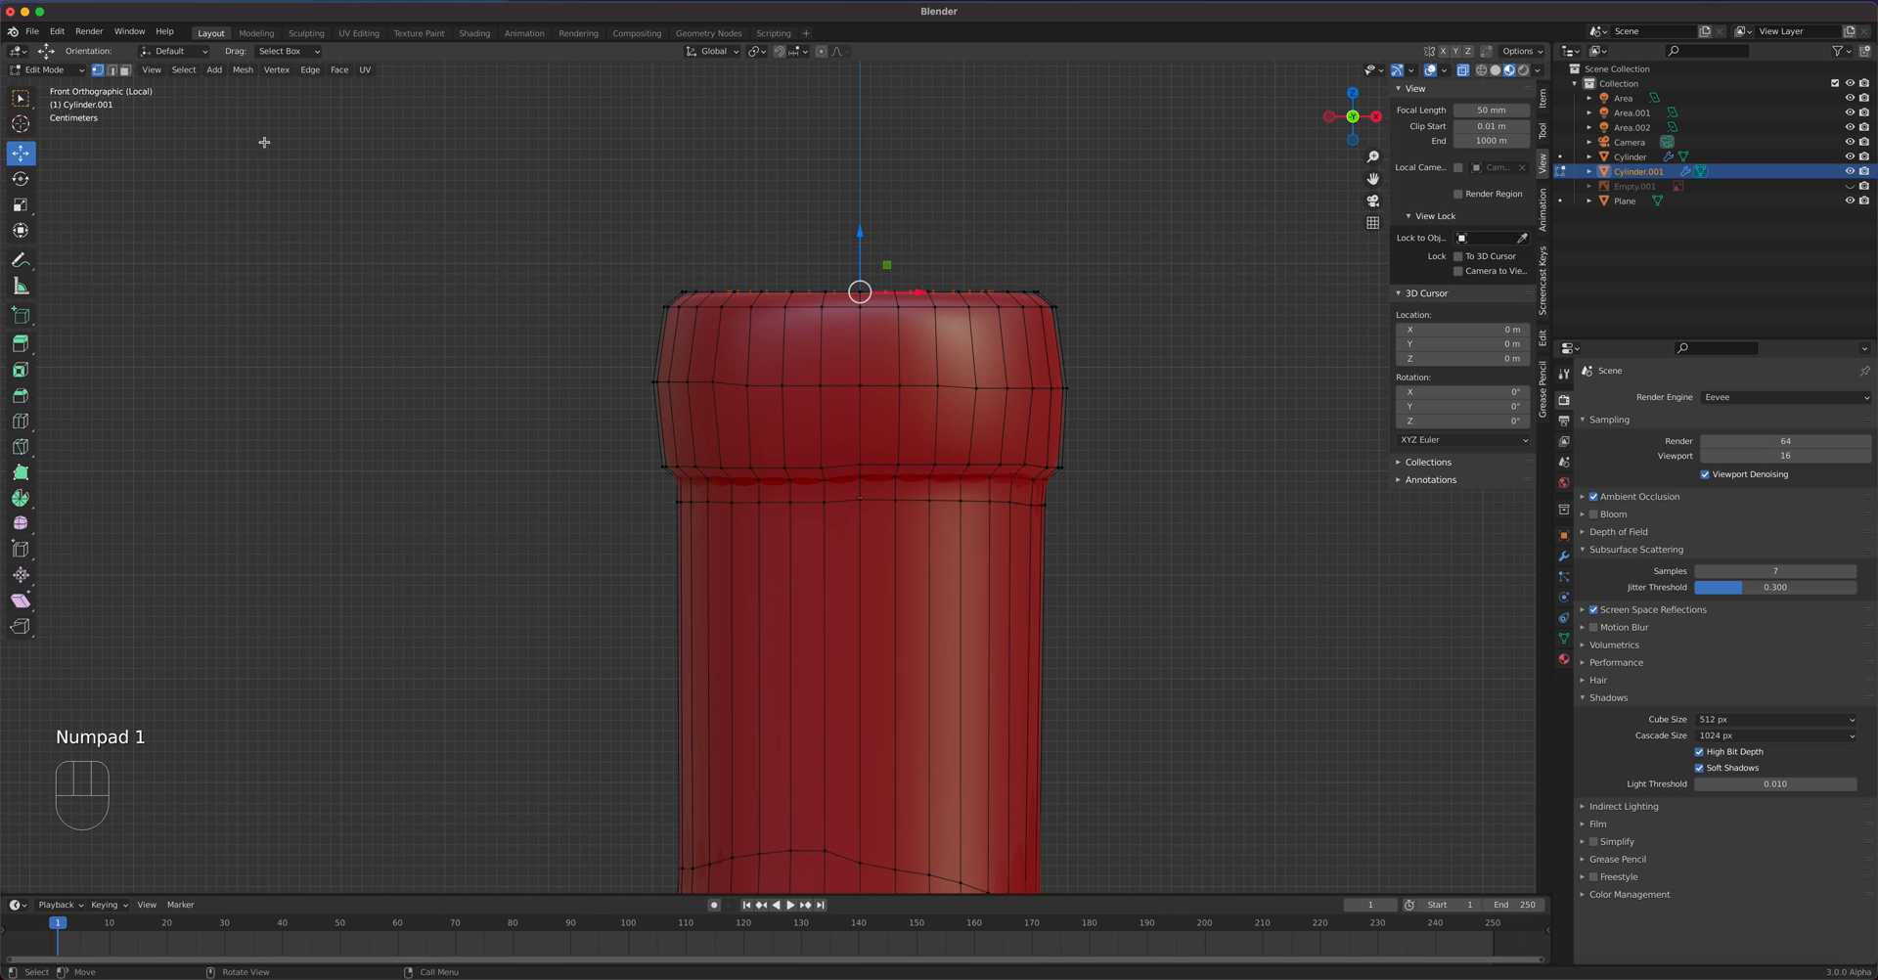
left_click_drag(523, 232, 732, 342)
key("g")
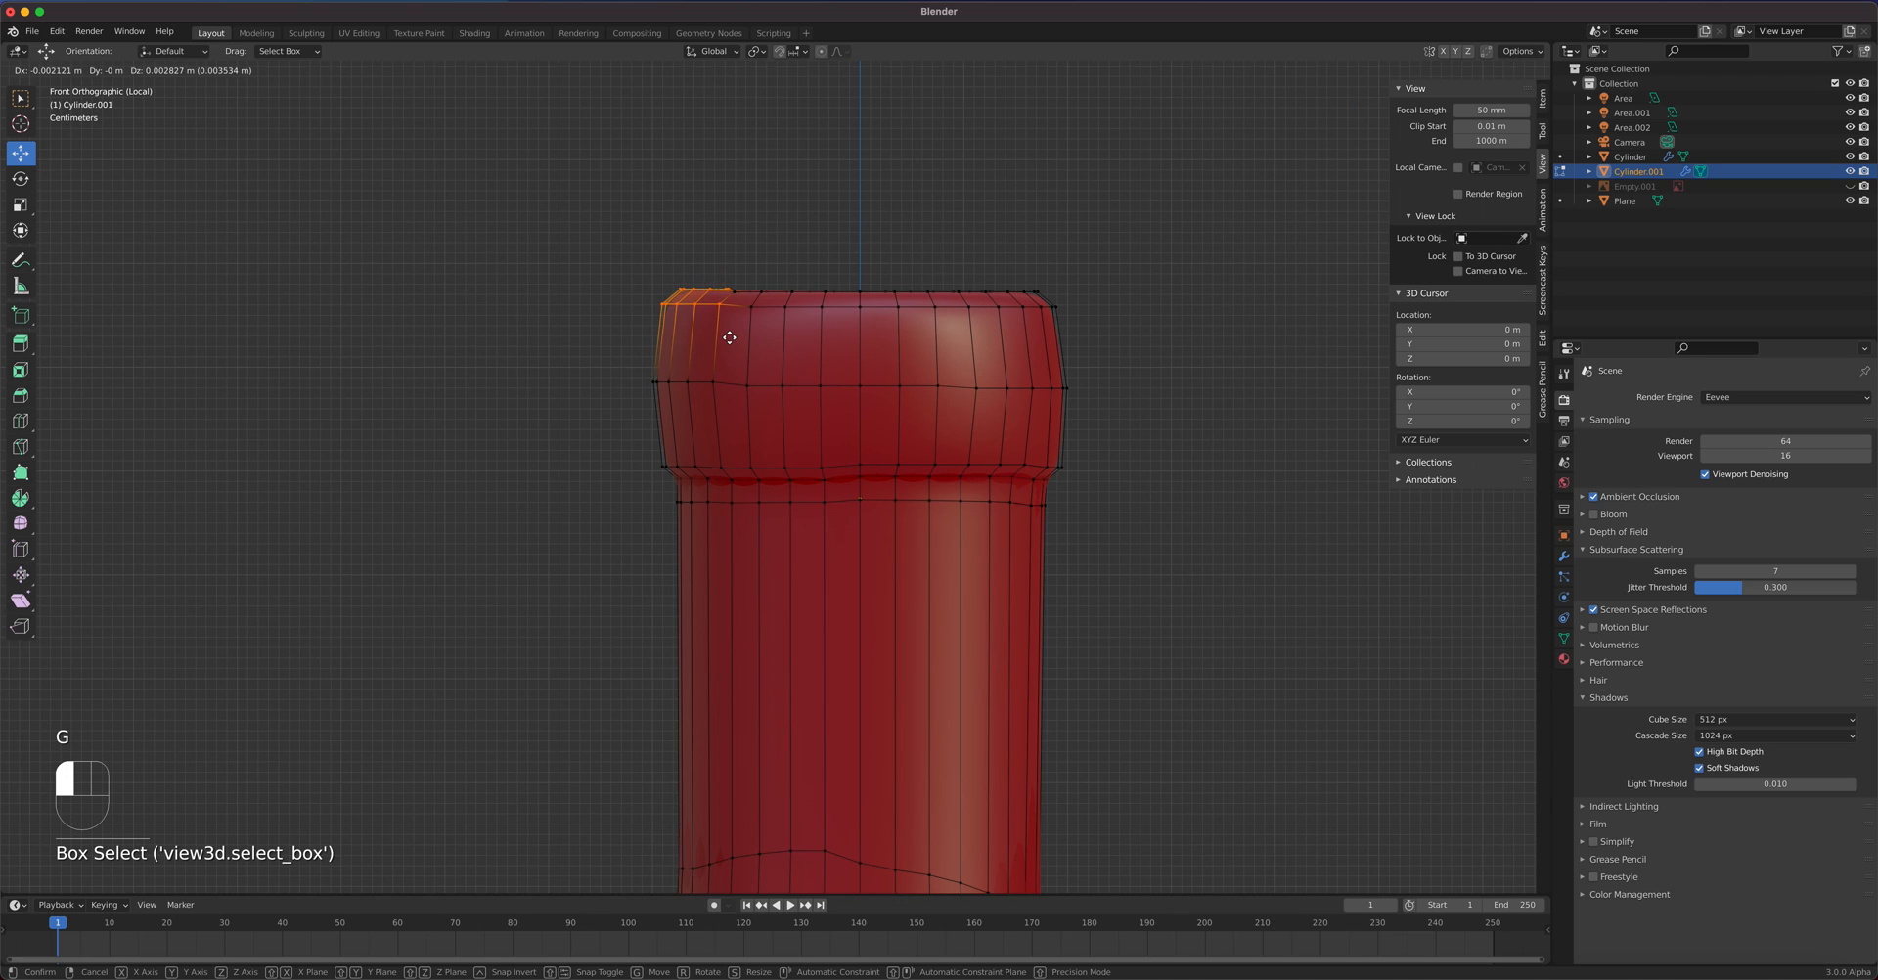
left_click(728, 338)
- Nudge the right-hand and then the middle vertices of the cap's top rim to make the top uneven
left_click_drag(882, 244, 1080, 343)
key("g")
left_click(1081, 343)
left_click_drag(741, 243, 955, 353)
key("g")
left_click(958, 347)
mouse_move(1011, 394)
middle_mouse_down()
mouse_move(959, 474)
mouse_move(997, 583)
mouse_move(1001, 449)
mouse_move(1080, 454)
mouse_move(1043, 407)
middle_mouse_up()
key("Tab")
- Lower the group of vertices right of centre on the cap's wavy bottom edge slightly along Z
key("KP_1")
key("Tab")
scroll(960, 556, "down", 5)
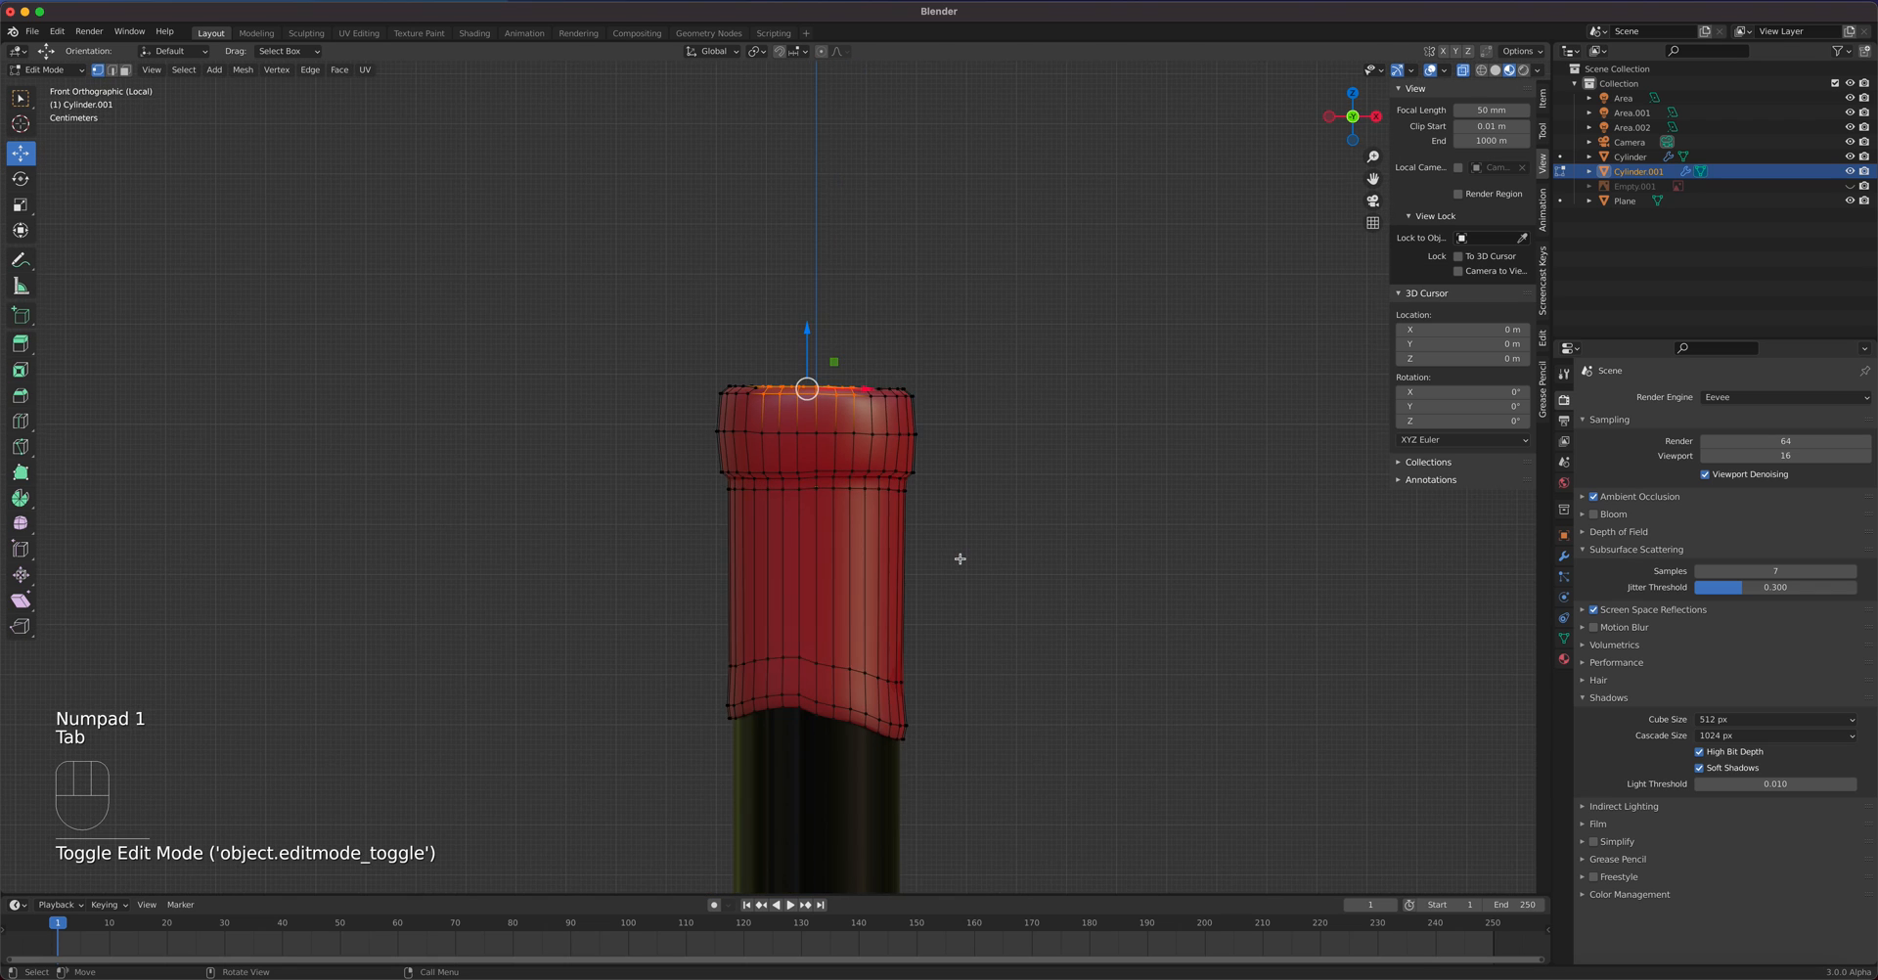
key("Tab")
scroll(1018, 594, "up", 3)
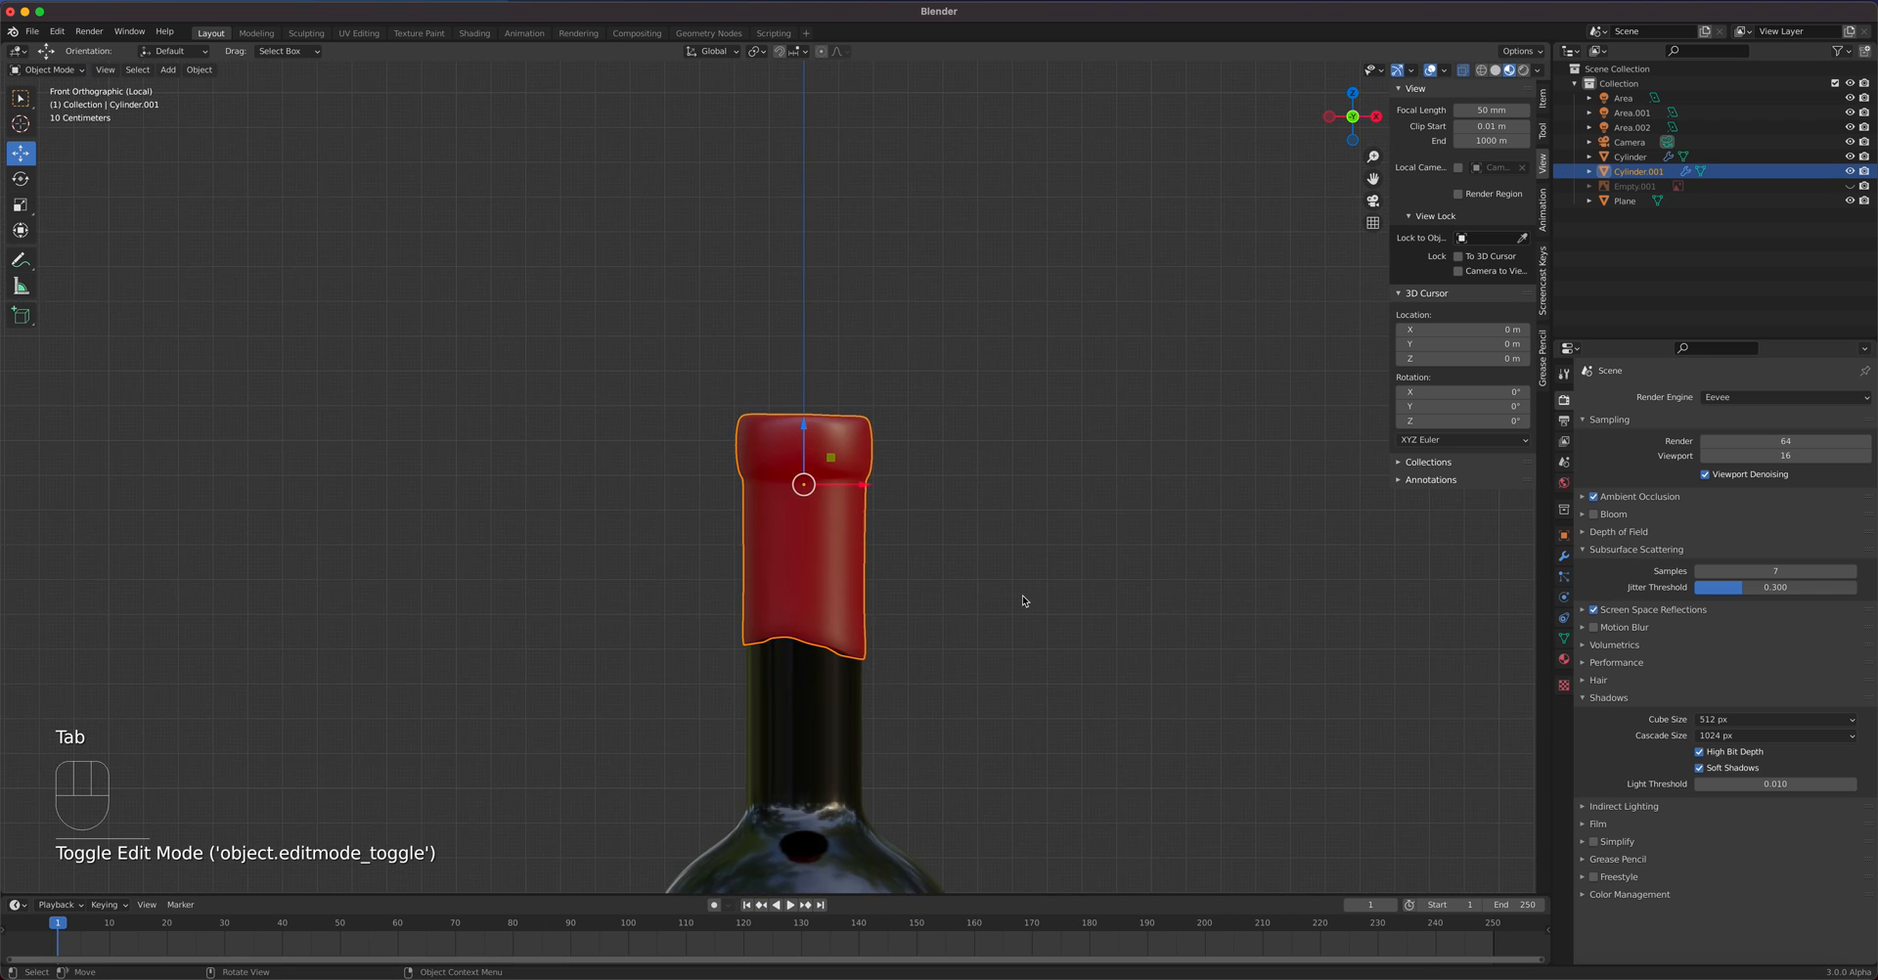
key("Tab")
middle_click_drag(810, 725, 823, 500, "shift")
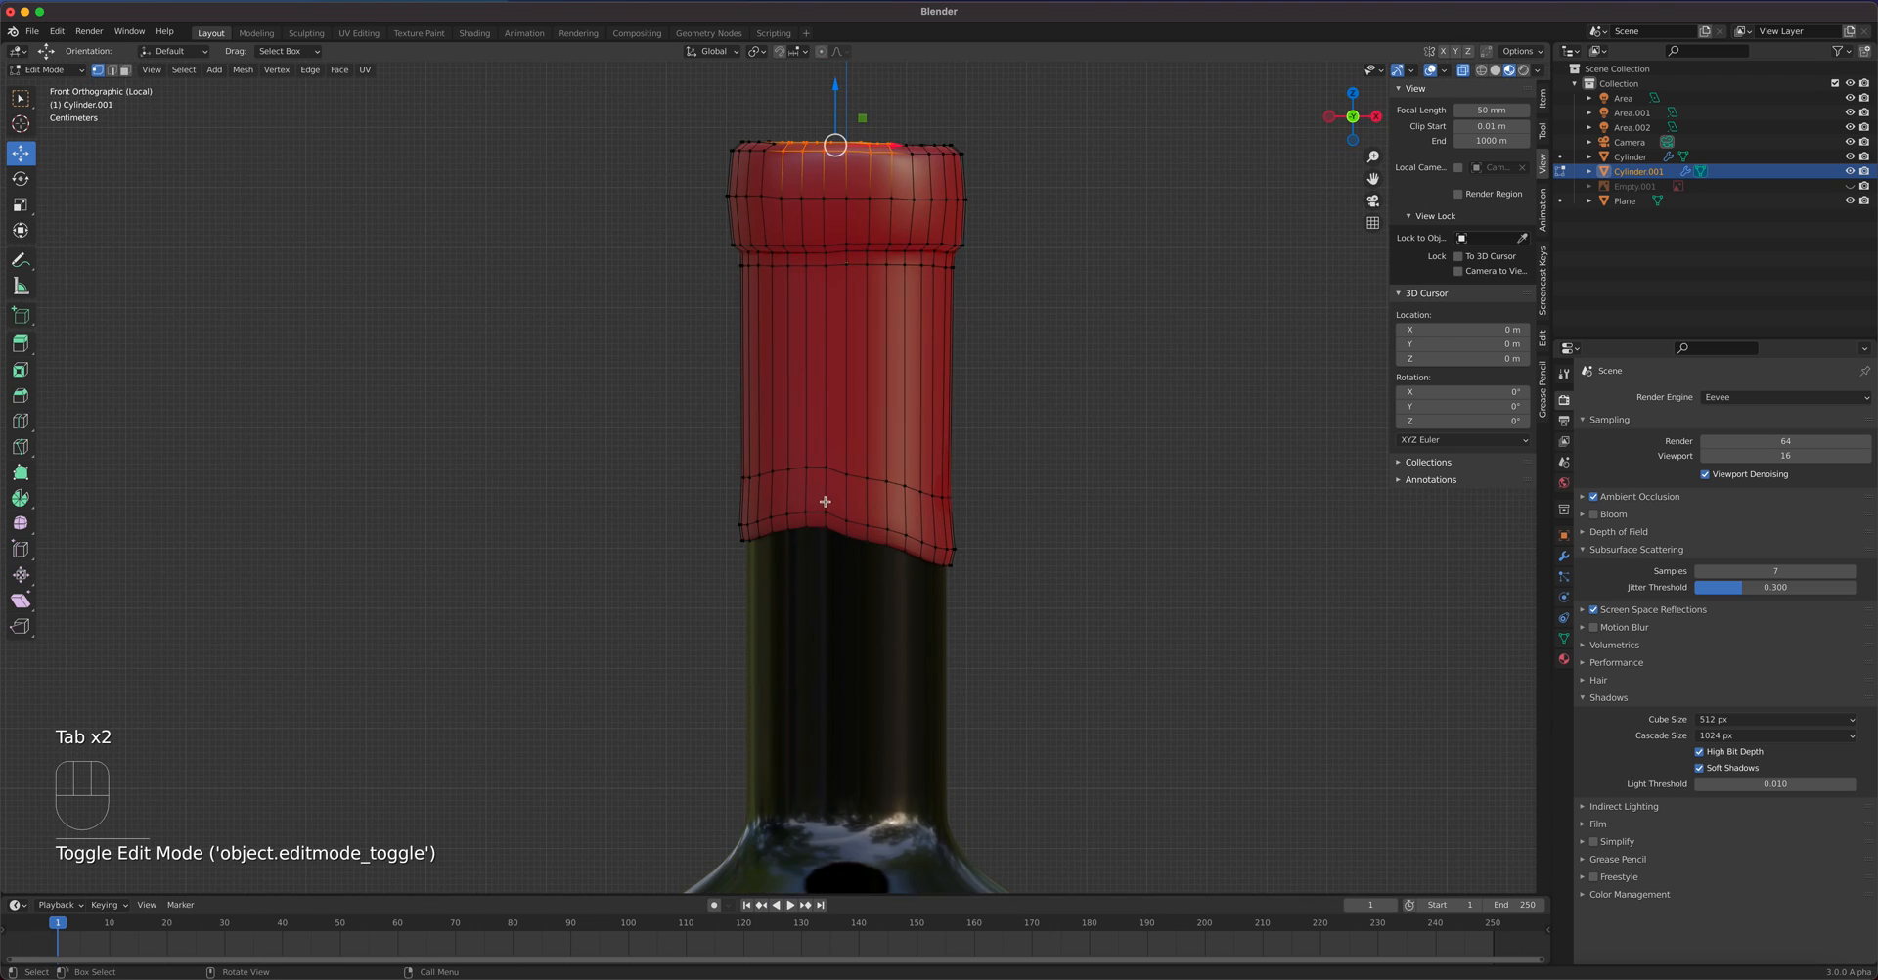
scroll(829, 508, "up", 6)
left_click_drag(896, 565, 953, 647)
left_click_drag(1084, 604, 1179, 734)
left_click_drag(1134, 607, 1136, 616)
- Move the left-of-centre vertices of the cap's bottom edge down about 0.0049 m, return to Object Mode and deselect the cap
left_click_drag(751, 545, 945, 653)
left_click_drag(843, 549, 846, 558)
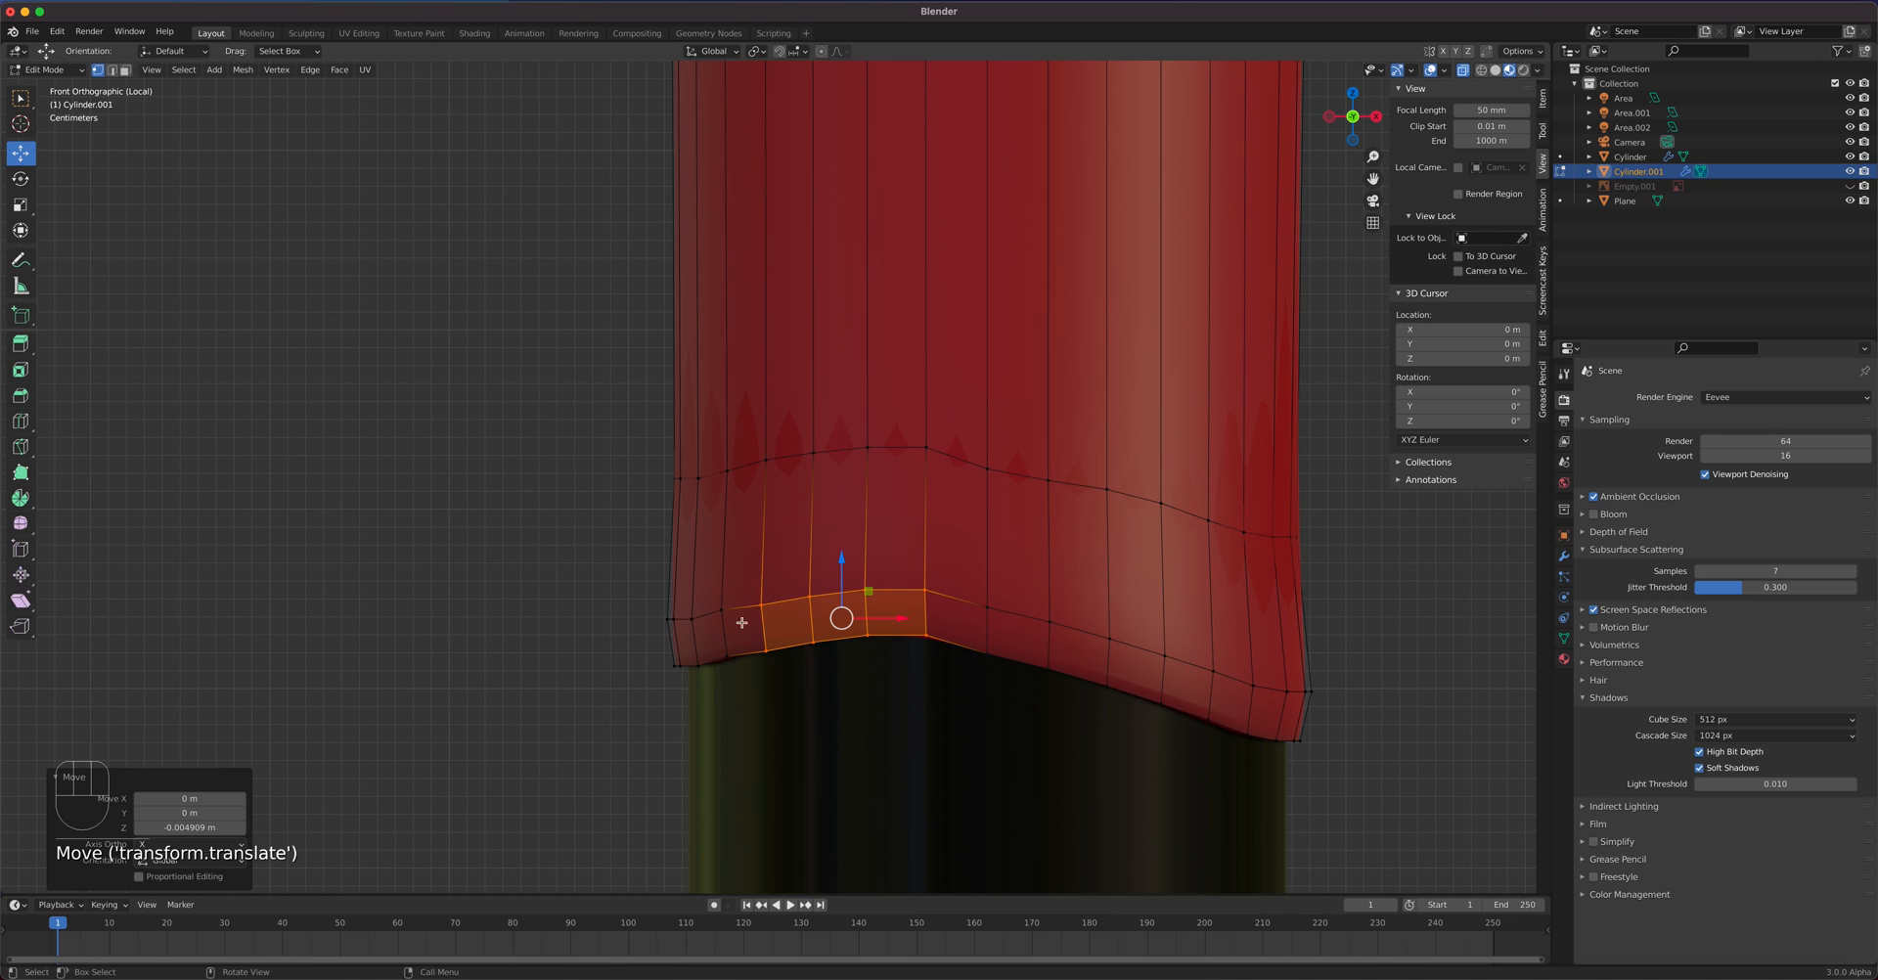
key("Tab")
key("Tab")
scroll(1089, 649, "down", 6)
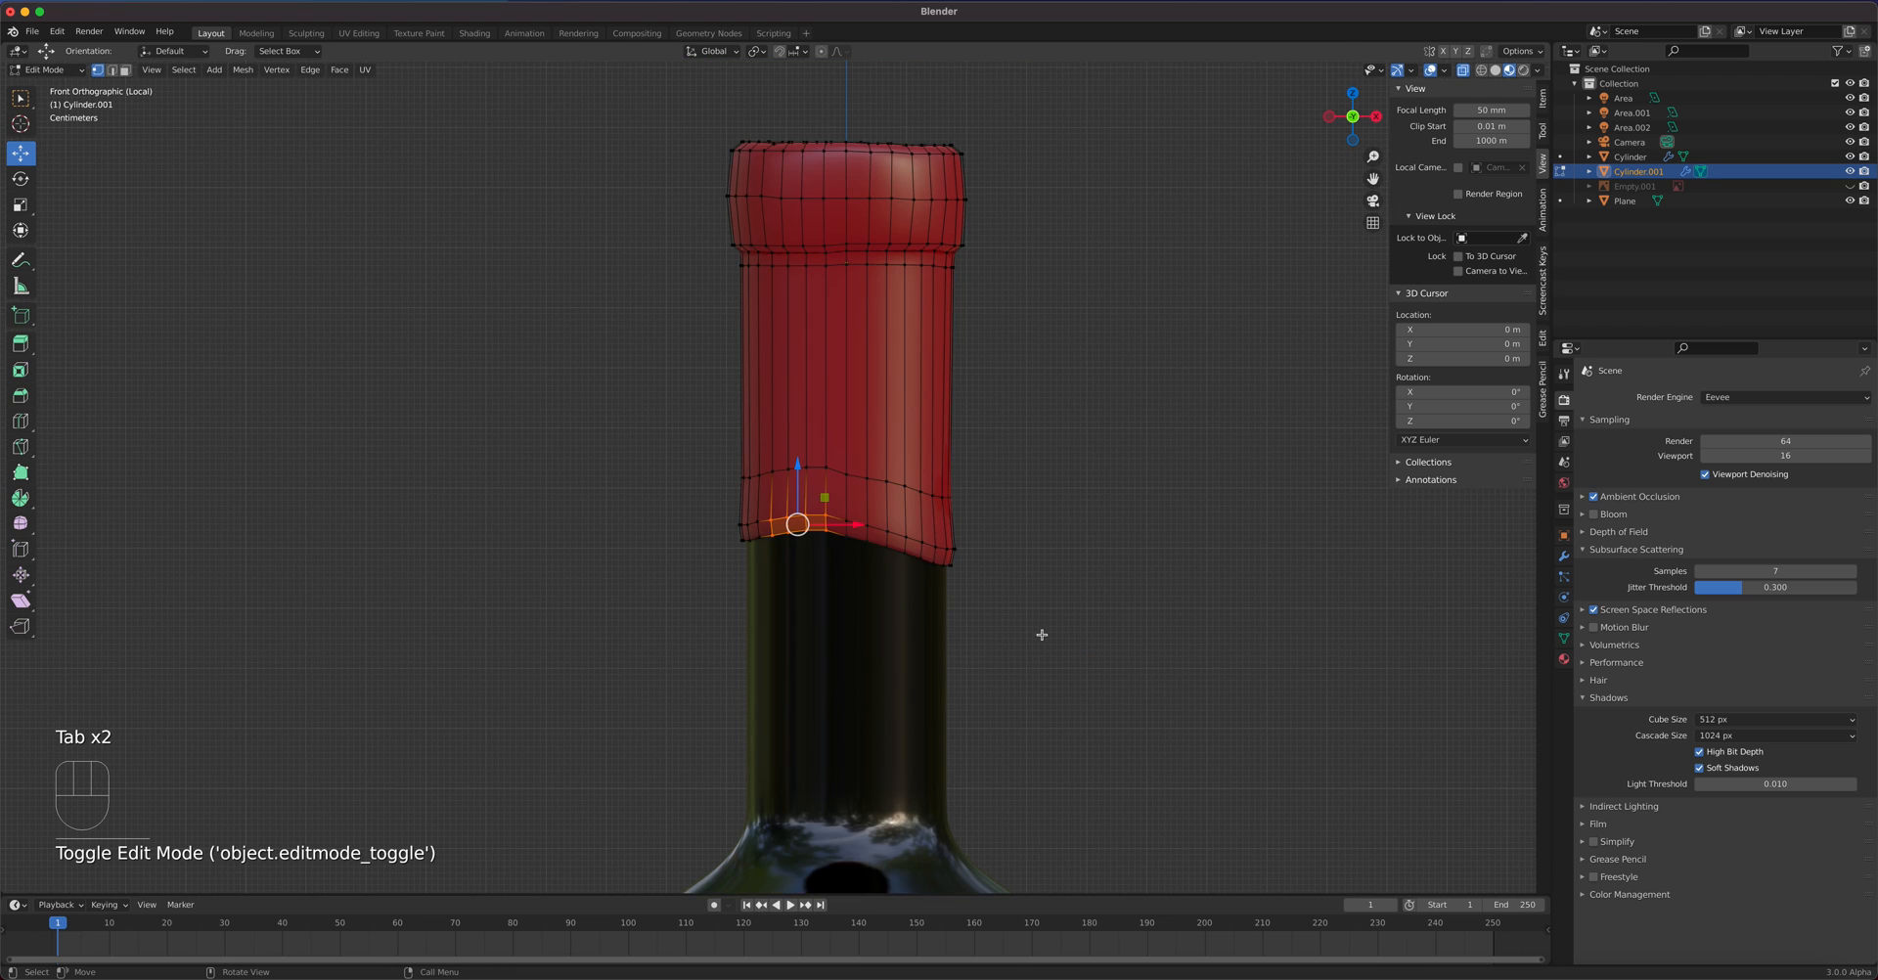
scroll(1037, 636, "down", 3)
key("Tab")
left_click(1013, 646)
scroll(1013, 650, "down", 3)
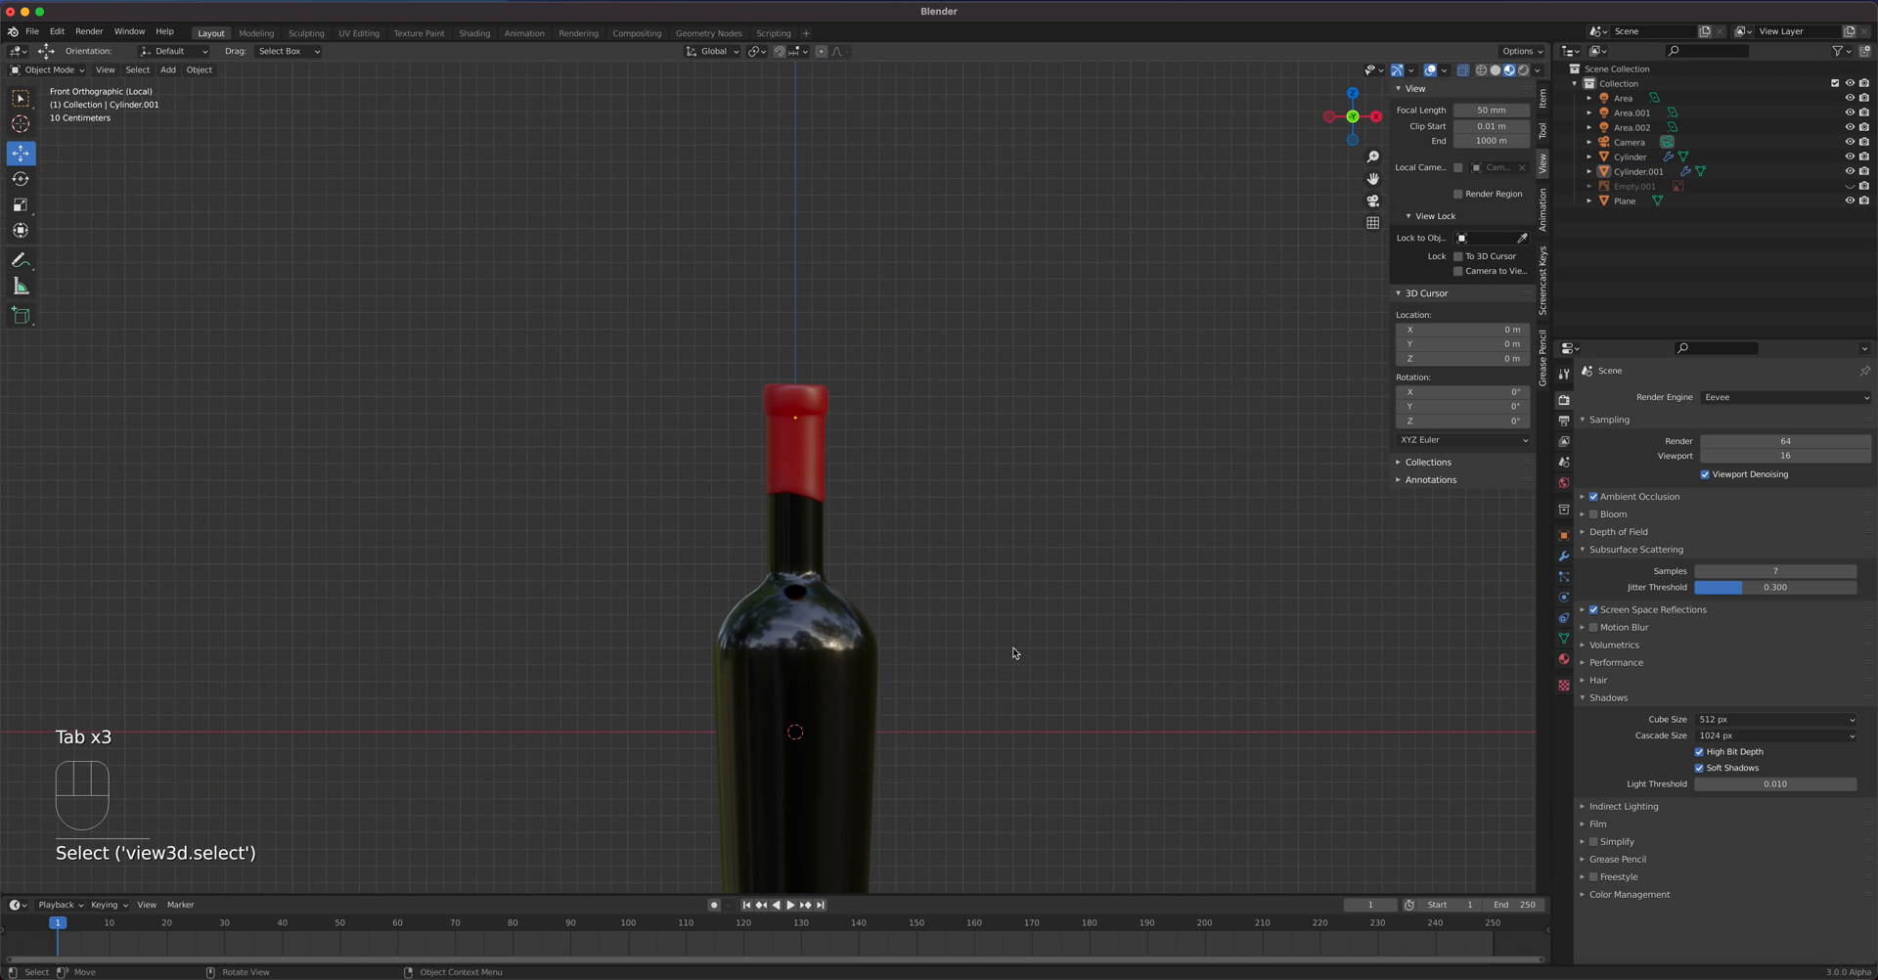
- Look through the camera, leave Local View to bring back the full scene, and switch the viewport to Rendered shading
middle_click_drag(935, 575, 933, 305, "shift")
key("KP_0")
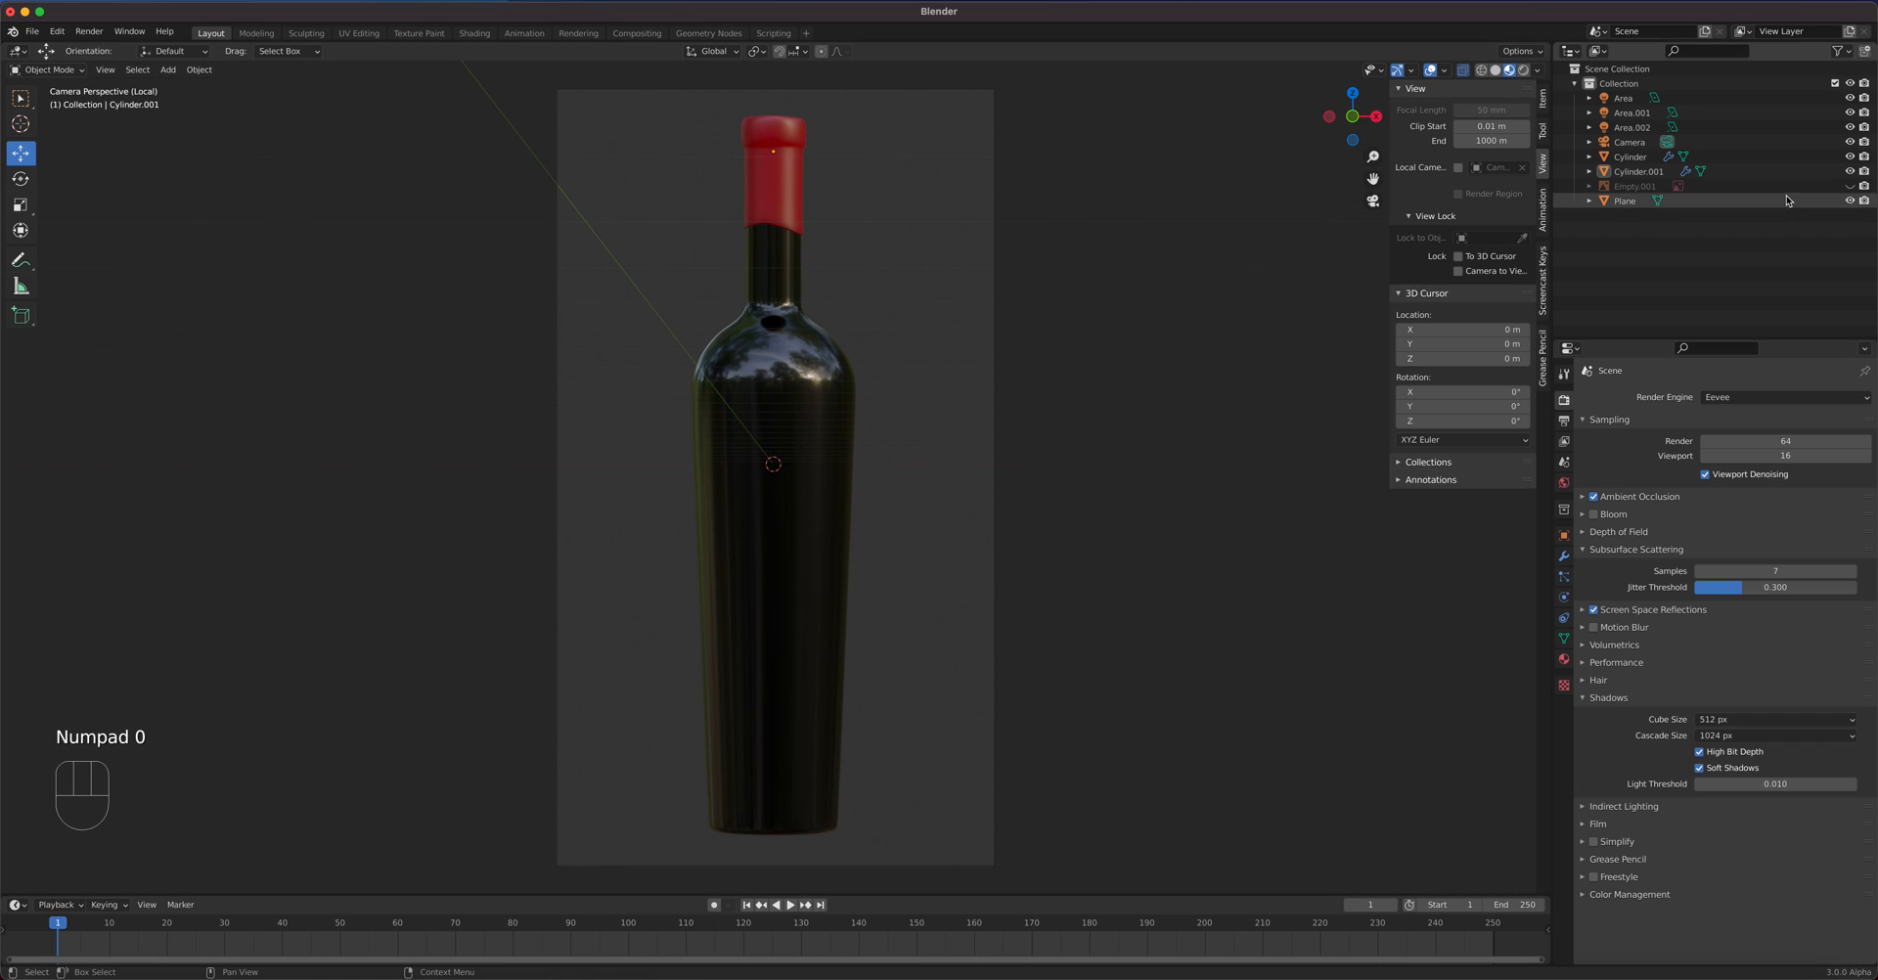
left_click(837, 496)
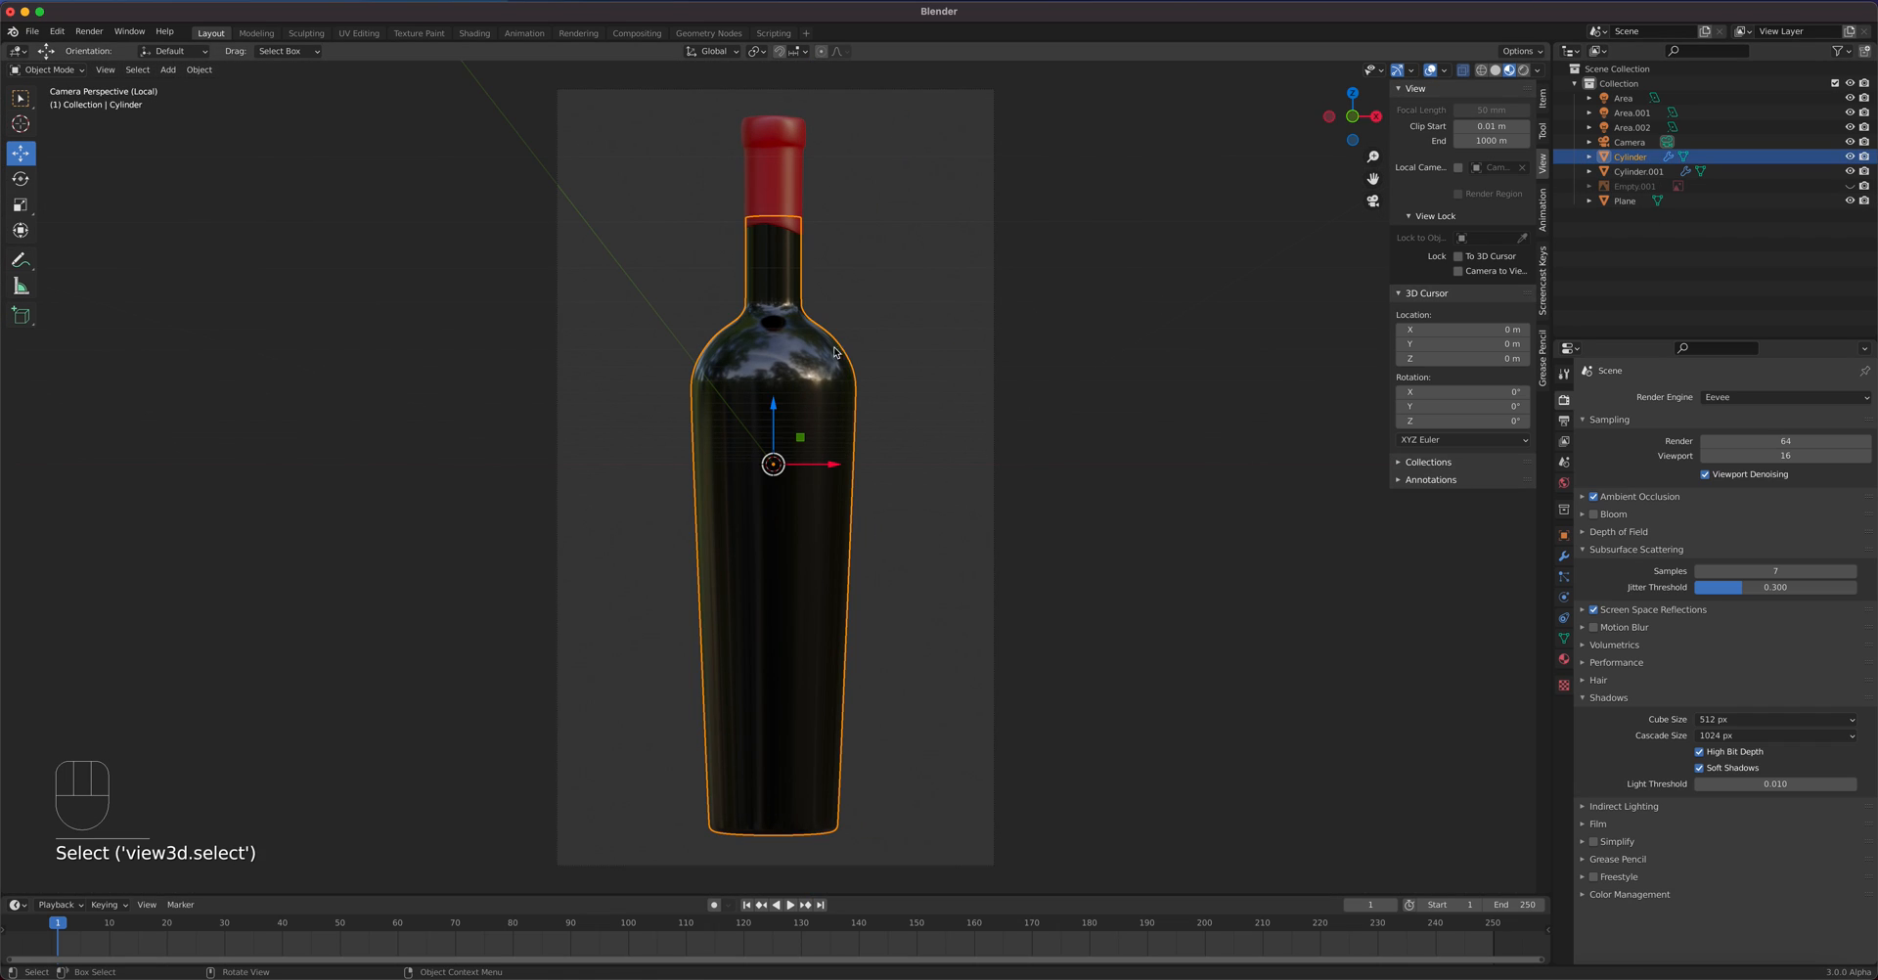
left_click(779, 207, "shift")
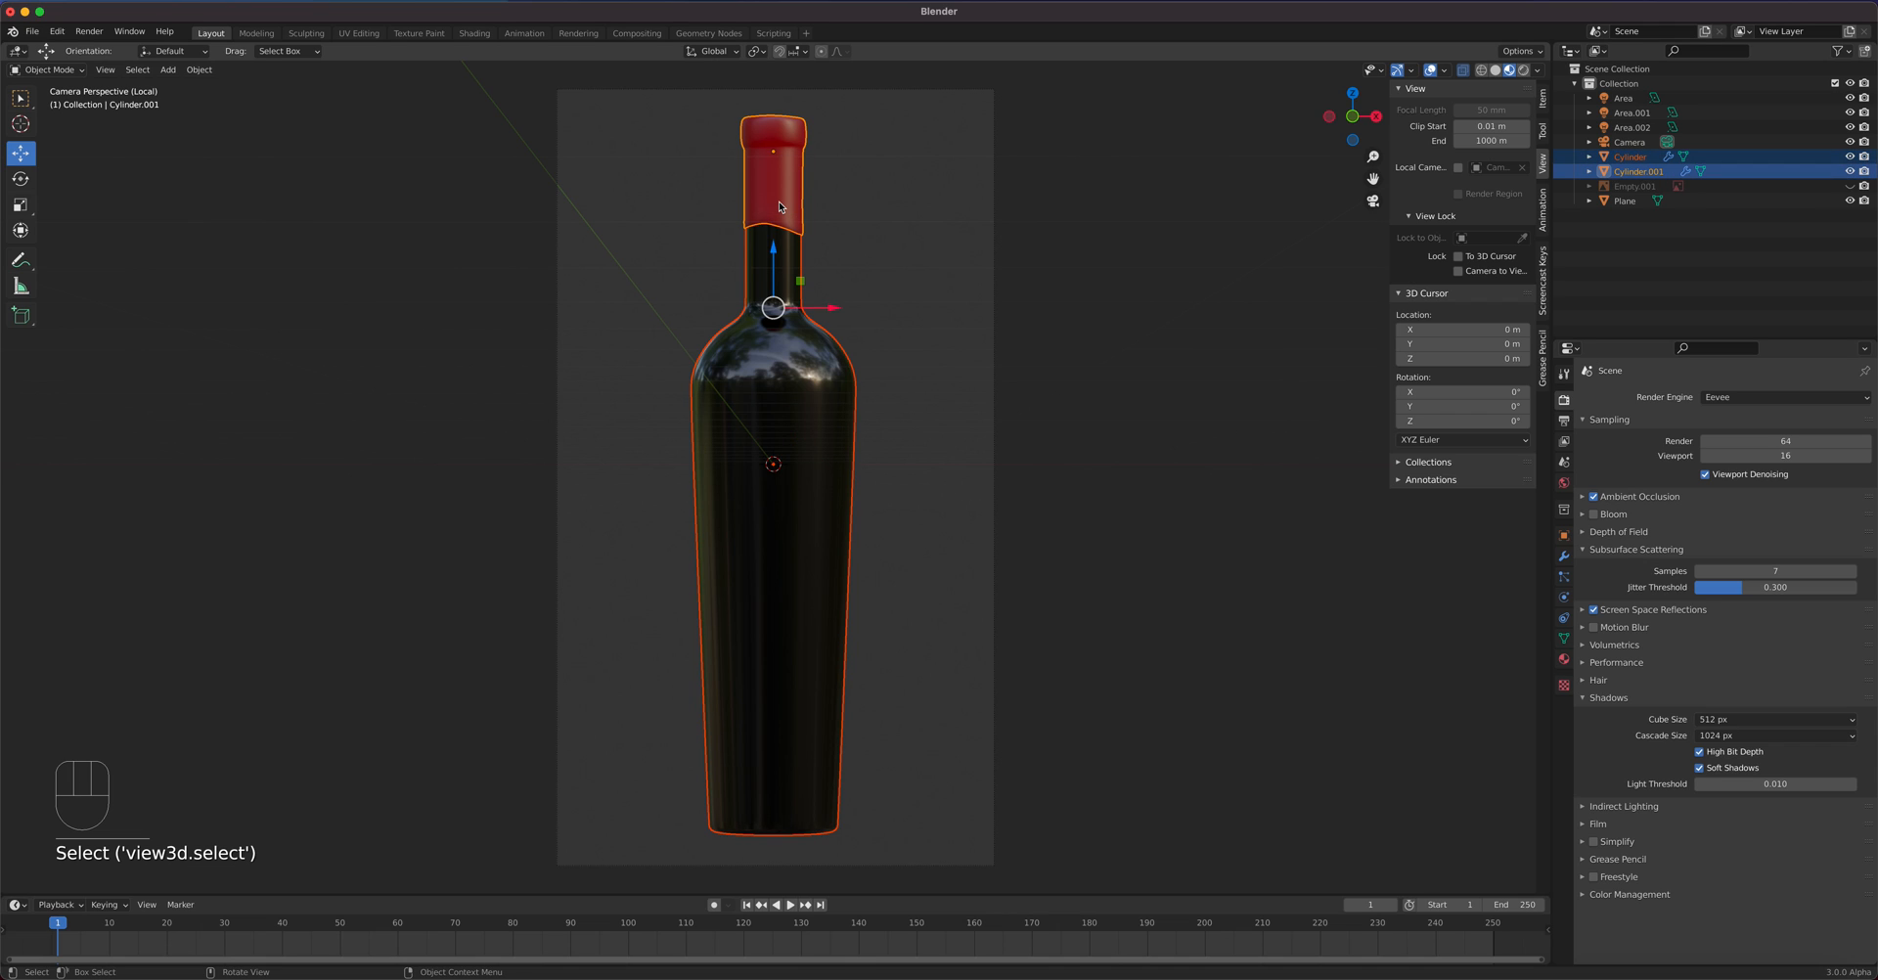
key("slash")
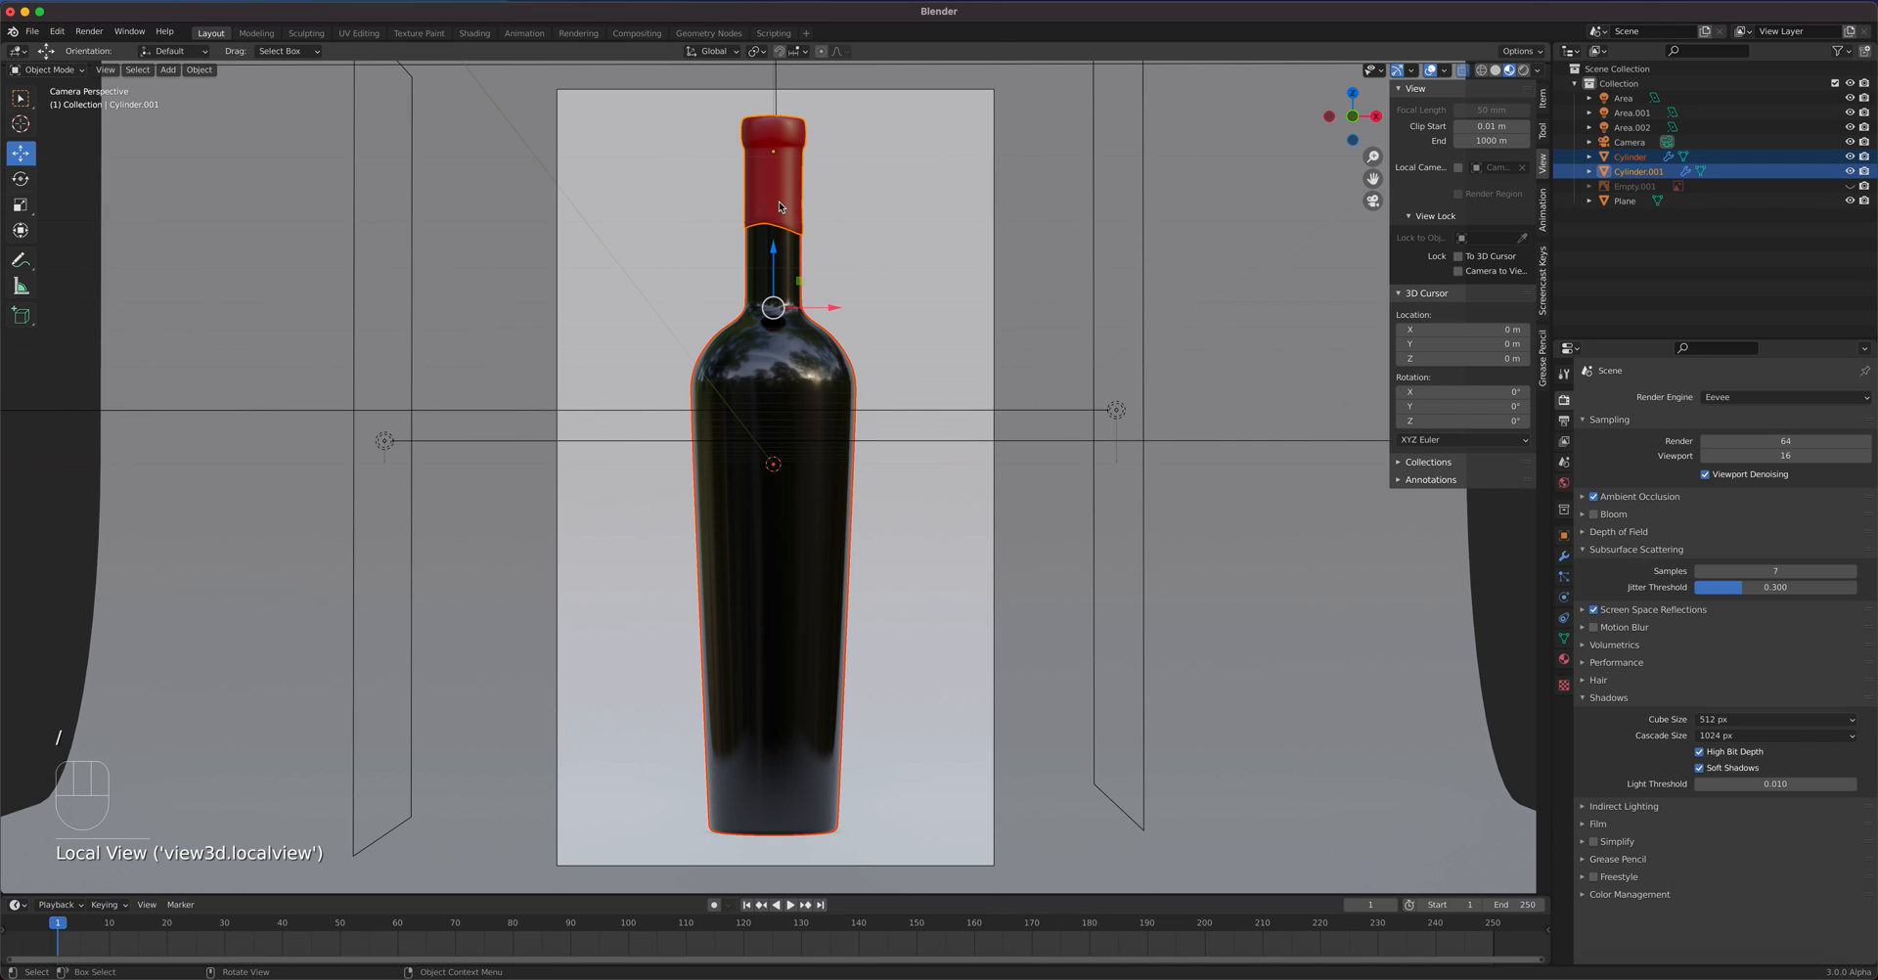
key("Tab")
key("Tab")
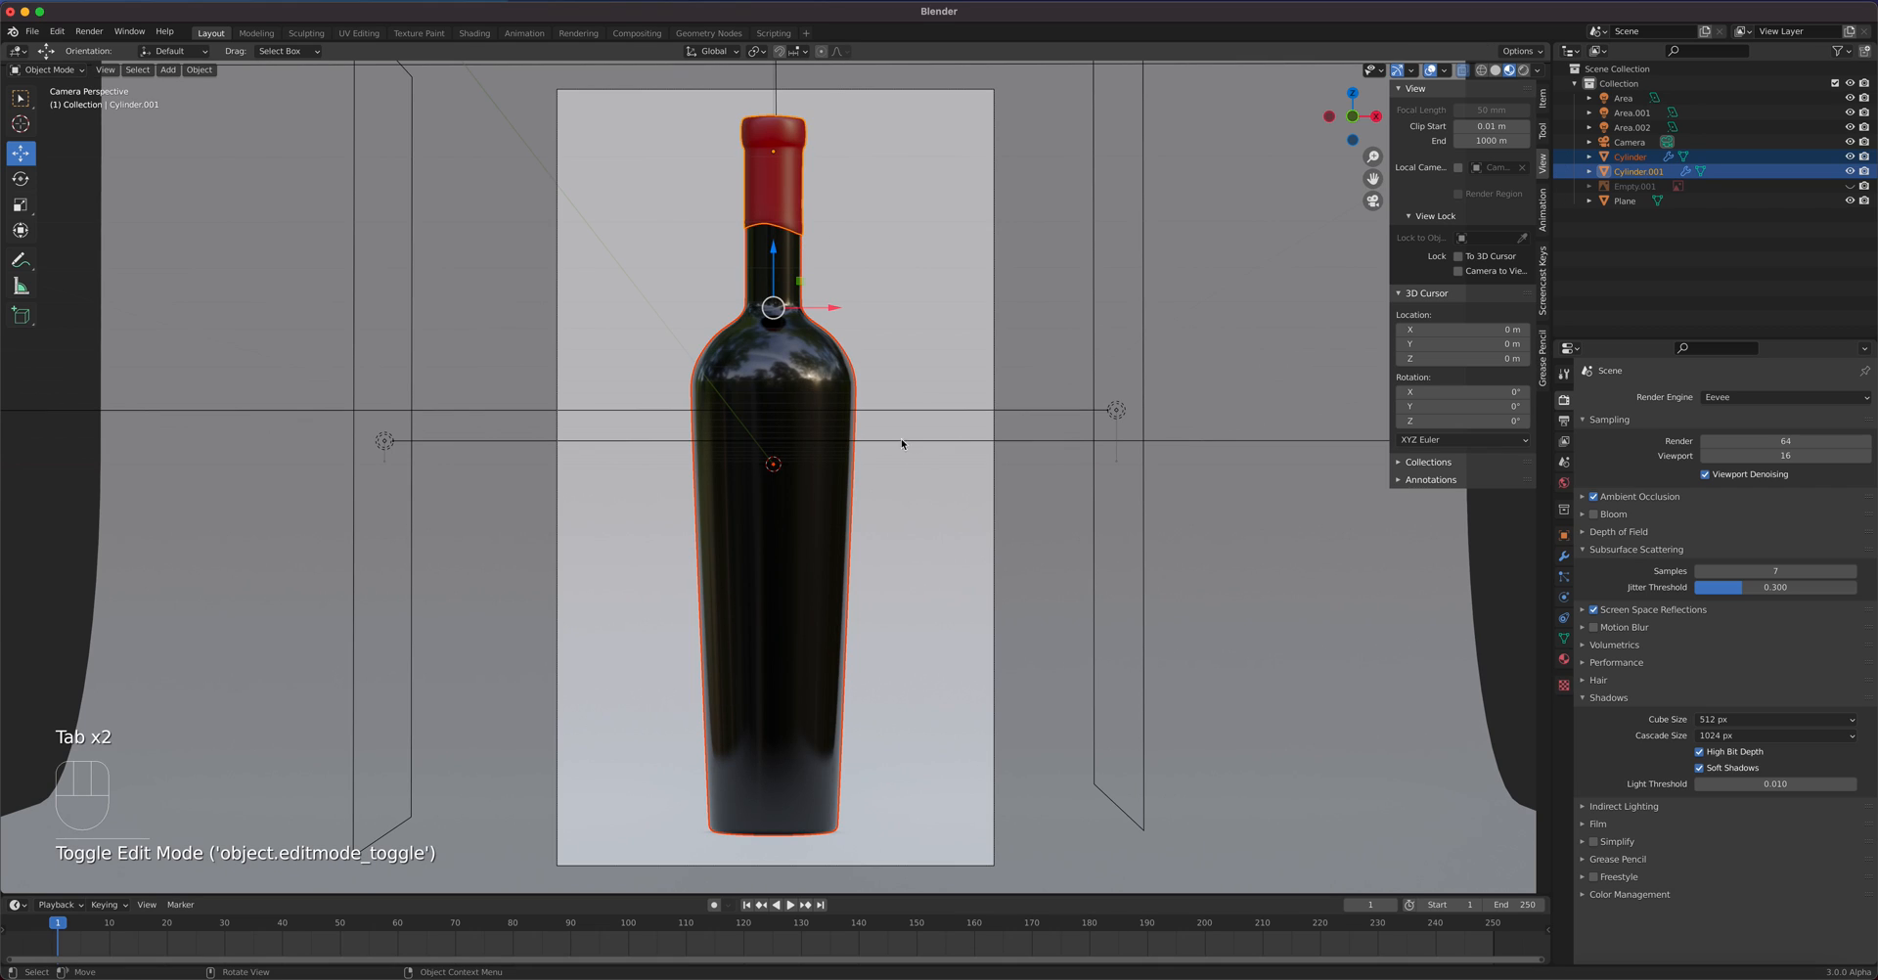
left_click(935, 542)
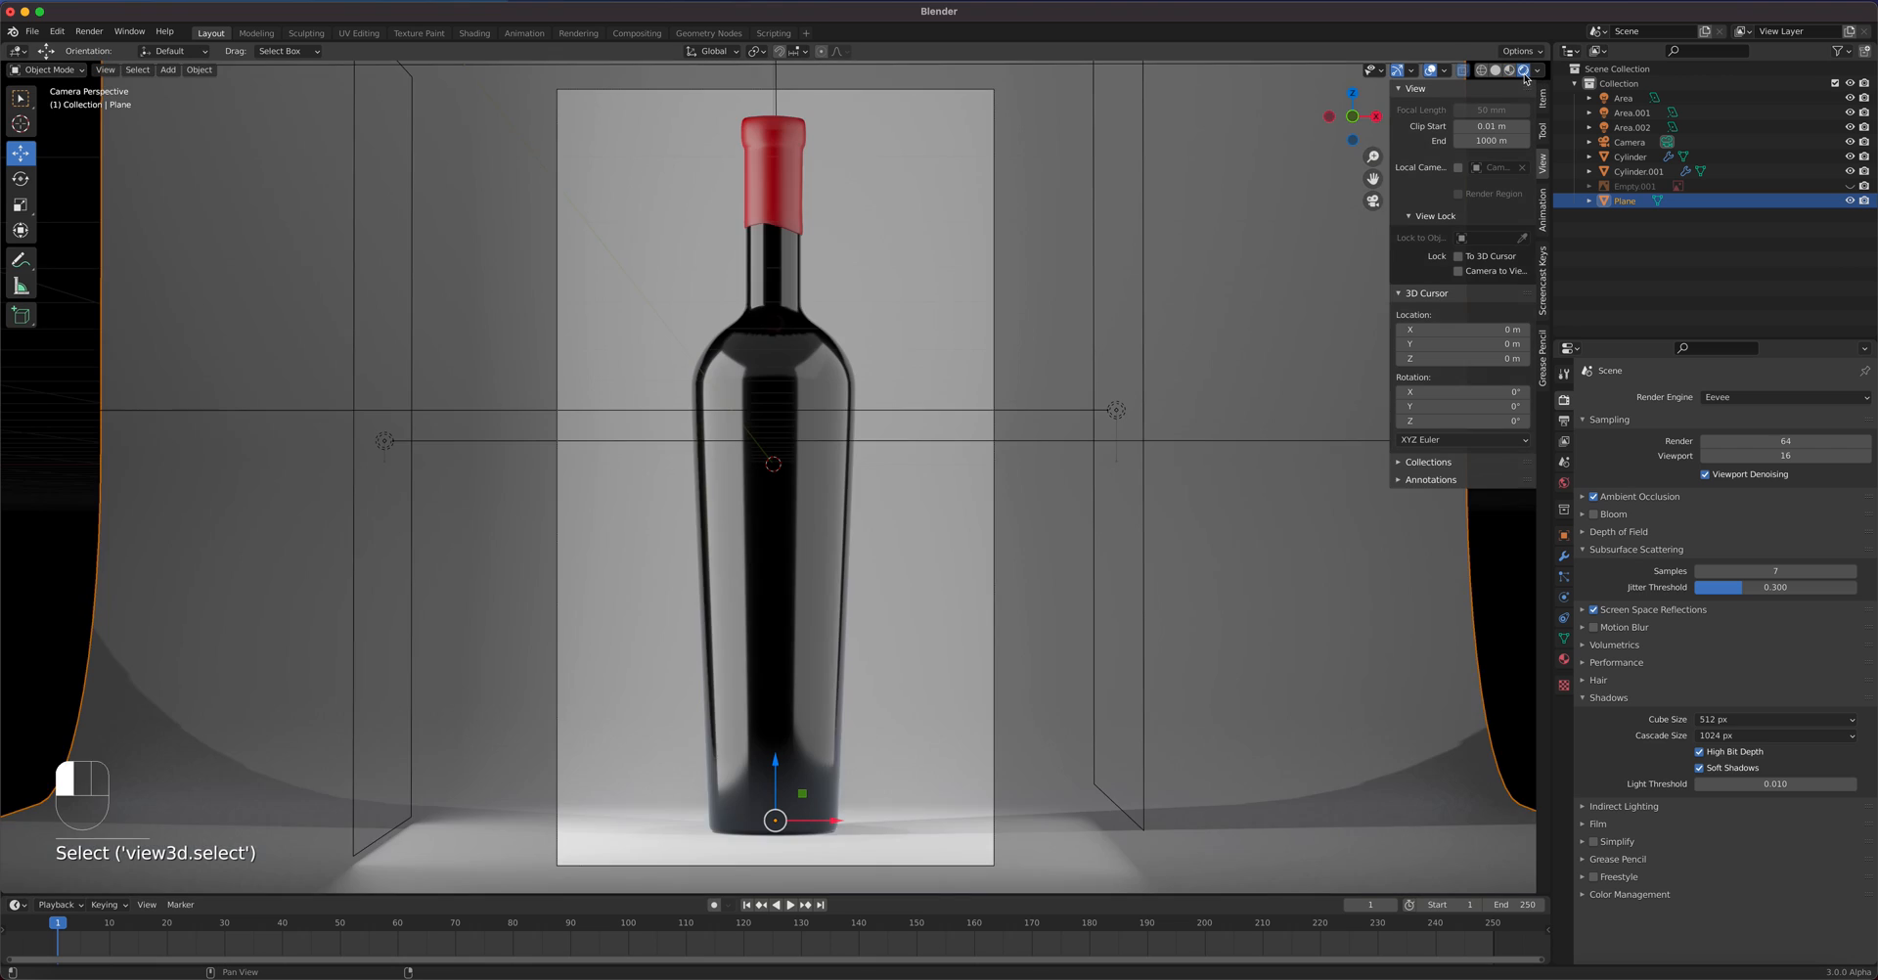
left_click(1522, 69)
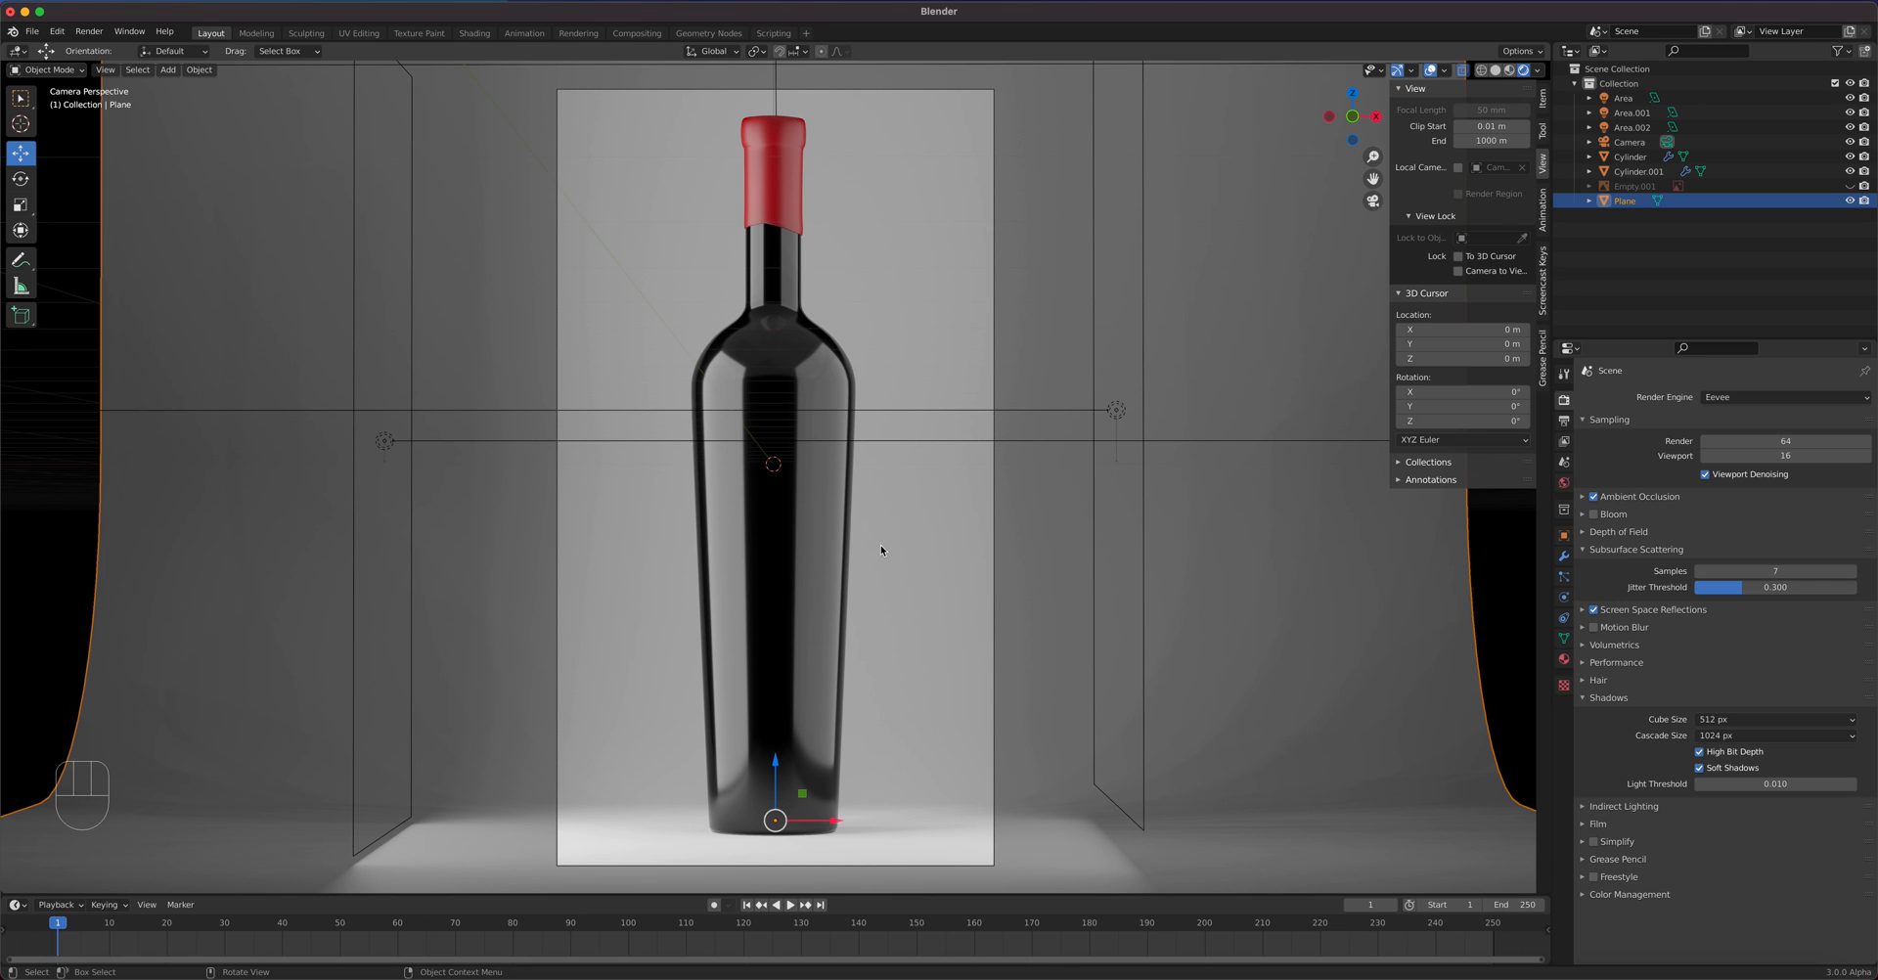
- Examine the area lights around the bottle in Solid shading, including the light settings of the large overhead one
scroll(881, 550, "down", 5)
middle_click_drag(1003, 484, 953, 523)
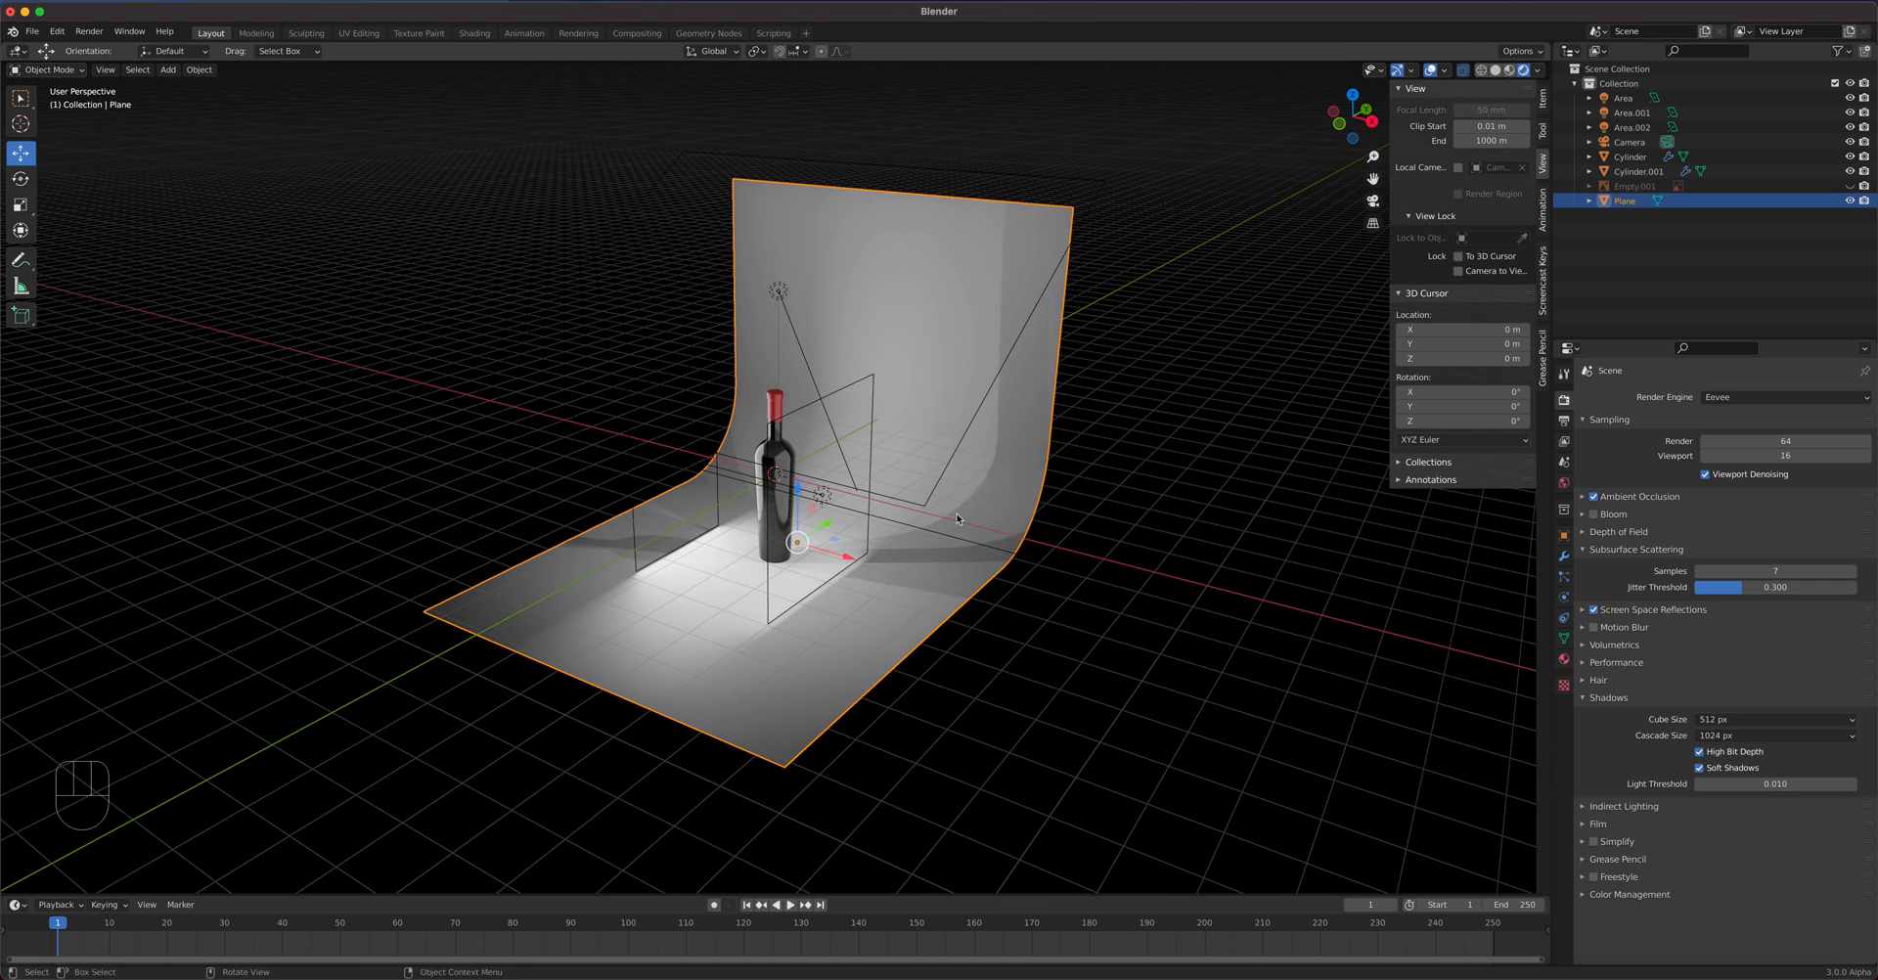
left_click(1495, 70)
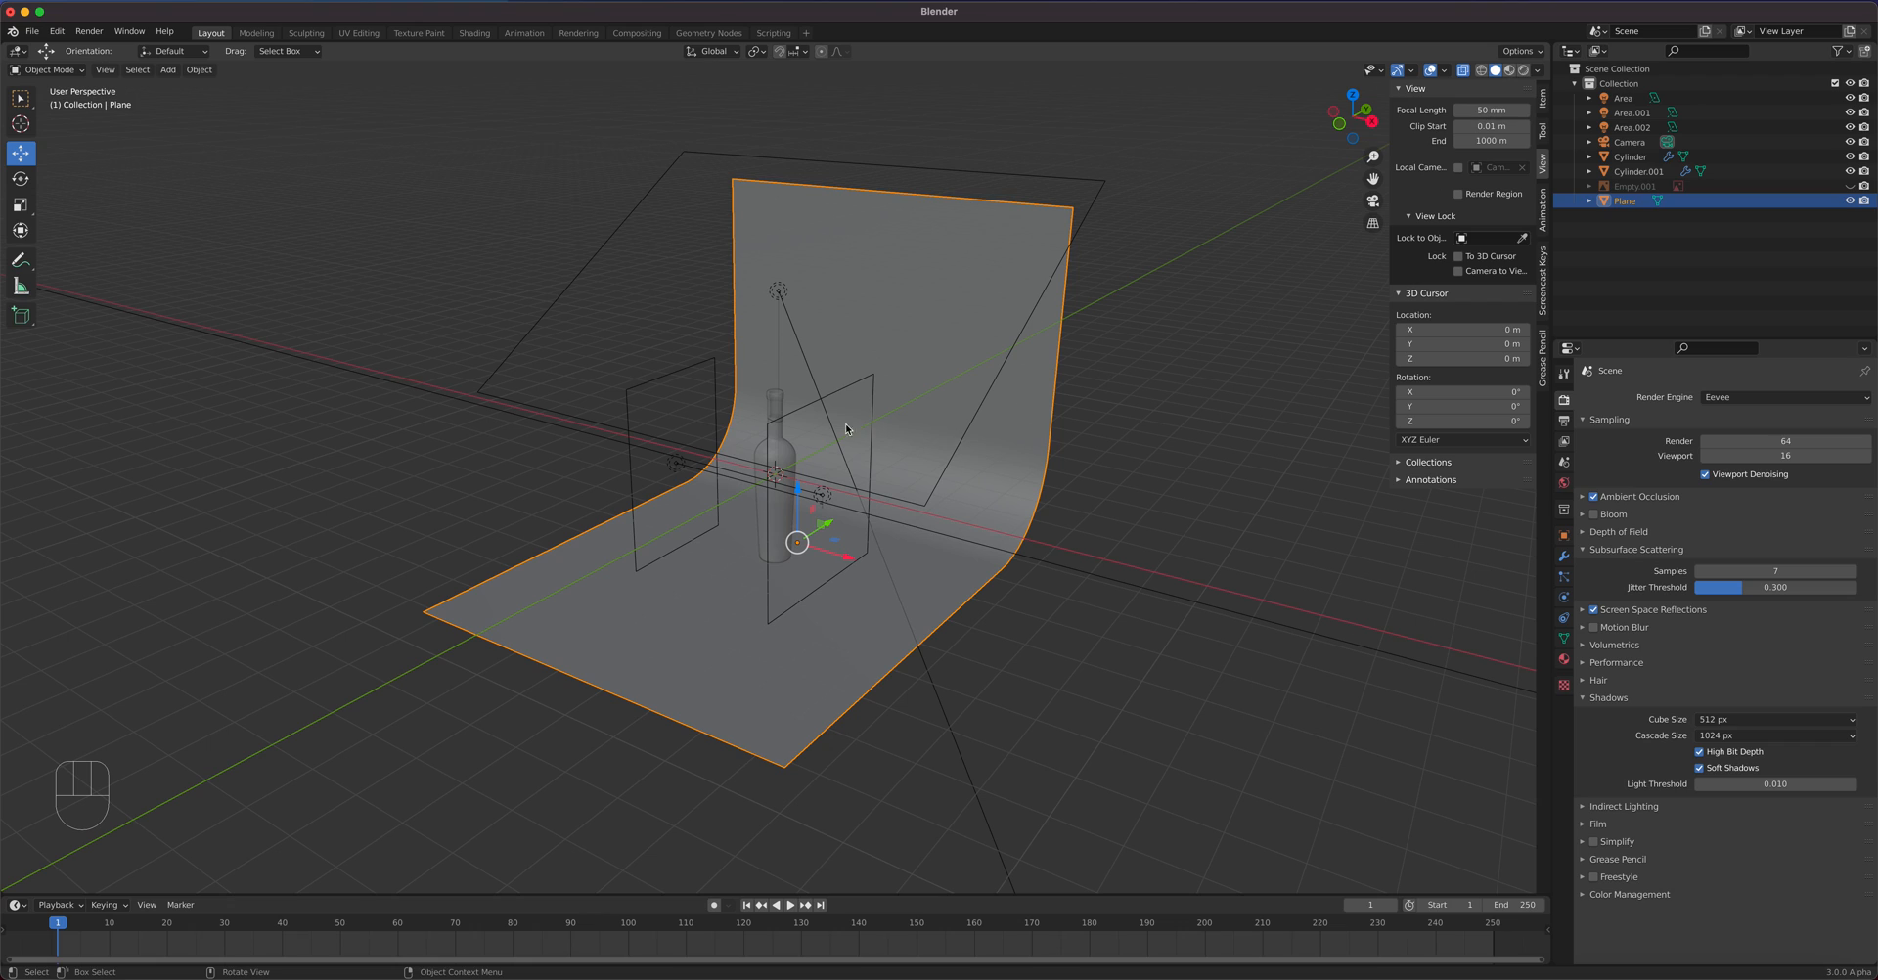
left_click(808, 407)
left_click(808, 405)
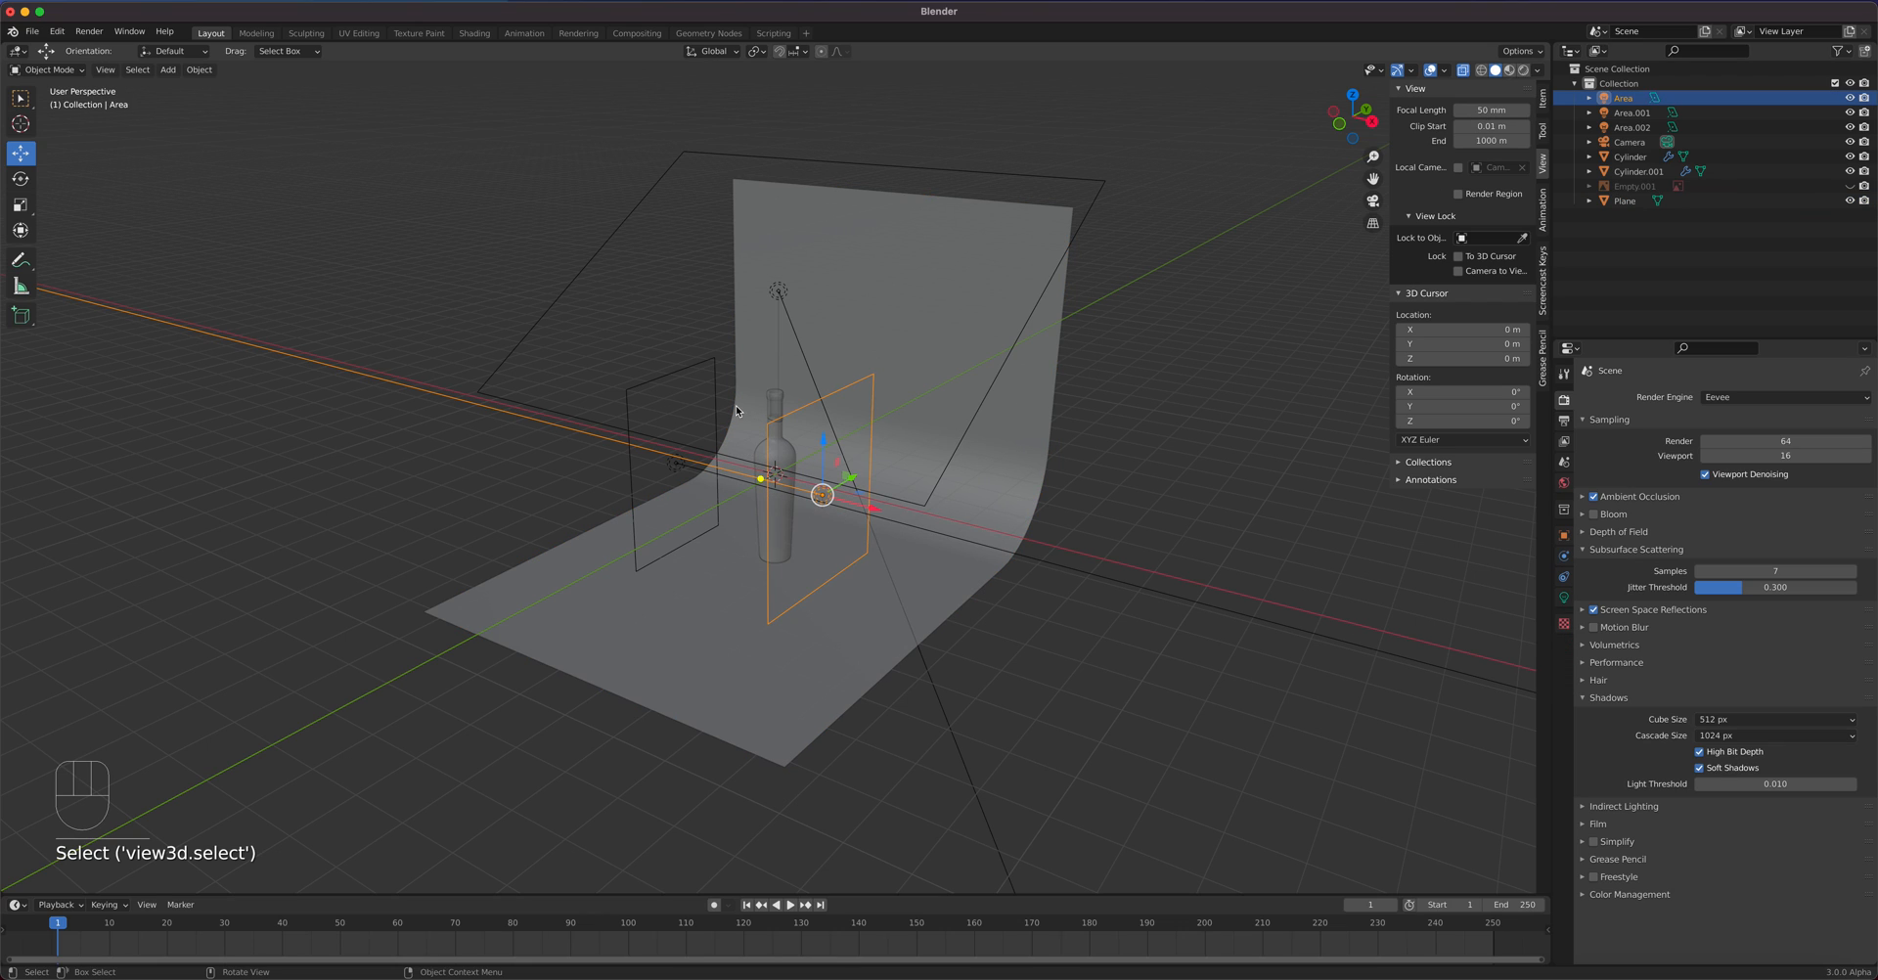
left_click(1005, 363)
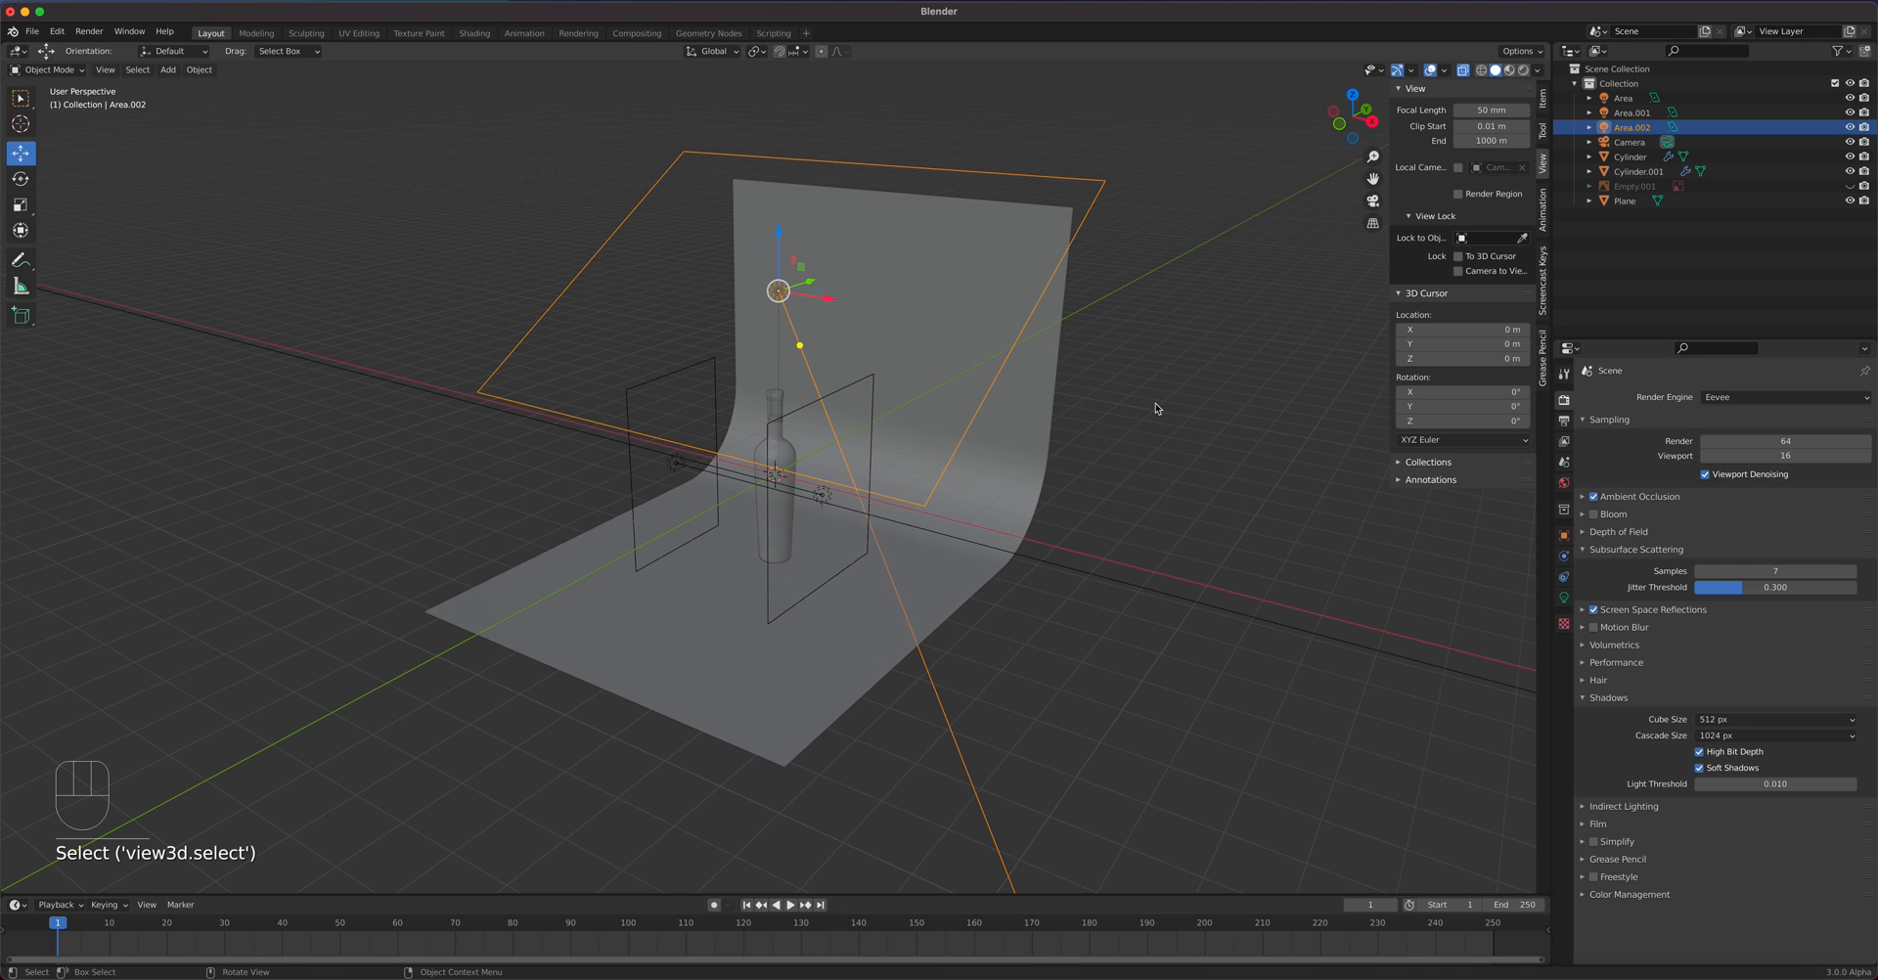
left_click(1564, 597)
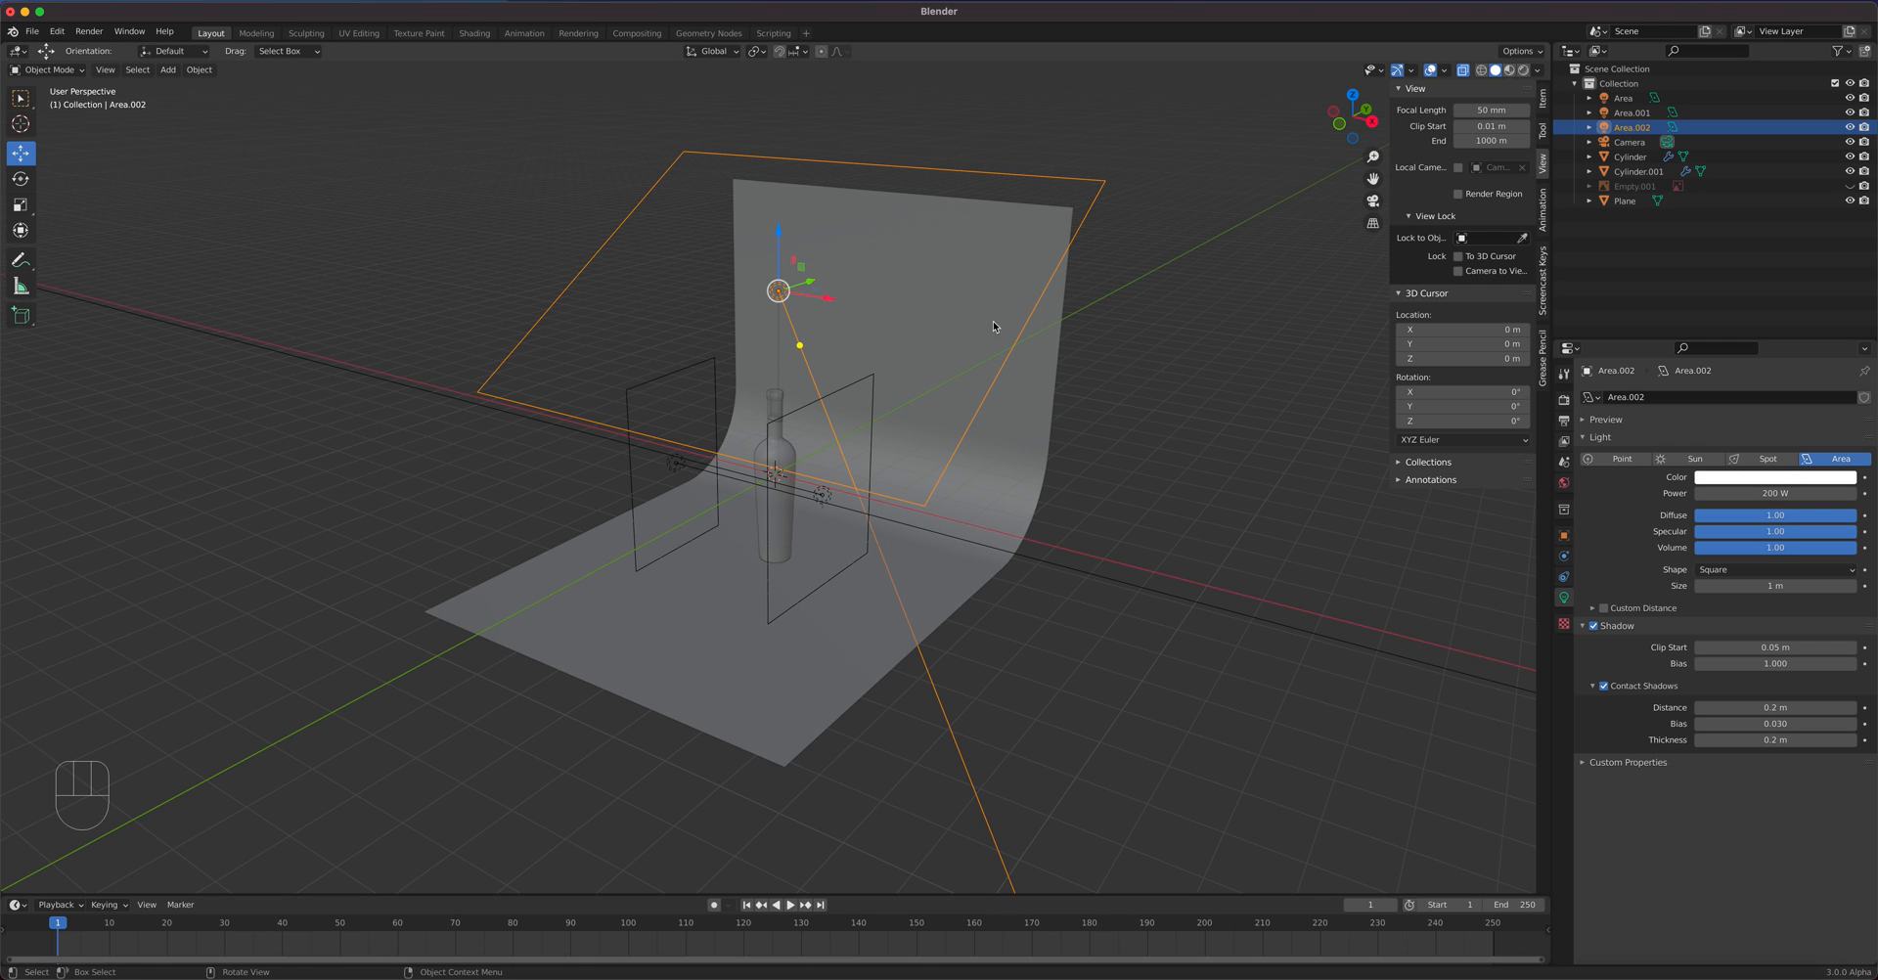
- Examine the curved backdrop plane from the side and the lens settings of the scene camera
left_click(1011, 465)
mouse_move(1012, 466)
middle_mouse_down()
mouse_move(1037, 466)
mouse_move(1013, 462)
middle_mouse_up()
scroll(1017, 470, "up", 5)
scroll(1017, 470, "down", 5)
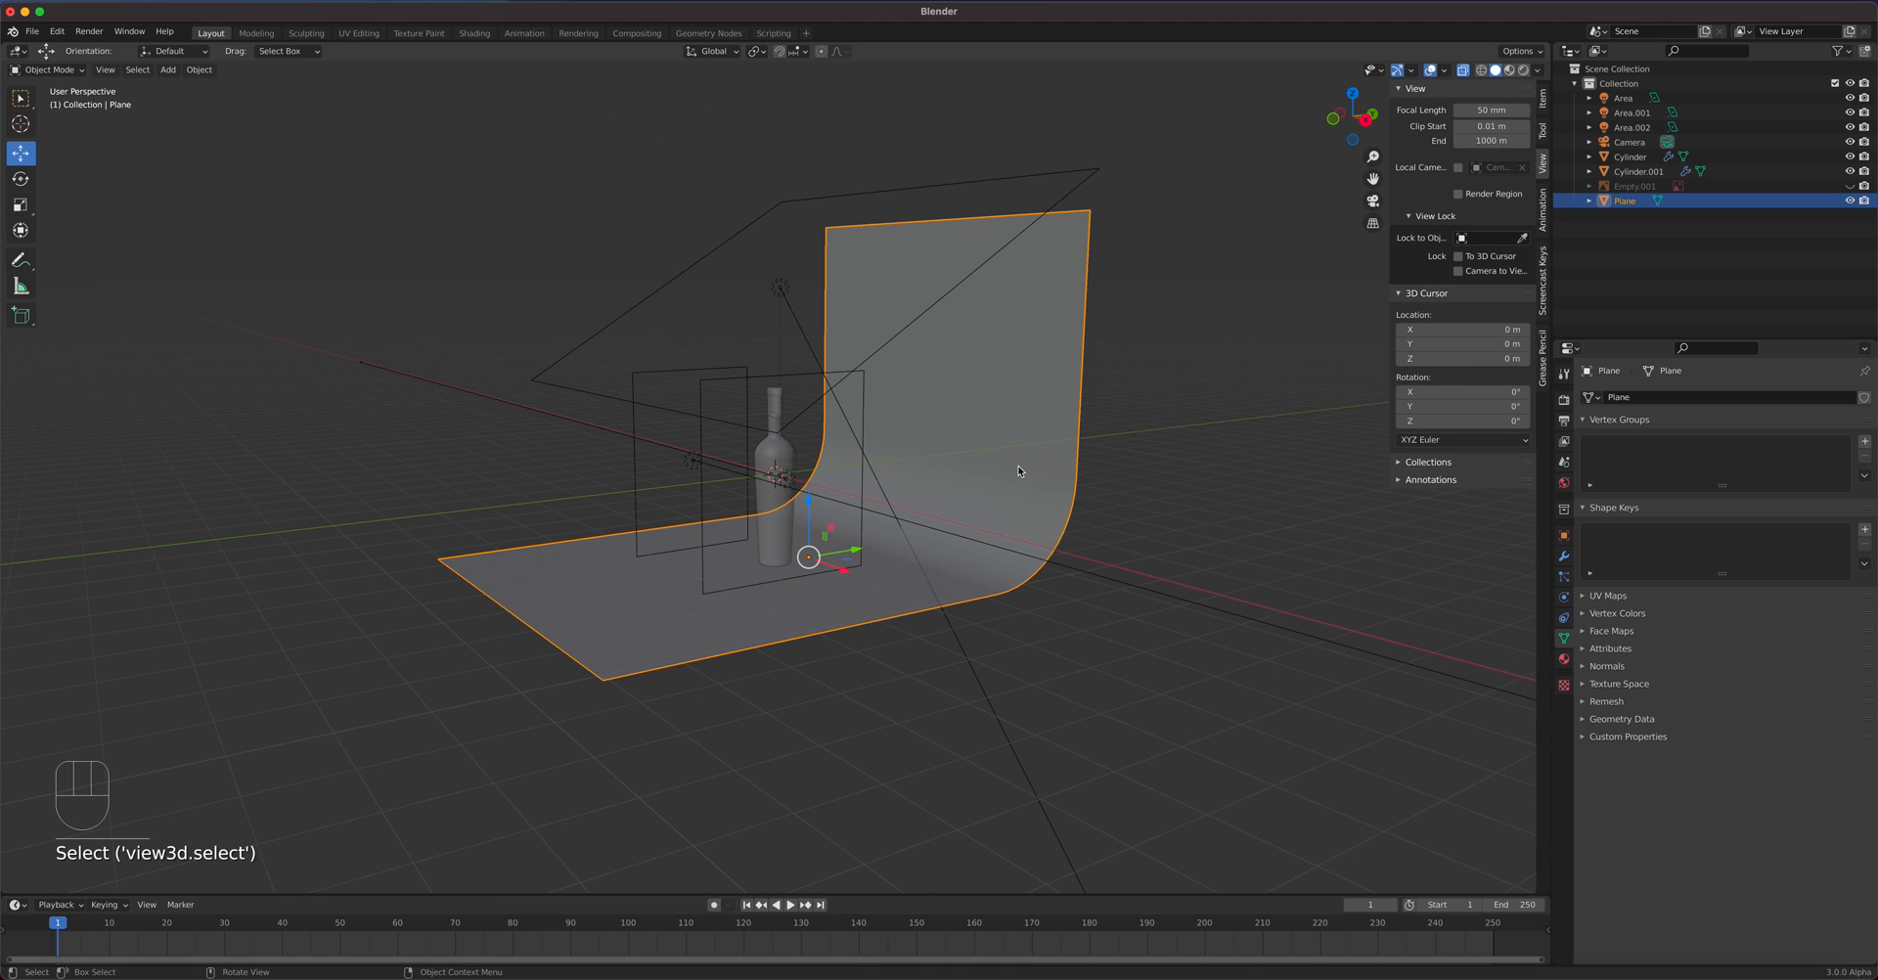
middle_click_drag(997, 372, 381, 418)
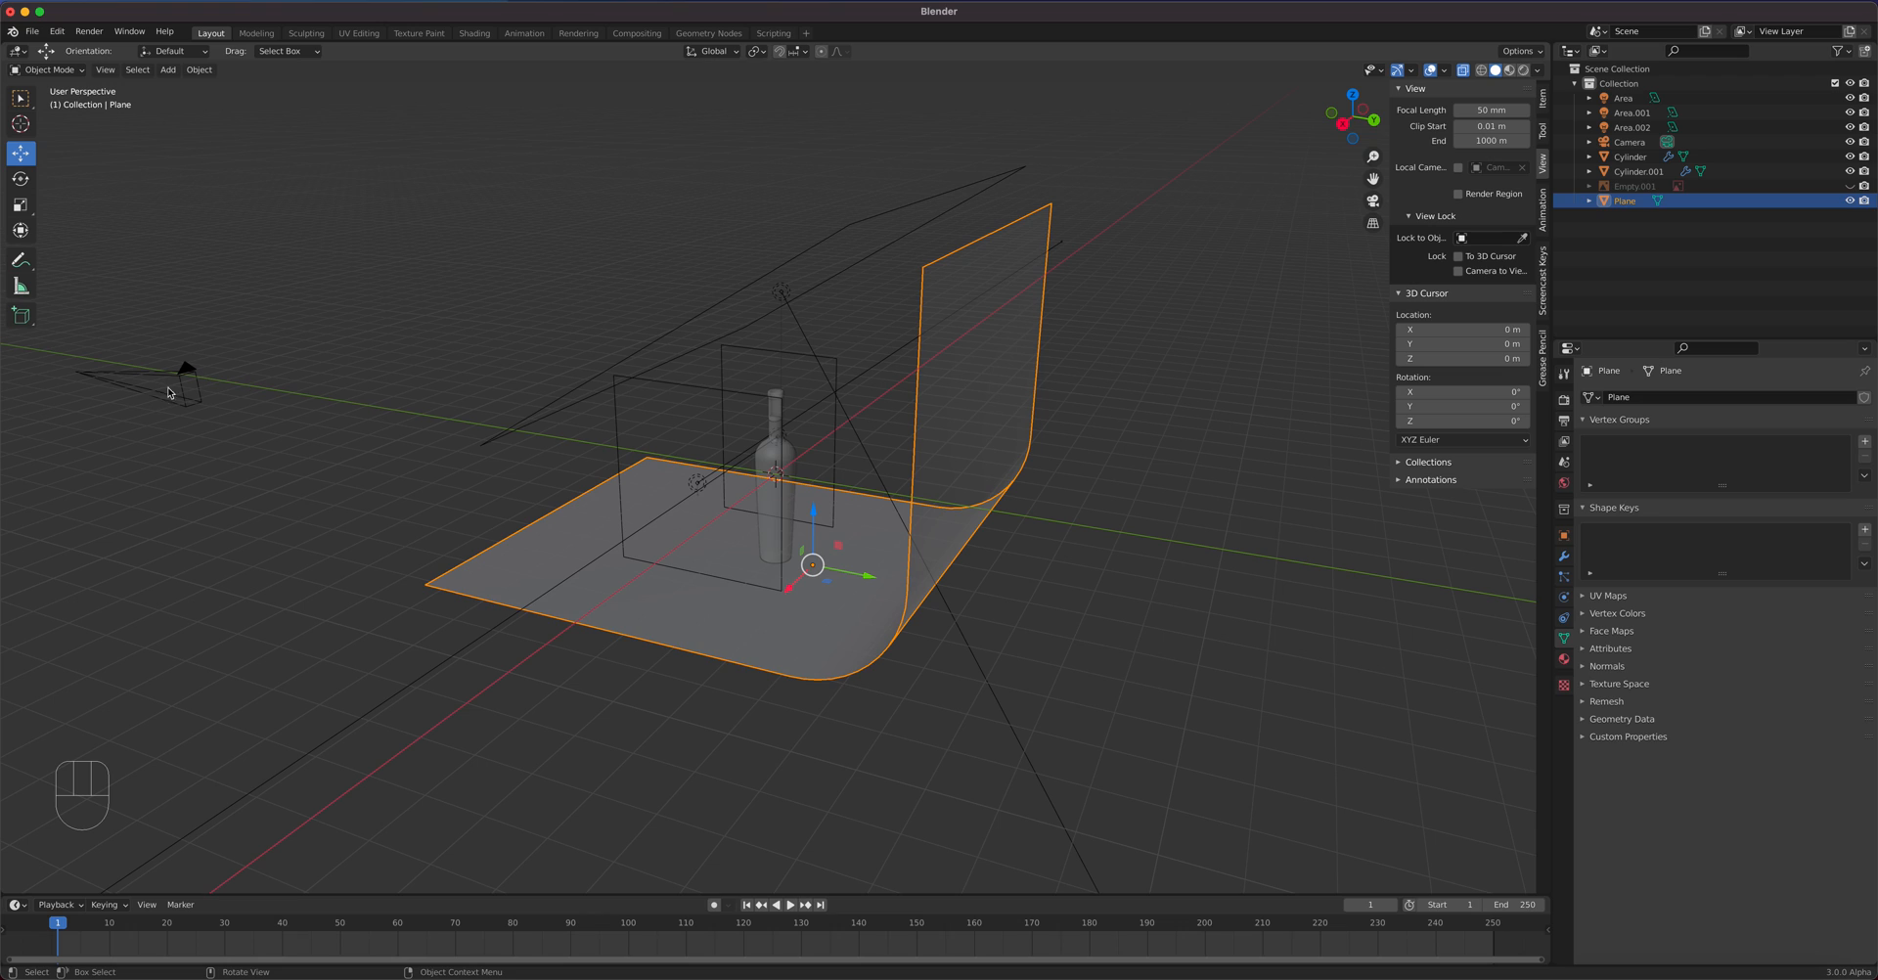
left_click(180, 389)
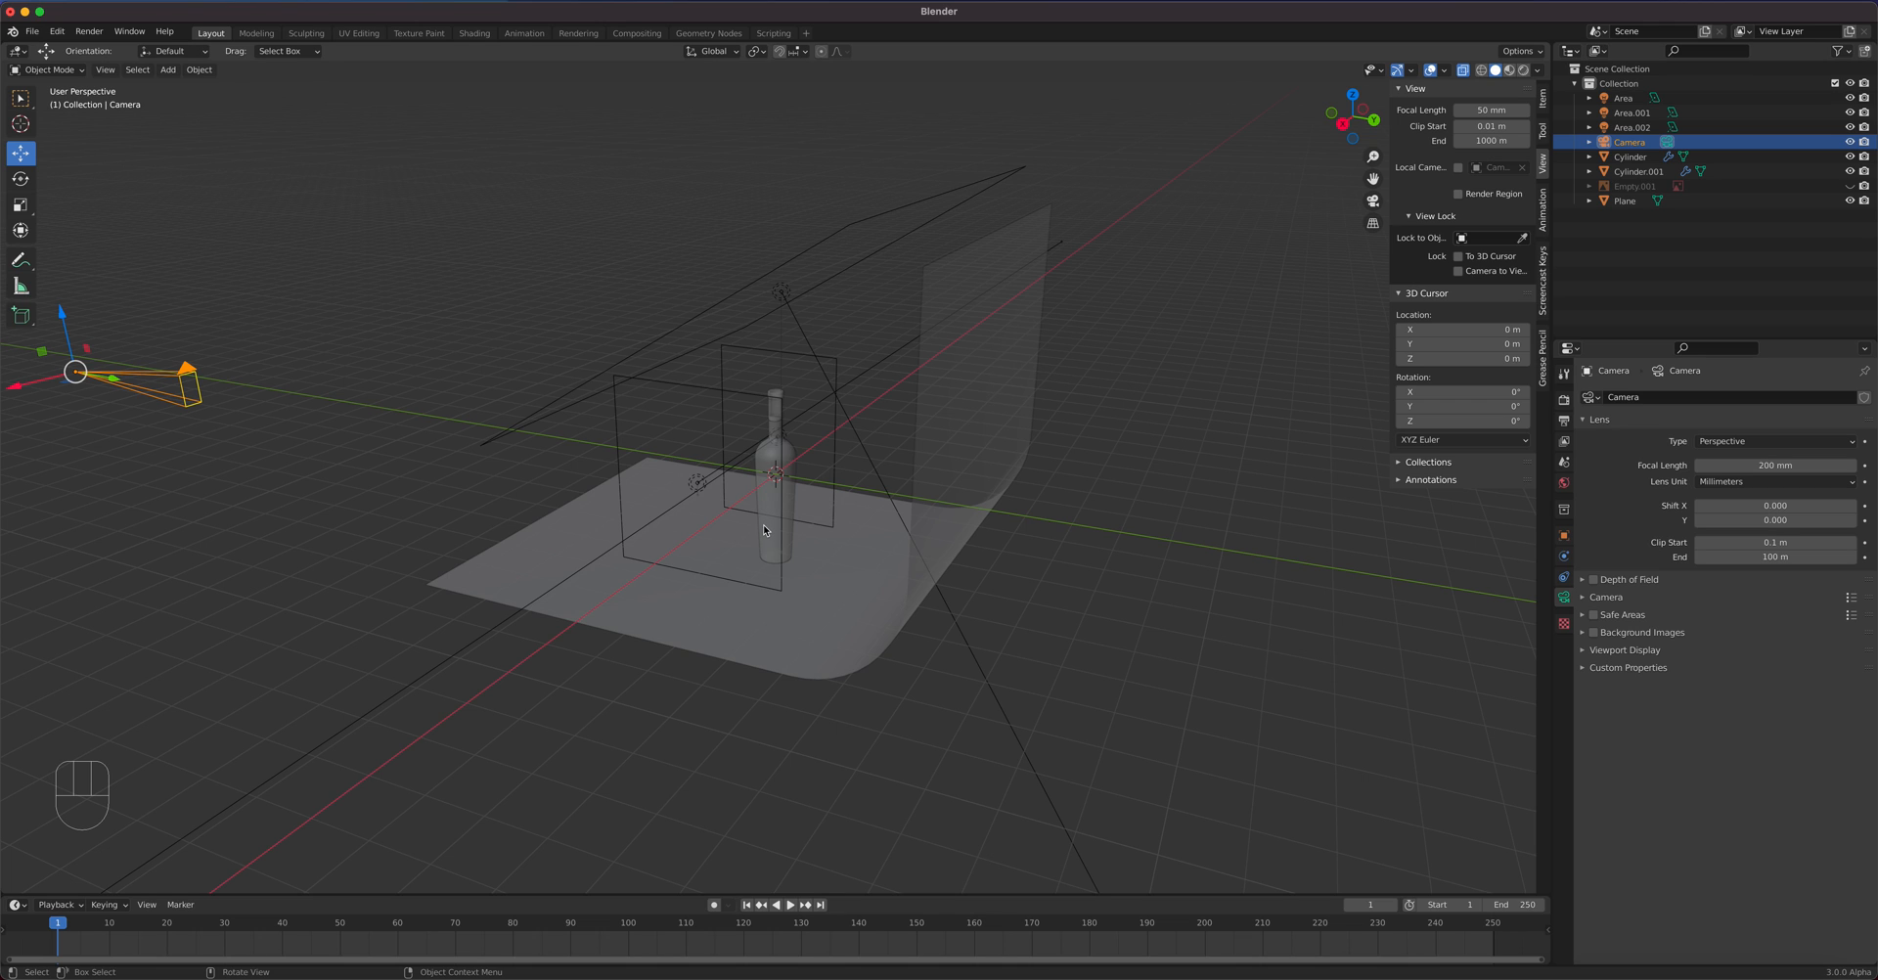
- Return to the camera view with Rendered shading and render the bottle image with Eevee
key("KP_0")
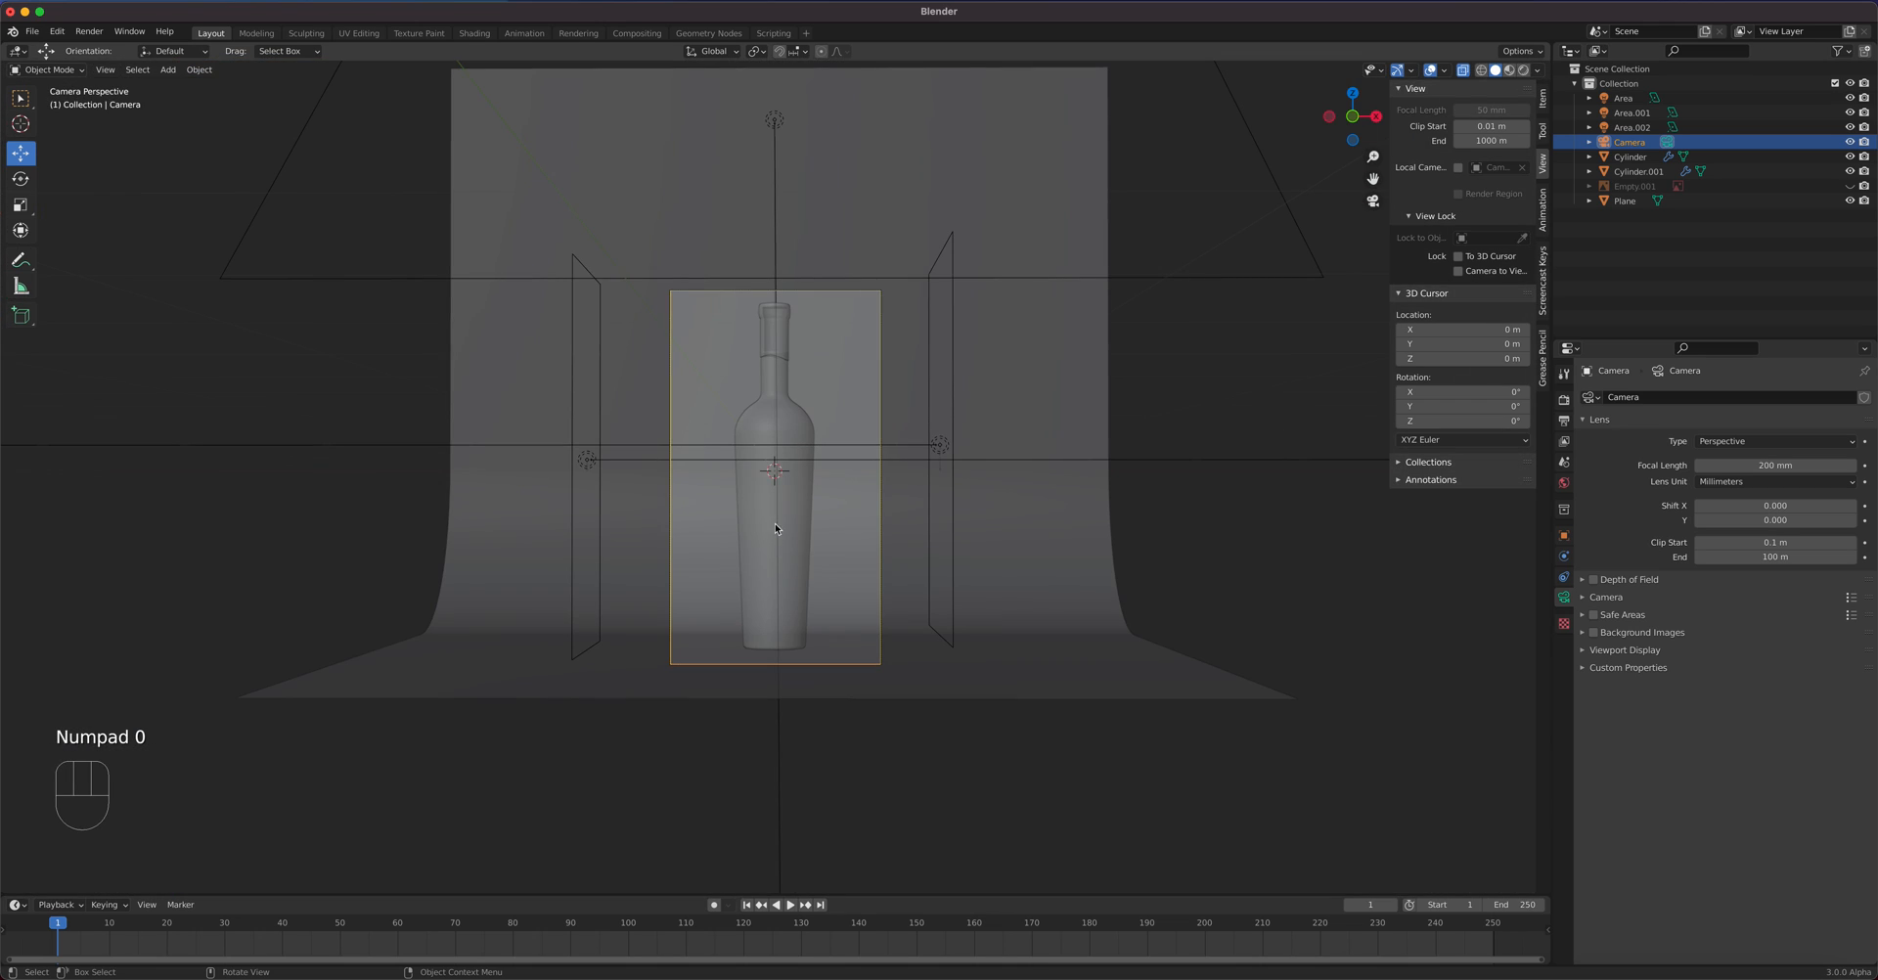
left_click(1523, 69)
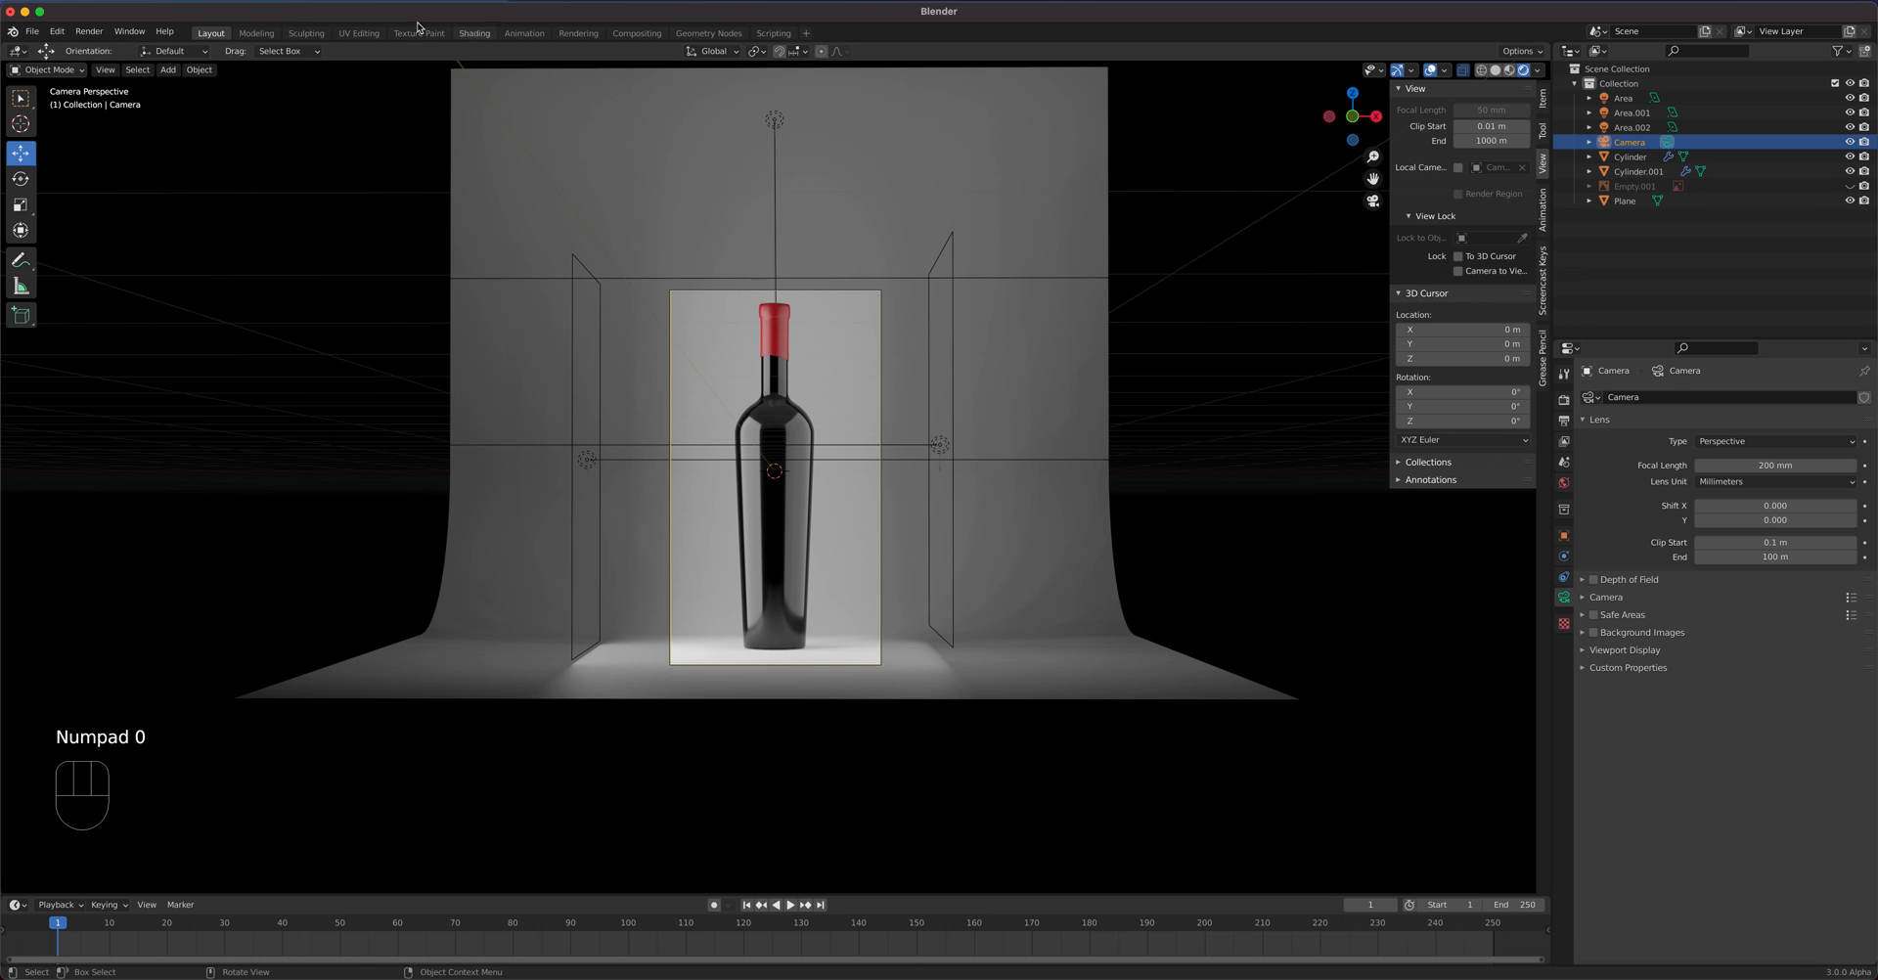
left_click(89, 32)
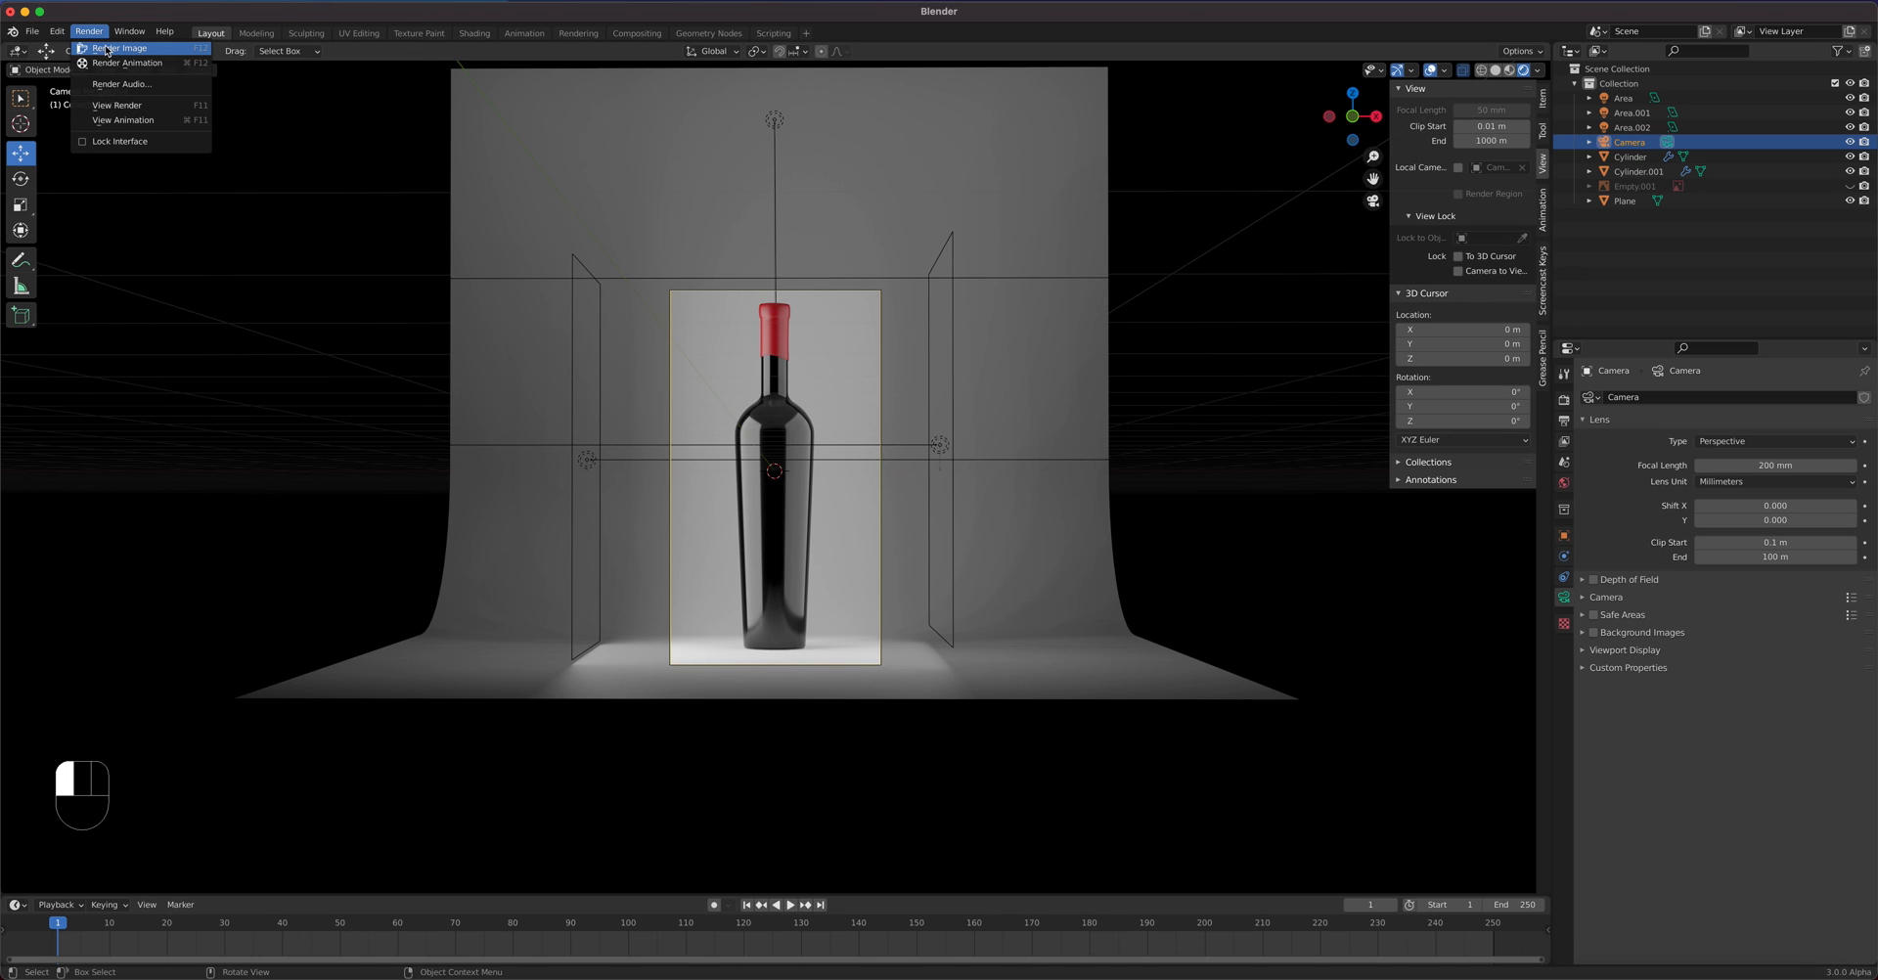
left_click(107, 48)
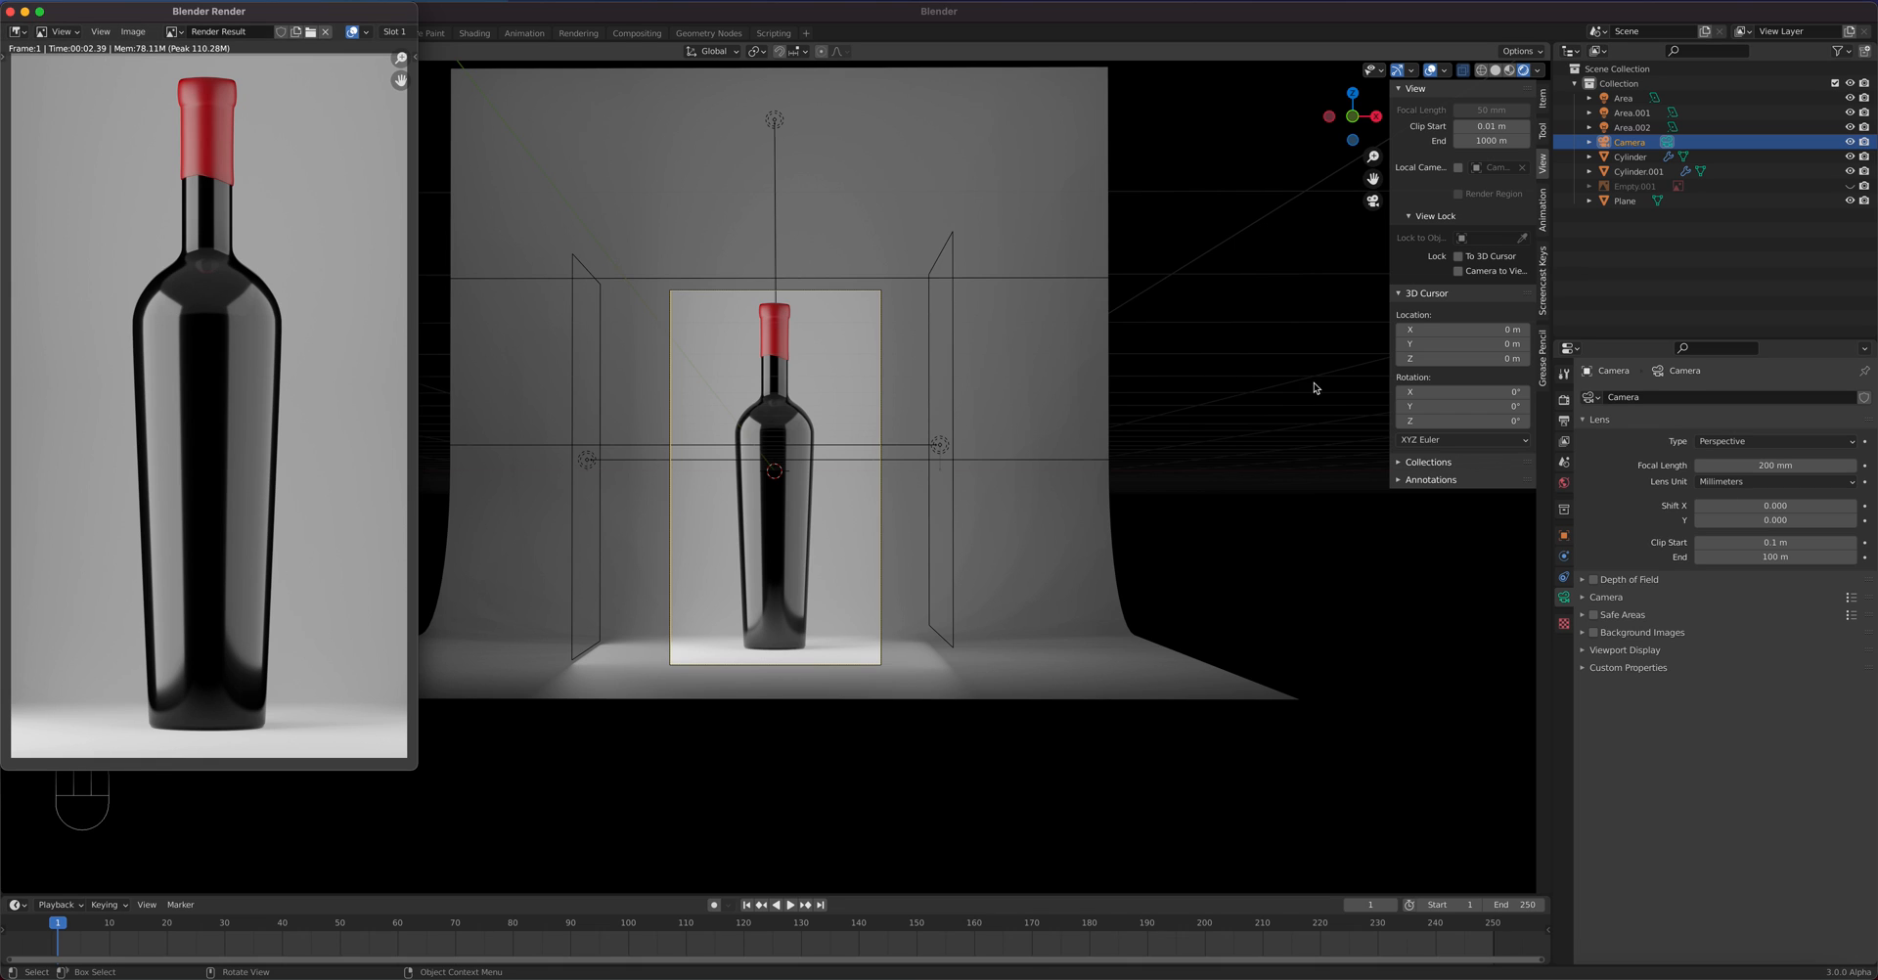
- Switch the render engine to Cycles and render the bottle image for comparison
left_click(1563, 399)
left_click(1717, 406)
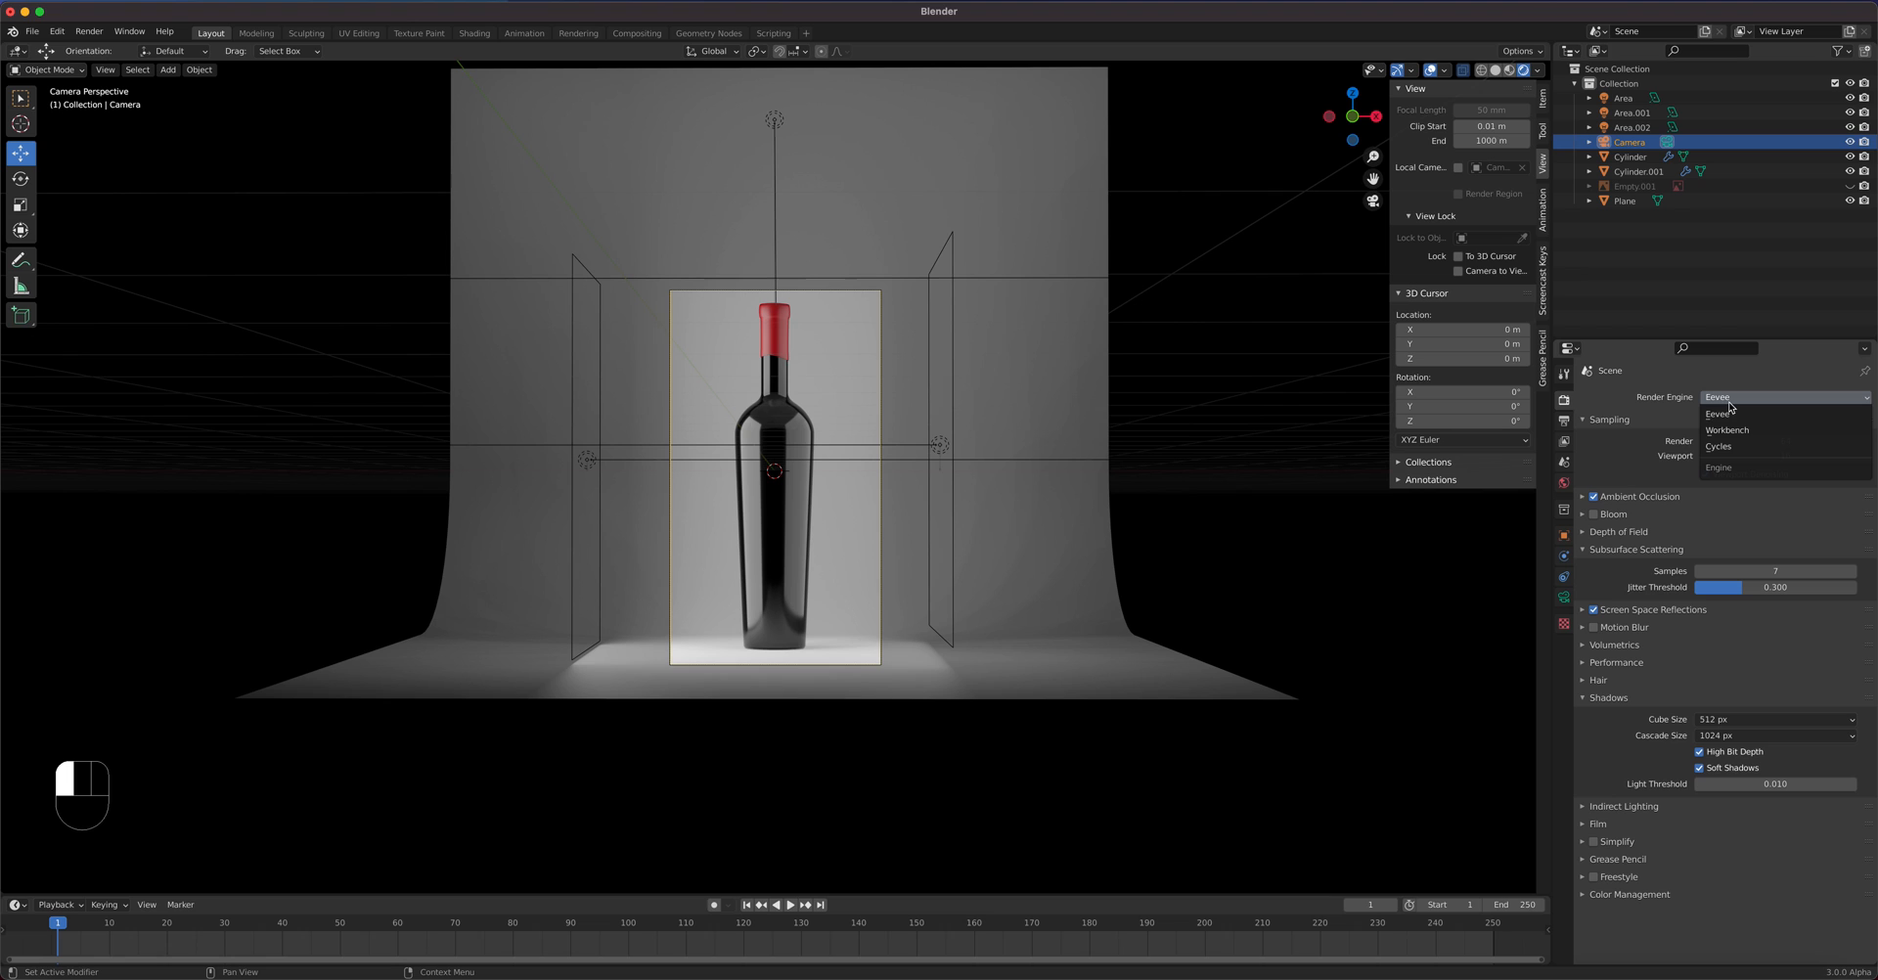
left_click(1731, 448)
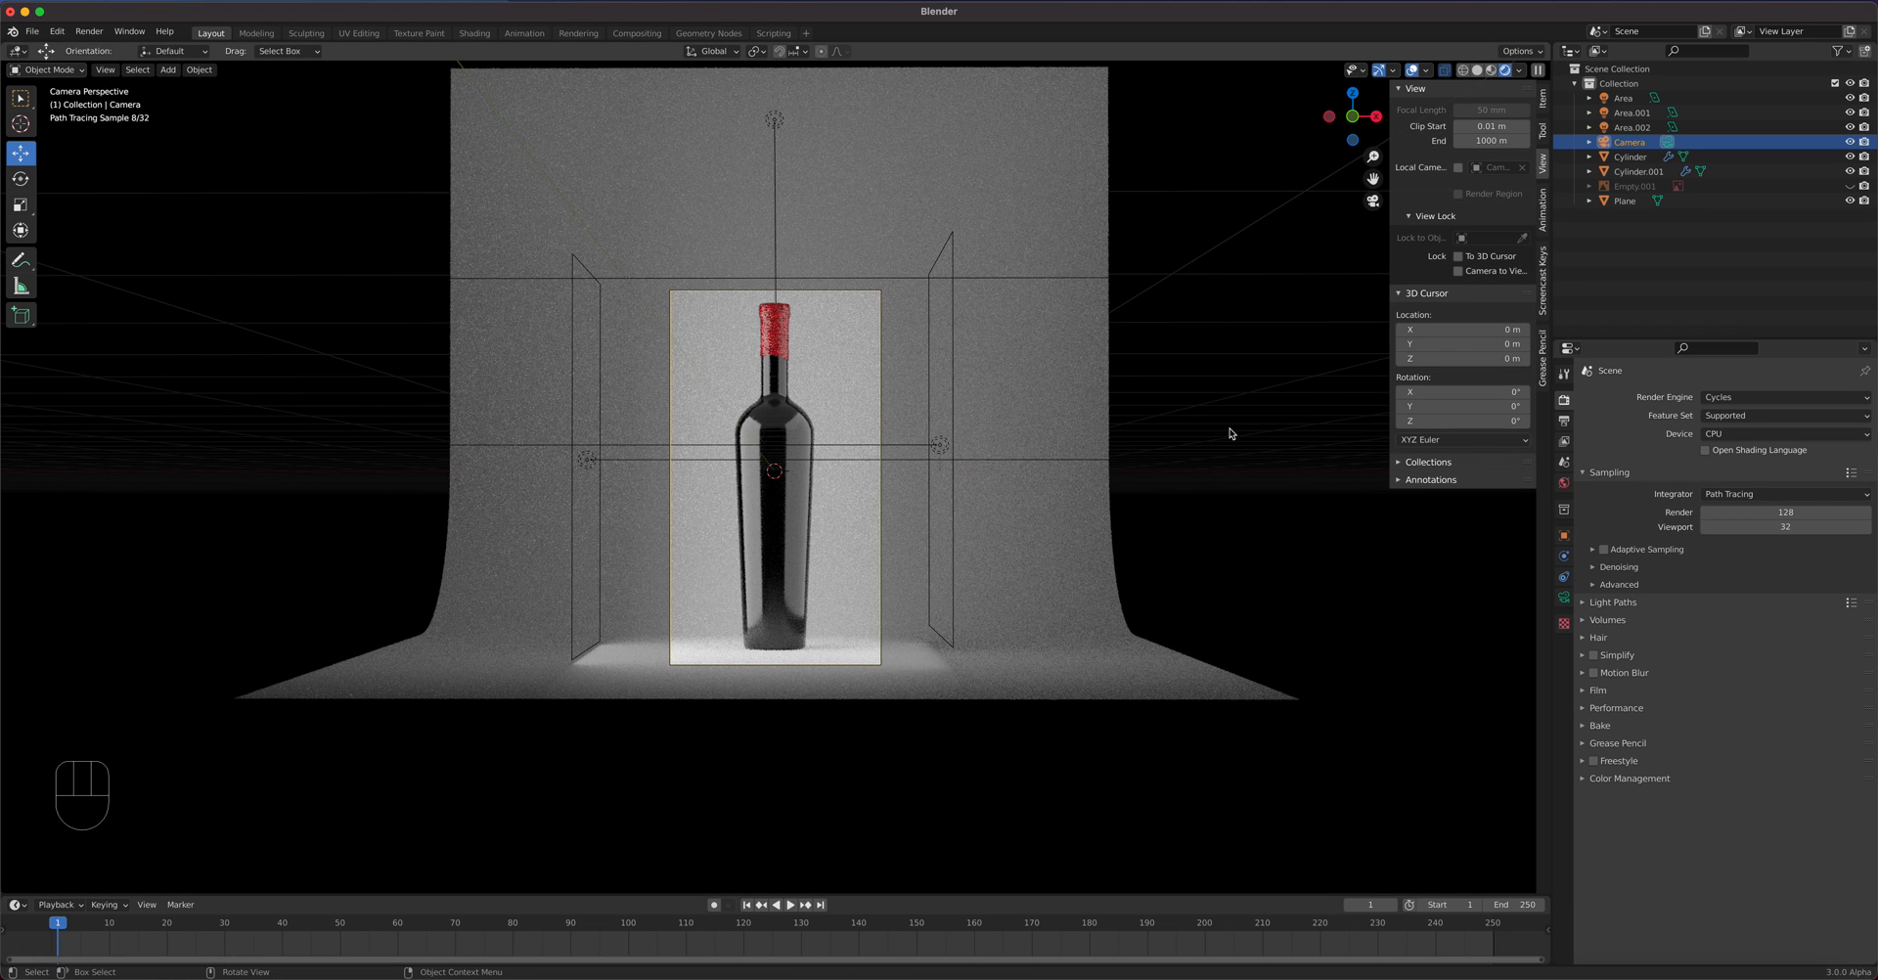
left_click(89, 31)
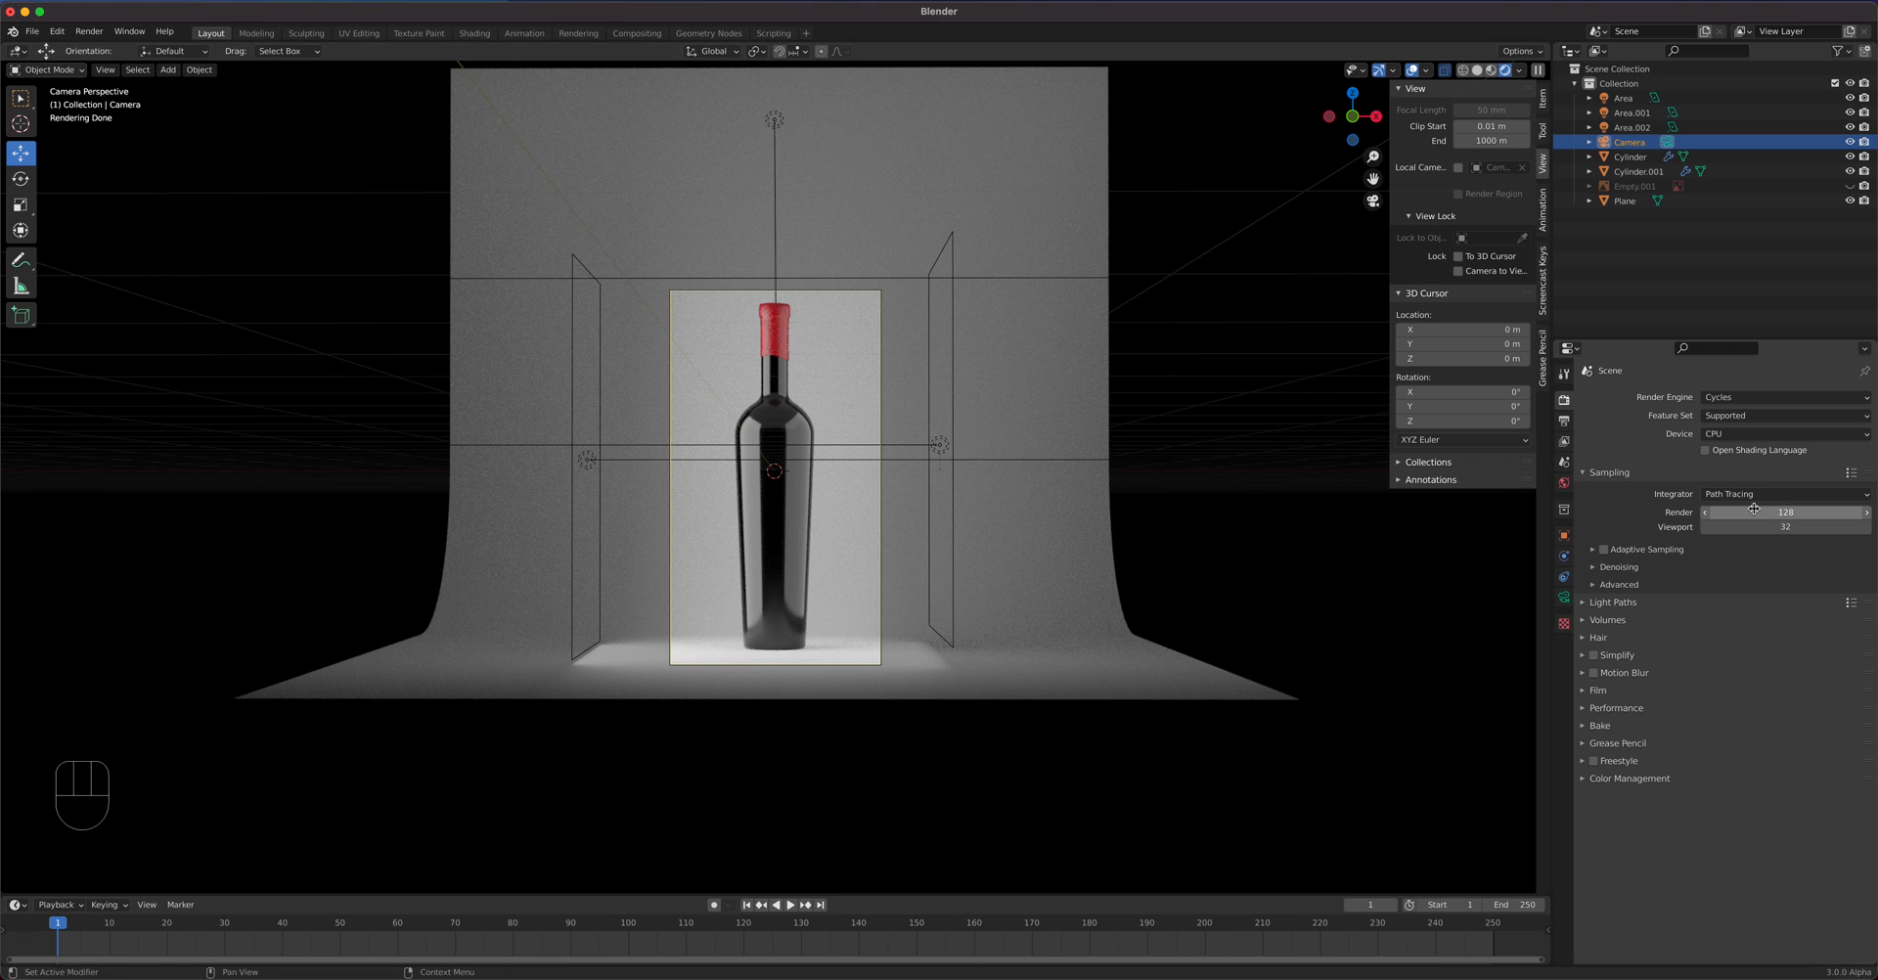
left_click(89, 31)
left_click(114, 49)
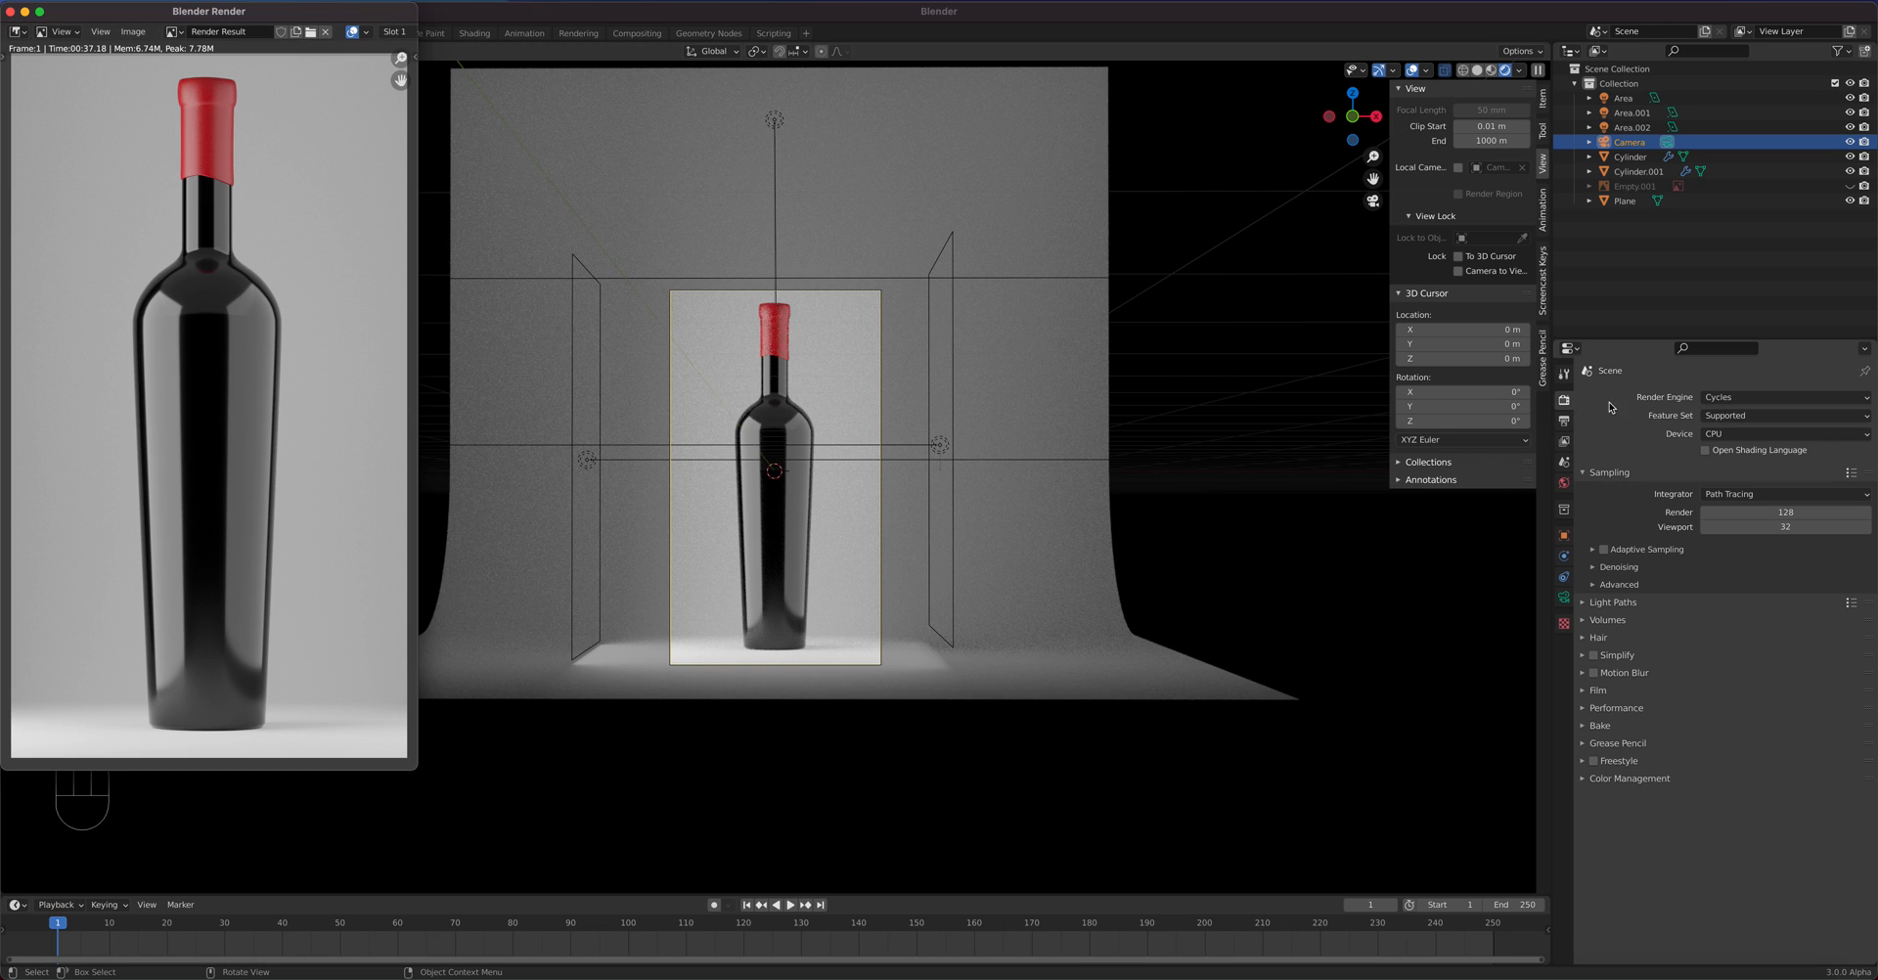
- Set the render engine back to Eevee and render the bottle image again
left_click(1750, 398)
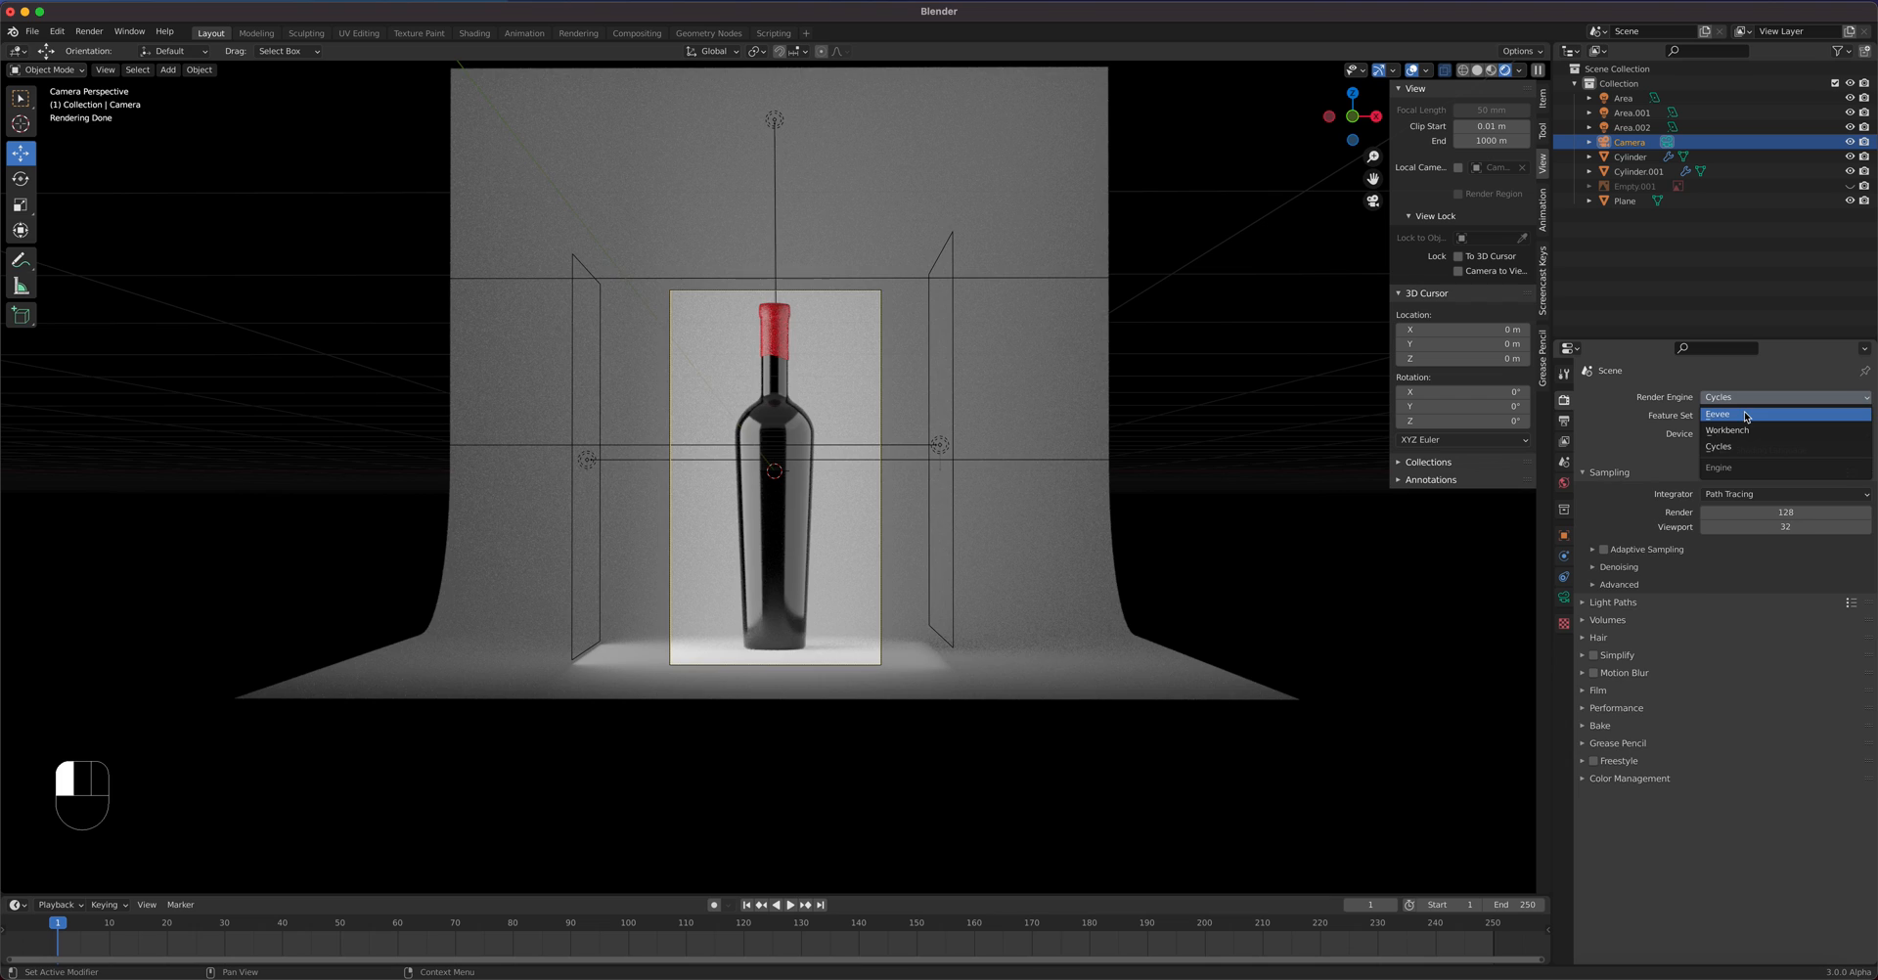
left_click(1747, 414)
left_click(89, 32)
left_click(108, 46)
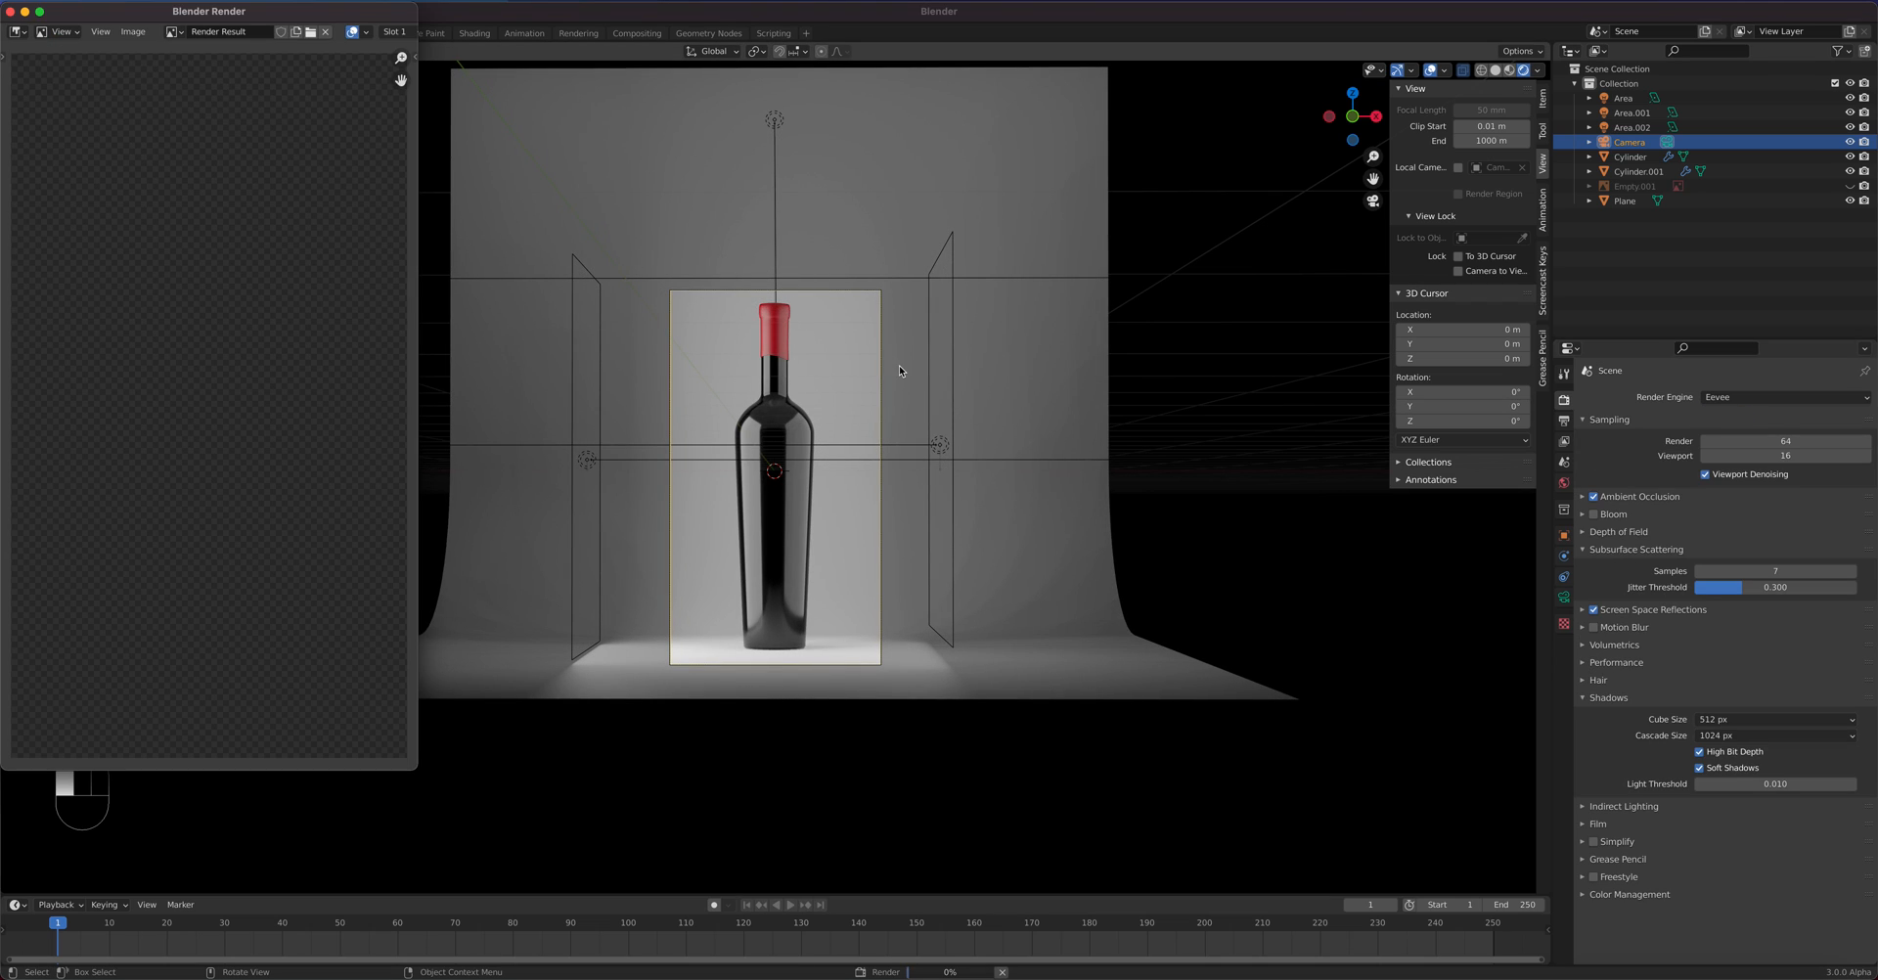